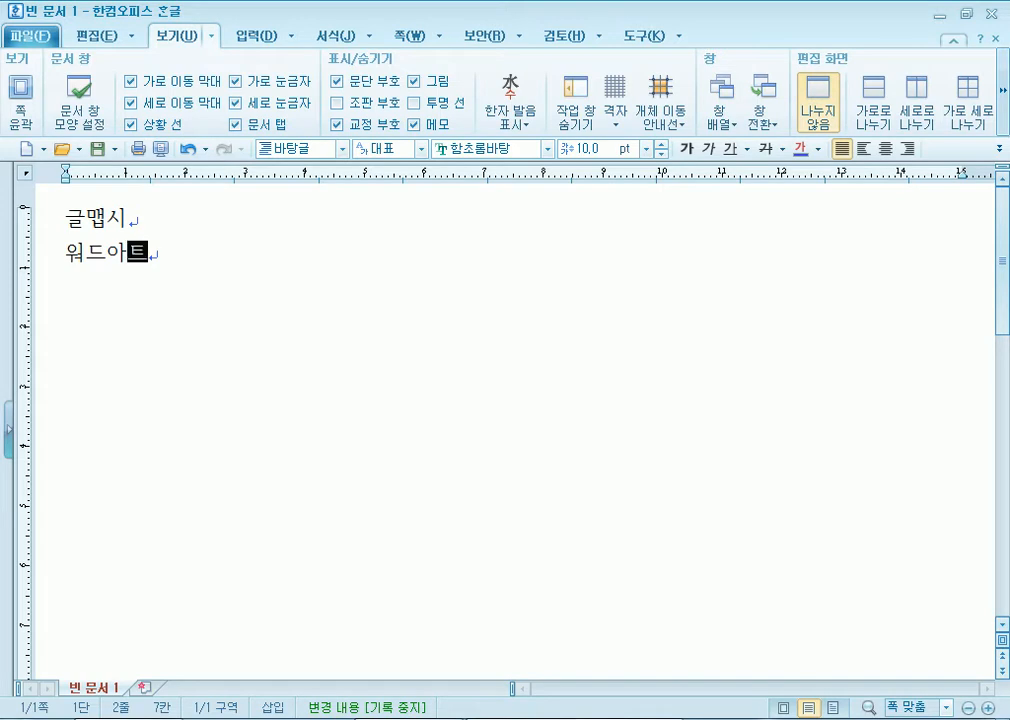
Delete the two text lines "글맵시" and "워드아트" from the document
{"action": "double_click", "coordinate": [146, 251]}
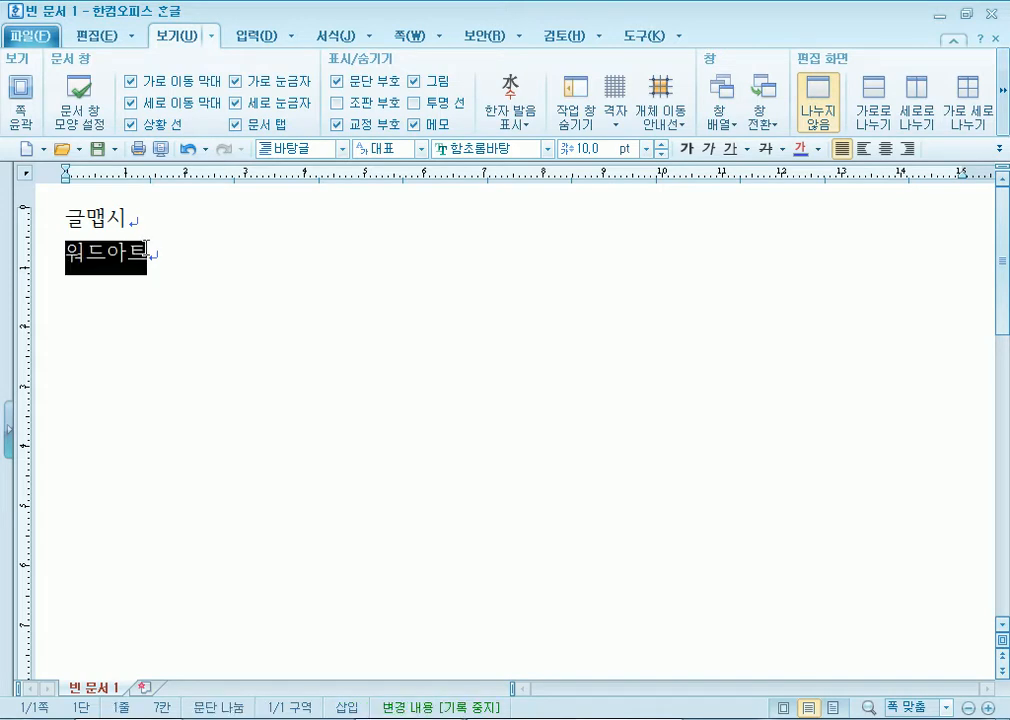
{"action": "key", "text": "shift+Left"}
{"action": "key", "text": "shift+Left"}
{"action": "key", "text": "shift+Left"}
{"action": "key", "text": "Delete"}
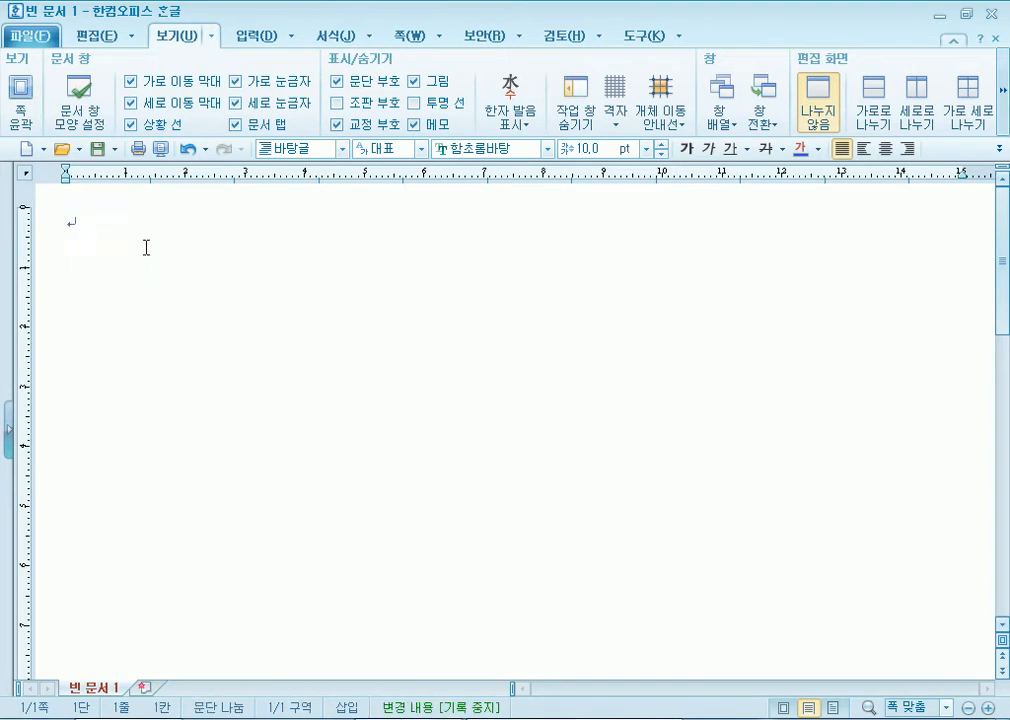
Start a new 글맵시 object with the dark blue style in the second row, fourth column of the gallery
{"action": "left_click", "coordinate": [240, 38]}
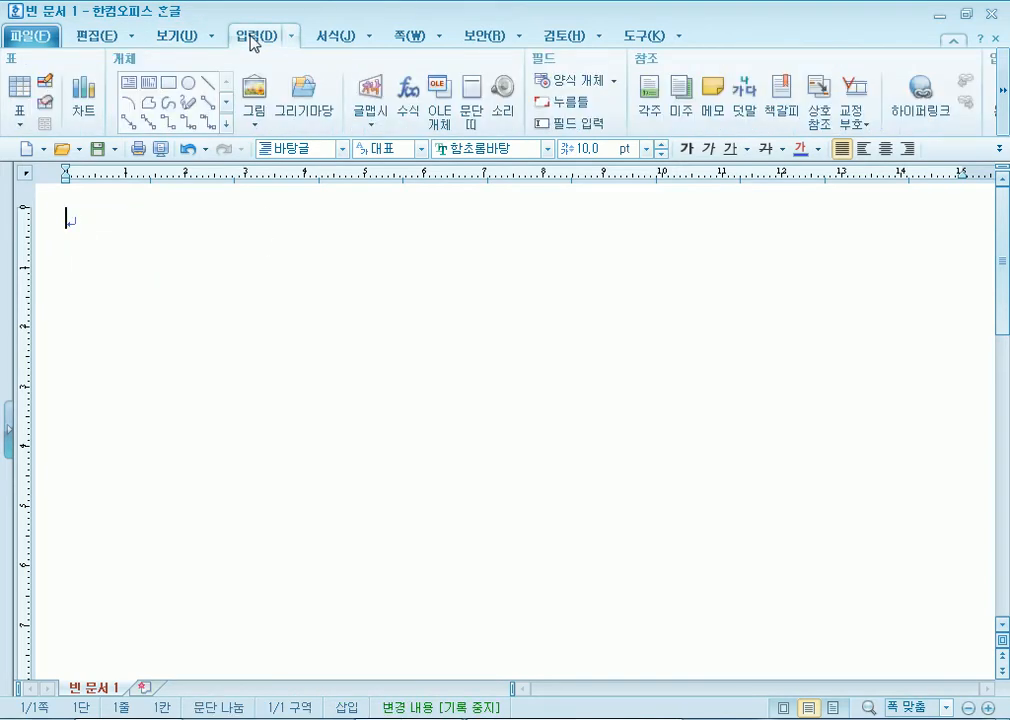
{"action": "left_click", "coordinate": [372, 128]}
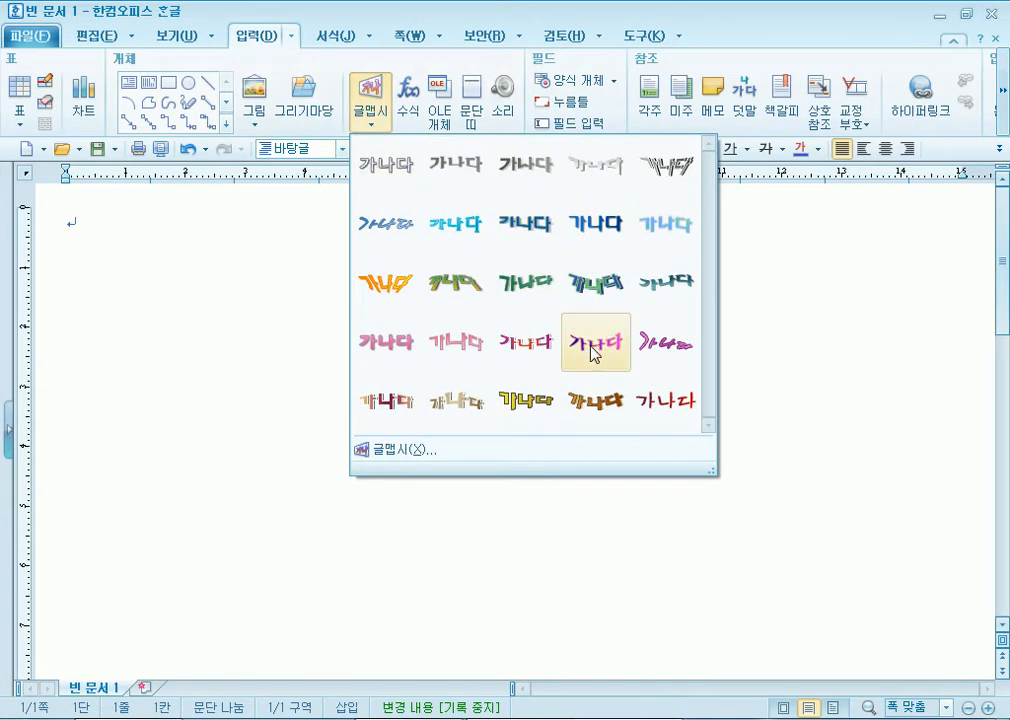
{"action": "left_click", "coordinate": [257, 130]}
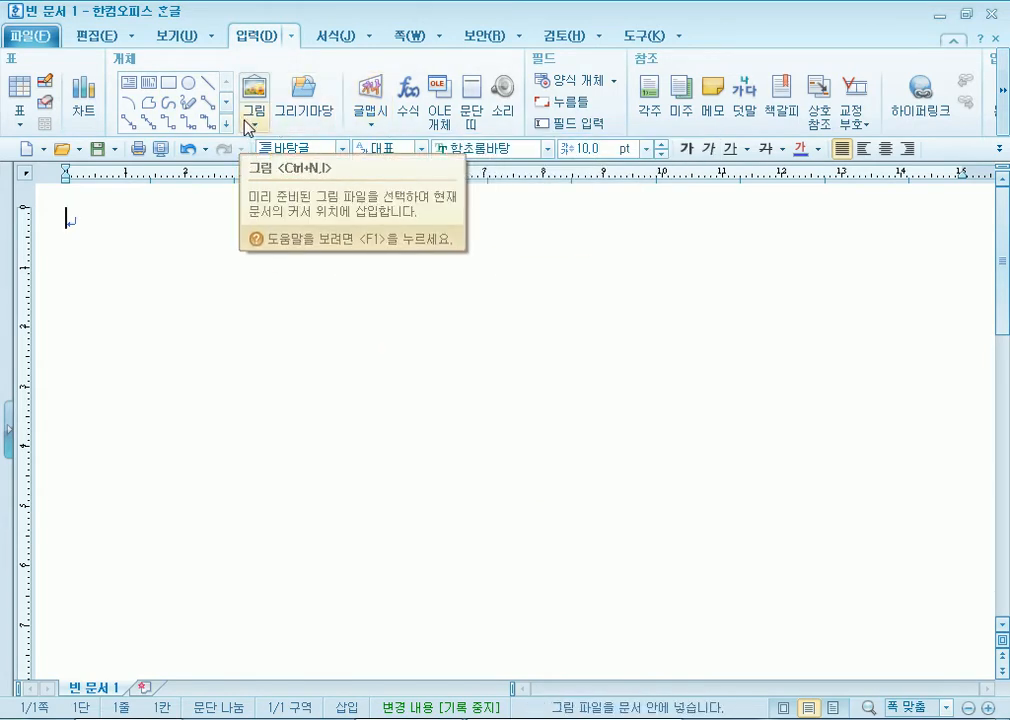
{"action": "left_click", "coordinate": [249, 127]}
{"action": "left_click", "coordinate": [376, 115]}
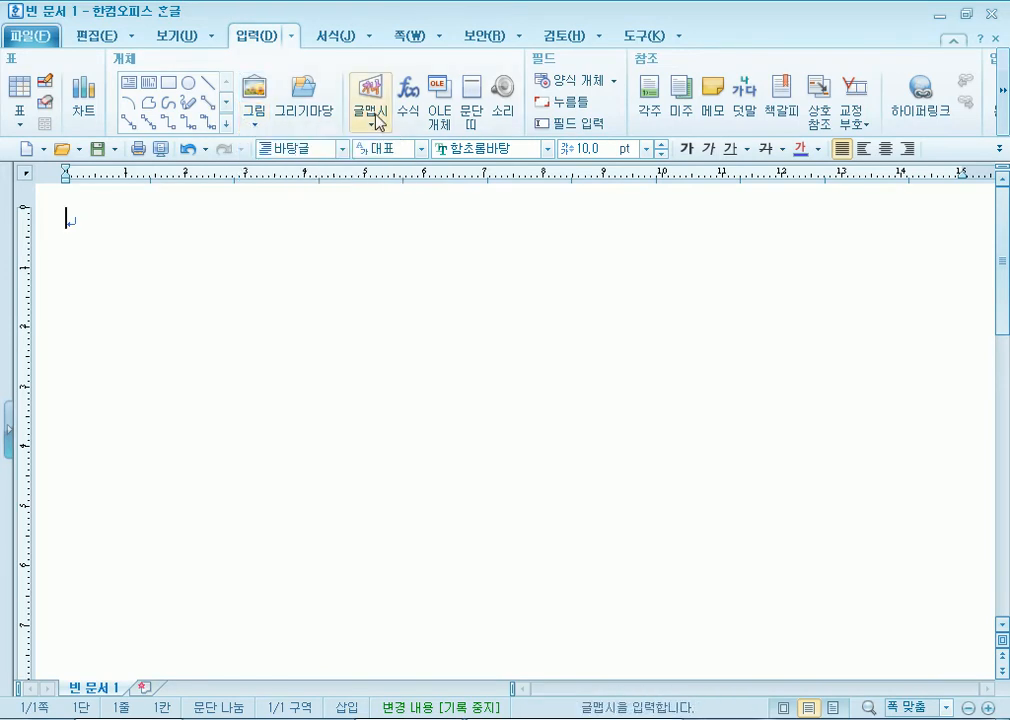
{"action": "left_click", "coordinate": [376, 117]}
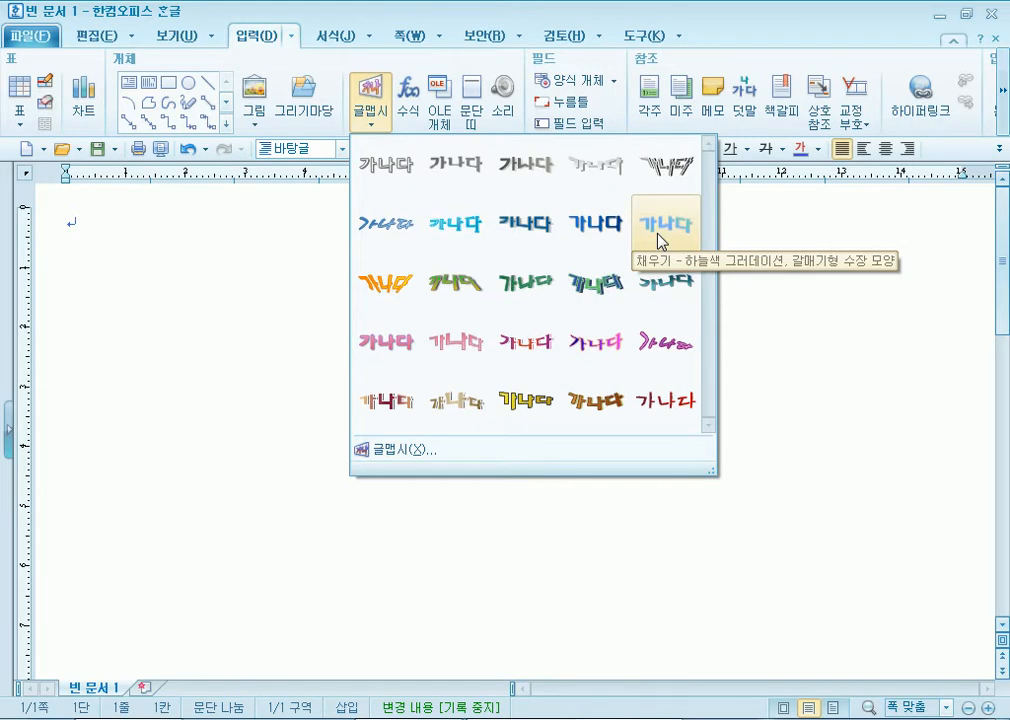
{"action": "left_click", "coordinate": [594, 230]}
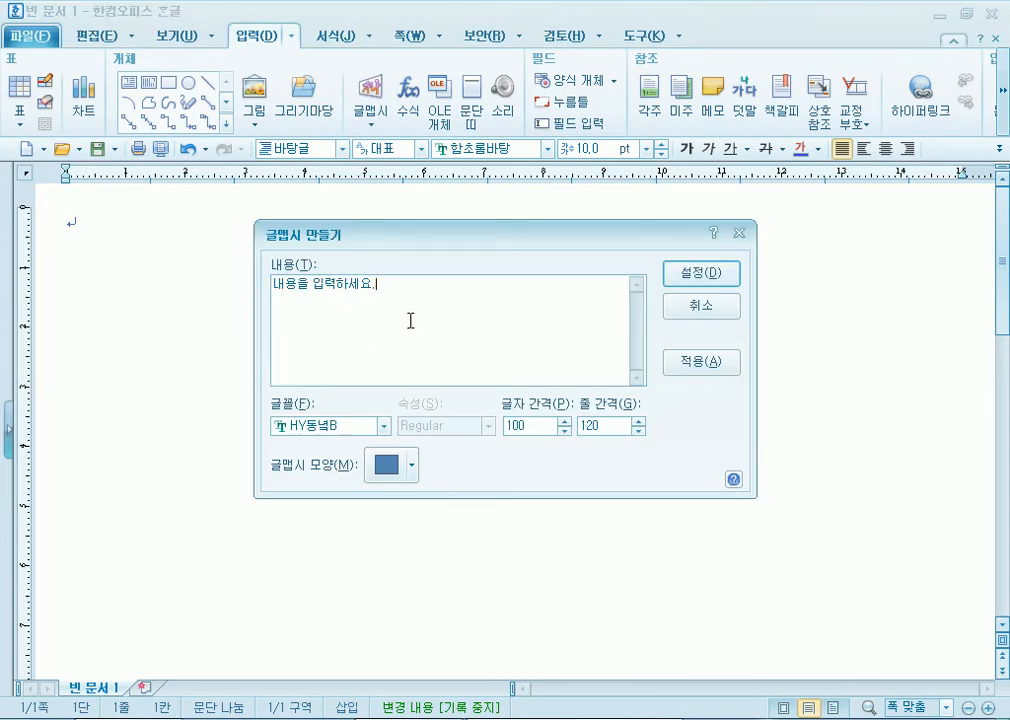
Replace the 글맵시 placeholder content with "국립중앙박물관"
{"action": "type", "text": "ㄱ"}
{"action": "type", "text": "국립중앙"}
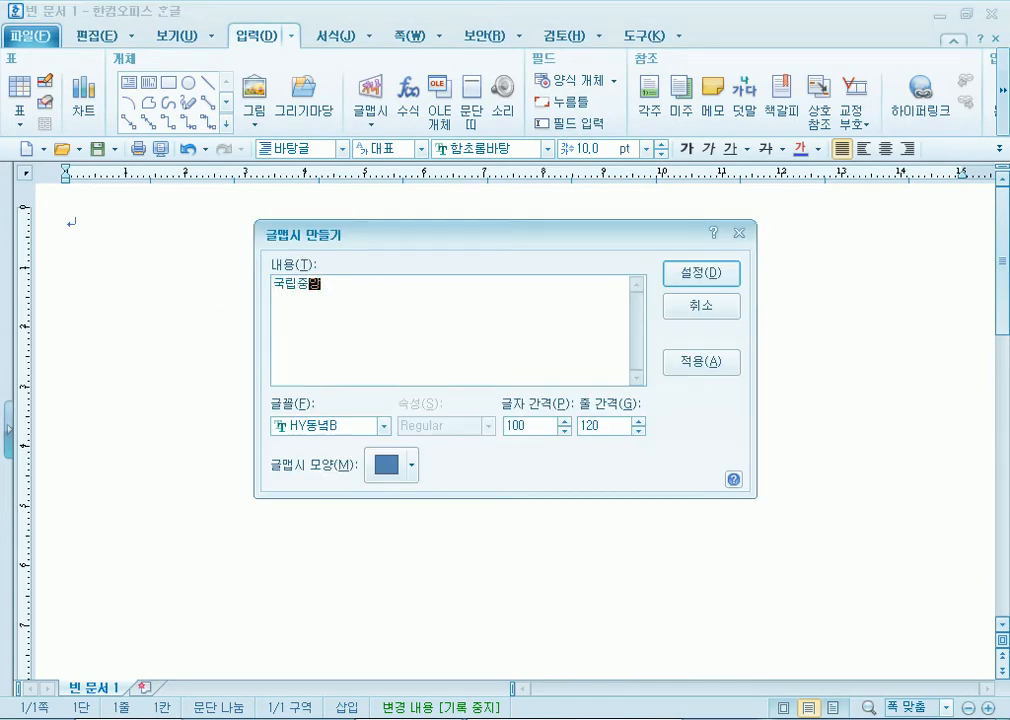
{"action": "type", "text": "박물관"}
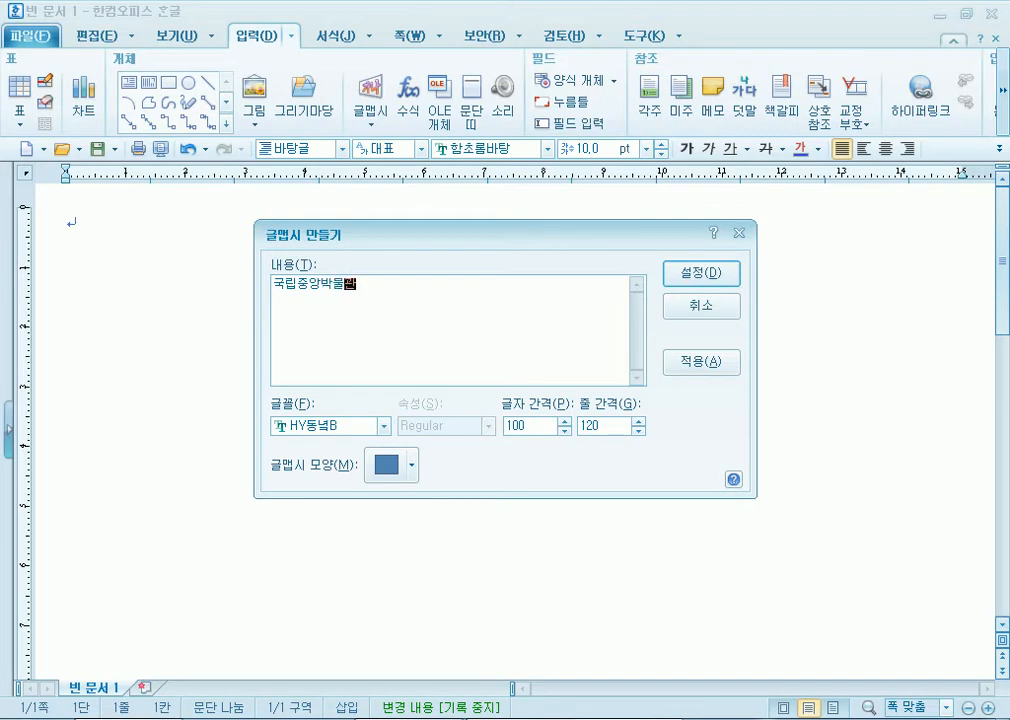
Set the 글맵시 shape to the hexagon and insert the lettering into the document
{"action": "left_click_drag", "start_coordinate": [422, 241], "coordinate": [457, 141]}
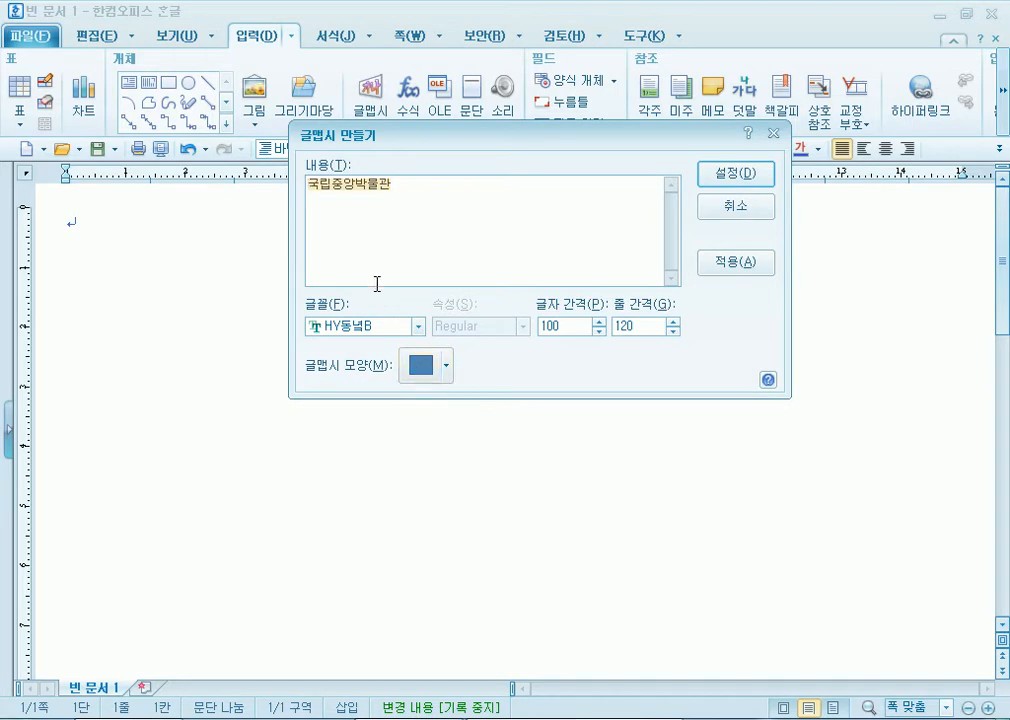
{"action": "left_click_drag", "start_coordinate": [480, 134], "coordinate": [549, 35]}
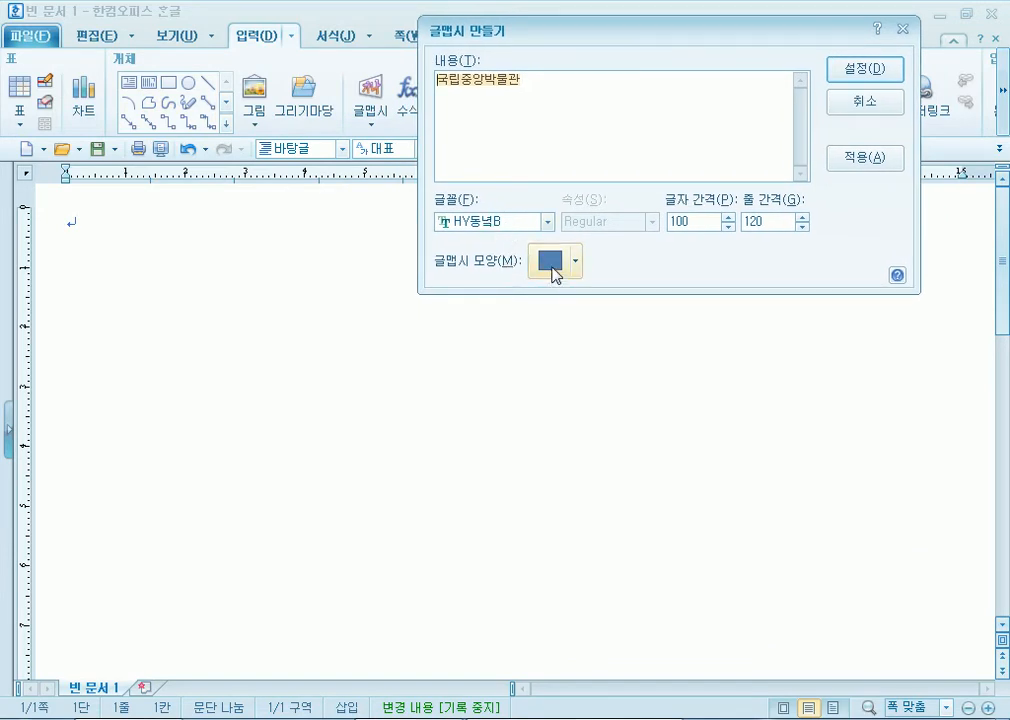
{"action": "left_click", "coordinate": [551, 262]}
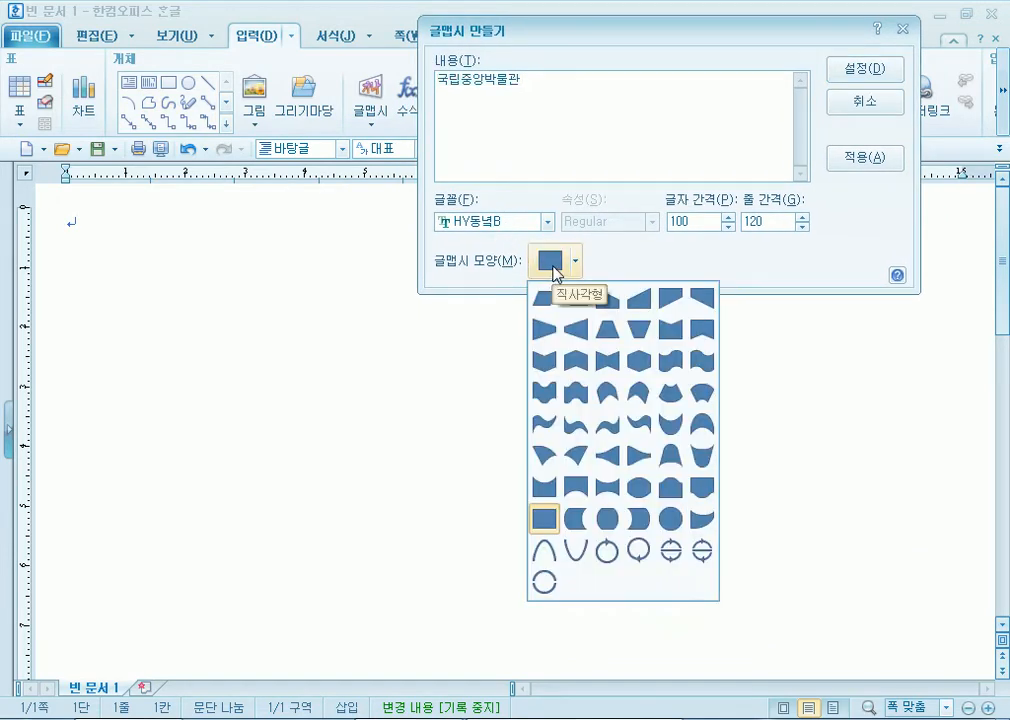
{"action": "left_click", "coordinate": [646, 367]}
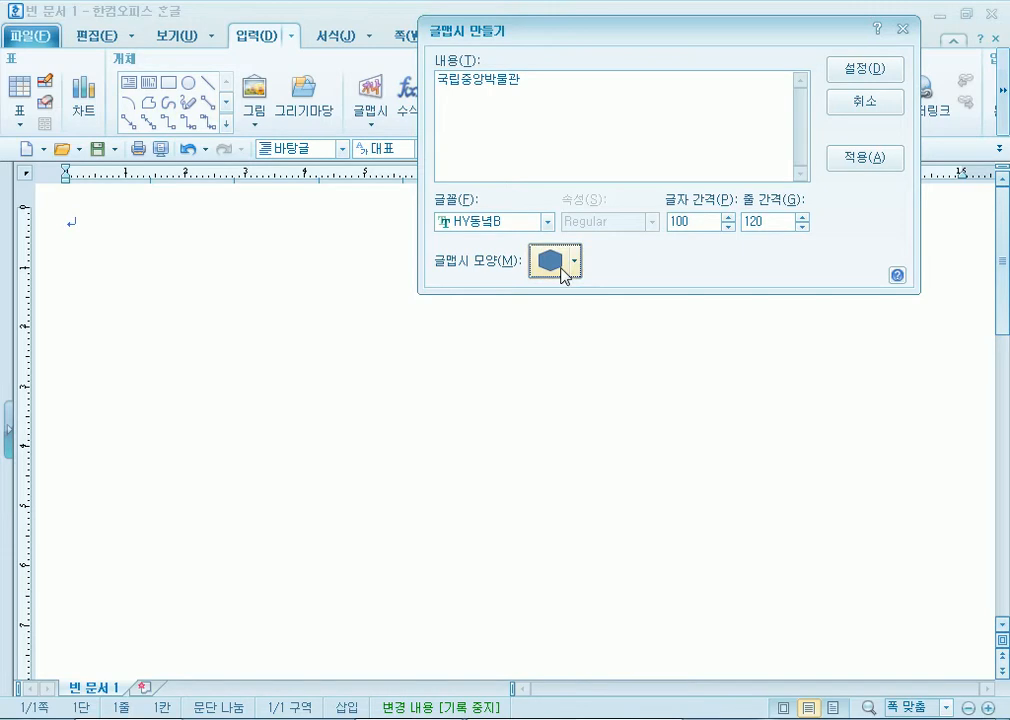
{"action": "left_click", "coordinate": [572, 259]}
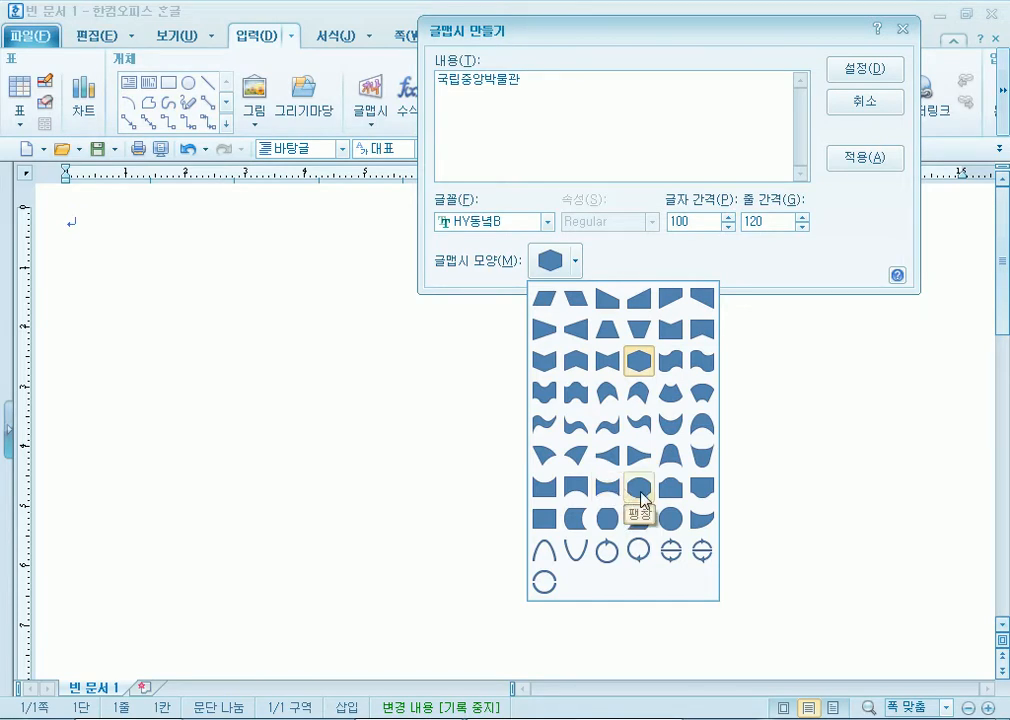
{"action": "left_click", "coordinate": [648, 370]}
{"action": "left_click", "coordinate": [877, 71]}
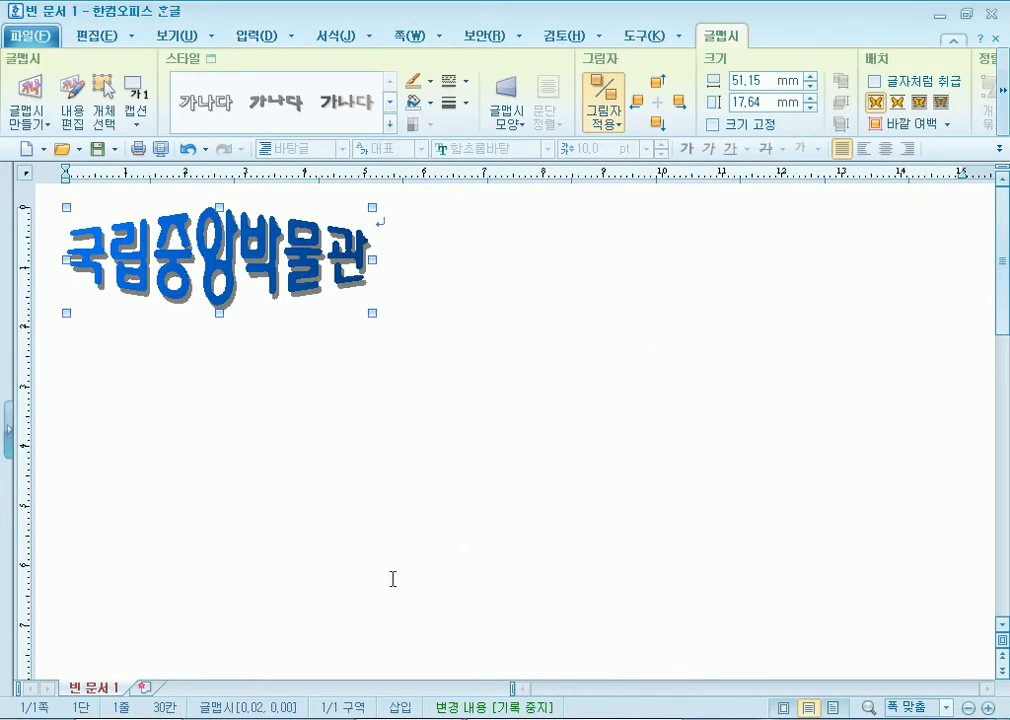
Enlarge the 국립중앙박물관 lettering to about 113 mm wide and 28 mm high
{"action": "left_click", "coordinate": [300, 413]}
{"action": "left_click", "coordinate": [370, 222]}
{"action": "left_click_drag", "start_coordinate": [587, 398], "coordinate": [759, 373]}
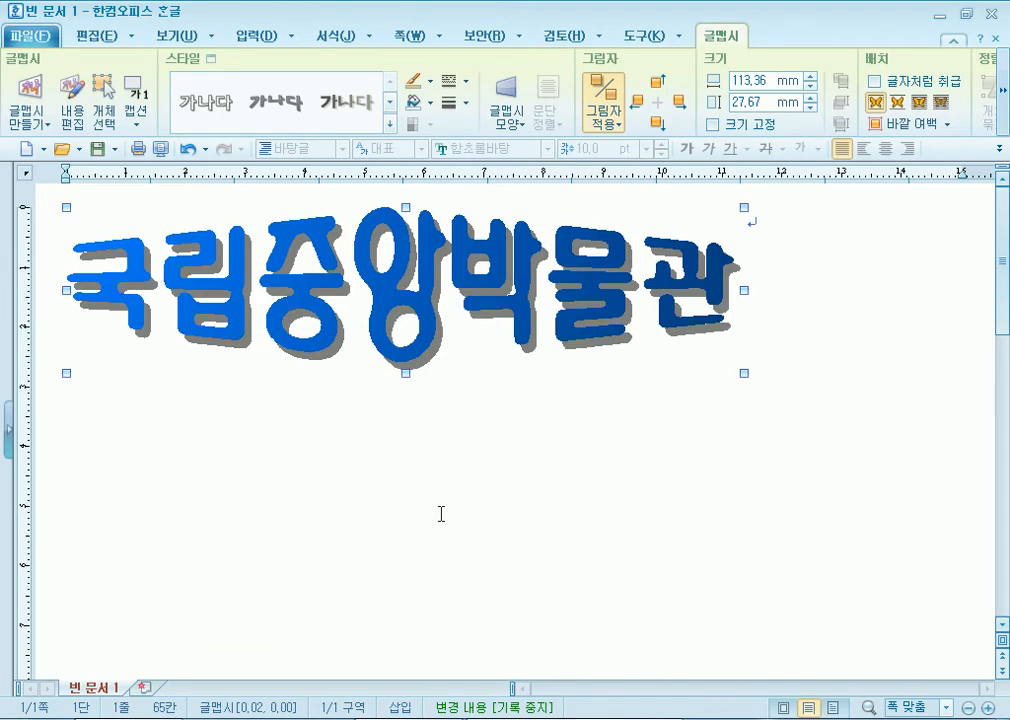
Try the 글자처럼 취급 (treat as character) option on the lettering through its object properties
{"action": "double_click", "coordinate": [430, 290]}
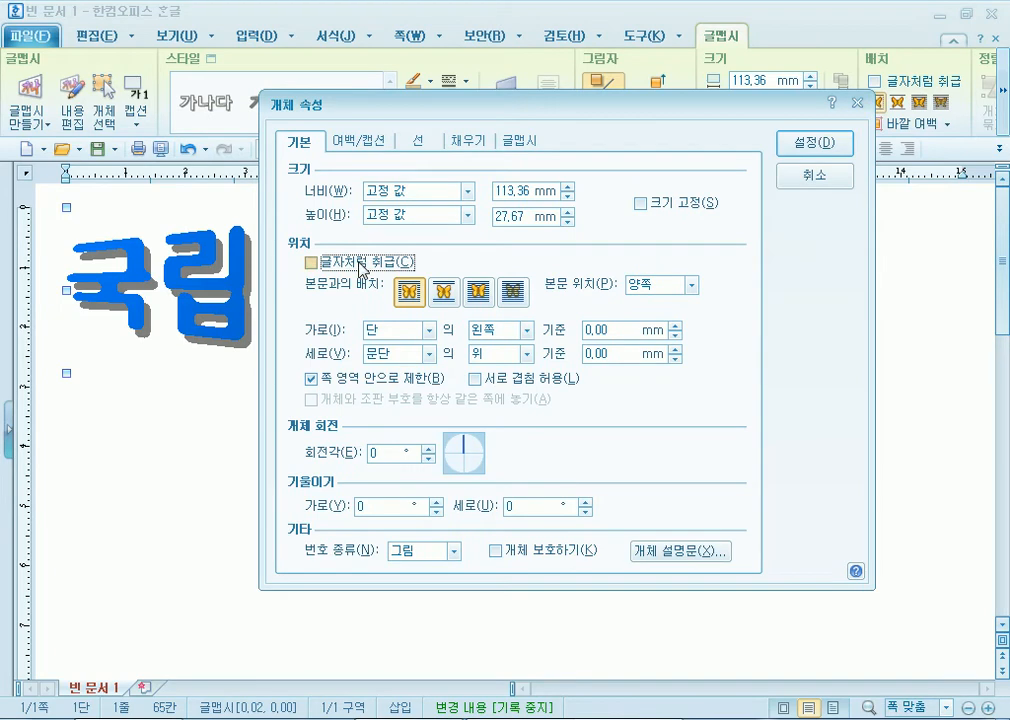
{"action": "left_click", "coordinate": [312, 262]}
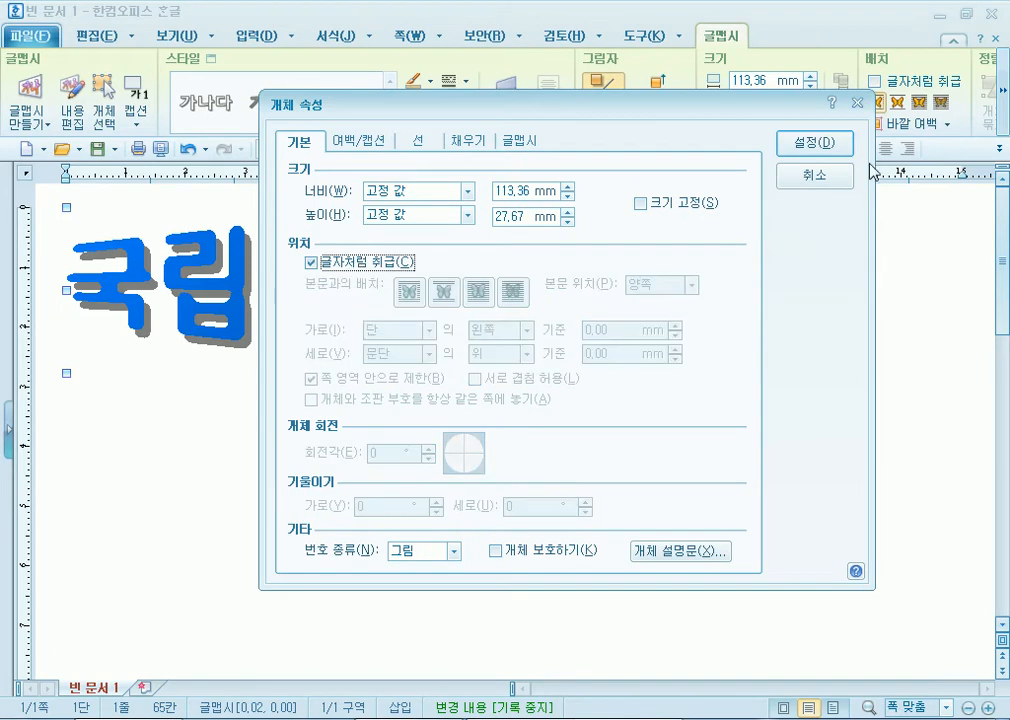
{"action": "left_click", "coordinate": [812, 143]}
{"action": "left_click", "coordinate": [532, 365]}
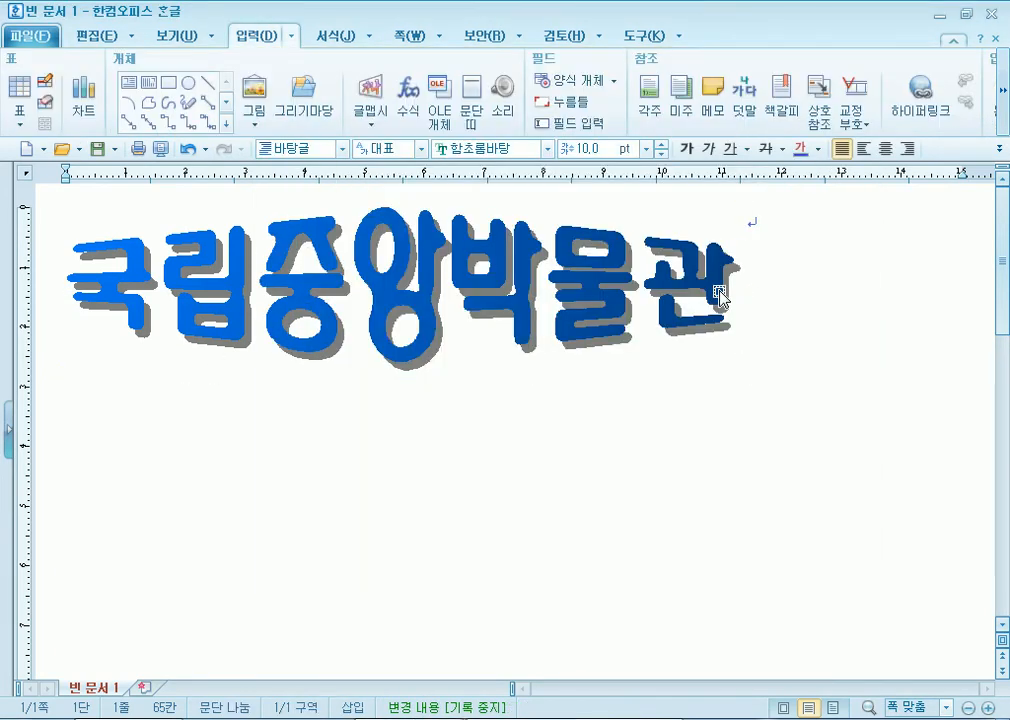
Move the lettering freely around the page to try out its floating placement
{"action": "left_click", "coordinate": [647, 287]}
{"action": "left_click_drag", "start_coordinate": [647, 287], "coordinate": [797, 287]}
{"action": "left_click_drag", "start_coordinate": [589, 293], "coordinate": [564, 293]}
{"action": "left_click_drag", "start_coordinate": [543, 291], "coordinate": [513, 296]}
Turn on 글자처럼 취급 (treat as character) for the lettering and centre-align its paragraph
{"action": "double_click", "coordinate": [505, 305]}
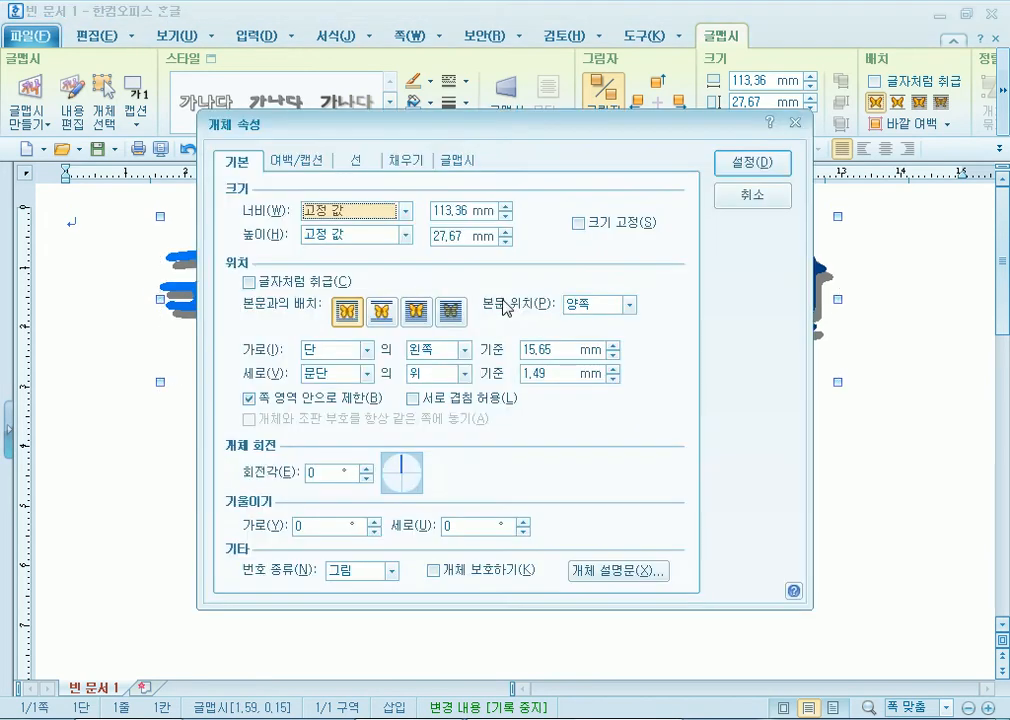
{"action": "left_click", "coordinate": [264, 284]}
{"action": "left_click", "coordinate": [745, 172]}
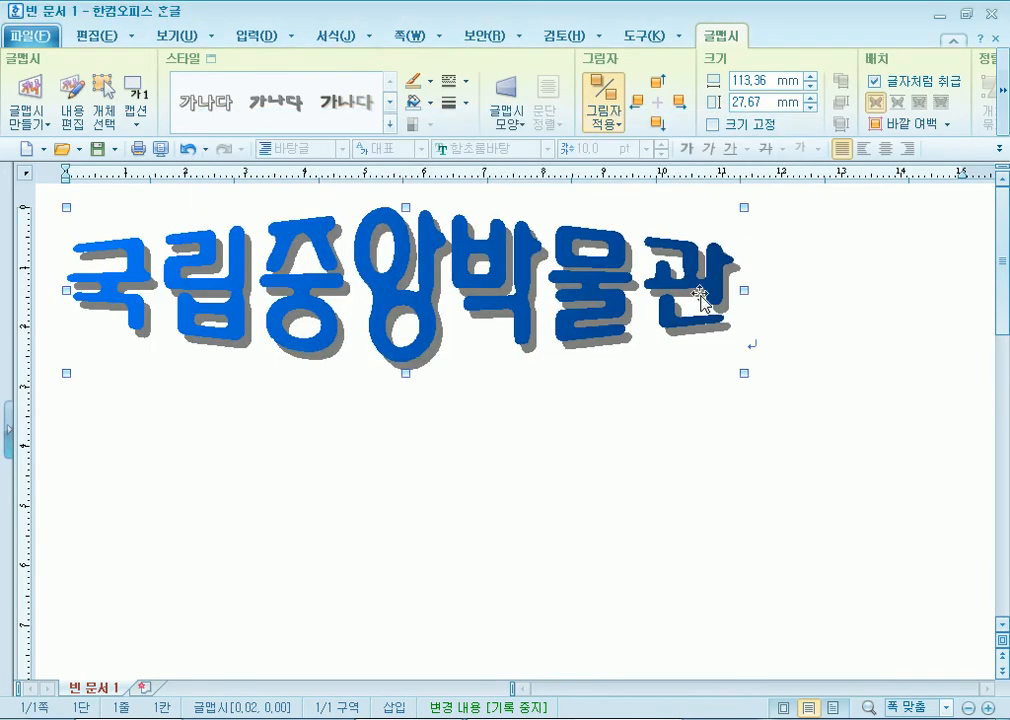
{"action": "left_click", "coordinate": [867, 421]}
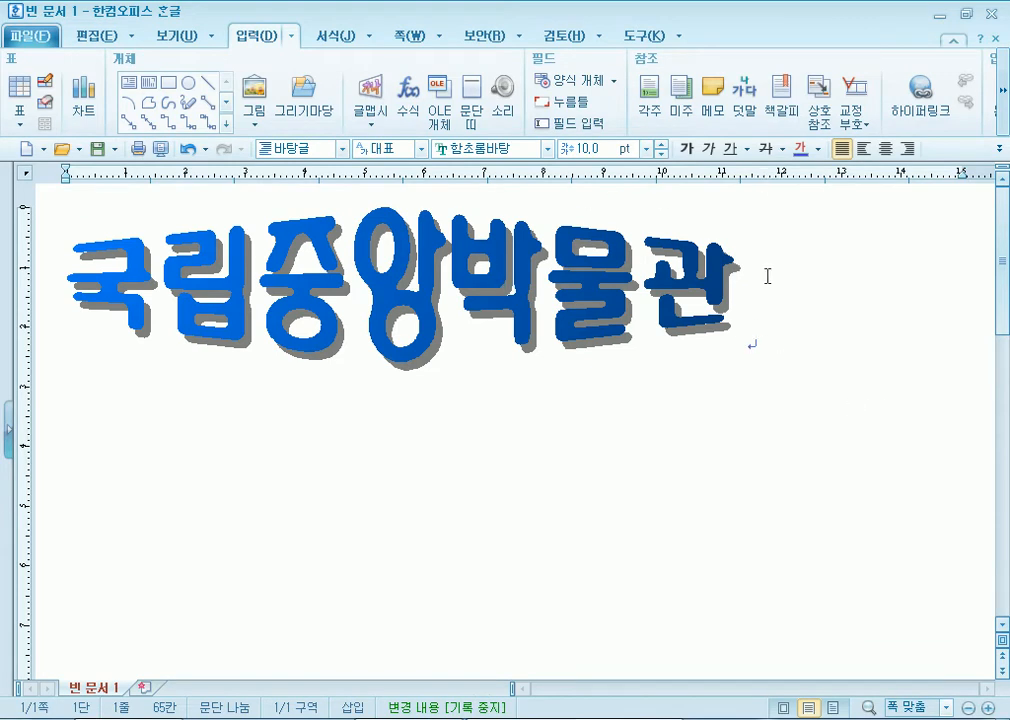
{"action": "left_click", "coordinate": [885, 148]}
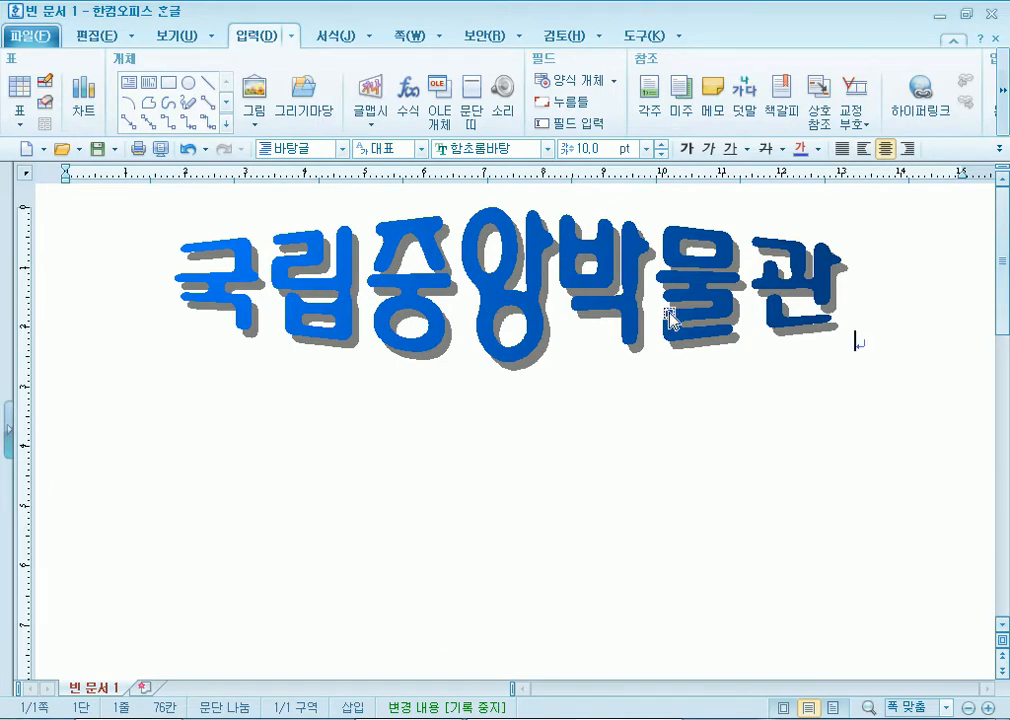
Change the lettering's shadow colour to red in its 글맵시 properties
{"action": "double_click", "coordinate": [362, 222]}
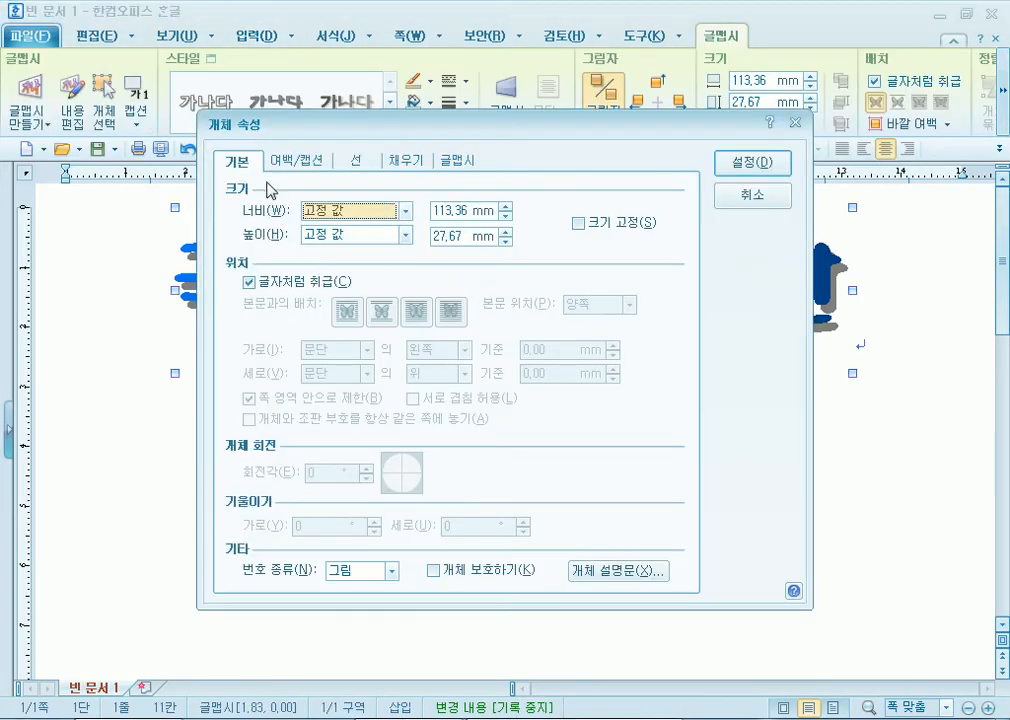
{"action": "left_click", "coordinate": [462, 160]}
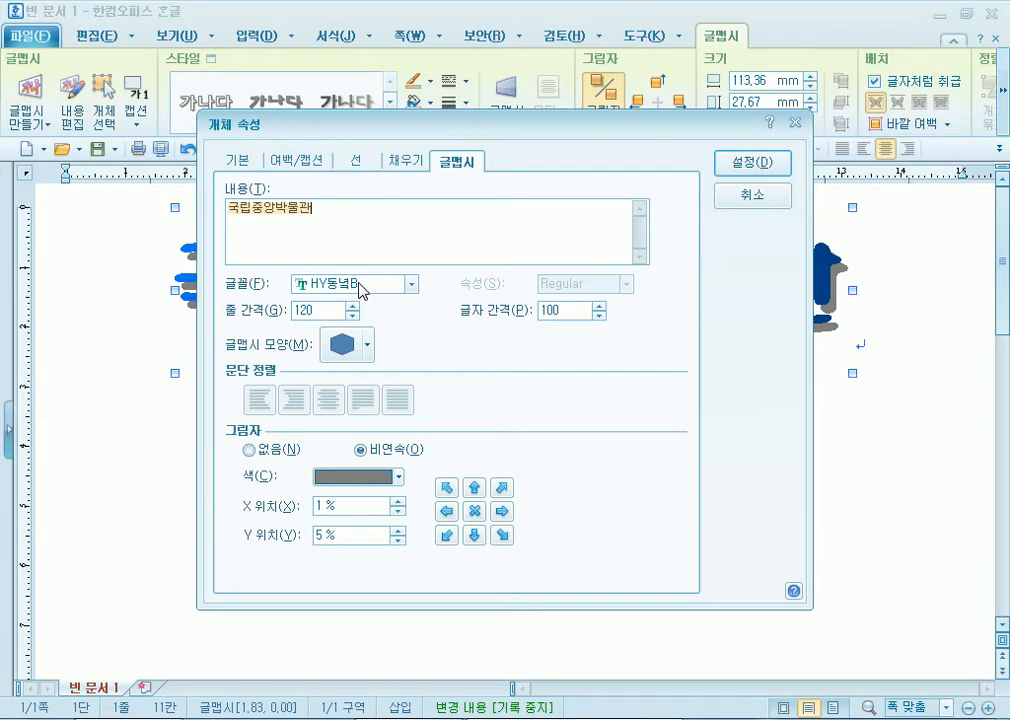
{"action": "left_click_drag", "start_coordinate": [429, 128], "coordinate": [557, 90]}
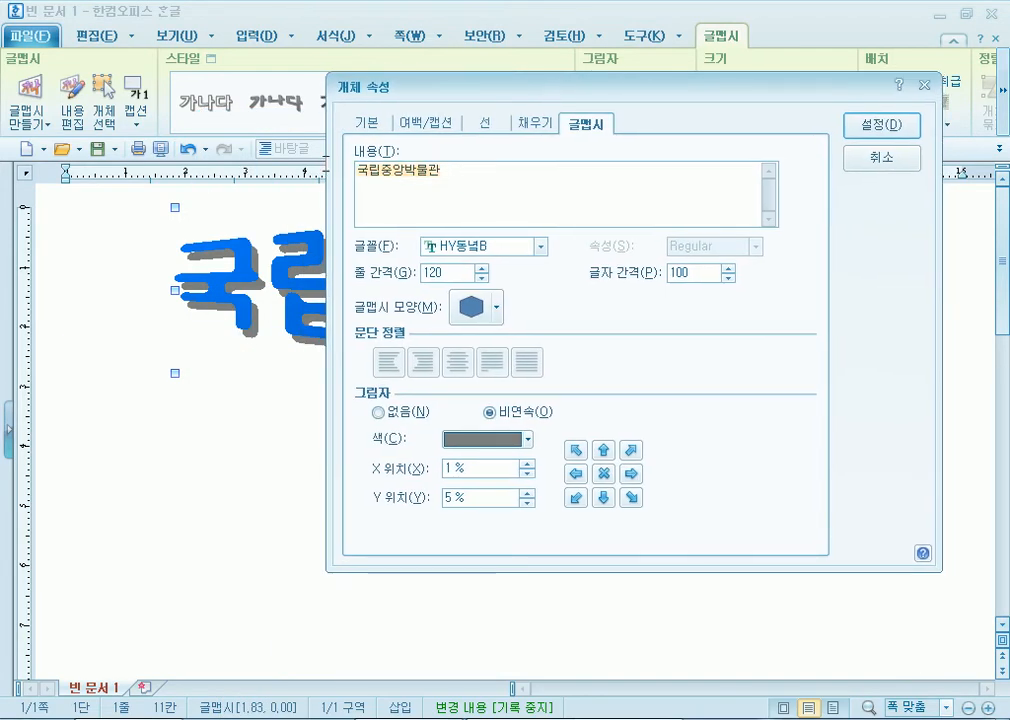
{"action": "left_click", "coordinate": [458, 440]}
{"action": "left_click", "coordinate": [470, 493]}
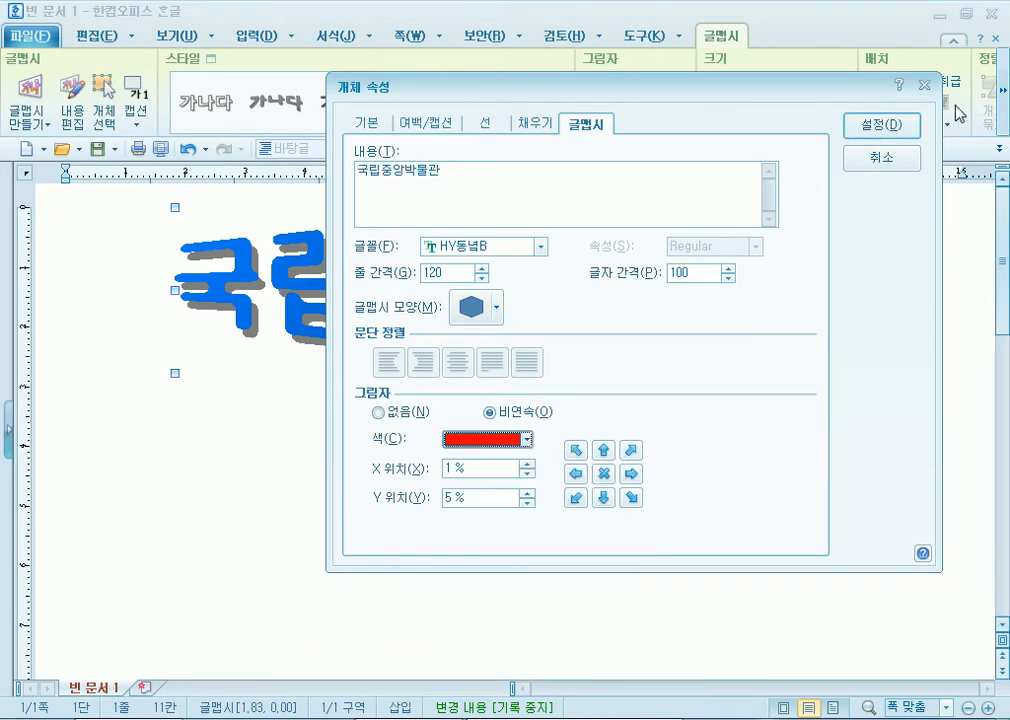
{"action": "key", "text": "Return"}
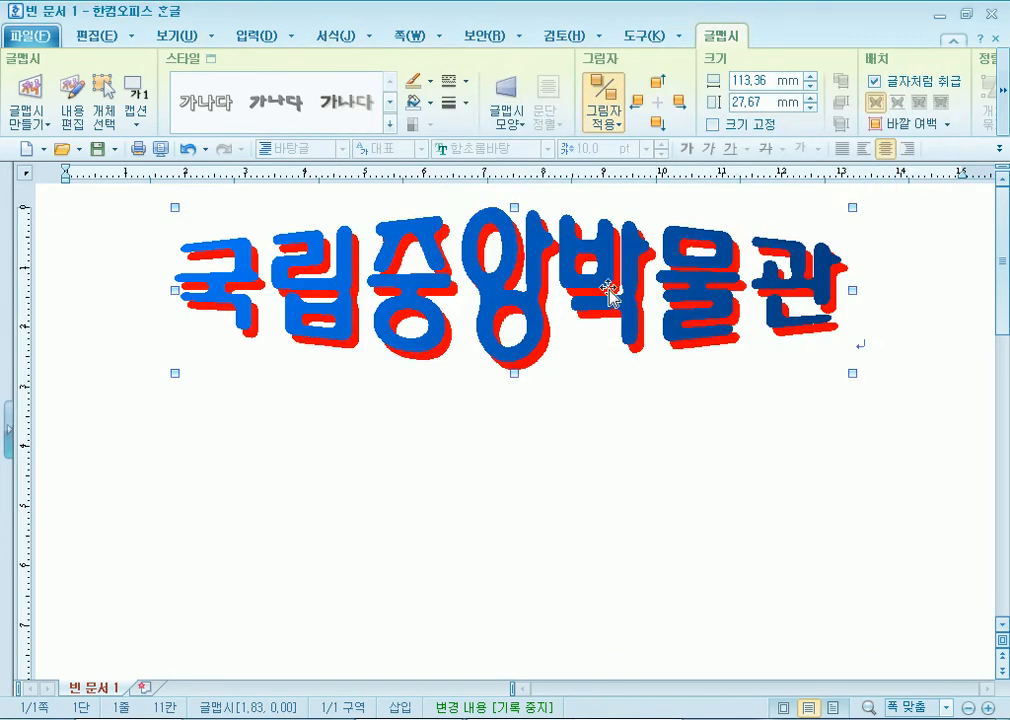
Revisit the lettering's shadow settings and undo the red shadow colour
{"action": "double_click", "coordinate": [608, 290]}
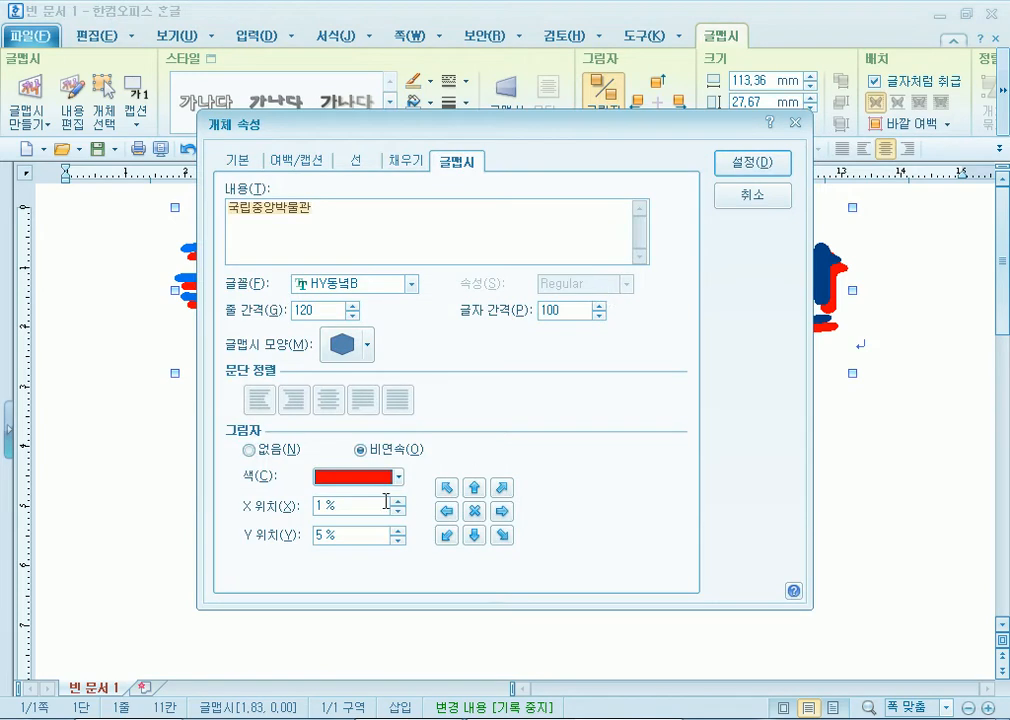
{"action": "left_click", "coordinate": [344, 484]}
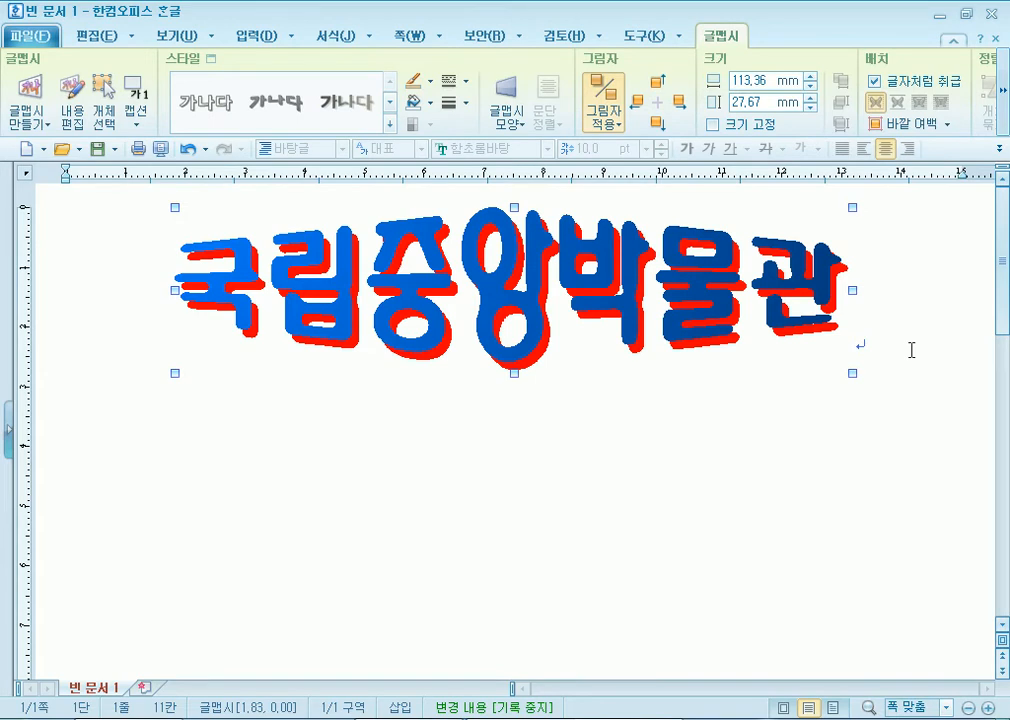
{"action": "left_click", "coordinate": [911, 349]}
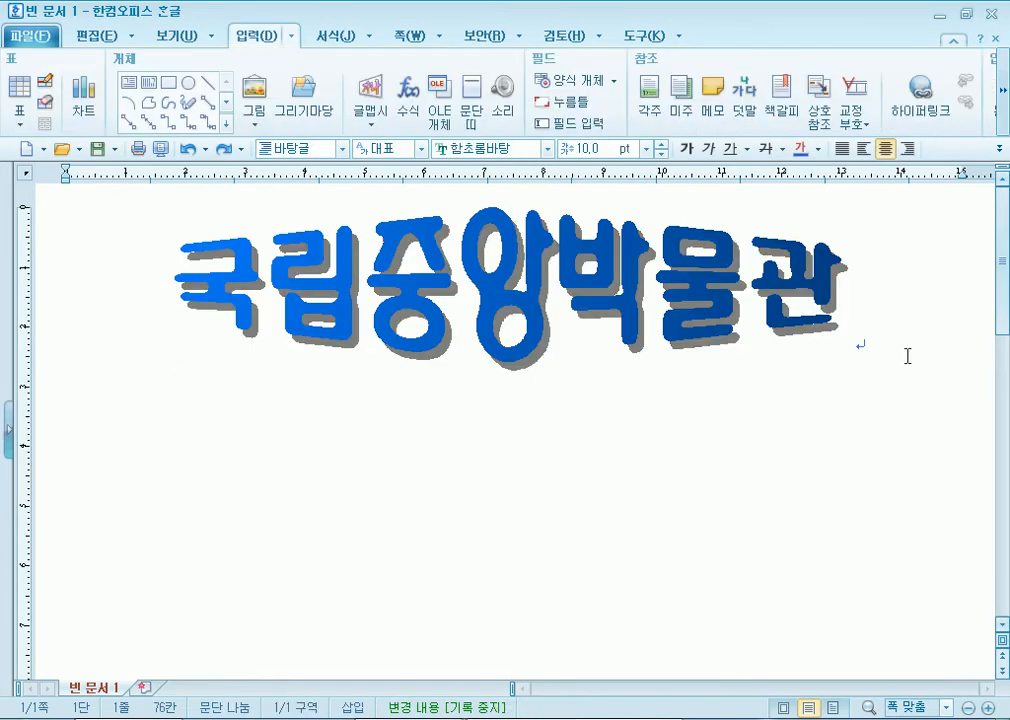
Give the lettering a red solid outline in the line settings of its object properties
{"action": "double_click", "coordinate": [302, 250]}
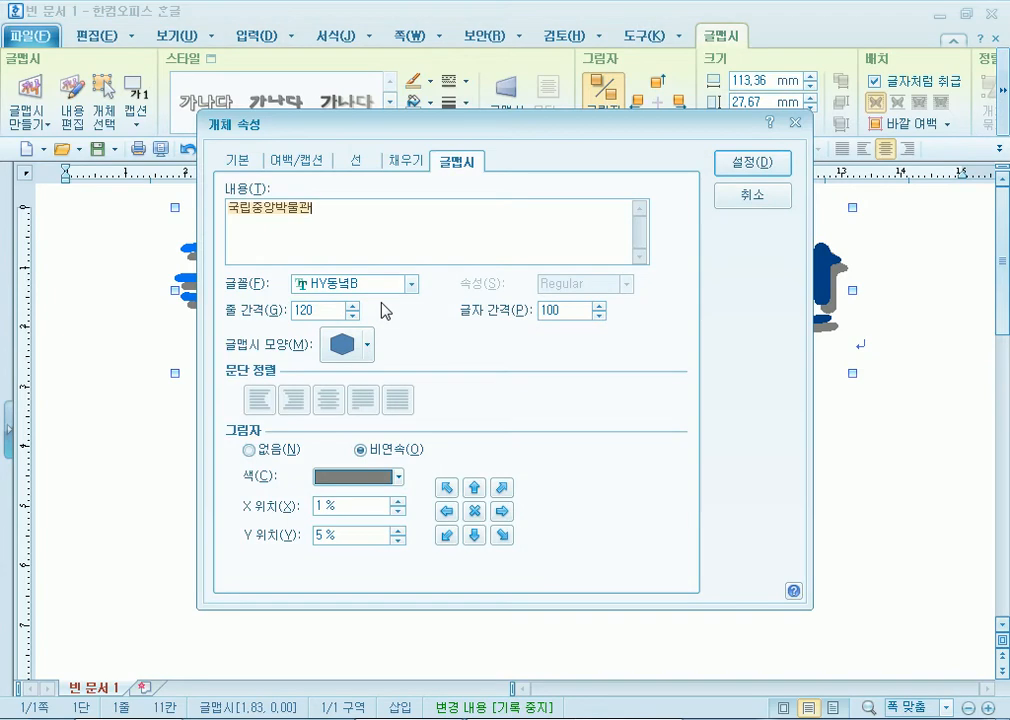
{"action": "left_click", "coordinate": [410, 163]}
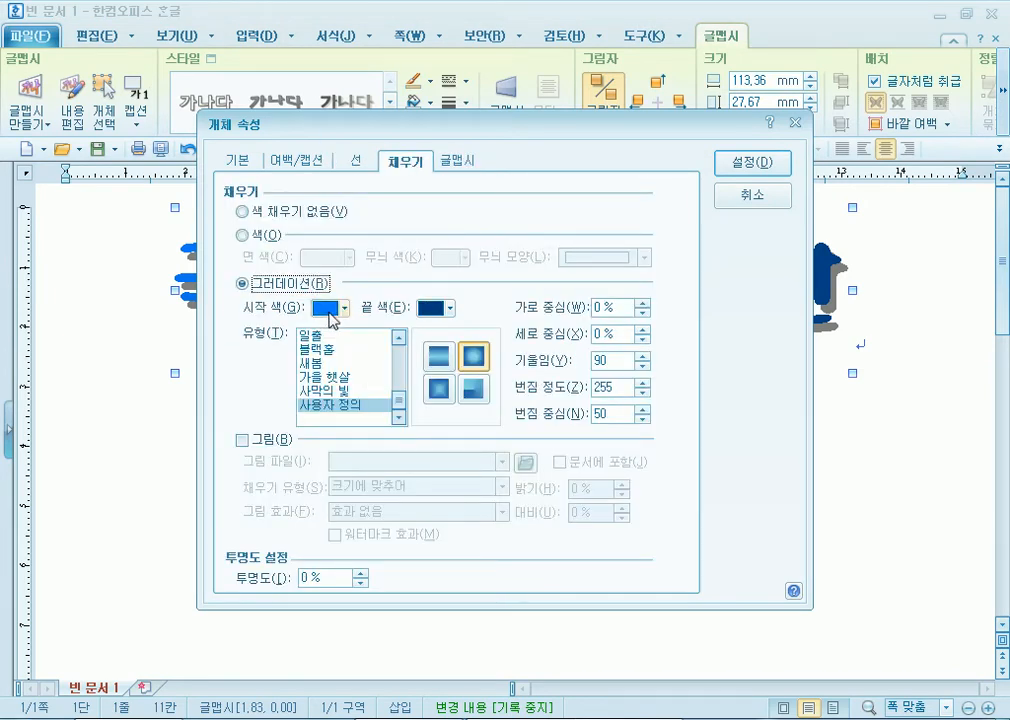
{"action": "left_click", "coordinate": [355, 161]}
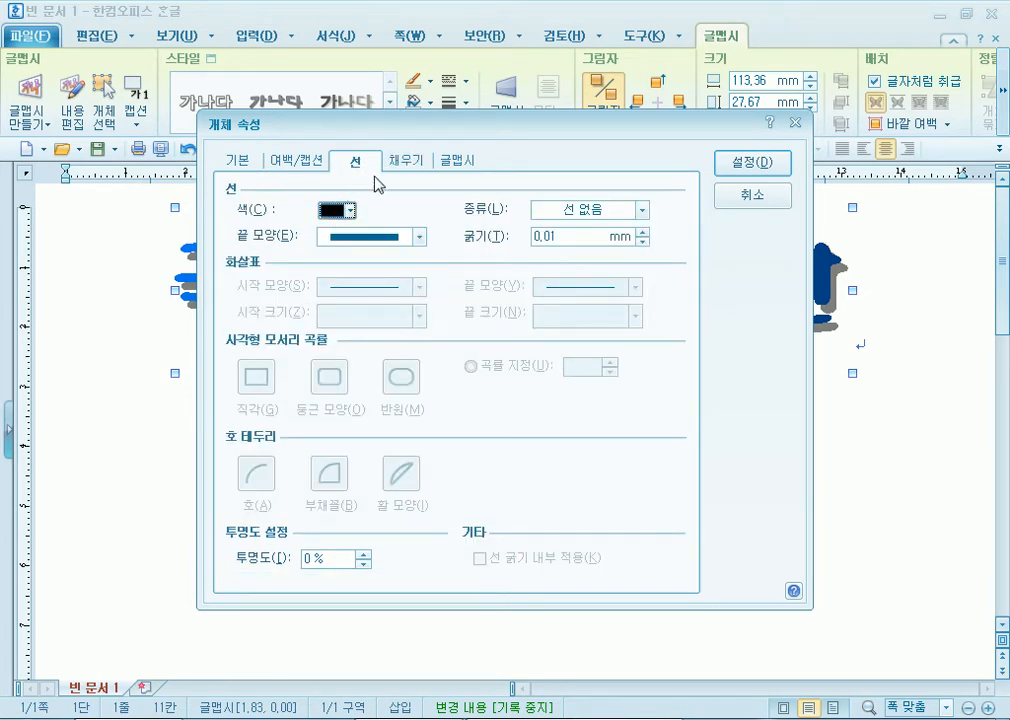
{"action": "left_click", "coordinate": [350, 211]}
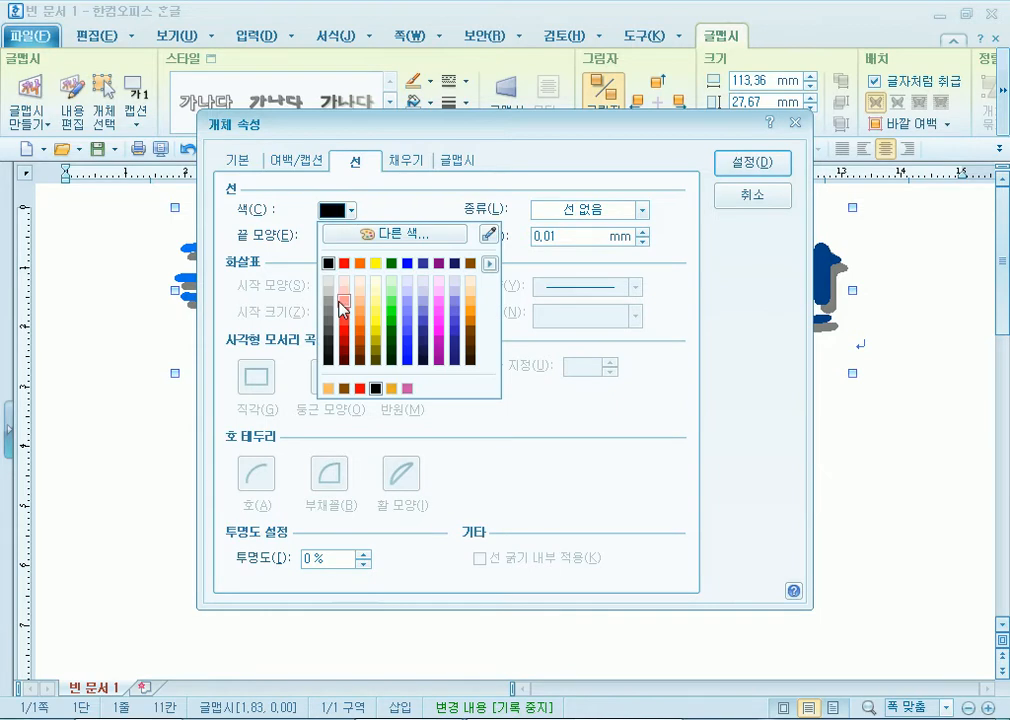
{"action": "left_click", "coordinate": [349, 265]}
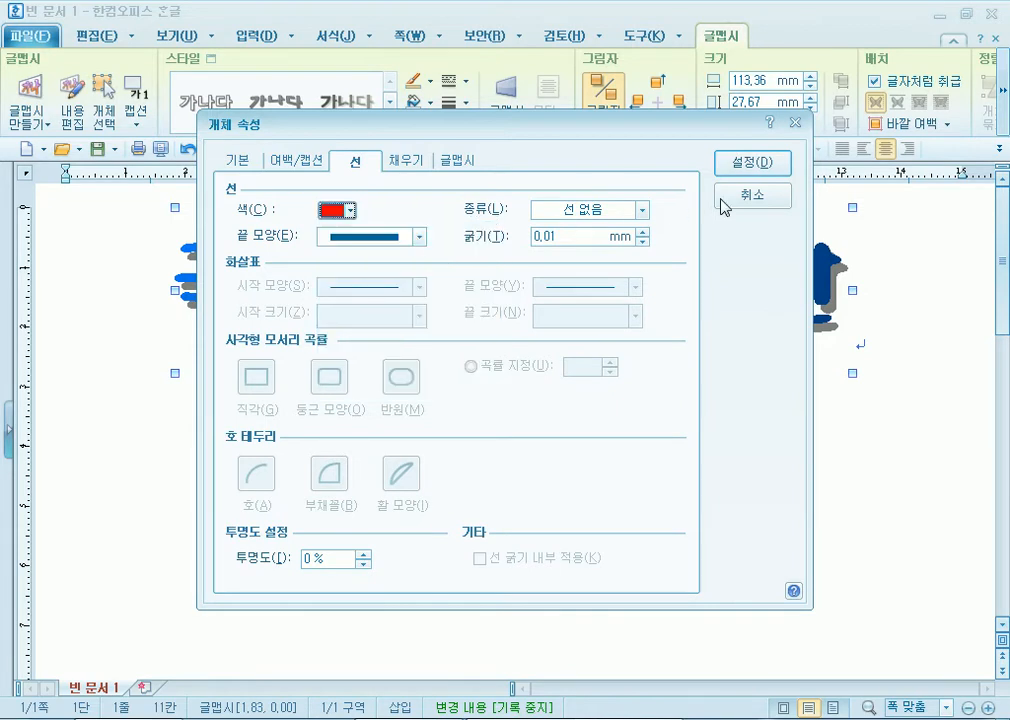
{"action": "left_click", "coordinate": [641, 210]}
{"action": "left_click", "coordinate": [585, 240]}
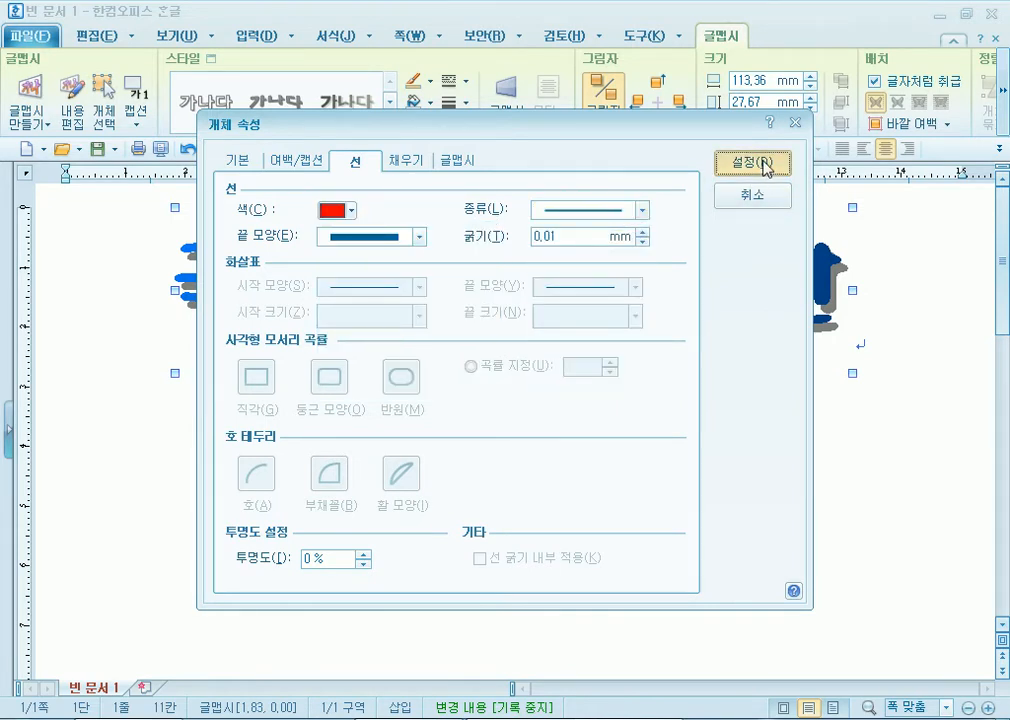
{"action": "left_click", "coordinate": [764, 164]}
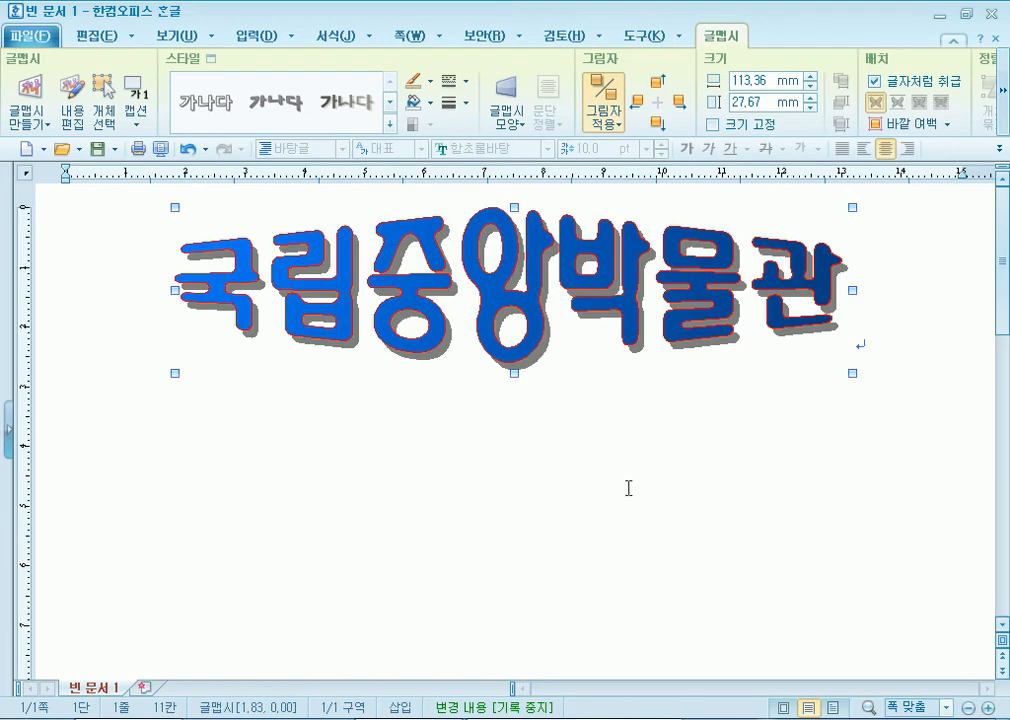
Fill the lettering with the 일출 gradient preset
{"action": "double_click", "coordinate": [532, 328]}
{"action": "left_click", "coordinate": [411, 163]}
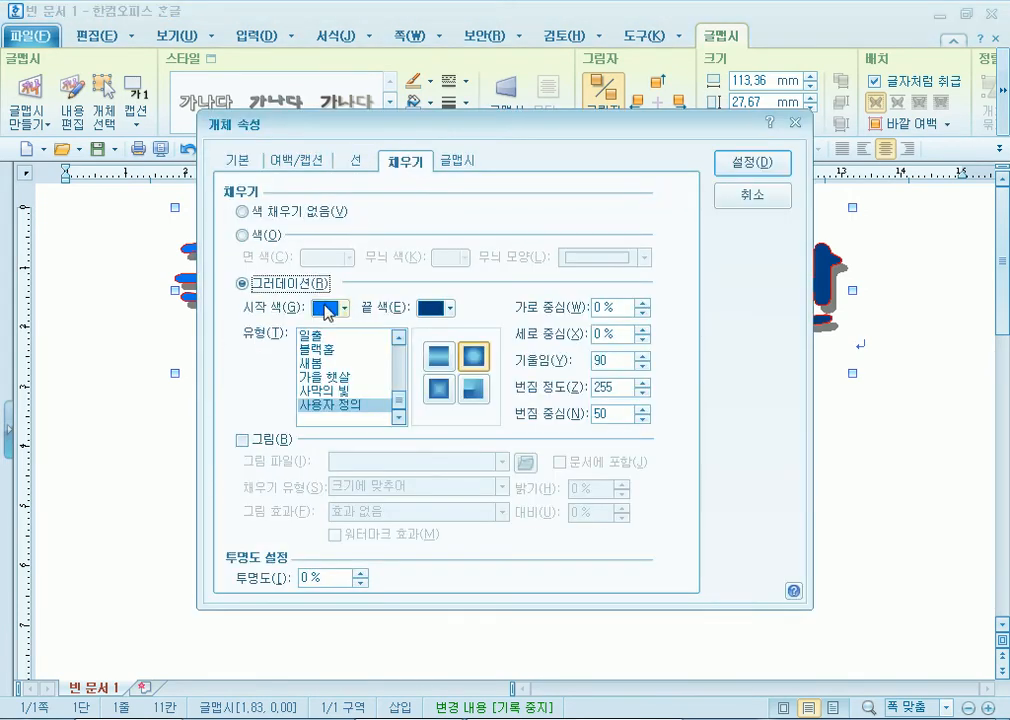
{"action": "left_click", "coordinate": [343, 308]}
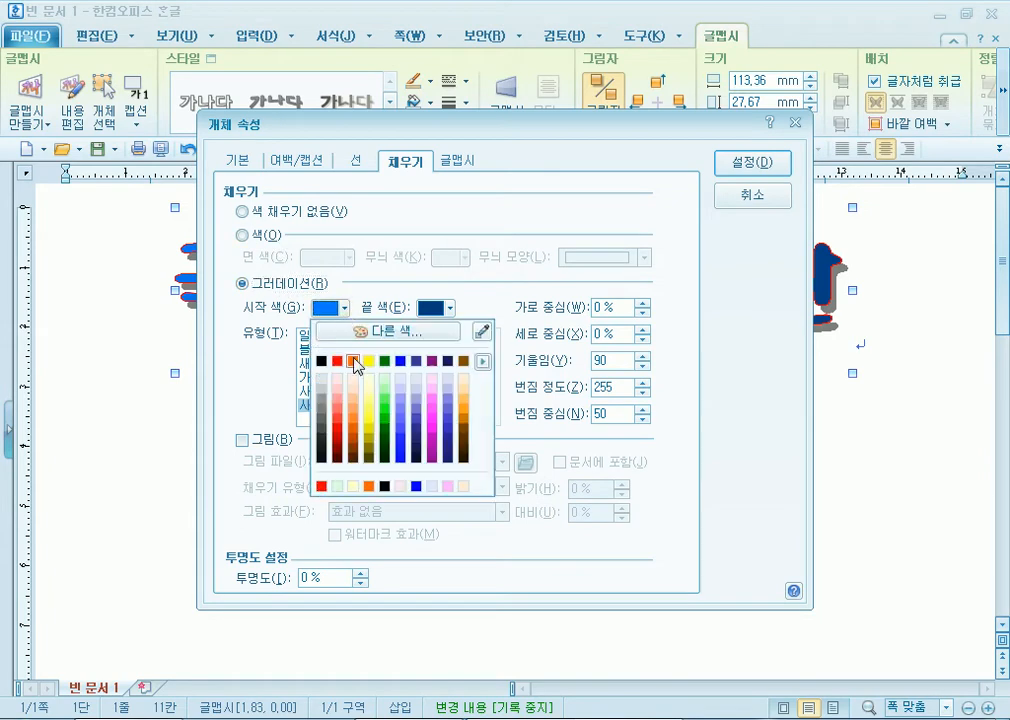
{"action": "left_click", "coordinate": [234, 270]}
{"action": "left_click", "coordinate": [316, 336]}
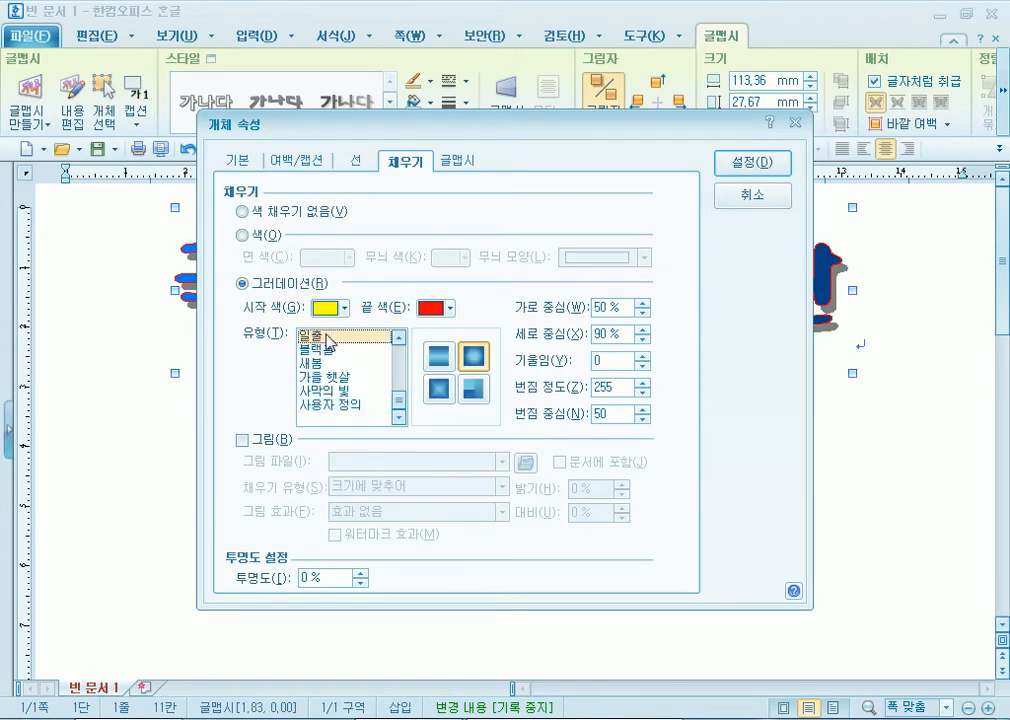
{"action": "left_click", "coordinate": [750, 162]}
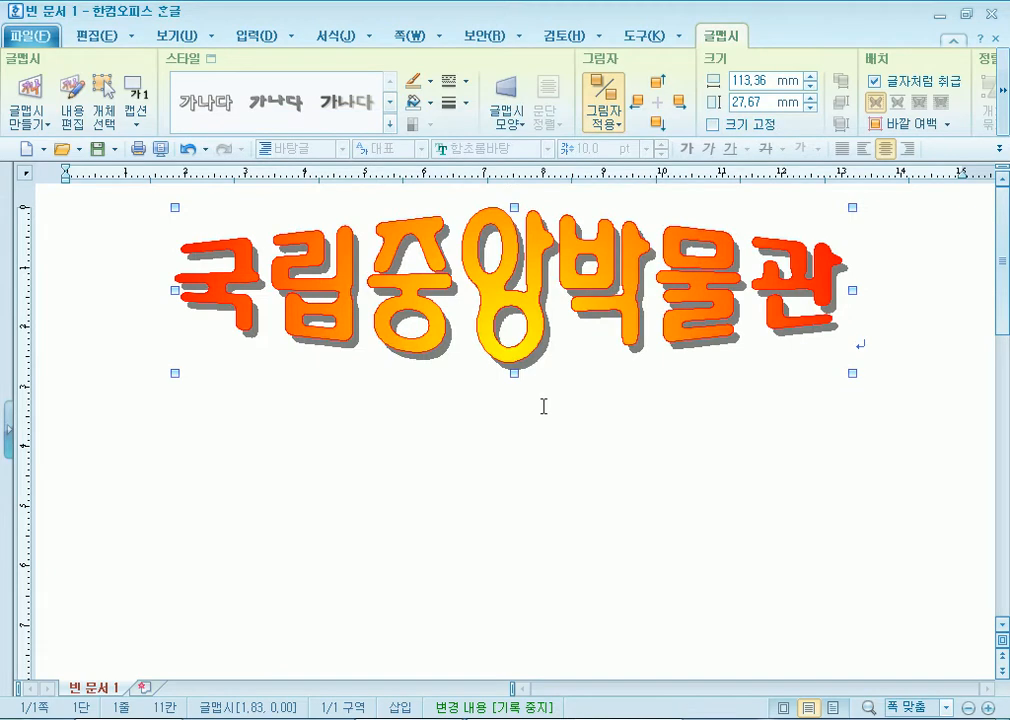
Try several gradient presets for the lettering's fill and apply 물안개
{"action": "double_click", "coordinate": [507, 305]}
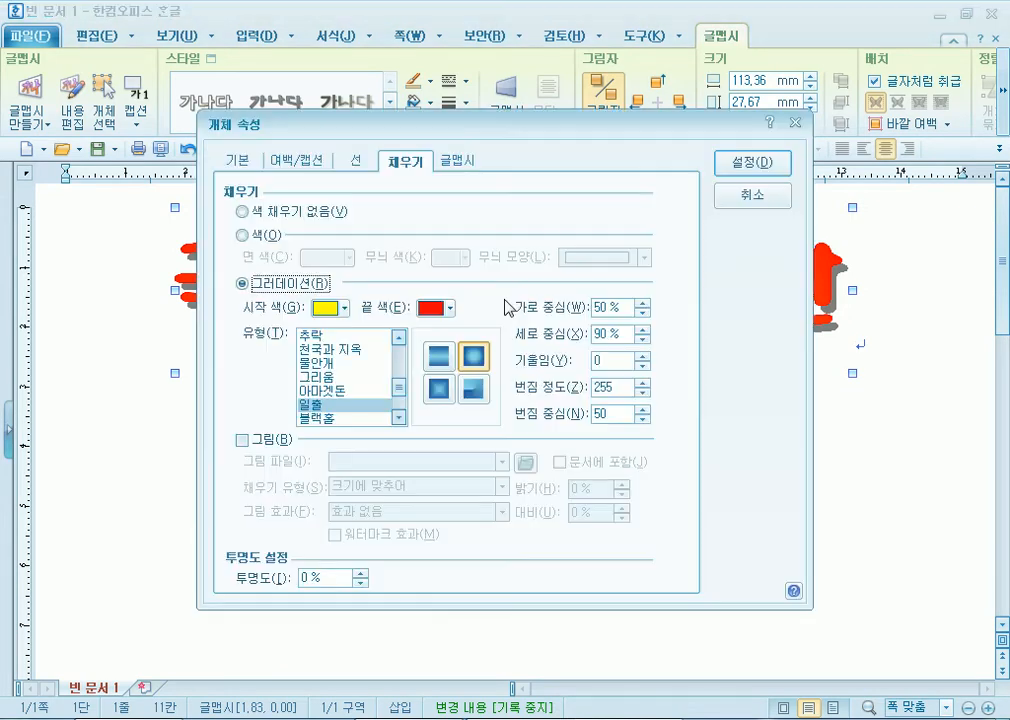
{"action": "left_click", "coordinate": [716, 203]}
{"action": "double_click", "coordinate": [390, 283]}
{"action": "left_click", "coordinate": [325, 350]}
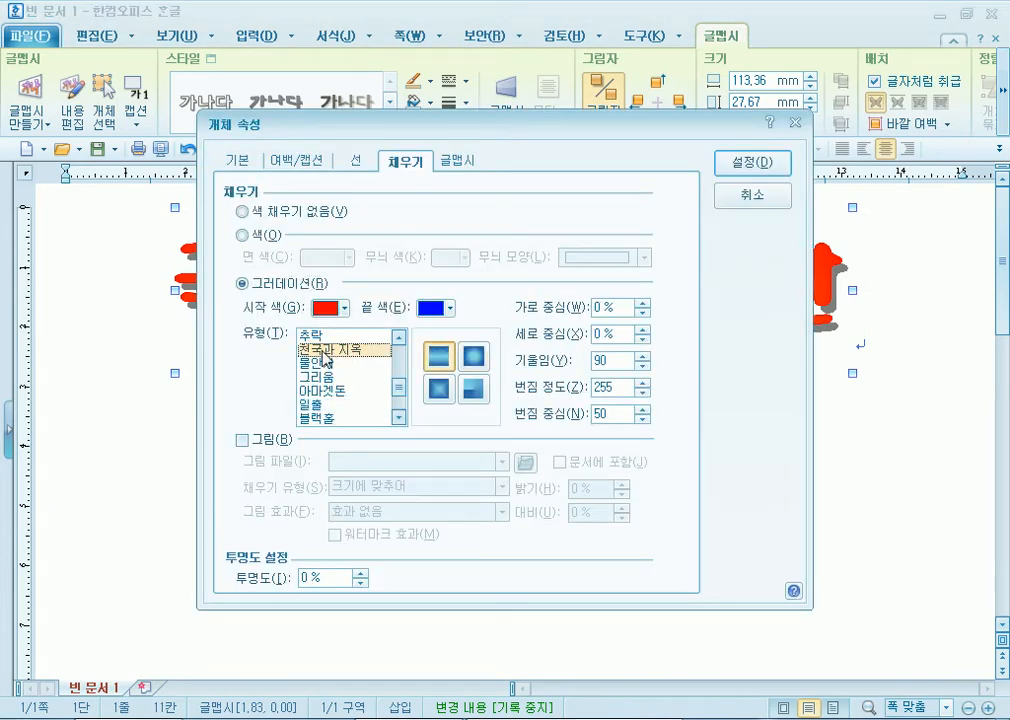
{"action": "left_click", "coordinate": [321, 365]}
{"action": "left_click", "coordinate": [321, 380]}
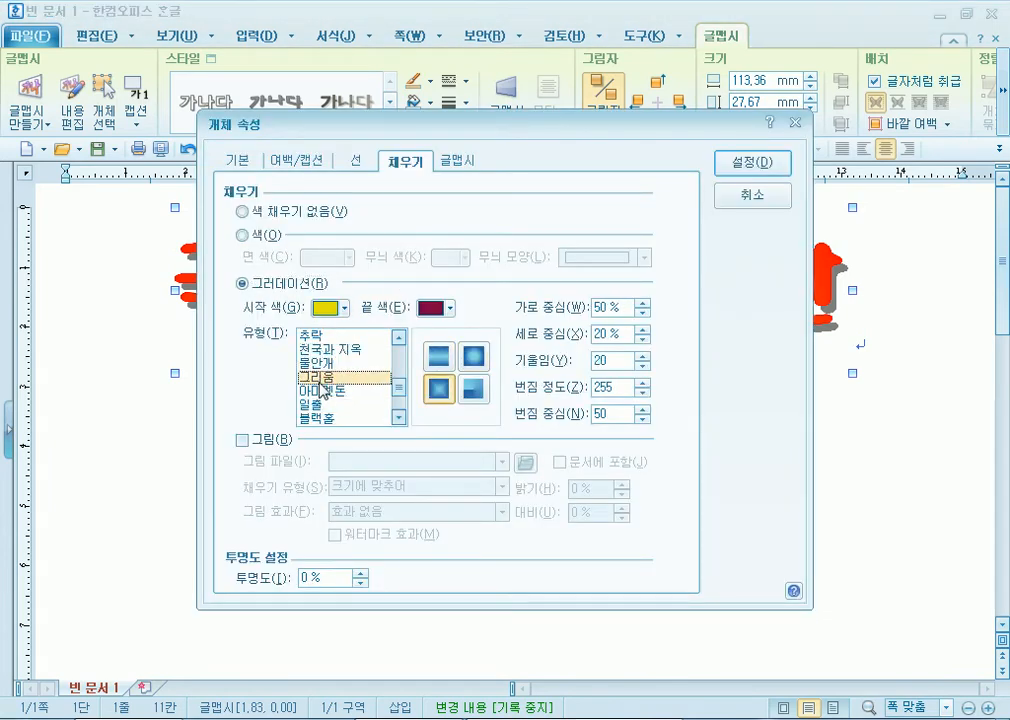
{"action": "left_click", "coordinate": [321, 391]}
{"action": "left_click", "coordinate": [320, 405]}
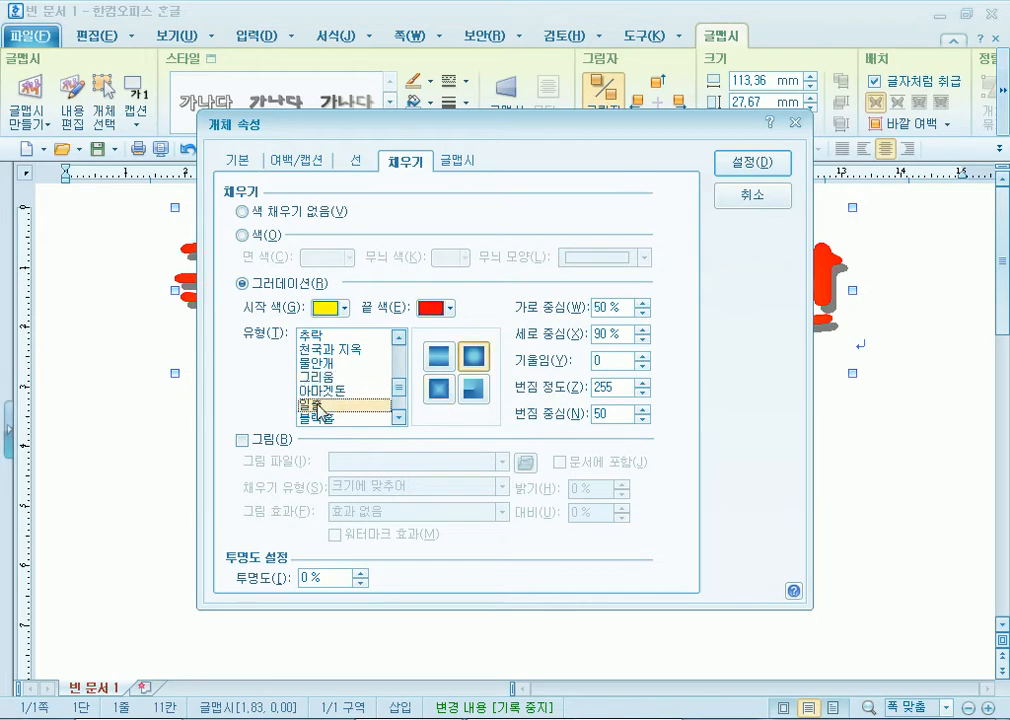
{"action": "left_click", "coordinate": [320, 418]}
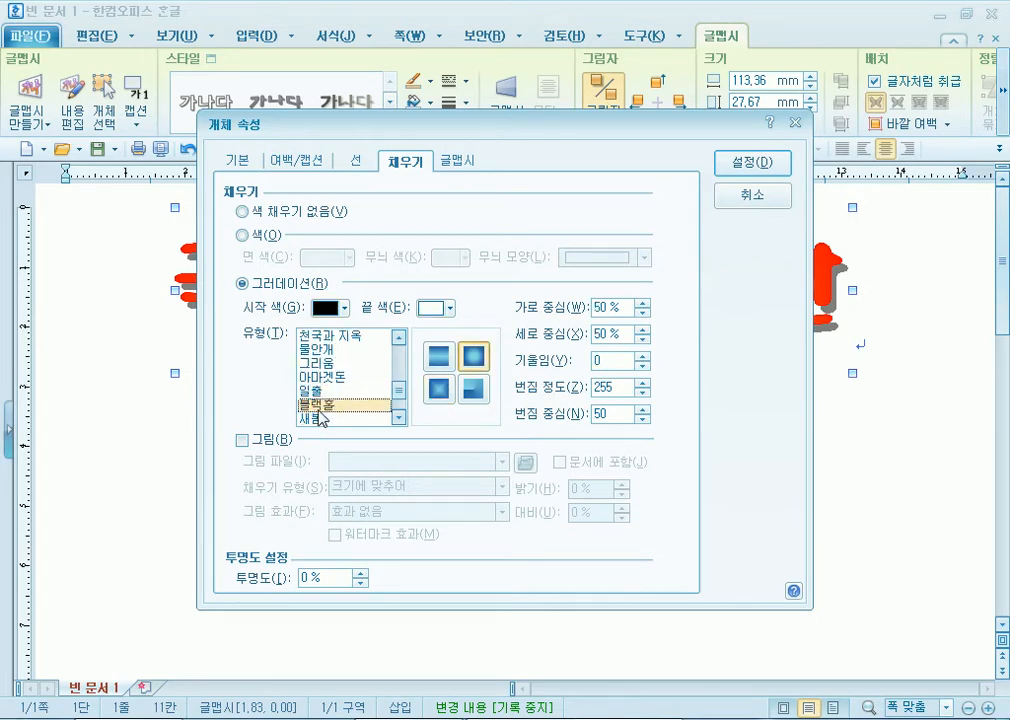
{"action": "left_click", "coordinate": [321, 350]}
{"action": "left_click", "coordinate": [777, 166]}
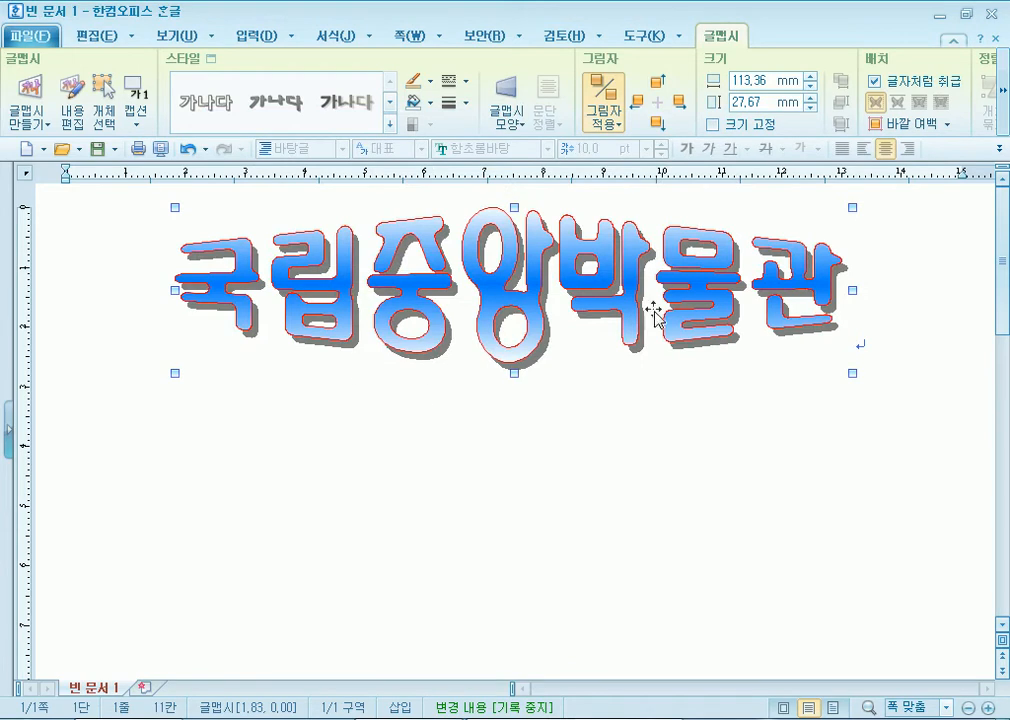
Switch the lettering's gradient fill to the circular gradient style
{"action": "double_click", "coordinate": [387, 228]}
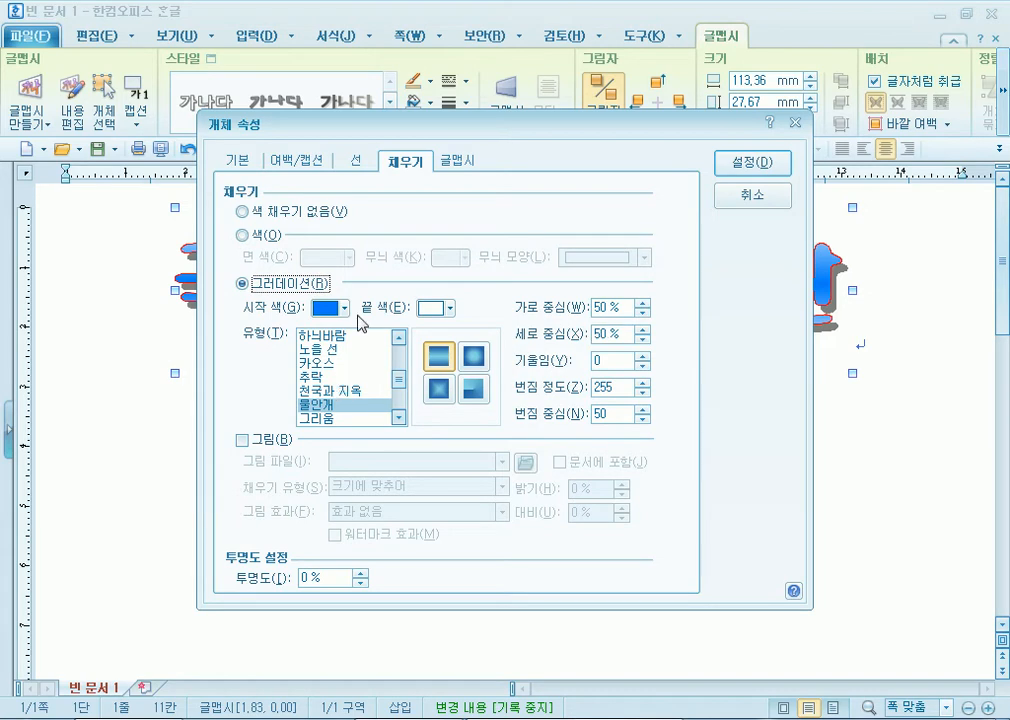
{"action": "left_click", "coordinate": [474, 359]}
{"action": "left_click", "coordinate": [752, 162]}
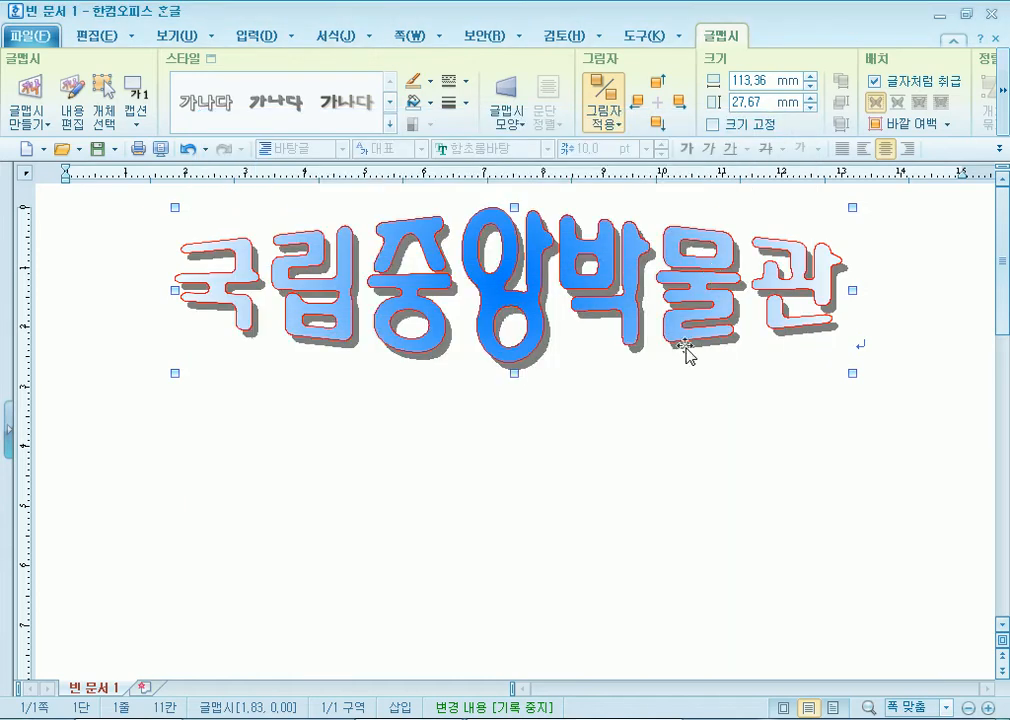
Try the 수직 and 수평 gradient types with the circular style on the lettering
{"action": "double_click", "coordinate": [498, 316]}
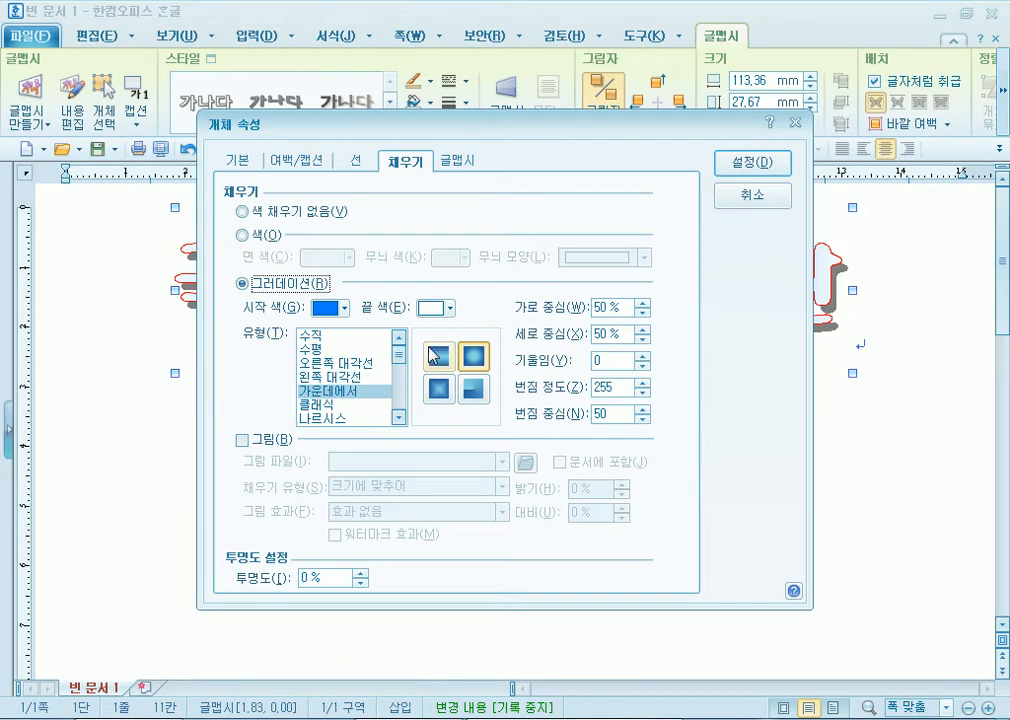
{"action": "left_click", "coordinate": [318, 335]}
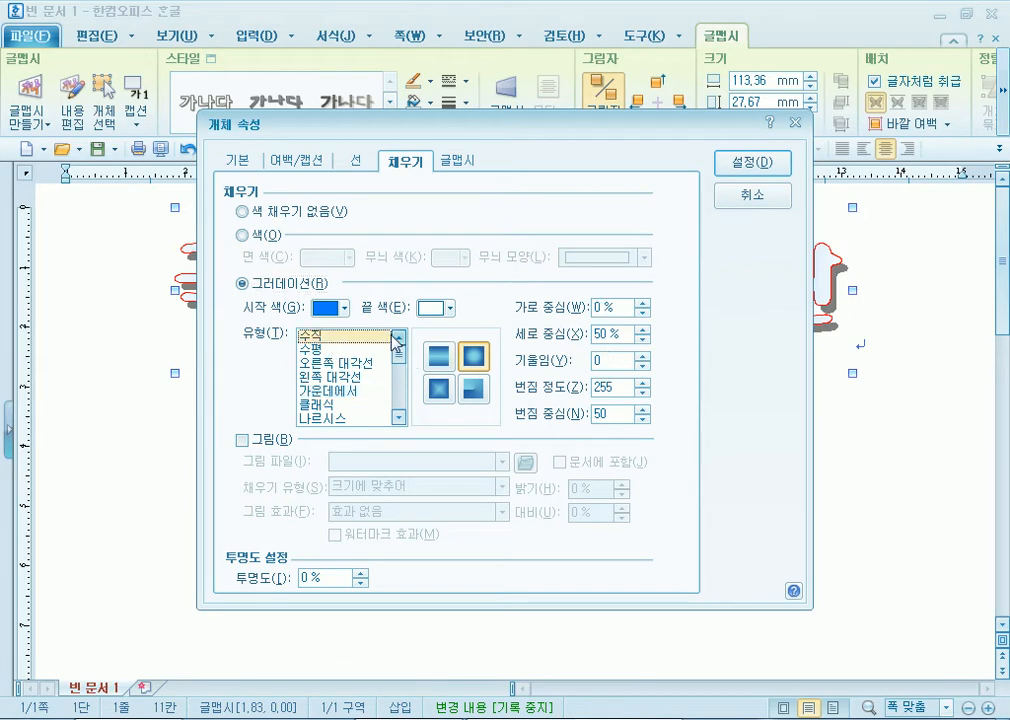
{"action": "left_click", "coordinate": [759, 176]}
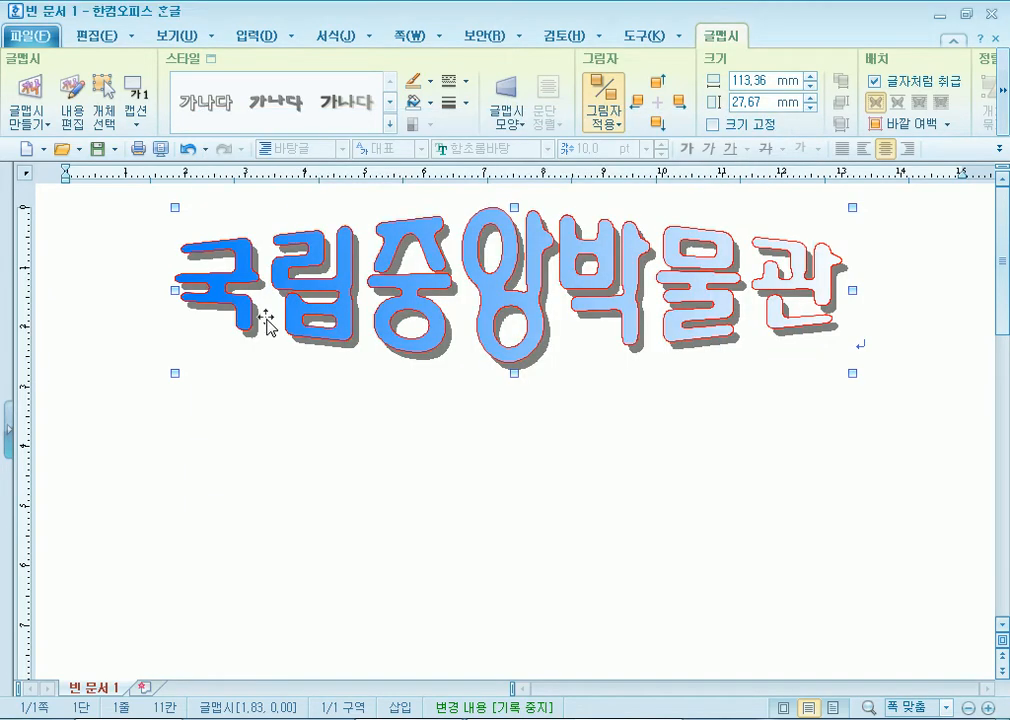
{"action": "double_click", "coordinate": [525, 255]}
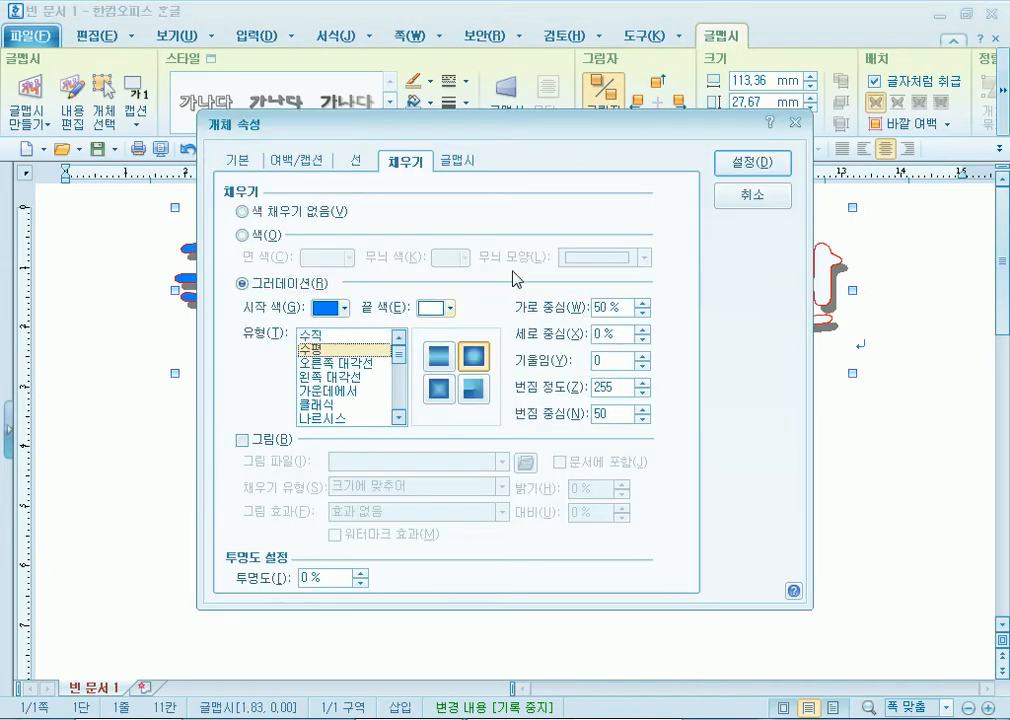
{"action": "left_click", "coordinate": [760, 163]}
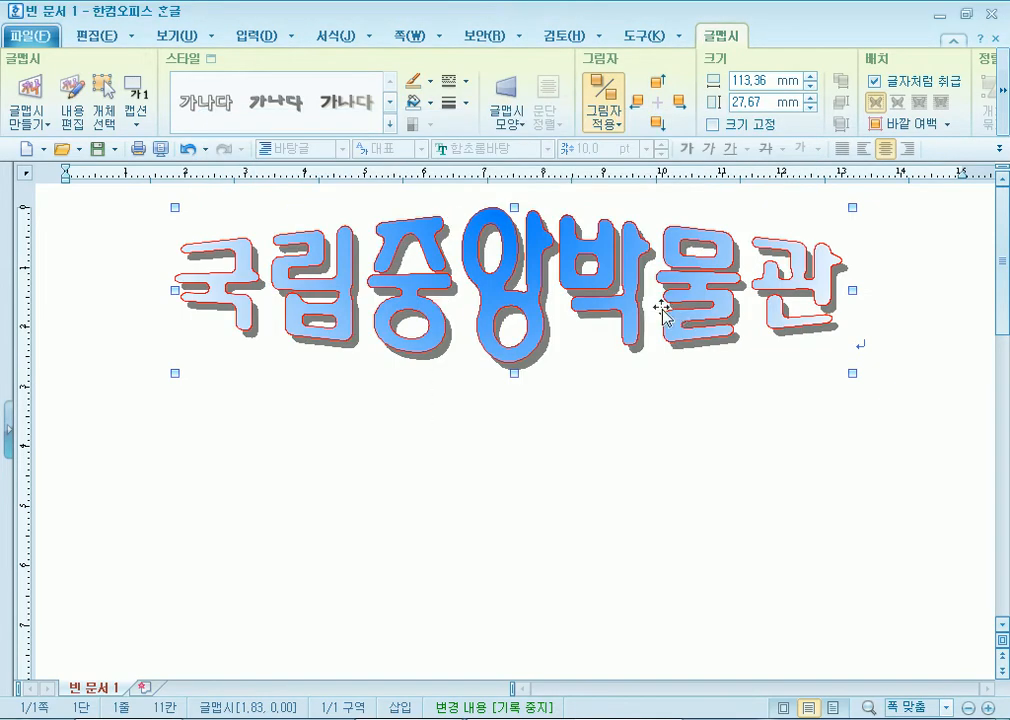
Change the lettering's gradient to the linear style with the 수평 type
{"action": "double_click", "coordinate": [540, 287]}
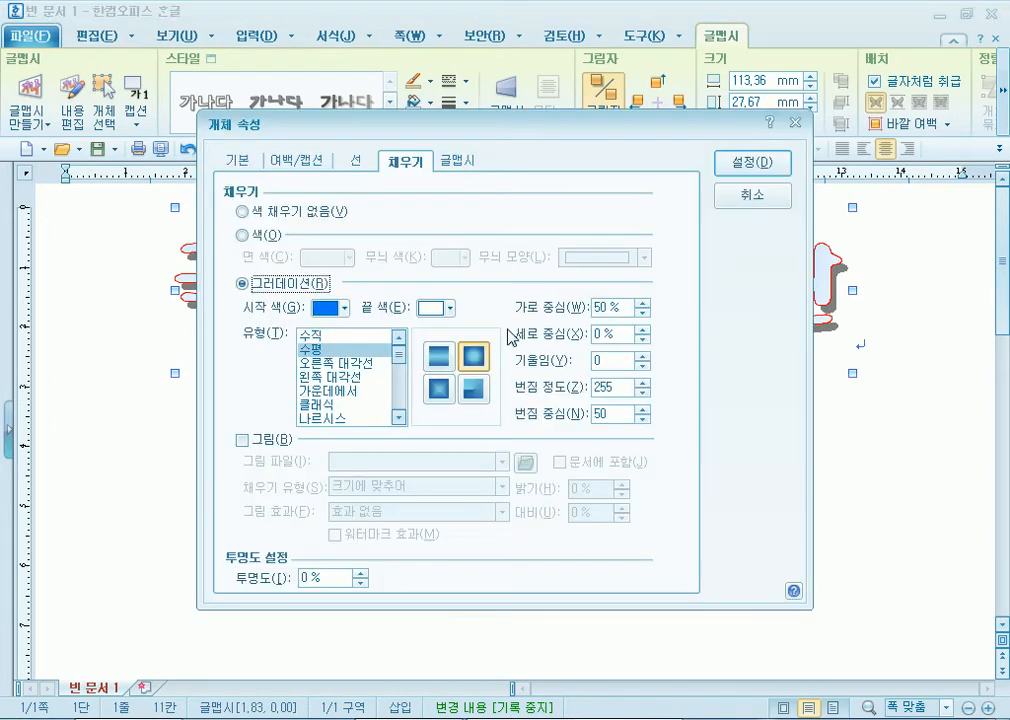
{"action": "left_click", "coordinate": [322, 338]}
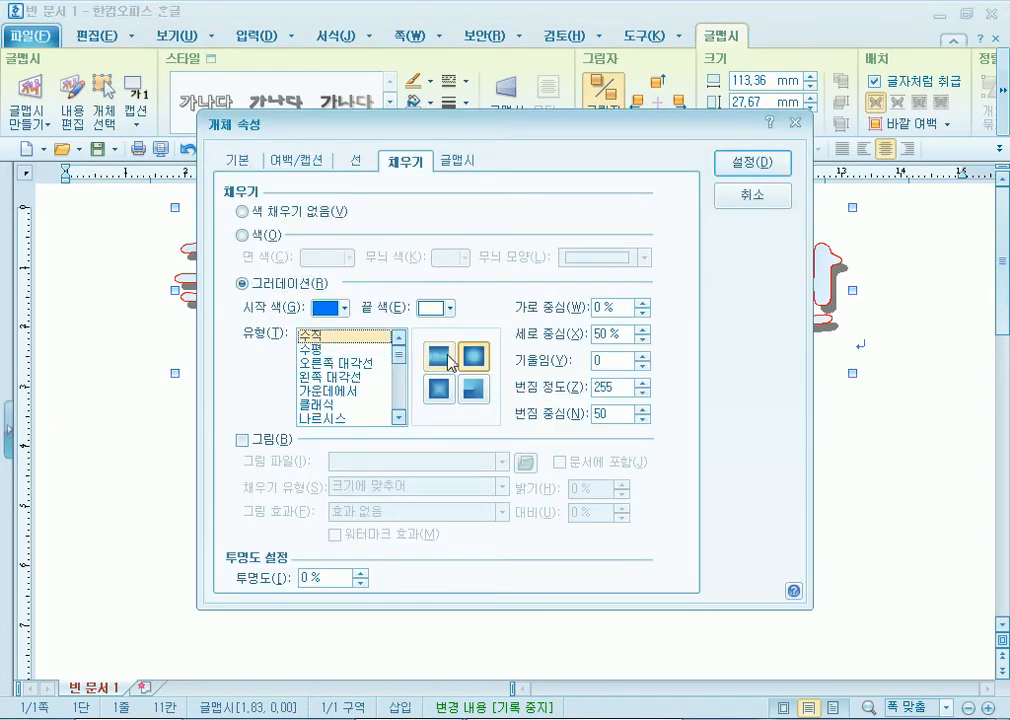
{"action": "left_click", "coordinate": [325, 350]}
{"action": "left_click", "coordinate": [752, 162]}
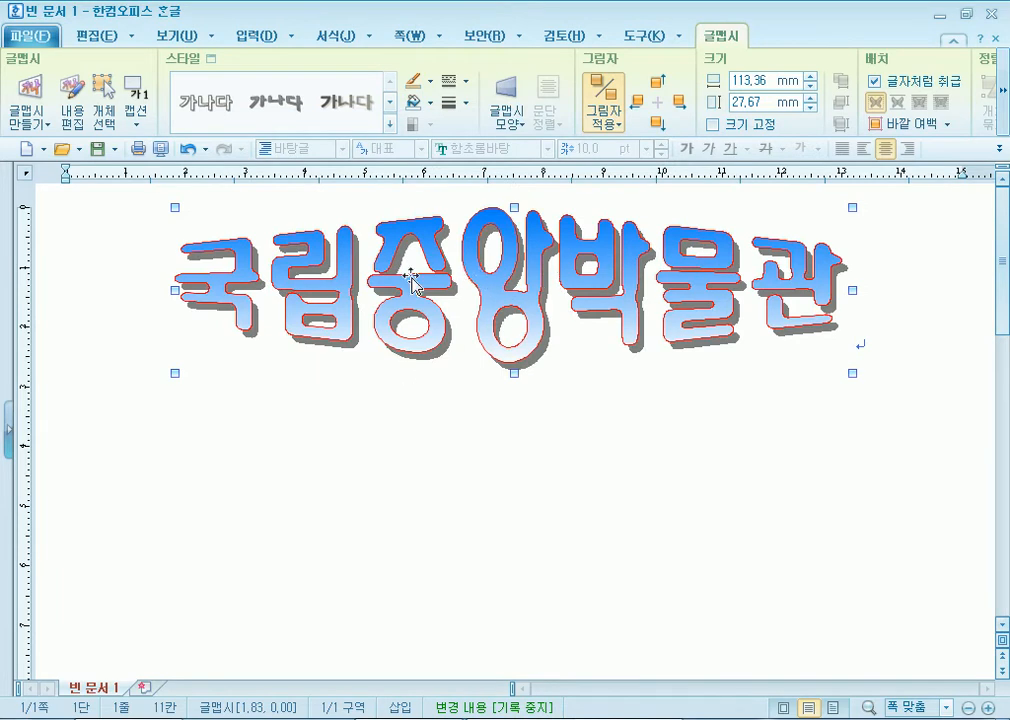
Try 휴먼고딕 as the lettering's font and undo the font change
{"action": "double_click", "coordinate": [326, 225]}
{"action": "left_click", "coordinate": [460, 162]}
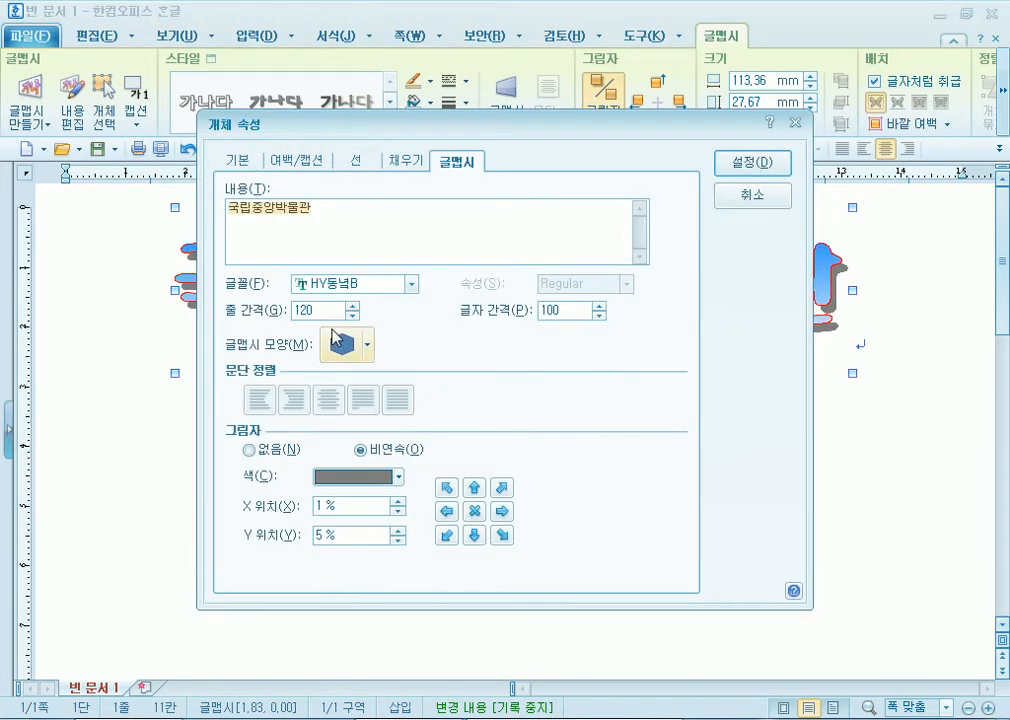
{"action": "left_click", "coordinate": [412, 285]}
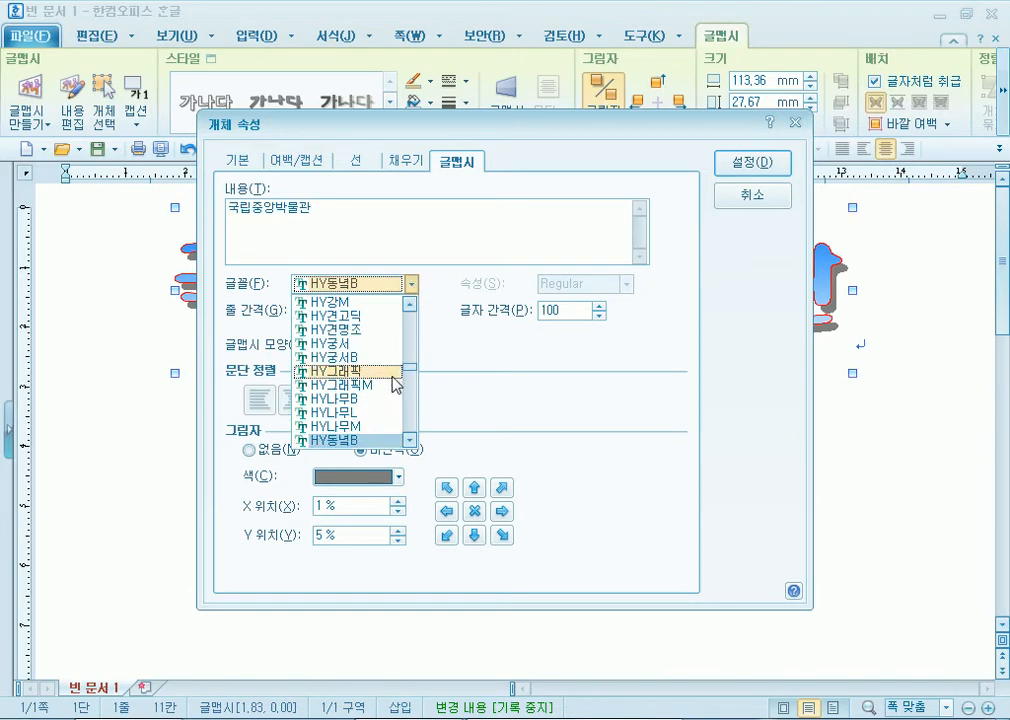
{"action": "scroll", "coordinate": [390, 400], "scroll_direction": "up", "scroll_amount": 5}
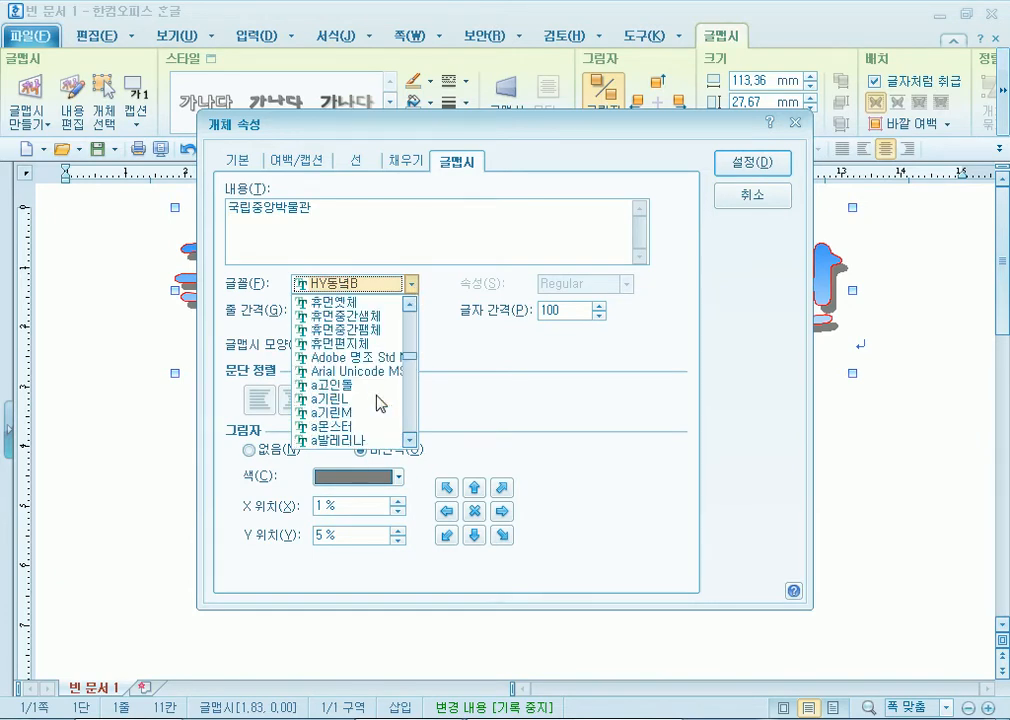
{"action": "scroll", "coordinate": [378, 403], "scroll_direction": "up", "scroll_amount": 4}
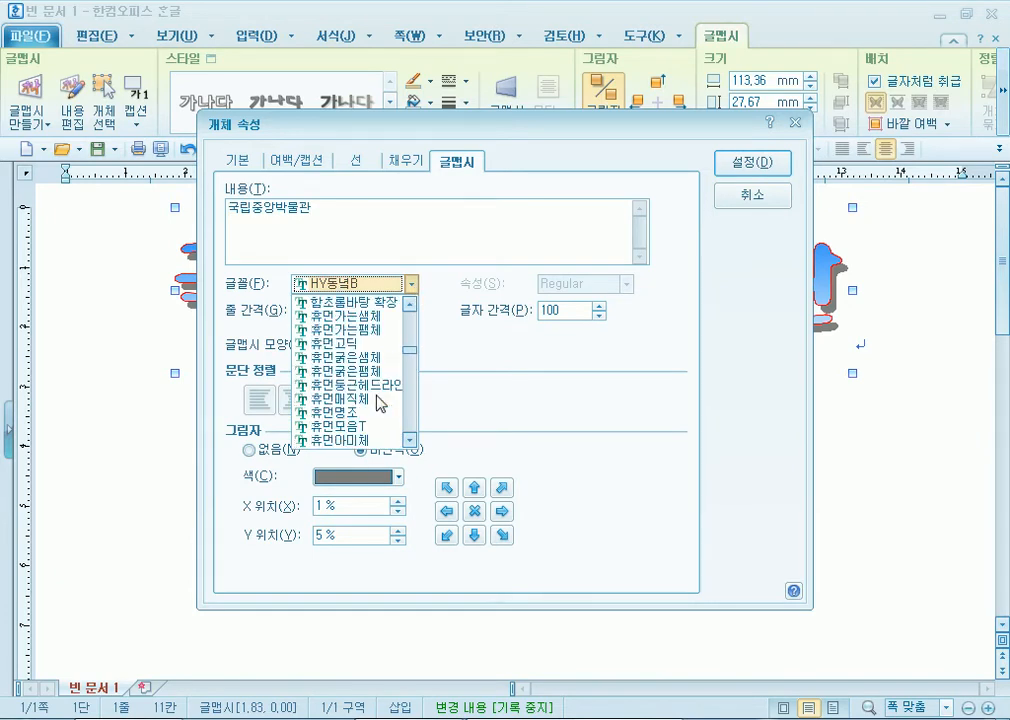
{"action": "left_click", "coordinate": [372, 343]}
{"action": "left_click", "coordinate": [754, 170]}
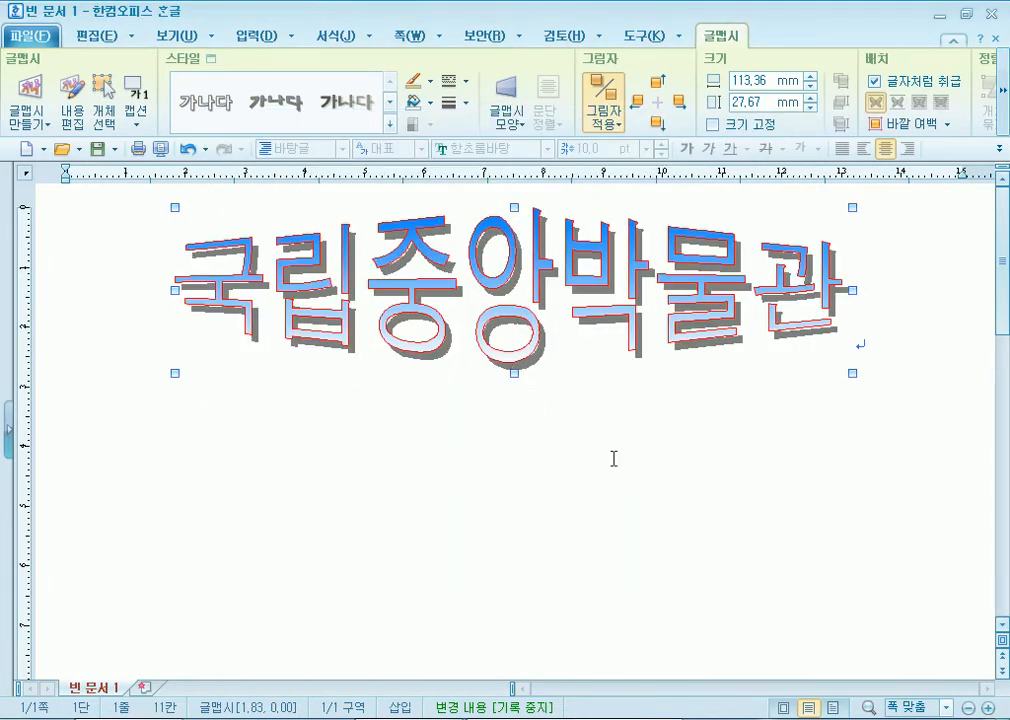
{"action": "key", "text": "ctrl+z"}
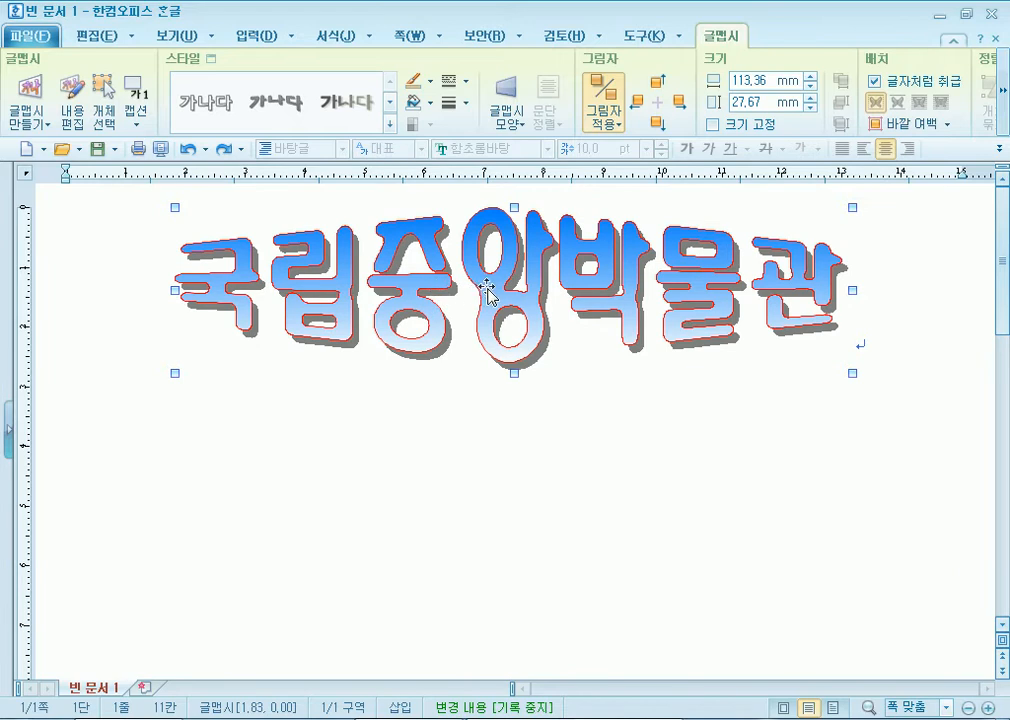
Try HY바다M as the lettering's font and undo the font change
{"action": "double_click", "coordinate": [385, 230]}
{"action": "left_click_drag", "start_coordinate": [663, 159], "coordinate": [699, 43]}
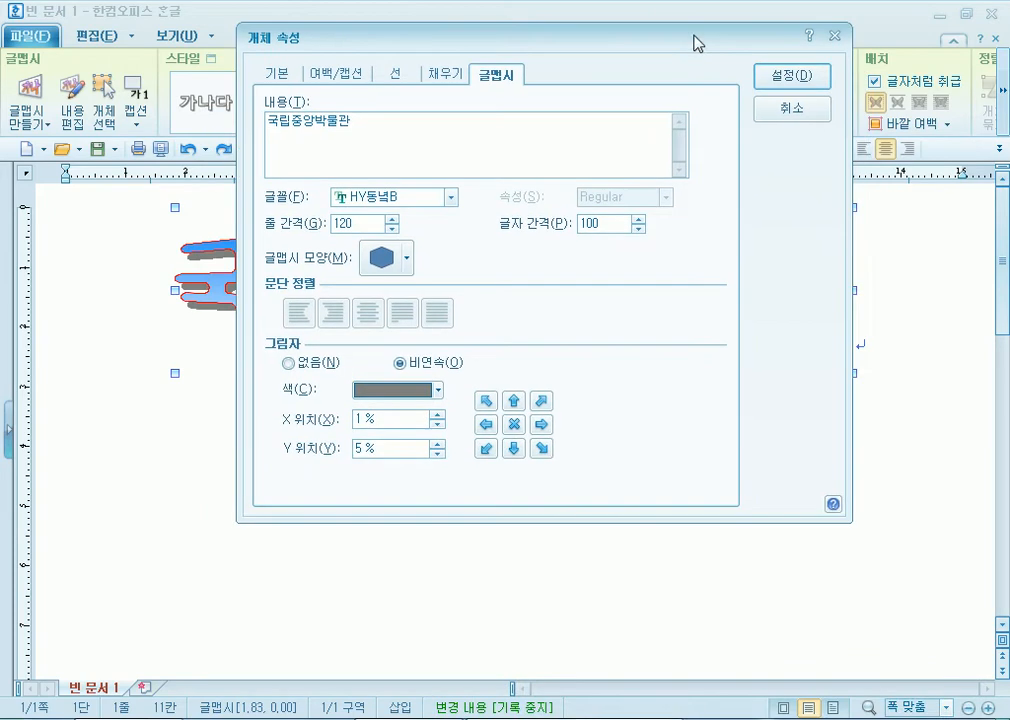
{"action": "left_click", "coordinate": [451, 196]}
{"action": "scroll", "coordinate": [410, 340], "scroll_direction": "down", "scroll_amount": 2}
{"action": "scroll", "coordinate": [407, 350], "scroll_direction": "down", "scroll_amount": 1}
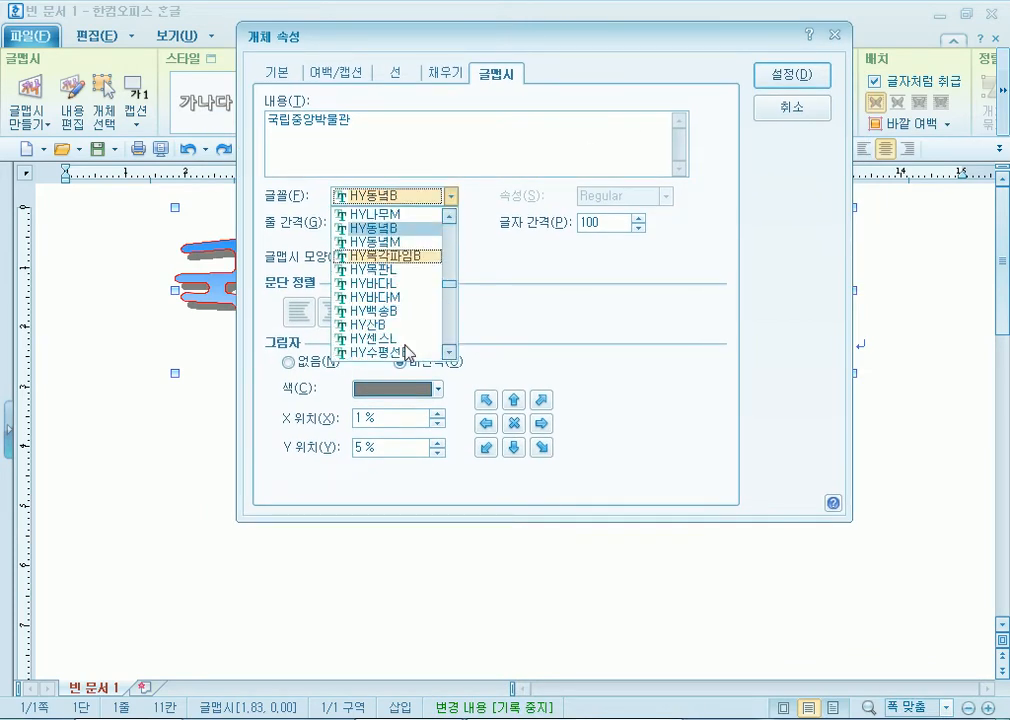
{"action": "left_click", "coordinate": [392, 297]}
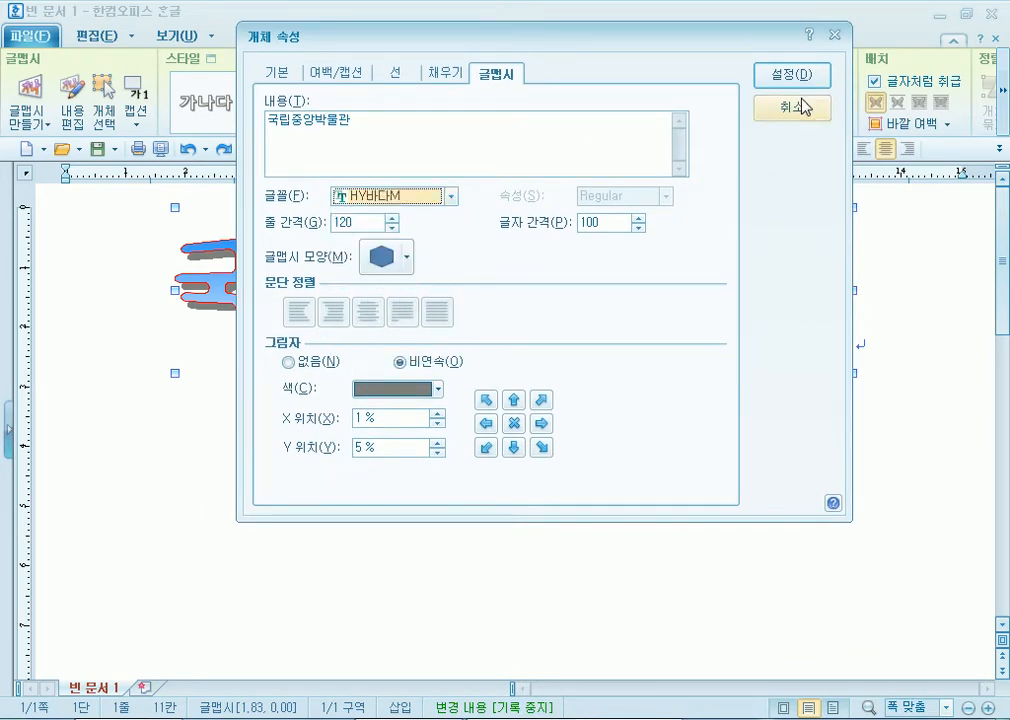
{"action": "left_click", "coordinate": [809, 79]}
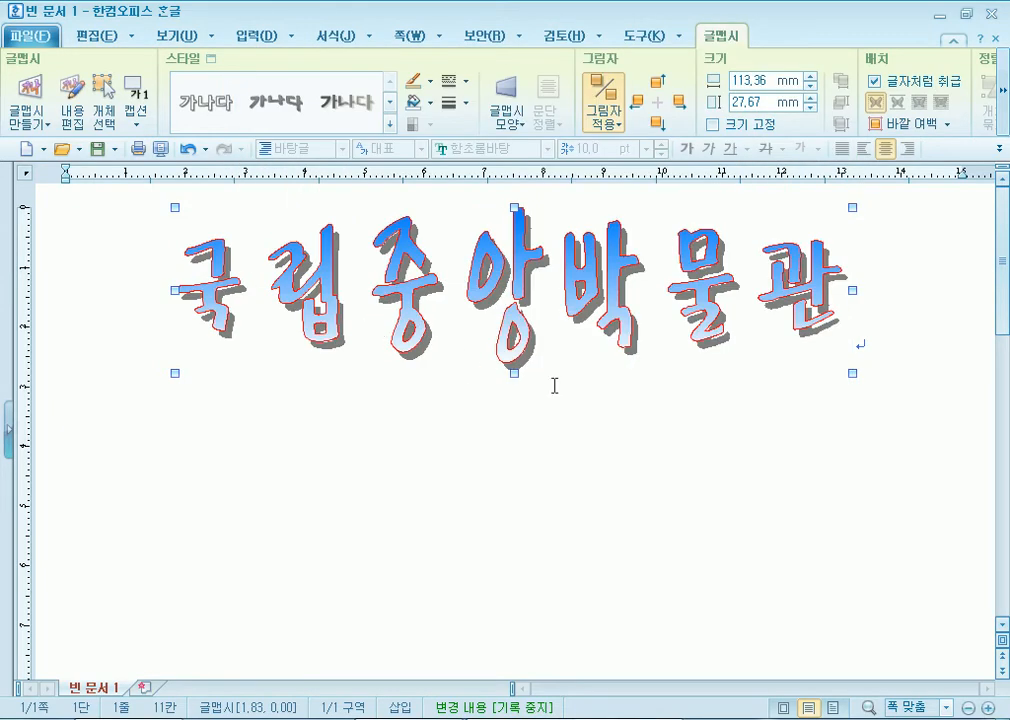
{"action": "left_click", "coordinate": [381, 452]}
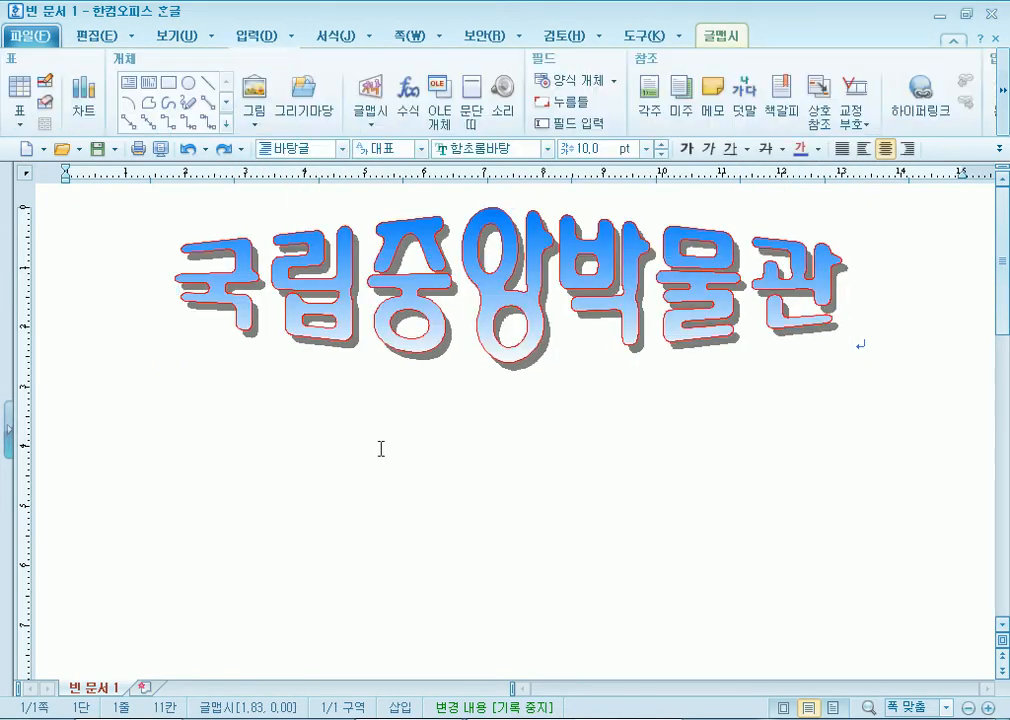
Add an empty line below the 국립중앙박물관 lettering and place the cursor on it
{"action": "left_click", "coordinate": [913, 311]}
{"action": "key", "text": "Return"}
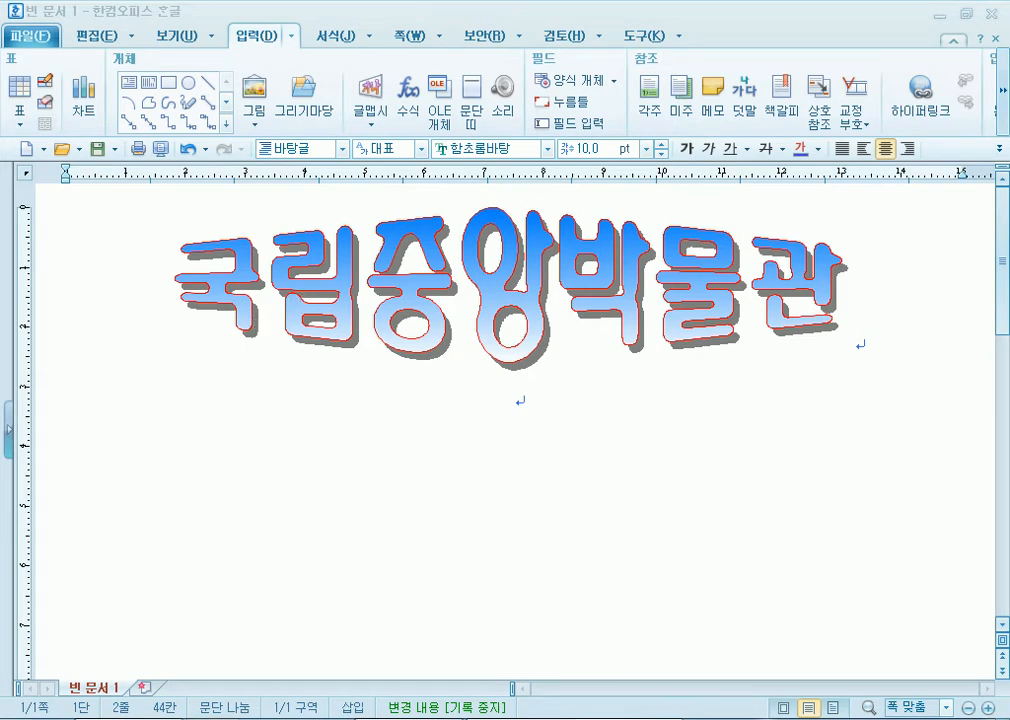
{"action": "left_click", "coordinate": [537, 405]}
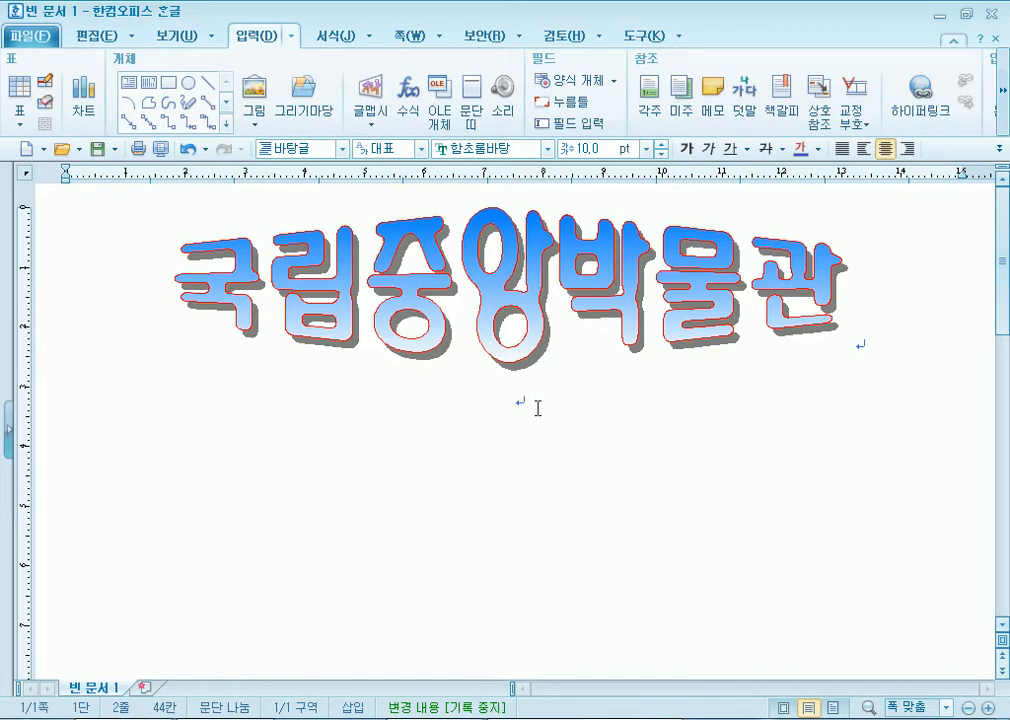
Switch to Chrome, search for 국립중앙박물관 in a new tab, and open the museum's website
{"action": "left_click", "coordinate": [325, 718]}
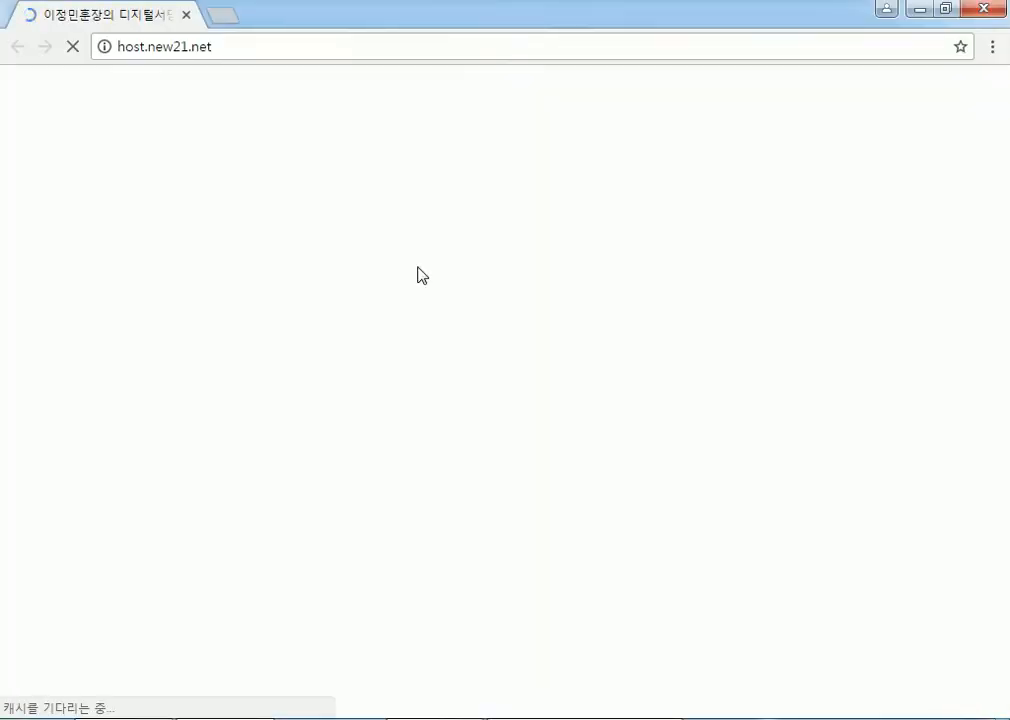
{"action": "left_click", "coordinate": [221, 20]}
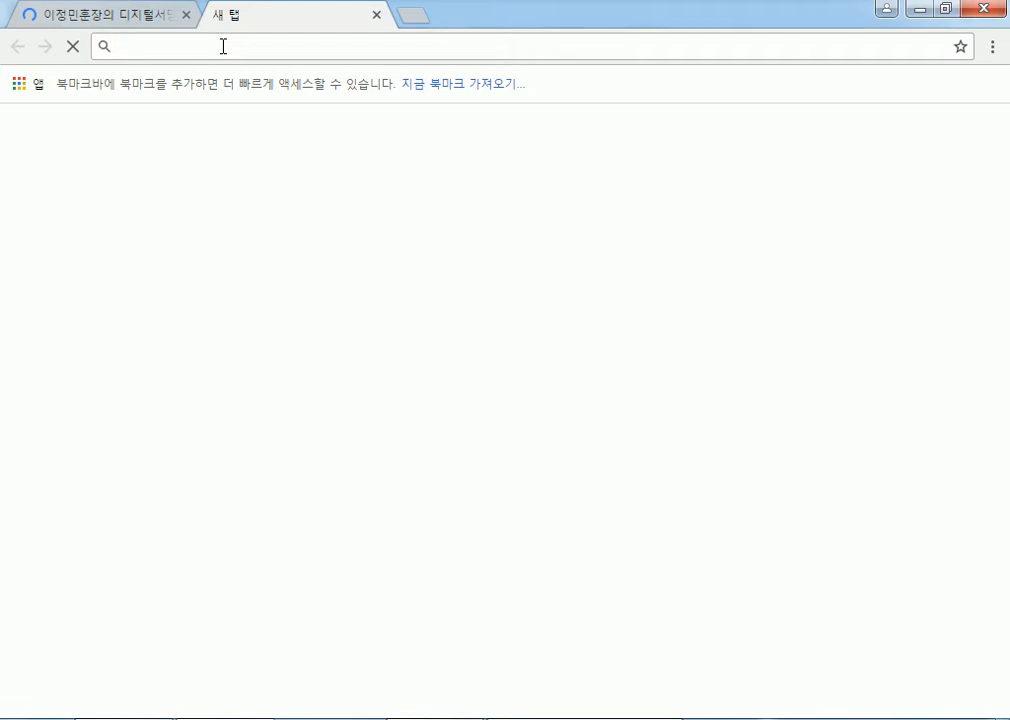
{"action": "type", "text": "국"}
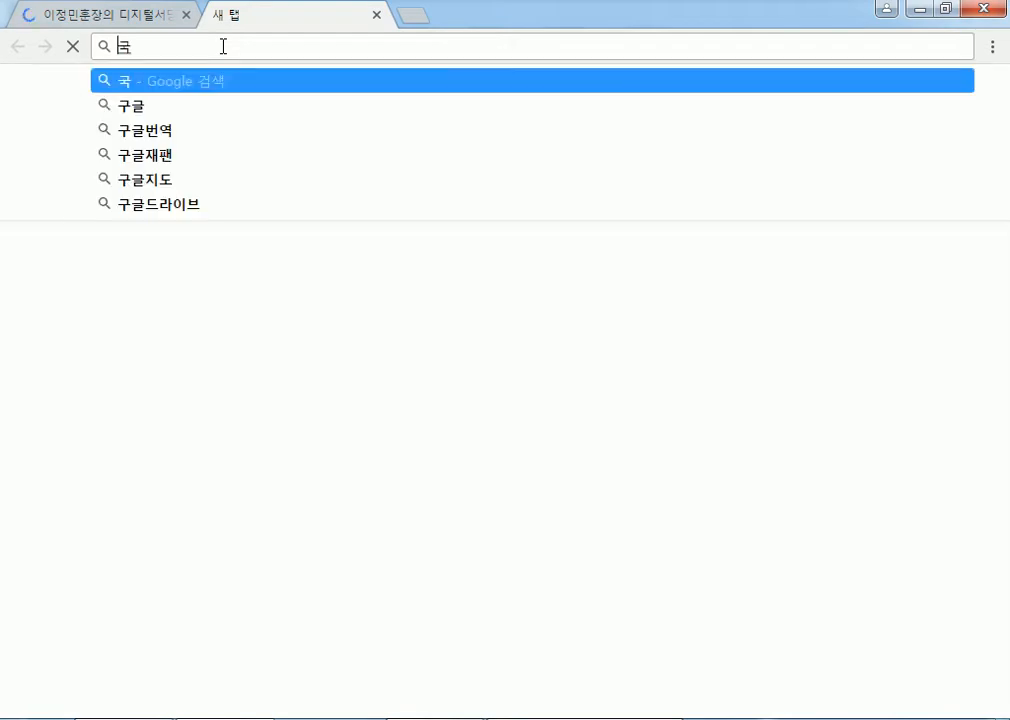
{"action": "type", "text": "립중앙박"}
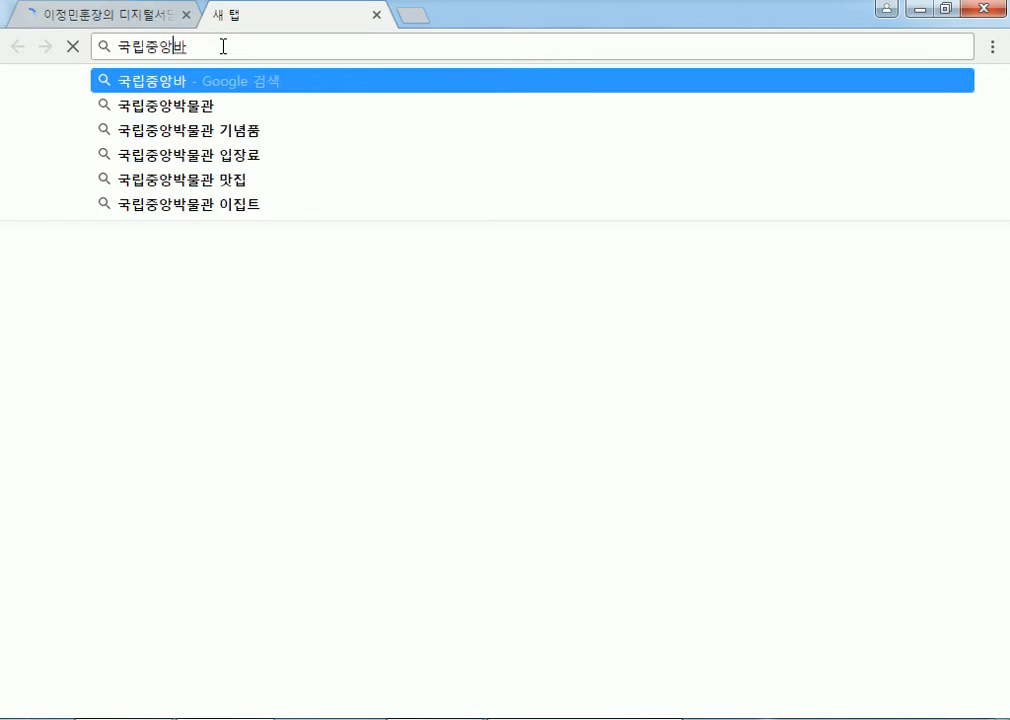
{"action": "key", "text": "Down"}
{"action": "key", "text": "Return"}
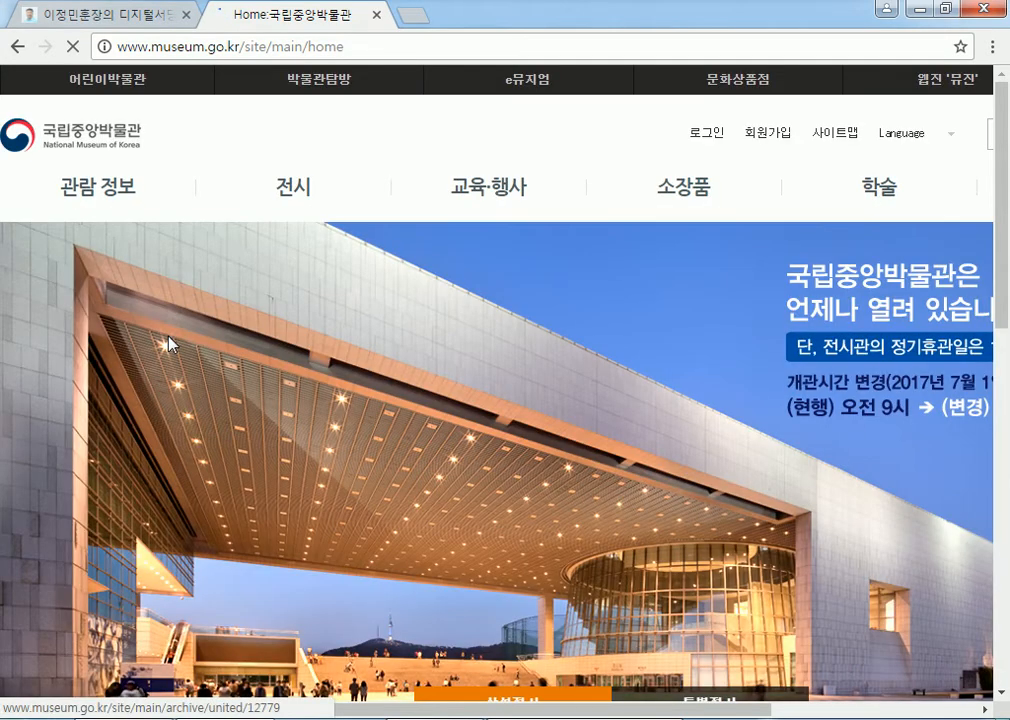
Look over the museum's home page and the visiting information in the finished example document in Hangul
{"action": "scroll", "coordinate": [439, 299], "scroll_direction": "down", "scroll_amount": 3}
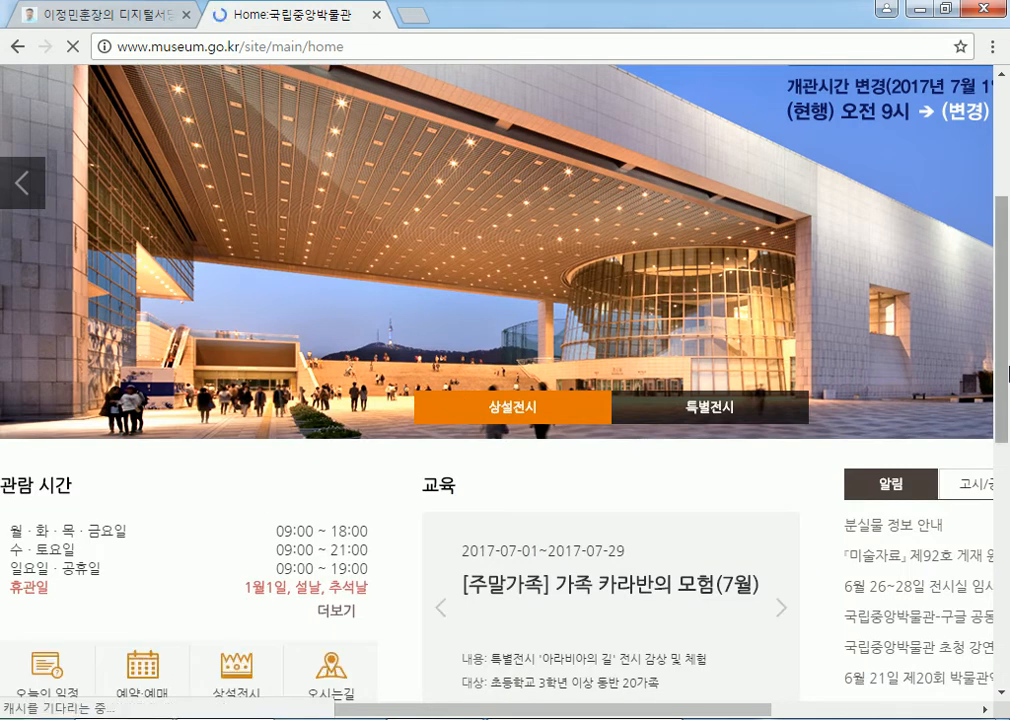
{"action": "scroll", "coordinate": [811, 331], "scroll_direction": "up", "scroll_amount": 3}
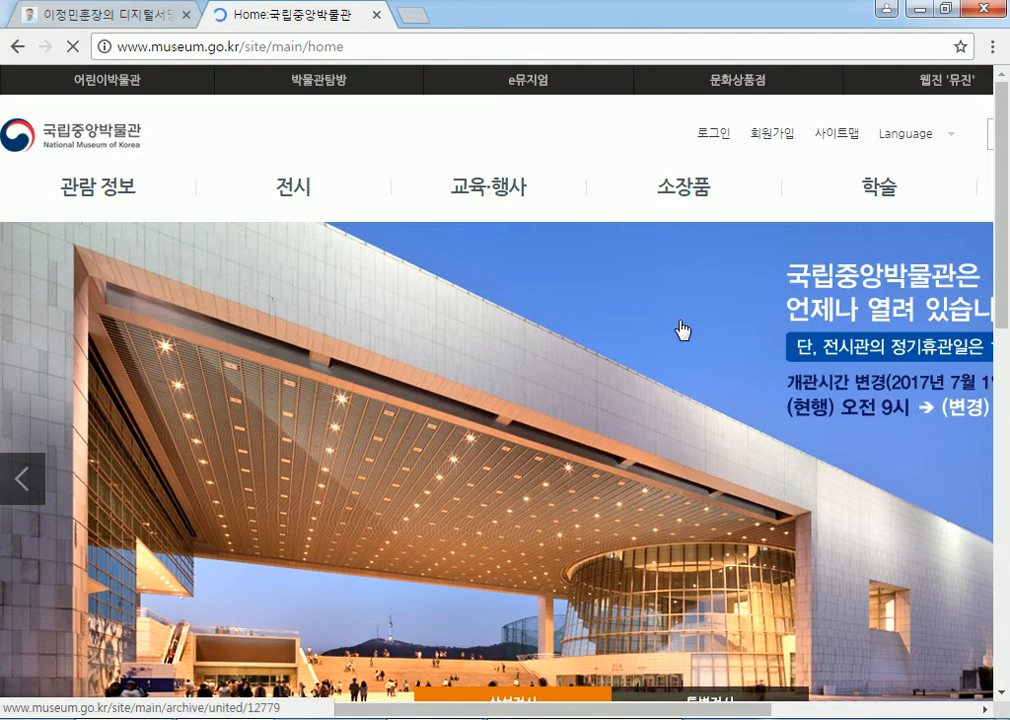
{"action": "scroll", "coordinate": [682, 331], "scroll_direction": "down", "scroll_amount": 2}
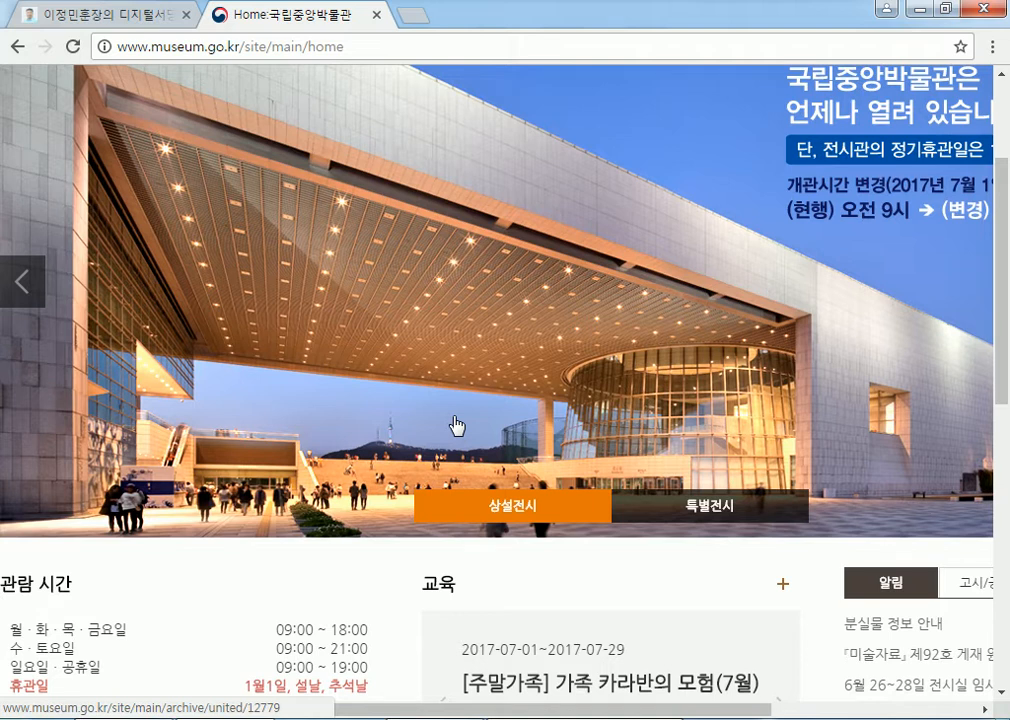
{"action": "scroll", "coordinate": [598, 323], "scroll_direction": "up", "scroll_amount": 3}
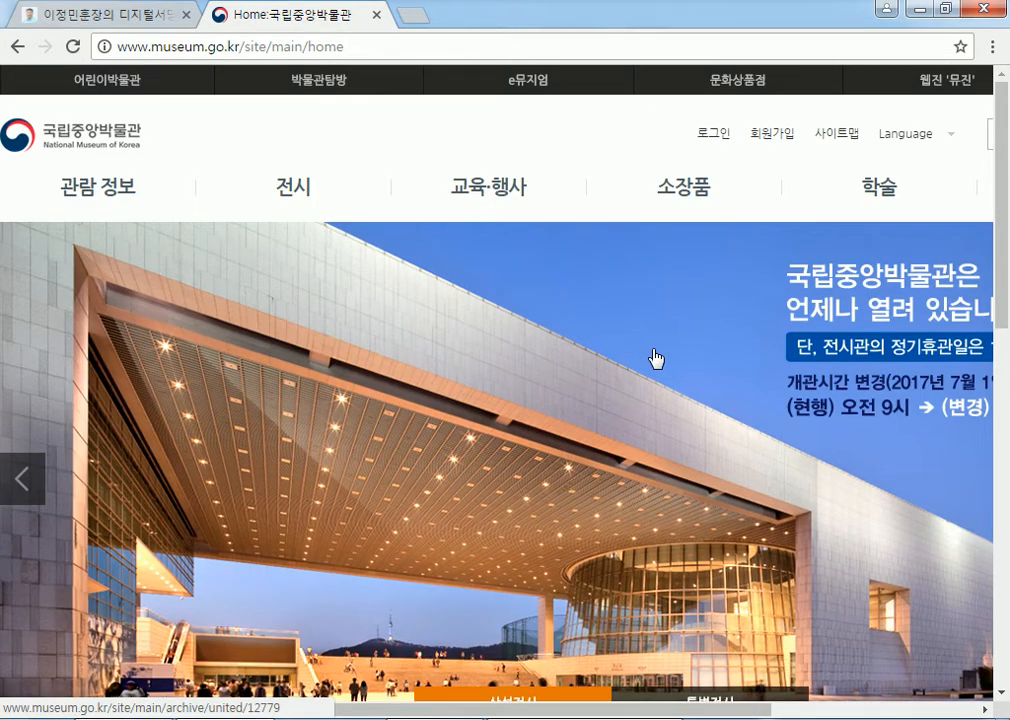
{"action": "scroll", "coordinate": [654, 357], "scroll_direction": "down", "scroll_amount": 5}
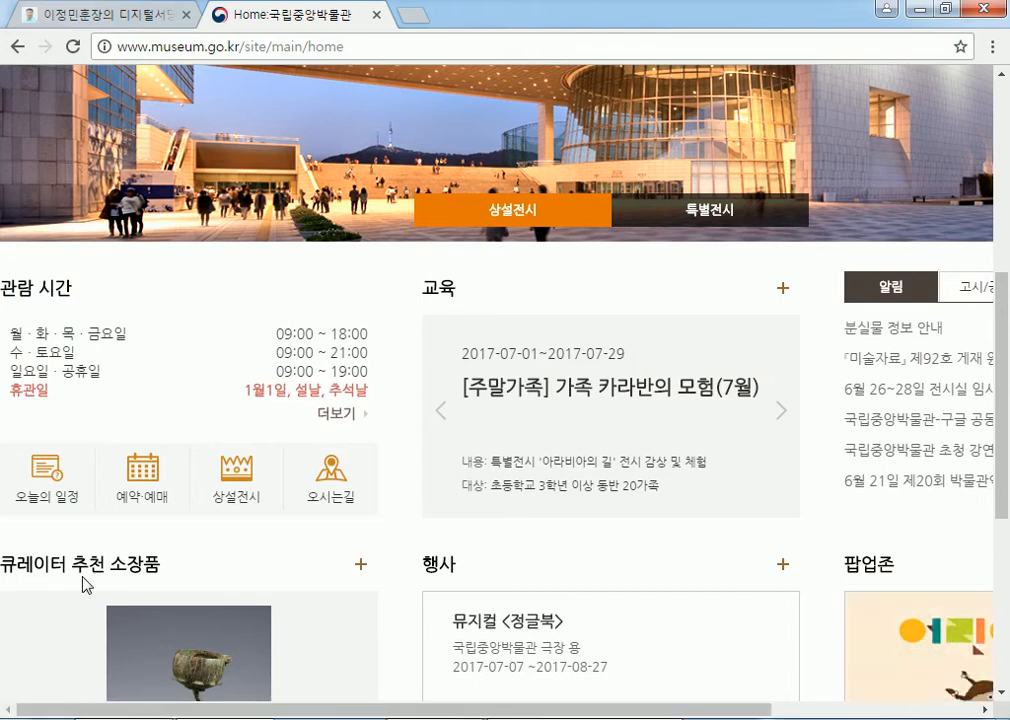
{"action": "left_click", "coordinate": [580, 718]}
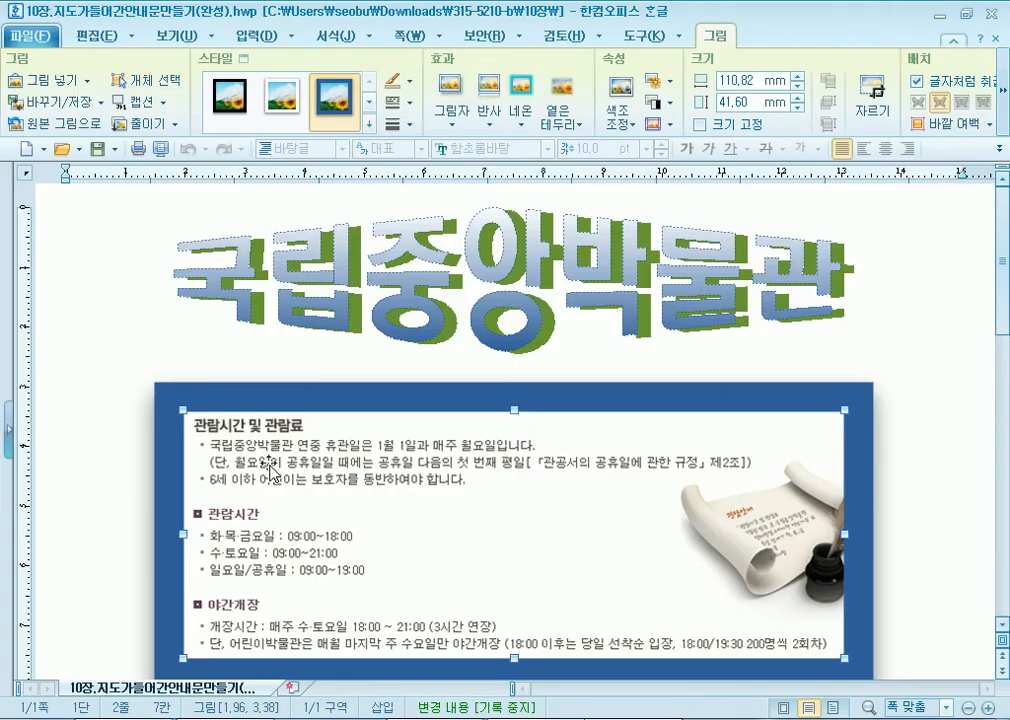
{"action": "scroll", "coordinate": [270, 473], "scroll_direction": "down", "scroll_amount": 3}
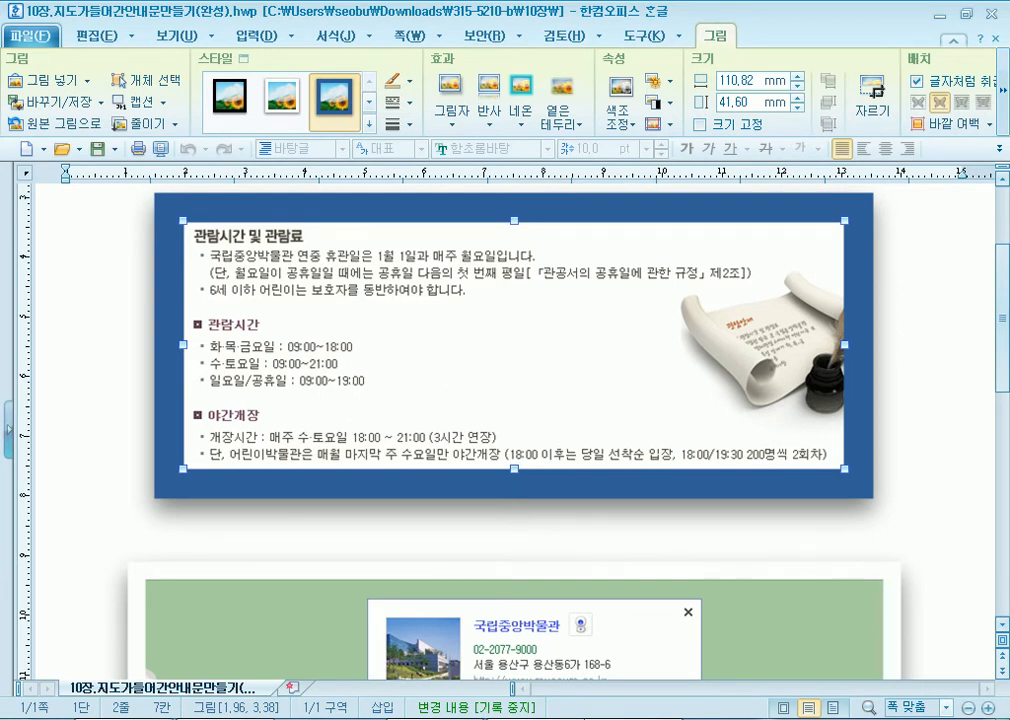
Switch back to Chrome, open the museum's detailed visiting-hours page, and bring the 관람시간 및 관람료 table fully into view
{"action": "left_click", "coordinate": [480, 718]}
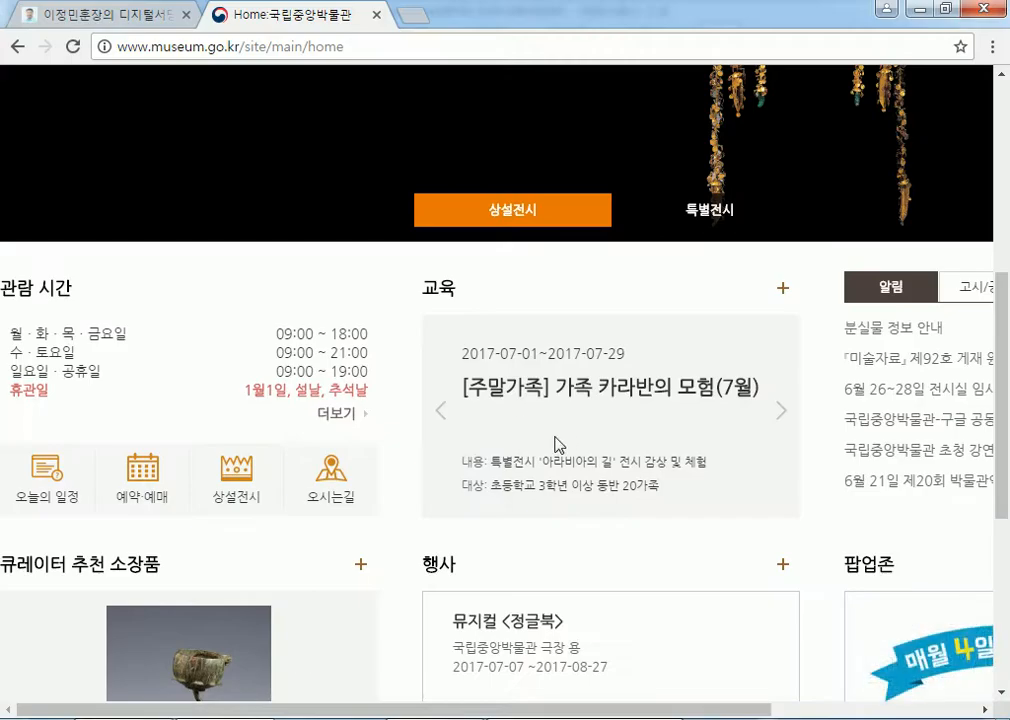
{"action": "scroll", "coordinate": [74, 345], "scroll_direction": "up", "scroll_amount": 1}
{"action": "scroll", "coordinate": [27, 426], "scroll_direction": "down", "scroll_amount": 1}
{"action": "left_click", "coordinate": [340, 416]}
{"action": "scroll", "coordinate": [349, 318], "scroll_direction": "down", "scroll_amount": 3}
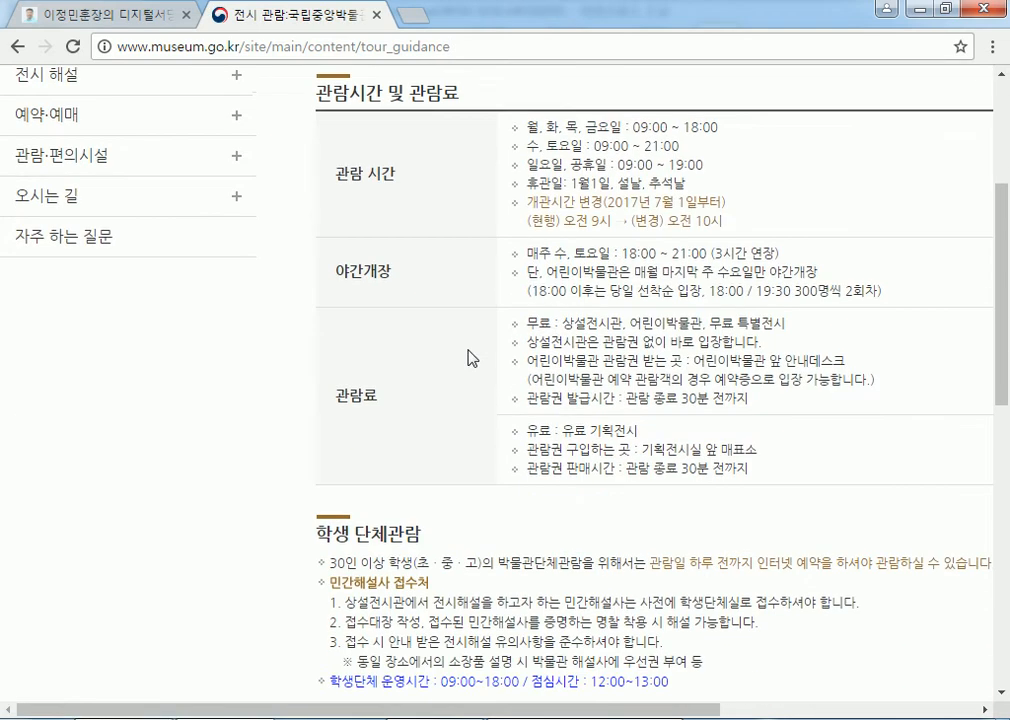
{"action": "scroll", "coordinate": [773, 228], "scroll_direction": "up", "scroll_amount": 1}
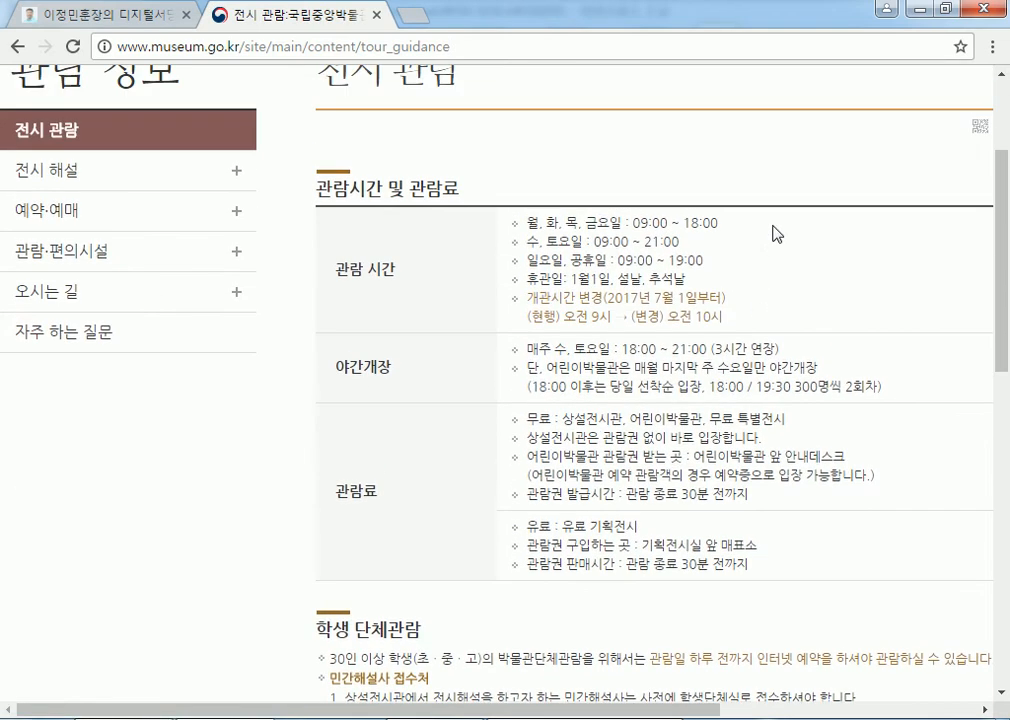
{"action": "left_click_drag", "start_coordinate": [692, 708], "coordinate": [840, 708]}
Compare the finished example's visiting-hours picture with the museum page, ending in the 빈 문서 1 document
{"action": "left_click", "coordinate": [570, 719]}
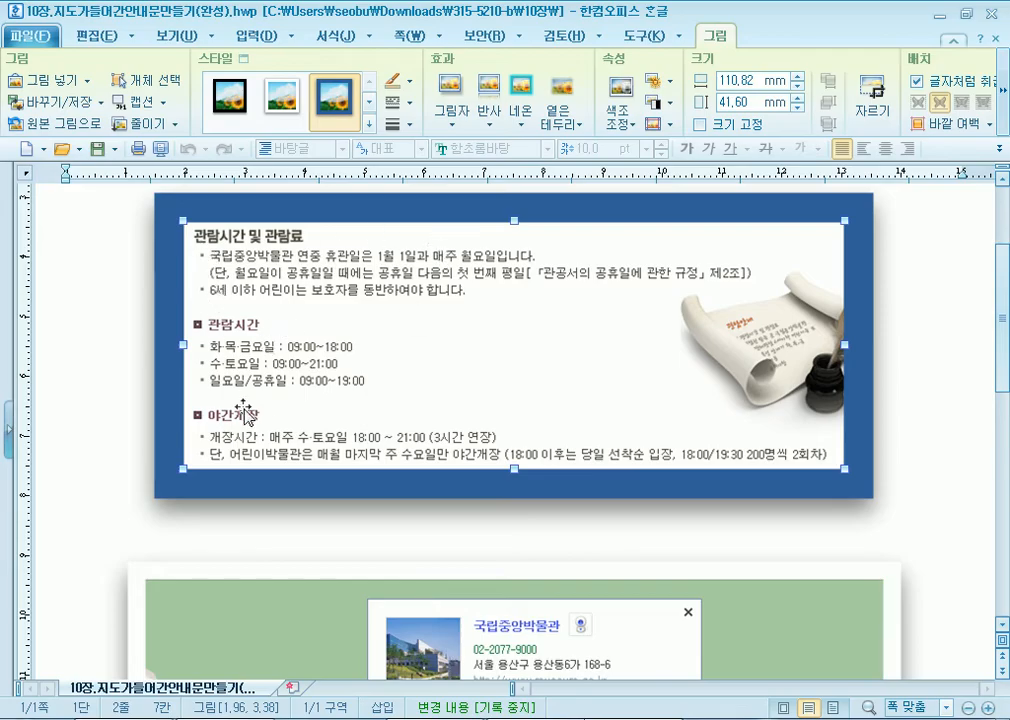
{"action": "key", "text": "alt+Tab"}
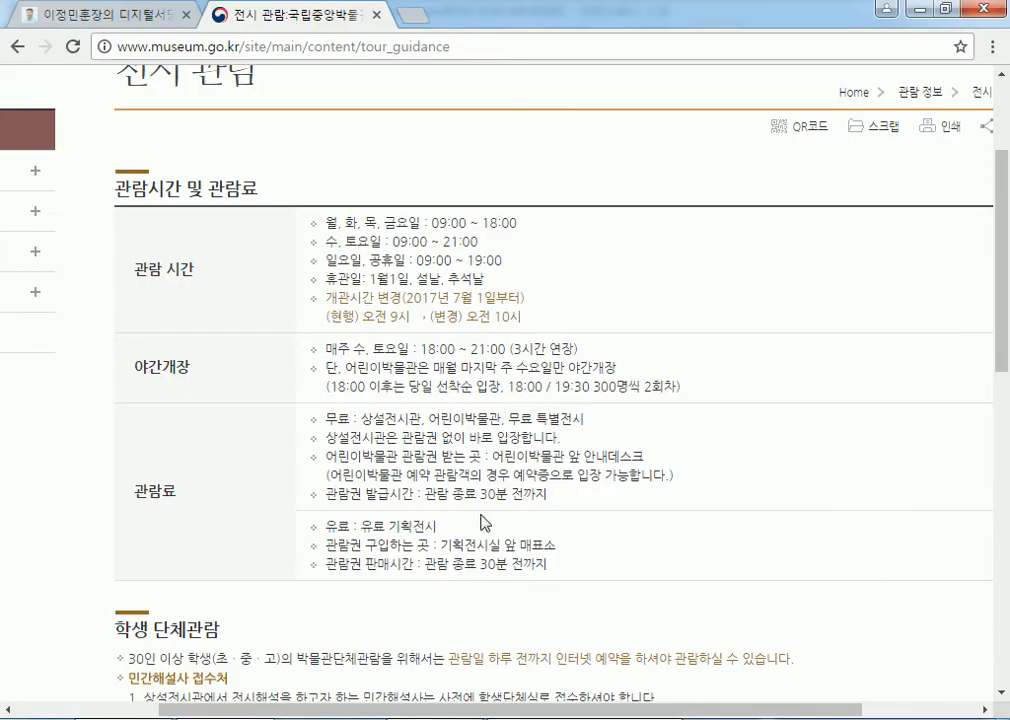
{"action": "key", "text": "alt+Tab"}
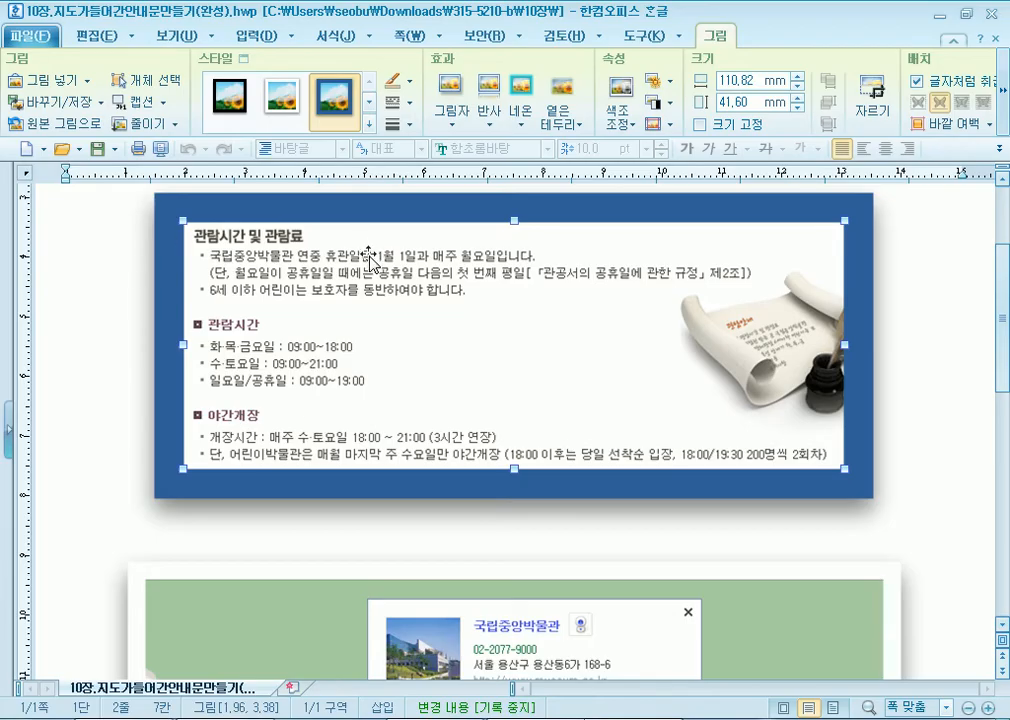
{"action": "key", "text": "alt+Tab"}
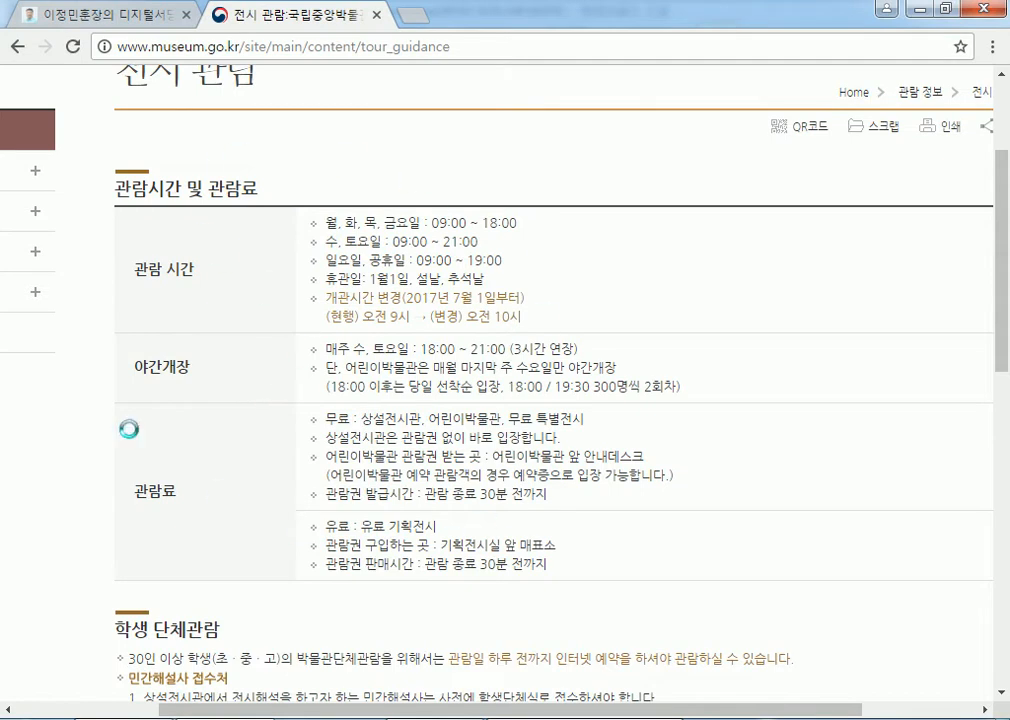
{"action": "key", "text": "alt+Tab"}
{"action": "key", "text": "alt+Tab"}
{"action": "key", "text": "alt+Tab"}
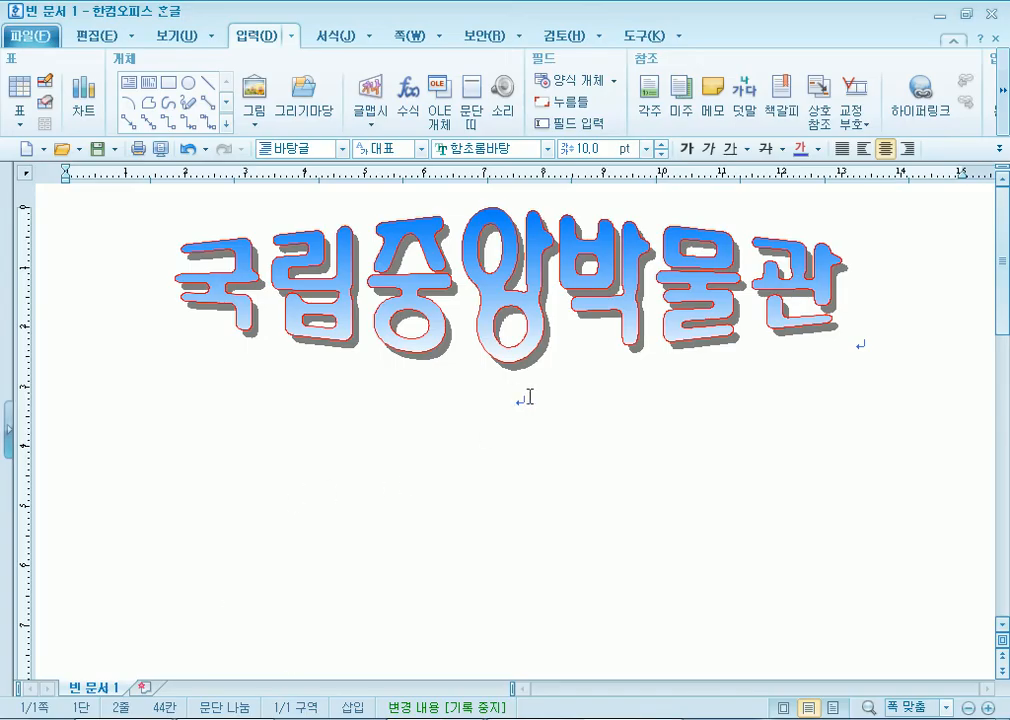
Paste the captured image of the museum's visiting-hours page on the line below the lettering
{"action": "left_click", "coordinate": [96, 36]}
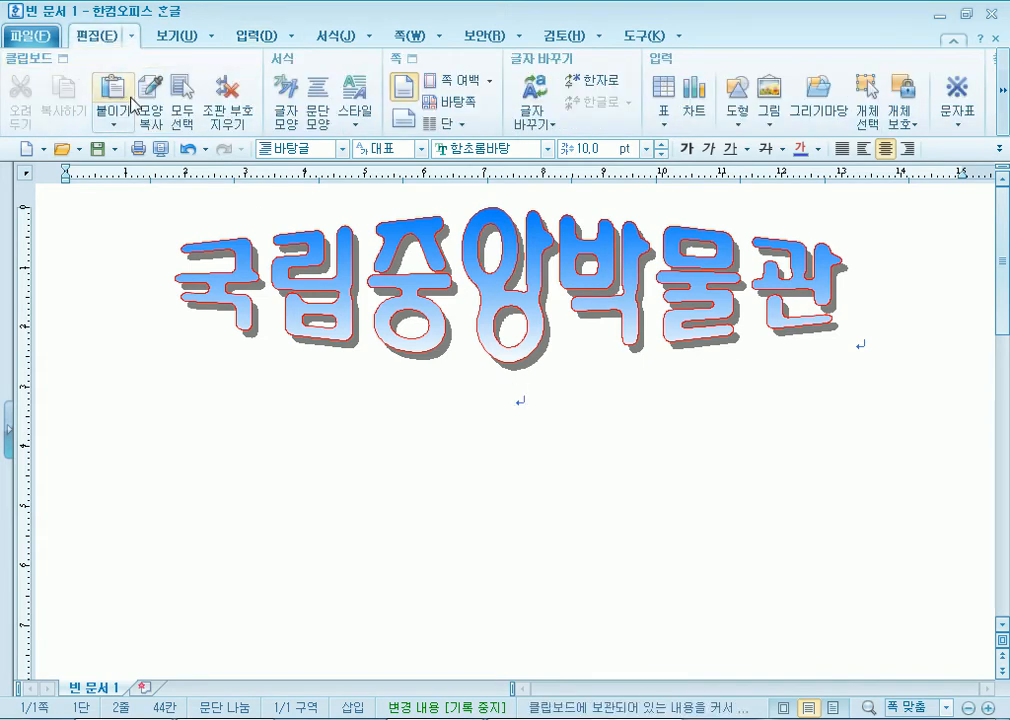
{"action": "key", "text": "ctrl+v"}
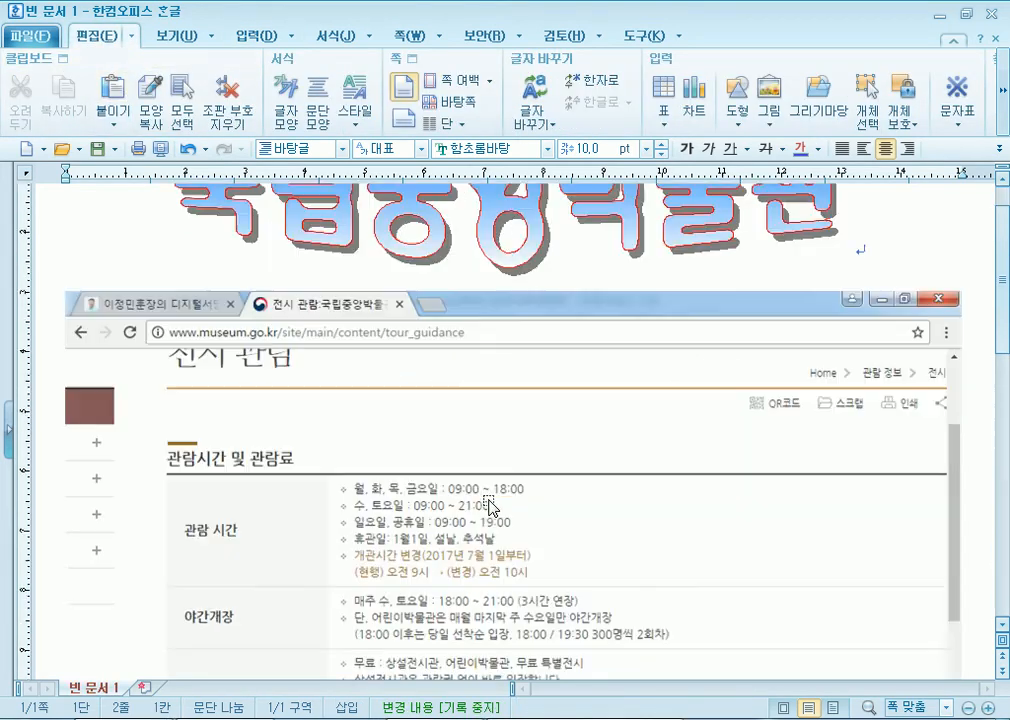
{"action": "scroll", "coordinate": [489, 506], "scroll_direction": "down", "scroll_amount": 3}
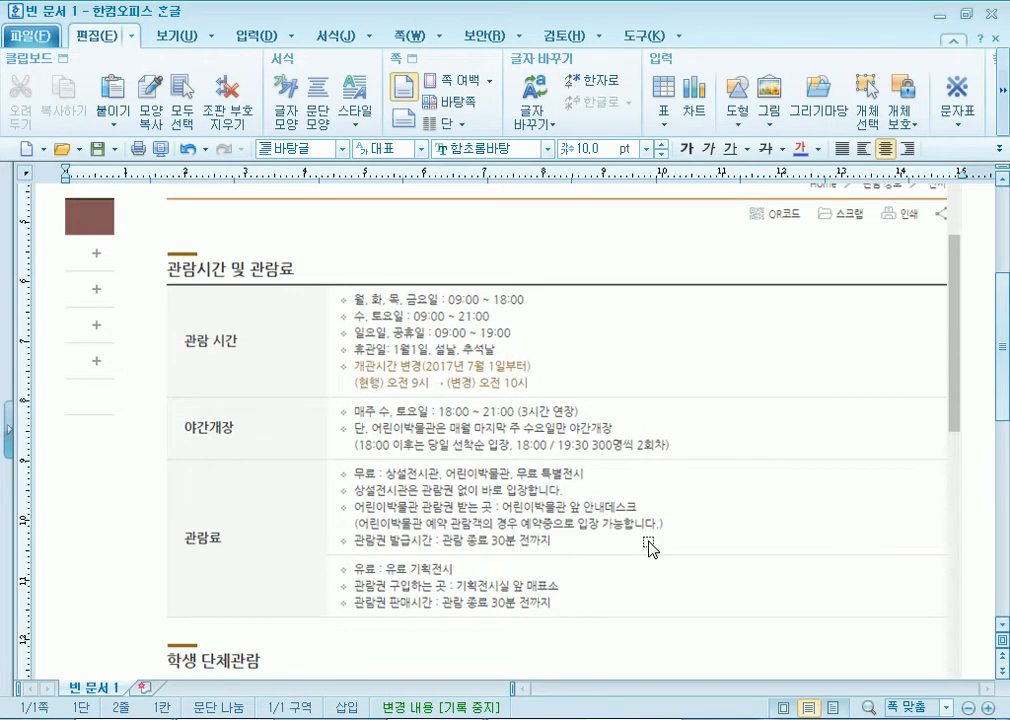
Crop the top of the pasted picture down to just above the 관람시간 및 관람료 heading
{"action": "left_click", "coordinate": [350, 357]}
{"action": "scroll", "coordinate": [318, 326], "scroll_direction": "up", "scroll_amount": 2}
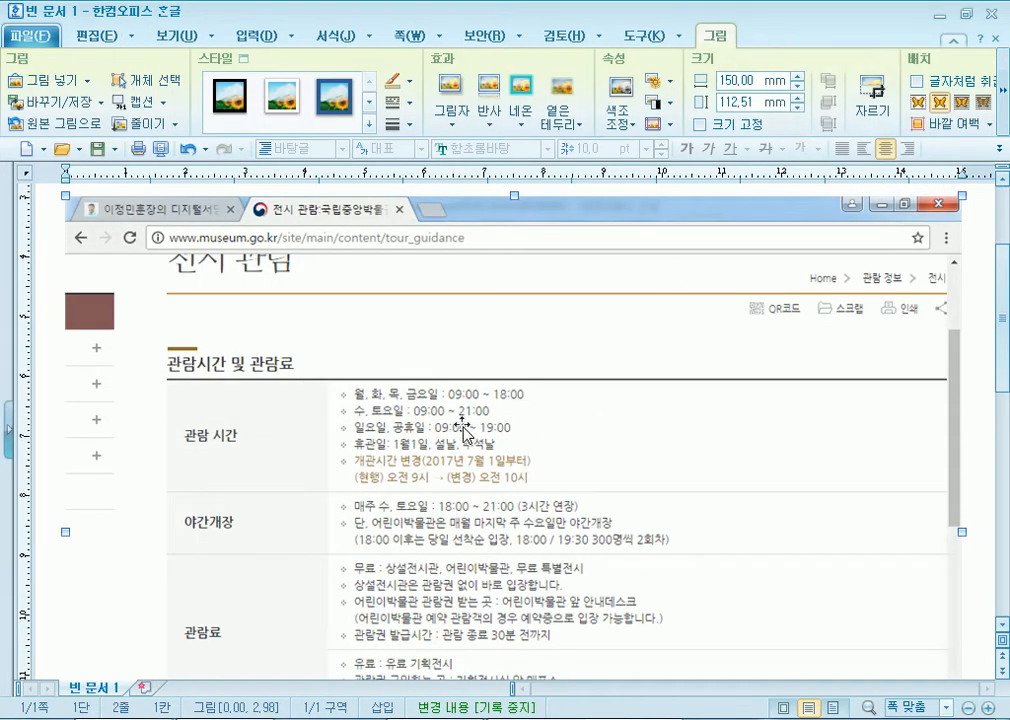
{"action": "left_click", "coordinate": [876, 112]}
{"action": "scroll", "coordinate": [400, 183], "scroll_direction": "up", "scroll_amount": 4}
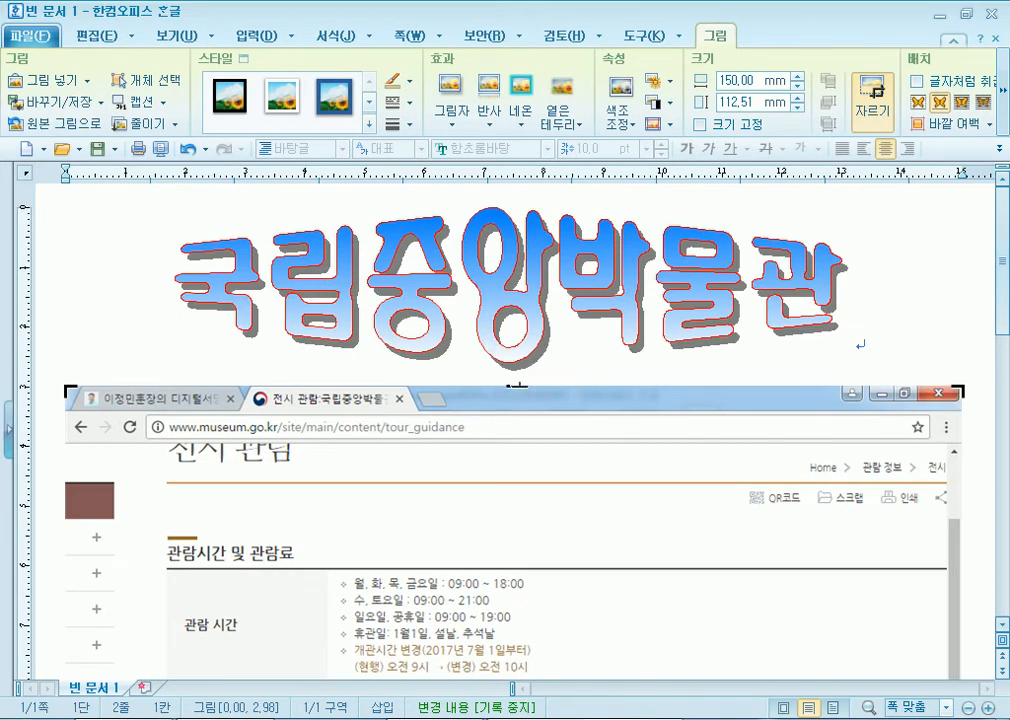
{"action": "left_click_drag", "start_coordinate": [516, 497], "coordinate": [516, 532]}
{"action": "scroll", "coordinate": [518, 520], "scroll_direction": "down", "scroll_amount": 5}
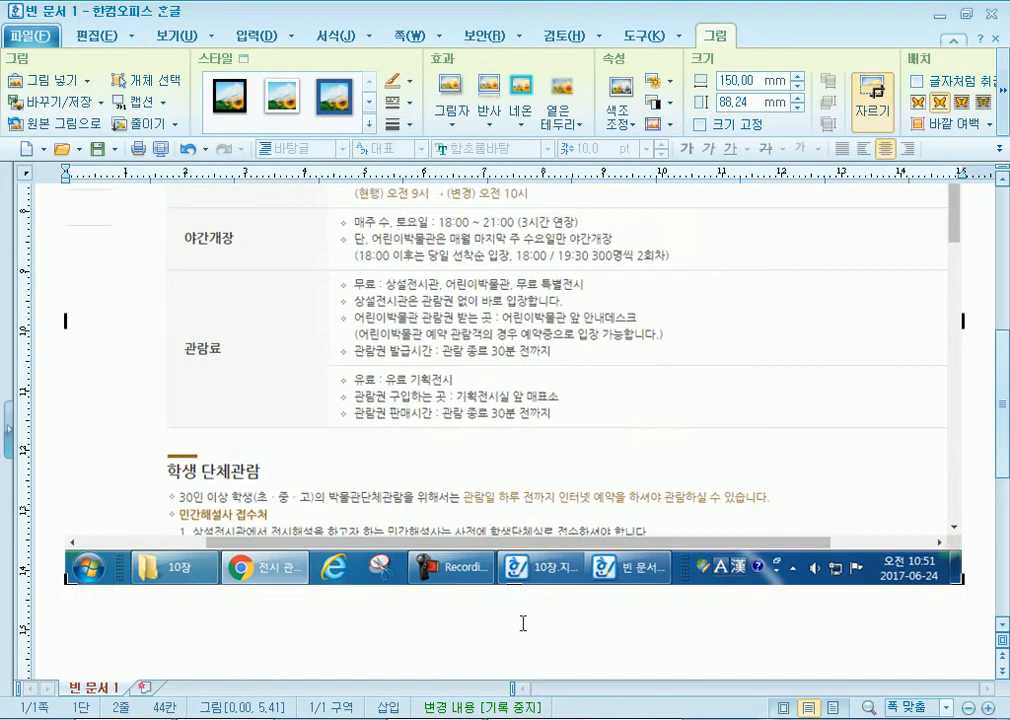
Crop the picture's bottom, left and right edges so only the 관람시간 및 관람료 table is kept, and deselect it
{"action": "left_click_drag", "start_coordinate": [517, 470], "coordinate": [527, 430]}
{"action": "left_click_drag", "start_coordinate": [128, 358], "coordinate": [161, 354]}
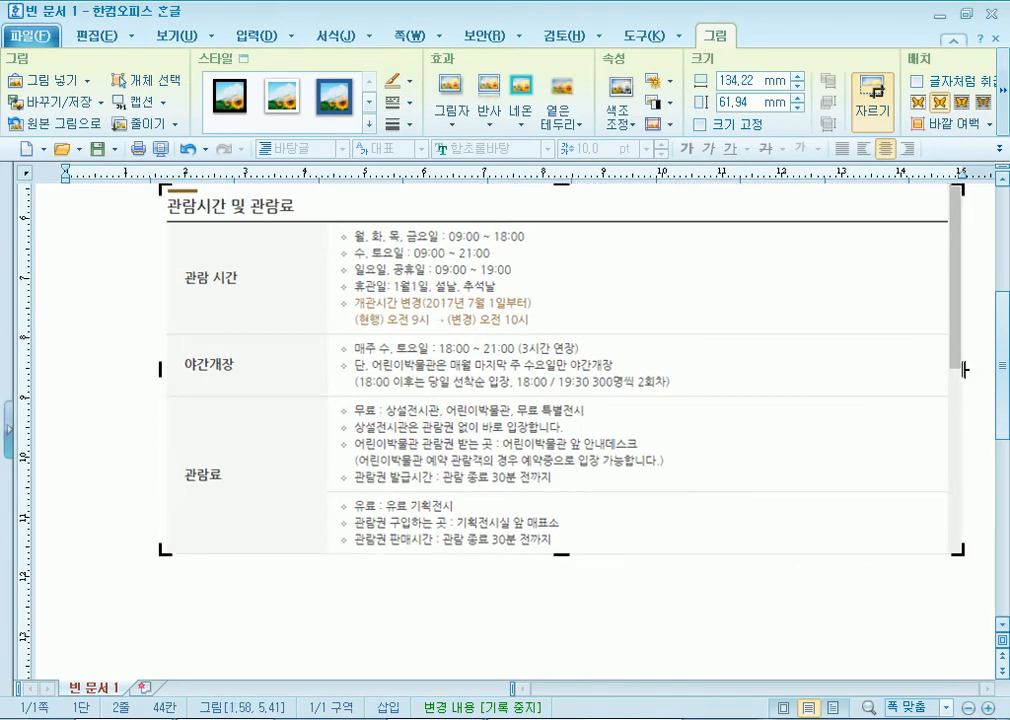
{"action": "left_click_drag", "start_coordinate": [745, 370], "coordinate": [683, 370]}
{"action": "left_click", "coordinate": [782, 442]}
{"action": "scroll", "coordinate": [760, 471], "scroll_direction": "up", "scroll_amount": 2}
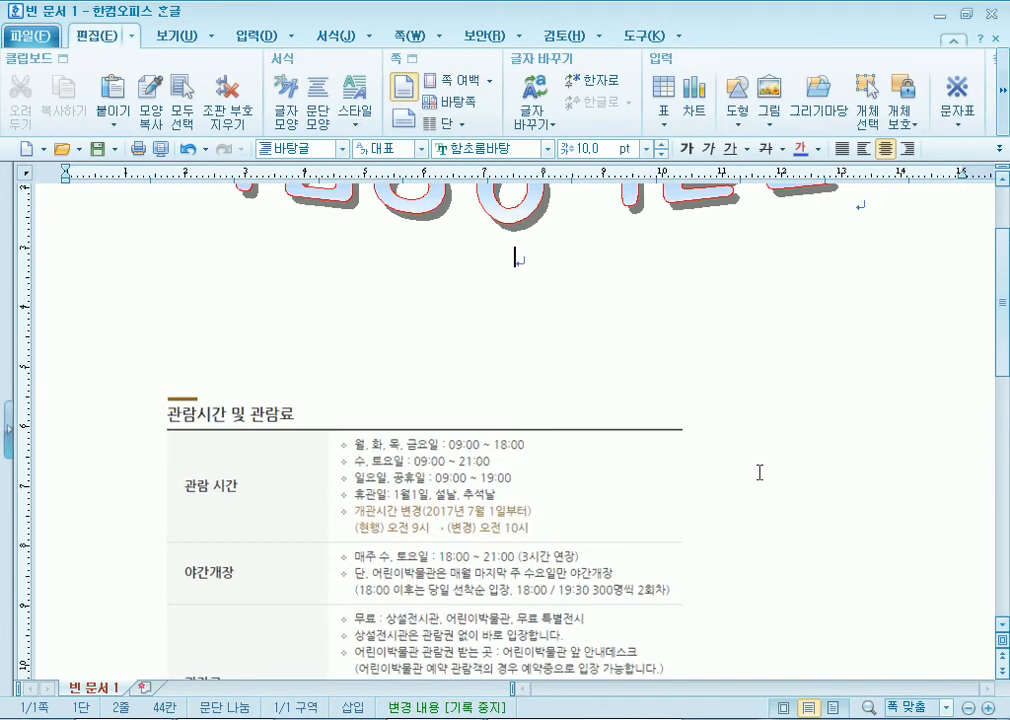
Enlarge the cropped 관람시간 및 관람료 picture to 98.30 by 69.66 mm
{"action": "scroll", "coordinate": [757, 476], "scroll_direction": "down", "scroll_amount": 1}
{"action": "left_click", "coordinate": [400, 490]}
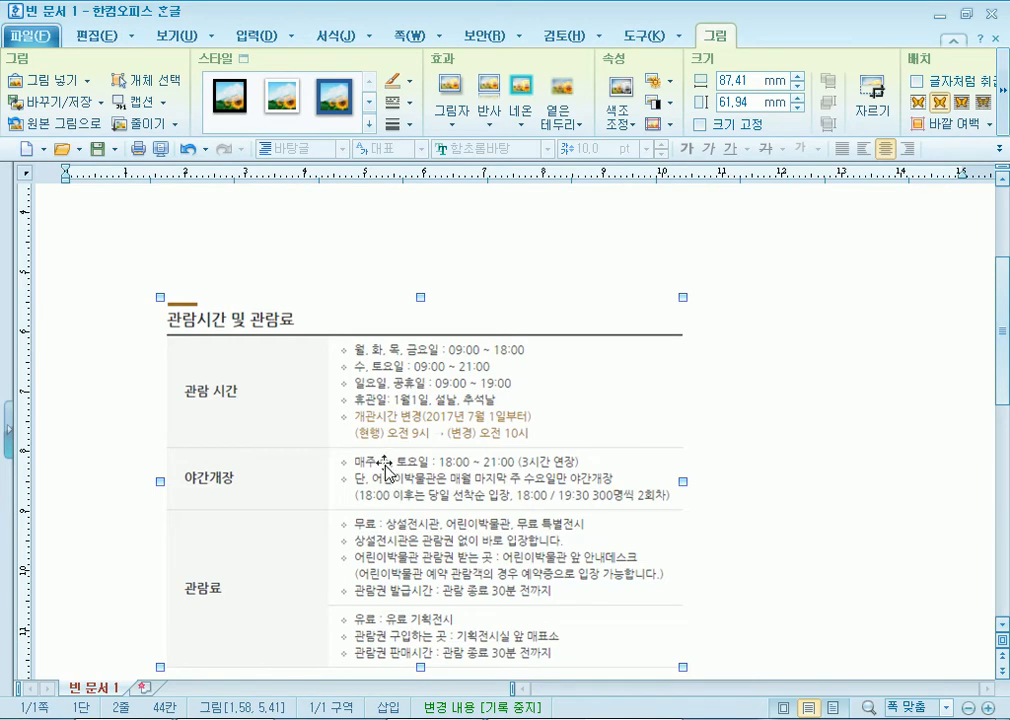
{"action": "double_click", "coordinate": [352, 465]}
{"action": "left_click", "coordinate": [753, 196]}
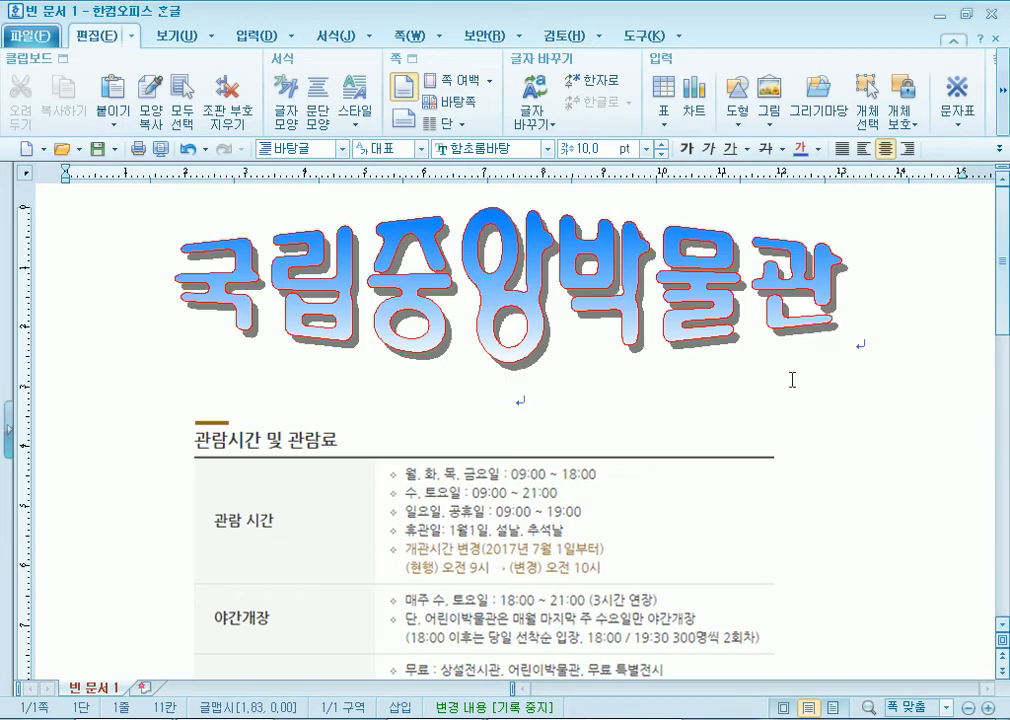
Set the table picture to be treated like a character (글자처럼 취급) in its object properties
{"action": "scroll", "coordinate": [366, 448], "scroll_direction": "down", "scroll_amount": 2}
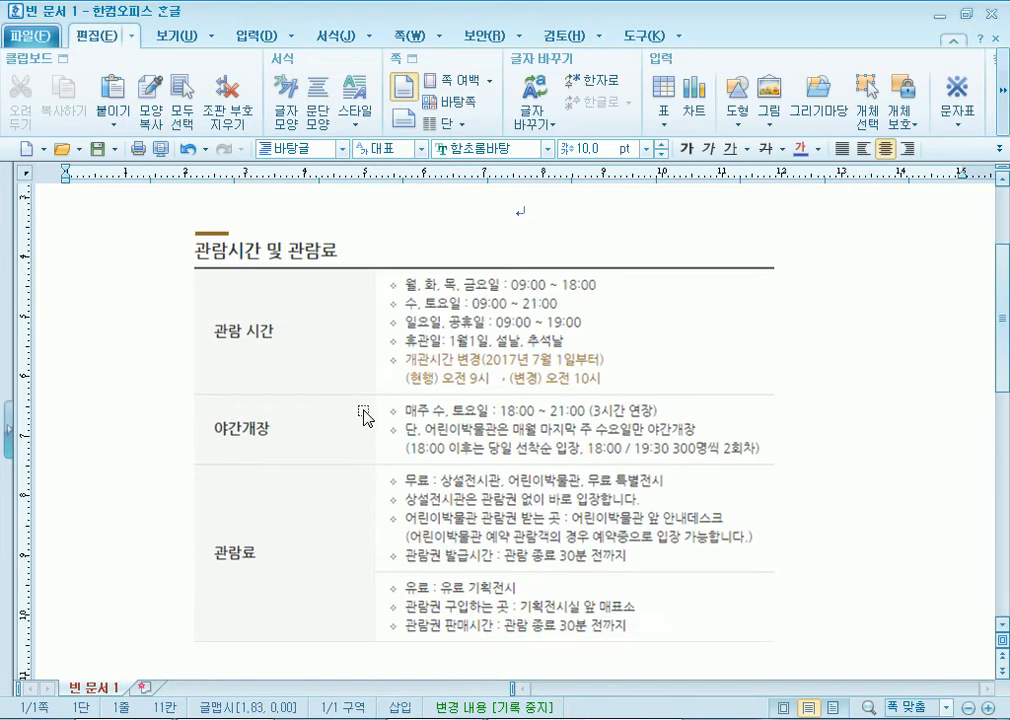
{"action": "double_click", "coordinate": [365, 411]}
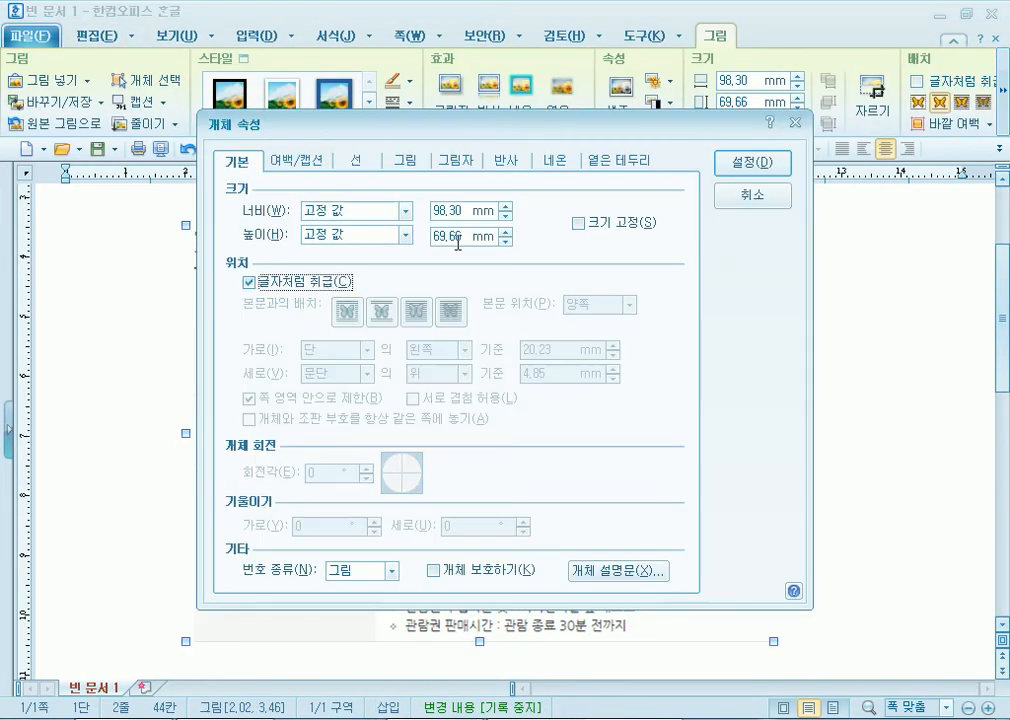
{"action": "left_click", "coordinate": [748, 162]}
Insert an empty line between the 국립중앙박물관 lettering and the table picture
{"action": "scroll", "coordinate": [620, 360], "scroll_direction": "up", "scroll_amount": 3}
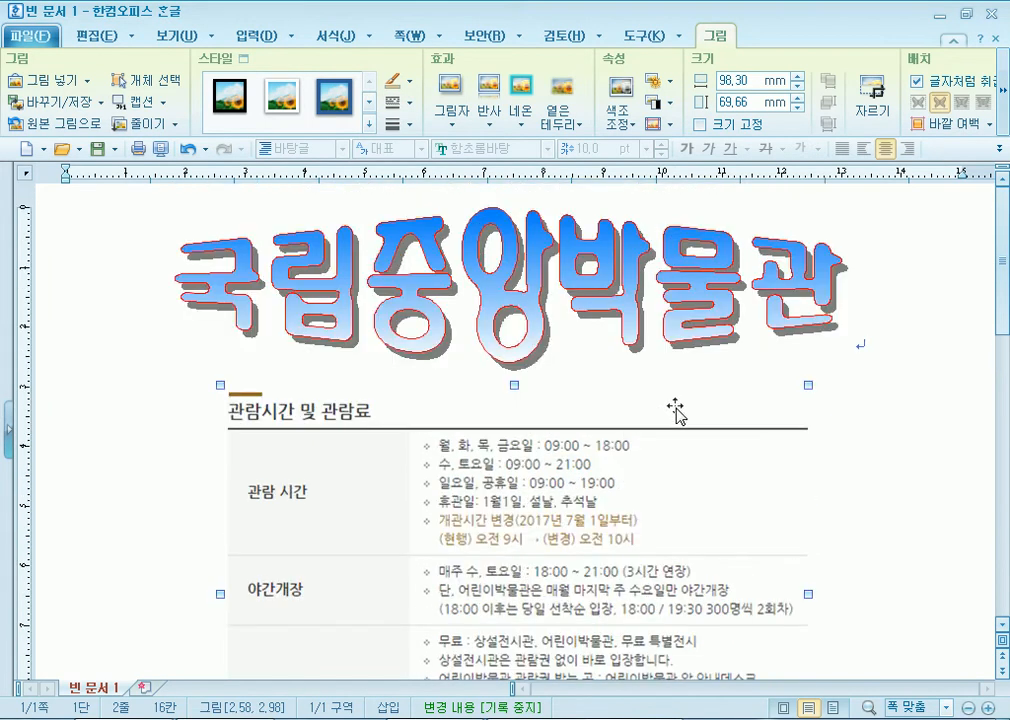
{"action": "left_click", "coordinate": [926, 350]}
{"action": "key", "text": "Return"}
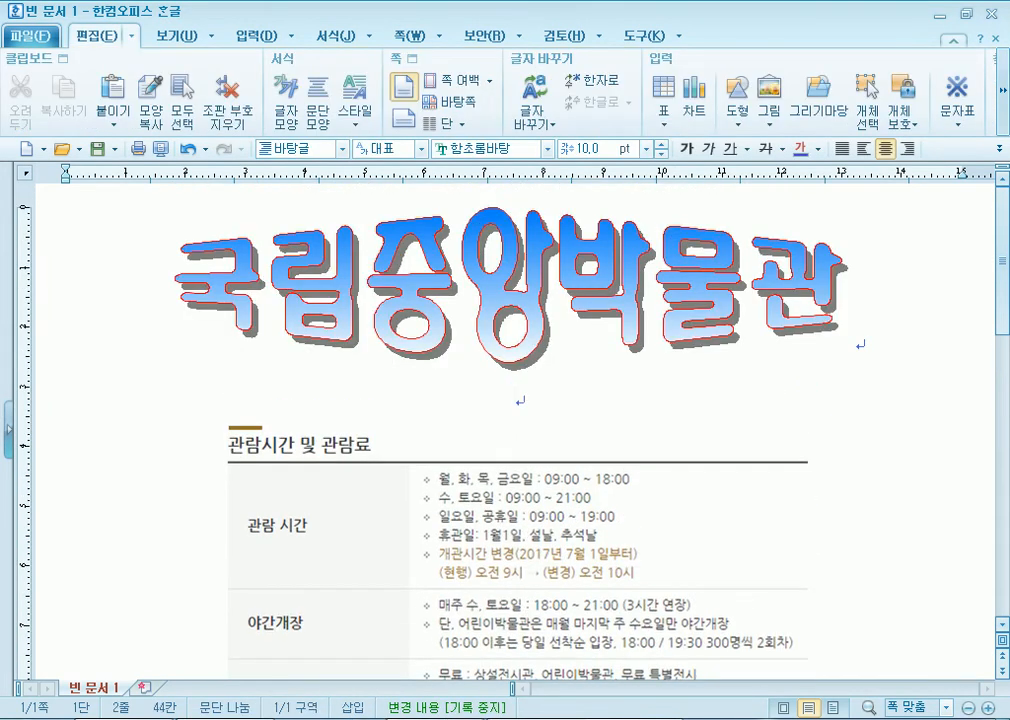
{"action": "scroll", "coordinate": [374, 496], "scroll_direction": "down", "scroll_amount": 4}
{"action": "scroll", "coordinate": [389, 500], "scroll_direction": "up", "scroll_amount": 3}
{"action": "left_click", "coordinate": [389, 500]}
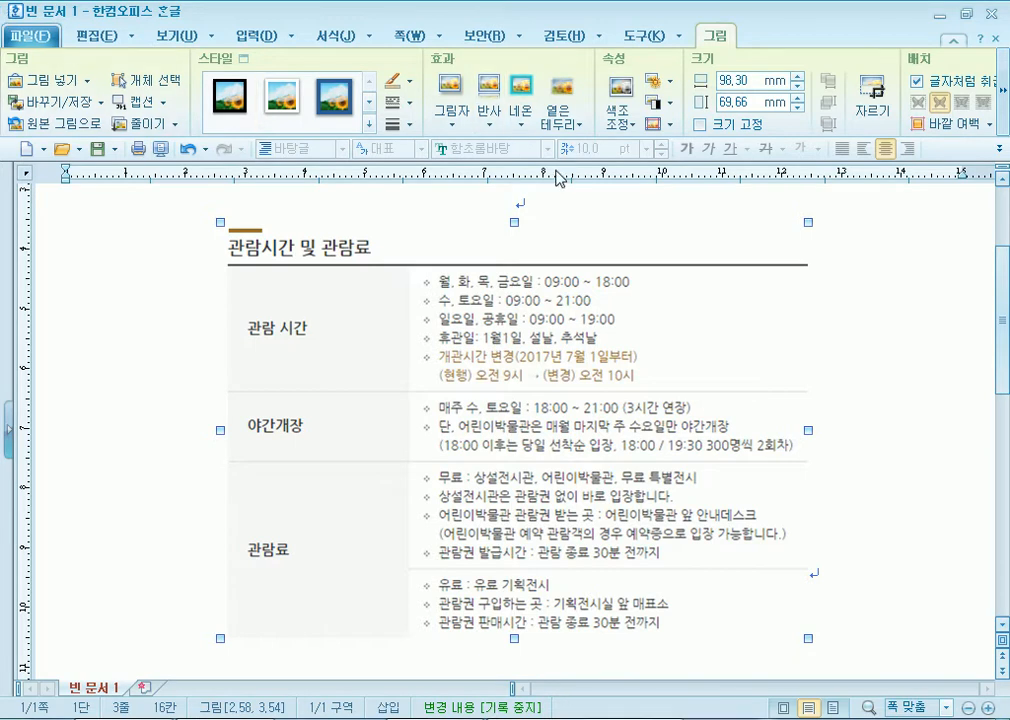
{"action": "left_click", "coordinate": [80, 35]}
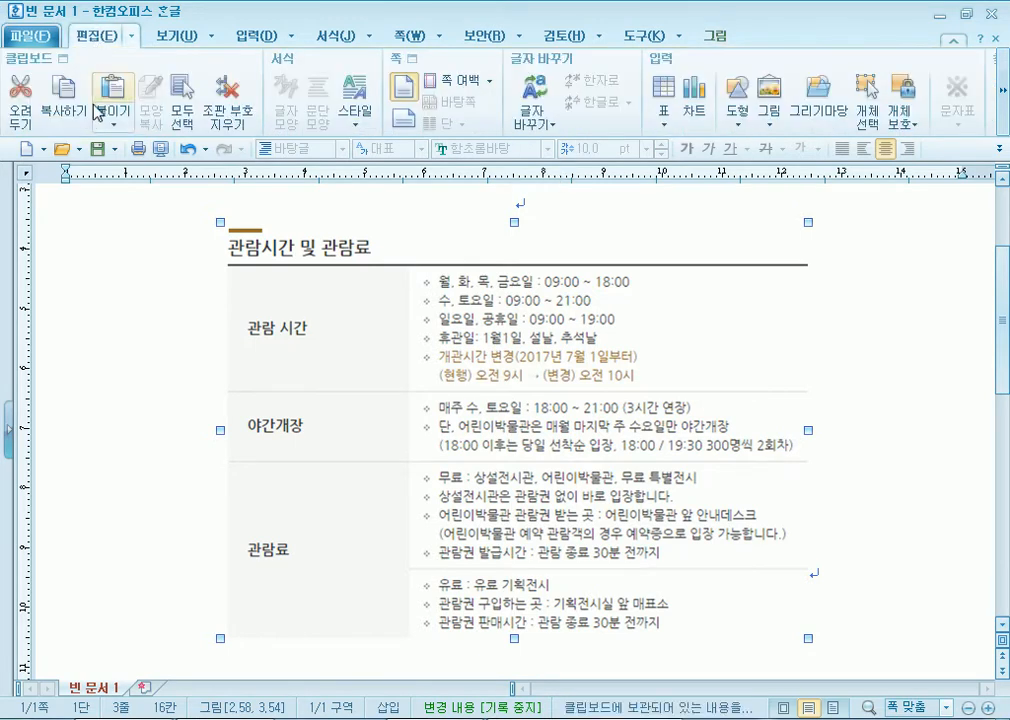
{"action": "left_click", "coordinate": [166, 37]}
{"action": "left_click", "coordinate": [167, 258]}
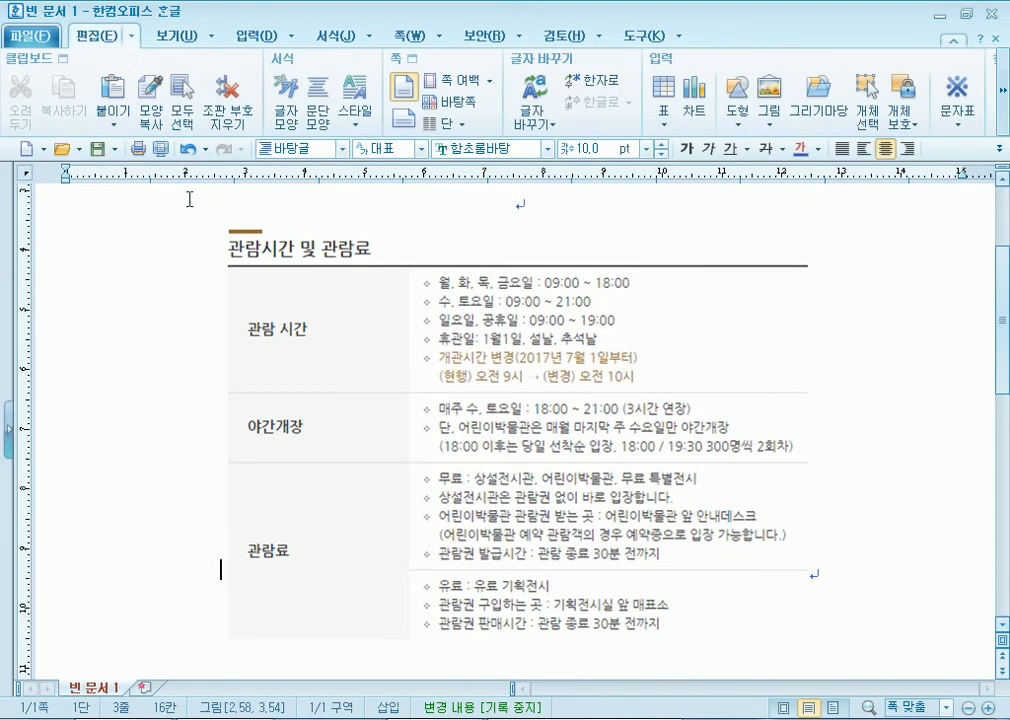
{"action": "left_click", "coordinate": [252, 40]}
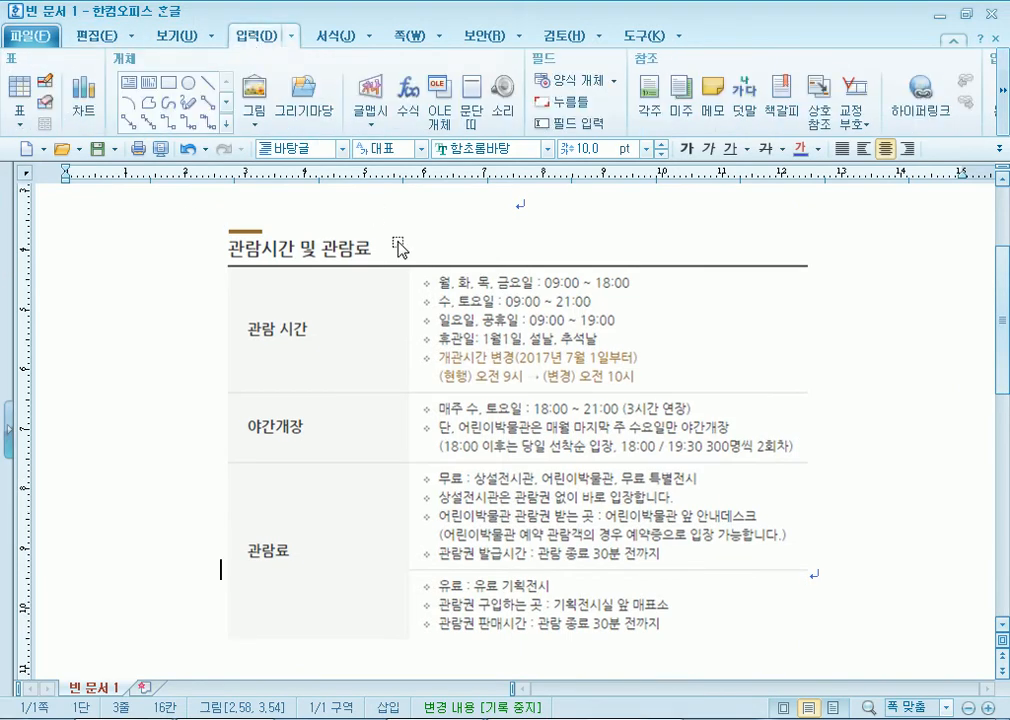
Apply the 파란색 아래쪽 그림자 picture style to the 관람시간 및 관람료 picture
{"action": "left_click", "coordinate": [429, 354]}
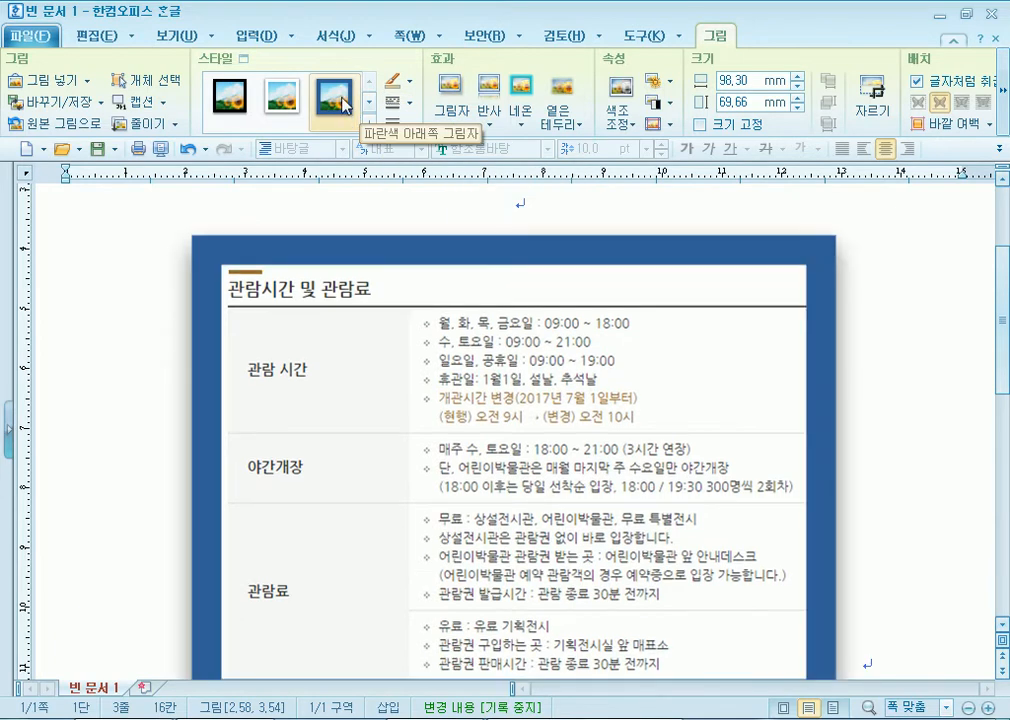
{"action": "left_click", "coordinate": [343, 104]}
{"action": "scroll", "coordinate": [927, 464], "scroll_direction": "down", "scroll_amount": 5}
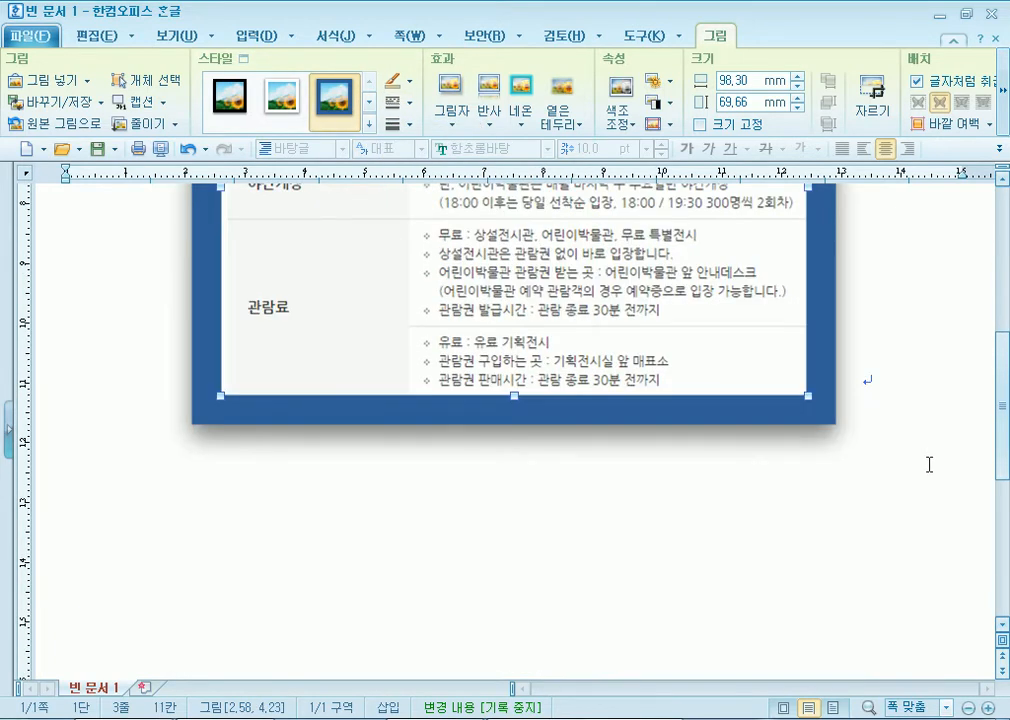
Add a new empty line below the framed picture
{"action": "left_click", "coordinate": [927, 403]}
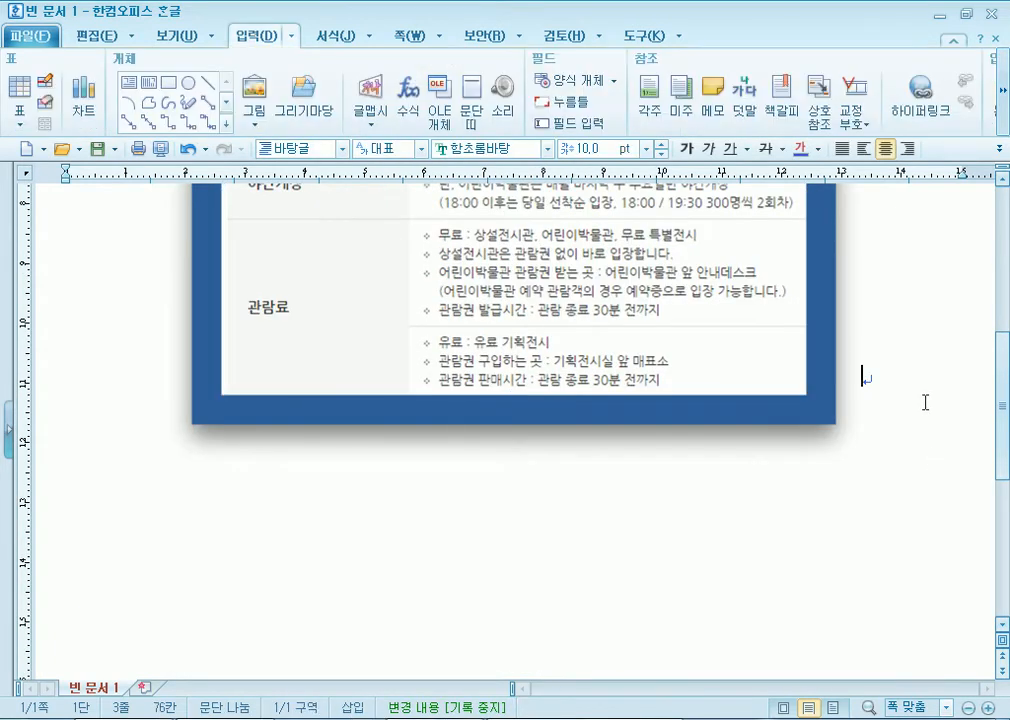
{"action": "scroll", "coordinate": [266, 367], "scroll_direction": "up", "scroll_amount": 5}
{"action": "scroll", "coordinate": [268, 367], "scroll_direction": "down", "scroll_amount": 7}
{"action": "key", "text": "Return"}
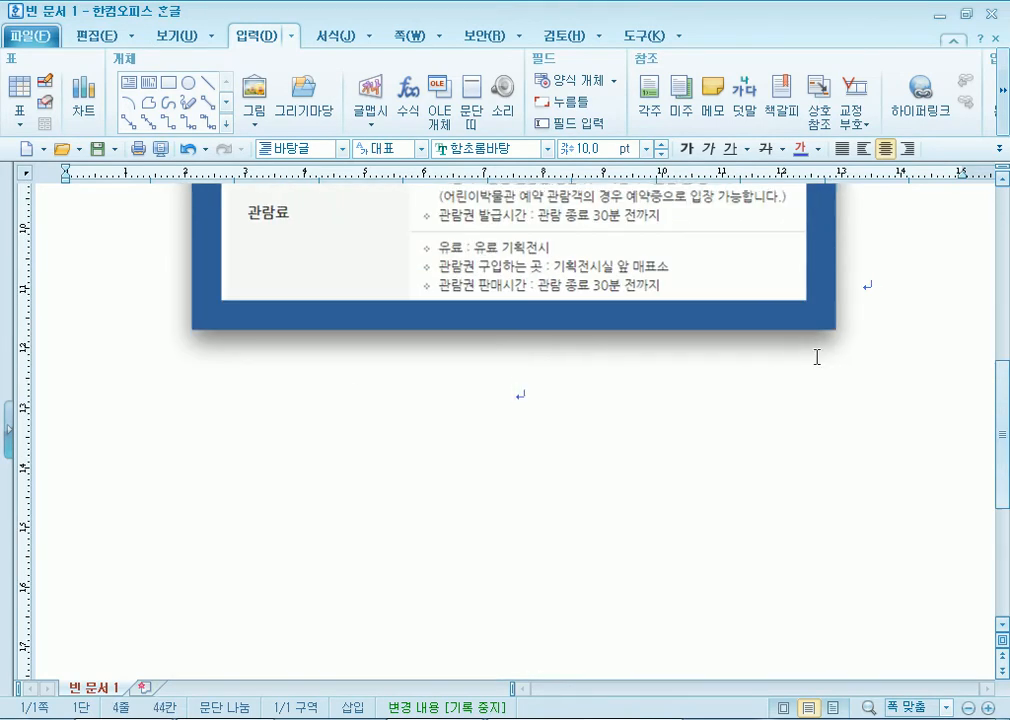
Examine the picture's line (선) and 옅은 테두리 properties, and close them without applying anything
{"action": "scroll", "coordinate": [750, 357], "scroll_direction": "up", "scroll_amount": 3}
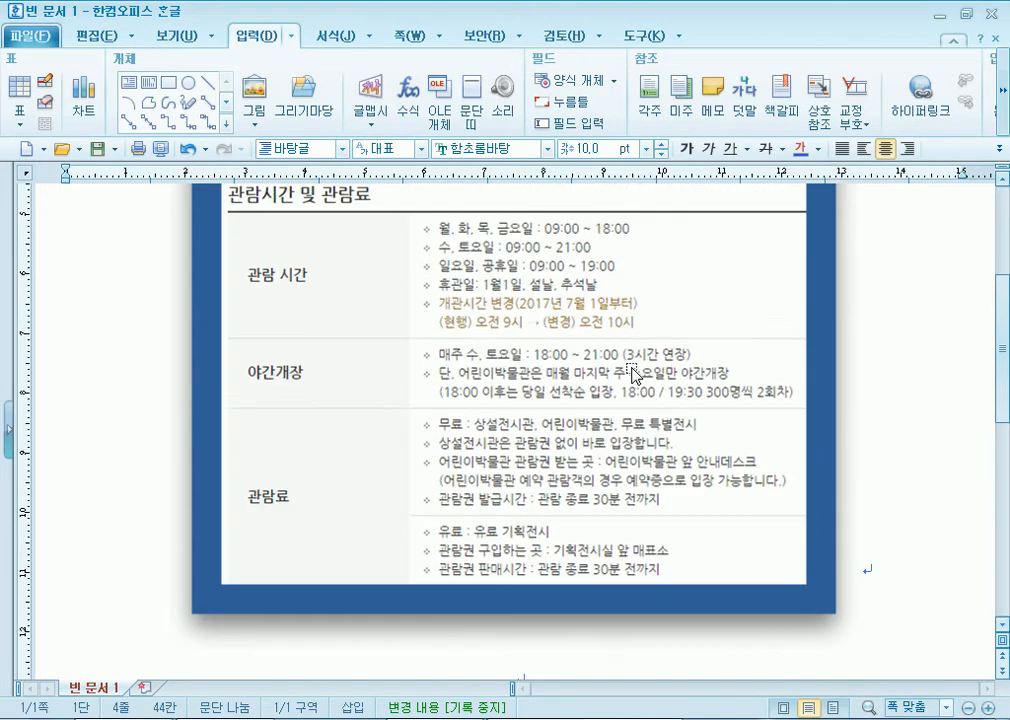
{"action": "double_click", "coordinate": [397, 367]}
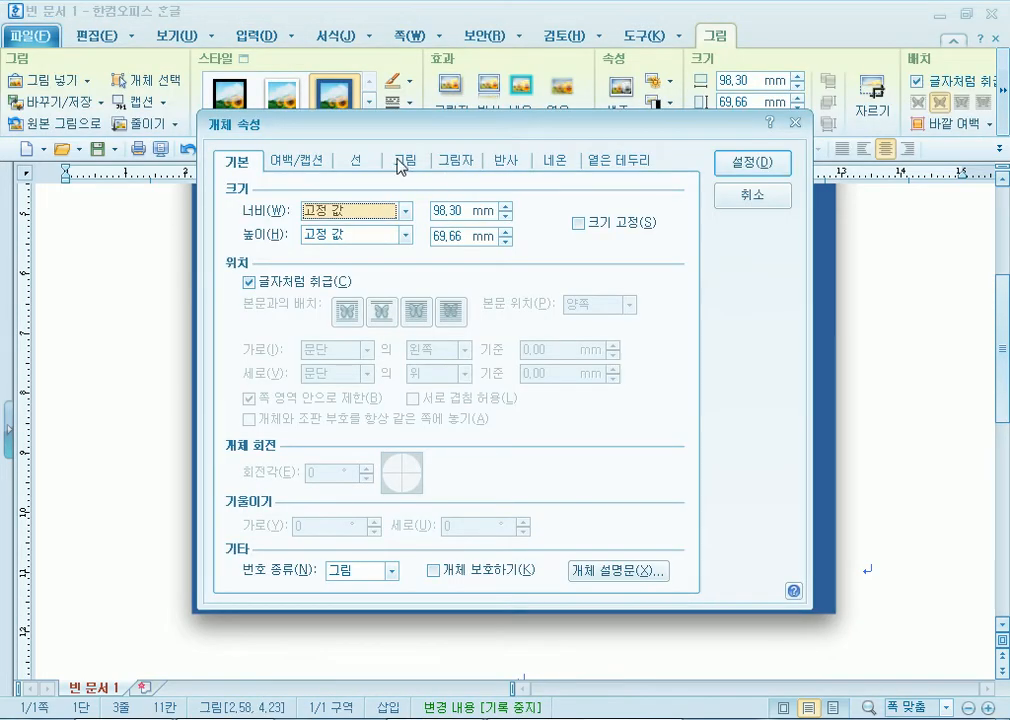
{"action": "left_click", "coordinate": [360, 163]}
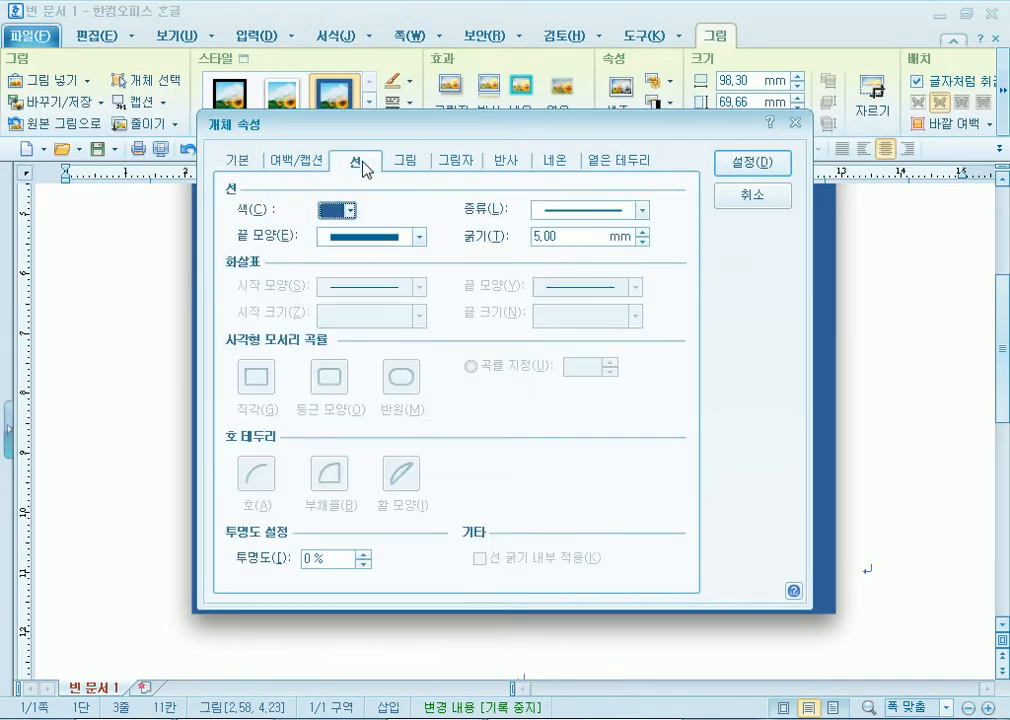
{"action": "left_click", "coordinate": [615, 162]}
{"action": "left_click", "coordinate": [752, 195]}
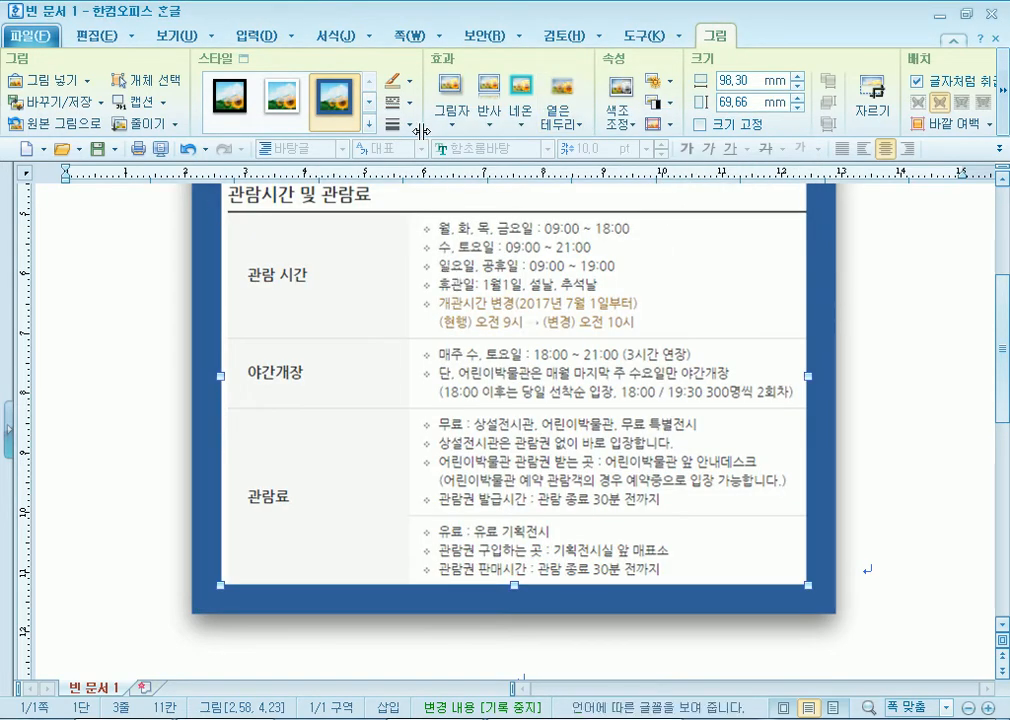
Examine the 옅은 테두리, 기본 and 여백/캡션 settings in the picture's object properties
{"action": "double_click", "coordinate": [399, 310]}
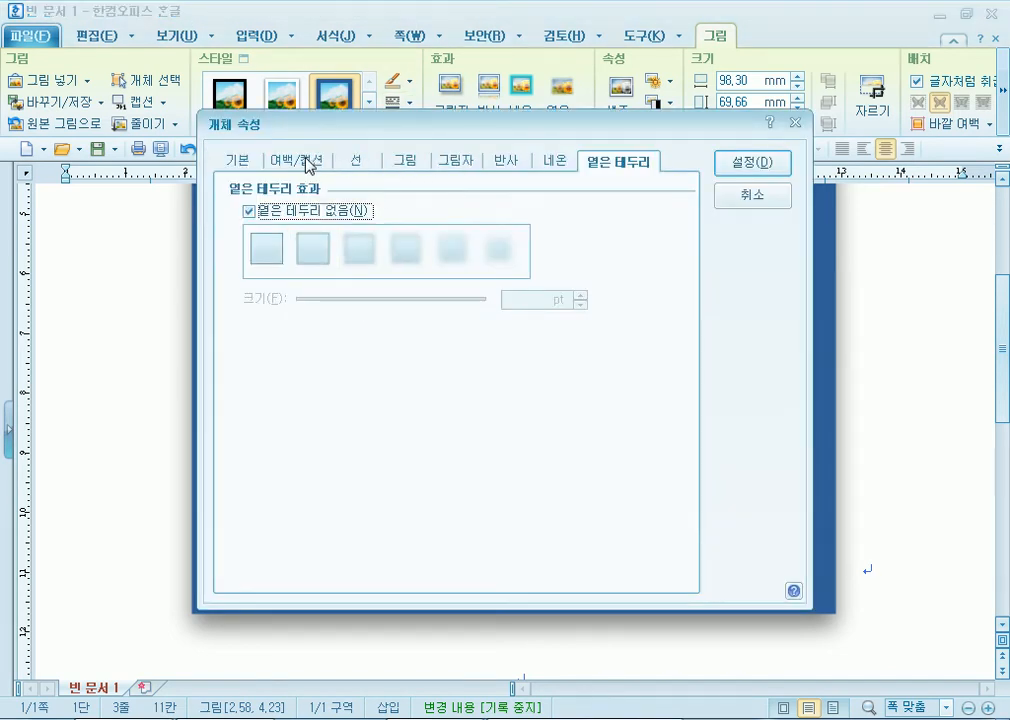
{"action": "left_click", "coordinate": [285, 212]}
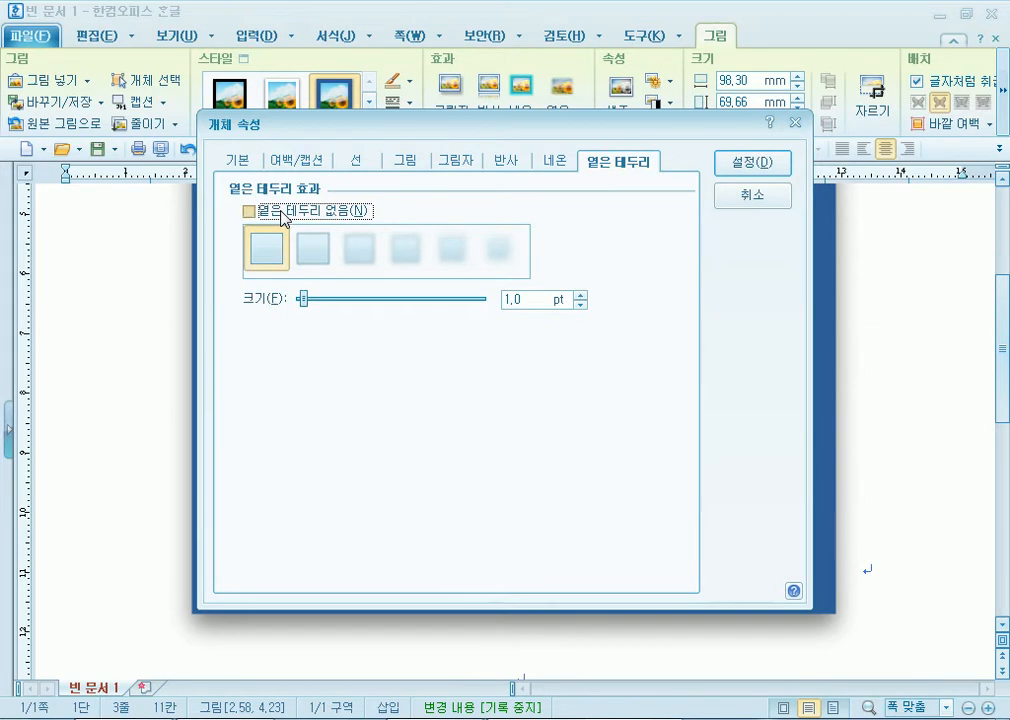
{"action": "left_click", "coordinate": [285, 214]}
{"action": "left_click_drag", "start_coordinate": [360, 125], "coordinate": [525, 190]}
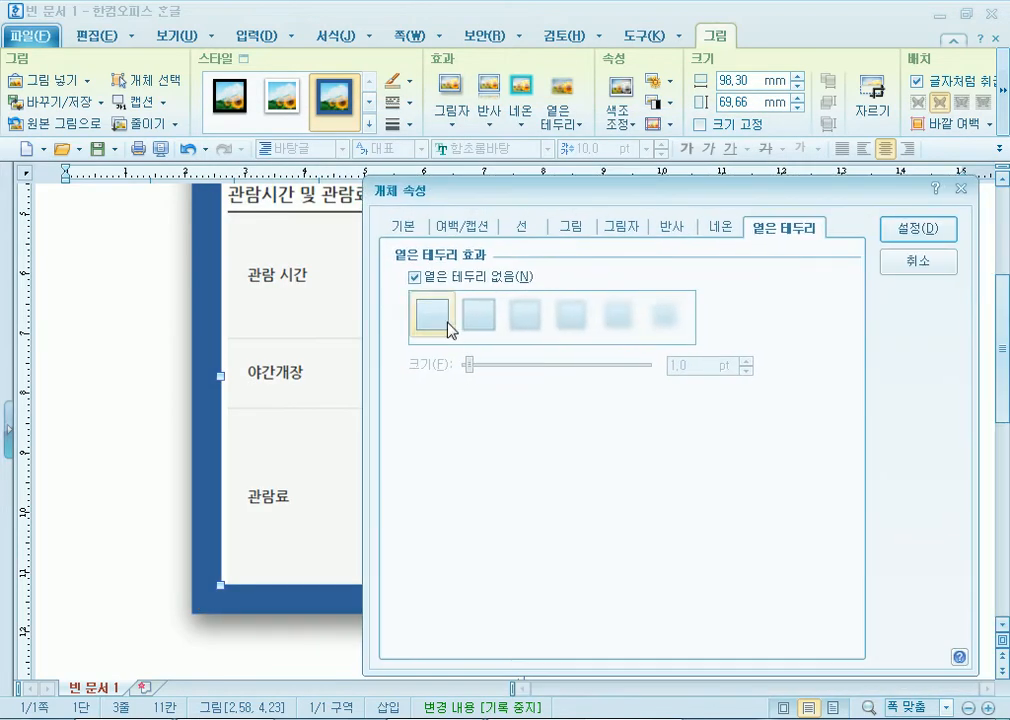
{"action": "left_click", "coordinate": [414, 277]}
{"action": "left_click", "coordinate": [414, 277]}
{"action": "left_click", "coordinate": [403, 226]}
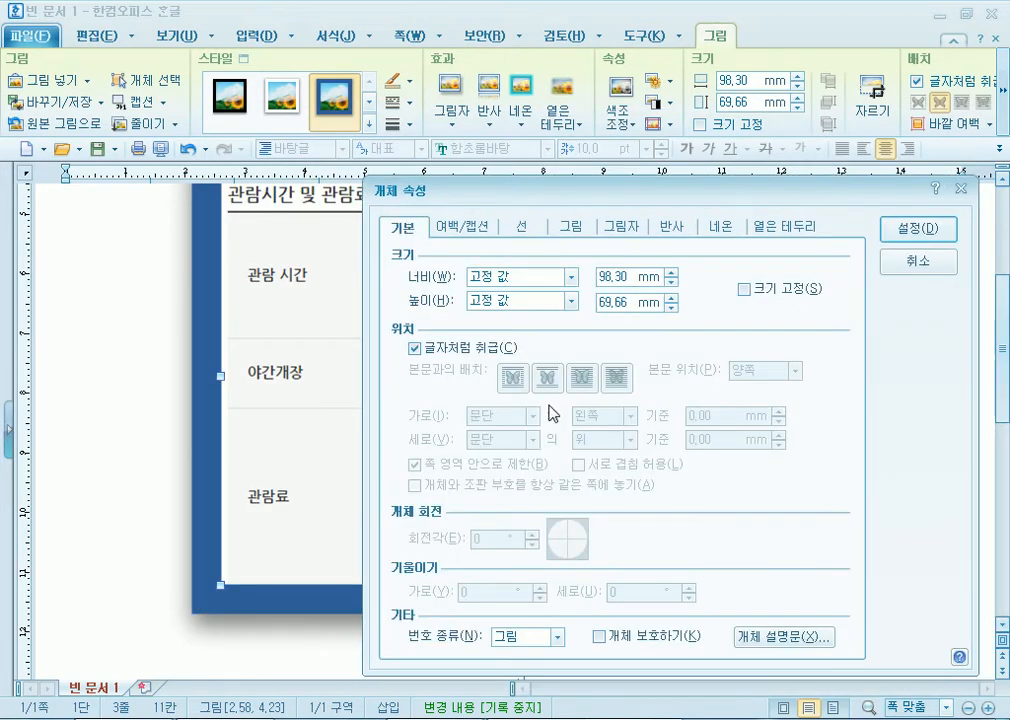
{"action": "left_click", "coordinate": [465, 227]}
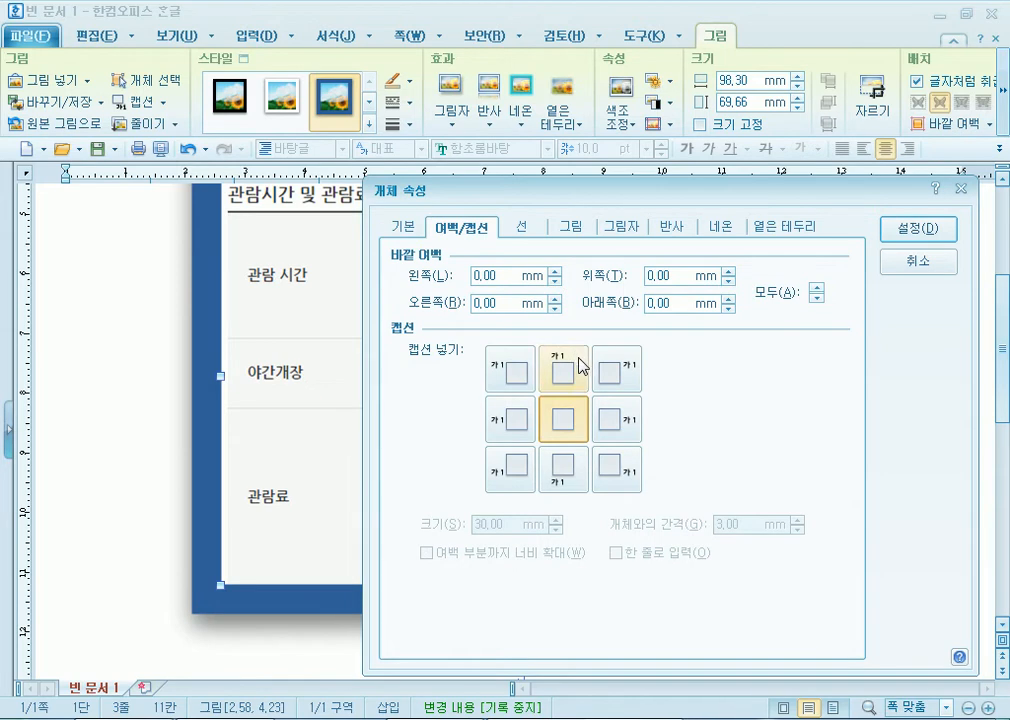
Change the picture's border line colour to red
{"action": "left_click", "coordinate": [517, 230]}
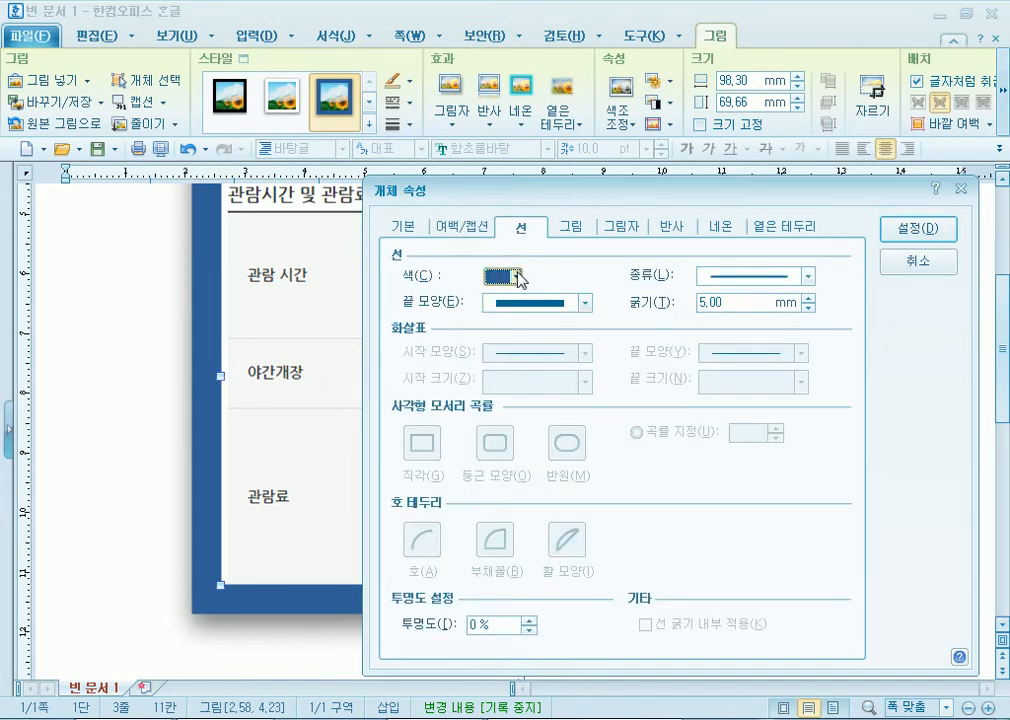
{"action": "left_click", "coordinate": [515, 277]}
{"action": "left_click", "coordinate": [510, 330]}
{"action": "left_click", "coordinate": [915, 231]}
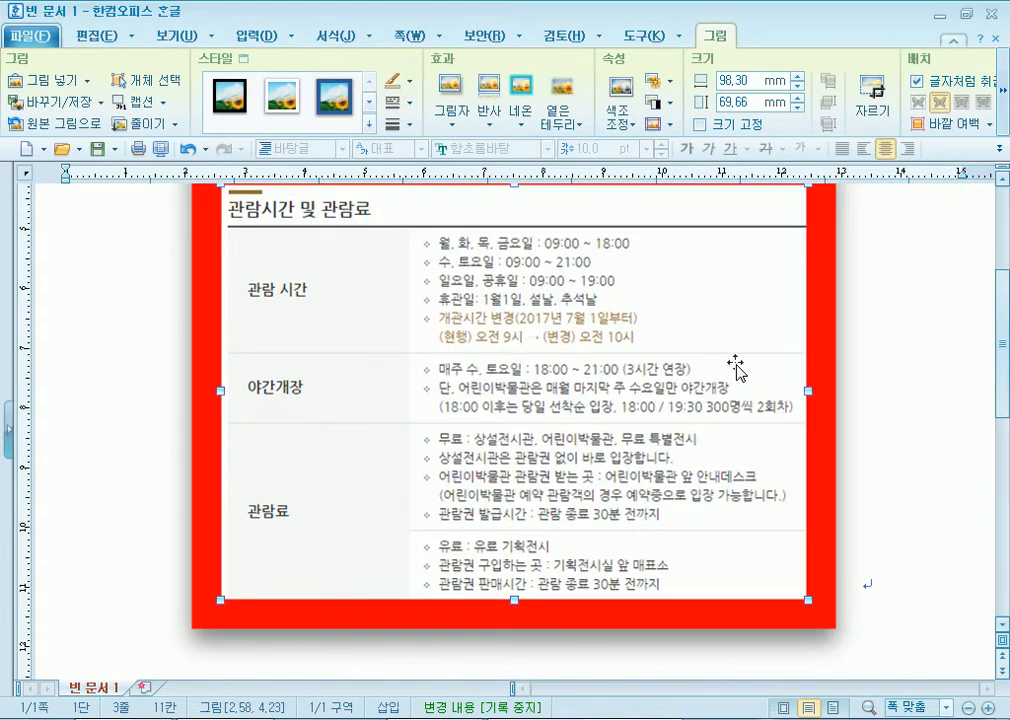
Change the picture's border line colour to a medium violet-blue from the palette
{"action": "double_click", "coordinate": [731, 370]}
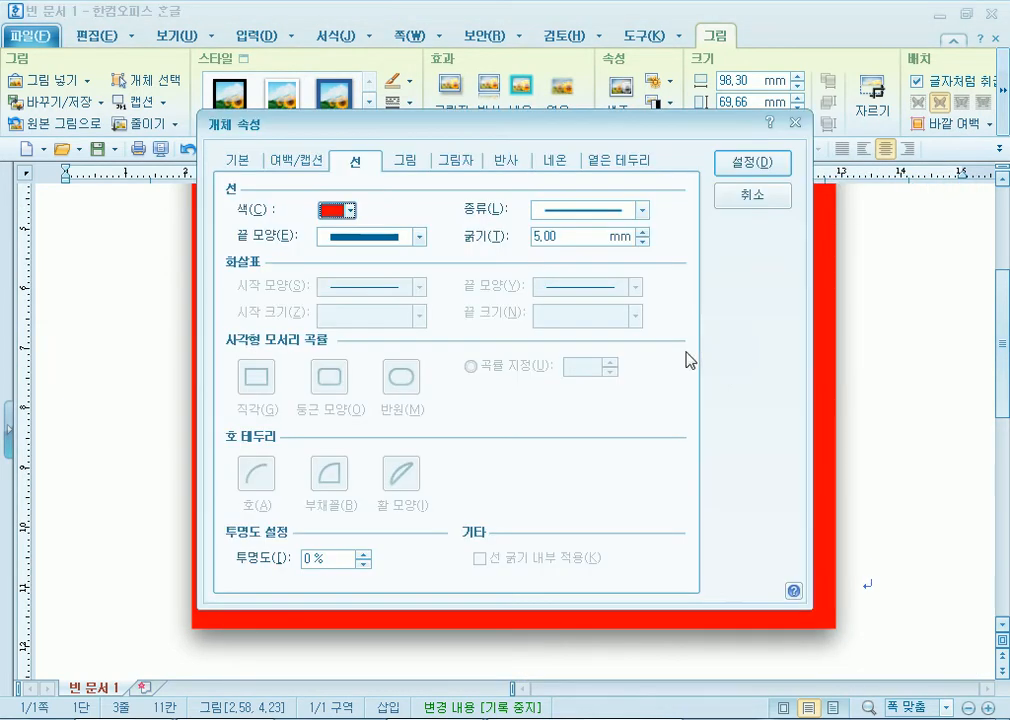
{"action": "left_click", "coordinate": [338, 210]}
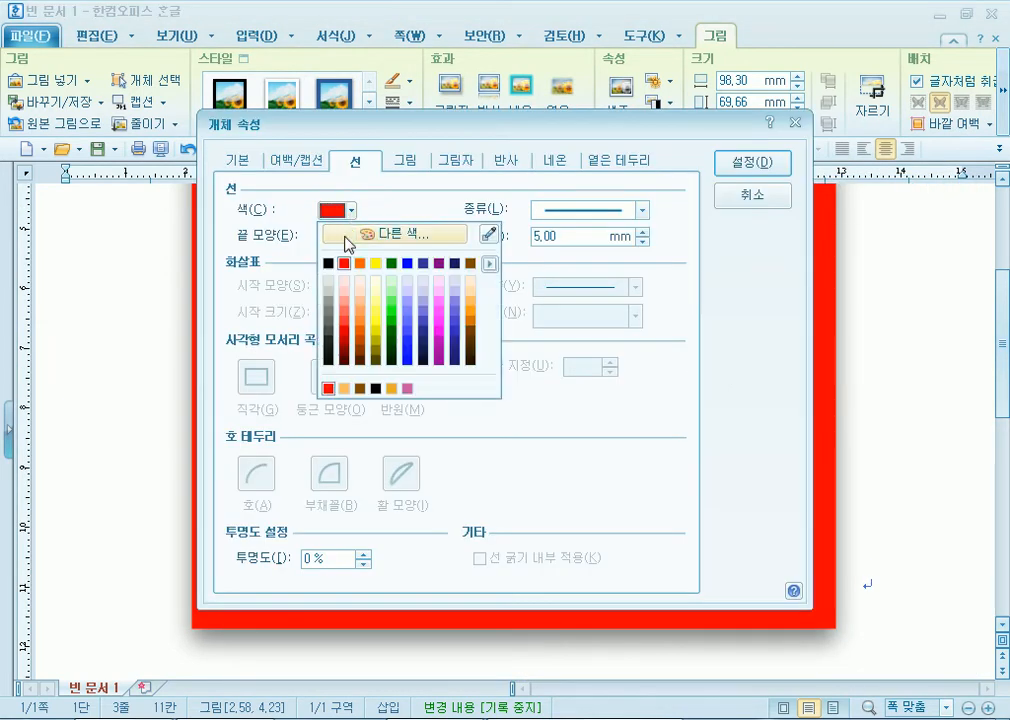
{"action": "left_click", "coordinate": [425, 314]}
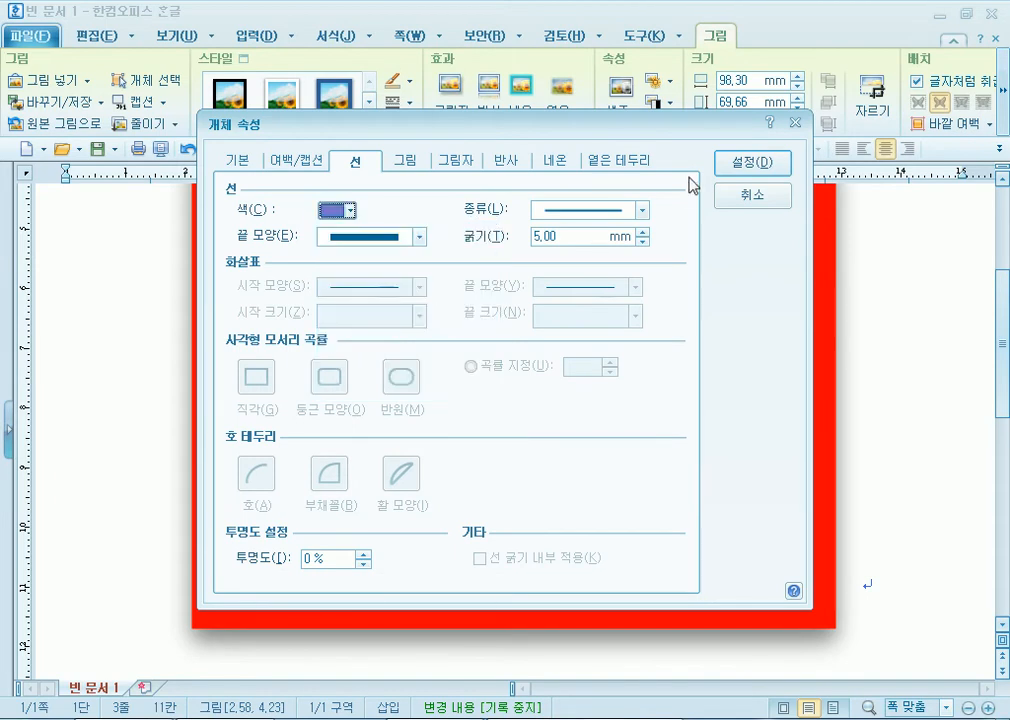
{"action": "left_click", "coordinate": [760, 163]}
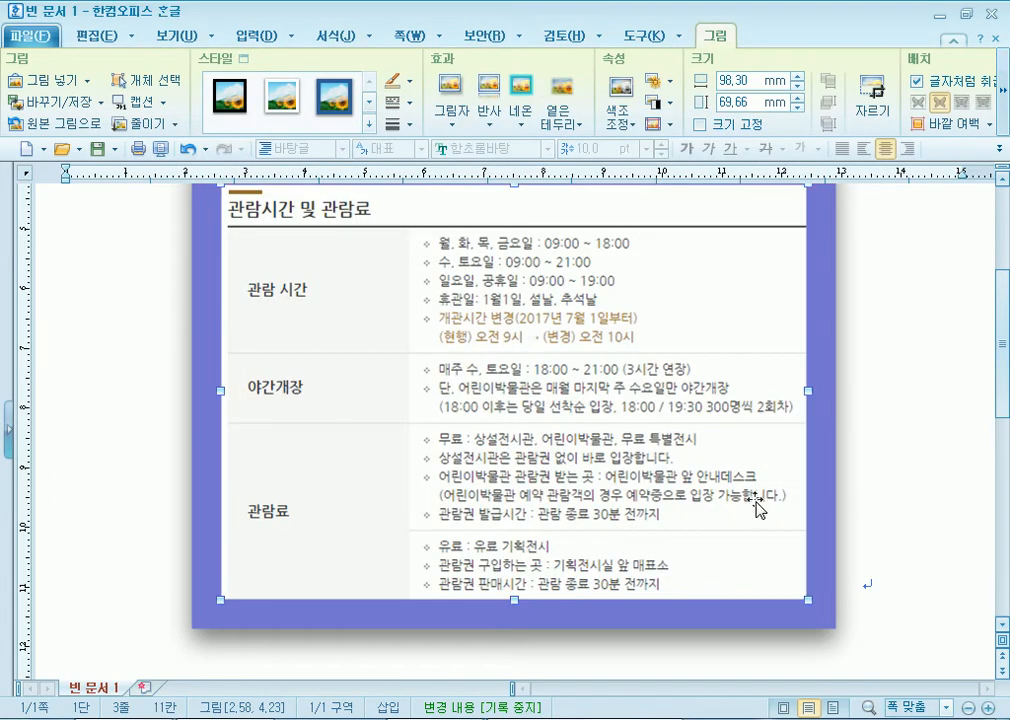
Try the red frame style with a reflection from the next row of picture styles on the table picture
{"action": "scroll", "coordinate": [752, 508], "scroll_direction": "up", "scroll_amount": 3}
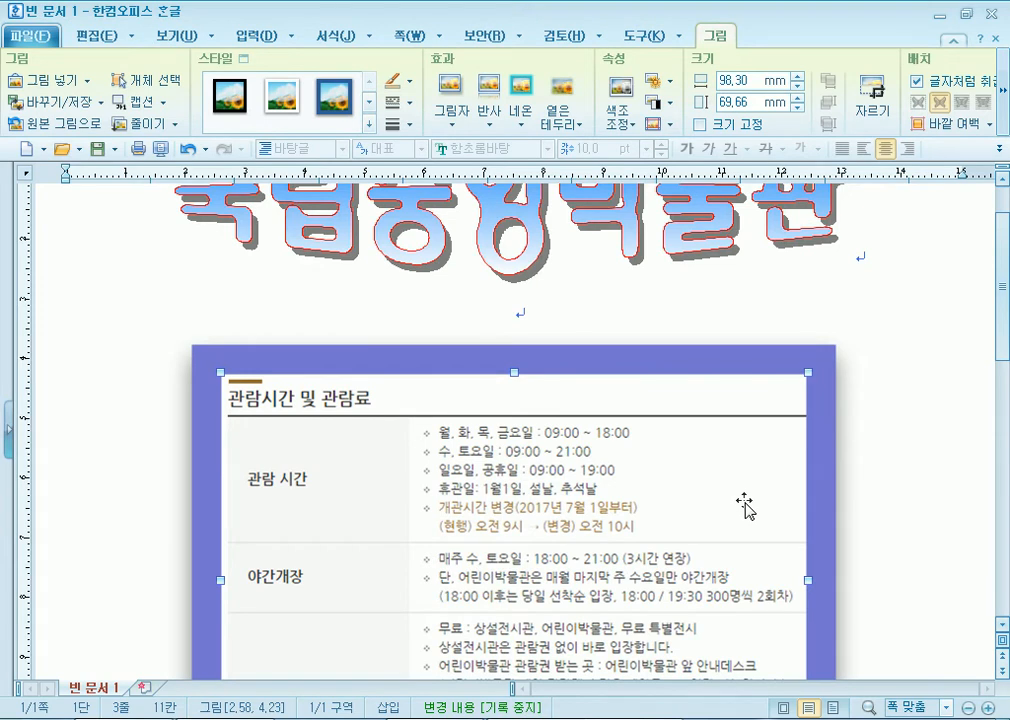
{"action": "left_click", "coordinate": [663, 327]}
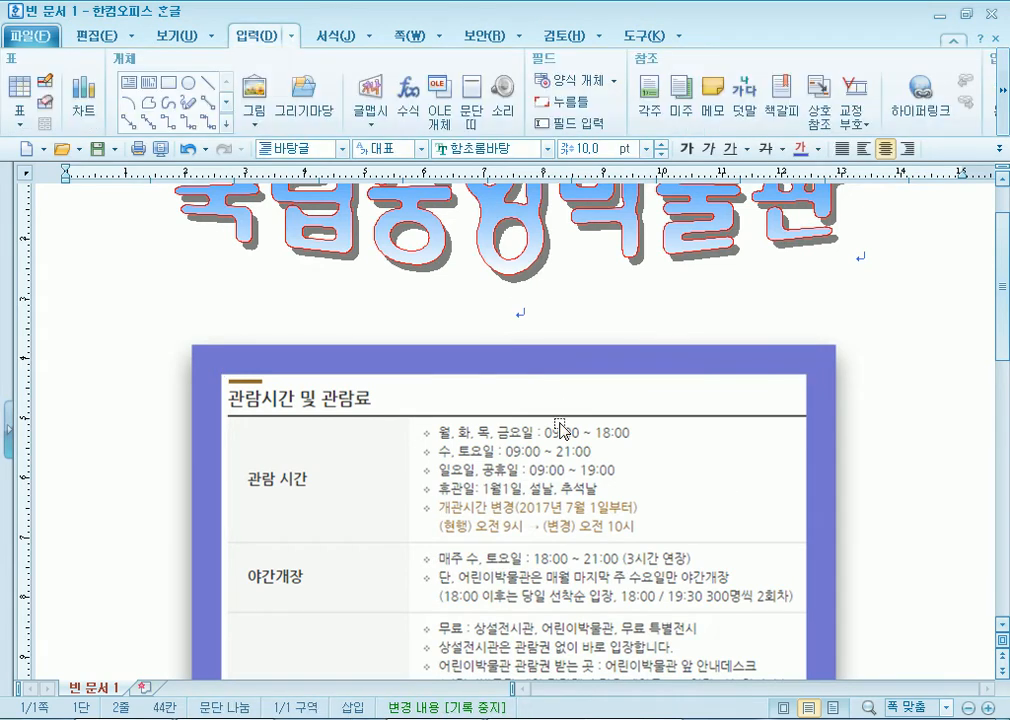
{"action": "left_click", "coordinate": [401, 428]}
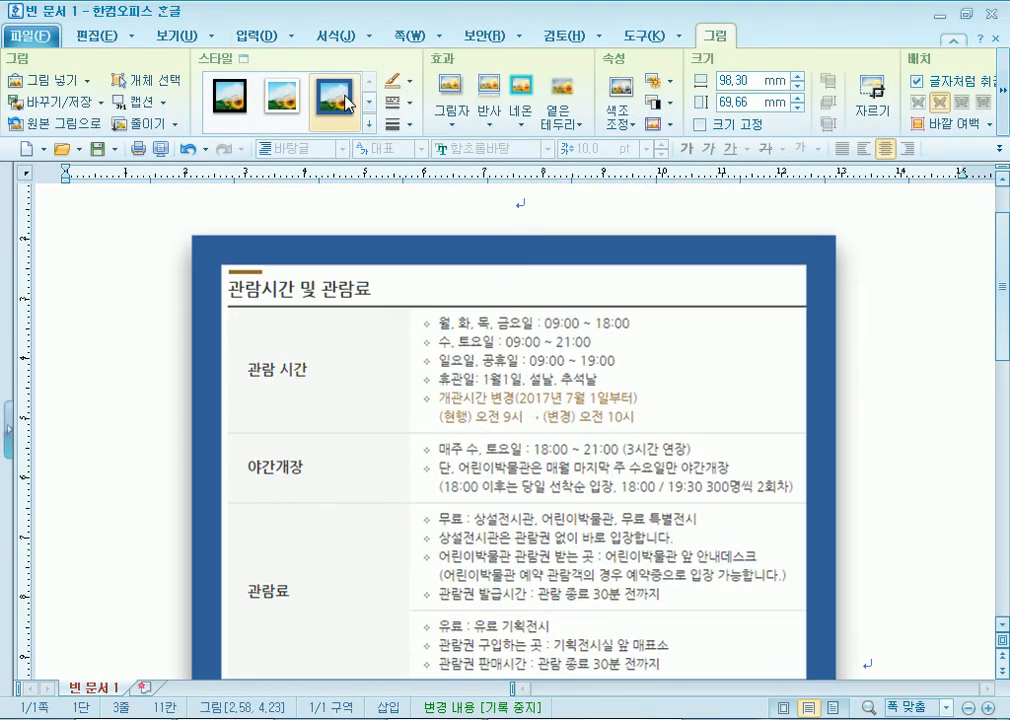
{"action": "left_click", "coordinate": [369, 101]}
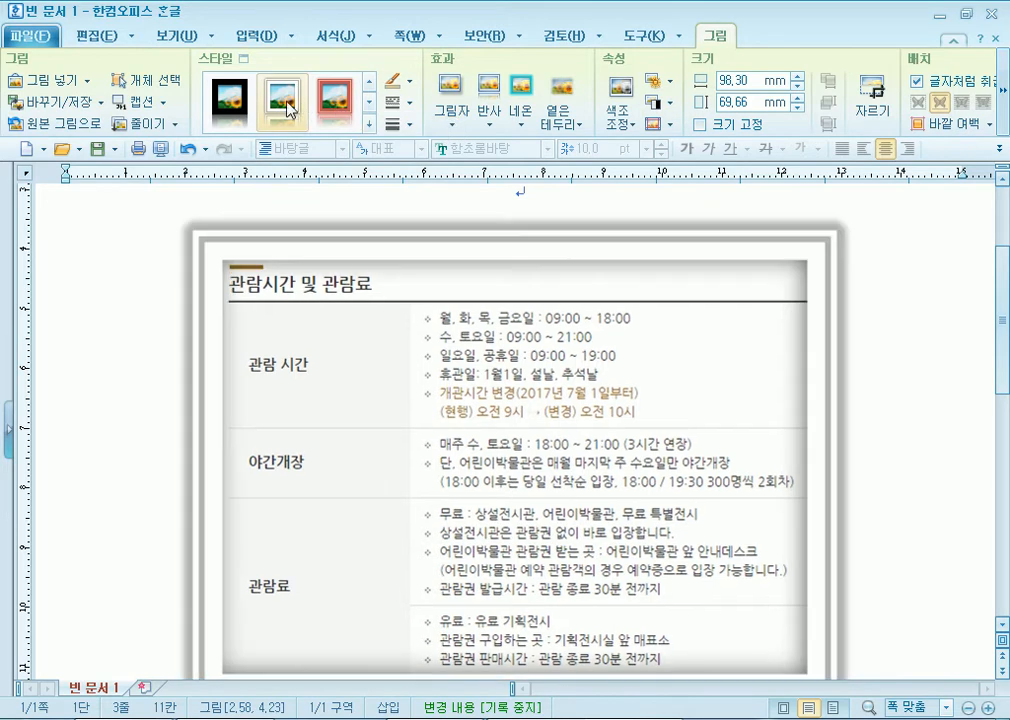
{"action": "left_click", "coordinate": [335, 97]}
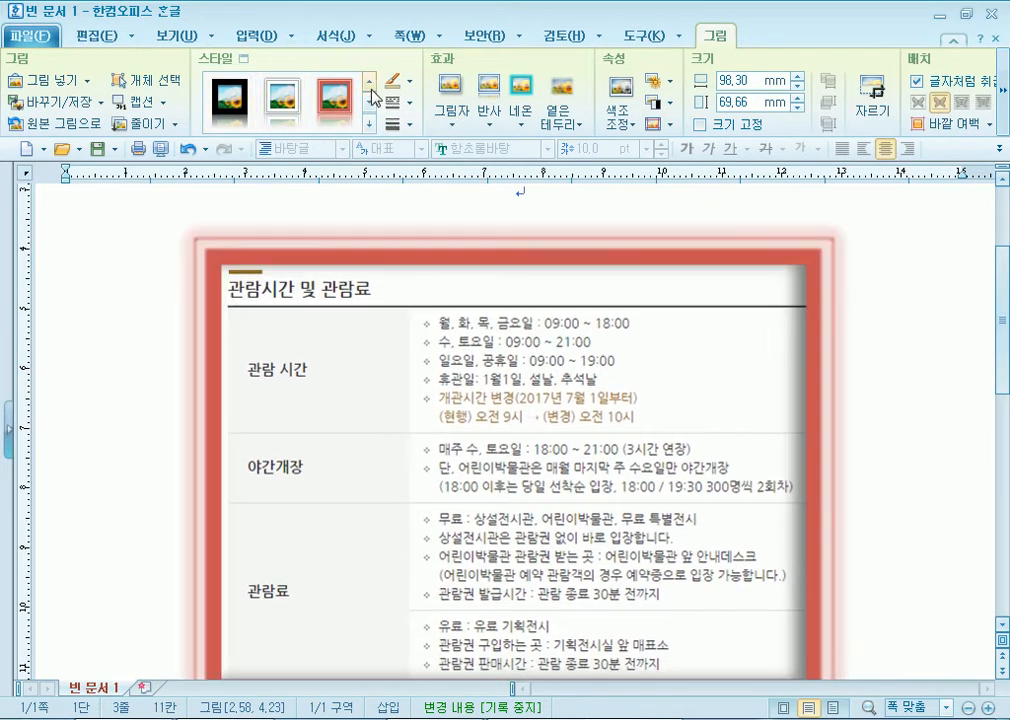
Reapply the 파란색 아래쪽 그림자 style to the table picture
{"action": "left_click", "coordinate": [369, 80]}
{"action": "left_click", "coordinate": [335, 97]}
{"action": "scroll", "coordinate": [730, 420], "scroll_direction": "down", "scroll_amount": 5}
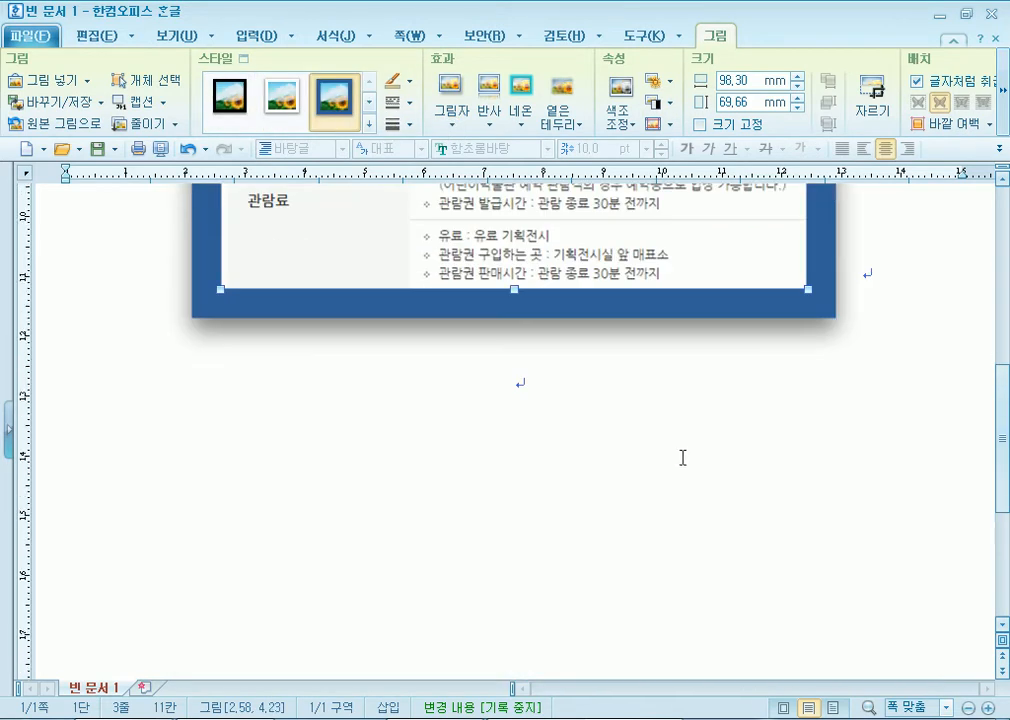
Deselect the framed picture in the document, then switch to the museum website in the browser and open its 오시는 길 page
{"action": "left_click", "coordinate": [682, 457]}
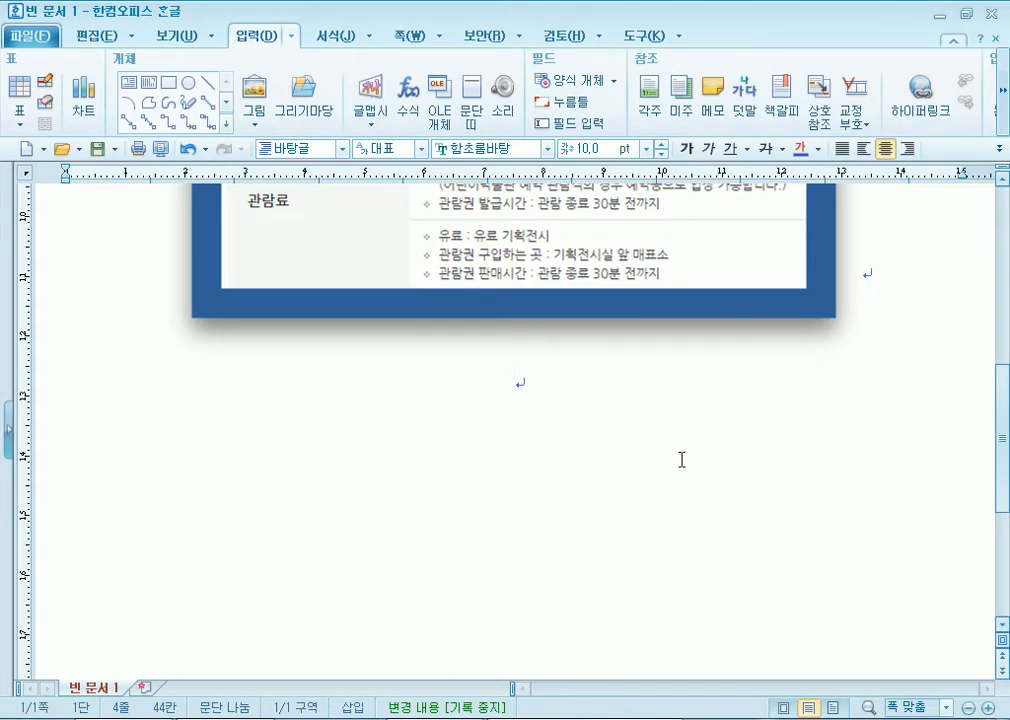
{"action": "key", "text": "alt+Tab"}
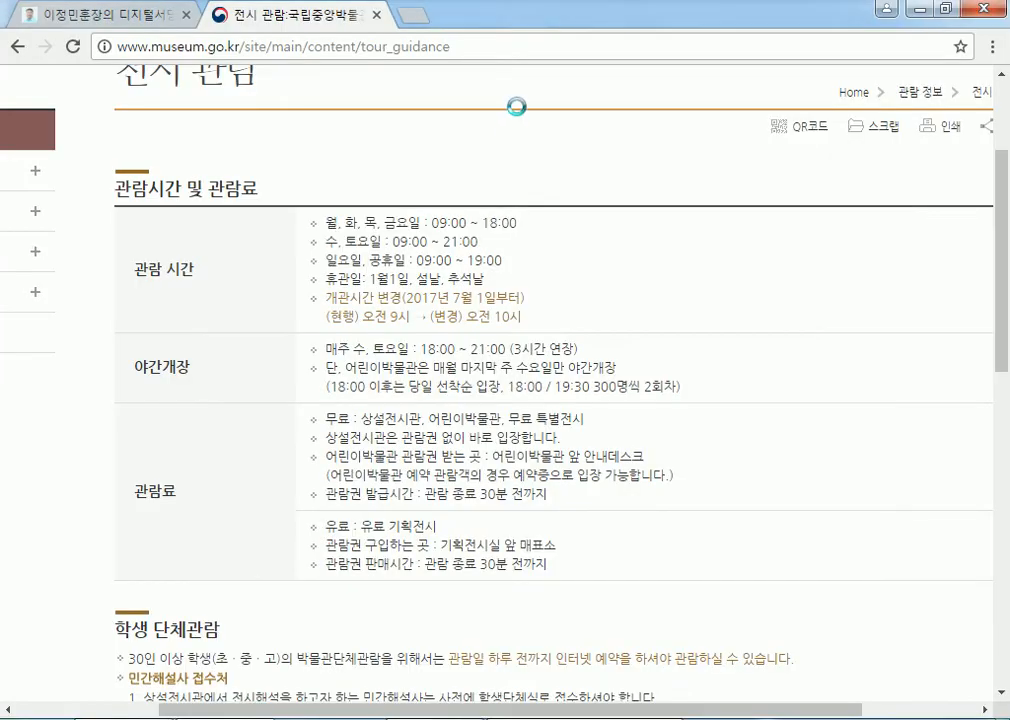
{"action": "key", "text": "alt+Tab"}
{"action": "key", "text": "alt+Tab"}
{"action": "scroll", "coordinate": [372, 520], "scroll_direction": "up", "scroll_amount": 2}
{"action": "mouse_move", "coordinate": [824, 198]}
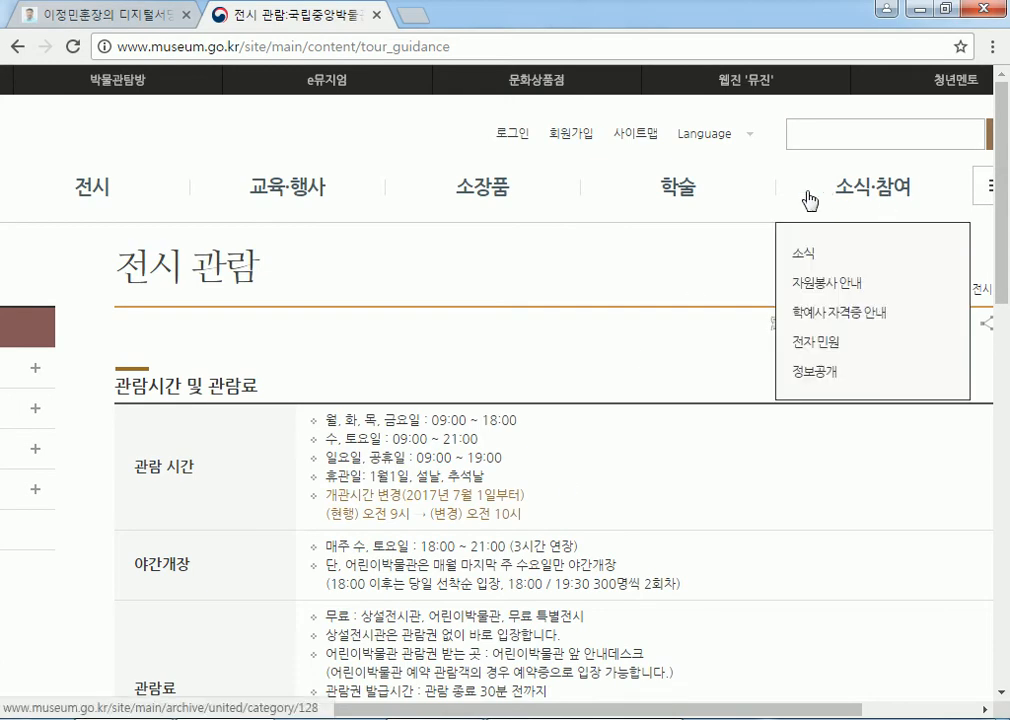
{"action": "left_click_drag", "start_coordinate": [469, 711], "coordinate": [645, 711]}
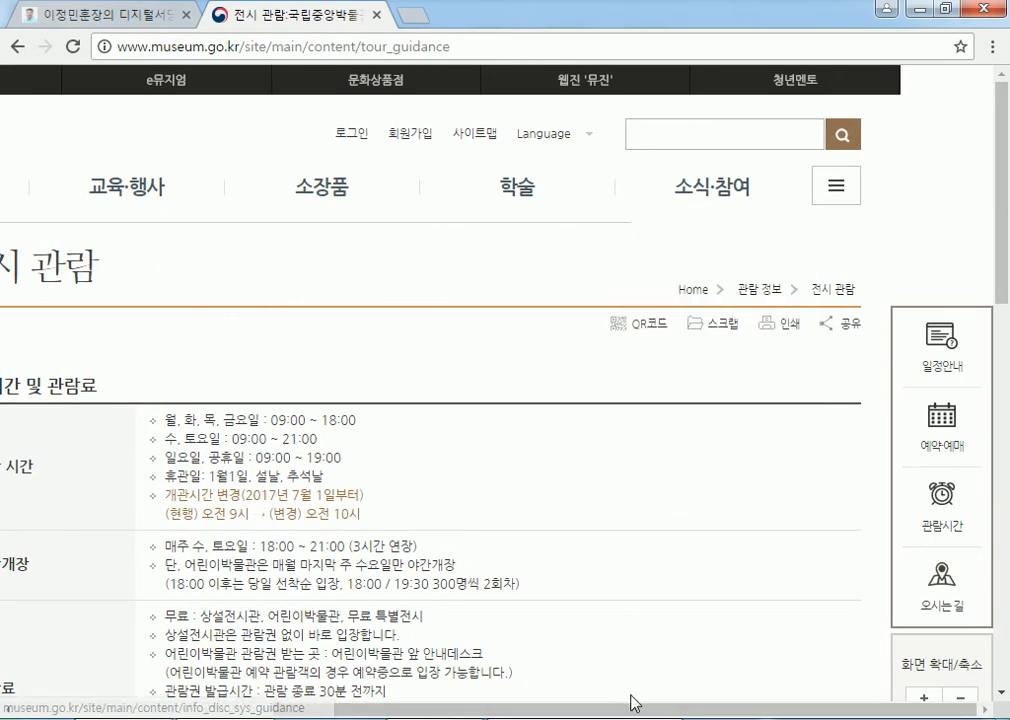
{"action": "left_click", "coordinate": [947, 602]}
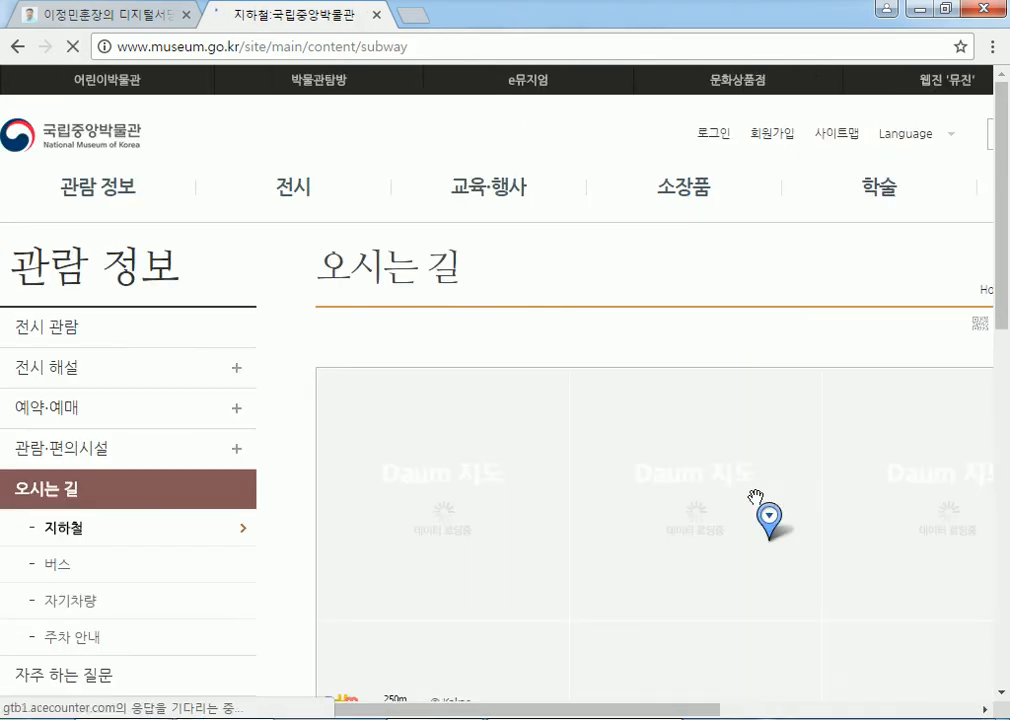
Zoom the 오시는 길 map in to the 50 m scale and pan it to include the museum and 이촌역
{"action": "scroll", "coordinate": [225, 613], "scroll_direction": "down", "scroll_amount": 2}
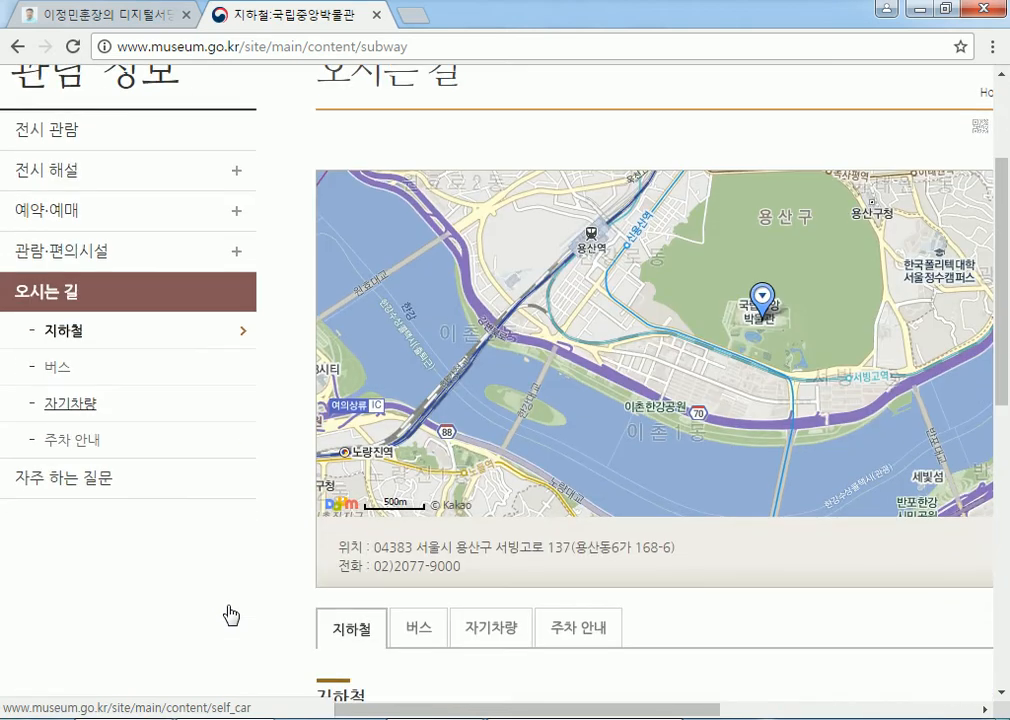
{"action": "scroll", "coordinate": [642, 712], "scroll_direction": "right", "scroll_amount": 3}
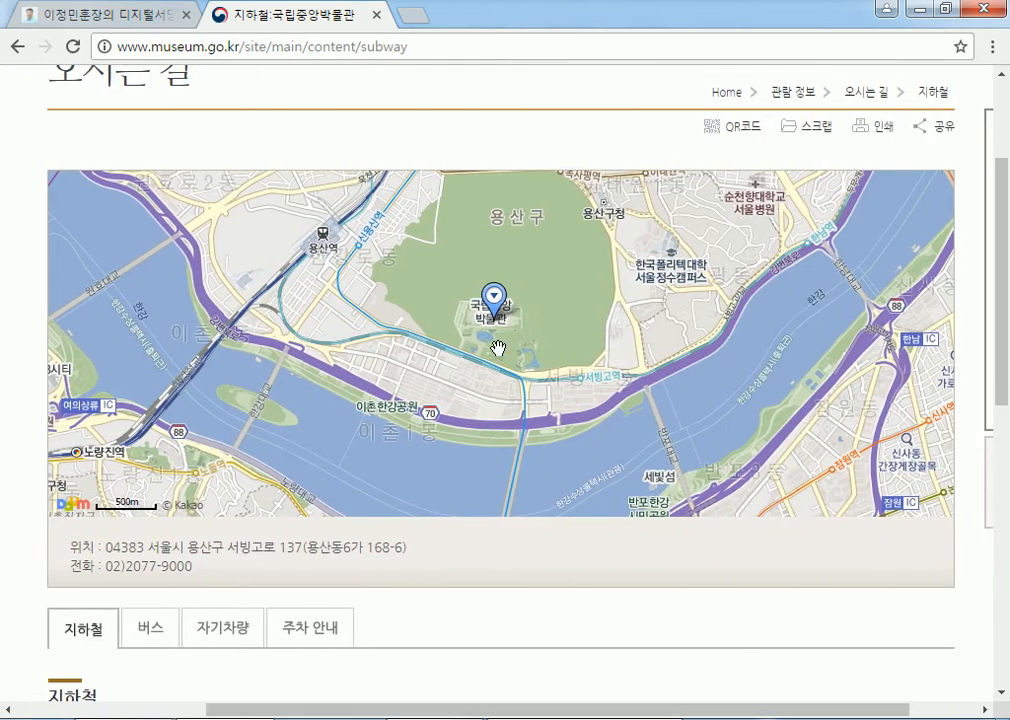
{"action": "scroll", "coordinate": [493, 340], "scroll_direction": "up", "scroll_amount": 3}
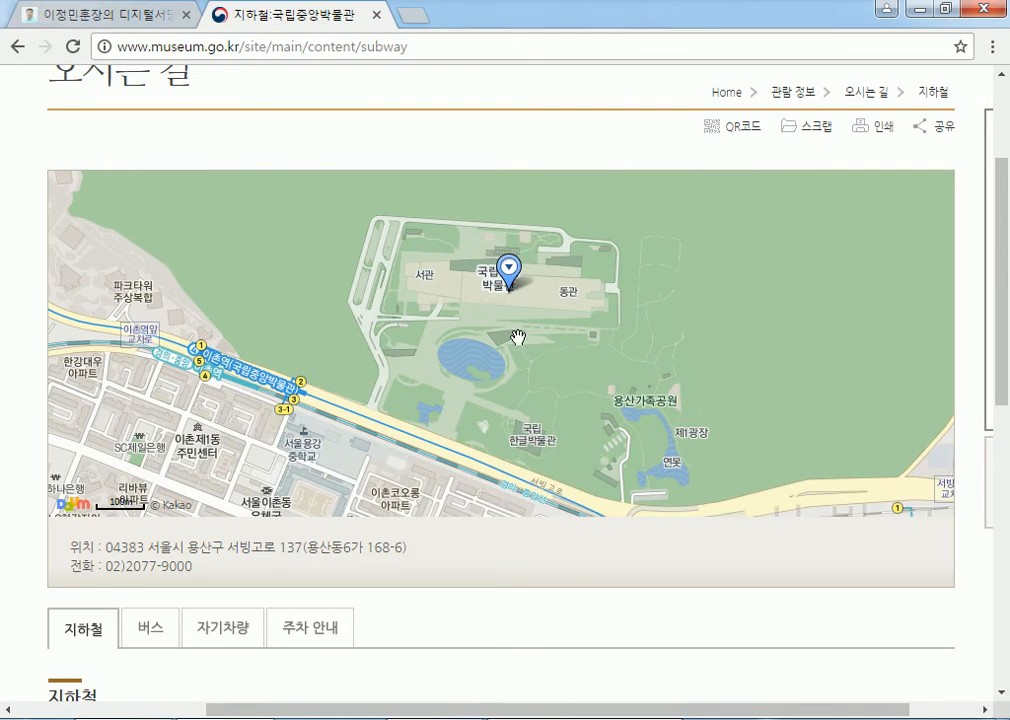
{"action": "scroll", "coordinate": [487, 311], "scroll_direction": "up", "scroll_amount": 1}
{"action": "scroll", "coordinate": [487, 313], "scroll_direction": "down", "scroll_amount": 1}
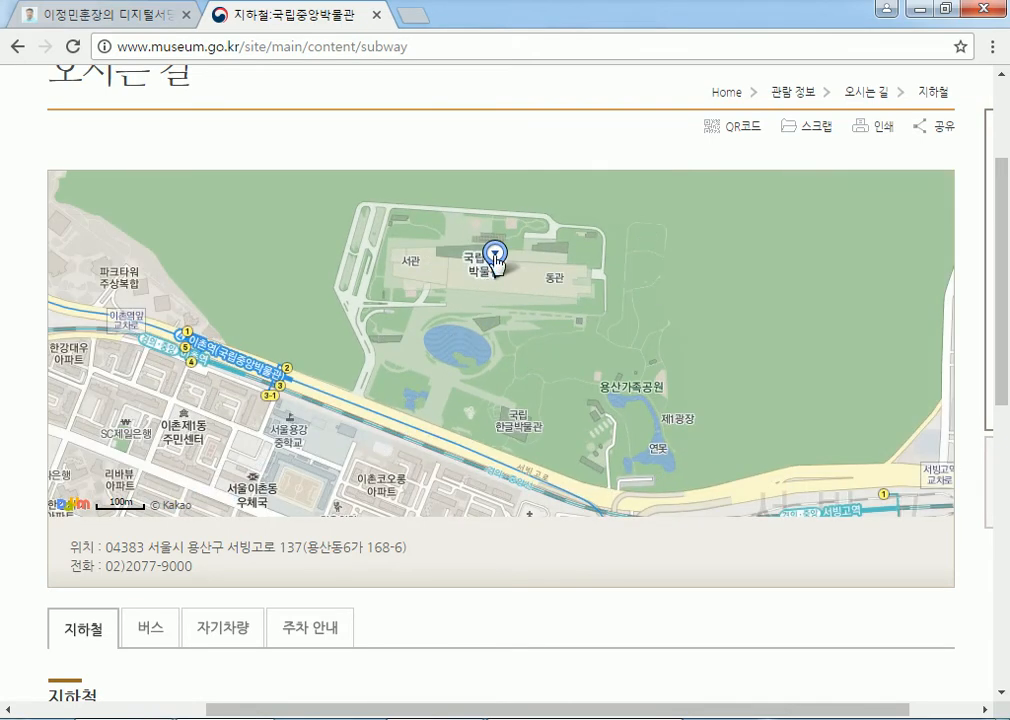
{"action": "scroll", "coordinate": [474, 336], "scroll_direction": "up", "scroll_amount": 1}
{"action": "left_click_drag", "start_coordinate": [452, 340], "coordinate": [607, 360]}
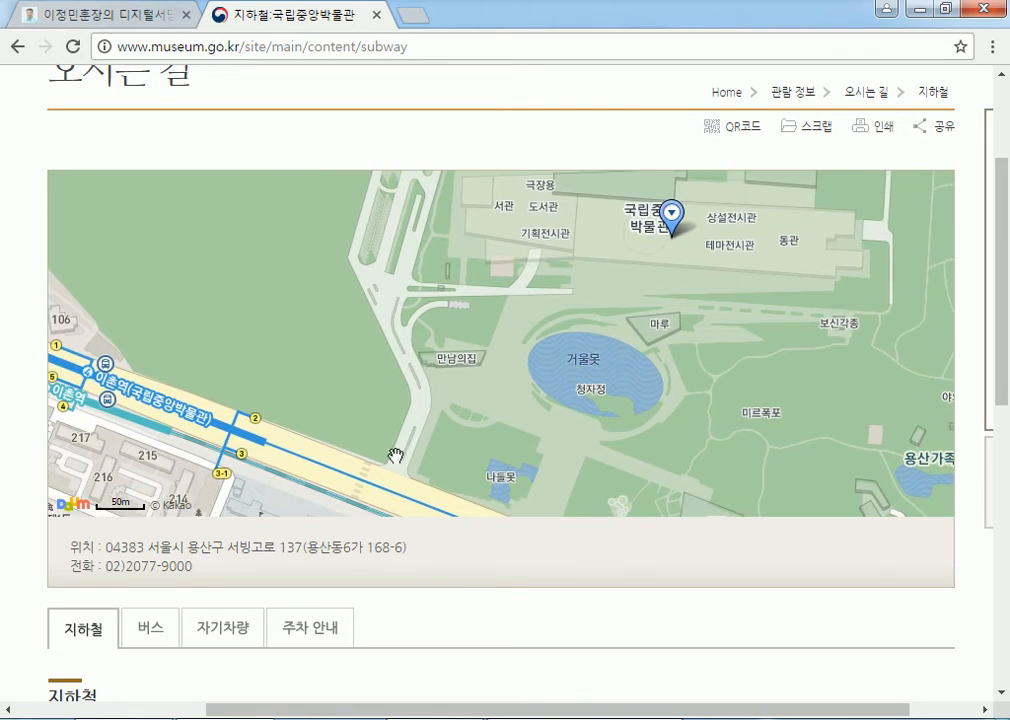
{"action": "key", "text": "alt+Tab"}
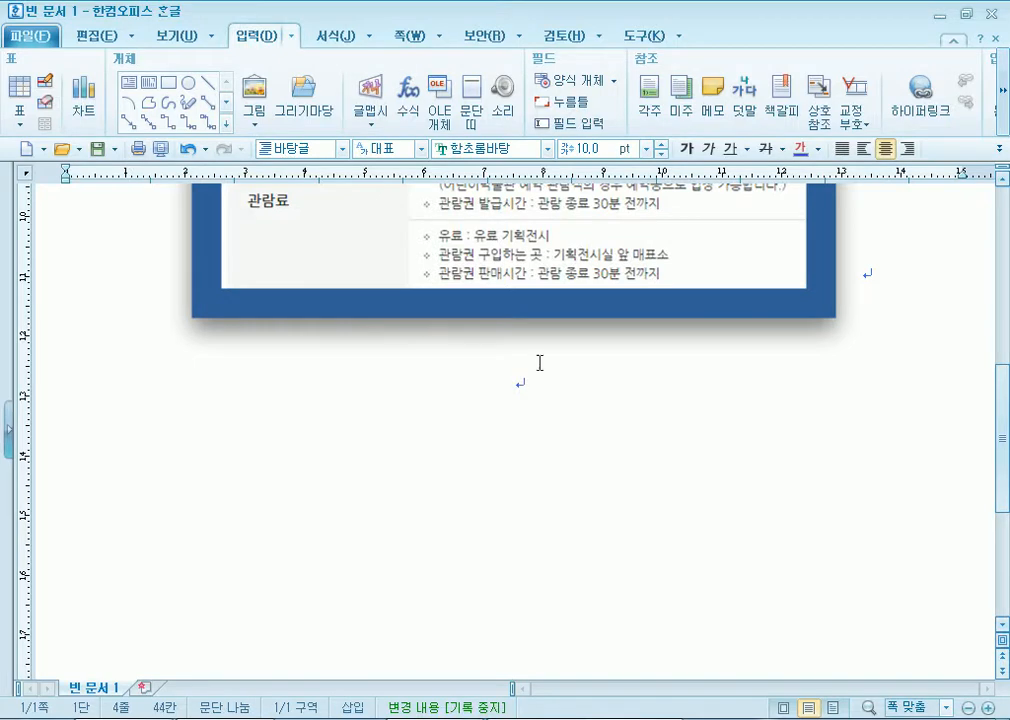
{"action": "key", "text": "alt+Tab"}
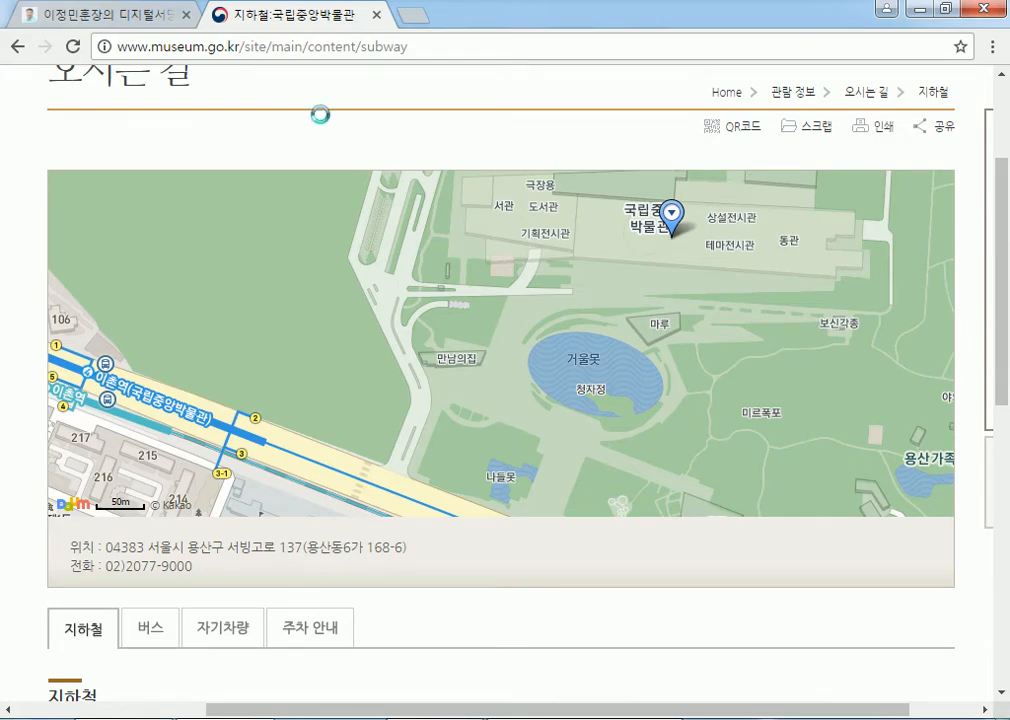
{"action": "key", "text": "alt+Tab"}
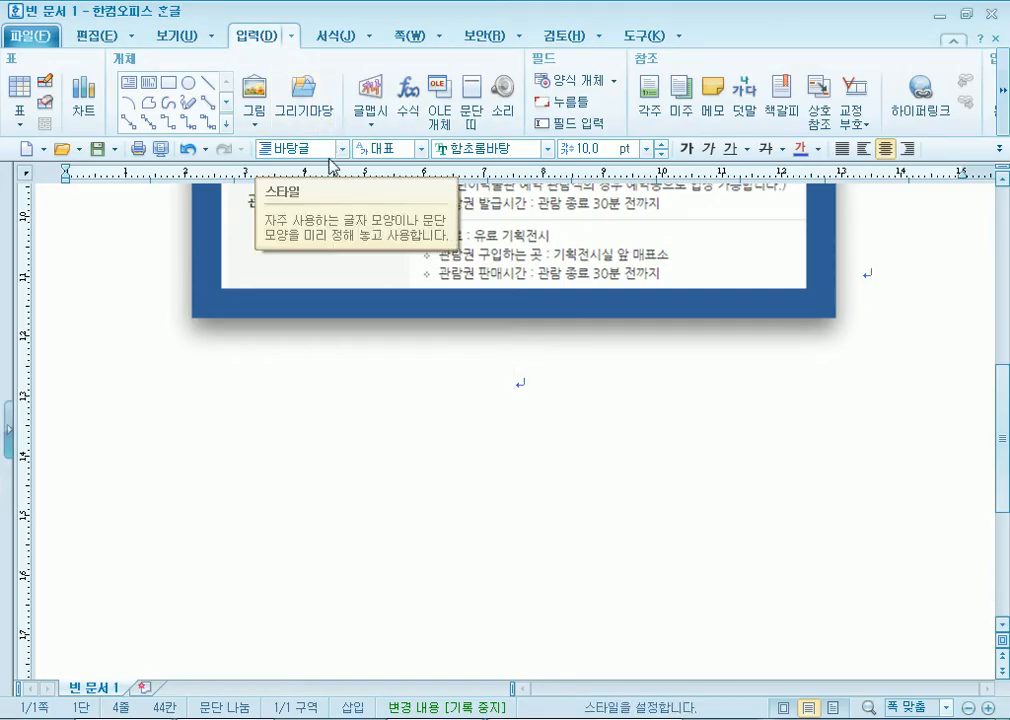
{"action": "key", "text": "alt+Tab"}
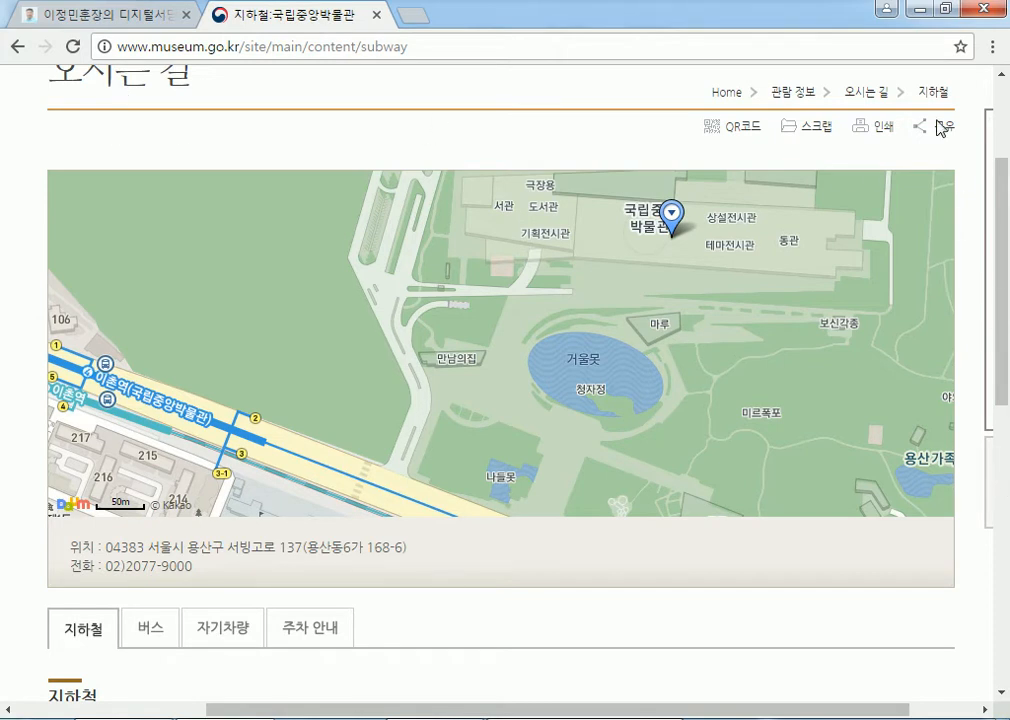
Minimise the browser and the completed sample document, and close the 10장 folder window
{"action": "left_click", "coordinate": [921, 10]}
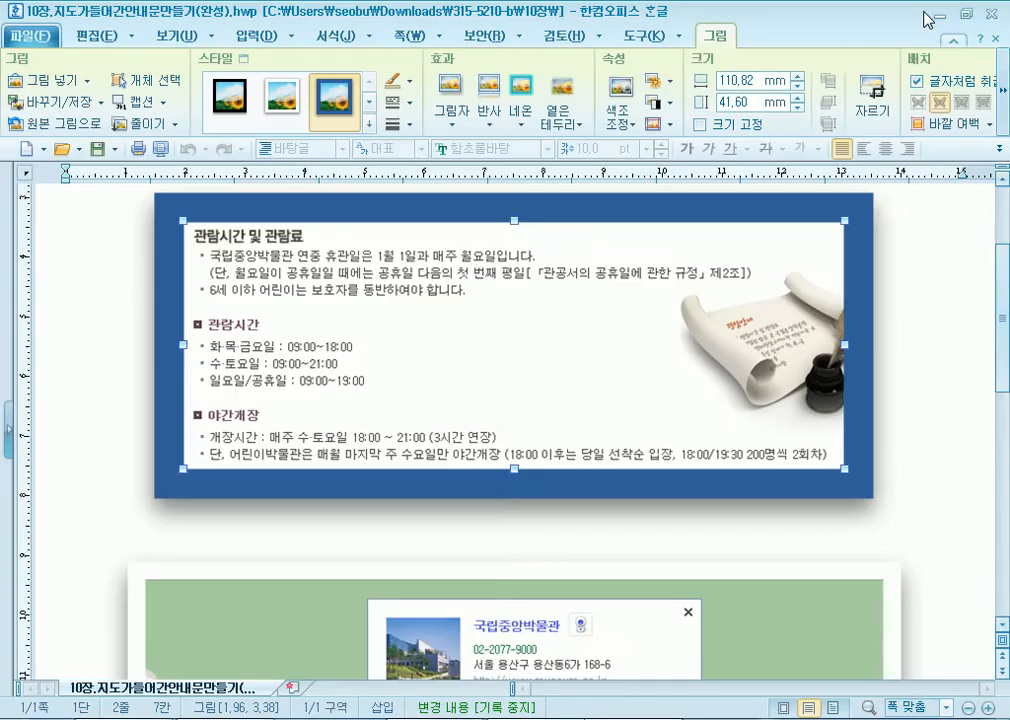
{"action": "left_click", "coordinate": [939, 15]}
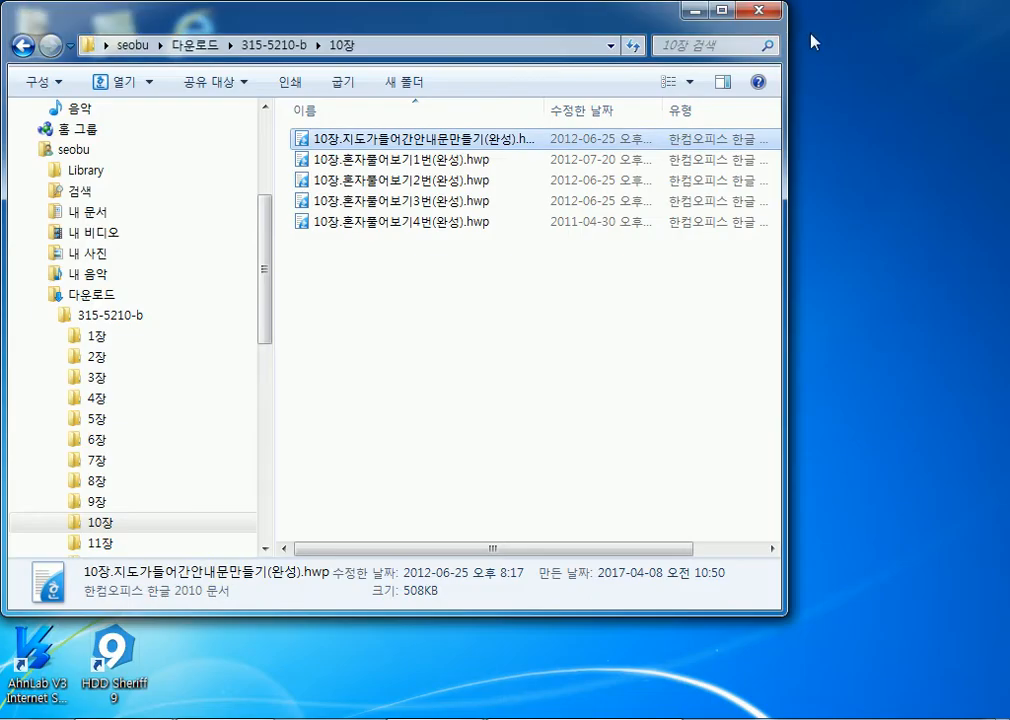
{"action": "left_click", "coordinate": [760, 12]}
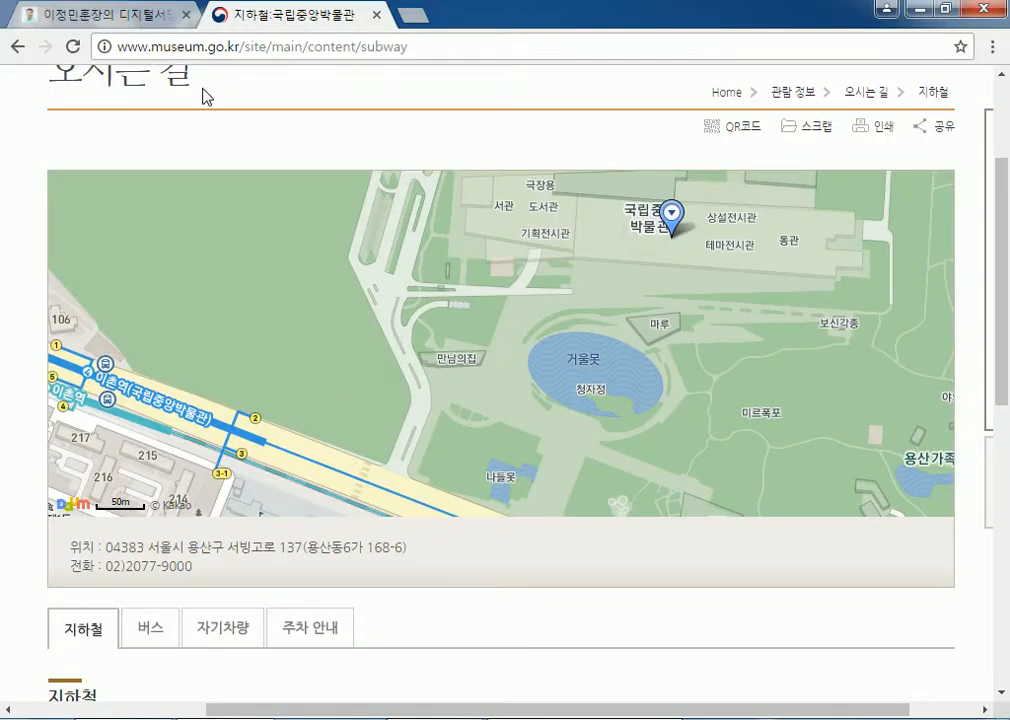
Return to the museum website and open its 관람시간 page to review the 관람시간 및 관람료 table
{"action": "scroll", "coordinate": [203, 96], "scroll_direction": "up", "scroll_amount": 2}
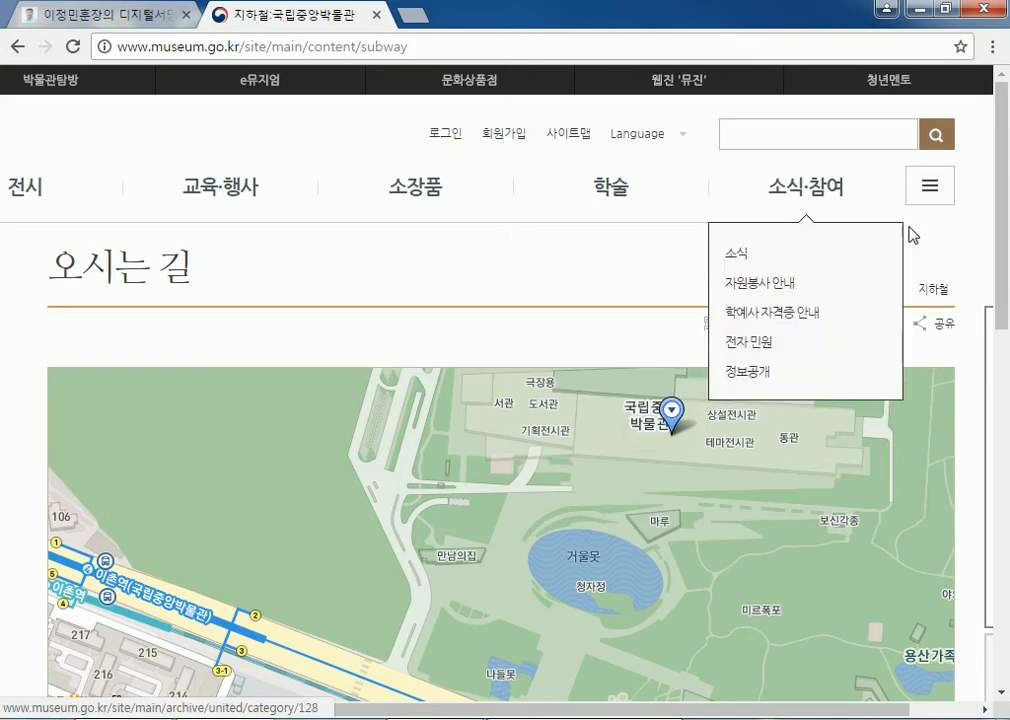
{"action": "left_click_drag", "start_coordinate": [857, 712], "coordinate": [912, 712]}
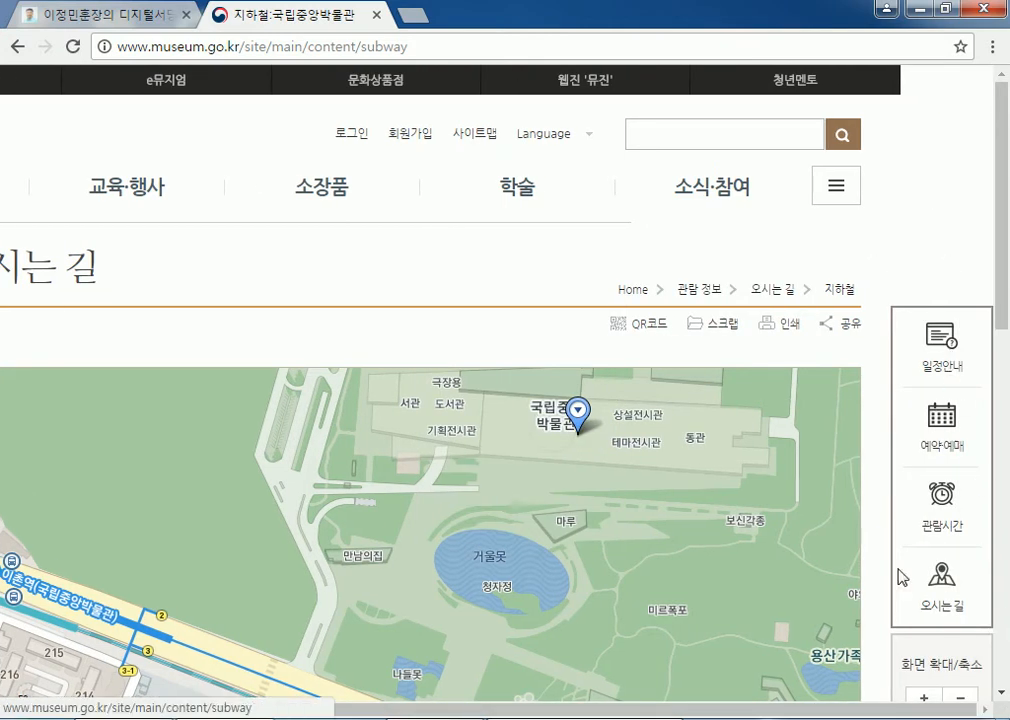
{"action": "left_click", "coordinate": [937, 517]}
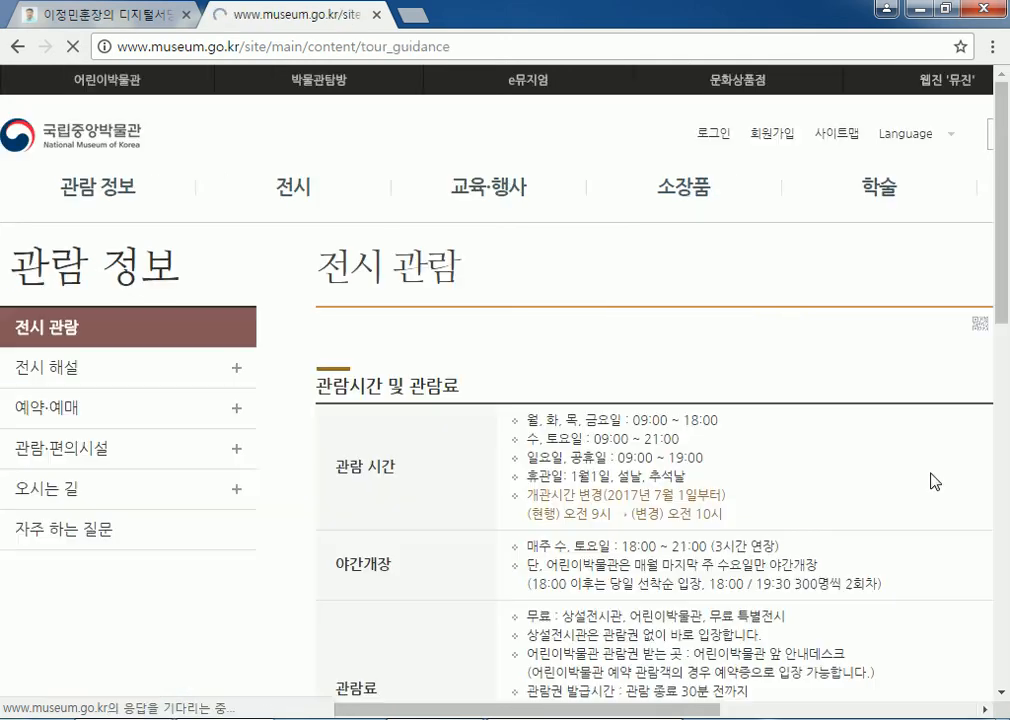
{"action": "scroll", "coordinate": [476, 399], "scroll_direction": "down", "scroll_amount": 4}
{"action": "scroll", "coordinate": [470, 392], "scroll_direction": "up", "scroll_amount": 2}
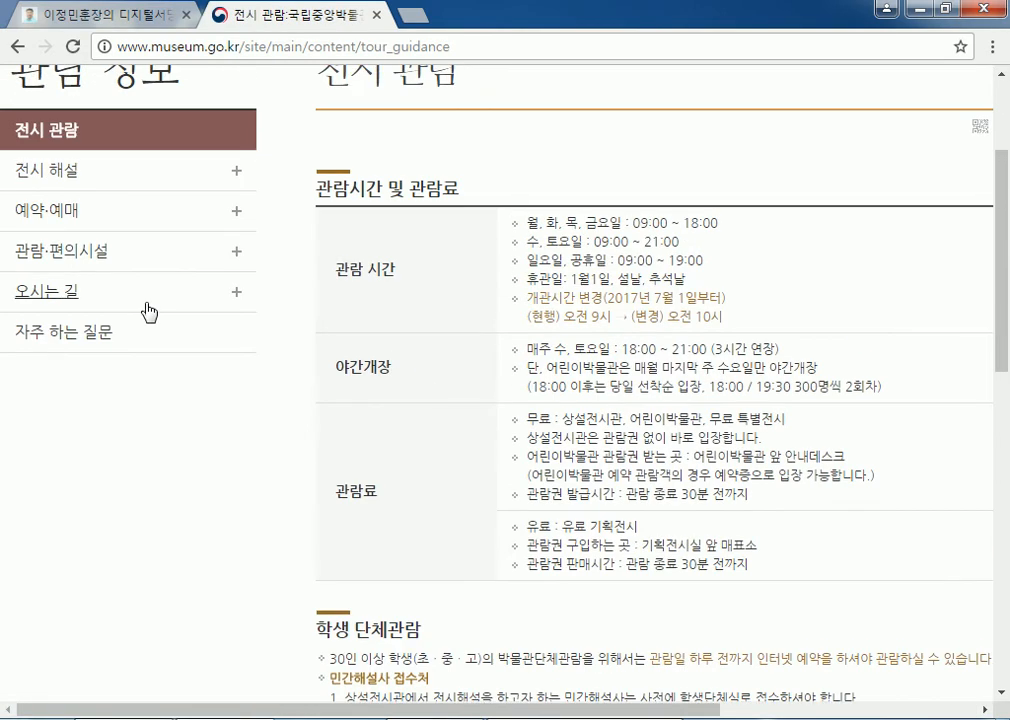
Open 오시는 길, look through its 버스 and 자기차량 pages, and return to the 지하철 map page
{"action": "left_click", "coordinate": [38, 293]}
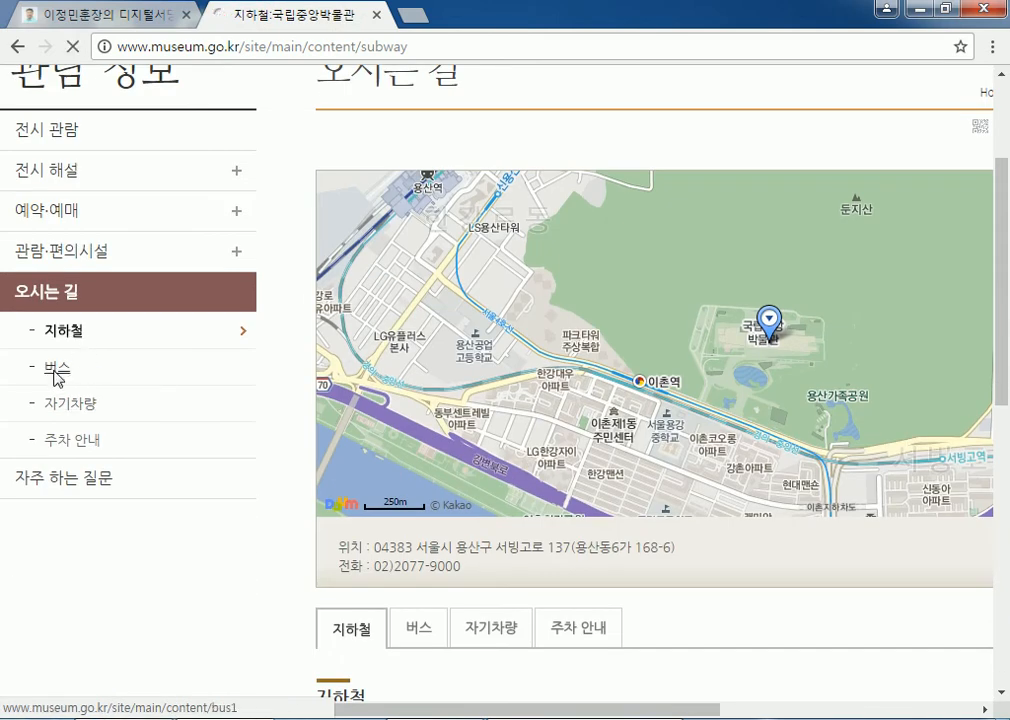
{"action": "left_click", "coordinate": [58, 372]}
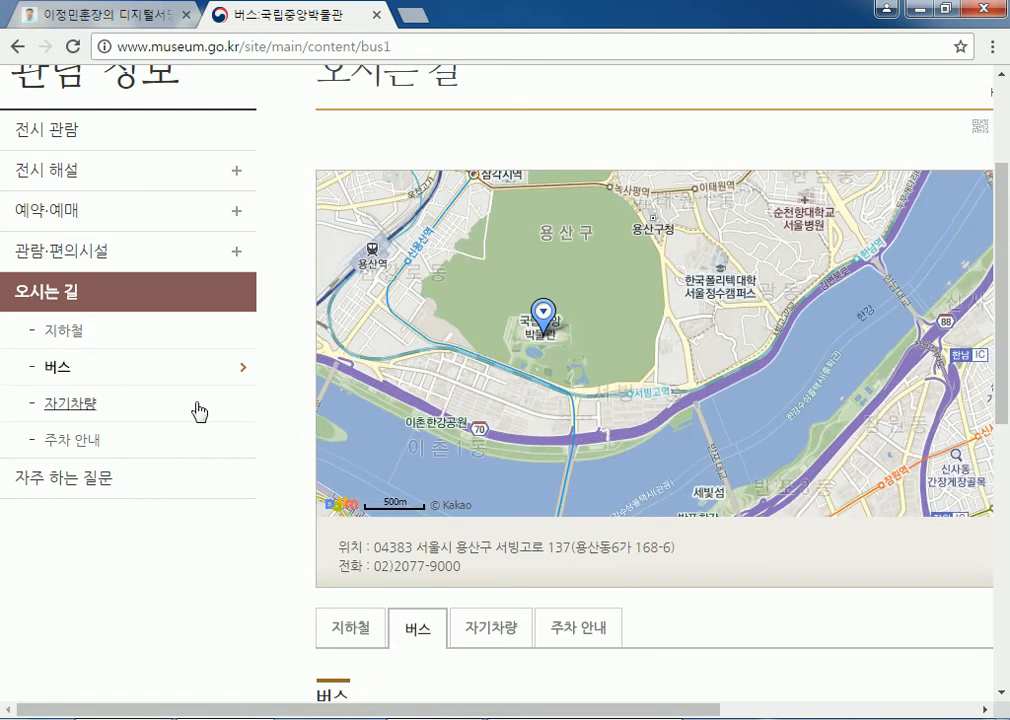
{"action": "left_click", "coordinate": [62, 408]}
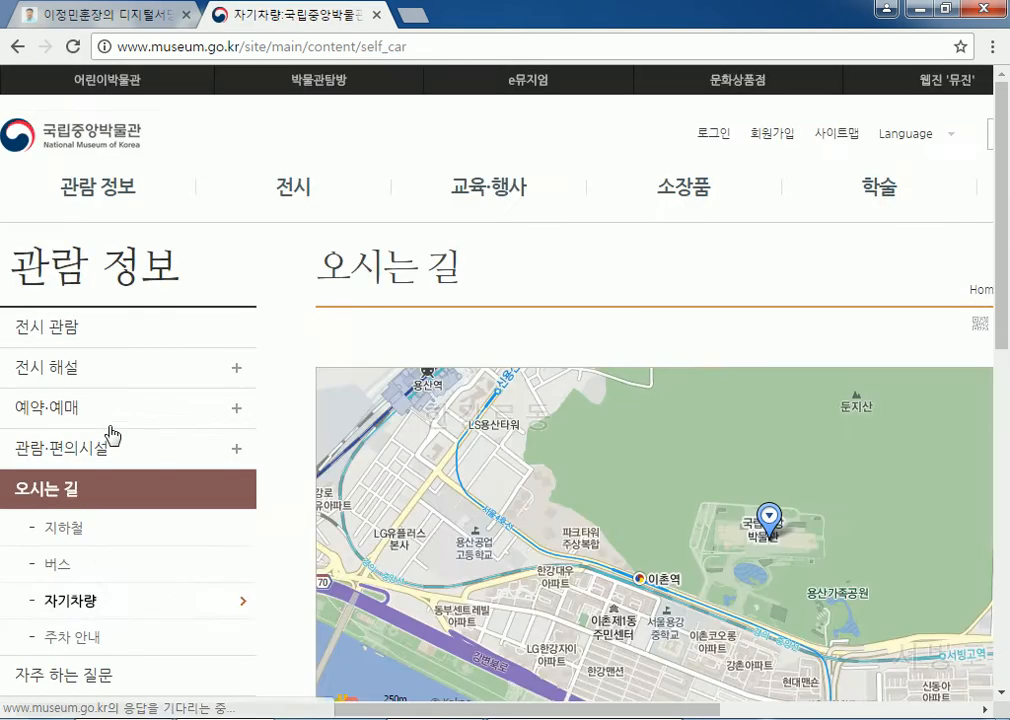
{"action": "left_click", "coordinate": [64, 526]}
{"action": "scroll", "coordinate": [80, 540], "scroll_direction": "down", "scroll_amount": 2}
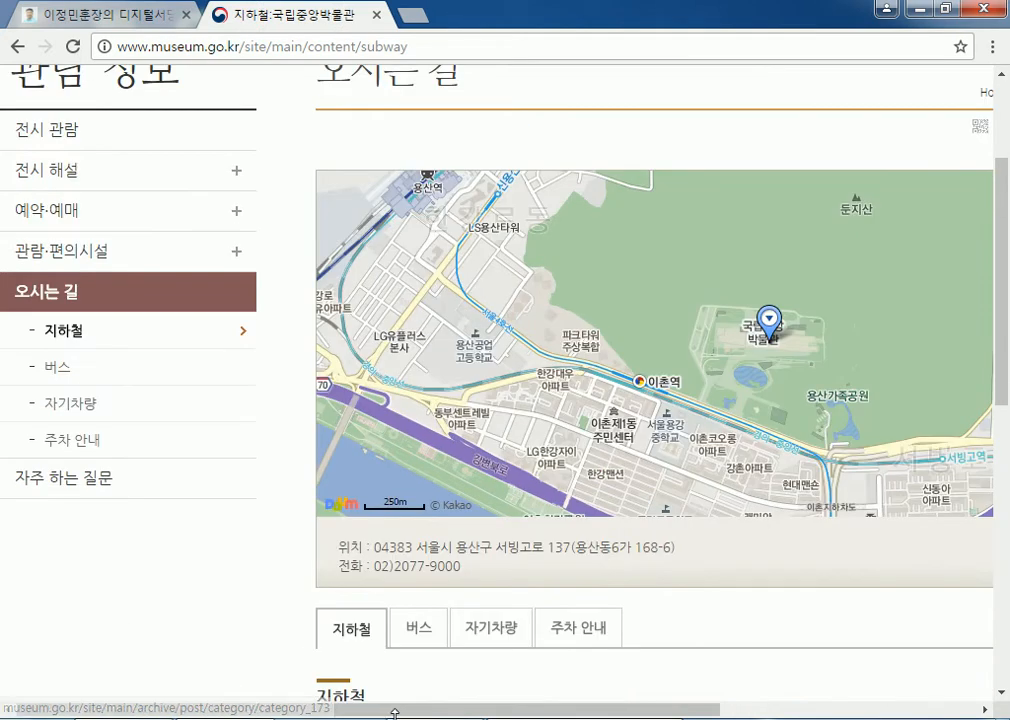
Bring the whole 지하철 map into view and zoom in to the 50 m scale around the museum building
{"action": "left_click_drag", "start_coordinate": [412, 712], "coordinate": [613, 712]}
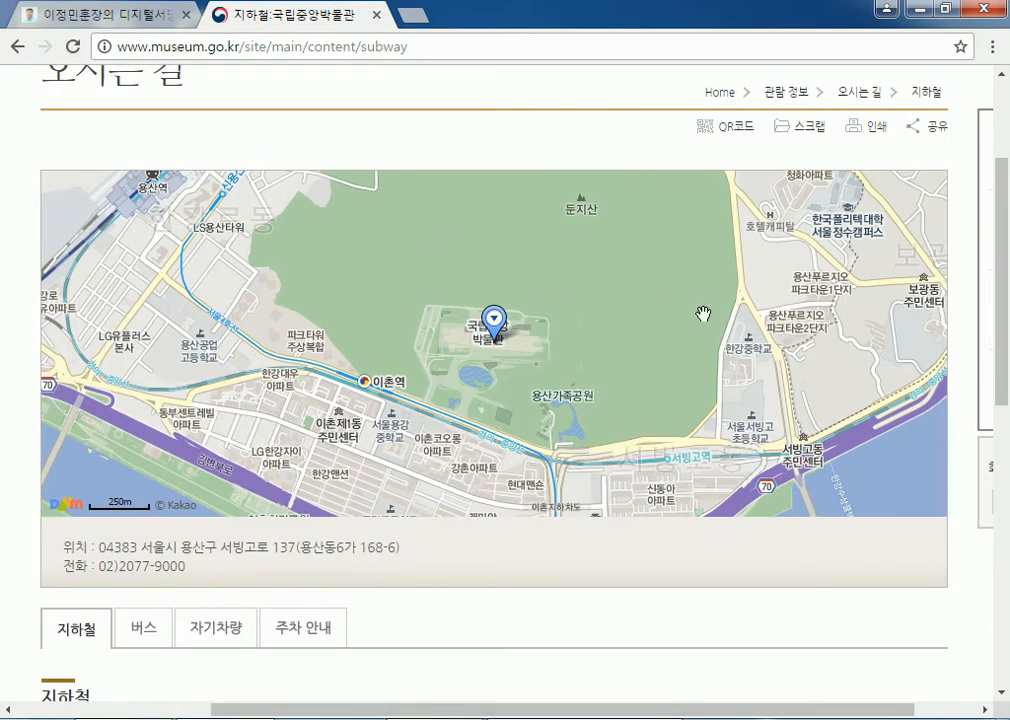
{"action": "mouse_move", "coordinate": [508, 334]}
{"action": "left_mouse_down"}
{"action": "mouse_move", "coordinate": [582, 262]}
{"action": "mouse_move", "coordinate": [579, 282]}
{"action": "left_mouse_up"}
{"action": "scroll", "coordinate": [540, 299], "scroll_direction": "up", "scroll_amount": 3}
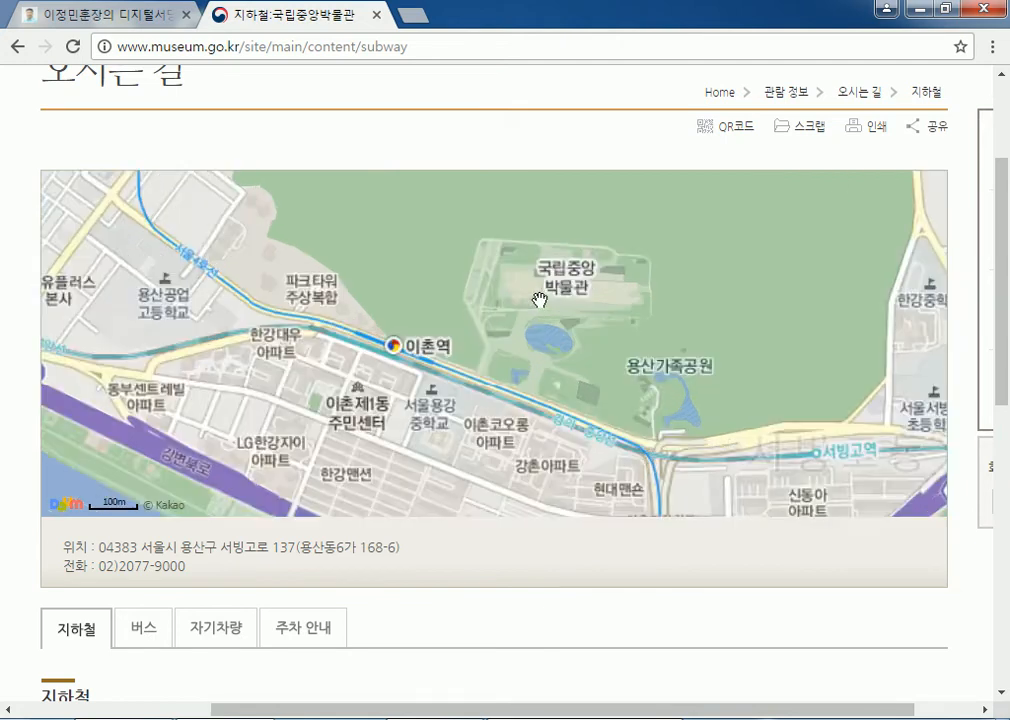
{"action": "left_click_drag", "start_coordinate": [508, 373], "coordinate": [565, 372]}
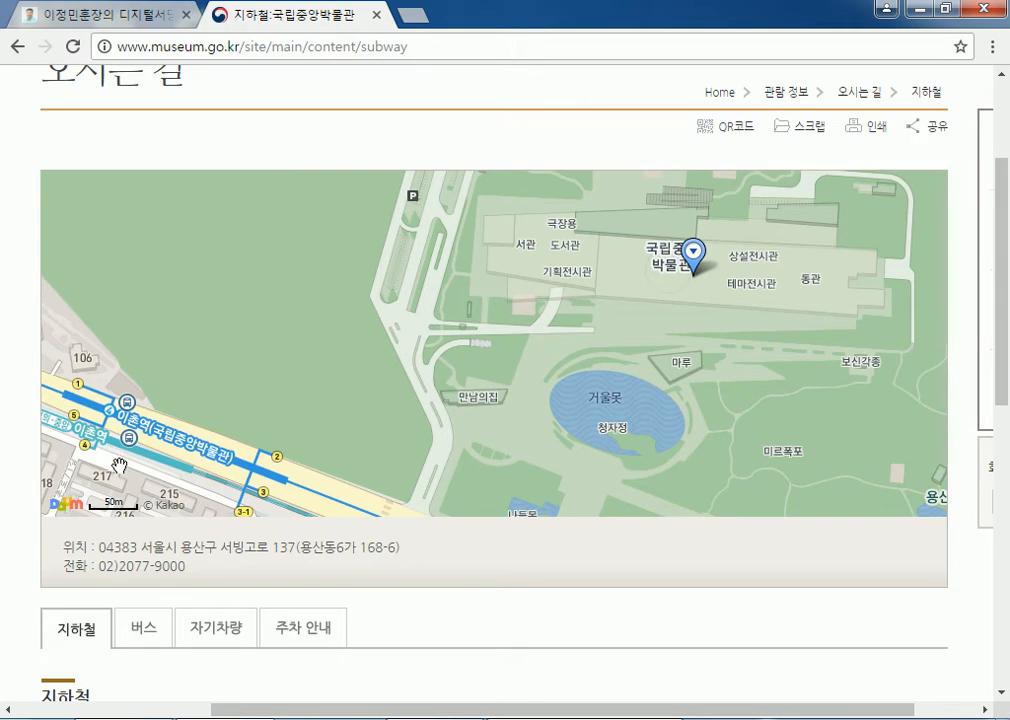
{"action": "left_click_drag", "start_coordinate": [419, 402], "coordinate": [140, 485]}
{"action": "left_click_drag", "start_coordinate": [135, 350], "coordinate": [130, 305]}
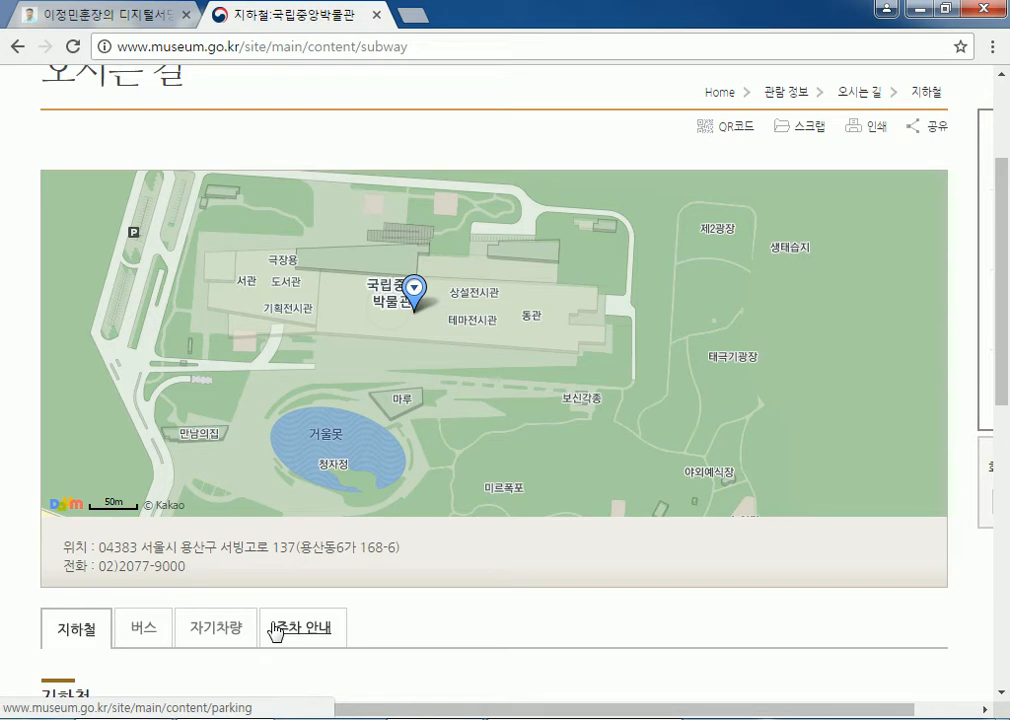
Frame the museum and 이촌역 together on the map at the 100 m scale, then switch back to the Hangul document
{"action": "left_click_drag", "start_coordinate": [239, 388], "coordinate": [451, 318]}
{"action": "scroll", "coordinate": [451, 318], "scroll_direction": "down", "scroll_amount": 1}
{"action": "scroll", "coordinate": [442, 327], "scroll_direction": "up", "scroll_amount": 1}
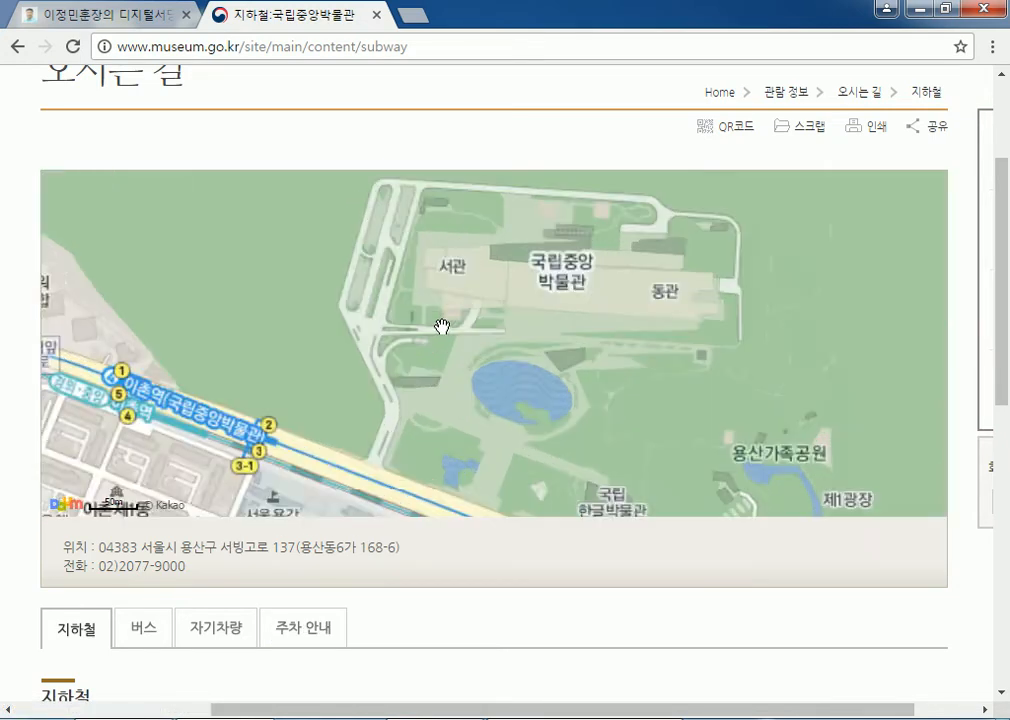
{"action": "mouse_move", "coordinate": [411, 381]}
{"action": "left_mouse_down"}
{"action": "mouse_move", "coordinate": [471, 408]}
{"action": "mouse_move", "coordinate": [530, 370]}
{"action": "left_mouse_up"}
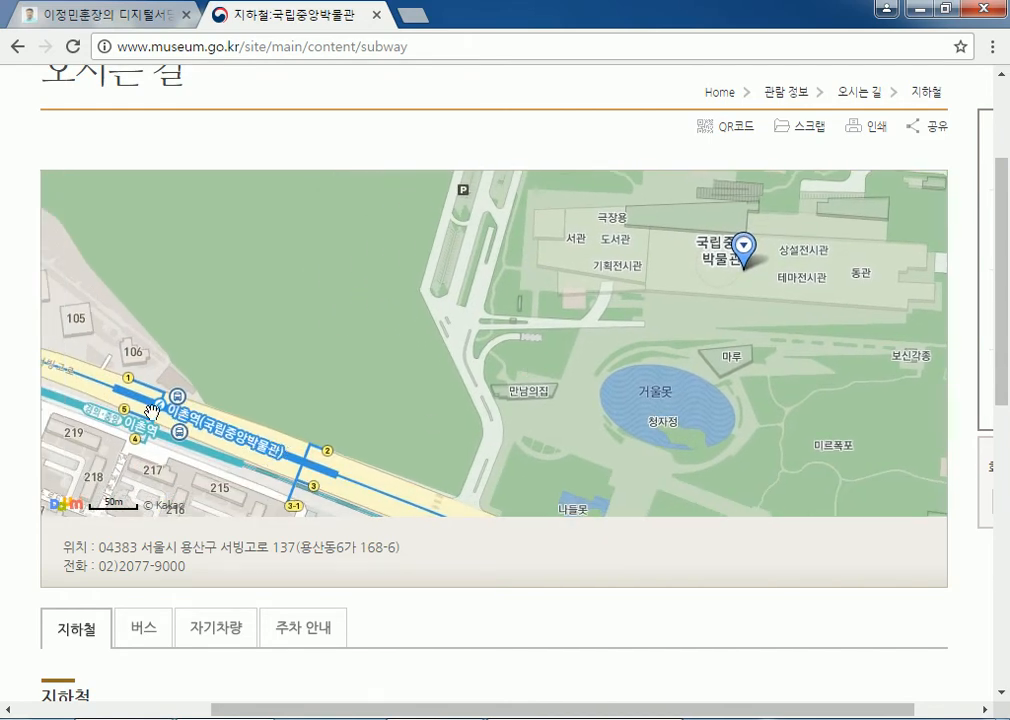
{"action": "mouse_move", "coordinate": [264, 365]}
{"action": "left_mouse_down"}
{"action": "mouse_move", "coordinate": [241, 374]}
{"action": "mouse_move", "coordinate": [260, 368]}
{"action": "left_mouse_up"}
{"action": "scroll", "coordinate": [316, 352], "scroll_direction": "down", "scroll_amount": 1}
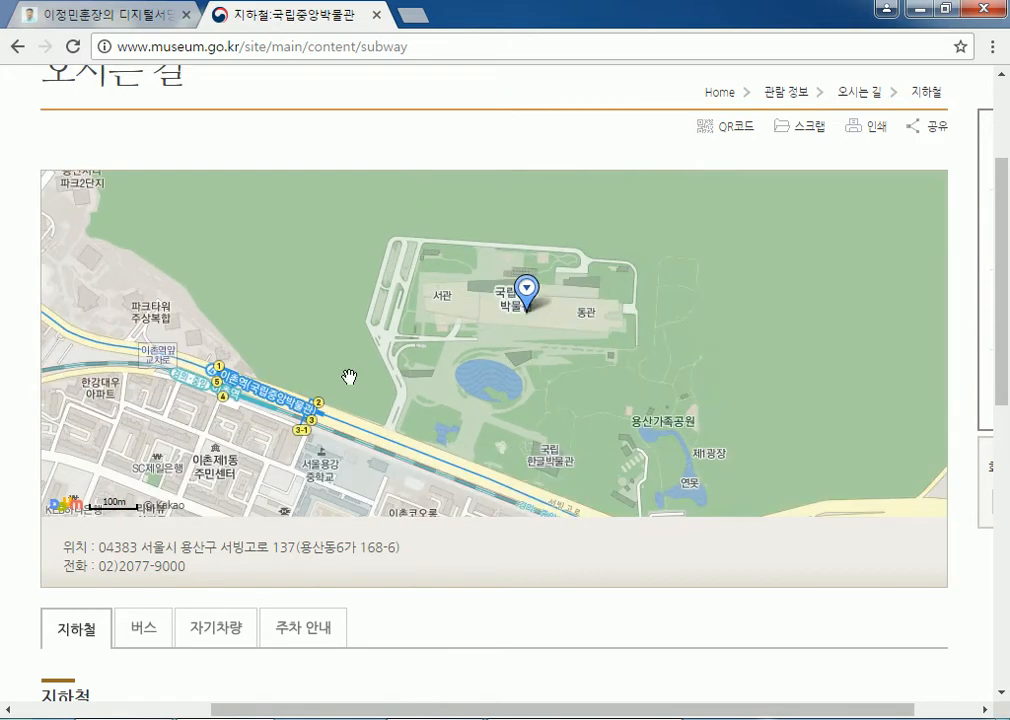
{"action": "left_click_drag", "start_coordinate": [449, 371], "coordinate": [494, 360]}
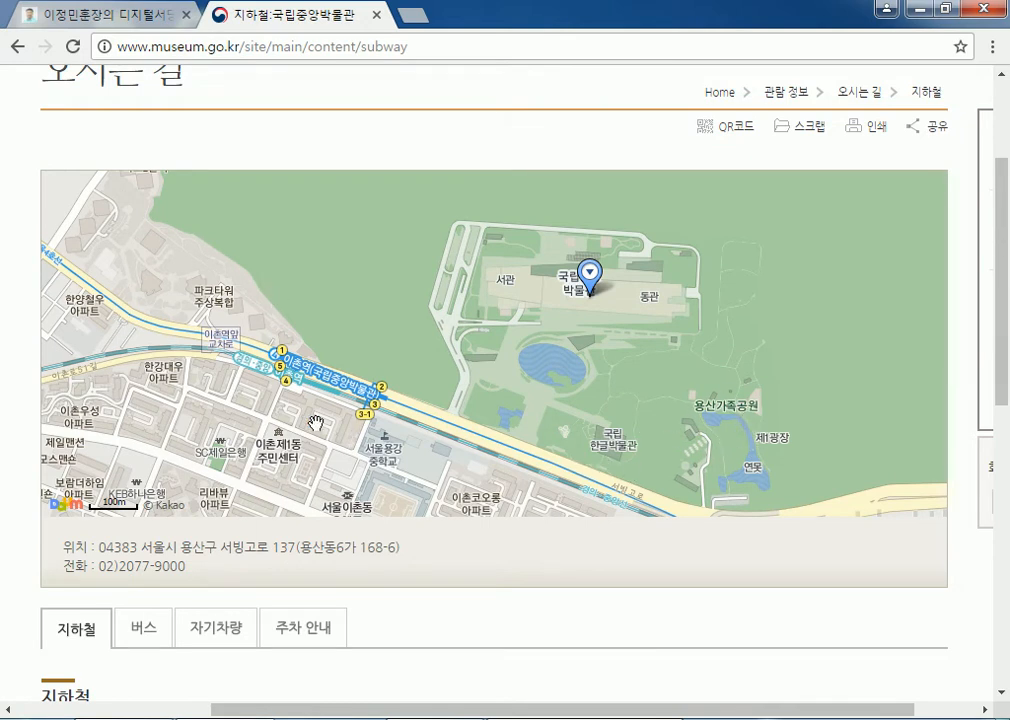
{"action": "left_click_drag", "start_coordinate": [414, 433], "coordinate": [375, 441]}
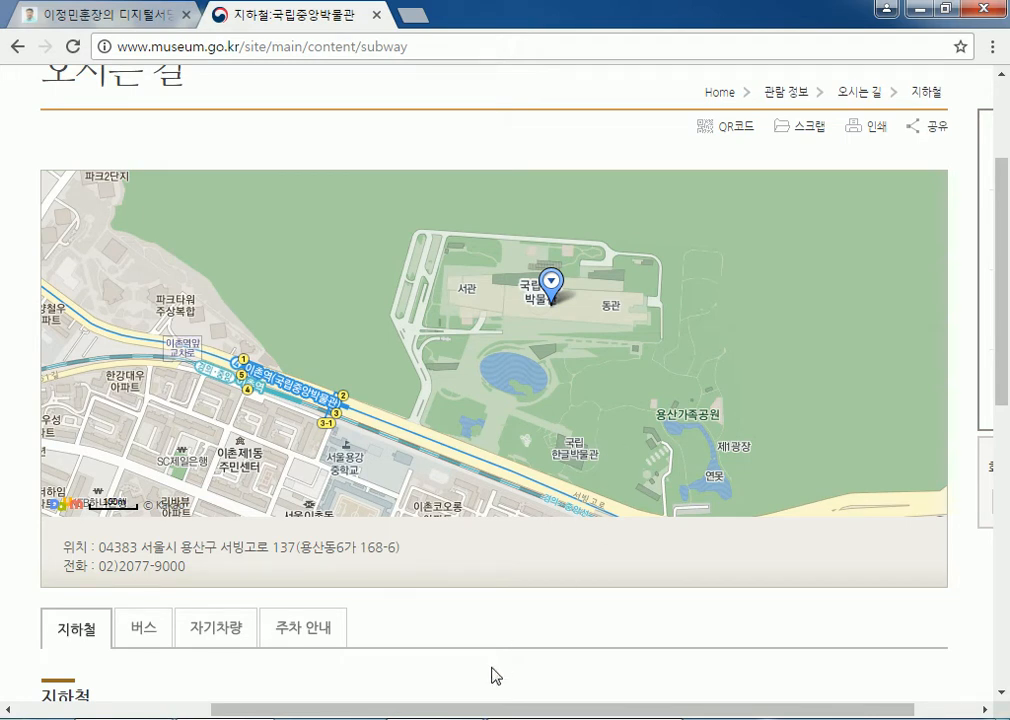
{"action": "key", "text": "alt+Tab"}
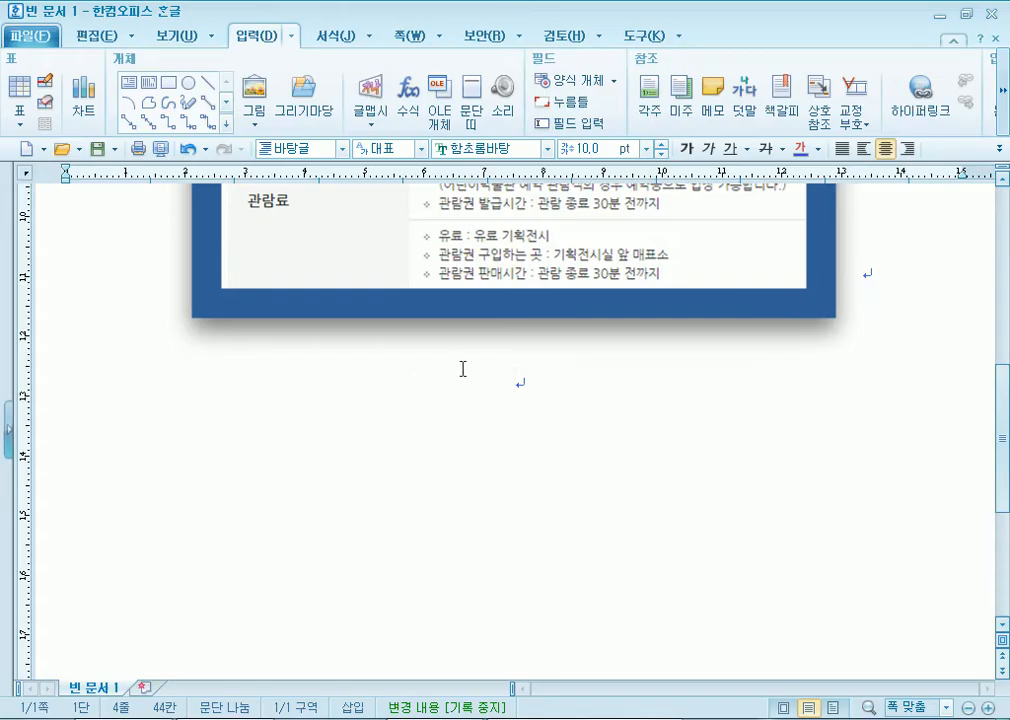
Paste the captured directions map page into the empty line below the blue-framed visiting hours picture
{"action": "right_click", "coordinate": [518, 383]}
{"action": "left_click", "coordinate": [550, 397]}
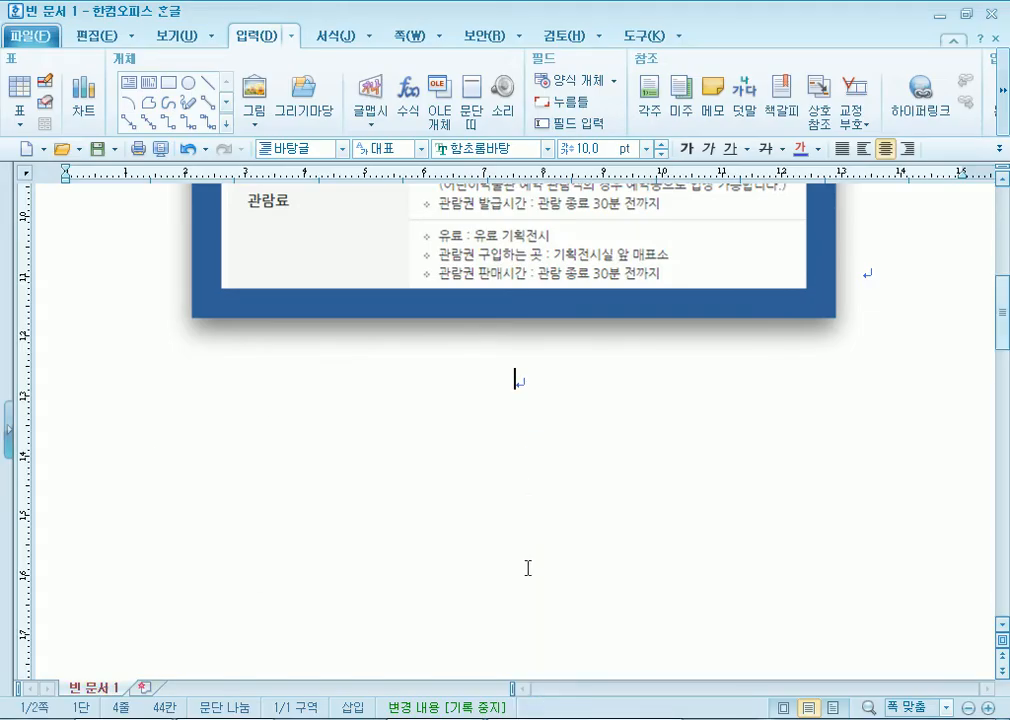
{"action": "scroll", "coordinate": [557, 462], "scroll_direction": "down", "scroll_amount": 15}
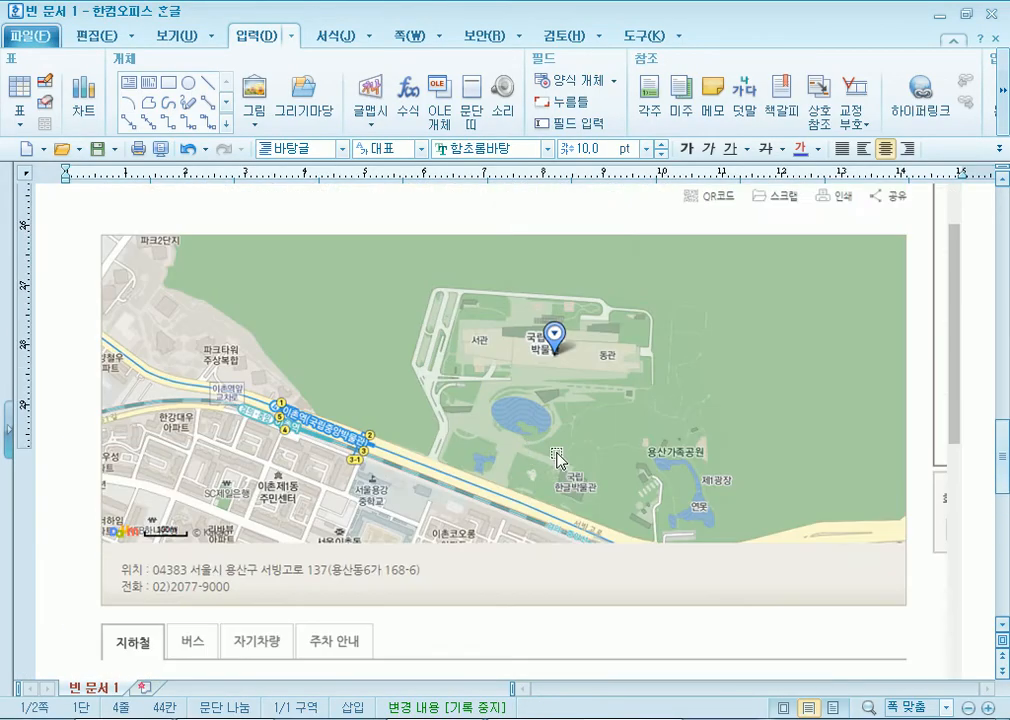
Crop the pasted capture to the map area showing the museum and 이촌역, about 99 × 41 mm
{"action": "left_click", "coordinate": [590, 393]}
{"action": "left_click", "coordinate": [870, 100]}
{"action": "scroll", "coordinate": [570, 309], "scroll_direction": "up", "scroll_amount": 3}
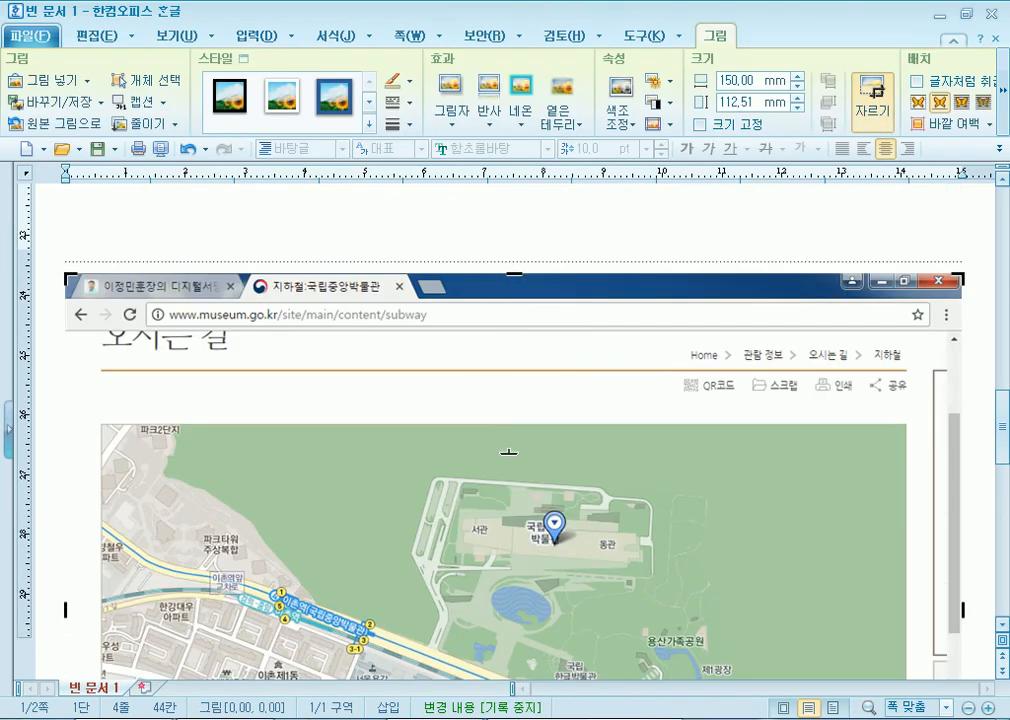
{"action": "left_click_drag", "start_coordinate": [513, 273], "coordinate": [509, 459]}
{"action": "left_click_drag", "start_coordinate": [967, 426], "coordinate": [757, 412]}
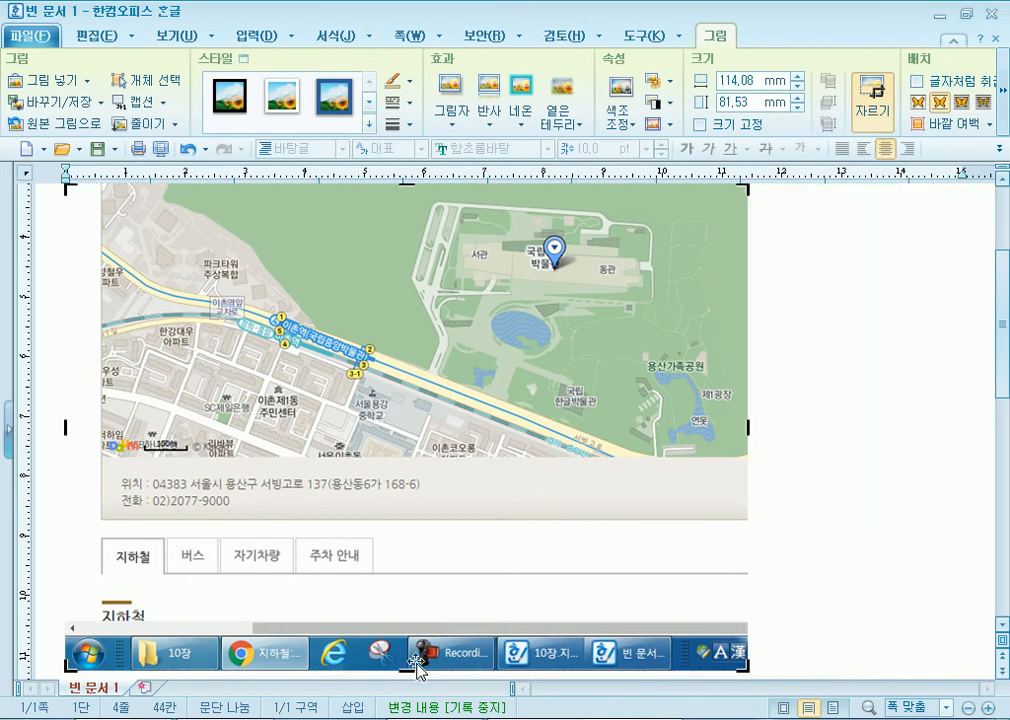
{"action": "left_click_drag", "start_coordinate": [428, 496], "coordinate": [436, 431]}
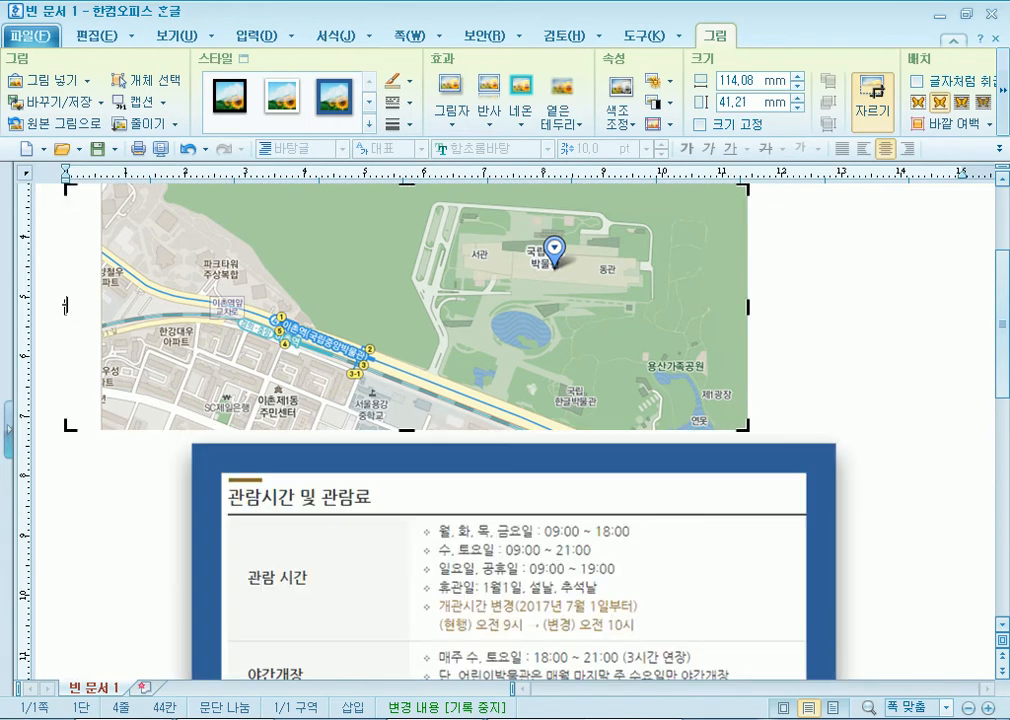
{"action": "left_click_drag", "start_coordinate": [143, 298], "coordinate": [154, 298]}
Set the cropped map picture to be treated as a character (글자처럼 취급)
{"action": "double_click", "coordinate": [477, 318]}
{"action": "left_click", "coordinate": [237, 160]}
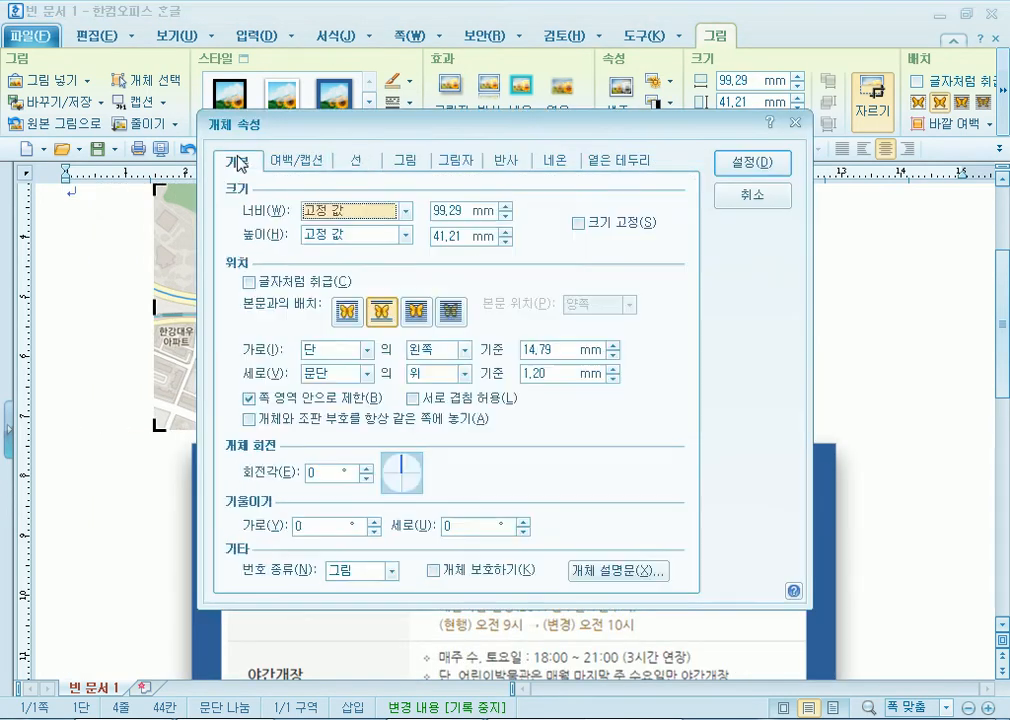
{"action": "left_click", "coordinate": [220, 280]}
{"action": "left_click", "coordinate": [751, 162]}
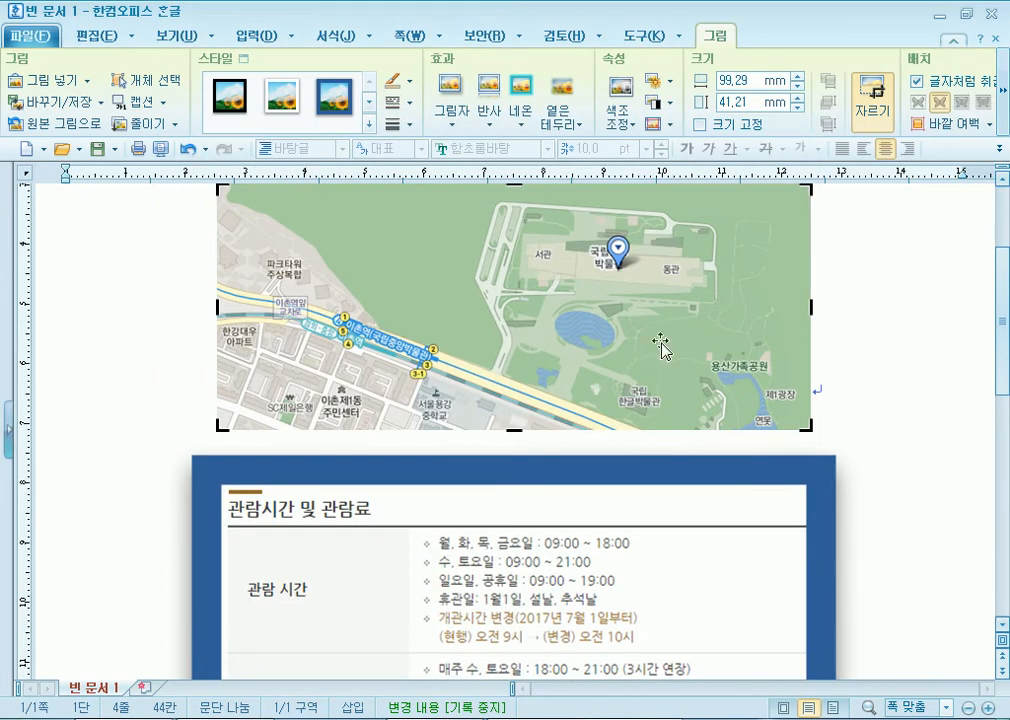
Move the map picture down to the line below the blue-framed 관람시간 및 관람료 capture
{"action": "scroll", "coordinate": [585, 320], "scroll_direction": "down", "scroll_amount": 2}
{"action": "scroll", "coordinate": [567, 268], "scroll_direction": "up", "scroll_amount": 1}
{"action": "left_click_drag", "start_coordinate": [567, 268], "coordinate": [577, 568]}
{"action": "scroll", "coordinate": [576, 562], "scroll_direction": "down", "scroll_amount": 2}
{"action": "scroll", "coordinate": [574, 560], "scroll_direction": "up", "scroll_amount": 1}
{"action": "scroll", "coordinate": [573, 560], "scroll_direction": "up", "scroll_amount": 5}
{"action": "scroll", "coordinate": [570, 605], "scroll_direction": "down", "scroll_amount": 6}
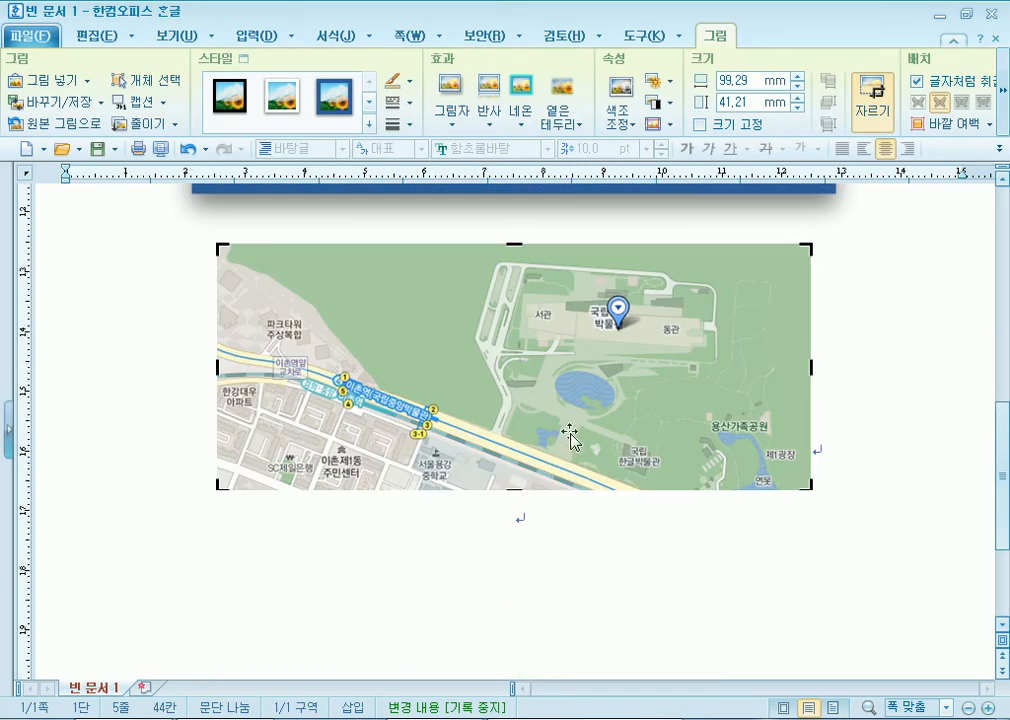
Enlarge the map picture to about 115 × 48 mm and apply the white-framed shadow picture style
{"action": "left_click", "coordinate": [852, 491]}
{"action": "left_click", "coordinate": [649, 424]}
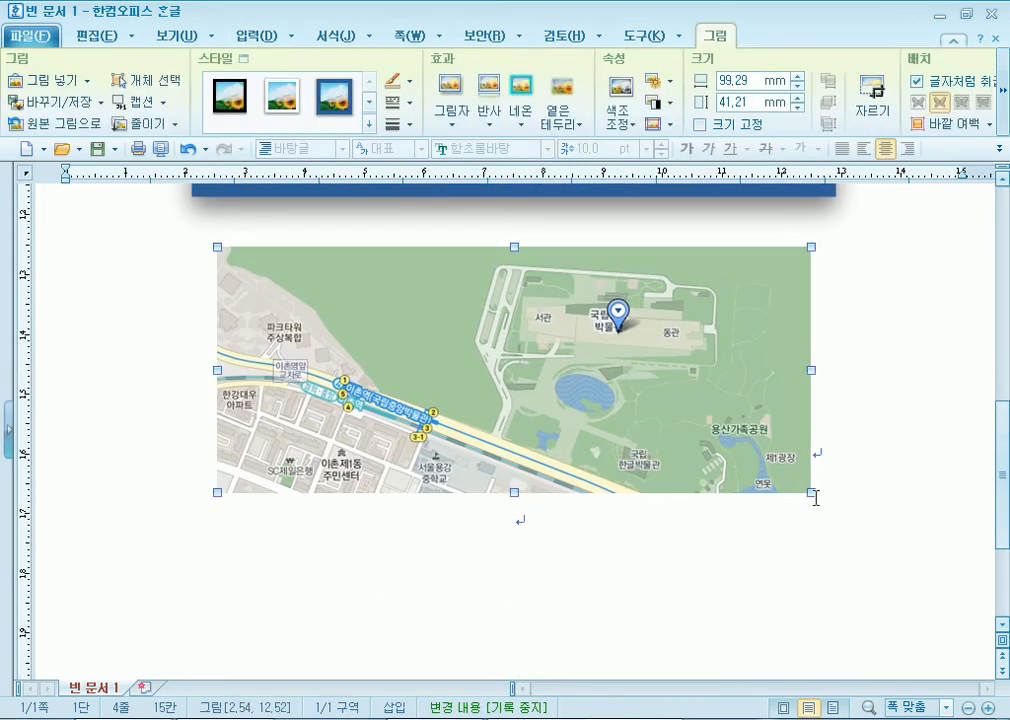
{"action": "left_click_drag", "start_coordinate": [850, 518], "coordinate": [862, 533]}
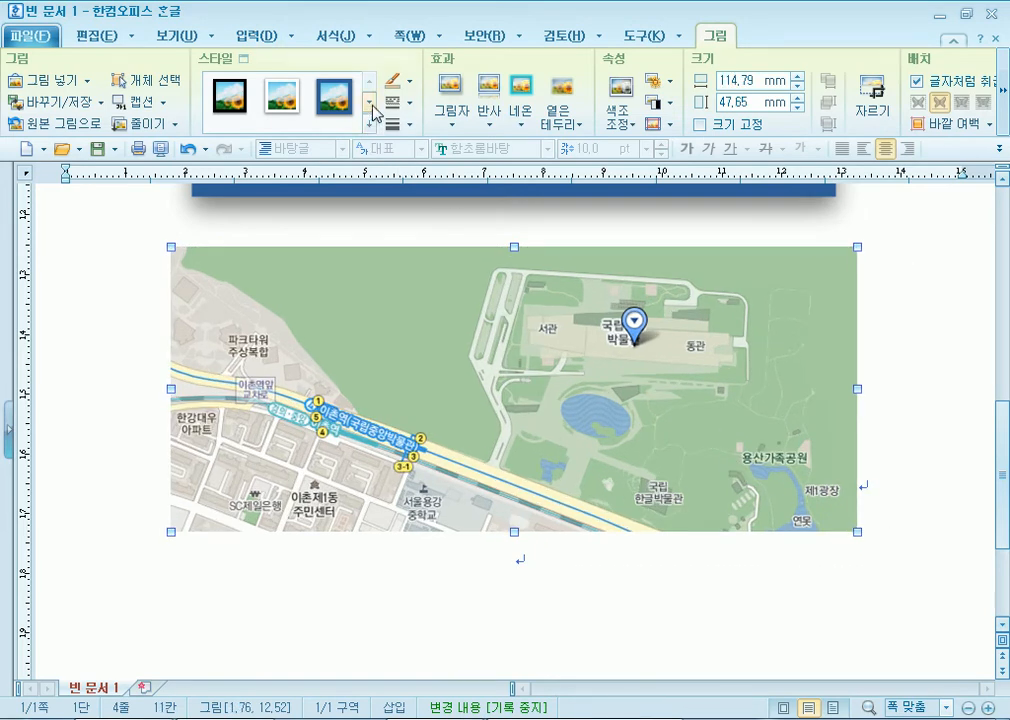
{"action": "left_click", "coordinate": [284, 96]}
{"action": "left_click", "coordinate": [297, 98]}
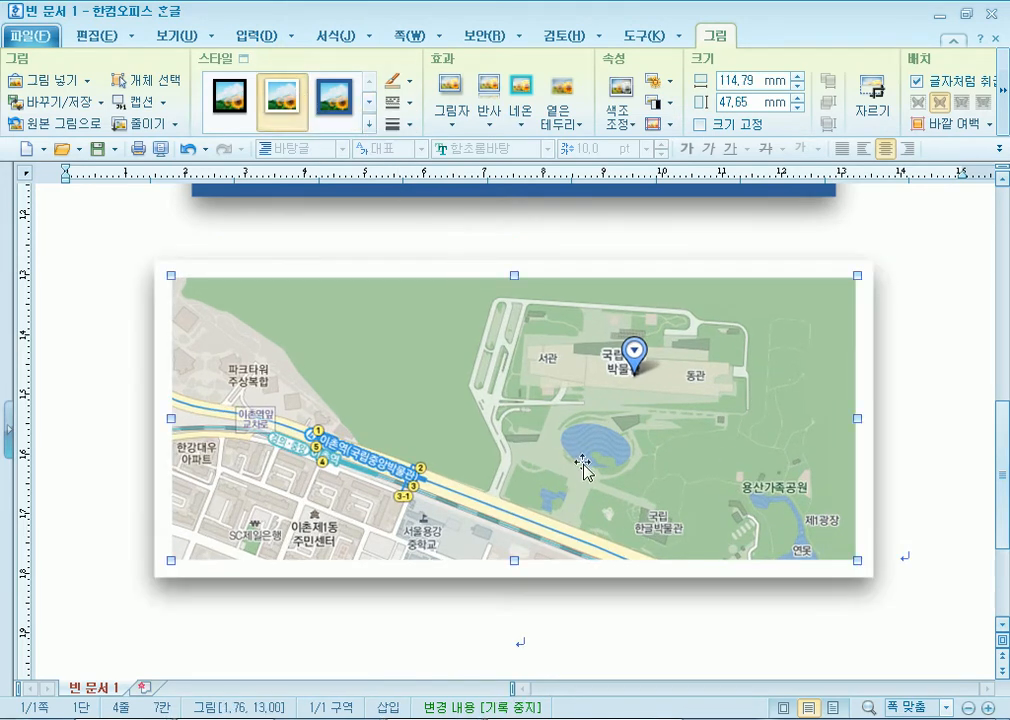
{"action": "scroll", "coordinate": [583, 467], "scroll_direction": "up", "scroll_amount": 3}
{"action": "left_click", "coordinate": [573, 307]}
{"action": "scroll", "coordinate": [568, 330], "scroll_direction": "up", "scroll_amount": 5}
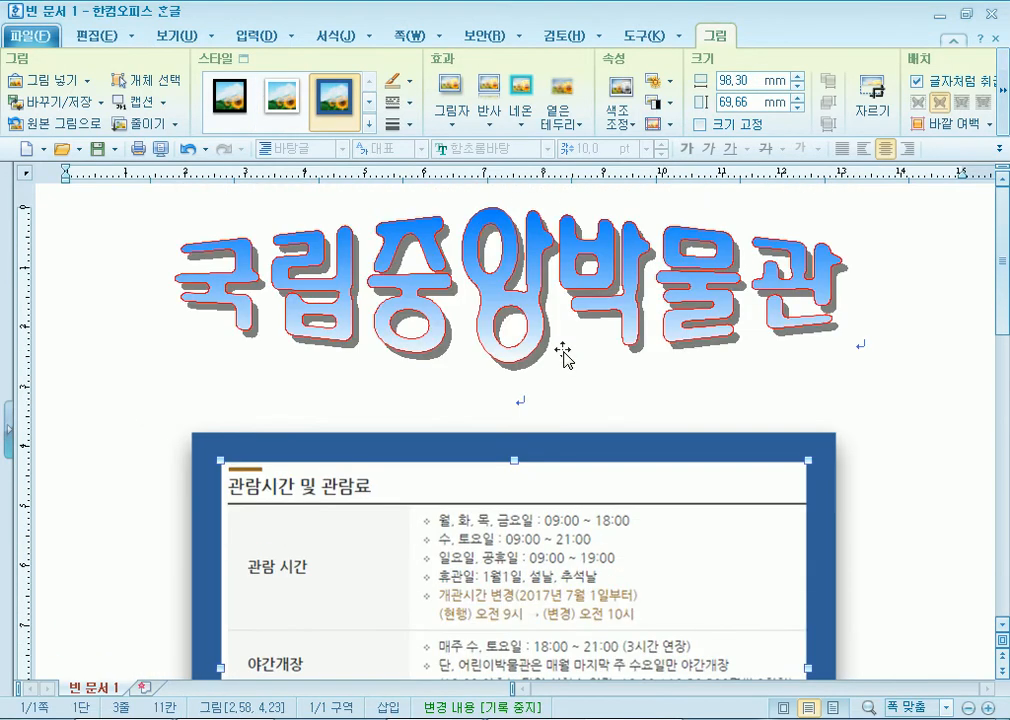
{"action": "scroll", "coordinate": [560, 418], "scroll_direction": "down", "scroll_amount": 8}
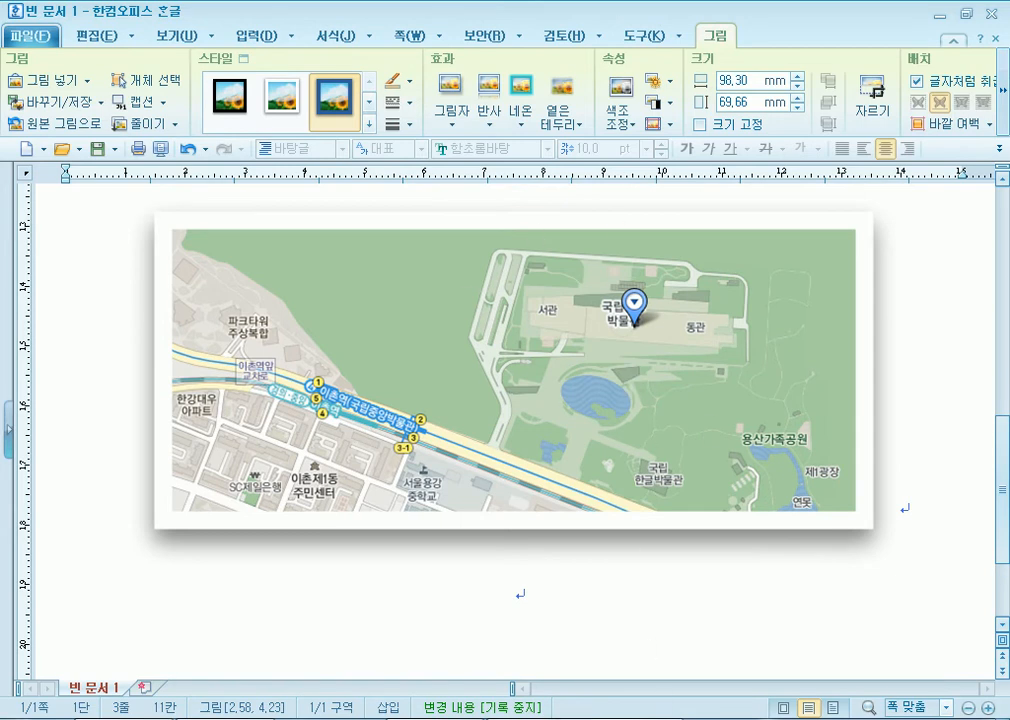
Switch to the museum website, look through the 지하철, 버스 and 자기차량 directions, and return to the 지하철 page
{"action": "key", "text": "alt+Tab"}
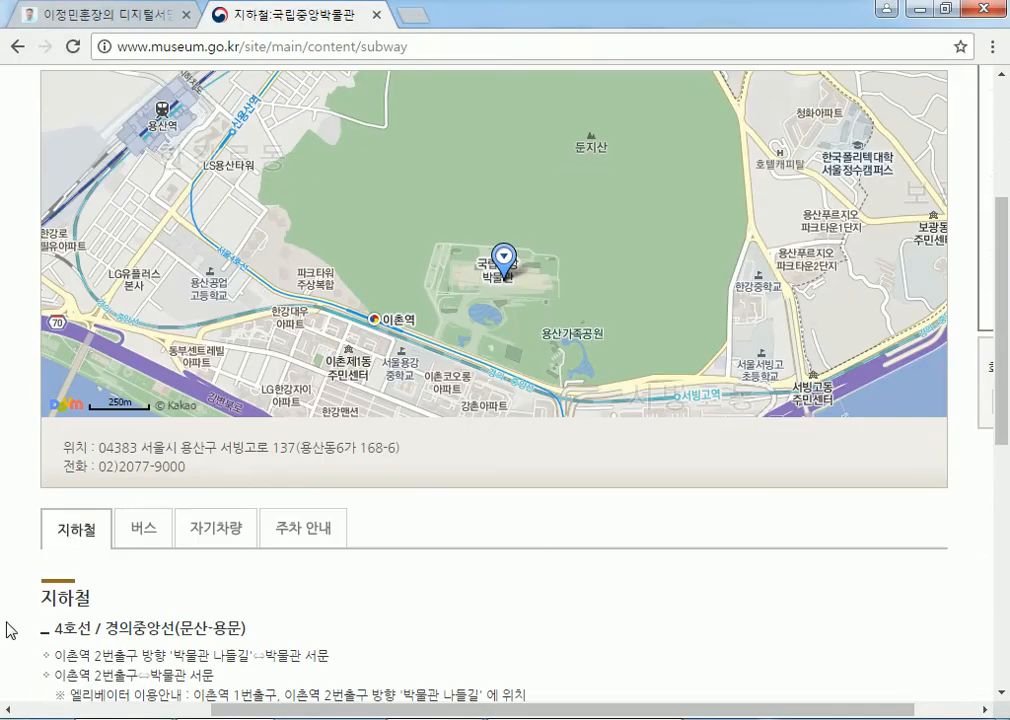
{"action": "scroll", "coordinate": [7, 630], "scroll_direction": "down", "scroll_amount": 5}
{"action": "scroll", "coordinate": [20, 500], "scroll_direction": "up", "scroll_amount": 2}
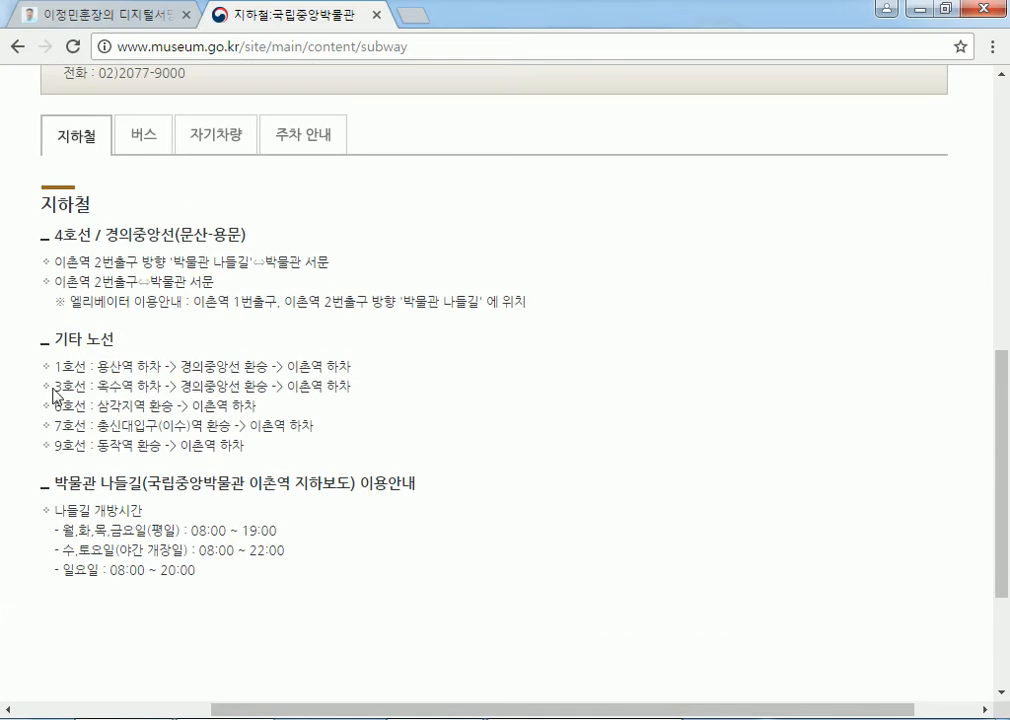
{"action": "left_click", "coordinate": [135, 146]}
{"action": "scroll", "coordinate": [192, 420], "scroll_direction": "down", "scroll_amount": 3}
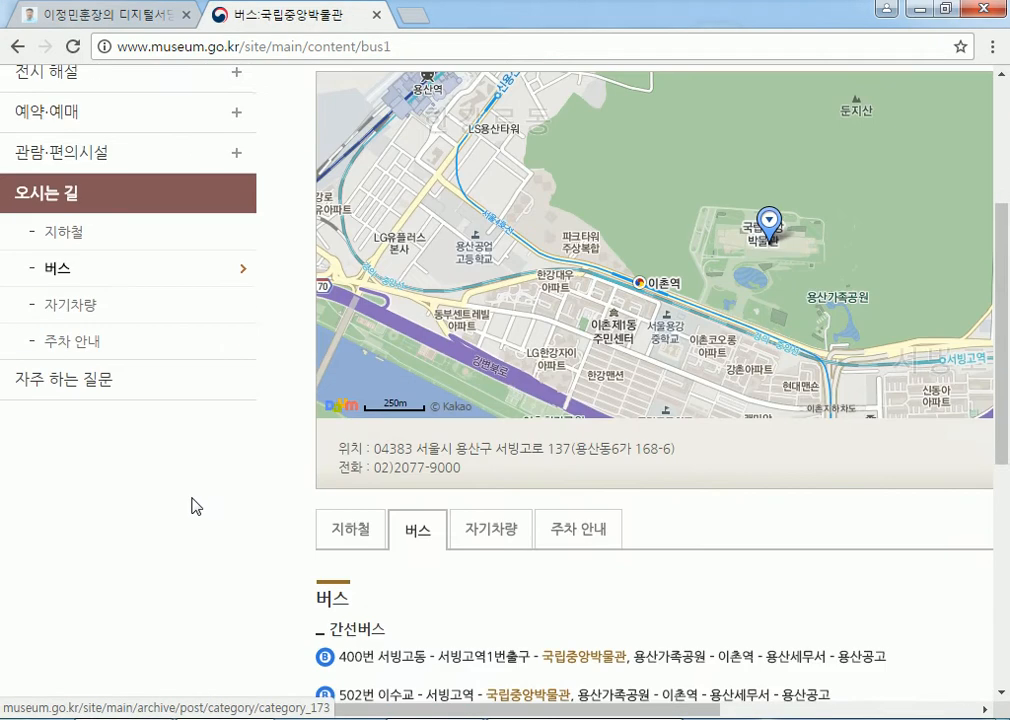
{"action": "scroll", "coordinate": [195, 506], "scroll_direction": "down", "scroll_amount": 4}
{"action": "left_click", "coordinate": [500, 137]}
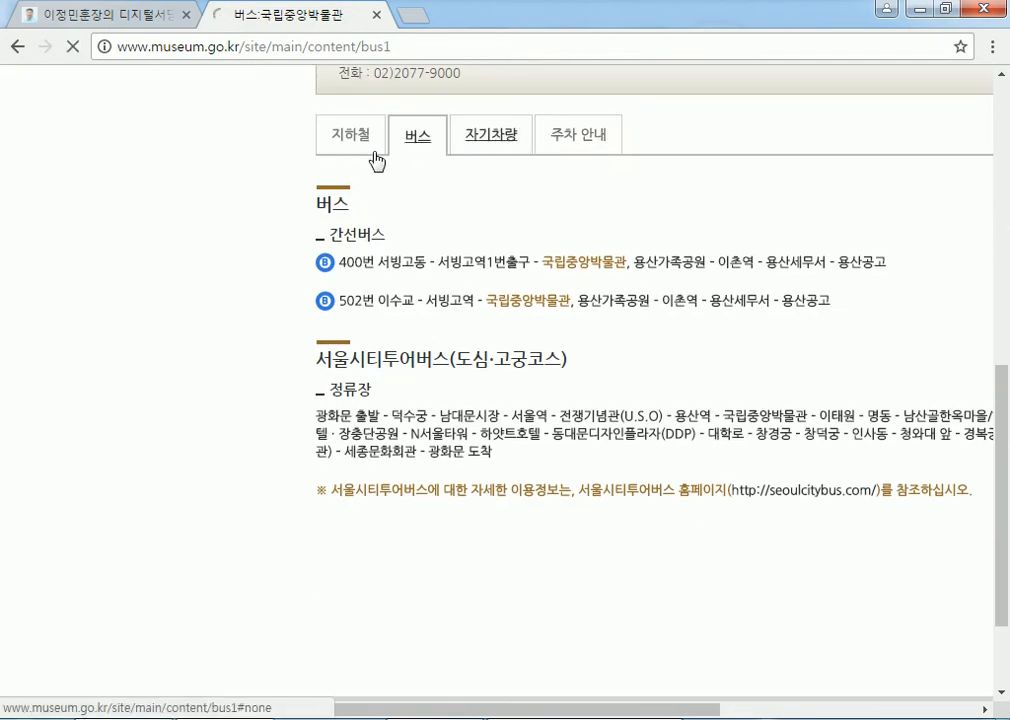
{"action": "scroll", "coordinate": [244, 485], "scroll_direction": "down", "scroll_amount": 5}
{"action": "left_click", "coordinate": [372, 431]}
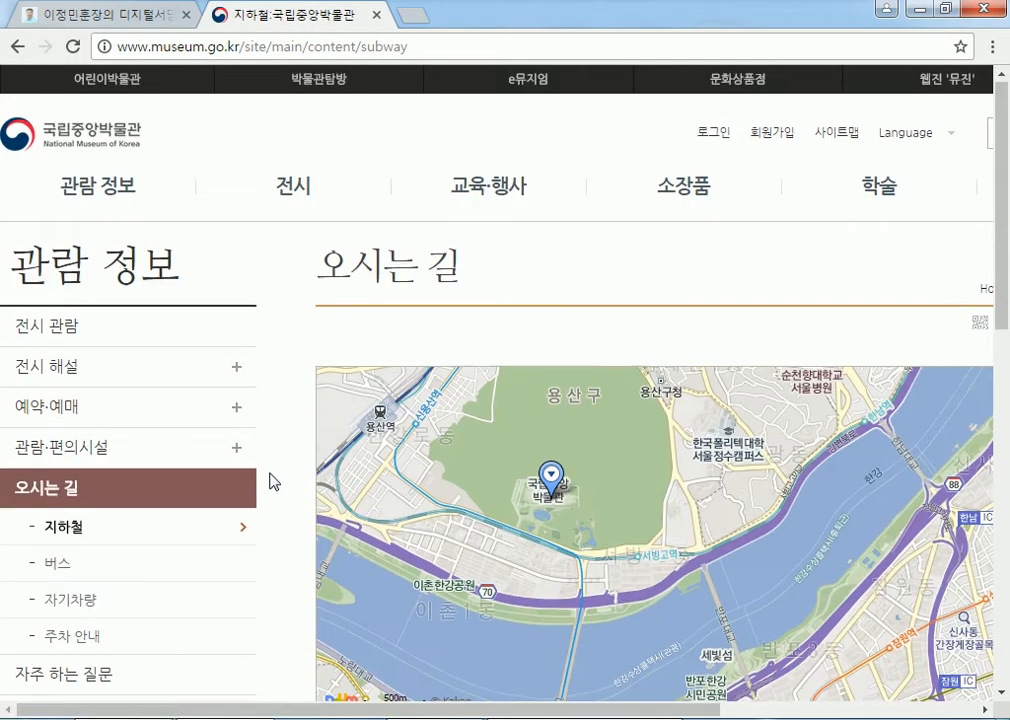
{"action": "scroll", "coordinate": [270, 481], "scroll_direction": "down", "scroll_amount": 4}
{"action": "scroll", "coordinate": [305, 470], "scroll_direction": "up", "scroll_amount": 1}
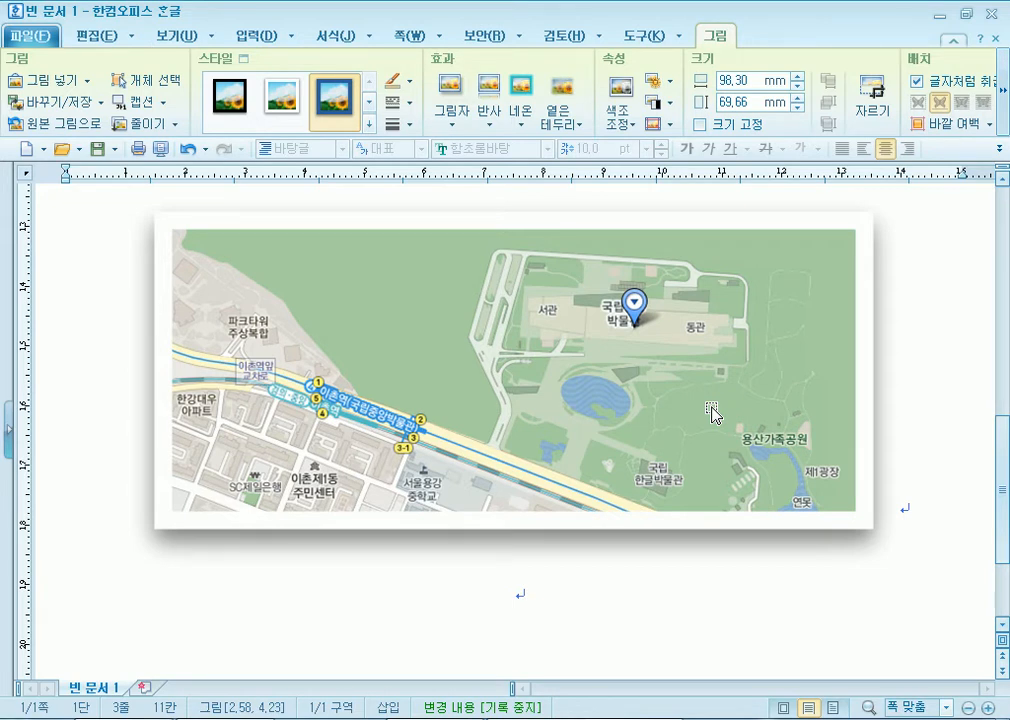
Extend the map picture's crop to include the 위치 and 전화 lines, about 122 × 65 mm overall
{"action": "left_click", "coordinate": [267, 364]}
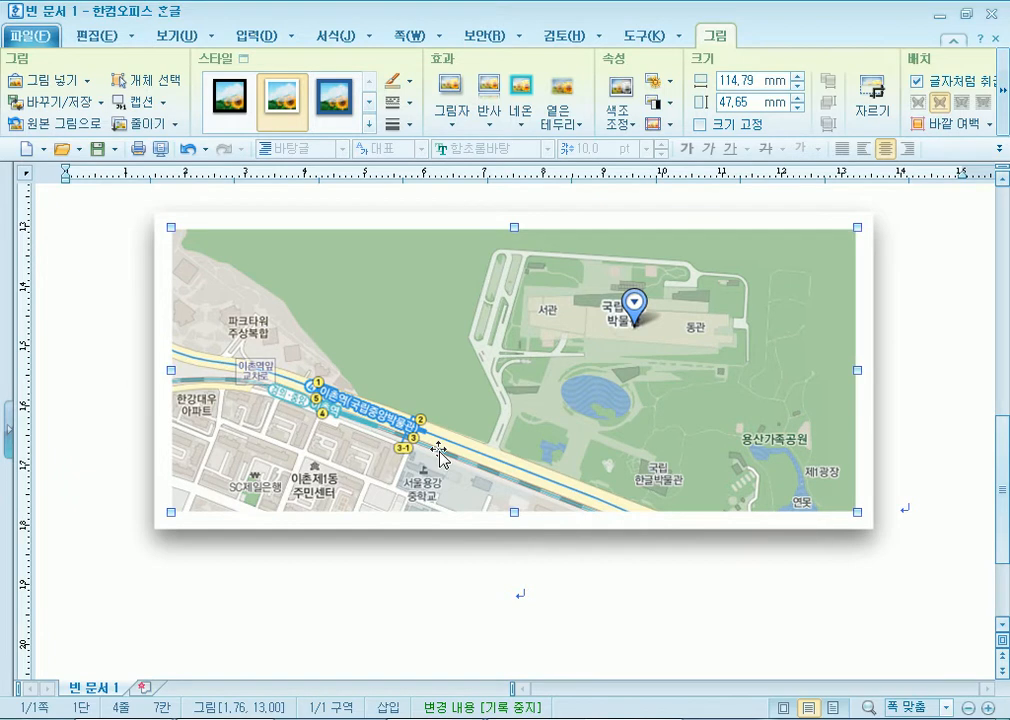
{"action": "left_click", "coordinate": [871, 97]}
{"action": "left_click_drag", "start_coordinate": [516, 529], "coordinate": [516, 635]}
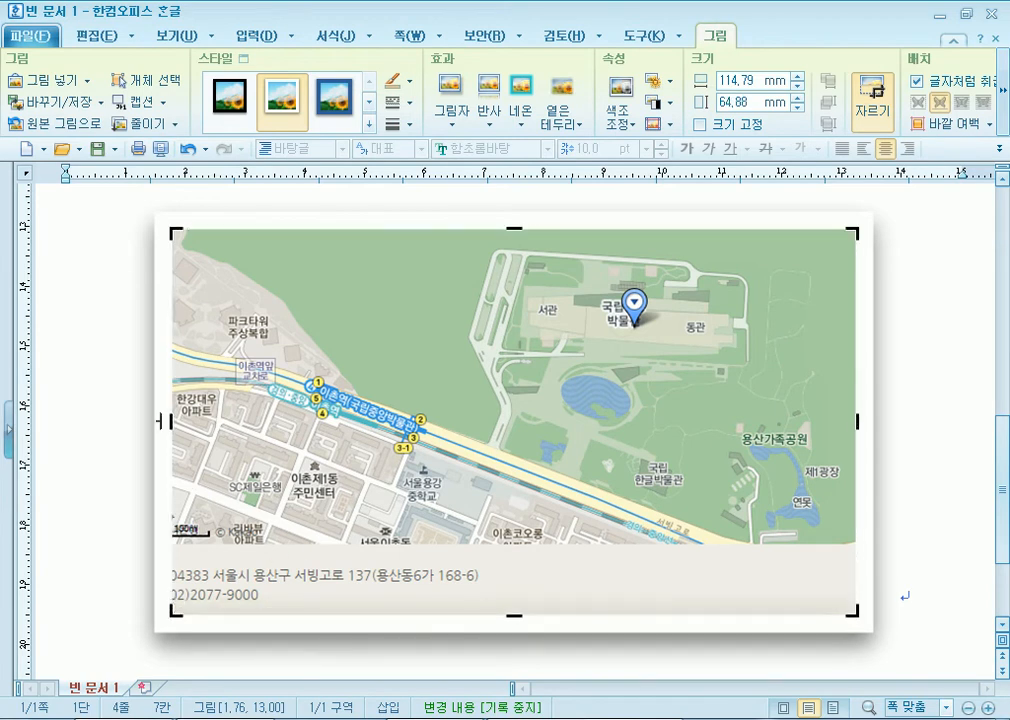
{"action": "left_click_drag", "start_coordinate": [163, 421], "coordinate": [96, 421]}
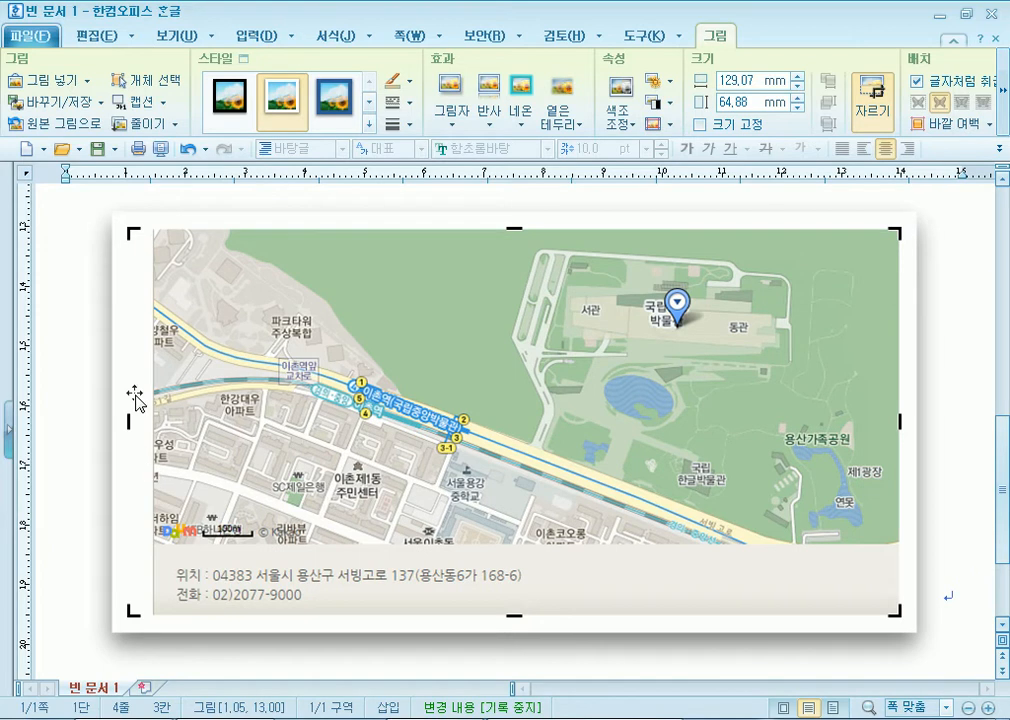
{"action": "left_click_drag", "start_coordinate": [127, 420], "coordinate": [155, 436]}
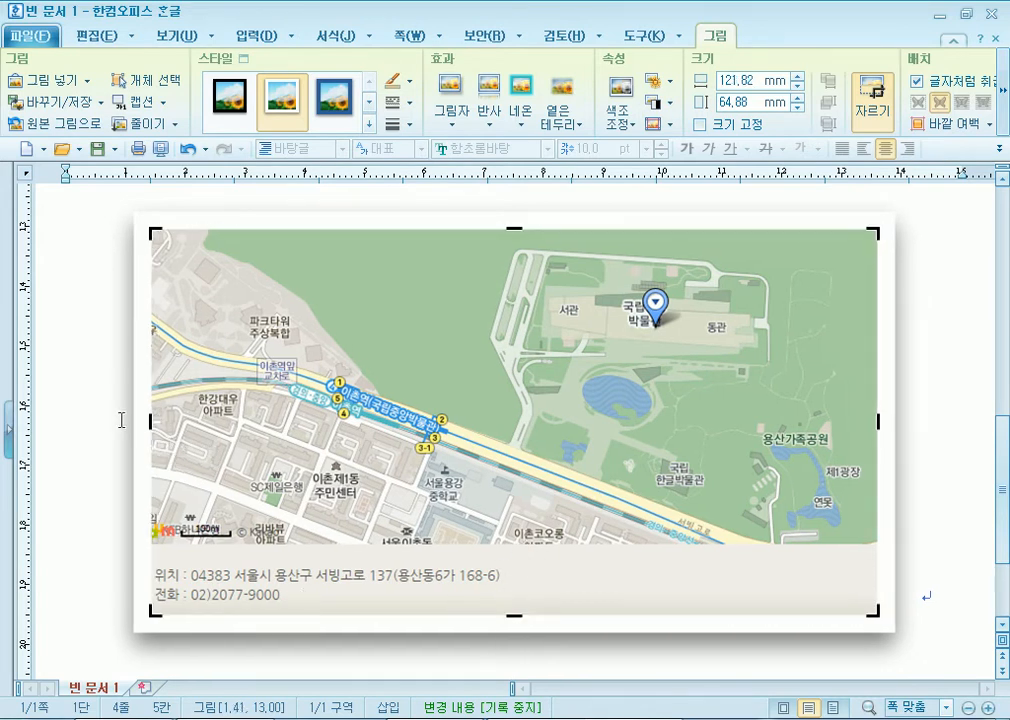
{"action": "left_click", "coordinate": [936, 507]}
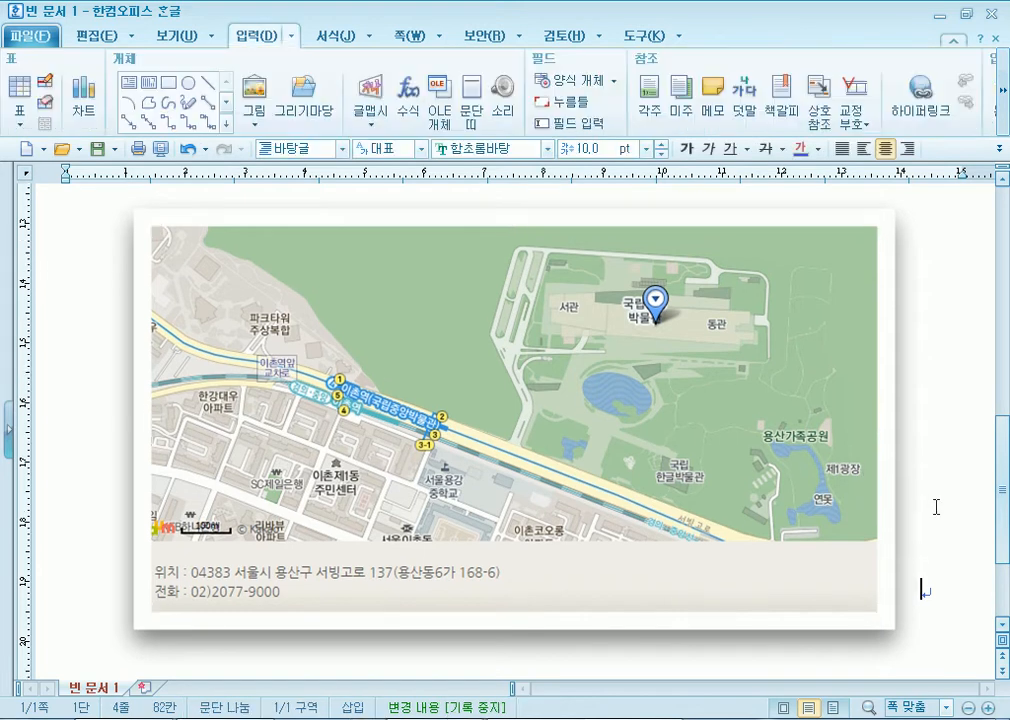
Review the finished guide page in the document and in print preview, then return to editing
{"action": "scroll", "coordinate": [565, 542], "scroll_direction": "down", "scroll_amount": 2}
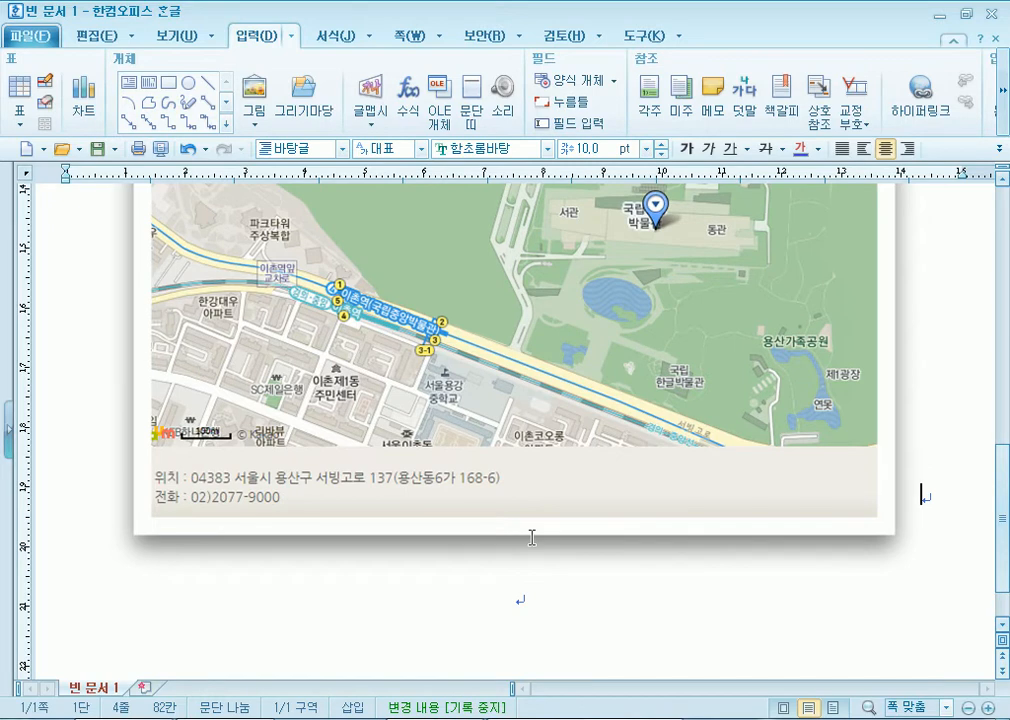
{"action": "scroll", "coordinate": [532, 538], "scroll_direction": "up", "scroll_amount": 2}
{"action": "scroll", "coordinate": [532, 538], "scroll_direction": "up", "scroll_amount": 15}
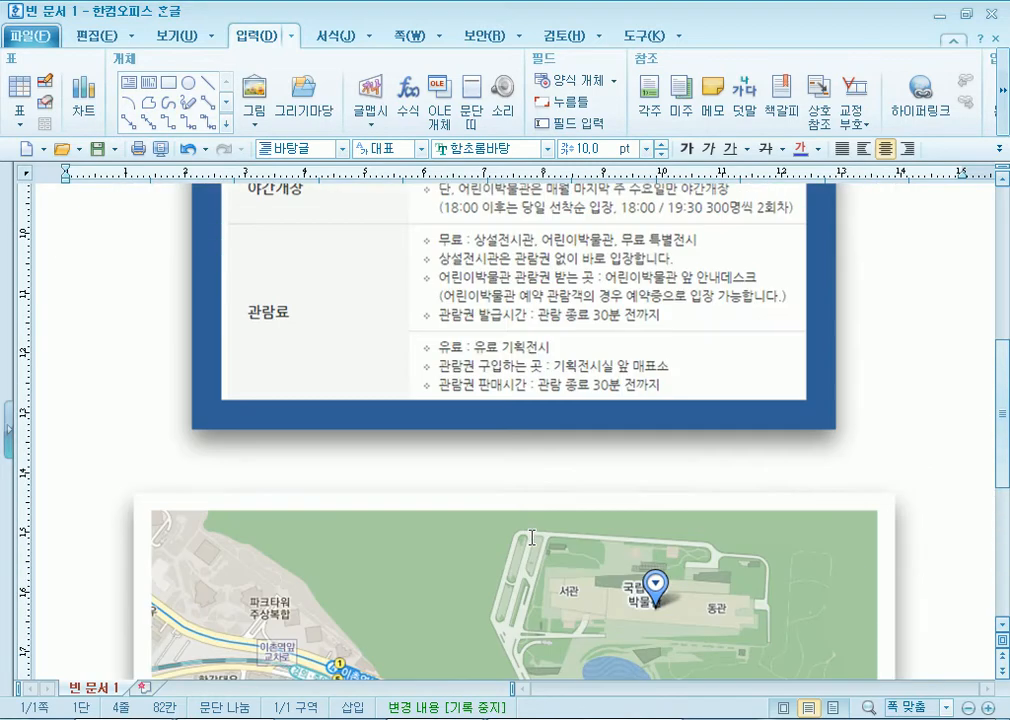
{"action": "left_click", "coordinate": [160, 148]}
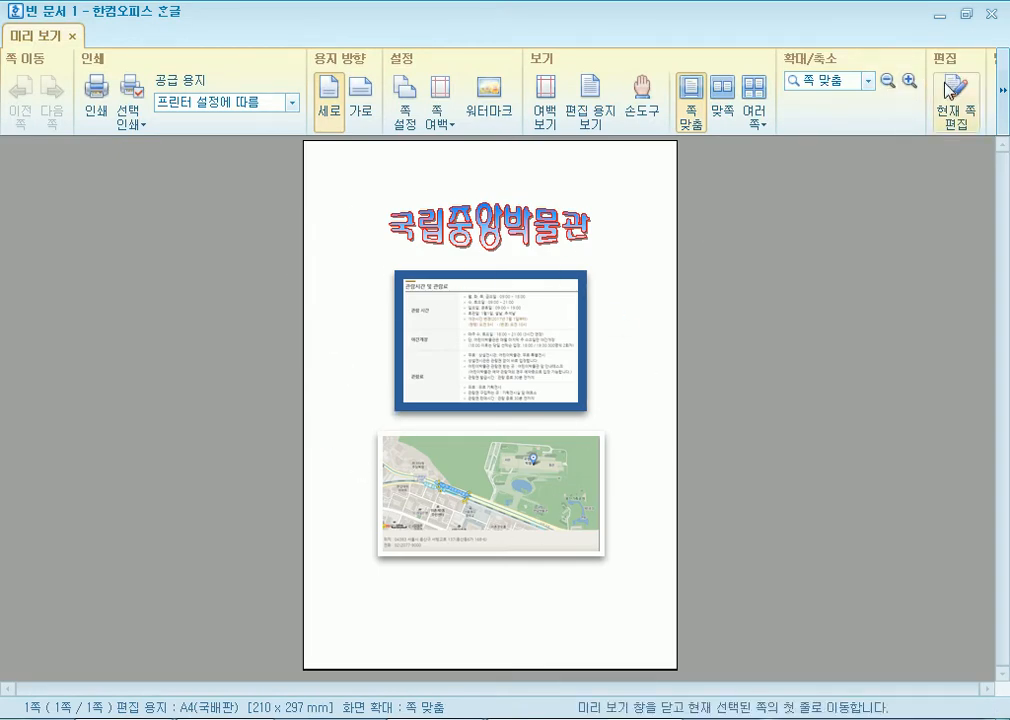
{"action": "left_click", "coordinate": [956, 112]}
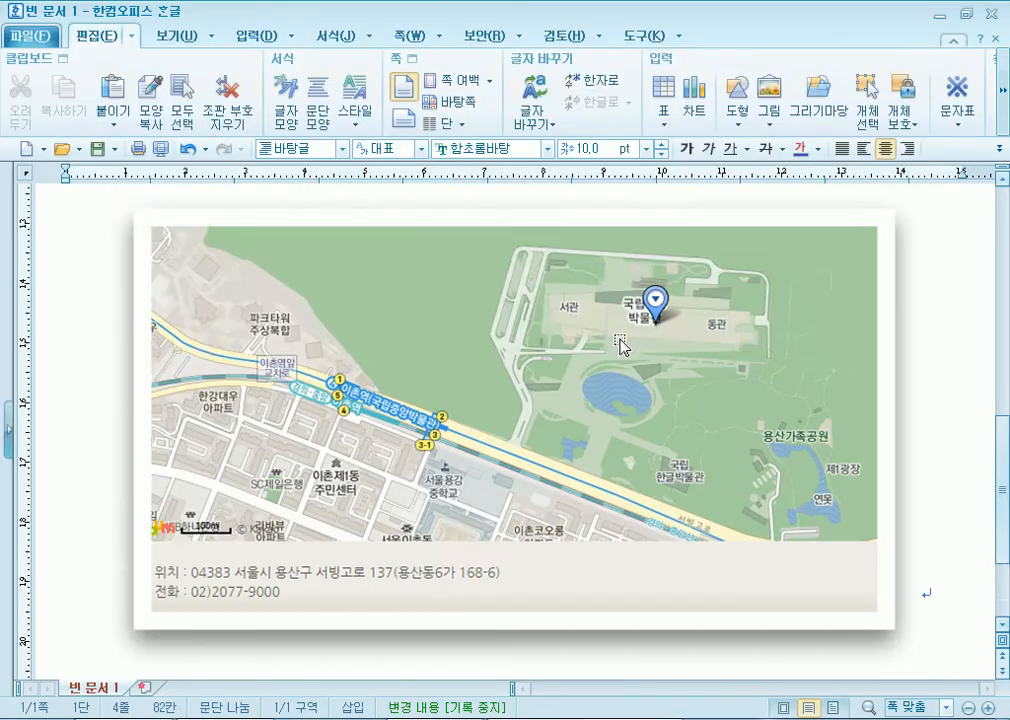
Hide the paragraph marks (문단 부호) in the blank document
{"action": "scroll", "coordinate": [609, 354], "scroll_direction": "down", "scroll_amount": 3}
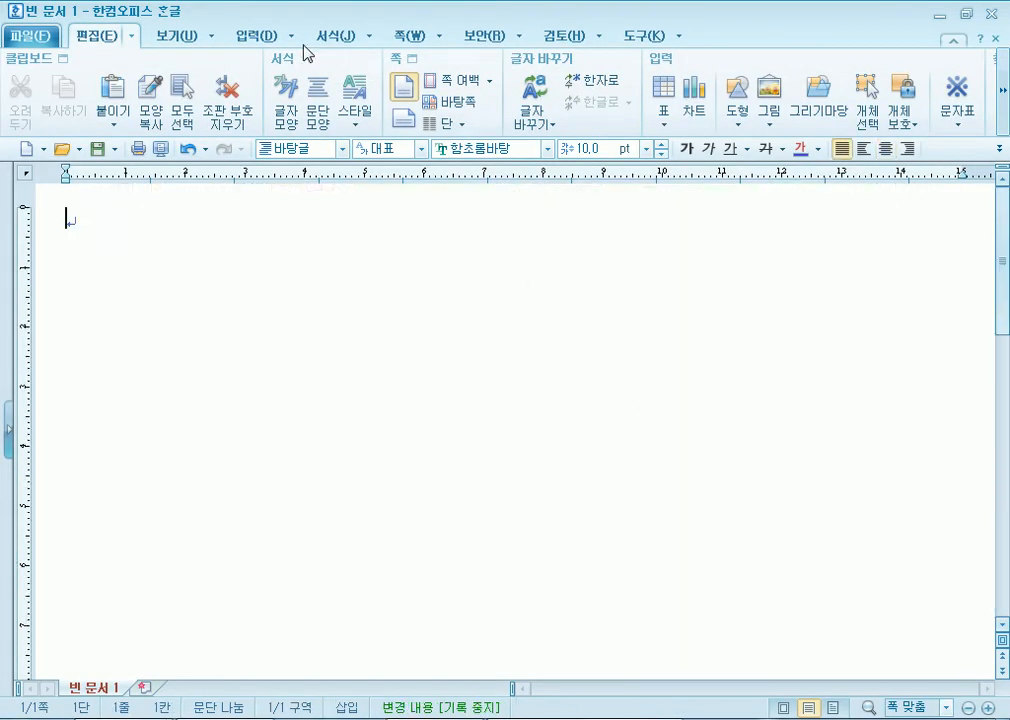
{"action": "left_click", "coordinate": [179, 38]}
{"action": "left_click", "coordinate": [338, 82]}
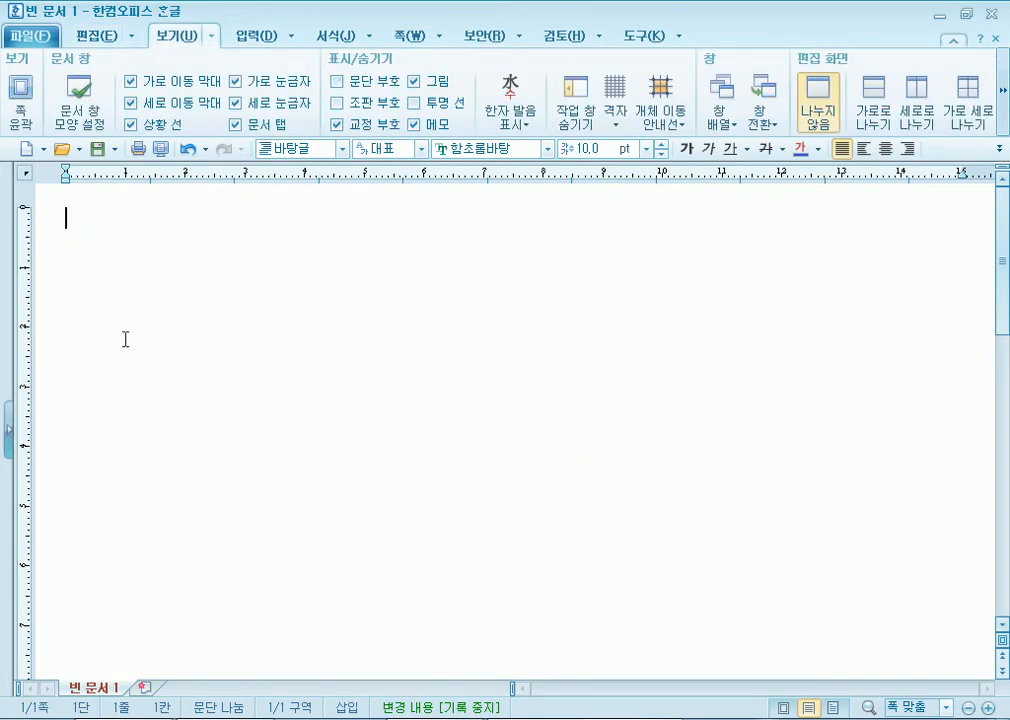
{"action": "left_click", "coordinate": [340, 81]}
{"action": "left_click", "coordinate": [361, 84]}
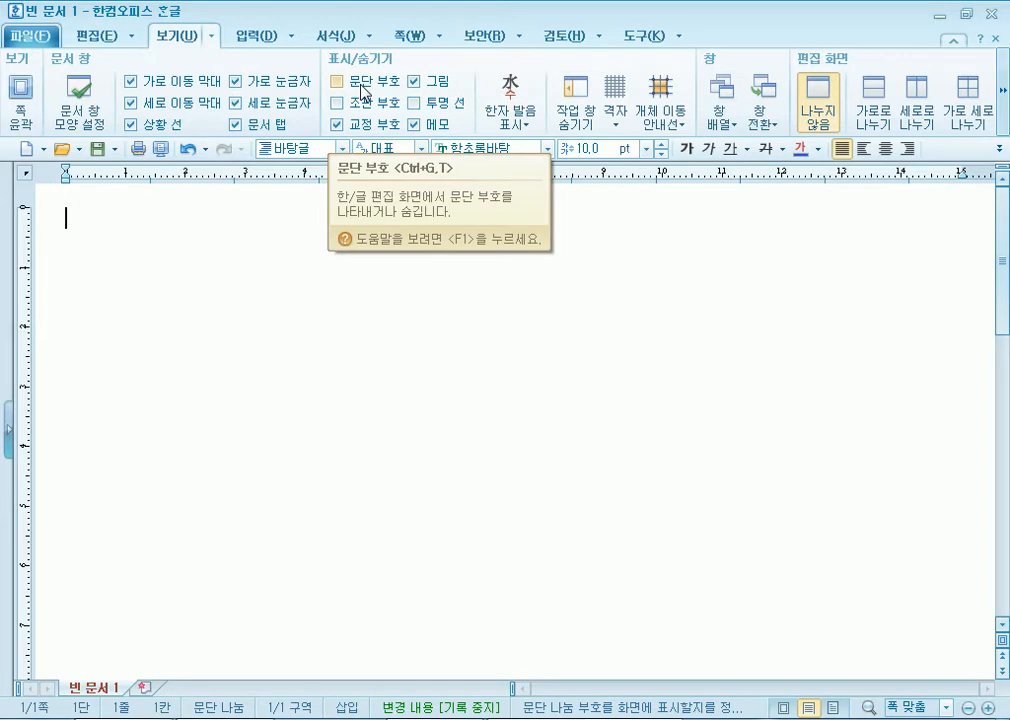
Switch the 문단 부호 display on and off several times to compare, ending with the marks hidden
{"action": "left_click", "coordinate": [364, 91]}
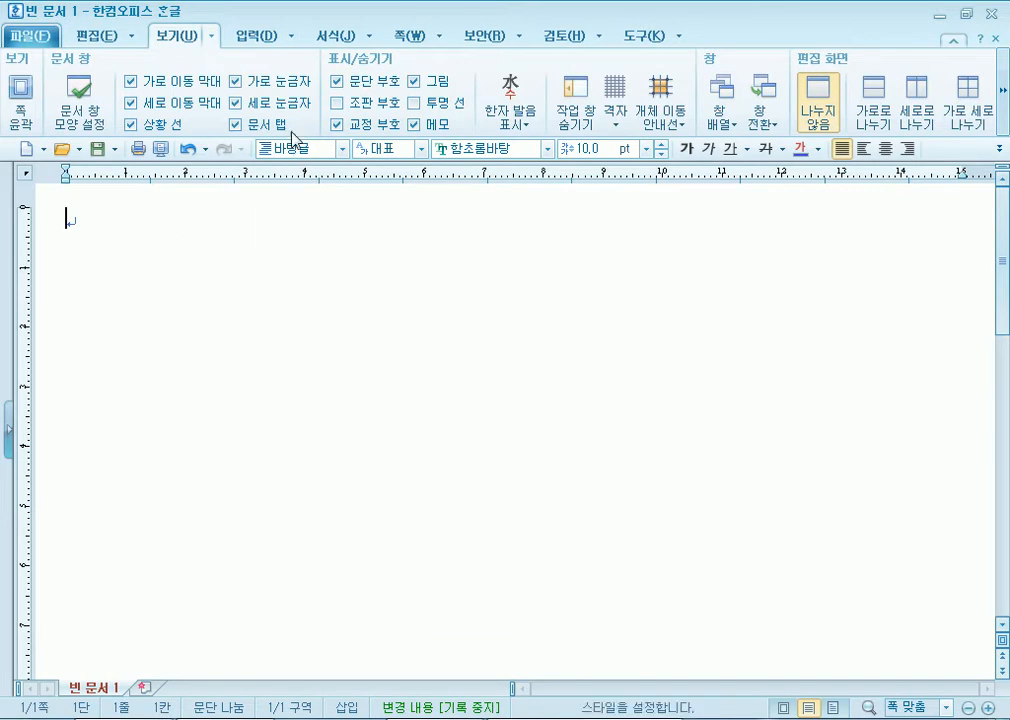
{"action": "left_click", "coordinate": [337, 81]}
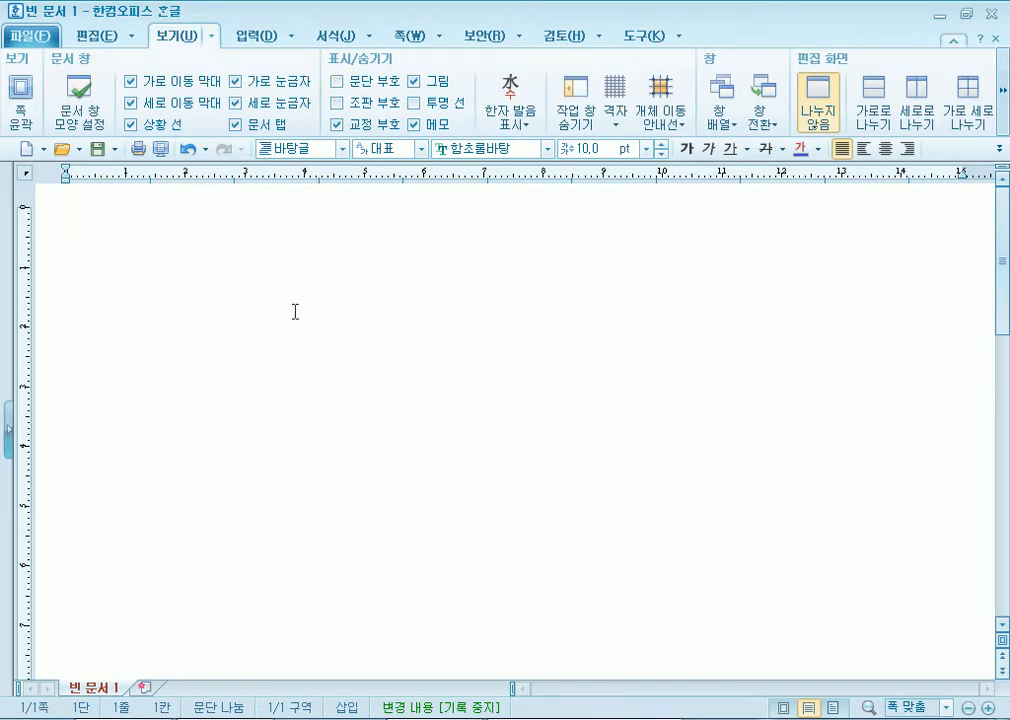
{"action": "left_click", "coordinate": [337, 81]}
{"action": "left_click", "coordinate": [337, 81]}
{"action": "left_click", "coordinate": [363, 81]}
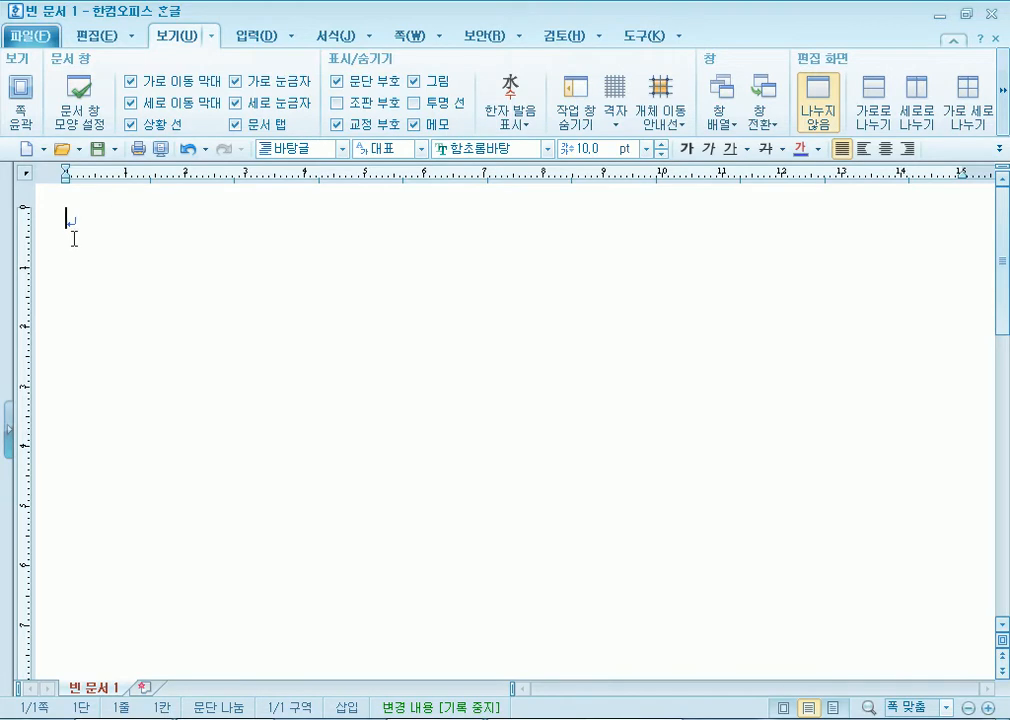
{"action": "left_click", "coordinate": [344, 85]}
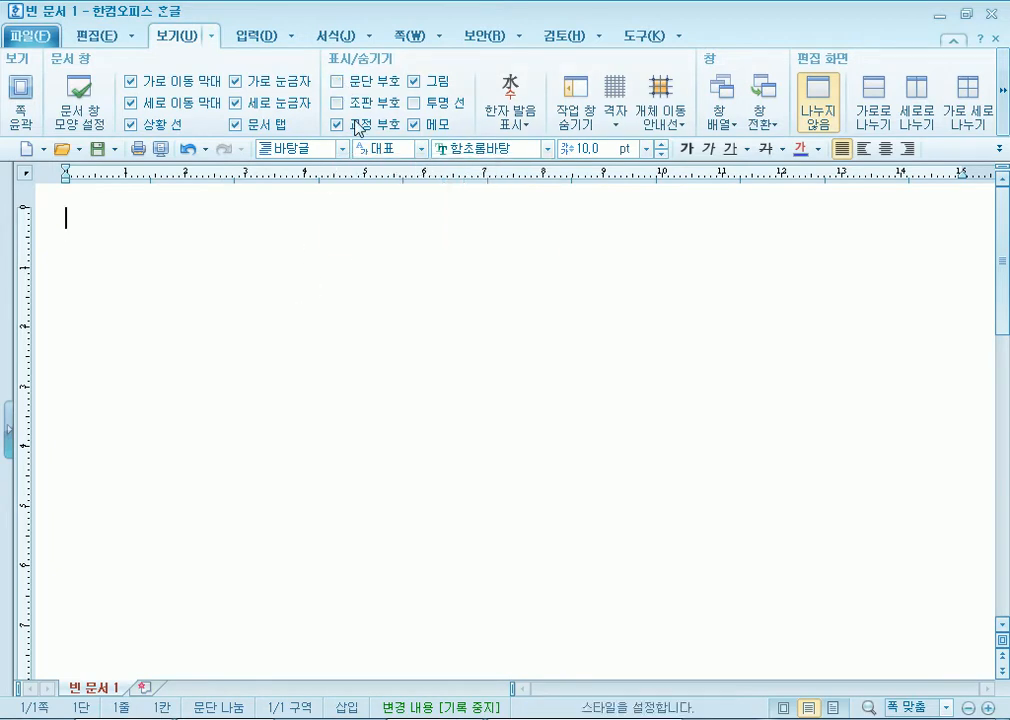
Show the 문단 부호 marks and enter 글자, 안내문 and 지도 on three separate lines
{"action": "left_click", "coordinate": [338, 81]}
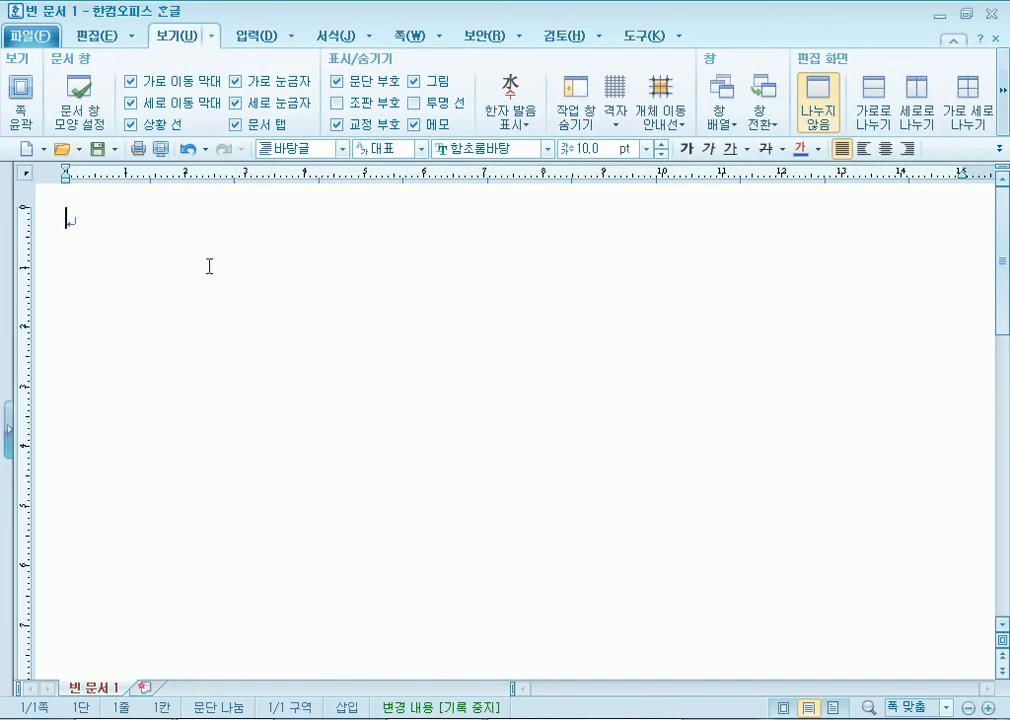
{"action": "type", "text": "글자"}
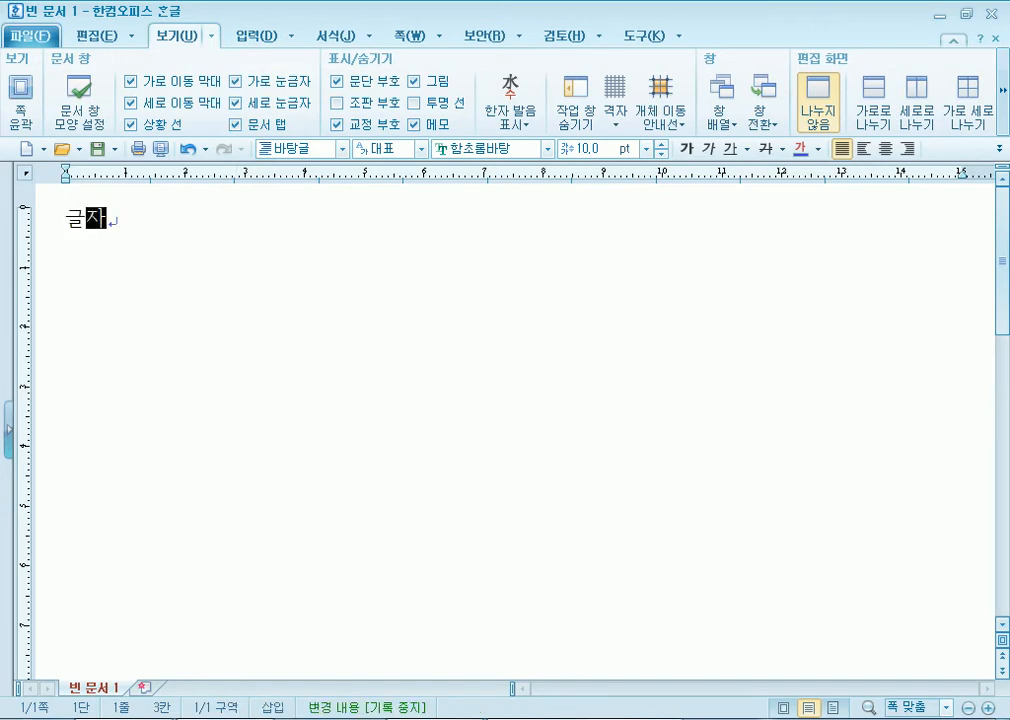
{"action": "key", "text": "Return"}
{"action": "type", "text": "지"}
{"action": "key", "text": "BackSpace"}
{"action": "key", "text": "BackSpace"}
{"action": "key", "text": "BackSpace"}
{"action": "type", "text": "안내무ㄴ"}
{"action": "key", "text": "Return"}
{"action": "type", "text": "ㅈ도"}
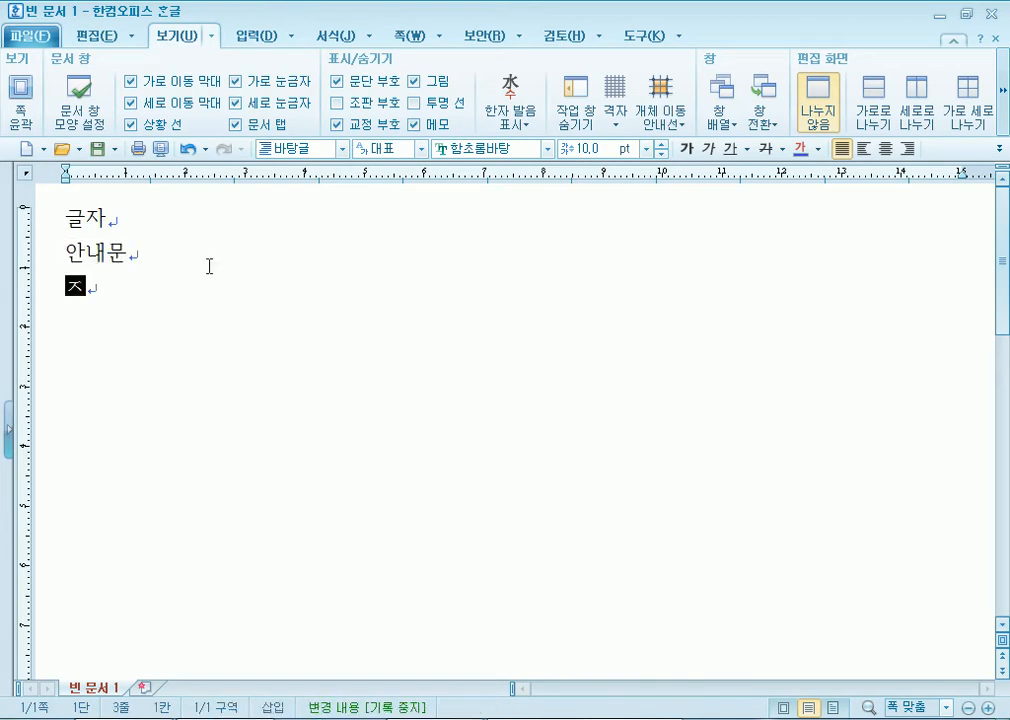
{"action": "key", "text": "BackSpace"}
{"action": "key", "text": "BackSpace"}
{"action": "key", "text": "BackSpace"}
{"action": "type", "text": "지도"}
{"action": "key", "text": "Return"}
{"action": "key", "text": "Up"}
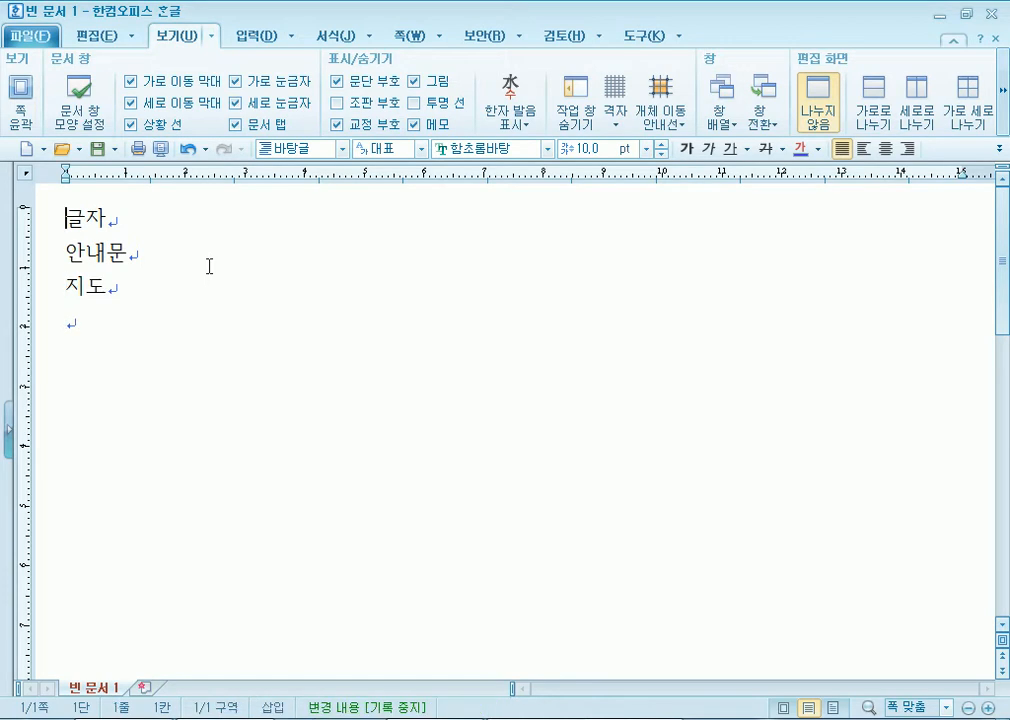
Insert two blank lines above 글자 and return to the first line
{"action": "key", "text": "Return"}
{"action": "key", "text": "Return"}
{"action": "key", "text": "Up"}
{"action": "key", "text": "Up"}
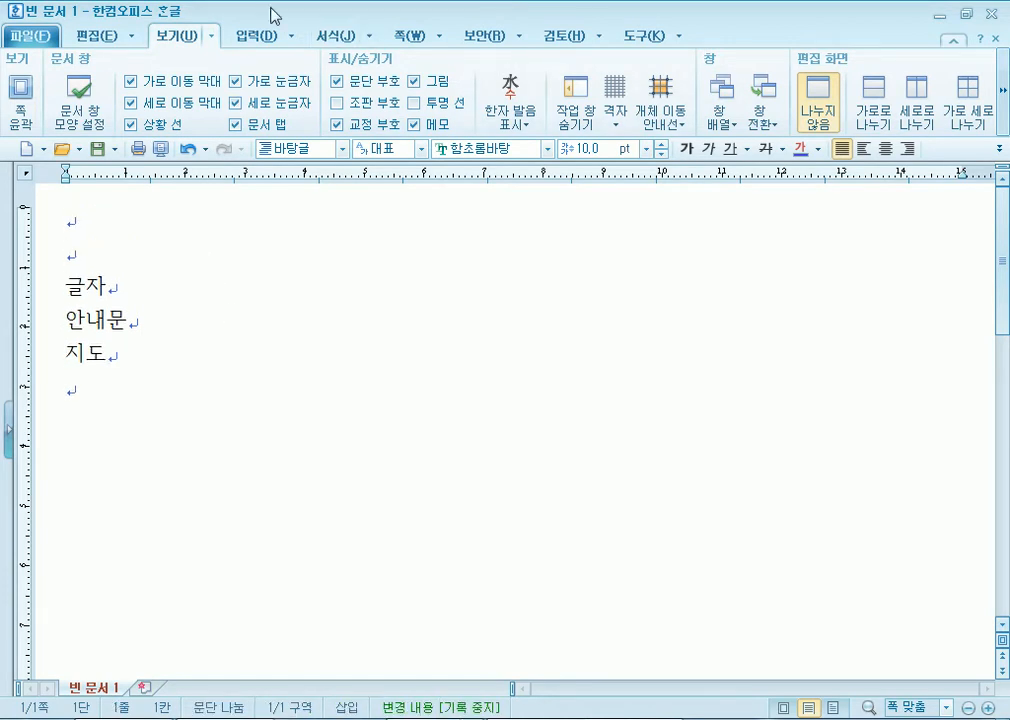
Insert a 글맵시 reading 국립중앙박물관 on the first line, using the second grey style
{"action": "left_click", "coordinate": [250, 36]}
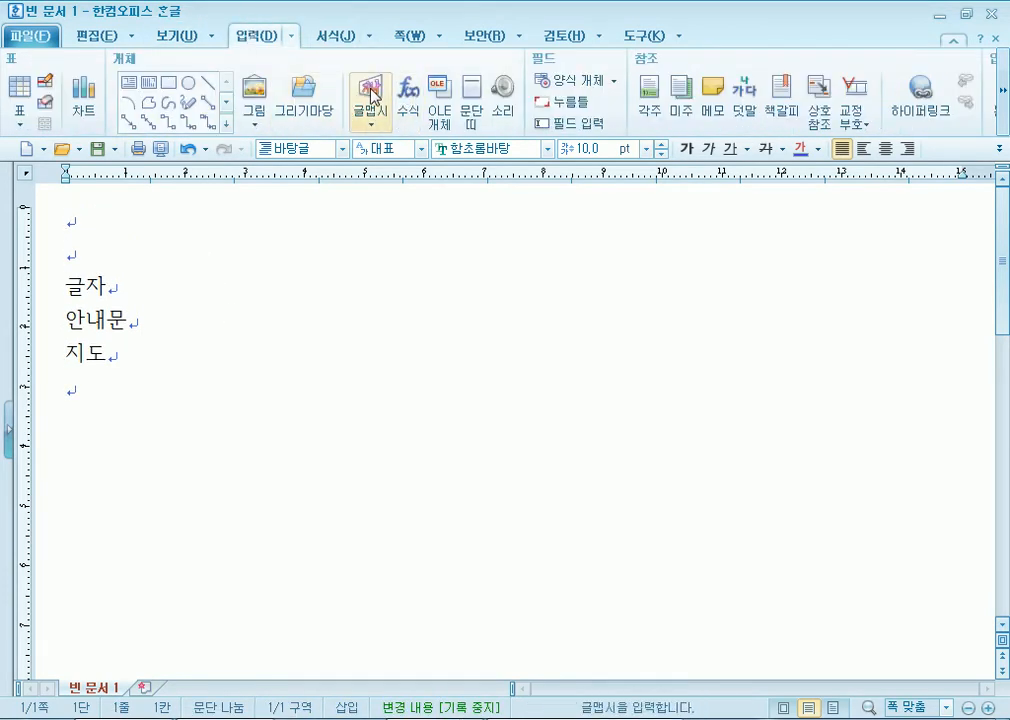
{"action": "left_click", "coordinate": [371, 122]}
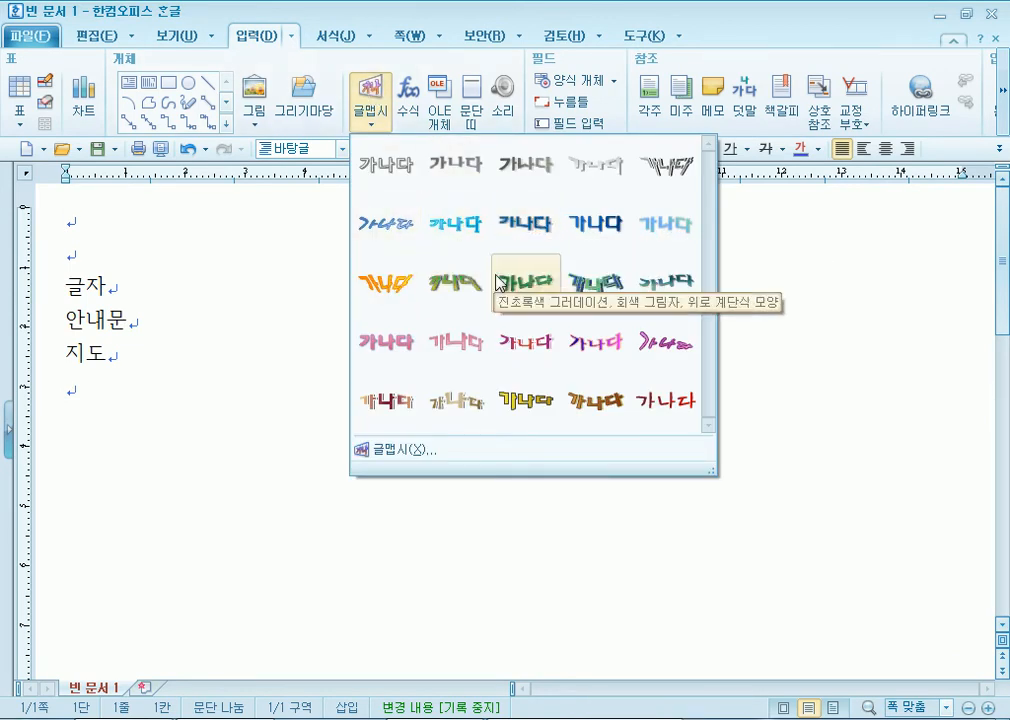
{"action": "left_click", "coordinate": [450, 178]}
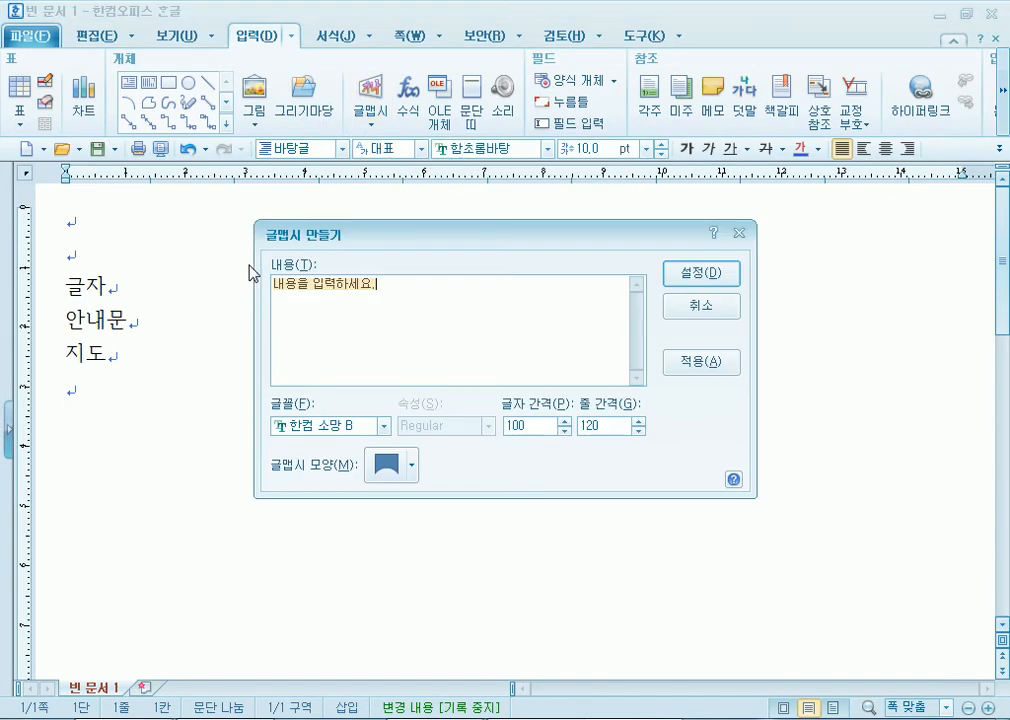
{"action": "type", "text": "ㅌ"}
{"action": "type", "text": "립중앙박무"}
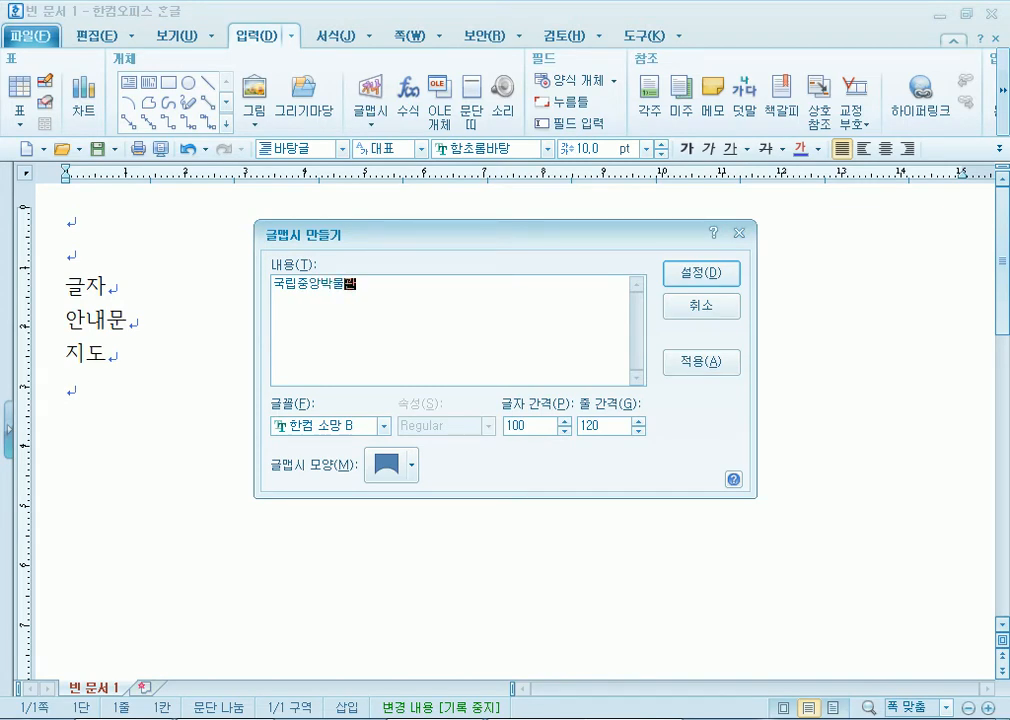
{"action": "type", "text": "관"}
{"action": "key", "text": "Return"}
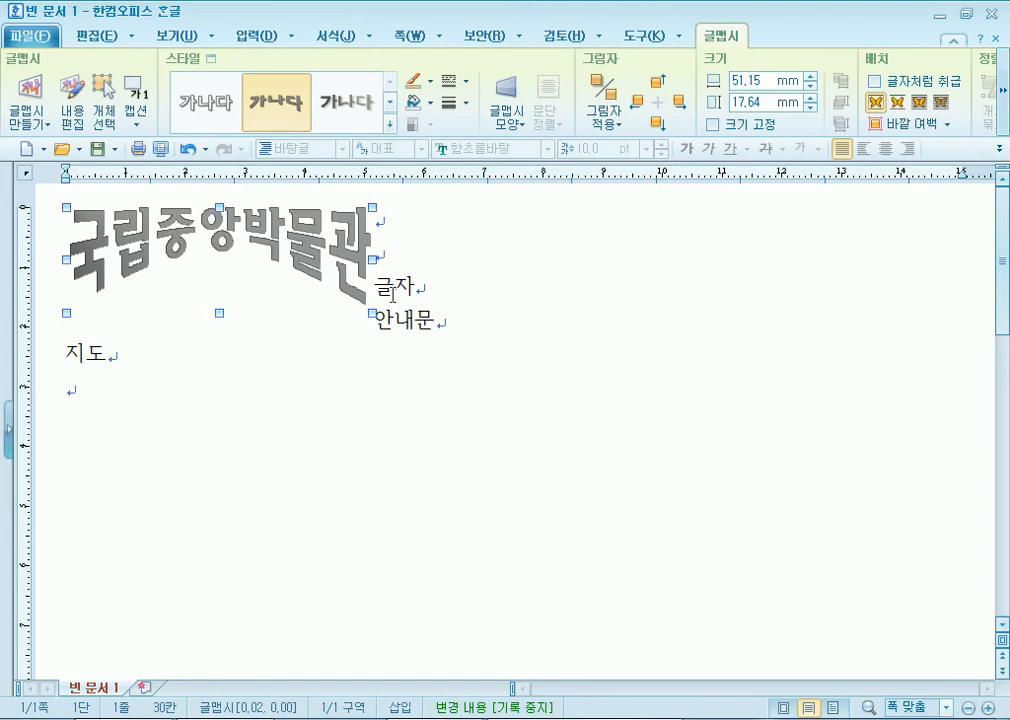
{"action": "double_click", "coordinate": [280, 203]}
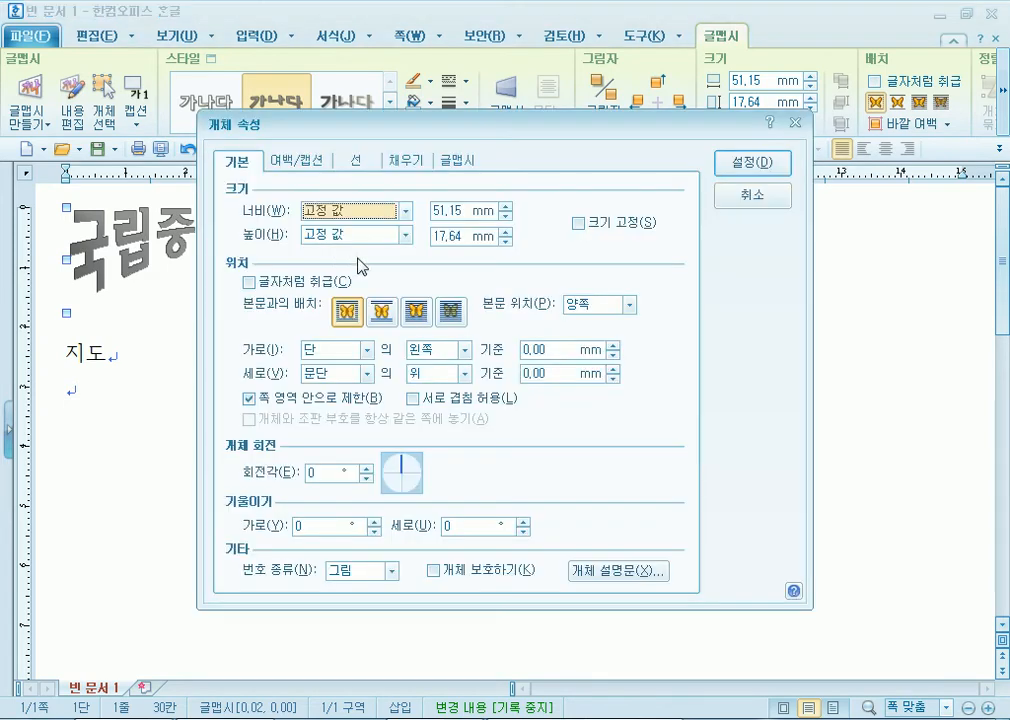
{"action": "left_click", "coordinate": [748, 200]}
{"action": "left_click", "coordinate": [640, 334]}
{"action": "left_click", "coordinate": [312, 272]}
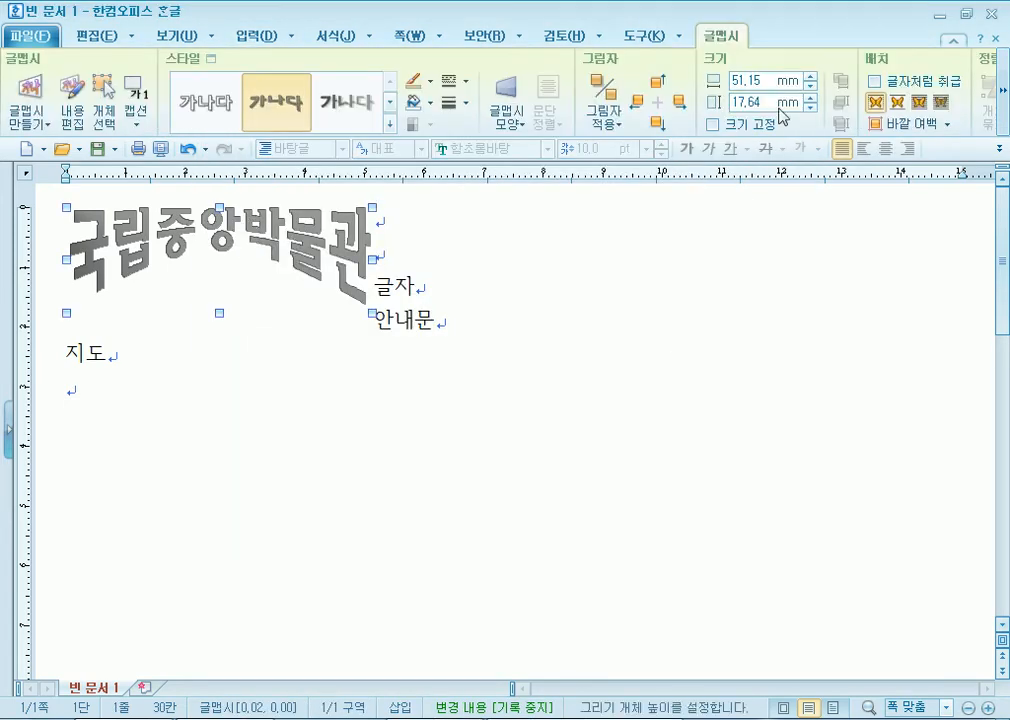
Set the 국립중앙박물관 글맵시 to 글자처럼 취급 and centre its paragraph
{"action": "double_click", "coordinate": [330, 280]}
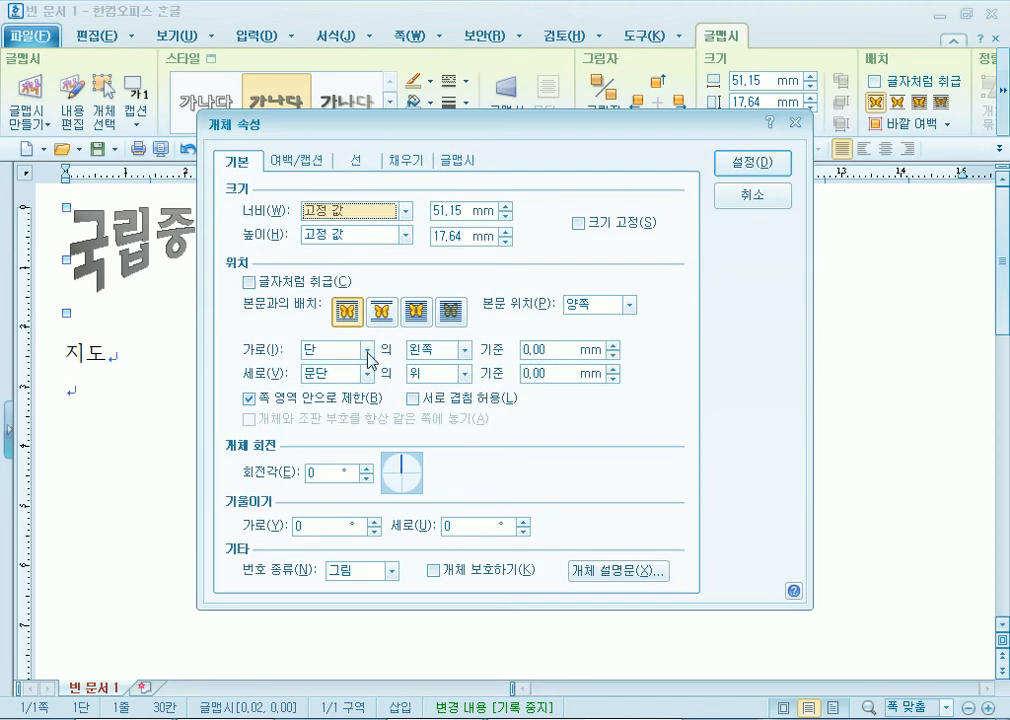
{"action": "left_click", "coordinate": [249, 282]}
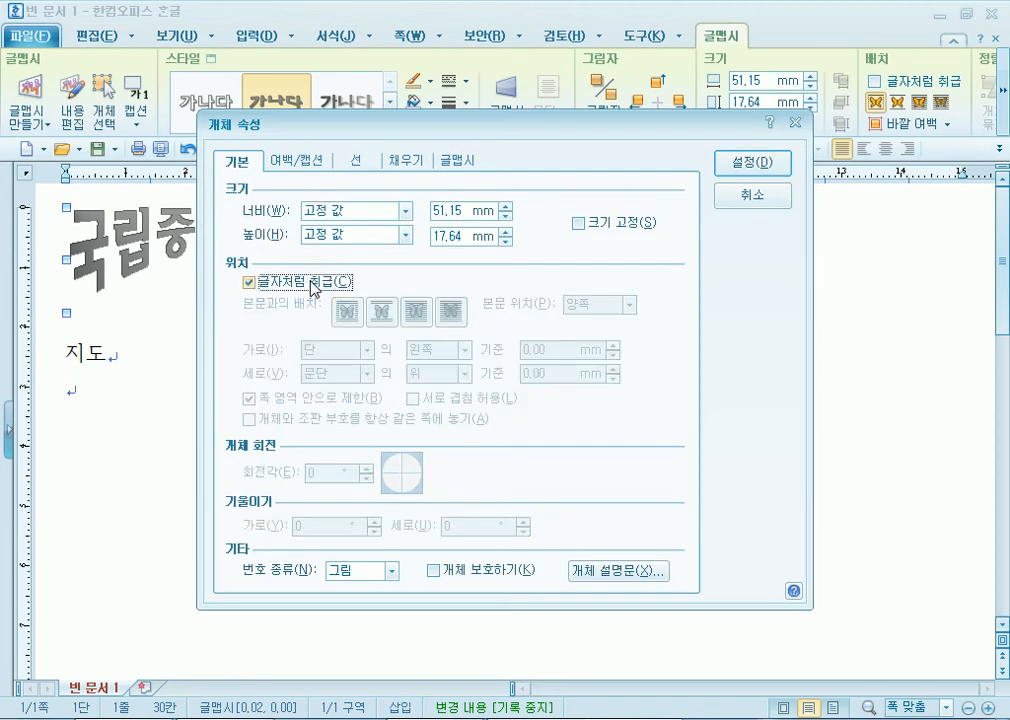
{"action": "left_click", "coordinate": [752, 165]}
{"action": "left_click", "coordinate": [409, 297]}
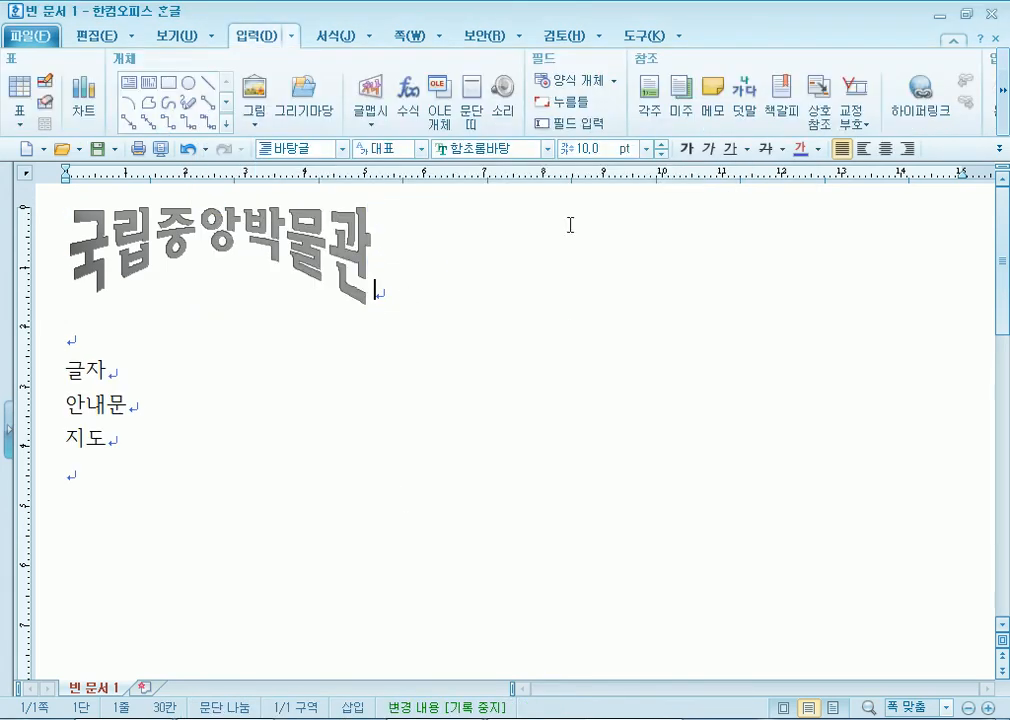
{"action": "left_click", "coordinate": [862, 148]}
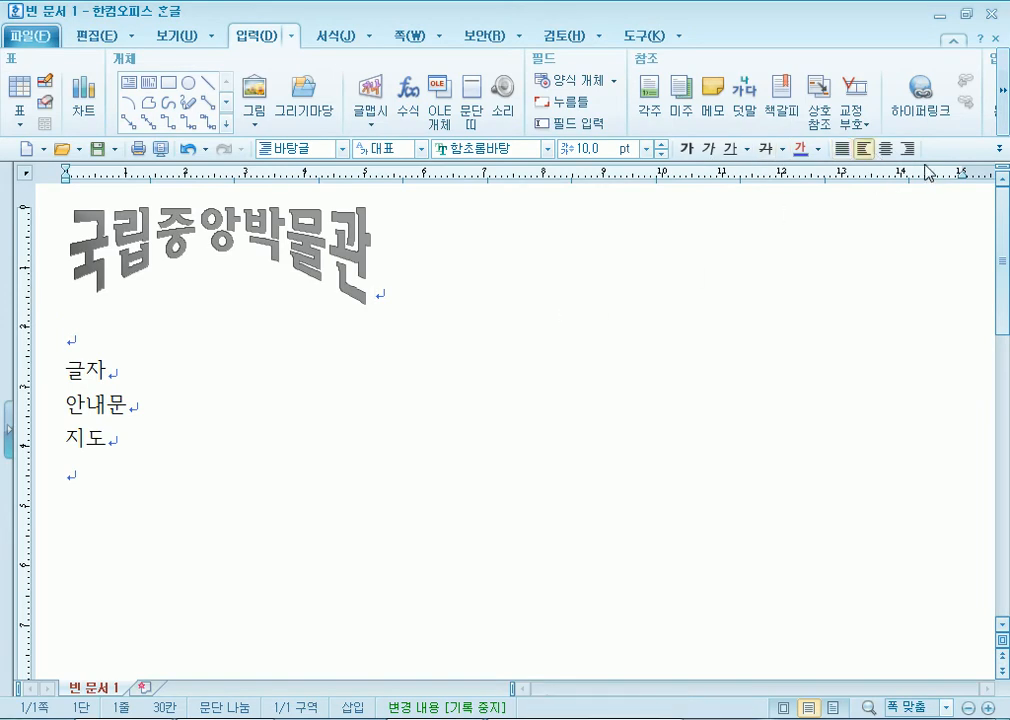
{"action": "left_click", "coordinate": [886, 148]}
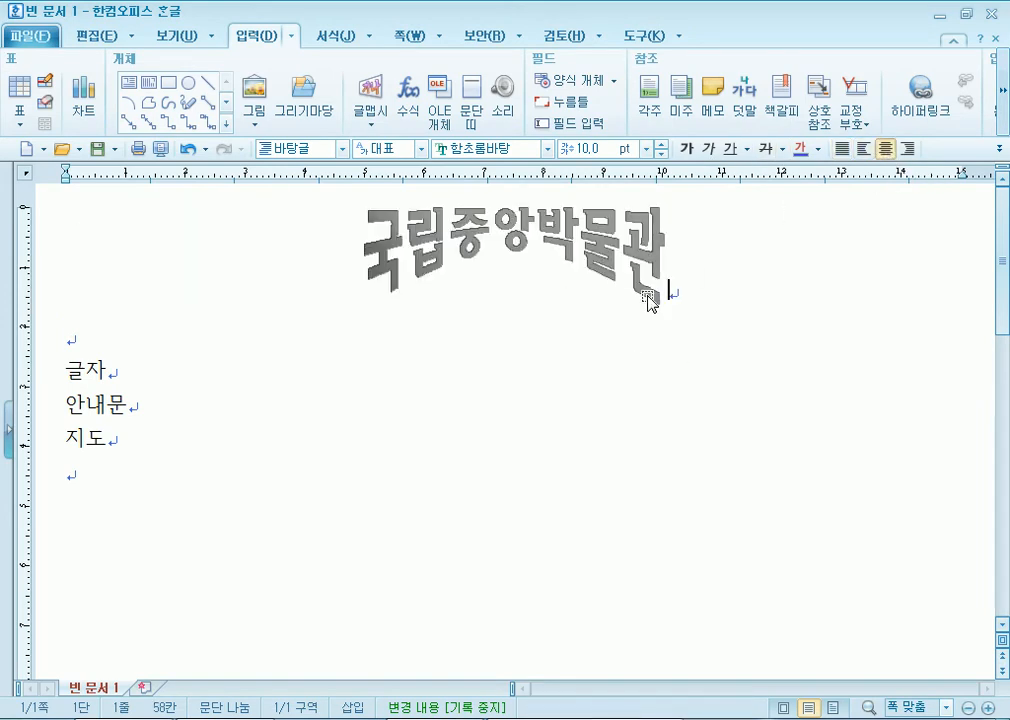
Turn off 글자처럼 취급 for the title and try centred and justified alignment on the blank line beside it
{"action": "left_click", "coordinate": [600, 242]}
{"action": "left_click", "coordinate": [699, 266]}
{"action": "double_click", "coordinate": [492, 190]}
{"action": "left_click", "coordinate": [249, 282]}
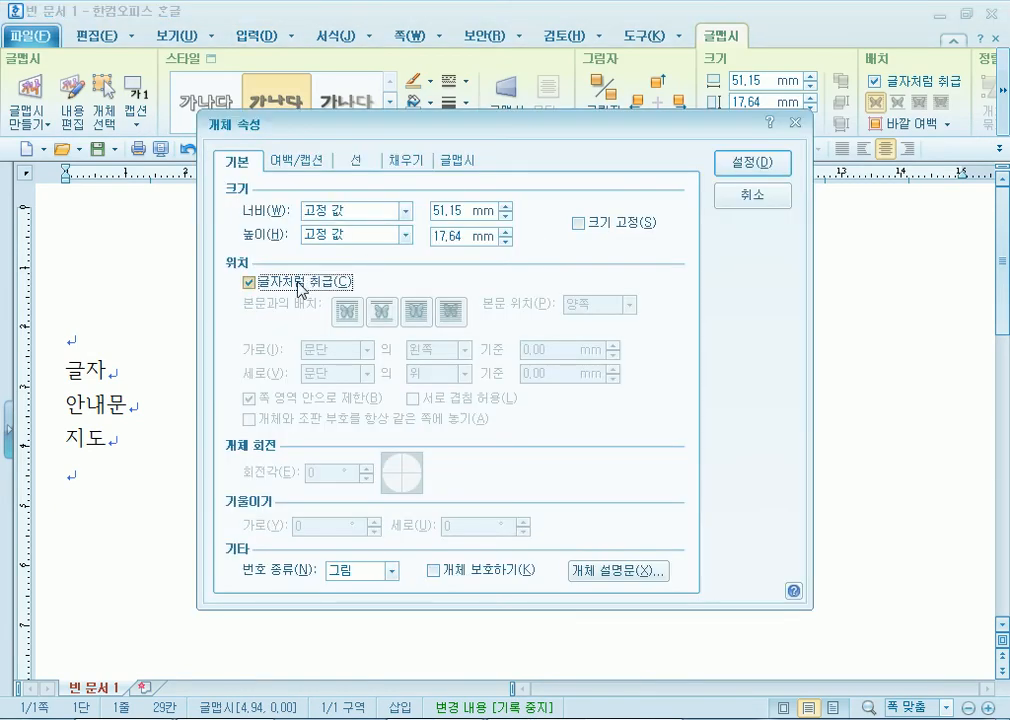
{"action": "left_click", "coordinate": [778, 172]}
{"action": "left_click", "coordinate": [395, 245]}
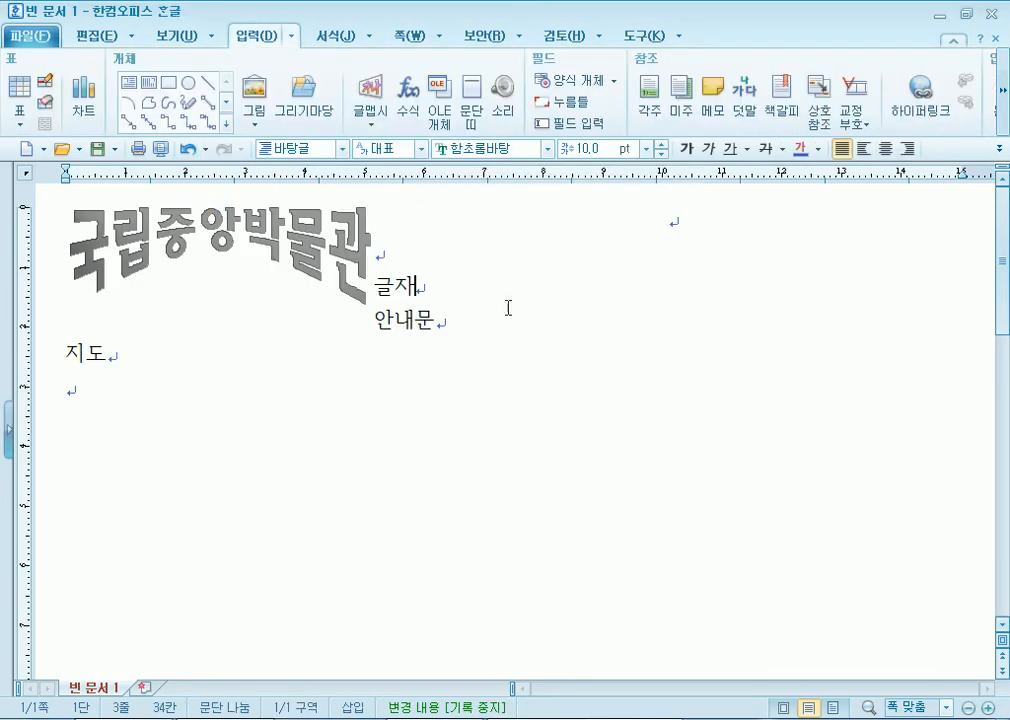
{"action": "left_click", "coordinate": [289, 251]}
{"action": "left_click", "coordinate": [388, 245]}
{"action": "left_click", "coordinate": [885, 148]}
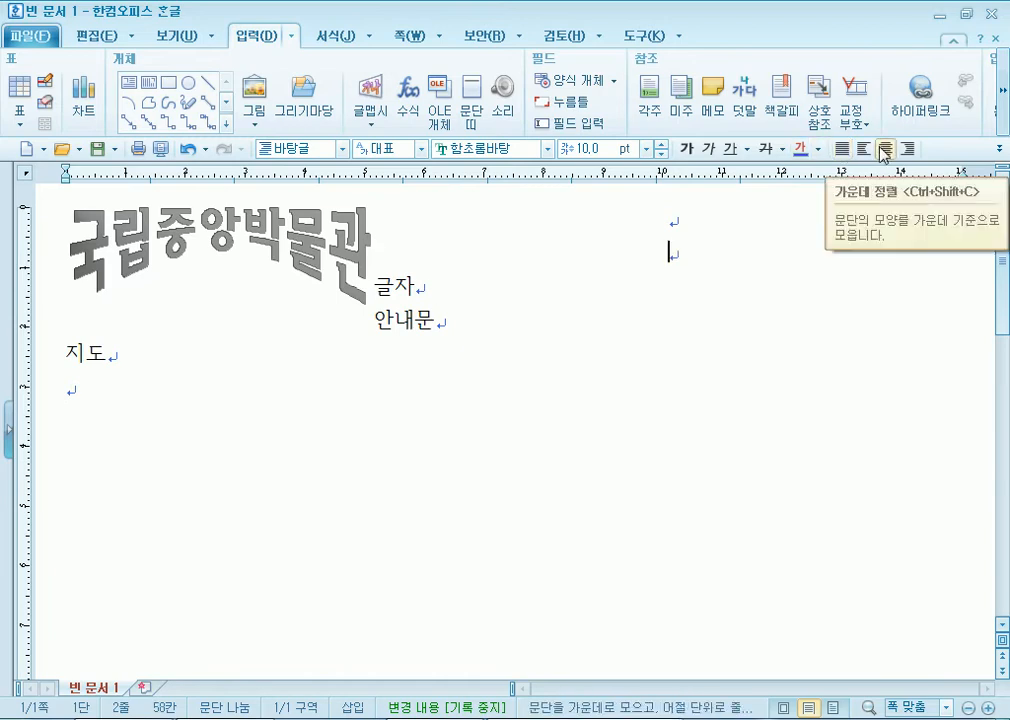
{"action": "left_click", "coordinate": [842, 148]}
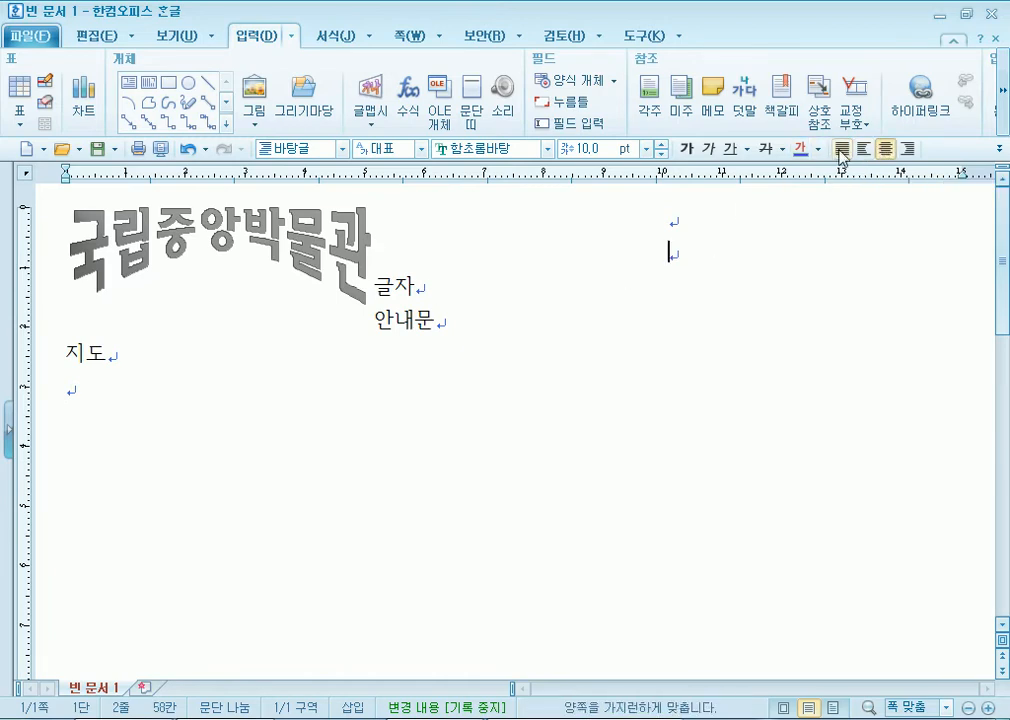
Turn 글자처럼 취급 back on for the title 글맵시
{"action": "double_click", "coordinate": [248, 200]}
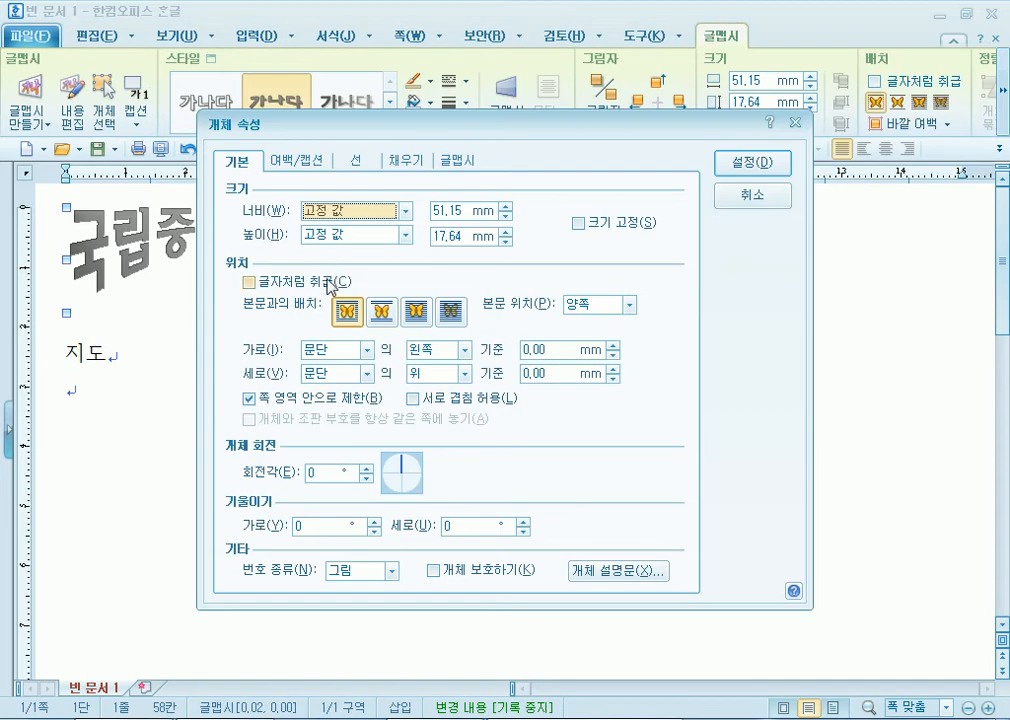
{"action": "left_click", "coordinate": [252, 282]}
{"action": "left_click", "coordinate": [752, 162]}
{"action": "left_click", "coordinate": [701, 277]}
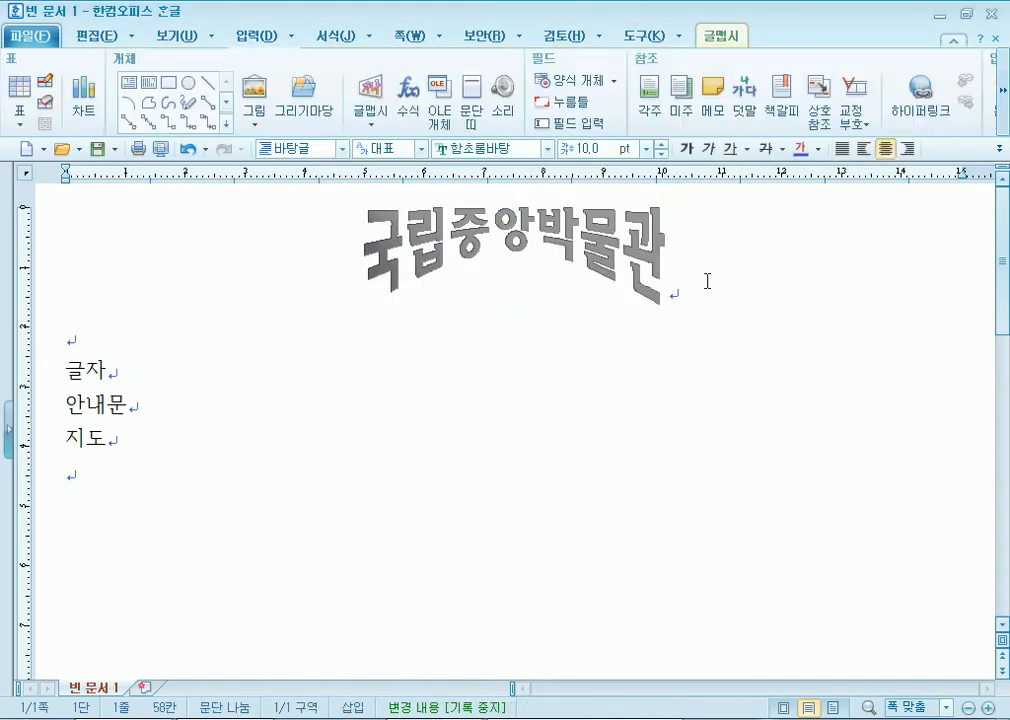
Change the title 글맵시's font to 양재참숯체B and its 글맵시 모양 to the angular shape that is tallest in the middle
{"action": "double_click", "coordinate": [548, 248]}
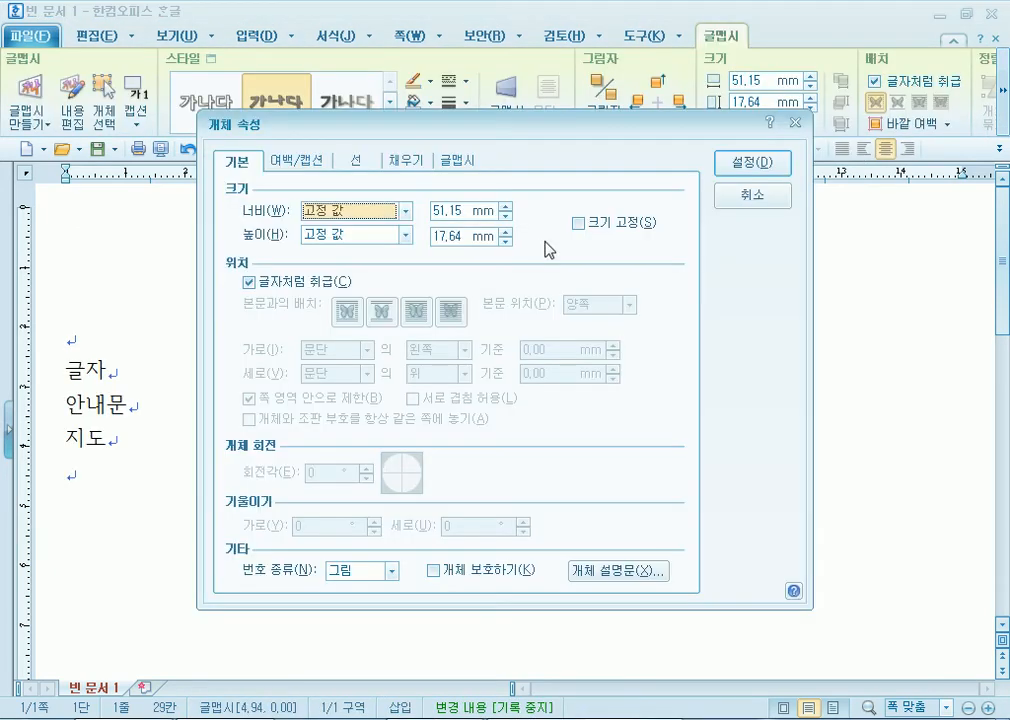
{"action": "left_click", "coordinate": [728, 197]}
{"action": "double_click", "coordinate": [545, 226]}
{"action": "left_click", "coordinate": [459, 166]}
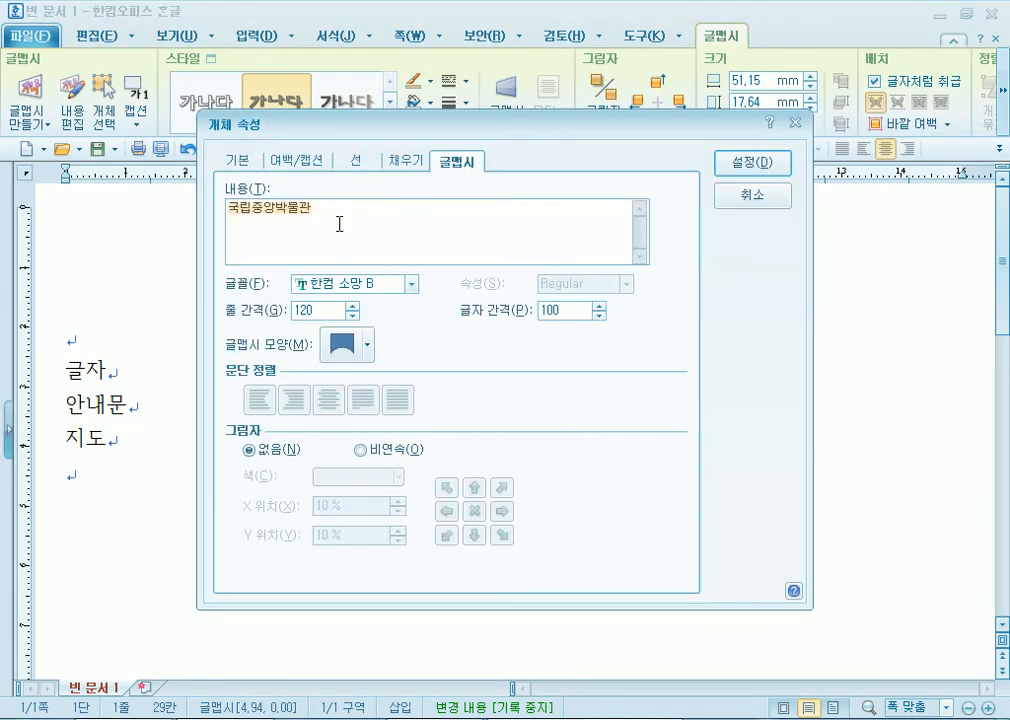
{"action": "left_click", "coordinate": [411, 284]}
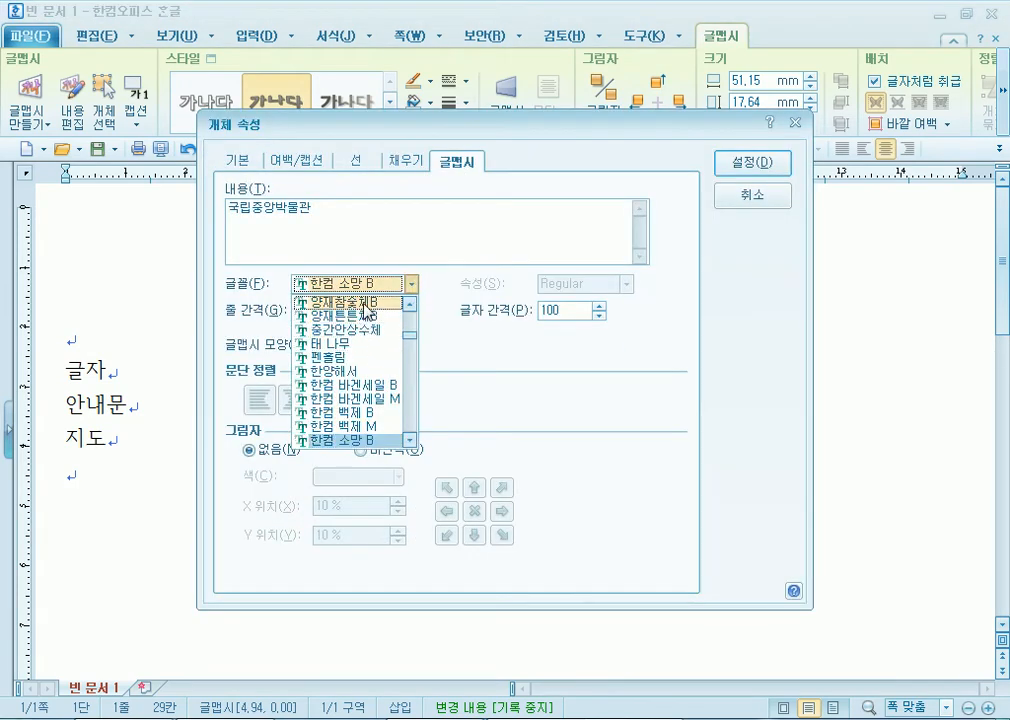
{"action": "left_click", "coordinate": [372, 302]}
{"action": "left_click", "coordinate": [342, 345]}
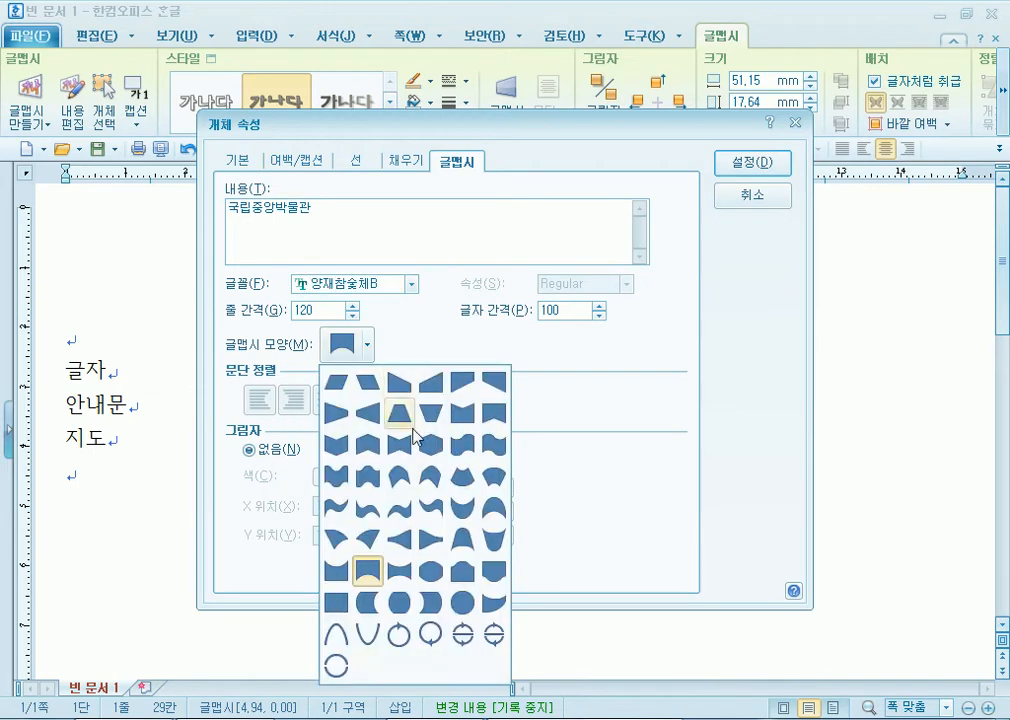
{"action": "left_click", "coordinate": [430, 445]}
{"action": "left_click", "coordinate": [751, 165]}
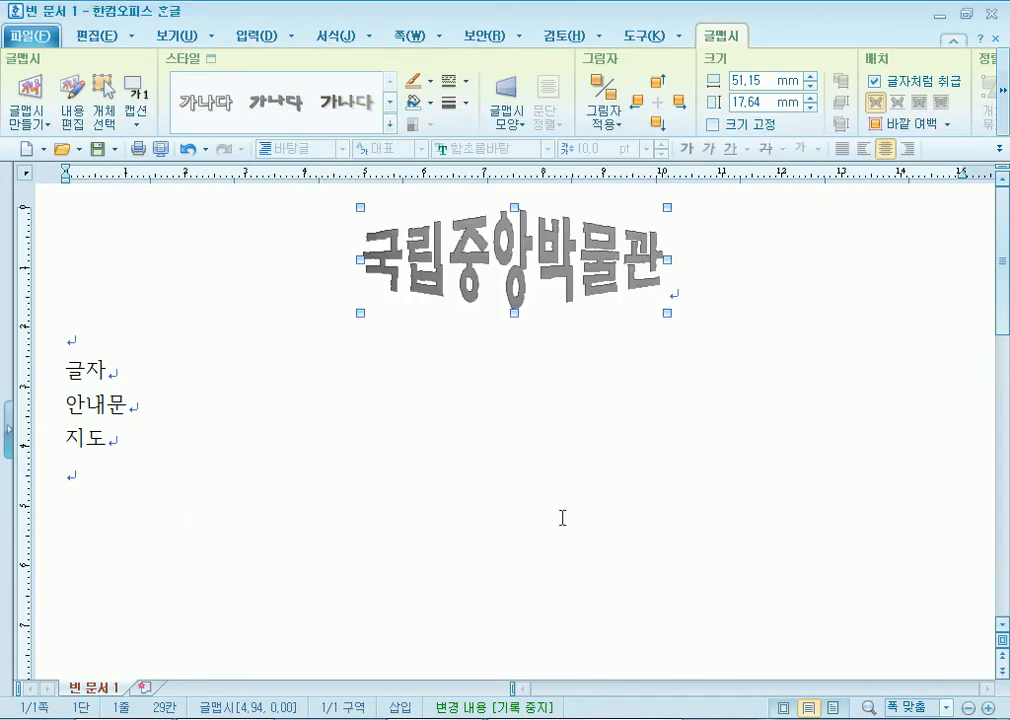
Enlarge the title 글맵시 to about 101 × 25 mm and deselect it
{"action": "left_click_drag", "start_coordinate": [817, 382], "coordinate": [911, 374]}
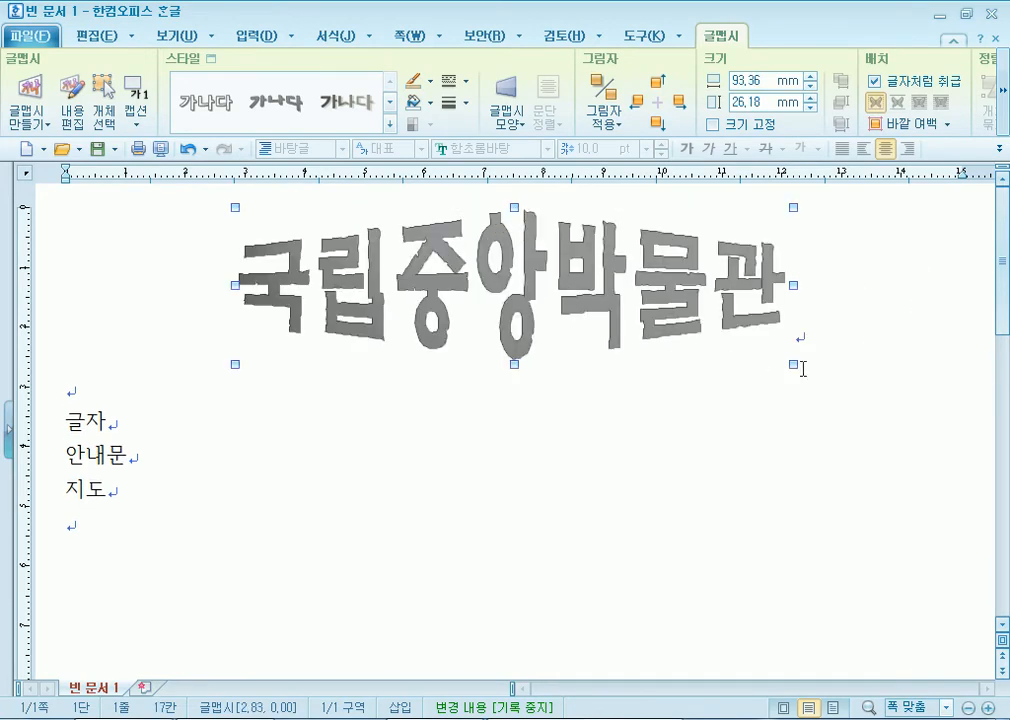
{"action": "left_click_drag", "start_coordinate": [795, 366], "coordinate": [841, 356]}
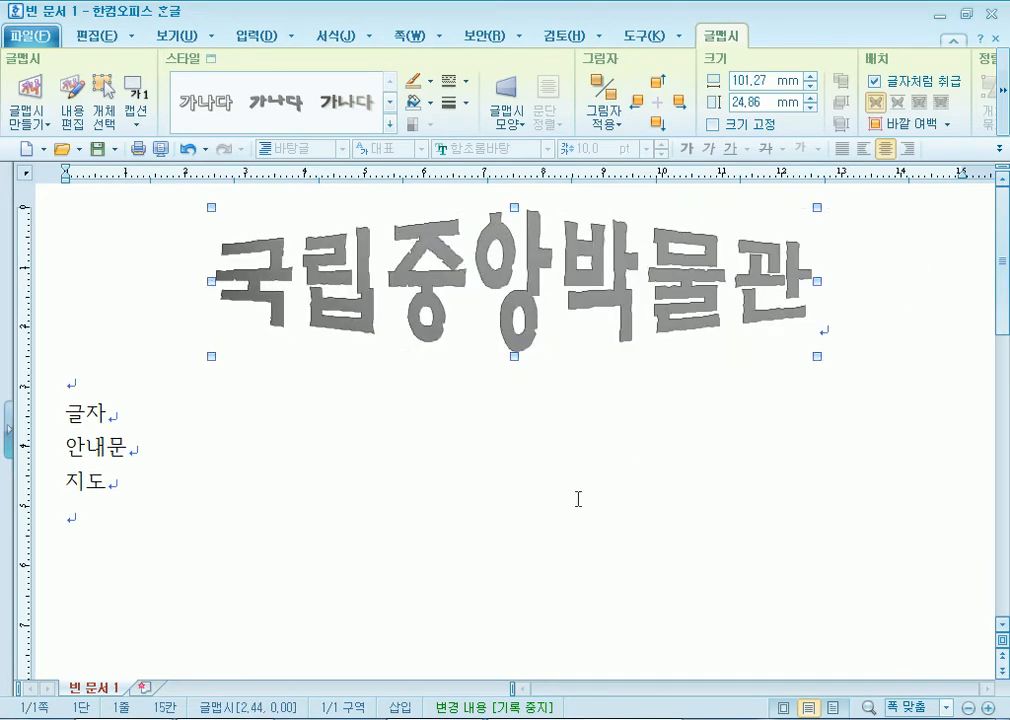
{"action": "left_click", "coordinate": [868, 300]}
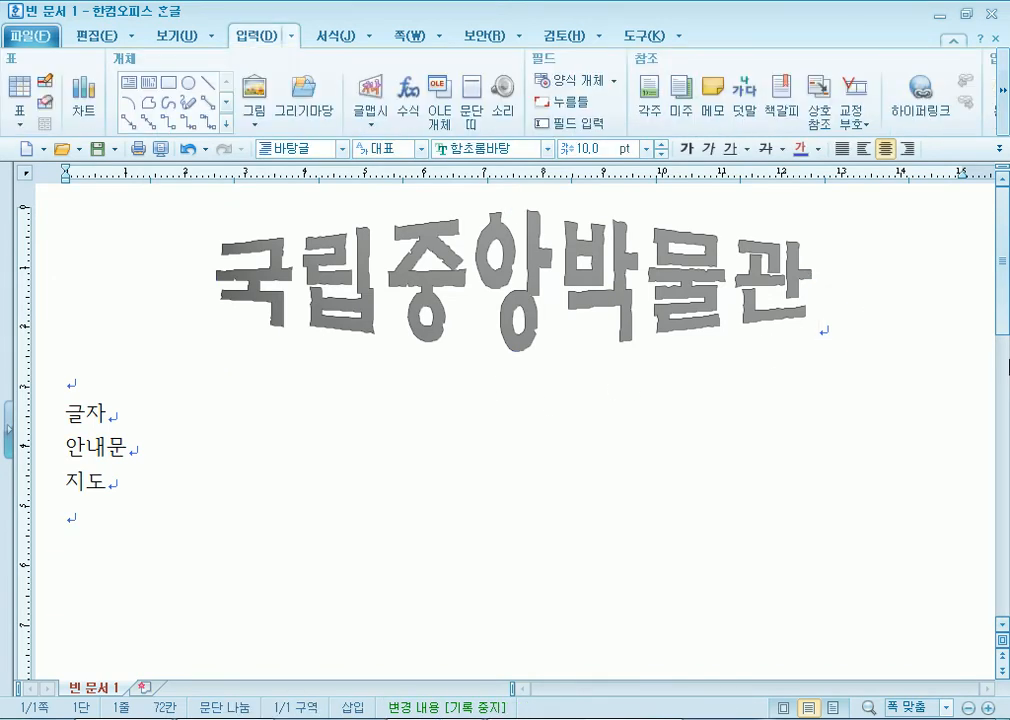
Add two more blank lines between the title and 글자
{"action": "key", "text": "Down"}
{"action": "key", "text": "Return"}
{"action": "key", "text": "Return"}
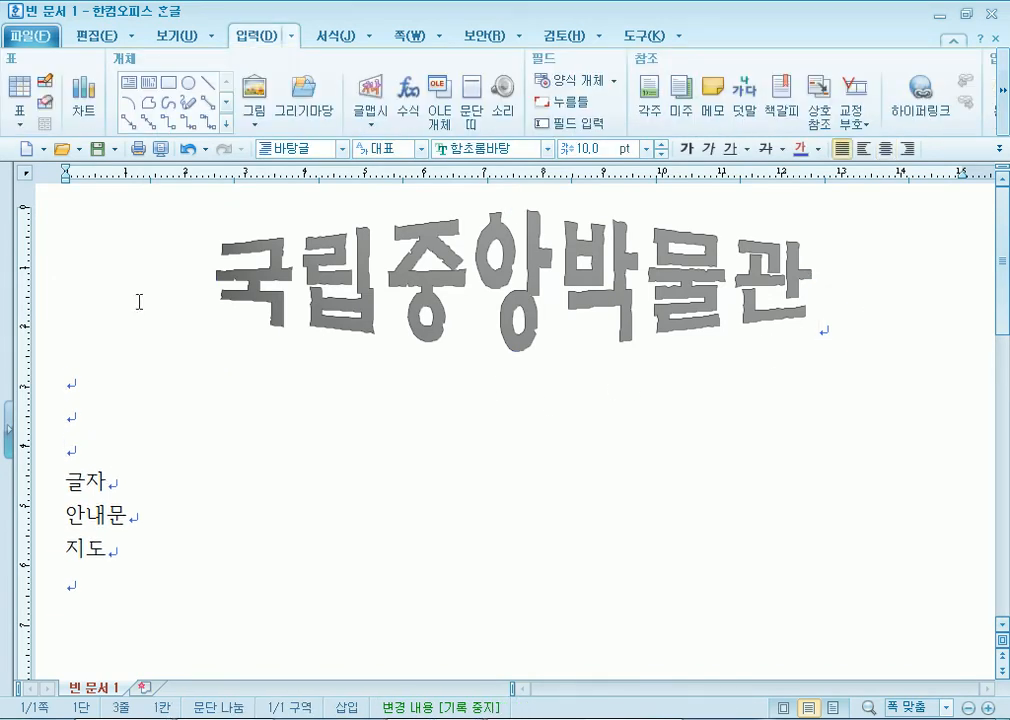
Switch to the Chrome browser and open the 국립중앙박물관 website's home page
{"action": "key", "text": "alt+Tab"}
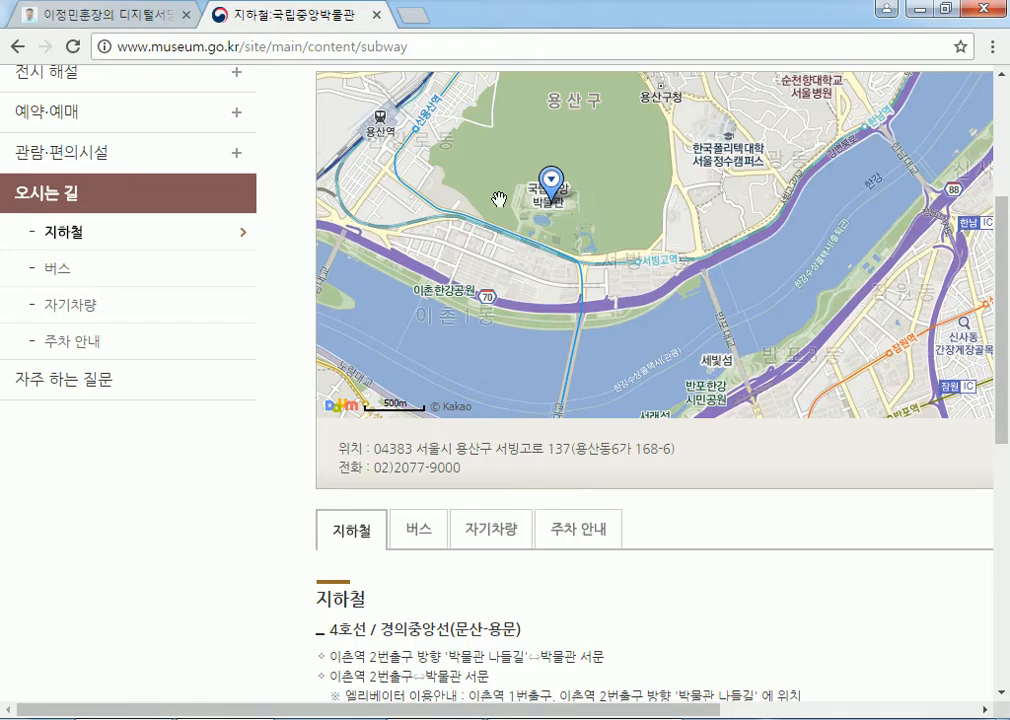
{"action": "scroll", "coordinate": [80, 260], "scroll_direction": "up", "scroll_amount": 3}
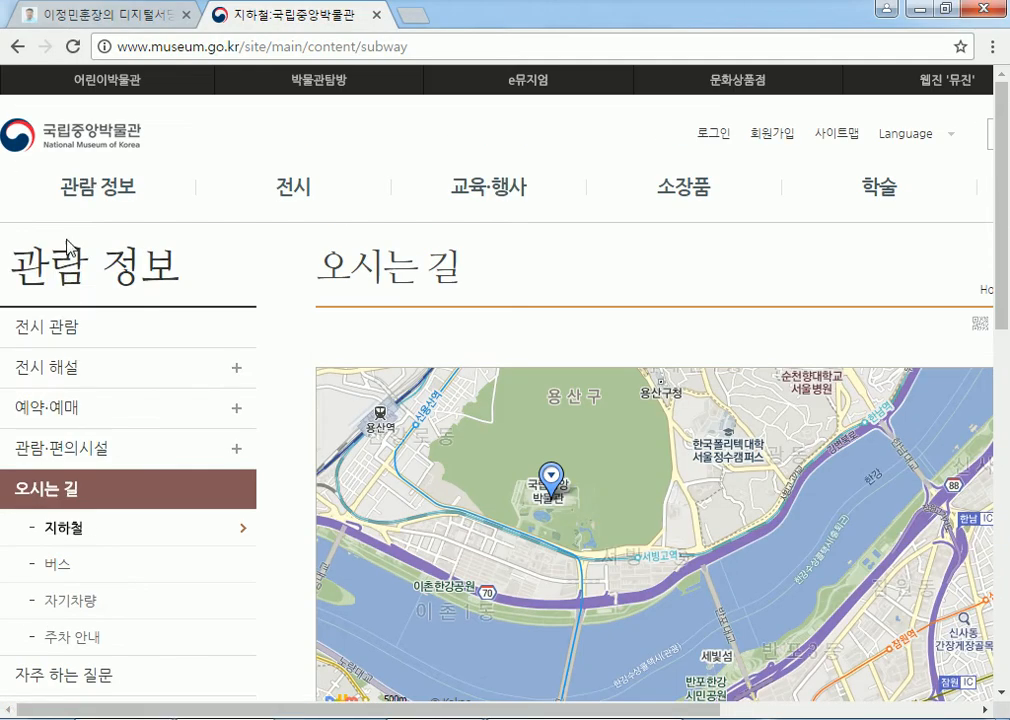
{"action": "left_click", "coordinate": [107, 143]}
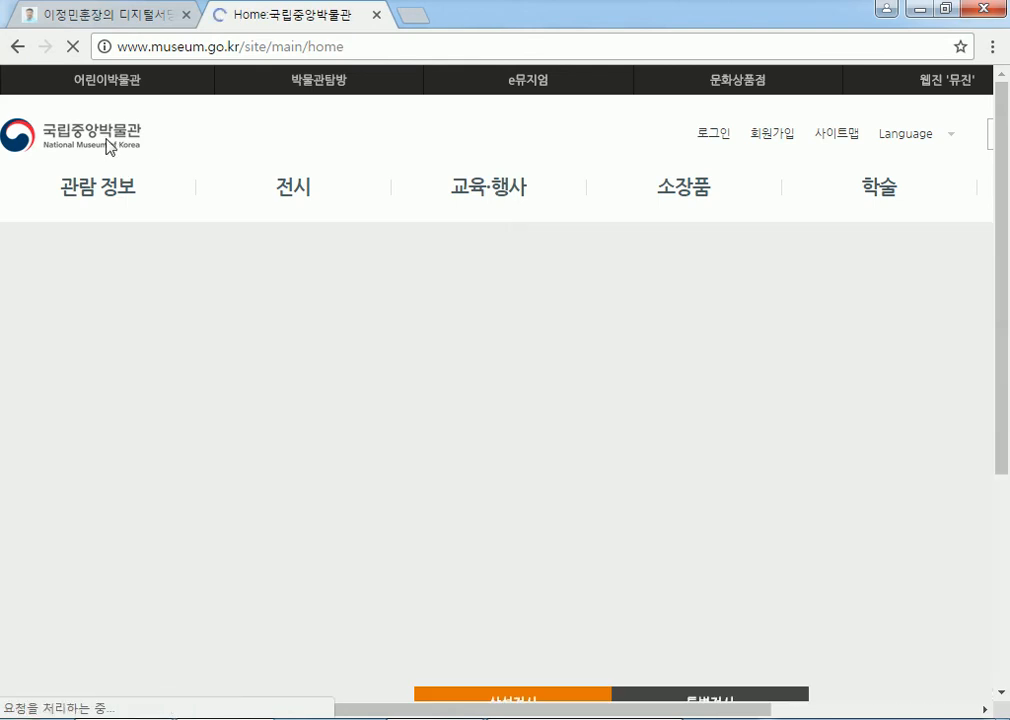
Open the detailed visiting-hours page from the 관람 시간 section and frame the whole 관람시간 및 관람료 table for a screen capture
{"action": "scroll", "coordinate": [241, 451], "scroll_direction": "down", "scroll_amount": 5}
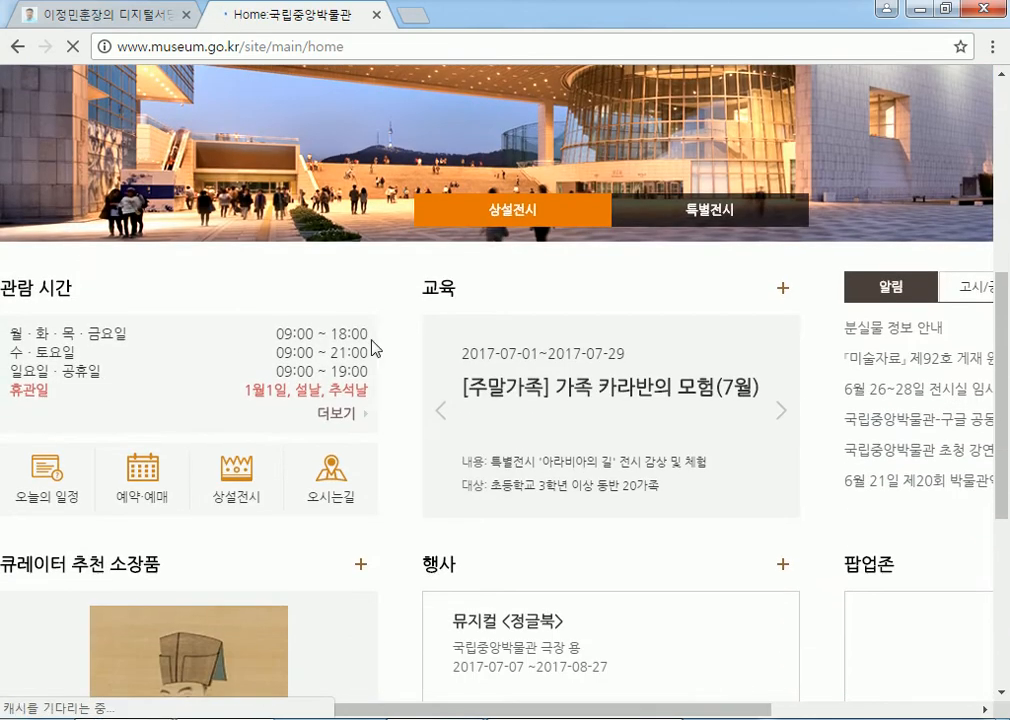
{"action": "left_click", "coordinate": [344, 418]}
{"action": "scroll", "coordinate": [690, 430], "scroll_direction": "down", "scroll_amount": 3}
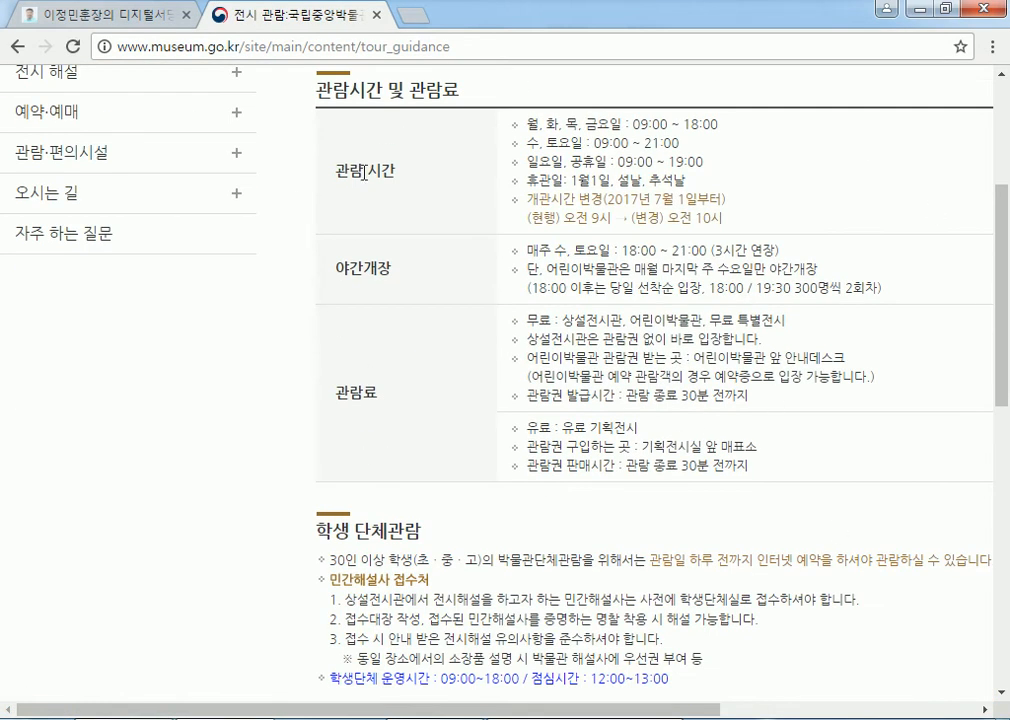
{"action": "scroll", "coordinate": [865, 255], "scroll_direction": "up", "scroll_amount": 1}
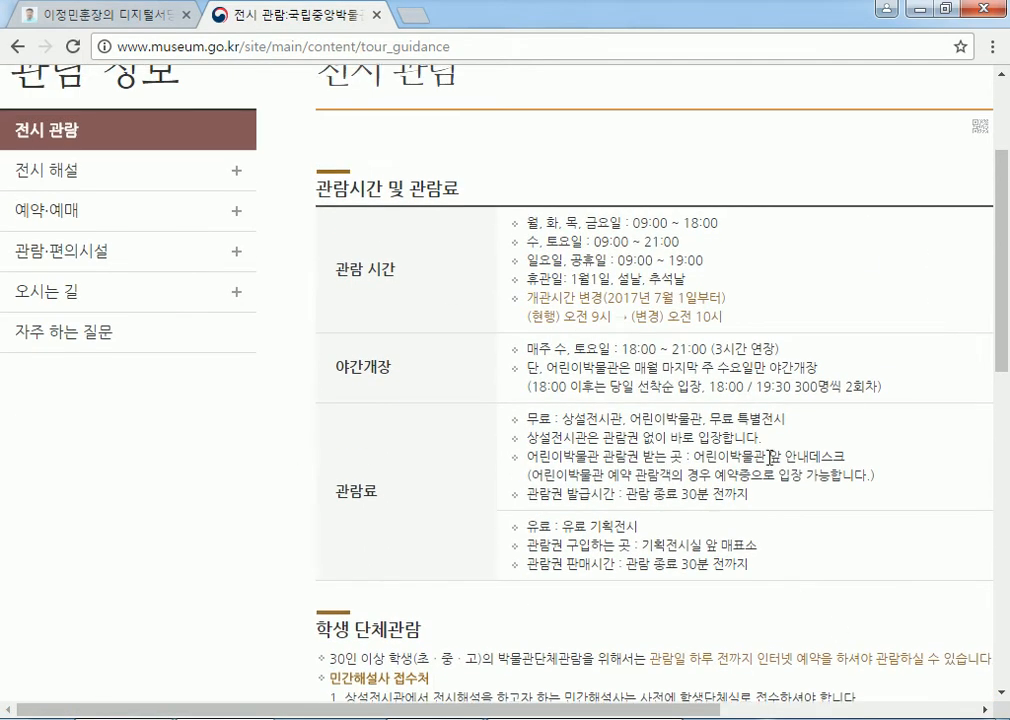
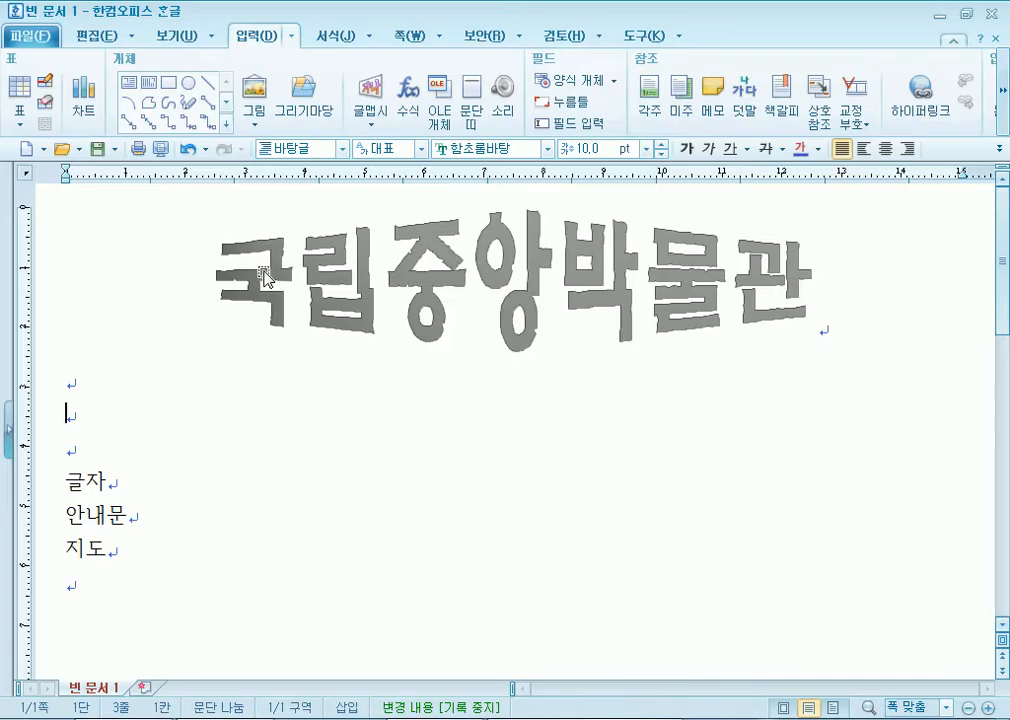
{"action": "left_click_drag", "start_coordinate": [38, 482], "coordinate": [60, 550]}
{"action": "right_click", "coordinate": [76, 490]}
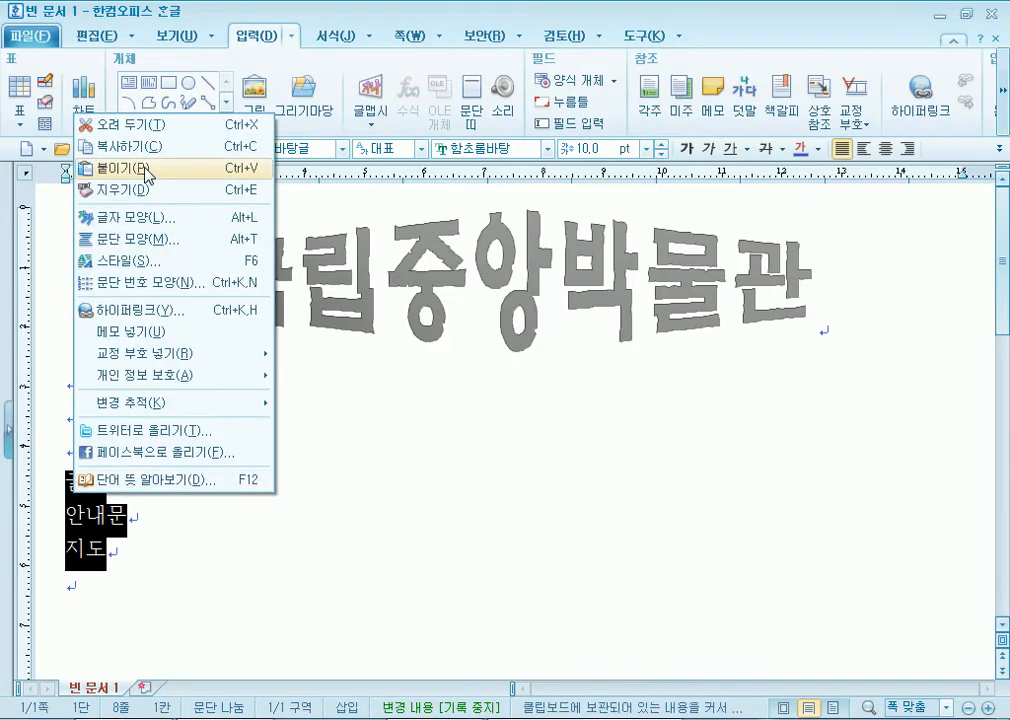
{"action": "left_click", "coordinate": [247, 452]}
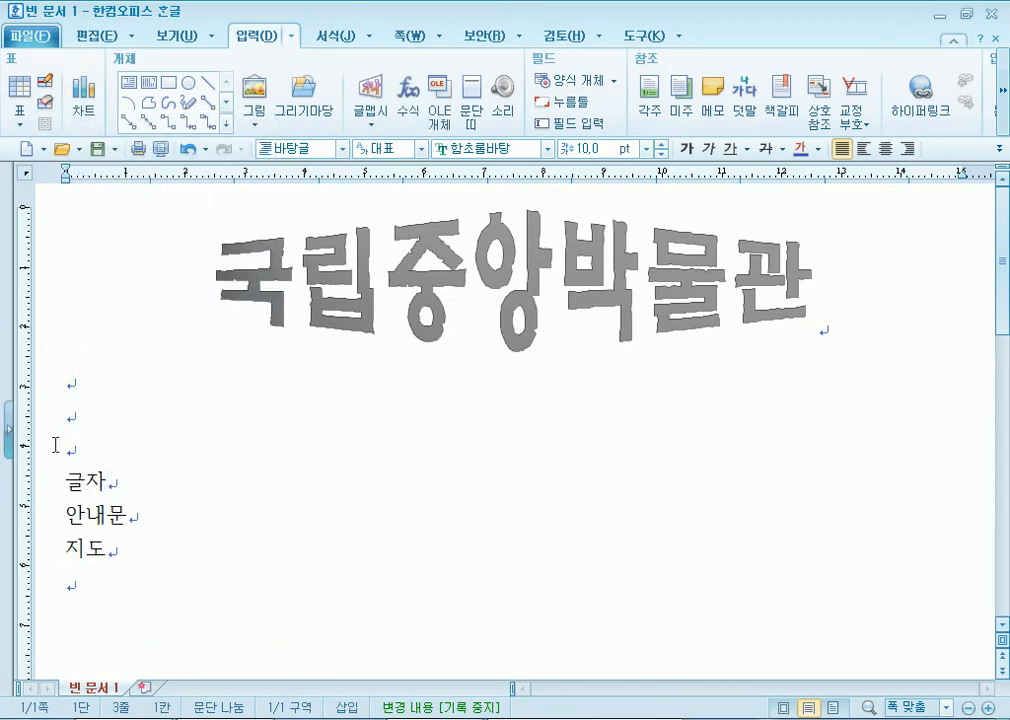
Paste the captured web page picture into the Hangul document on the second blank line below the title
{"action": "right_click", "coordinate": [98, 418]}
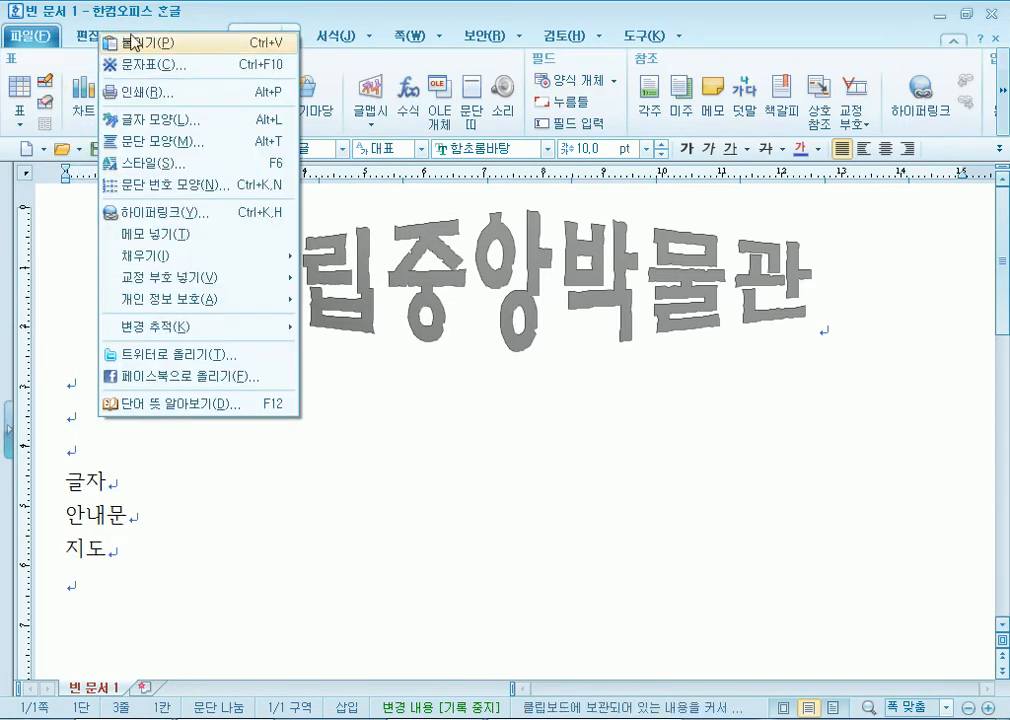
{"action": "left_click", "coordinate": [88, 38]}
{"action": "left_click", "coordinate": [88, 38]}
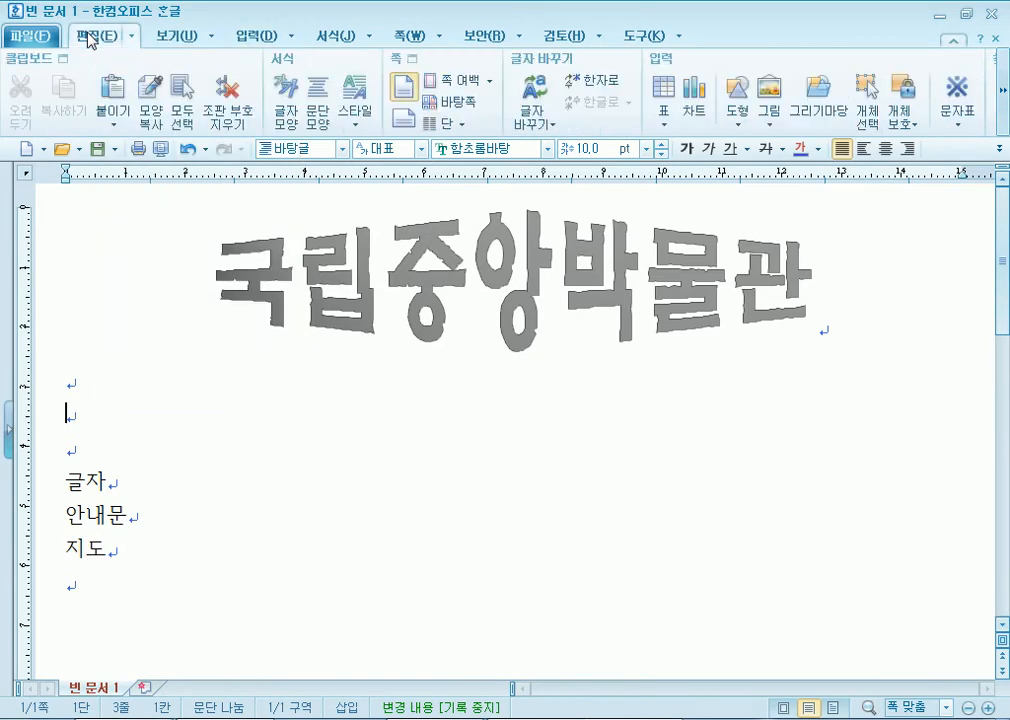
{"action": "left_click", "coordinate": [114, 91]}
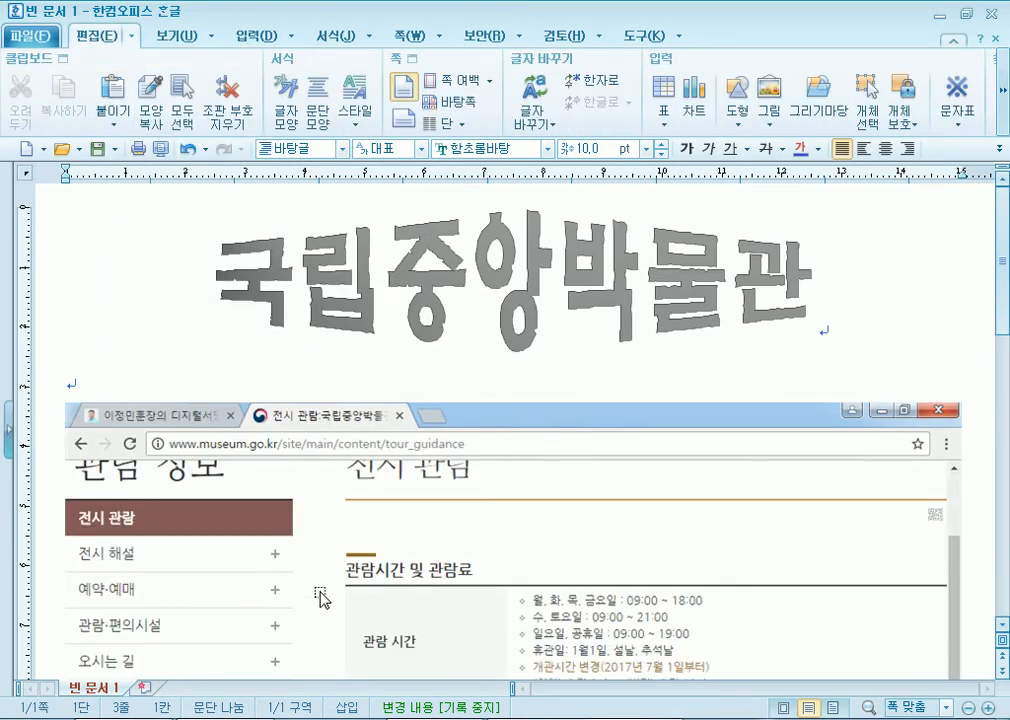
Crop the website's side menu off the pasted picture, leaving it about 104 mm wide
{"action": "scroll", "coordinate": [582, 391], "scroll_direction": "down", "scroll_amount": 5}
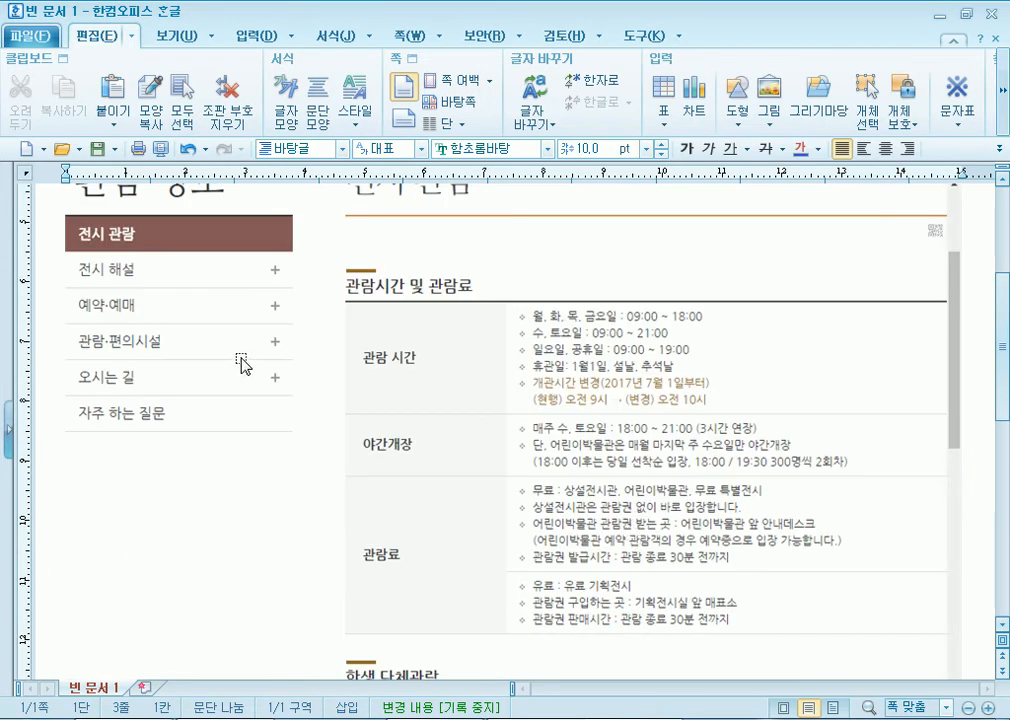
{"action": "left_click", "coordinate": [243, 386]}
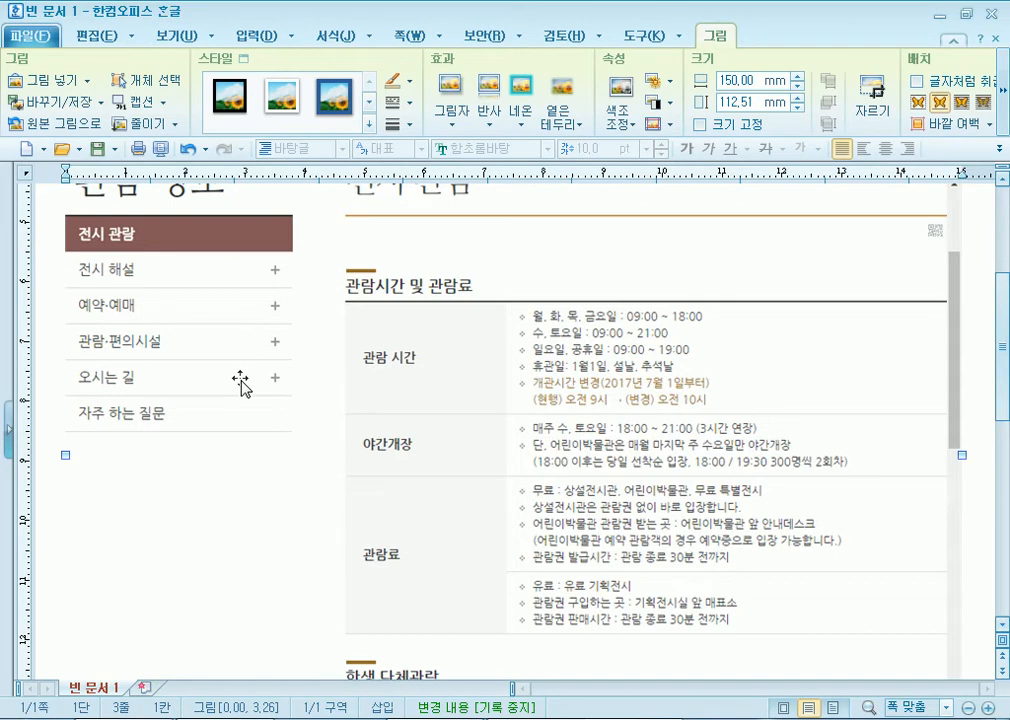
{"action": "double_click", "coordinate": [289, 388]}
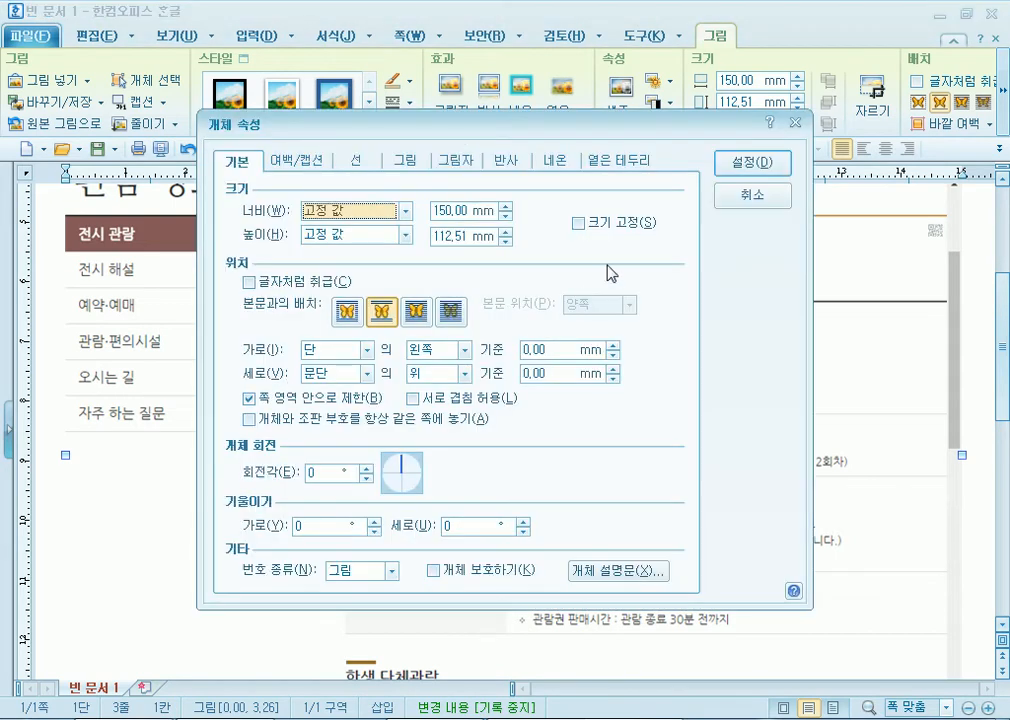
{"action": "left_click", "coordinate": [740, 196]}
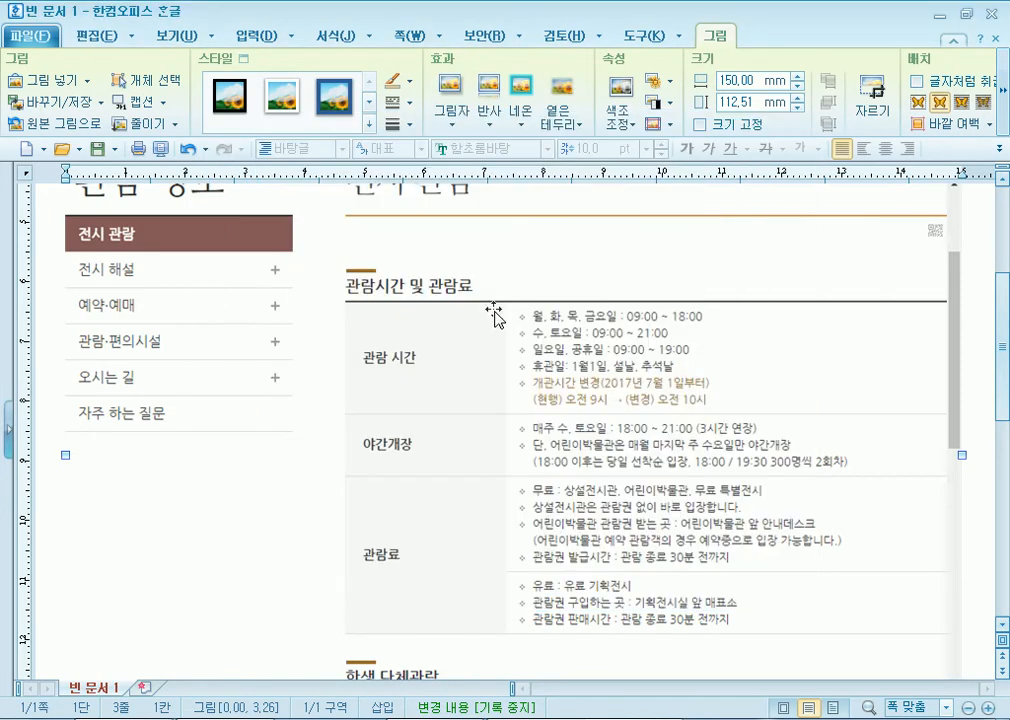
{"action": "left_click", "coordinate": [872, 100]}
{"action": "left_click_drag", "start_coordinate": [278, 441], "coordinate": [341, 441]}
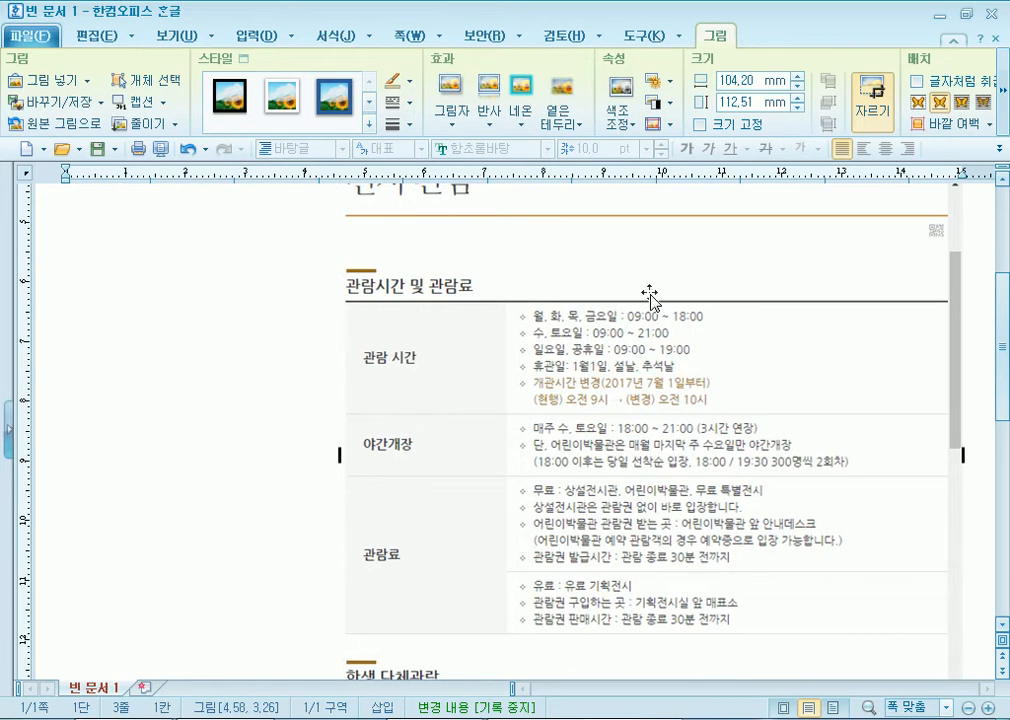
Crop the picture's remaining sides down to the 관람시간 및 관람료 table, about 88 × 61 mm
{"action": "scroll", "coordinate": [619, 333], "scroll_direction": "up", "scroll_amount": 3}
{"action": "left_click_drag", "start_coordinate": [639, 453], "coordinate": [636, 456]}
{"action": "left_click_drag", "start_coordinate": [642, 550], "coordinate": [432, 369]}
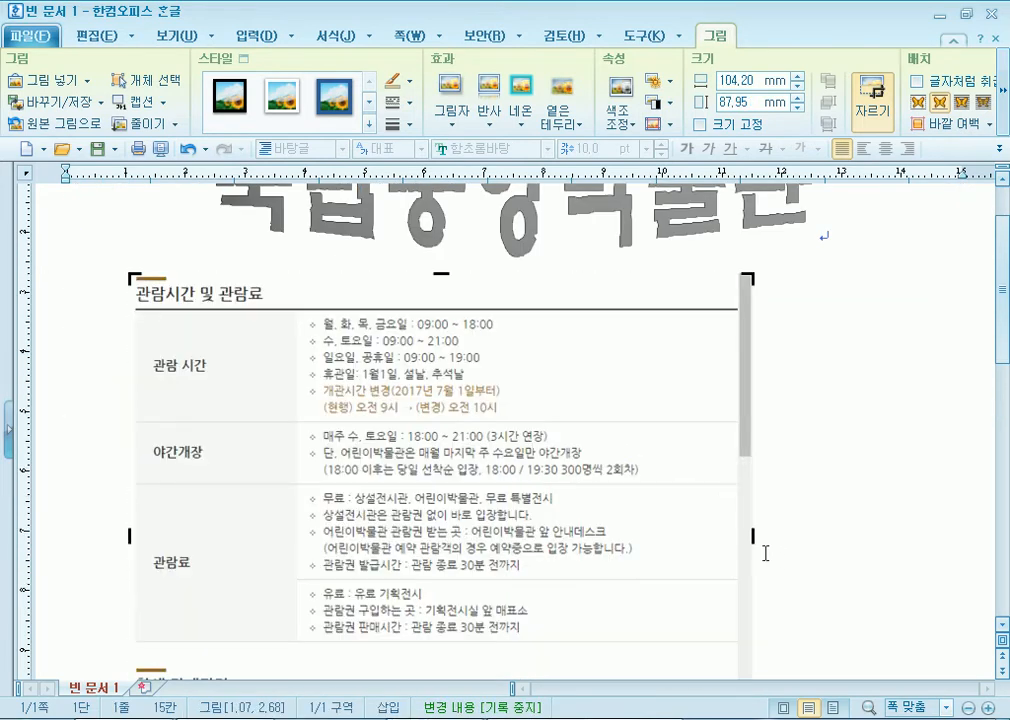
{"action": "left_click_drag", "start_coordinate": [748, 533], "coordinate": [654, 512]}
{"action": "scroll", "coordinate": [430, 500], "scroll_direction": "down", "scroll_amount": 3}
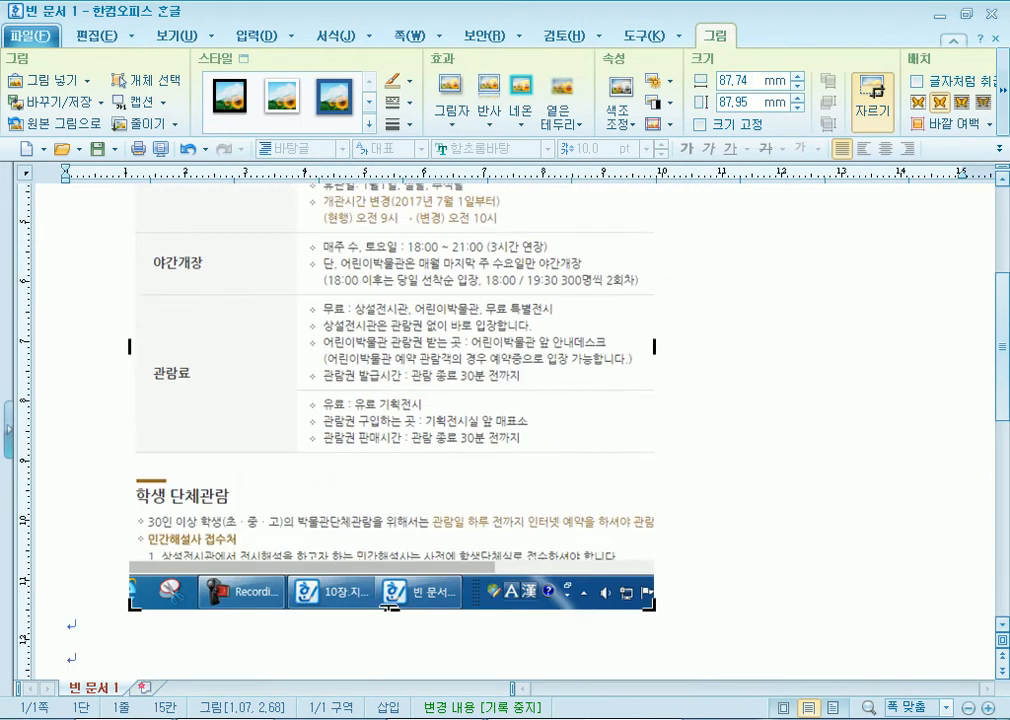
{"action": "left_click_drag", "start_coordinate": [386, 462], "coordinate": [386, 452]}
Finish cropping and move the table picture to the middle of the page, just above 글자
{"action": "left_click_drag", "start_coordinate": [319, 294], "coordinate": [384, 309]}
{"action": "left_click", "coordinate": [866, 502]}
{"action": "left_click_drag", "start_coordinate": [436, 384], "coordinate": [473, 438]}
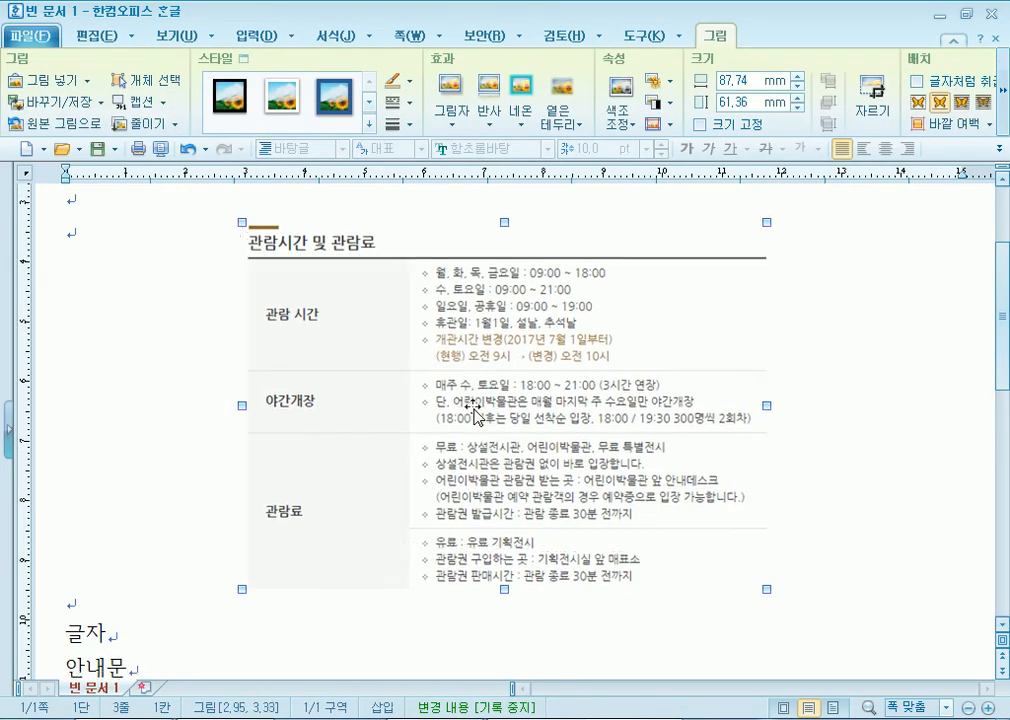
Set the table picture to 글자처럼 취급 and centre its paragraph
{"action": "double_click", "coordinate": [422, 406]}
{"action": "left_click", "coordinate": [250, 282]}
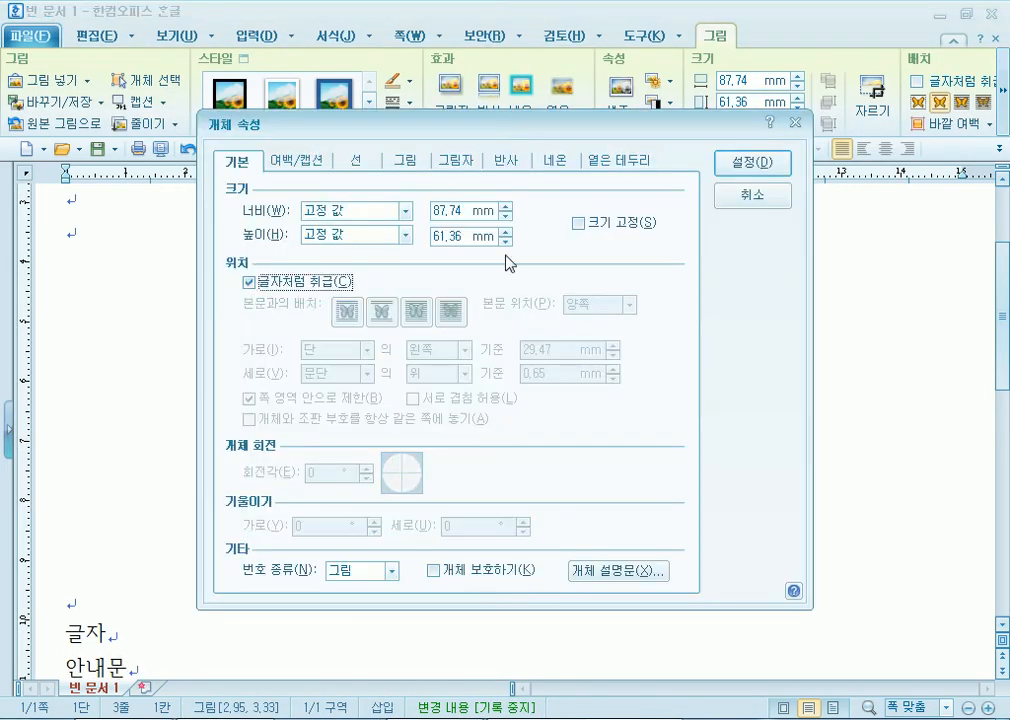
{"action": "left_click", "coordinate": [758, 161]}
{"action": "scroll", "coordinate": [282, 598], "scroll_direction": "down", "scroll_amount": 5}
{"action": "left_click", "coordinate": [676, 432]}
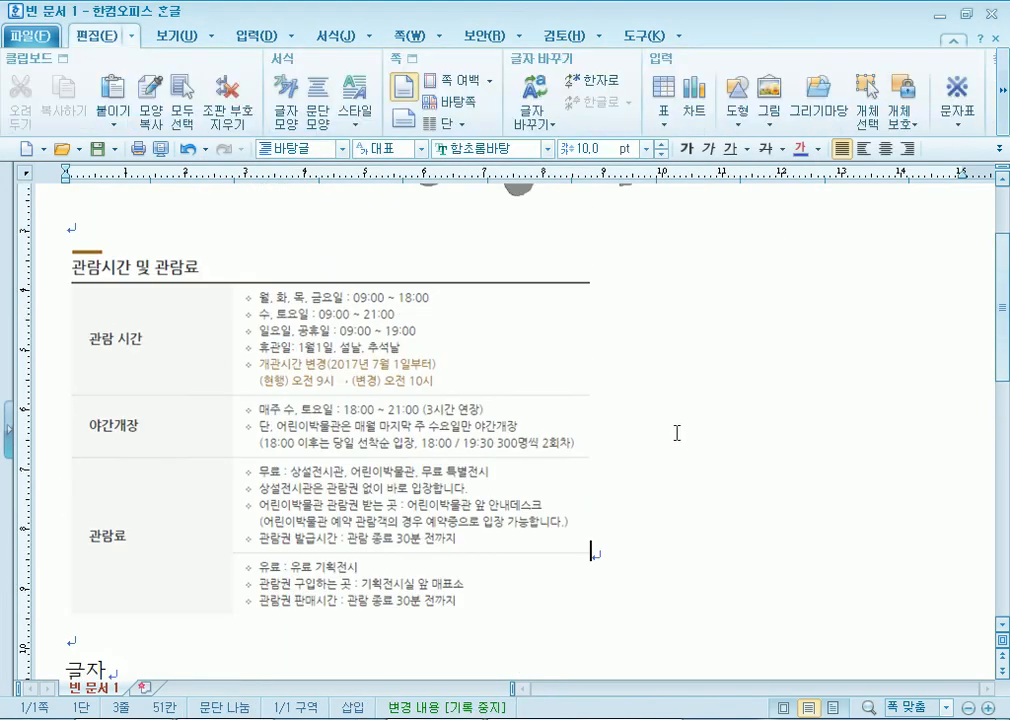
{"action": "left_click", "coordinate": [886, 148]}
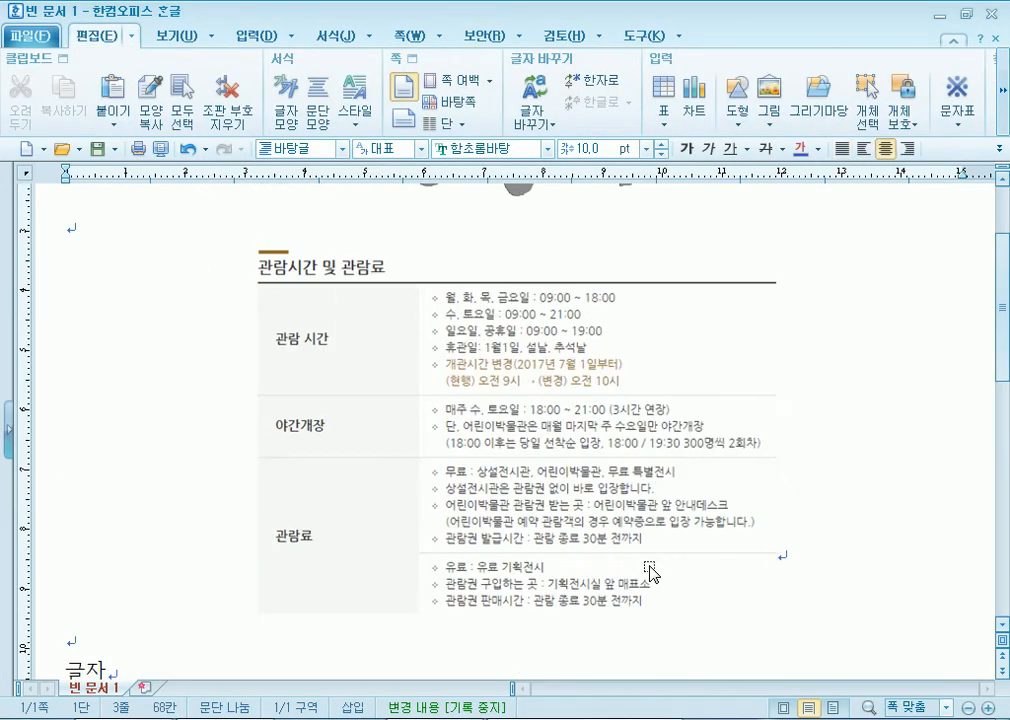
Apply the blue-framed picture style with a shadow to the table picture
{"action": "left_click", "coordinate": [398, 543]}
{"action": "left_click", "coordinate": [834, 421]}
{"action": "left_click", "coordinate": [433, 286]}
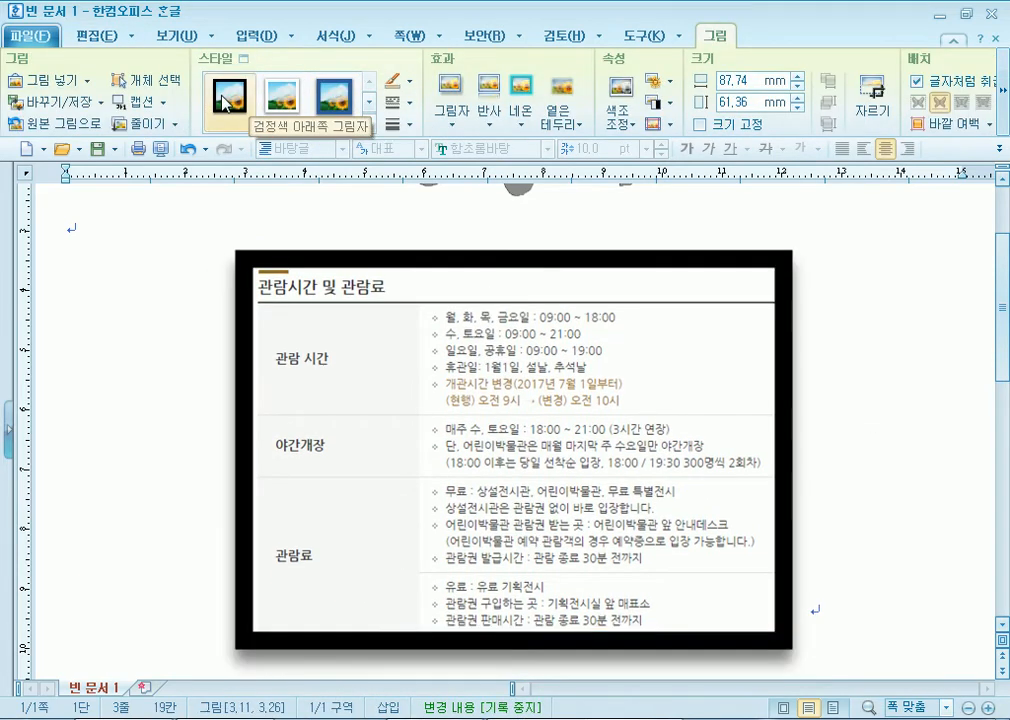
{"action": "left_click", "coordinate": [334, 96]}
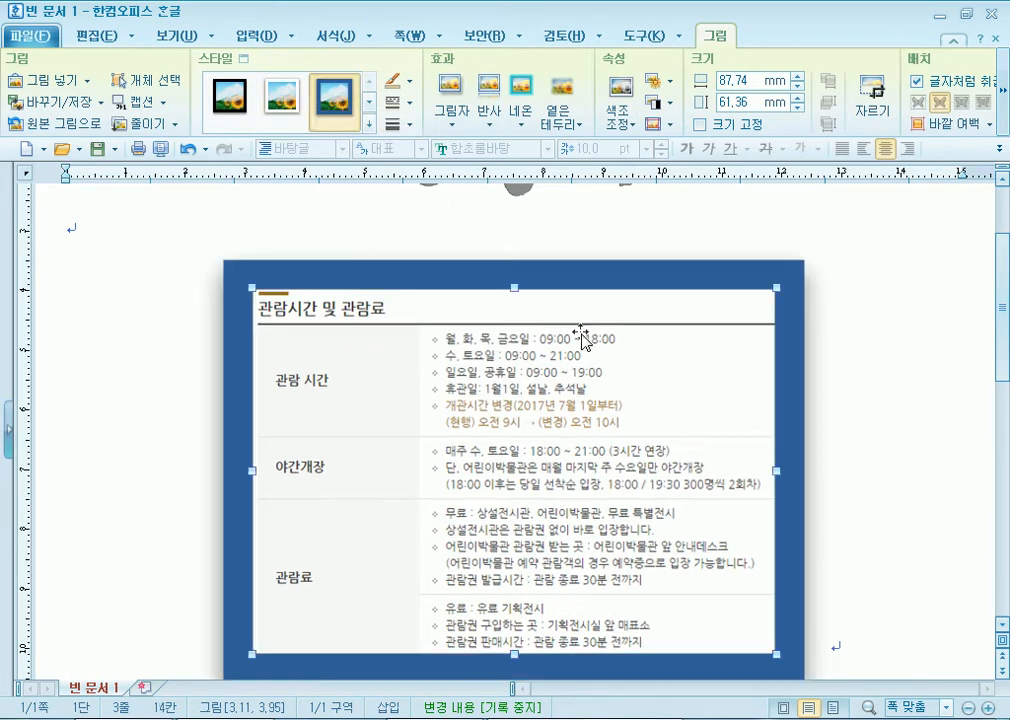
Enlarge the framed table picture to about 67 mm high and set its width to 100 mm
{"action": "scroll", "coordinate": [636, 485], "scroll_direction": "up", "scroll_amount": 3}
{"action": "scroll", "coordinate": [636, 485], "scroll_direction": "down", "scroll_amount": 5}
{"action": "left_click_drag", "start_coordinate": [776, 525], "coordinate": [830, 572]}
{"action": "scroll", "coordinate": [401, 548], "scroll_direction": "up", "scroll_amount": 2}
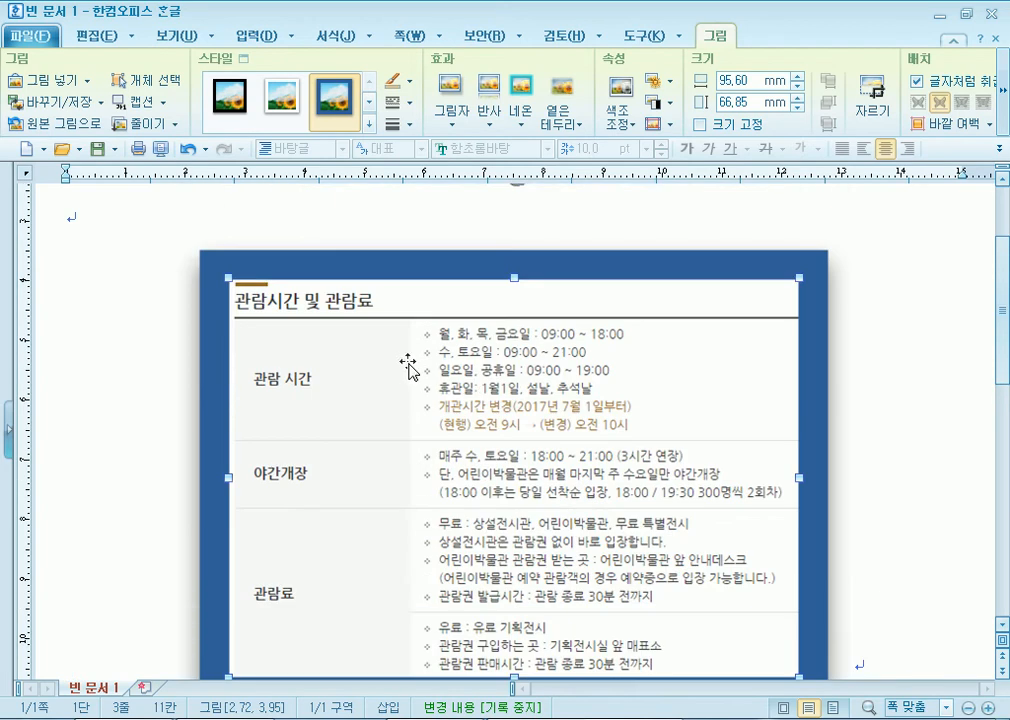
{"action": "double_click", "coordinate": [406, 360]}
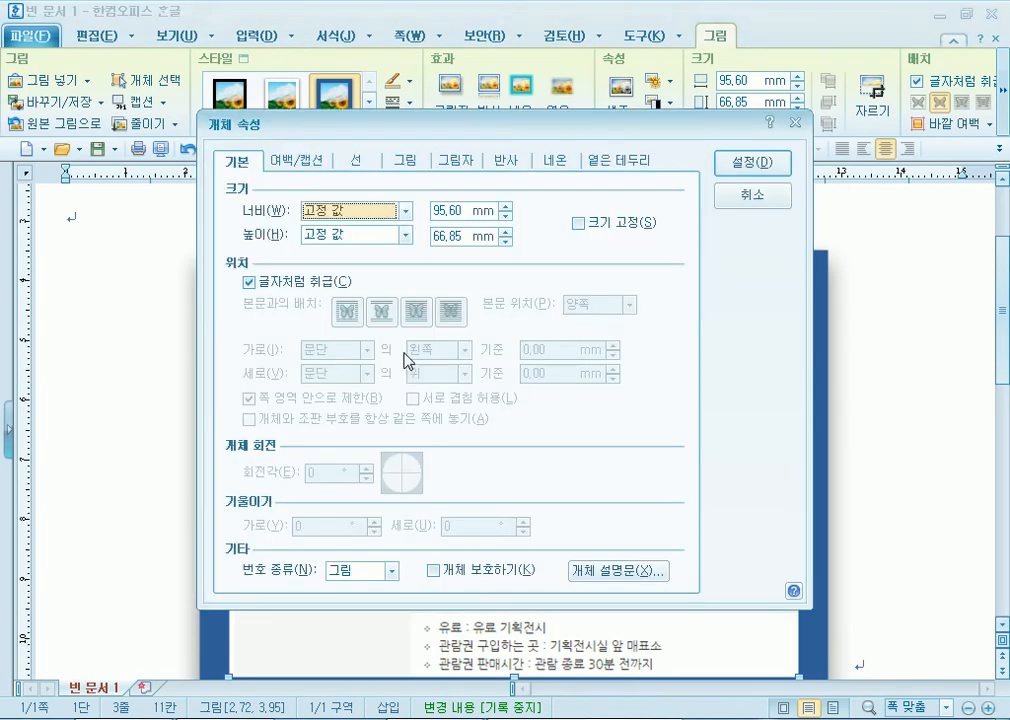
{"action": "left_click", "coordinate": [469, 211]}
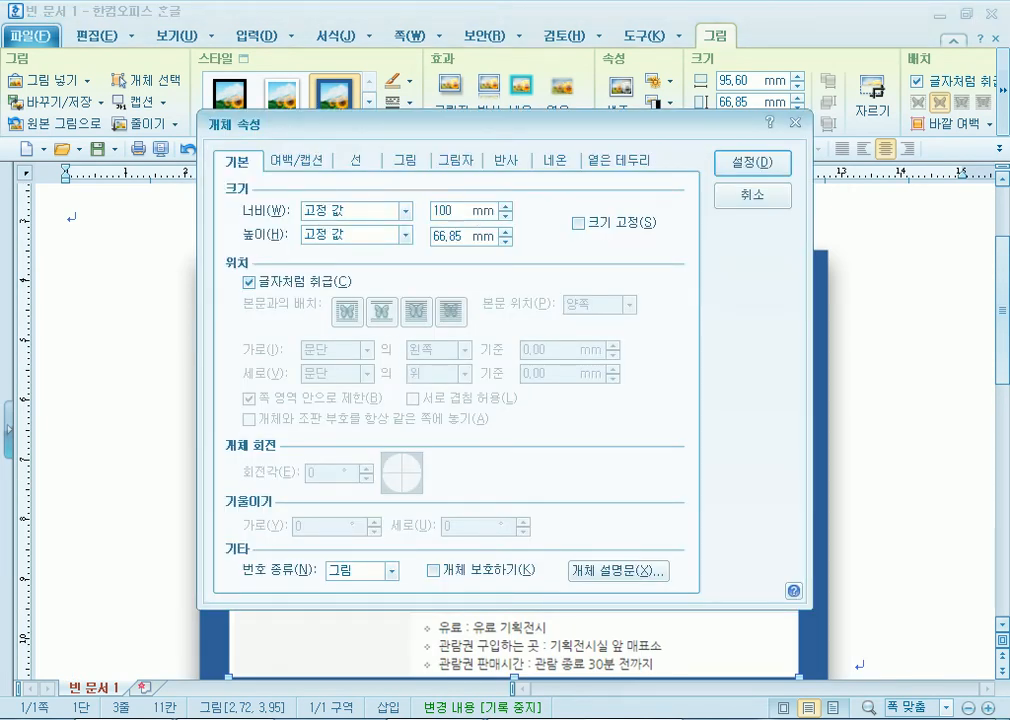
{"action": "left_click", "coordinate": [754, 162]}
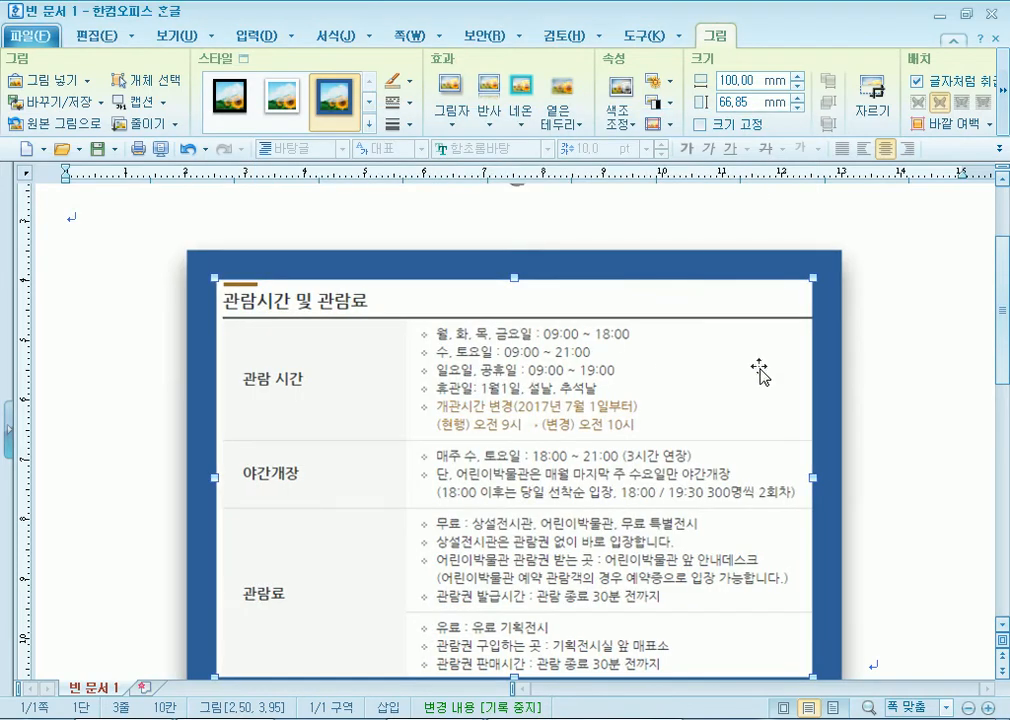
Stretch the table picture's height to about 68 mm and place the cursor on the blank line above 글자
{"action": "scroll", "coordinate": [899, 375], "scroll_direction": "down", "scroll_amount": 3}
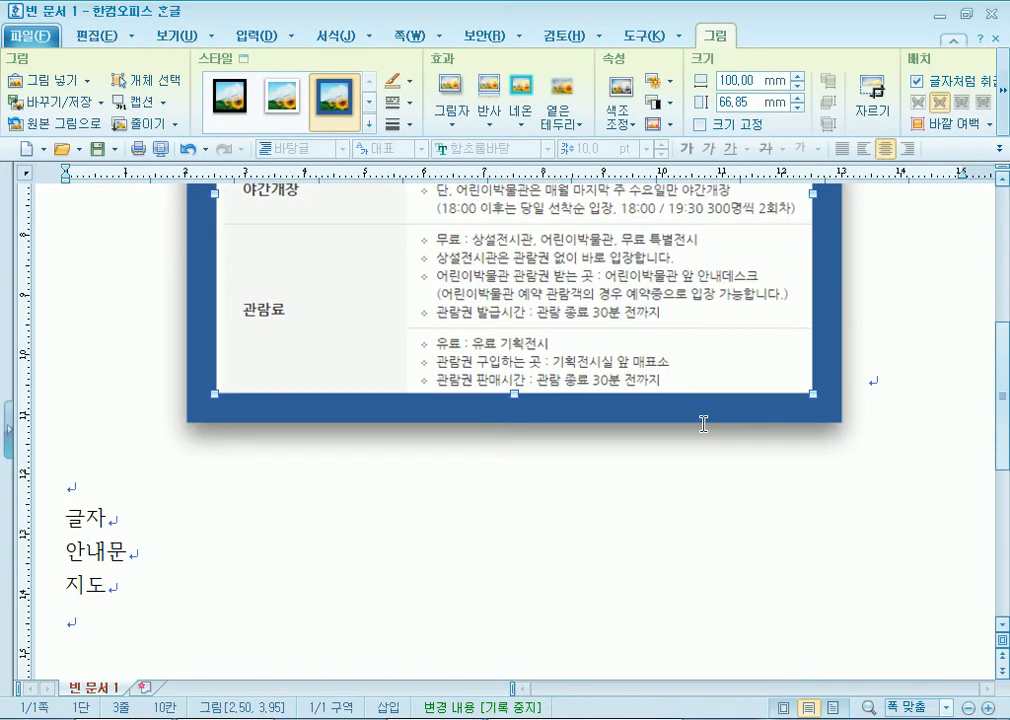
{"action": "left_click_drag", "start_coordinate": [513, 394], "coordinate": [513, 402]}
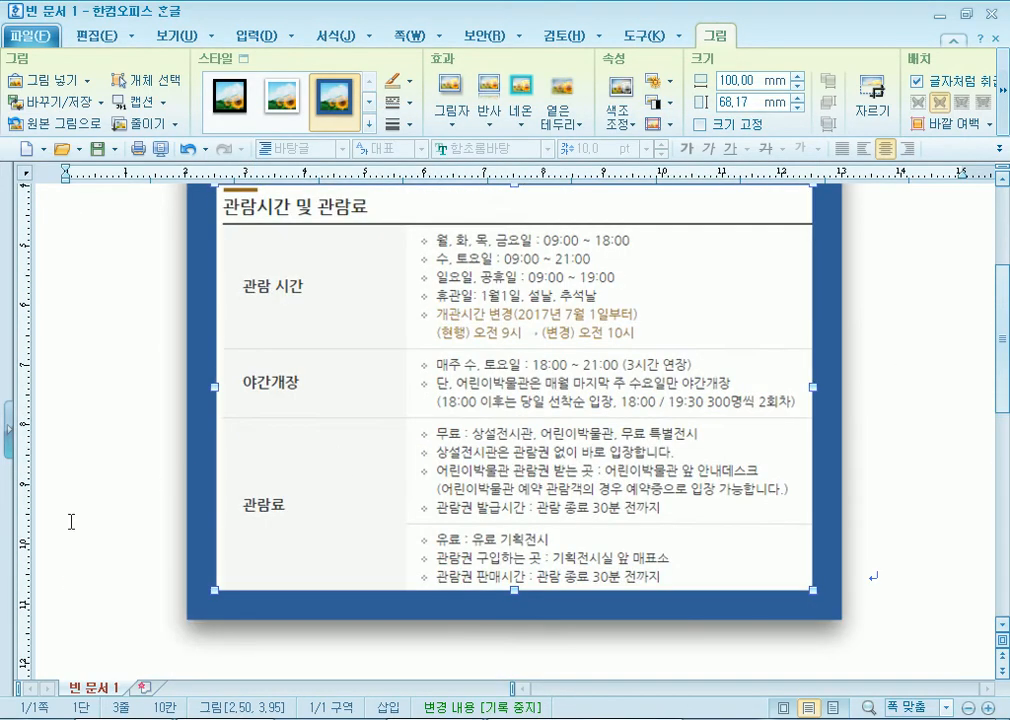
{"action": "scroll", "coordinate": [80, 515], "scroll_direction": "down", "scroll_amount": 3}
{"action": "left_click", "coordinate": [168, 409]}
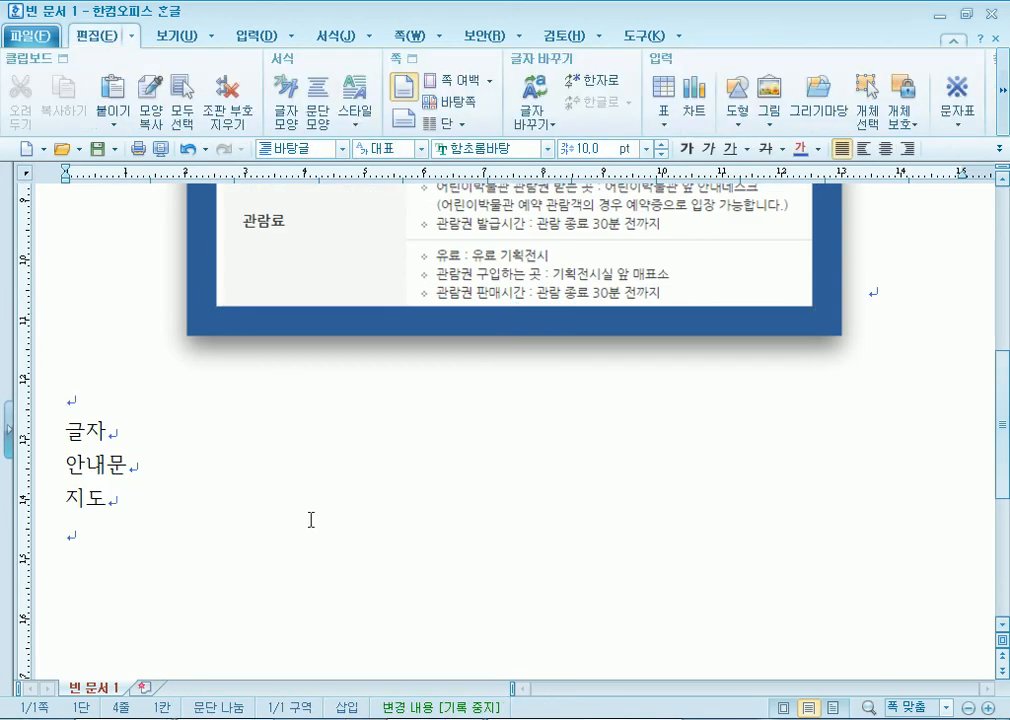
Switch to Chrome, open the museum site's 오시는 길 page and bring its full location map into view
{"action": "key", "text": "alt+Tab"}
{"action": "left_click", "coordinate": [34, 292]}
{"action": "scroll", "coordinate": [104, 565], "scroll_direction": "down", "scroll_amount": 3}
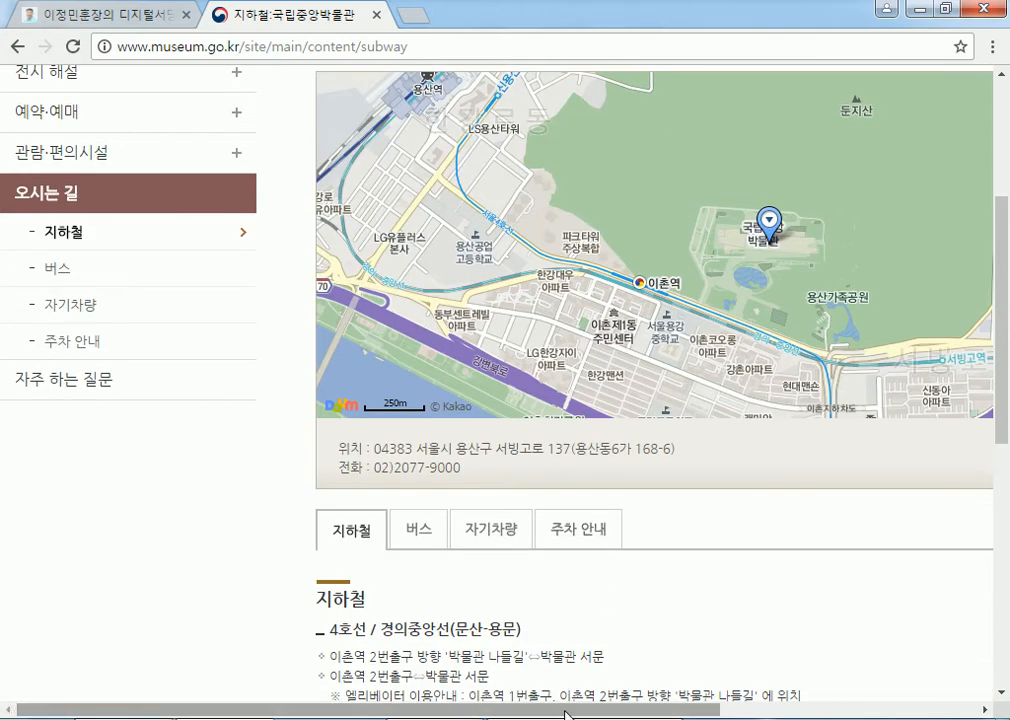
{"action": "left_click_drag", "start_coordinate": [577, 709], "coordinate": [753, 700]}
Examine the museum's surroundings on the location map at several zoom levels, from the whole city down to the buildings
{"action": "left_click_drag", "start_coordinate": [608, 248], "coordinate": [738, 158]}
{"action": "left_click_drag", "start_coordinate": [706, 221], "coordinate": [503, 325]}
{"action": "scroll", "coordinate": [490, 305], "scroll_direction": "up", "scroll_amount": 1}
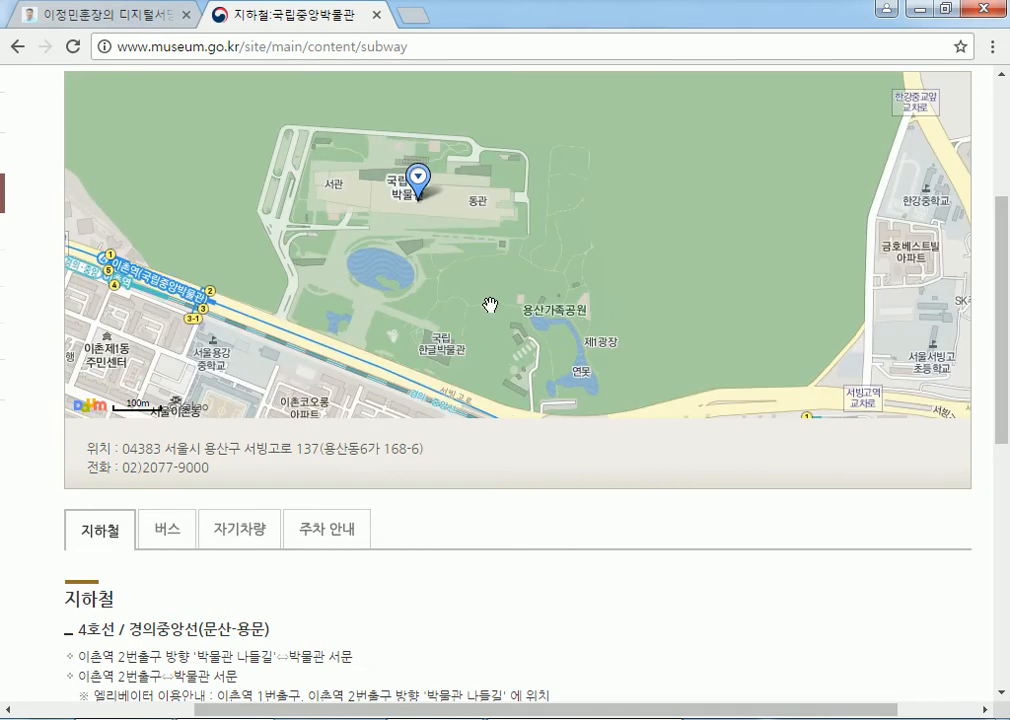
{"action": "scroll", "coordinate": [490, 305], "scroll_direction": "down", "scroll_amount": 3}
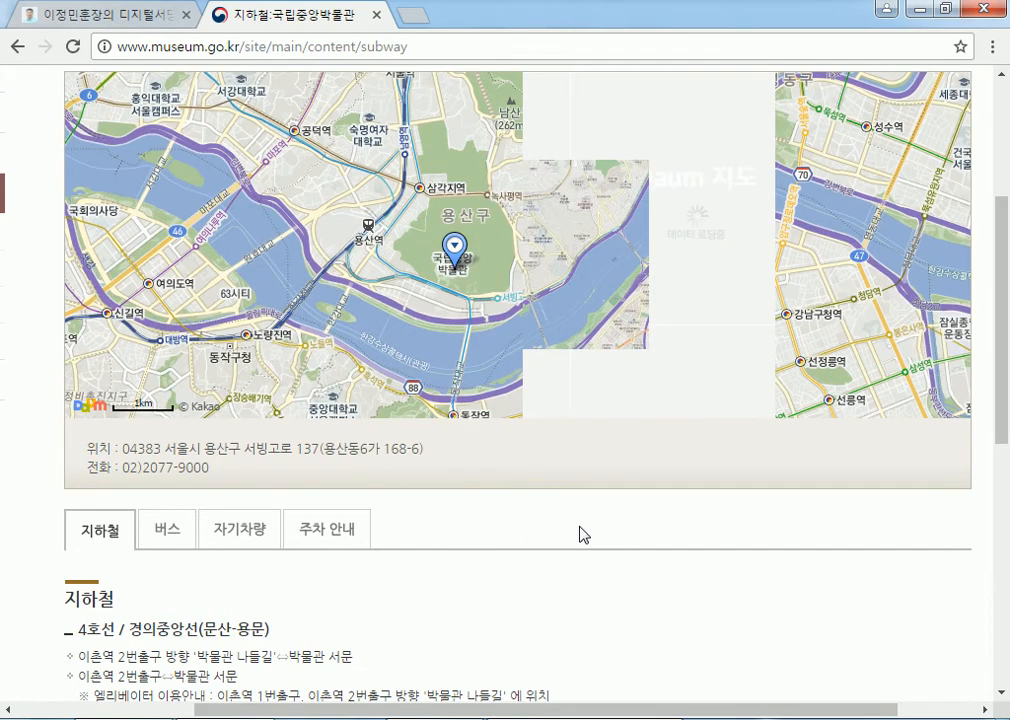
{"action": "scroll", "coordinate": [424, 303], "scroll_direction": "down", "scroll_amount": 2}
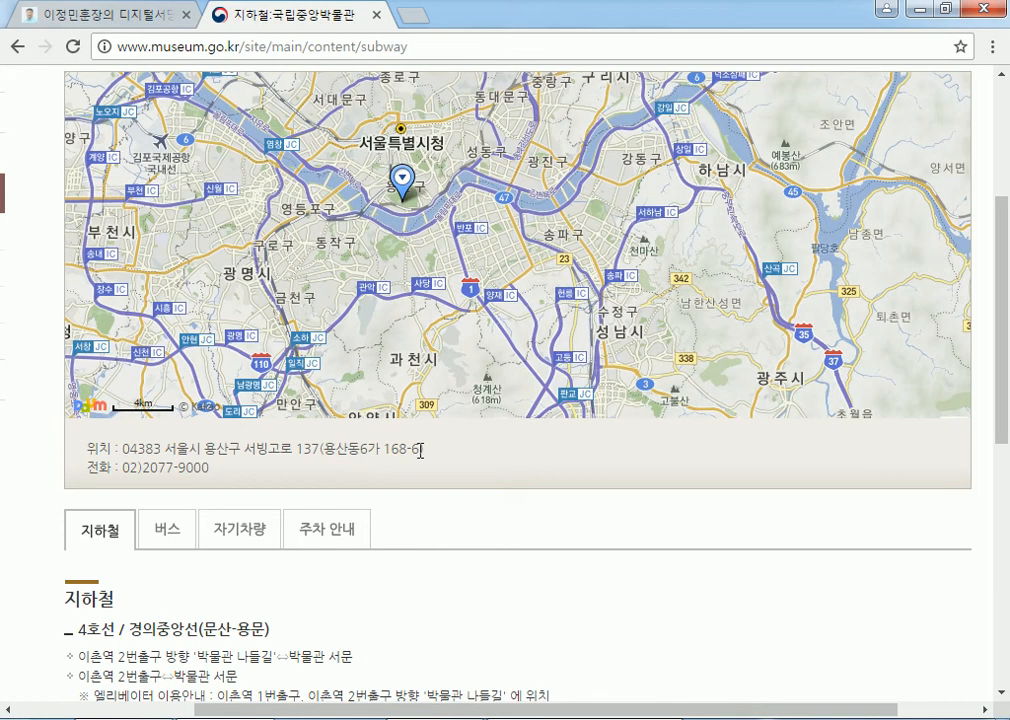
{"action": "scroll", "coordinate": [403, 265], "scroll_direction": "up", "scroll_amount": 3}
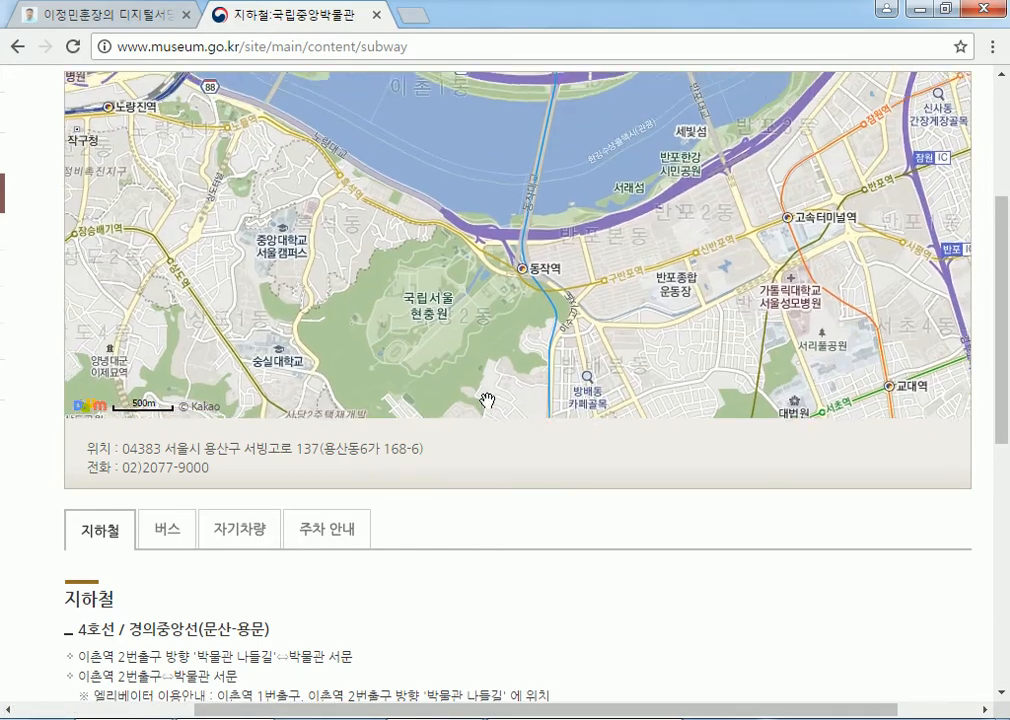
{"action": "scroll", "coordinate": [510, 302], "scroll_direction": "up", "scroll_amount": 3}
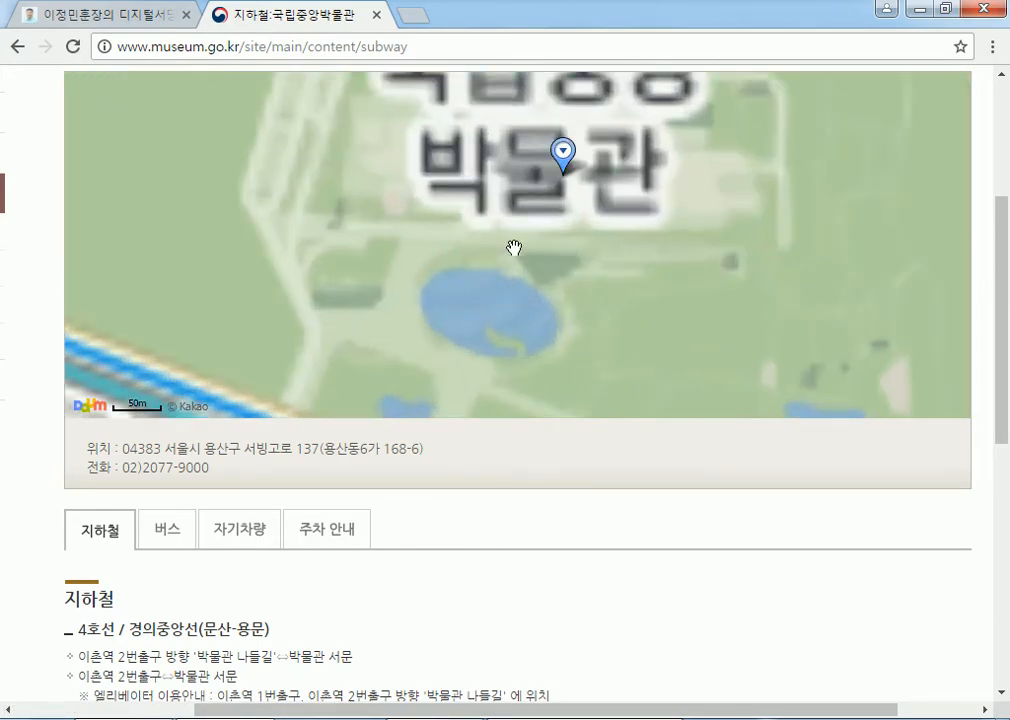
{"action": "scroll", "coordinate": [446, 284], "scroll_direction": "up", "scroll_amount": 1}
{"action": "left_click_drag", "start_coordinate": [452, 165], "coordinate": [426, 341]}
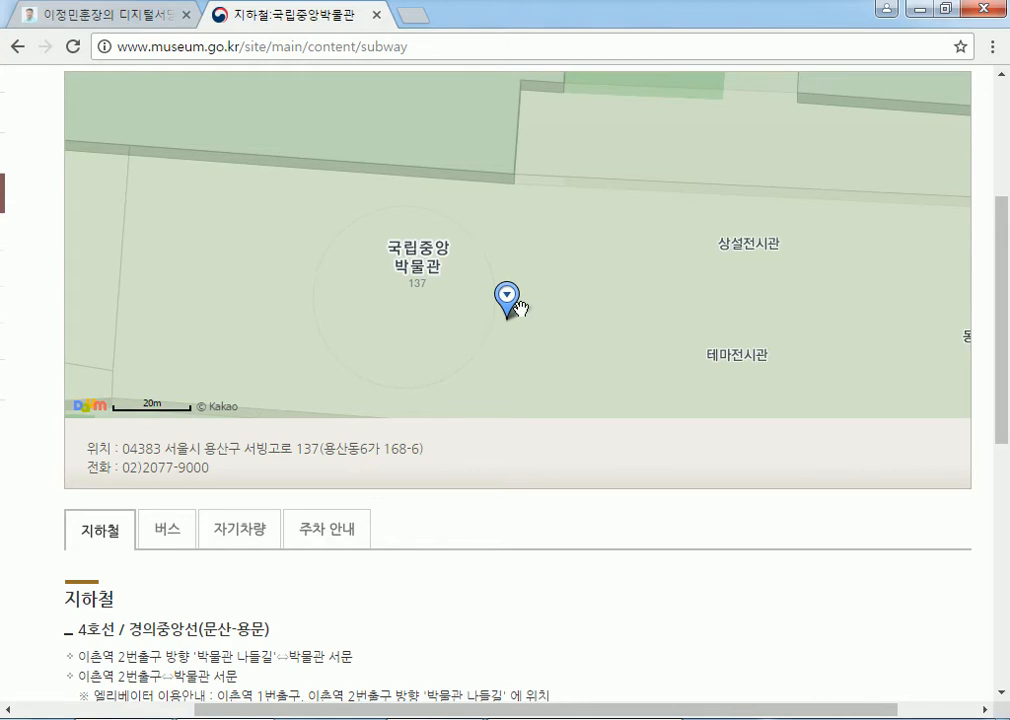
{"action": "scroll", "coordinate": [517, 306], "scroll_direction": "down", "scroll_amount": 3}
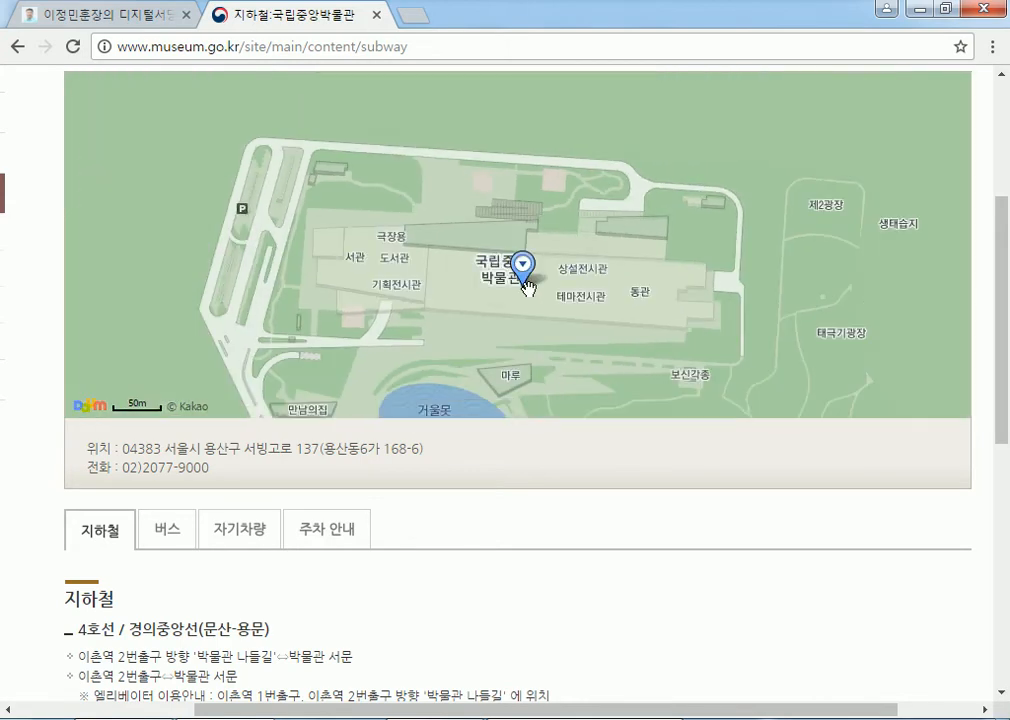
{"action": "left_click_drag", "start_coordinate": [542, 232], "coordinate": [546, 176]}
{"action": "scroll", "coordinate": [546, 240], "scroll_direction": "down", "scroll_amount": 2}
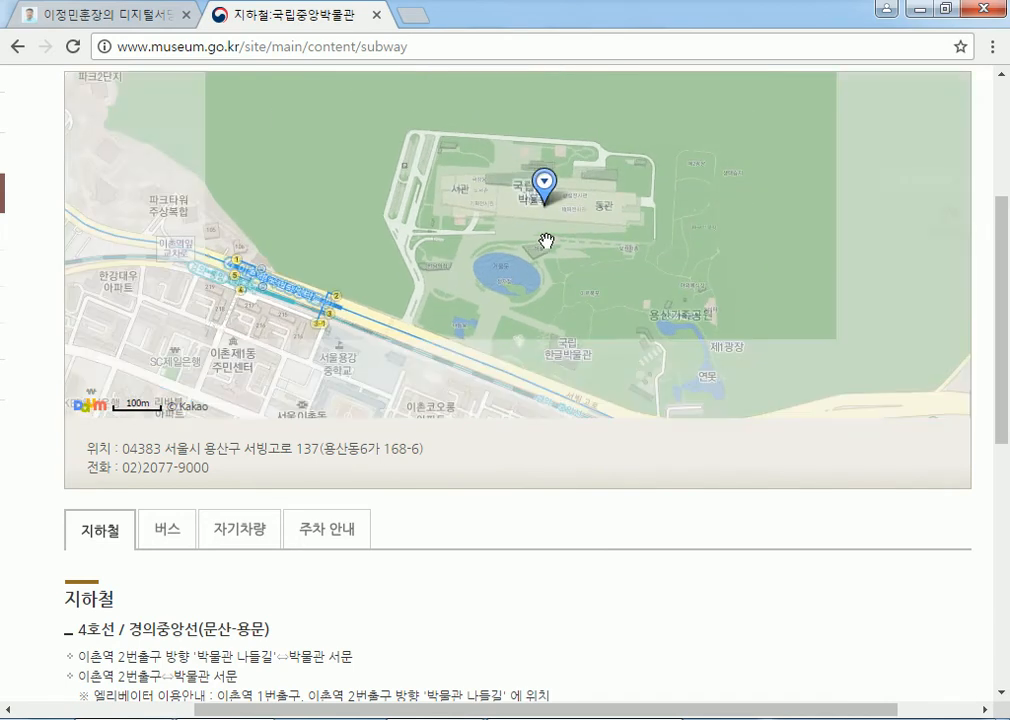
{"action": "left_click_drag", "start_coordinate": [527, 279], "coordinate": [527, 286]}
{"action": "scroll", "coordinate": [540, 235], "scroll_direction": "up", "scroll_amount": 1}
{"action": "left_click_drag", "start_coordinate": [540, 235], "coordinate": [538, 229]}
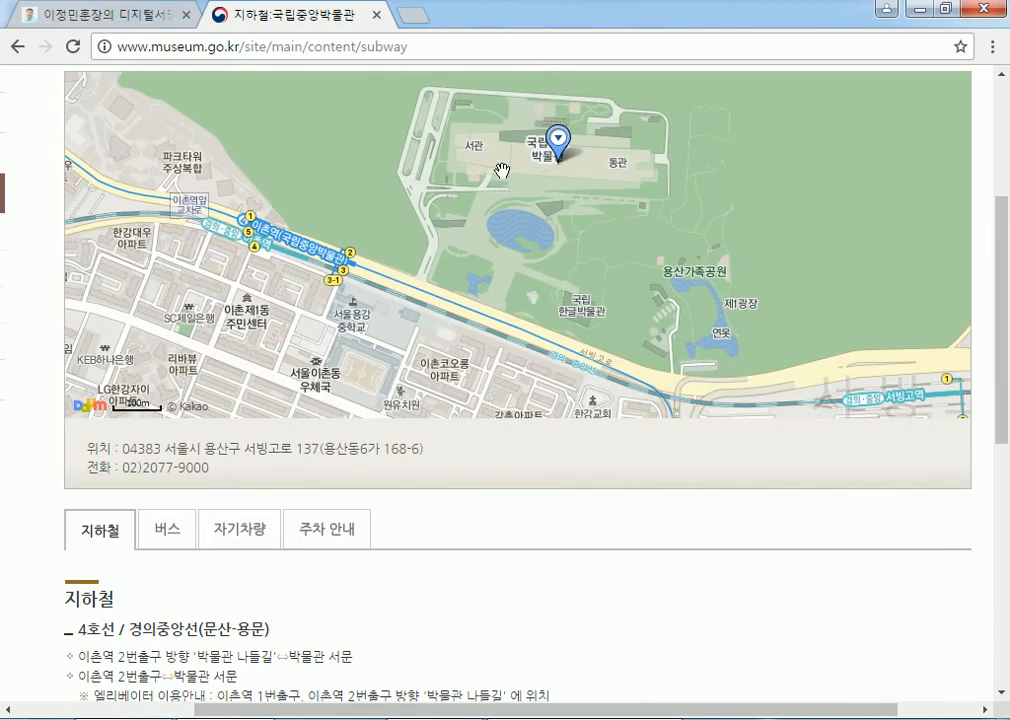
Frame the location map at the 50 m scale so that both the museum and 이촌역 with its exits fit in view
{"action": "scroll", "coordinate": [518, 191], "scroll_direction": "up", "scroll_amount": 1}
{"action": "left_click_drag", "start_coordinate": [534, 135], "coordinate": [582, 180]}
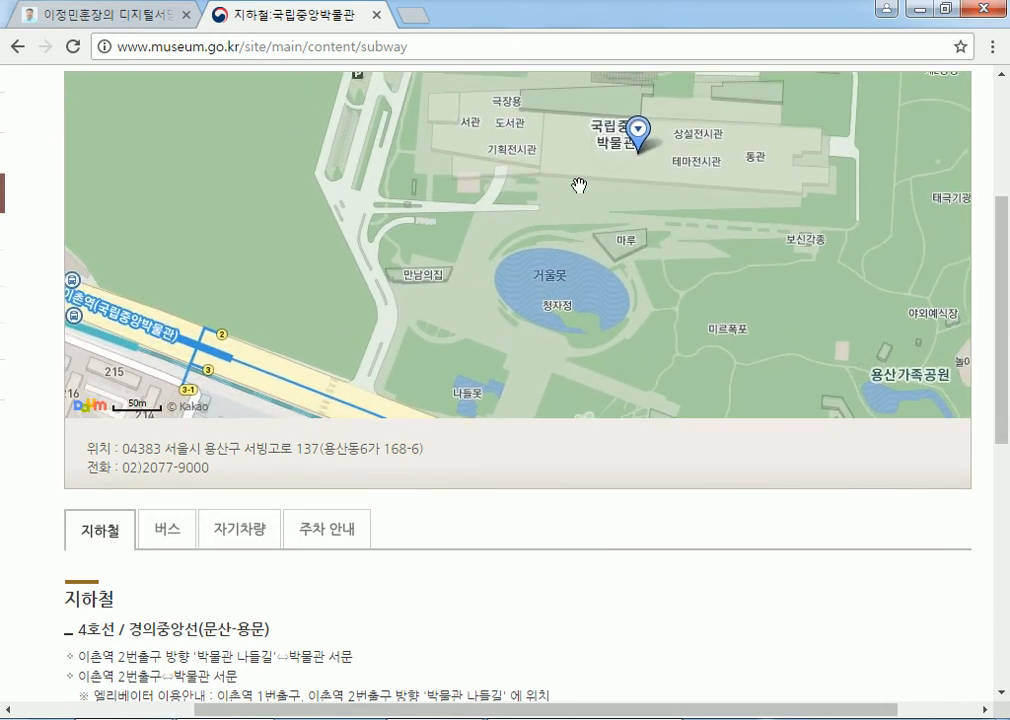
{"action": "left_click_drag", "start_coordinate": [145, 333], "coordinate": [225, 356]}
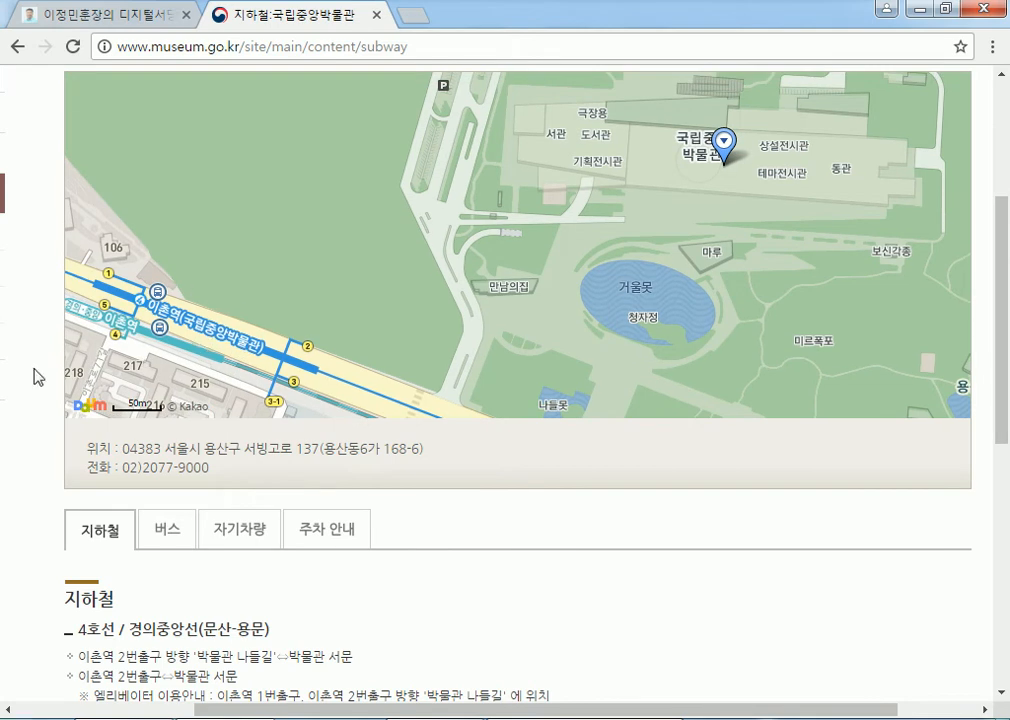
{"action": "scroll", "coordinate": [34, 376], "scroll_direction": "up", "scroll_amount": 2}
{"action": "left_click_drag", "start_coordinate": [188, 445], "coordinate": [152, 458]}
{"action": "left_click_drag", "start_coordinate": [481, 371], "coordinate": [492, 380]}
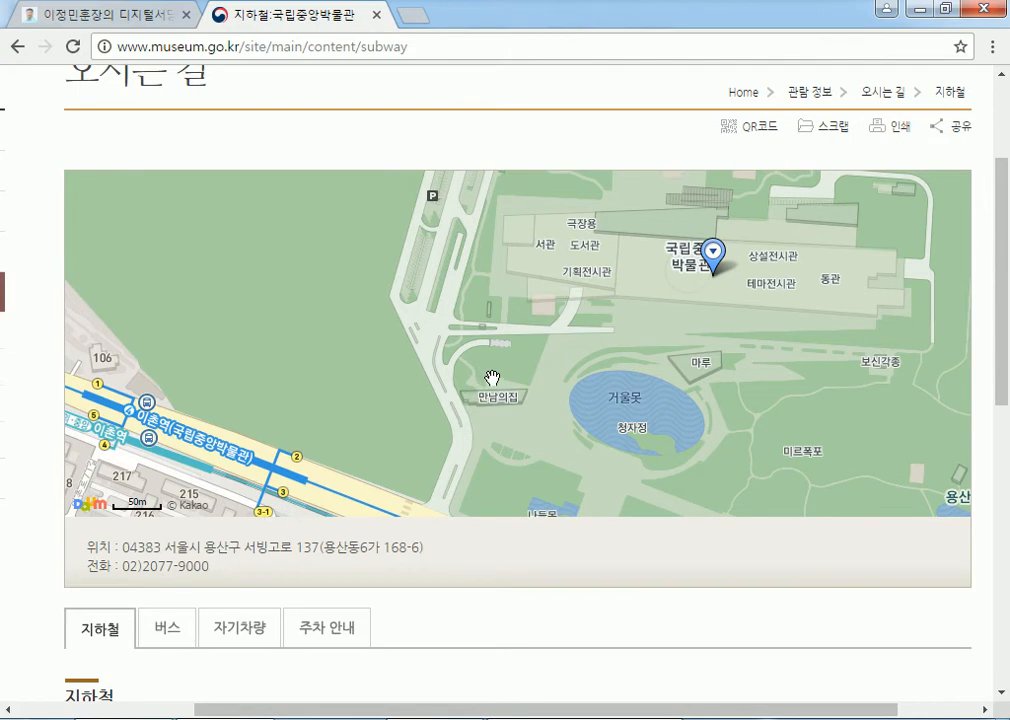
{"action": "scroll", "coordinate": [492, 378], "scroll_direction": "down", "scroll_amount": 1}
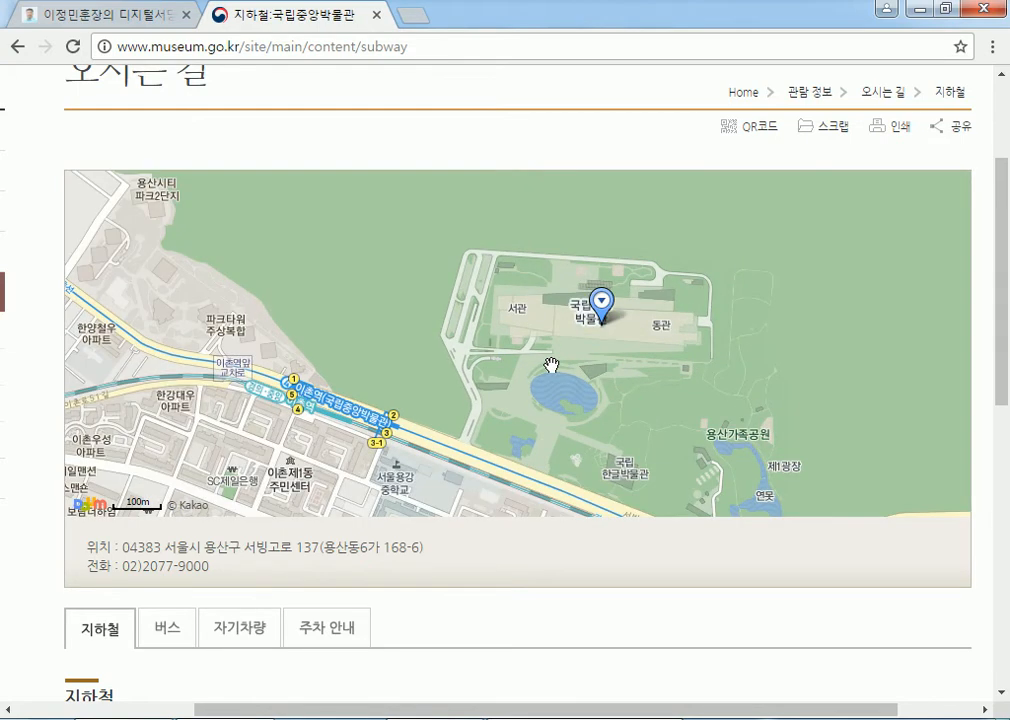
{"action": "scroll", "coordinate": [551, 364], "scroll_direction": "up", "scroll_amount": 2}
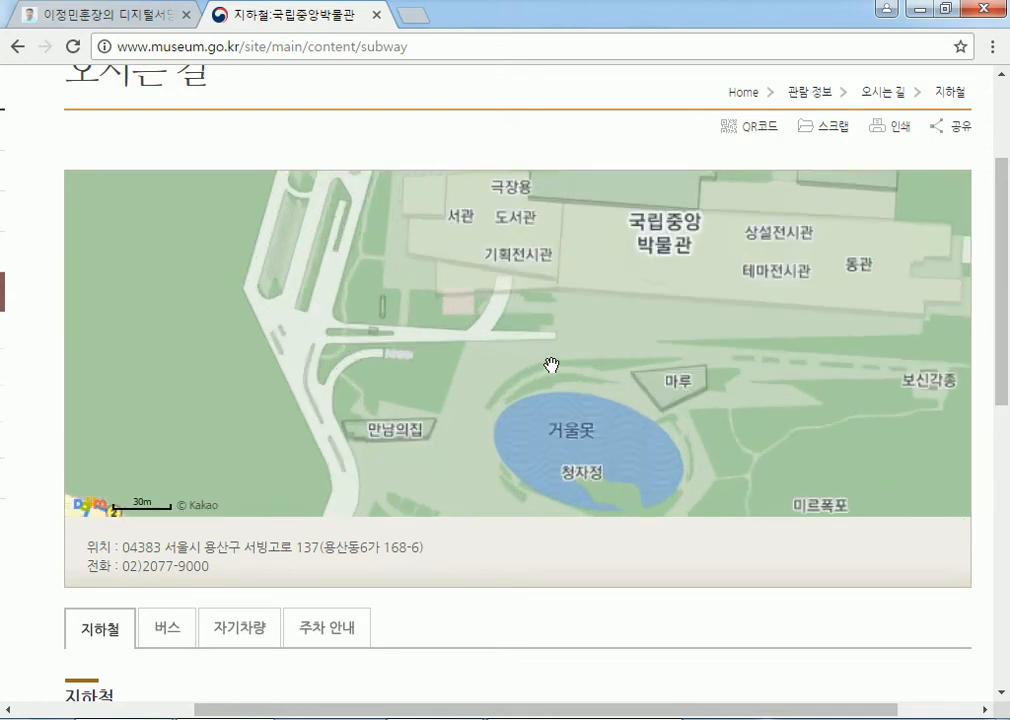
{"action": "scroll", "coordinate": [551, 364], "scroll_direction": "down", "scroll_amount": 1}
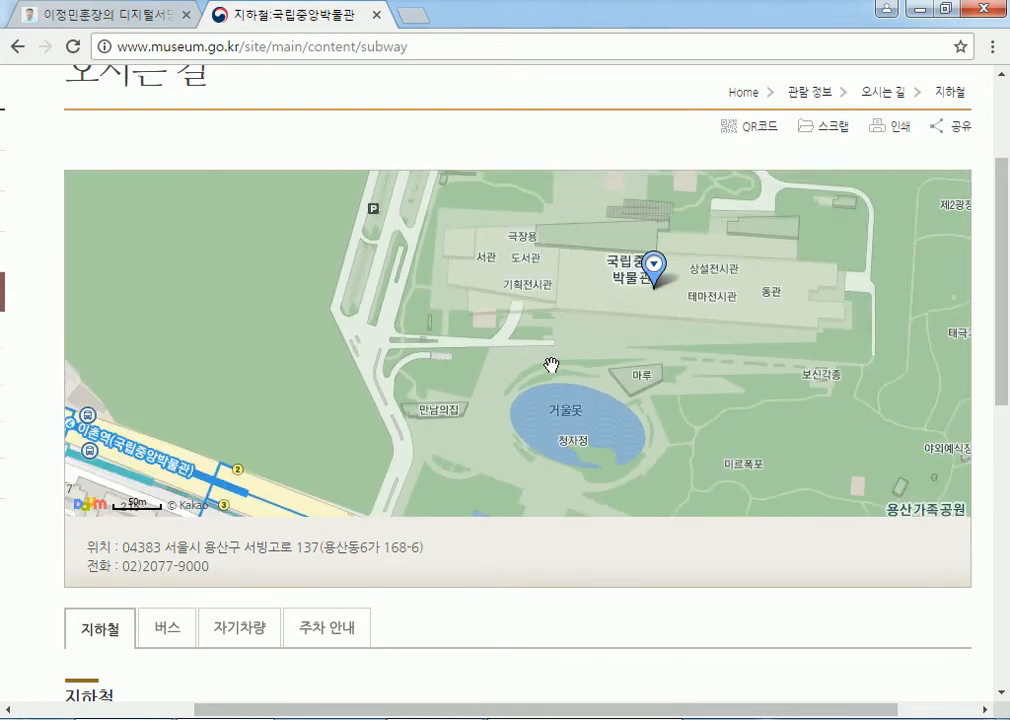
{"action": "left_click_drag", "start_coordinate": [169, 408], "coordinate": [209, 412]}
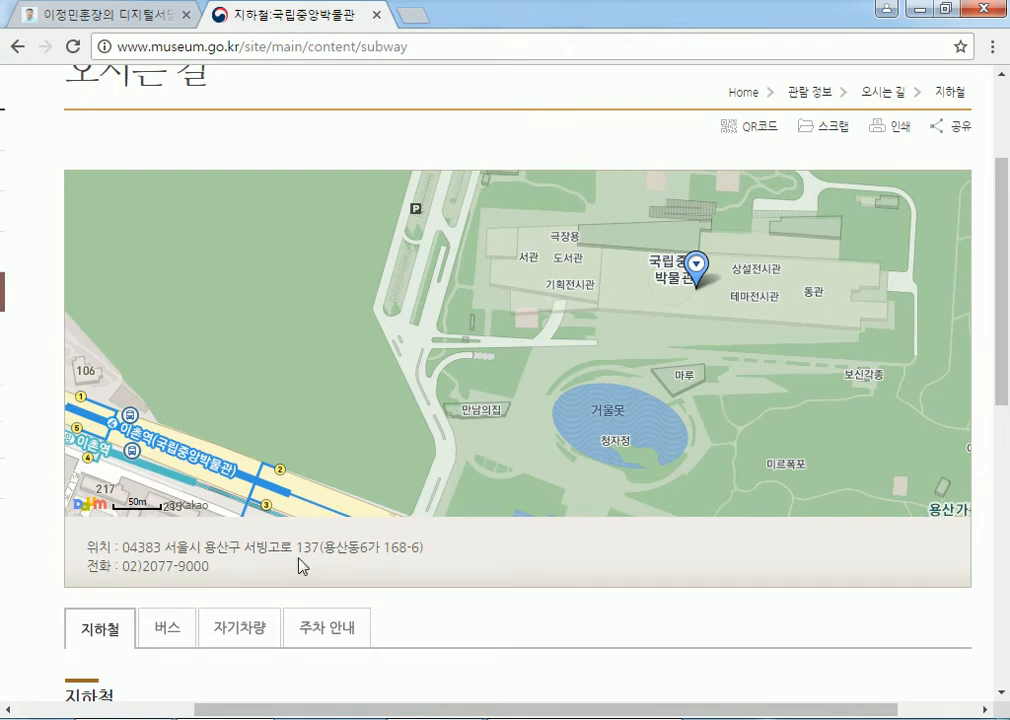
{"action": "left_click_drag", "start_coordinate": [308, 483], "coordinate": [359, 460]}
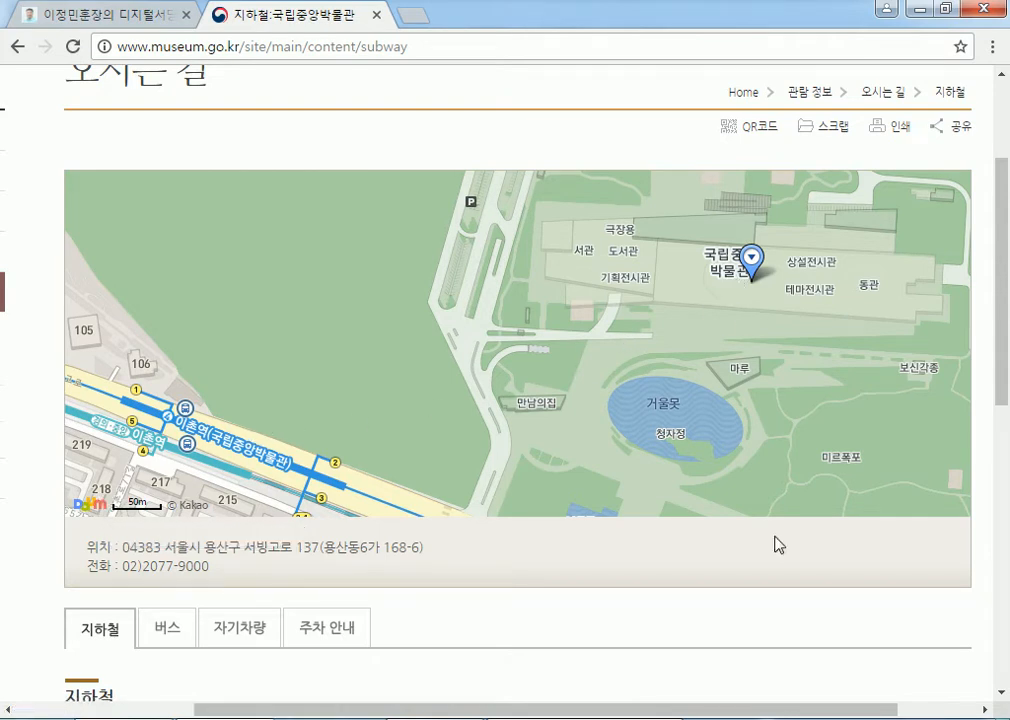
Switch to the Hangul document, paste the captured map page on the blank line above 글자 and select it
{"action": "key", "text": "alt+Tab"}
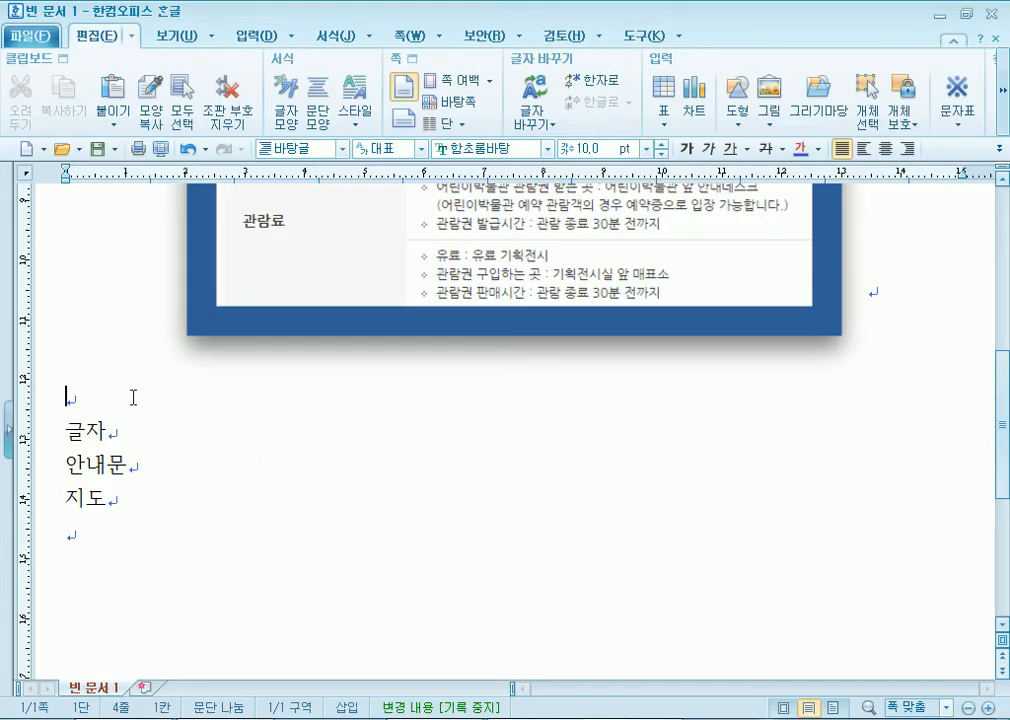
{"action": "scroll", "coordinate": [596, 608], "scroll_direction": "down", "scroll_amount": 10}
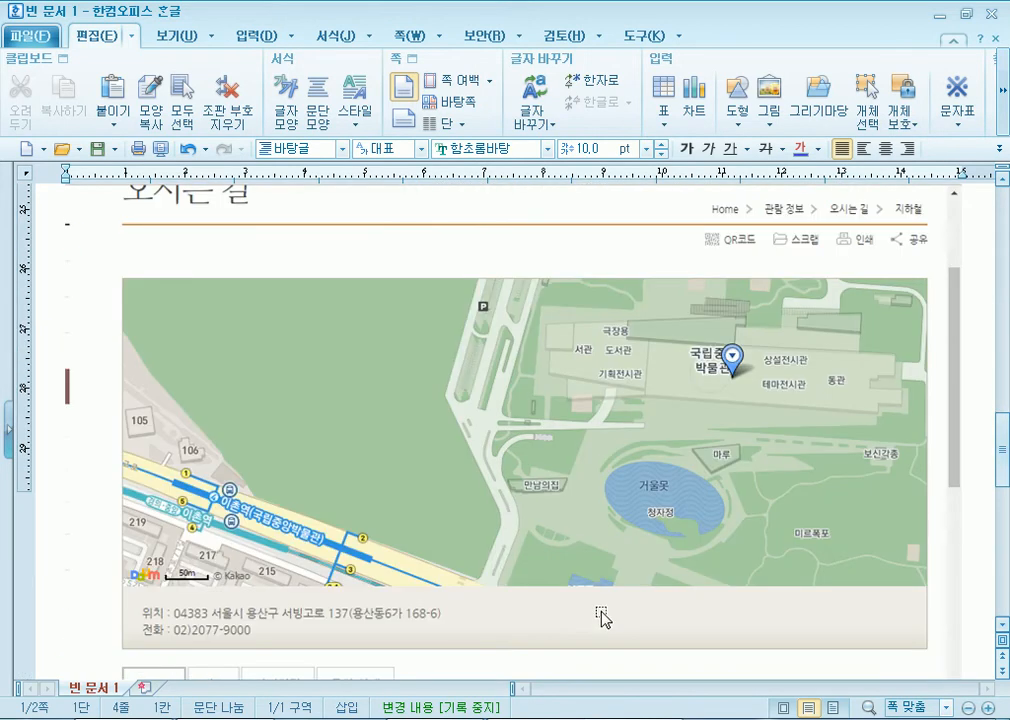
{"action": "left_click", "coordinate": [411, 438]}
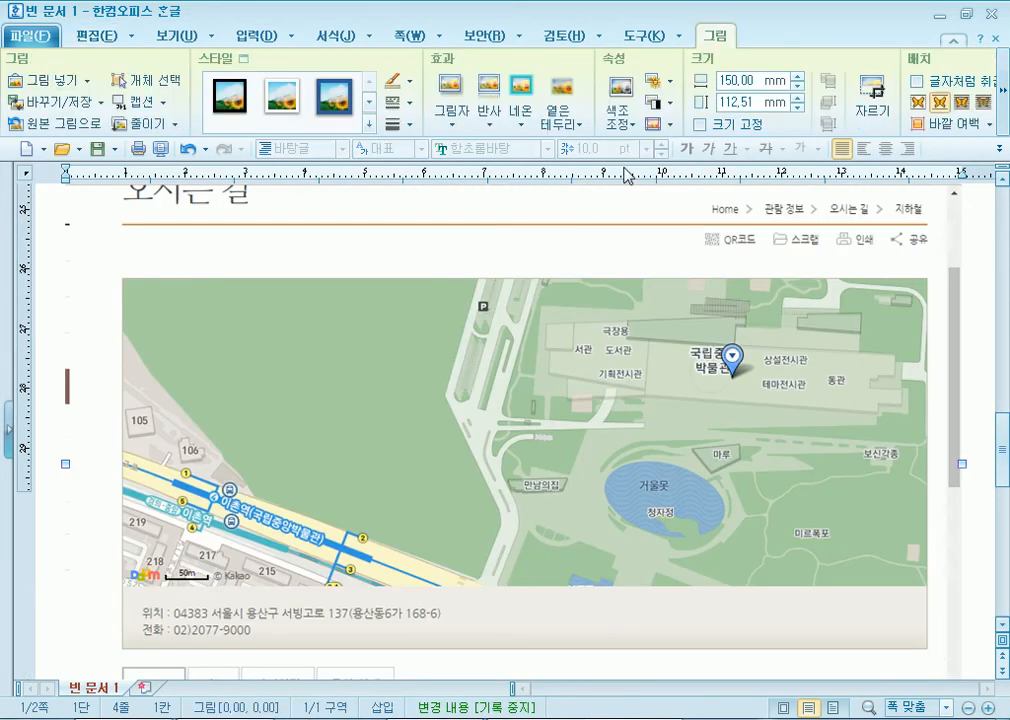
Crop the captured page on all four sides to the map area only, about 127 mm wide and 50 mm high
{"action": "left_click", "coordinate": [884, 103]}
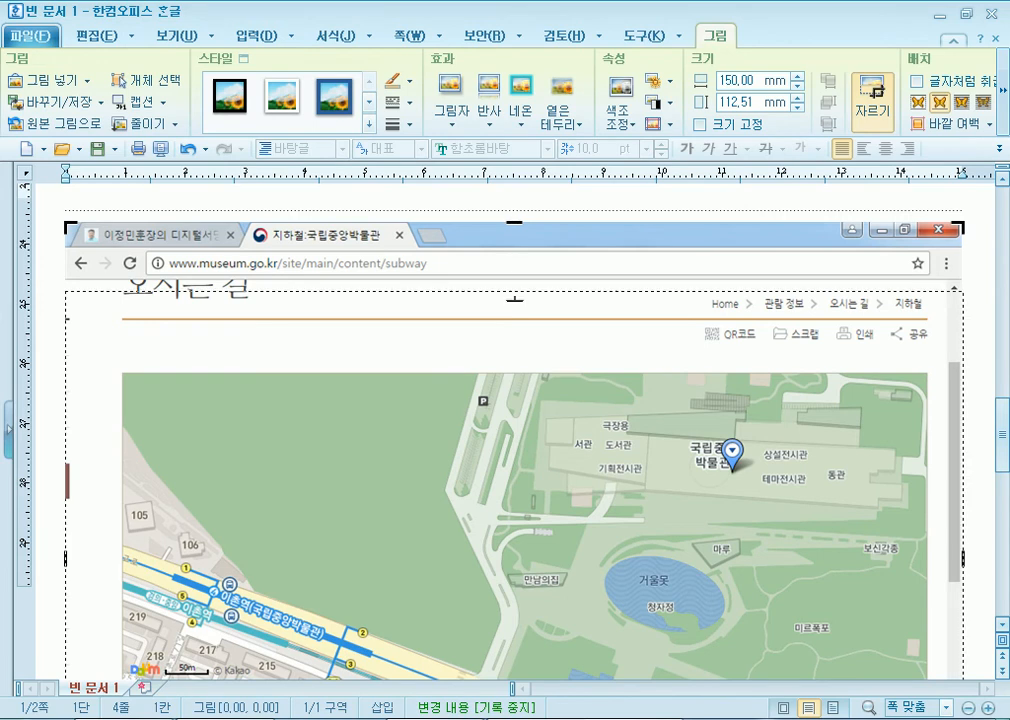
{"action": "left_click_drag", "start_coordinate": [514, 373], "coordinate": [514, 378]}
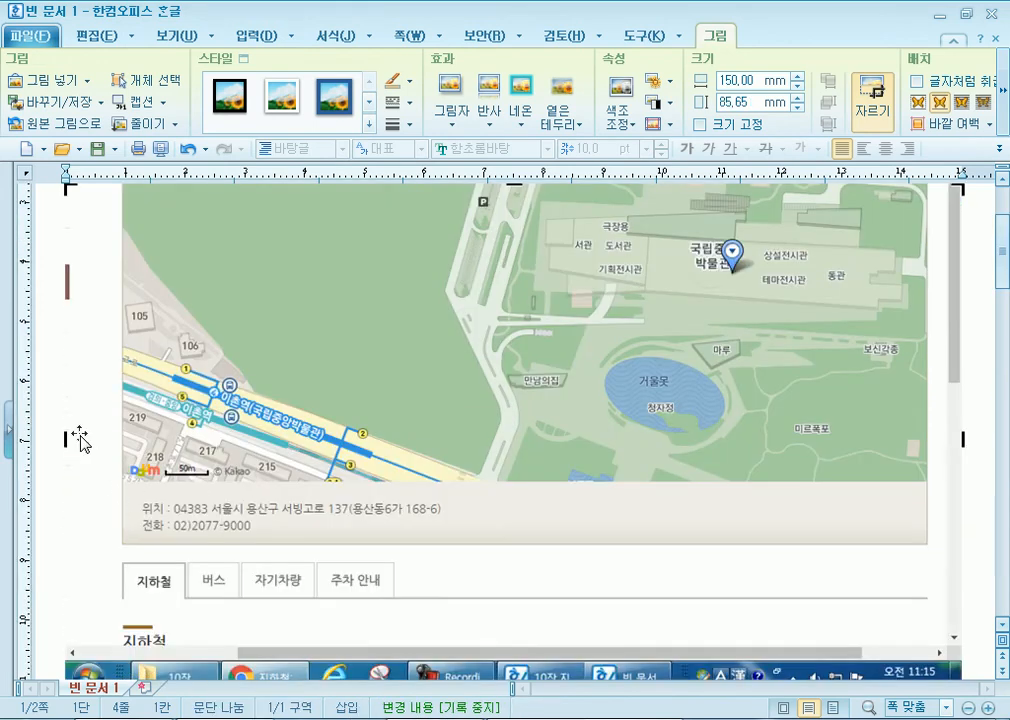
{"action": "left_click_drag", "start_coordinate": [66, 439], "coordinate": [162, 440]}
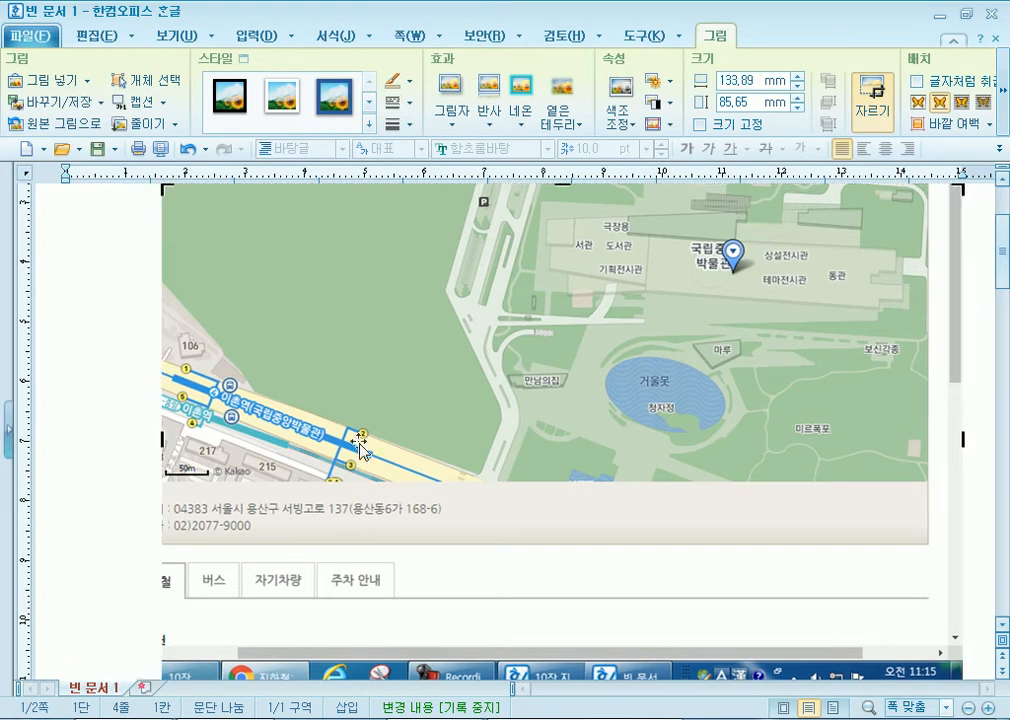
{"action": "left_click_drag", "start_coordinate": [933, 434], "coordinate": [918, 438]}
{"action": "scroll", "coordinate": [500, 632], "scroll_direction": "down", "scroll_amount": 1}
{"action": "left_click_drag", "start_coordinate": [545, 460], "coordinate": [551, 386]}
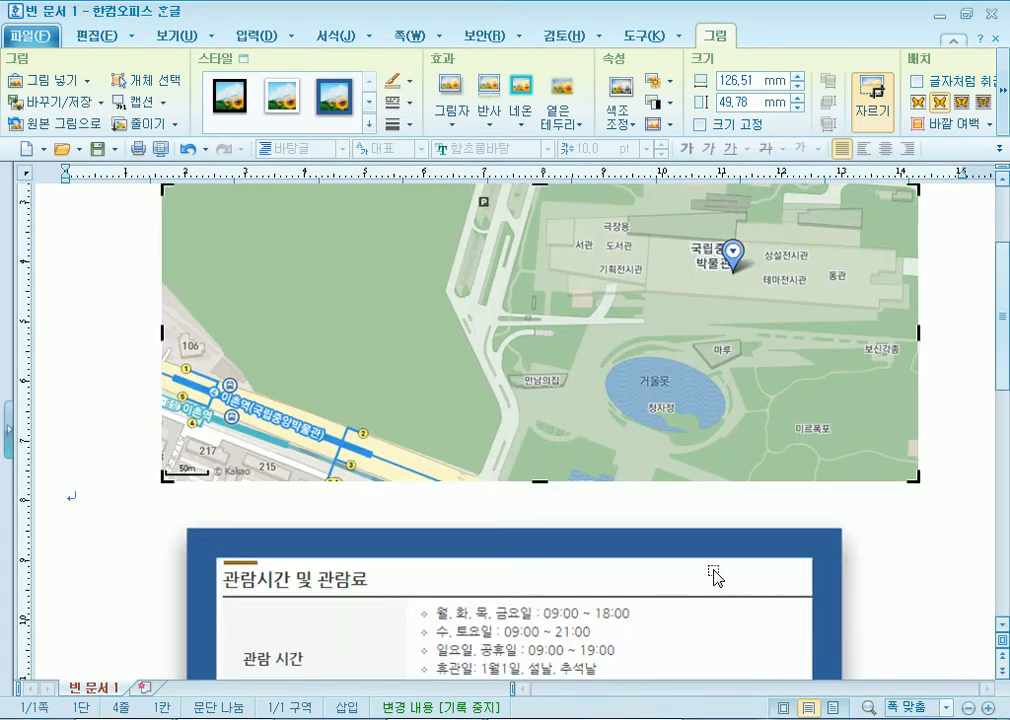
Check how the cropped map and the framed visiting-hours picture sit in the document, down to the 지도 line
{"action": "scroll", "coordinate": [590, 577], "scroll_direction": "down", "scroll_amount": 1}
{"action": "scroll", "coordinate": [527, 537], "scroll_direction": "down", "scroll_amount": 1}
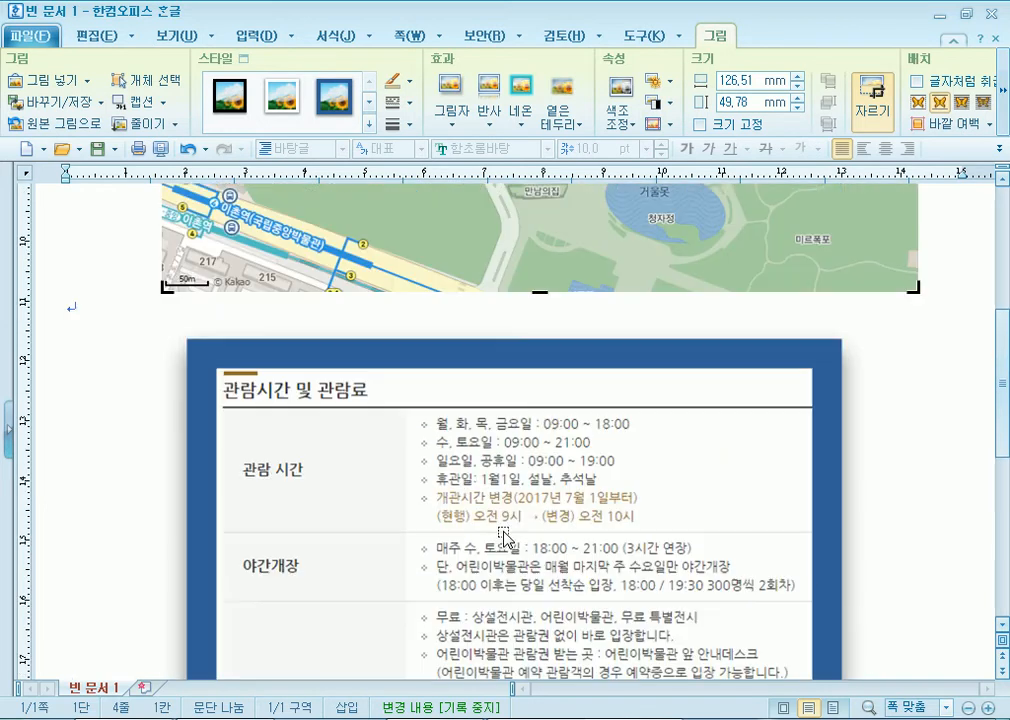
{"action": "scroll", "coordinate": [400, 600], "scroll_direction": "up", "scroll_amount": 2}
{"action": "left_click", "coordinate": [375, 605]}
{"action": "scroll", "coordinate": [375, 605], "scroll_direction": "down", "scroll_amount": 3}
{"action": "scroll", "coordinate": [295, 470], "scroll_direction": "up", "scroll_amount": 4}
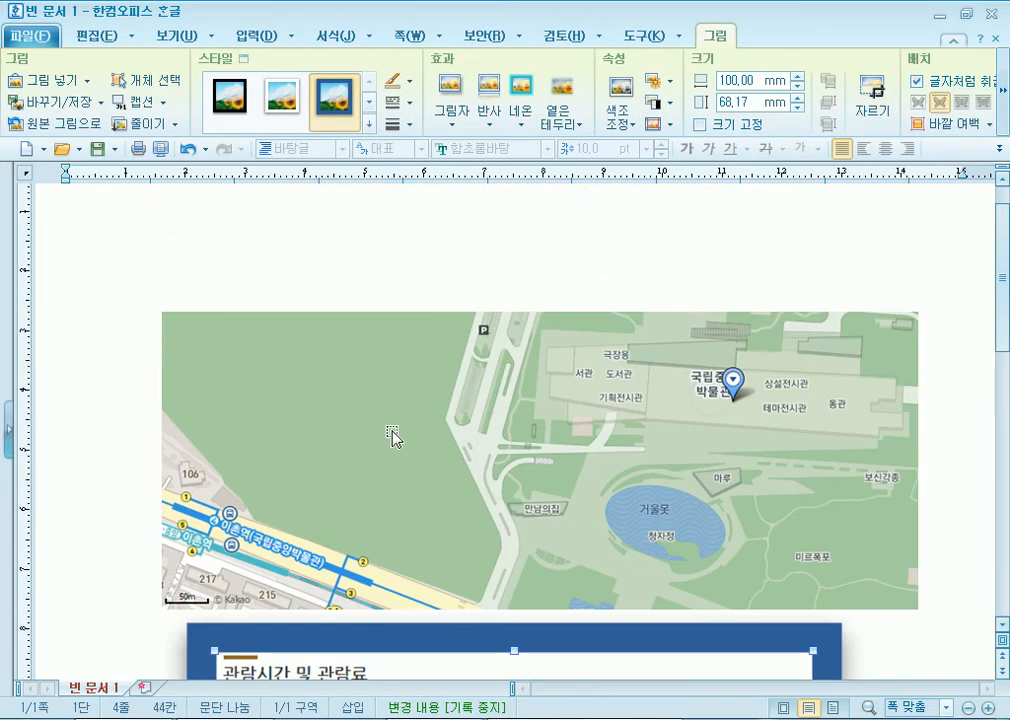
{"action": "left_click", "coordinate": [394, 435]}
{"action": "scroll", "coordinate": [476, 591], "scroll_direction": "up", "scroll_amount": 2}
{"action": "scroll", "coordinate": [447, 535], "scroll_direction": "down", "scroll_amount": 3}
{"action": "scroll", "coordinate": [447, 535], "scroll_direction": "down", "scroll_amount": 6}
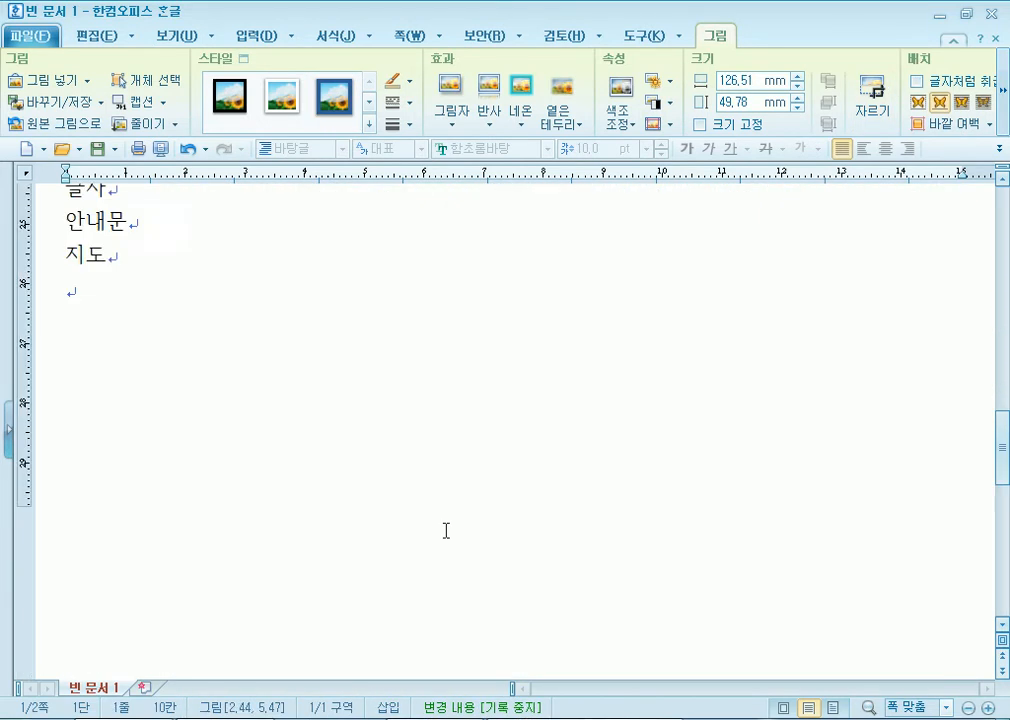
Paste the captured map page again on the blank line below 지도
{"action": "scroll", "coordinate": [216, 394], "scroll_direction": "up", "scroll_amount": 2}
{"action": "left_click", "coordinate": [363, 411]}
{"action": "key", "text": "ctrl+v"}
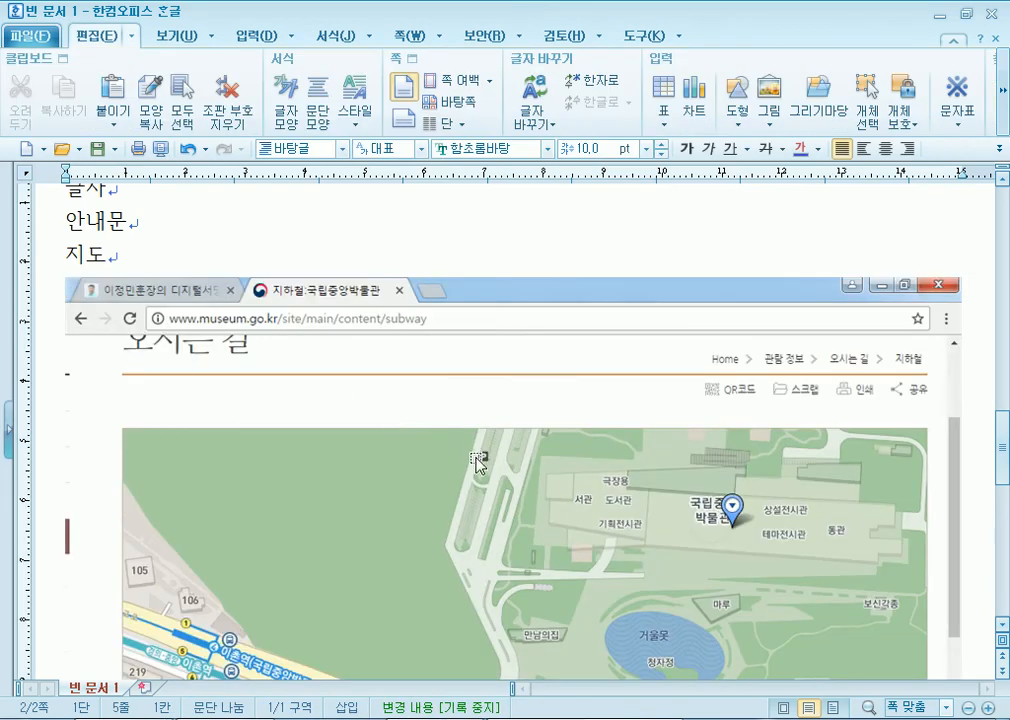
Crop the capture below 지도 to the map with its address and phone strip, about 134 mm wide and 62 mm high
{"action": "left_click_drag", "start_coordinate": [514, 279], "coordinate": [499, 446]}
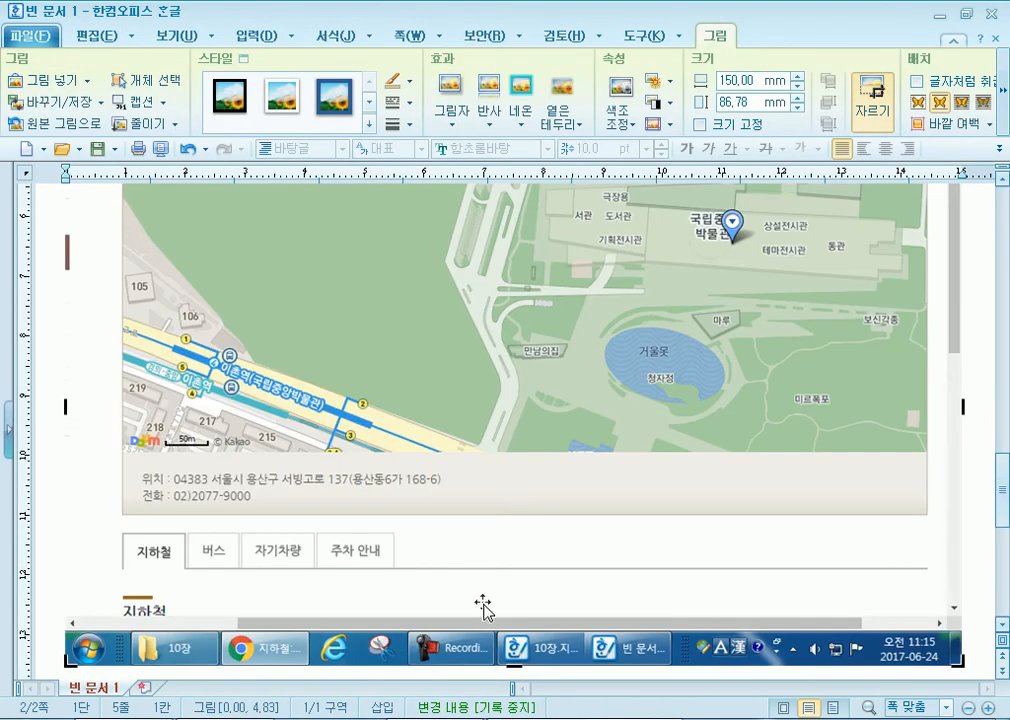
{"action": "left_click_drag", "start_coordinate": [516, 592], "coordinate": [516, 517]}
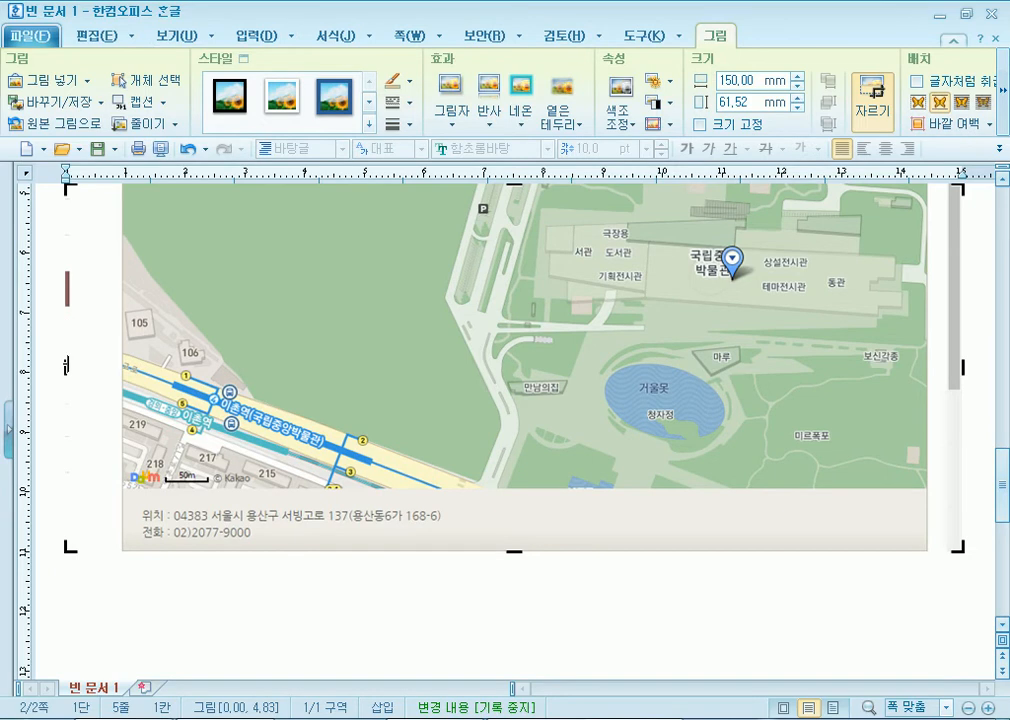
{"action": "left_click", "coordinate": [124, 368]}
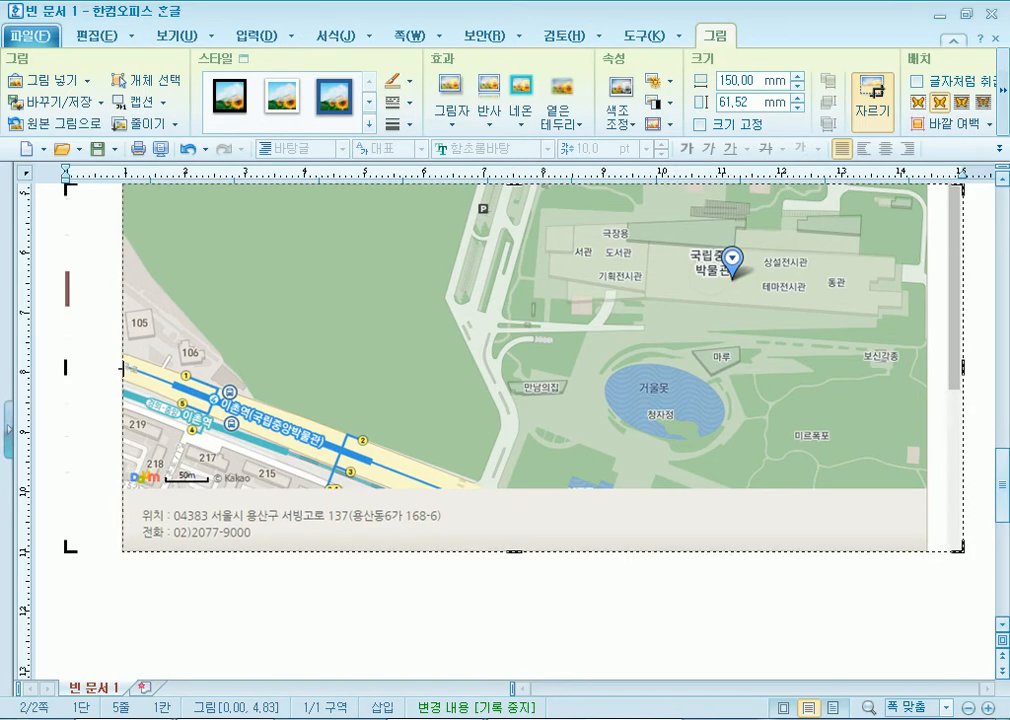
{"action": "left_click_drag", "start_coordinate": [124, 368], "coordinate": [642, 372]}
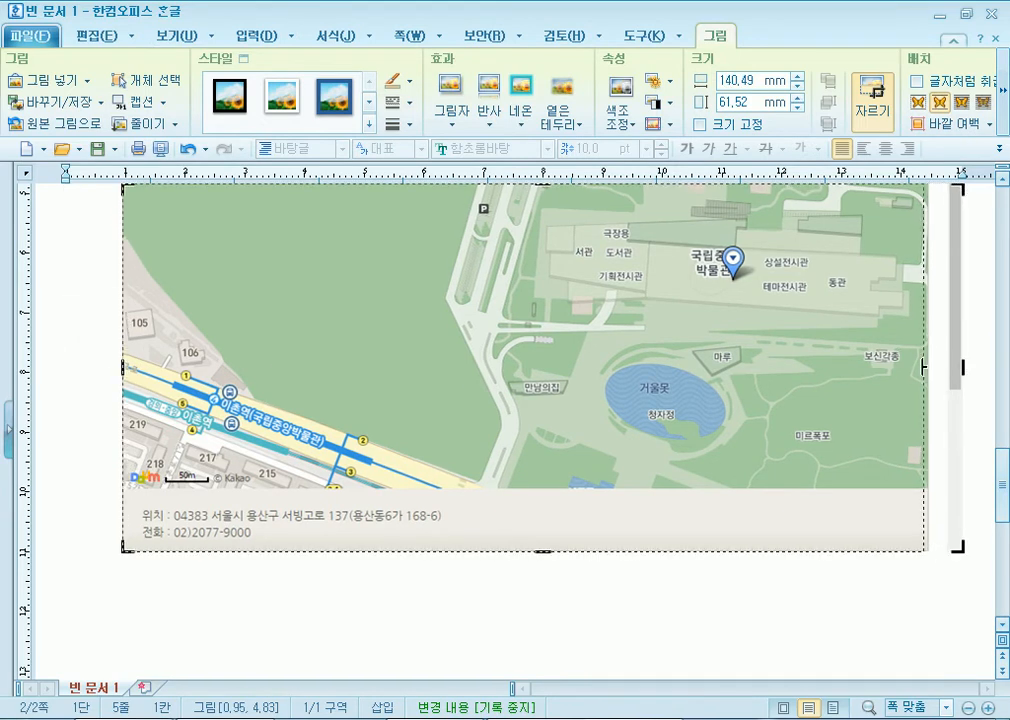
{"action": "left_click_drag", "start_coordinate": [962, 367], "coordinate": [921, 367]}
{"action": "scroll", "coordinate": [532, 429], "scroll_direction": "up", "scroll_amount": 3}
{"action": "scroll", "coordinate": [509, 437], "scroll_direction": "down", "scroll_amount": 4}
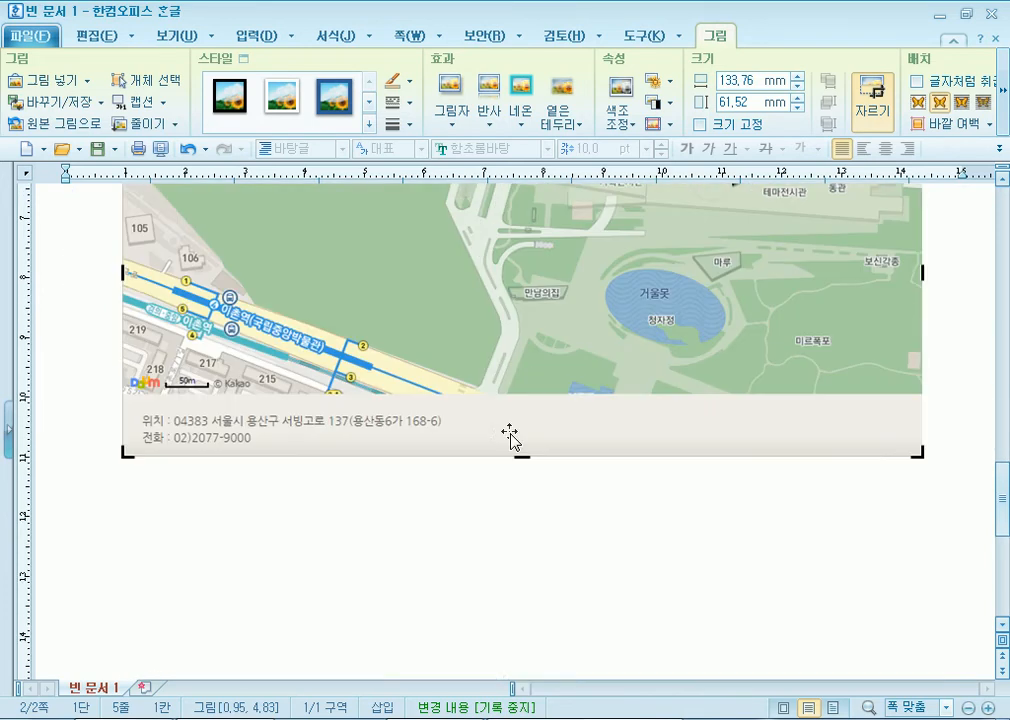
Set the map picture below 지도 to 글자처럼 취급 in its object properties
{"action": "double_click", "coordinate": [379, 338]}
{"action": "left_click", "coordinate": [288, 284]}
{"action": "left_click", "coordinate": [738, 163]}
Set the first cropped map, near the framed visiting-hours picture, to 글자처럼 취급 in its object properties
{"action": "scroll", "coordinate": [380, 372], "scroll_direction": "up", "scroll_amount": 15}
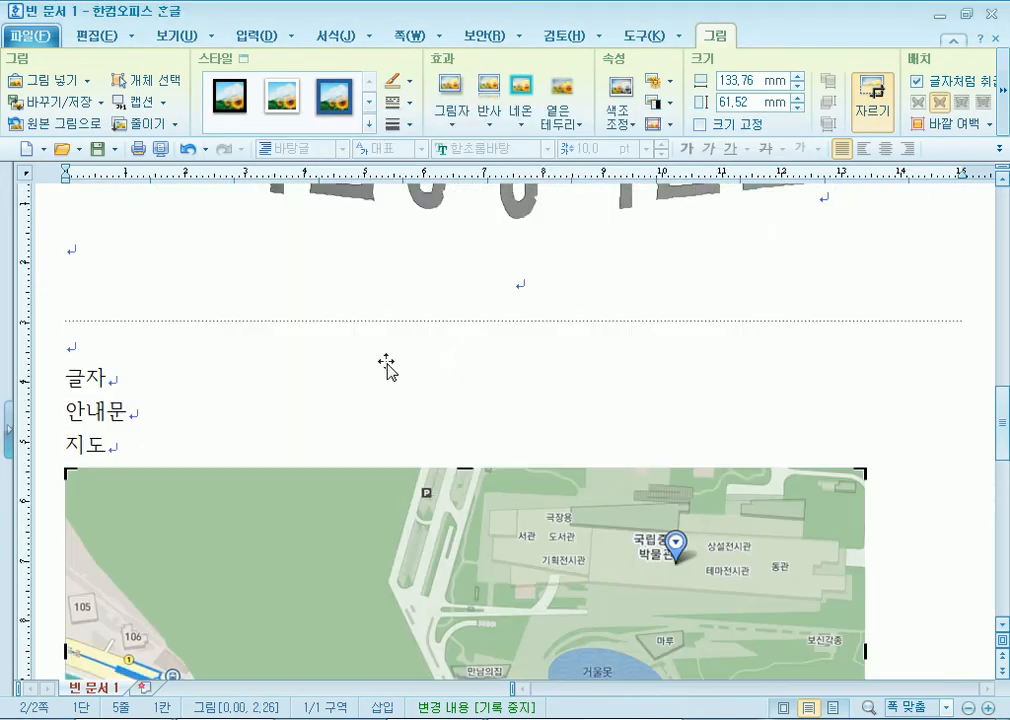
{"action": "left_click", "coordinate": [374, 390]}
{"action": "double_click", "coordinate": [374, 390]}
{"action": "left_click", "coordinate": [300, 282]}
{"action": "left_click", "coordinate": [739, 163]}
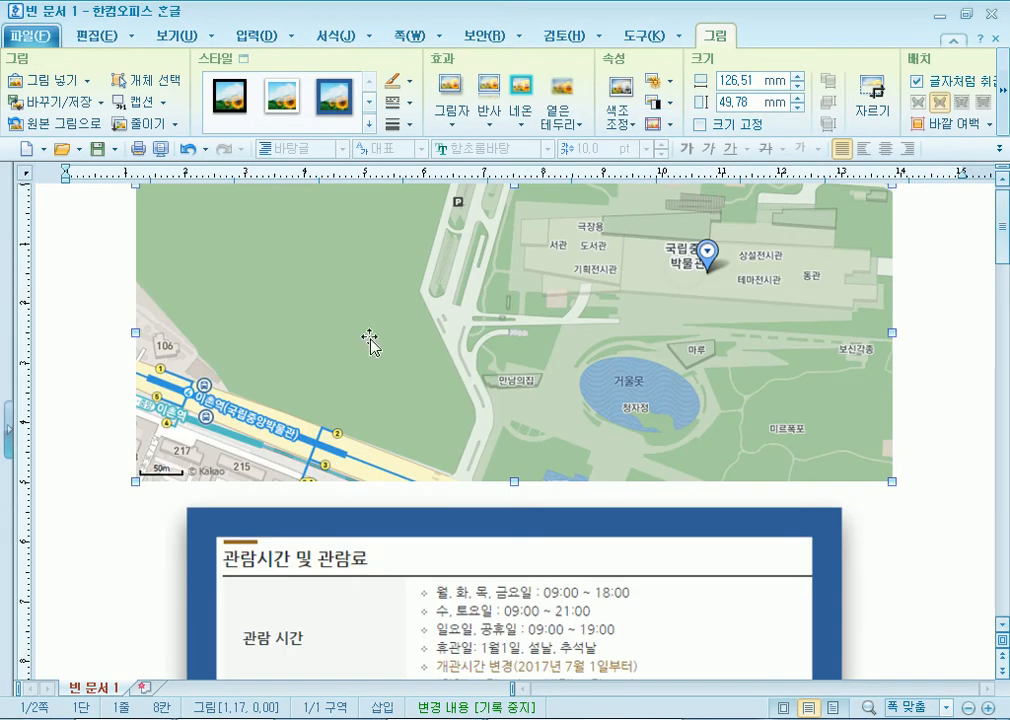
Move the framed visiting-hours picture in front of the first cropped map
{"action": "scroll", "coordinate": [362, 338], "scroll_direction": "down", "scroll_amount": 1}
{"action": "scroll", "coordinate": [314, 535], "scroll_direction": "up", "scroll_amount": 1}
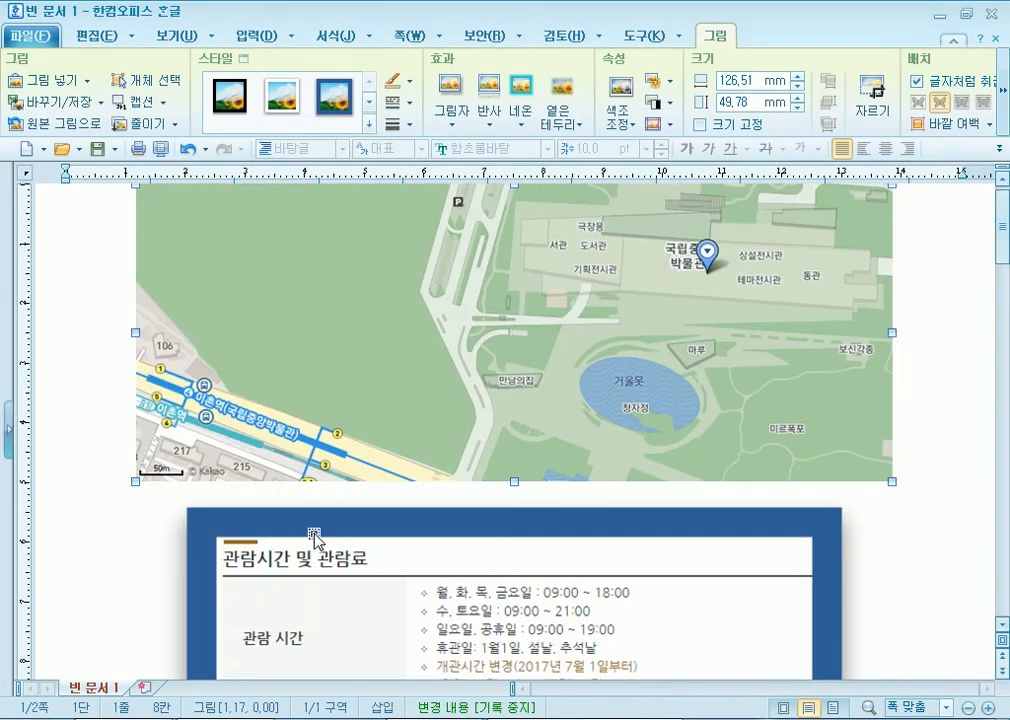
{"action": "left_click", "coordinate": [361, 591]}
{"action": "scroll", "coordinate": [264, 413], "scroll_direction": "down", "scroll_amount": 3}
{"action": "scroll", "coordinate": [480, 469], "scroll_direction": "down", "scroll_amount": 4}
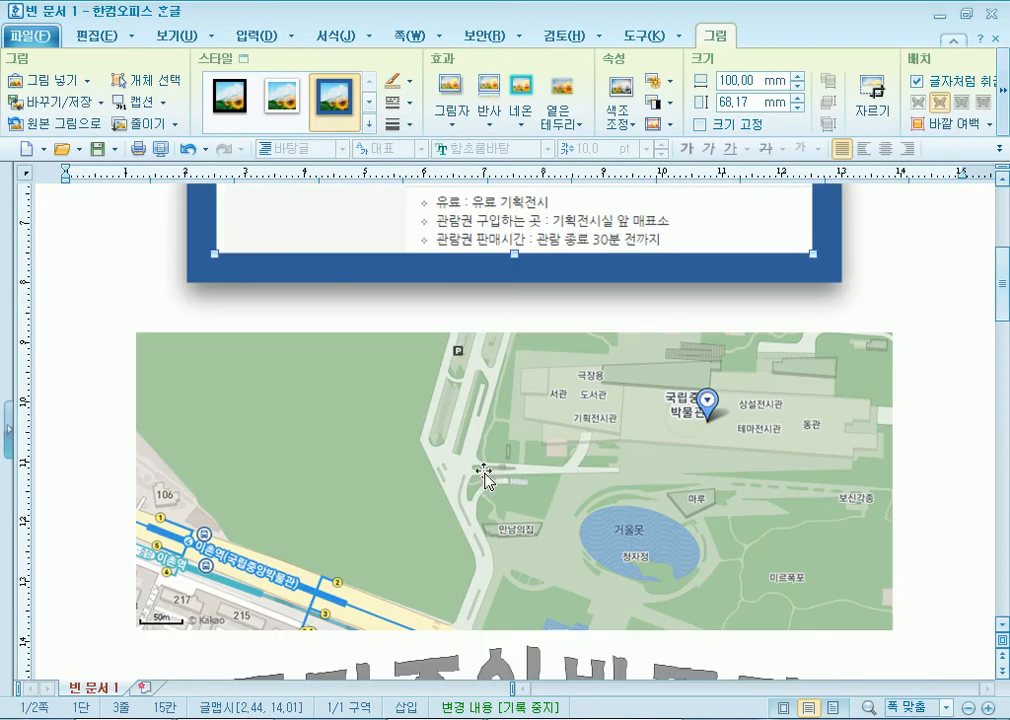
Move the 국립중앙박물관 글맵시 title ahead of the first map and the framed visiting-hours picture, so it heads page 1
{"action": "left_click", "coordinate": [480, 467]}
{"action": "scroll", "coordinate": [490, 468], "scroll_direction": "down", "scroll_amount": 3}
{"action": "left_click_drag", "start_coordinate": [384, 451], "coordinate": [128, 232]}
{"action": "scroll", "coordinate": [167, 286], "scroll_direction": "up", "scroll_amount": 2}
{"action": "left_click_drag", "start_coordinate": [356, 469], "coordinate": [130, 213]}
Move the map with the address and phone strip from below 지도 to the line above 글자
{"action": "scroll", "coordinate": [288, 432], "scroll_direction": "down", "scroll_amount": 9}
{"action": "scroll", "coordinate": [345, 550], "scroll_direction": "down", "scroll_amount": 3}
{"action": "left_click_drag", "start_coordinate": [363, 564], "coordinate": [104, 273]}
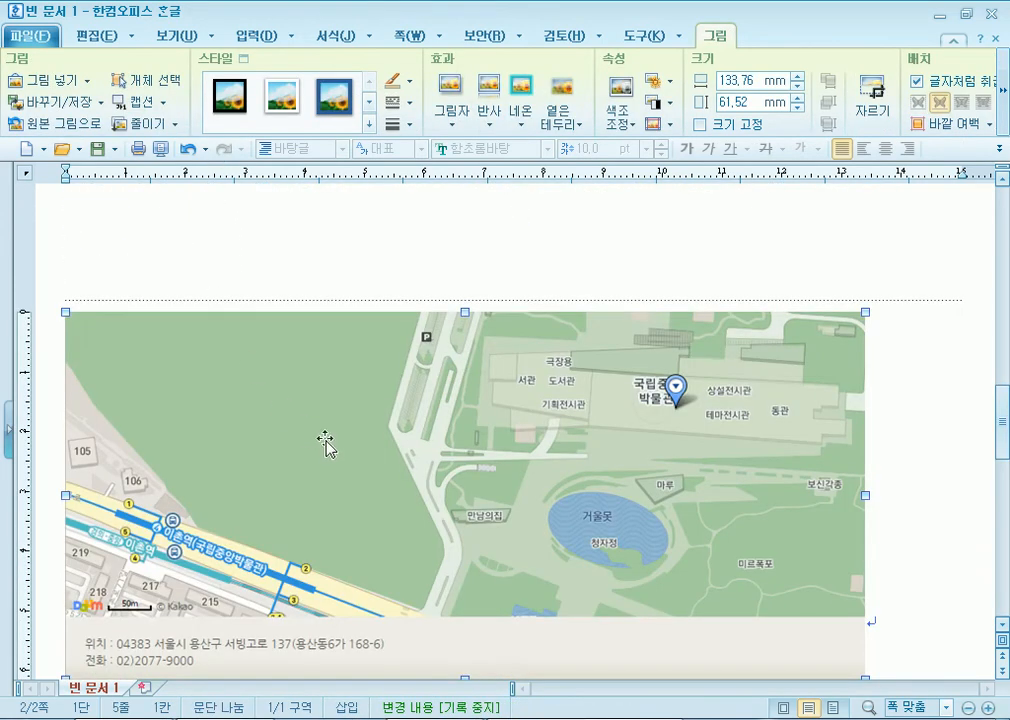
Delete the blank lines between the two maps and centre the paragraph holding the map with the address strip
{"action": "scroll", "coordinate": [329, 443], "scroll_direction": "up", "scroll_amount": 3}
{"action": "left_click", "coordinate": [550, 333]}
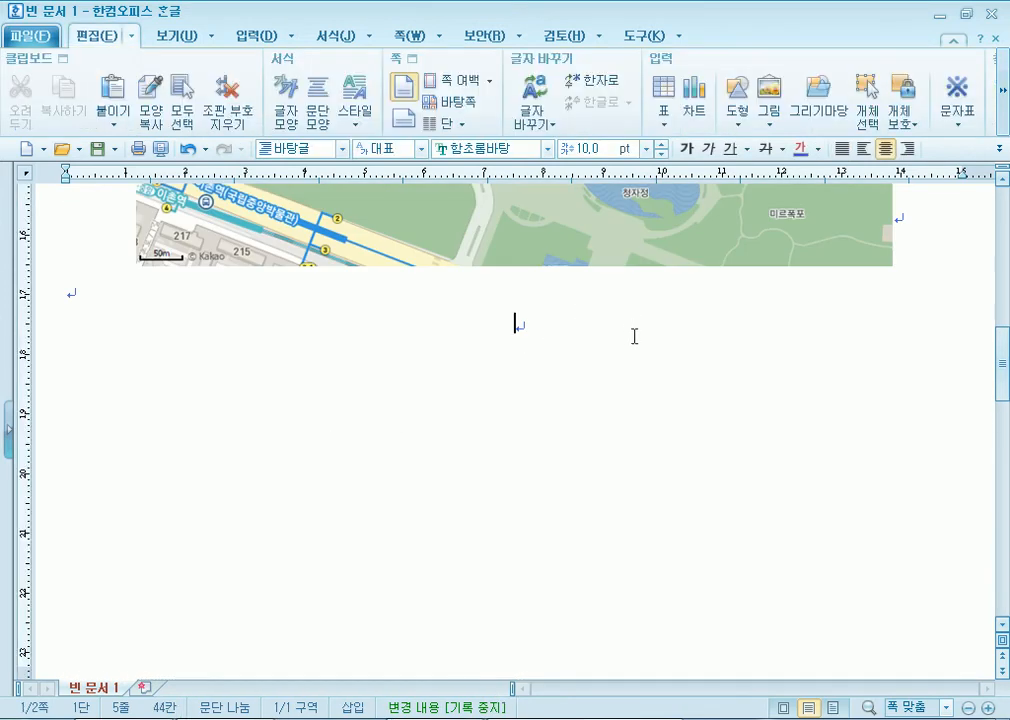
{"action": "key", "text": "Delete"}
{"action": "scroll", "coordinate": [350, 357], "scroll_direction": "up", "scroll_amount": 5}
{"action": "scroll", "coordinate": [323, 364], "scroll_direction": "up", "scroll_amount": 2}
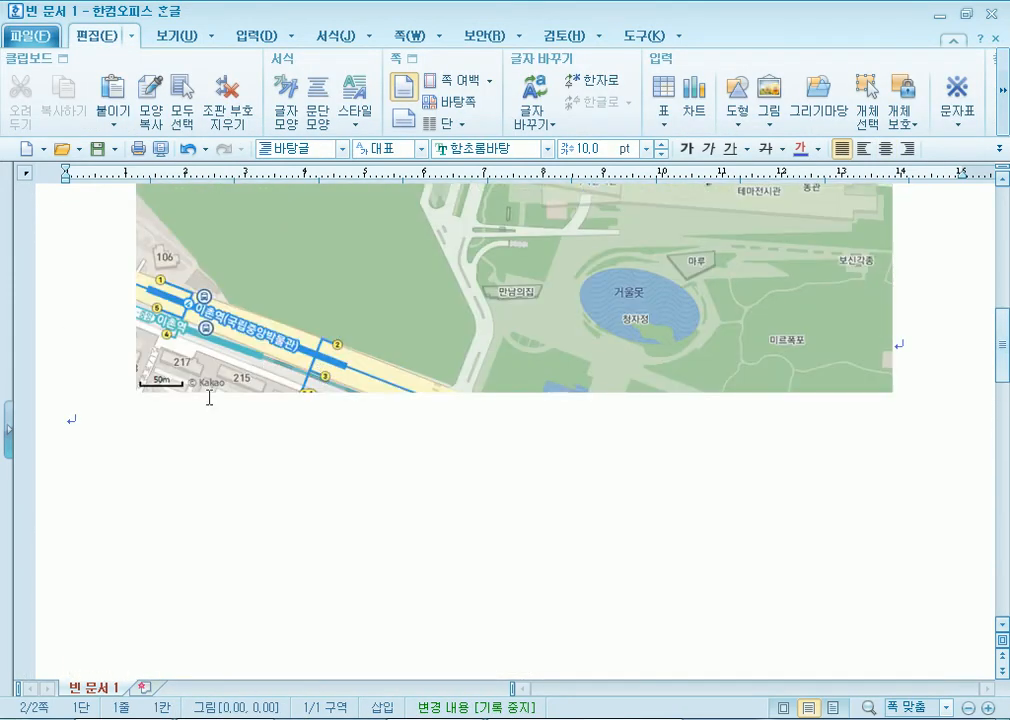
{"action": "left_click", "coordinate": [275, 453]}
{"action": "key", "text": "Delete"}
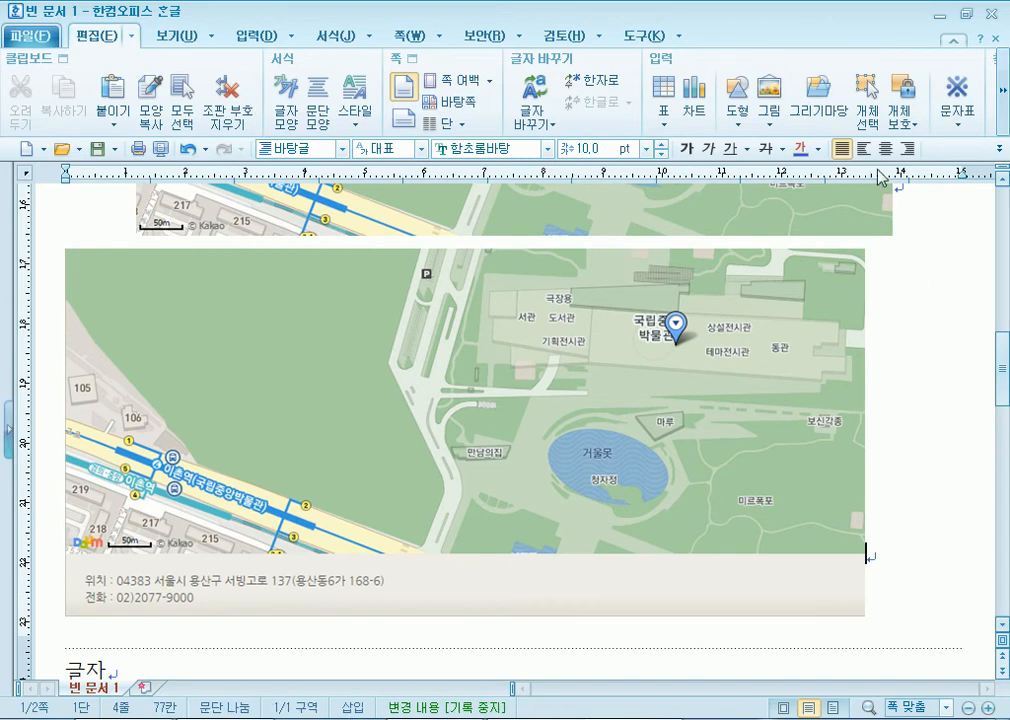
{"action": "left_click", "coordinate": [885, 148]}
Review the order and alignment of the title, the framed visiting-hours picture and both maps
{"action": "scroll", "coordinate": [556, 450], "scroll_direction": "up", "scroll_amount": 2}
{"action": "scroll", "coordinate": [556, 450], "scroll_direction": "up", "scroll_amount": 4}
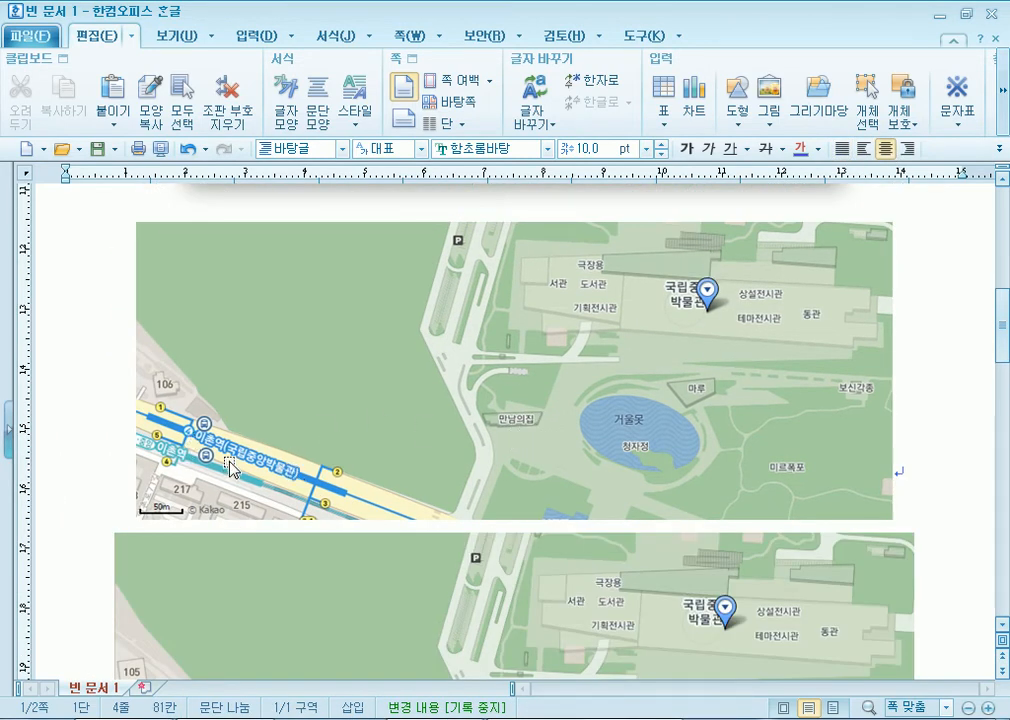
{"action": "scroll", "coordinate": [185, 368], "scroll_direction": "down", "scroll_amount": 10}
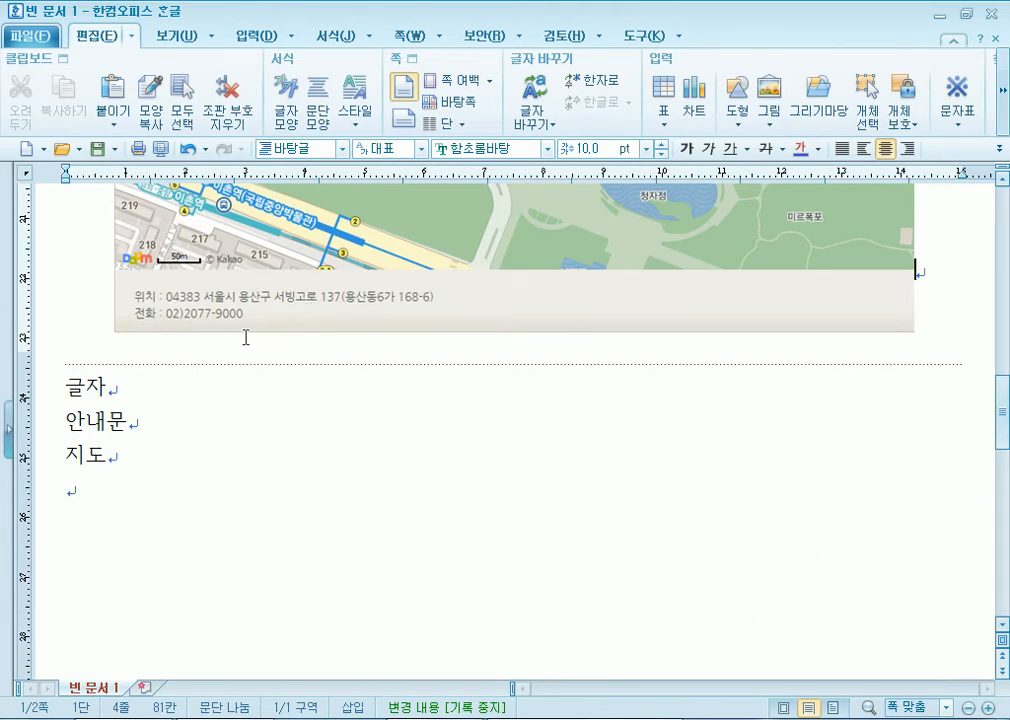
{"action": "scroll", "coordinate": [245, 337], "scroll_direction": "up", "scroll_amount": 5}
{"action": "scroll", "coordinate": [245, 345], "scroll_direction": "up", "scroll_amount": 10}
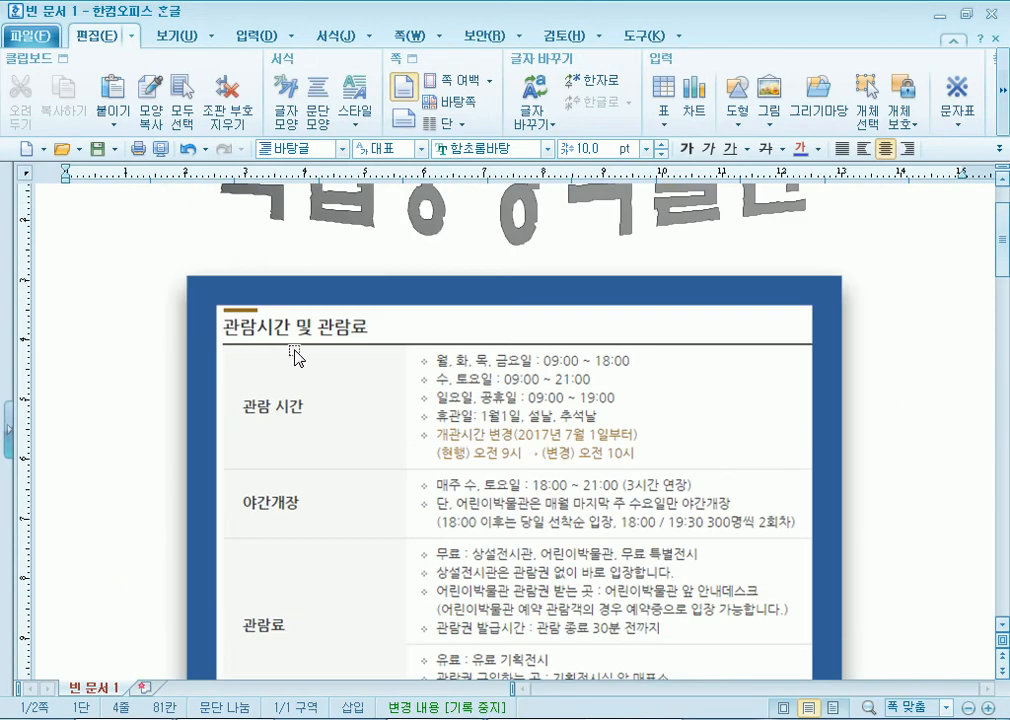
{"action": "scroll", "coordinate": [293, 363], "scroll_direction": "down", "scroll_amount": 10}
{"action": "scroll", "coordinate": [300, 407], "scroll_direction": "up", "scroll_amount": 5}
{"action": "left_click", "coordinate": [300, 407]}
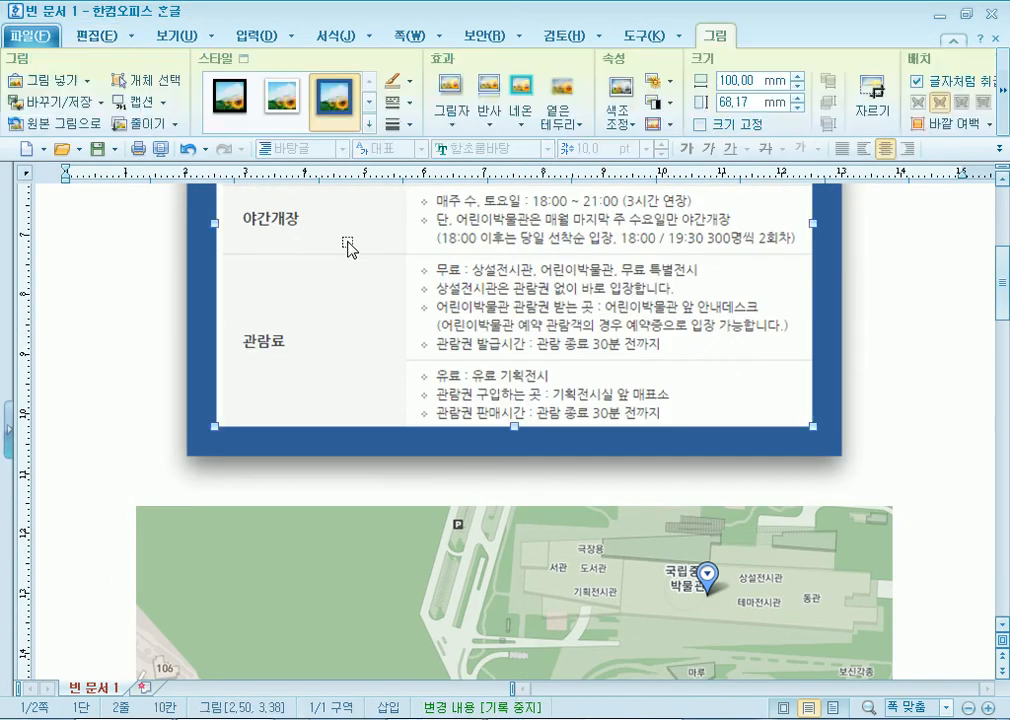
{"action": "scroll", "coordinate": [322, 334], "scroll_direction": "up", "scroll_amount": 4}
{"action": "scroll", "coordinate": [365, 300], "scroll_direction": "down", "scroll_amount": 5}
{"action": "scroll", "coordinate": [369, 303], "scroll_direction": "down", "scroll_amount": 2}
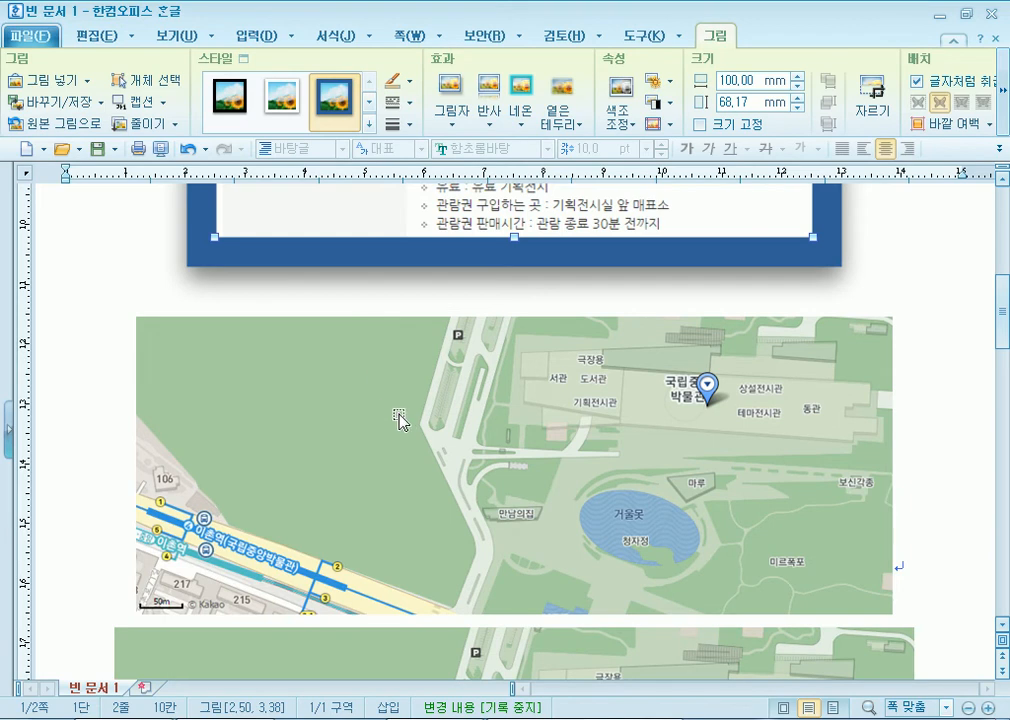
Crop the right side of the first map so it is about 110 mm wide
{"action": "left_click", "coordinate": [401, 415]}
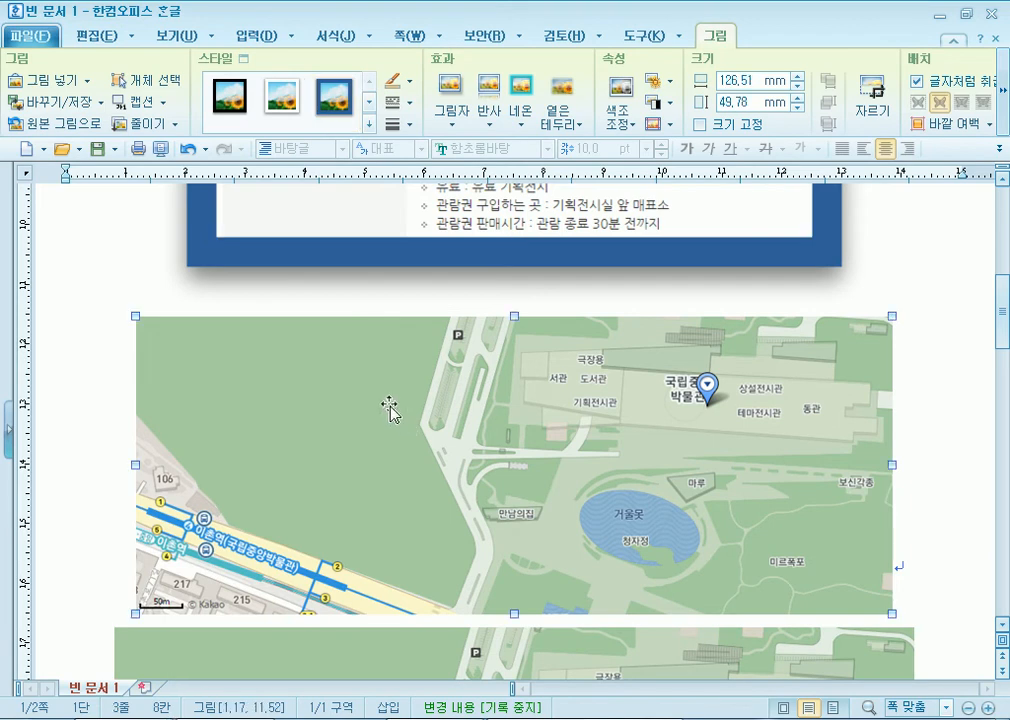
{"action": "left_click", "coordinate": [882, 102]}
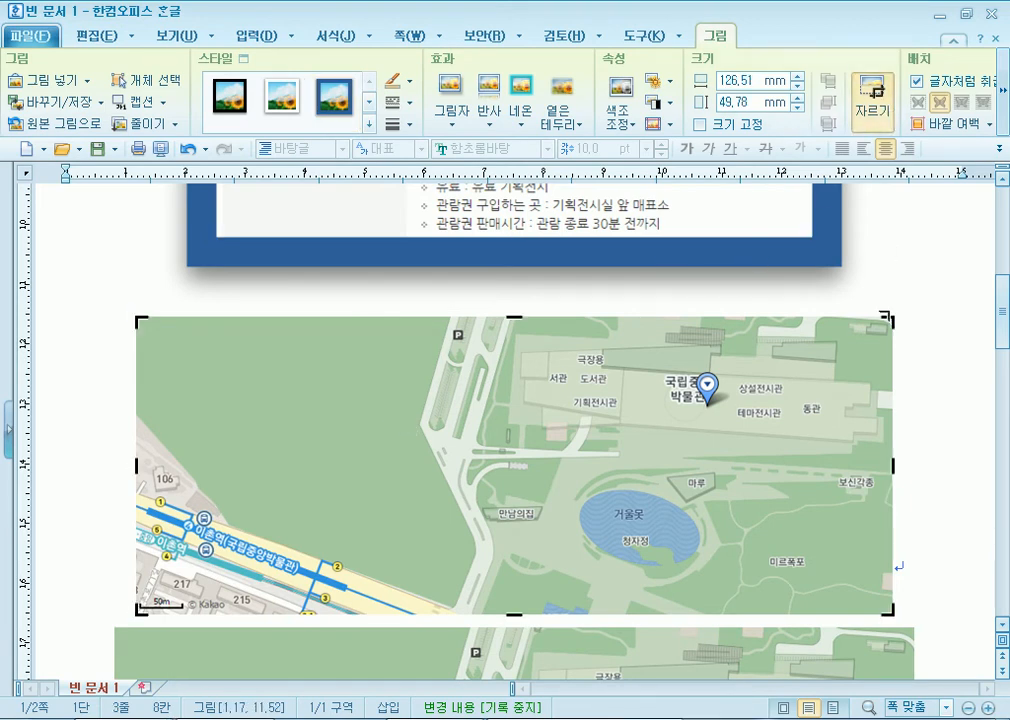
{"action": "left_click_drag", "start_coordinate": [896, 465], "coordinate": [805, 460]}
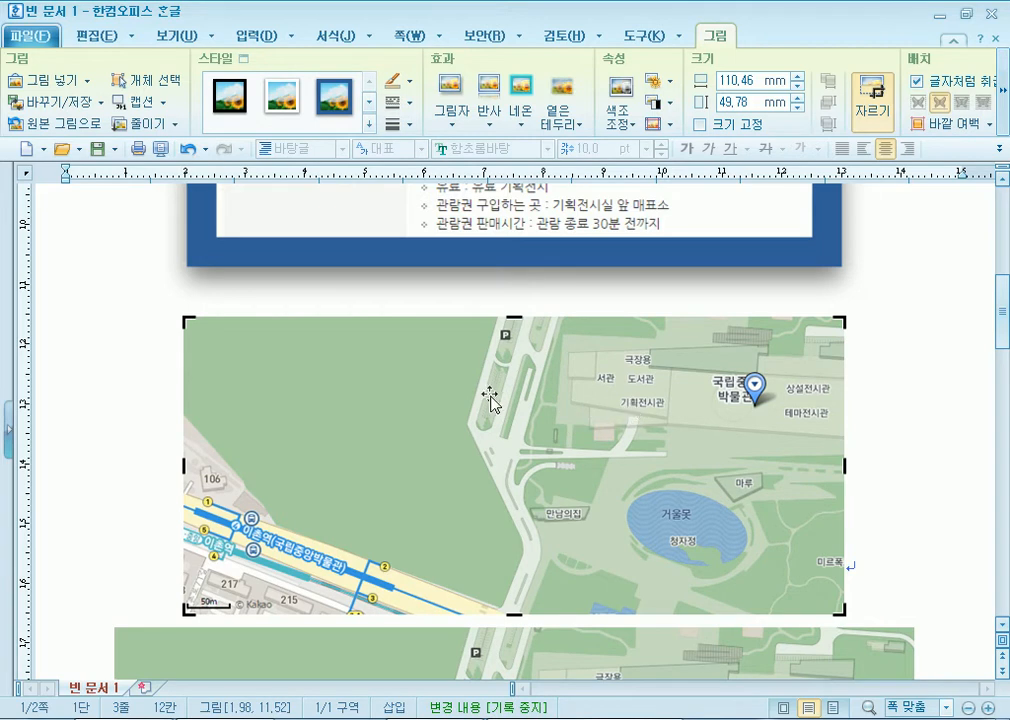
Apply the white frame picture style with a soft shadow to the first map
{"action": "scroll", "coordinate": [489, 398], "scroll_direction": "down", "scroll_amount": 5}
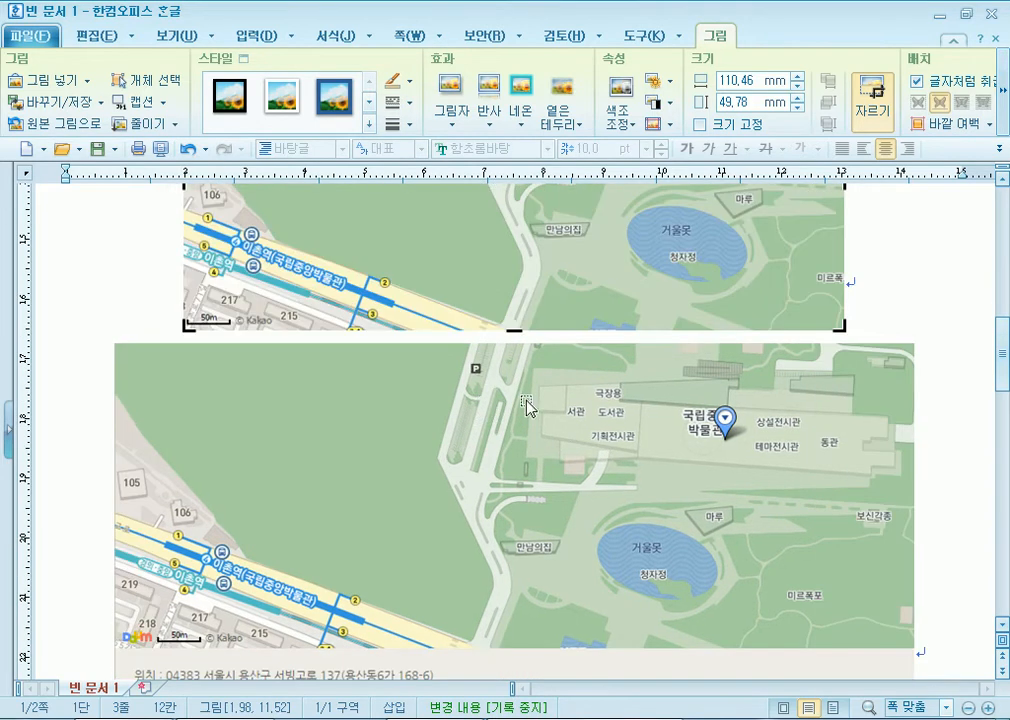
{"action": "left_click", "coordinate": [640, 428]}
{"action": "scroll", "coordinate": [628, 430], "scroll_direction": "down", "scroll_amount": 3}
{"action": "scroll", "coordinate": [369, 400], "scroll_direction": "up", "scroll_amount": 3}
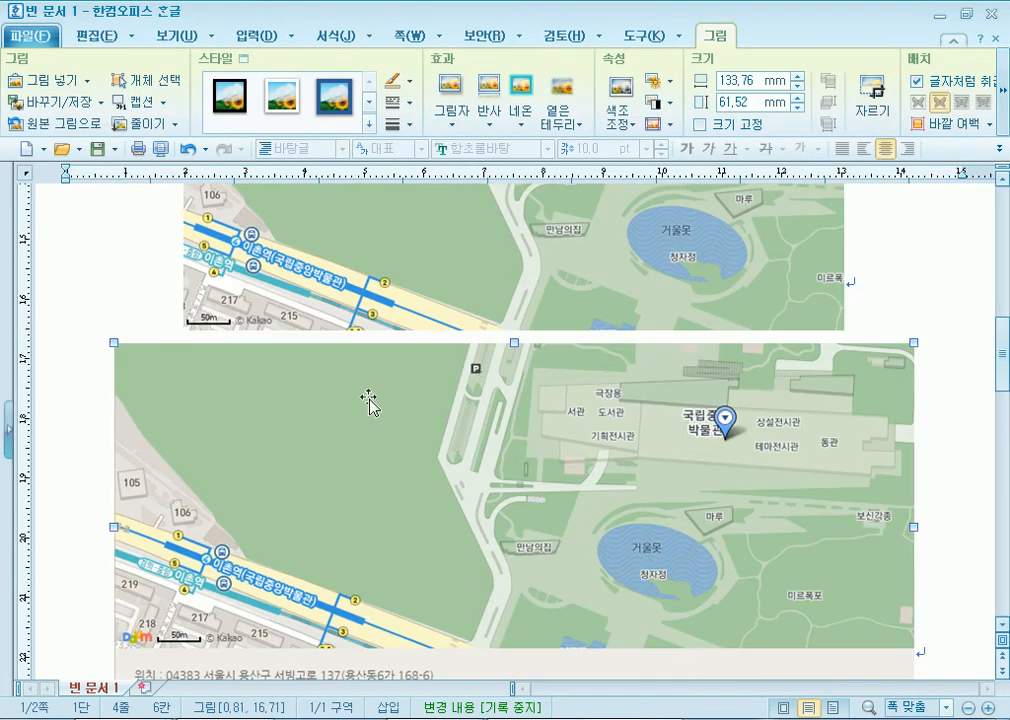
{"action": "scroll", "coordinate": [361, 444], "scroll_direction": "up", "scroll_amount": 5}
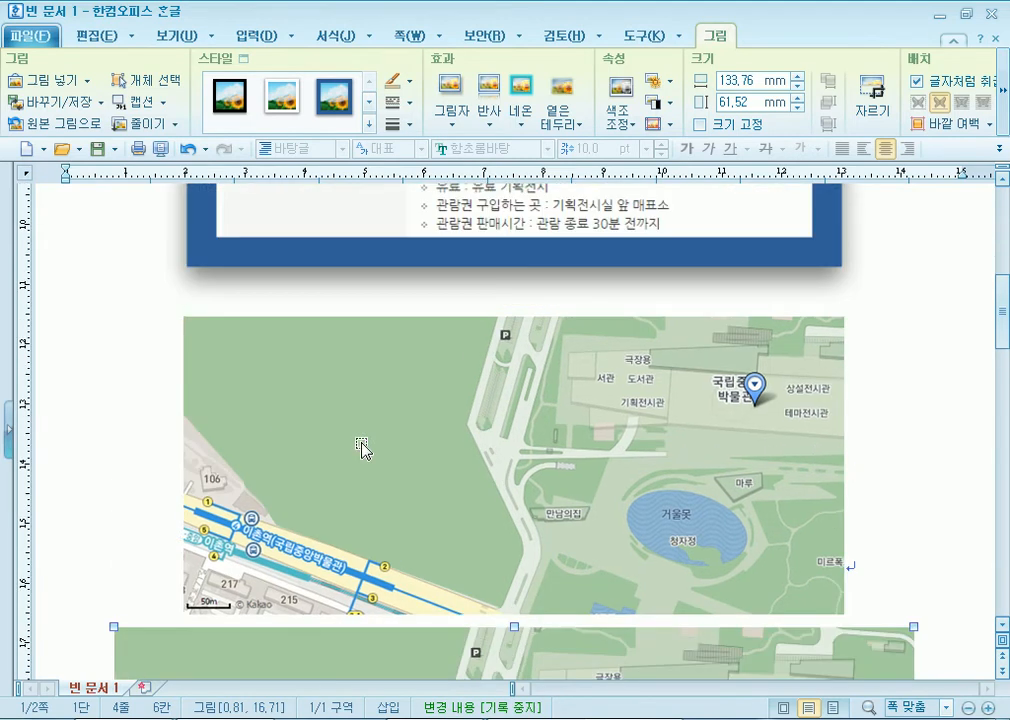
{"action": "left_click", "coordinate": [320, 370]}
{"action": "left_click", "coordinate": [282, 97]}
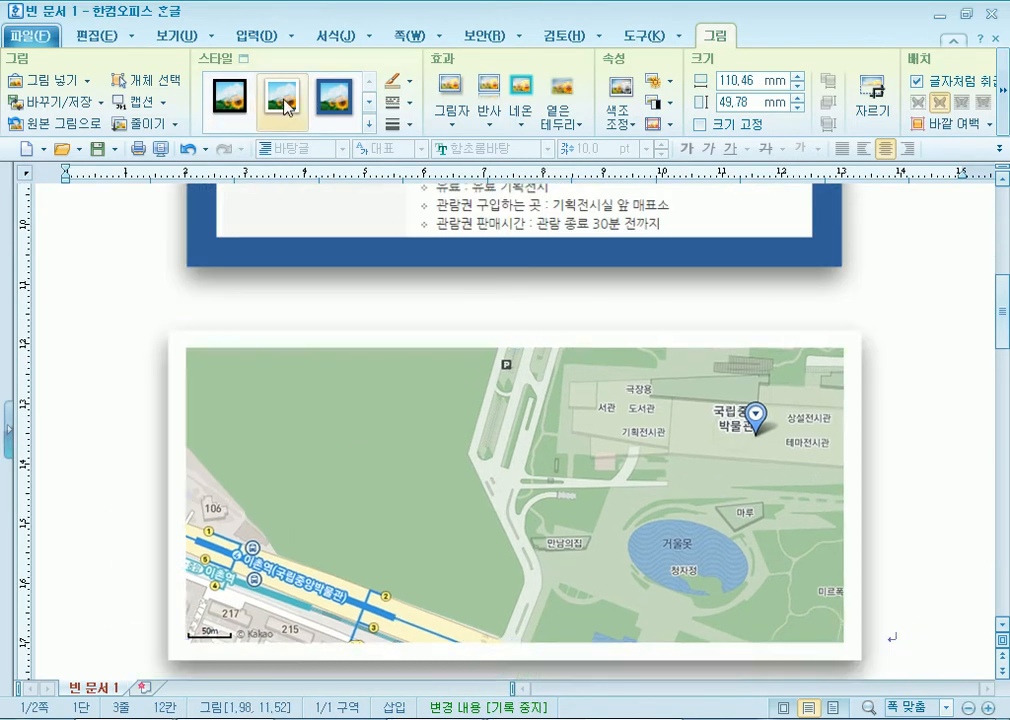
{"action": "left_click", "coordinate": [267, 302]}
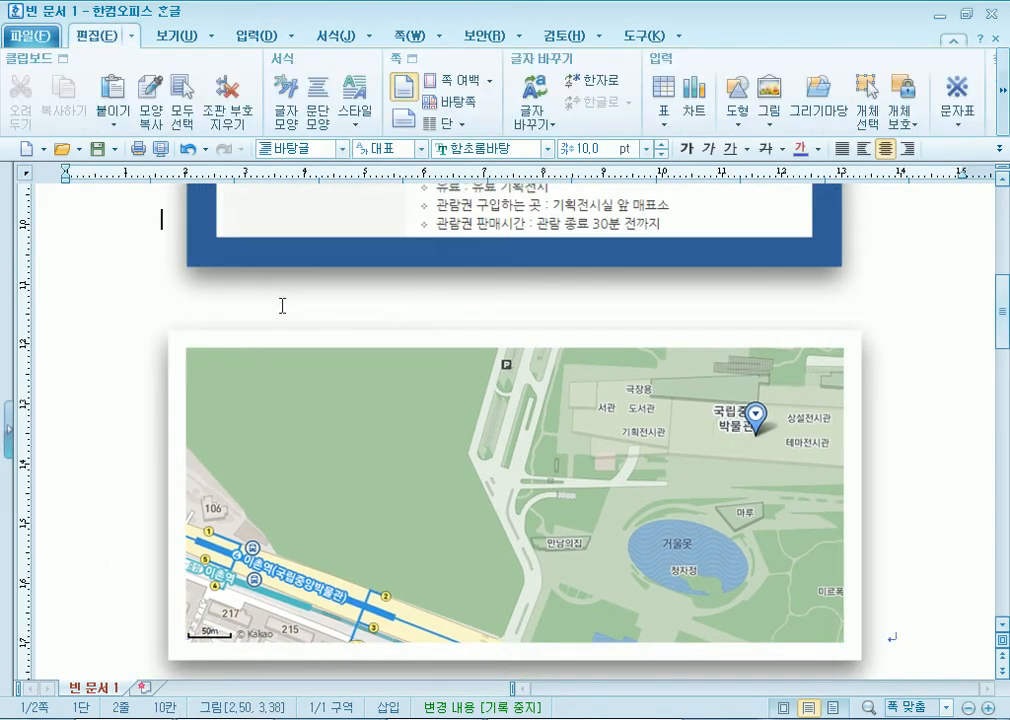
Try the white double-frame picture style with a reflection on the map with the address strip
{"action": "scroll", "coordinate": [280, 308], "scroll_direction": "down", "scroll_amount": 5}
{"action": "left_click", "coordinate": [293, 282]}
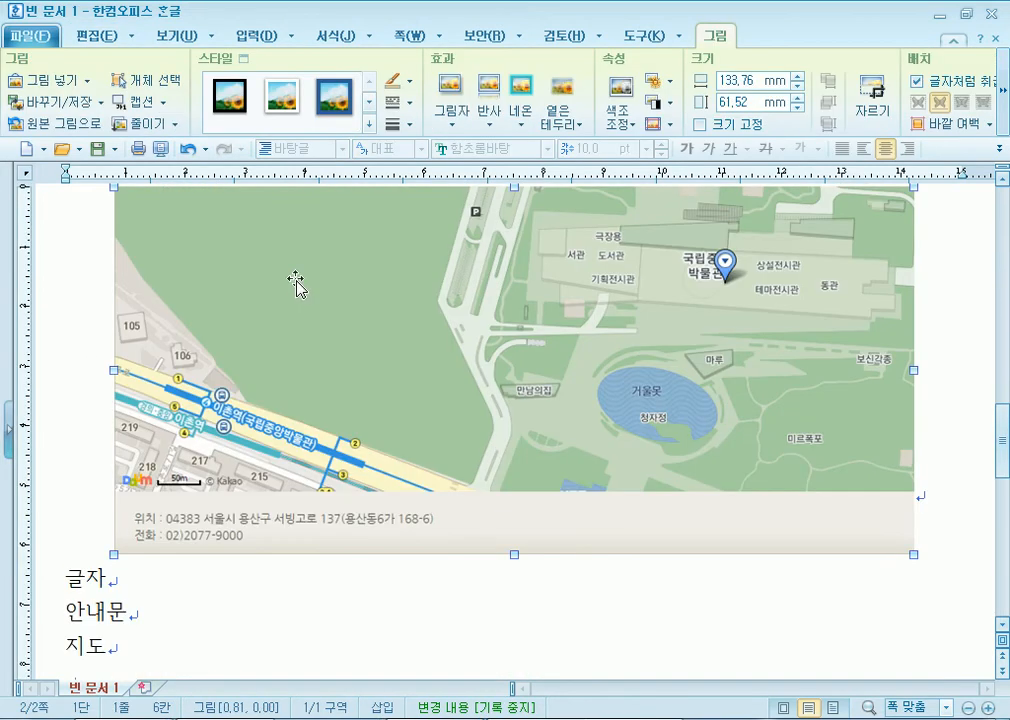
{"action": "left_click", "coordinate": [369, 101]}
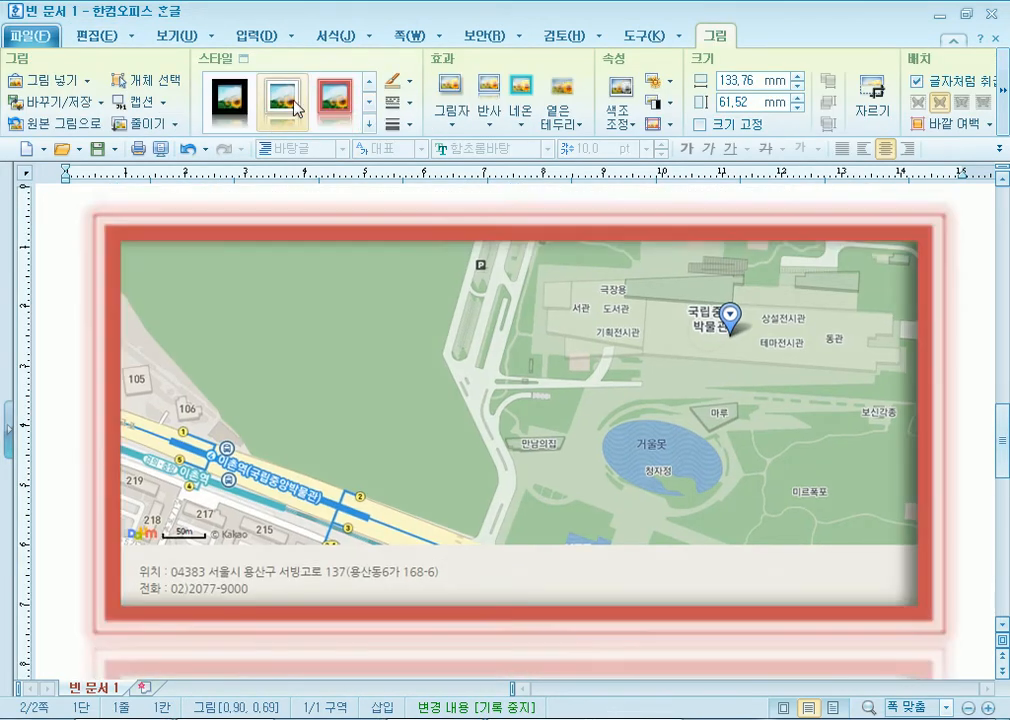
{"action": "left_click", "coordinate": [297, 108]}
{"action": "scroll", "coordinate": [591, 384], "scroll_direction": "down", "scroll_amount": 3}
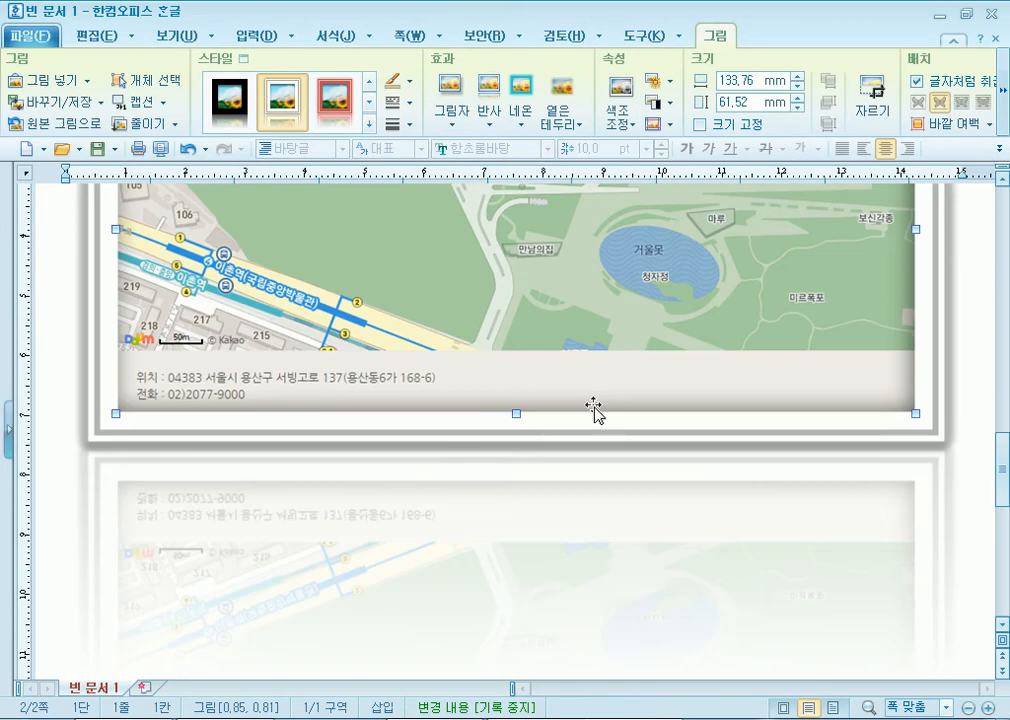
{"action": "scroll", "coordinate": [593, 410], "scroll_direction": "down", "scroll_amount": 3}
{"action": "scroll", "coordinate": [592, 411], "scroll_direction": "up", "scroll_amount": 7}
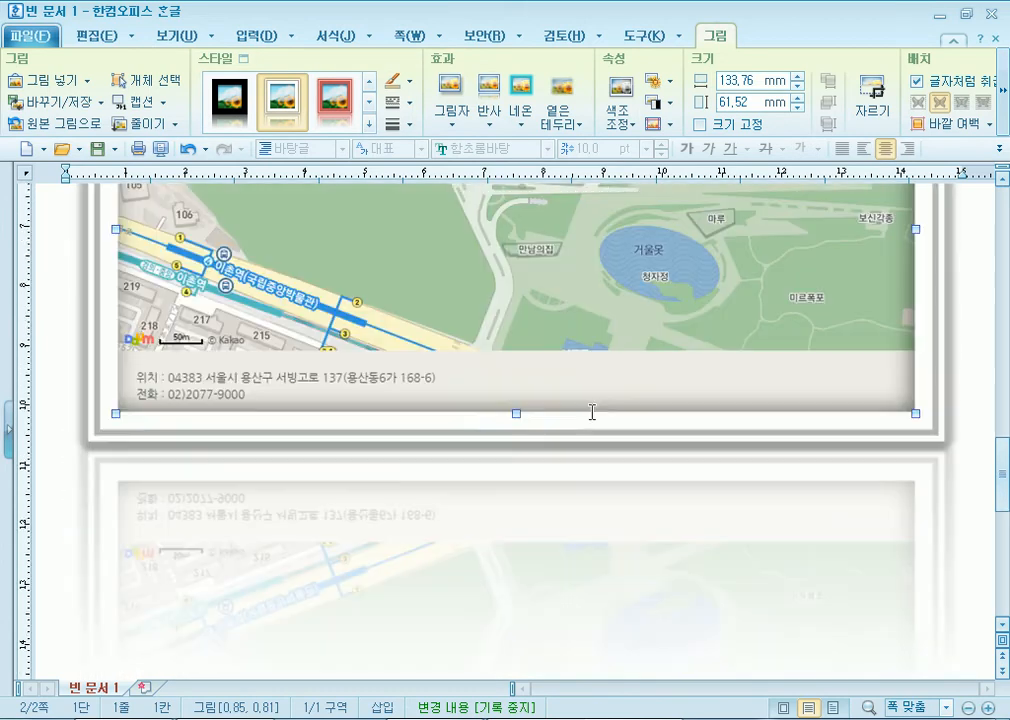
{"action": "scroll", "coordinate": [536, 410], "scroll_direction": "down", "scroll_amount": 5}
{"action": "scroll", "coordinate": [302, 447], "scroll_direction": "up", "scroll_amount": 1}
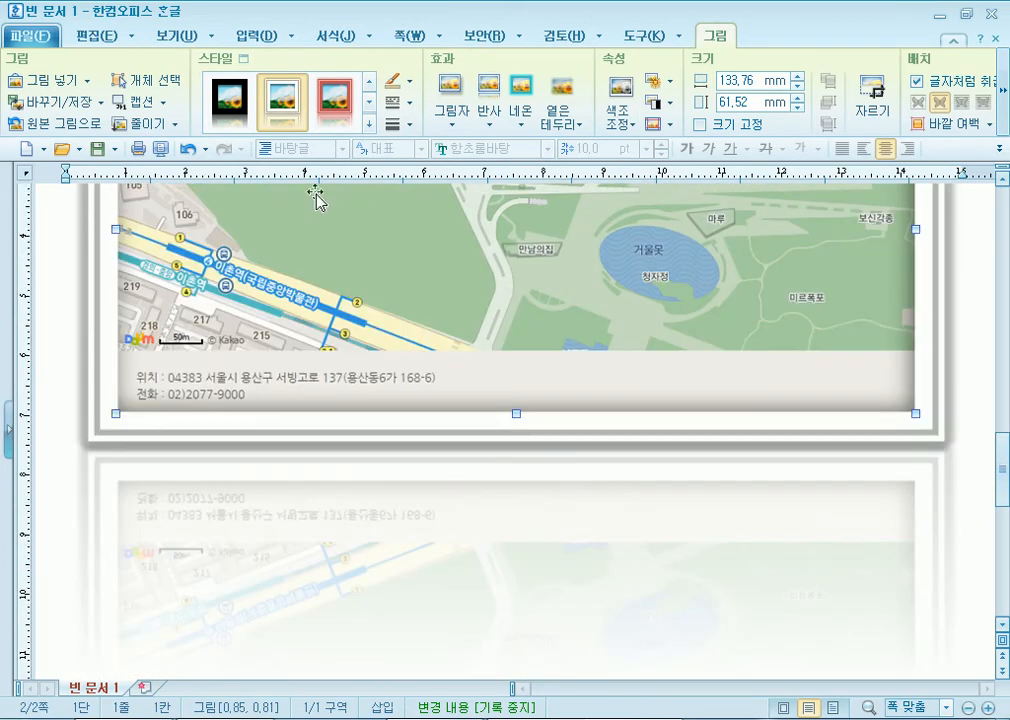
Apply the light-grey rounded frame picture style with a shadow to the map with the address strip
{"action": "left_click", "coordinate": [370, 103]}
{"action": "left_click", "coordinate": [349, 118]}
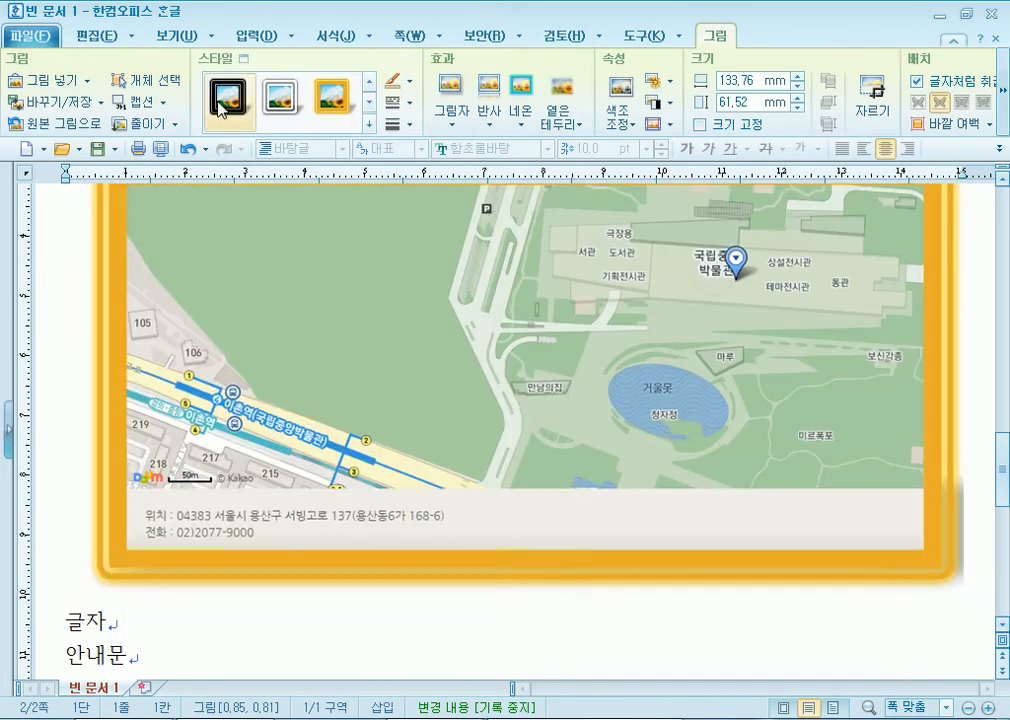
{"action": "left_click", "coordinate": [369, 102]}
{"action": "left_click", "coordinate": [334, 97]}
{"action": "left_click", "coordinate": [369, 104]}
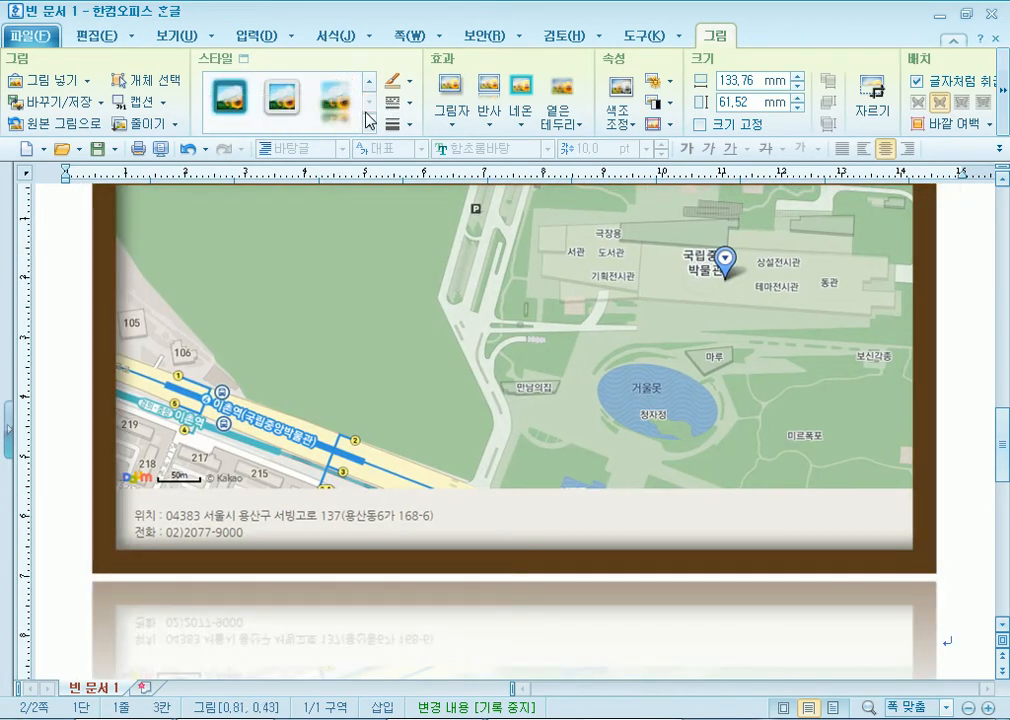
{"action": "left_click", "coordinate": [284, 98]}
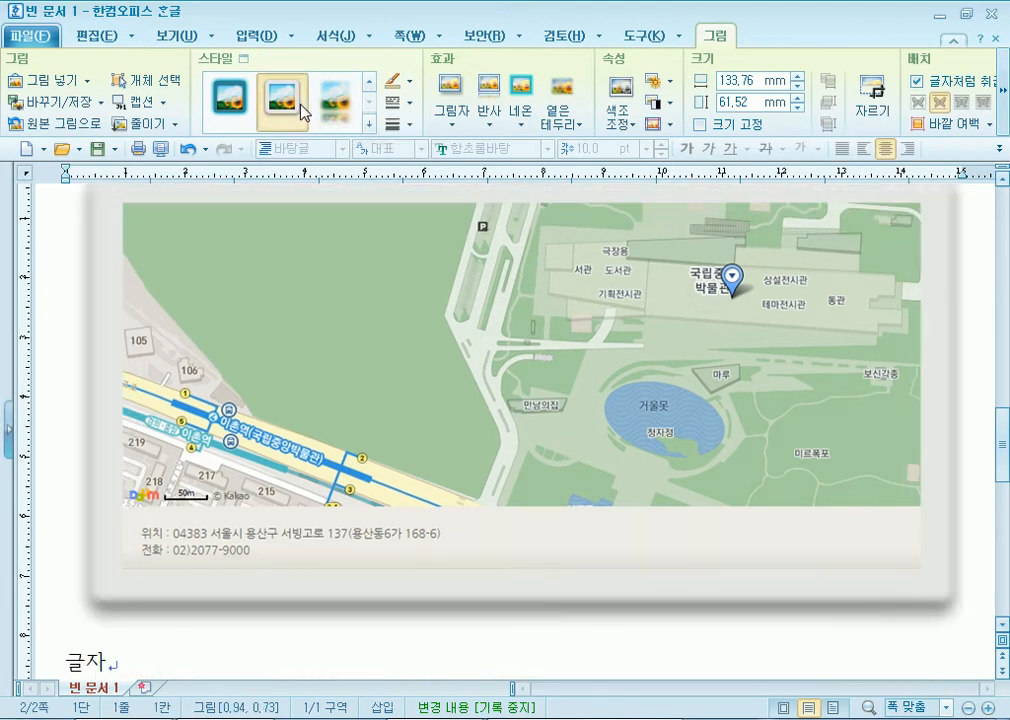
Examine both pages in print preview, enlarging page 1 to 100%, and return to editing
{"action": "scroll", "coordinate": [647, 469], "scroll_direction": "up", "scroll_amount": 3}
{"action": "scroll", "coordinate": [649, 489], "scroll_direction": "up", "scroll_amount": 3}
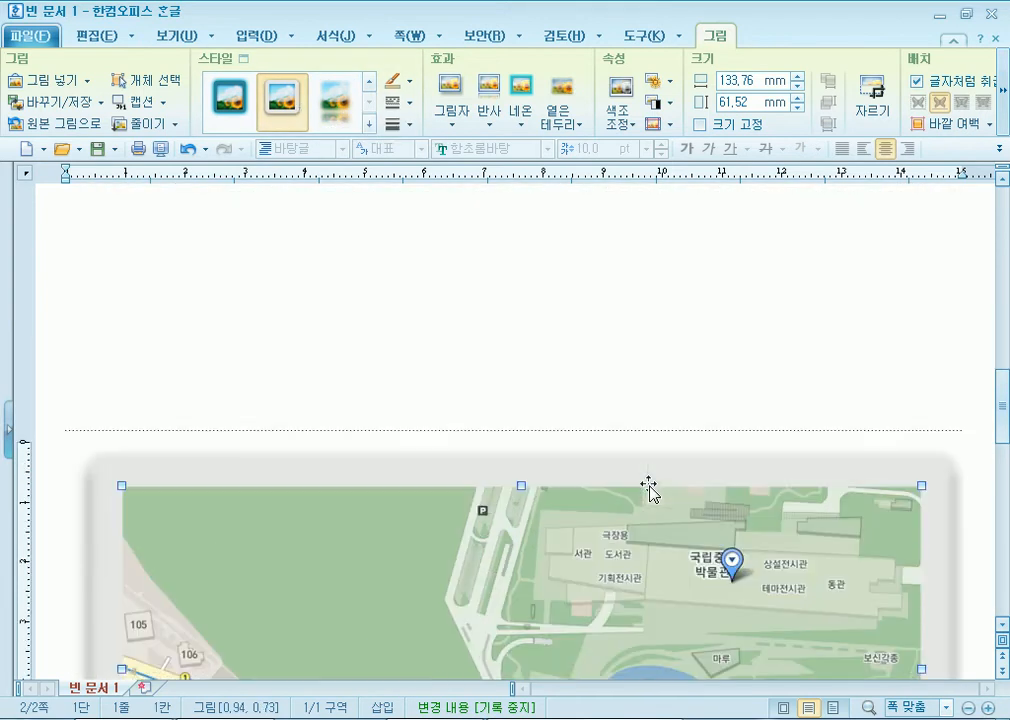
{"action": "left_click", "coordinate": [161, 149]}
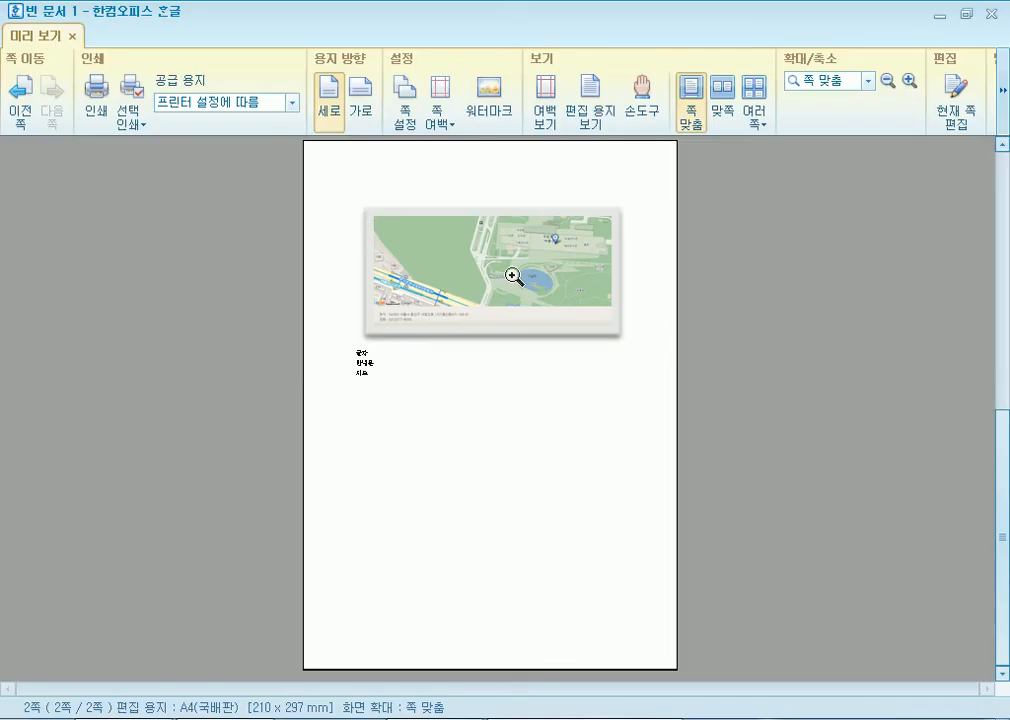
{"action": "scroll", "coordinate": [620, 384], "scroll_direction": "up", "scroll_amount": 1}
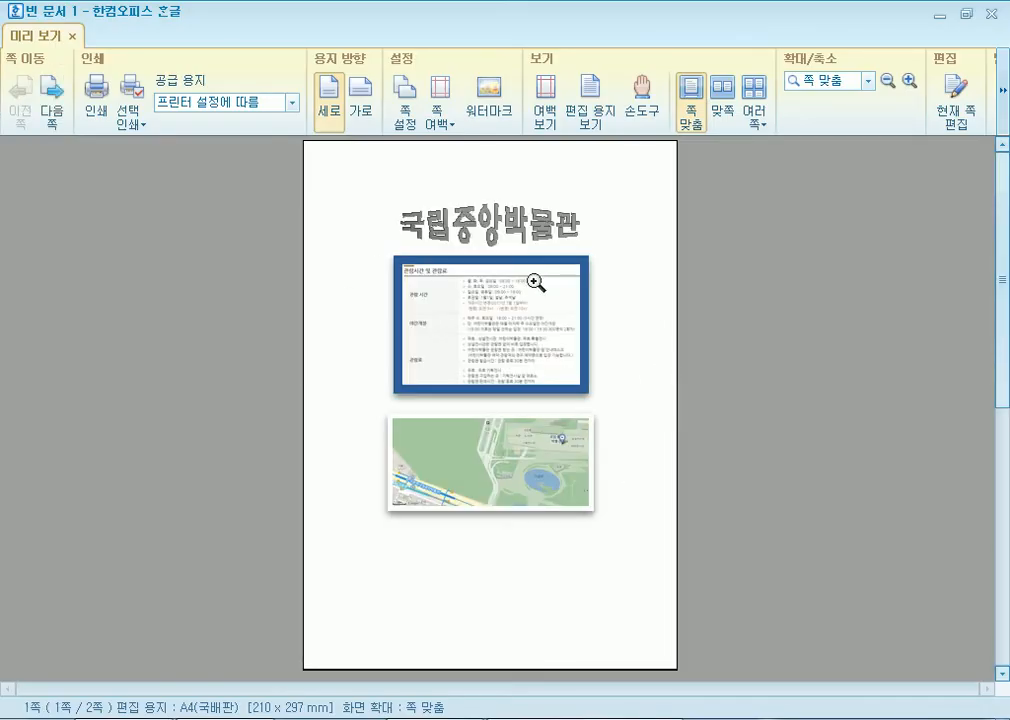
{"action": "left_click", "coordinate": [509, 389]}
{"action": "scroll", "coordinate": [509, 389], "scroll_direction": "up", "scroll_amount": 3}
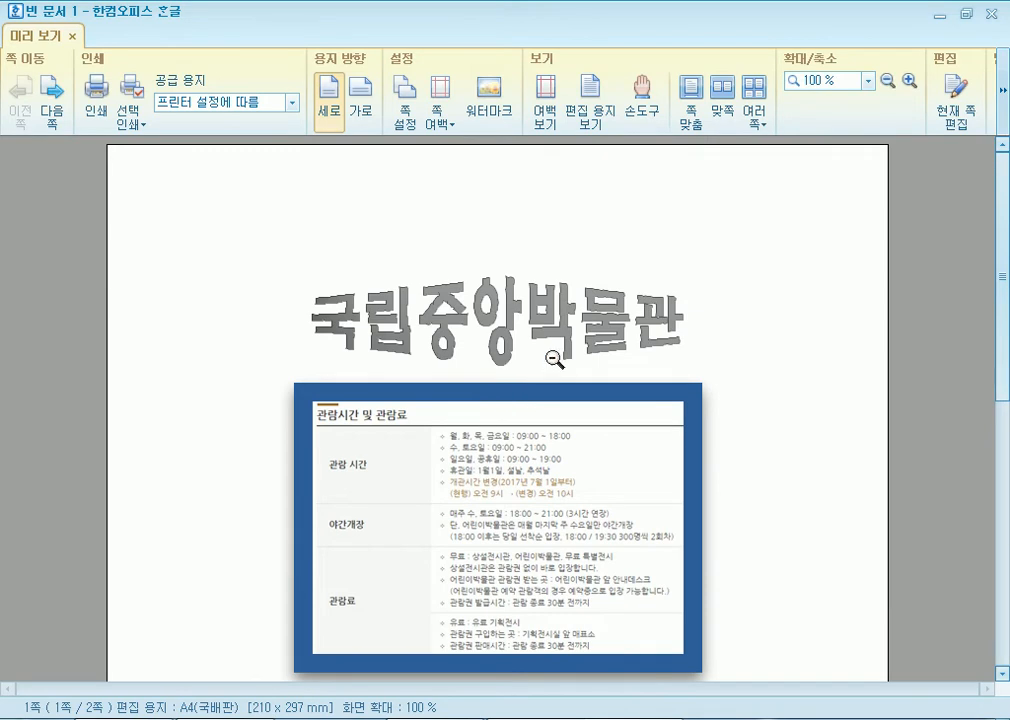
{"action": "key", "text": "Escape"}
Look over the title, the framed visiting-hours picture and the first map on page 1 of the document
{"action": "scroll", "coordinate": [744, 334], "scroll_direction": "up", "scroll_amount": 5}
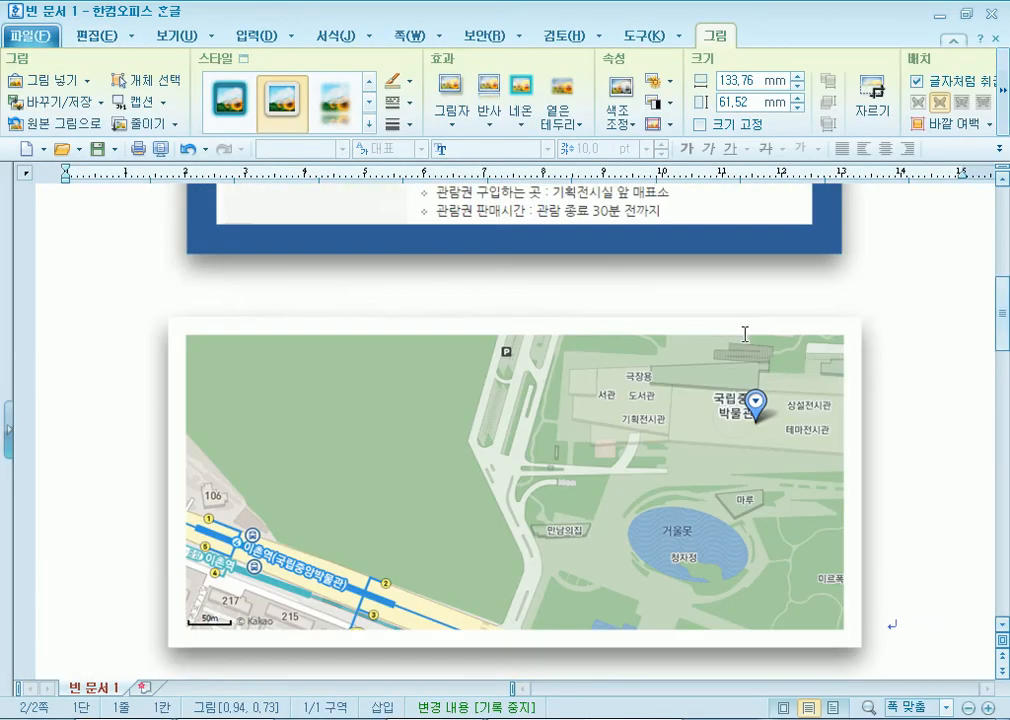
{"action": "left_click", "coordinate": [176, 260]}
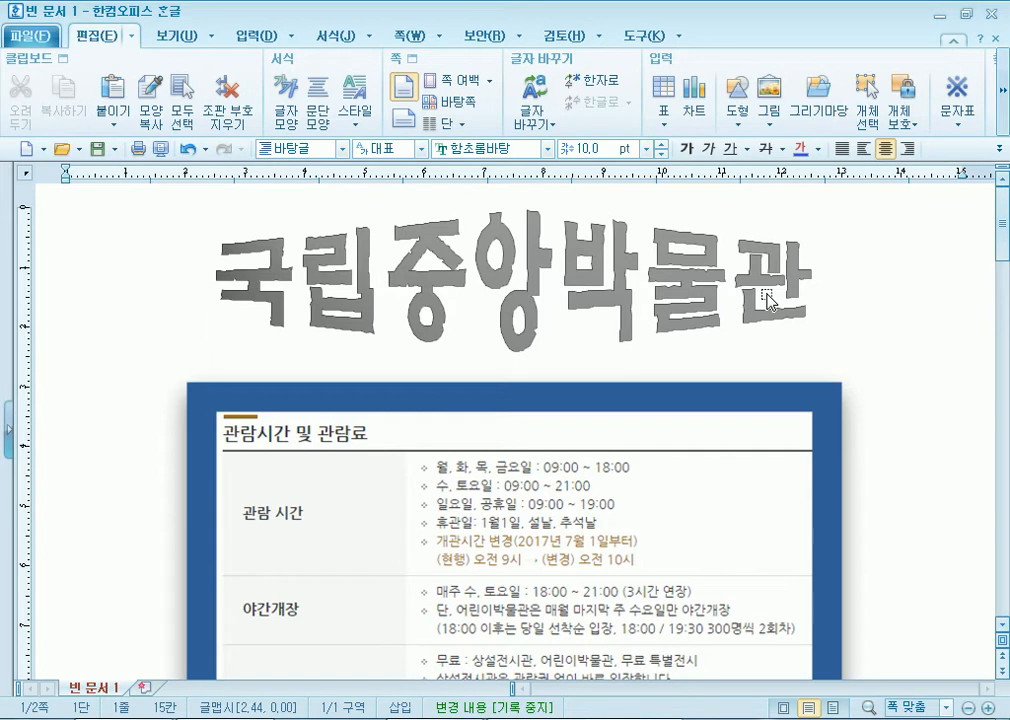
{"action": "scroll", "coordinate": [394, 278], "scroll_direction": "down", "scroll_amount": 5}
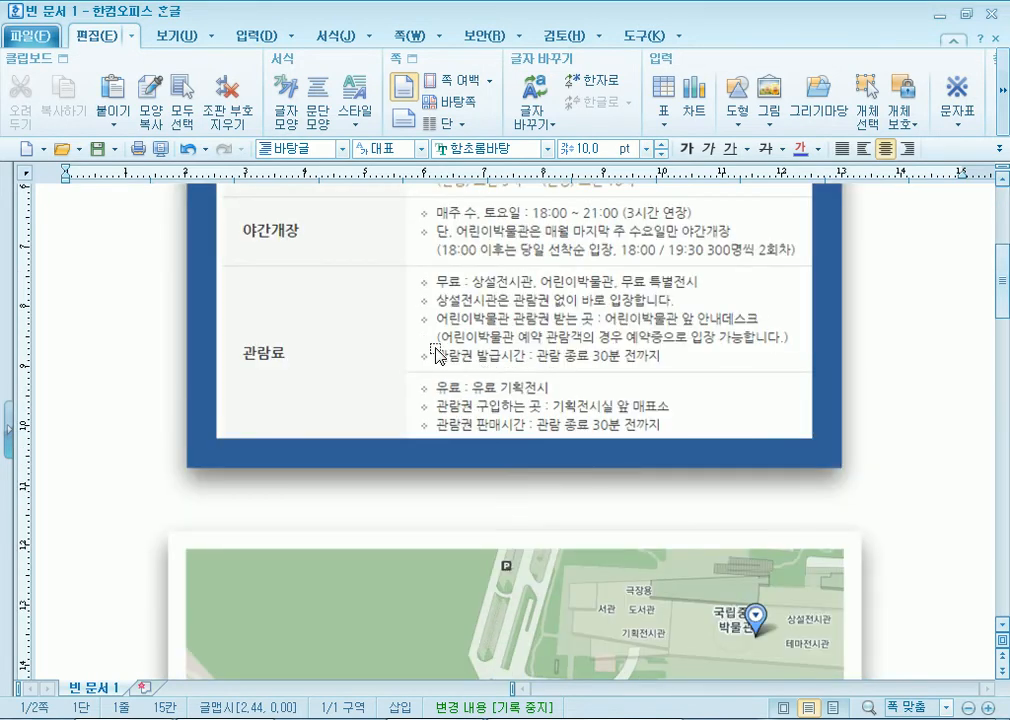
{"action": "left_click", "coordinate": [470, 400]}
{"action": "scroll", "coordinate": [491, 530], "scroll_direction": "down", "scroll_amount": 5}
{"action": "scroll", "coordinate": [458, 316], "scroll_direction": "up", "scroll_amount": 1}
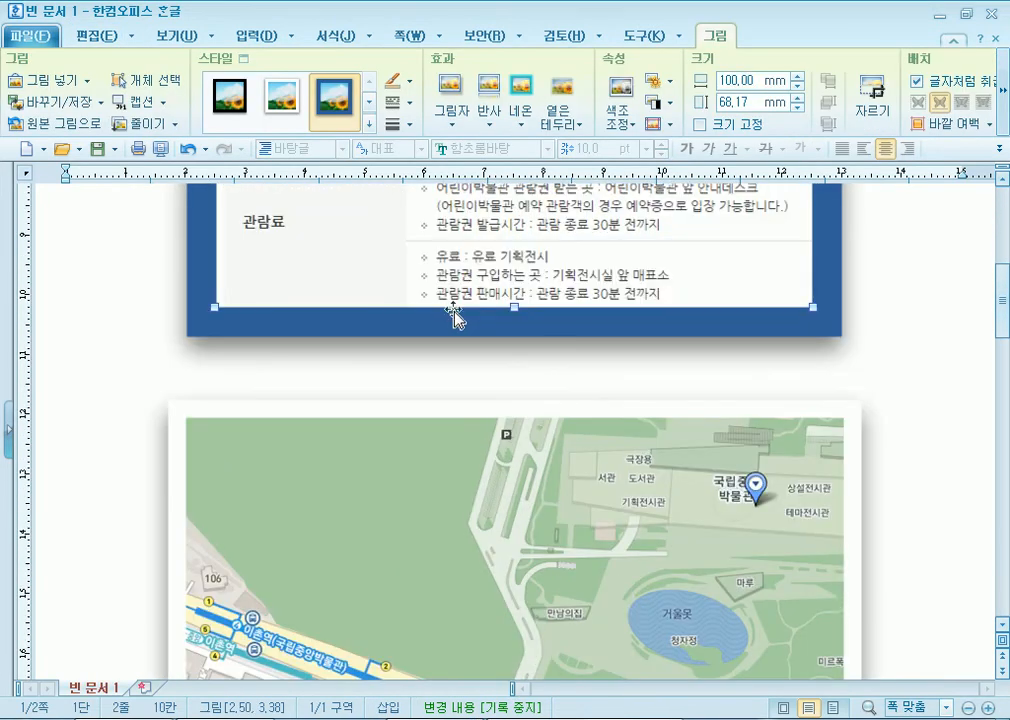
Insert a blank line between the visiting-hours picture and the first map
{"action": "left_click", "coordinate": [872, 274]}
{"action": "scroll", "coordinate": [914, 289], "scroll_direction": "up", "scroll_amount": 3}
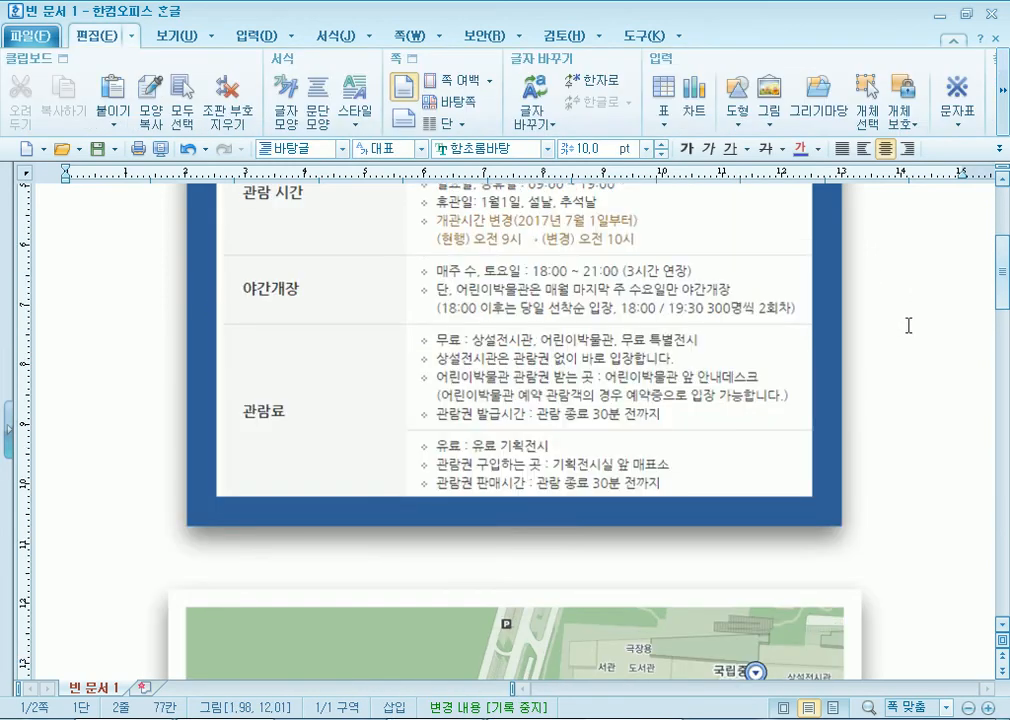
{"action": "scroll", "coordinate": [899, 360], "scroll_direction": "down", "scroll_amount": 5}
{"action": "key", "text": "Return"}
{"action": "key", "text": "Return"}
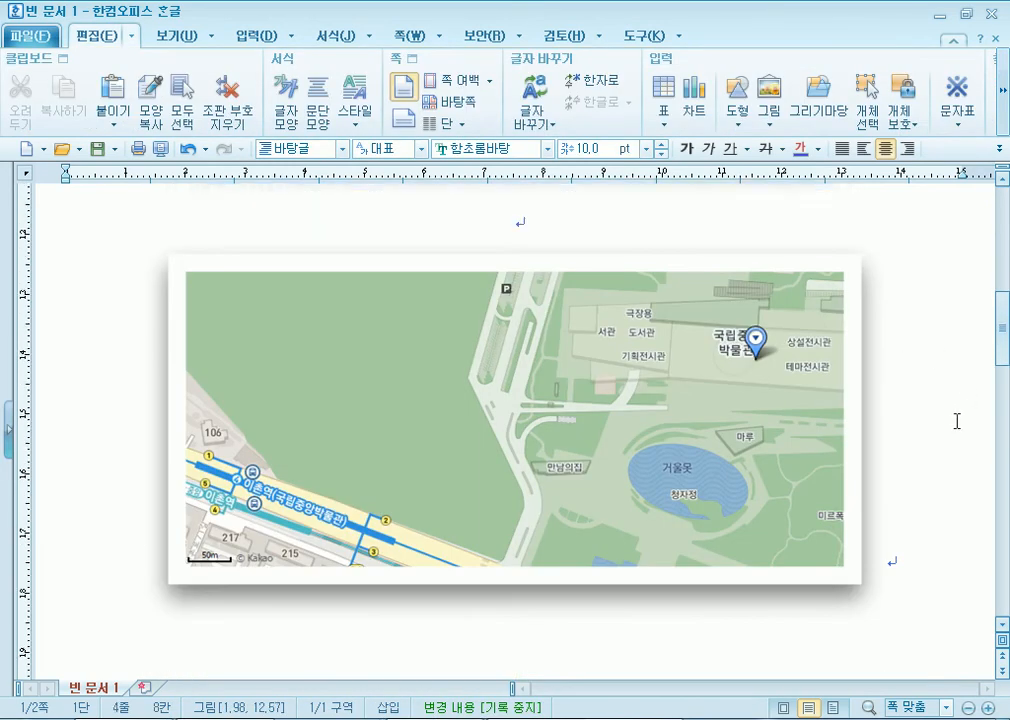
Try widening the gap above the first map with extra blank lines, then remove the extra ones
{"action": "scroll", "coordinate": [712, 345], "scroll_direction": "up", "scroll_amount": 3}
{"action": "left_click", "coordinate": [613, 384]}
{"action": "key", "text": "Return"}
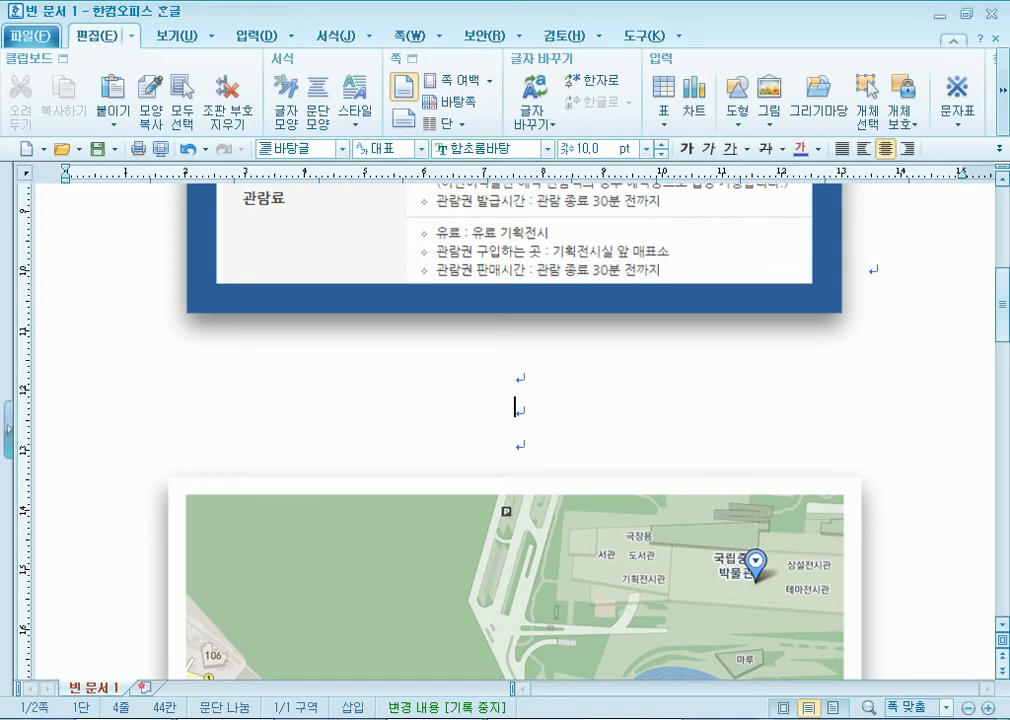
{"action": "key", "text": "Return"}
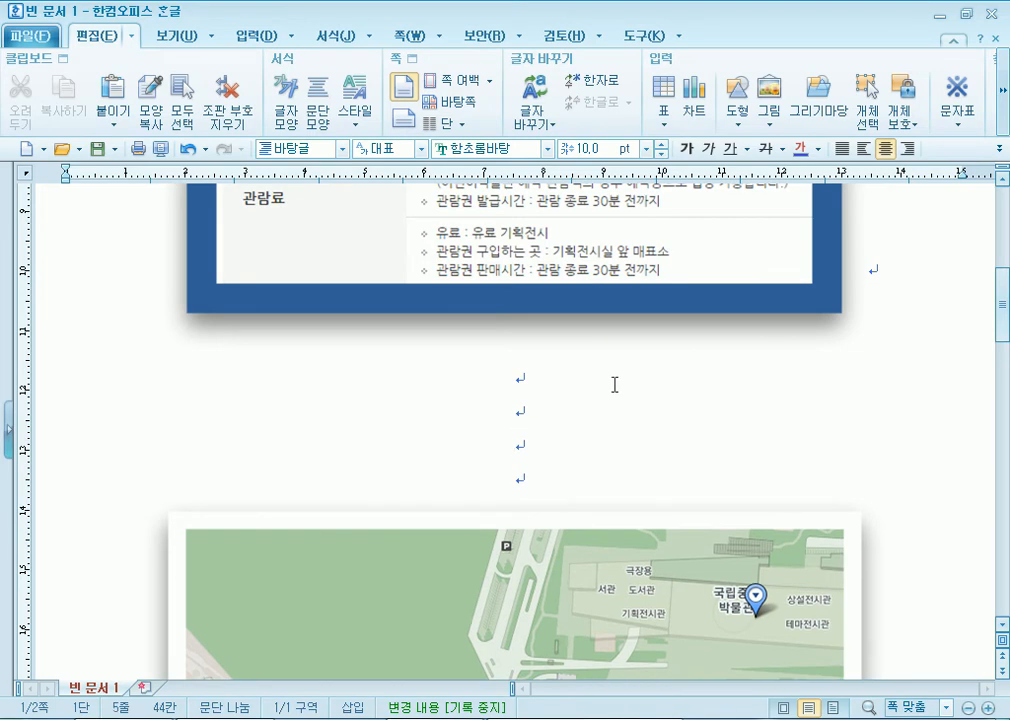
{"action": "key", "text": "BackSpace"}
{"action": "key", "text": "BackSpace"}
{"action": "key", "text": "BackSpace"}
{"action": "left_click", "coordinate": [878, 246]}
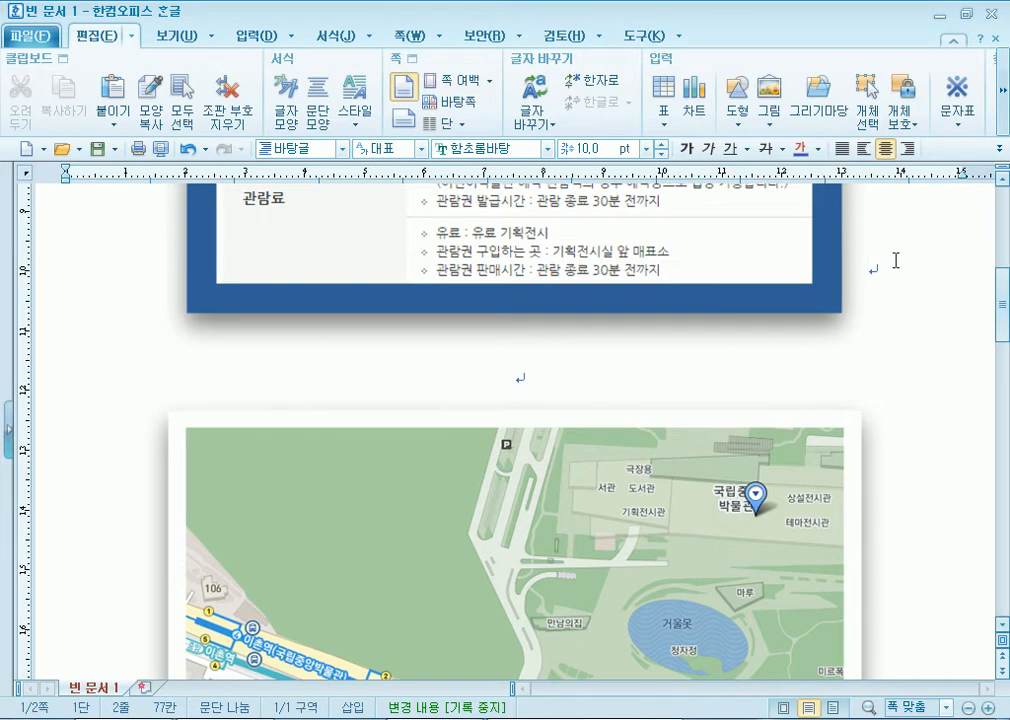
Turn off 글자처럼 취급 for the visiting-hours picture and move it to the start of page 1
{"action": "double_click", "coordinate": [458, 278]}
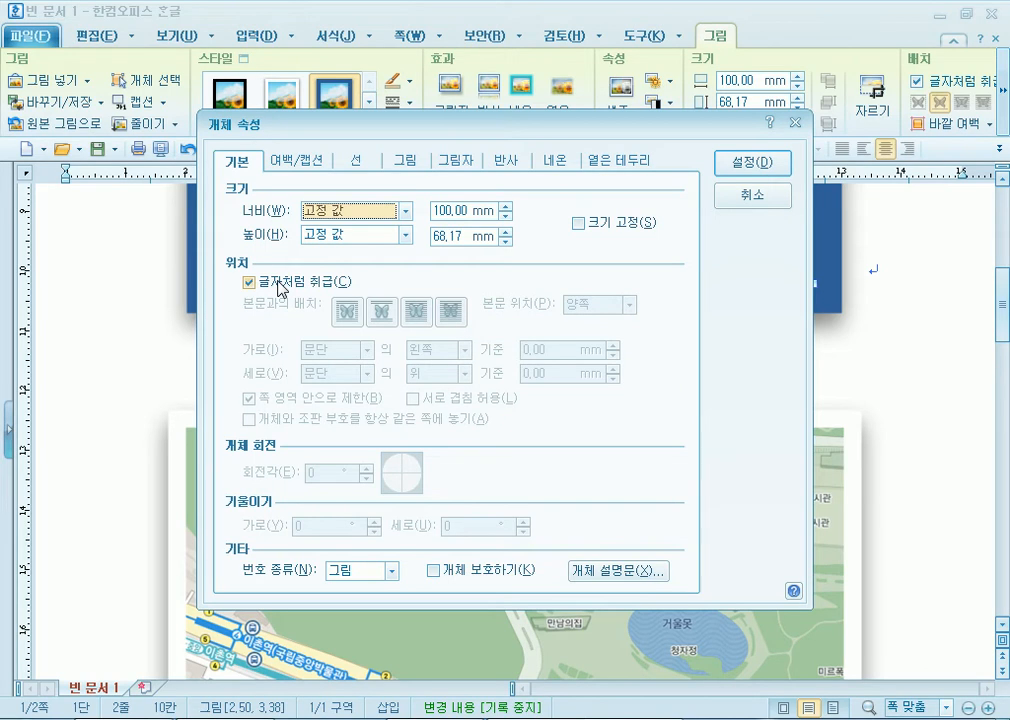
{"action": "left_click", "coordinate": [280, 289]}
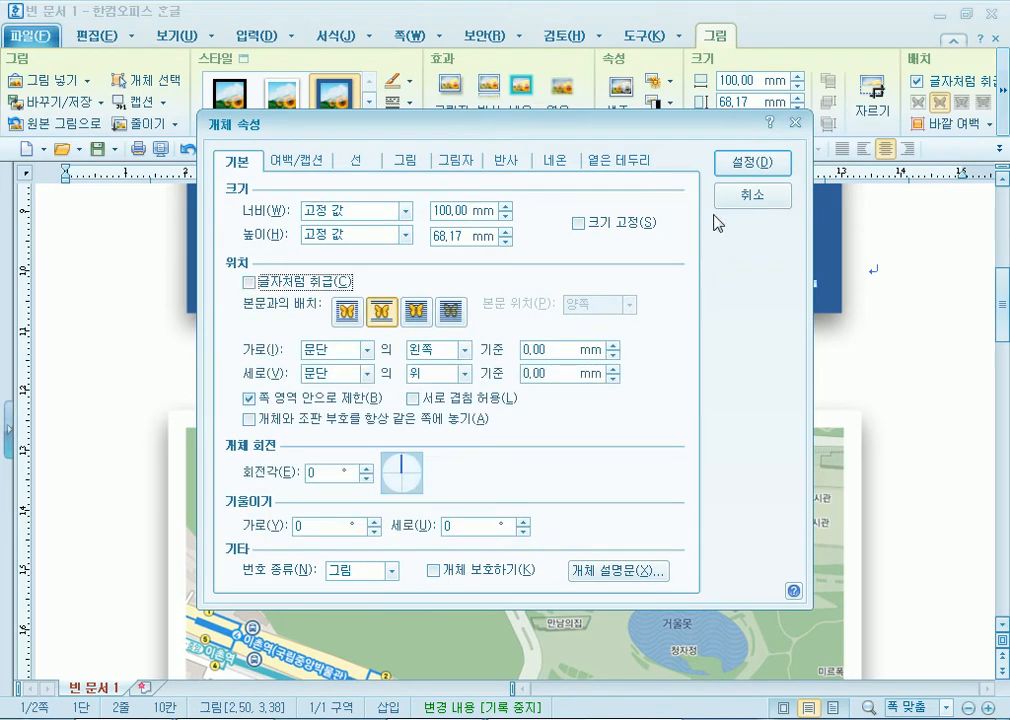
{"action": "left_click", "coordinate": [742, 165]}
{"action": "left_click_drag", "start_coordinate": [464, 320], "coordinate": [548, 384]}
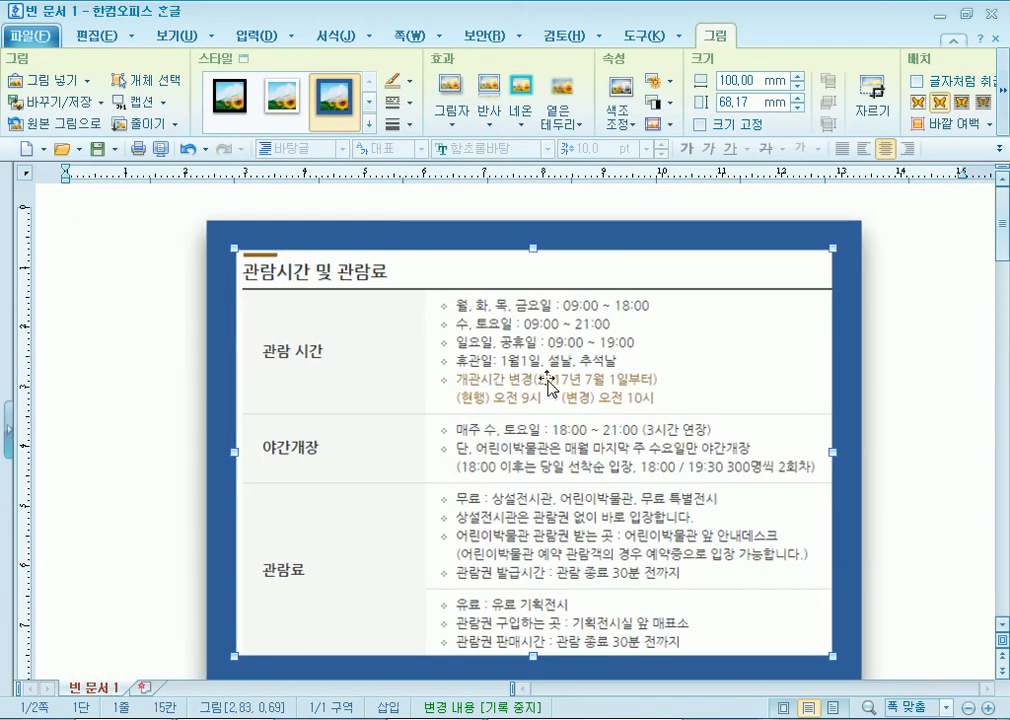
Turn 글자처럼 취급 back on for the visiting-hours picture
{"action": "double_click", "coordinate": [548, 384]}
{"action": "left_click", "coordinate": [285, 282]}
{"action": "left_click", "coordinate": [748, 163]}
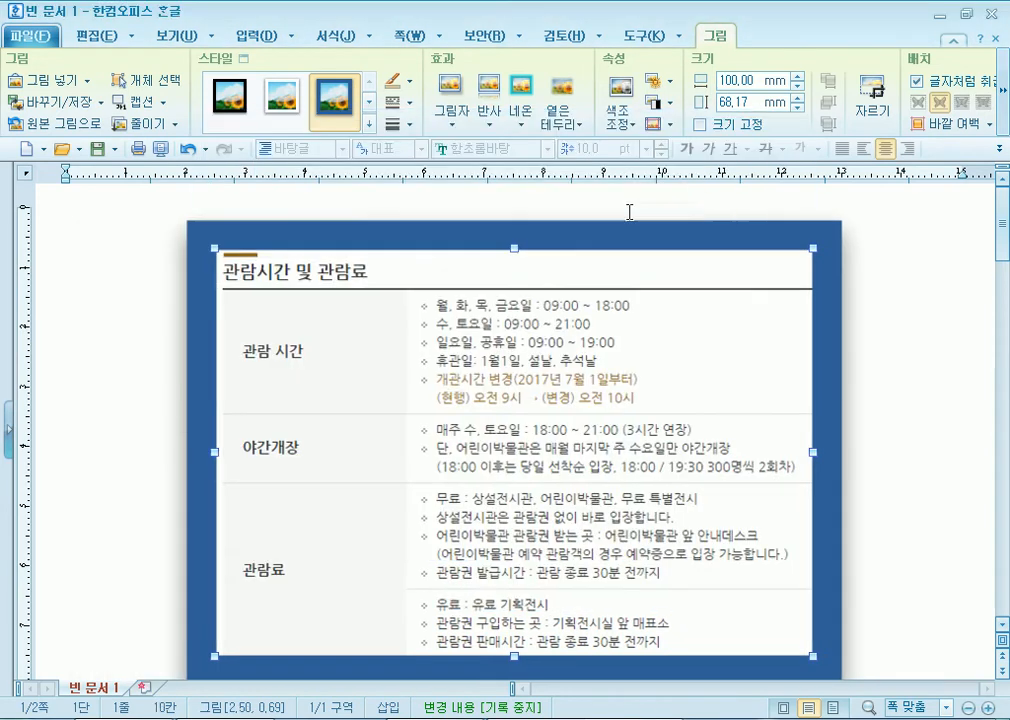
Move the 국립중앙박물관 글맵시 title back above the visiting-hours picture
{"action": "scroll", "coordinate": [802, 334], "scroll_direction": "down", "scroll_amount": 3}
{"action": "left_click", "coordinate": [900, 325]}
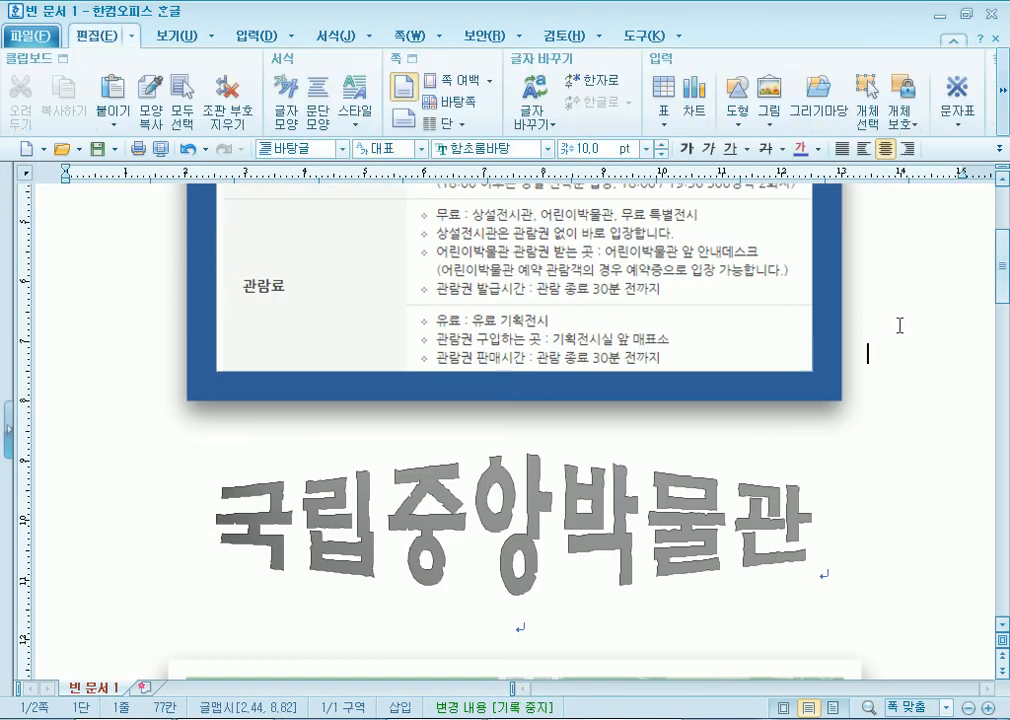
{"action": "left_click", "coordinate": [560, 515]}
{"action": "left_click_drag", "start_coordinate": [560, 515], "coordinate": [75, 186]}
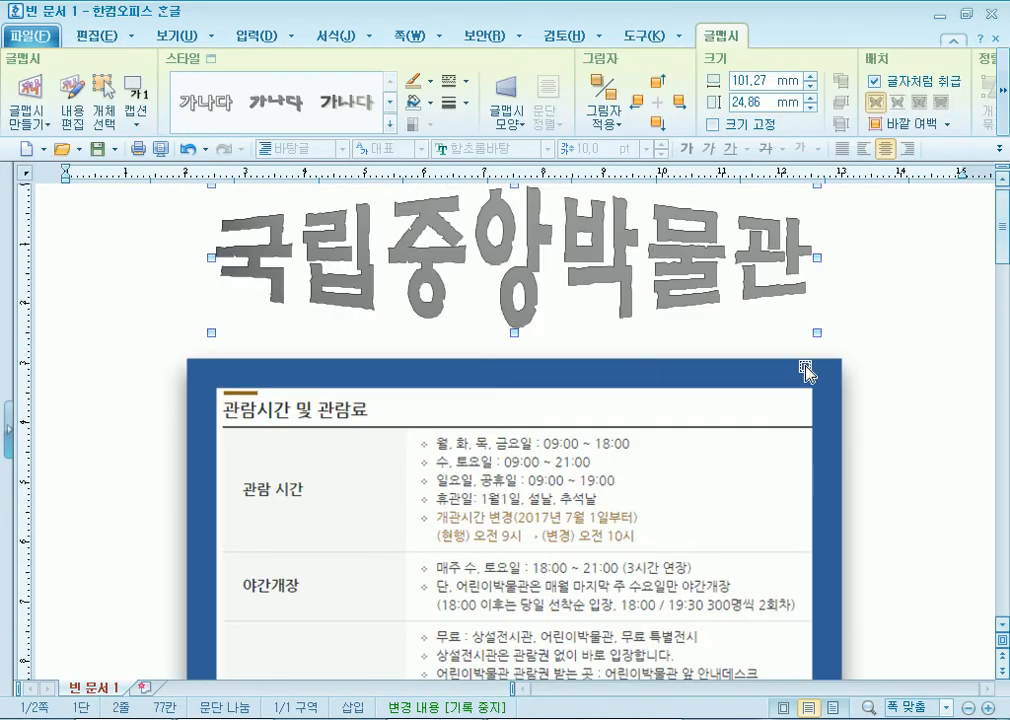
{"action": "left_click", "coordinate": [866, 263]}
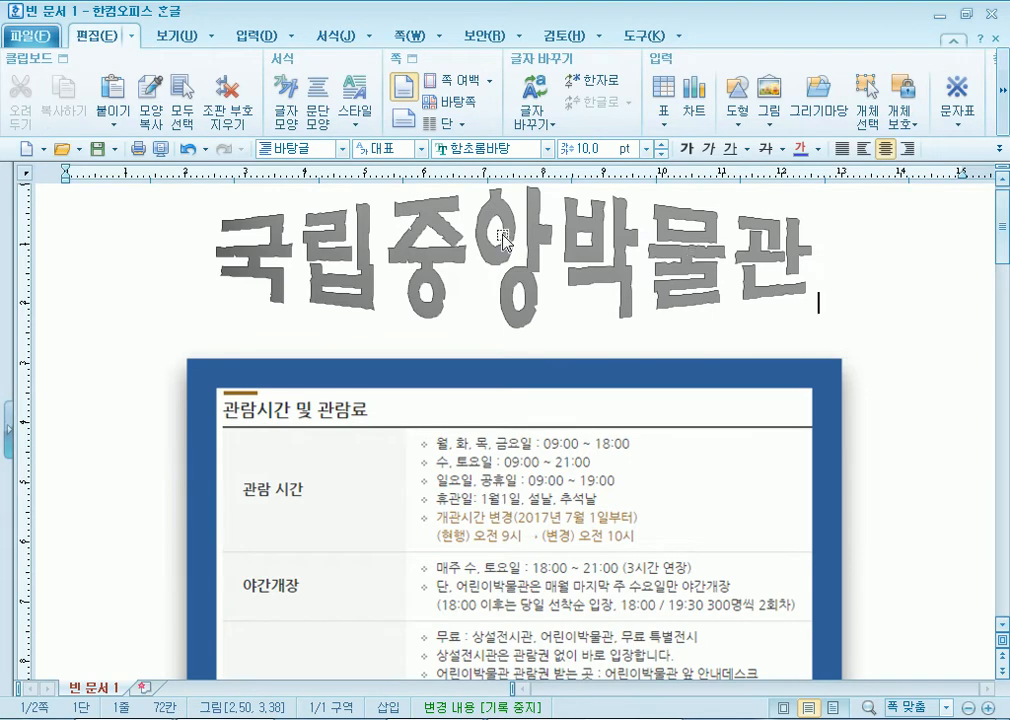
Select the title and the visiting-hours picture in turn and examine how they follow each other on page 1
{"action": "left_click", "coordinate": [393, 222]}
{"action": "left_click", "coordinate": [379, 386]}
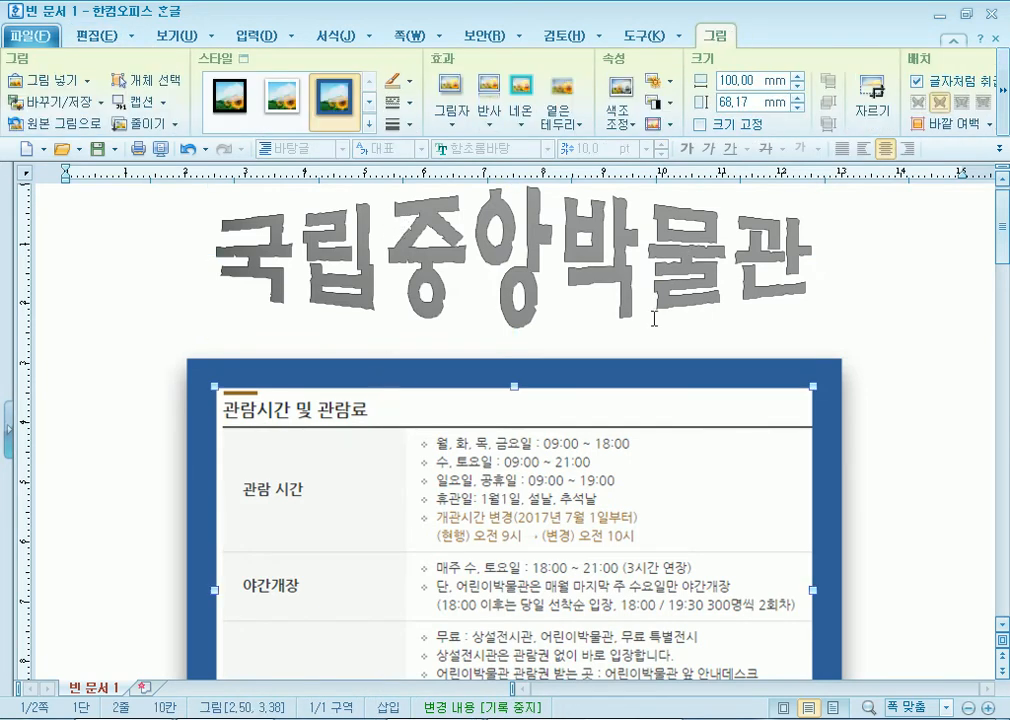
{"action": "left_click", "coordinate": [743, 279]}
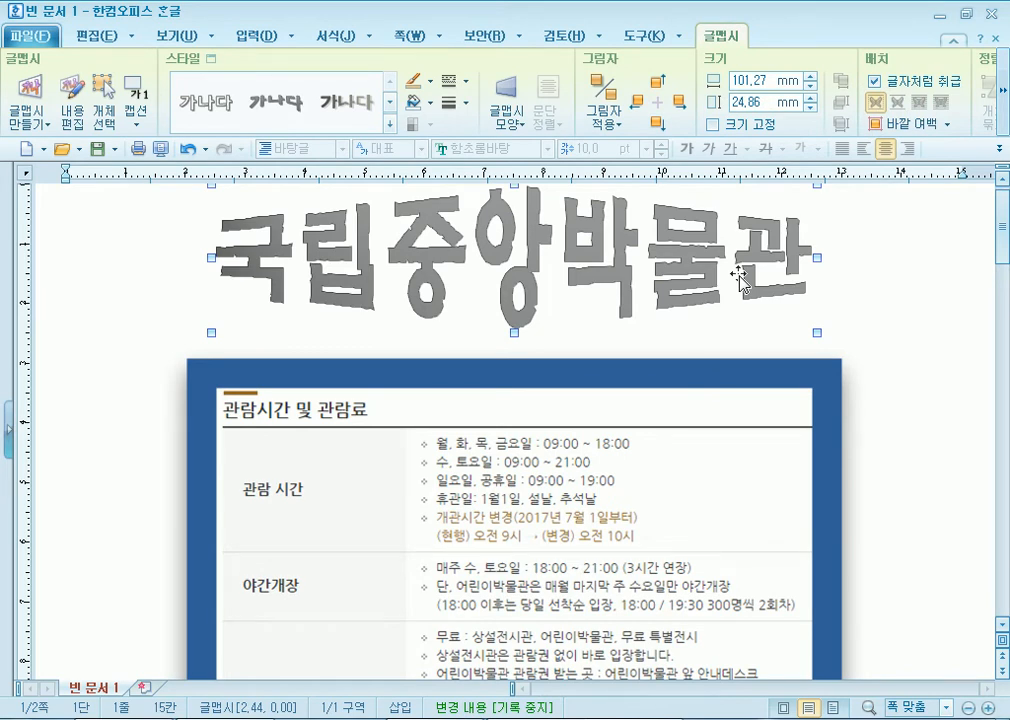
{"action": "left_click", "coordinate": [859, 250]}
{"action": "scroll", "coordinate": [72, 527], "scroll_direction": "down", "scroll_amount": 2}
{"action": "scroll", "coordinate": [72, 527], "scroll_direction": "down", "scroll_amount": 2}
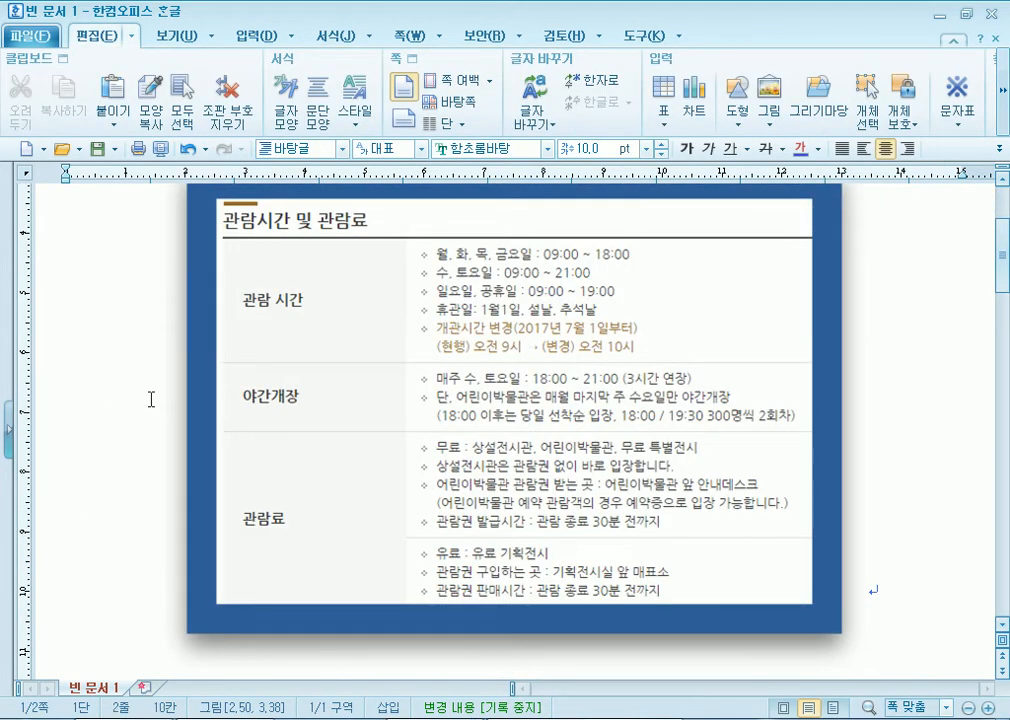
{"action": "scroll", "coordinate": [151, 399], "scroll_direction": "up", "scroll_amount": 5}
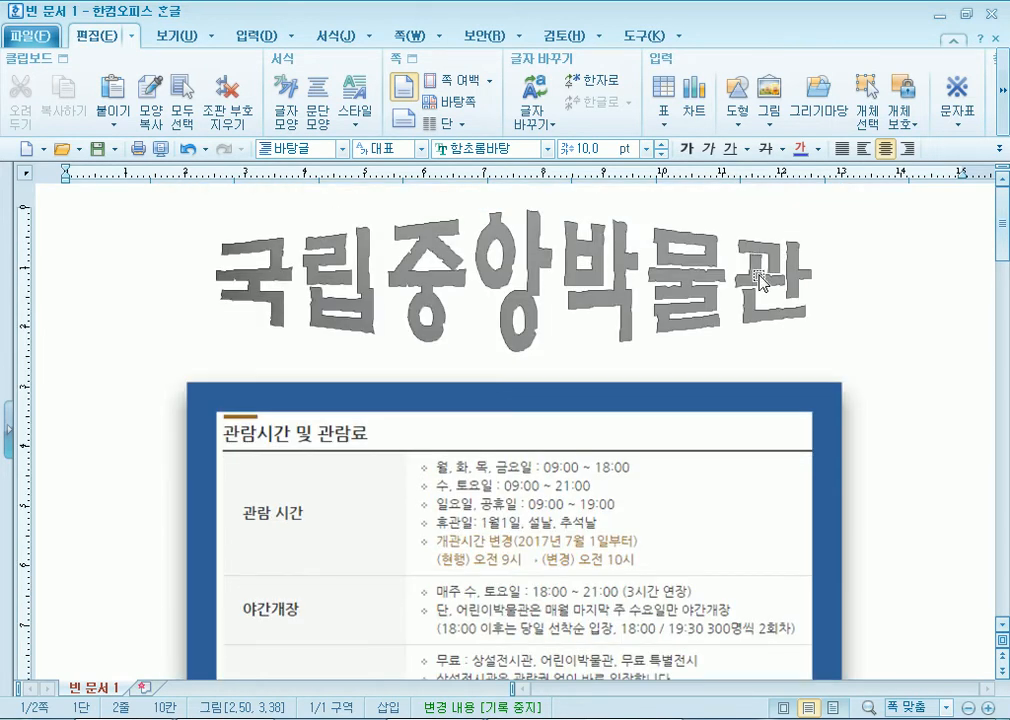
Try landscape (가로) orientation for the whole document, then set it back to portrait (세로)
{"action": "key", "text": "F7"}
{"action": "left_click", "coordinate": [350, 280]}
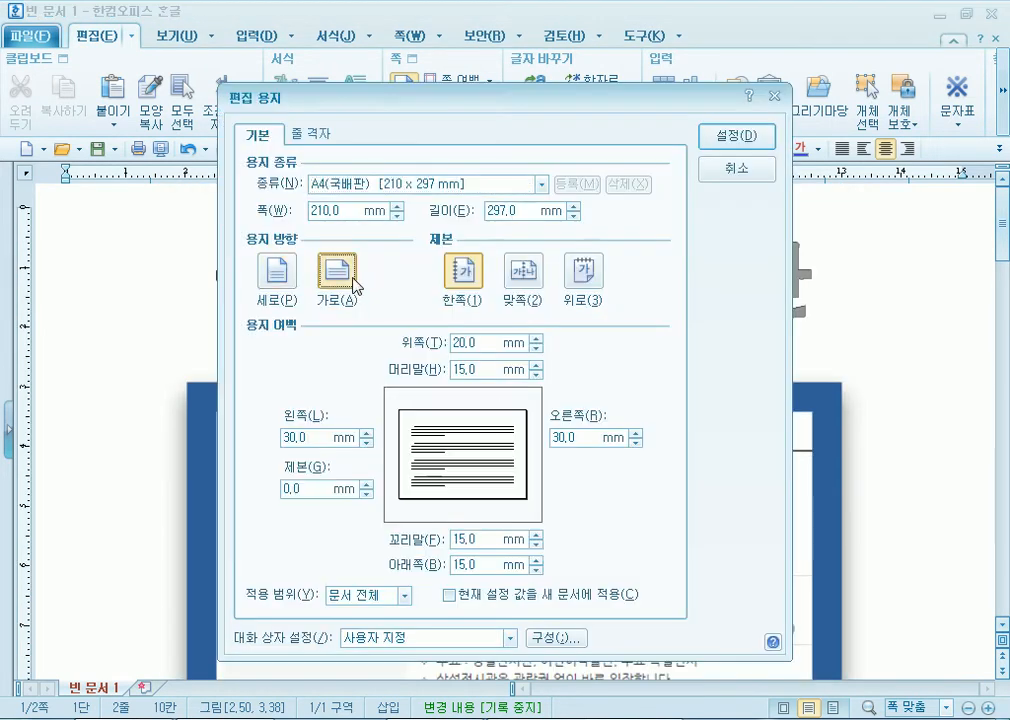
{"action": "left_click", "coordinate": [735, 134]}
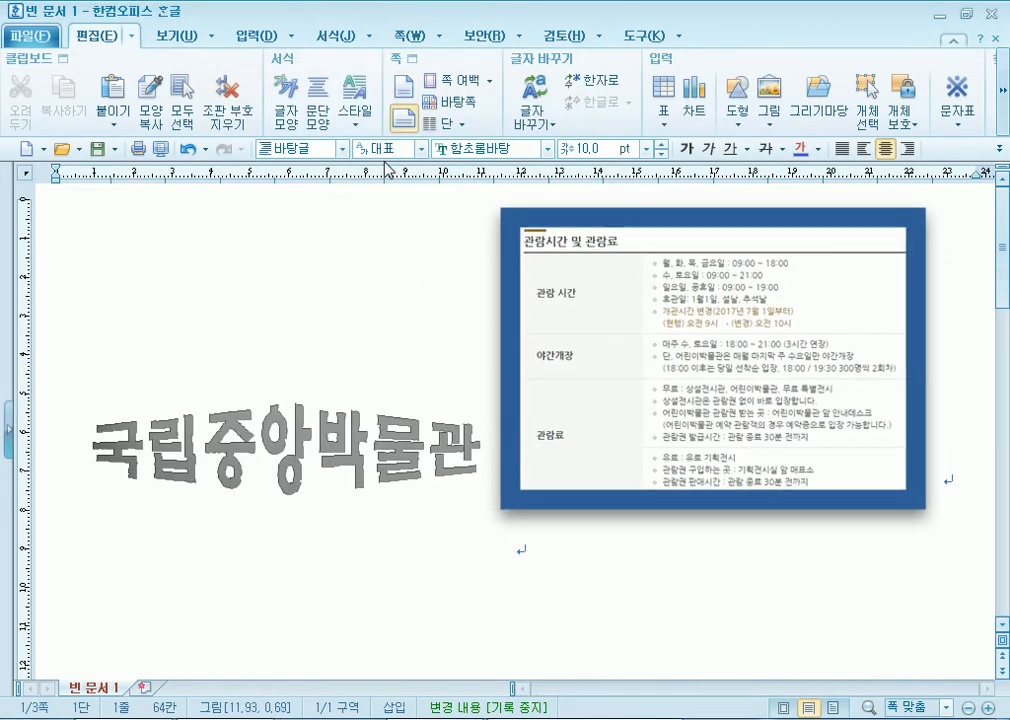
{"action": "key", "text": "F7"}
{"action": "left_click", "coordinate": [268, 285]}
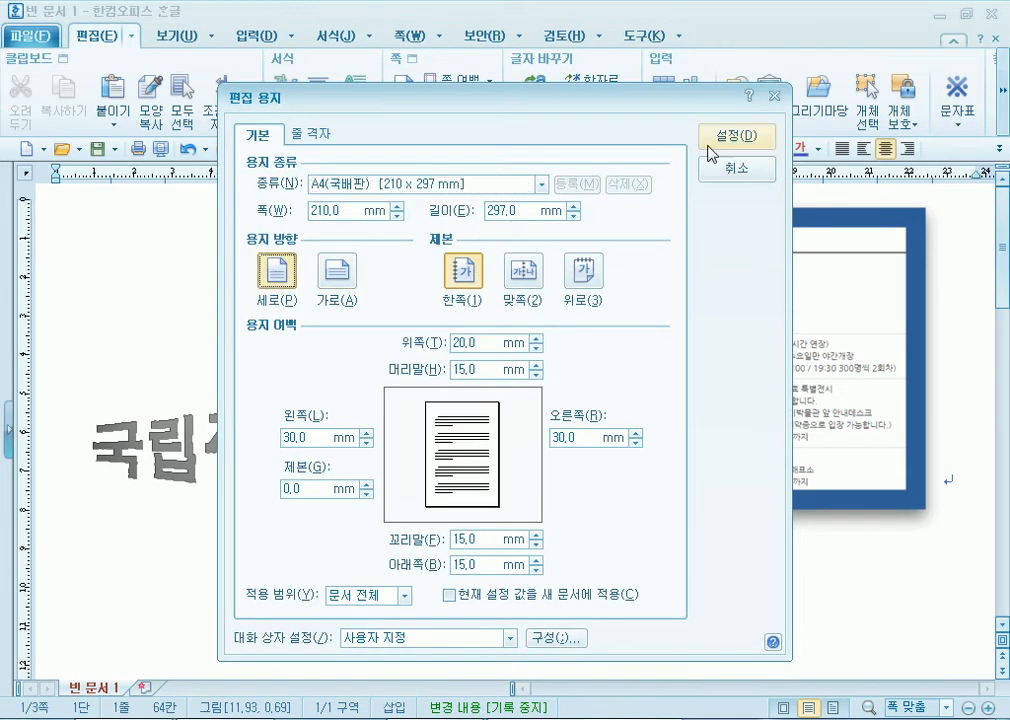
{"action": "left_click", "coordinate": [735, 136]}
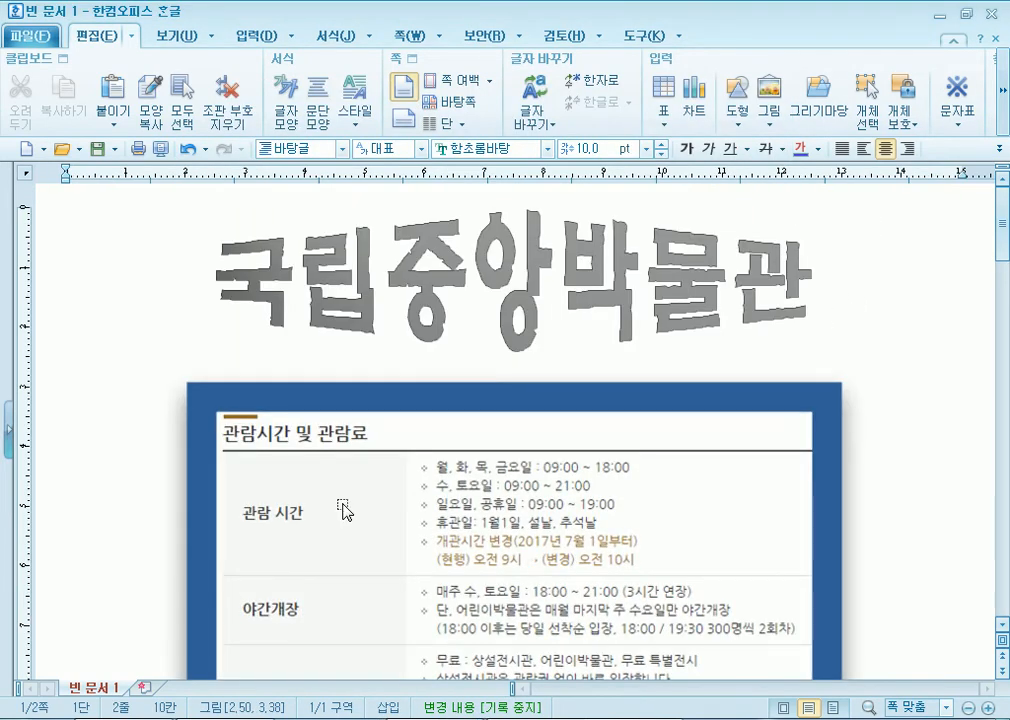
Insert a paragraph break after the 글맵시 title so the visiting-hours picture has its own paragraph
{"action": "left_click", "coordinate": [834, 277]}
{"action": "left_click", "coordinate": [858, 329]}
{"action": "scroll", "coordinate": [848, 328], "scroll_direction": "down", "scroll_amount": 3}
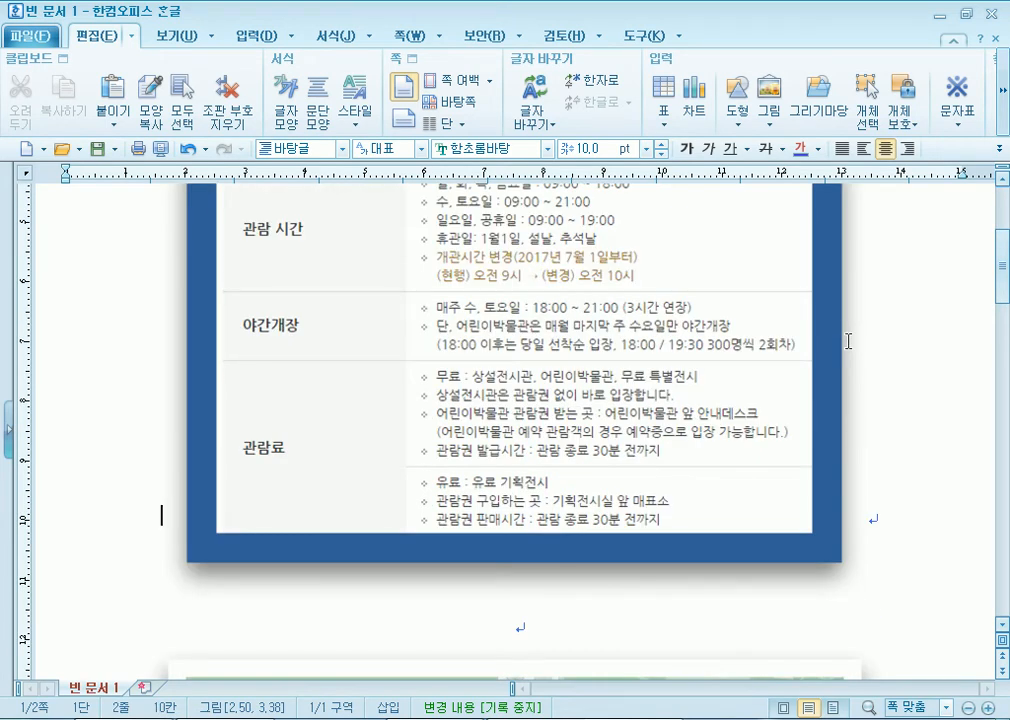
Add another blank line below the visiting-hours picture, then delete all blank lines above the first map
{"action": "scroll", "coordinate": [848, 341], "scroll_direction": "down", "scroll_amount": 3}
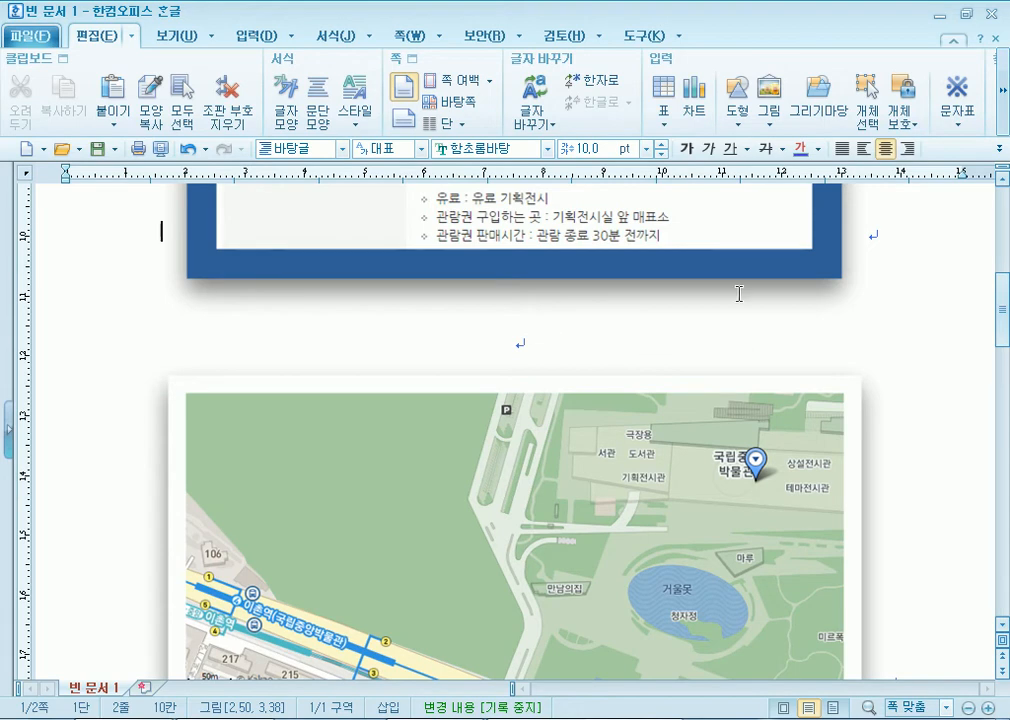
{"action": "left_click", "coordinate": [905, 247]}
{"action": "key", "text": "Return"}
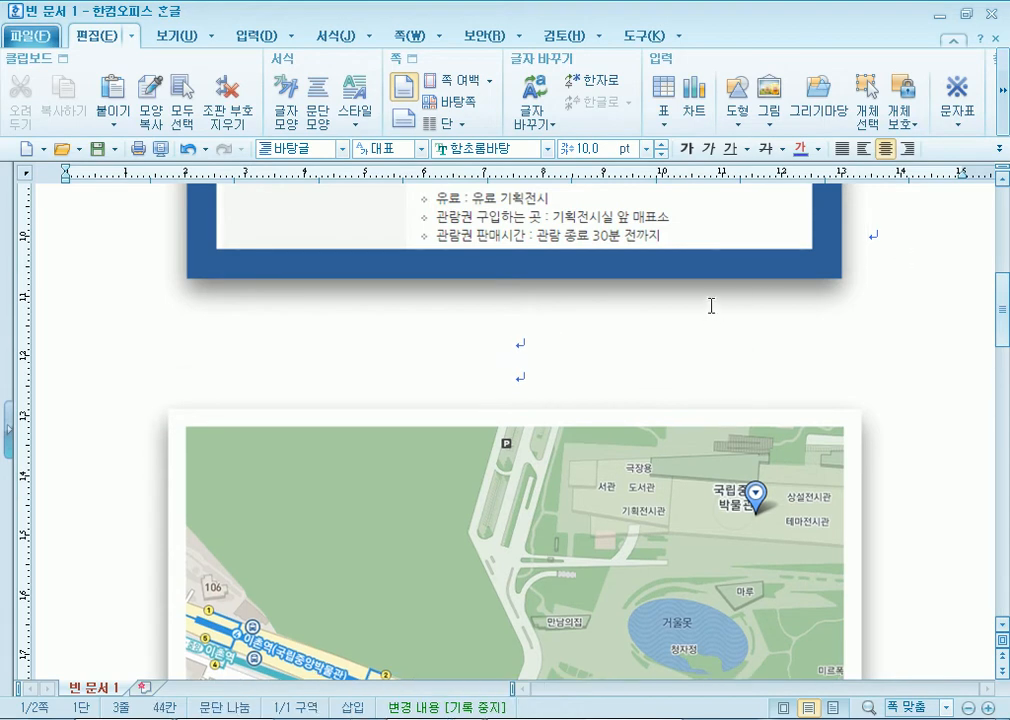
{"action": "key", "text": "Delete"}
{"action": "key", "text": "Delete"}
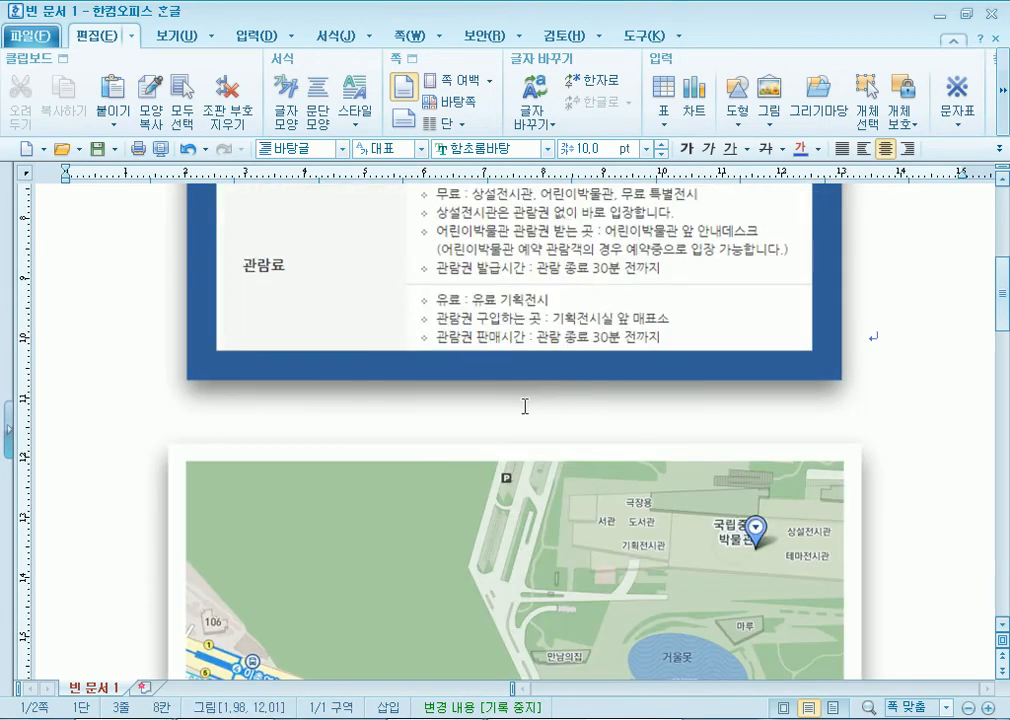
Try selecting the line that holds the visiting-hours picture, then clear the selection
{"action": "key", "text": "Up"}
{"action": "key", "text": "shift+Home"}
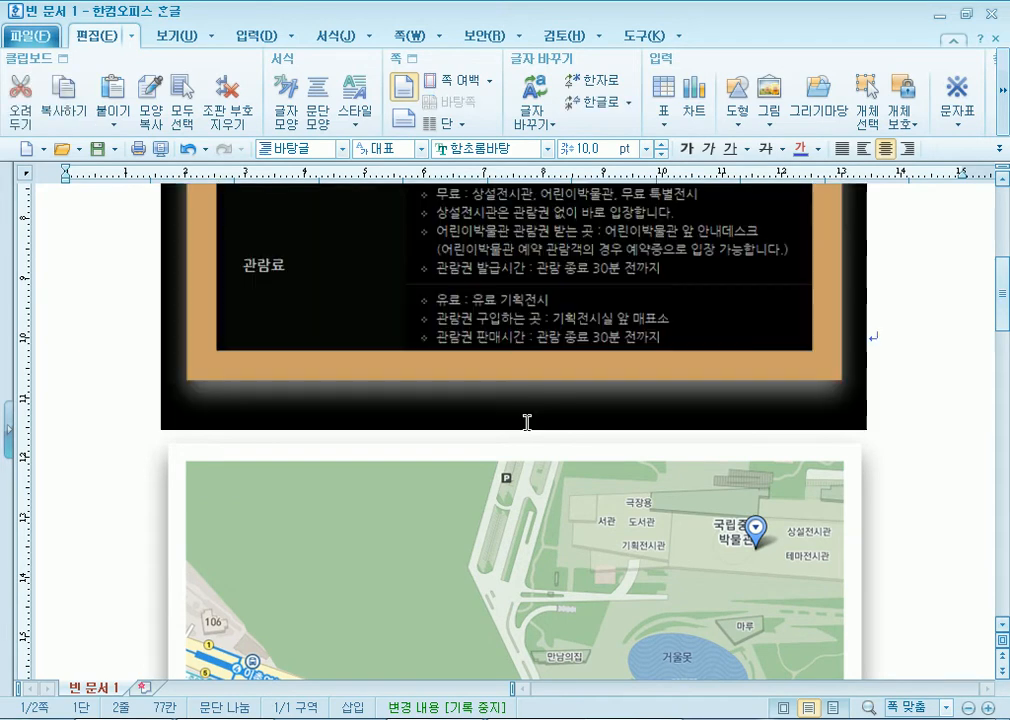
{"action": "left_click", "coordinate": [910, 325]}
{"action": "scroll", "coordinate": [248, 372], "scroll_direction": "down", "scroll_amount": 3}
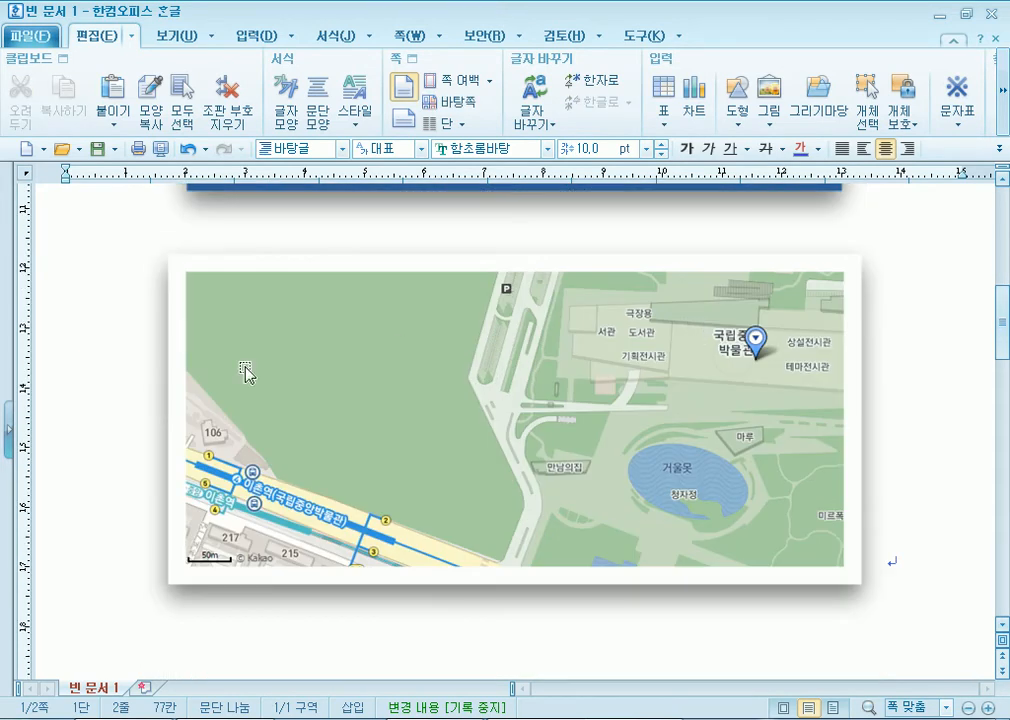
Restore a single blank line separating the visiting-hours picture from the first map after comparing the spacing
{"action": "left_click", "coordinate": [101, 390]}
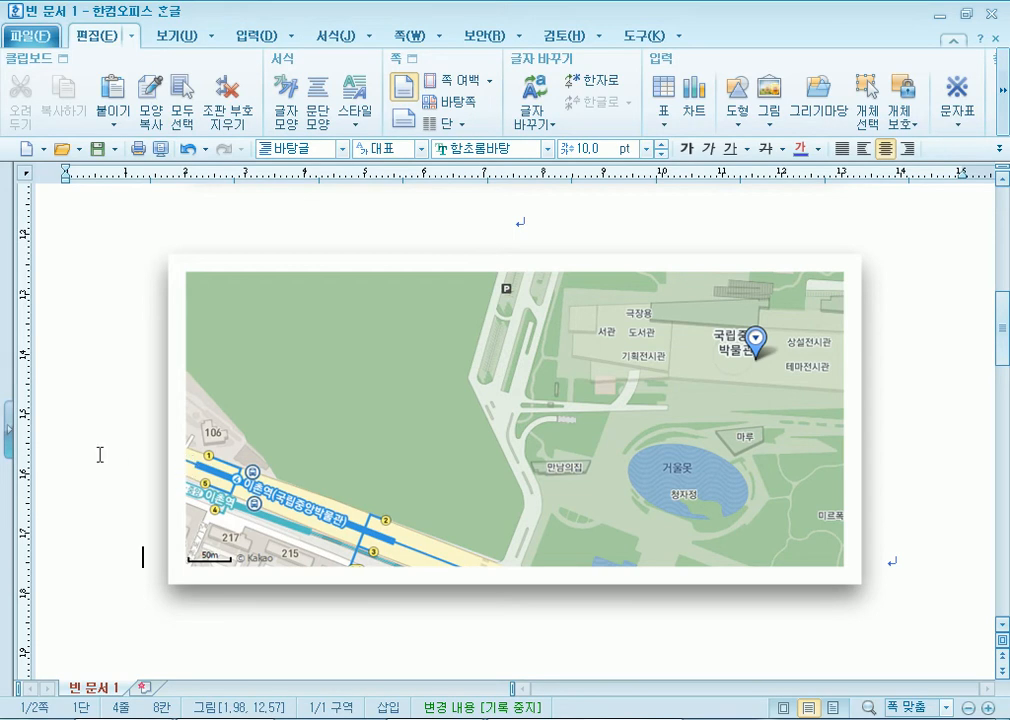
{"action": "scroll", "coordinate": [528, 282], "scroll_direction": "up", "scroll_amount": 2}
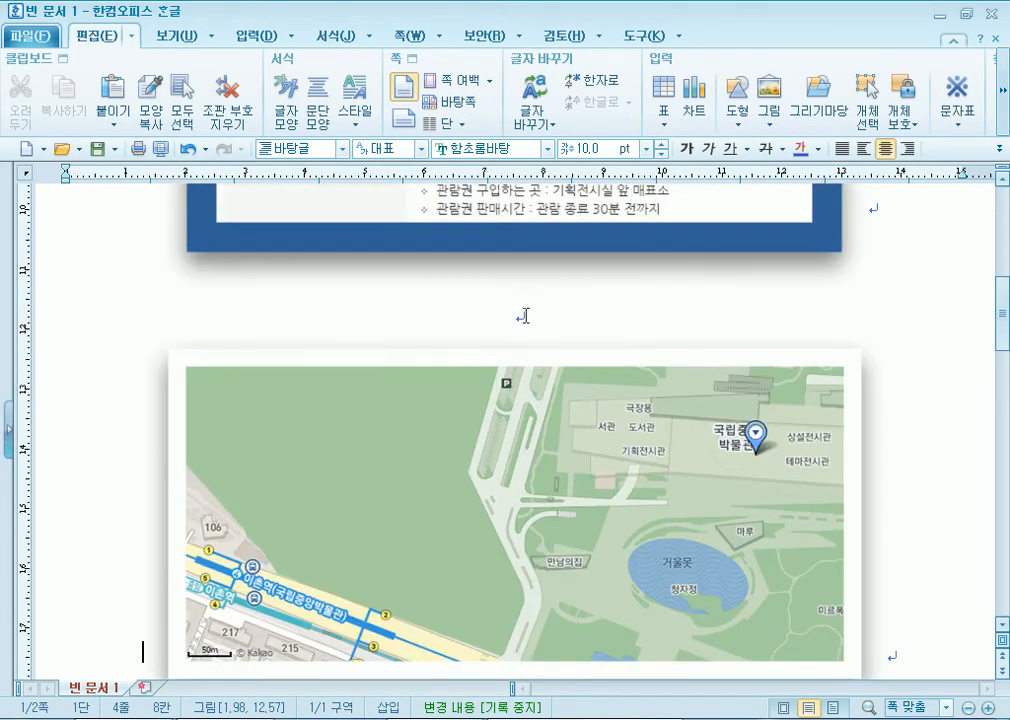
{"action": "scroll", "coordinate": [525, 316], "scroll_direction": "down", "scroll_amount": 2}
{"action": "scroll", "coordinate": [669, 309], "scroll_direction": "up", "scroll_amount": 6}
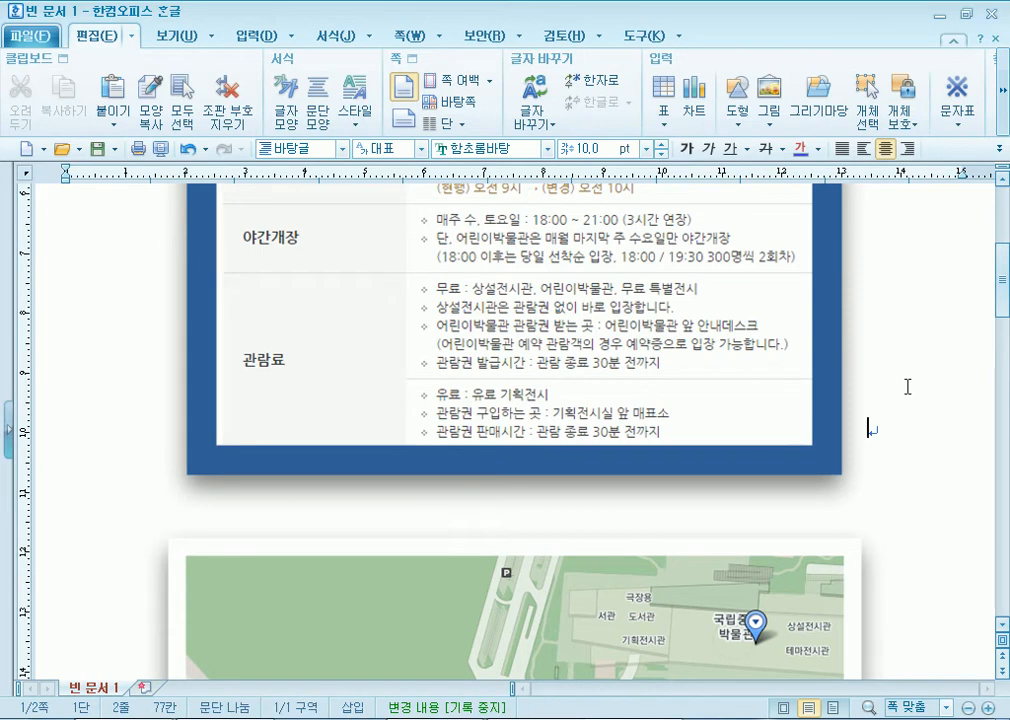
{"action": "key", "text": "Return"}
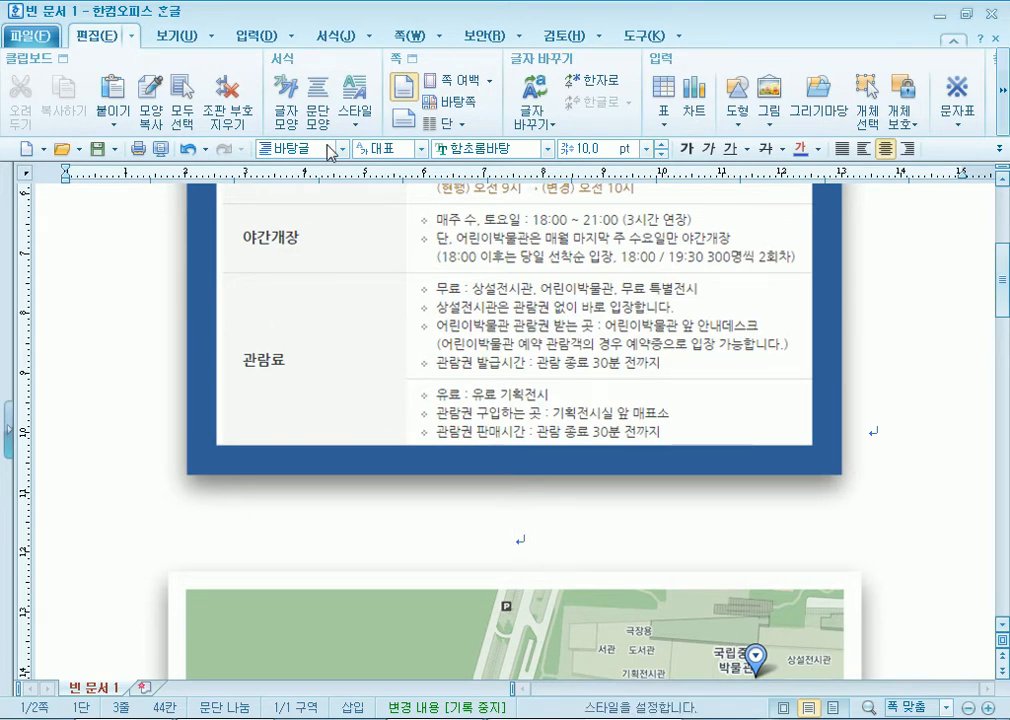
{"action": "double_click", "coordinate": [356, 323]}
{"action": "left_click", "coordinate": [331, 281]}
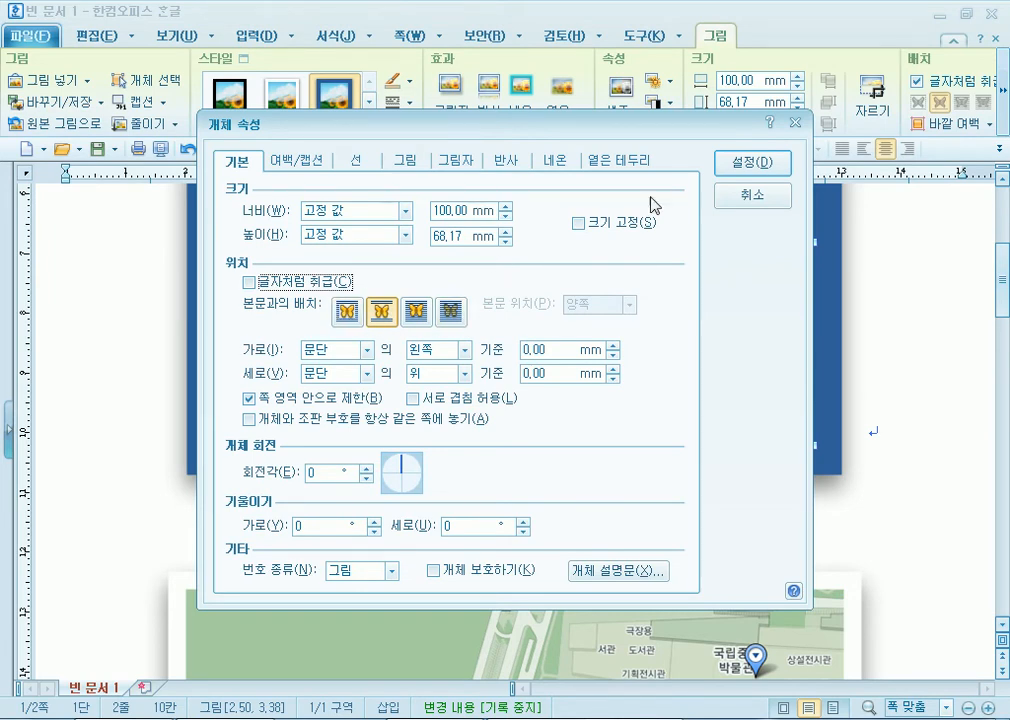
{"action": "left_click", "coordinate": [752, 195]}
Look over page 1 from the title down to the first map, then select the 글맵시 title
{"action": "scroll", "coordinate": [30, 381], "scroll_direction": "up", "scroll_amount": 5}
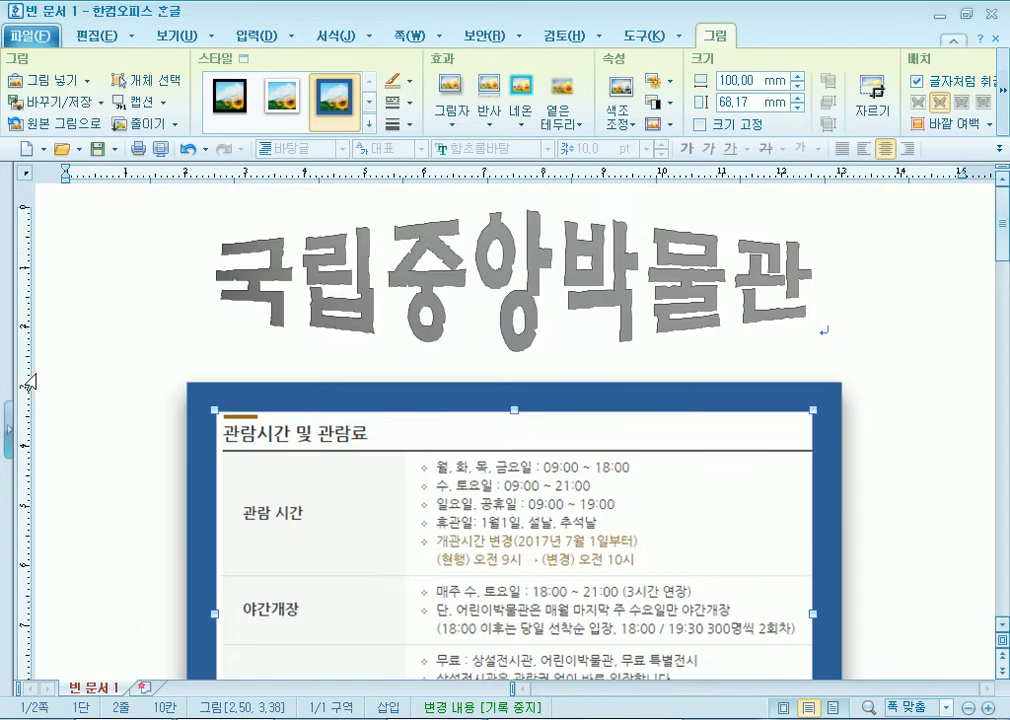
{"action": "scroll", "coordinate": [31, 384], "scroll_direction": "down", "scroll_amount": 10}
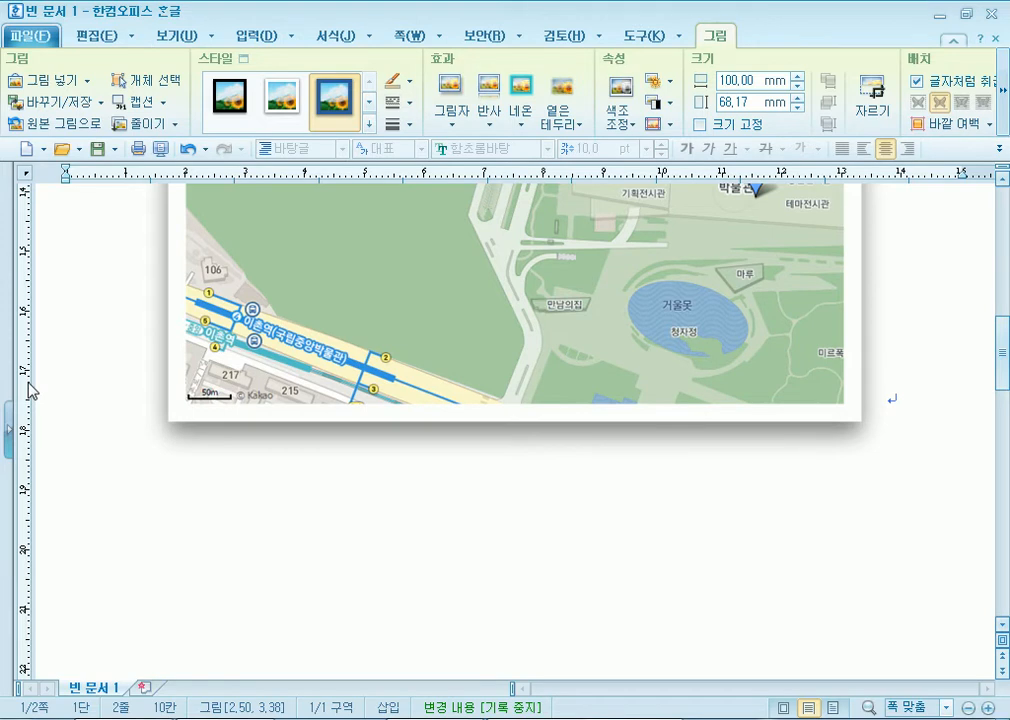
{"action": "scroll", "coordinate": [30, 390], "scroll_direction": "up", "scroll_amount": 10}
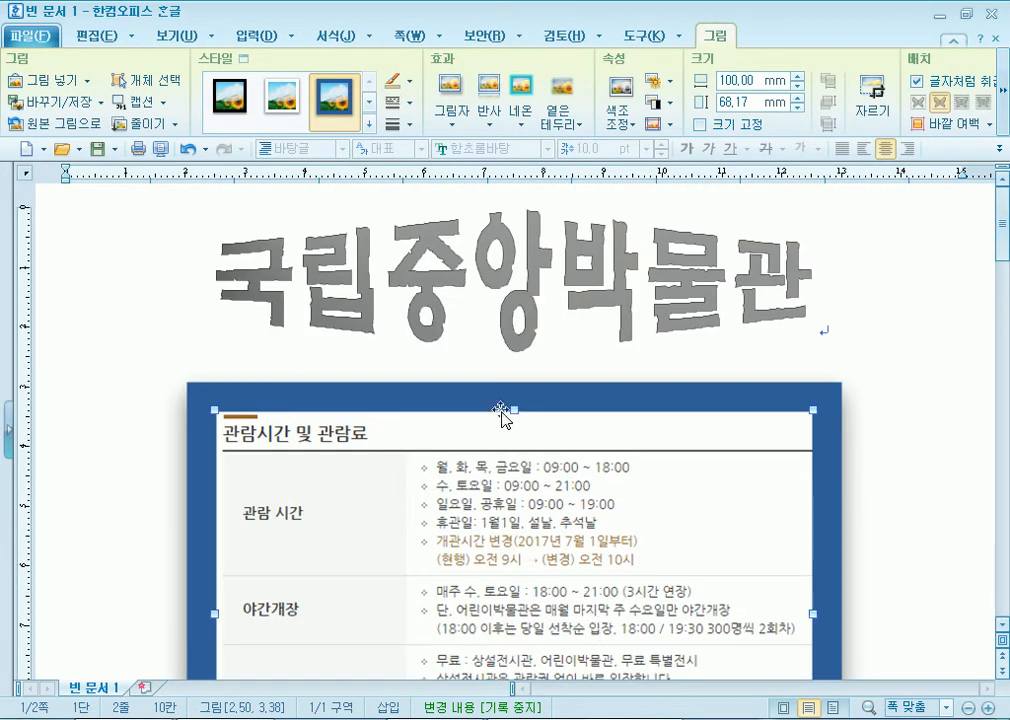
{"action": "left_click", "coordinate": [497, 287]}
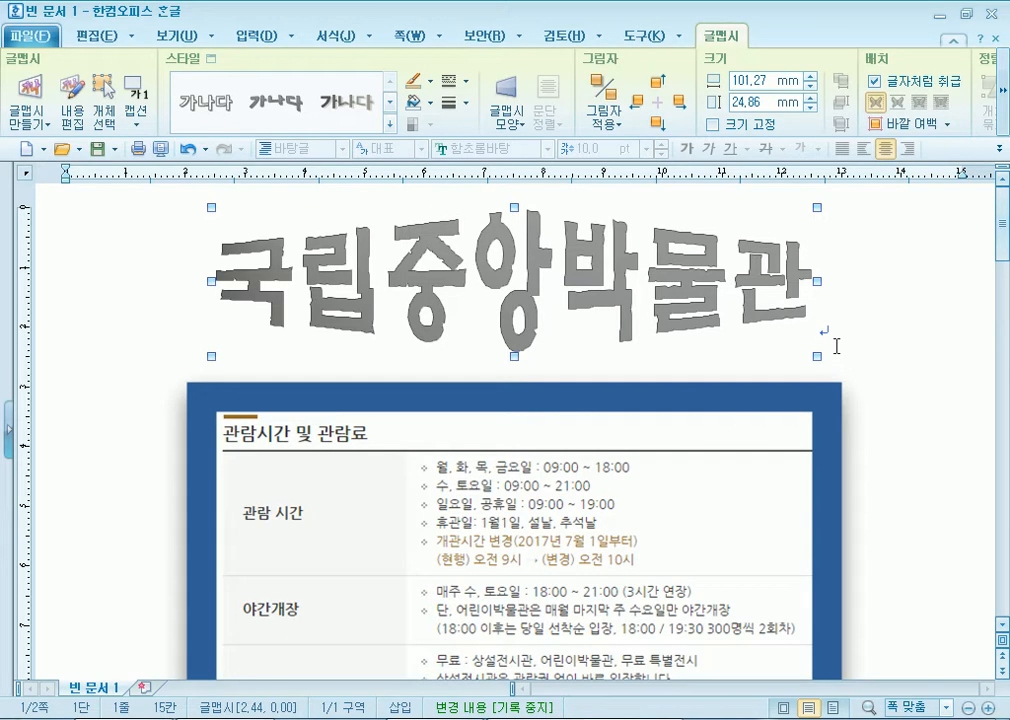
Apply the first 글맵시 style, white outlined letters with a grey shadow, to the 국립중앙박물관 title
{"action": "left_click", "coordinate": [390, 102]}
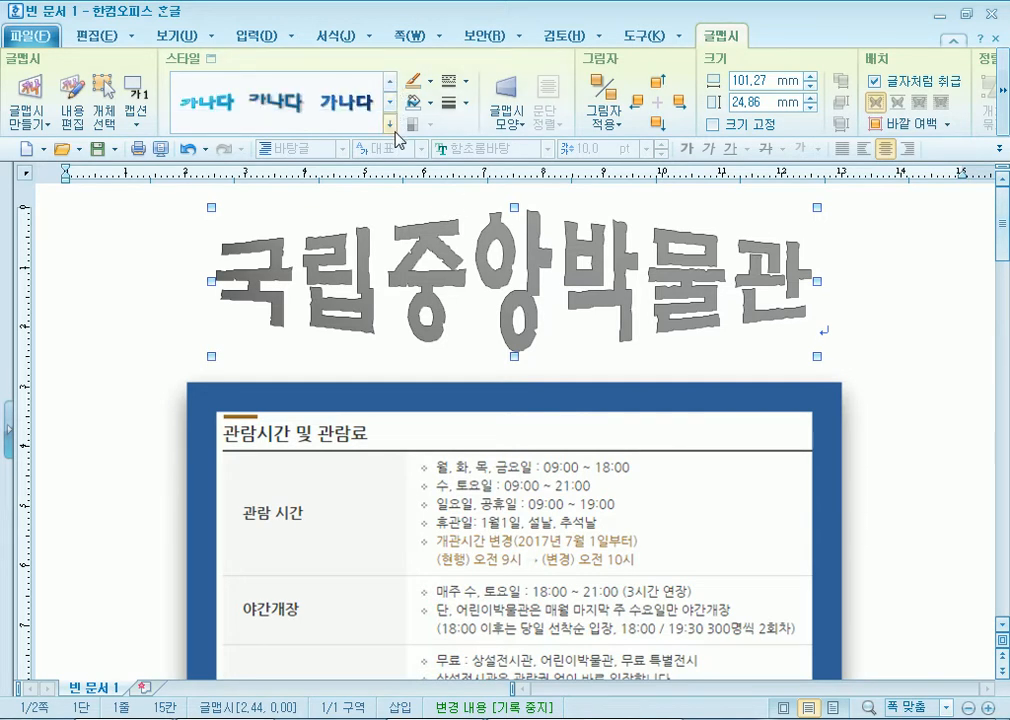
{"action": "left_click", "coordinate": [394, 126]}
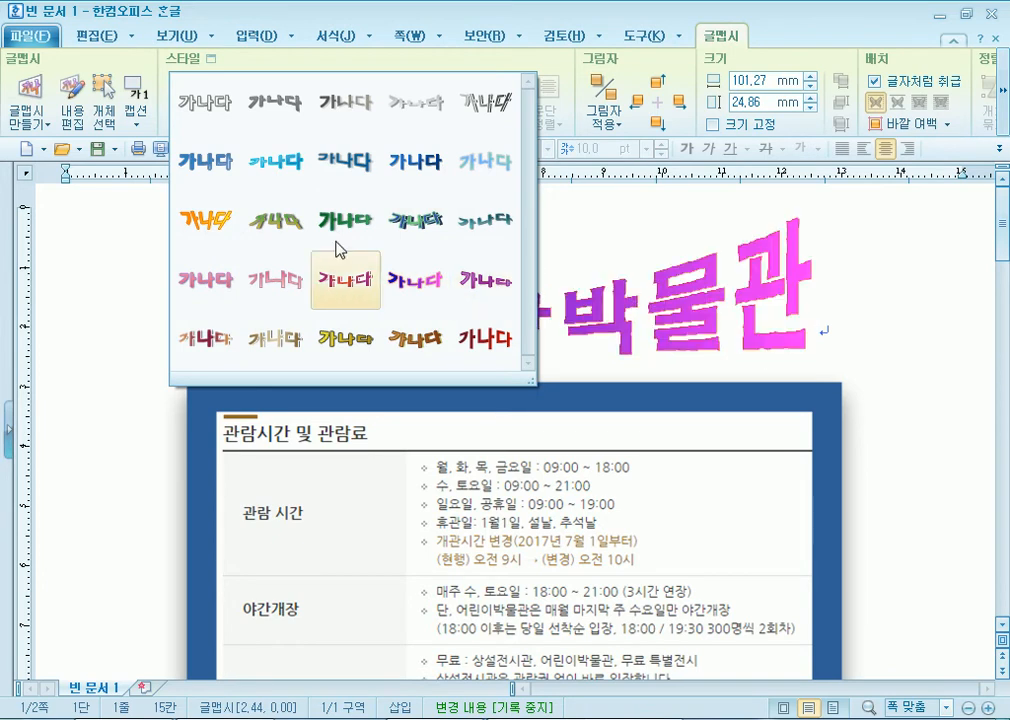
{"action": "left_click", "coordinate": [201, 104]}
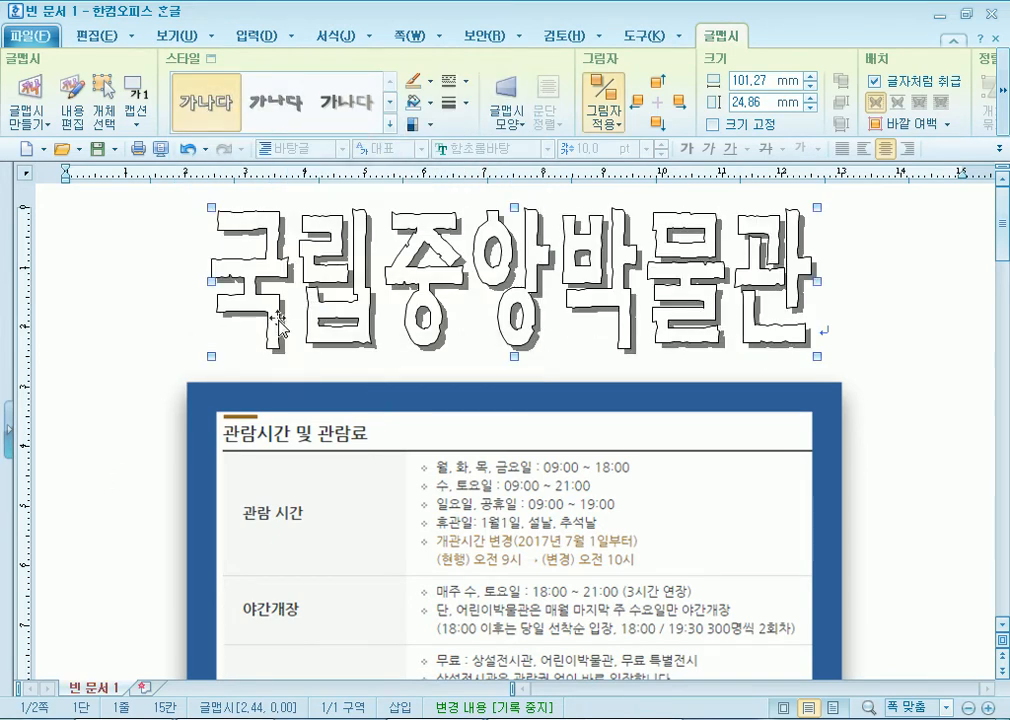
Change the title's 글맵시 모양 to the right-leaning parallelogram in its object properties
{"action": "double_click", "coordinate": [216, 256]}
{"action": "left_click", "coordinate": [452, 161]}
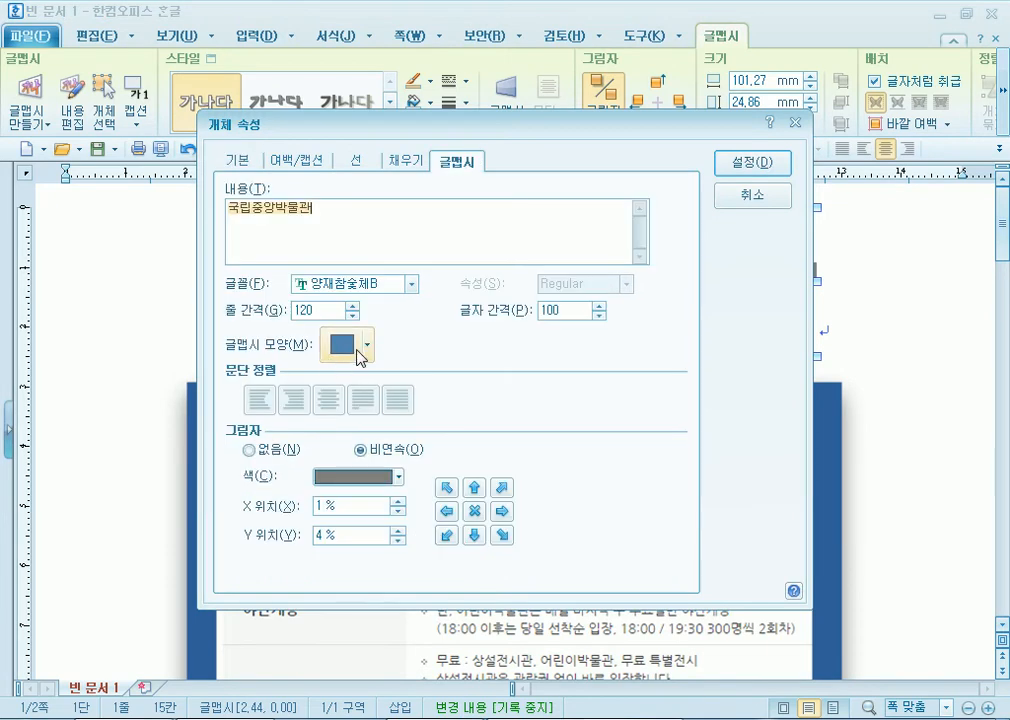
{"action": "left_click", "coordinate": [365, 344]}
{"action": "left_click", "coordinate": [368, 381]}
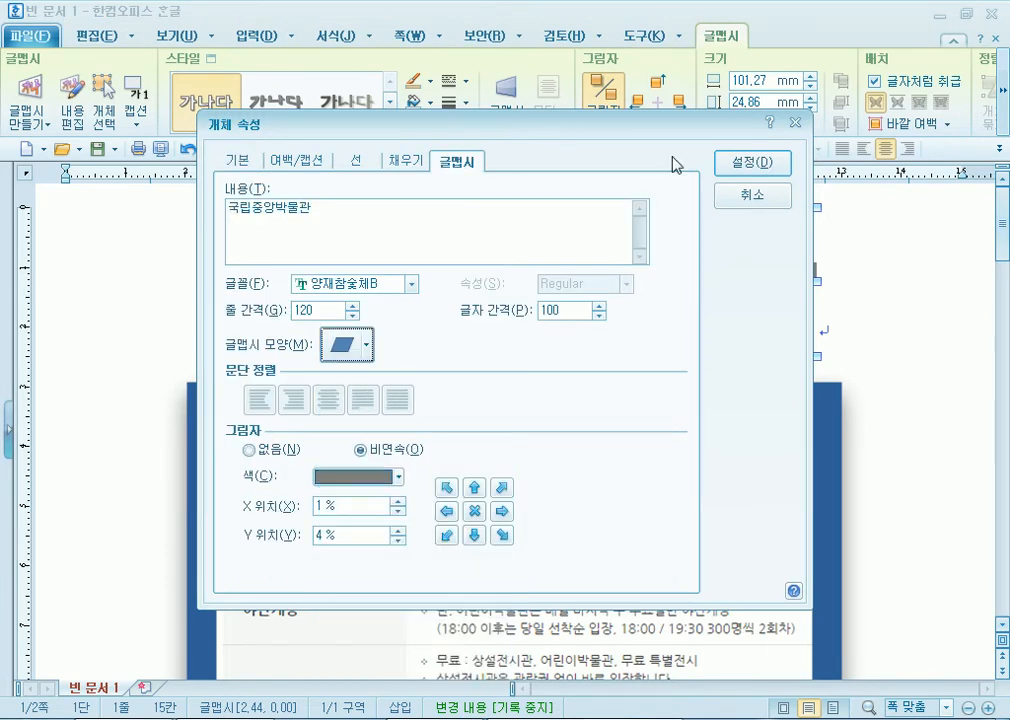
{"action": "left_click", "coordinate": [752, 162]}
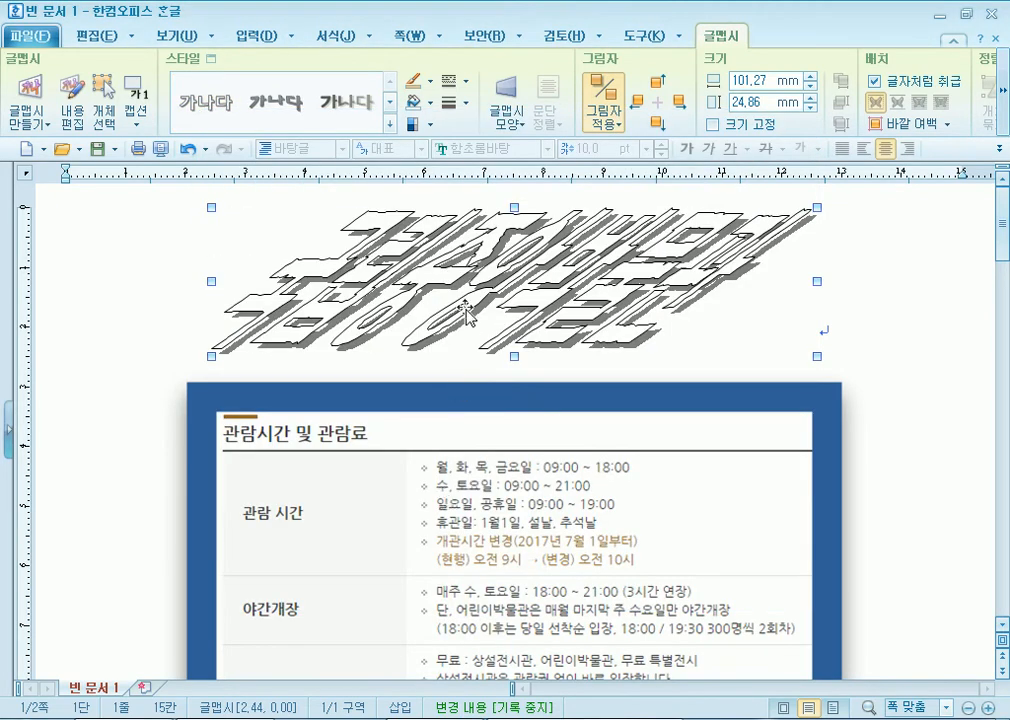
Set the title's 글맵시 모양 to the plain rectangle in its object properties and clear the selection
{"action": "double_click", "coordinate": [464, 310]}
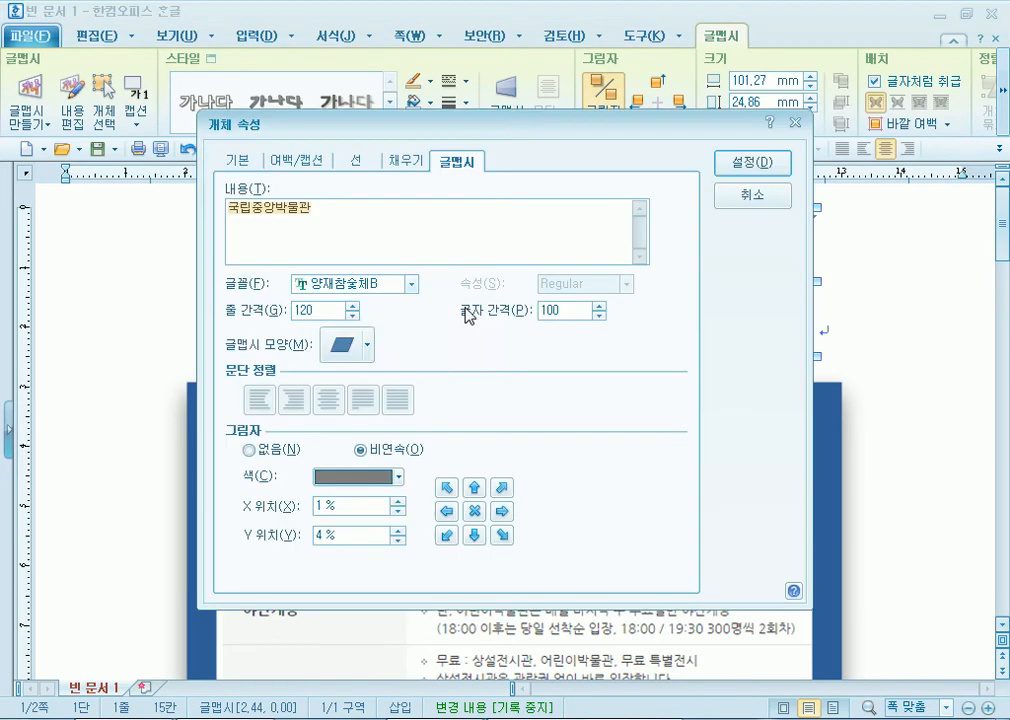
{"action": "left_click", "coordinate": [367, 346]}
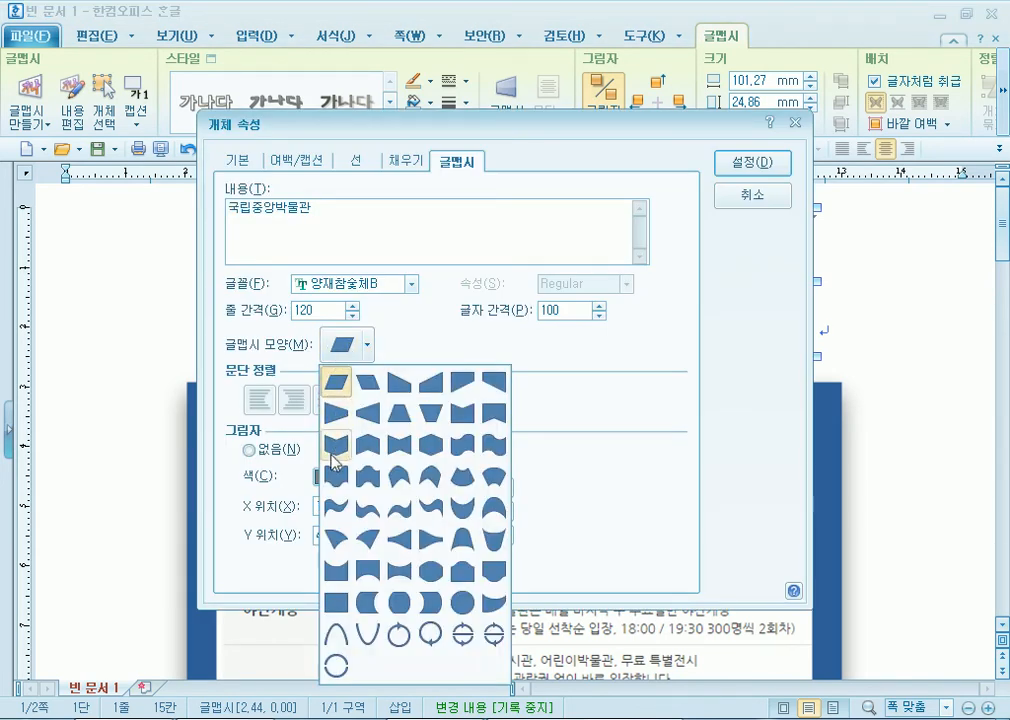
{"action": "left_click", "coordinate": [337, 603]}
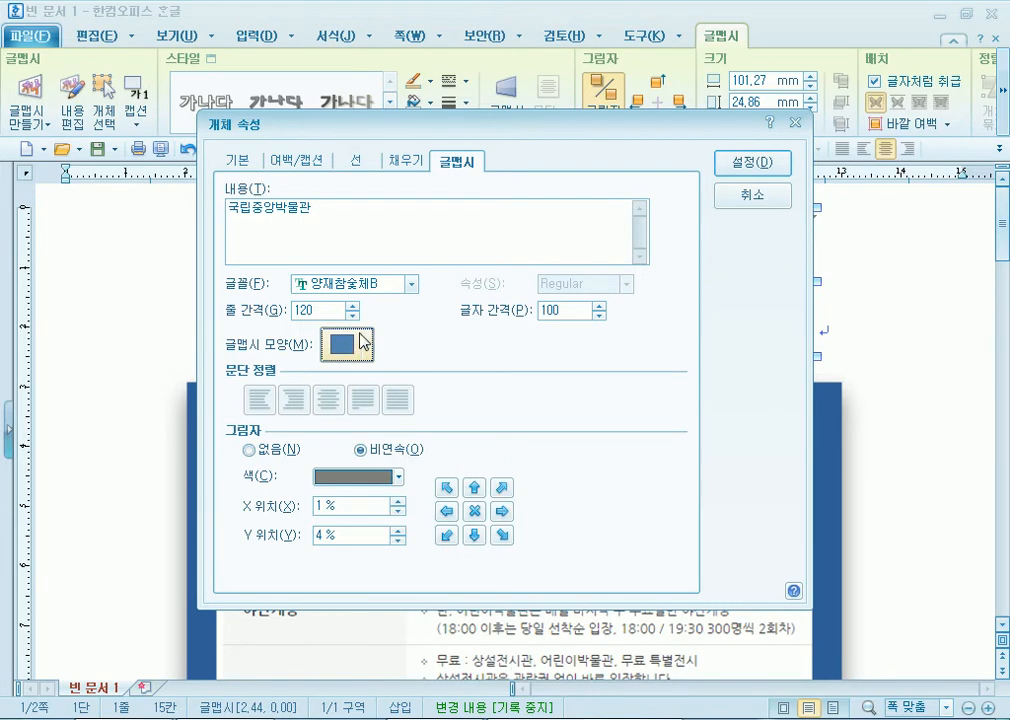
{"action": "left_click", "coordinate": [765, 165]}
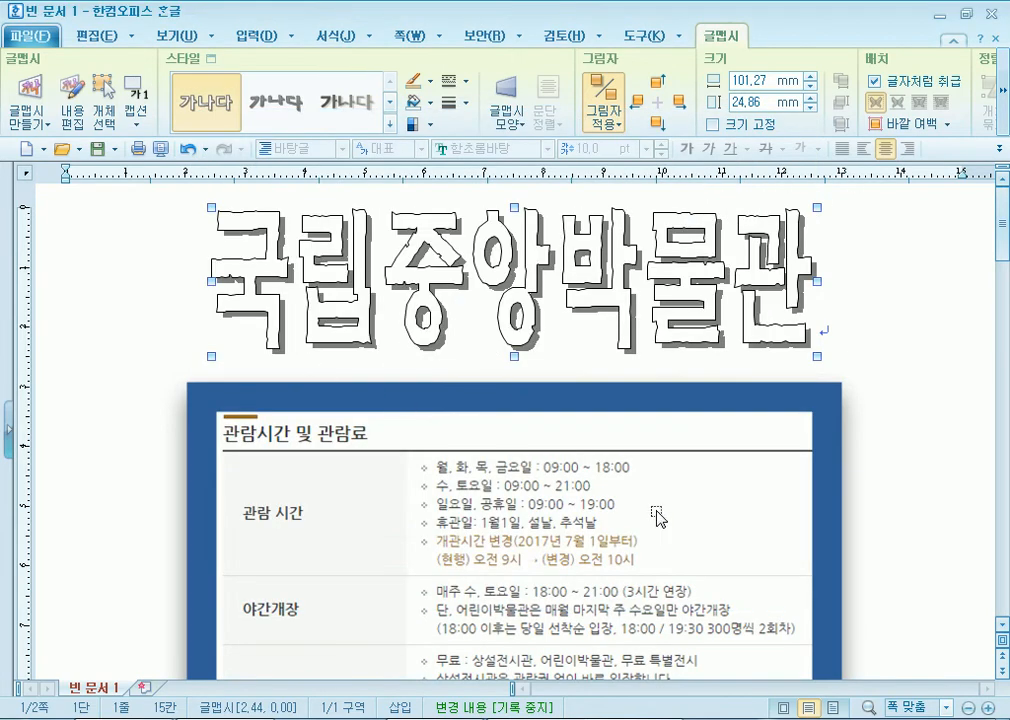
{"action": "left_click", "coordinate": [881, 354]}
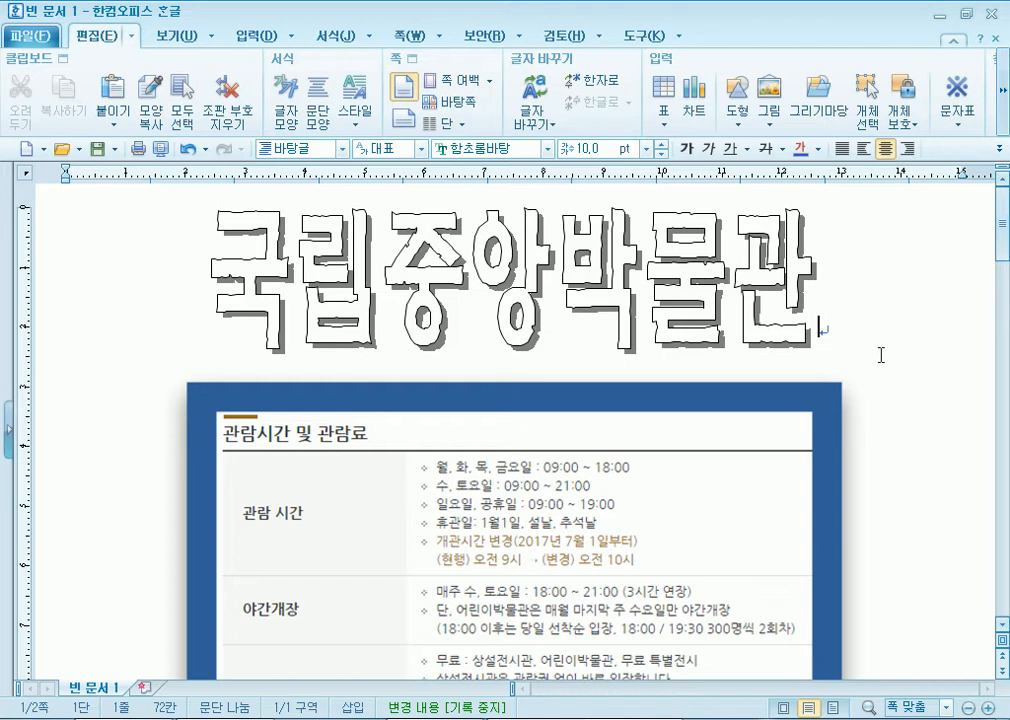
Review the 글맵시 settings in the title's 개체 속성, then cancel and deselect the title
{"action": "right_click", "coordinate": [446, 228]}
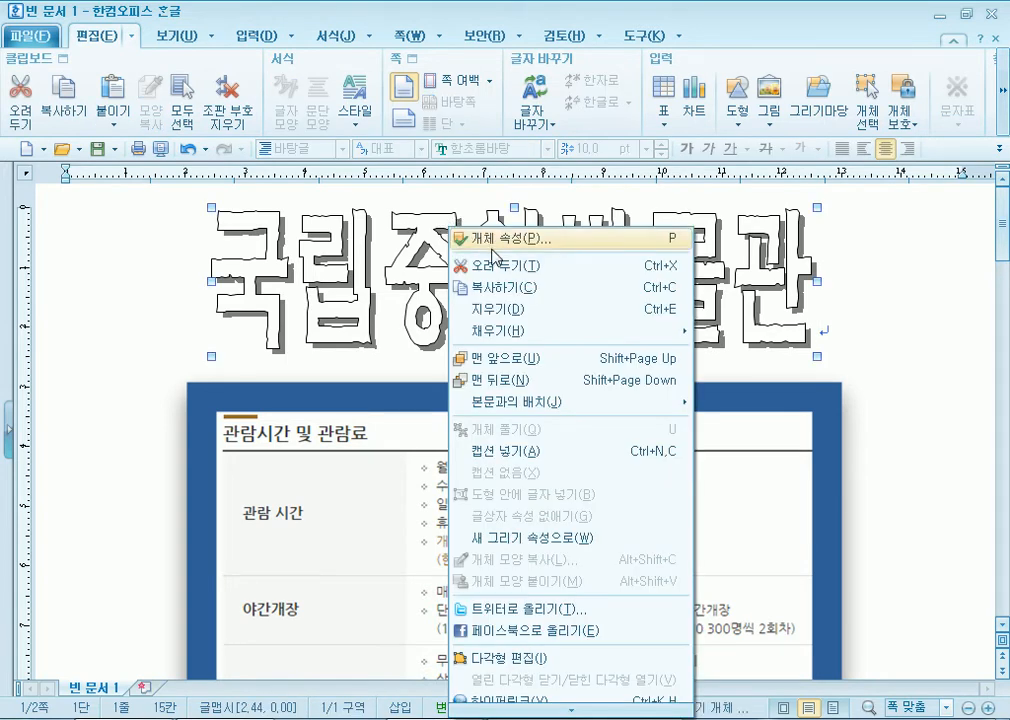
{"action": "left_click", "coordinate": [492, 250]}
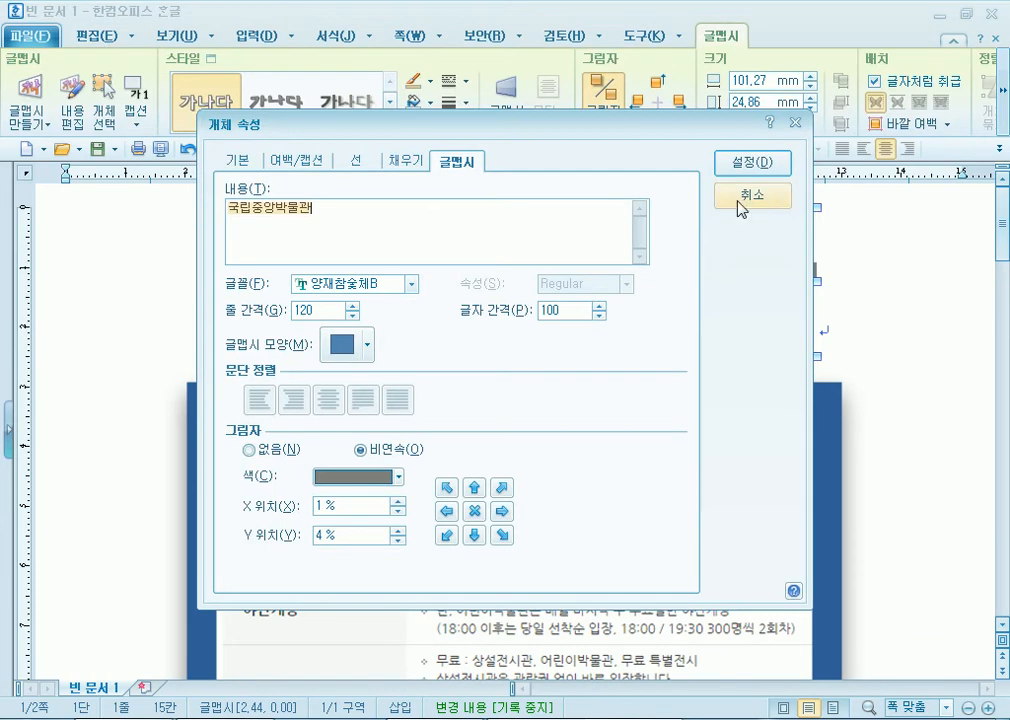
{"action": "left_click", "coordinate": [749, 197]}
{"action": "left_click", "coordinate": [145, 328]}
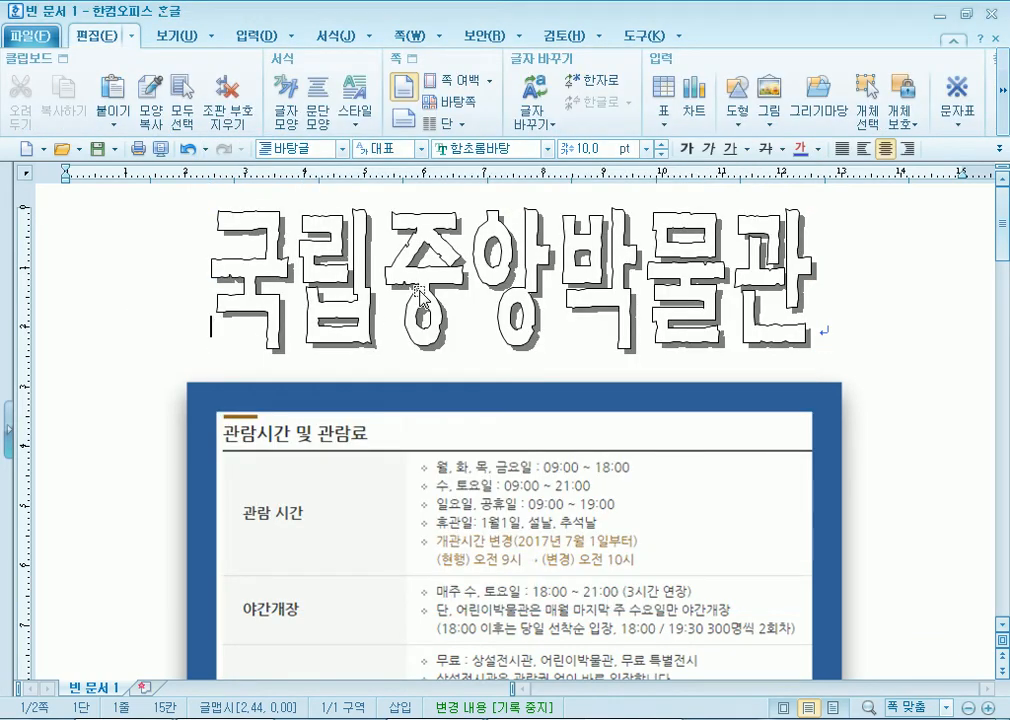
Select the visiting-hours picture and briefly view its 개체 속성
{"action": "left_click", "coordinate": [362, 395]}
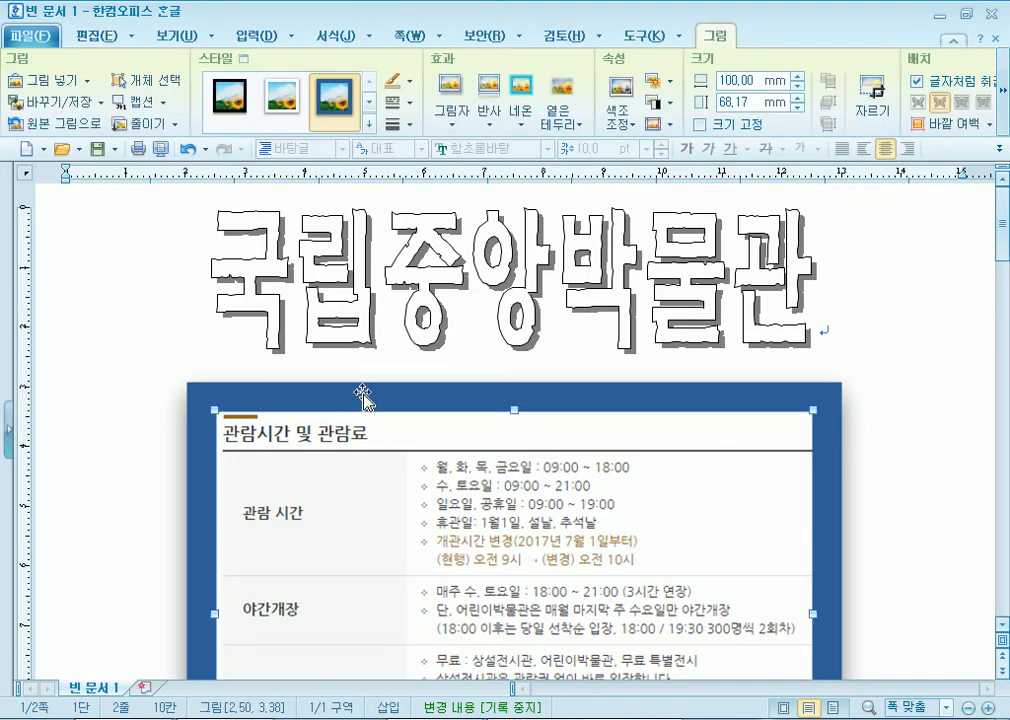
{"action": "double_click", "coordinate": [362, 395]}
{"action": "left_click", "coordinate": [726, 128]}
Select the title again and examine its size and position settings in 개체 속성, then cancel
{"action": "left_click", "coordinate": [510, 270]}
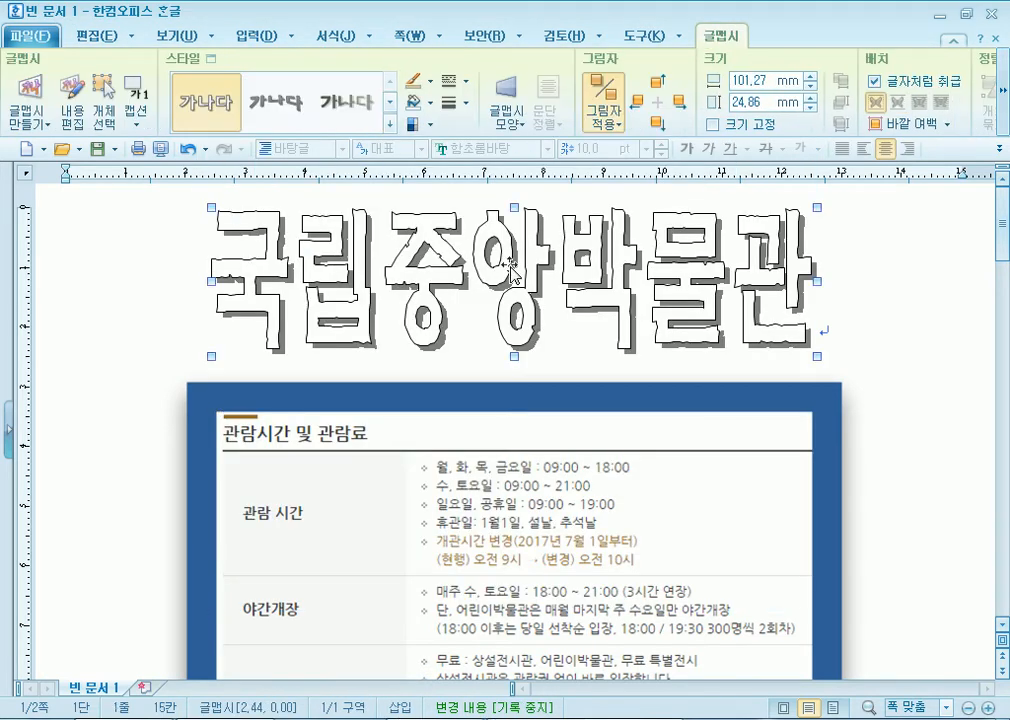
{"action": "double_click", "coordinate": [510, 270]}
{"action": "left_click", "coordinate": [746, 131]}
{"action": "right_click", "coordinate": [494, 219]}
{"action": "left_click", "coordinate": [446, 258]}
{"action": "double_click", "coordinate": [446, 258]}
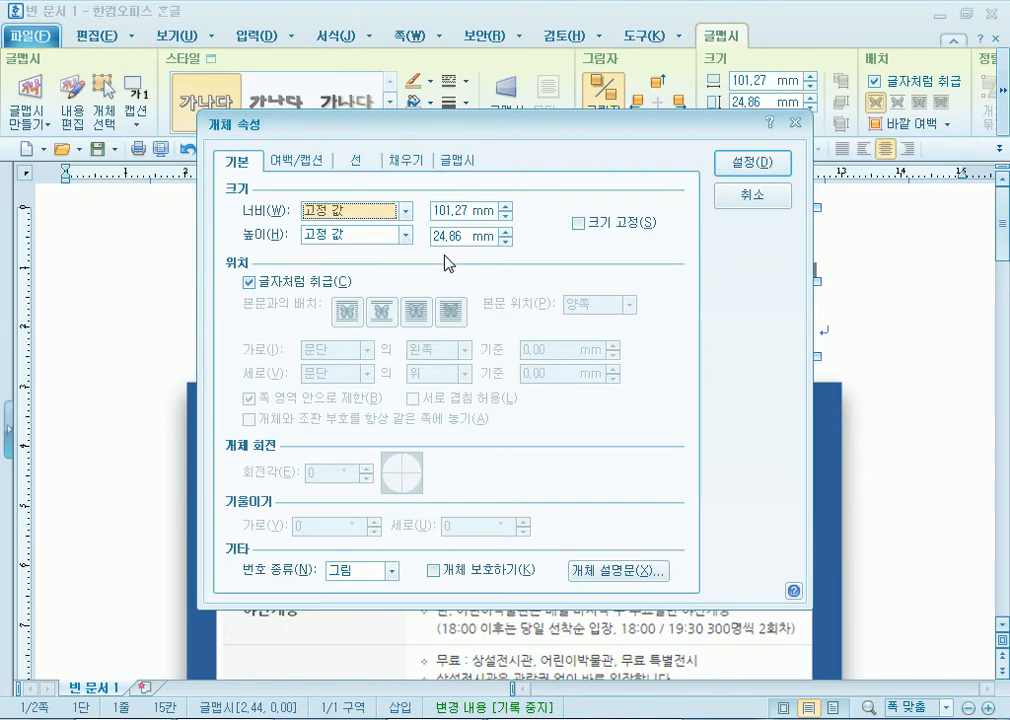
{"action": "key", "text": "Escape"}
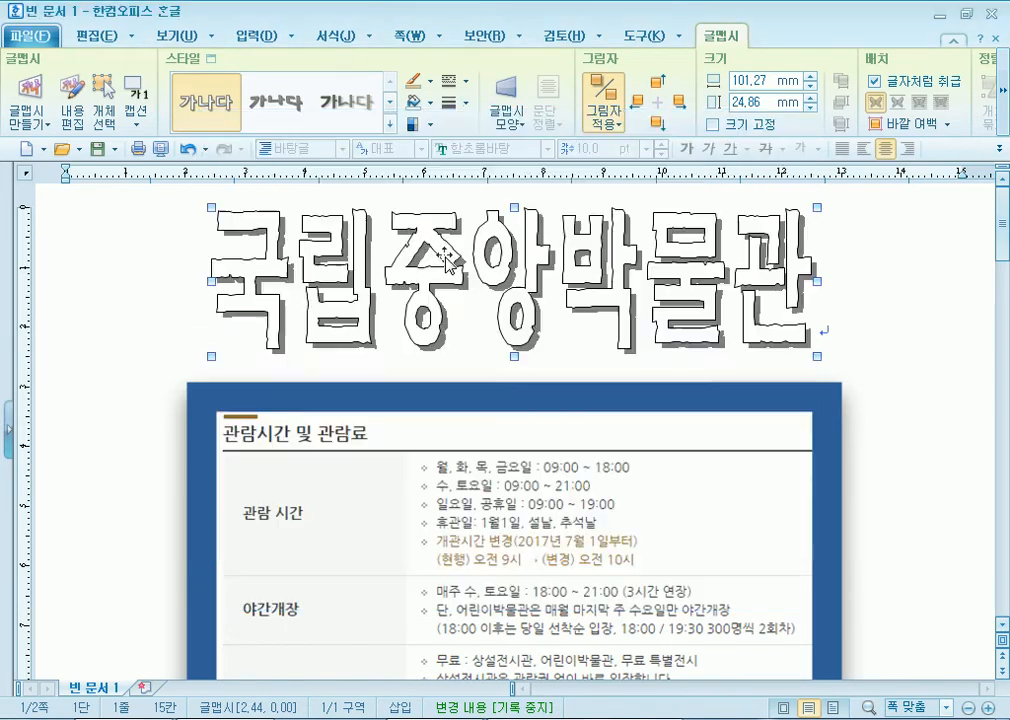
View the first map's 개체 속성, cancel, look over its object commands, and deselect the map
{"action": "scroll", "coordinate": [475, 405], "scroll_direction": "down", "scroll_amount": 5}
{"action": "left_click", "coordinate": [477, 403]}
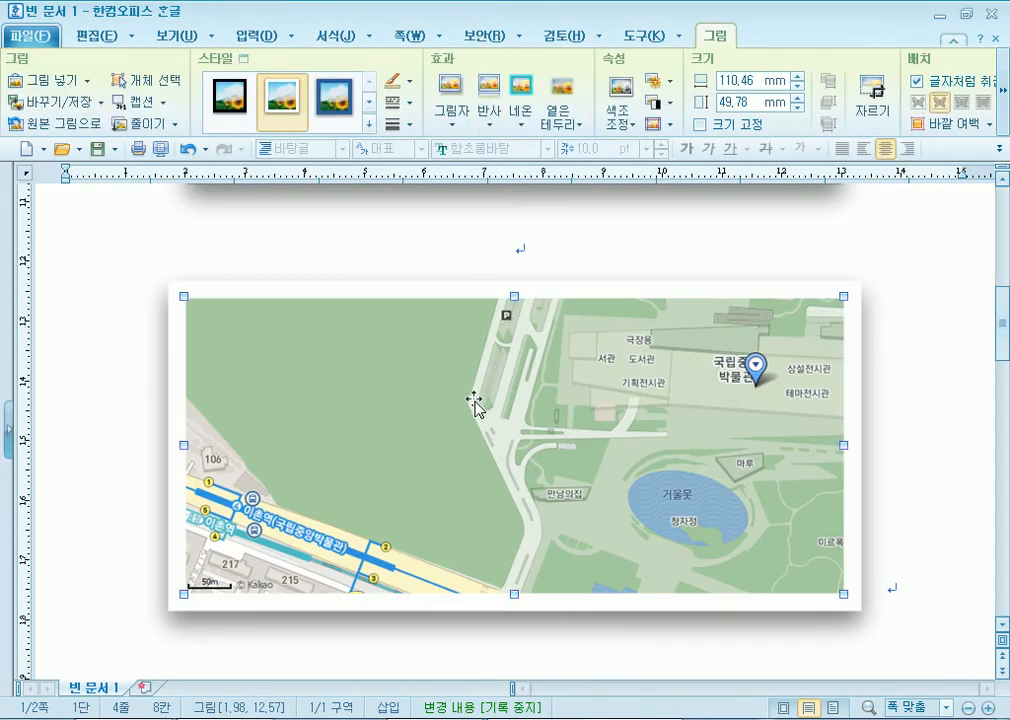
{"action": "double_click", "coordinate": [477, 403]}
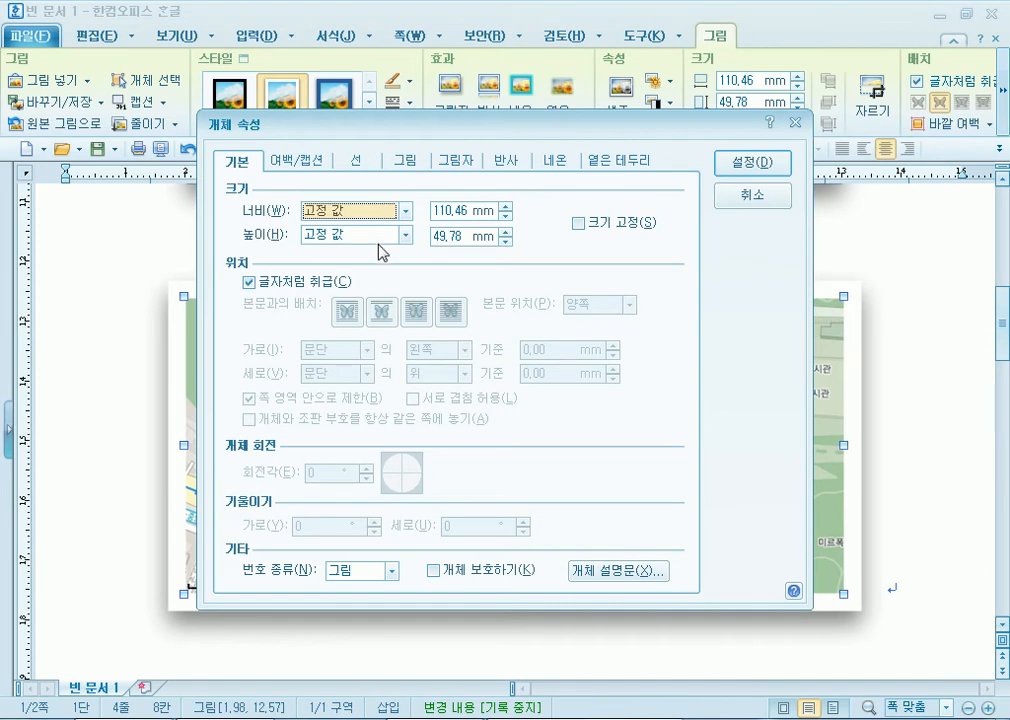
{"action": "left_click", "coordinate": [745, 201]}
{"action": "right_click", "coordinate": [420, 477]}
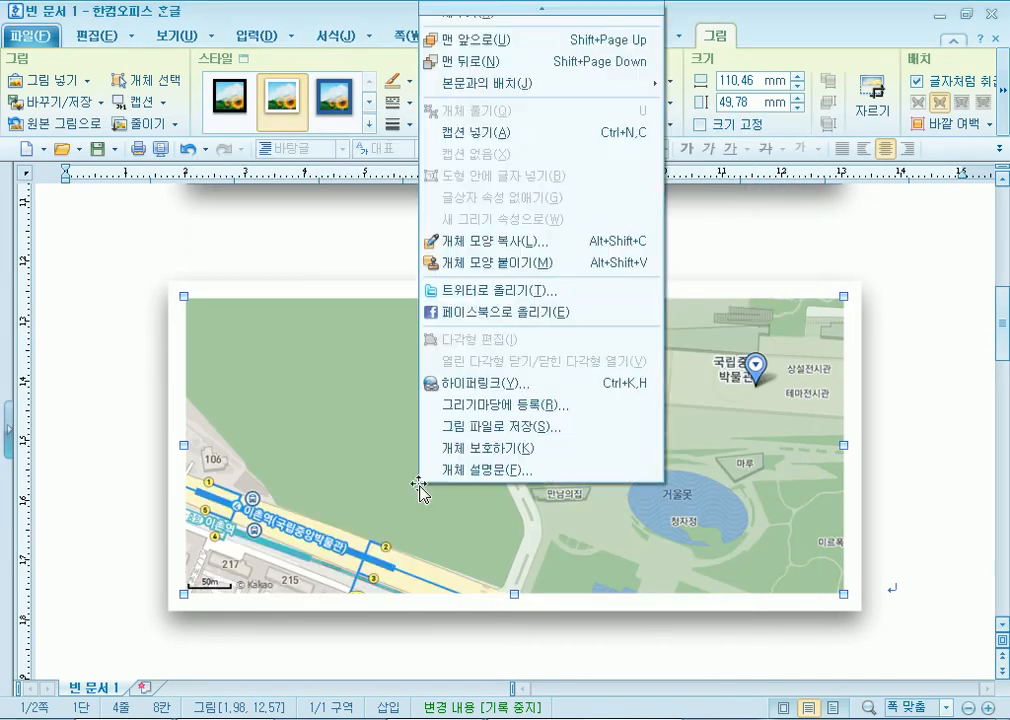
{"action": "mouse_move", "coordinate": [516, 8]}
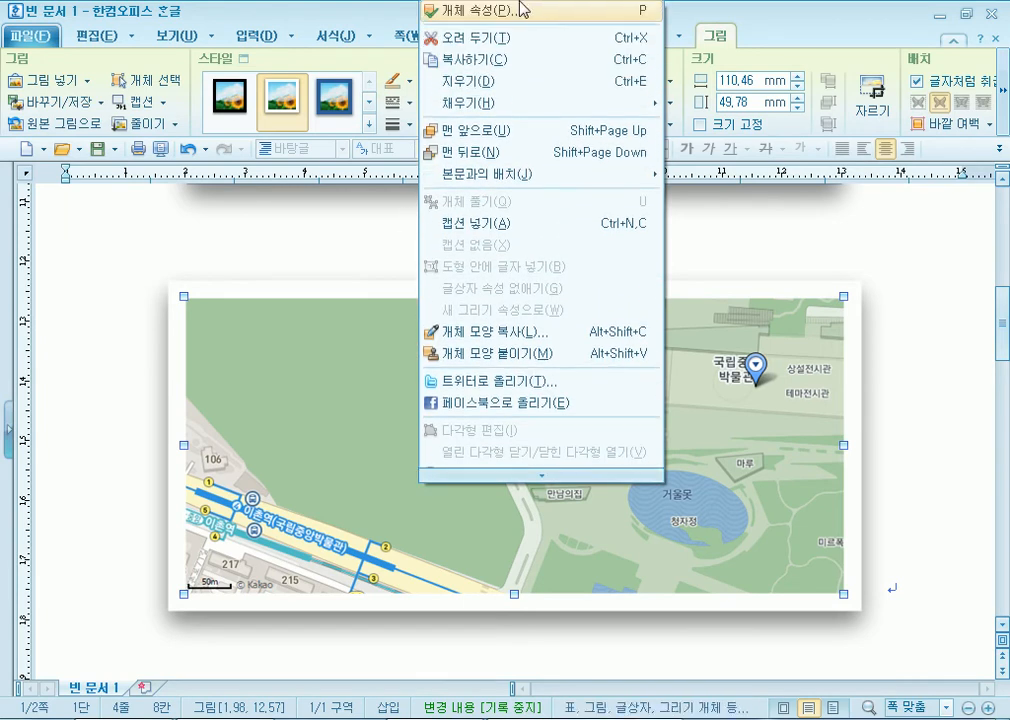
{"action": "left_click", "coordinate": [207, 232]}
{"action": "scroll", "coordinate": [248, 286], "scroll_direction": "up", "scroll_amount": 5}
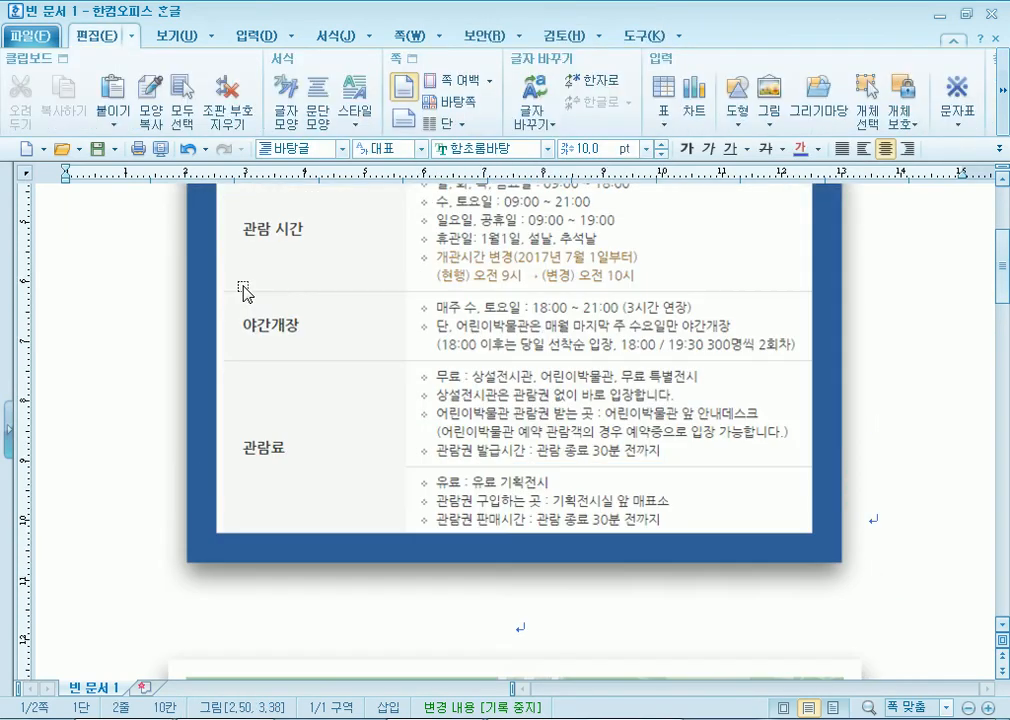
Compare the document's map picture with the location map on the museum's directions page in the browser
{"action": "right_click", "coordinate": [298, 312]}
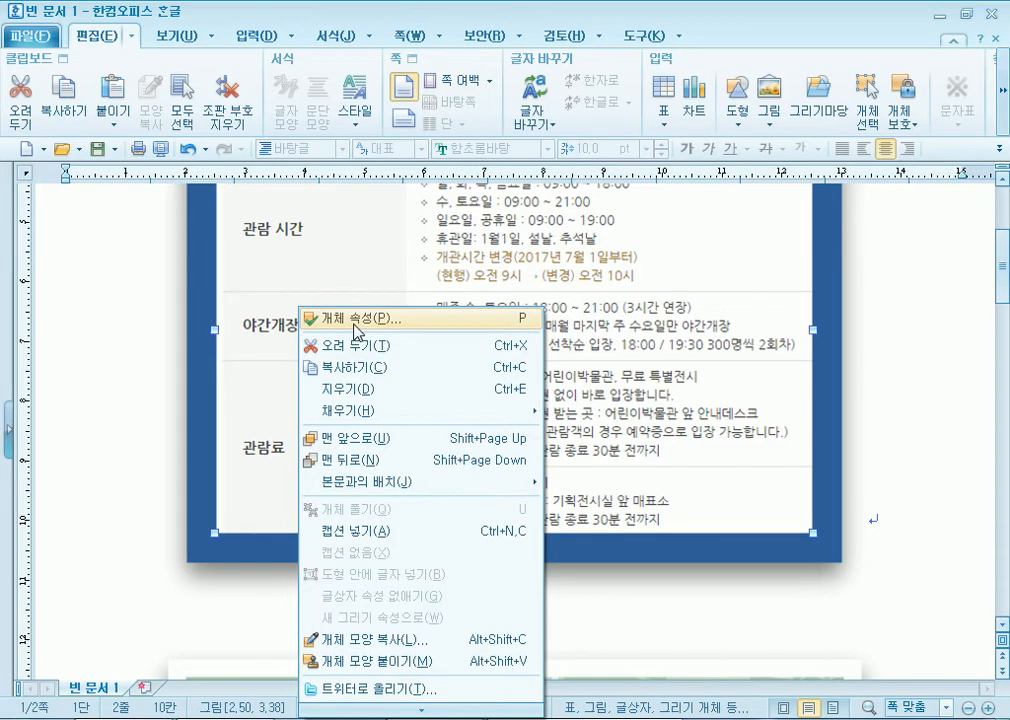
{"action": "left_click", "coordinate": [232, 350]}
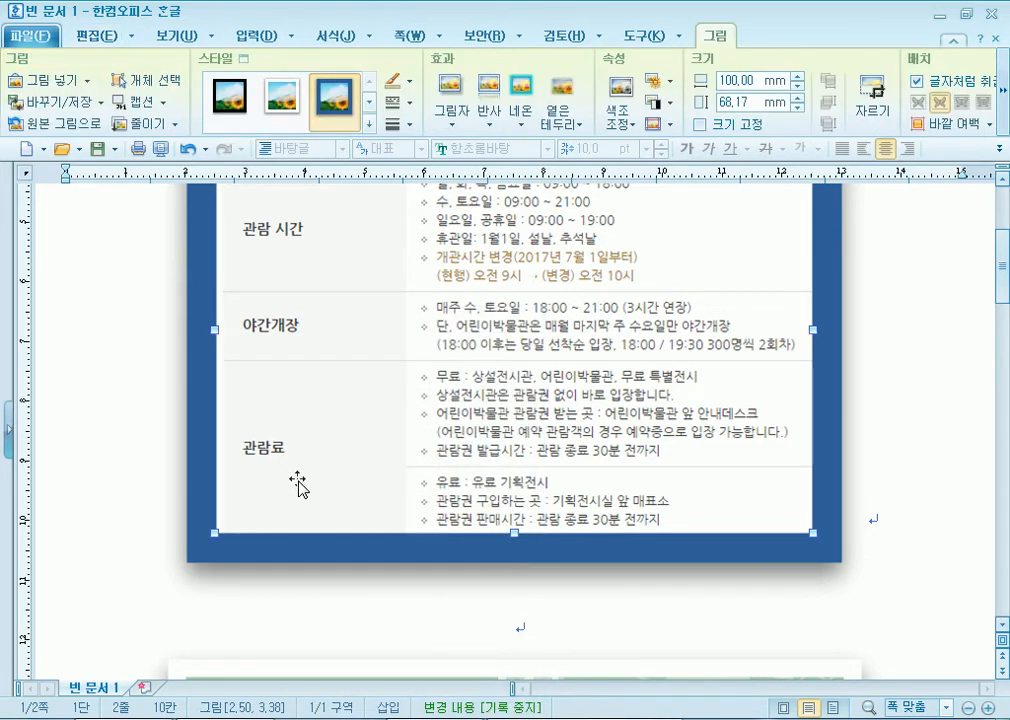
{"action": "scroll", "coordinate": [293, 485], "scroll_direction": "down", "scroll_amount": 6}
{"action": "scroll", "coordinate": [302, 480], "scroll_direction": "up", "scroll_amount": 2}
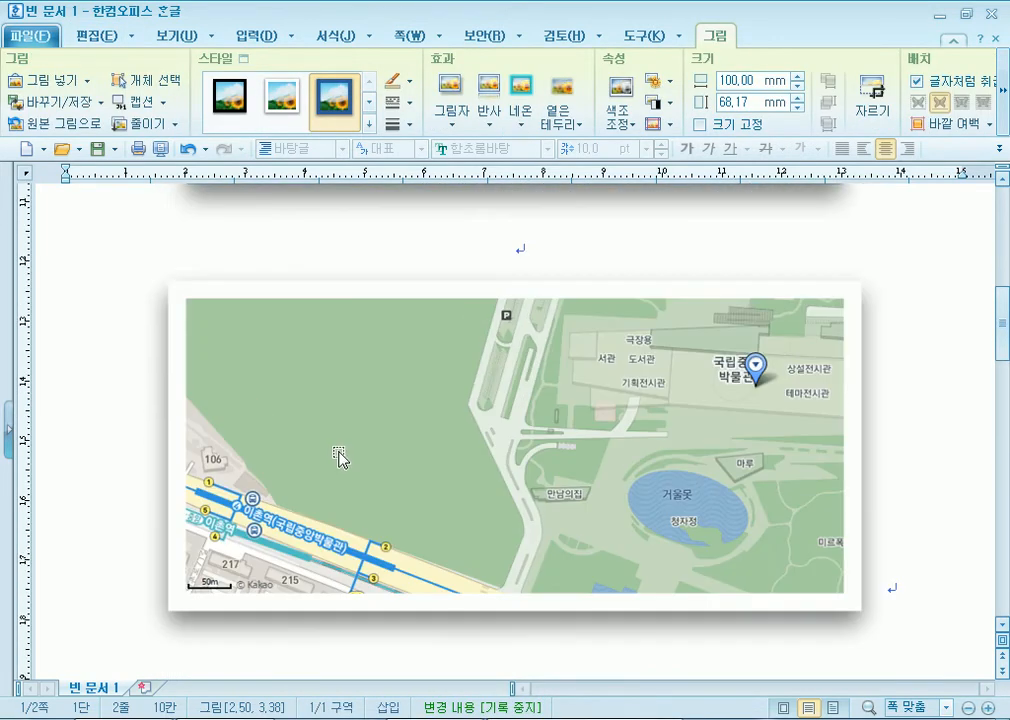
{"action": "left_click", "coordinate": [340, 456]}
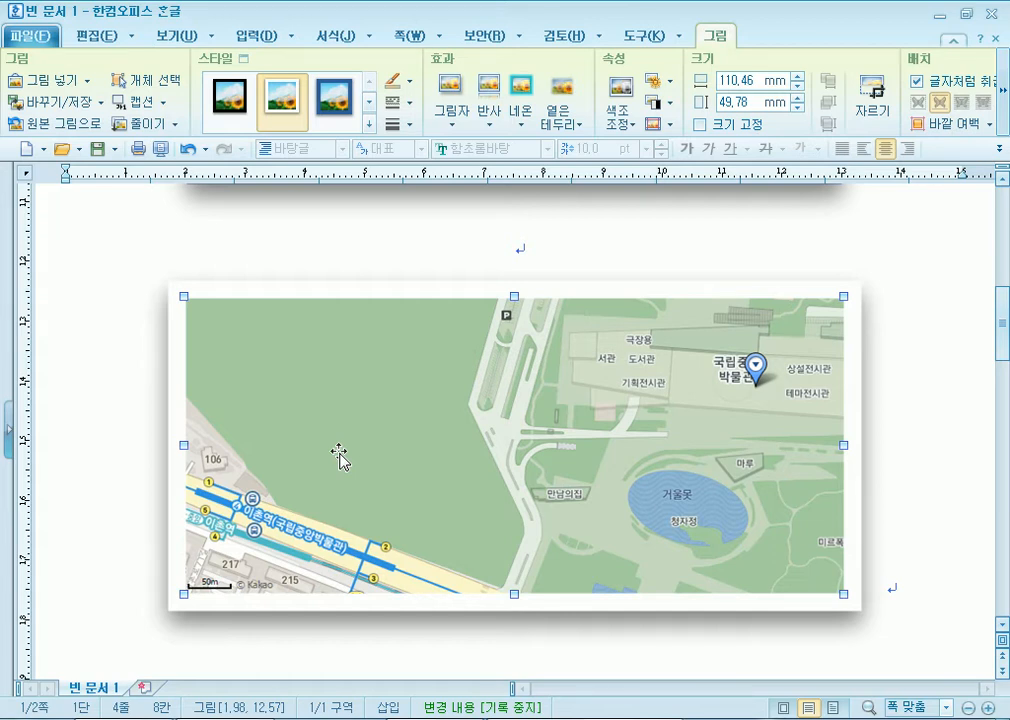
{"action": "left_click", "coordinate": [220, 717]}
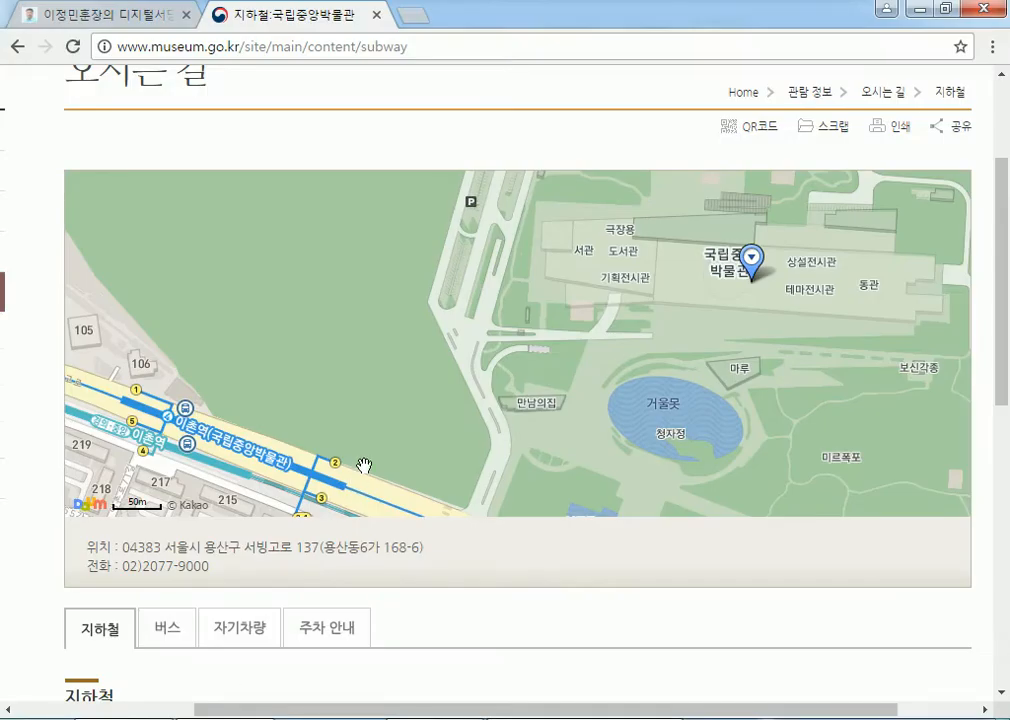
{"action": "scroll", "coordinate": [406, 353], "scroll_direction": "down", "scroll_amount": 2}
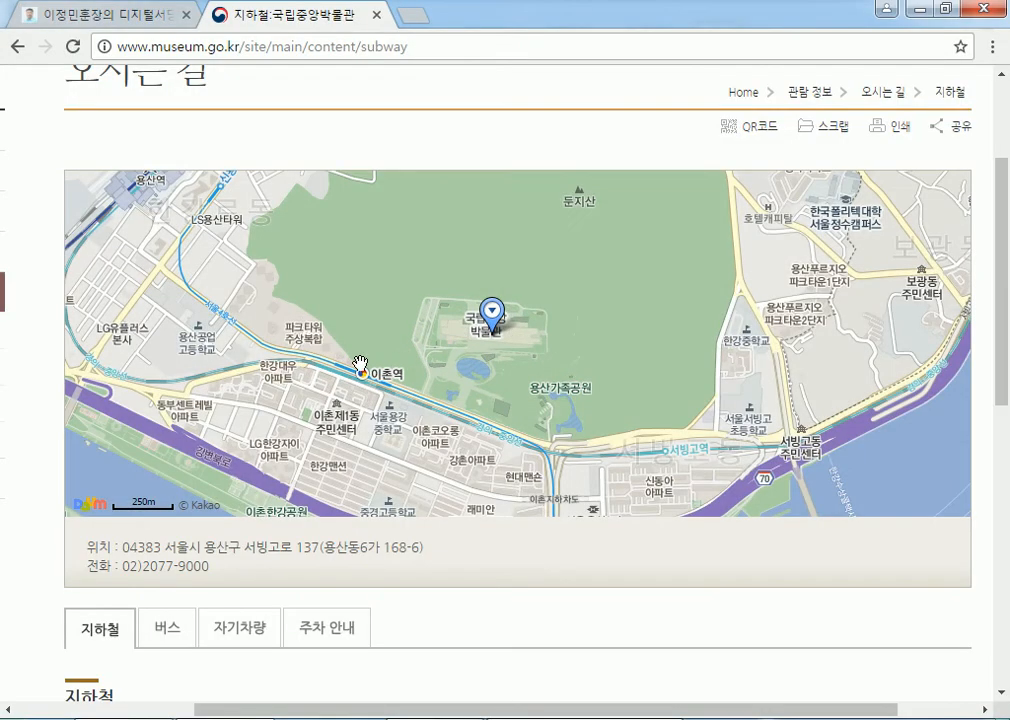
{"action": "scroll", "coordinate": [436, 355], "scroll_direction": "up", "scroll_amount": 1}
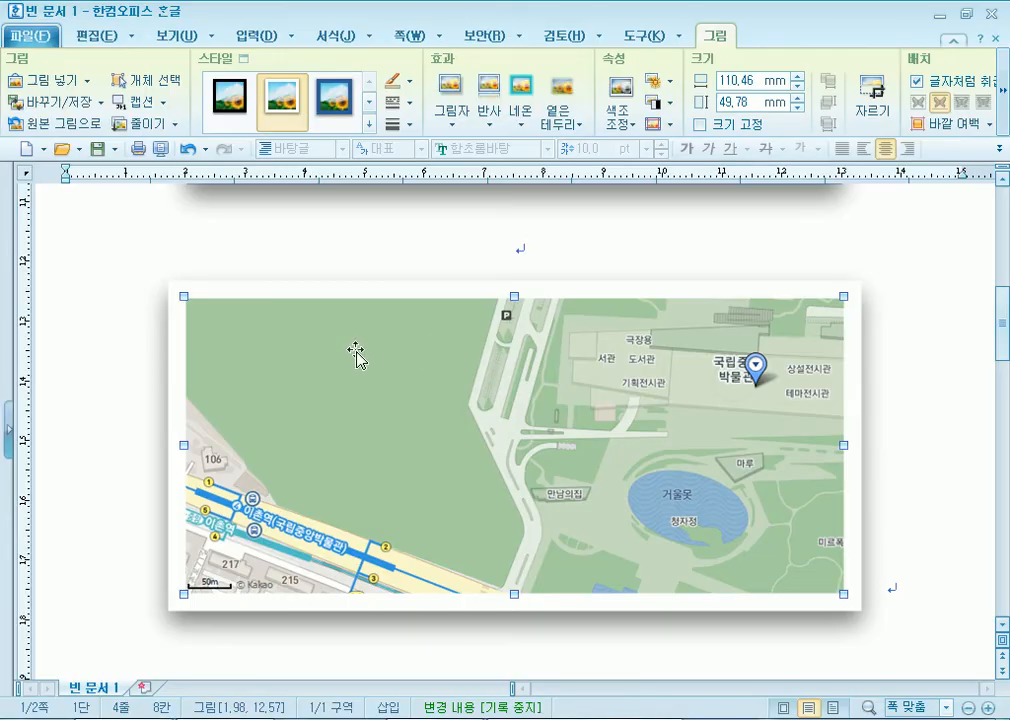
{"action": "scroll", "coordinate": [356, 352], "scroll_direction": "down", "scroll_amount": 10}
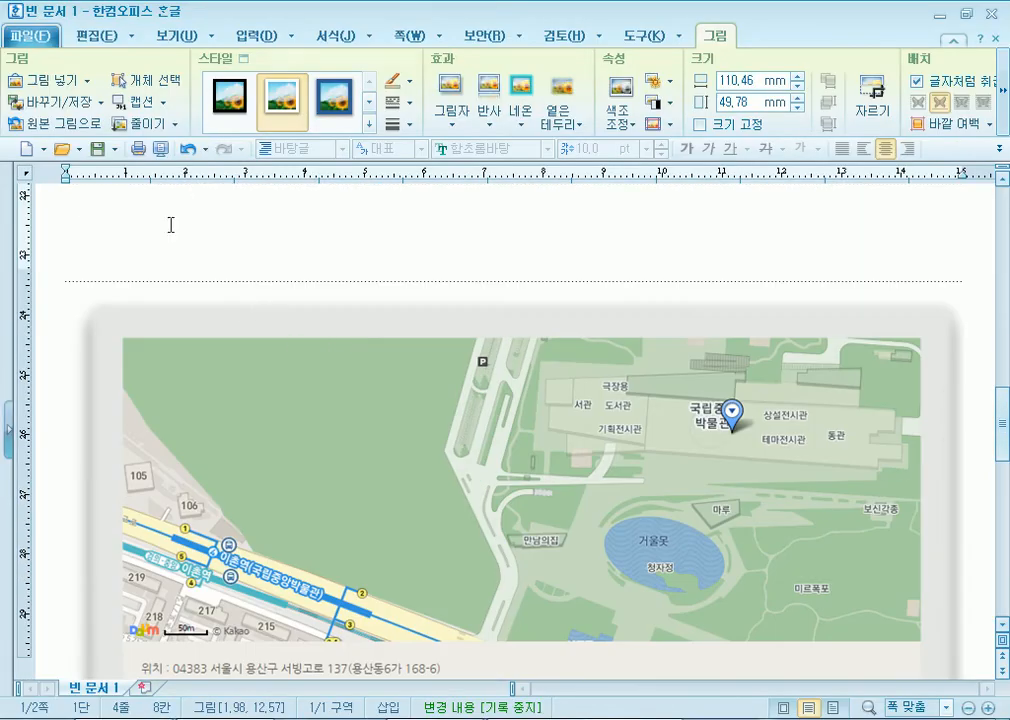
{"action": "scroll", "coordinate": [168, 258], "scroll_direction": "up", "scroll_amount": 12}
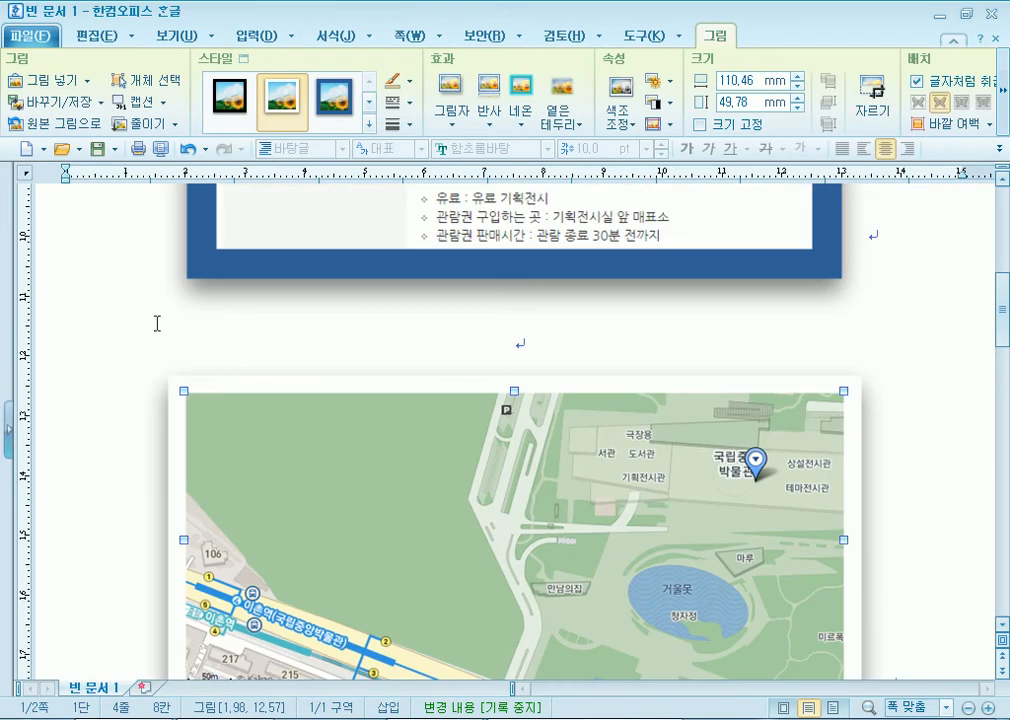
Draw a text box about 57 mm wide and 11 mm high over the upper-left area of the map picture
{"action": "left_click", "coordinate": [201, 360]}
{"action": "left_click", "coordinate": [232, 430]}
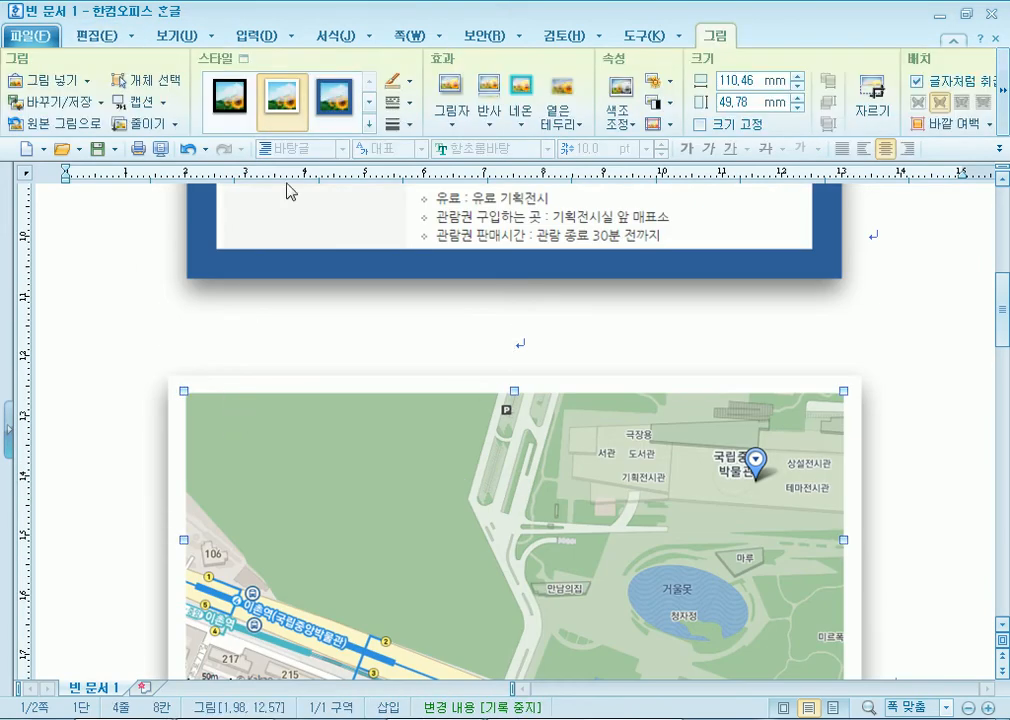
{"action": "left_click", "coordinate": [260, 38]}
{"action": "left_click", "coordinate": [128, 82]}
{"action": "left_click_drag", "start_coordinate": [237, 413], "coordinate": [579, 479]}
Enter the museum's street address in the text box on the map, consulting the directions page in the browser
{"action": "scroll", "coordinate": [390, 552], "scroll_direction": "down", "scroll_amount": 3}
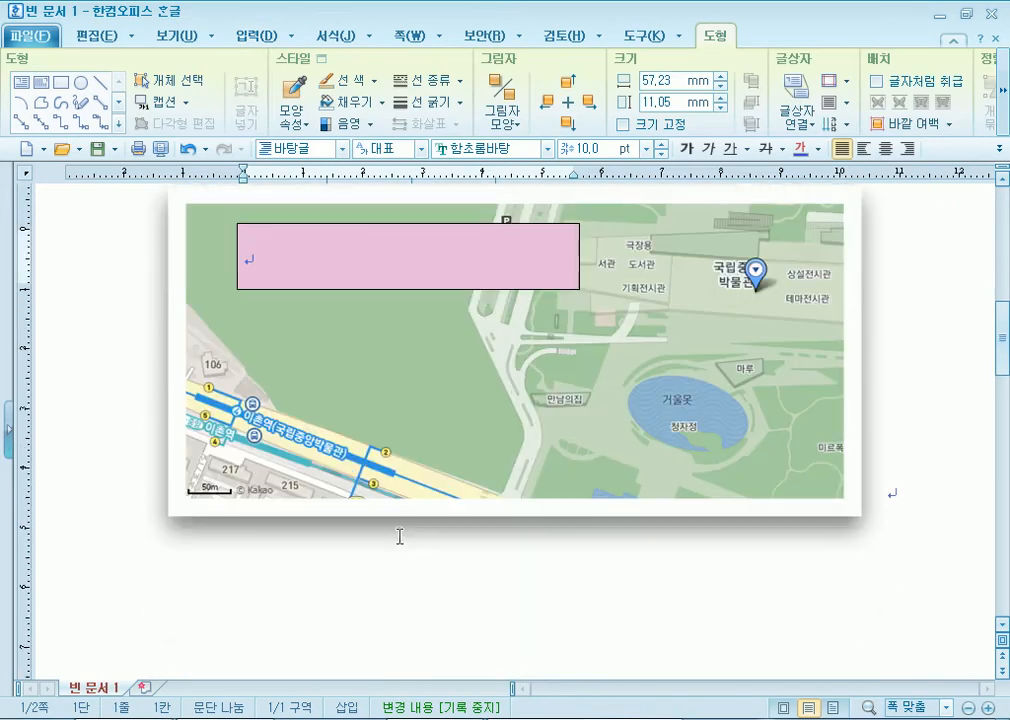
{"action": "type", "text": "서울"}
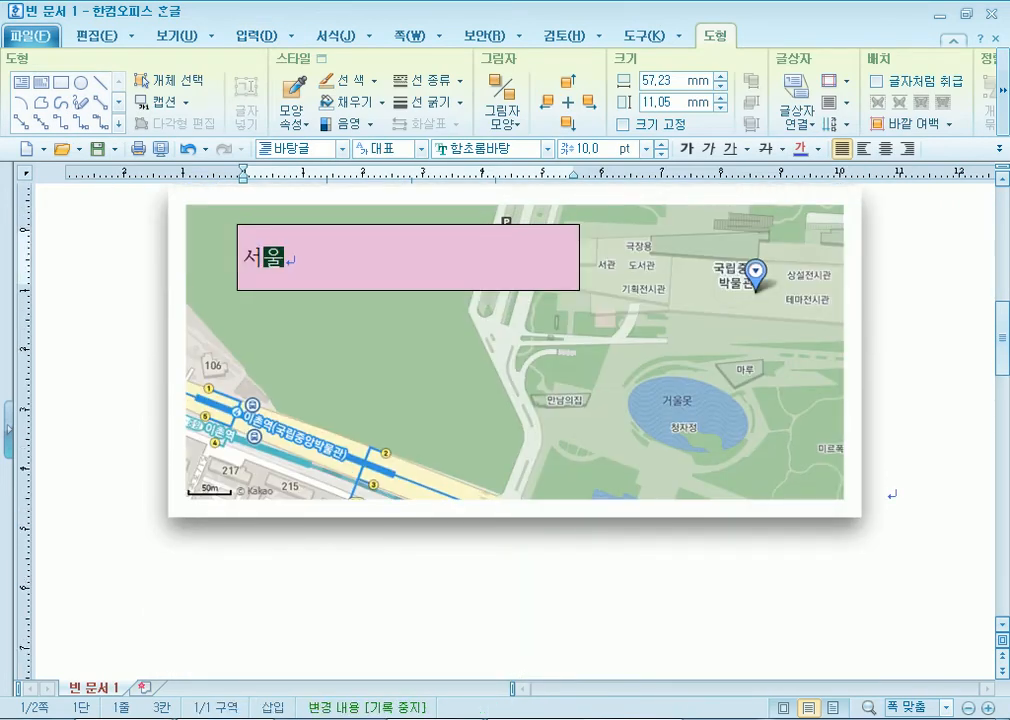
{"action": "type", "text": "시 용산구"}
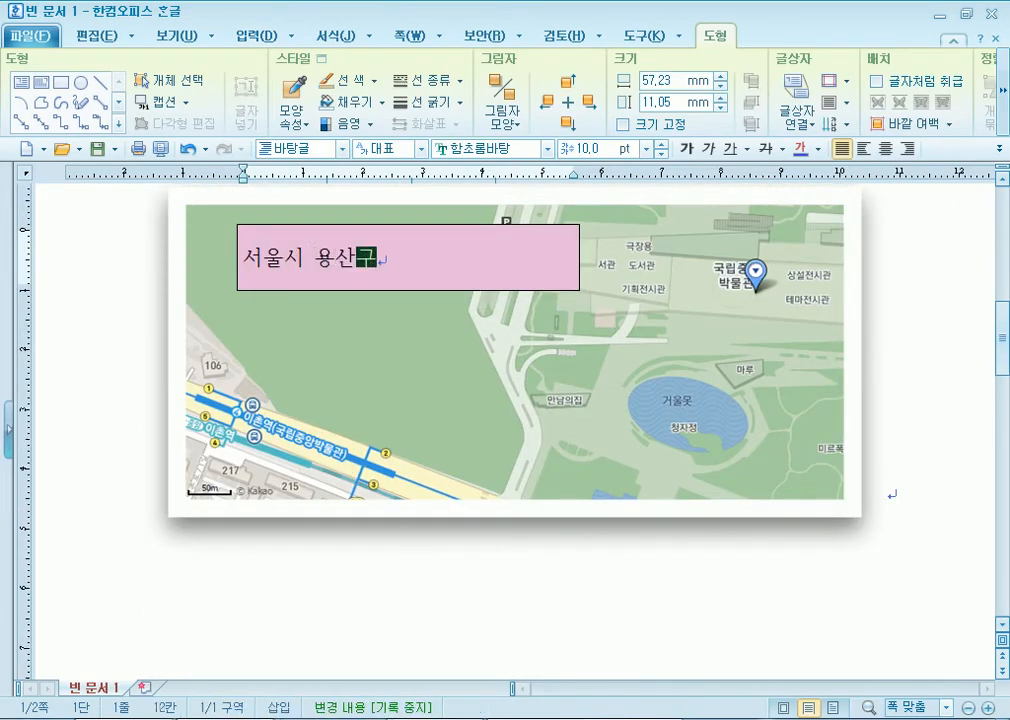
{"action": "key", "text": "alt+Tab"}
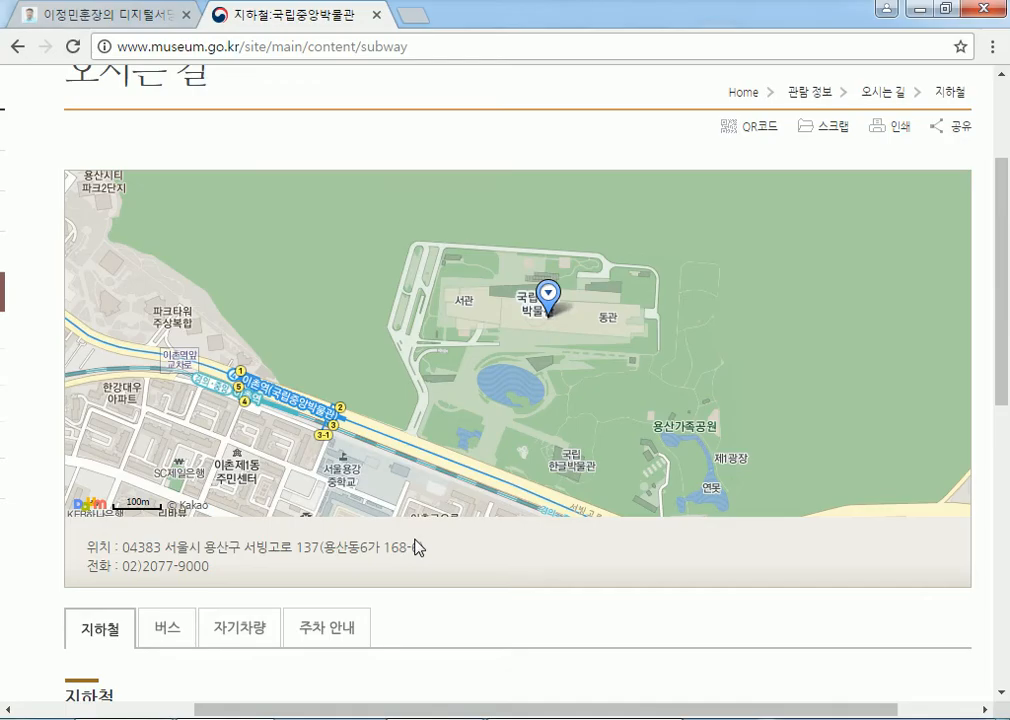
{"action": "key", "text": "alt+Tab"}
{"action": "type", "text": "서"}
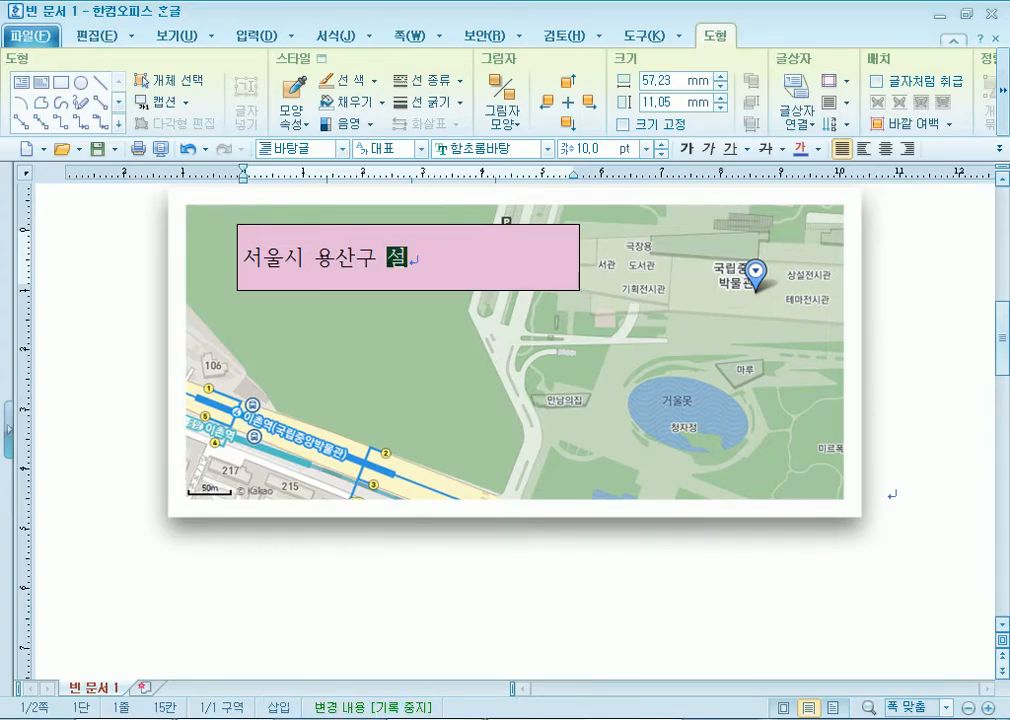
{"action": "type", "text": "빙ㄹㅗㄱㅣㄹ13"}
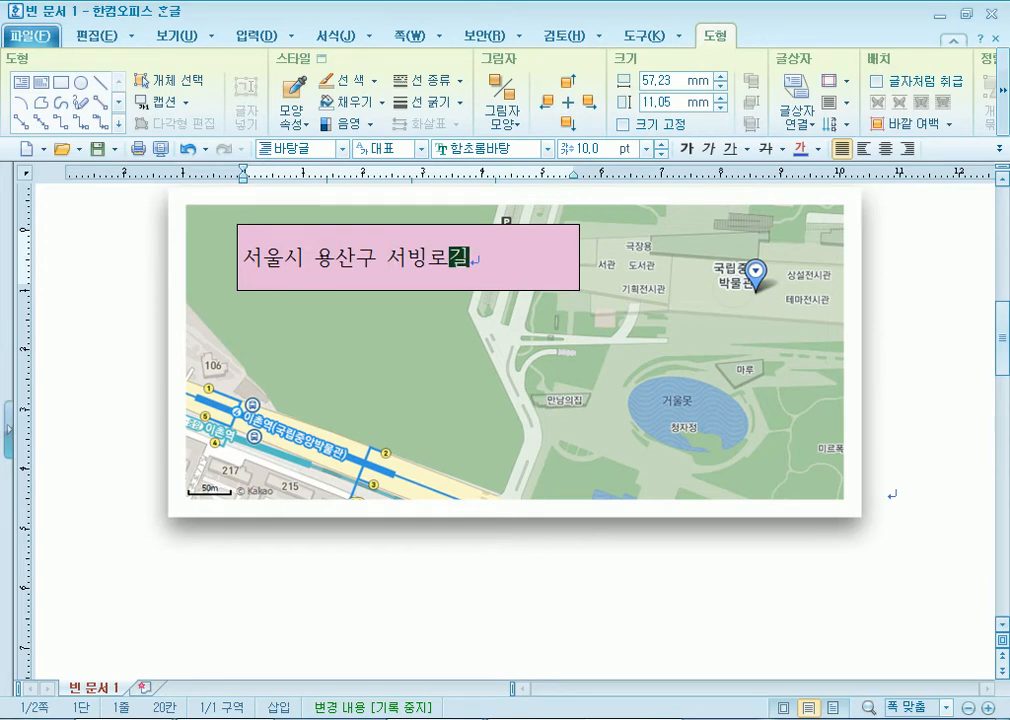
Check the address on the museum's directions page and correct the road name in the text box to match
{"action": "key", "text": "alt+Tab"}
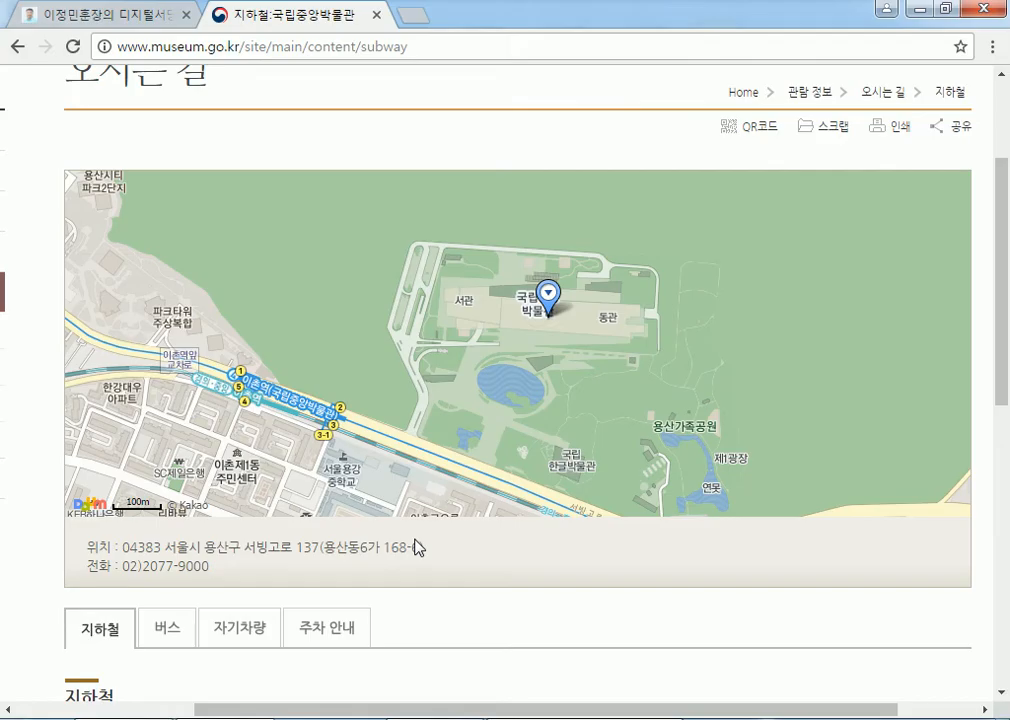
{"action": "key", "text": "alt+Tab"}
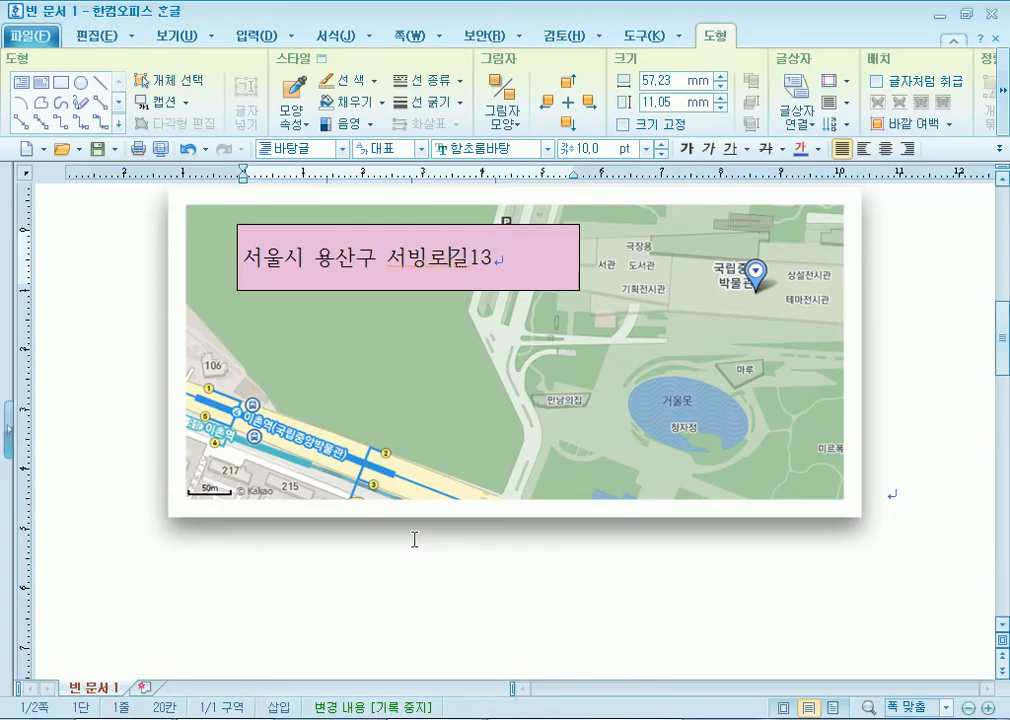
{"action": "type", "text": "ㄱㅗ"}
{"action": "key", "text": "Left"}
{"action": "type", "text": "고"}
{"action": "key", "text": "Delete"}
{"action": "key", "text": "Delete"}
{"action": "key", "text": "Right"}
{"action": "type", "text": "ㄹㅗ"}
{"action": "key", "text": "Delete"}
Complete the building number in the text box's address, put a space before it, and check it against the museum's page
{"action": "key", "text": "alt+Tab"}
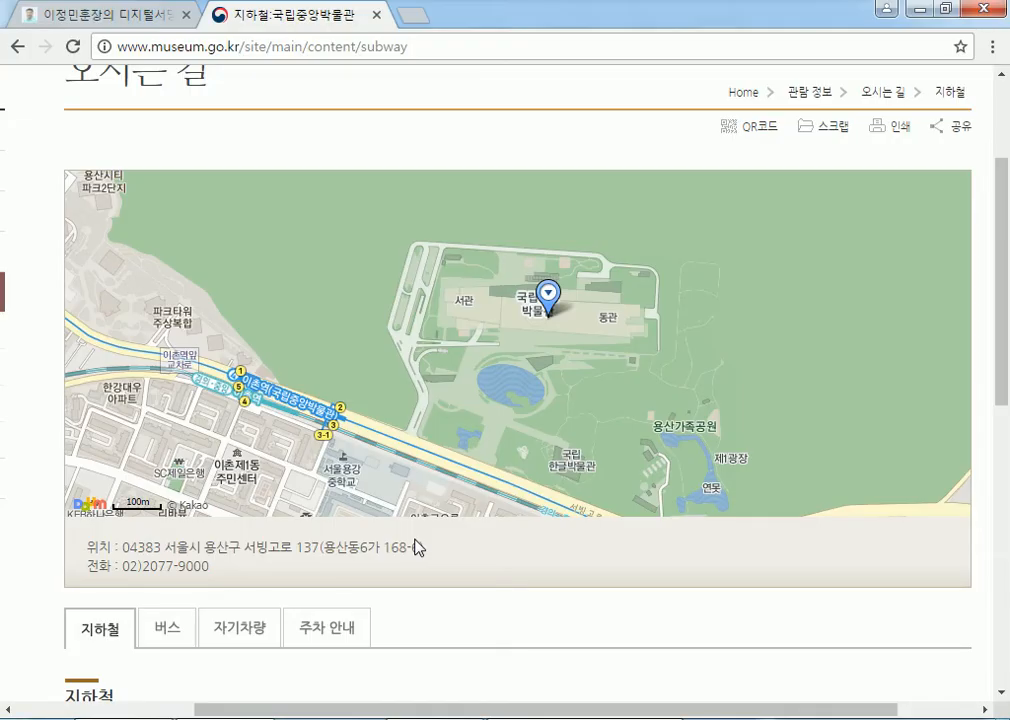
{"action": "key", "text": "alt+Tab"}
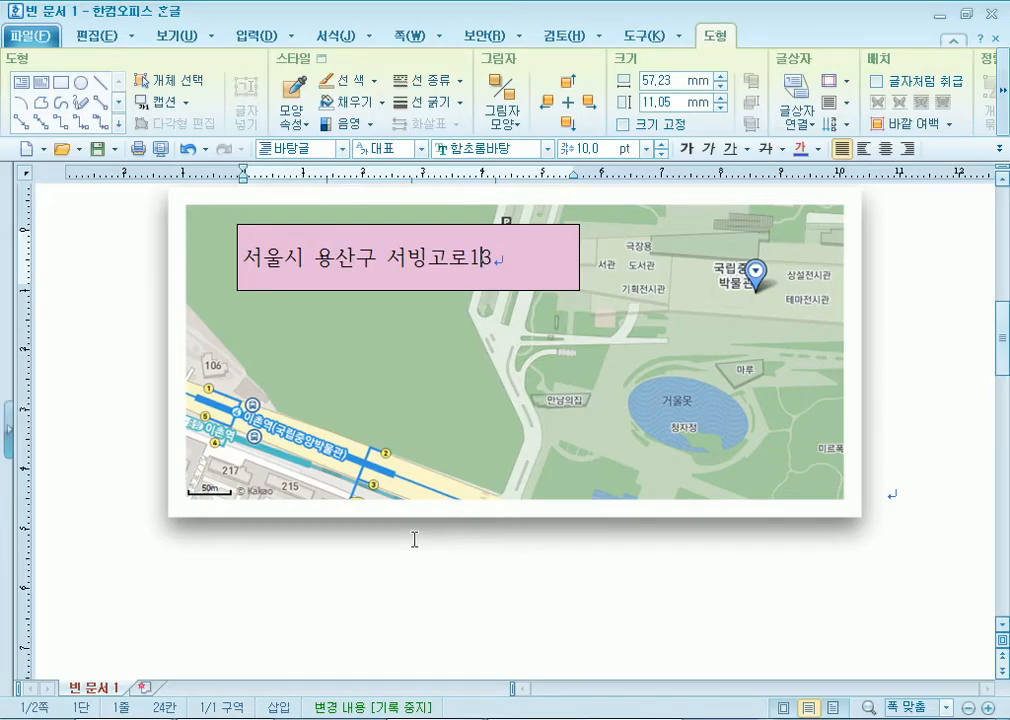
{"action": "key", "text": "Right"}
{"action": "type", "text": "7"}
{"action": "key", "text": "Left"}
{"action": "key", "text": "Left"}
{"action": "key", "text": "Left"}
{"action": "key", "text": "End"}
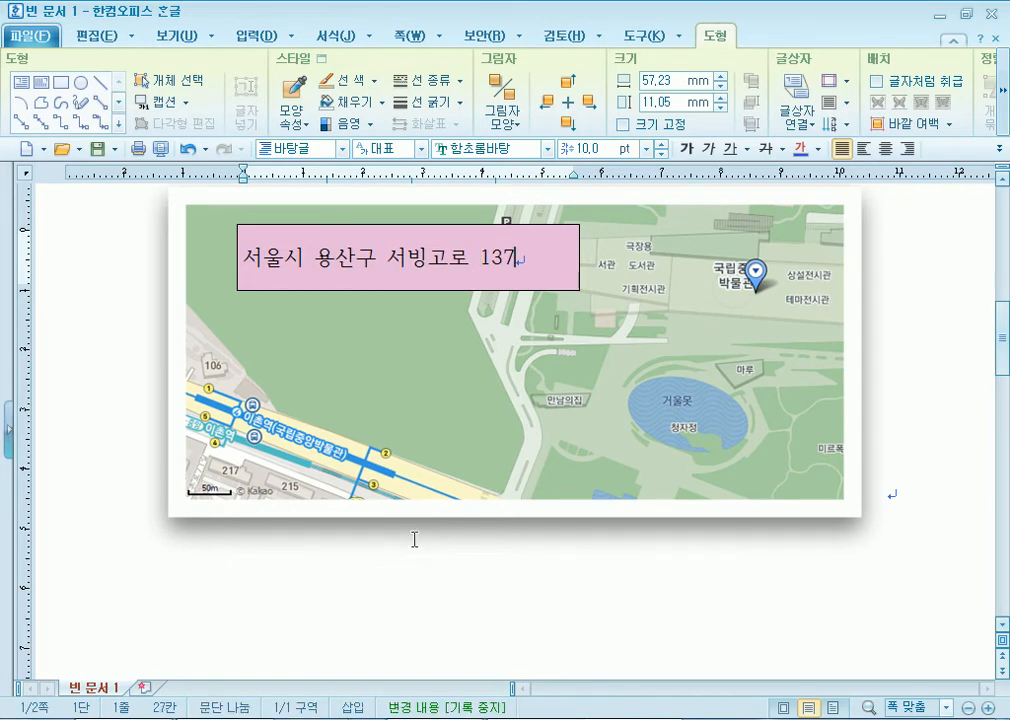
{"action": "key", "text": "alt+Tab"}
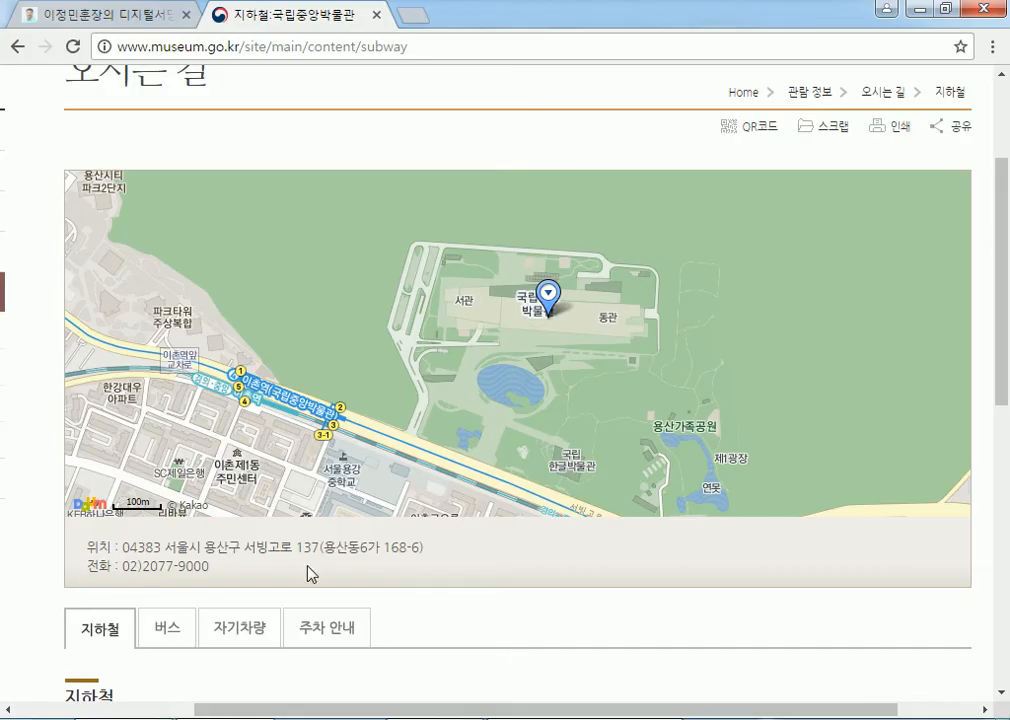
{"action": "key", "text": "alt+Tab"}
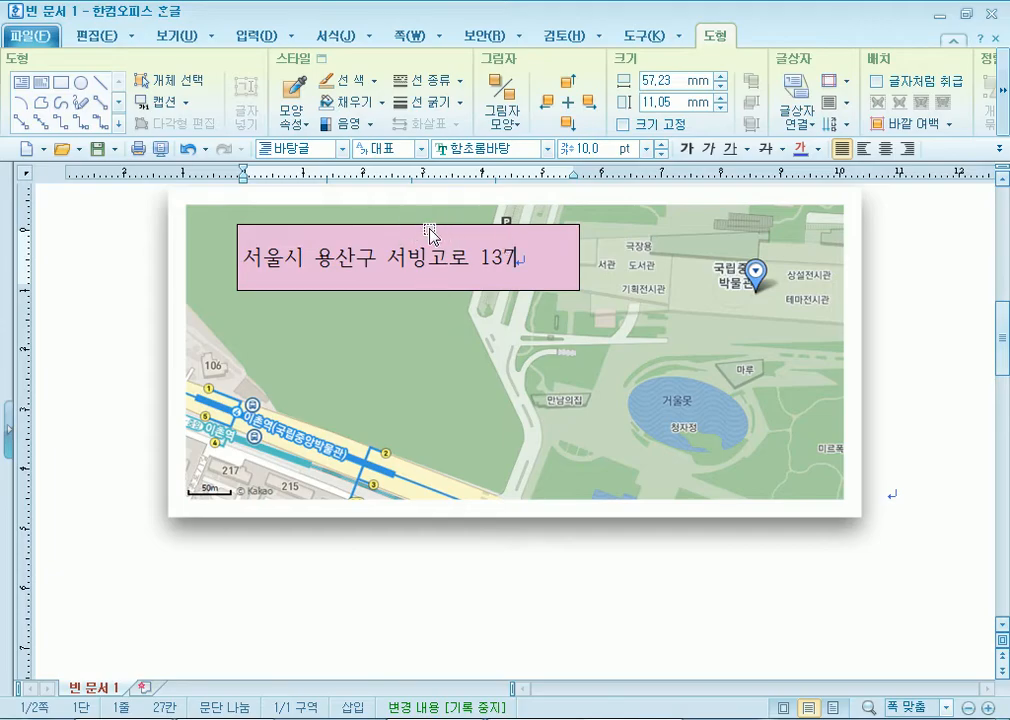
{"action": "scroll", "coordinate": [370, 340], "scroll_direction": "up", "scroll_amount": 5}
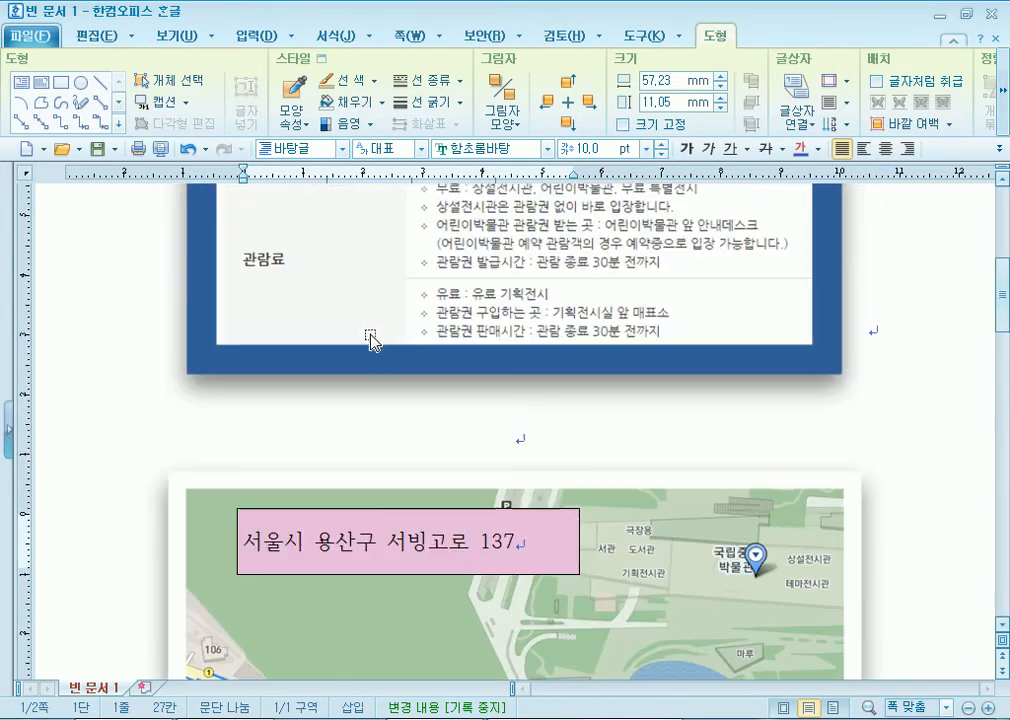
{"action": "double_click", "coordinate": [306, 501]}
{"action": "left_click", "coordinate": [358, 163]}
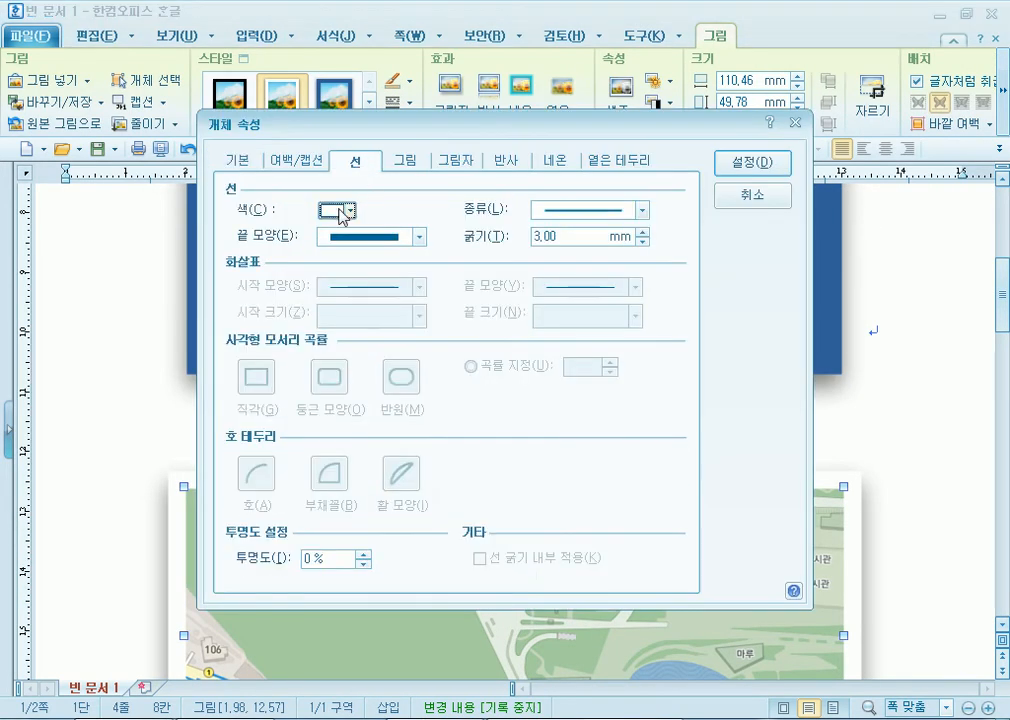
{"action": "left_click", "coordinate": [551, 219]}
{"action": "left_click", "coordinate": [557, 227]}
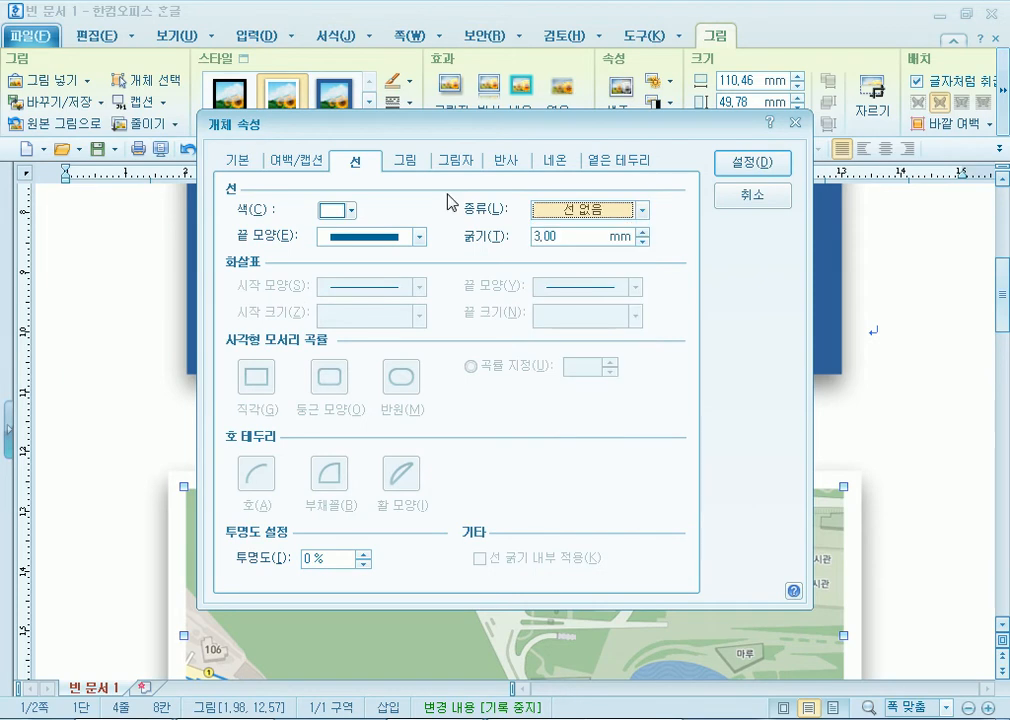
{"action": "left_click", "coordinate": [293, 170]}
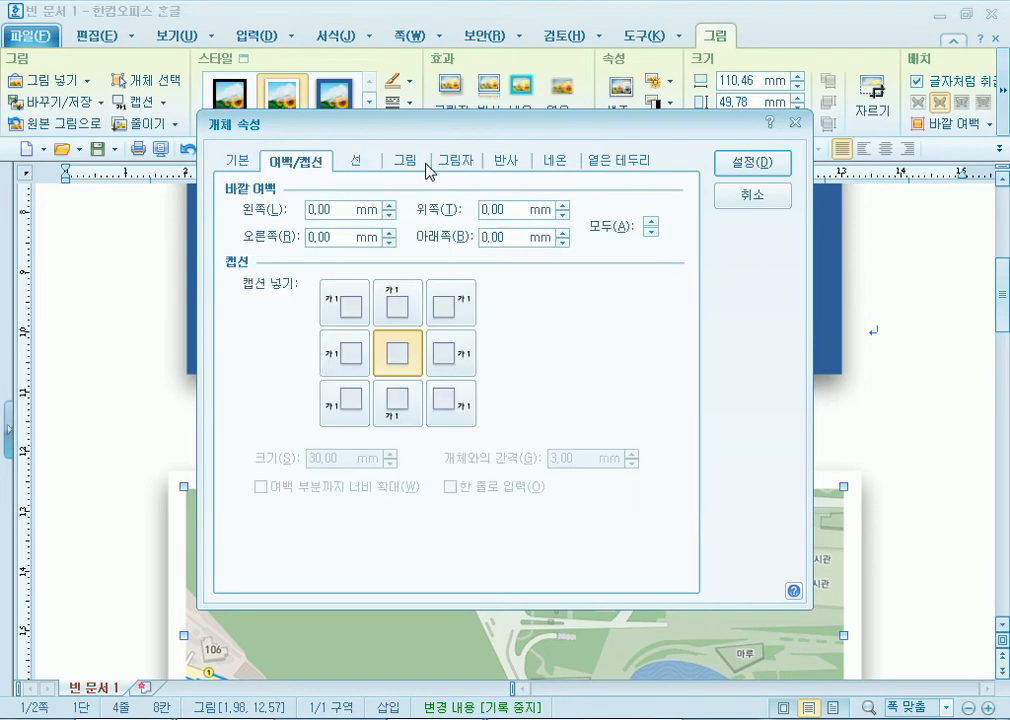
{"action": "left_click", "coordinate": [400, 180]}
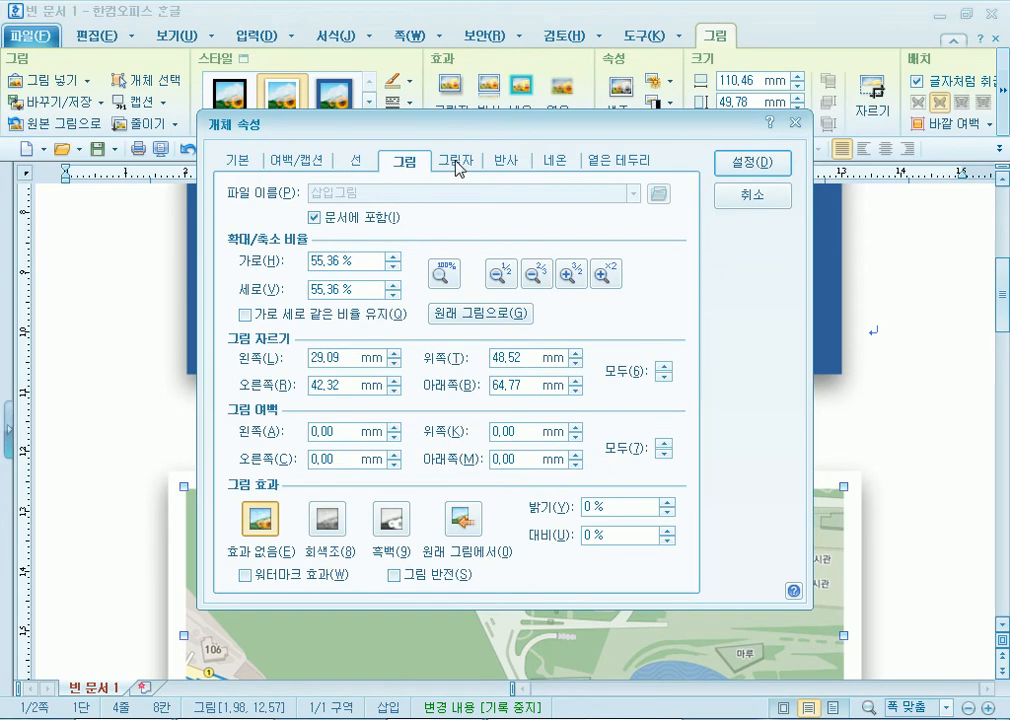
{"action": "left_click_drag", "start_coordinate": [511, 127], "coordinate": [711, 107]}
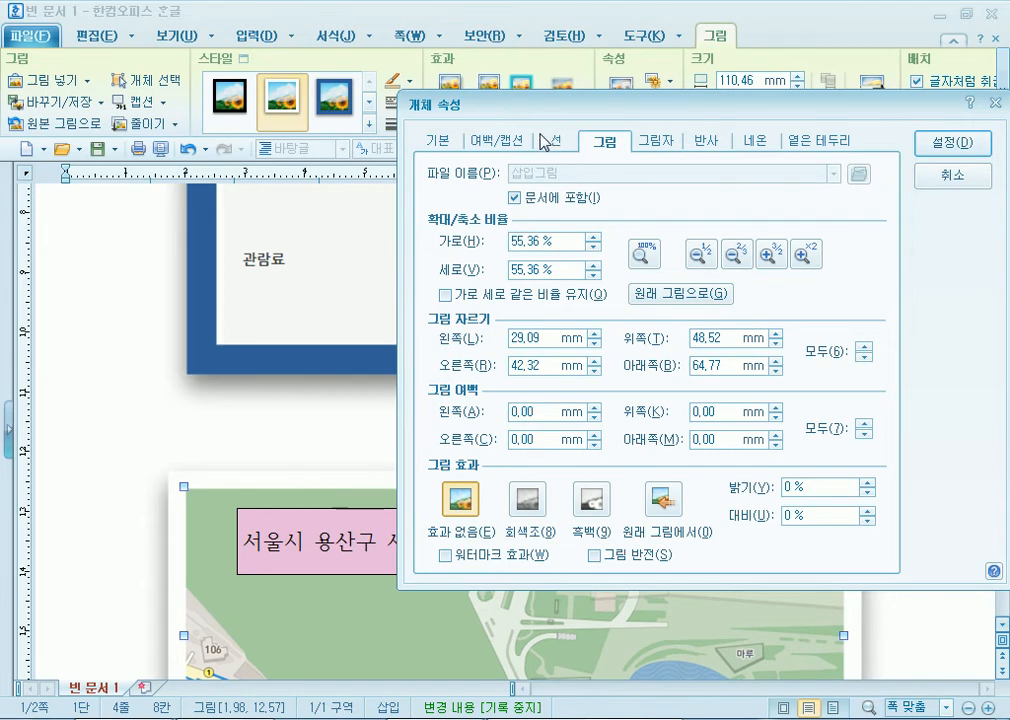
{"action": "left_click", "coordinate": [975, 180]}
Set the address text box's line type to 선 없음 and its fill to 색 채우기 없음
{"action": "left_click", "coordinate": [370, 510]}
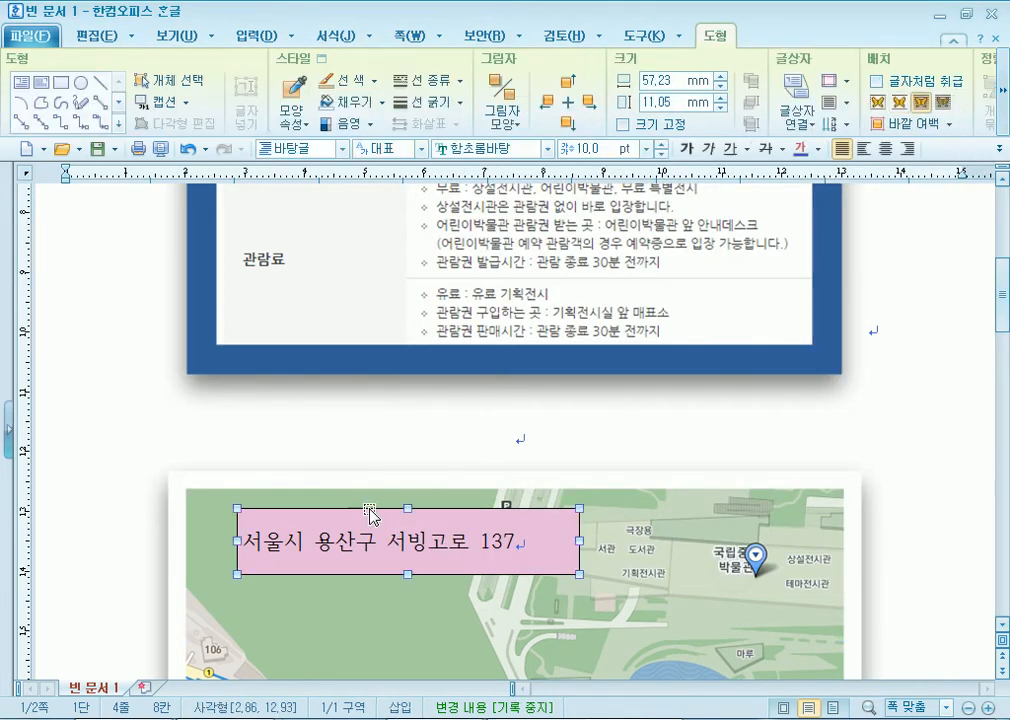
{"action": "scroll", "coordinate": [420, 497], "scroll_direction": "down", "scroll_amount": 5}
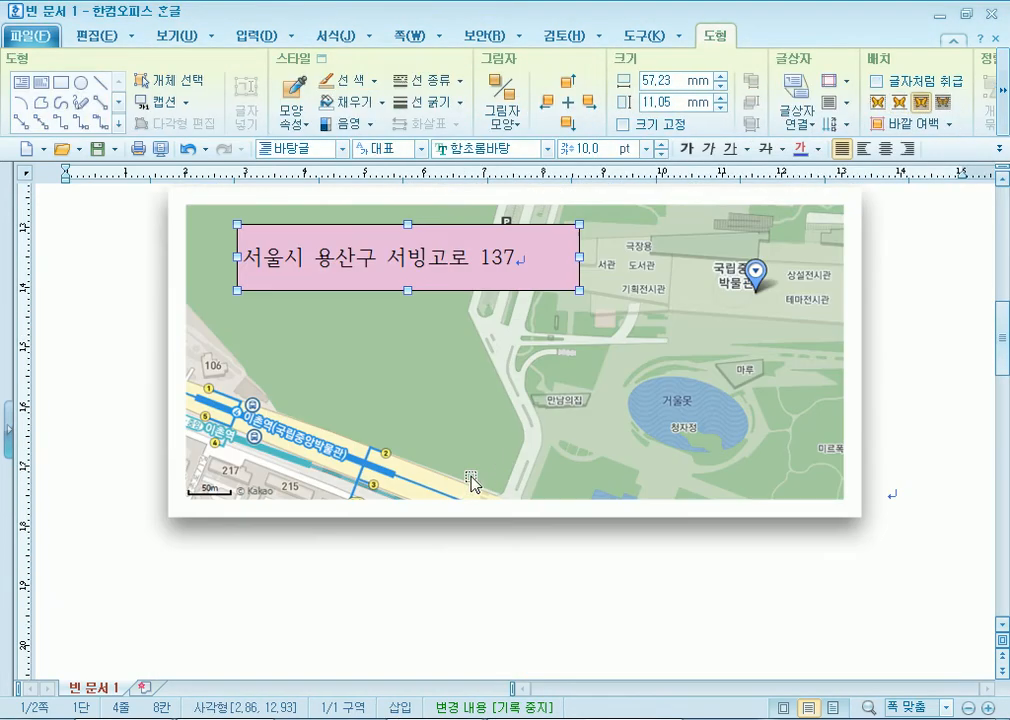
{"action": "double_click", "coordinate": [305, 283]}
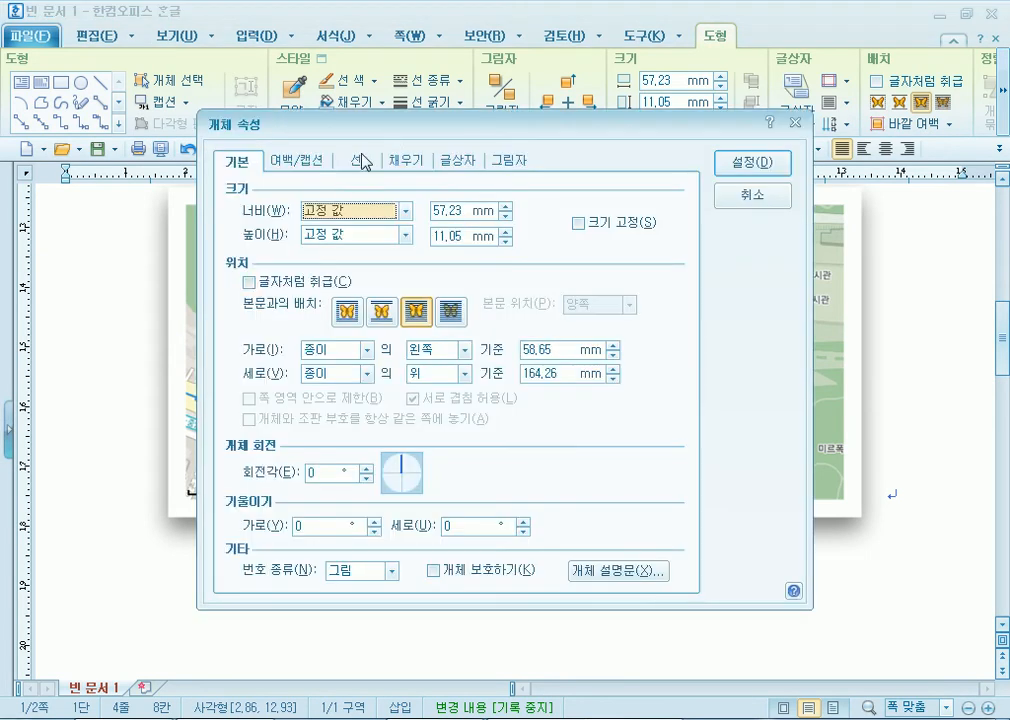
{"action": "left_click", "coordinate": [345, 161]}
{"action": "left_click", "coordinate": [585, 210]}
{"action": "left_click", "coordinate": [552, 227]}
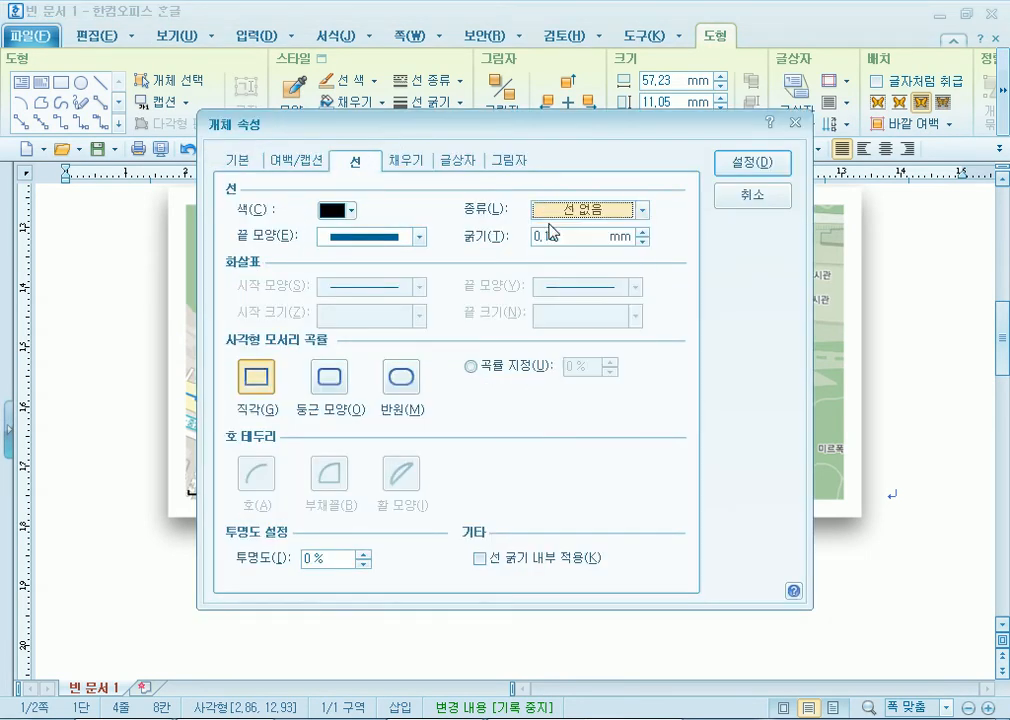
{"action": "left_click", "coordinate": [407, 164]}
{"action": "left_click", "coordinate": [241, 211]}
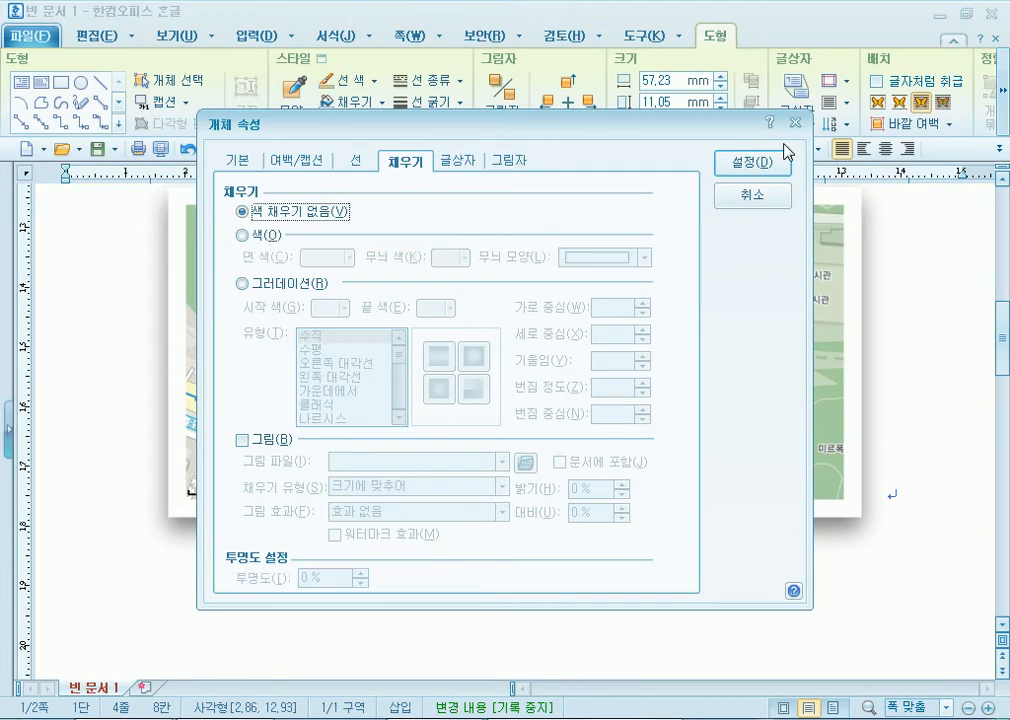
{"action": "left_click", "coordinate": [752, 164]}
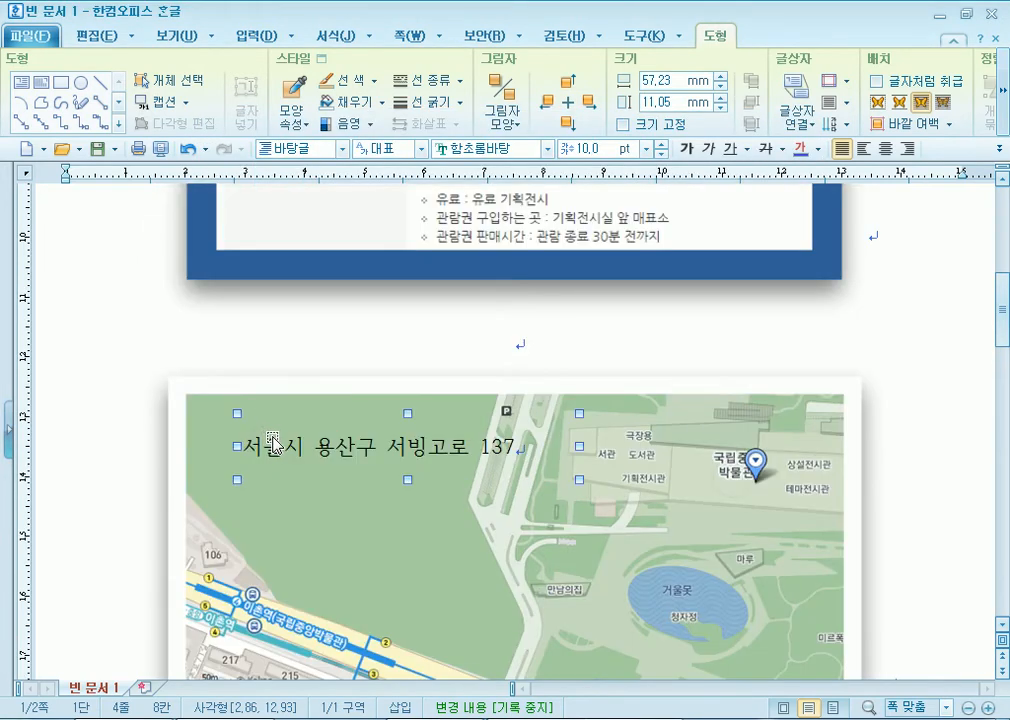
Move the address text box into the upper-left corner of the first map picture and deselect it
{"action": "scroll", "coordinate": [268, 418], "scroll_direction": "up", "scroll_amount": 3}
{"action": "mouse_move", "coordinate": [260, 425]}
{"action": "left_mouse_down"}
{"action": "mouse_move", "coordinate": [206, 404]}
{"action": "mouse_move", "coordinate": [238, 393]}
{"action": "mouse_move", "coordinate": [242, 415]}
{"action": "left_mouse_up"}
{"action": "left_click", "coordinate": [120, 414]}
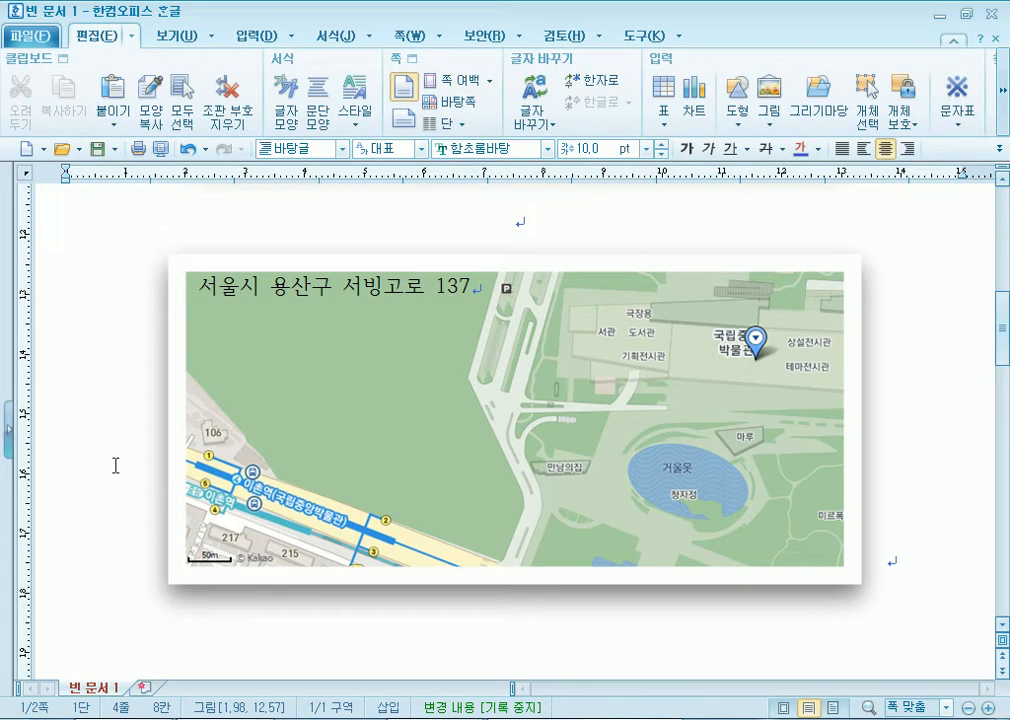
Insert a blank line below the first map picture on page 1
{"action": "scroll", "coordinate": [167, 485], "scroll_direction": "down", "scroll_amount": 10}
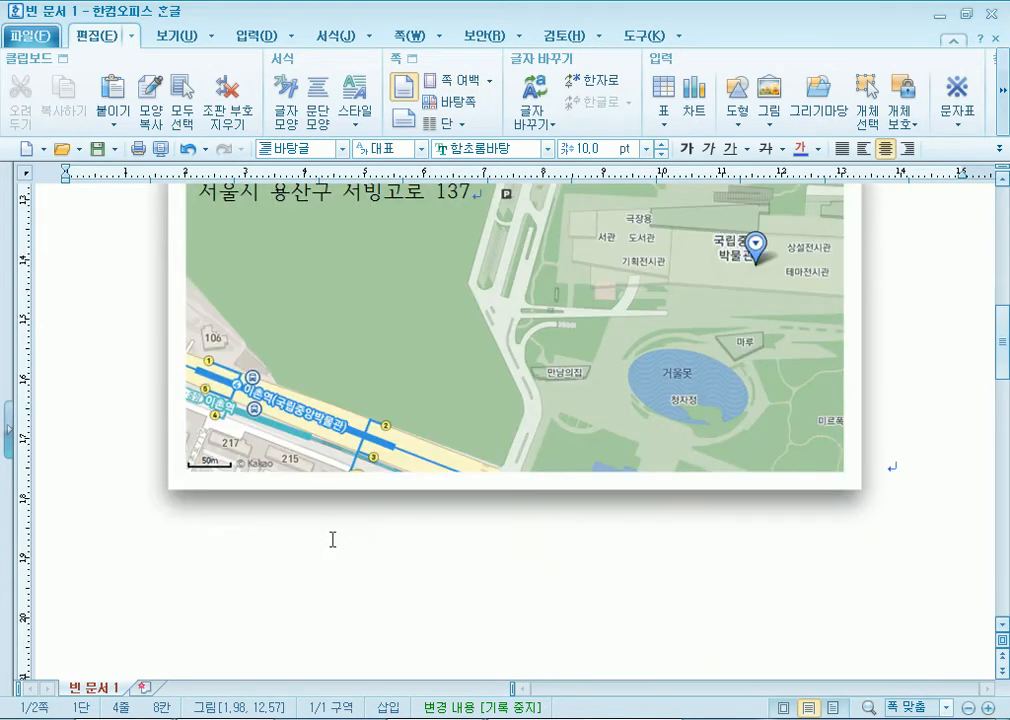
{"action": "left_click", "coordinate": [245, 487]}
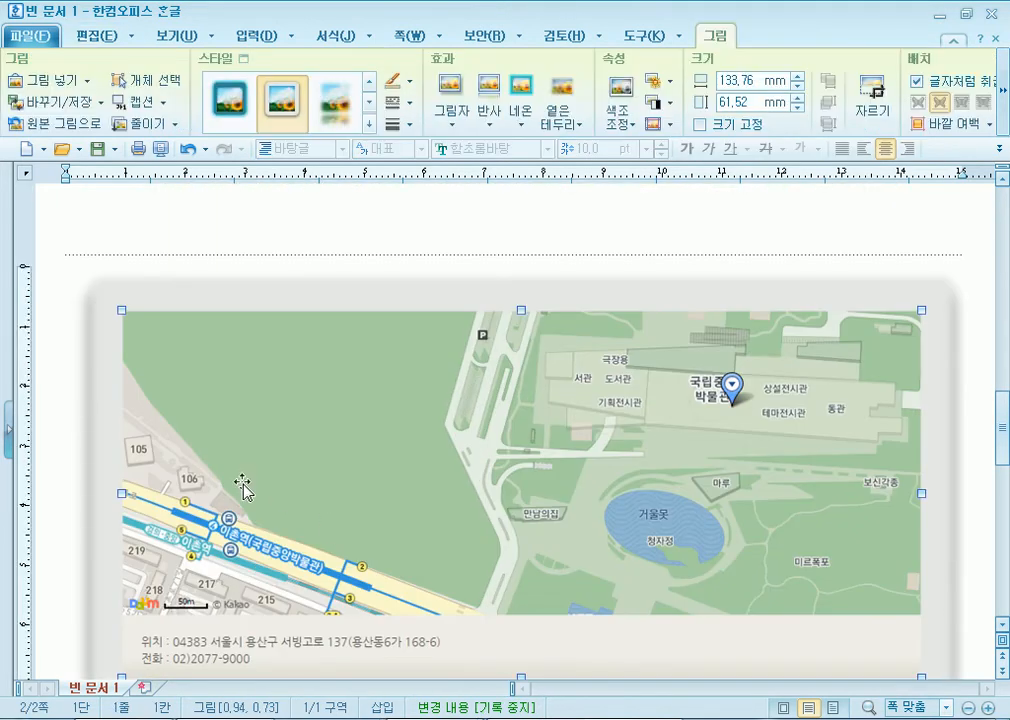
{"action": "key", "text": "ctrl+z"}
{"action": "key", "text": "ctrl+z"}
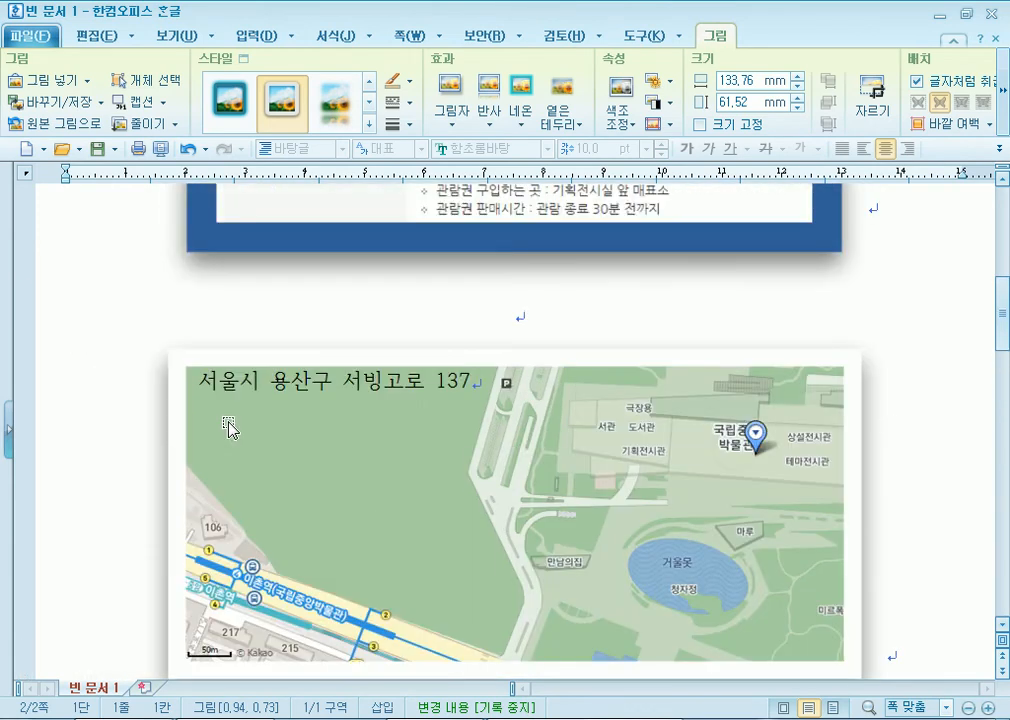
{"action": "left_click", "coordinate": [525, 320]}
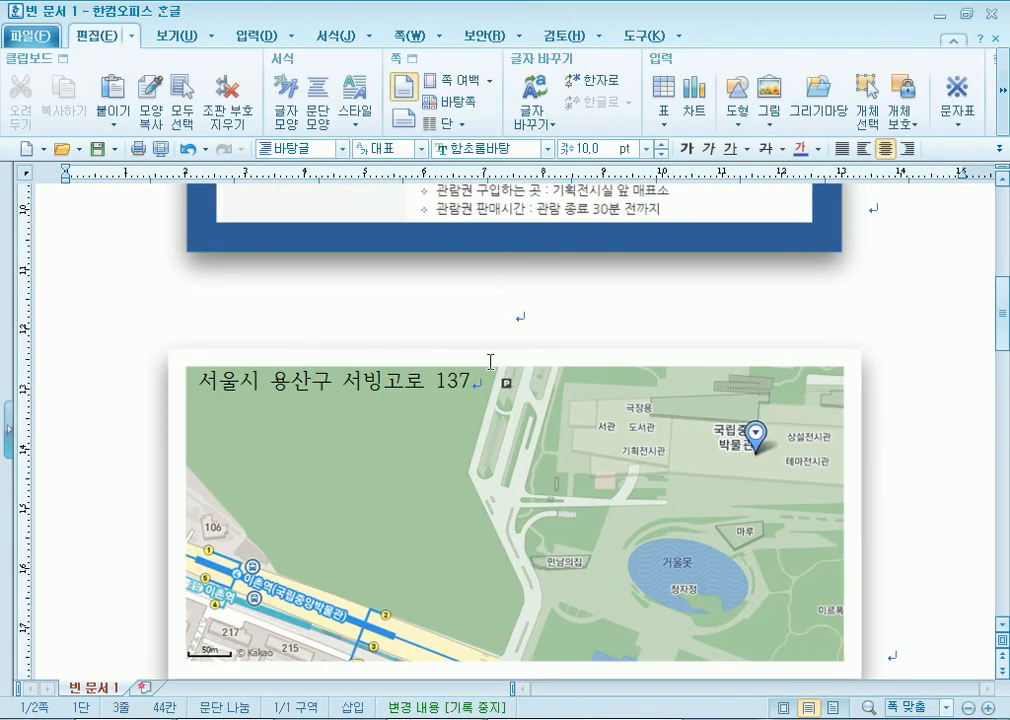
{"action": "scroll", "coordinate": [486, 360], "scroll_direction": "down", "scroll_amount": 3}
{"action": "left_click", "coordinate": [935, 383]}
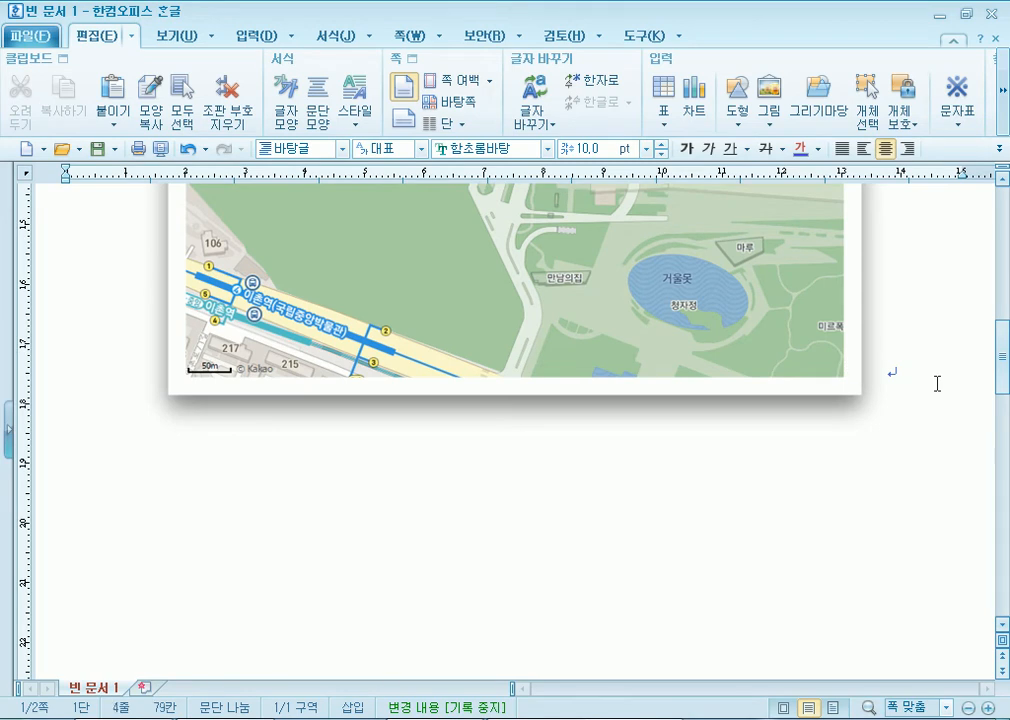
{"action": "scroll", "coordinate": [935, 383], "scroll_direction": "up", "scroll_amount": 2}
{"action": "scroll", "coordinate": [681, 503], "scroll_direction": "down", "scroll_amount": 6}
{"action": "left_click", "coordinate": [573, 324]}
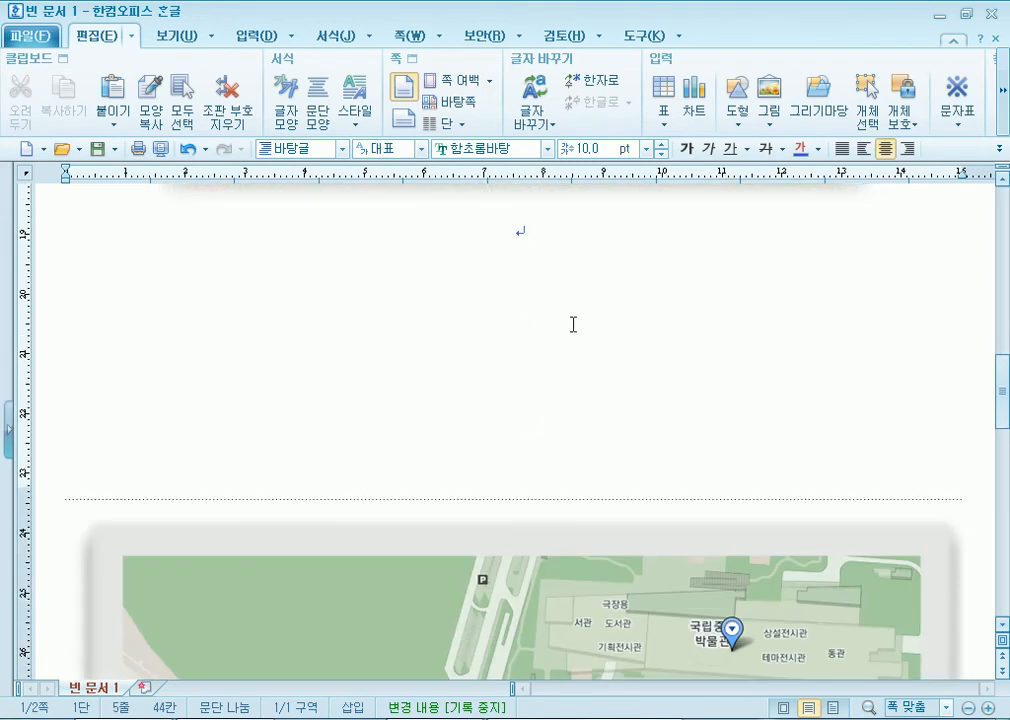
Shrink the second map picture, the one with the address caption, to about 55 × 25 mm
{"action": "scroll", "coordinate": [504, 442], "scroll_direction": "down", "scroll_amount": 3}
{"action": "left_click", "coordinate": [486, 477]}
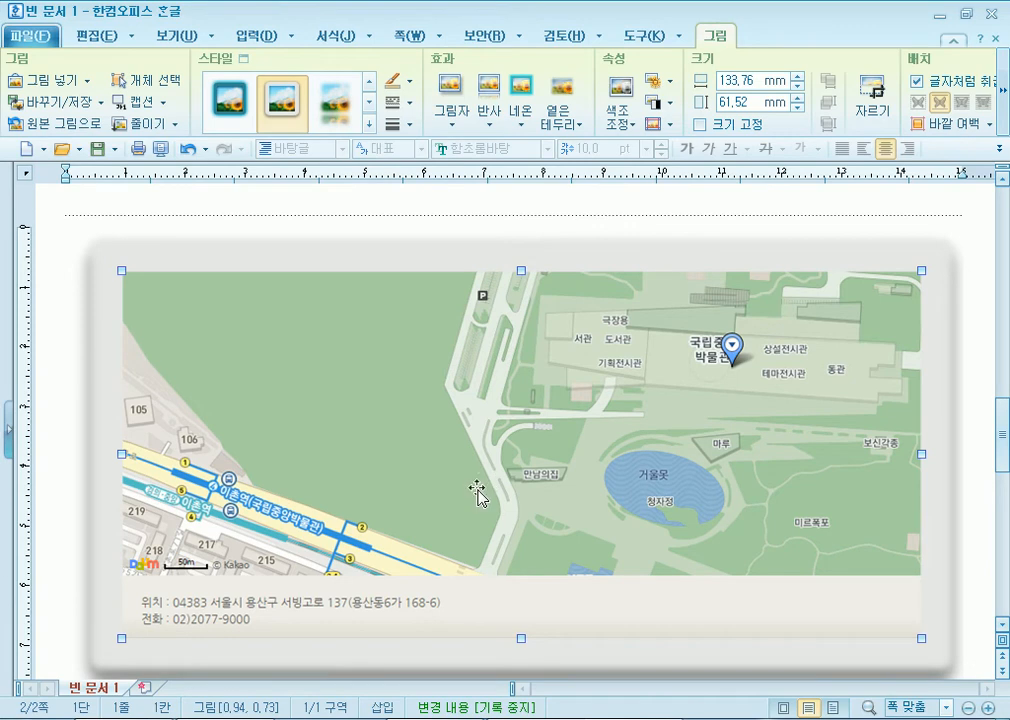
{"action": "left_click_drag", "start_coordinate": [925, 641], "coordinate": [355, 258]}
{"action": "scroll", "coordinate": [470, 420], "scroll_direction": "up", "scroll_amount": 3}
{"action": "scroll", "coordinate": [484, 483], "scroll_direction": "up", "scroll_amount": 3}
{"action": "scroll", "coordinate": [494, 496], "scroll_direction": "down", "scroll_amount": 3}
{"action": "left_click_drag", "start_coordinate": [532, 568], "coordinate": [560, 280]}
{"action": "left_click", "coordinate": [489, 379]}
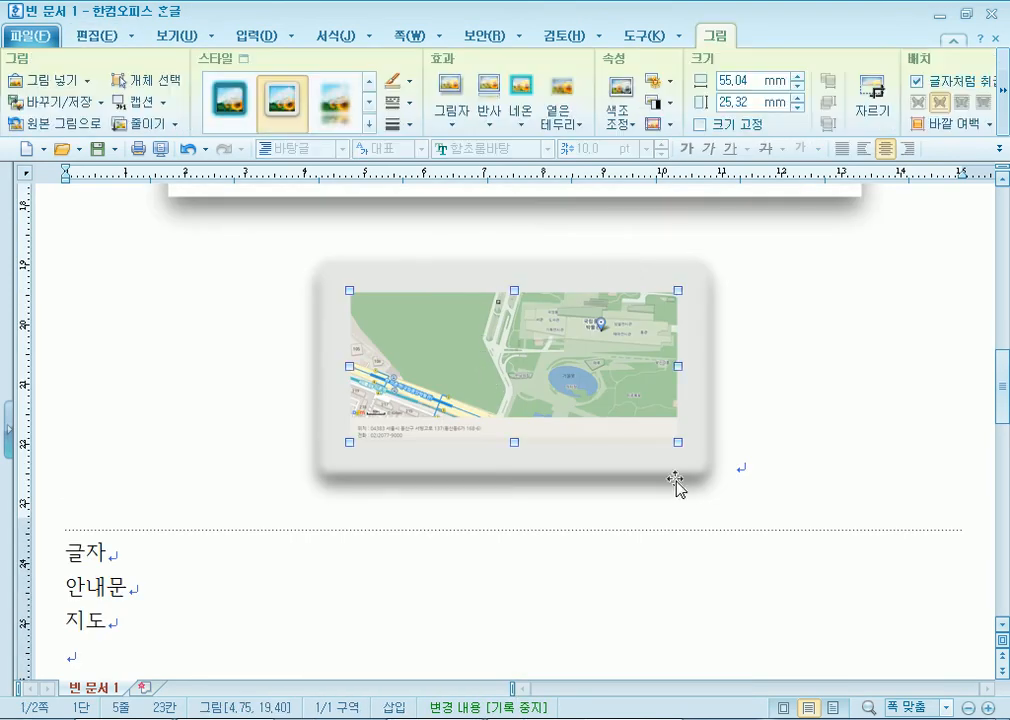
Try to enlarge the second map picture by stretching its lower-right corner, and undo the resizing
{"action": "left_click_drag", "start_coordinate": [678, 444], "coordinate": [871, 603]}
{"action": "left_click_drag", "start_coordinate": [922, 665], "coordinate": [922, 662]}
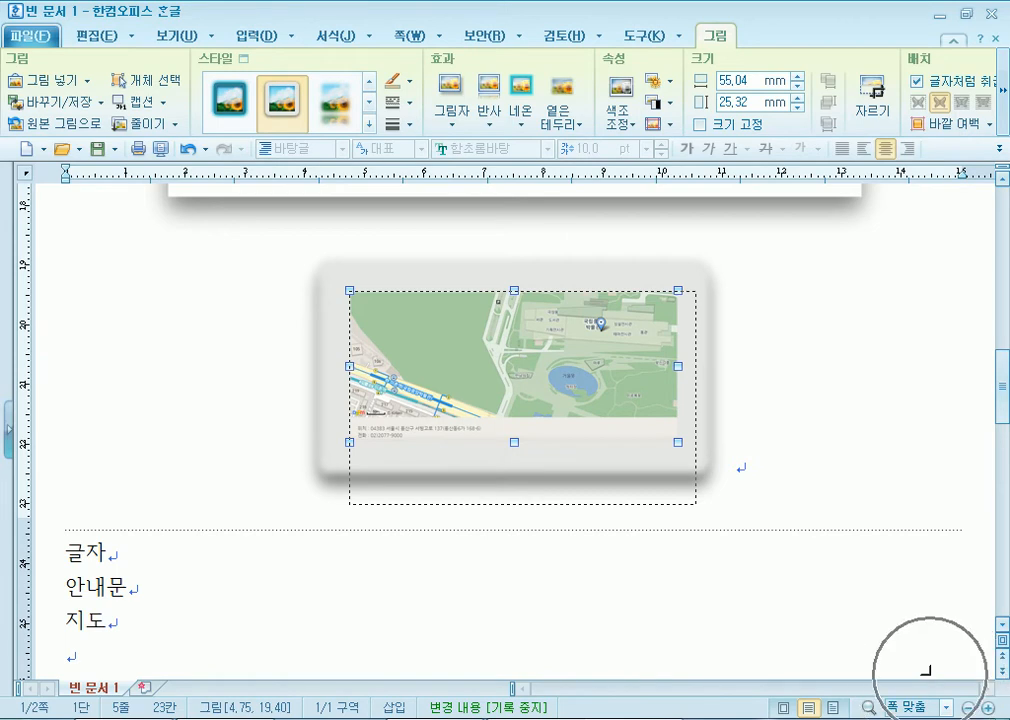
{"action": "scroll", "coordinate": [704, 606], "scroll_direction": "down", "scroll_amount": 3}
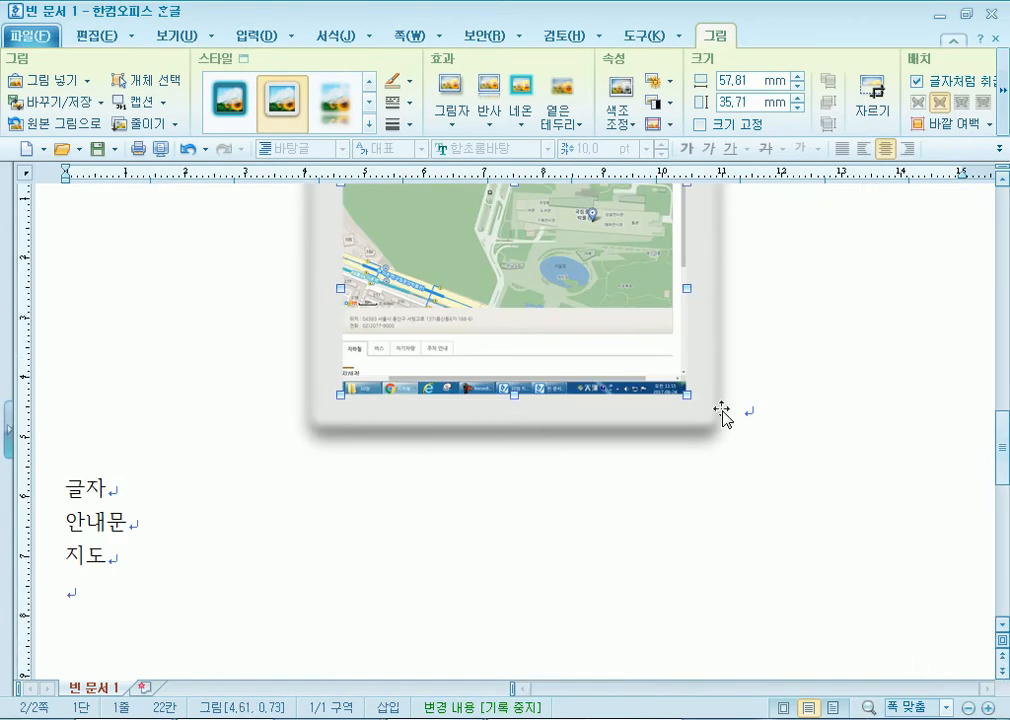
{"action": "left_click_drag", "start_coordinate": [688, 401], "coordinate": [795, 441]}
{"action": "key", "text": "ctrl+z"}
{"action": "key", "text": "ctrl+z"}
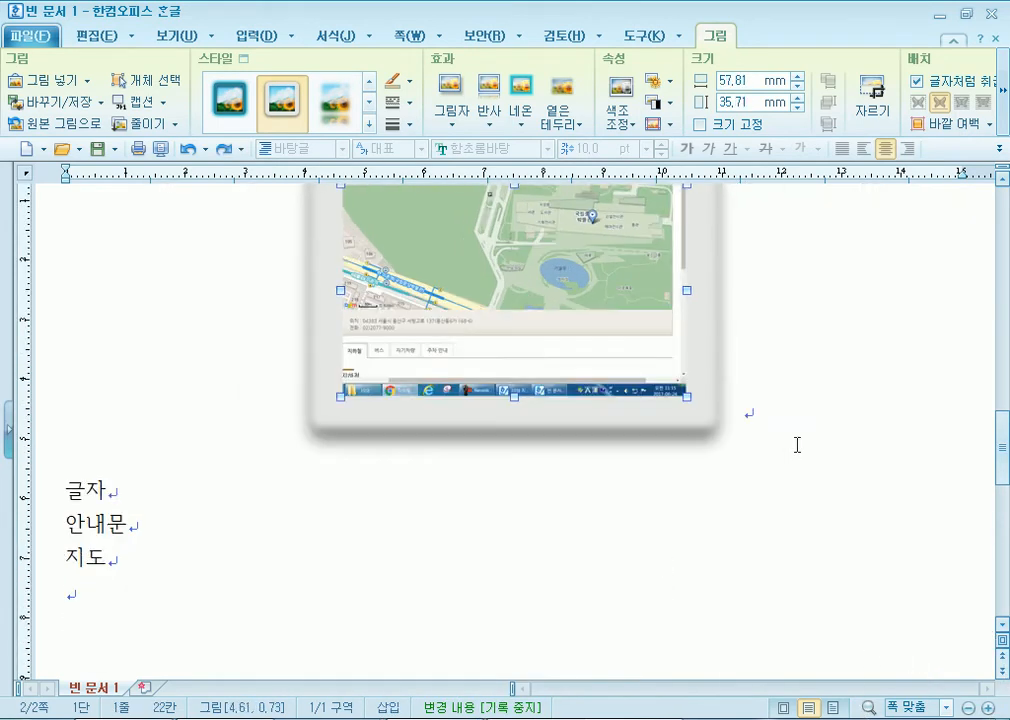
Enlarge the second map picture proportionally to about 127 × 58 mm
{"action": "left_click_drag", "start_coordinate": [678, 336], "coordinate": [902, 537]}
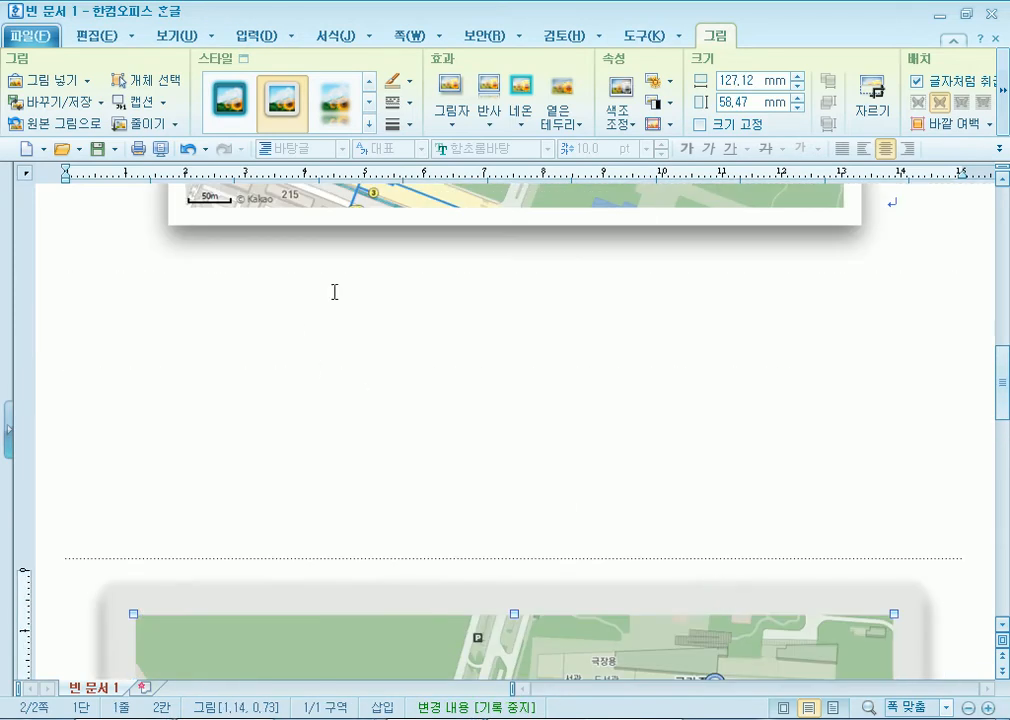
{"action": "scroll", "coordinate": [458, 405], "scroll_direction": "down", "scroll_amount": 10}
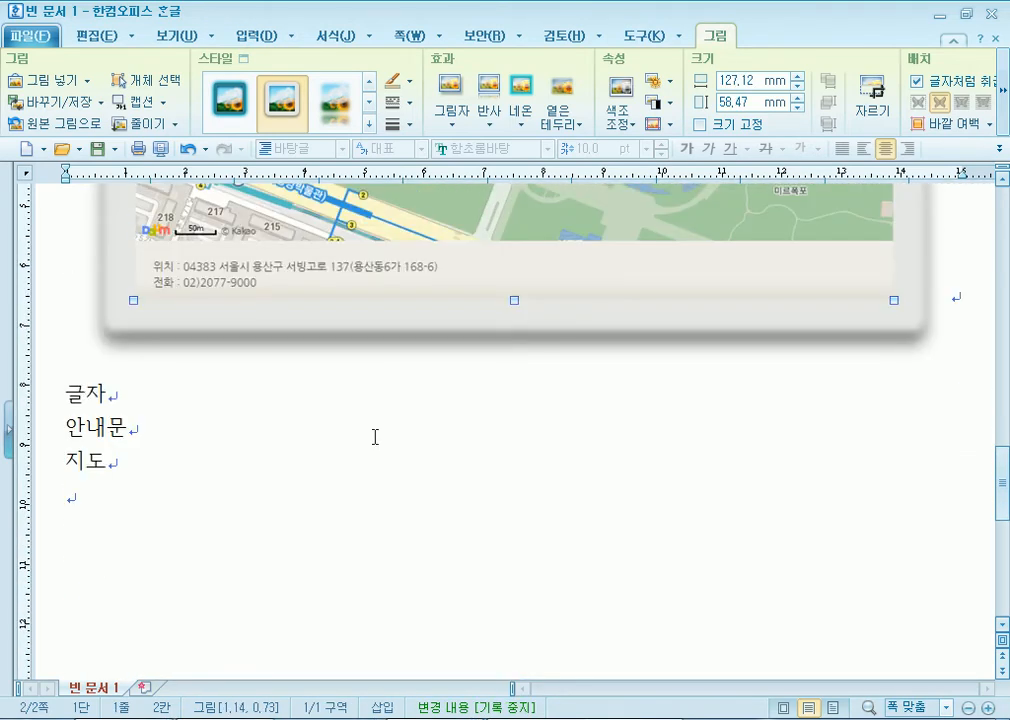
{"action": "scroll", "coordinate": [237, 305], "scroll_direction": "up", "scroll_amount": 5}
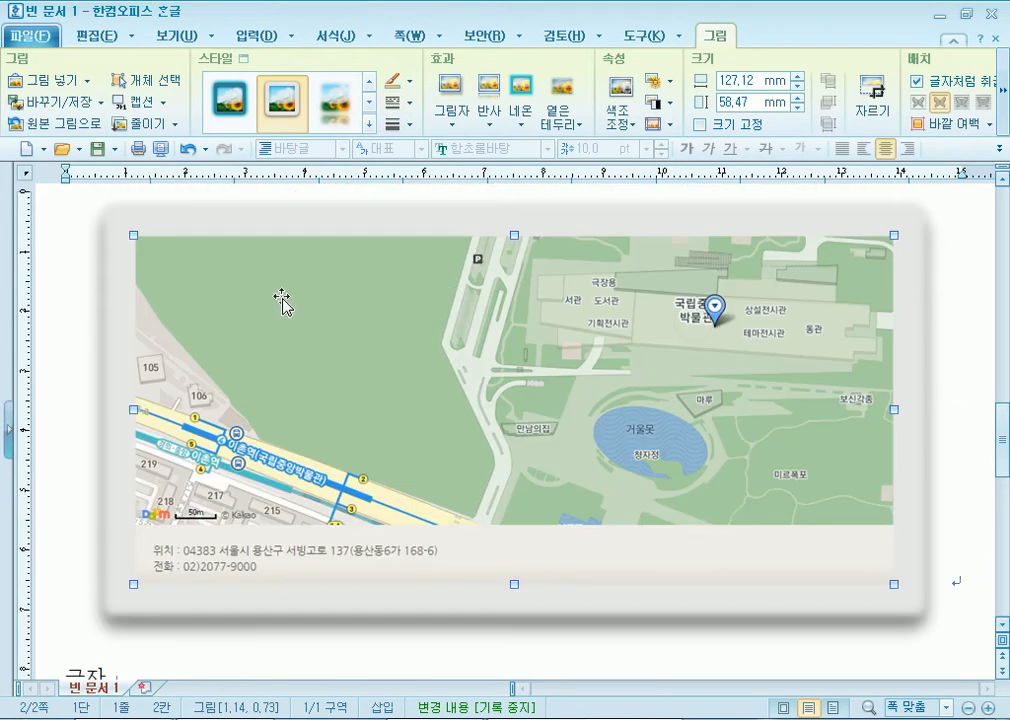
{"action": "scroll", "coordinate": [272, 325], "scroll_direction": "up", "scroll_amount": 5}
{"action": "scroll", "coordinate": [304, 316], "scroll_direction": "down", "scroll_amount": 8}
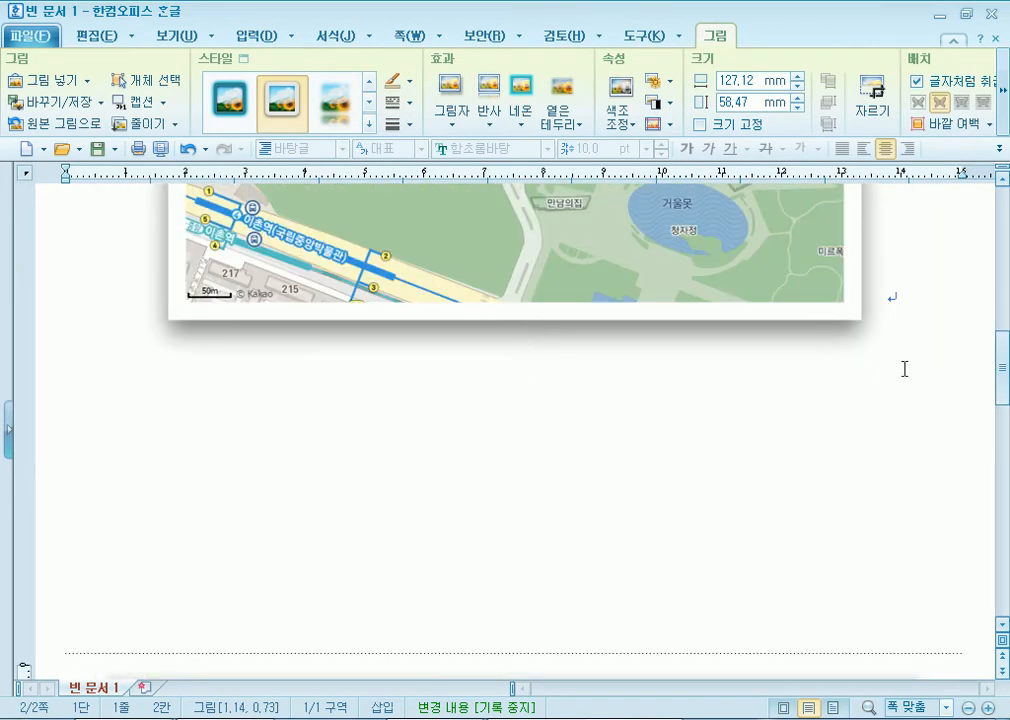
Insert two blank lines after the first map picture
{"action": "left_click", "coordinate": [934, 335]}
{"action": "key", "text": "Return"}
{"action": "key", "text": "Return"}
Draw a text box about 56 × 6 mm beside the 관람시간 및 관람료 heading on the visiting-hours picture
{"action": "scroll", "coordinate": [530, 428], "scroll_direction": "up", "scroll_amount": 5}
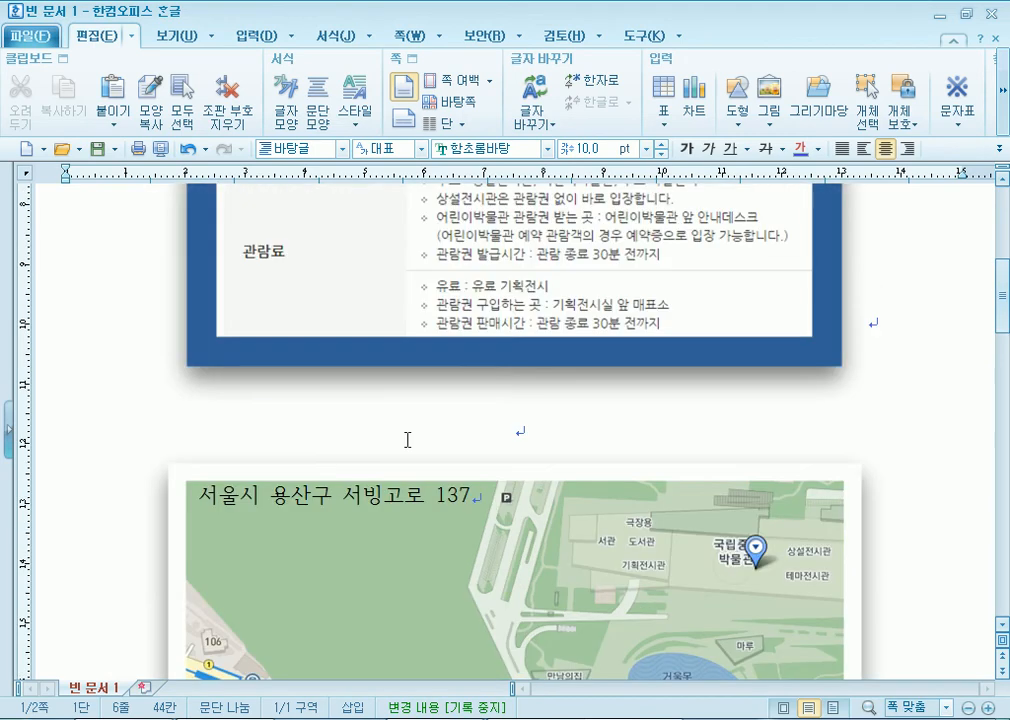
{"action": "left_click", "coordinate": [374, 497]}
{"action": "scroll", "coordinate": [326, 503], "scroll_direction": "up", "scroll_amount": 4}
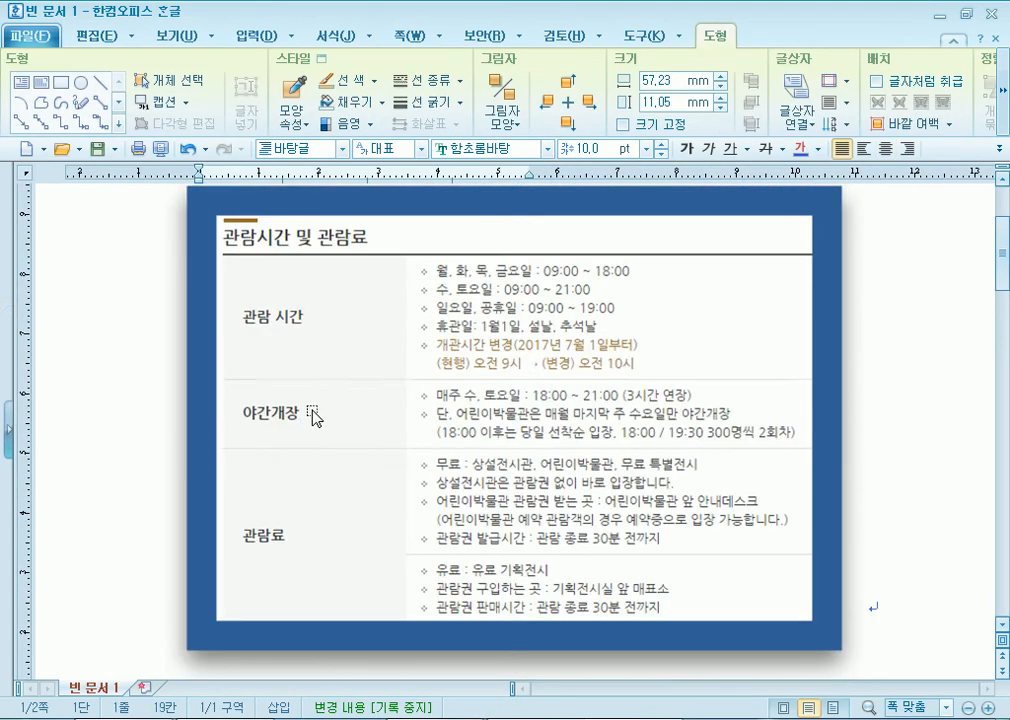
{"action": "left_click", "coordinate": [378, 342]}
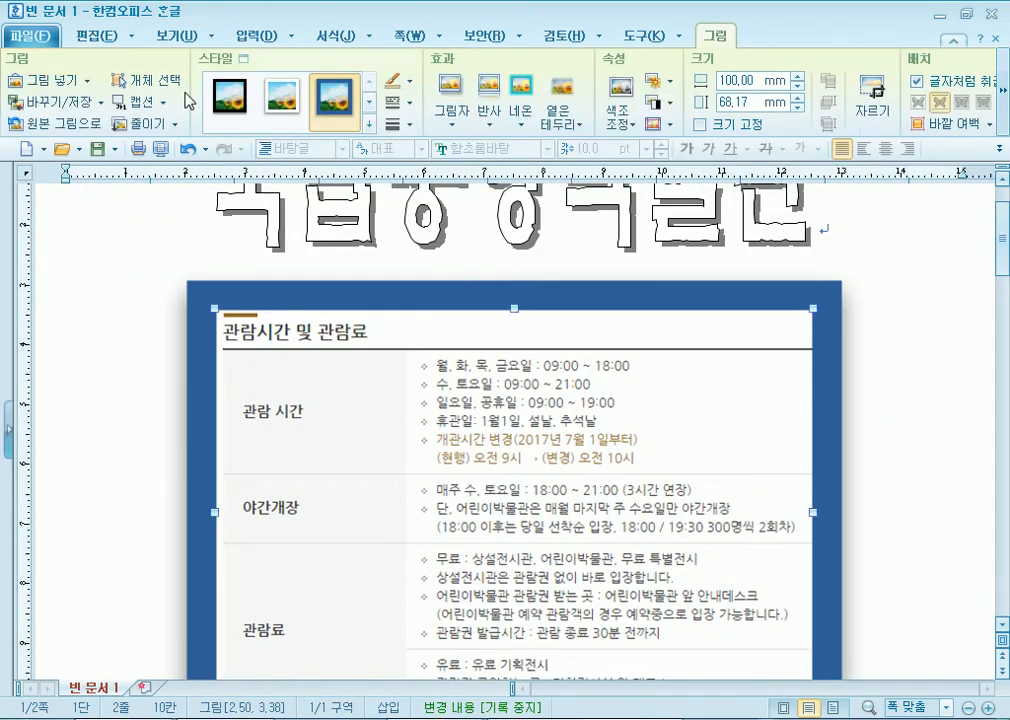
{"action": "left_click", "coordinate": [256, 36]}
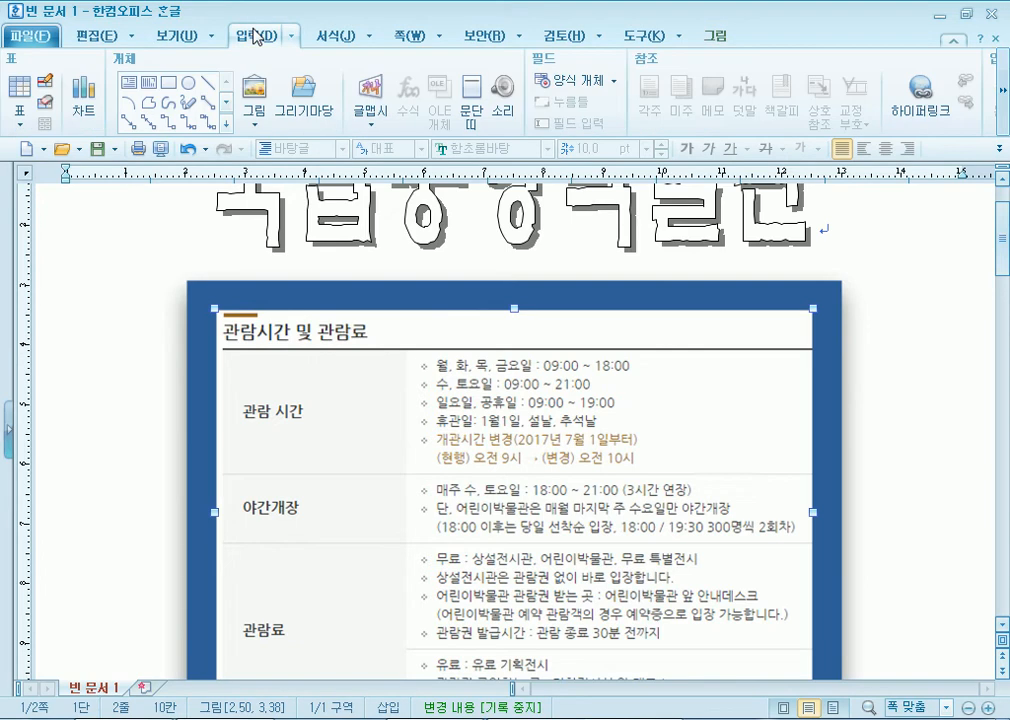
{"action": "left_click", "coordinate": [127, 86]}
{"action": "left_click_drag", "start_coordinate": [445, 310], "coordinate": [783, 346]}
Enter 국립중앙박물관 in the new text box beside the heading, correcting the mistyped start
{"action": "type", "text": "온사"}
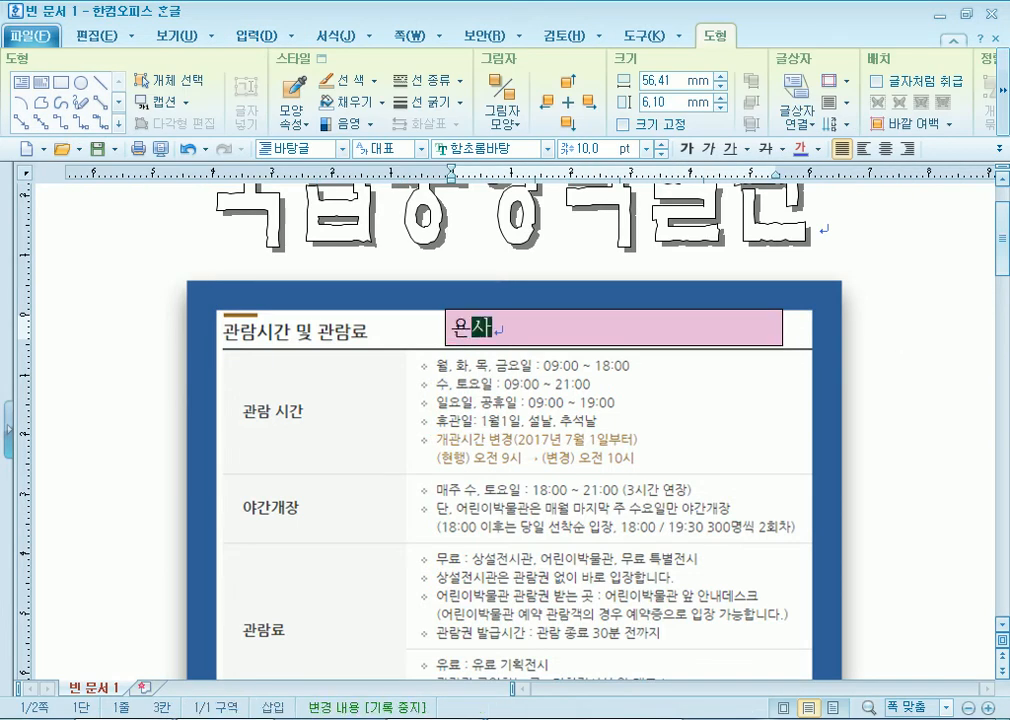
{"action": "key", "text": "BackSpace"}
{"action": "key", "text": "BackSpace"}
{"action": "type", "text": "국립중앙박물관"}
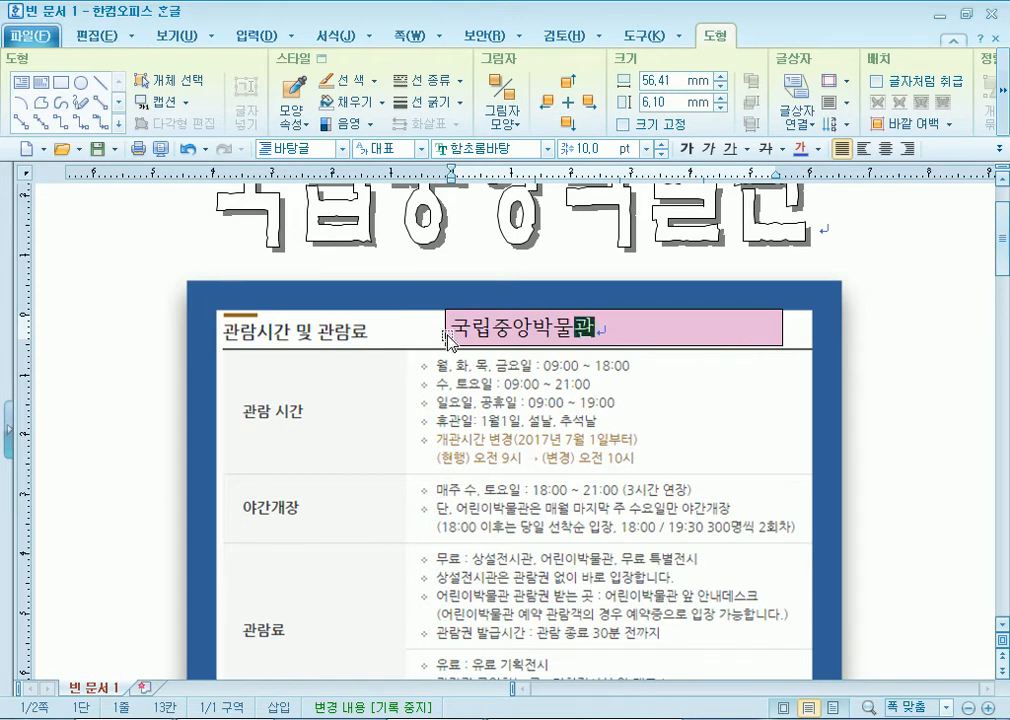
Set the 국립중앙박물관 text box's line type to 선 없음 and its fill to 색 채우기 없음
{"action": "left_click", "coordinate": [716, 345]}
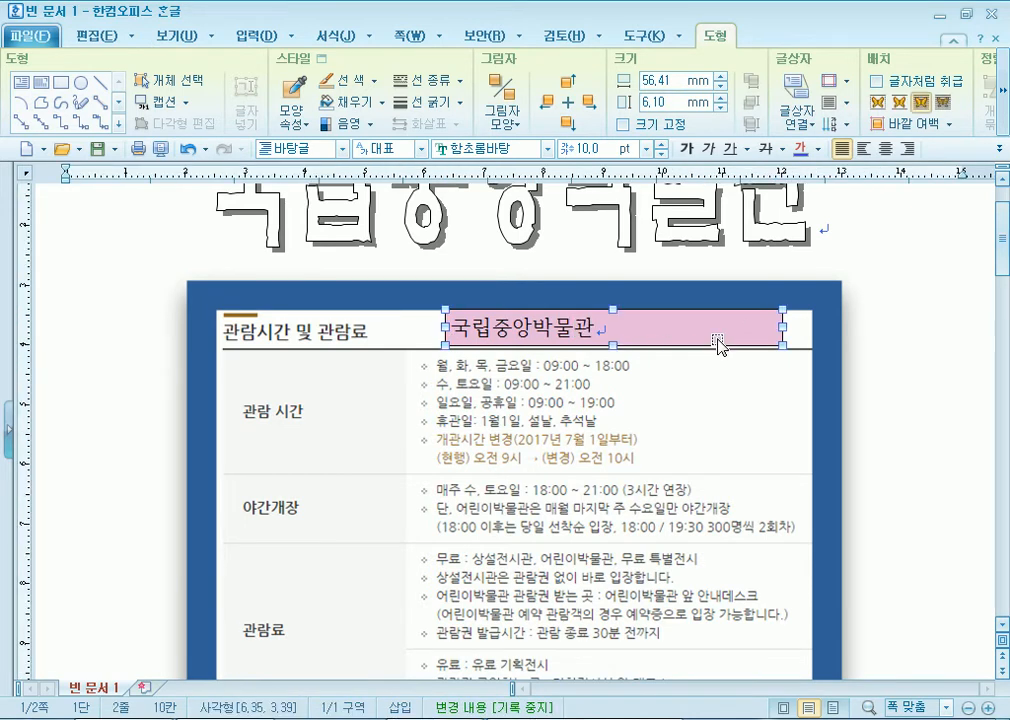
{"action": "double_click", "coordinate": [716, 345]}
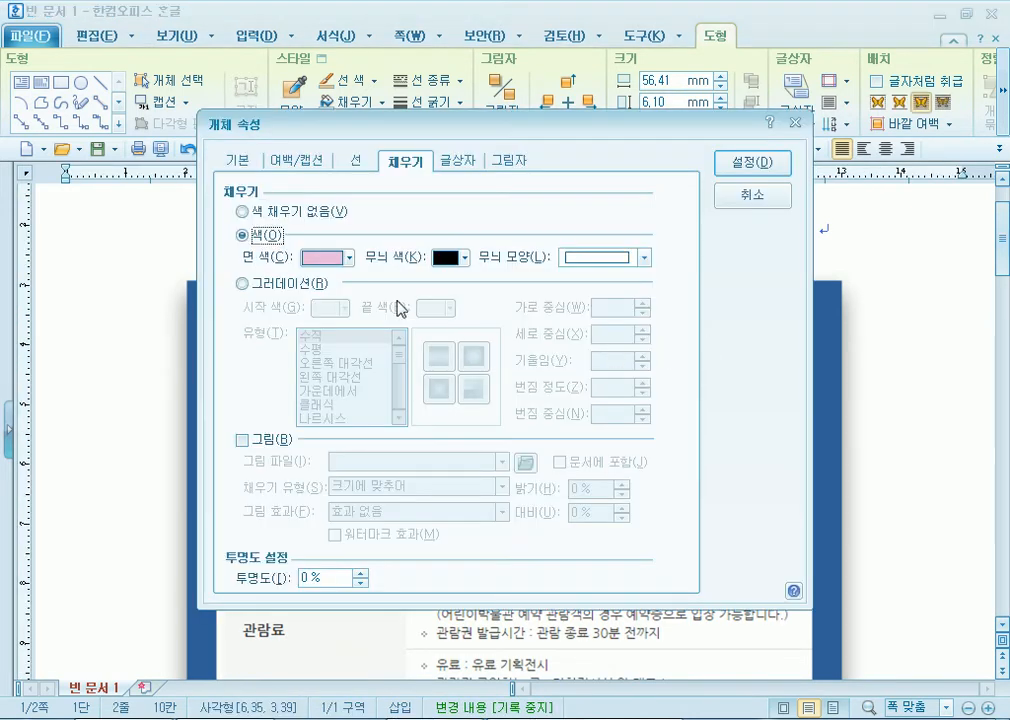
{"action": "left_click", "coordinate": [356, 188]}
{"action": "left_click", "coordinate": [585, 210]}
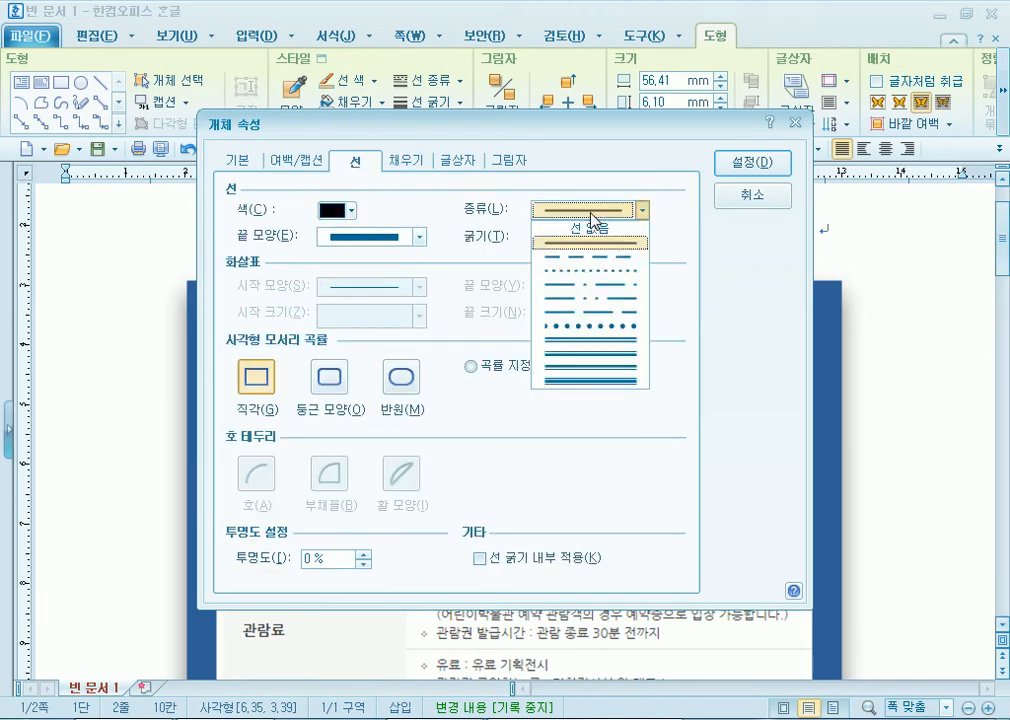
{"action": "left_click", "coordinate": [590, 230]}
{"action": "left_click", "coordinate": [406, 160]}
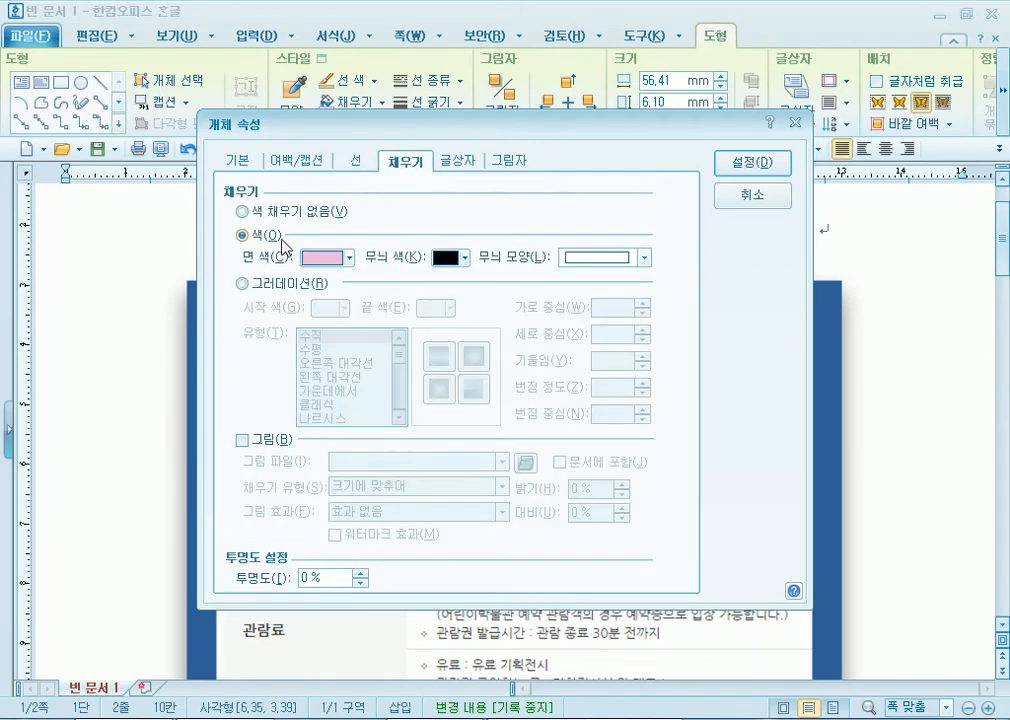
{"action": "left_click", "coordinate": [241, 211]}
{"action": "left_click", "coordinate": [771, 165]}
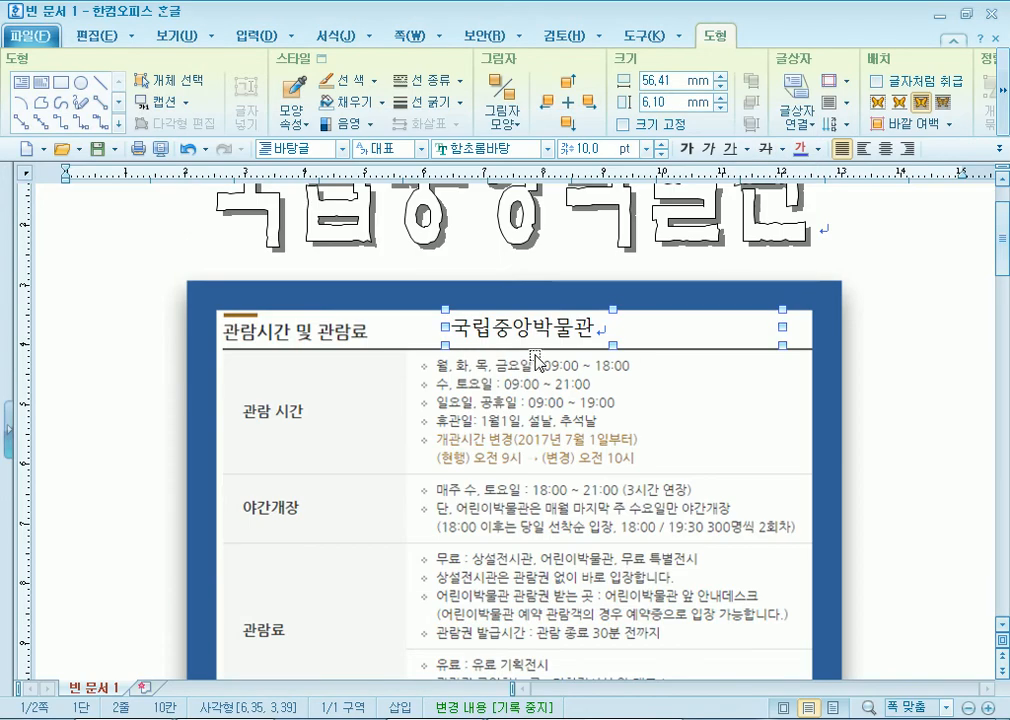
Move the 국립중앙박물관 text box slightly closer to the 관람시간 및 관람료 heading
{"action": "left_click", "coordinate": [397, 432]}
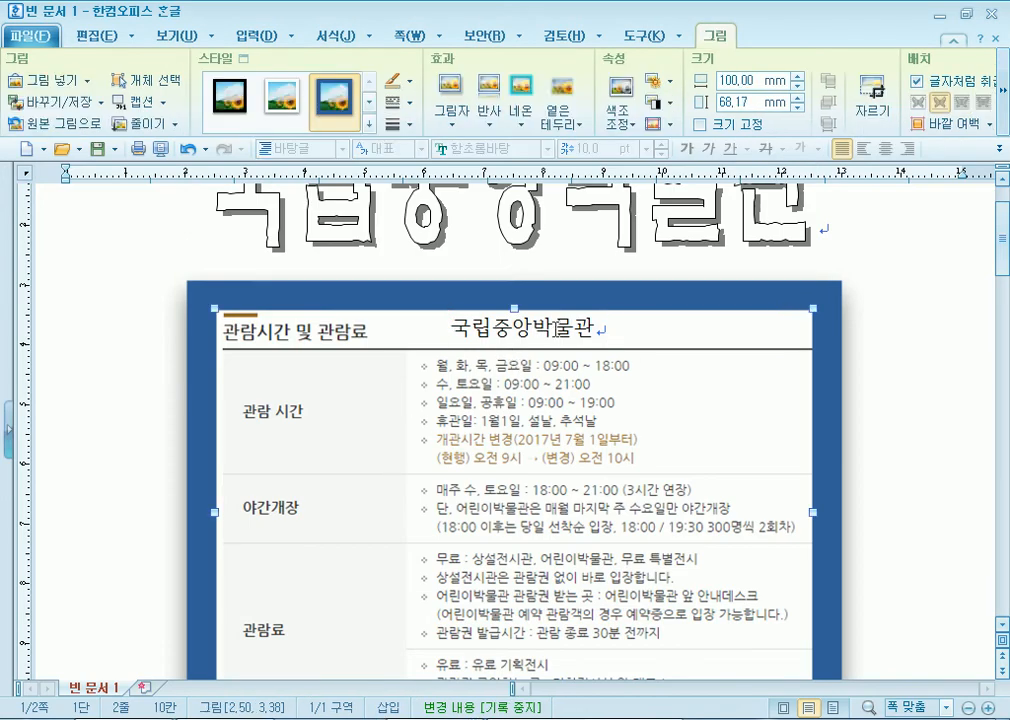
{"action": "left_click", "coordinate": [519, 340]}
{"action": "left_click_drag", "start_coordinate": [519, 340], "coordinate": [464, 341]}
{"action": "scroll", "coordinate": [428, 437], "scroll_direction": "down", "scroll_amount": 3}
{"action": "scroll", "coordinate": [427, 435], "scroll_direction": "down", "scroll_amount": 7}
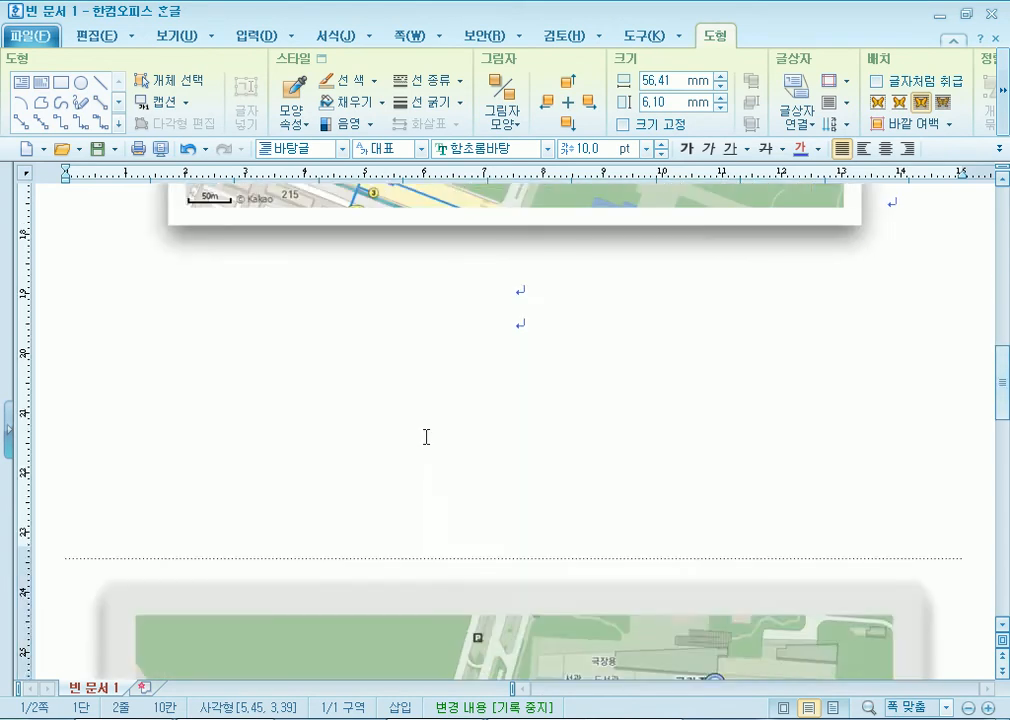
Draw a text box about 34 × 10 mm on the green area of the second map and enter 서울
{"action": "scroll", "coordinate": [427, 430], "scroll_direction": "down", "scroll_amount": 5}
{"action": "left_click", "coordinate": [428, 383]}
{"action": "scroll", "coordinate": [428, 383], "scroll_direction": "up", "scroll_amount": 4}
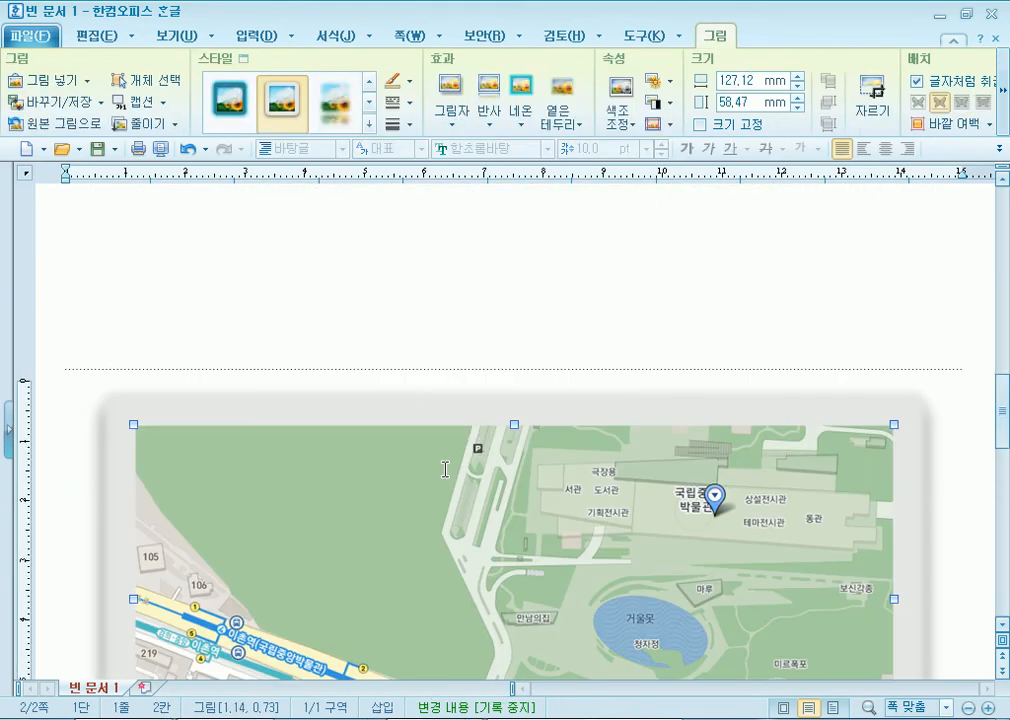
{"action": "scroll", "coordinate": [445, 469], "scroll_direction": "down", "scroll_amount": 1}
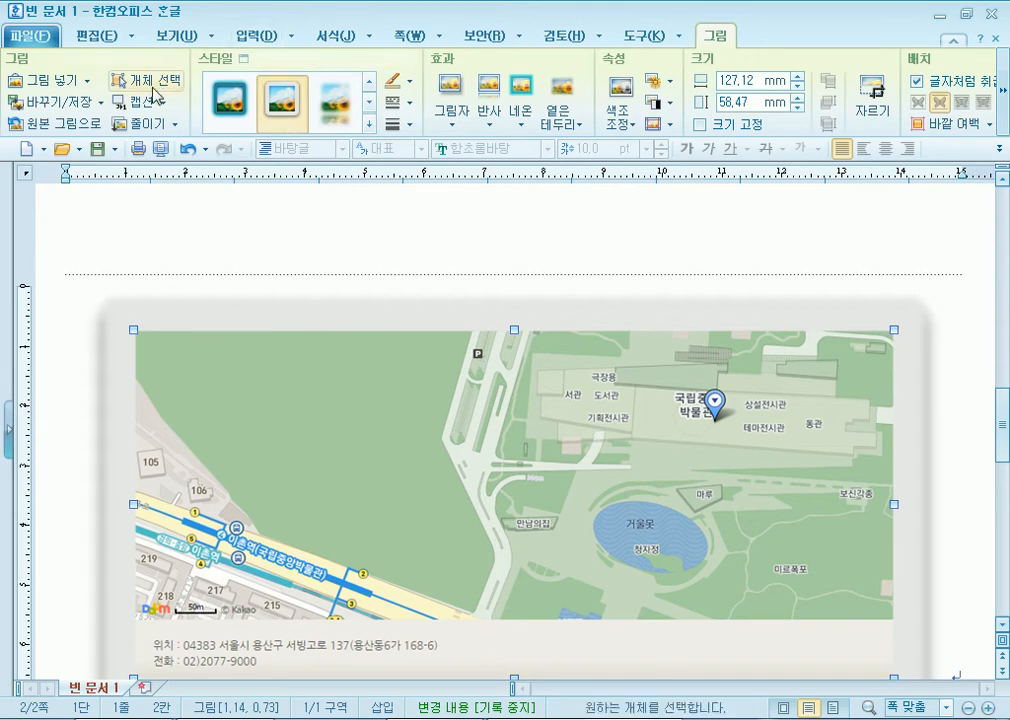
{"action": "left_click", "coordinate": [240, 34]}
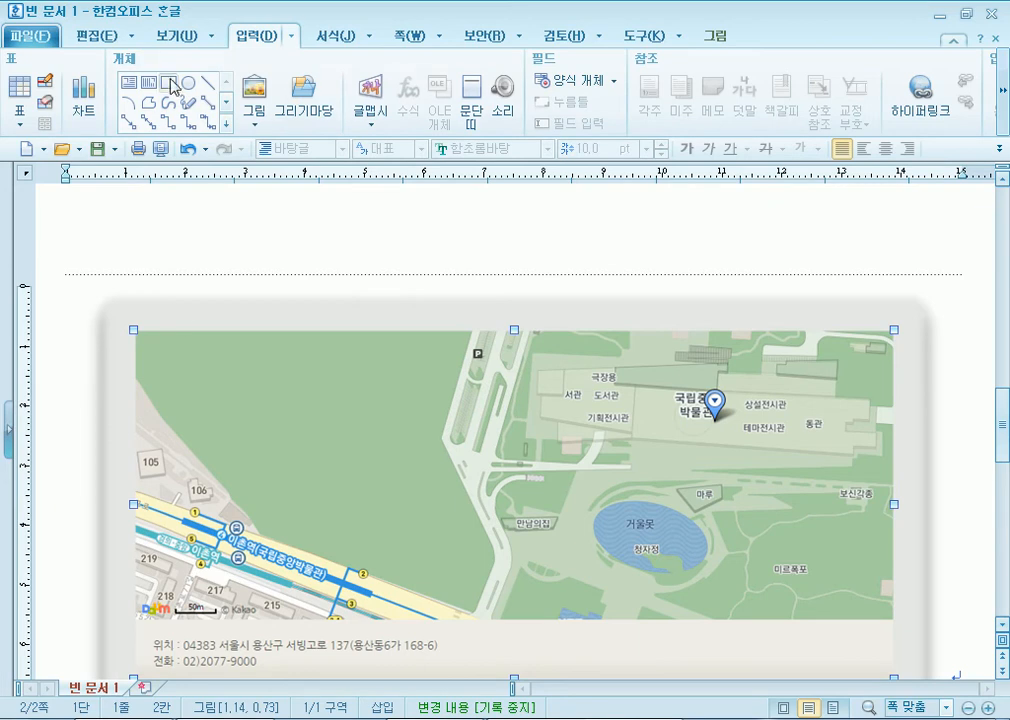
{"action": "left_click", "coordinate": [148, 84]}
{"action": "left_click_drag", "start_coordinate": [241, 379], "coordinate": [445, 441]}
{"action": "type", "text": "서울"}
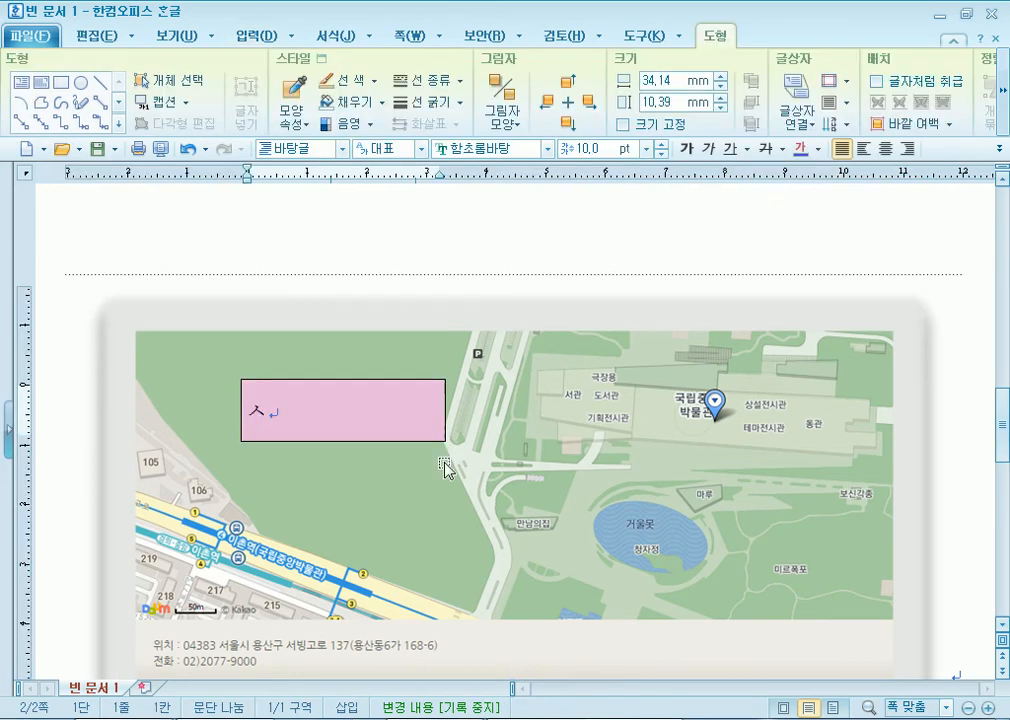
Set the 서울 text box's fill to 색 채우기 없음 and its line type to 선 없음
{"action": "left_click", "coordinate": [317, 388]}
{"action": "left_click", "coordinate": [315, 390]}
{"action": "double_click", "coordinate": [315, 390]}
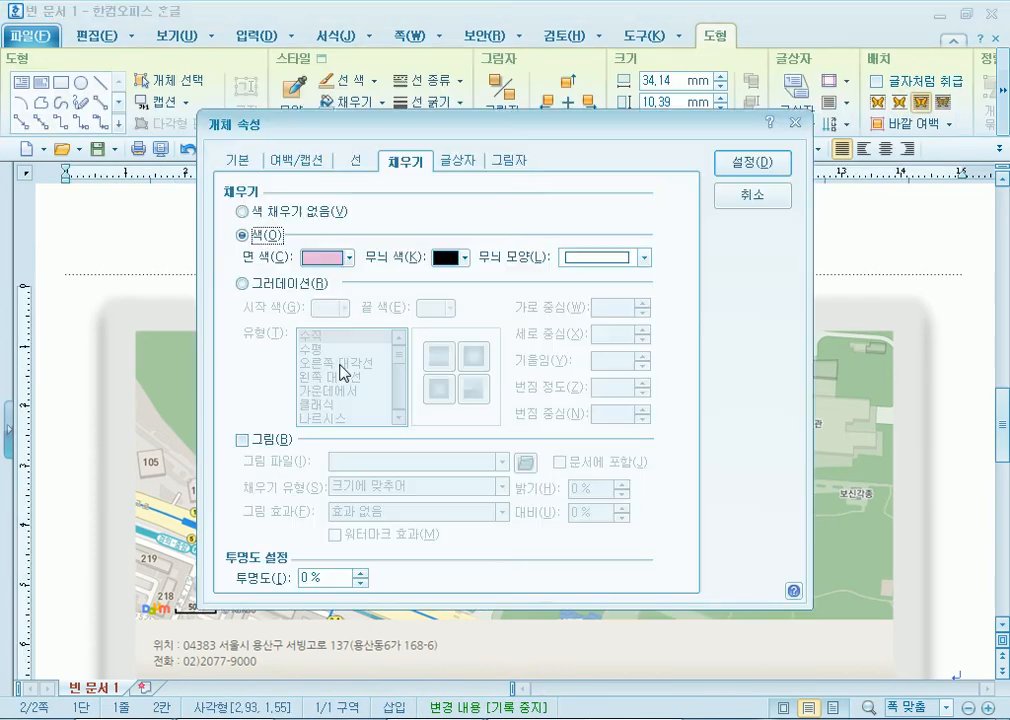
{"action": "left_click", "coordinate": [288, 212]}
{"action": "left_click", "coordinate": [355, 160]}
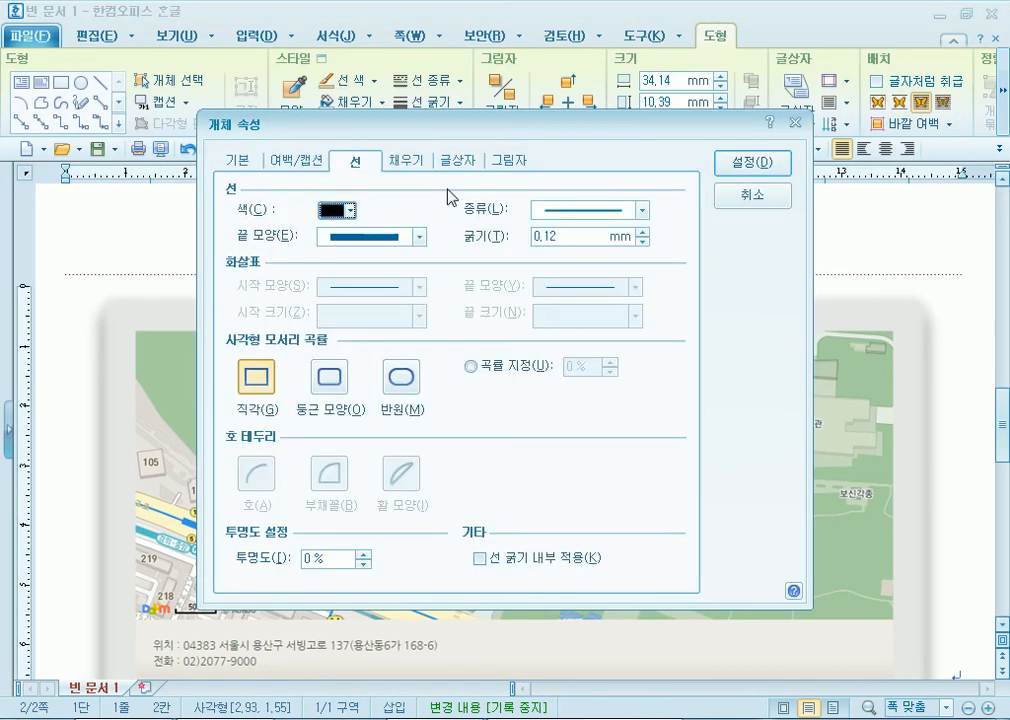
{"action": "left_click", "coordinate": [570, 209]}
{"action": "left_click", "coordinate": [574, 229]}
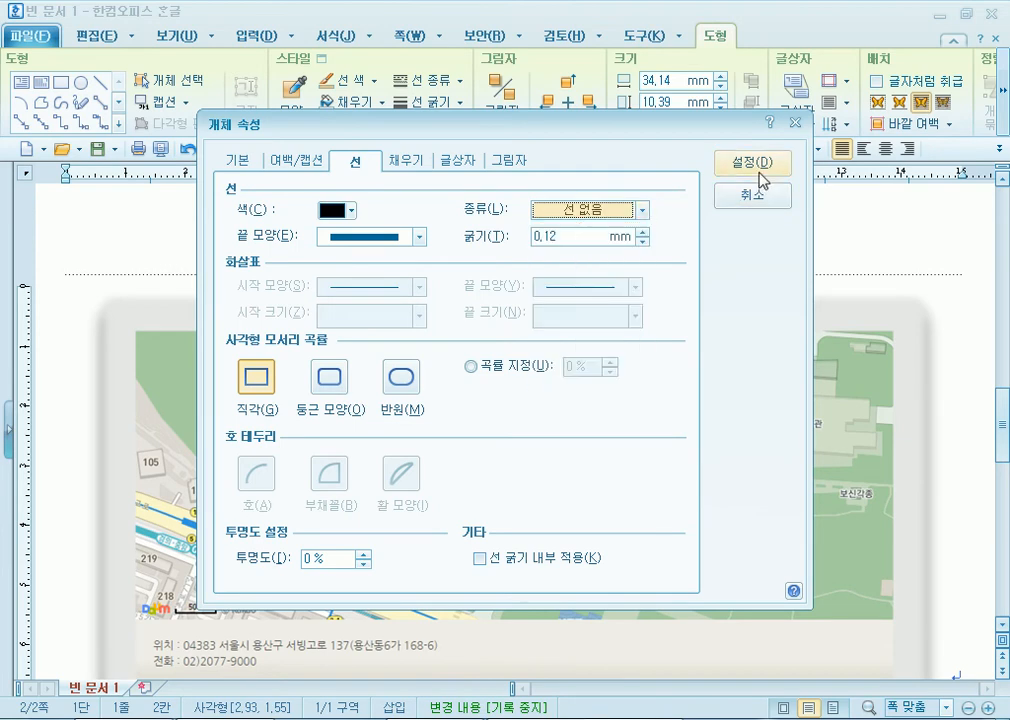
{"action": "left_click", "coordinate": [758, 168]}
{"action": "left_click", "coordinate": [491, 262]}
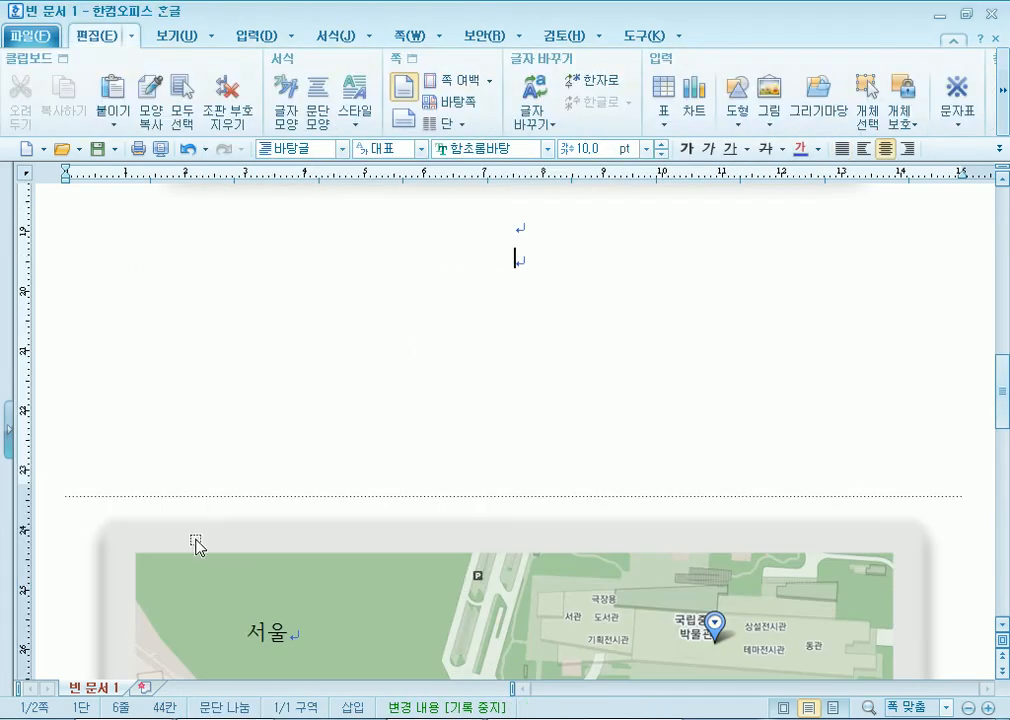
{"action": "scroll", "coordinate": [189, 577], "scroll_direction": "down", "scroll_amount": 3}
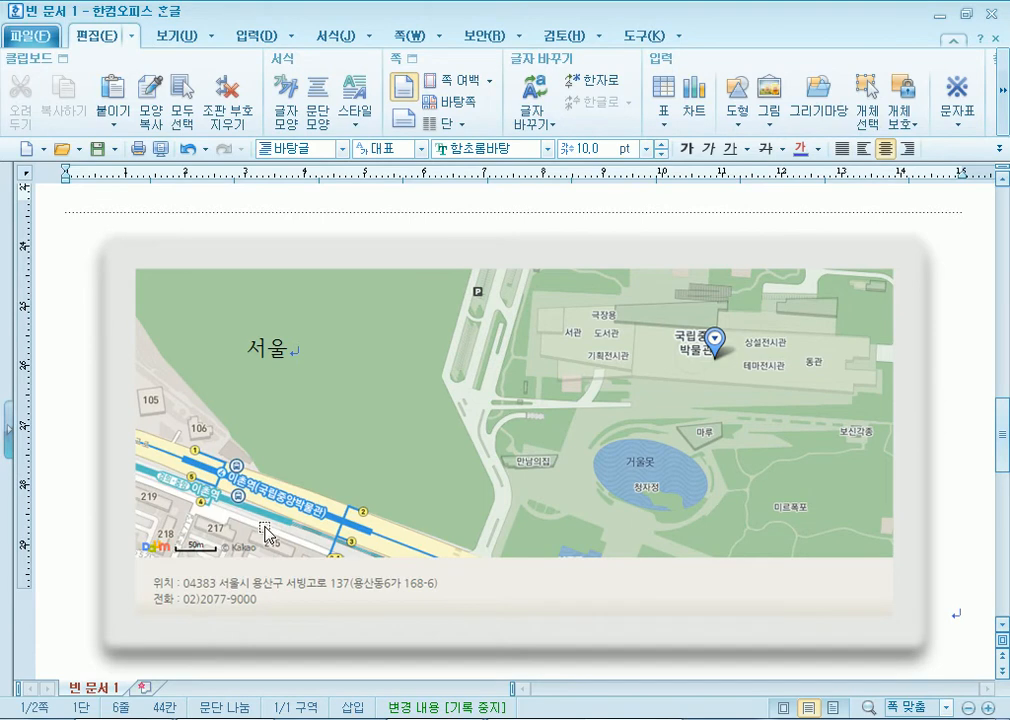
{"action": "left_click", "coordinate": [271, 377]}
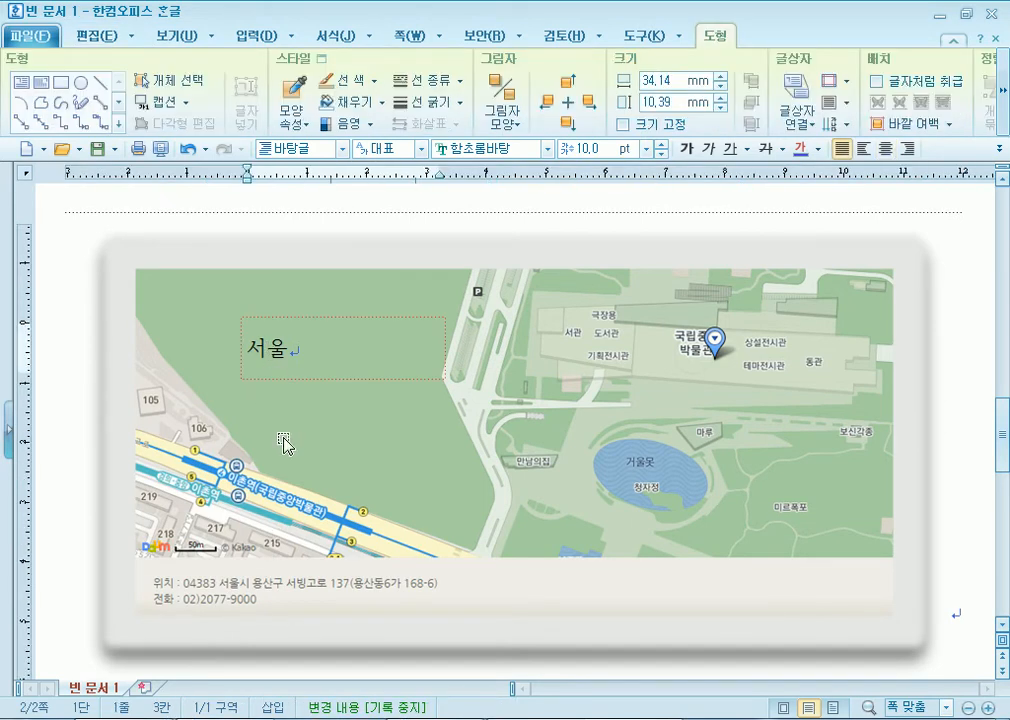
{"action": "left_click", "coordinate": [318, 413]}
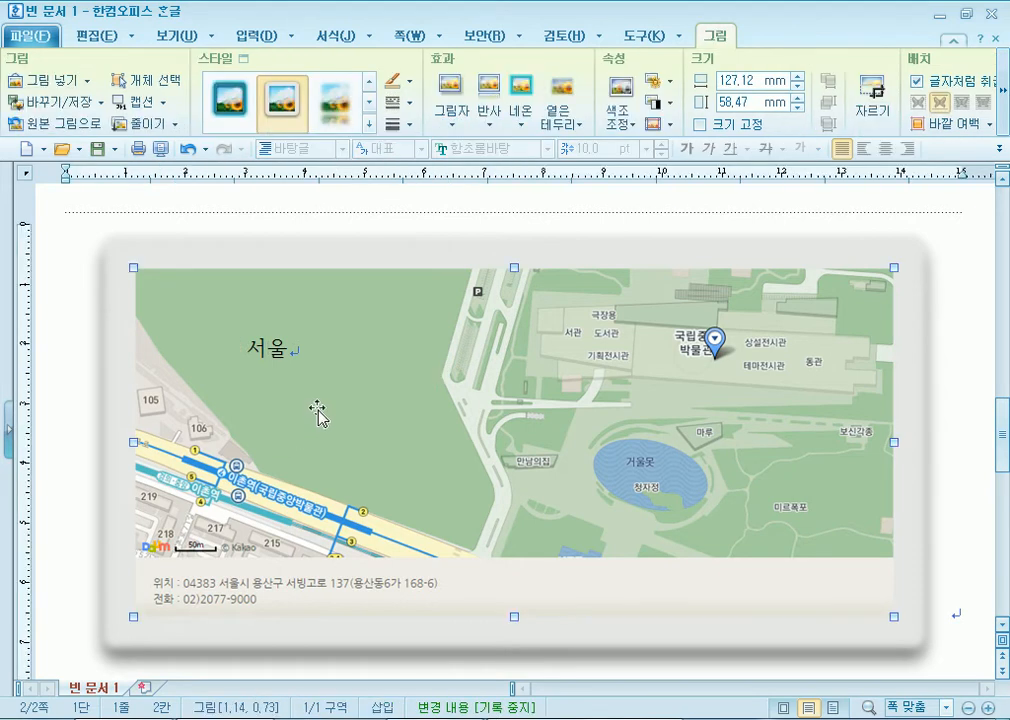
{"action": "scroll", "coordinate": [309, 420], "scroll_direction": "up", "scroll_amount": 2}
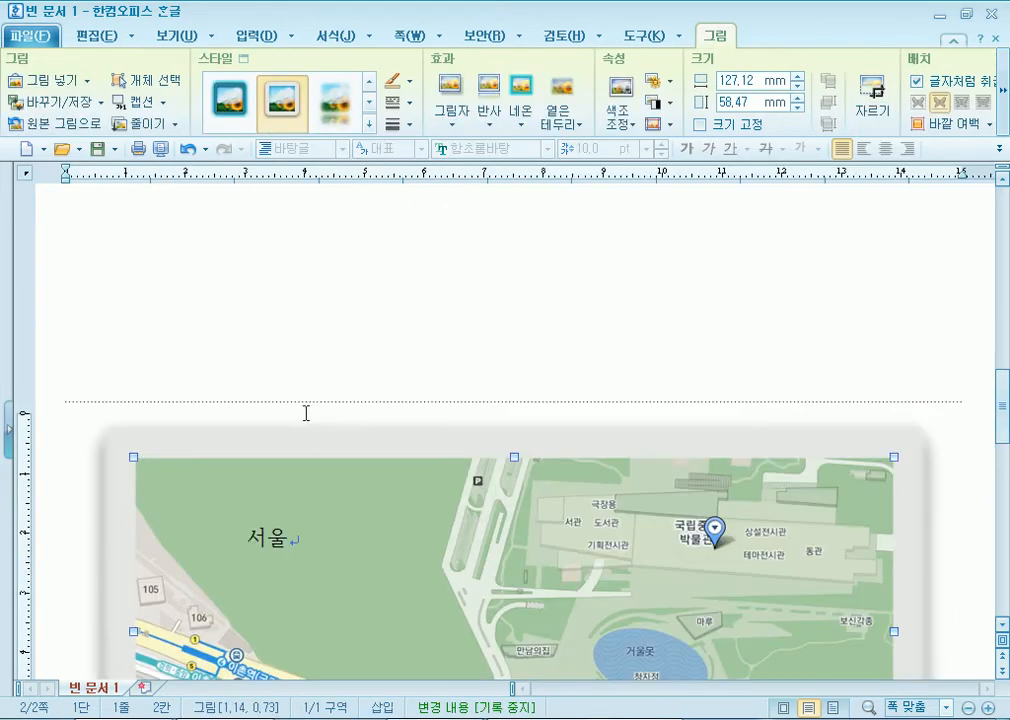
{"action": "scroll", "coordinate": [271, 329], "scroll_direction": "up", "scroll_amount": 1}
{"action": "left_click", "coordinate": [271, 329]}
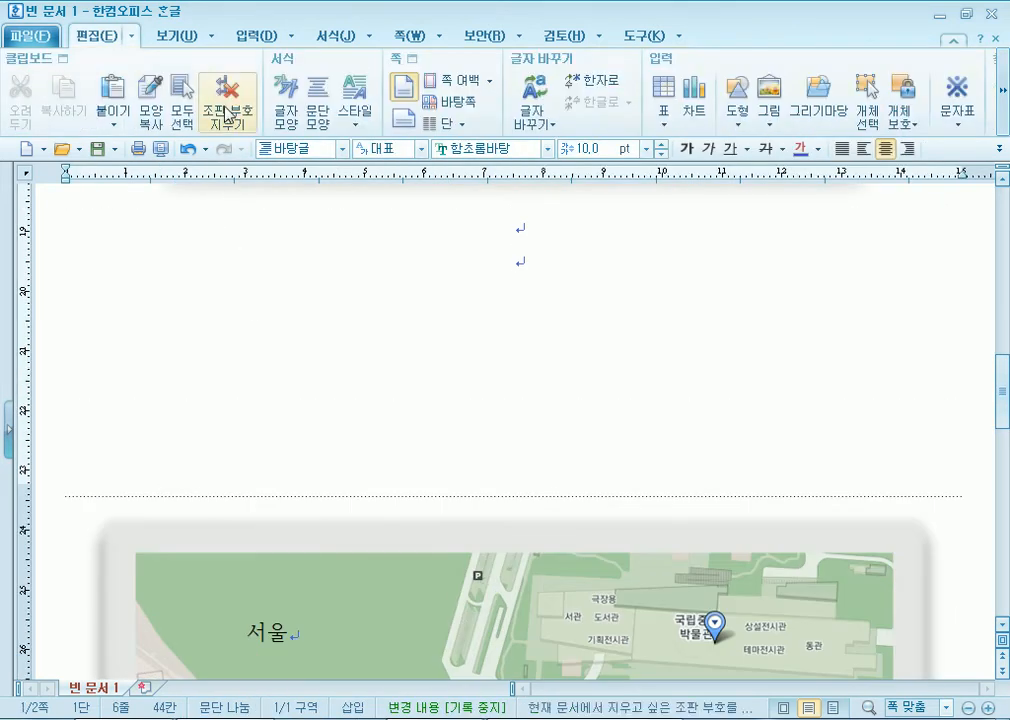
Reposition the 서울 text box slightly farther left on the green area of the second map
{"action": "left_click", "coordinate": [250, 37]}
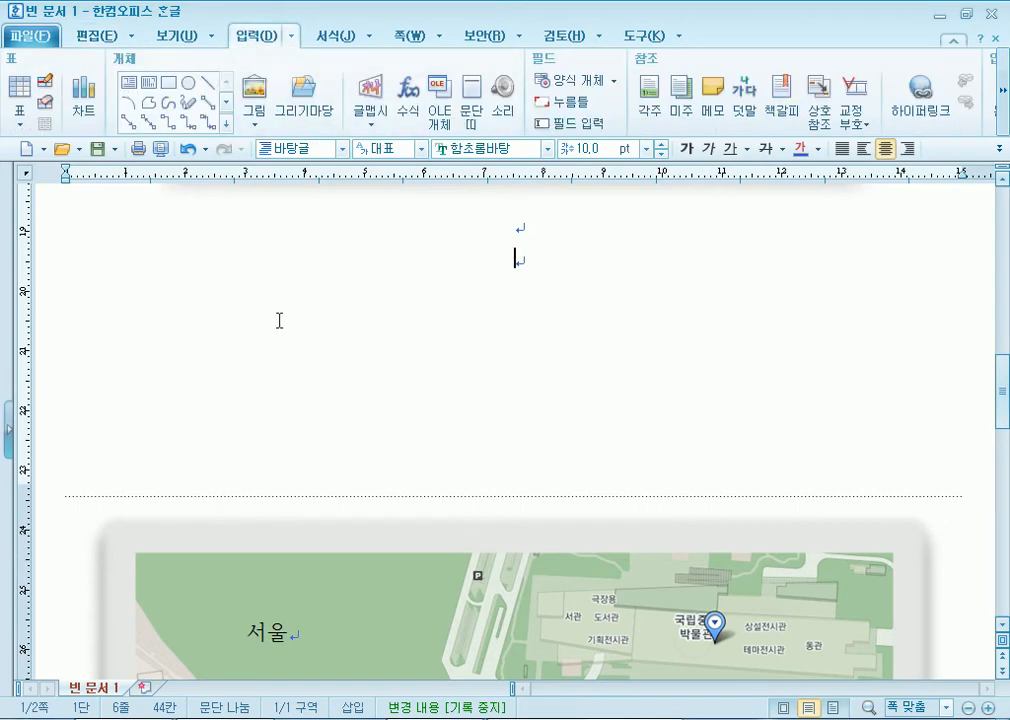
{"action": "scroll", "coordinate": [279, 320], "scroll_direction": "down", "scroll_amount": 3}
{"action": "left_click_drag", "start_coordinate": [383, 361], "coordinate": [483, 422]}
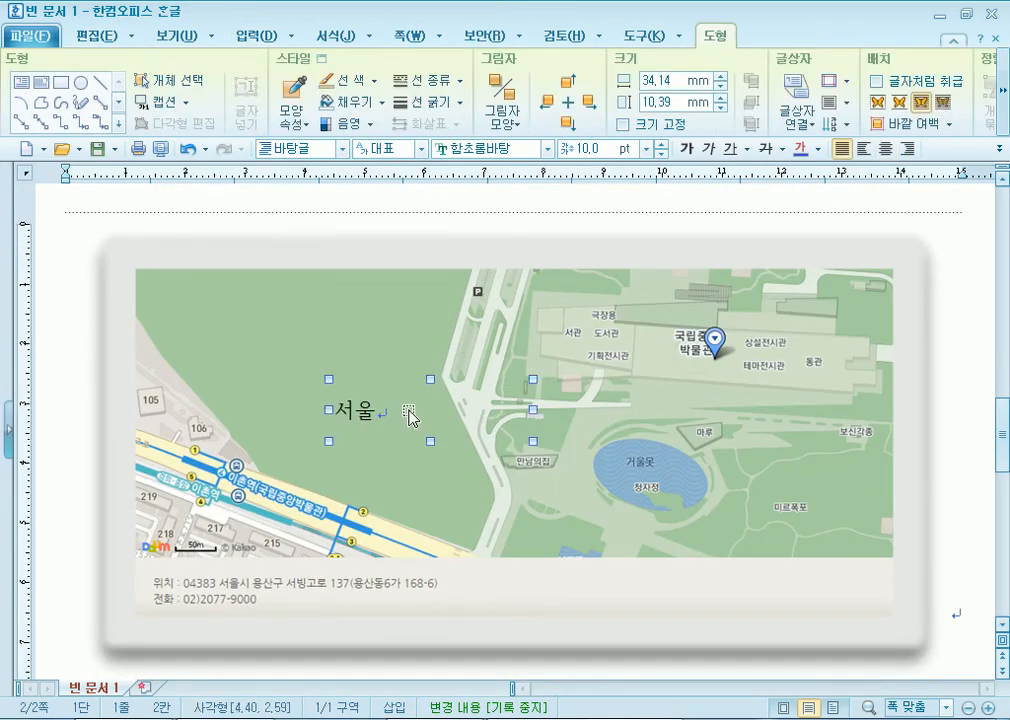
{"action": "left_click_drag", "start_coordinate": [386, 401], "coordinate": [270, 342]}
{"action": "scroll", "coordinate": [225, 392], "scroll_direction": "up", "scroll_amount": 3}
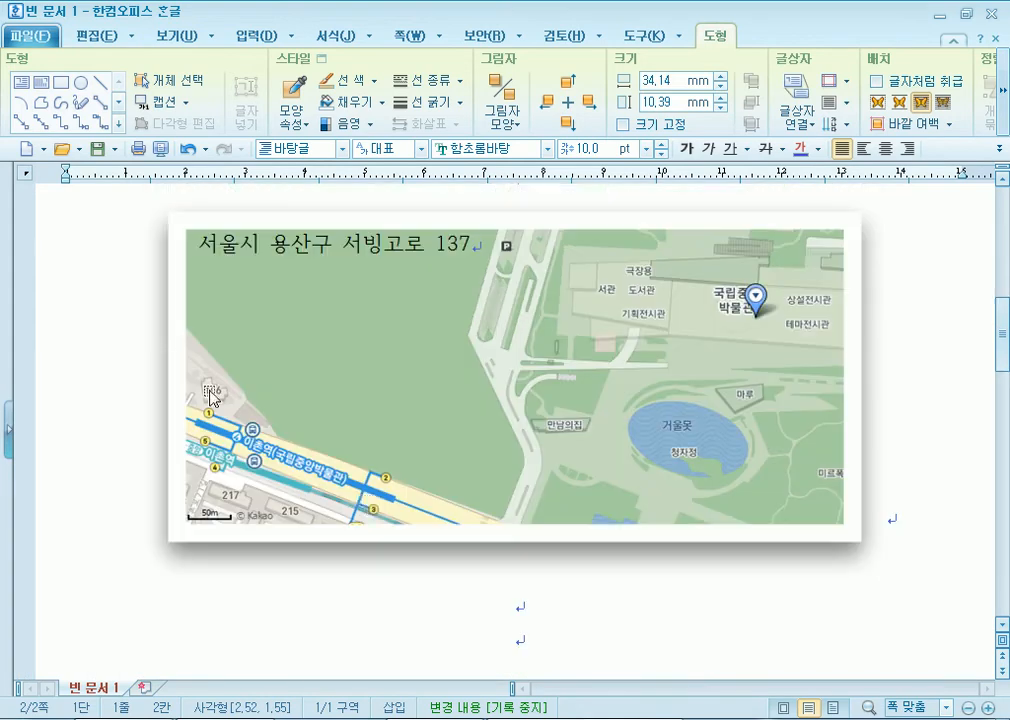
Draw a trial text box about 58 × 16 mm over the second map, shift it toward the subway line, and delete it
{"action": "scroll", "coordinate": [360, 405], "scroll_direction": "down", "scroll_amount": 3}
{"action": "left_click", "coordinate": [541, 415]}
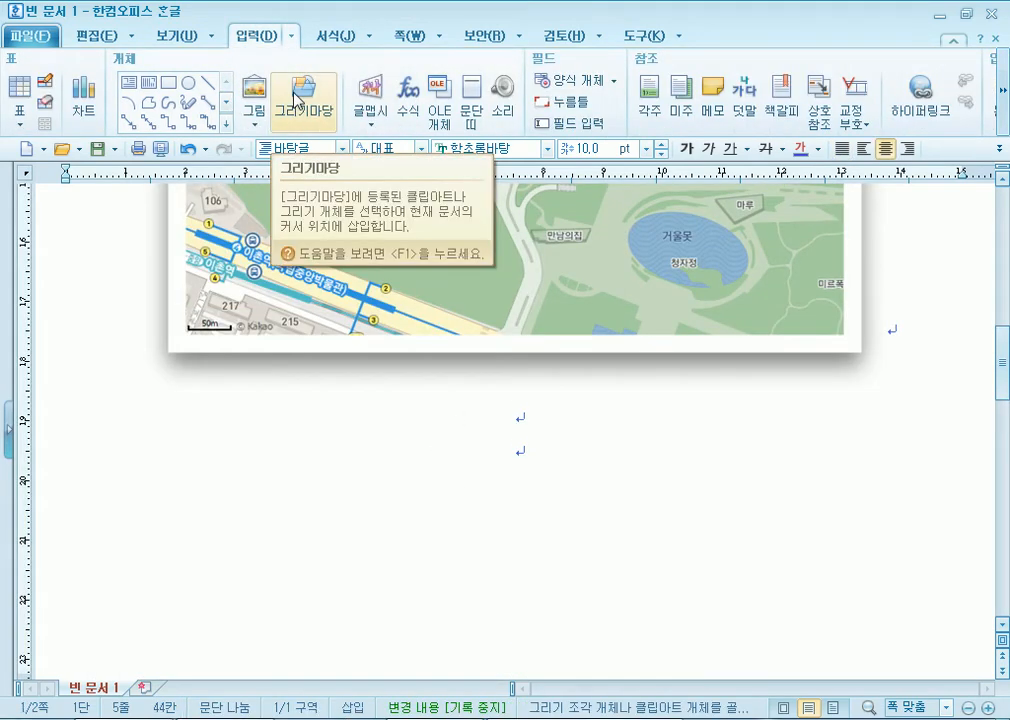
{"action": "left_click", "coordinate": [129, 82]}
{"action": "scroll", "coordinate": [384, 420], "scroll_direction": "down", "scroll_amount": 5}
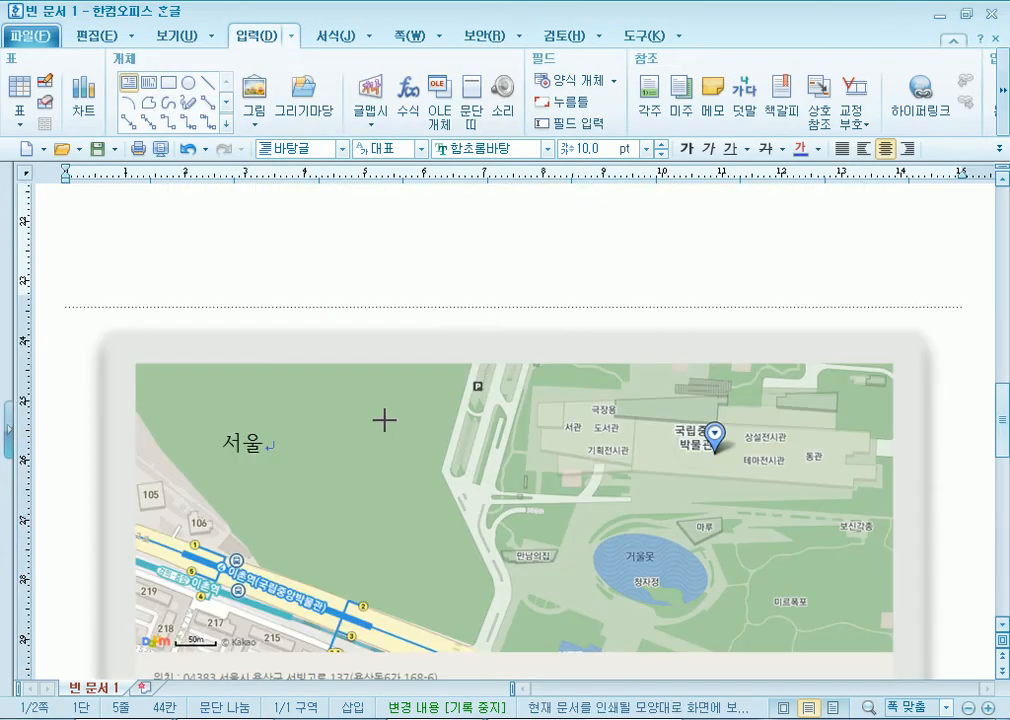
{"action": "scroll", "coordinate": [384, 420], "scroll_direction": "down", "scroll_amount": 2}
{"action": "left_click_drag", "start_coordinate": [364, 351], "coordinate": [708, 444]}
{"action": "left_click_drag", "start_coordinate": [458, 360], "coordinate": [327, 478]}
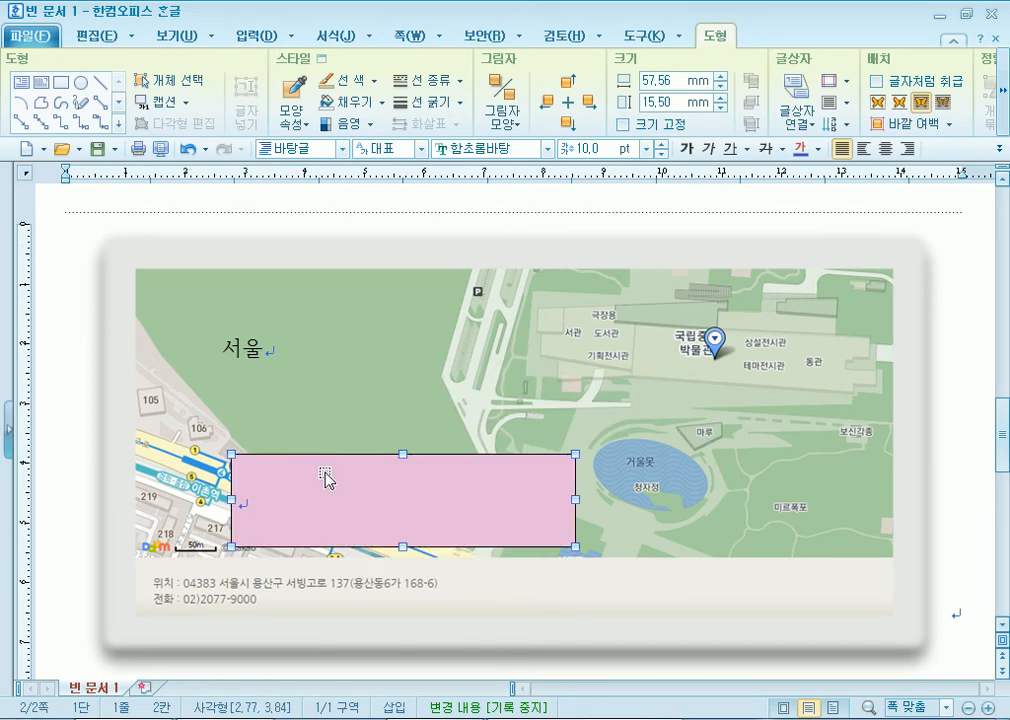
{"action": "key", "text": "Delete"}
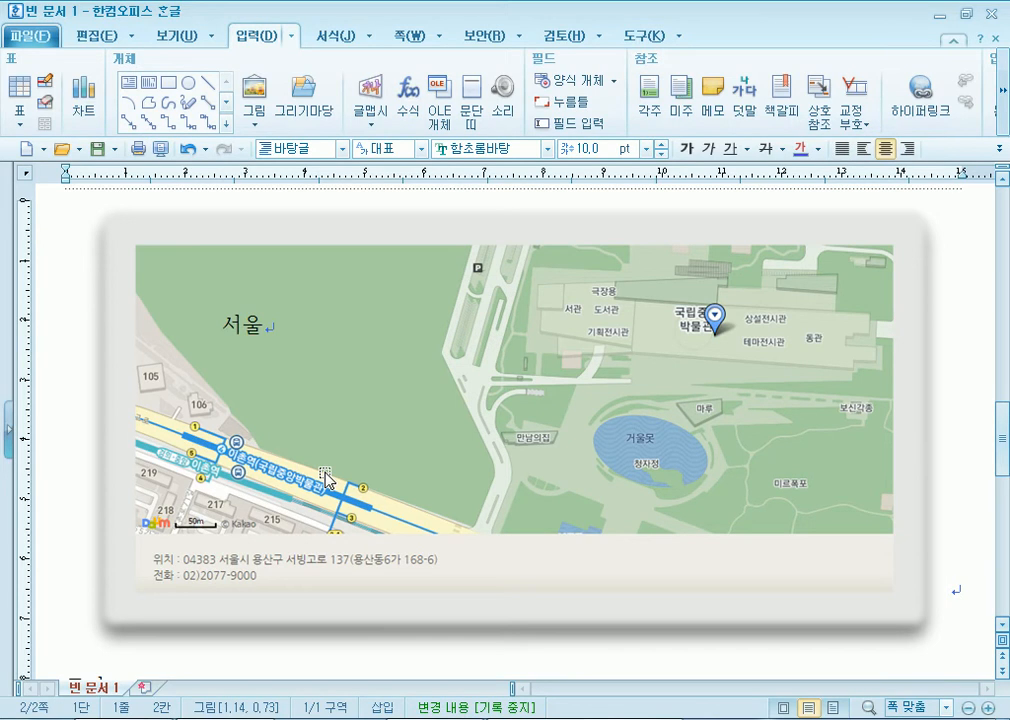
Move the 계산기 window slightly up and to the right over the blank area below the second map
{"action": "scroll", "coordinate": [325, 478], "scroll_direction": "up", "scroll_amount": 10}
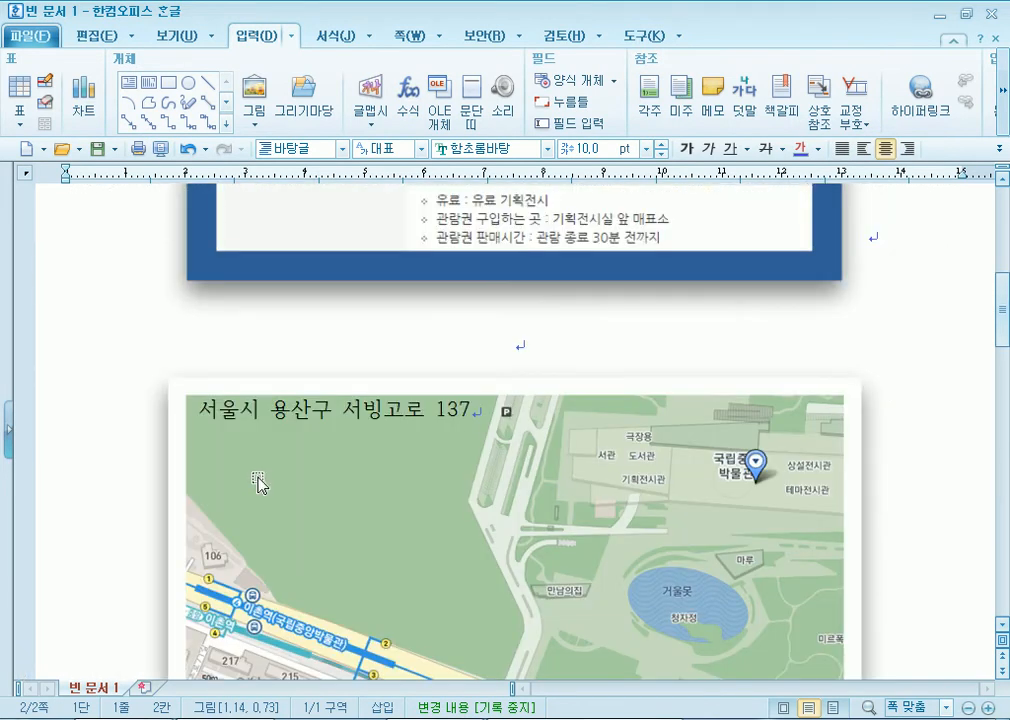
{"action": "scroll", "coordinate": [258, 484], "scroll_direction": "down", "scroll_amount": 10}
{"action": "scroll", "coordinate": [265, 490], "scroll_direction": "up", "scroll_amount": 3}
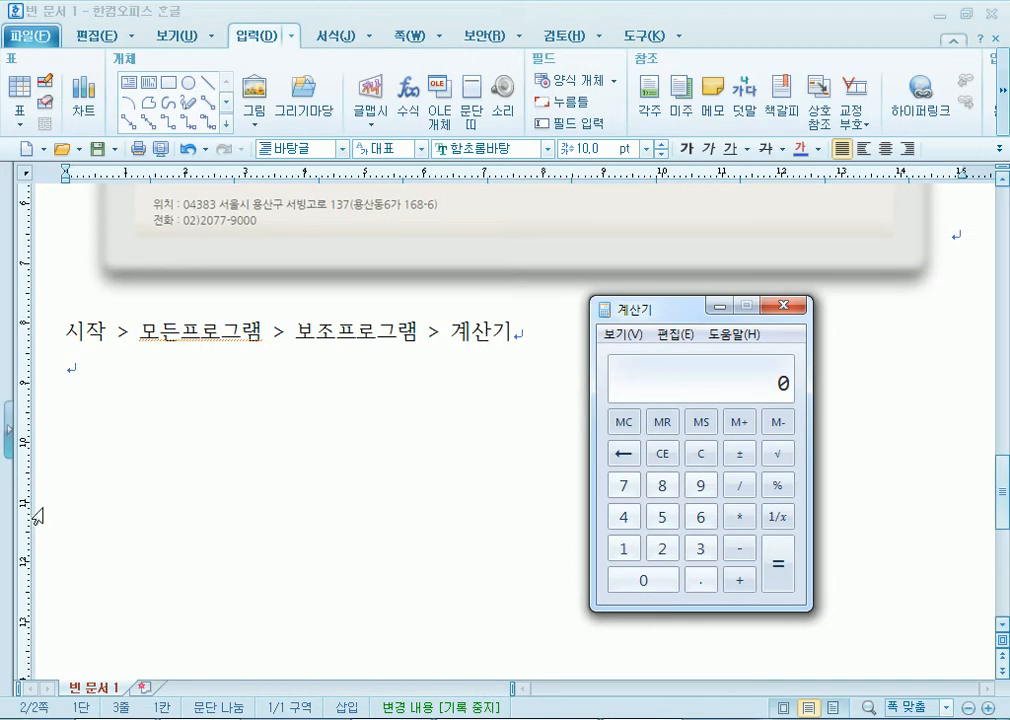
{"action": "left_click_drag", "start_coordinate": [647, 315], "coordinate": [692, 274]}
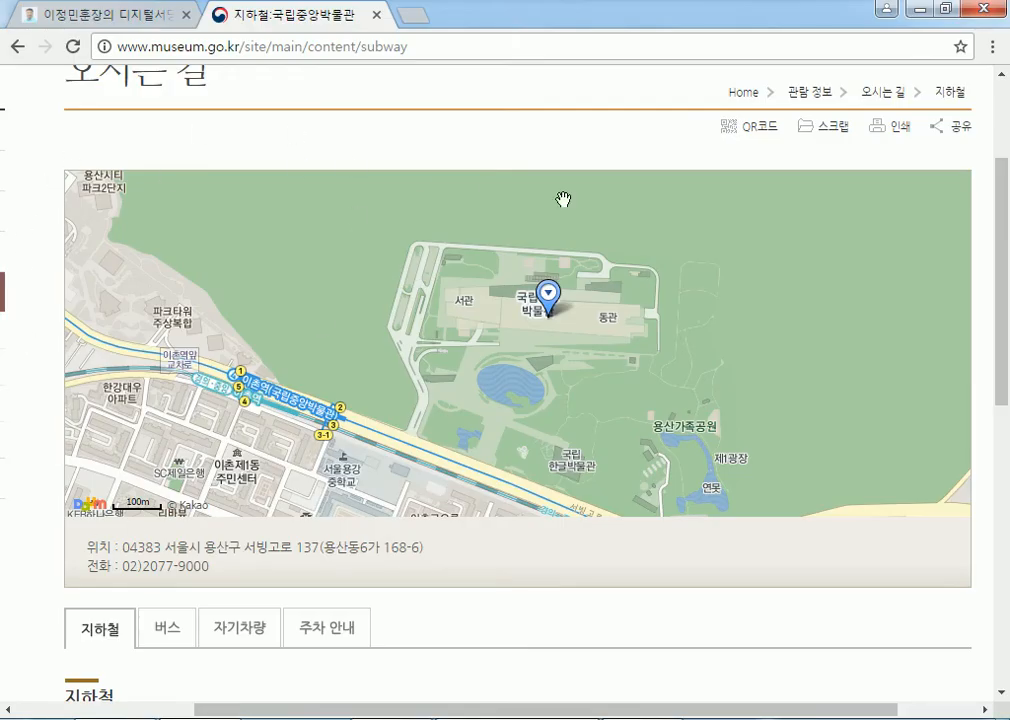
Paste a full-screen capture of the museum's 지하철 map page from the browser below the calculator path line, and delete it
{"action": "left_click_drag", "start_coordinate": [716, 395], "coordinate": [735, 368]}
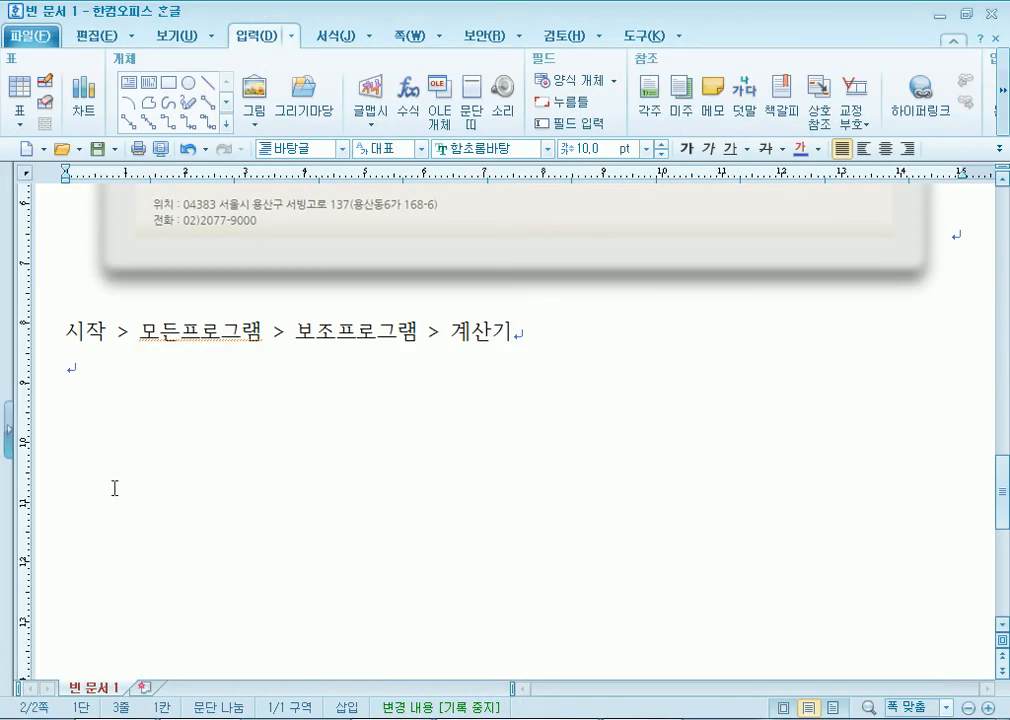
{"action": "key", "text": "ctrl+v"}
{"action": "scroll", "coordinate": [145, 489], "scroll_direction": "down", "scroll_amount": 5}
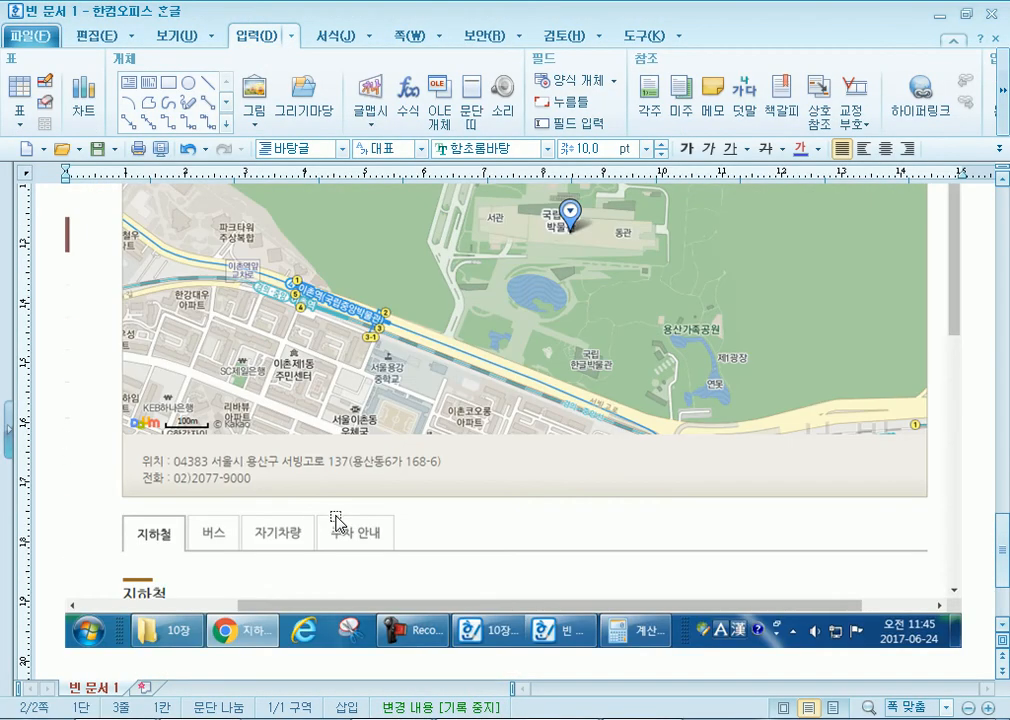
{"action": "scroll", "coordinate": [333, 515], "scroll_direction": "up", "scroll_amount": 3}
{"action": "left_click", "coordinate": [343, 510]}
{"action": "key", "text": "Delete"}
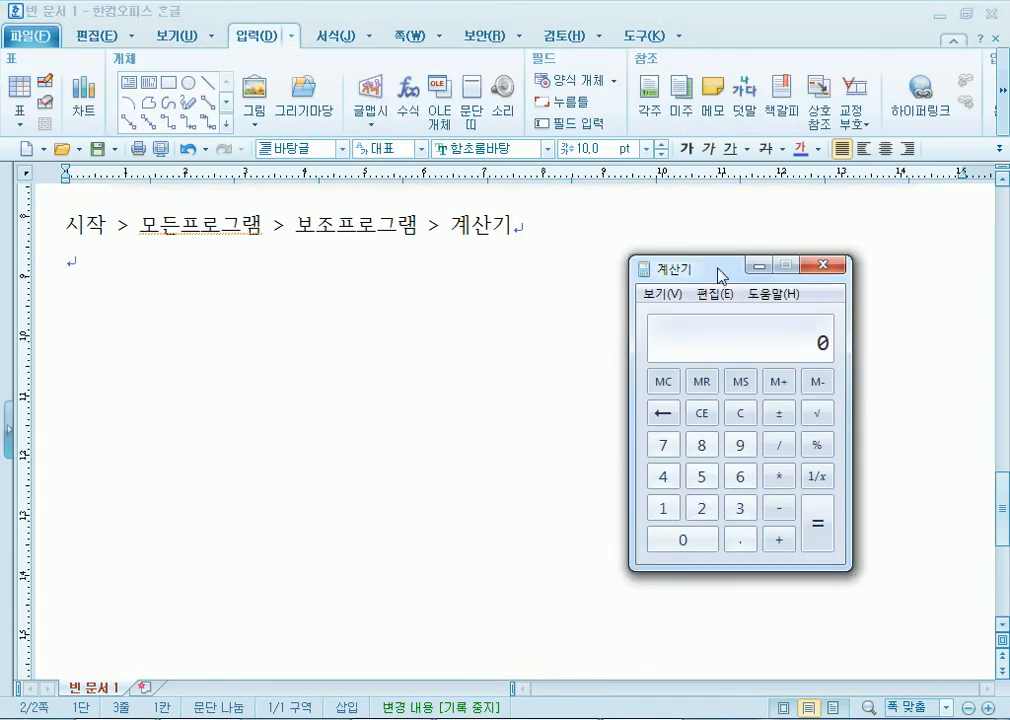
Paste the full-screen capture of the document and 계산기 window below the calculator path line, and delete it
{"action": "left_click", "coordinate": [322, 343]}
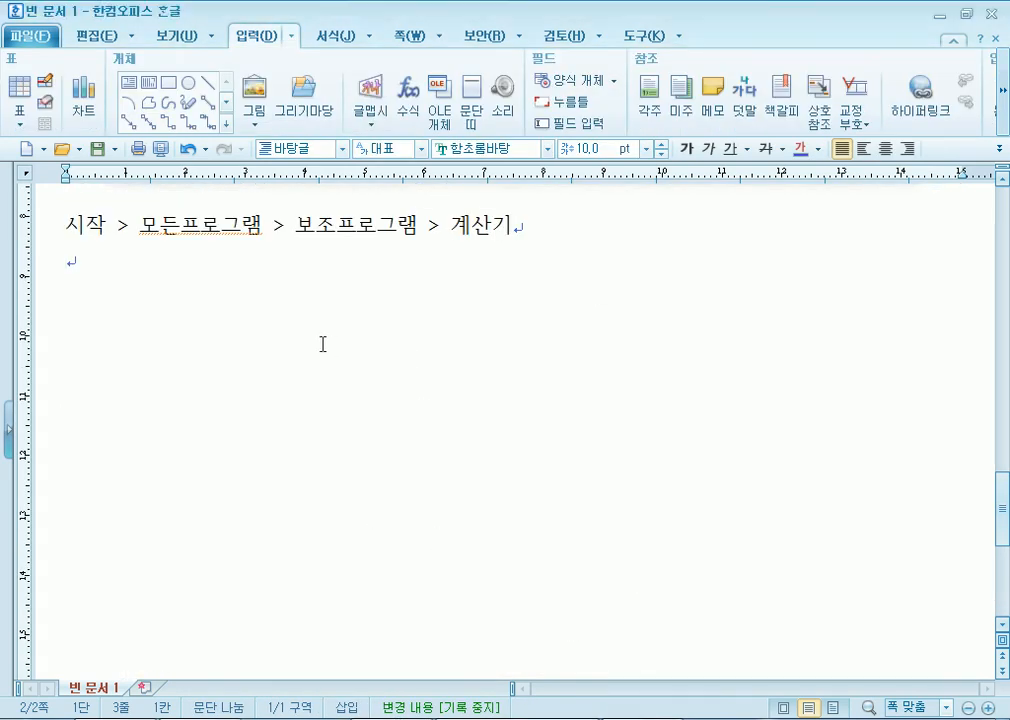
{"action": "key", "text": "ctrl+v"}
{"action": "scroll", "coordinate": [603, 530], "scroll_direction": "down", "scroll_amount": 2}
{"action": "scroll", "coordinate": [637, 533], "scroll_direction": "up", "scroll_amount": 2}
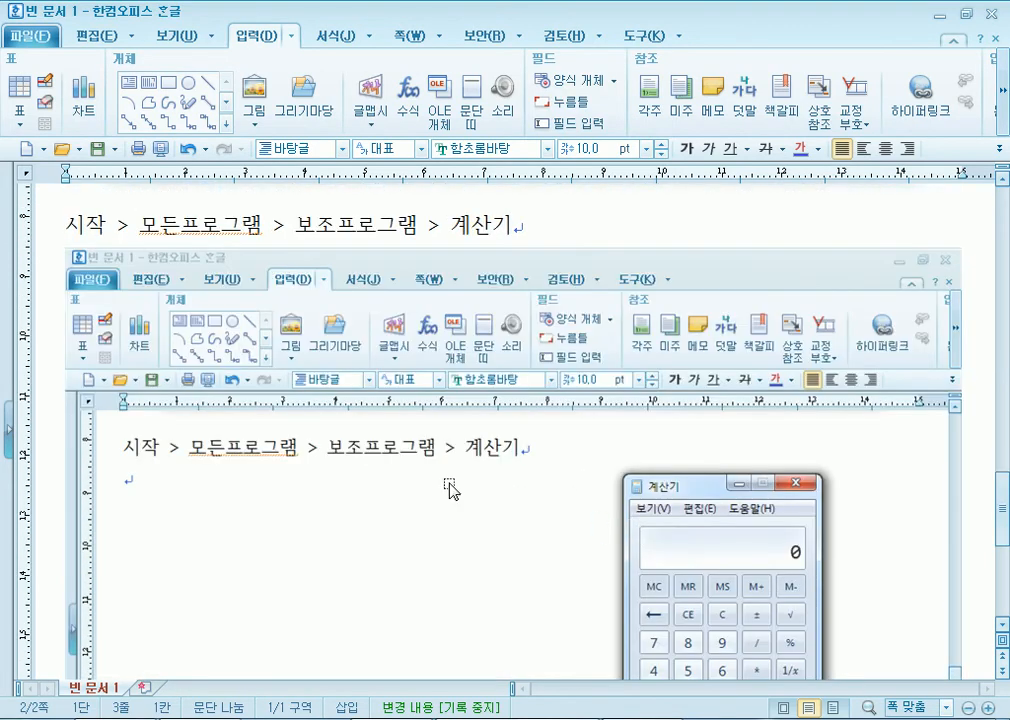
{"action": "scroll", "coordinate": [443, 337], "scroll_direction": "down", "scroll_amount": 2}
{"action": "scroll", "coordinate": [390, 476], "scroll_direction": "up", "scroll_amount": 2}
{"action": "left_click", "coordinate": [388, 482]}
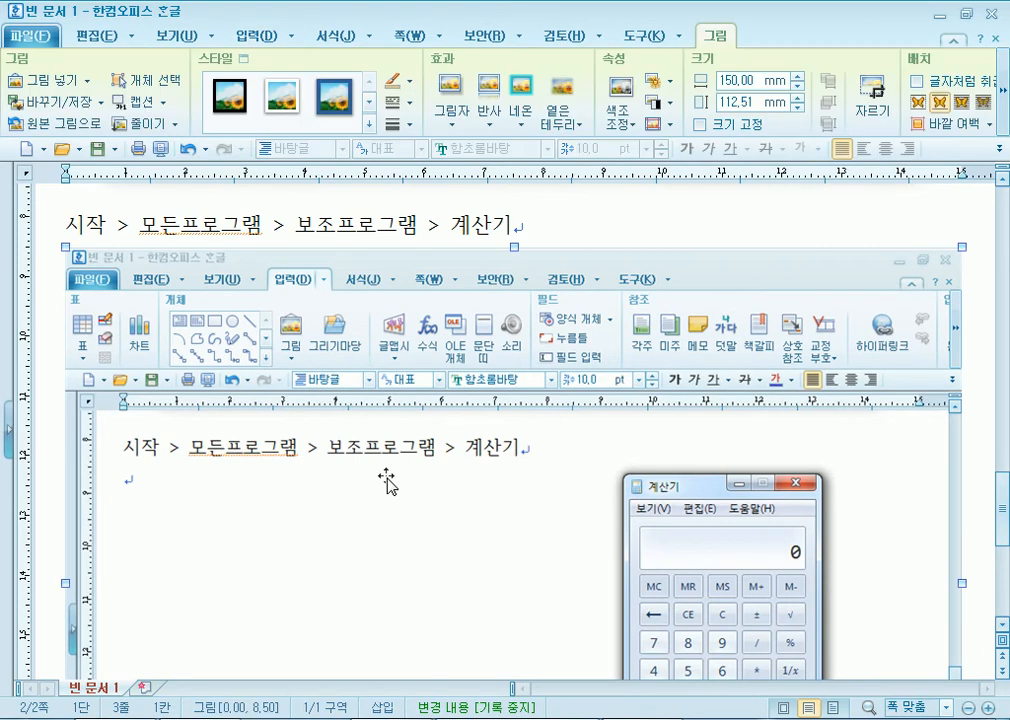
{"action": "key", "text": "Delete"}
Bring the 계산기 window back to the front and move it toward the middle of the document's blank area
{"action": "right_click", "coordinate": [640, 716]}
{"action": "left_click", "coordinate": [643, 702]}
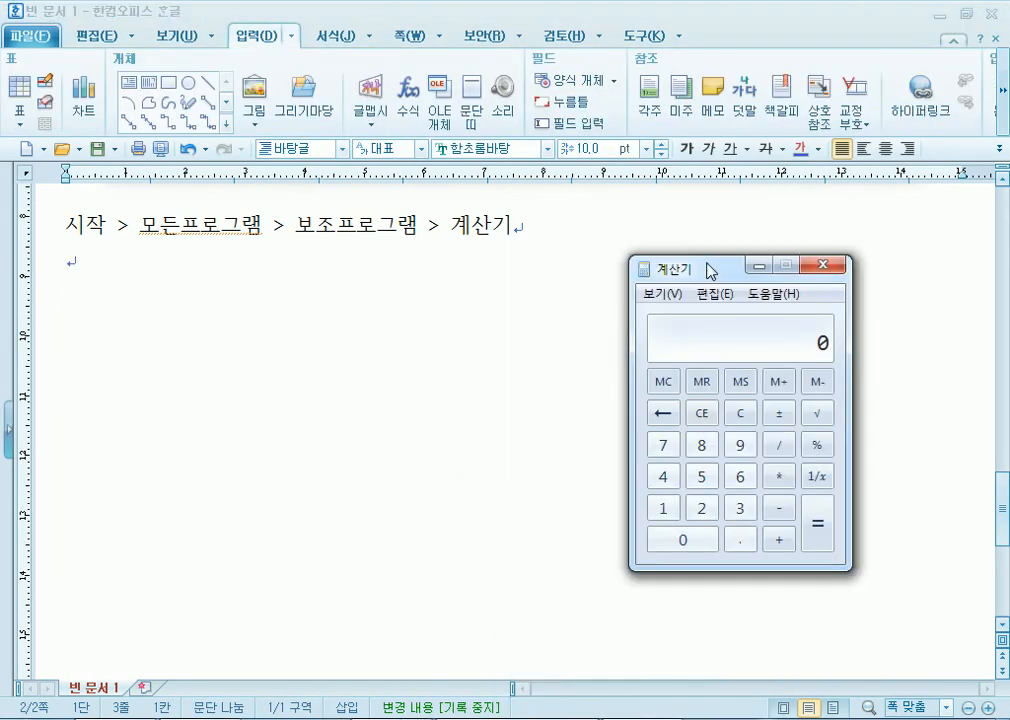
{"action": "left_click_drag", "start_coordinate": [710, 270], "coordinate": [655, 272]}
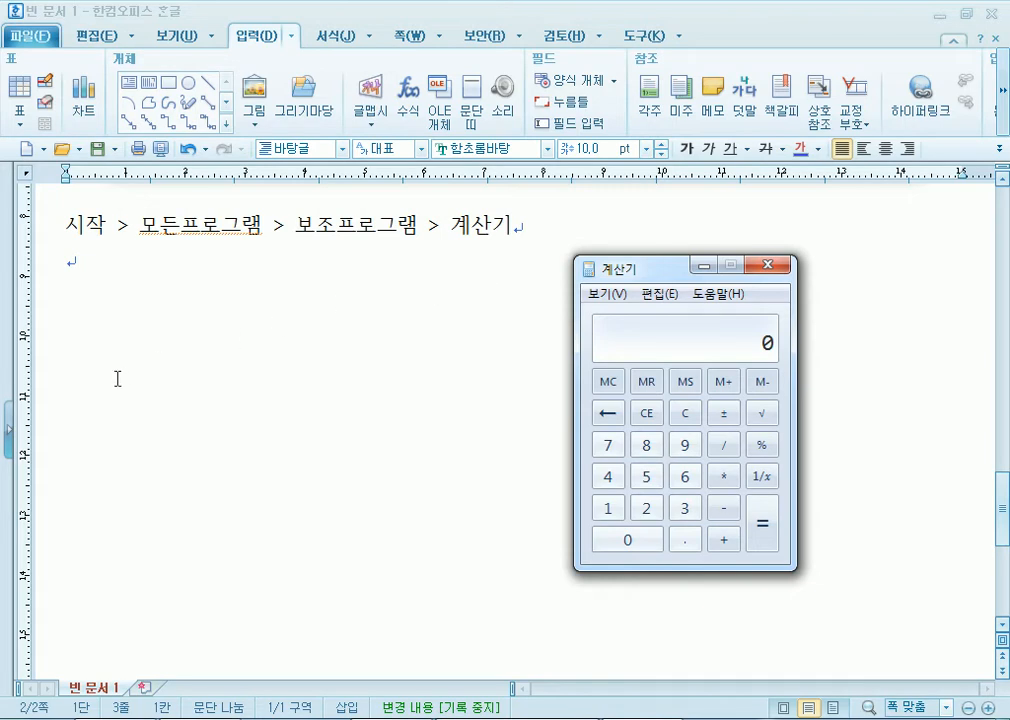
{"action": "key", "text": "alt"}
{"action": "key", "text": "alt"}
{"action": "left_click_drag", "start_coordinate": [672, 280], "coordinate": [570, 298]}
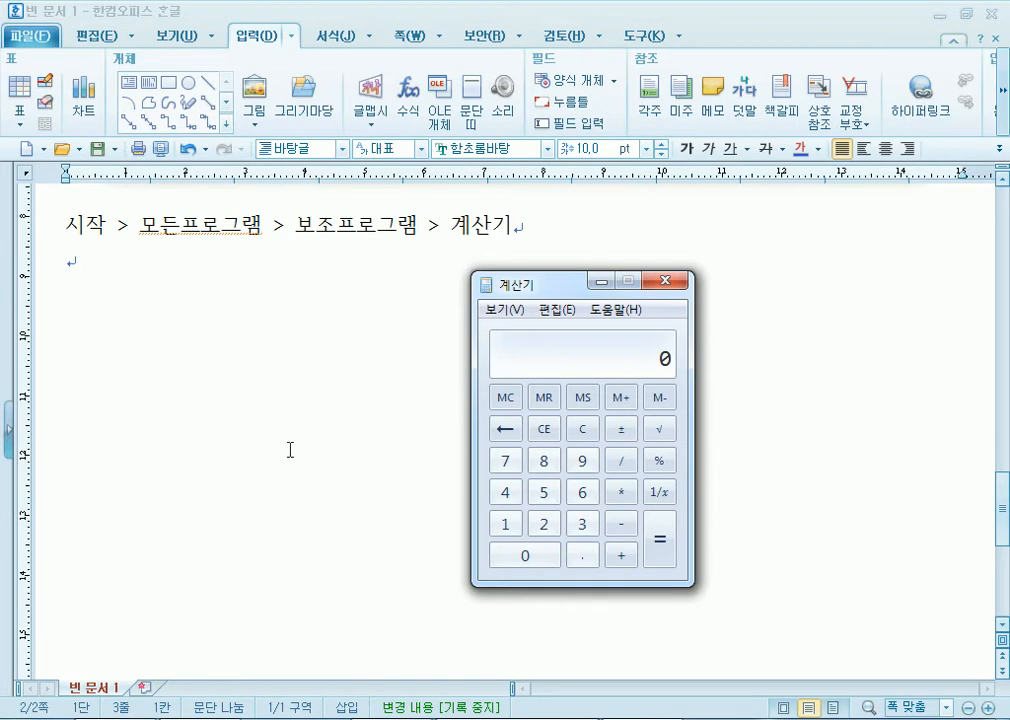
{"action": "left_click", "coordinate": [123, 278]}
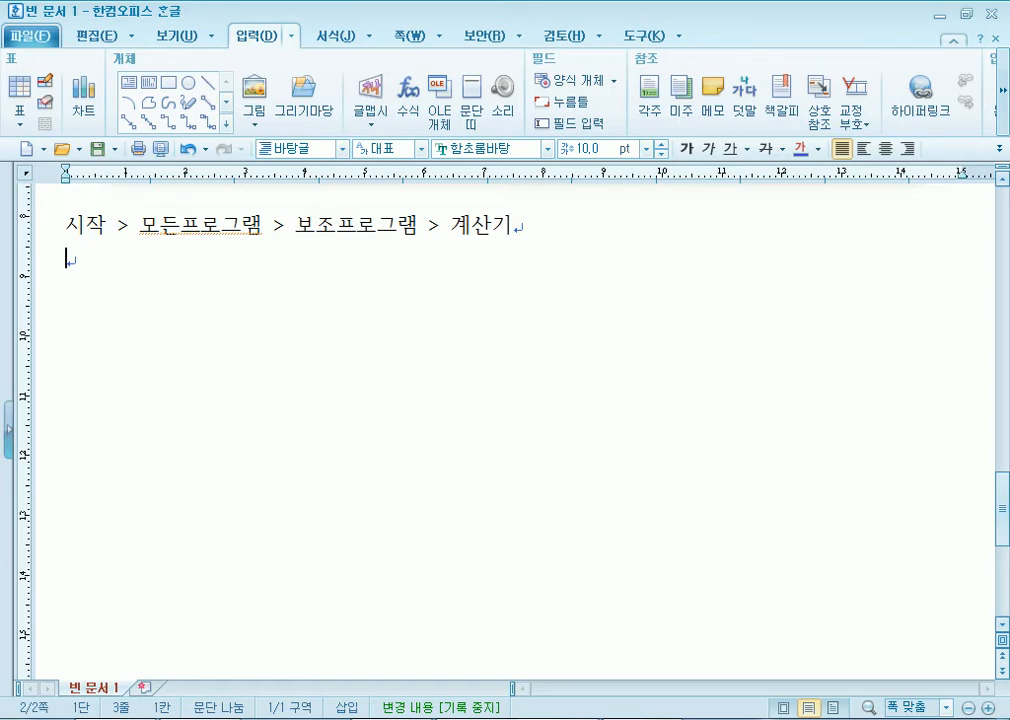
{"action": "key", "text": "alt+Tab"}
{"action": "left_click_drag", "start_coordinate": [550, 289], "coordinate": [582, 286]}
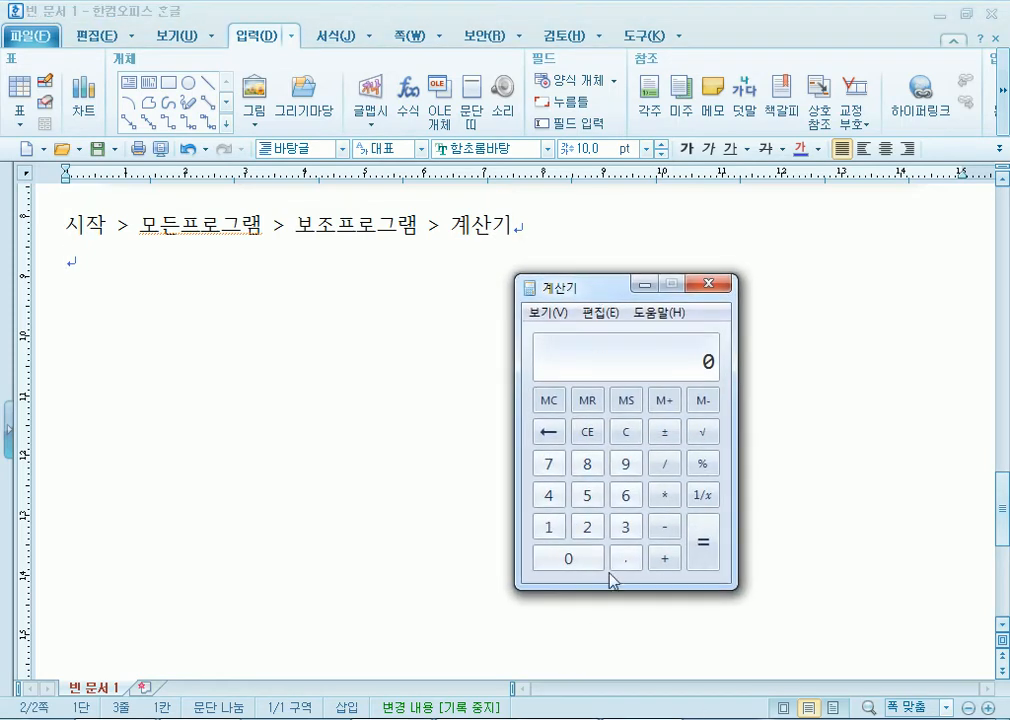
{"action": "key", "text": "alt+Tab"}
{"action": "key", "text": "alt+Tab"}
{"action": "left_click_drag", "start_coordinate": [603, 297], "coordinate": [668, 305]}
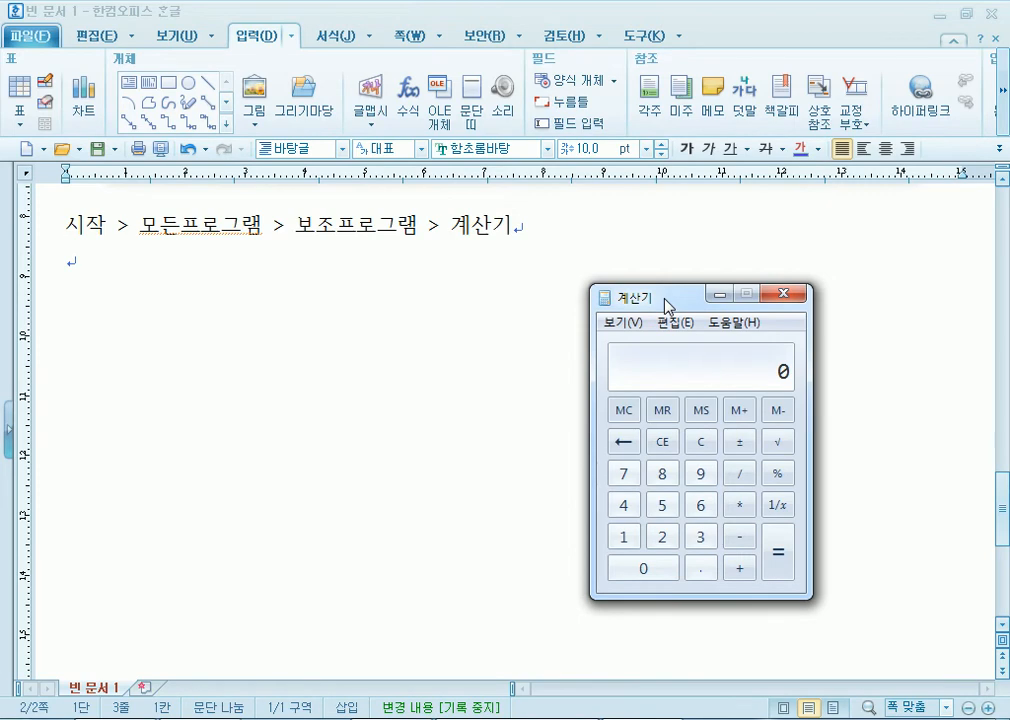
{"action": "left_click_drag", "start_coordinate": [664, 299], "coordinate": [660, 286]}
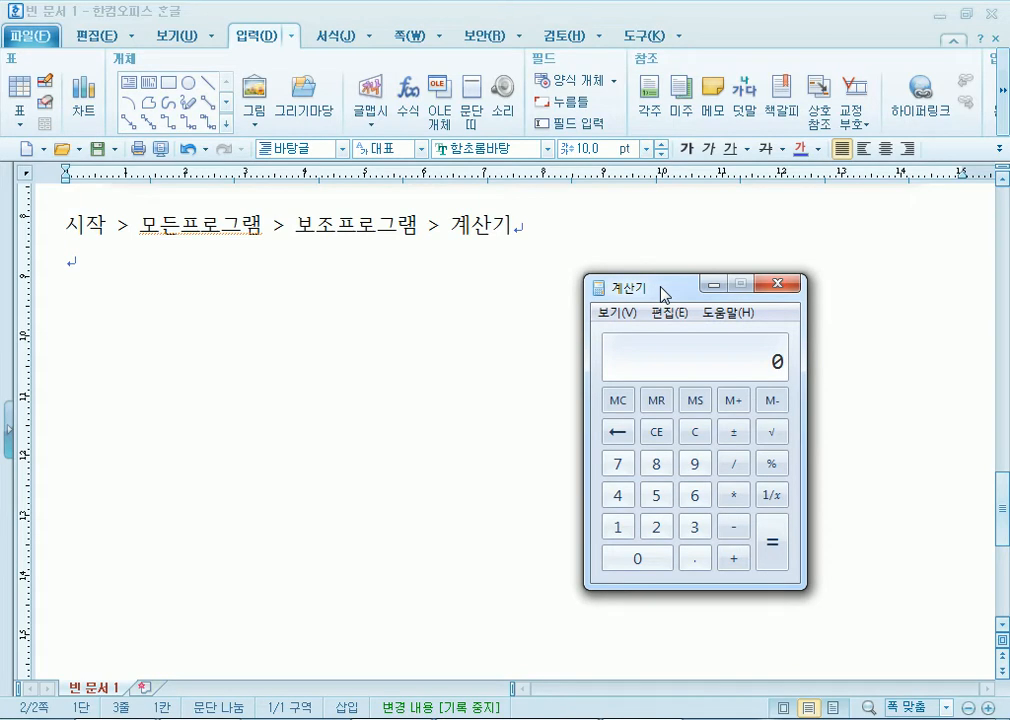
Move the 계산기 window lower, capture only that window, and paste the capture on the empty line below the calculator path line
{"action": "left_click_drag", "start_coordinate": [661, 288], "coordinate": [559, 327]}
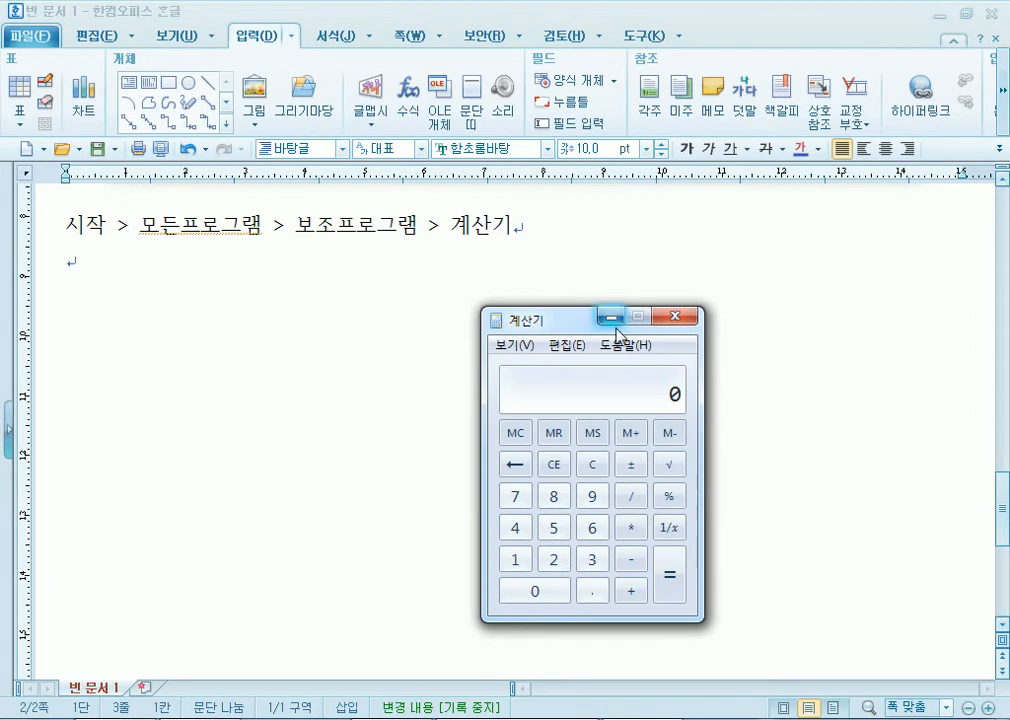
{"action": "key", "text": "alt"}
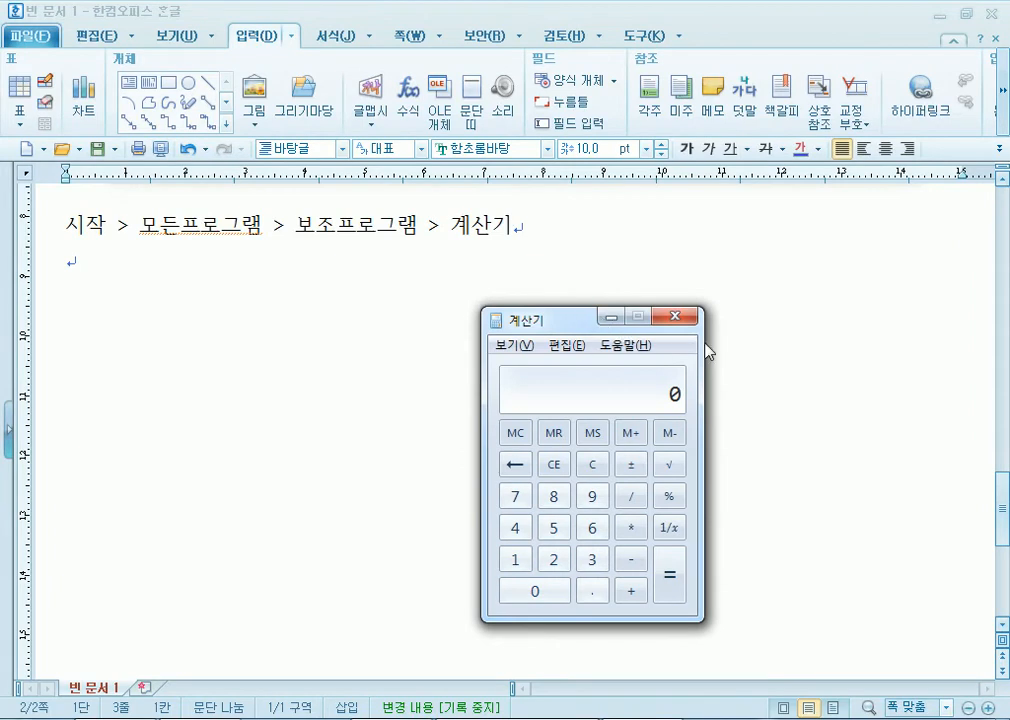
{"action": "left_click", "coordinate": [140, 280]}
{"action": "right_click", "coordinate": [140, 281]}
{"action": "left_click", "coordinate": [260, 457]}
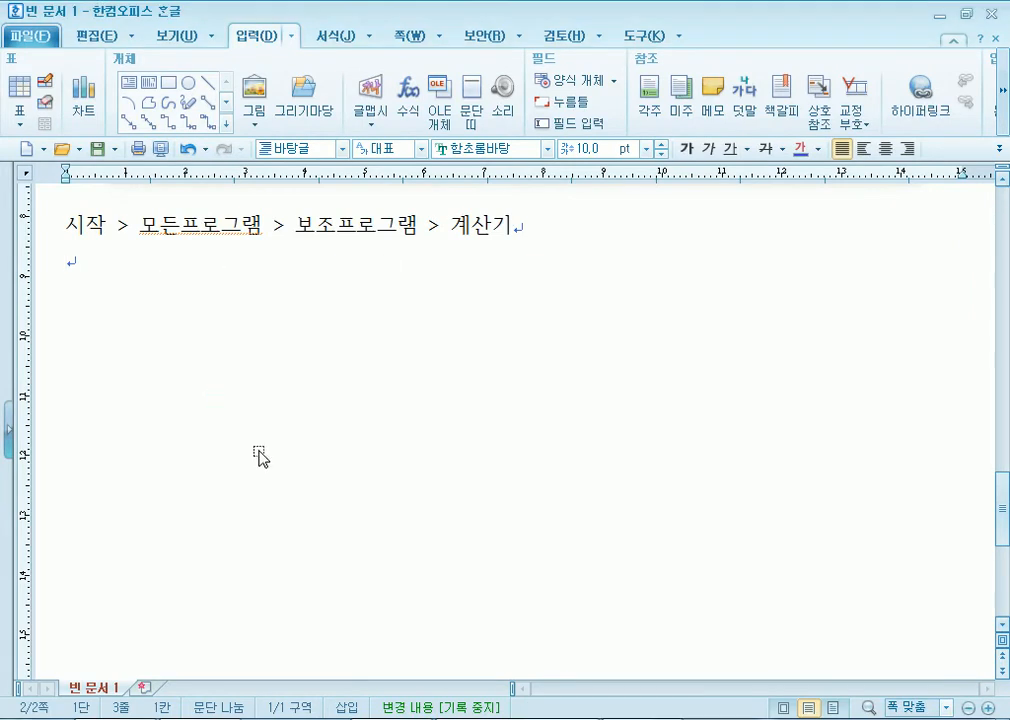
Set the pasted calculator picture to be treated as a character (글자처럼 취급) and shrink it proportionally from its corner
{"action": "scroll", "coordinate": [335, 508], "scroll_direction": "down", "scroll_amount": 3}
{"action": "double_click", "coordinate": [334, 505]}
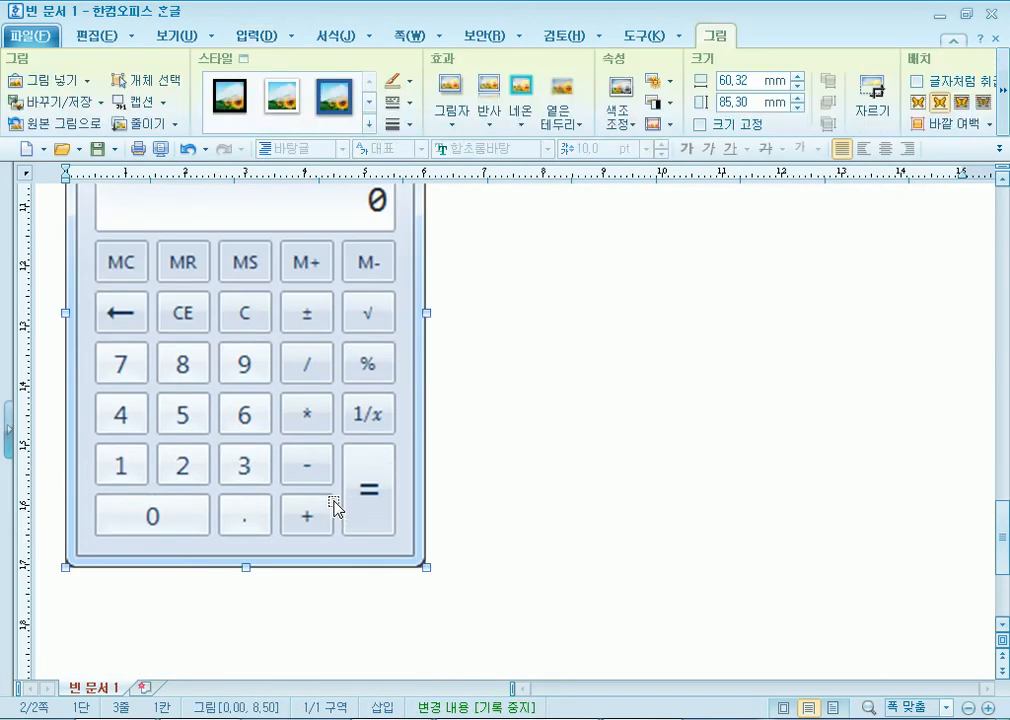
{"action": "left_click", "coordinate": [236, 160]}
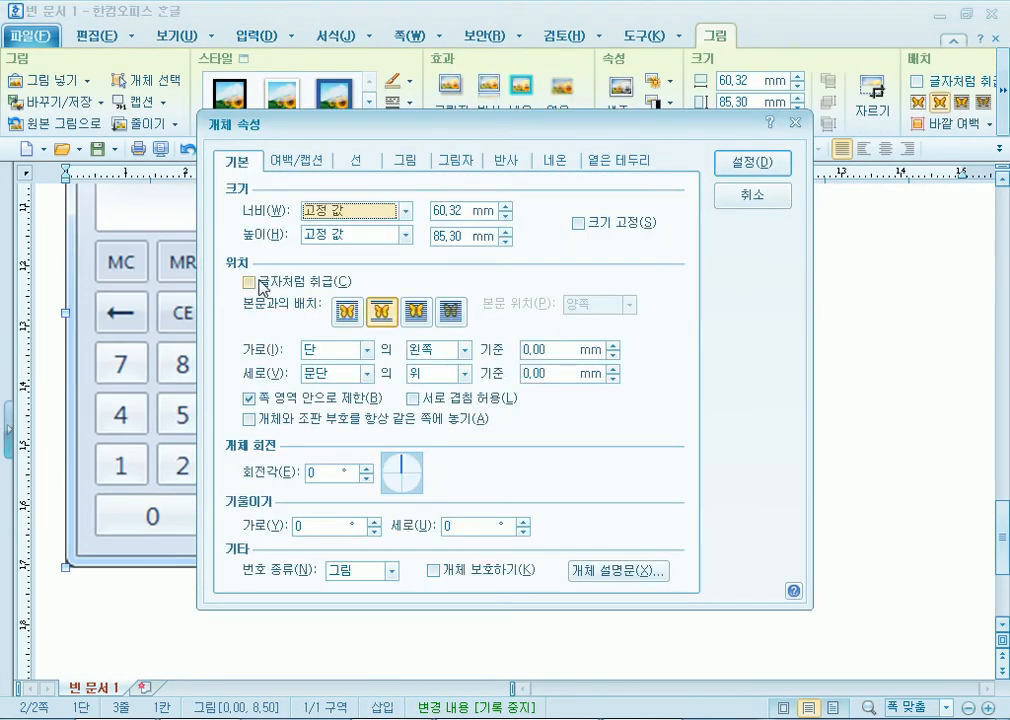
{"action": "left_click", "coordinate": [223, 280]}
{"action": "left_click", "coordinate": [738, 165]}
{"action": "left_click_drag", "start_coordinate": [424, 566], "coordinate": [268, 463]}
{"action": "left_click", "coordinate": [390, 471]}
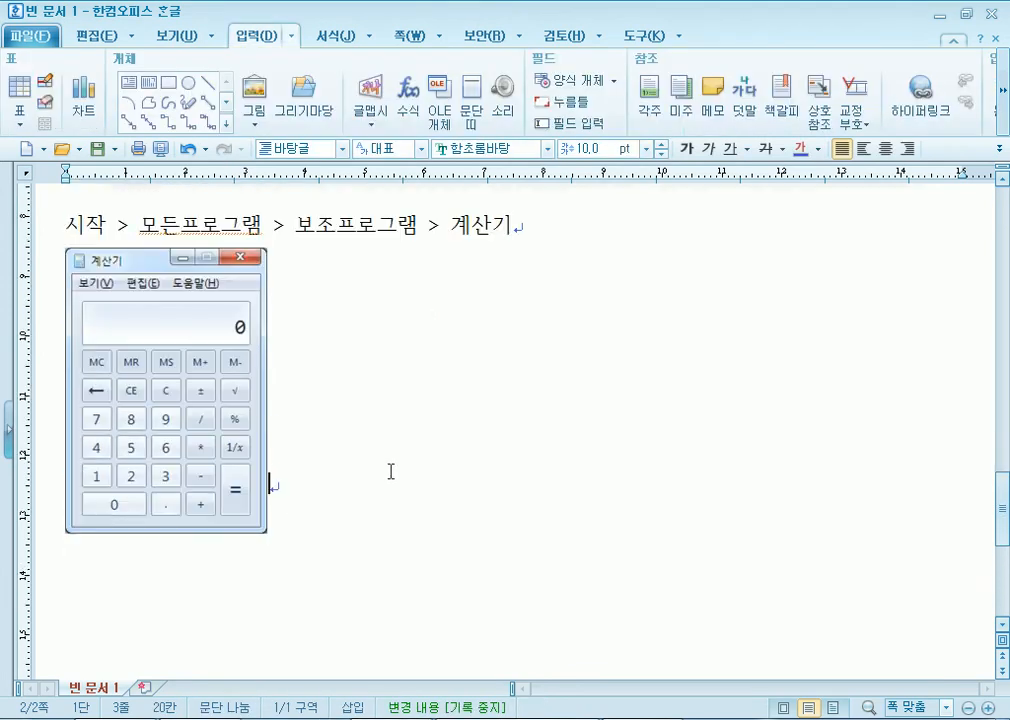
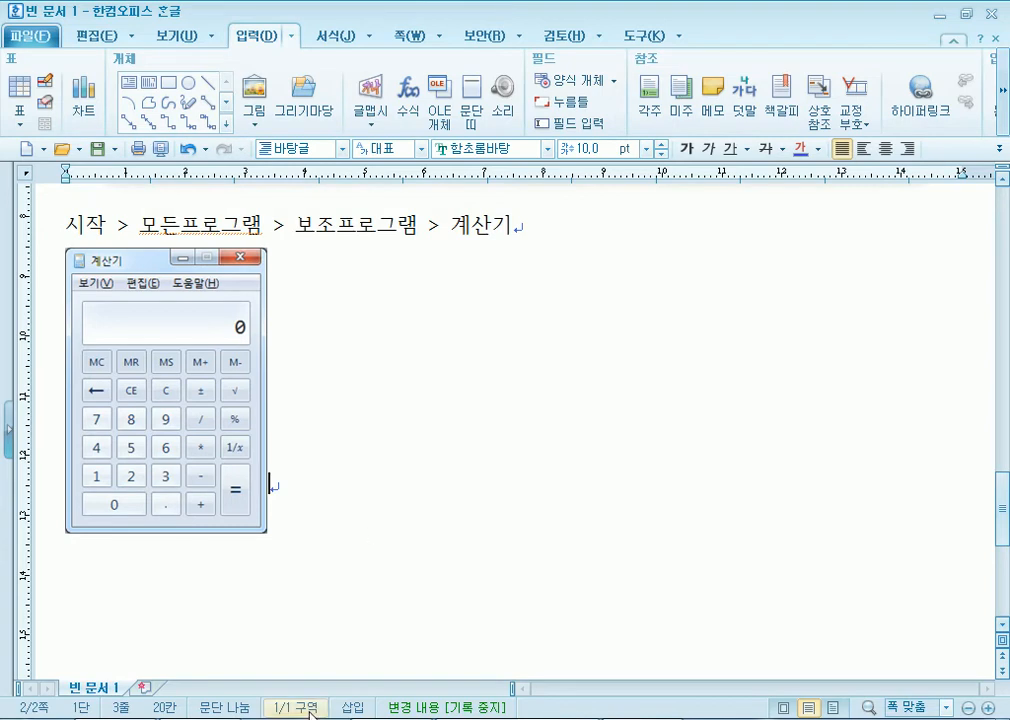
Bring up the browser with the museum's 지하철 page, reposition its window over the document, and maximize it
{"action": "left_click", "coordinate": [941, 12]}
{"action": "left_click", "coordinate": [945, 10]}
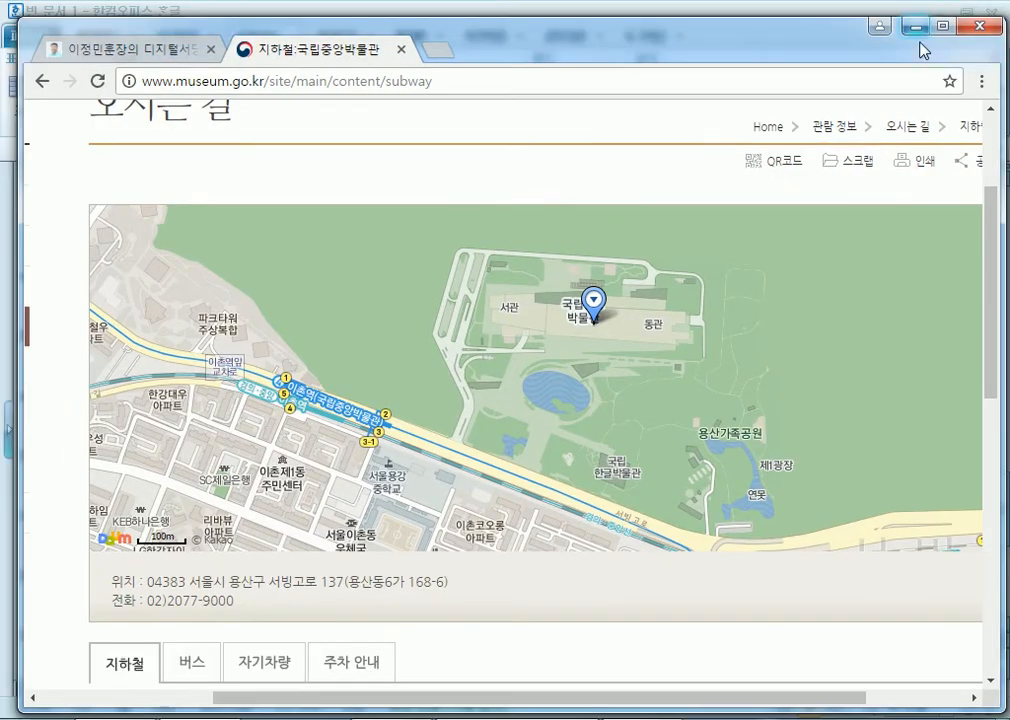
{"action": "left_click_drag", "start_coordinate": [646, 28], "coordinate": [574, 52]}
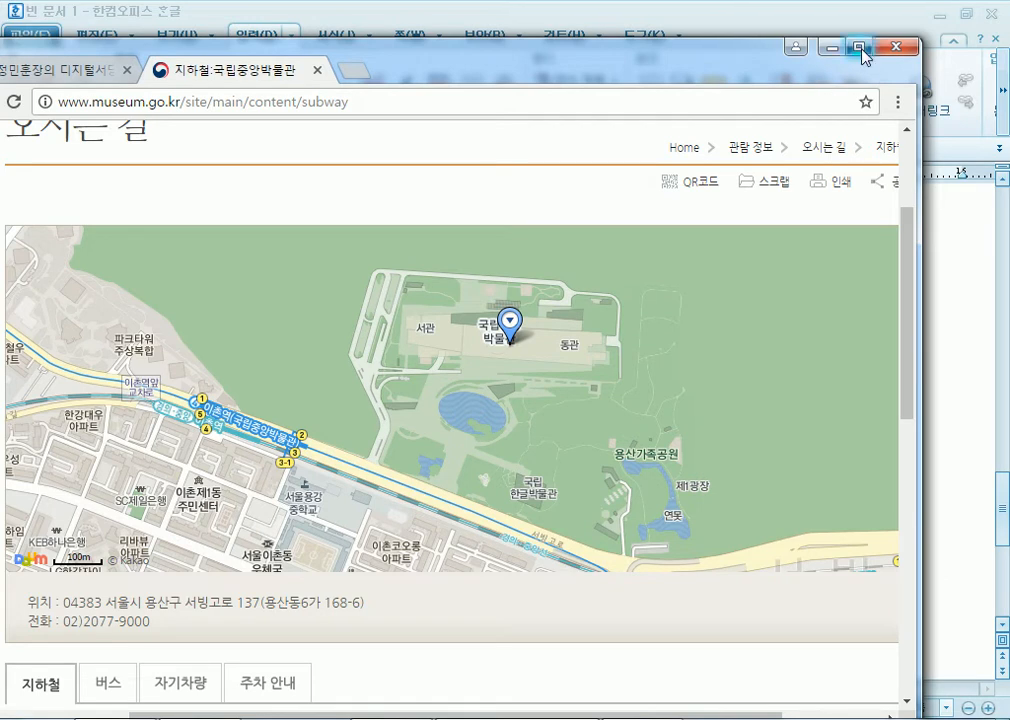
{"action": "left_click_drag", "start_coordinate": [756, 60], "coordinate": [780, 57]}
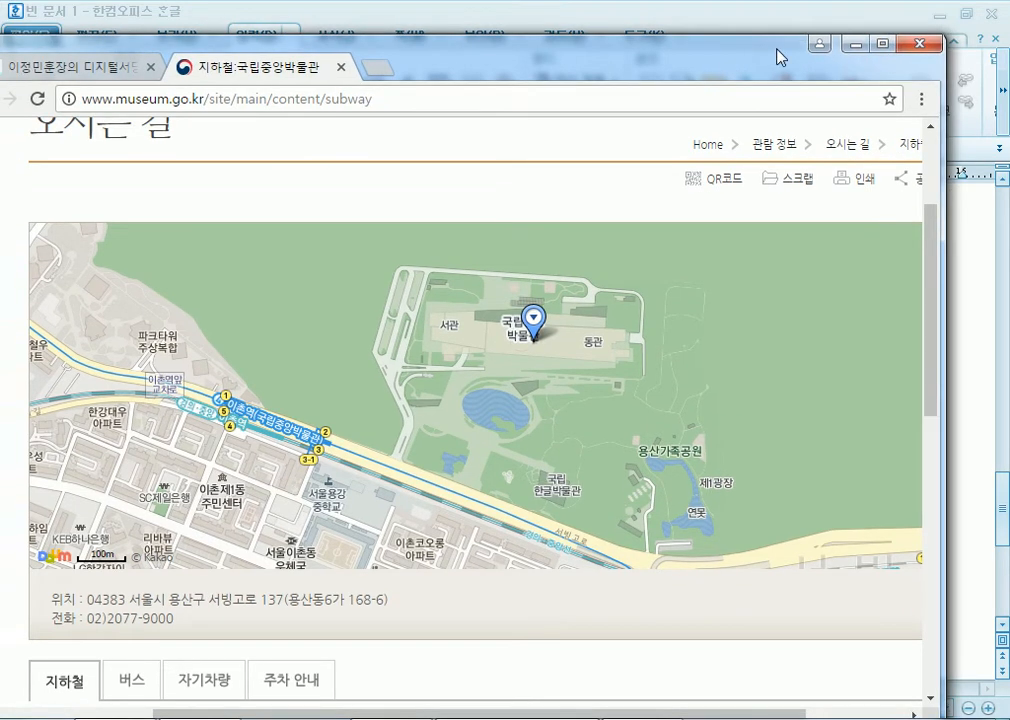
{"action": "left_click", "coordinate": [886, 47]}
{"action": "left_click", "coordinate": [950, 12]}
{"action": "mouse_move", "coordinate": [582, 63]}
{"action": "left_mouse_down"}
{"action": "mouse_move", "coordinate": [690, 62]}
{"action": "mouse_move", "coordinate": [592, 97]}
{"action": "mouse_move", "coordinate": [543, 34]}
{"action": "mouse_move", "coordinate": [553, 27]}
{"action": "mouse_move", "coordinate": [557, 72]}
{"action": "mouse_move", "coordinate": [576, 86]}
{"action": "mouse_move", "coordinate": [558, 126]}
{"action": "mouse_move", "coordinate": [581, 78]}
{"action": "left_mouse_up"}
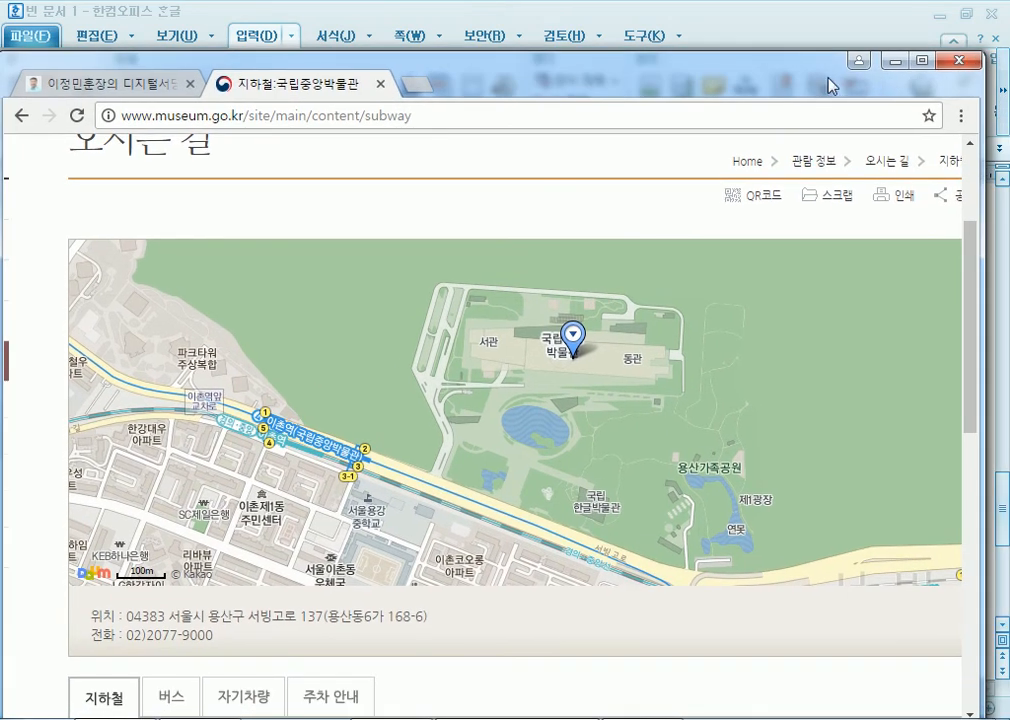
{"action": "left_click", "coordinate": [921, 61]}
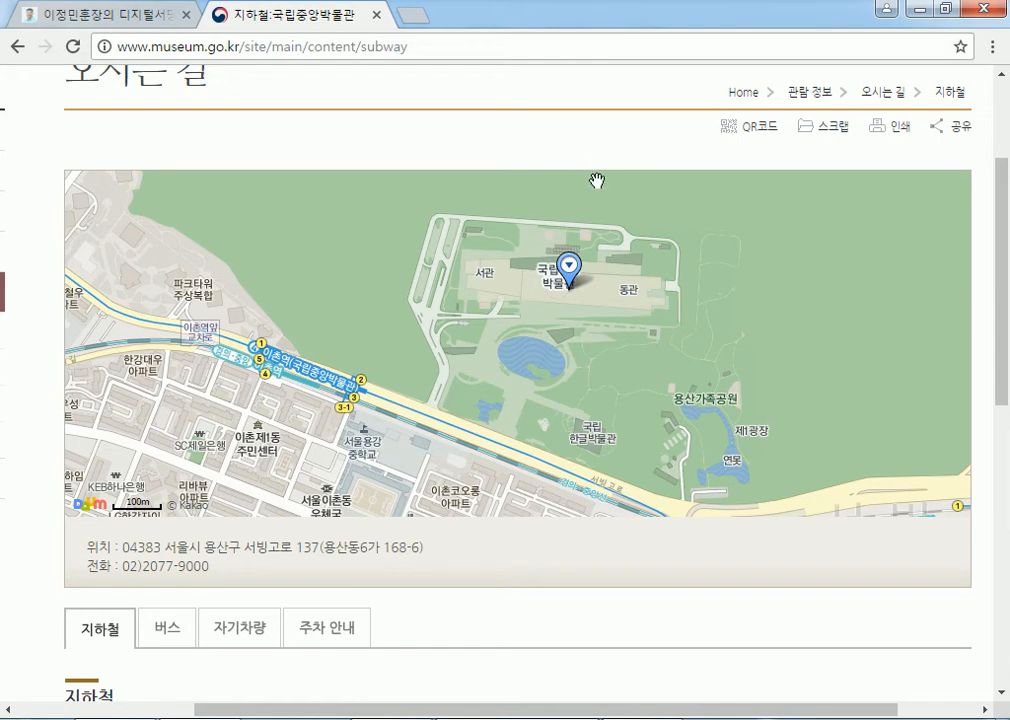
Capture the full screen with the 계산기 window over the browser map, and paste it on a new line below the calculator picture
{"action": "left_click", "coordinate": [500, 719]}
{"action": "left_click_drag", "start_coordinate": [545, 333], "coordinate": [347, 198]}
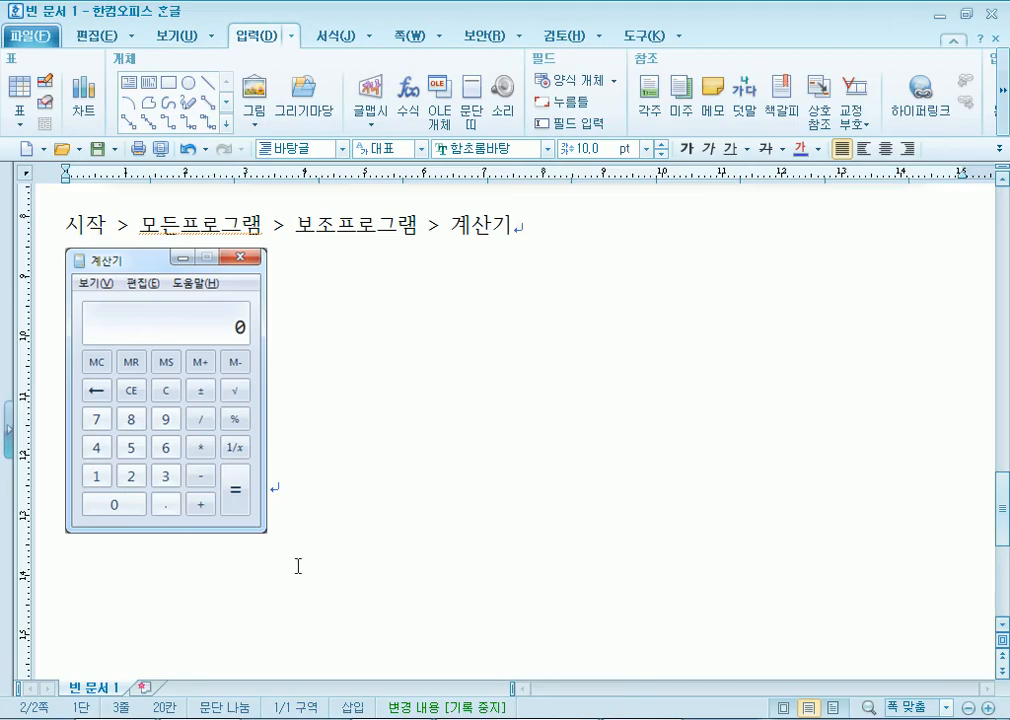
{"action": "scroll", "coordinate": [383, 446], "scroll_direction": "down", "scroll_amount": 2}
{"action": "key", "text": "Return"}
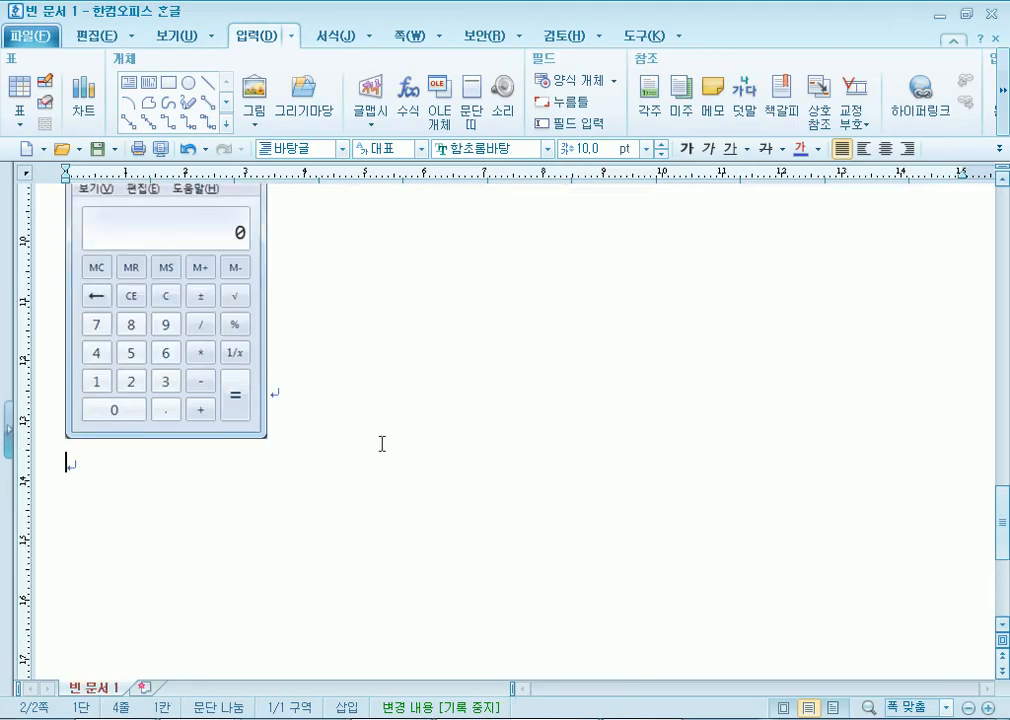
{"action": "key", "text": "ctrl+v"}
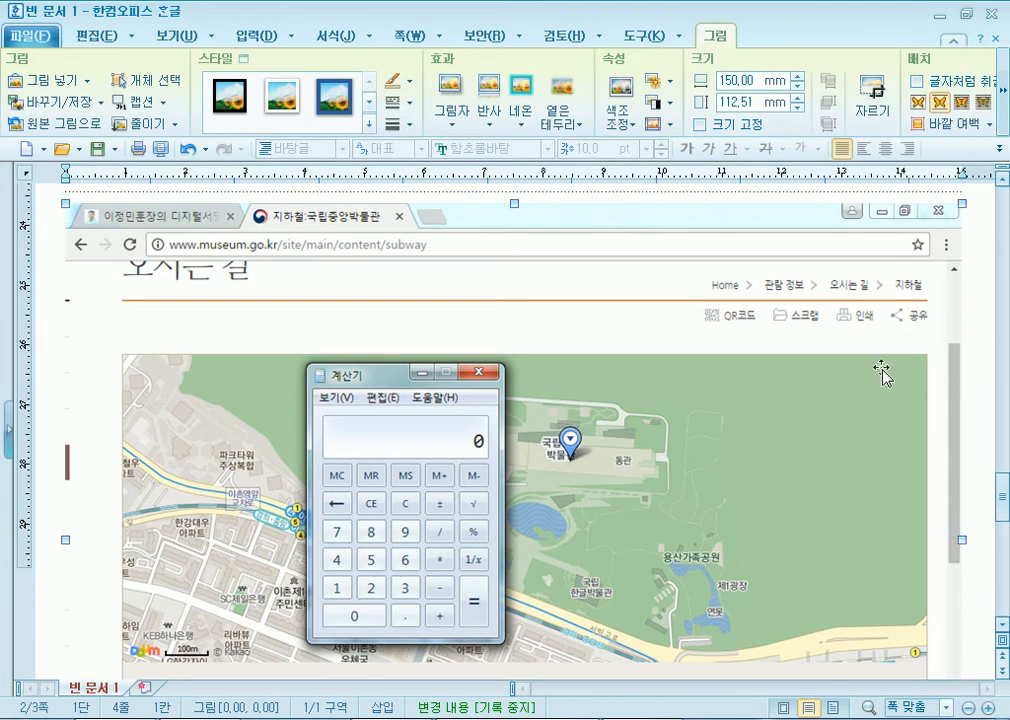
Crop all four sides of the pasted full-screen capture down to the 계산기 window, about 33 mm wide and 46 mm high
{"action": "left_click", "coordinate": [872, 98]}
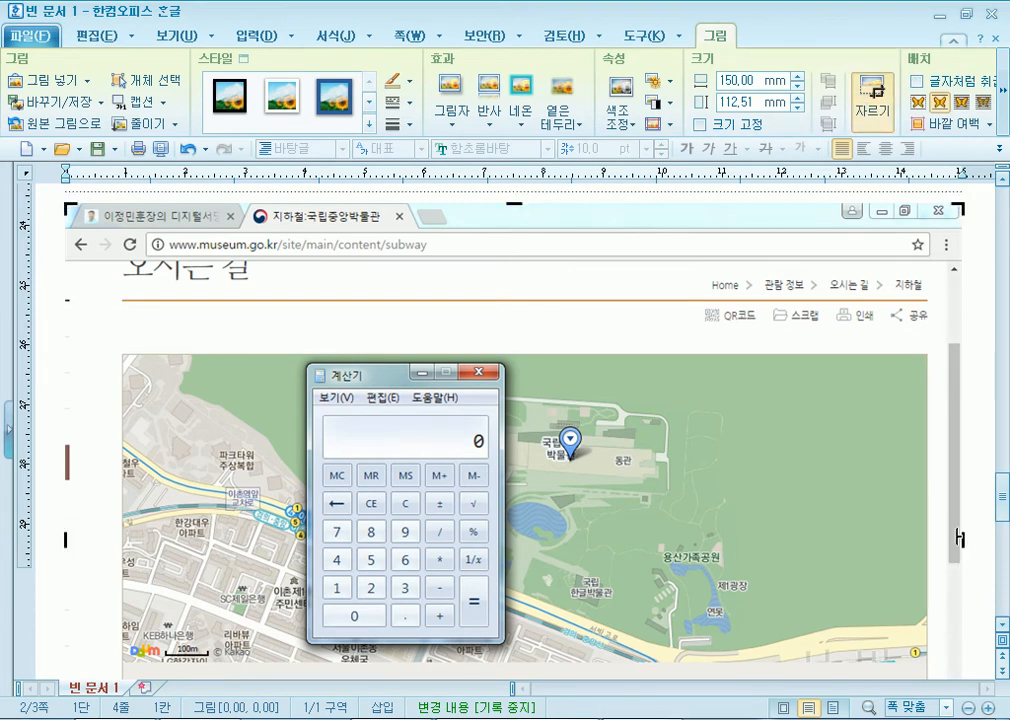
{"action": "left_click_drag", "start_coordinate": [936, 540], "coordinate": [505, 505]}
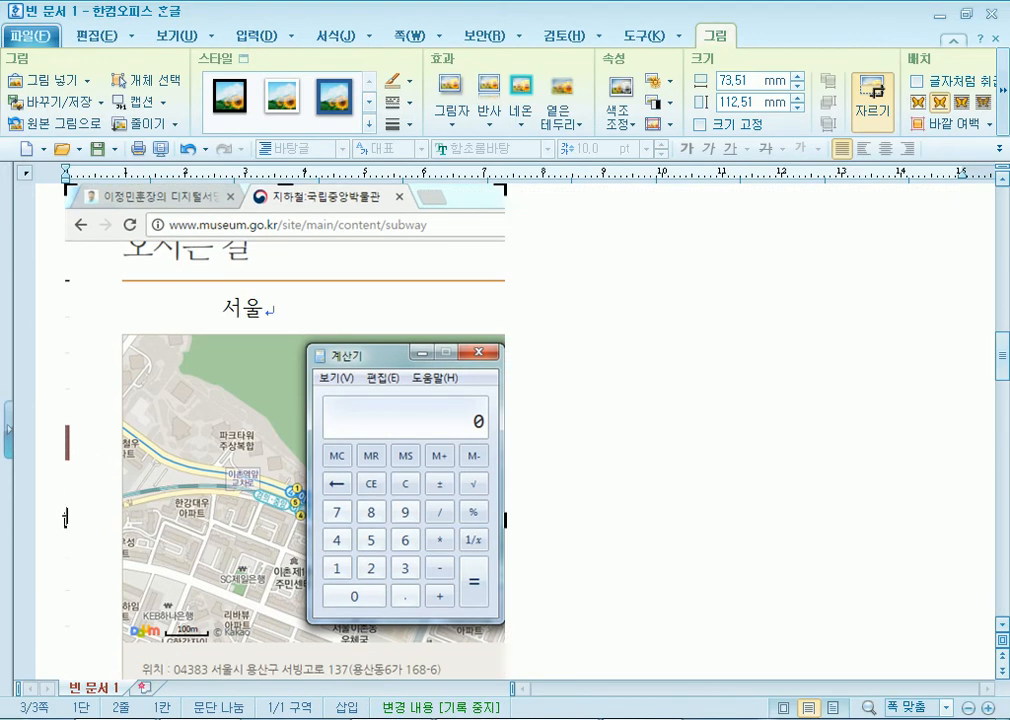
{"action": "left_click_drag", "start_coordinate": [237, 510], "coordinate": [307, 508]}
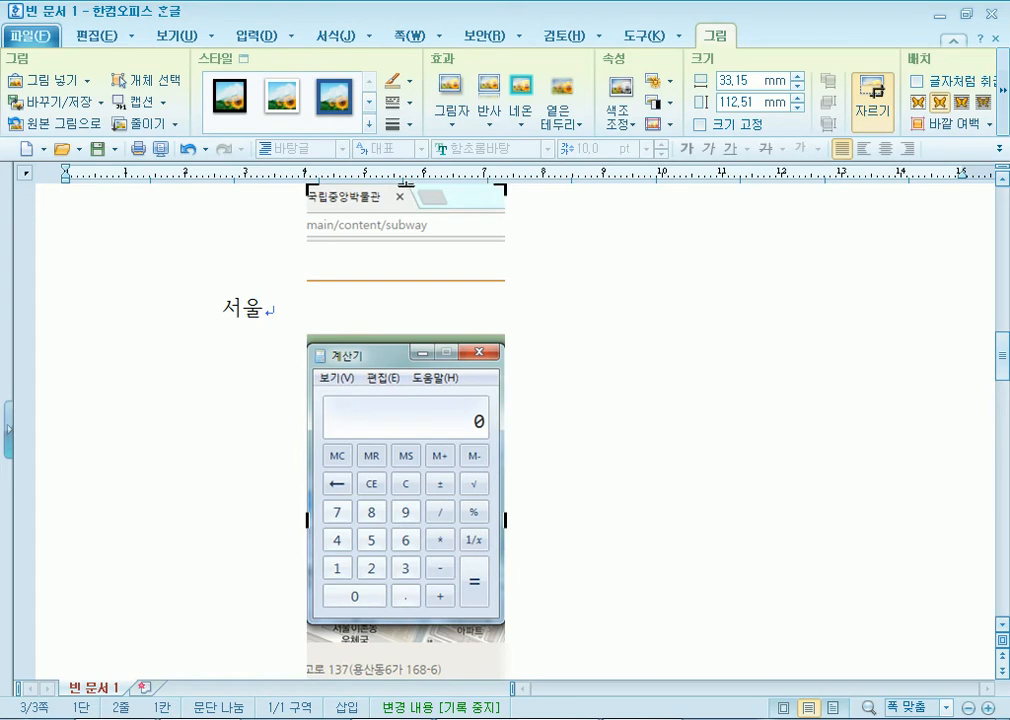
{"action": "left_click_drag", "start_coordinate": [390, 303], "coordinate": [388, 345]}
{"action": "scroll", "coordinate": [428, 500], "scroll_direction": "down", "scroll_amount": 3}
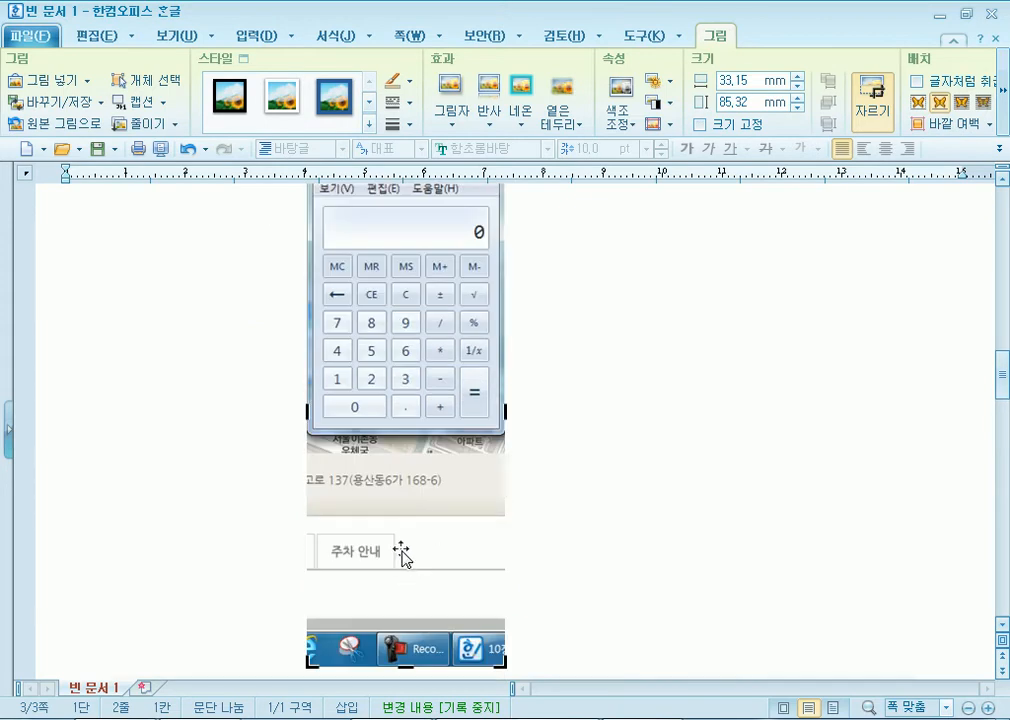
{"action": "scroll", "coordinate": [405, 575], "scroll_direction": "down", "scroll_amount": 5}
{"action": "scroll", "coordinate": [401, 433], "scroll_direction": "up", "scroll_amount": 2}
{"action": "scroll", "coordinate": [410, 469], "scroll_direction": "up", "scroll_amount": 2}
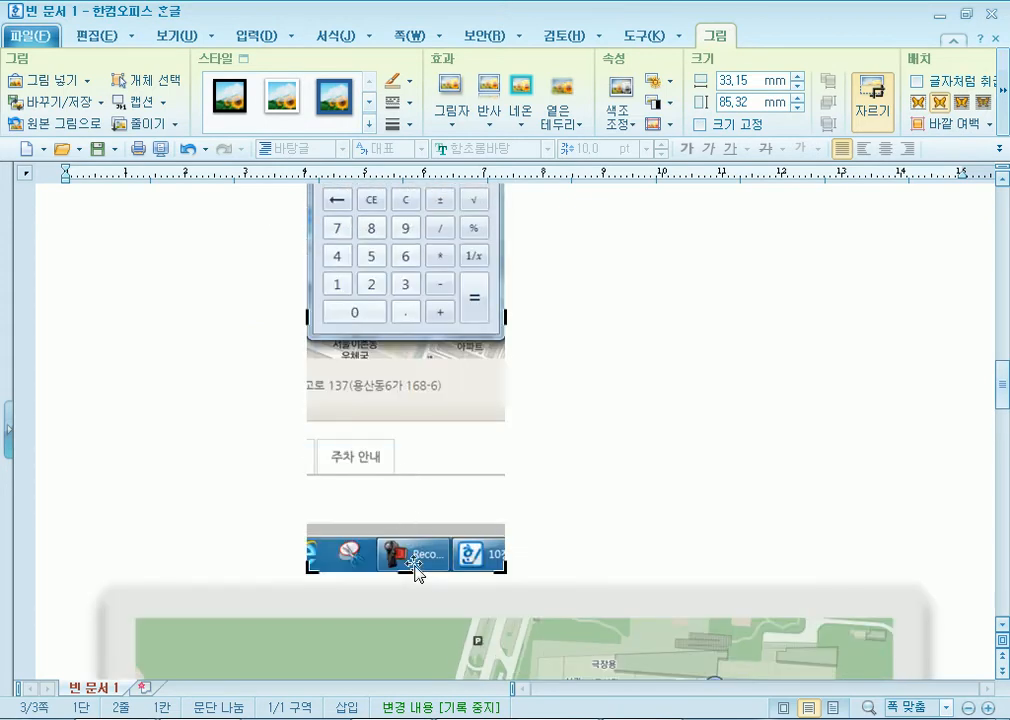
{"action": "left_click_drag", "start_coordinate": [396, 342], "coordinate": [396, 340]}
Delete the cropped calculator picture above the framed map
{"action": "left_click", "coordinate": [628, 384]}
{"action": "scroll", "coordinate": [330, 345], "scroll_direction": "up", "scroll_amount": 3}
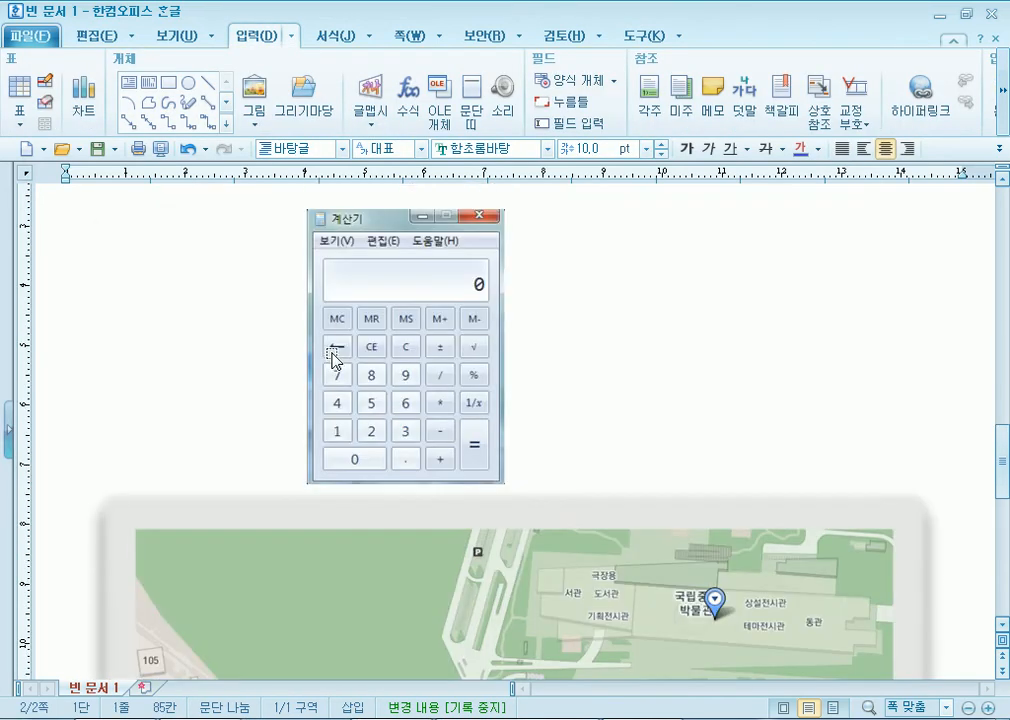
{"action": "left_click", "coordinate": [360, 372]}
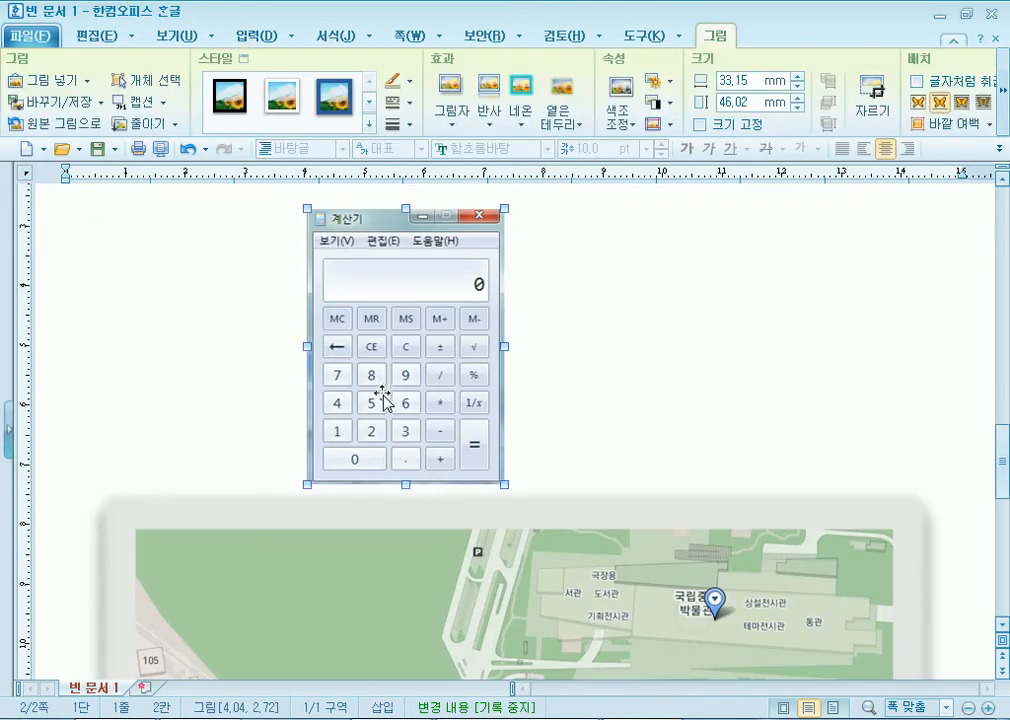
{"action": "key", "text": "Delete"}
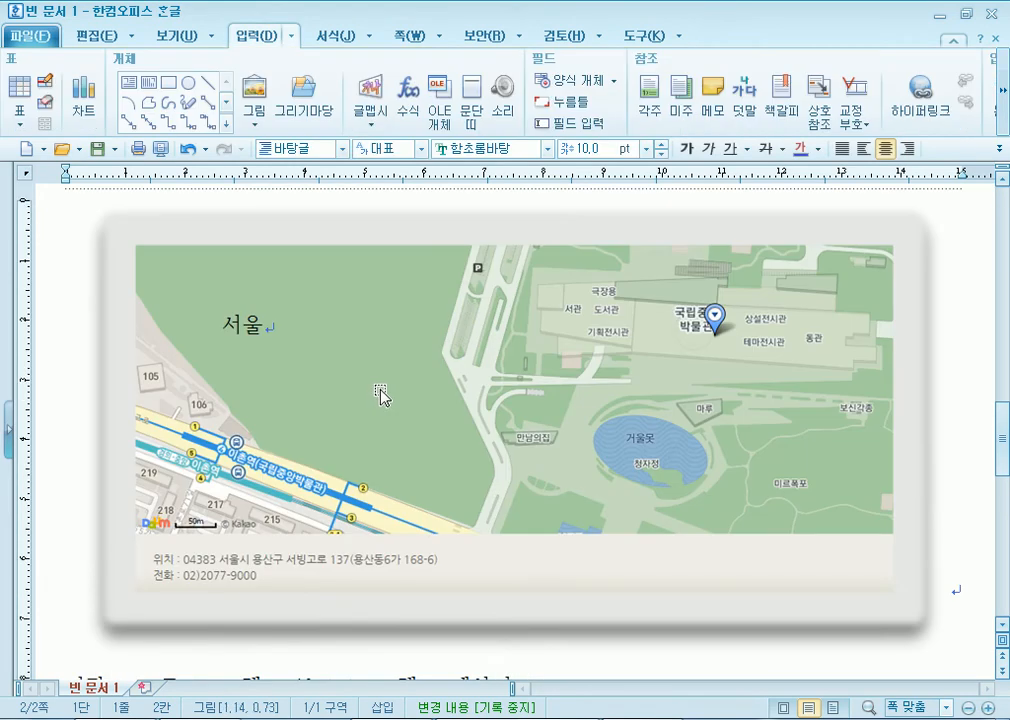
Capture only the 계산기 window and paste the capture on the empty line below the smaller calculator picture
{"action": "left_click", "coordinate": [638, 718]}
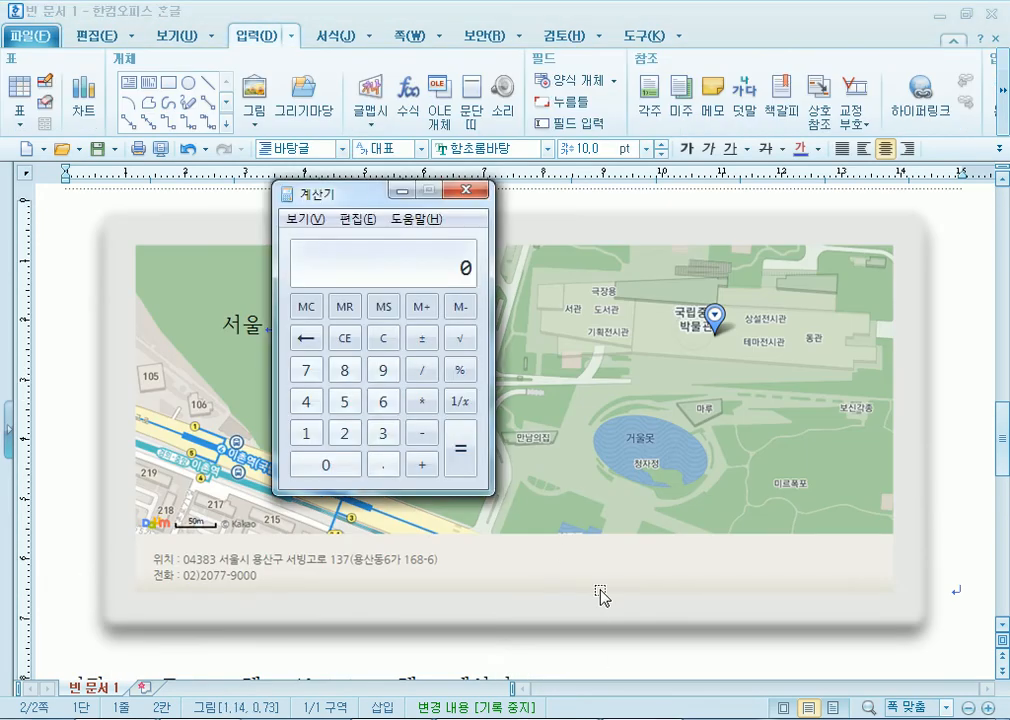
{"action": "left_click", "coordinate": [600, 597]}
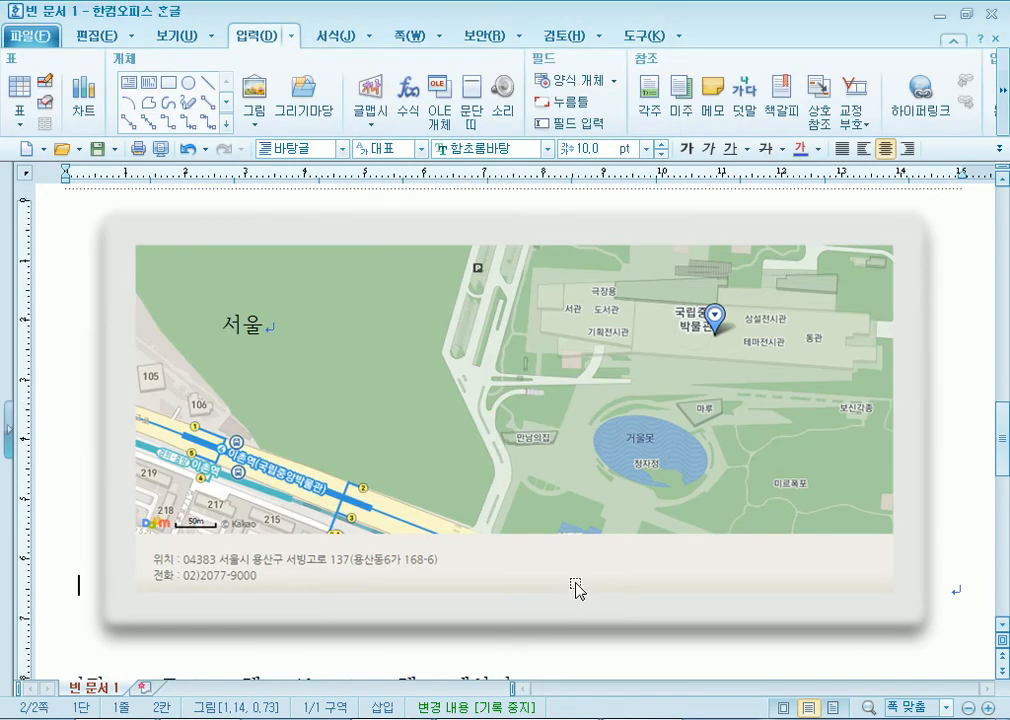
{"action": "key", "text": "ctrl+v"}
{"action": "key", "text": "Down"}
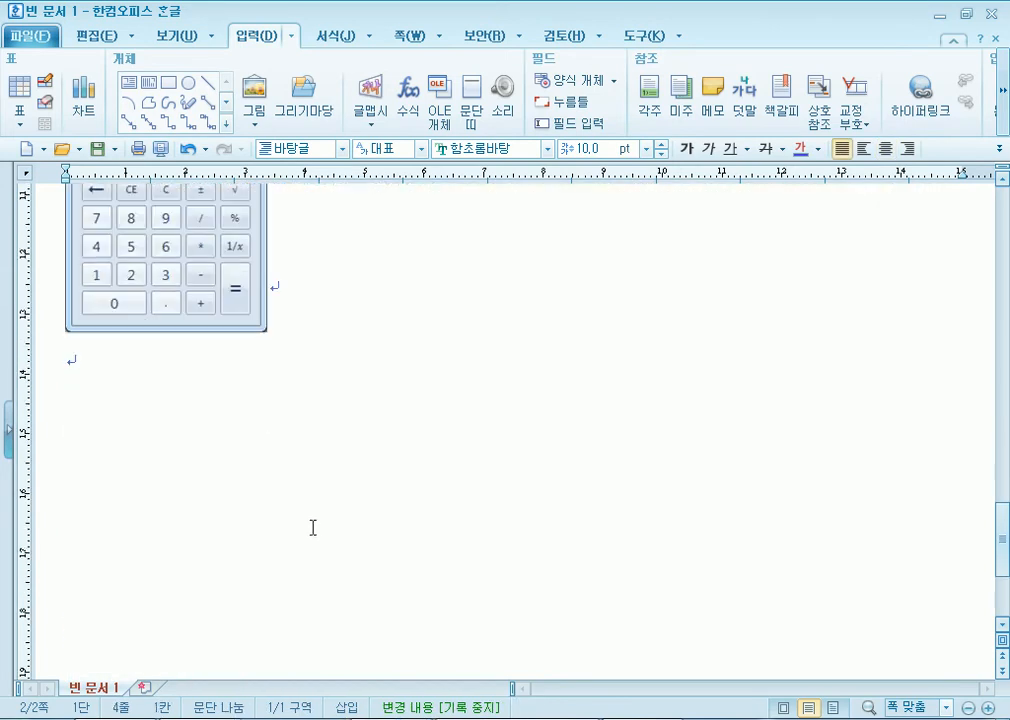
{"action": "scroll", "coordinate": [205, 520], "scroll_direction": "down", "scroll_amount": 3}
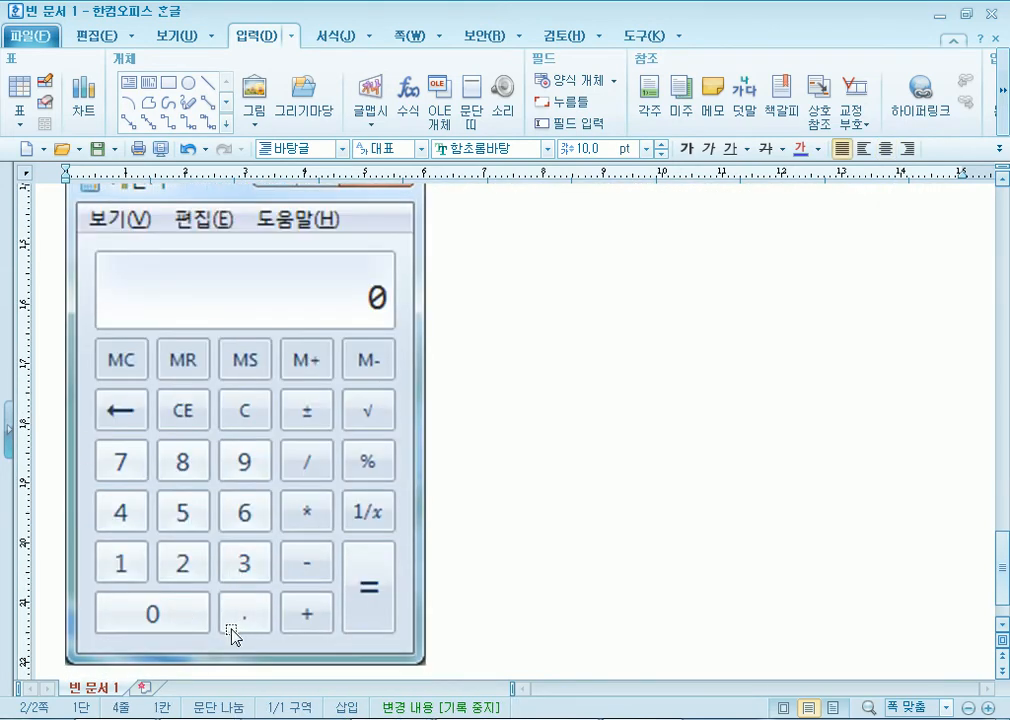
{"action": "scroll", "coordinate": [232, 637], "scroll_direction": "up", "scroll_amount": 4}
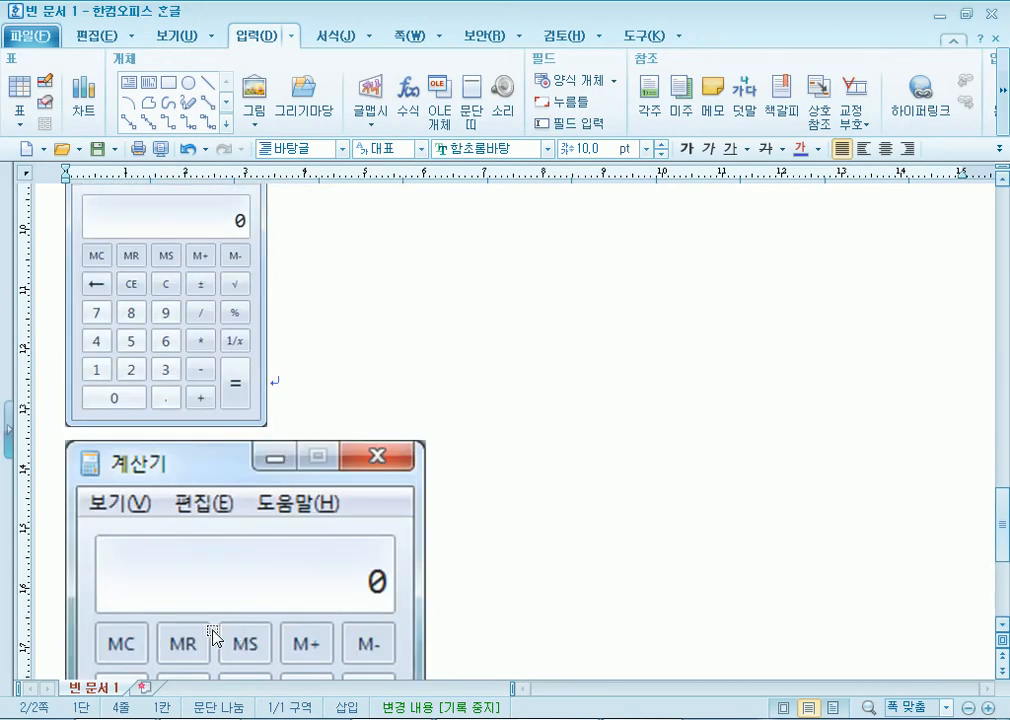
Delete both calculator pictures below the calculator path line
{"action": "left_click", "coordinate": [250, 568]}
{"action": "key", "text": "Delete"}
{"action": "scroll", "coordinate": [230, 516], "scroll_direction": "up", "scroll_amount": 3}
{"action": "left_click", "coordinate": [190, 522]}
{"action": "key", "text": "Delete"}
{"action": "scroll", "coordinate": [220, 508], "scroll_direction": "up", "scroll_amount": 2}
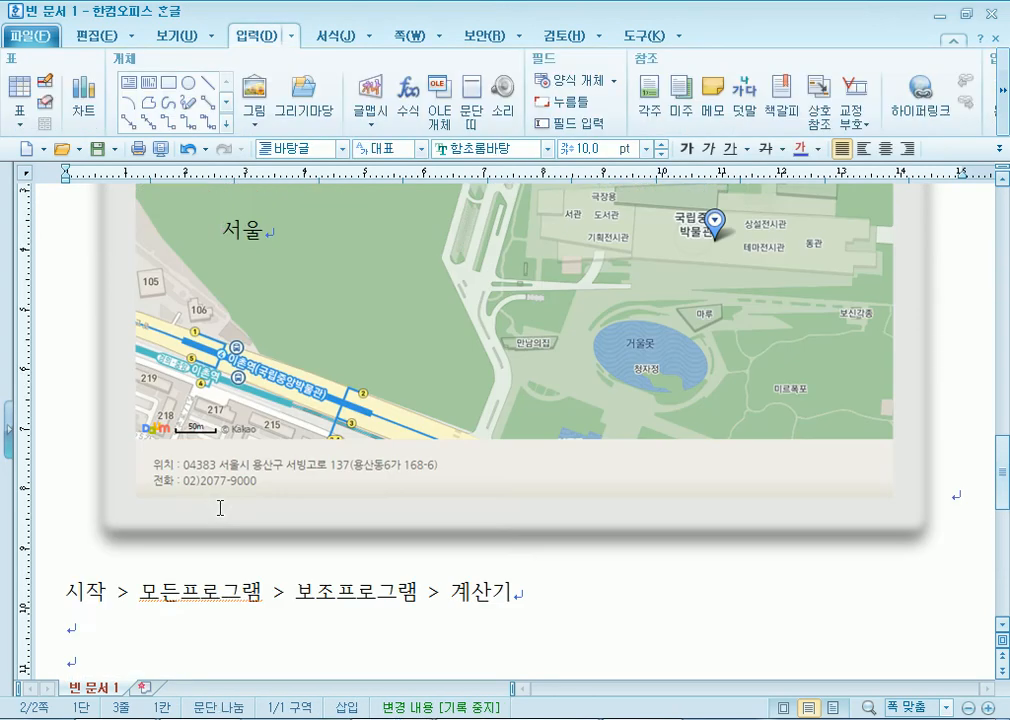
Reduce the height of the address text box on the first page's map to about 8.7 mm, keeping it within the picture
{"action": "scroll", "coordinate": [222, 508], "scroll_direction": "up", "scroll_amount": 10}
{"action": "scroll", "coordinate": [405, 569], "scroll_direction": "down", "scroll_amount": 3}
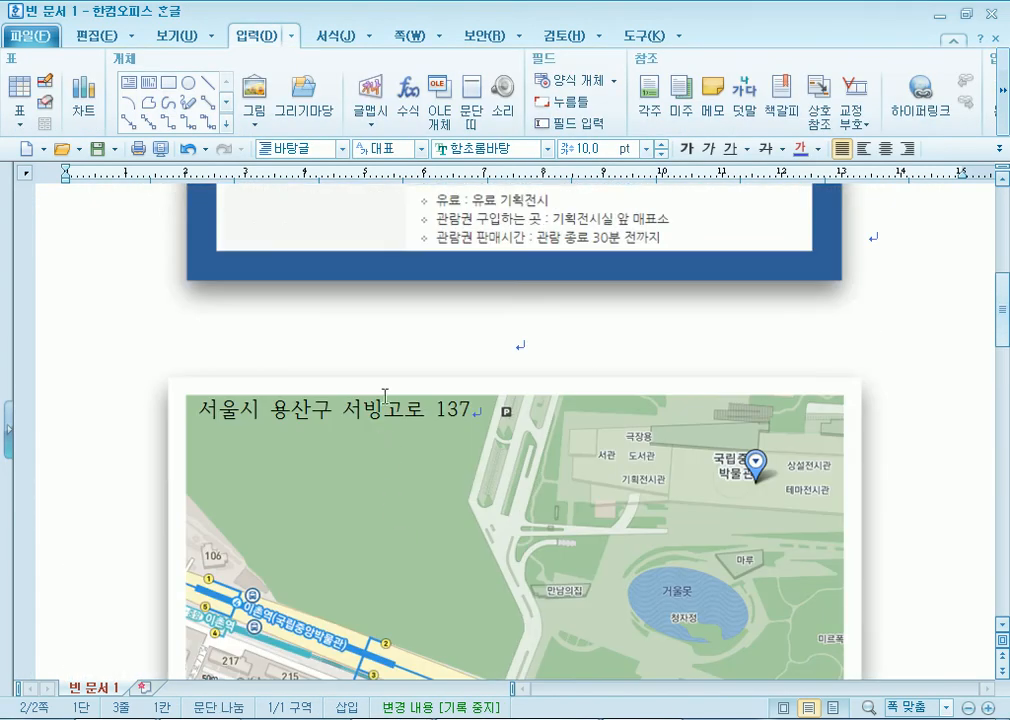
{"action": "left_click", "coordinate": [388, 405]}
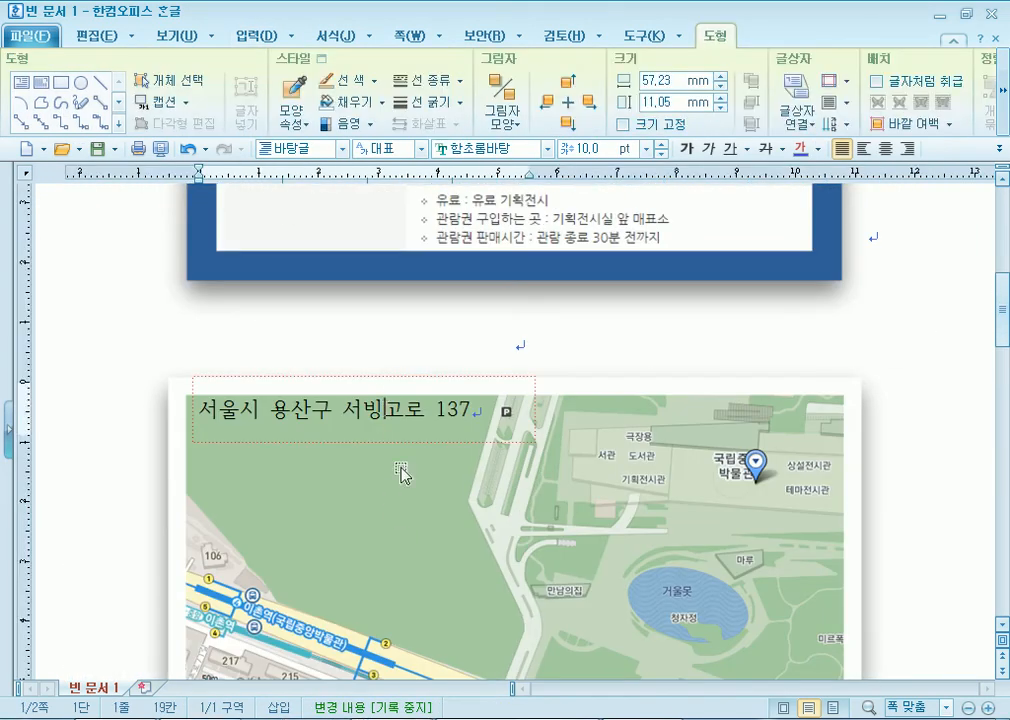
{"action": "left_click", "coordinate": [500, 377]}
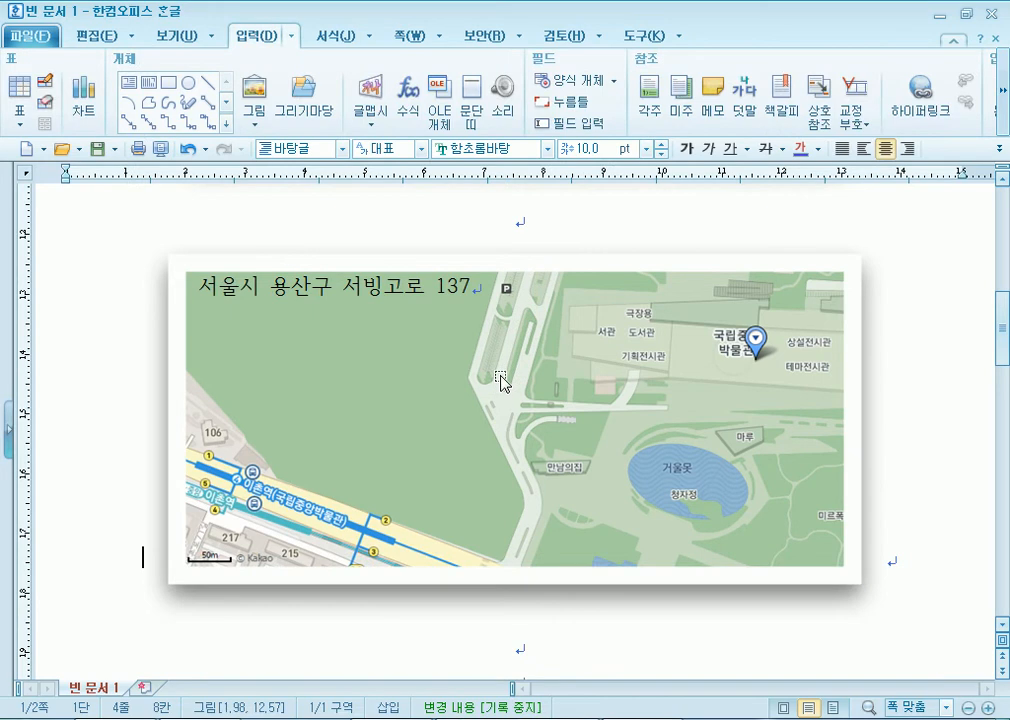
{"action": "left_click", "coordinate": [223, 288]}
{"action": "left_click", "coordinate": [230, 318]}
{"action": "left_click_drag", "start_coordinate": [231, 325], "coordinate": [232, 335]}
{"action": "left_click_drag", "start_coordinate": [363, 262], "coordinate": [362, 278]}
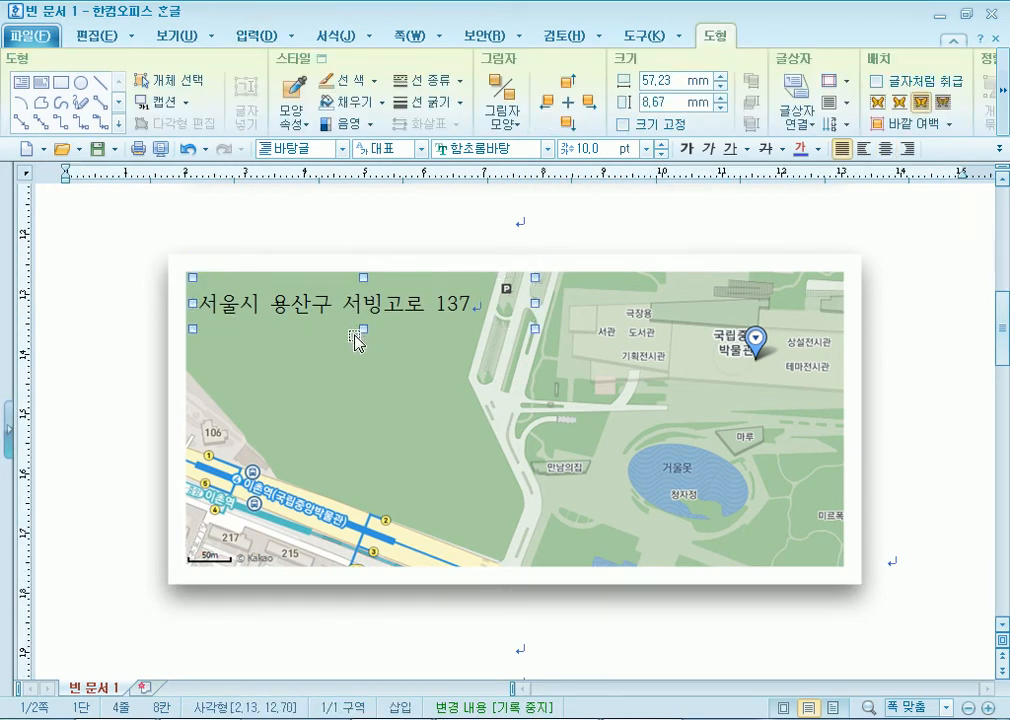
Select the map picture and the address text box in turn to check that they are separate objects
{"action": "left_click", "coordinate": [354, 437]}
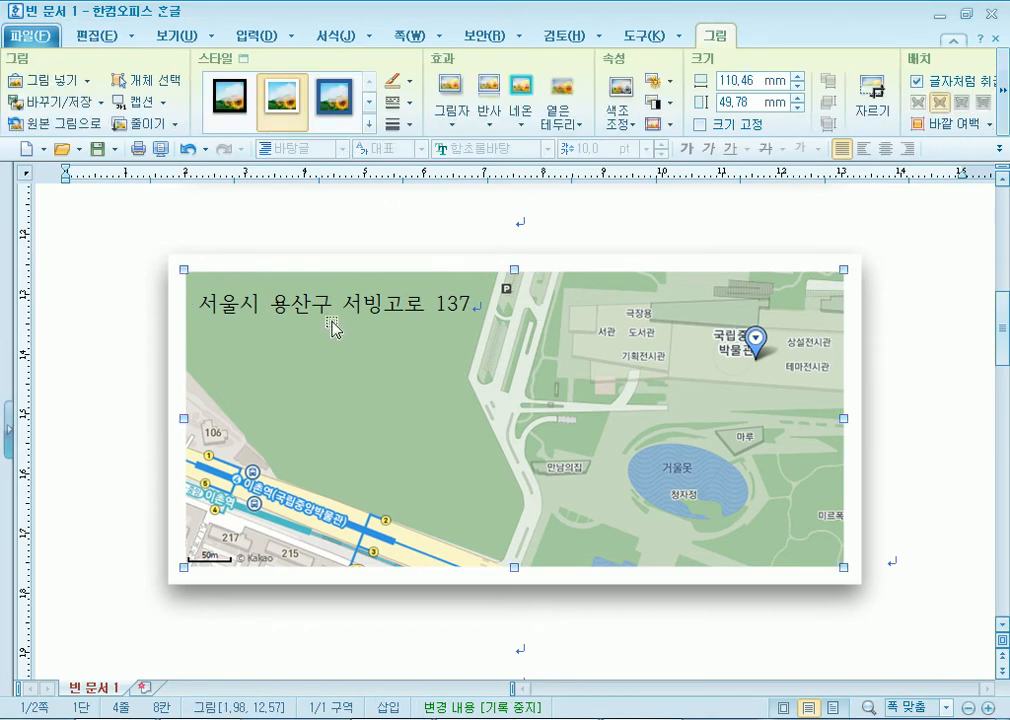
{"action": "left_click", "coordinate": [334, 326]}
{"action": "left_click", "coordinate": [330, 332]}
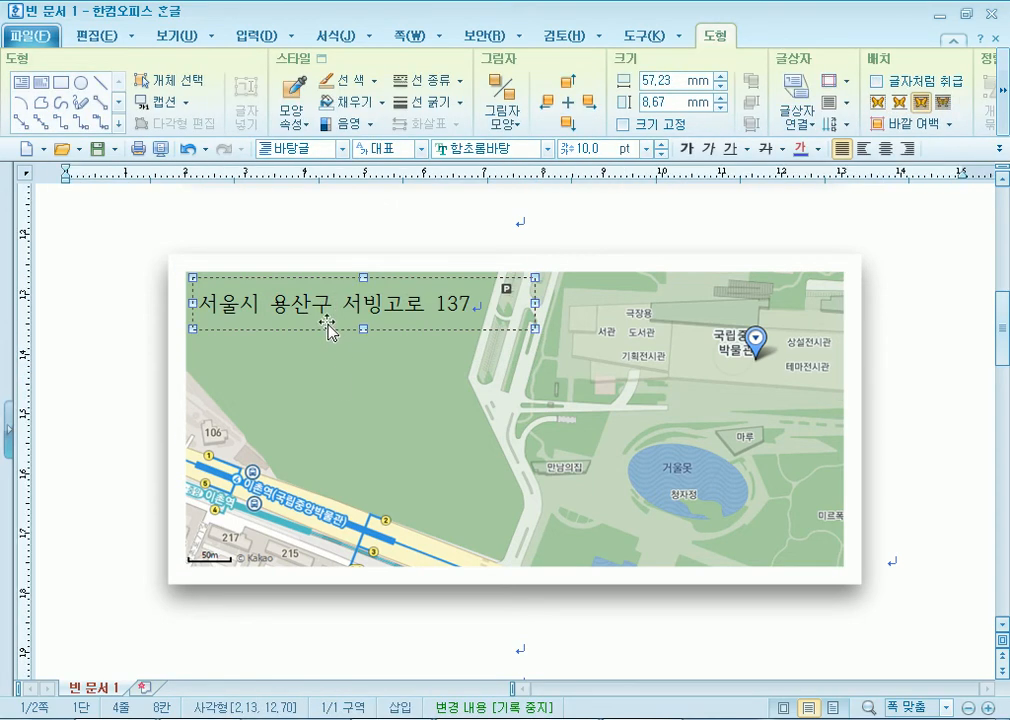
{"action": "left_click", "coordinate": [374, 461]}
Try pushing the map picture down with four blank lines above it, and remove those lines
{"action": "left_click", "coordinate": [536, 230]}
{"action": "key", "text": "Return"}
{"action": "key", "text": "Return"}
{"action": "key", "text": "Return"}
{"action": "key", "text": "Return"}
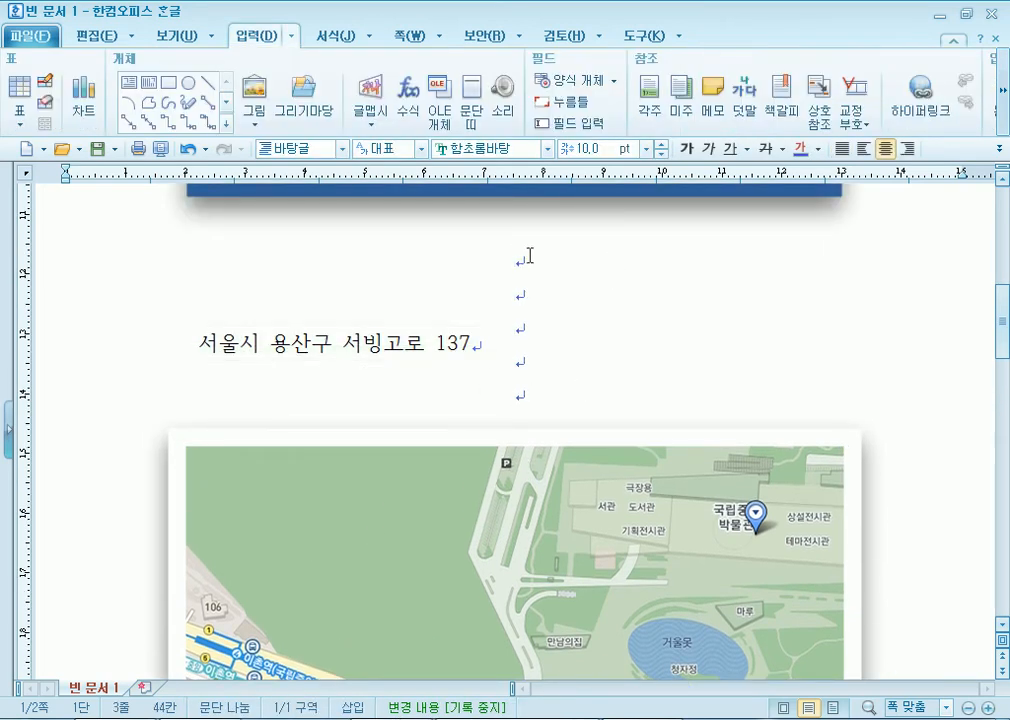
{"action": "key", "text": "Delete"}
{"action": "key", "text": "Delete"}
{"action": "key", "text": "Delete"}
{"action": "key", "text": "Delete"}
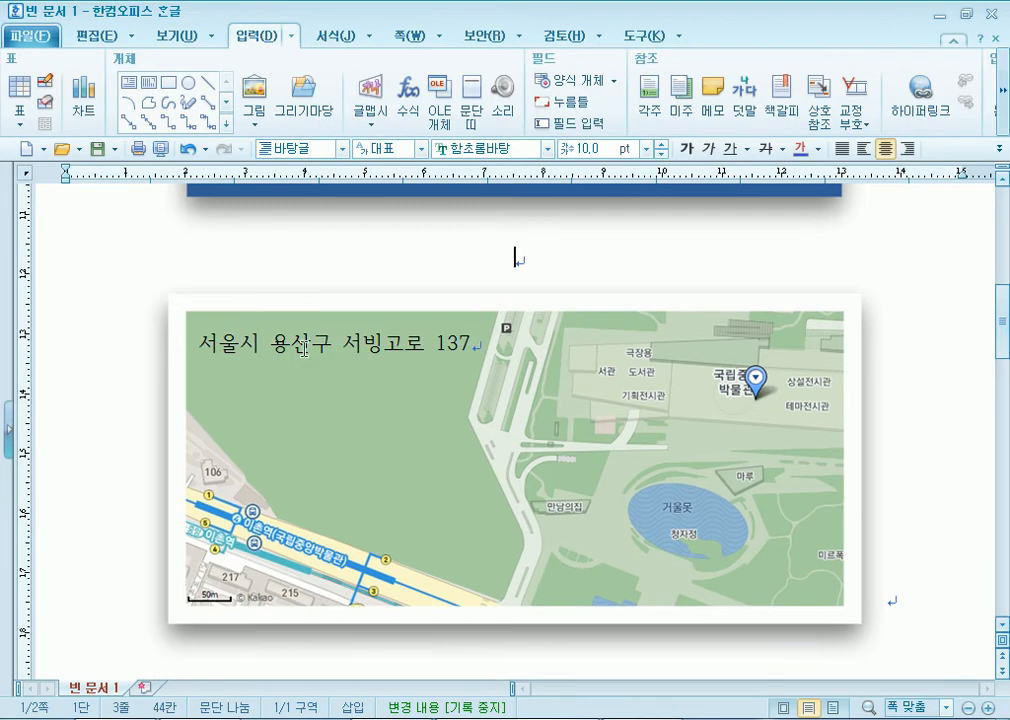
Select the address text, the map picture and the opening-hours picture in turn to compare them as separate objects
{"action": "left_click", "coordinate": [304, 348]}
{"action": "left_click_drag", "start_coordinate": [312, 348], "coordinate": [410, 355]}
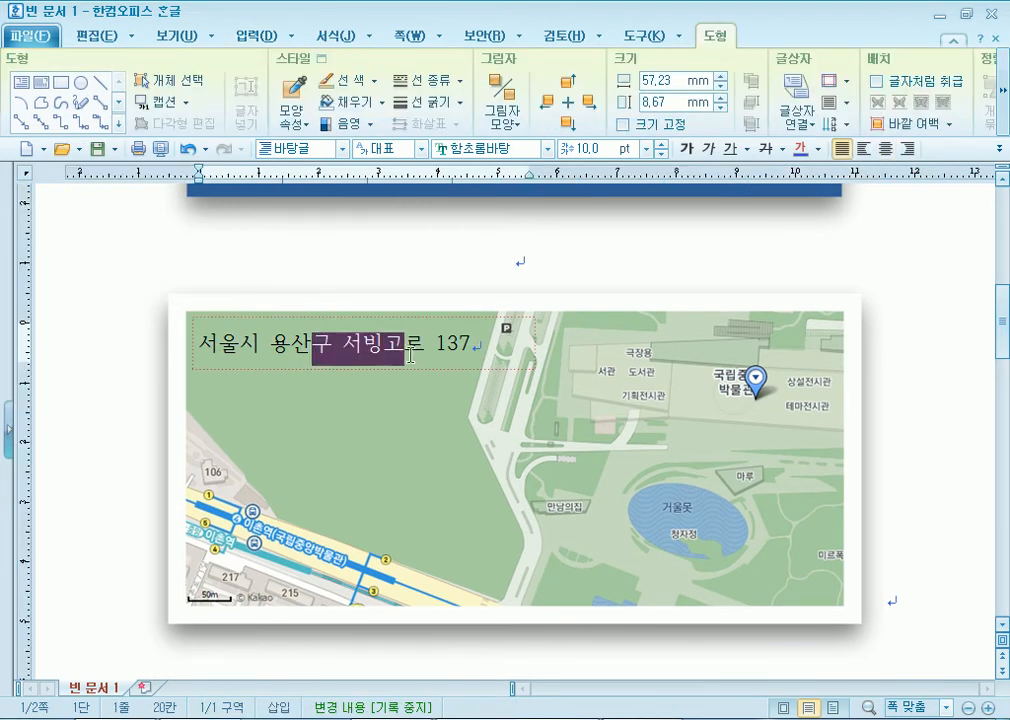
{"action": "left_click", "coordinate": [340, 457]}
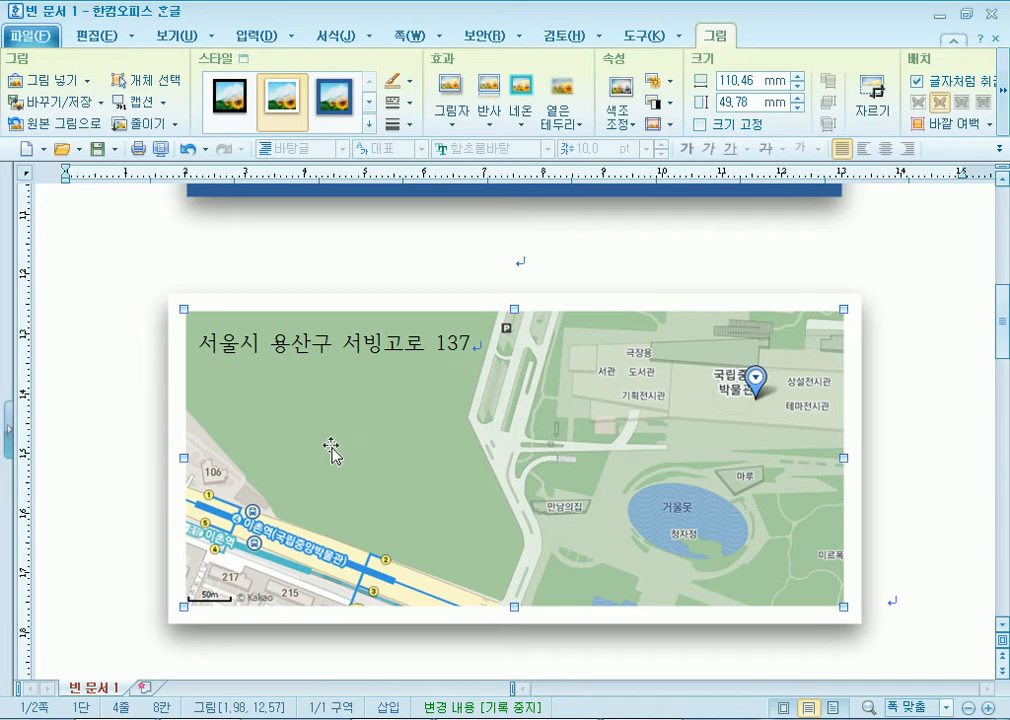
{"action": "left_click", "coordinate": [302, 254]}
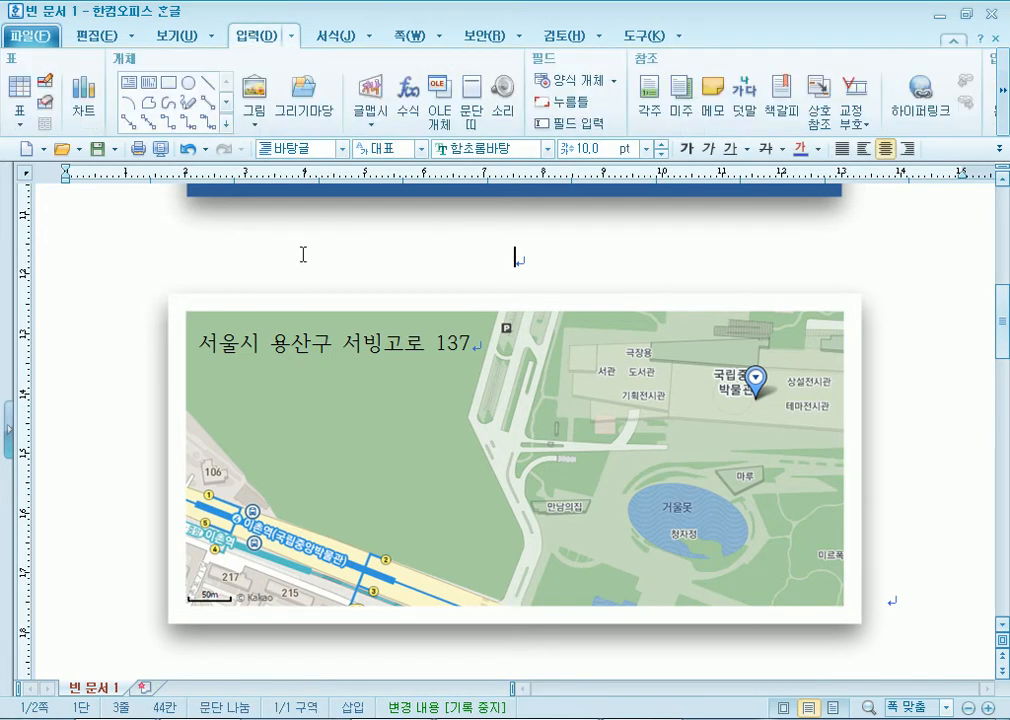
{"action": "left_click", "coordinate": [321, 415]}
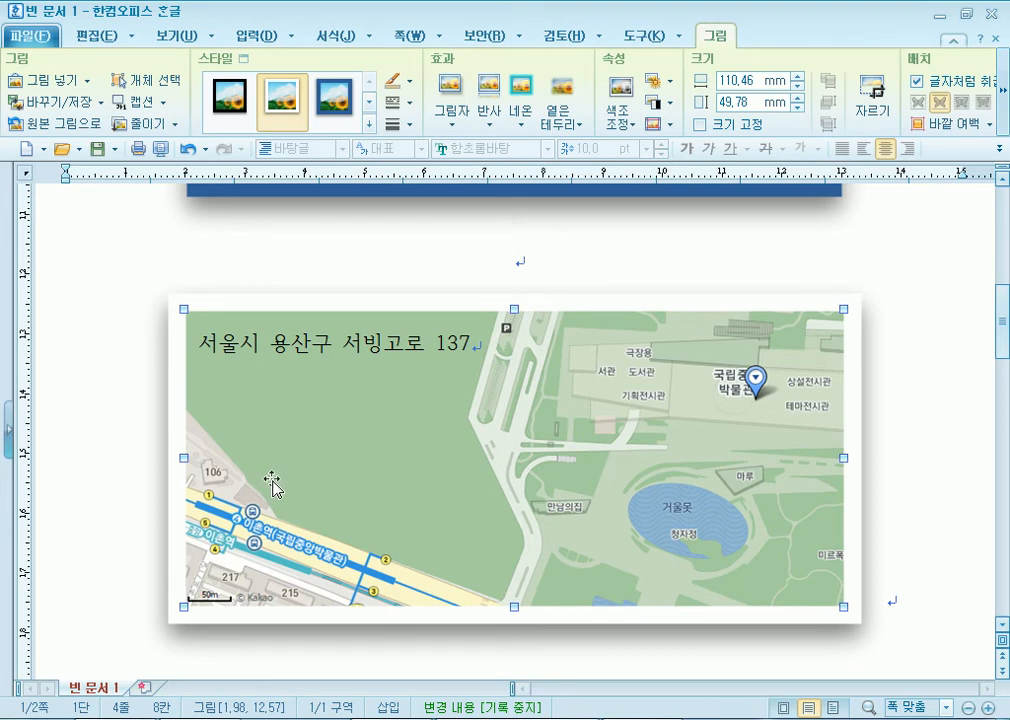
{"action": "scroll", "coordinate": [272, 485], "scroll_direction": "up", "scroll_amount": 5}
{"action": "left_click", "coordinate": [331, 433]}
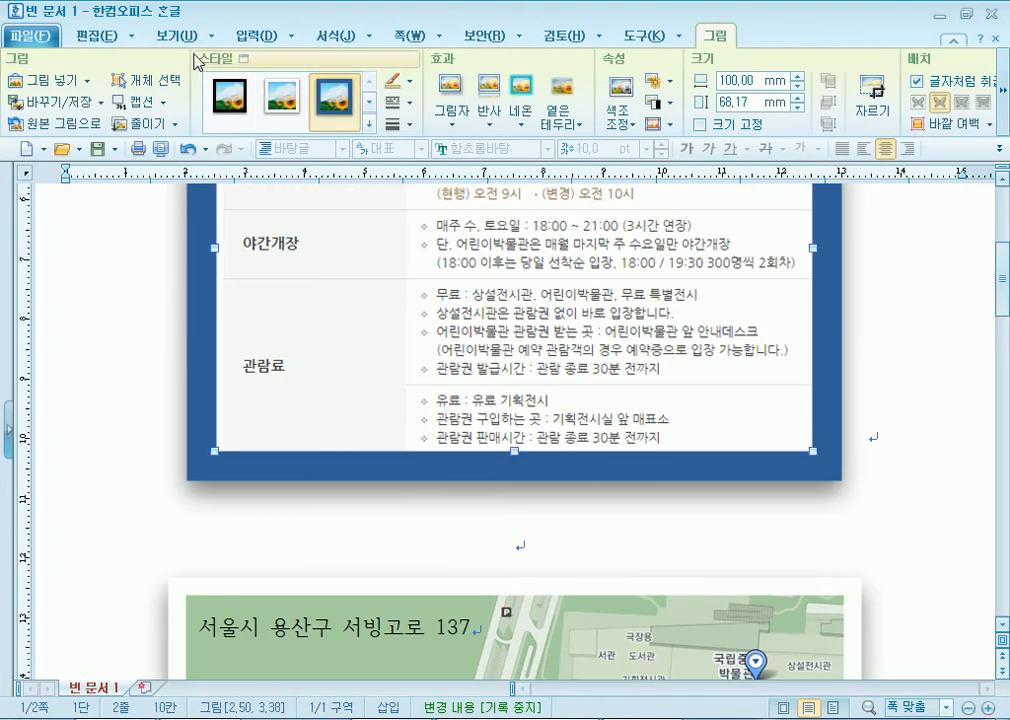
{"action": "left_click", "coordinate": [320, 552]}
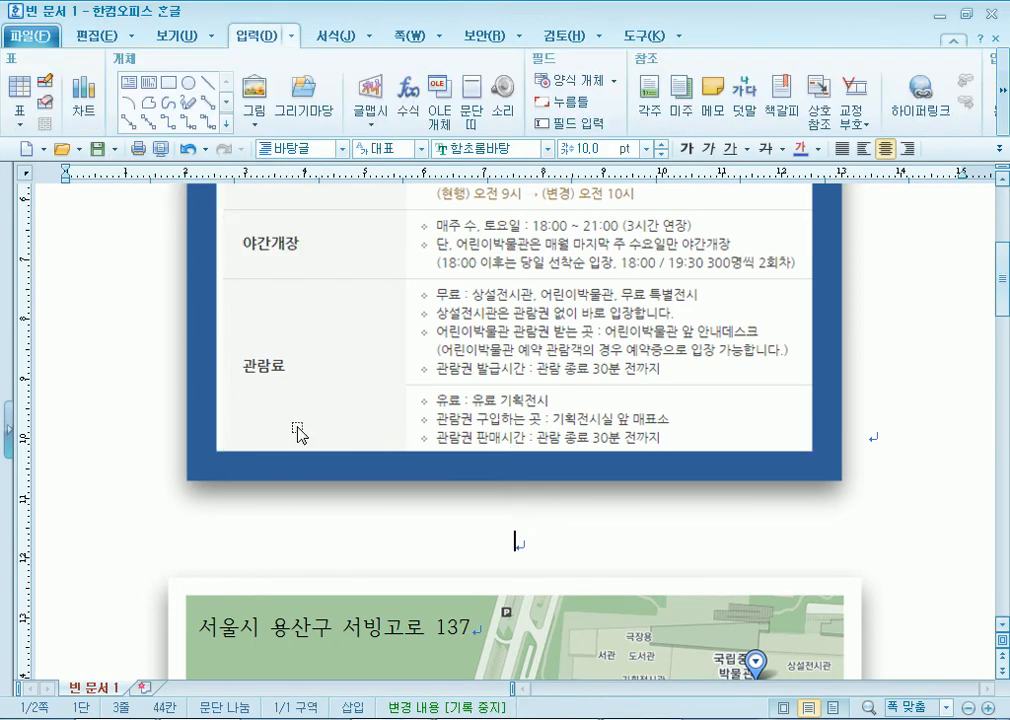
{"action": "left_click", "coordinate": [298, 435]}
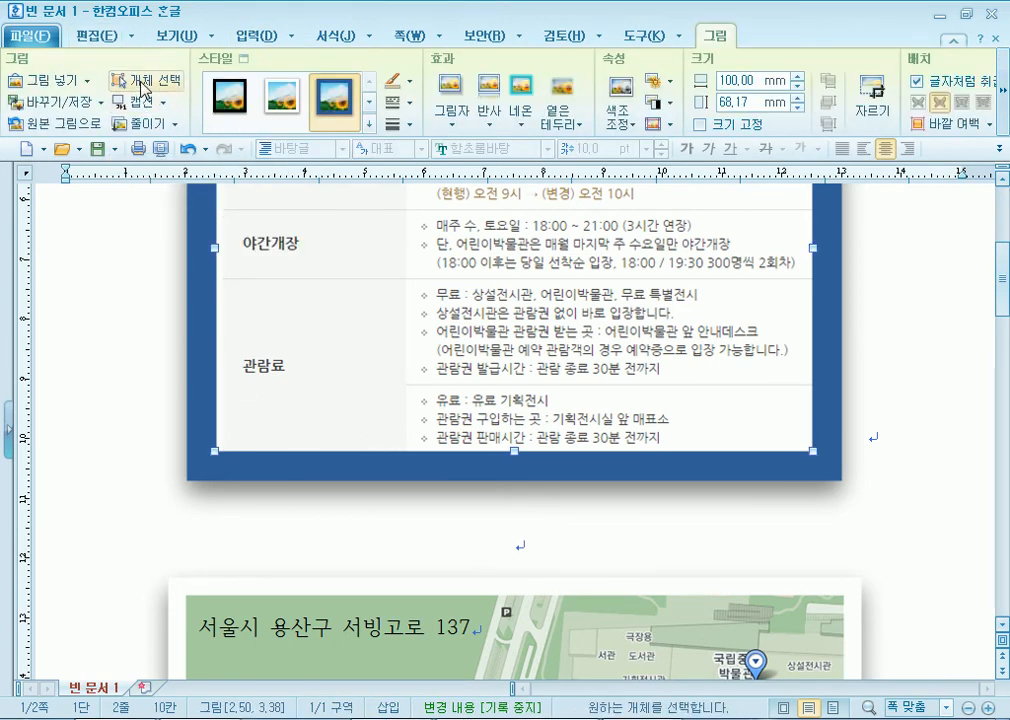
Group the map picture and its address text box into one object, accepting the loss of their object descriptions
{"action": "scroll", "coordinate": [30, 207], "scroll_direction": "down", "scroll_amount": 3}
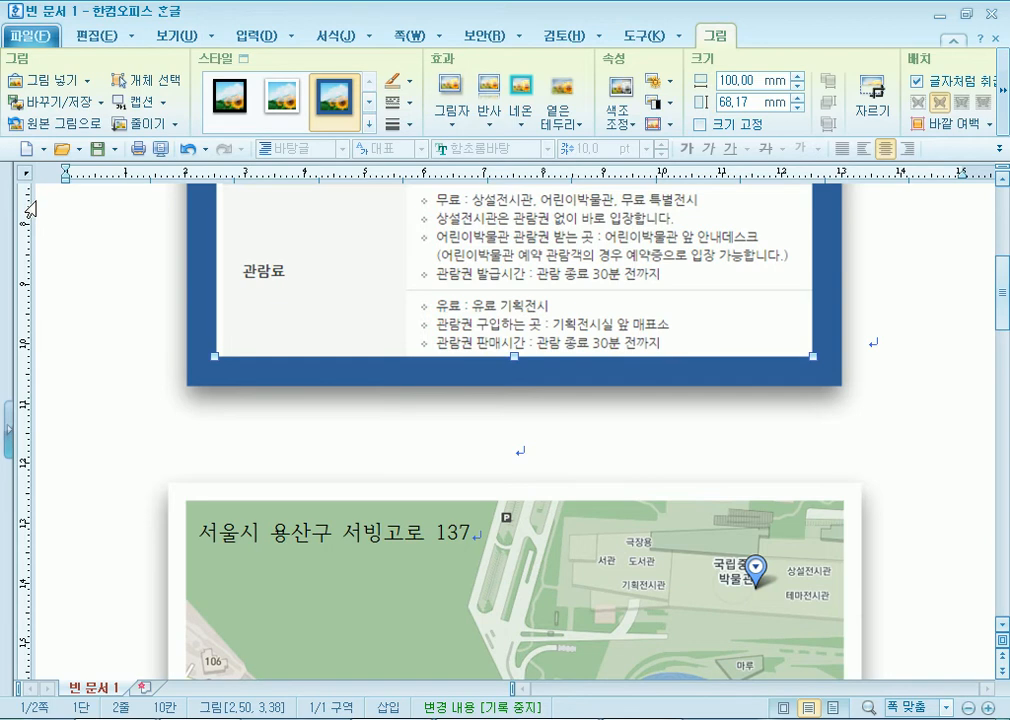
{"action": "scroll", "coordinate": [30, 207], "scroll_direction": "down", "scroll_amount": 6}
{"action": "left_click", "coordinate": [143, 80]}
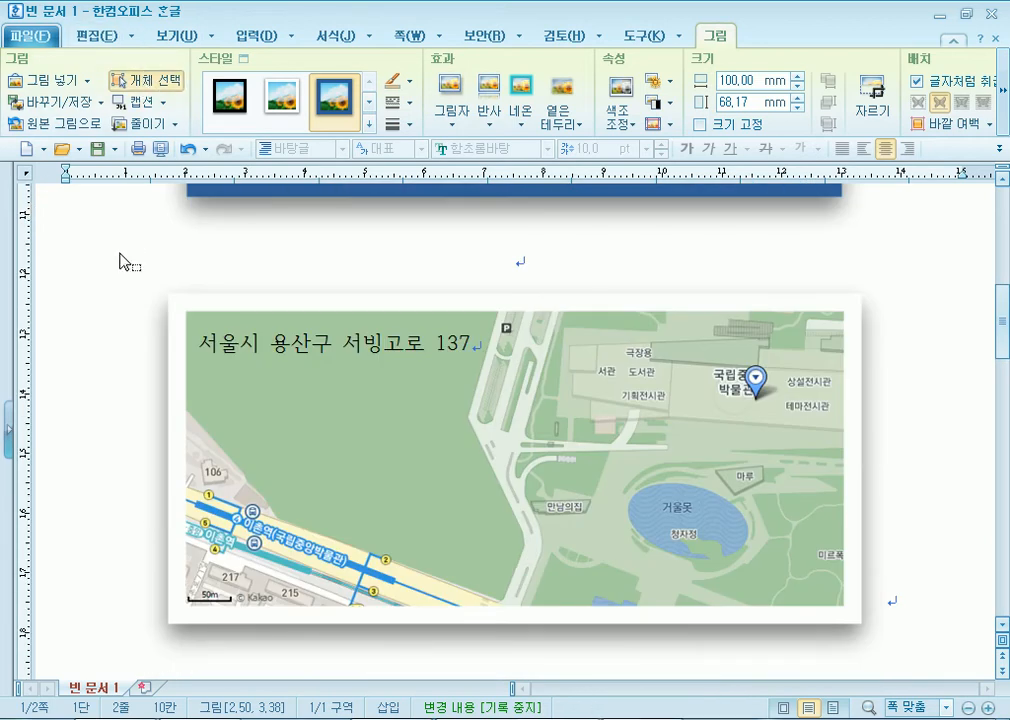
{"action": "left_click_drag", "start_coordinate": [78, 236], "coordinate": [941, 668]}
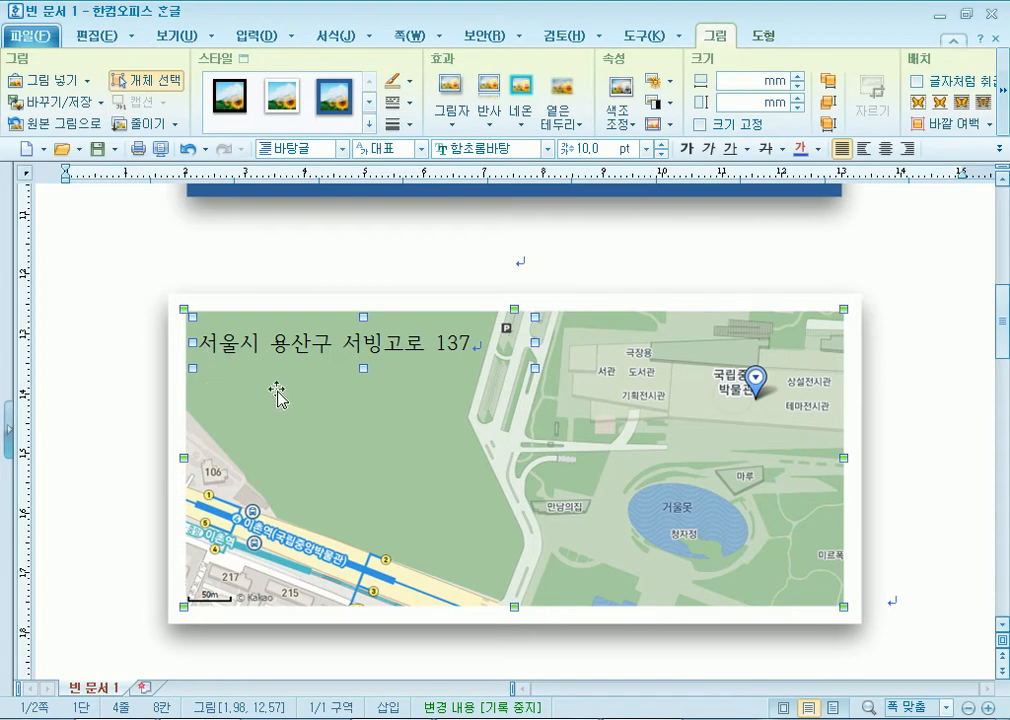
{"action": "left_click", "coordinate": [763, 38]}
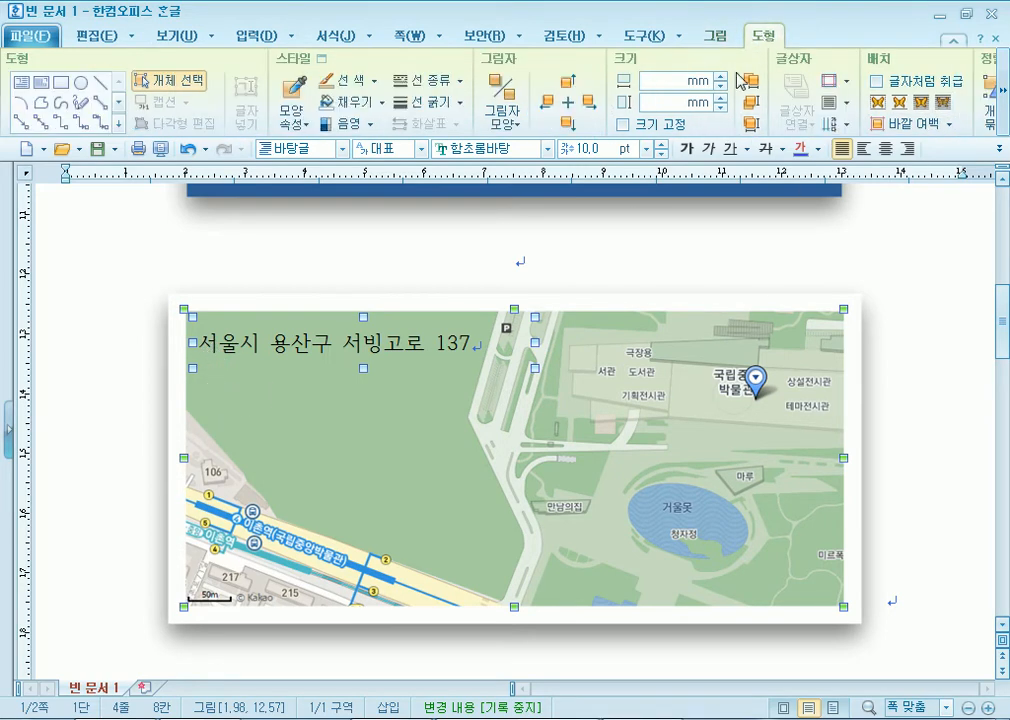
{"action": "left_click", "coordinate": [1004, 100]}
{"action": "left_click", "coordinate": [1004, 100]}
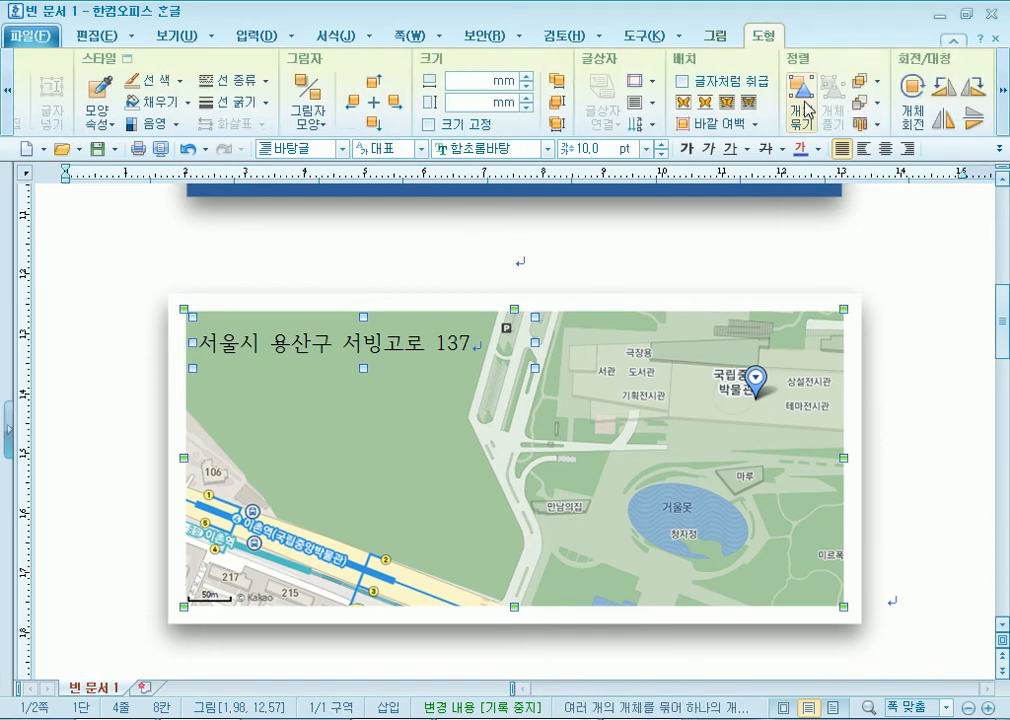
{"action": "right_click", "coordinate": [299, 430]}
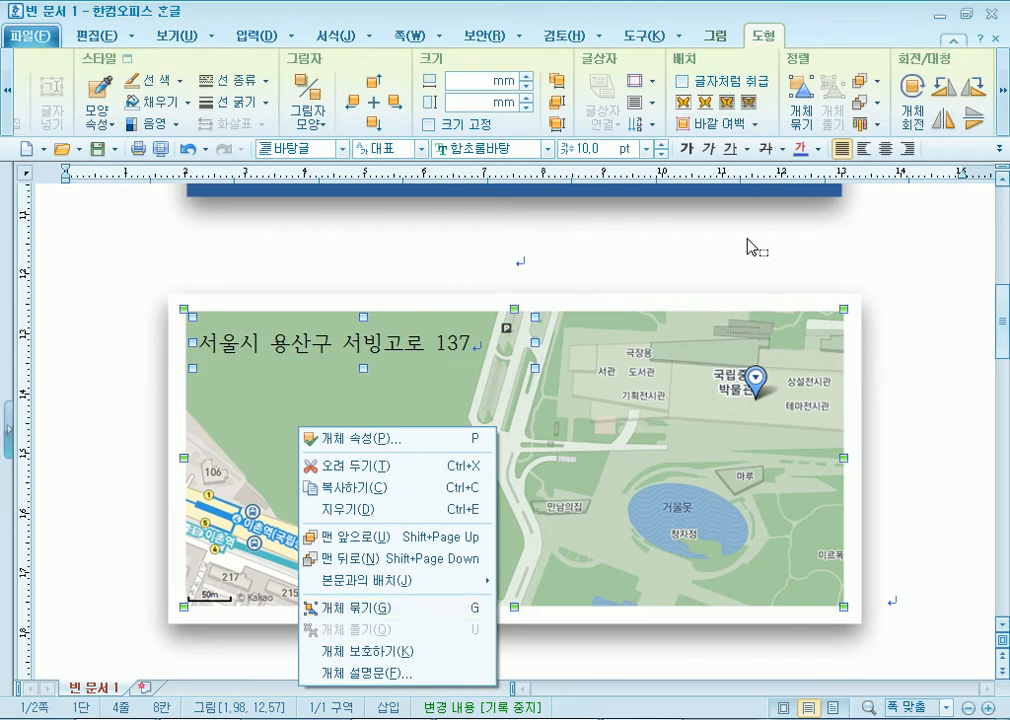
{"action": "key", "text": "Escape"}
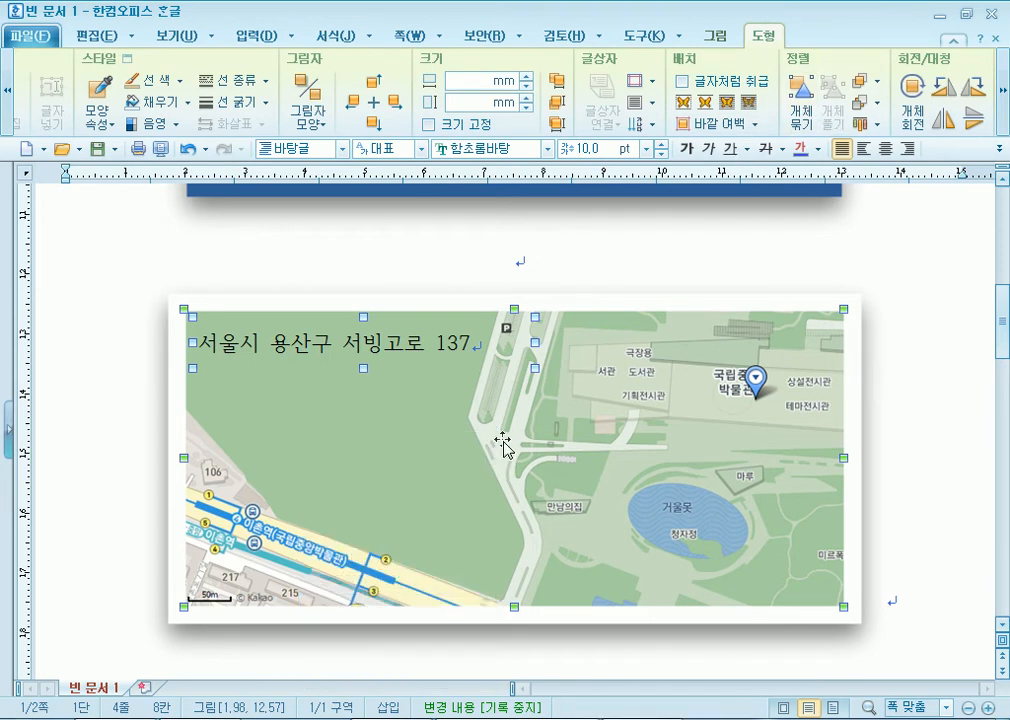
{"action": "left_click", "coordinate": [801, 112]}
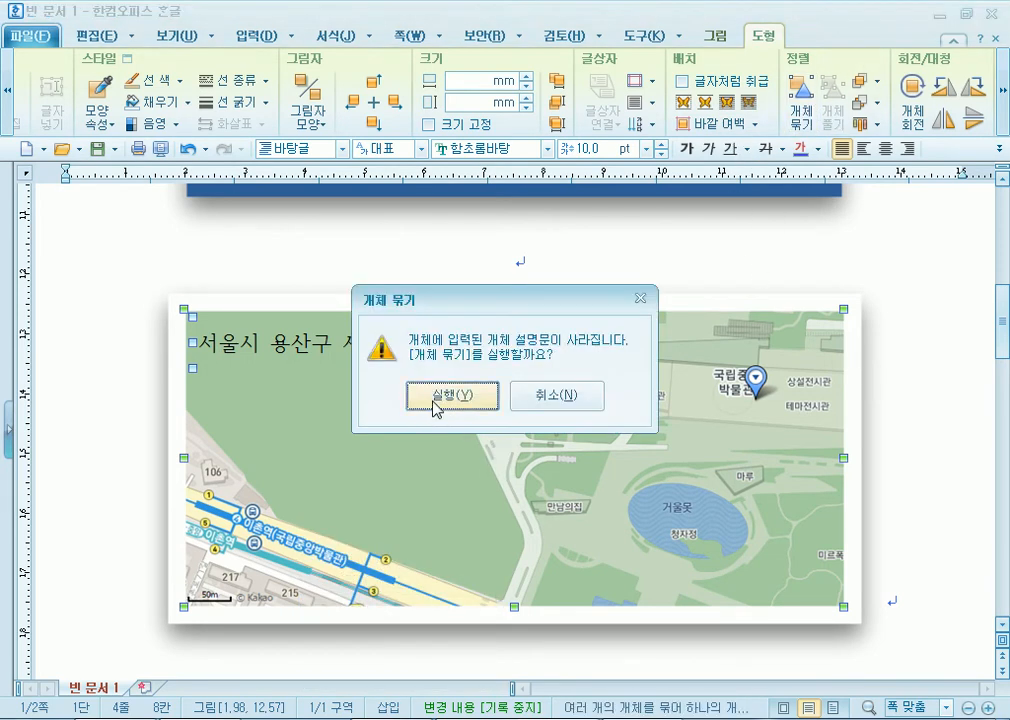
{"action": "left_click", "coordinate": [436, 408]}
{"action": "key", "text": "Escape"}
Set the grouped map object to be treated as a character in its object properties
{"action": "left_click", "coordinate": [718, 342]}
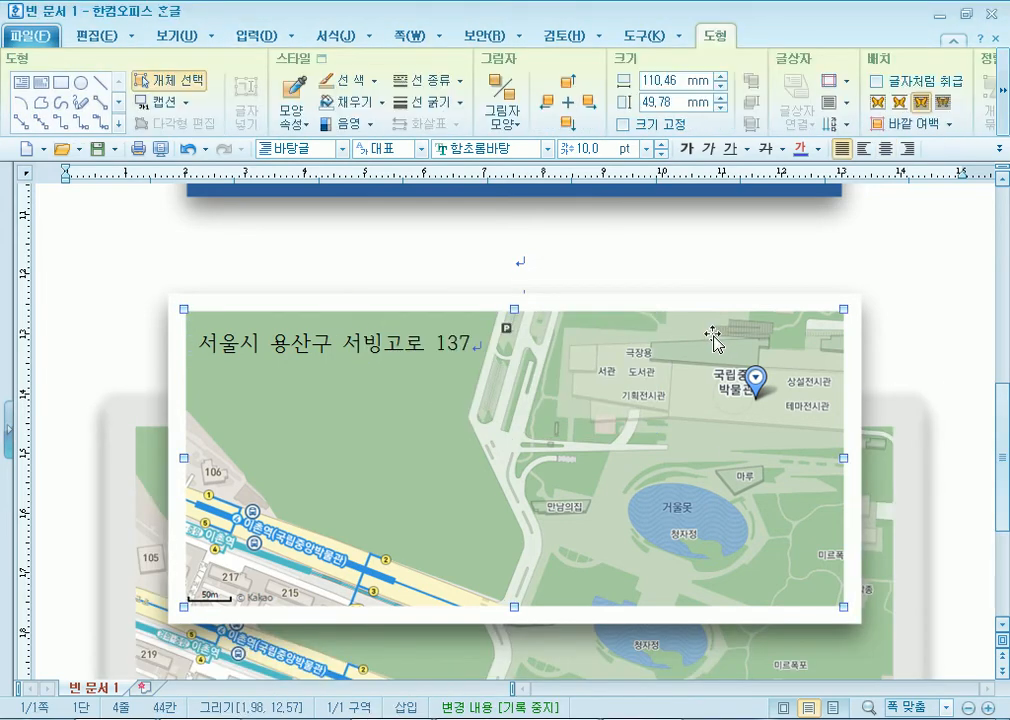
{"action": "double_click", "coordinate": [713, 340]}
{"action": "left_click", "coordinate": [249, 282]}
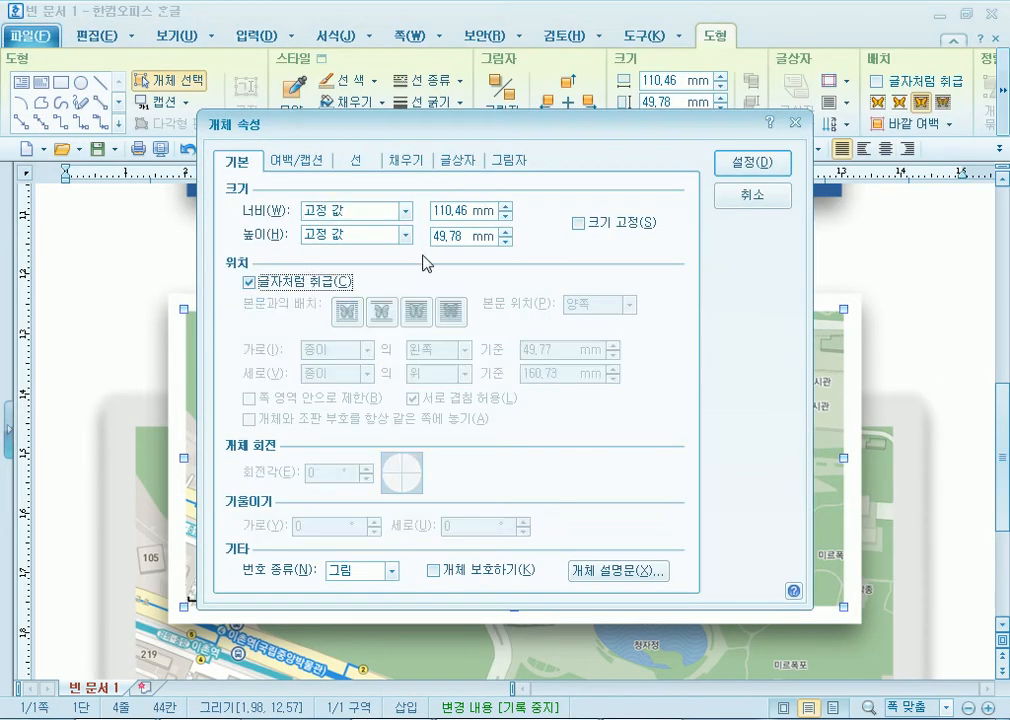
{"action": "left_click", "coordinate": [760, 163]}
{"action": "left_click", "coordinate": [935, 355]}
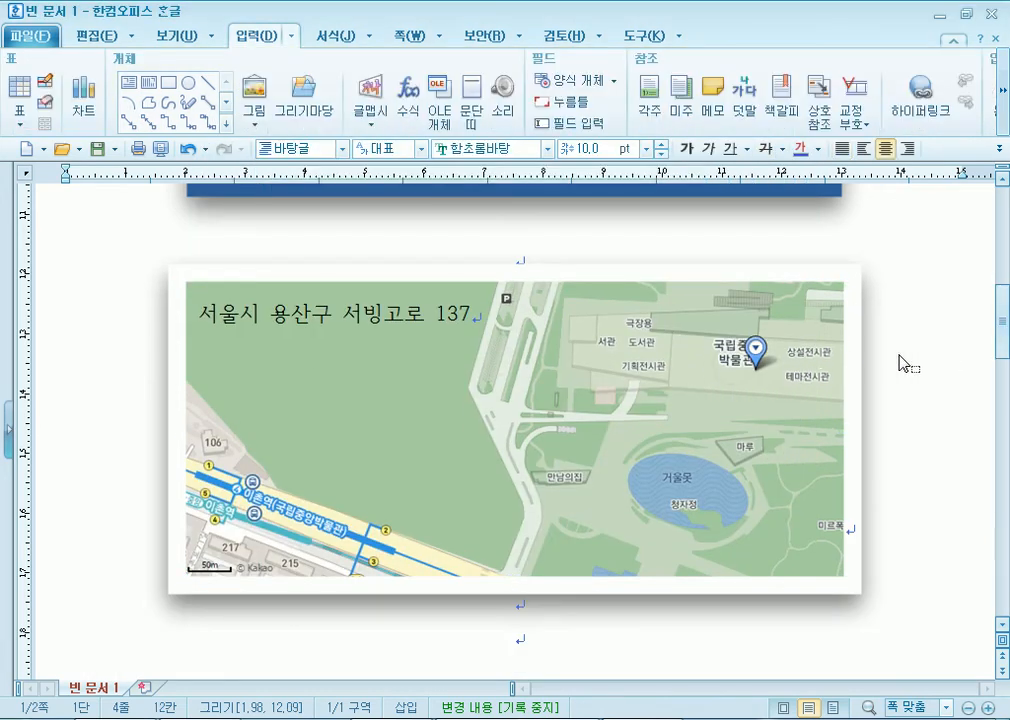
{"action": "left_click", "coordinate": [654, 378]}
{"action": "left_click", "coordinate": [593, 237]}
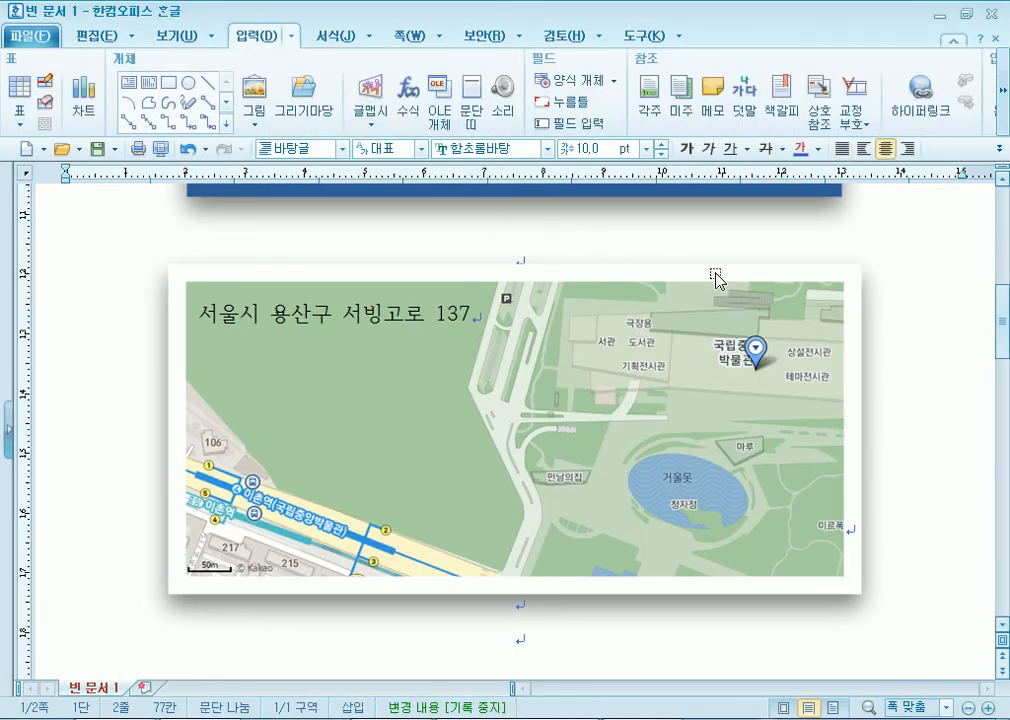
{"action": "double_click", "coordinate": [627, 376]}
{"action": "key", "text": "Escape"}
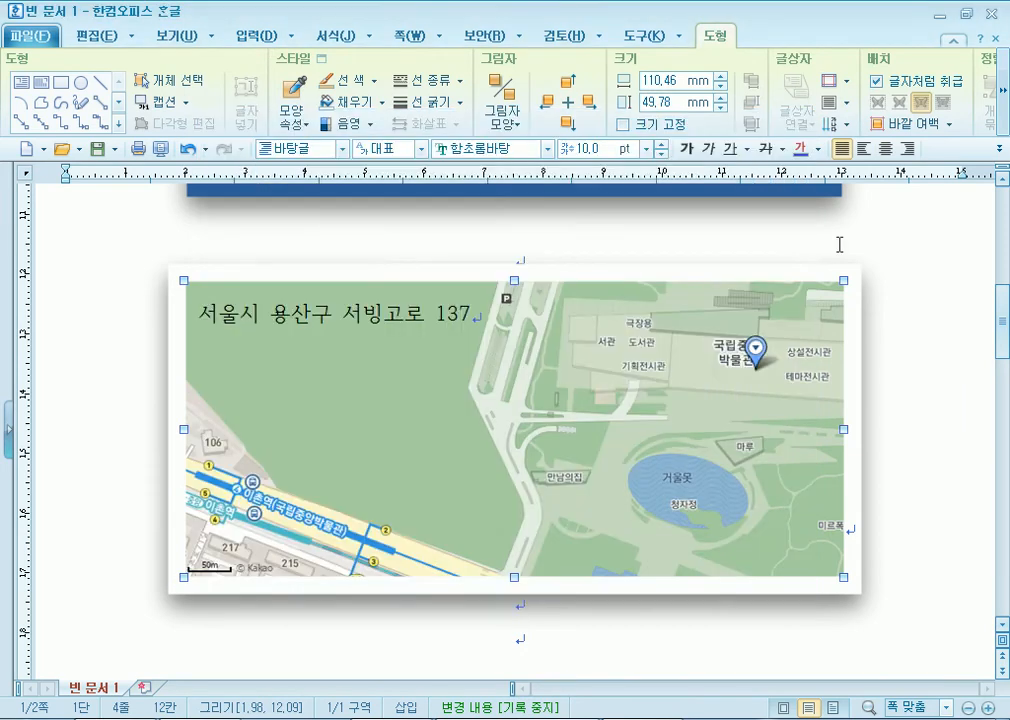
Push the grouped map down by inserting five blank lines between it and the opening-hours picture
{"action": "scroll", "coordinate": [838, 241], "scroll_direction": "up", "scroll_amount": 3}
{"action": "left_click", "coordinate": [897, 327]}
{"action": "scroll", "coordinate": [897, 327], "scroll_direction": "up", "scroll_amount": 1}
{"action": "key", "text": "Return"}
{"action": "key", "text": "Return"}
{"action": "key", "text": "Return"}
{"action": "key", "text": "Return"}
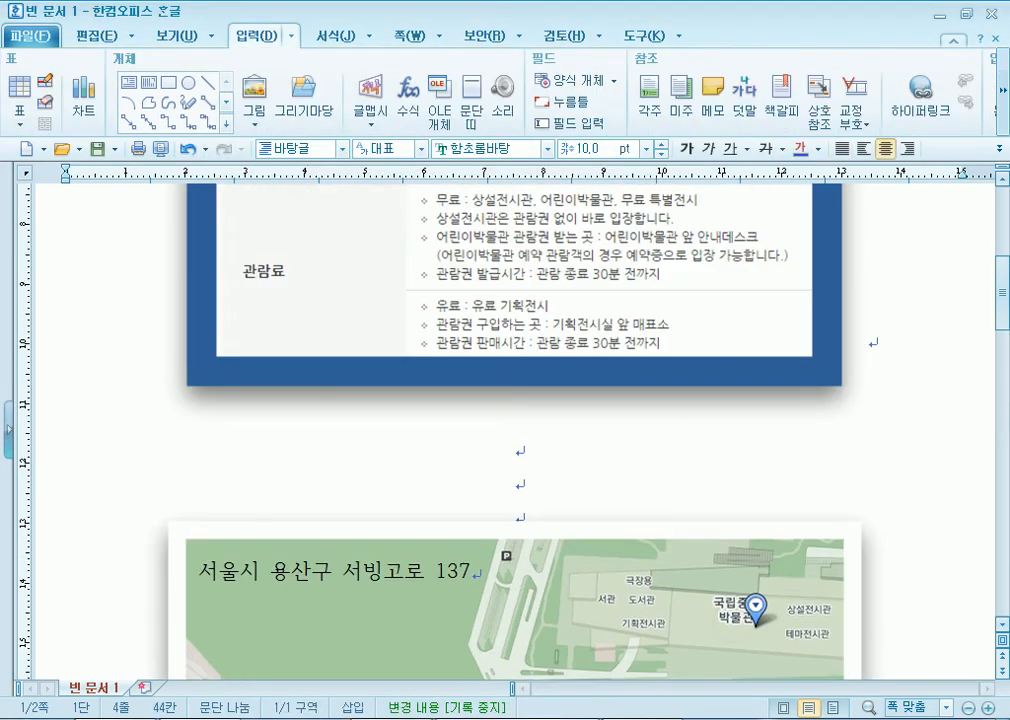
{"action": "left_click", "coordinate": [625, 477]}
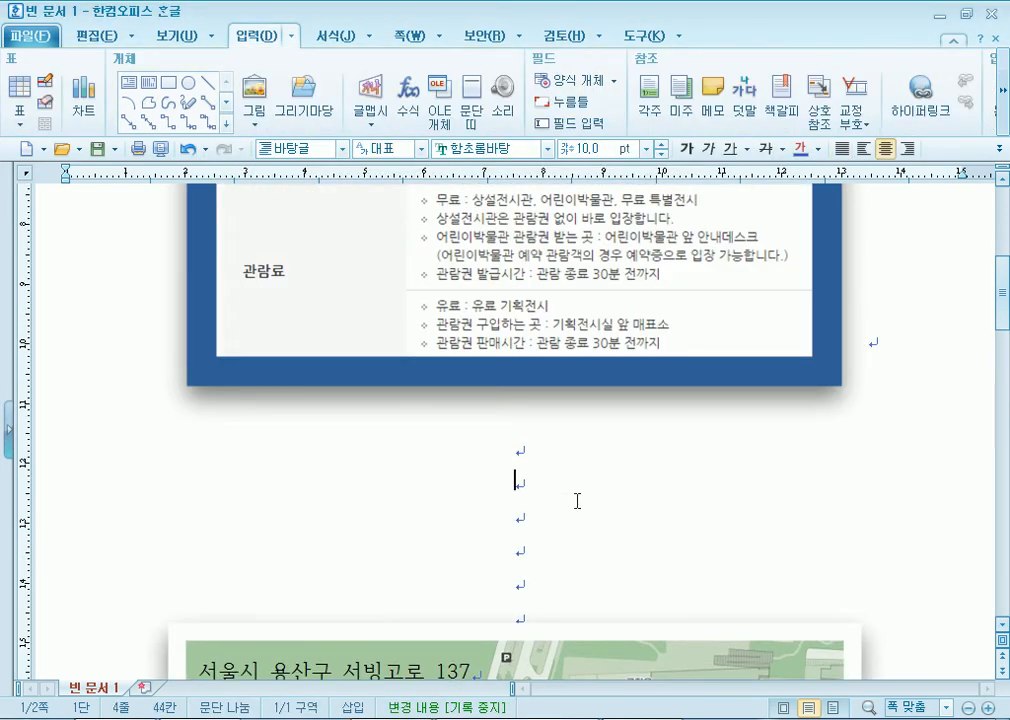
{"action": "scroll", "coordinate": [579, 500], "scroll_direction": "down", "scroll_amount": 3}
Move the grouped map back up near the opening-hours picture, with one blank line between them
{"action": "left_click", "coordinate": [313, 345]}
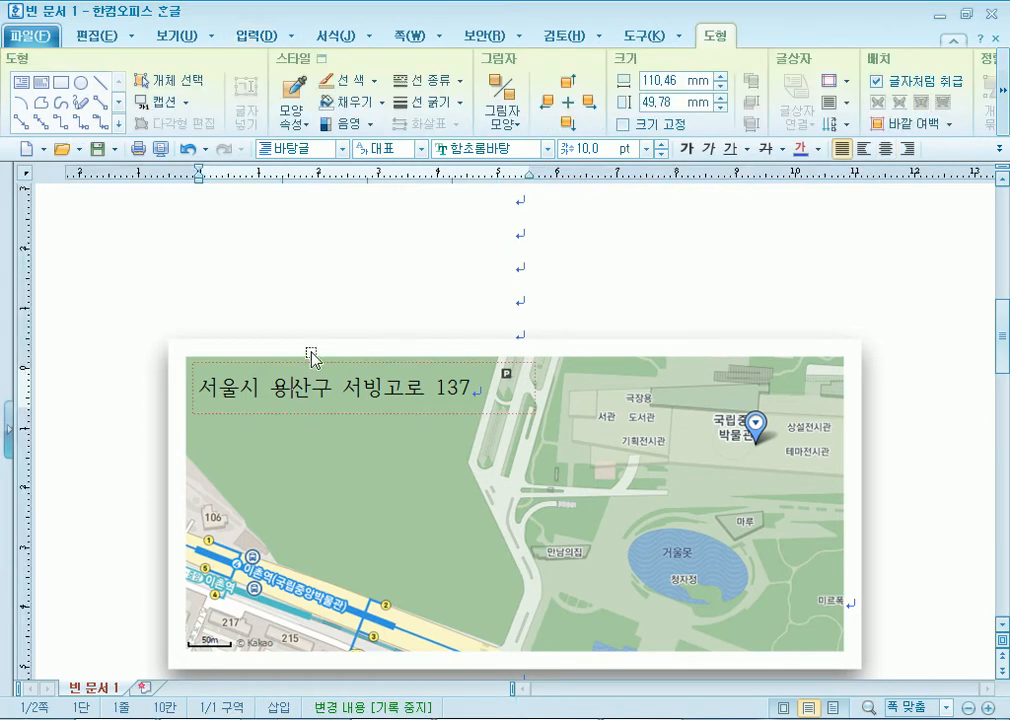
{"action": "left_click", "coordinate": [507, 219]}
{"action": "left_click_drag", "start_coordinate": [620, 532], "coordinate": [601, 206]}
{"action": "scroll", "coordinate": [412, 462], "scroll_direction": "up", "scroll_amount": 3}
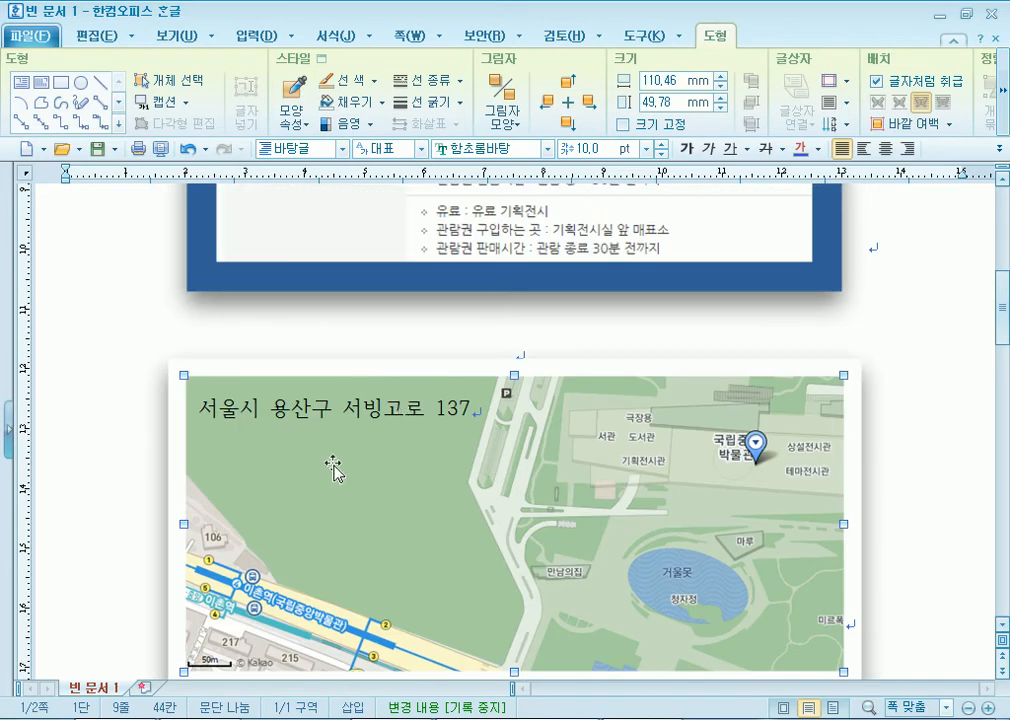
{"action": "left_click", "coordinate": [370, 236]}
{"action": "left_click", "coordinate": [578, 490]}
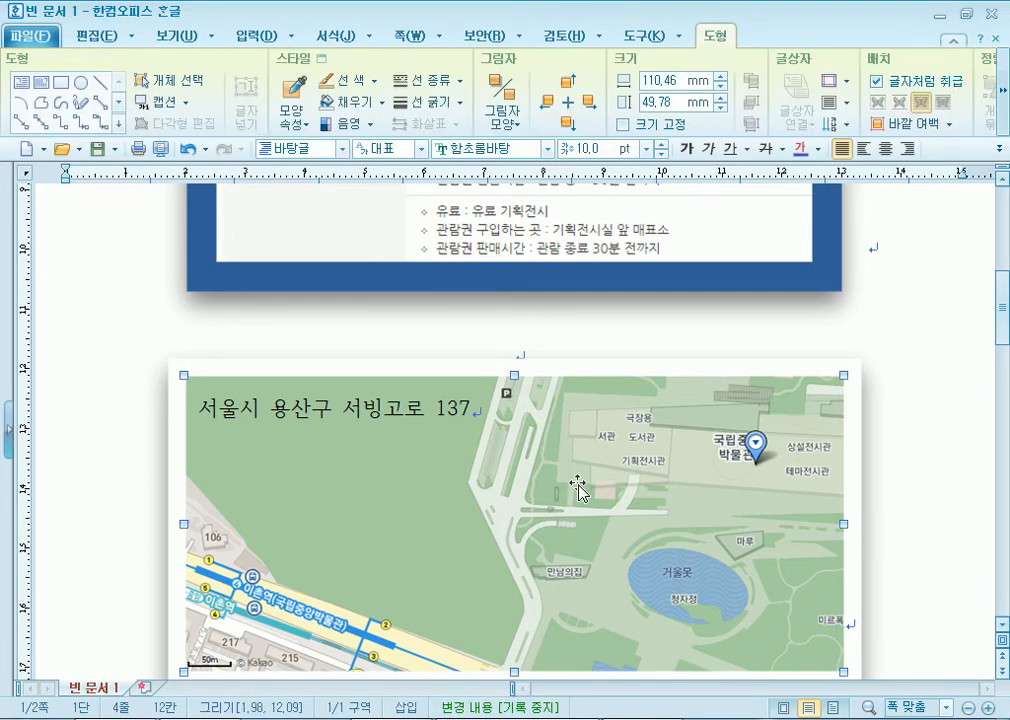
Select the opening-hours picture and the grouped map in turn to compare the tools offered for a picture and a drawing object
{"action": "scroll", "coordinate": [401, 442], "scroll_direction": "up", "scroll_amount": 7}
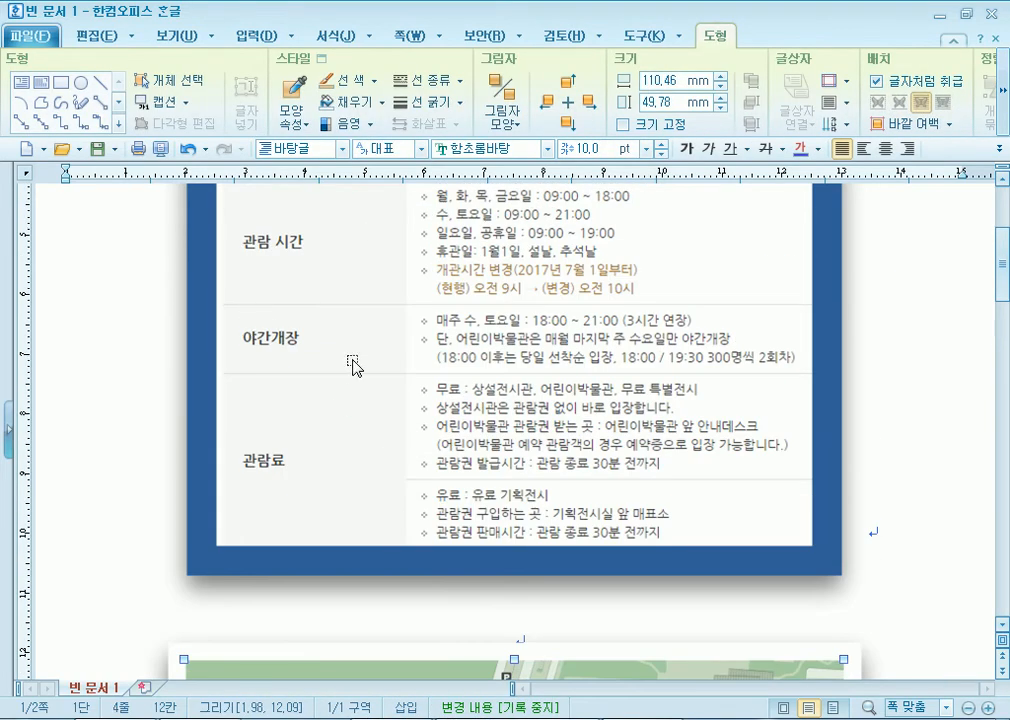
{"action": "left_click", "coordinate": [345, 400]}
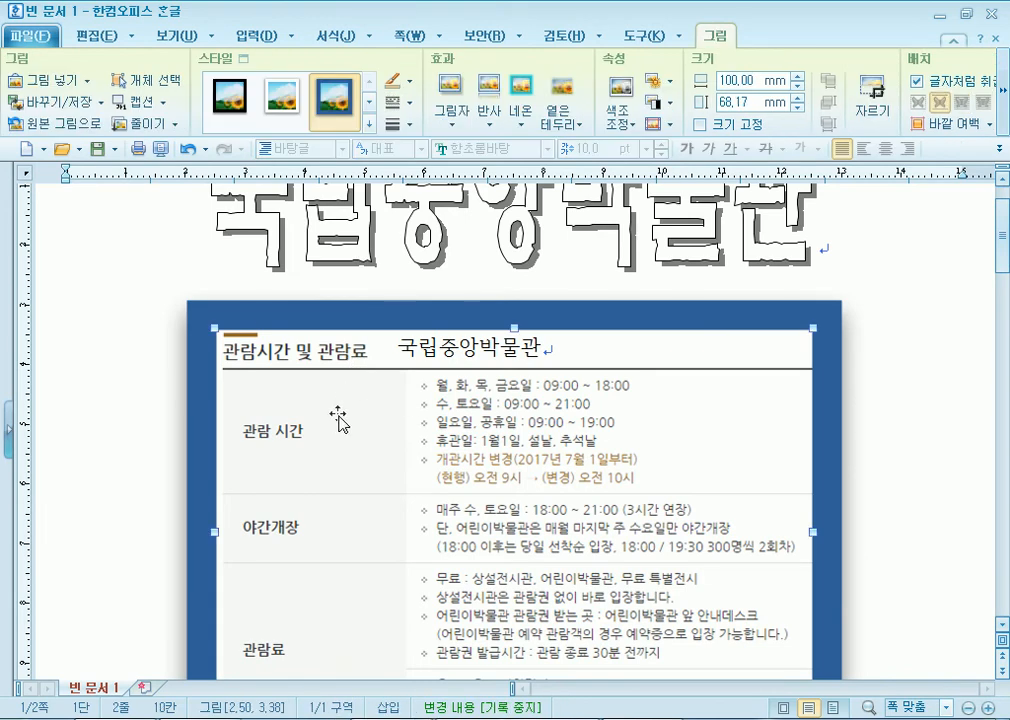
{"action": "scroll", "coordinate": [346, 420], "scroll_direction": "down", "scroll_amount": 10}
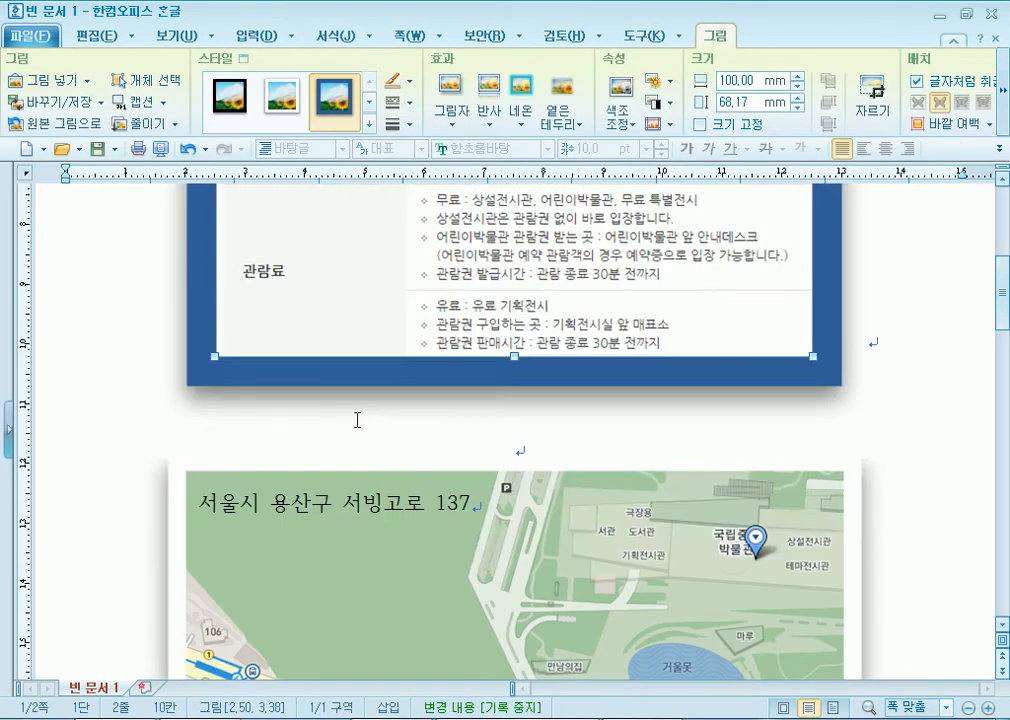
{"action": "left_click", "coordinate": [335, 308]}
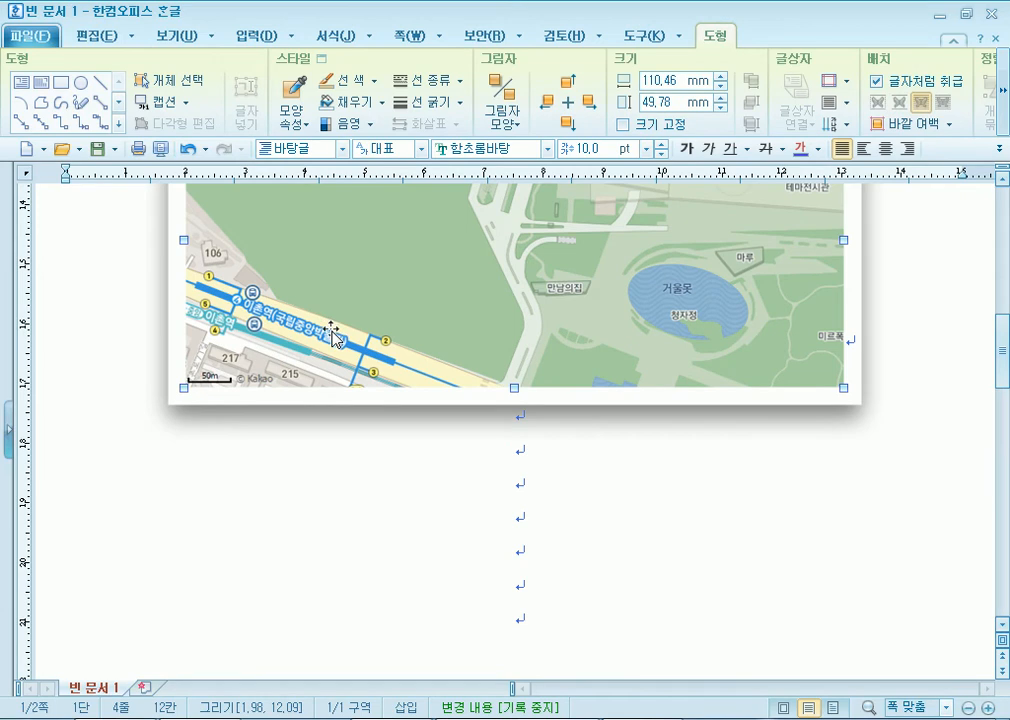
{"action": "scroll", "coordinate": [360, 338], "scroll_direction": "up", "scroll_amount": 3}
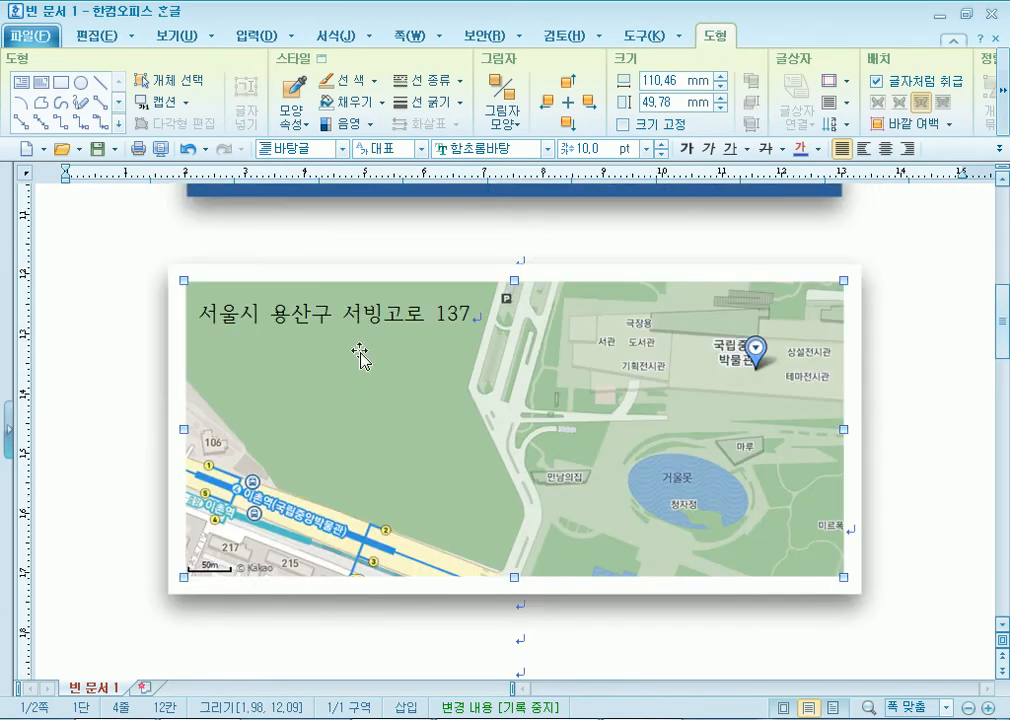
{"action": "left_click", "coordinate": [685, 235]}
{"action": "left_click", "coordinate": [638, 421]}
{"action": "scroll", "coordinate": [302, 460], "scroll_direction": "up", "scroll_amount": 10}
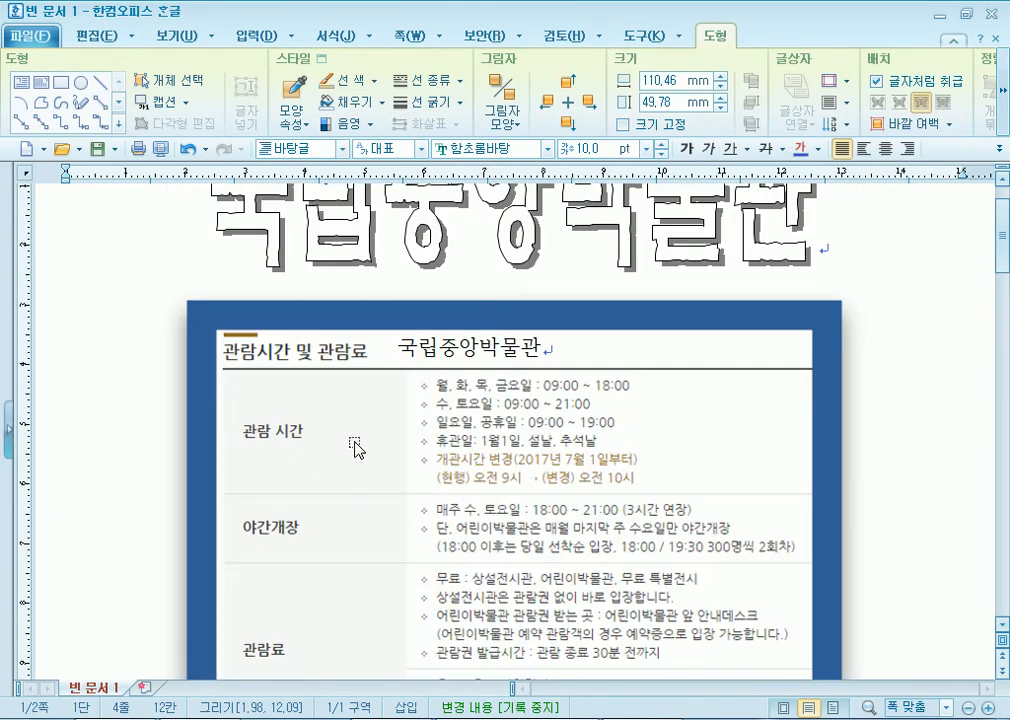
Select the opening-hours picture, the WordArt title and the grouped map in turn to check each one's object type
{"action": "left_click", "coordinate": [378, 476]}
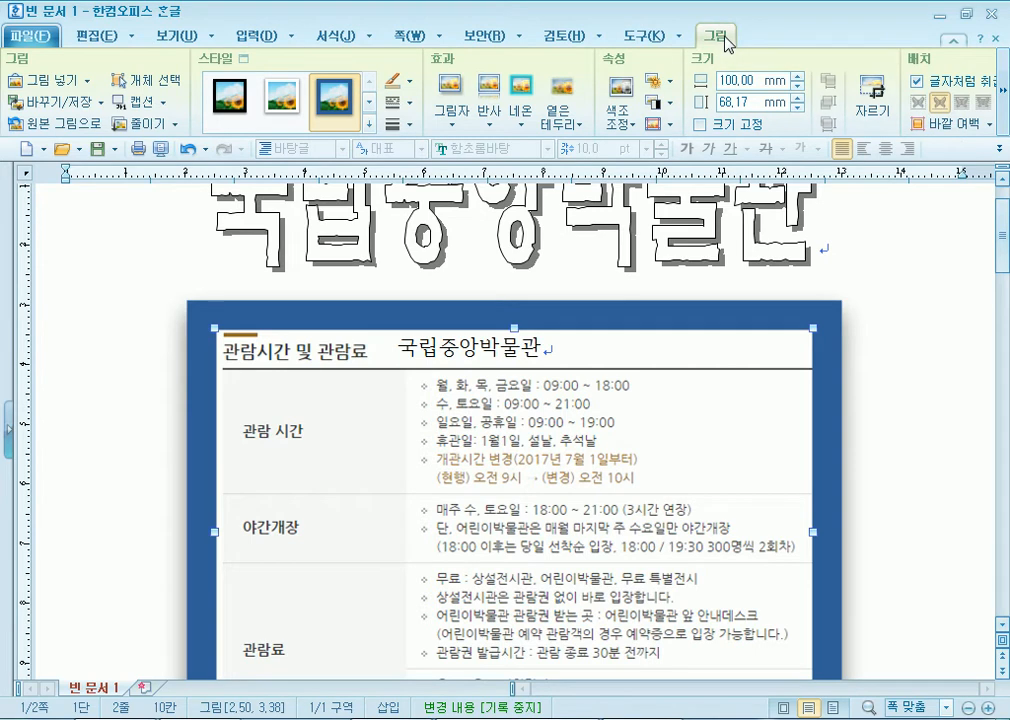
{"action": "left_click", "coordinate": [524, 244]}
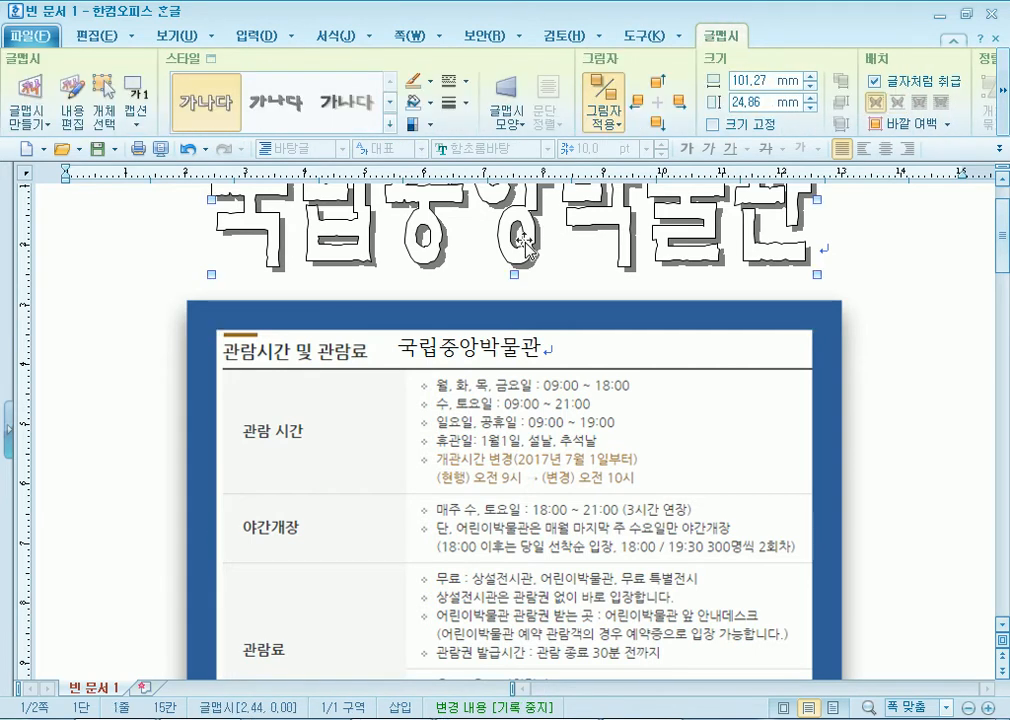
{"action": "left_click", "coordinate": [528, 445]}
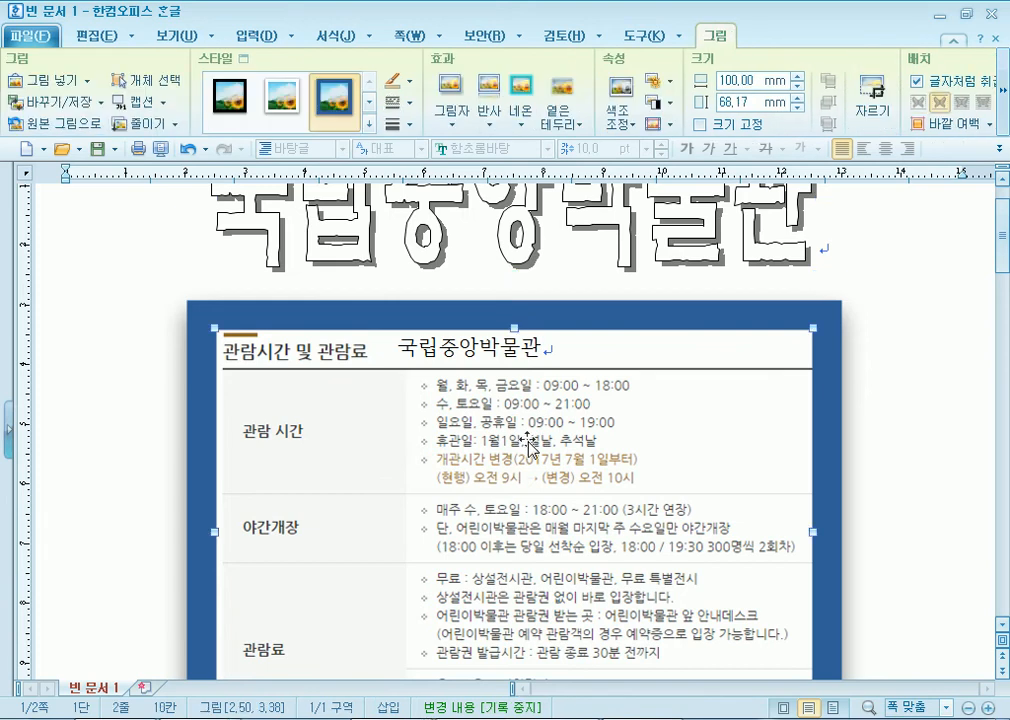
{"action": "scroll", "coordinate": [528, 445], "scroll_direction": "down", "scroll_amount": 5}
{"action": "left_click", "coordinate": [501, 493]}
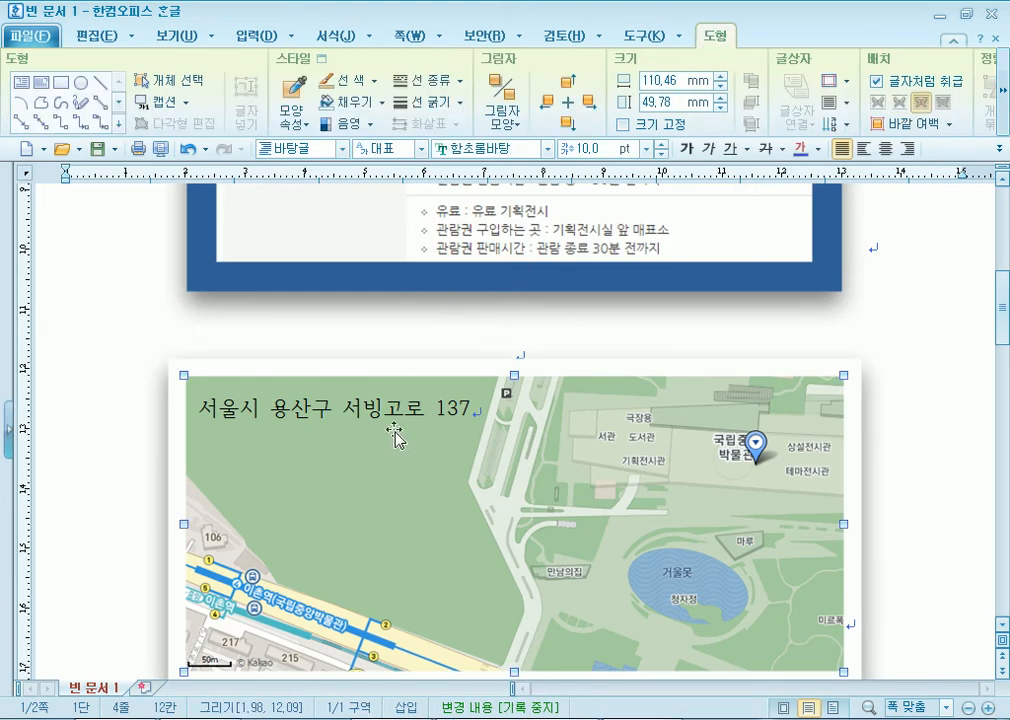
Select the opening-hours picture, the grouped map and the ungrouped large map in turn to compare their object types
{"action": "left_click", "coordinate": [431, 320]}
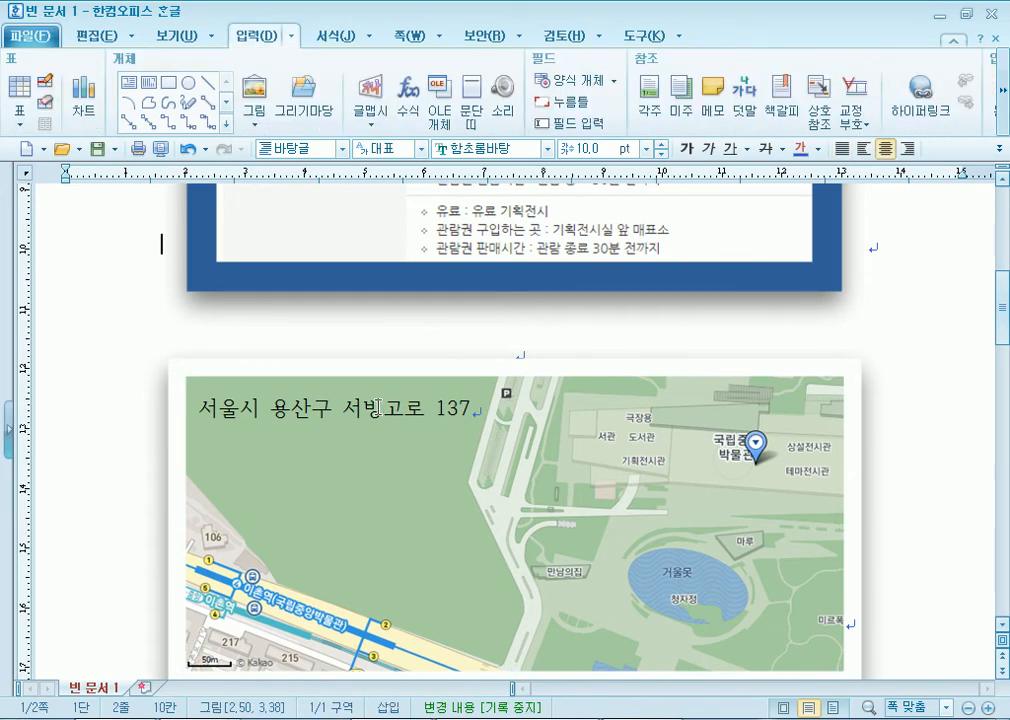
{"action": "left_click", "coordinate": [378, 408]}
{"action": "scroll", "coordinate": [355, 458], "scroll_direction": "down", "scroll_amount": 7}
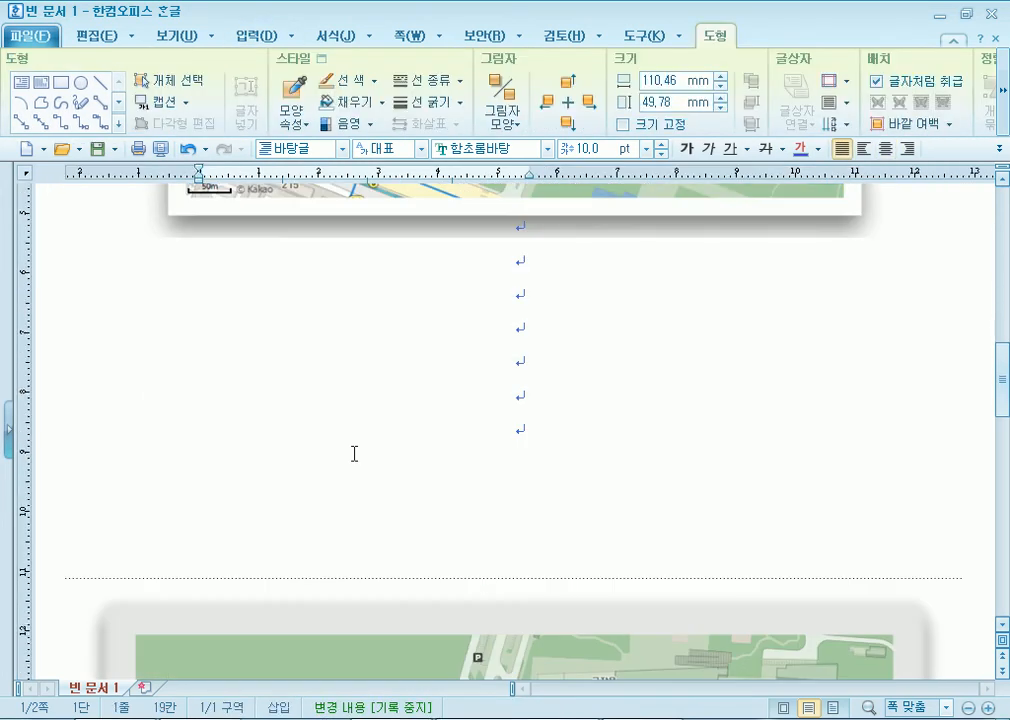
{"action": "scroll", "coordinate": [353, 452], "scroll_direction": "down", "scroll_amount": 7}
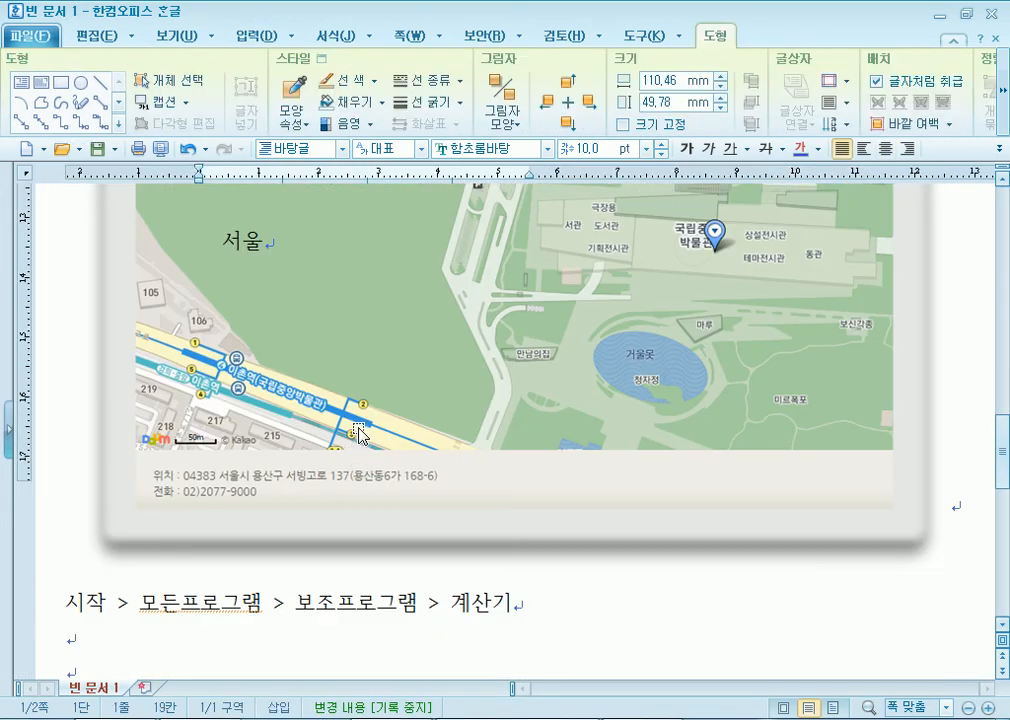
{"action": "left_click", "coordinate": [492, 308]}
{"action": "scroll", "coordinate": [362, 538], "scroll_direction": "down", "scroll_amount": 12}
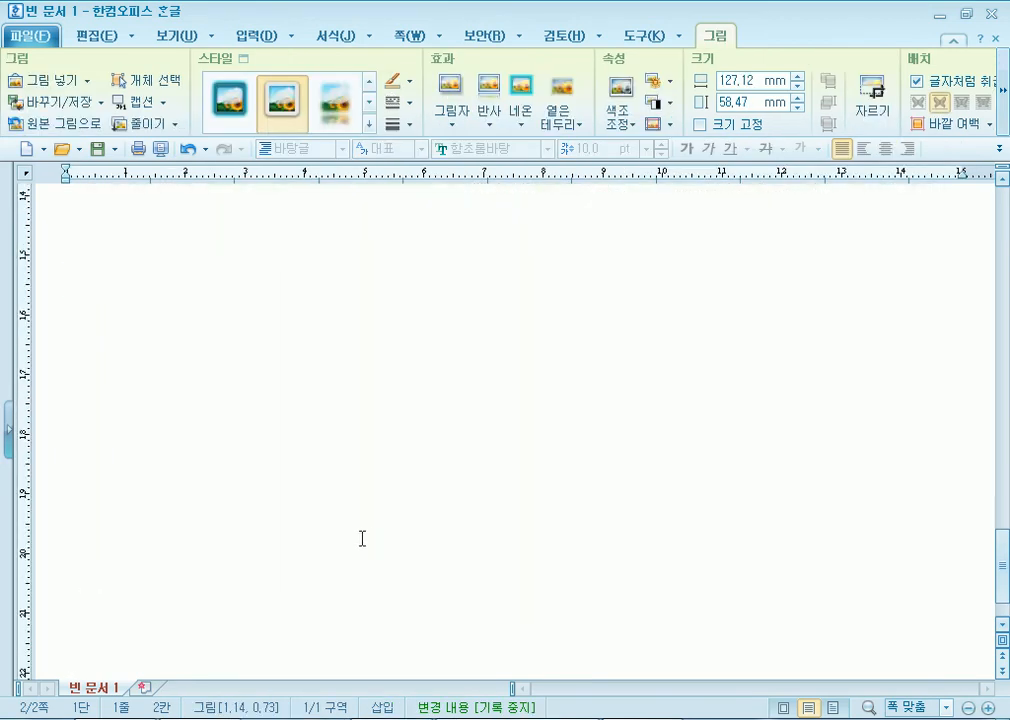
{"action": "scroll", "coordinate": [362, 538], "scroll_direction": "up", "scroll_amount": 18}
{"action": "scroll", "coordinate": [286, 473], "scroll_direction": "down", "scroll_amount": 6}
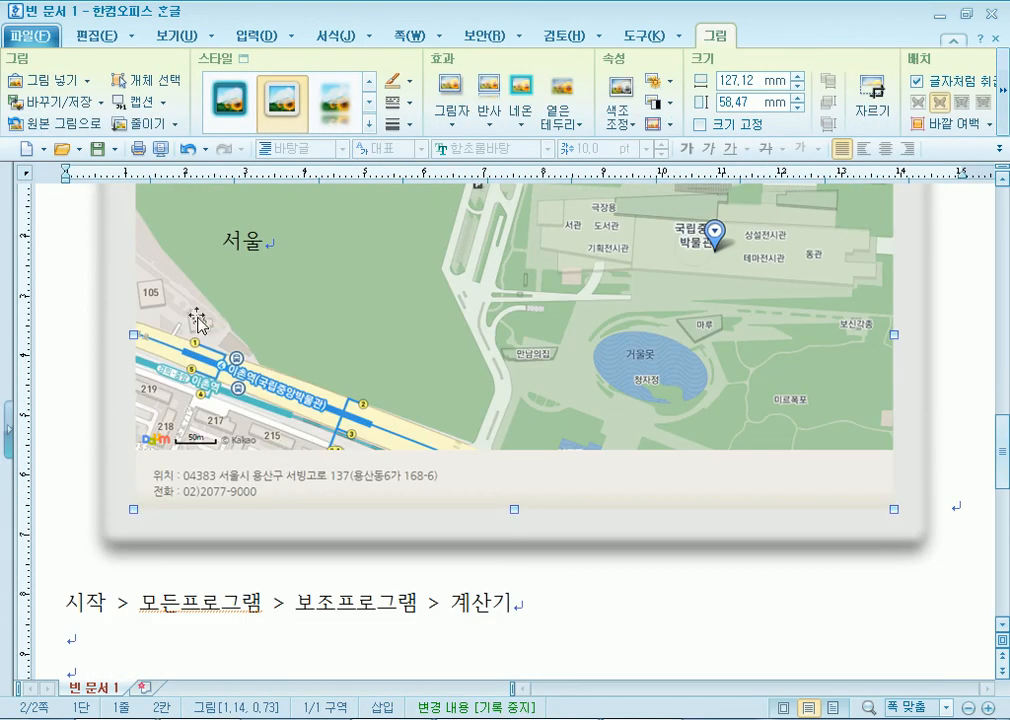
{"action": "scroll", "coordinate": [656, 403], "scroll_direction": "up", "scroll_amount": 2}
{"action": "scroll", "coordinate": [660, 435], "scroll_direction": "up", "scroll_amount": 10}
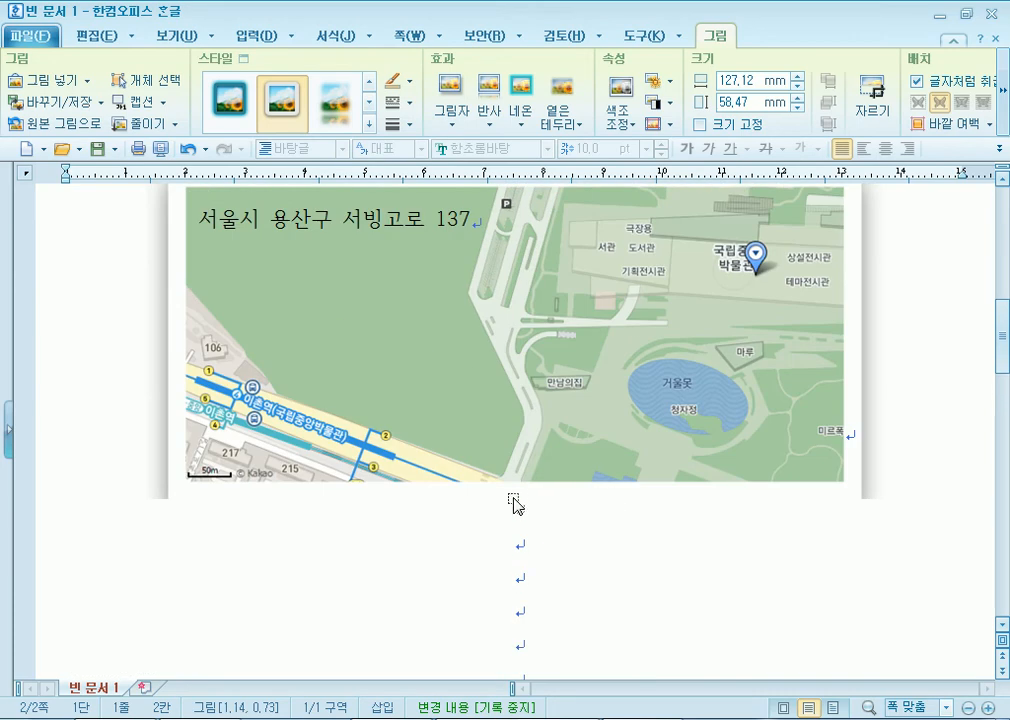
{"action": "left_click", "coordinate": [520, 510]}
{"action": "left_click", "coordinate": [540, 425]}
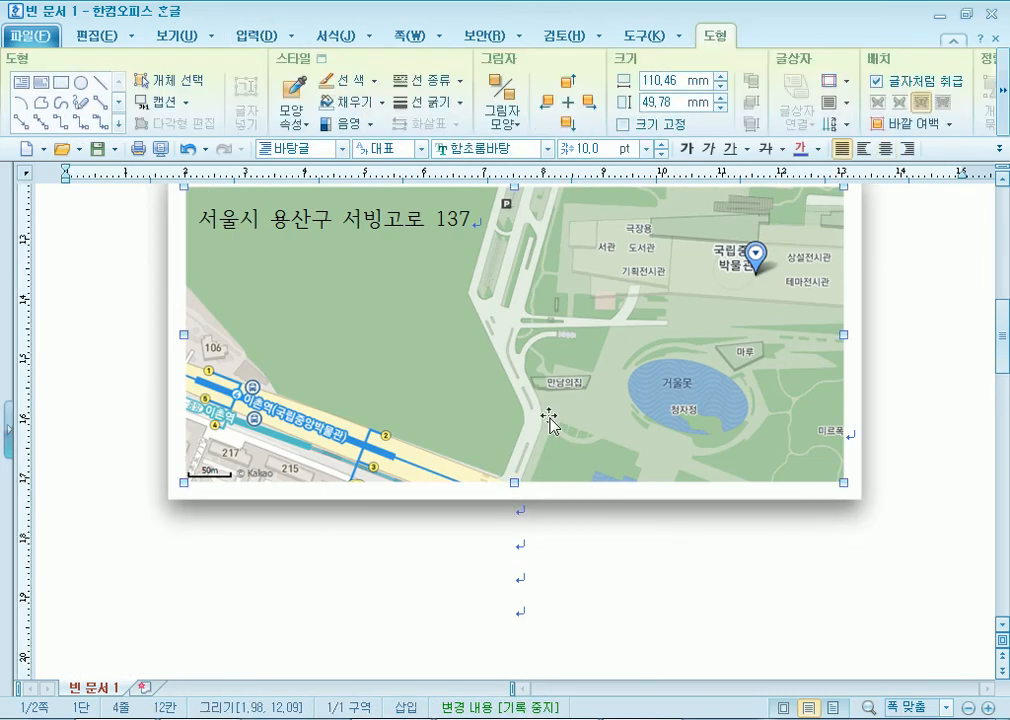
Move the grouped map below the 계산기 line and clear the surplus blank lines and the 서울 text box from around the large map
{"action": "left_click", "coordinate": [446, 438]}
{"action": "key", "text": "Delete"}
{"action": "key", "text": "ctrl+z"}
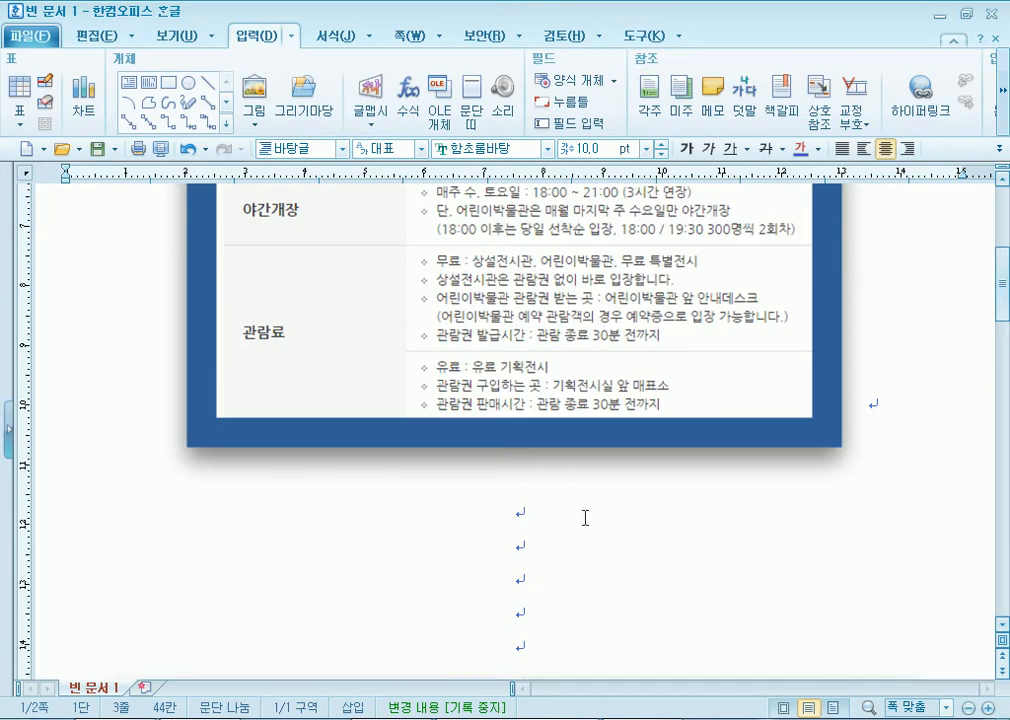
{"action": "scroll", "coordinate": [512, 627], "scroll_direction": "down", "scroll_amount": 3}
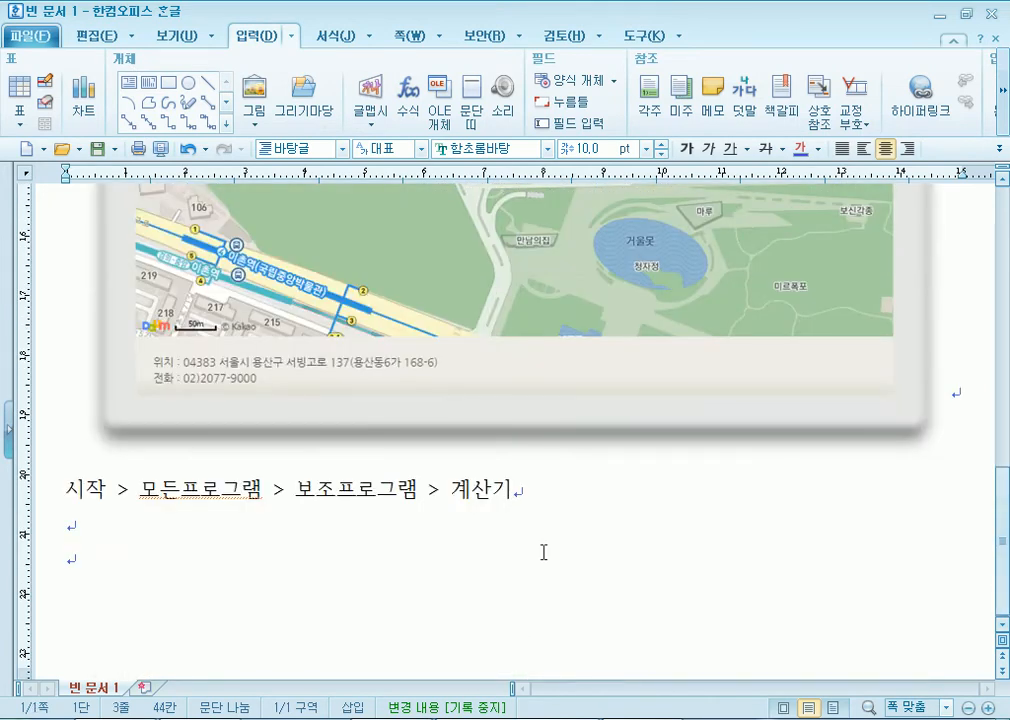
{"action": "key", "text": "ctrl+z"}
{"action": "scroll", "coordinate": [543, 577], "scroll_direction": "up", "scroll_amount": 3}
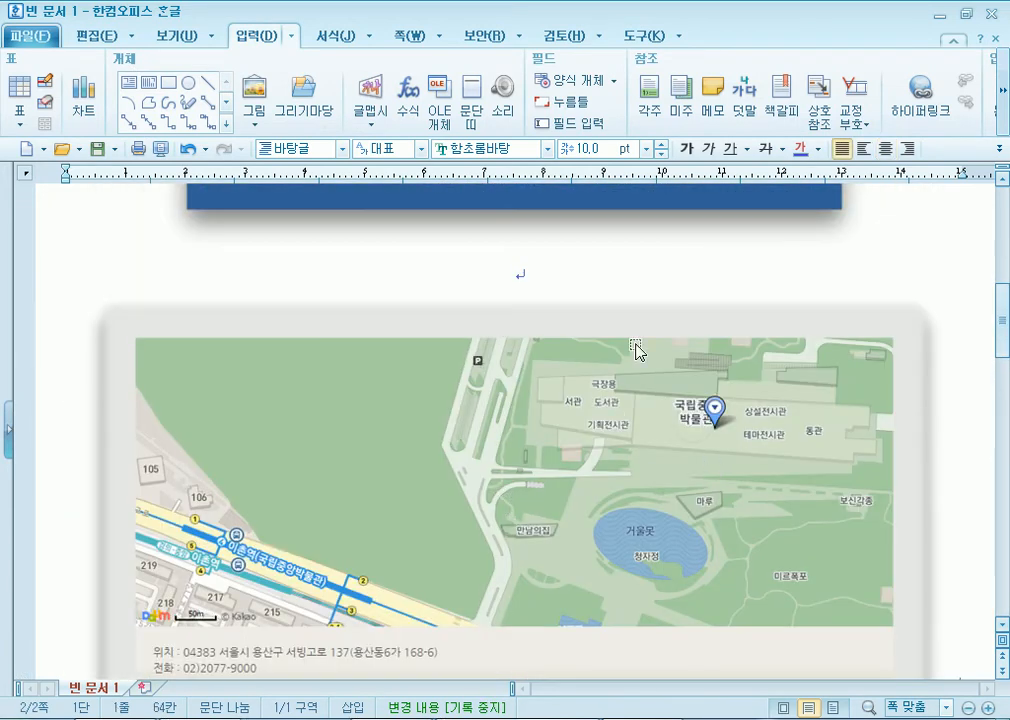
Draw an ellipse about 35.6 mm wide and 23.8 mm high around the museum marker on the large map
{"action": "left_click", "coordinate": [322, 352]}
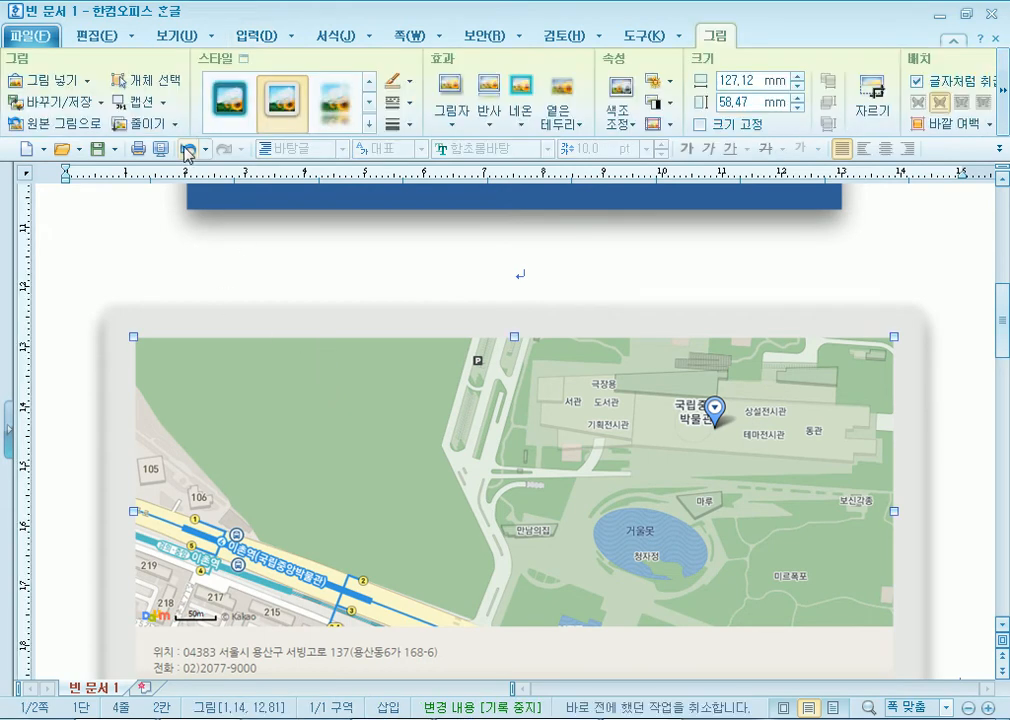
{"action": "left_click", "coordinate": [245, 38]}
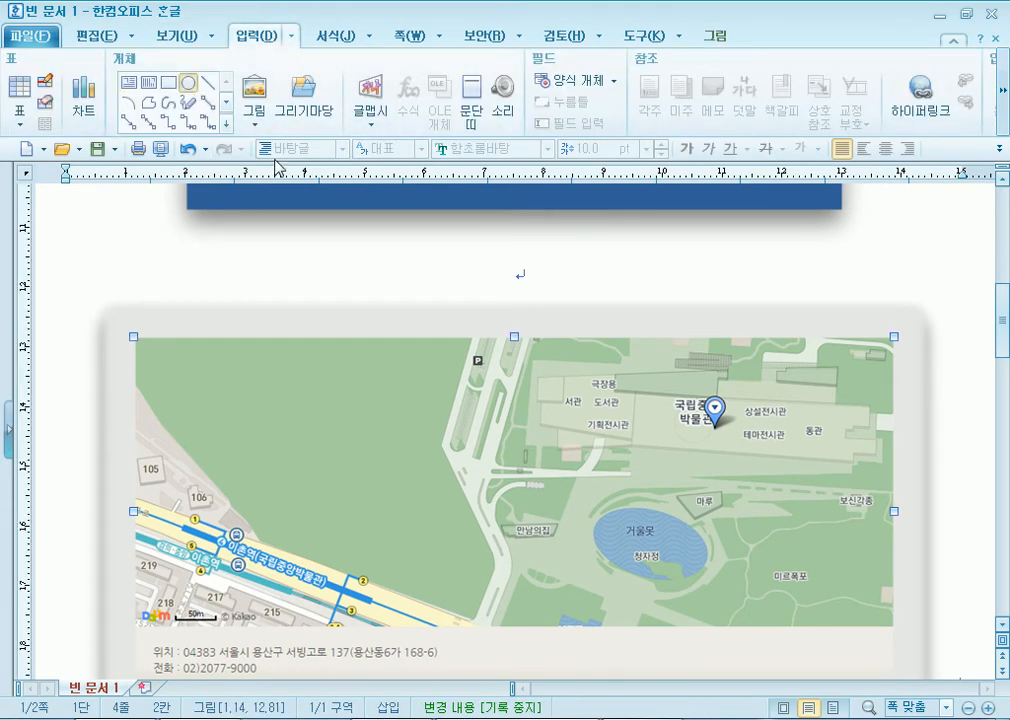
{"action": "left_click_drag", "start_coordinate": [609, 349], "coordinate": [823, 491]}
Give the museum ellipse no fill and a thick red outline
{"action": "double_click", "coordinate": [723, 445]}
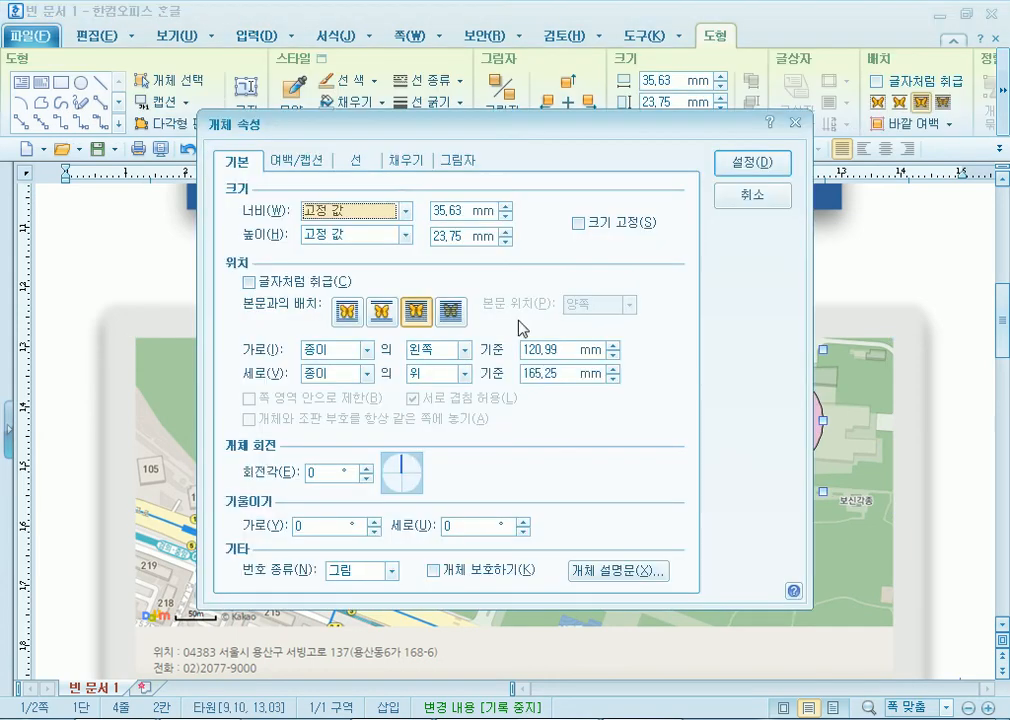
{"action": "left_click", "coordinate": [403, 162]}
{"action": "left_click", "coordinate": [311, 216]}
{"action": "left_click", "coordinate": [352, 162]}
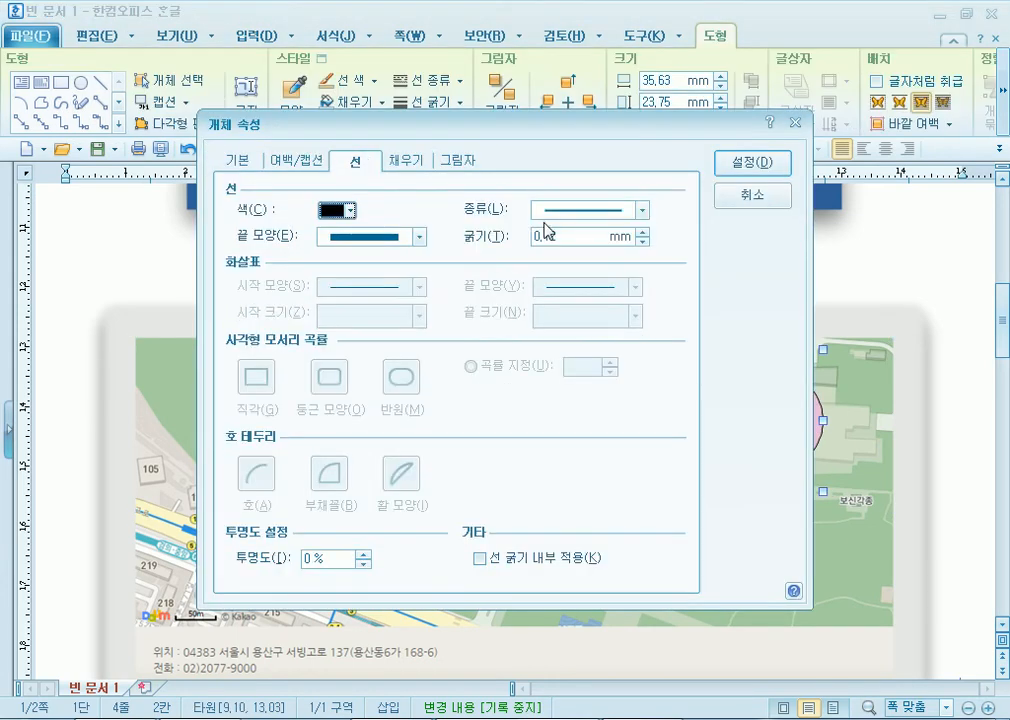
{"action": "left_click", "coordinate": [335, 211]}
{"action": "left_click", "coordinate": [343, 264]}
{"action": "left_click", "coordinate": [762, 164]}
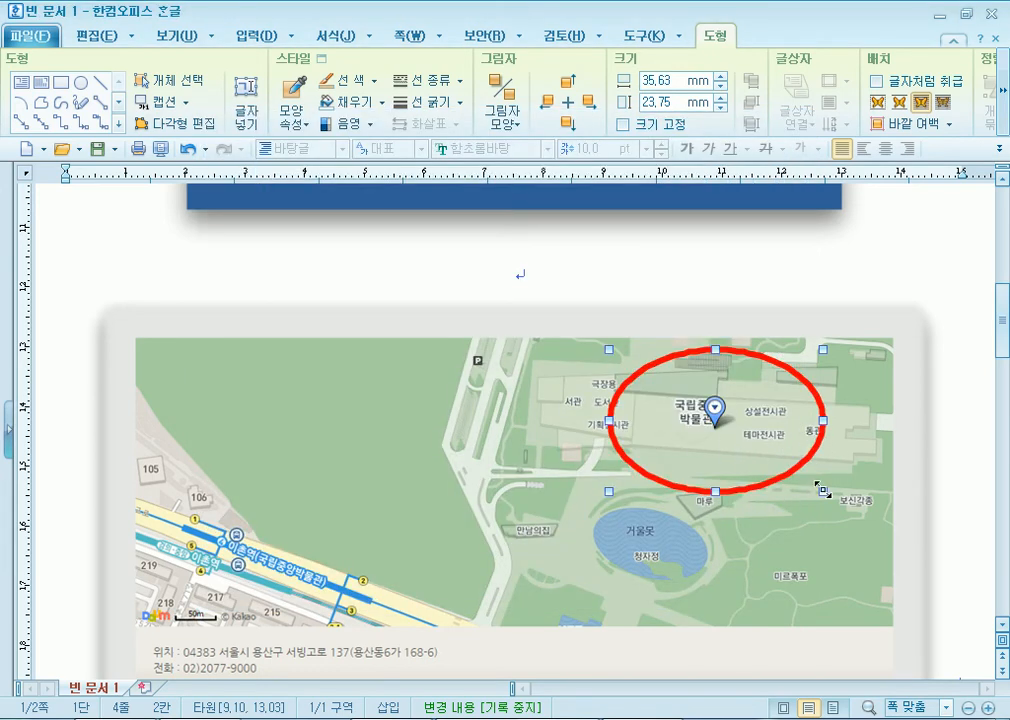
Shrink the museum ellipse to about 32.5 by 21.8 mm and place a copy of it around 이촌역 station
{"action": "left_click_drag", "start_coordinate": [803, 482], "coordinate": [805, 481]}
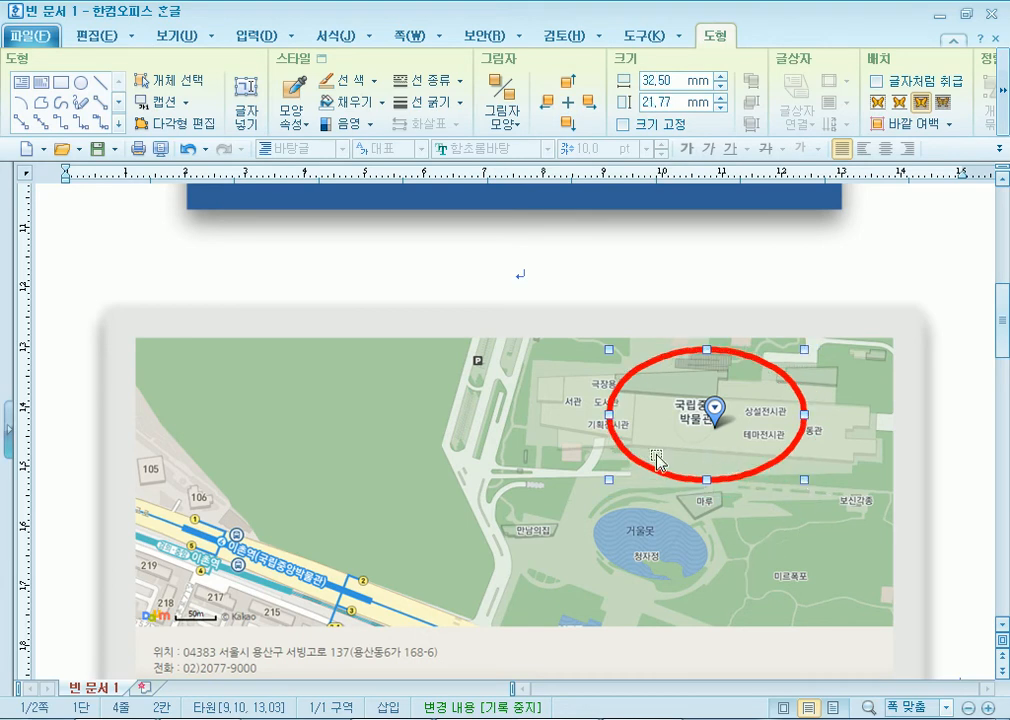
{"action": "left_click_drag", "start_coordinate": [634, 467], "coordinate": [196, 470]}
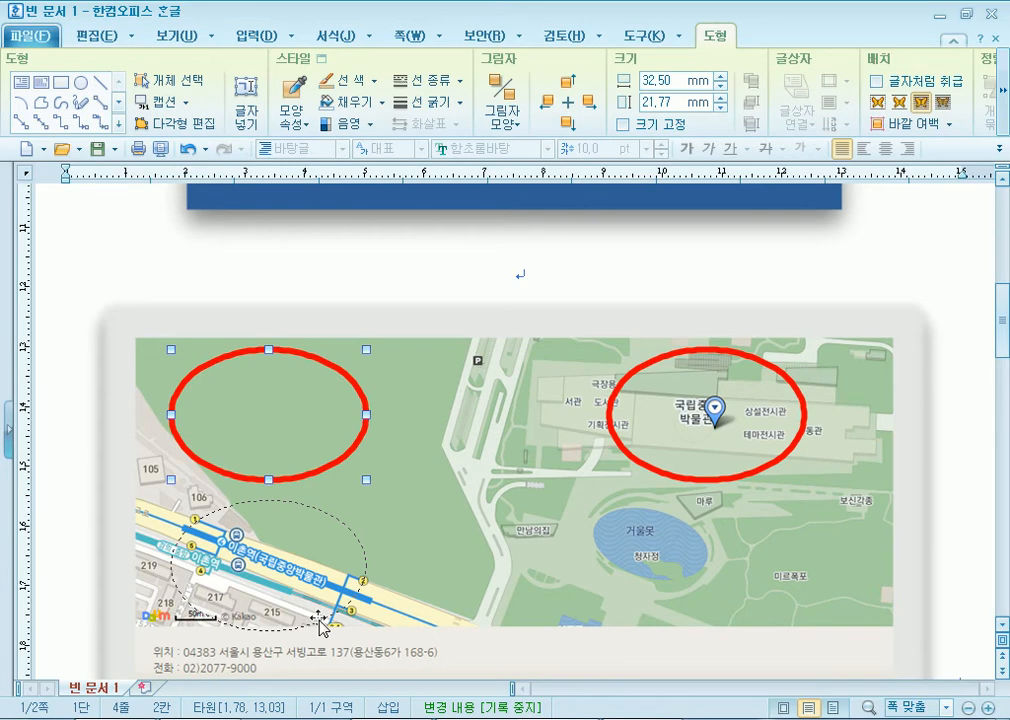
{"action": "left_click_drag", "start_coordinate": [320, 622], "coordinate": [322, 623]}
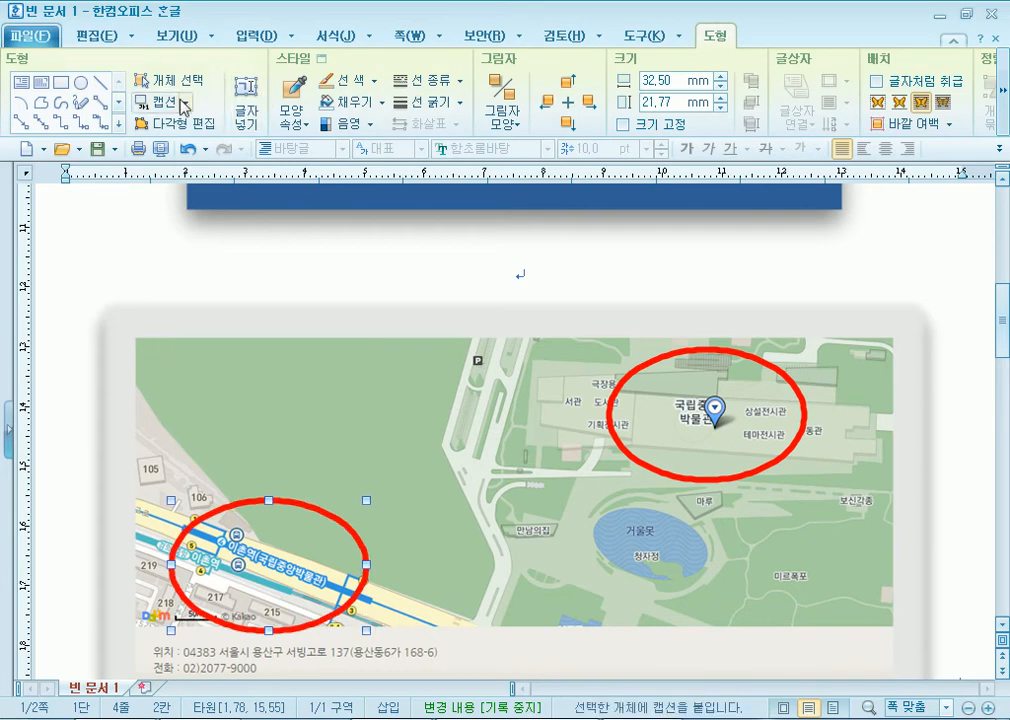
Draw a straight connector arrow from the station ellipse to the museum ellipse and colour it red
{"action": "left_click", "coordinate": [20, 121]}
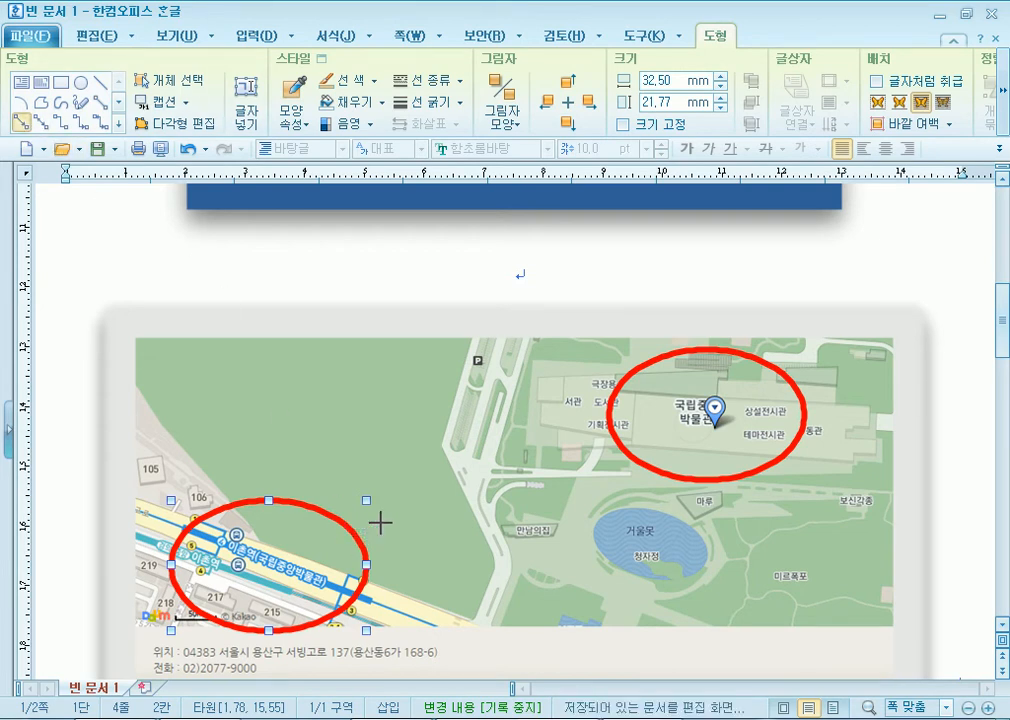
{"action": "left_click_drag", "start_coordinate": [589, 447], "coordinate": [609, 447]}
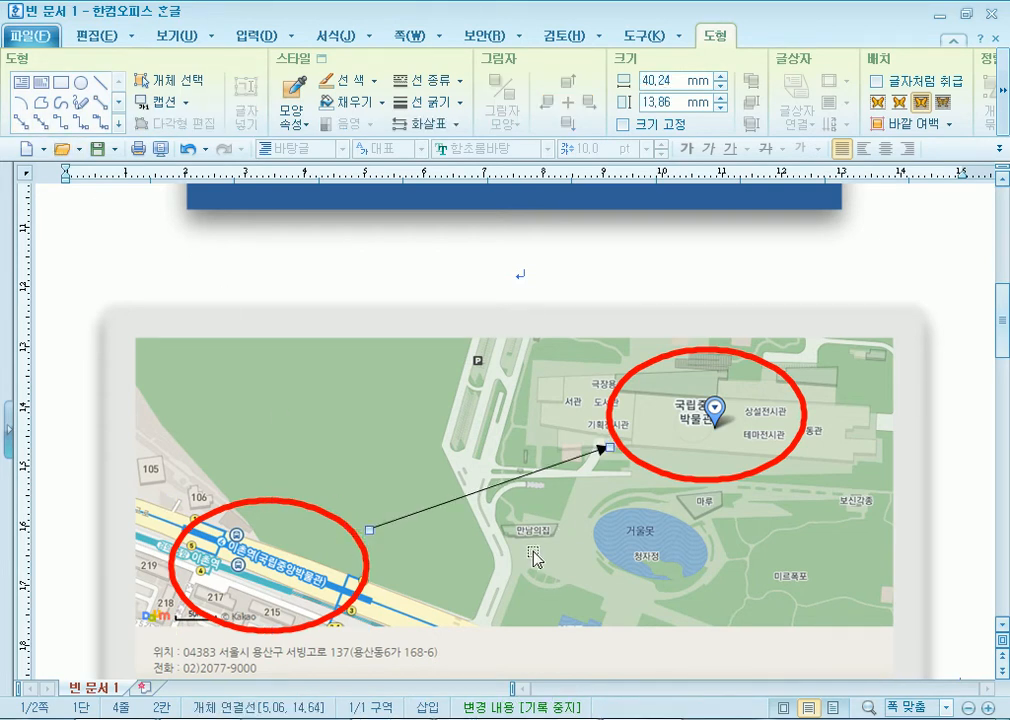
{"action": "double_click", "coordinate": [451, 507]}
{"action": "left_click", "coordinate": [347, 209]}
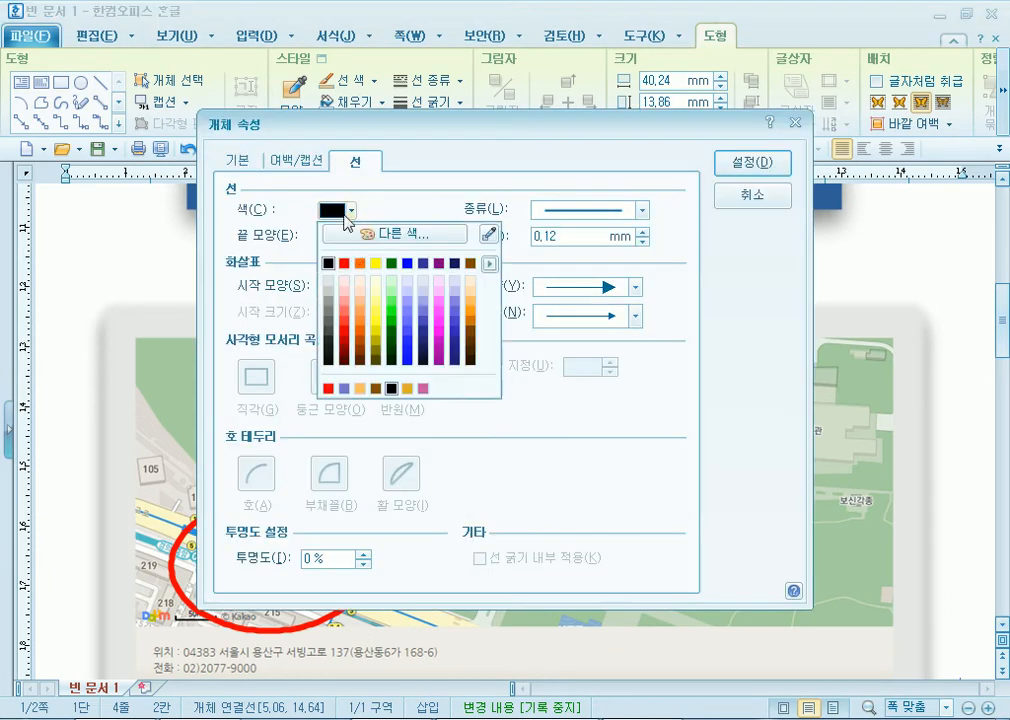
{"action": "left_click", "coordinate": [345, 262]}
{"action": "left_click", "coordinate": [750, 162]}
{"action": "left_click", "coordinate": [924, 280]}
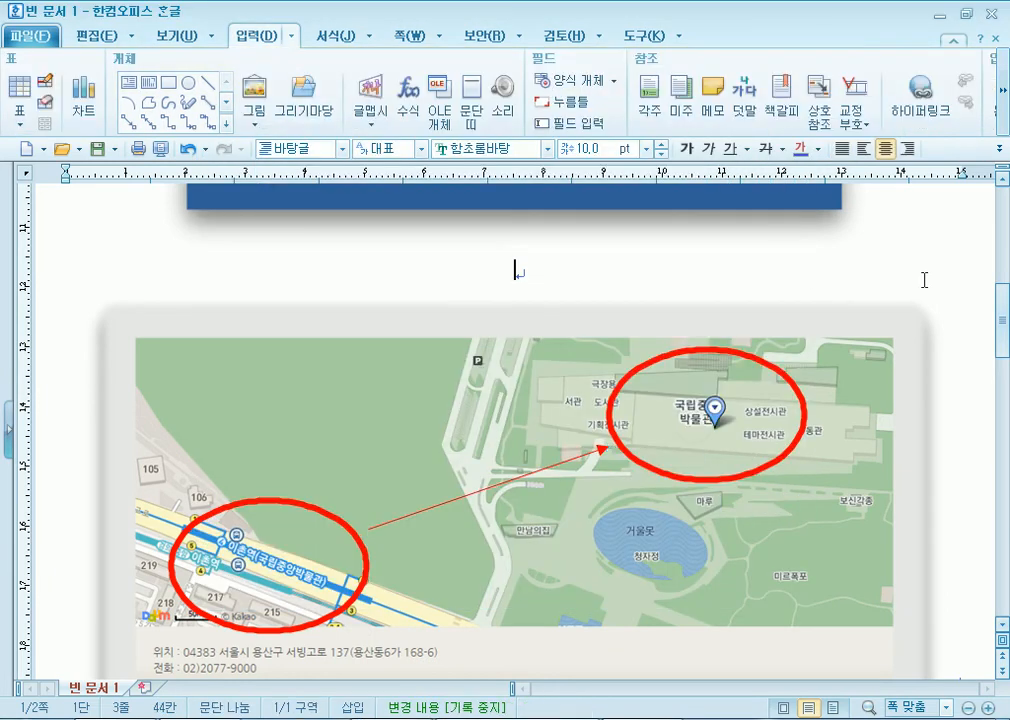
Select the large map, the station ellipse and the arrow in turn to check whether they are separate objects
{"action": "scroll", "coordinate": [921, 342], "scroll_direction": "down", "scroll_amount": 3}
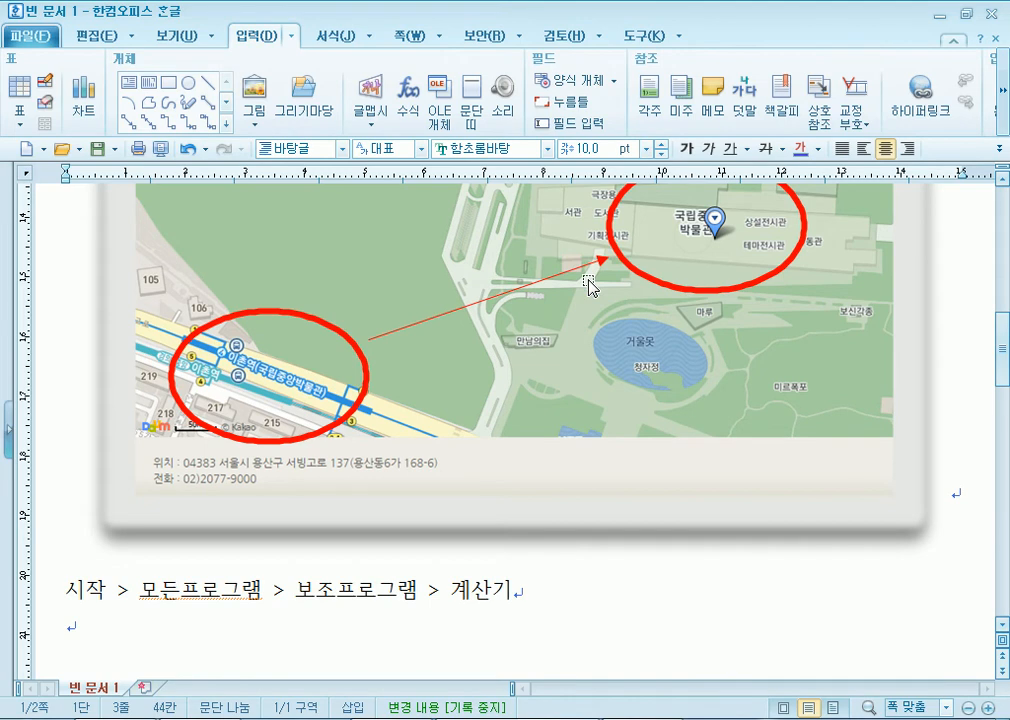
{"action": "scroll", "coordinate": [585, 300], "scroll_direction": "up", "scroll_amount": 2}
{"action": "left_click", "coordinate": [335, 292]}
{"action": "left_click", "coordinate": [295, 409]}
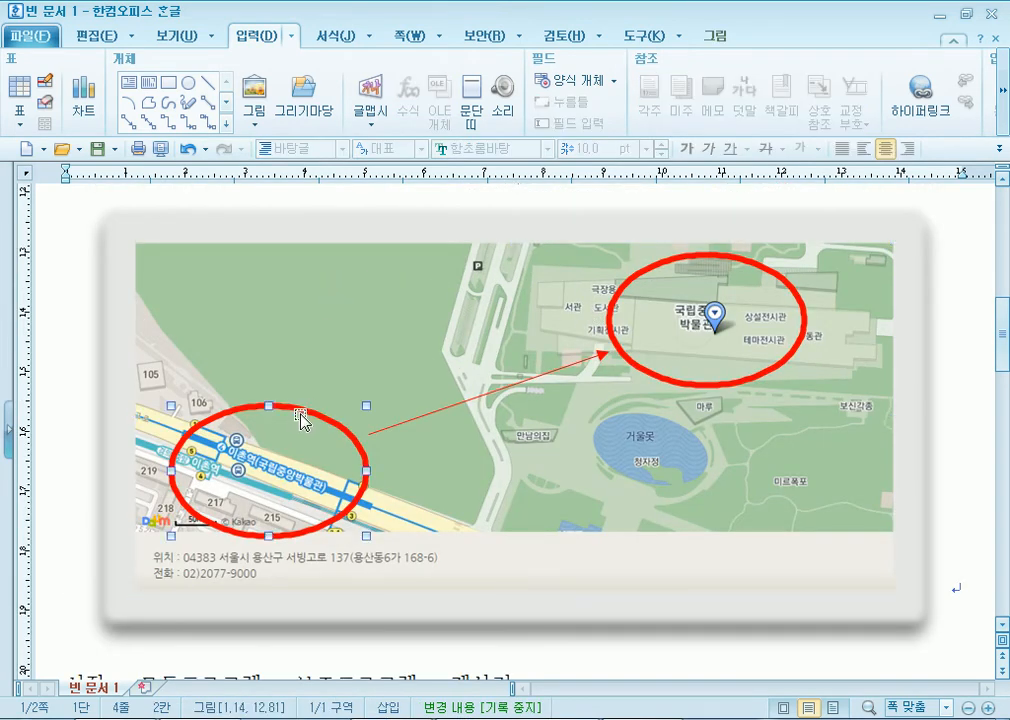
{"action": "left_click", "coordinate": [586, 360]}
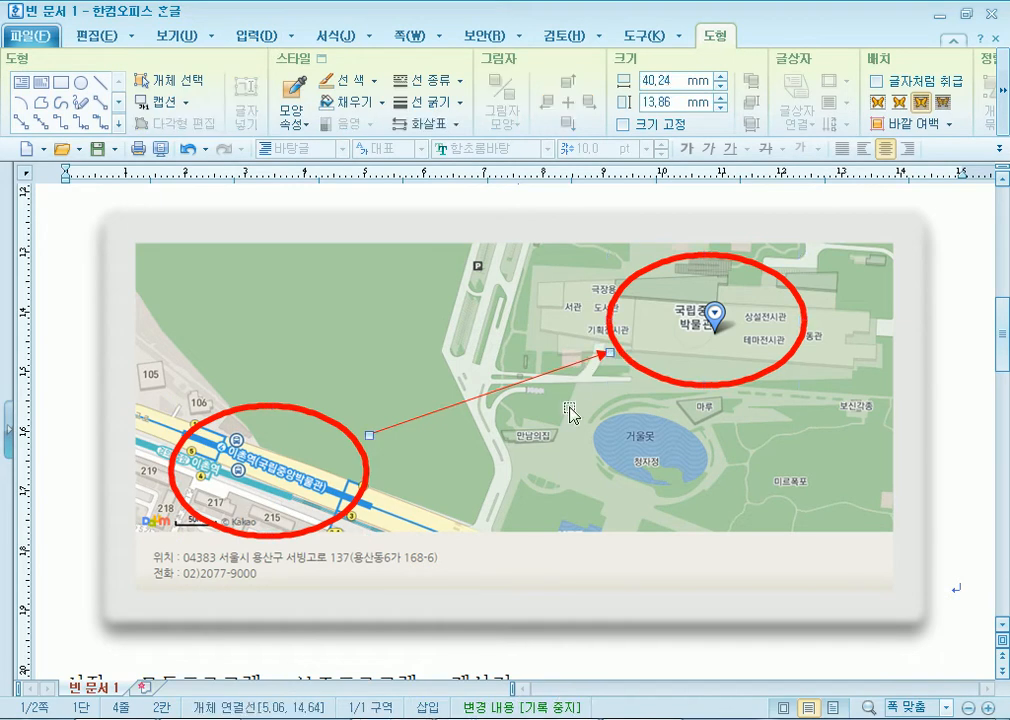
{"action": "left_click", "coordinate": [196, 284]}
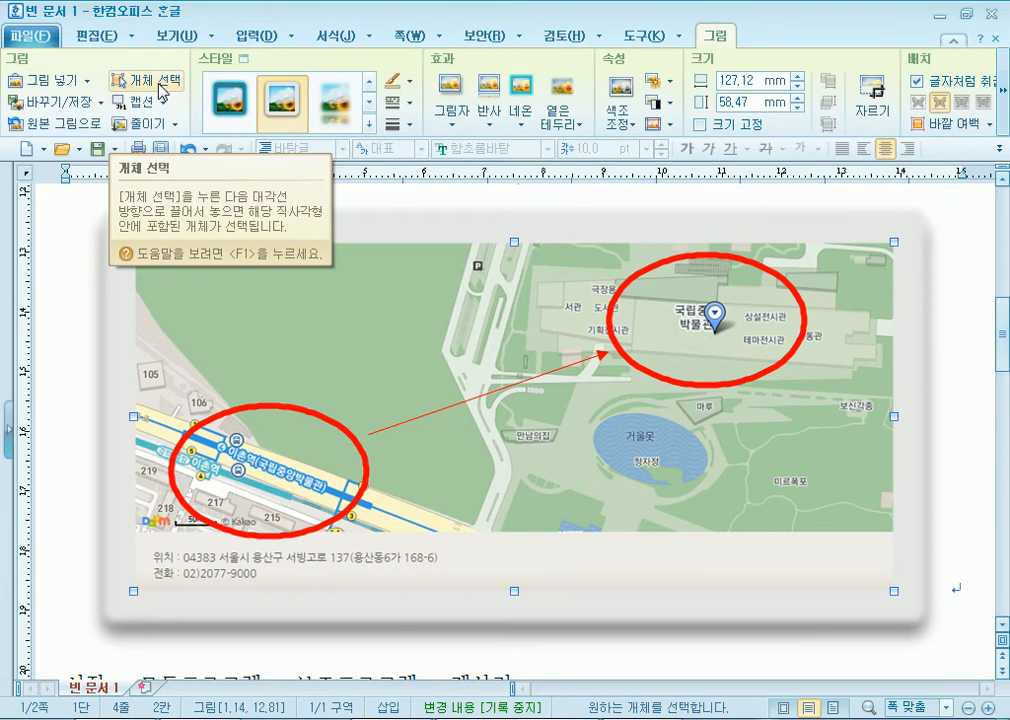
{"action": "left_click", "coordinate": [160, 85]}
{"action": "left_click", "coordinate": [426, 414]}
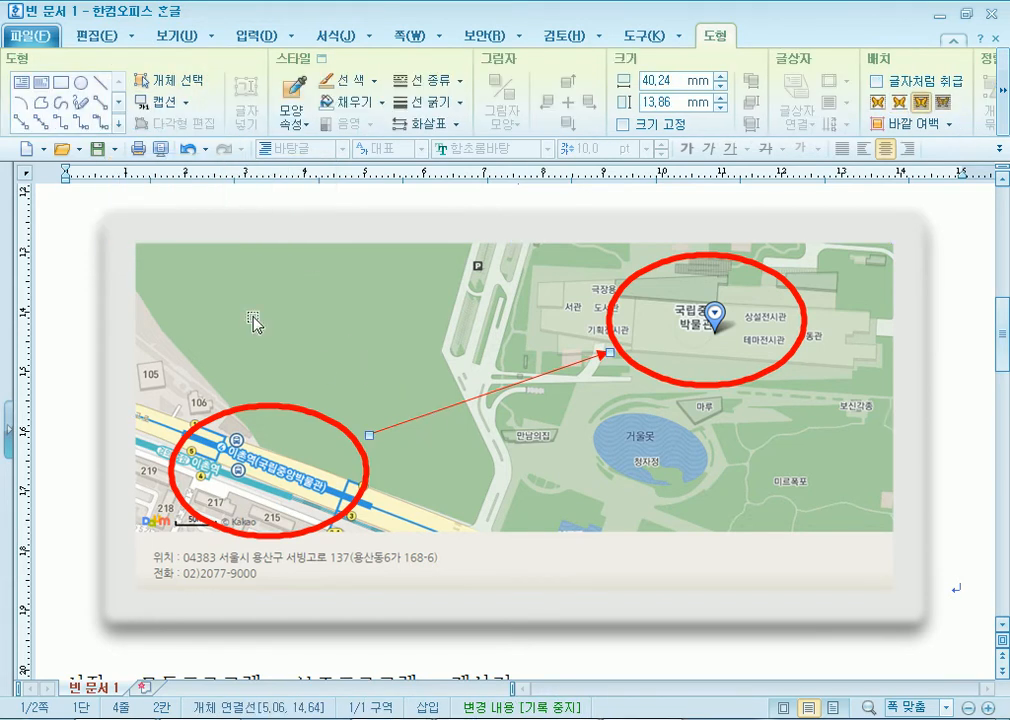
{"action": "scroll", "coordinate": [255, 343], "scroll_direction": "up", "scroll_amount": 2}
{"action": "scroll", "coordinate": [255, 343], "scroll_direction": "up", "scroll_amount": 1}
{"action": "left_click", "coordinate": [265, 443]}
{"action": "scroll", "coordinate": [288, 466], "scroll_direction": "down", "scroll_amount": 2}
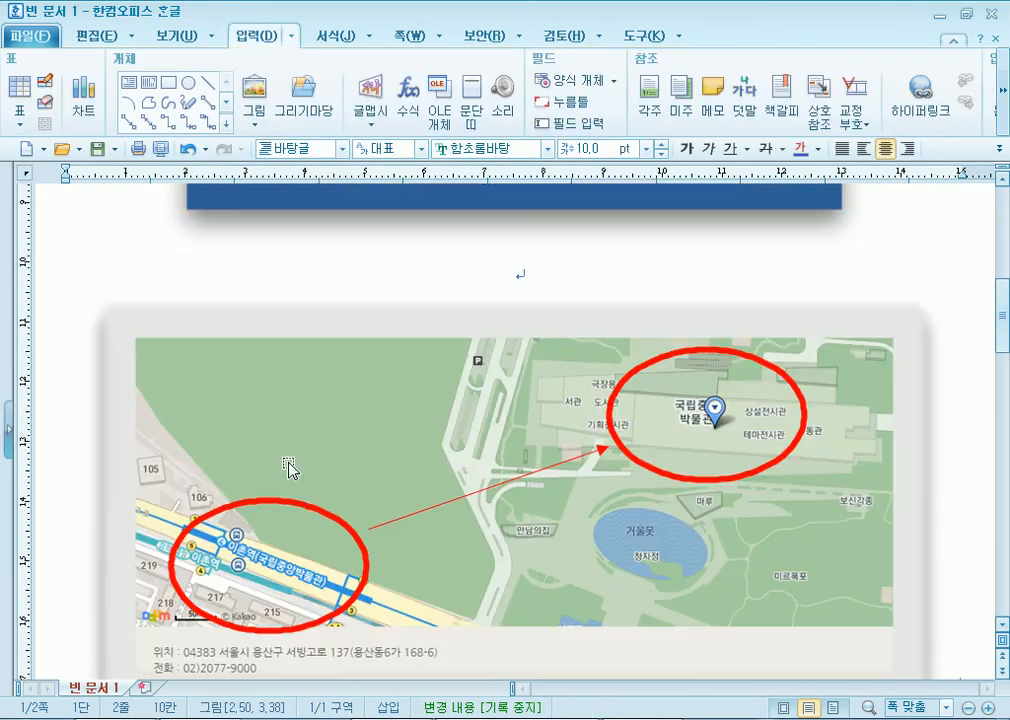
Select the large map together with both ellipses and the arrow using object selection, and group them into one object
{"action": "left_click", "coordinate": [237, 368]}
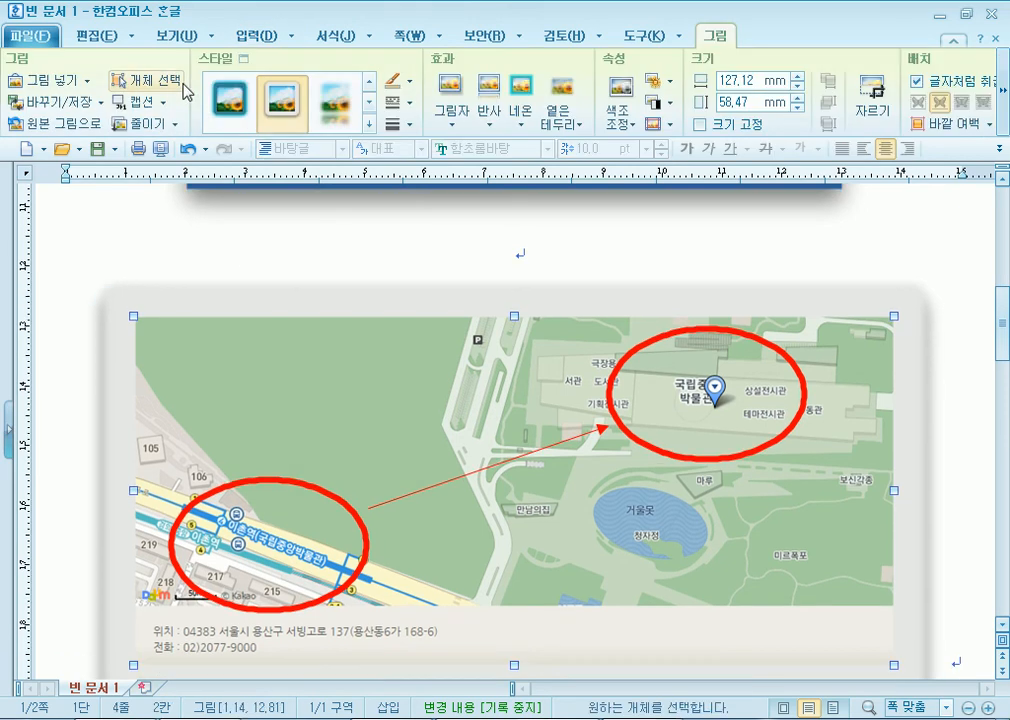
{"action": "left_click", "coordinate": [152, 88]}
{"action": "scroll", "coordinate": [72, 219], "scroll_direction": "down", "scroll_amount": 1}
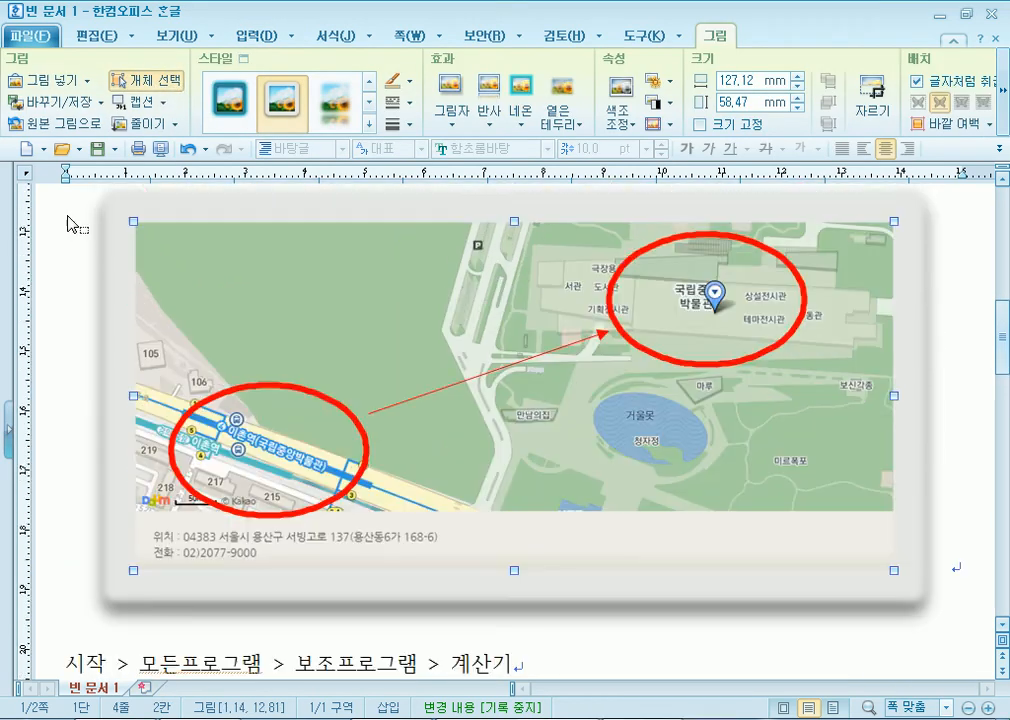
{"action": "scroll", "coordinate": [77, 222], "scroll_direction": "up", "scroll_amount": 1}
{"action": "left_click_drag", "start_coordinate": [248, 420], "coordinate": [1002, 607]}
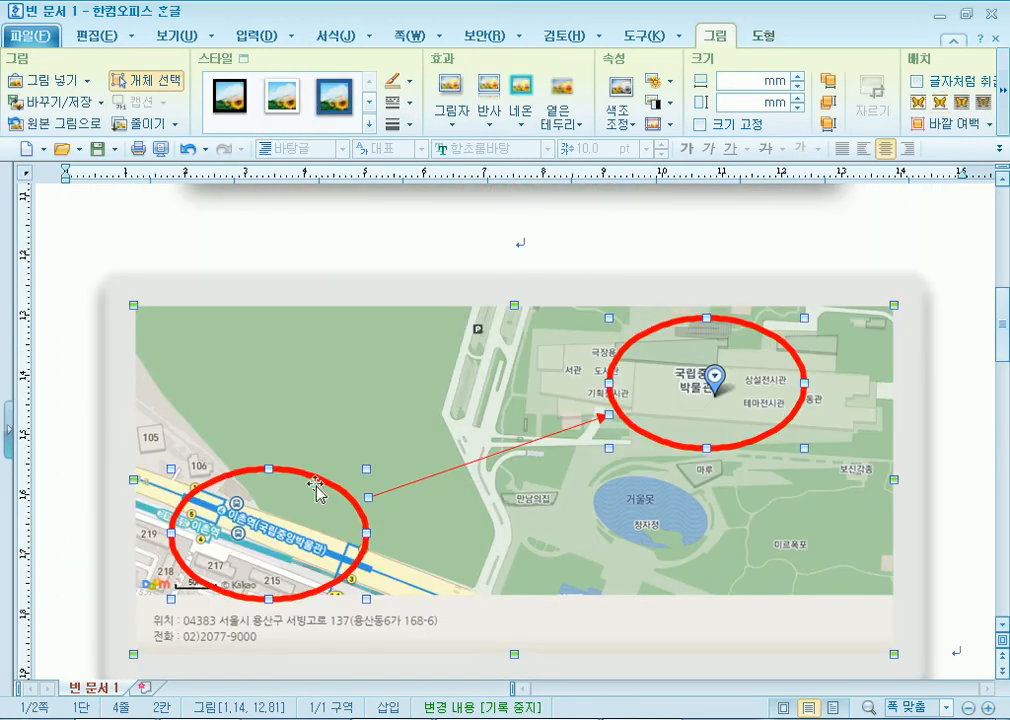
{"action": "left_click", "coordinate": [760, 36]}
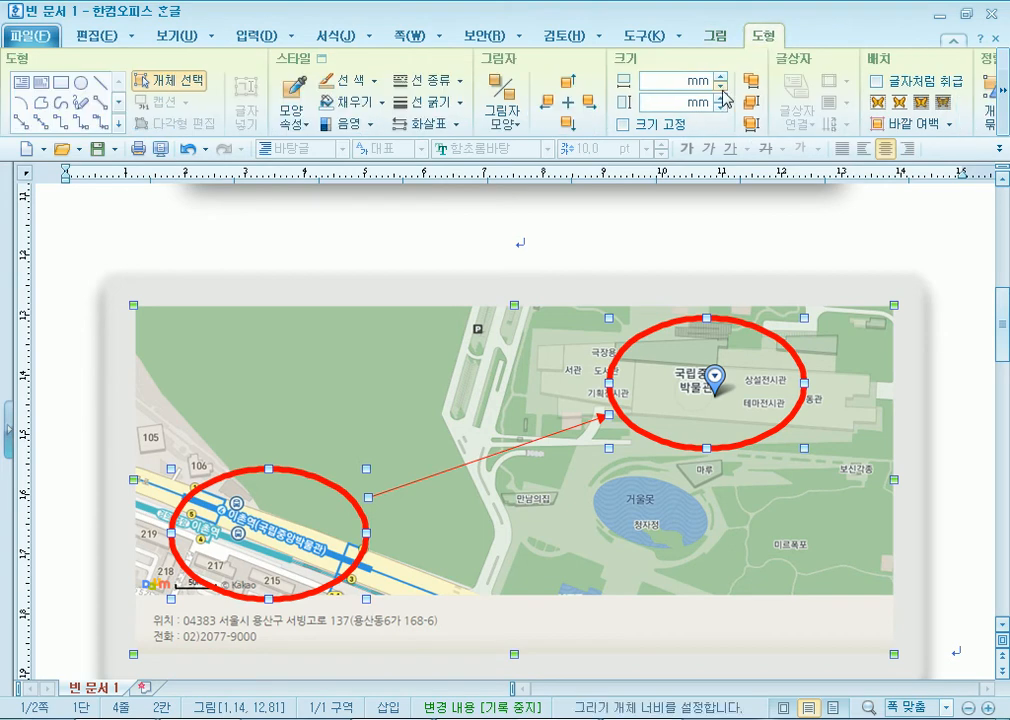
{"action": "left_click", "coordinate": [1004, 100]}
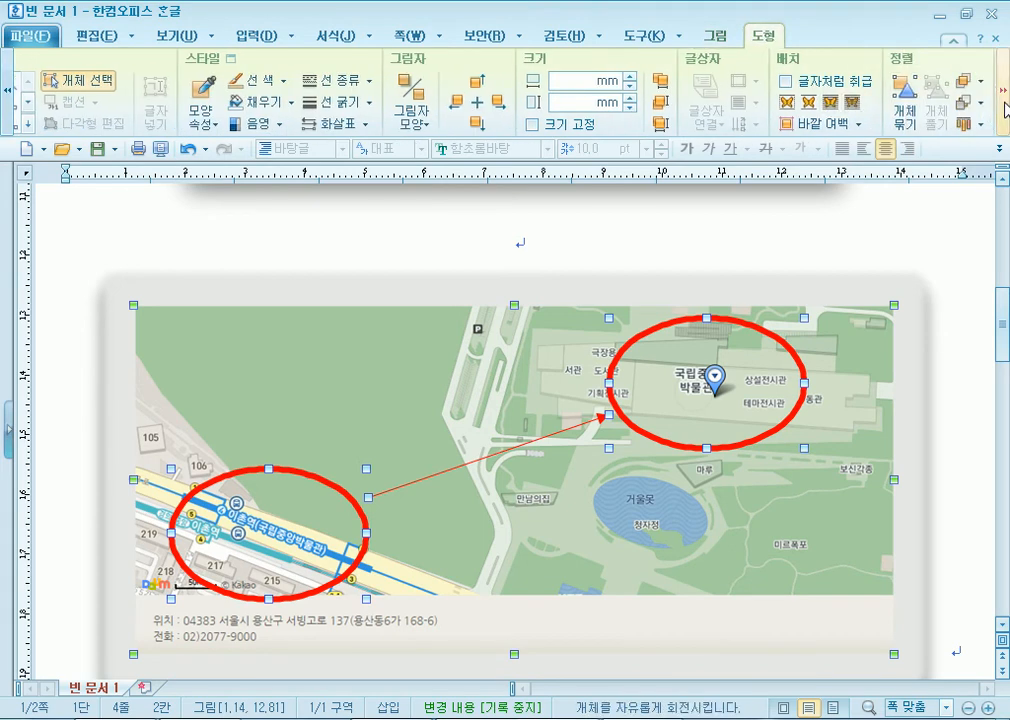
{"action": "left_click", "coordinate": [906, 110]}
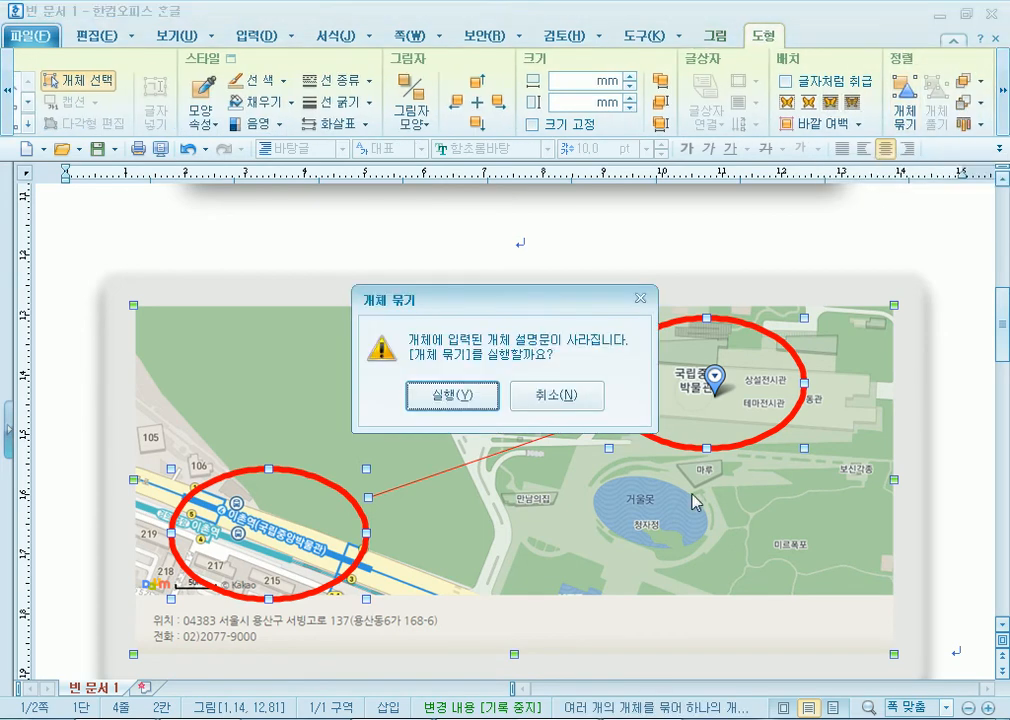
{"action": "left_click", "coordinate": [449, 396]}
Confirm the grouping of the annotated map and set the grouped object to be treated like a character (글자처럼 취급)
{"action": "double_click", "coordinate": [358, 350]}
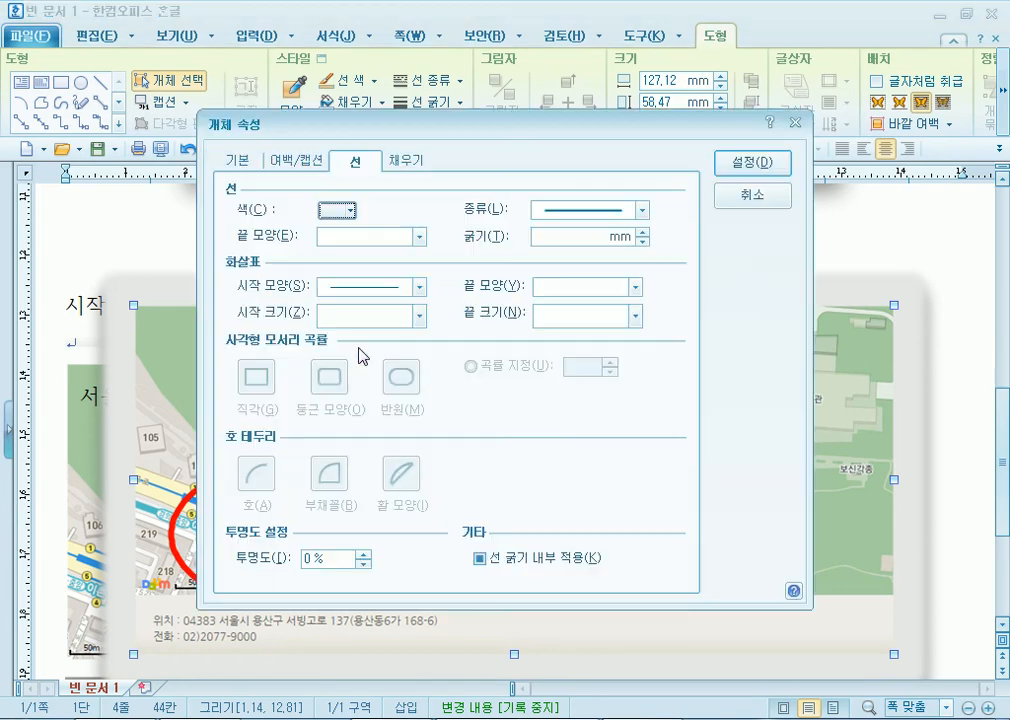
{"action": "left_click", "coordinate": [240, 160]}
{"action": "left_click", "coordinate": [251, 277]}
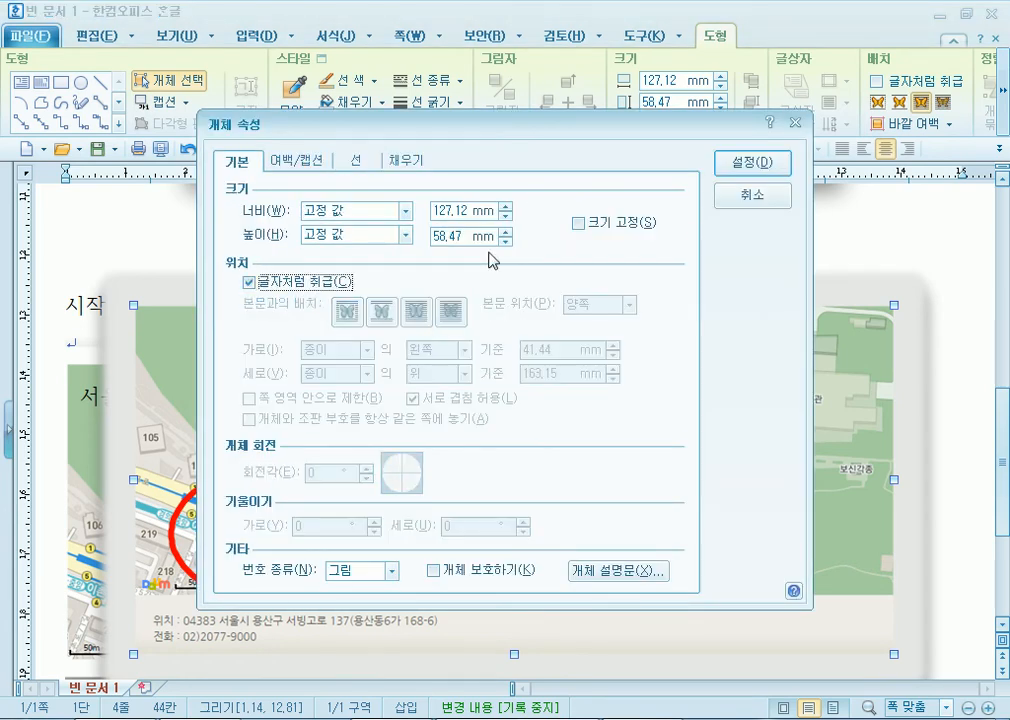
{"action": "left_click", "coordinate": [756, 164]}
{"action": "key", "text": "Escape"}
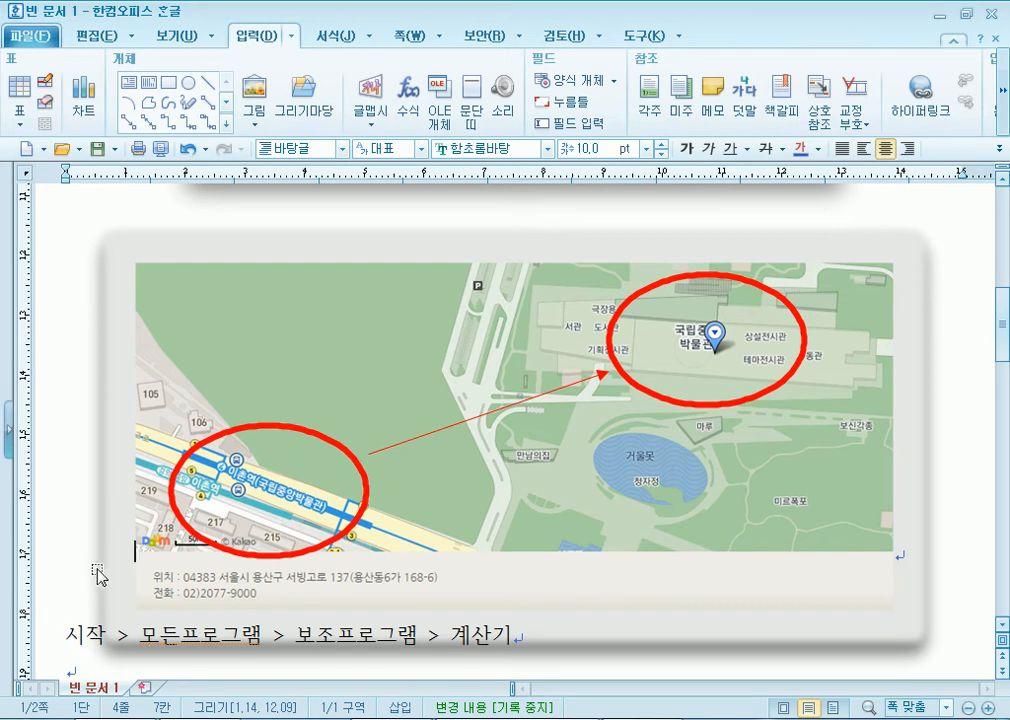
Insert three blank lines before the line starting with "시작 > 모든프로그램", below the map
{"action": "left_click", "coordinate": [64, 634]}
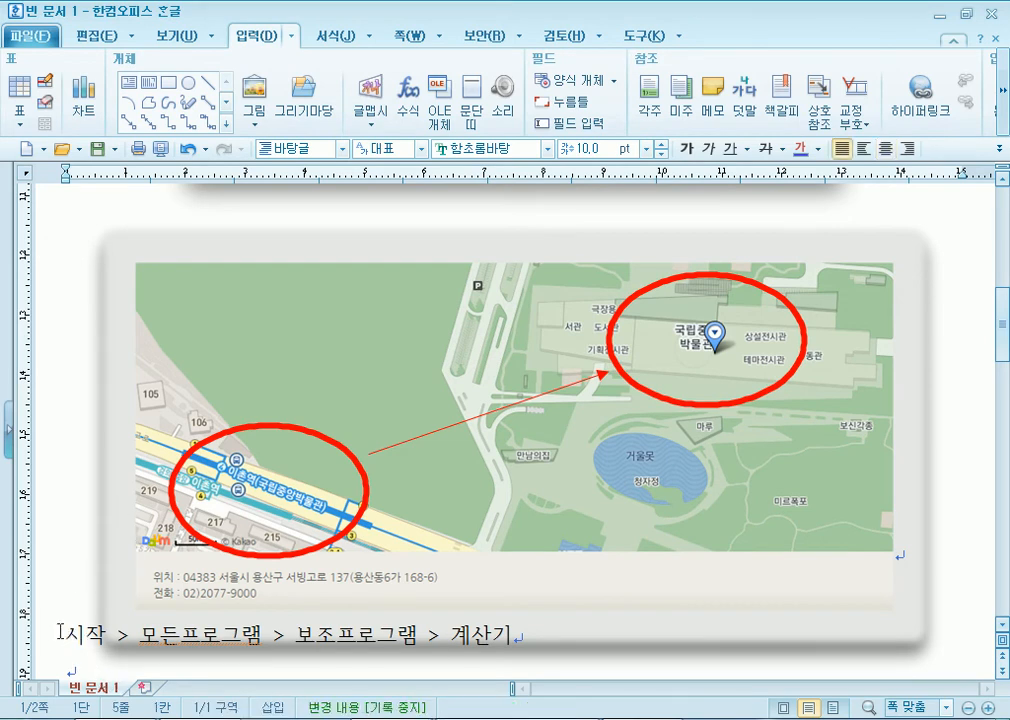
{"action": "key", "text": "Return"}
{"action": "key", "text": "Return"}
{"action": "key", "text": "Return"}
Resize the grouped map, with its ellipses and arrow, to about 103.2 by 55.7 mm
{"action": "left_click", "coordinate": [742, 410]}
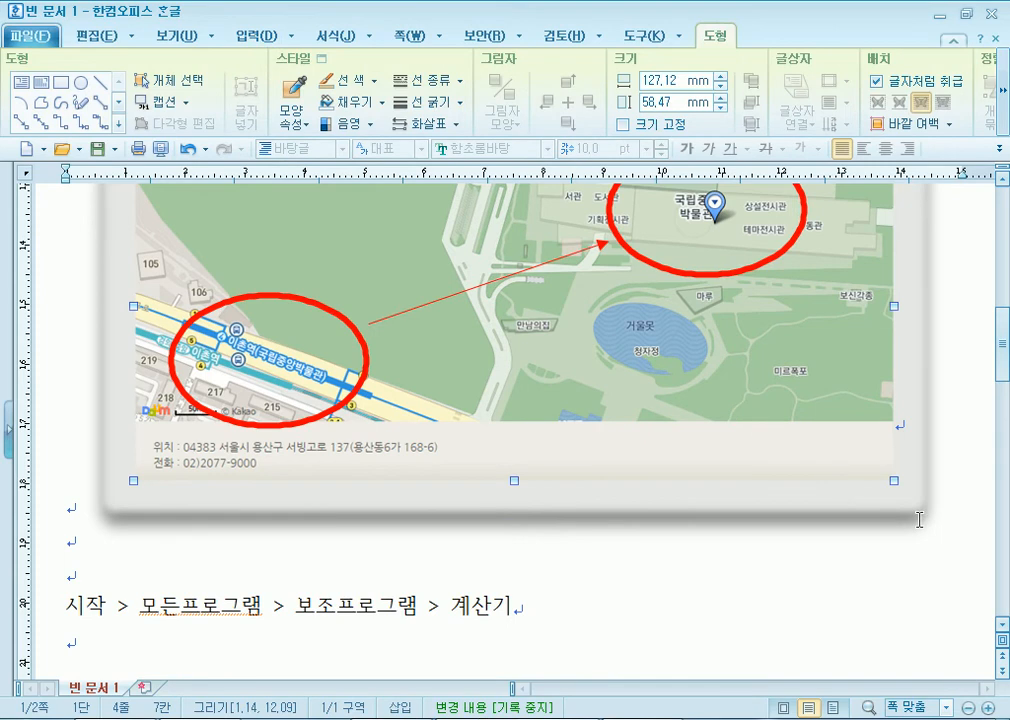
{"action": "left_click_drag", "start_coordinate": [858, 444], "coordinate": [743, 347]}
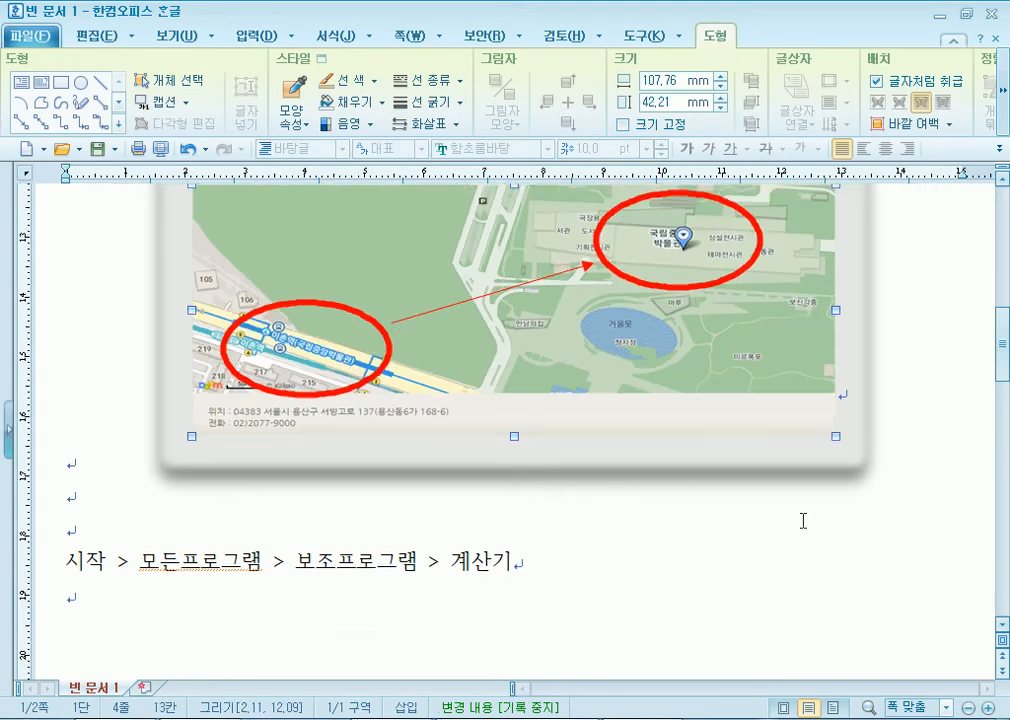
{"action": "left_click_drag", "start_coordinate": [829, 446], "coordinate": [669, 463]}
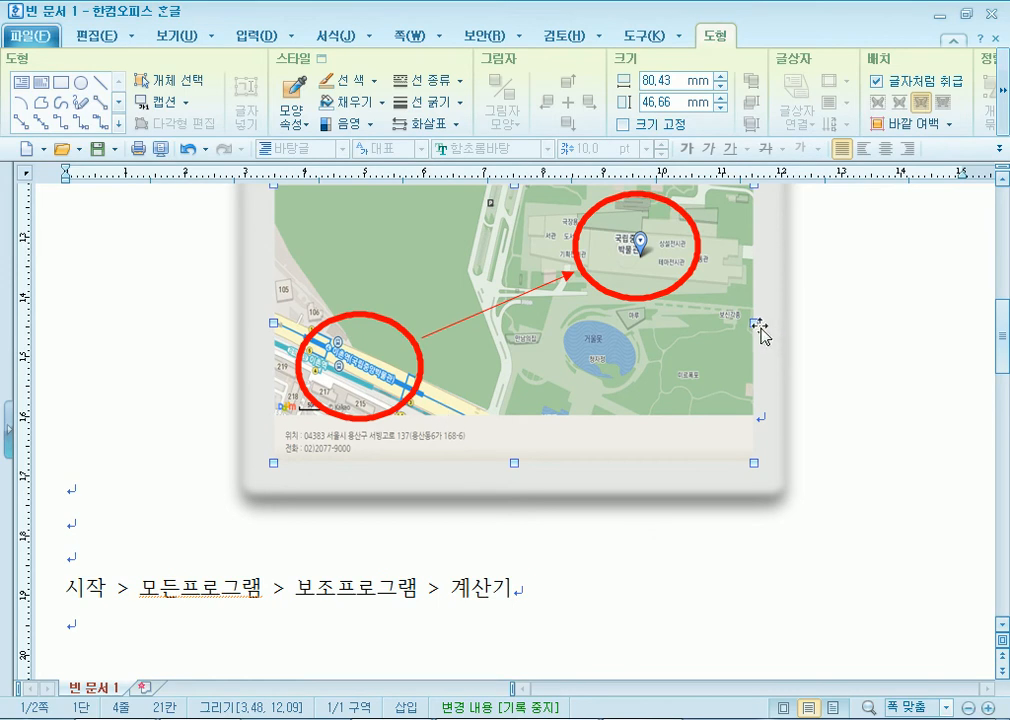
{"action": "left_click_drag", "start_coordinate": [754, 323], "coordinate": [890, 323]}
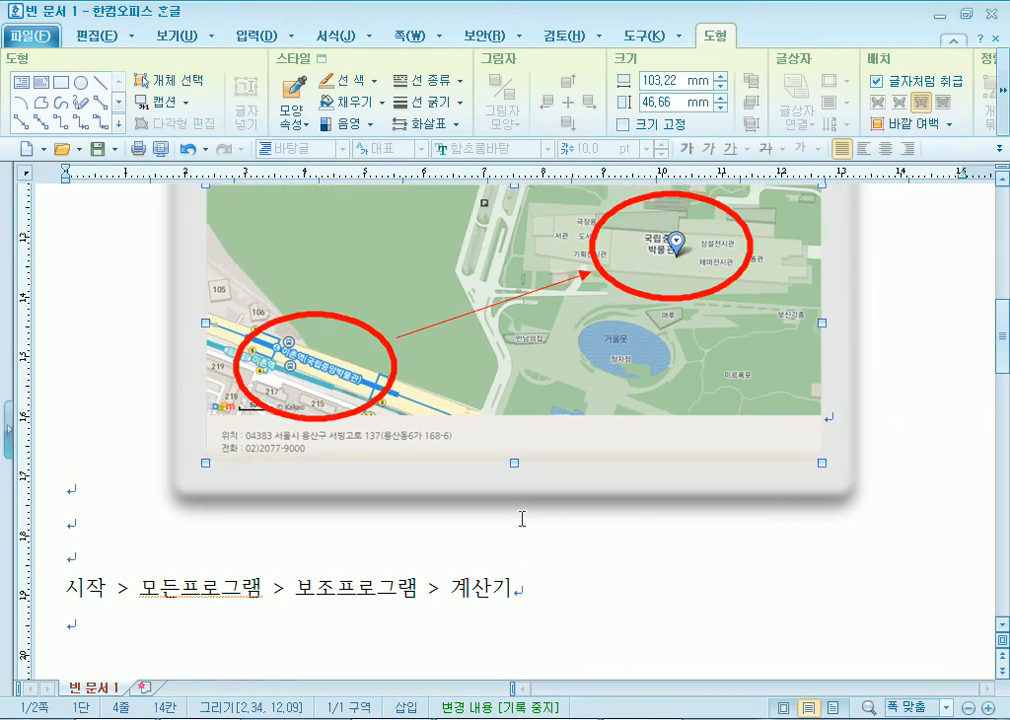
{"action": "left_click_drag", "start_coordinate": [514, 463], "coordinate": [514, 517]}
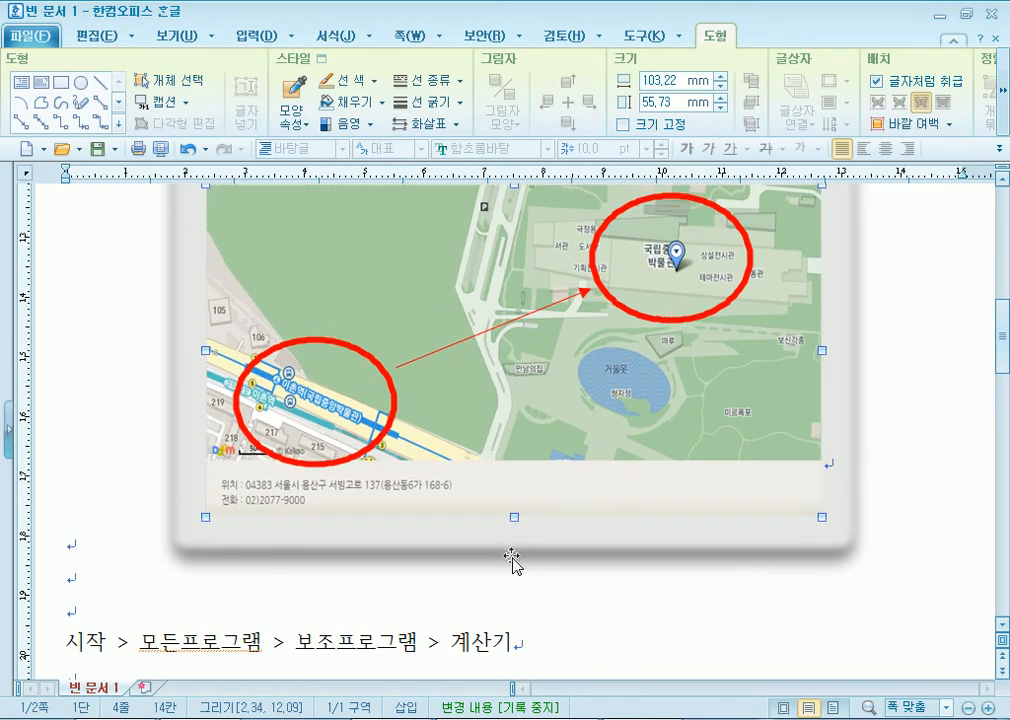
{"action": "scroll", "coordinate": [540, 520], "scroll_direction": "up", "scroll_amount": 3}
{"action": "scroll", "coordinate": [590, 536], "scroll_direction": "down", "scroll_amount": 2}
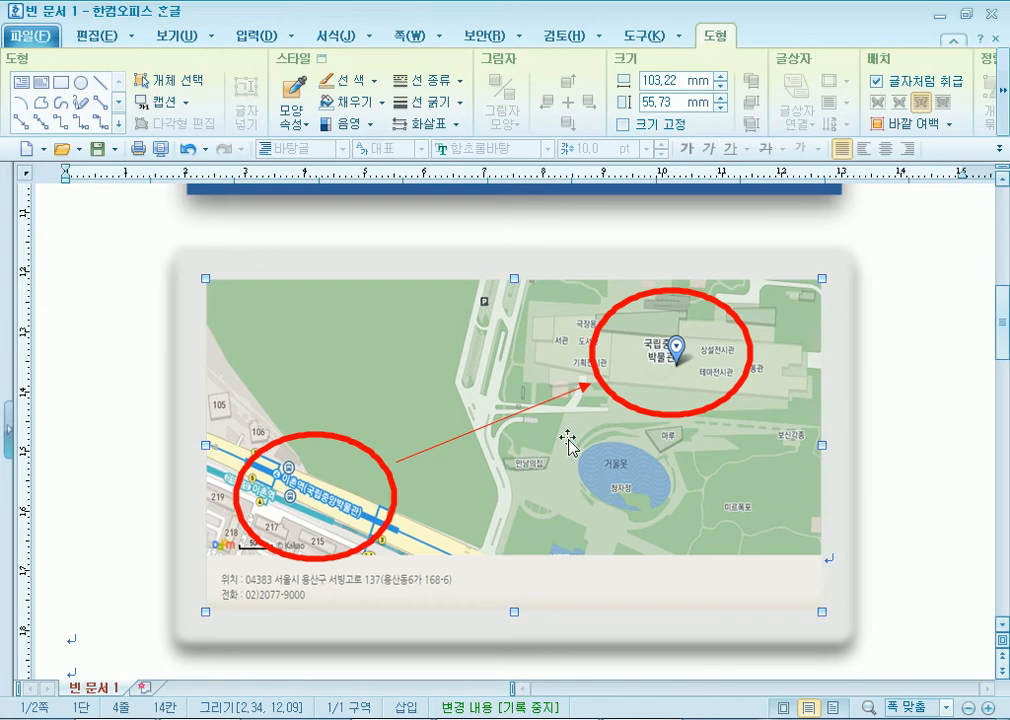
{"action": "right_click", "coordinate": [534, 375]}
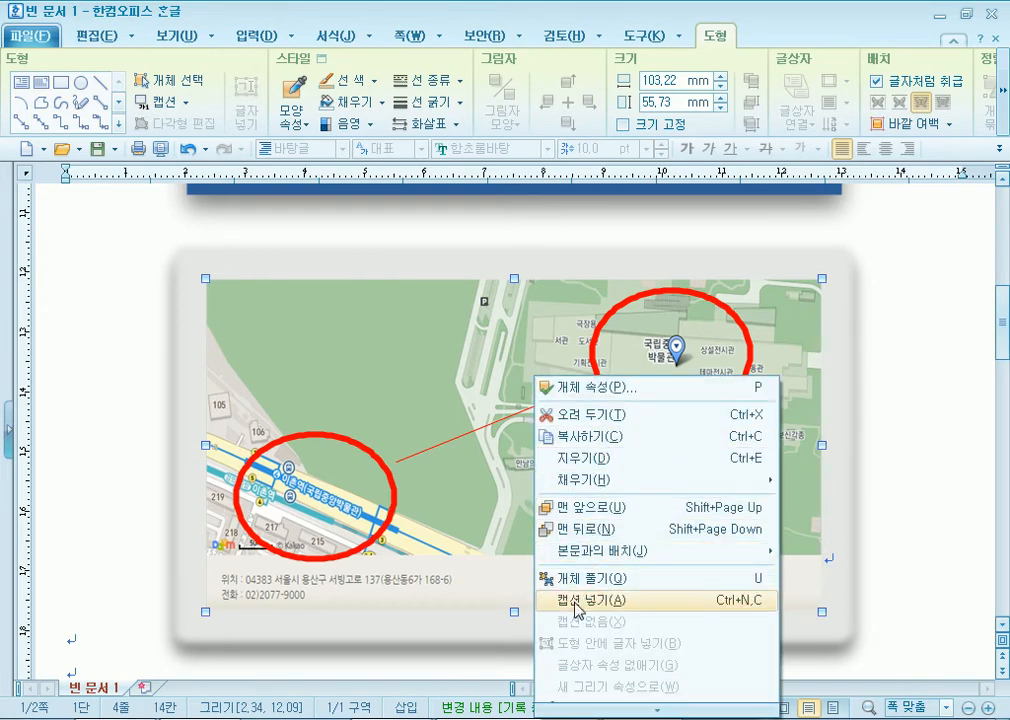
{"action": "left_click", "coordinate": [523, 467]}
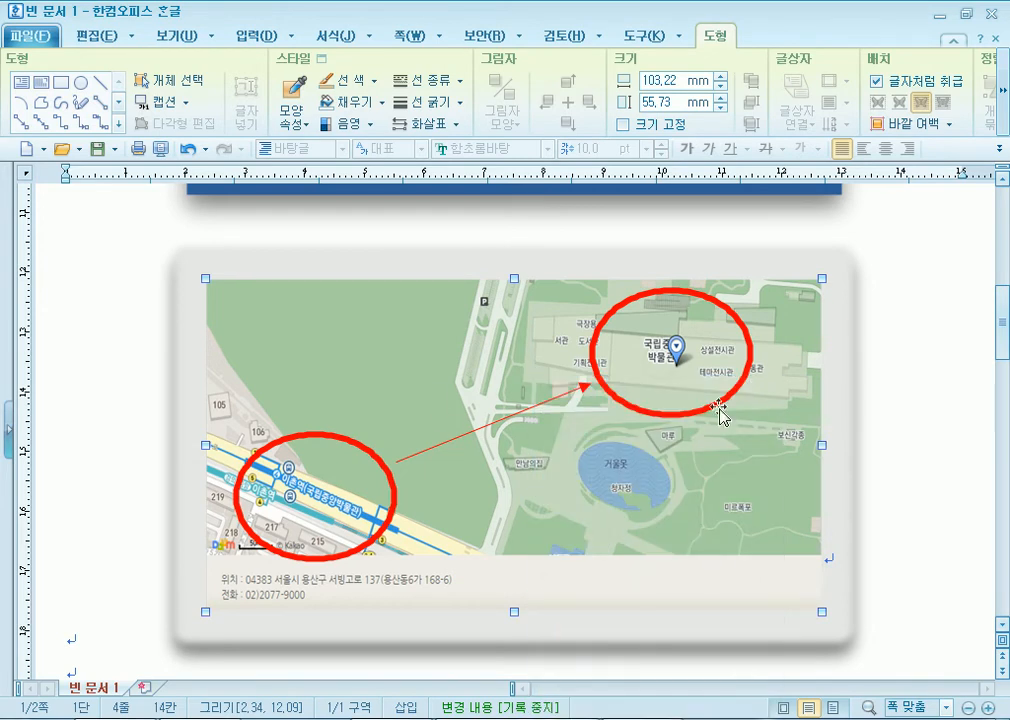
{"action": "left_click", "coordinate": [903, 437]}
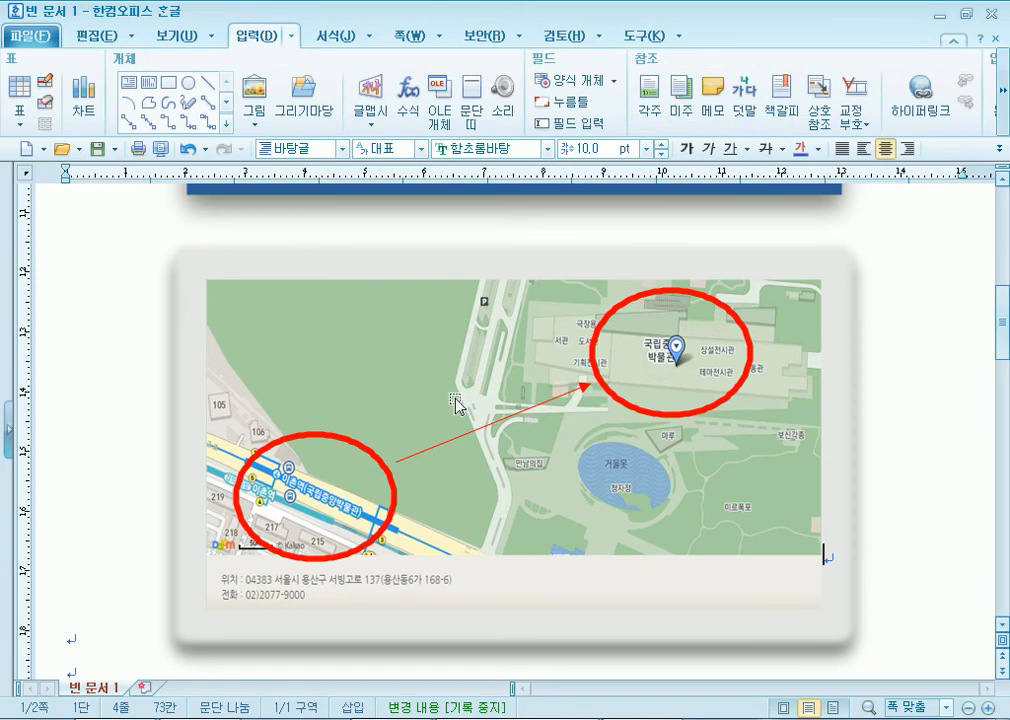
Draw a rectangle about 41.7 by 10.2 mm over the 개관시간 변경 lines in the opening-hours picture
{"action": "scroll", "coordinate": [455, 404], "scroll_direction": "up", "scroll_amount": 10}
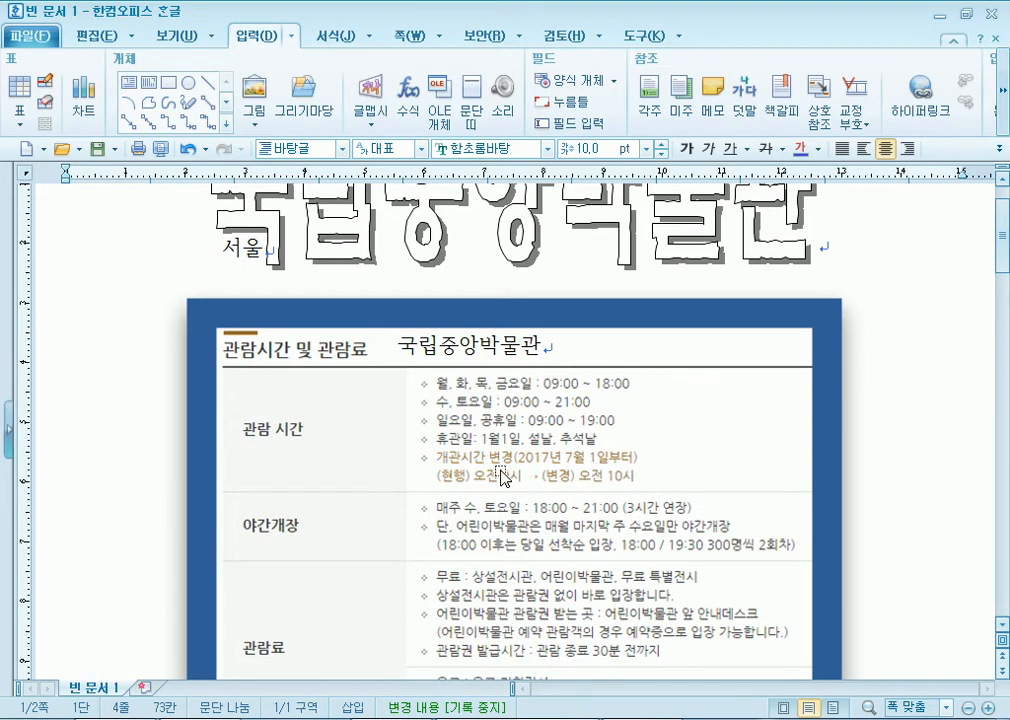
{"action": "scroll", "coordinate": [590, 470], "scroll_direction": "down", "scroll_amount": 3}
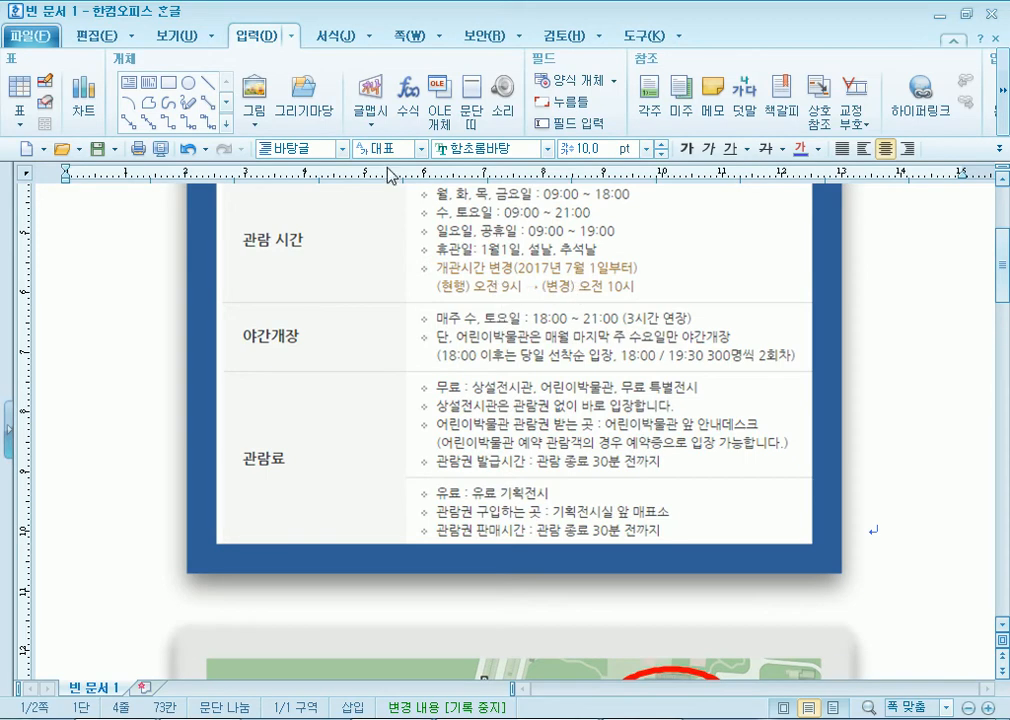
{"action": "left_click", "coordinate": [168, 82]}
{"action": "left_click_drag", "start_coordinate": [406, 248], "coordinate": [656, 309]}
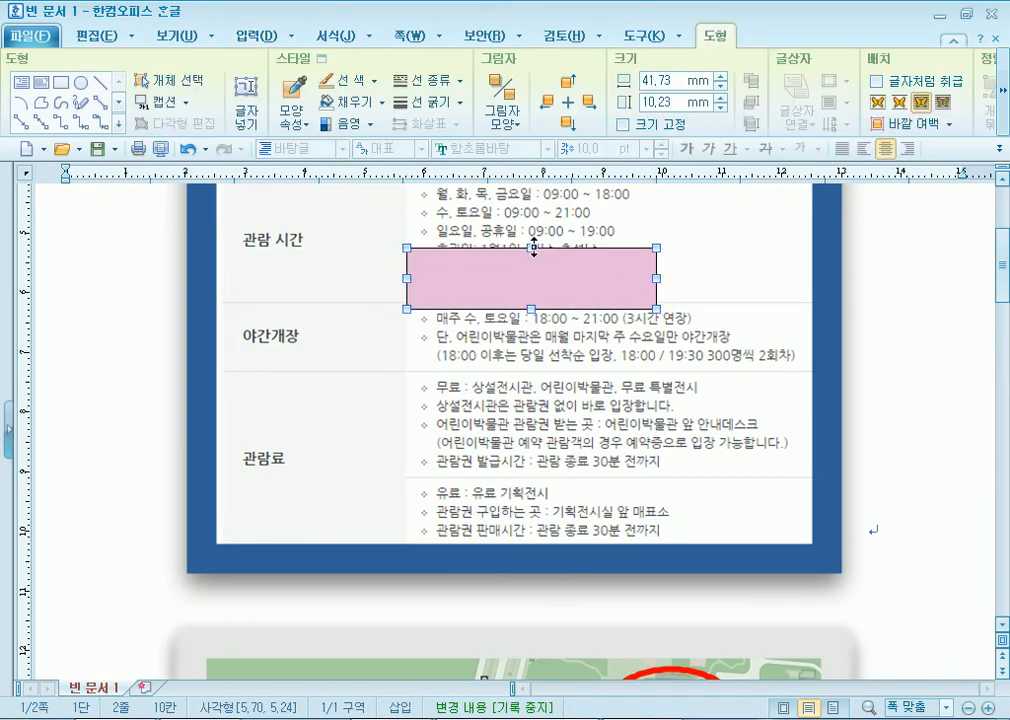
Set the rectangle to no fill and colour its outline red
{"action": "double_click", "coordinate": [537, 268]}
{"action": "left_click", "coordinate": [358, 162]}
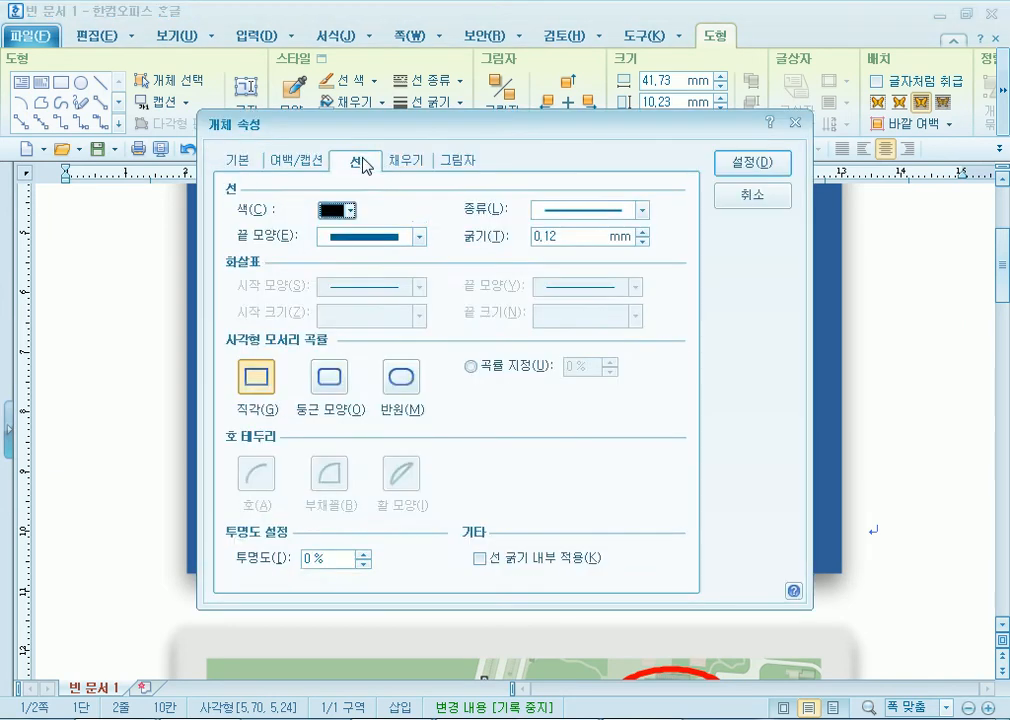
{"action": "key", "text": "ctrl+Tab"}
{"action": "left_click", "coordinate": [356, 162]}
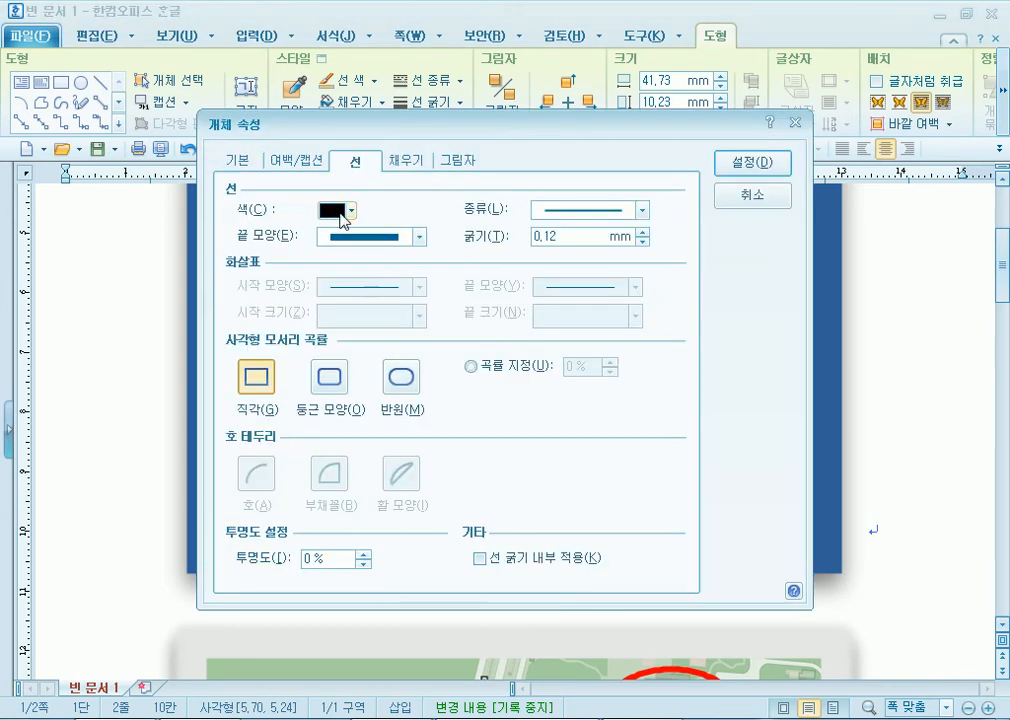
{"action": "left_click", "coordinate": [340, 210]}
{"action": "left_click", "coordinate": [344, 263]}
{"action": "left_click", "coordinate": [752, 163]}
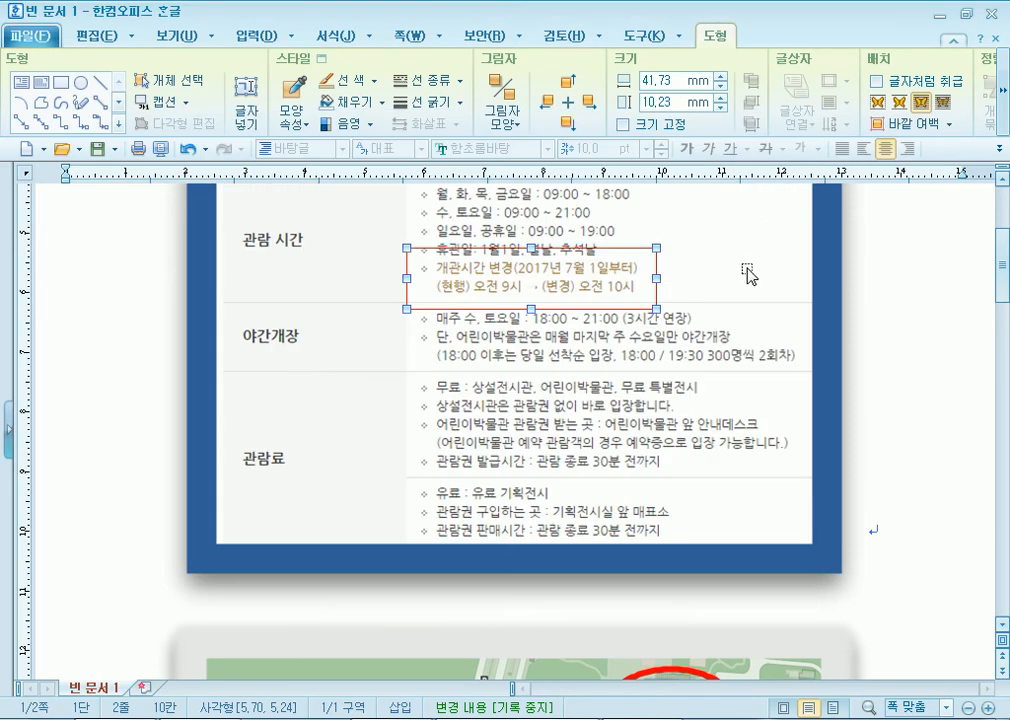
Tighten the red rectangle around the two 개관시간 변경 lines to about 41.1 by 7.4 mm
{"action": "left_click_drag", "start_coordinate": [532, 249], "coordinate": [532, 254]}
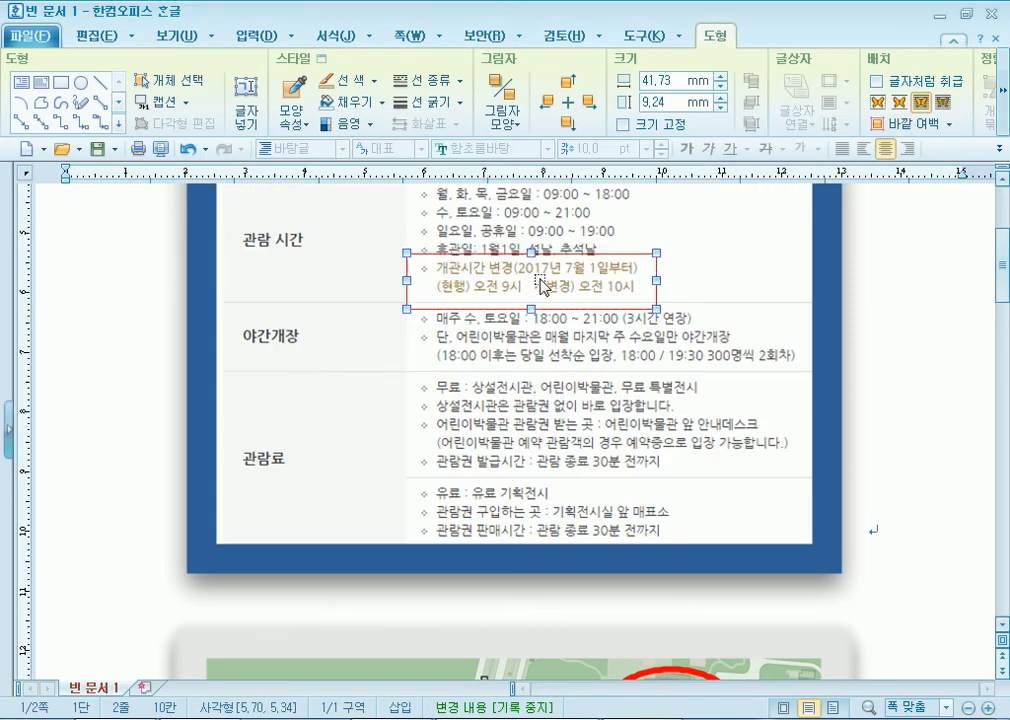
{"action": "left_click_drag", "start_coordinate": [531, 309], "coordinate": [531, 298]}
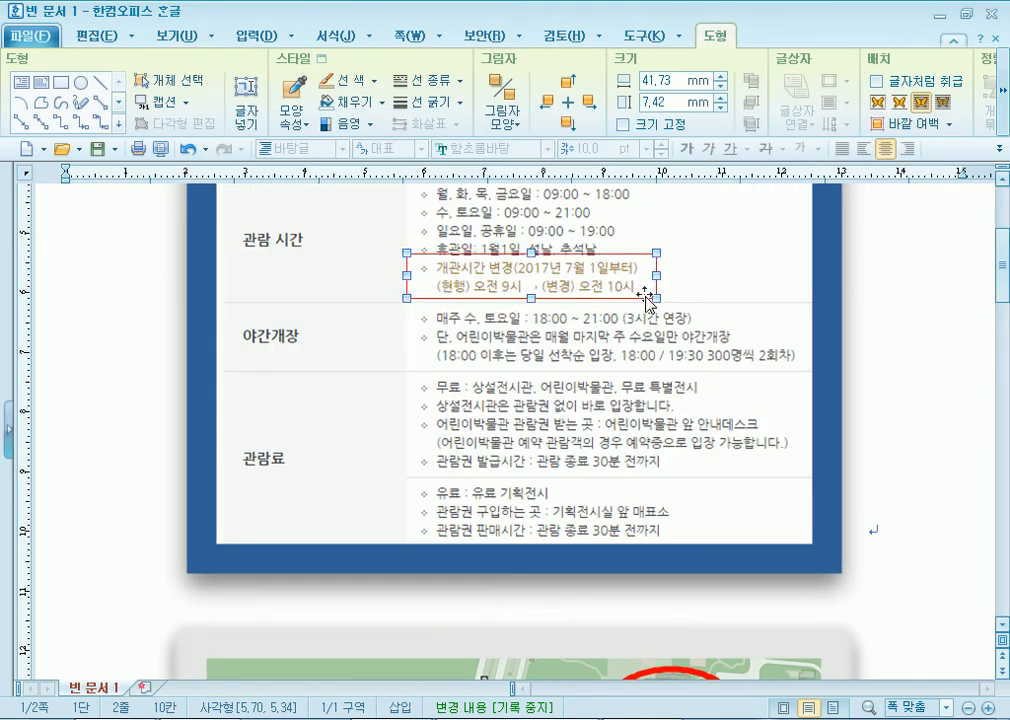
{"action": "left_click_drag", "start_coordinate": [655, 273], "coordinate": [652, 273]}
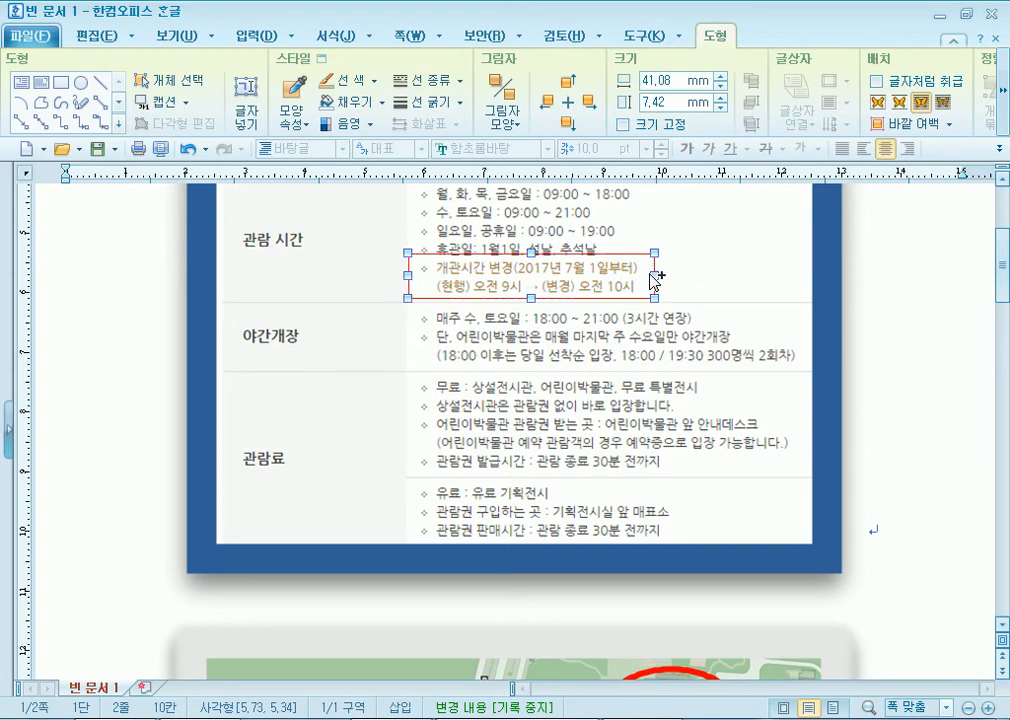
Try to select the opening-hours picture and the red rectangle together
{"action": "left_click", "coordinate": [800, 375]}
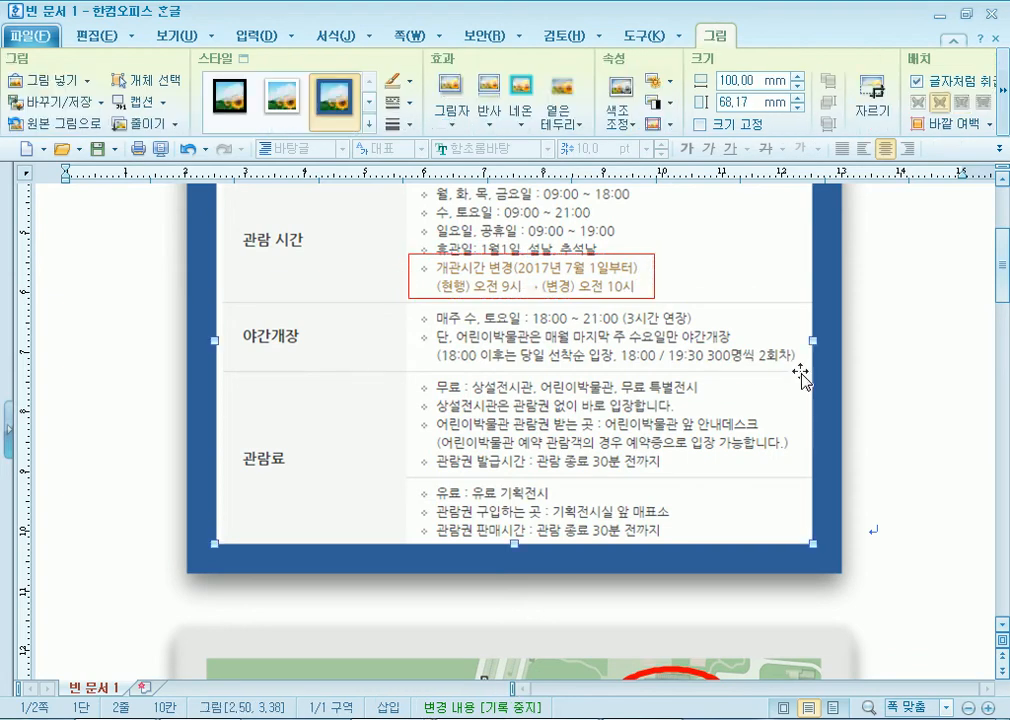
{"action": "left_click", "coordinate": [655, 263]}
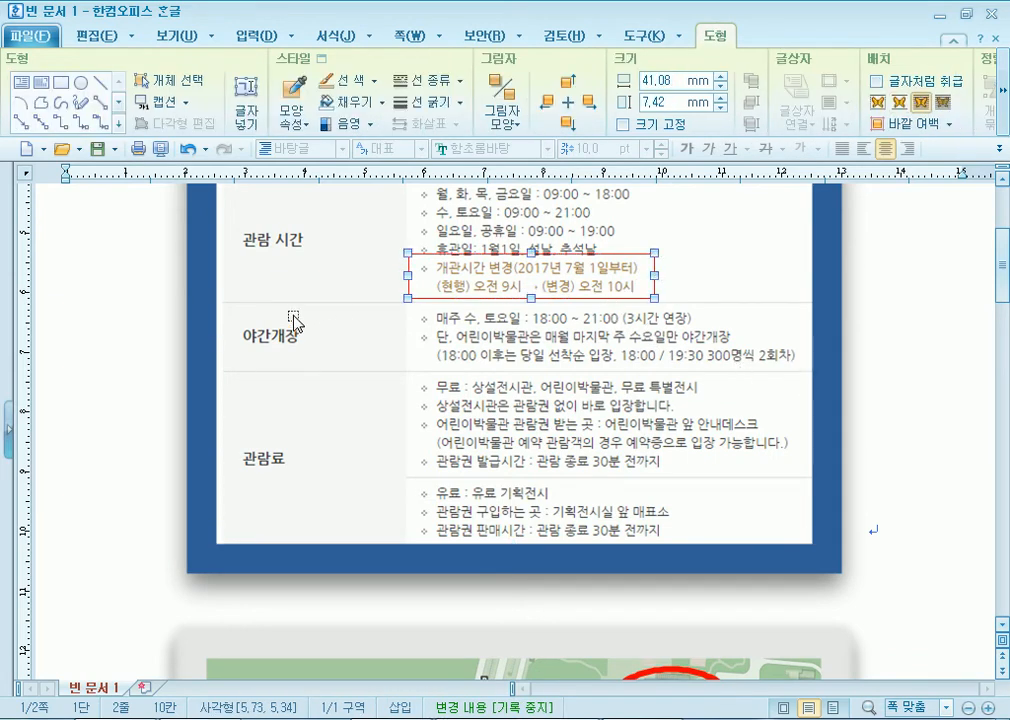
{"action": "left_click", "coordinate": [241, 277], "text": "shift"}
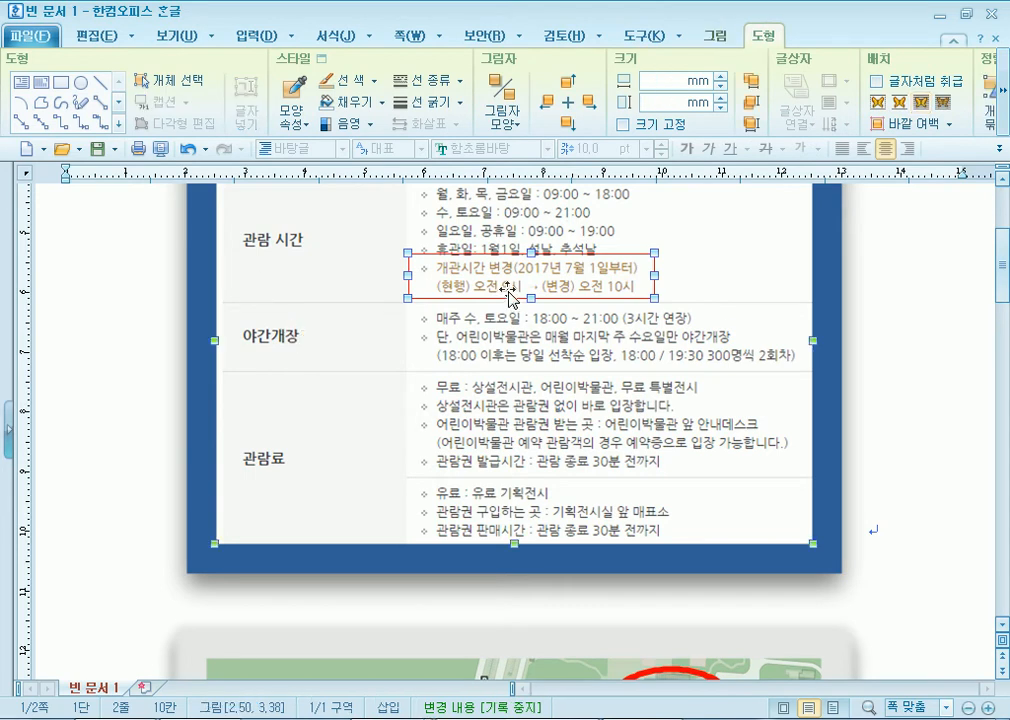
{"action": "scroll", "coordinate": [372, 368], "scroll_direction": "up", "scroll_amount": 3}
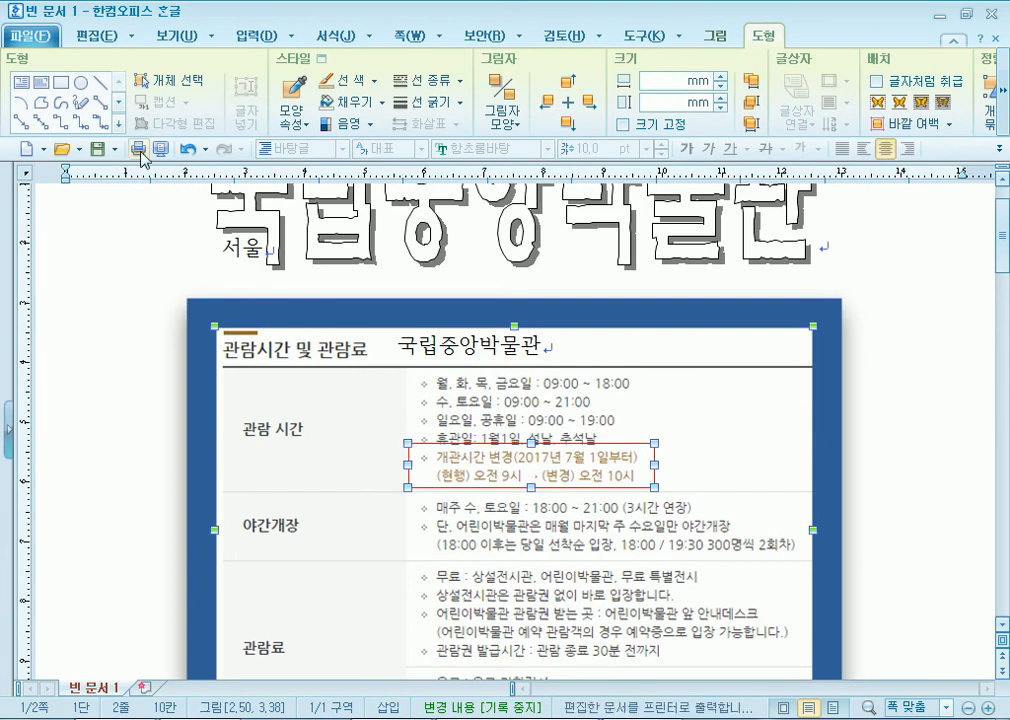
{"action": "left_click", "coordinate": [168, 80]}
{"action": "left_click_drag", "start_coordinate": [660, 530], "coordinate": [147, 271]}
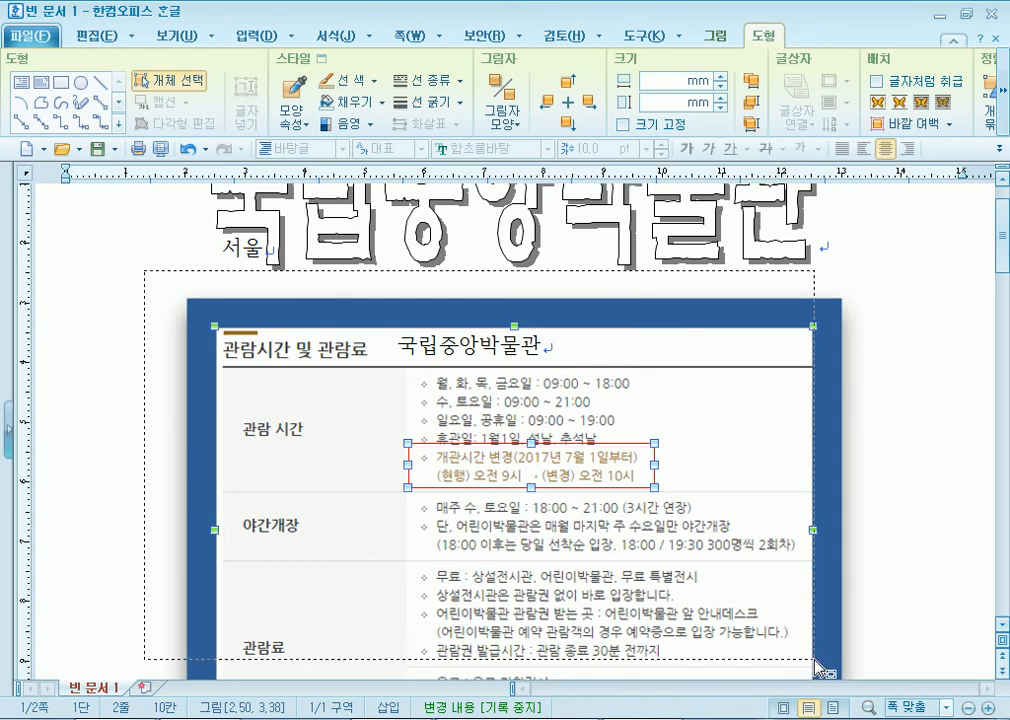
{"action": "left_click", "coordinate": [925, 504]}
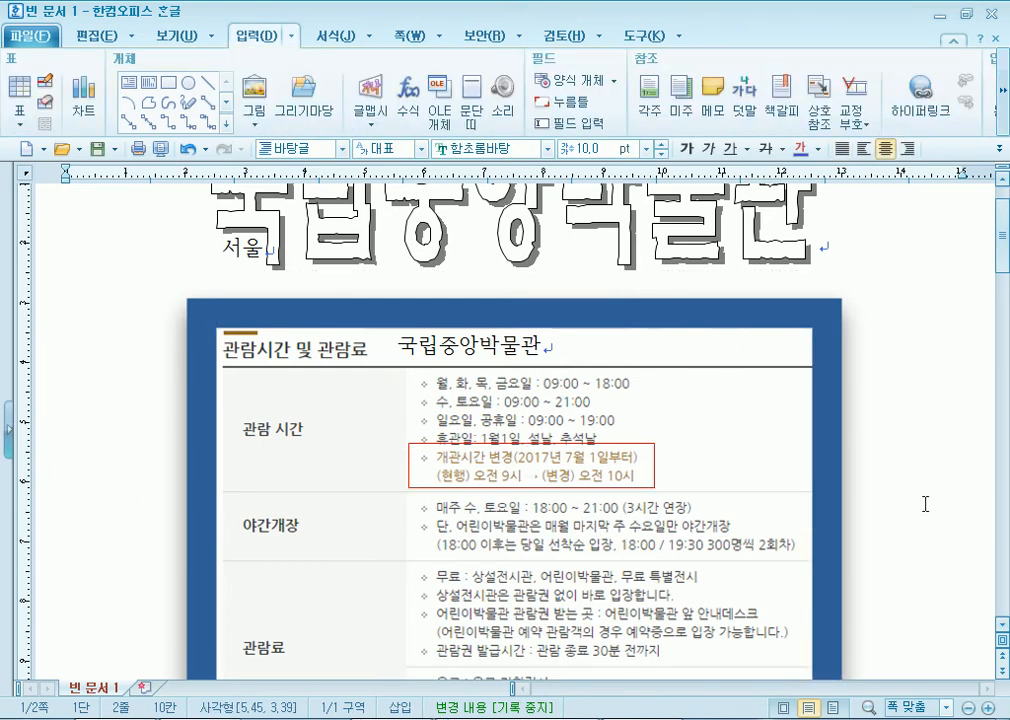
Select the opening-hours picture, the 국립중앙박물관 text box and the red rectangle together and group them into one object
{"action": "left_click", "coordinate": [514, 361]}
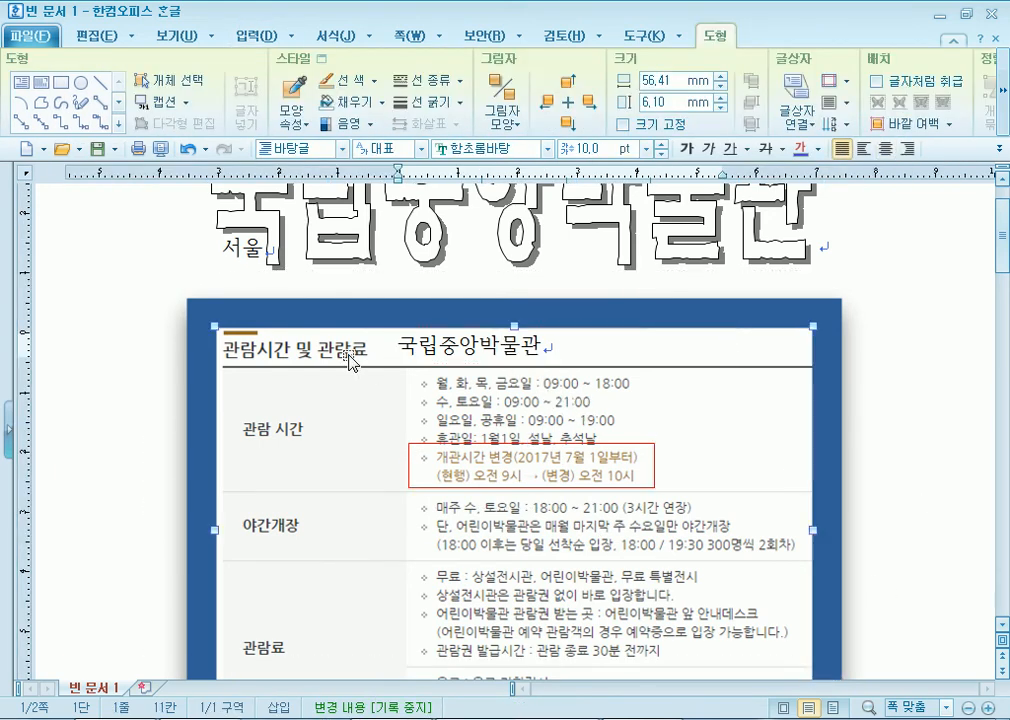
{"action": "left_click", "coordinate": [399, 349]}
{"action": "left_click", "coordinate": [394, 352], "text": "shift"}
{"action": "left_click", "coordinate": [421, 455], "text": "shift"}
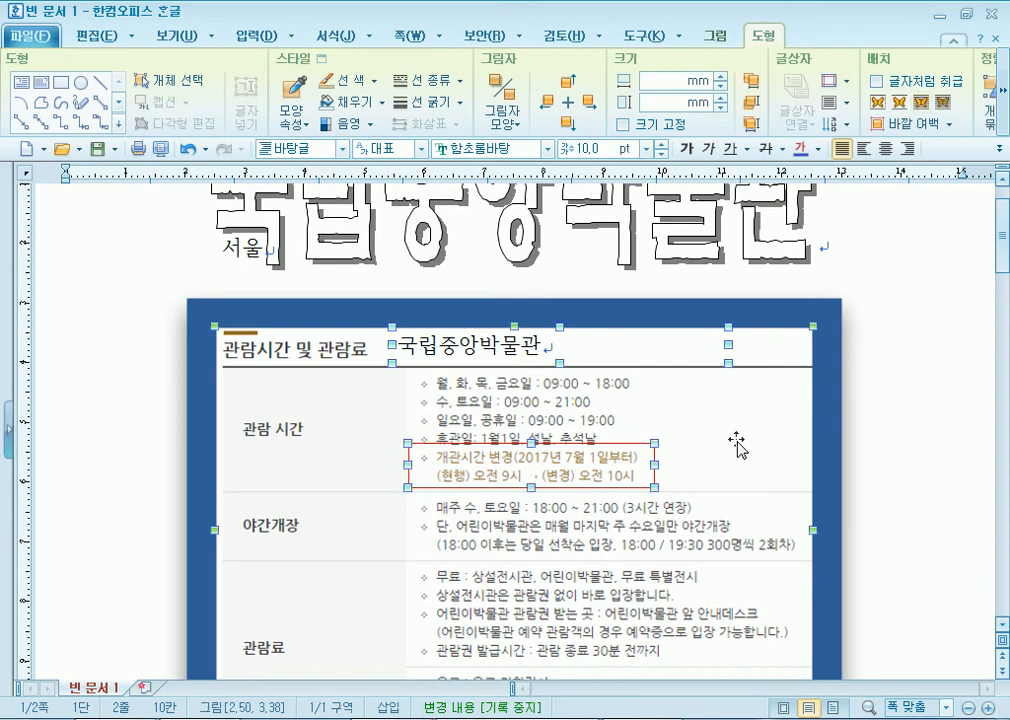
{"action": "scroll", "coordinate": [795, 444], "scroll_direction": "down", "scroll_amount": 3}
{"action": "scroll", "coordinate": [318, 388], "scroll_direction": "up", "scroll_amount": 3}
{"action": "right_click", "coordinate": [355, 371]}
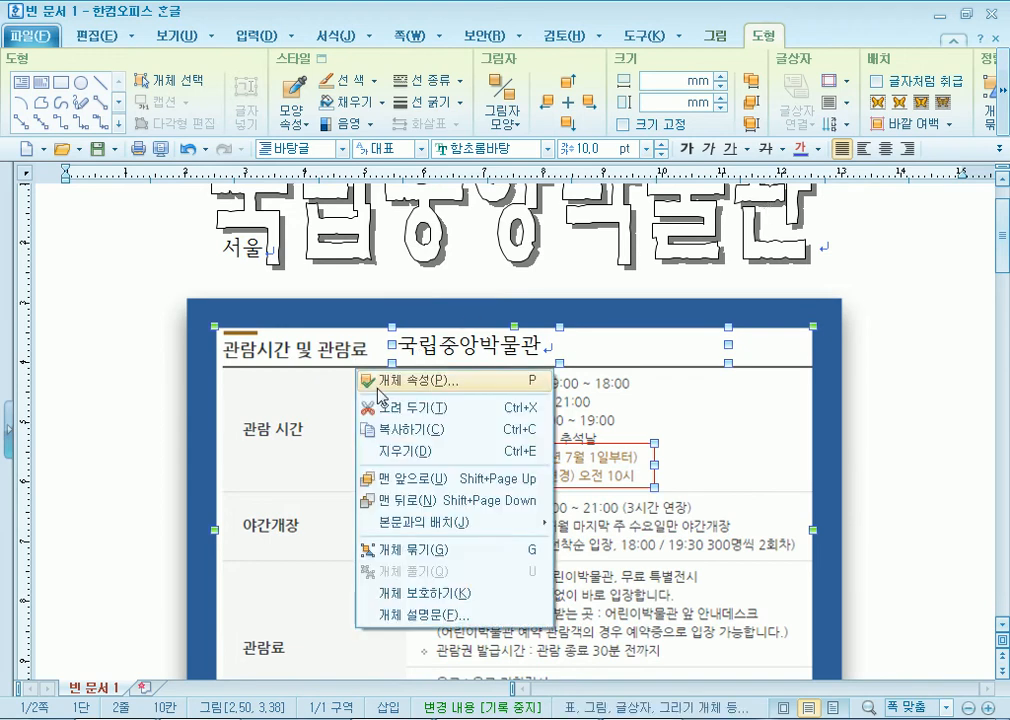
{"action": "left_click", "coordinate": [403, 550]}
{"action": "left_click", "coordinate": [428, 403]}
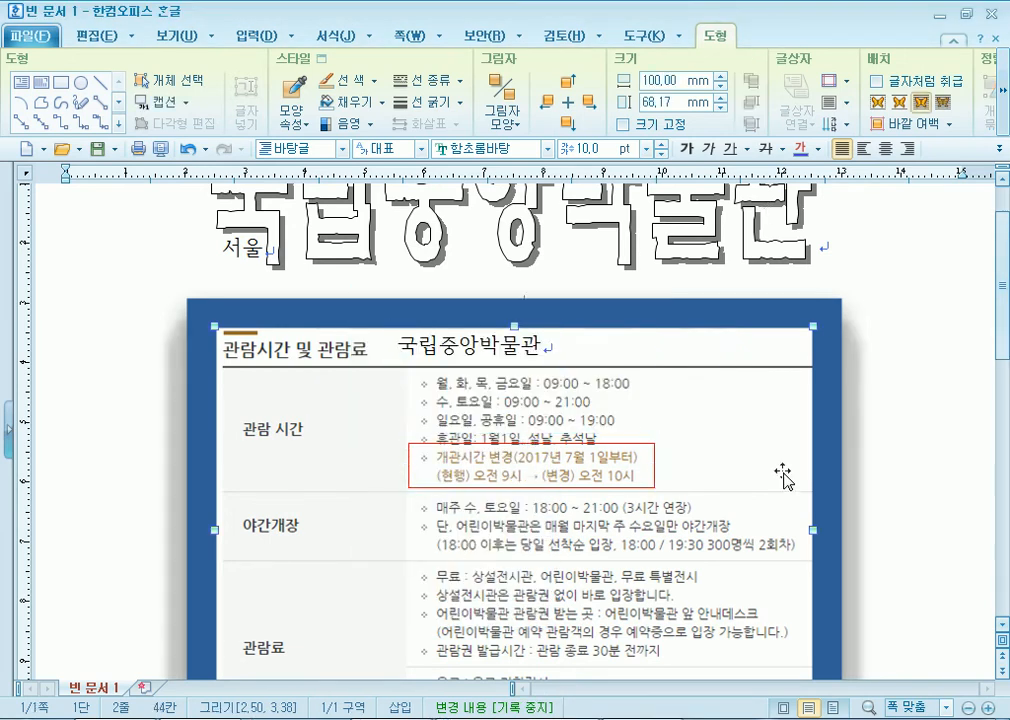
Set the grouped opening-hours picture to be treated like a character (글자처럼 취급)
{"action": "double_click", "coordinate": [728, 447]}
{"action": "left_click", "coordinate": [250, 160]}
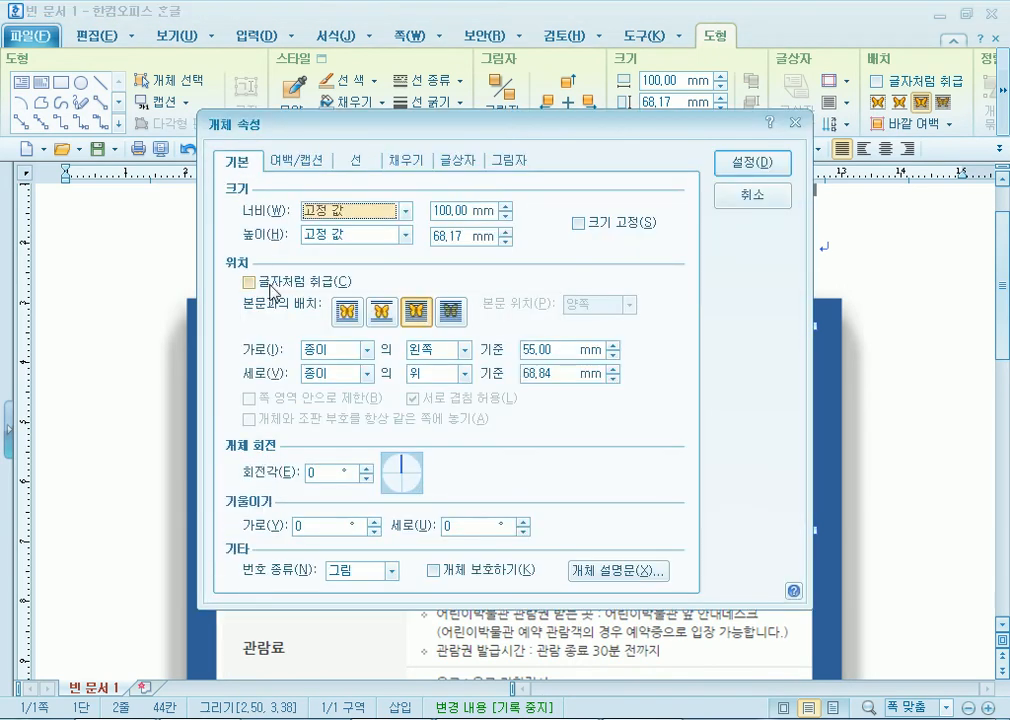
{"action": "left_click", "coordinate": [312, 284]}
{"action": "left_click", "coordinate": [752, 162]}
{"action": "left_click", "coordinate": [896, 389]}
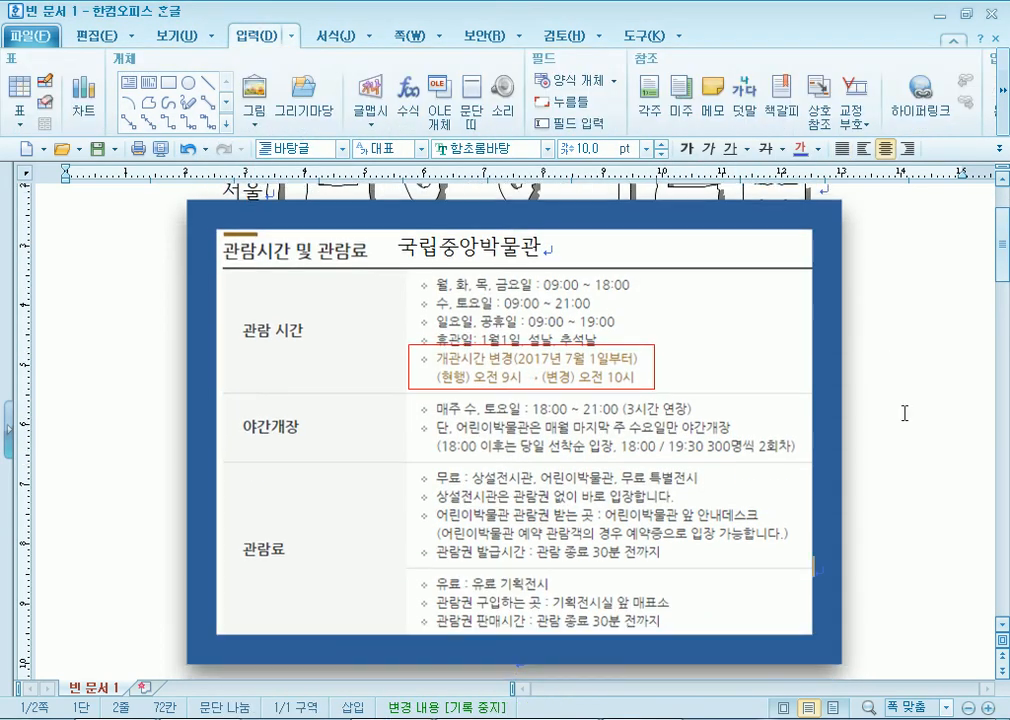
Put the opening-hours picture on its own line below the 국립중앙박물관 word-art title and delete the 서울 text box
{"action": "scroll", "coordinate": [789, 412], "scroll_direction": "up", "scroll_amount": 3}
{"action": "left_click", "coordinate": [748, 314]}
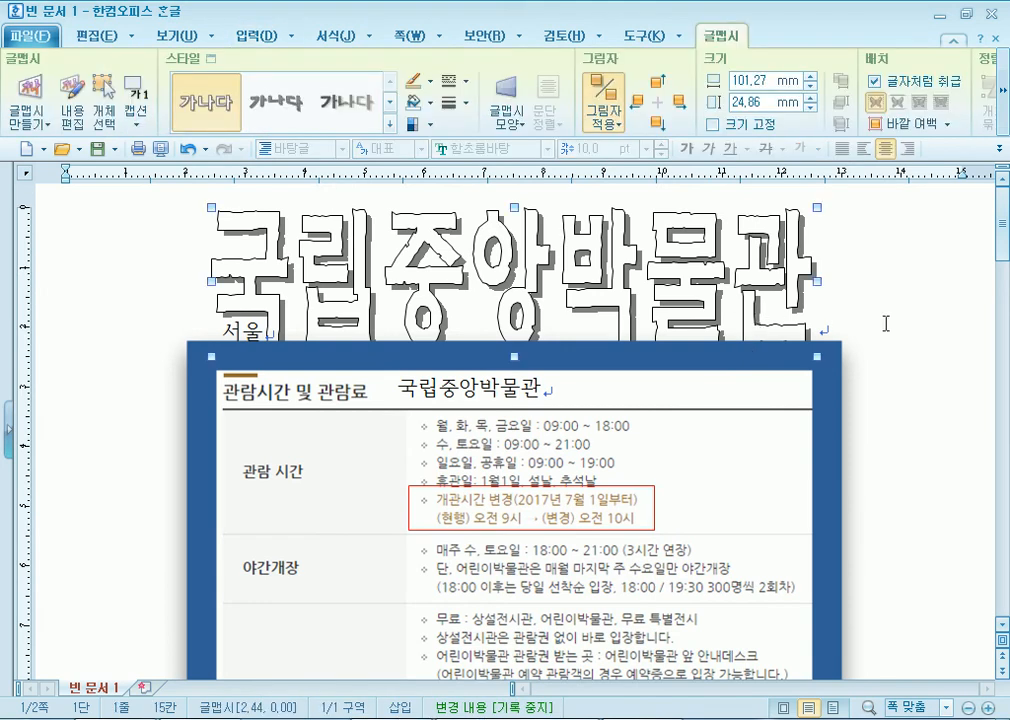
{"action": "left_click", "coordinate": [847, 293]}
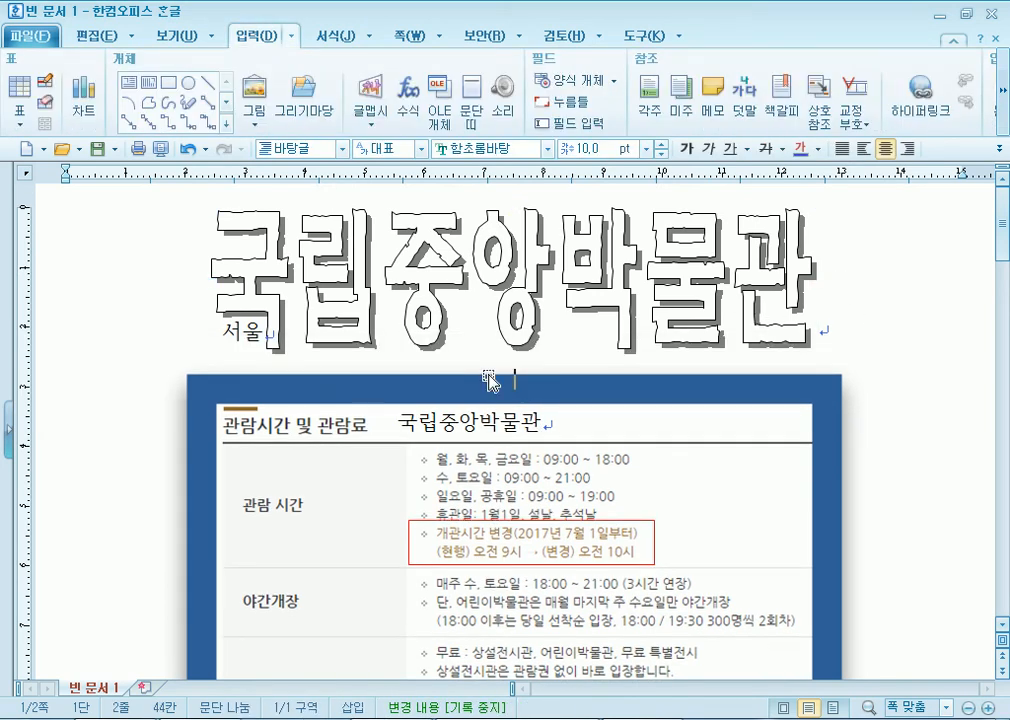
{"action": "left_click", "coordinate": [279, 357]}
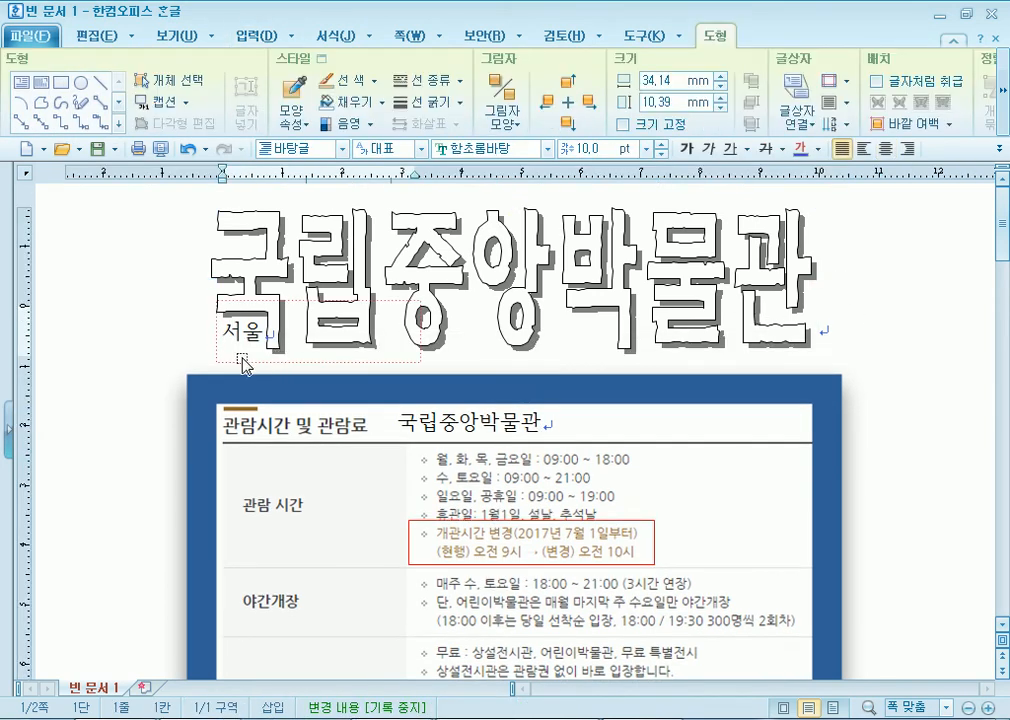
{"action": "left_click", "coordinate": [346, 361]}
{"action": "key", "text": "Delete"}
{"action": "scroll", "coordinate": [520, 372], "scroll_direction": "up", "scroll_amount": 6}
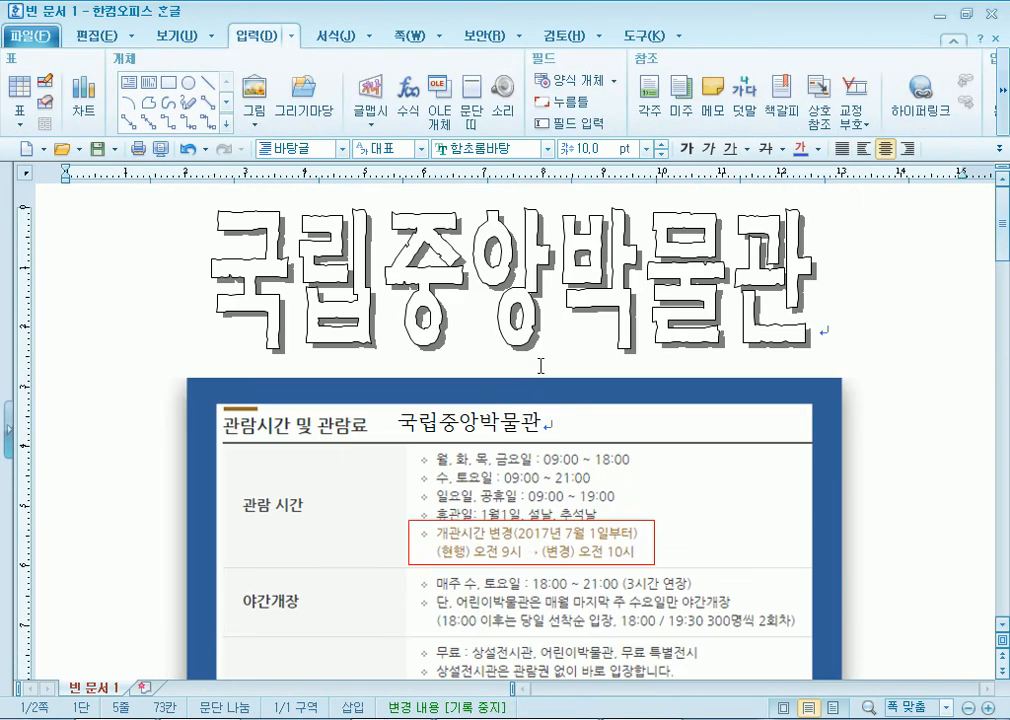
Separate the opening-hours picture from the map picture below it with blank lines
{"action": "left_click", "coordinate": [461, 424]}
{"action": "left_click", "coordinate": [302, 407]}
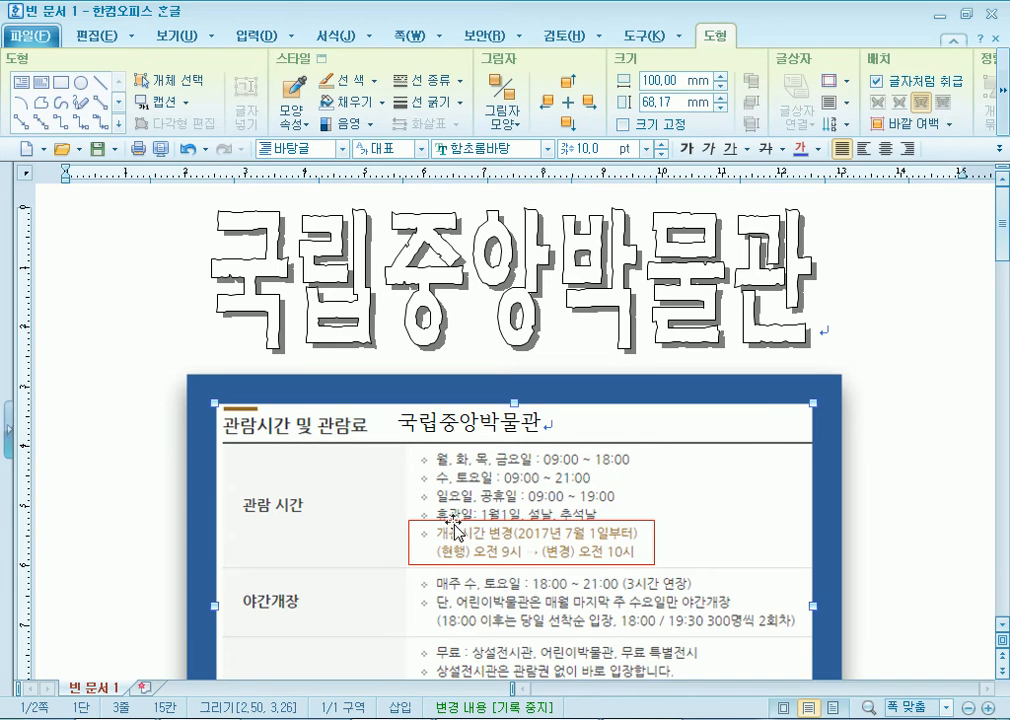
{"action": "scroll", "coordinate": [650, 558], "scroll_direction": "down", "scroll_amount": 3}
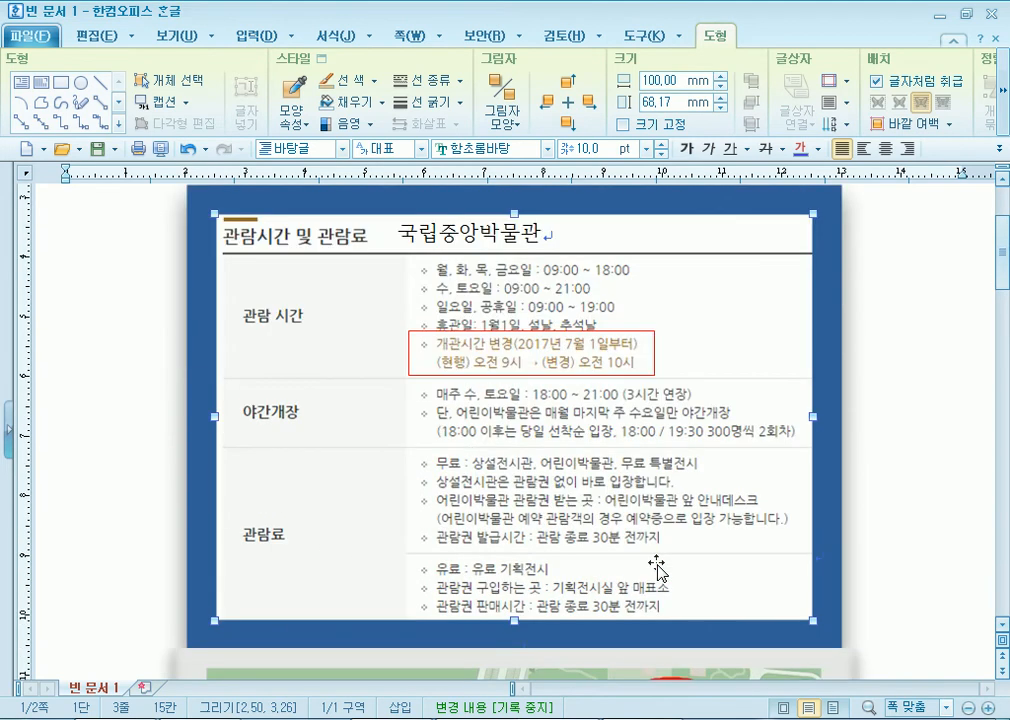
{"action": "scroll", "coordinate": [657, 567], "scroll_direction": "down", "scroll_amount": 3}
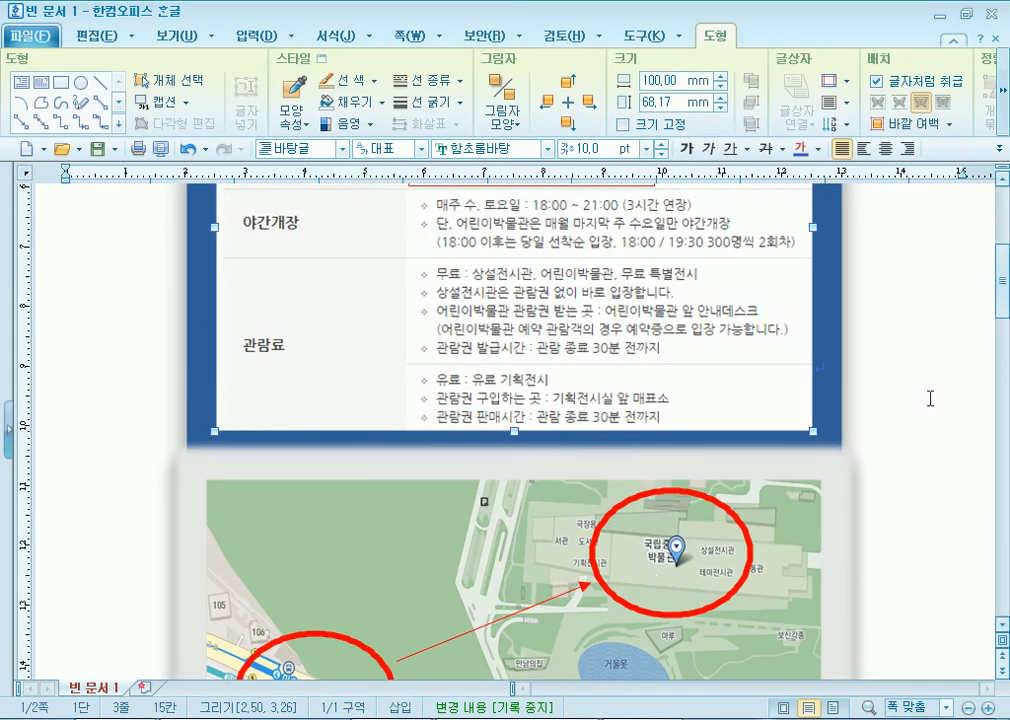
{"action": "scroll", "coordinate": [930, 390], "scroll_direction": "up", "scroll_amount": 3}
{"action": "left_click", "coordinate": [933, 363]}
{"action": "scroll", "coordinate": [933, 363], "scroll_direction": "down", "scroll_amount": 1}
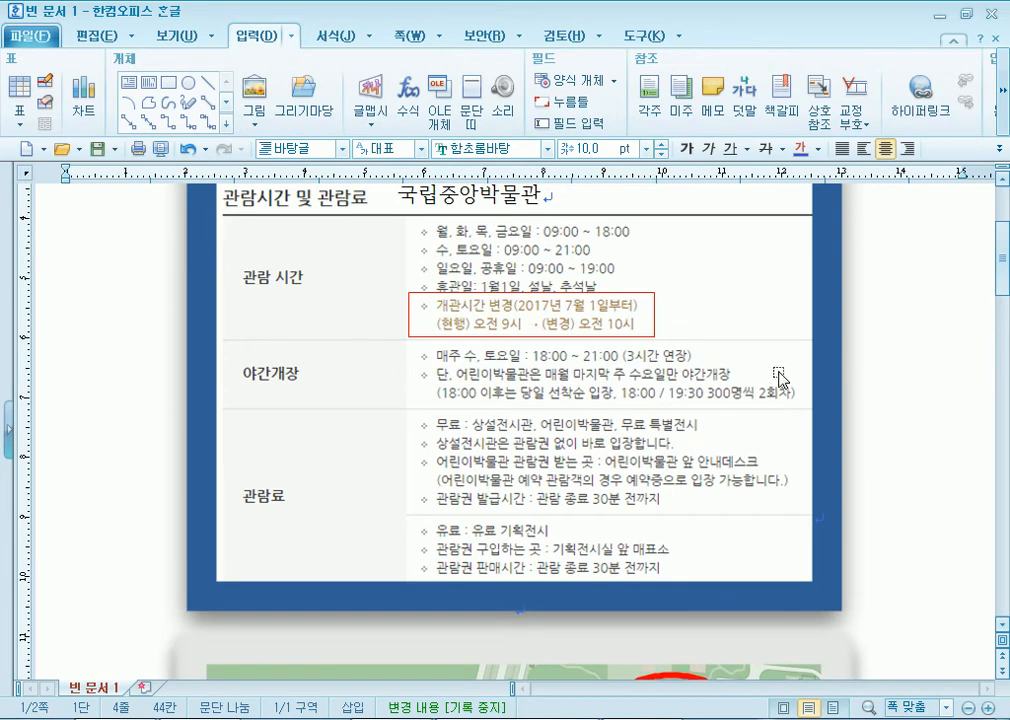
{"action": "scroll", "coordinate": [775, 381], "scroll_direction": "down", "scroll_amount": 1}
{"action": "scroll", "coordinate": [775, 381], "scroll_direction": "up", "scroll_amount": 4}
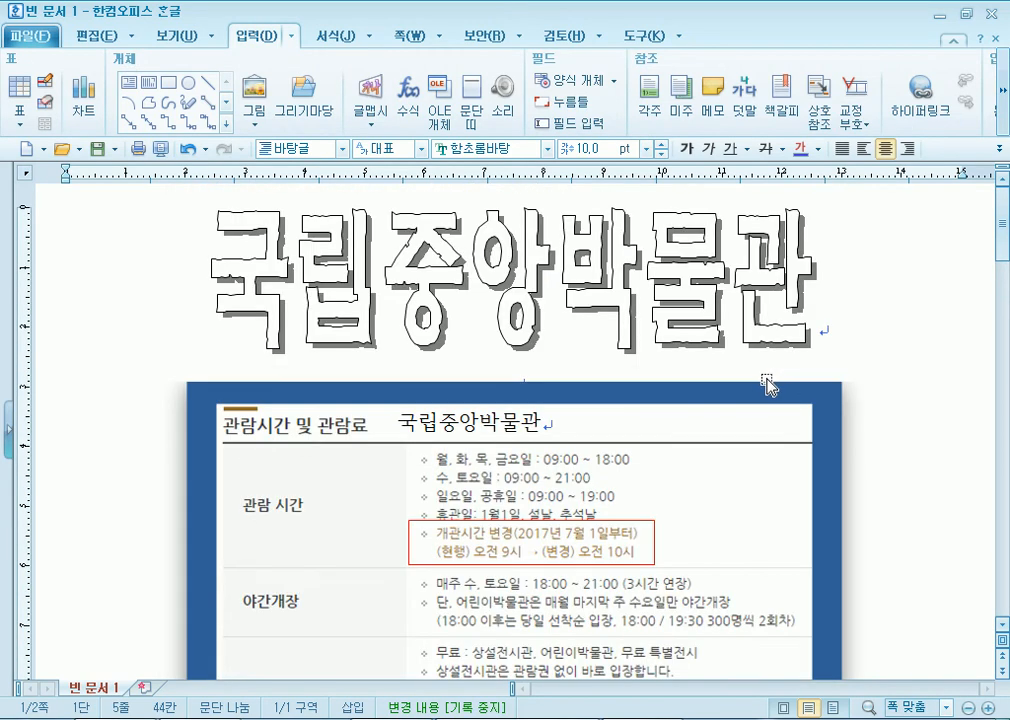
{"action": "scroll", "coordinate": [762, 387], "scroll_direction": "down", "scroll_amount": 5}
{"action": "scroll", "coordinate": [759, 390], "scroll_direction": "down", "scroll_amount": 6}
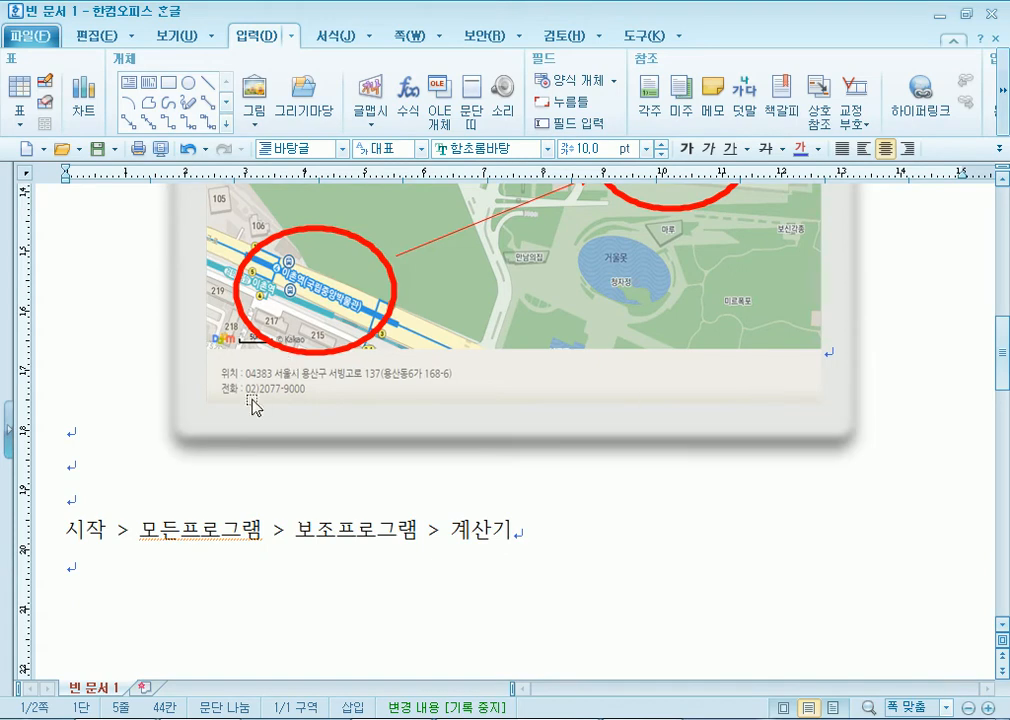
{"action": "scroll", "coordinate": [251, 407], "scroll_direction": "up", "scroll_amount": 5}
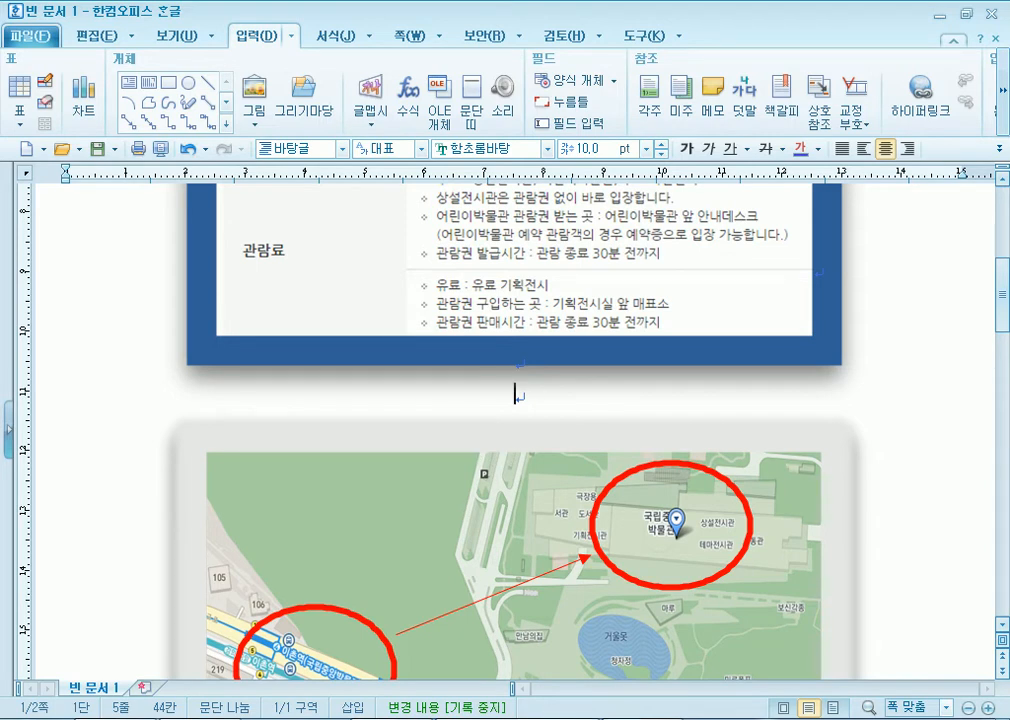
Bring up the 계산기 window over the document and arrange it with the recorder panel overlapping it
{"action": "right_click", "coordinate": [640, 719]}
{"action": "left_click", "coordinate": [638, 719]}
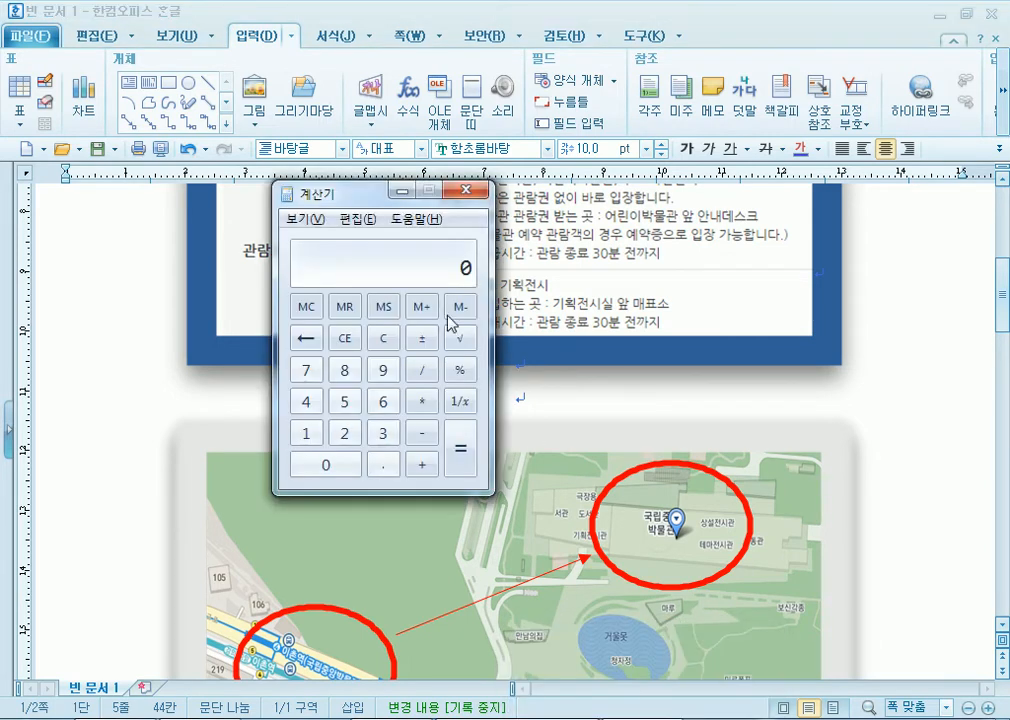
{"action": "left_click_drag", "start_coordinate": [380, 185], "coordinate": [298, 251]}
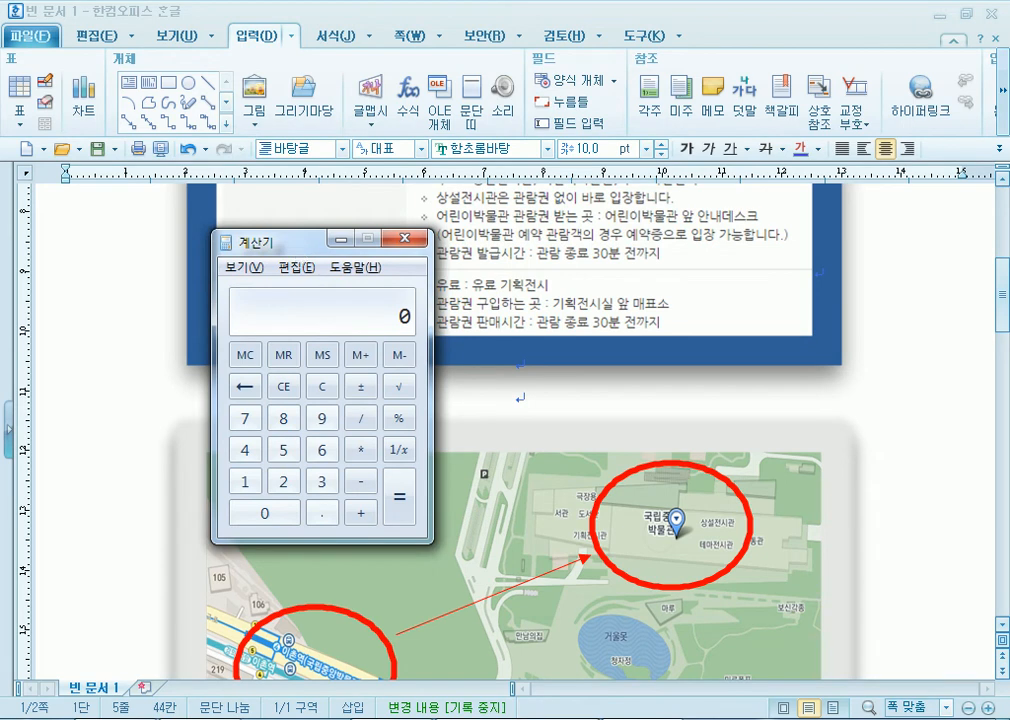
{"action": "left_click", "coordinate": [391, 718]}
{"action": "left_click_drag", "start_coordinate": [712, 508], "coordinate": [508, 236]}
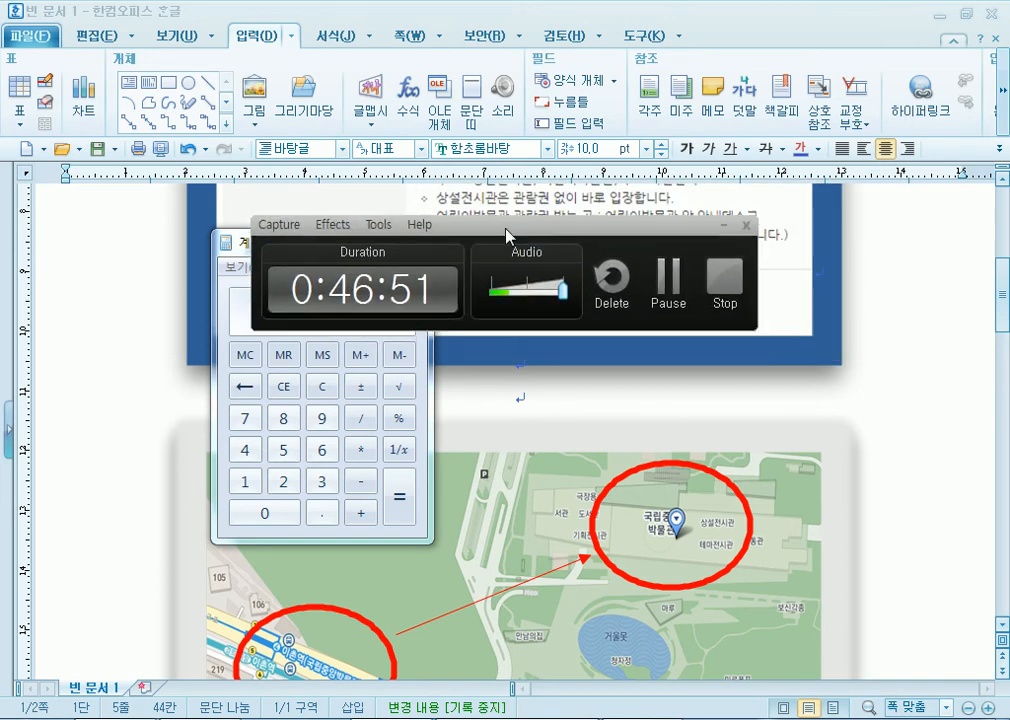
{"action": "left_click", "coordinate": [235, 292]}
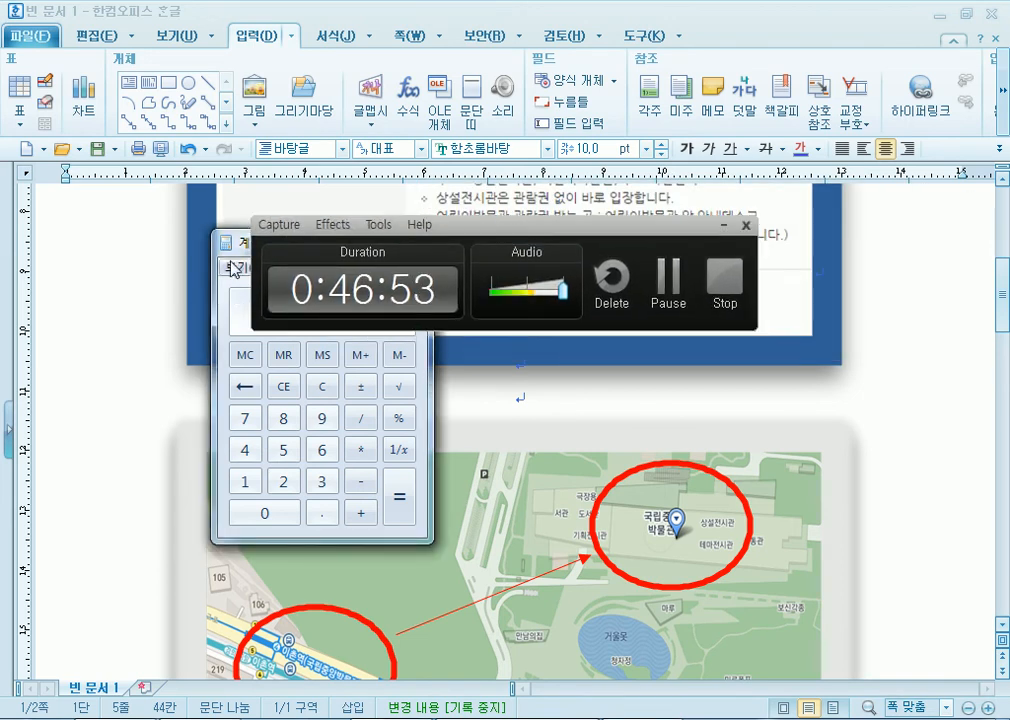
{"action": "left_click_drag", "start_coordinate": [230, 260], "coordinate": [292, 150]}
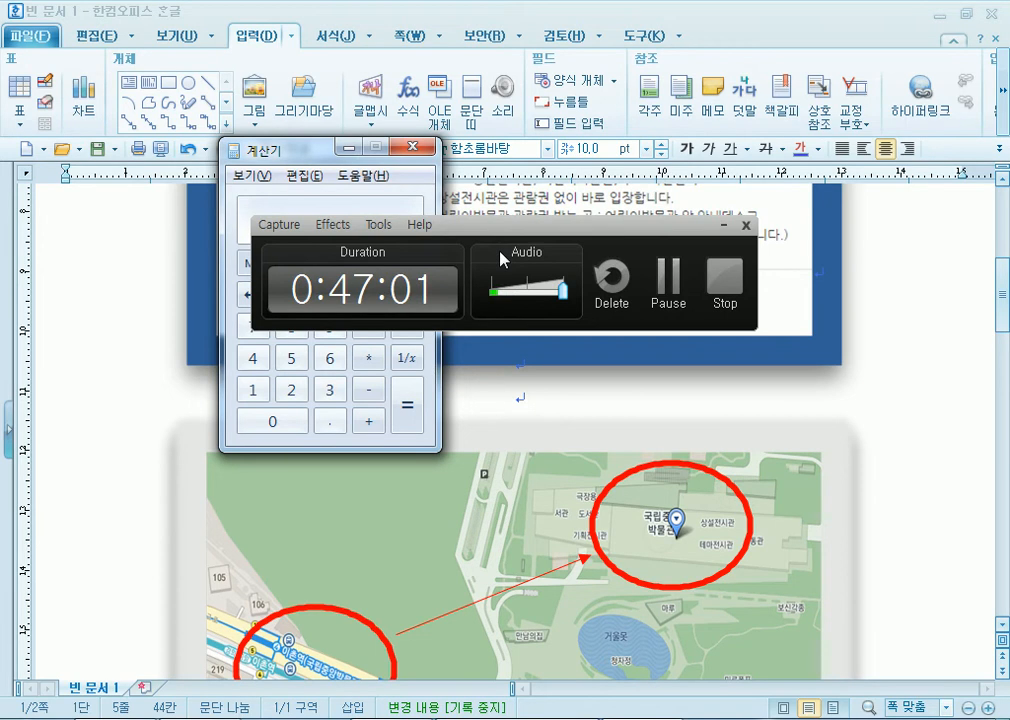
Paste the capture of the 계산기 window below the 시작 > 모든프로그램 > 보조프로그램 > 계산기 line
{"action": "left_click", "coordinate": [651, 408]}
{"action": "scroll", "coordinate": [544, 427], "scroll_direction": "down", "scroll_amount": 5}
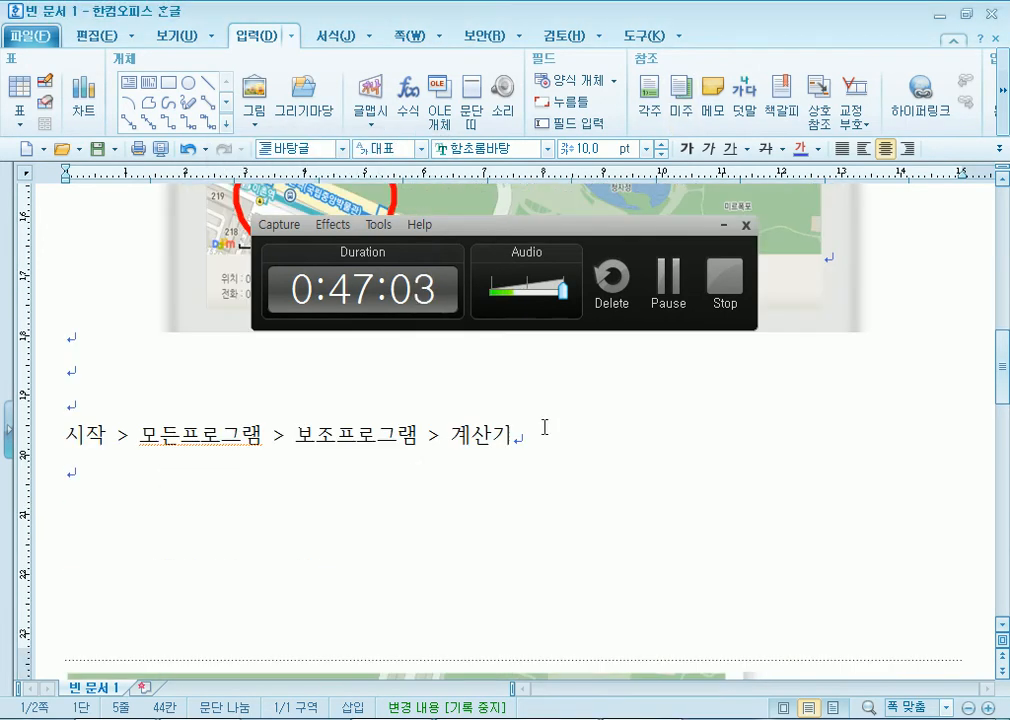
{"action": "left_click", "coordinate": [335, 515]}
{"action": "key", "text": "ctrl+v"}
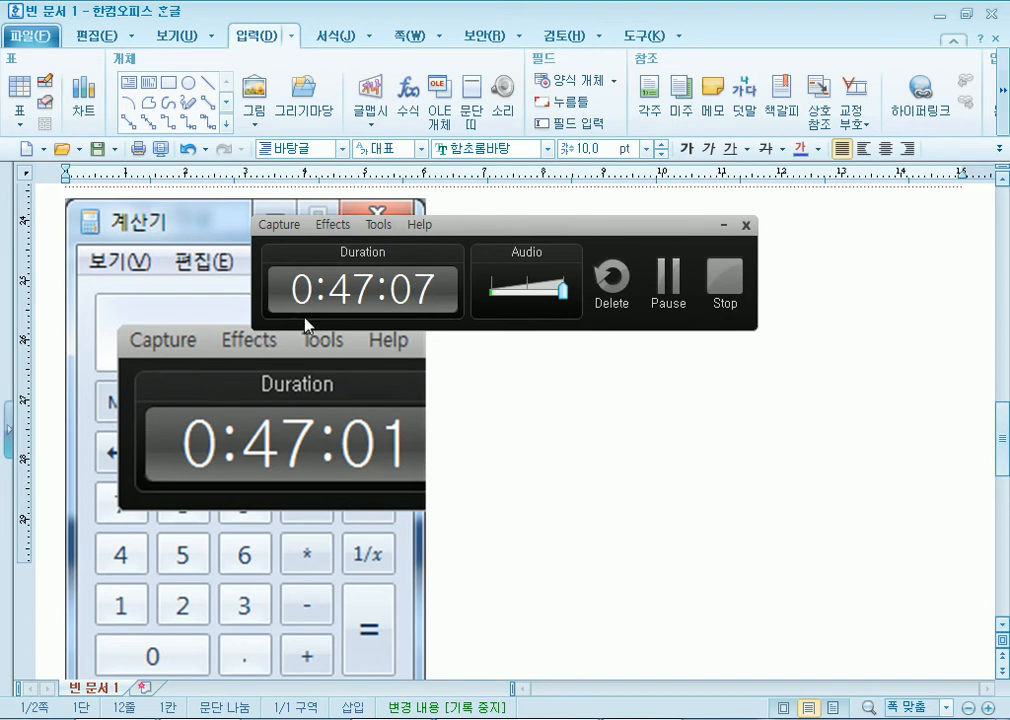
Minimize the recorder panel and paste a capture of the unobstructed 계산기 window between the first calculator picture and the map
{"action": "left_click_drag", "start_coordinate": [530, 228], "coordinate": [692, 244]}
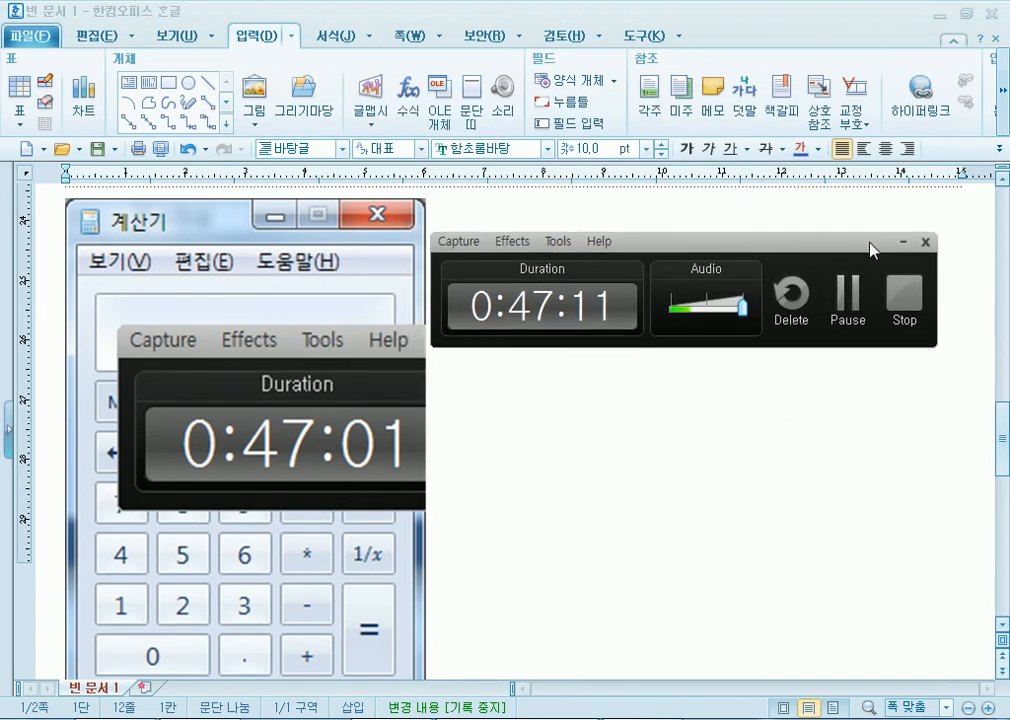
{"action": "left_click", "coordinate": [903, 241]}
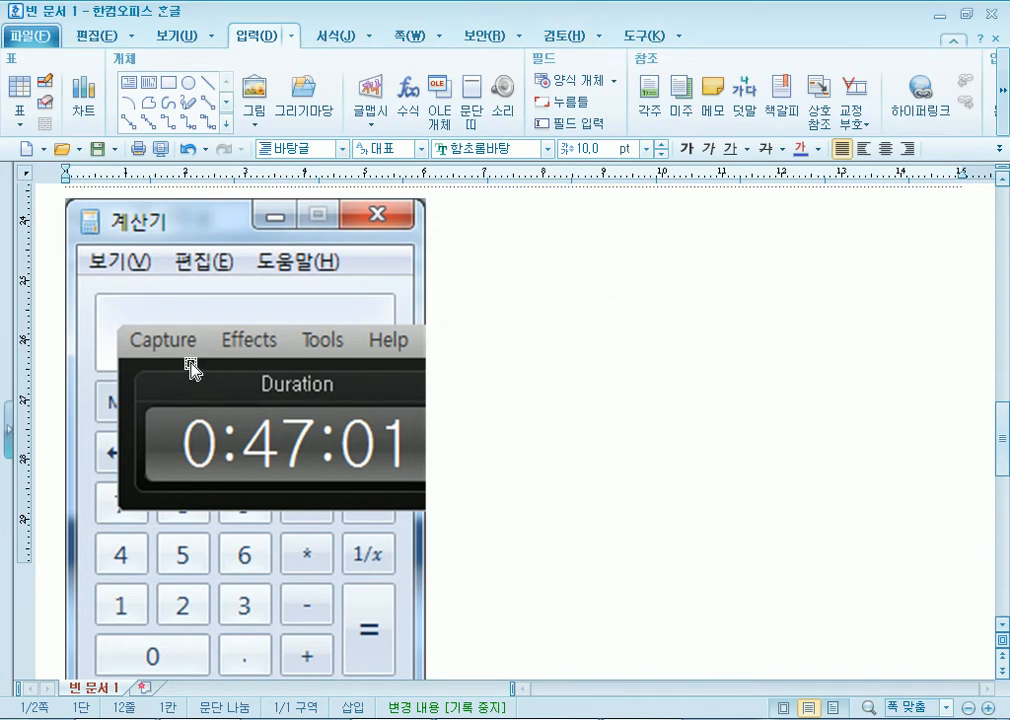
{"action": "right_click", "coordinate": [642, 719]}
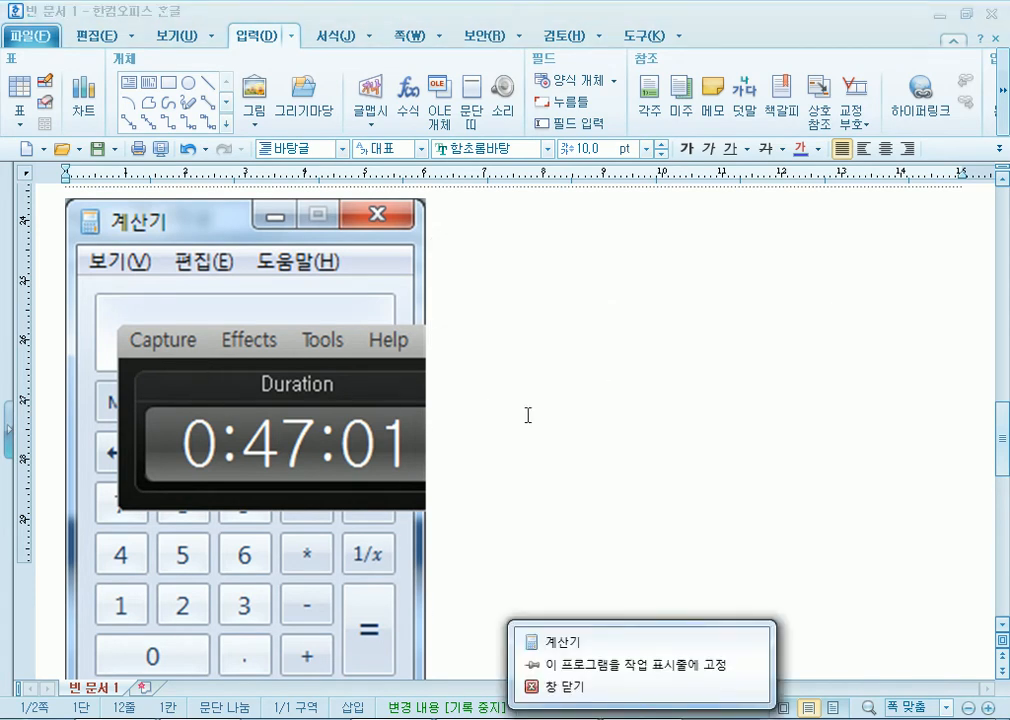
{"action": "left_click", "coordinate": [634, 655]}
{"action": "left_click_drag", "start_coordinate": [173, 168], "coordinate": [671, 281]}
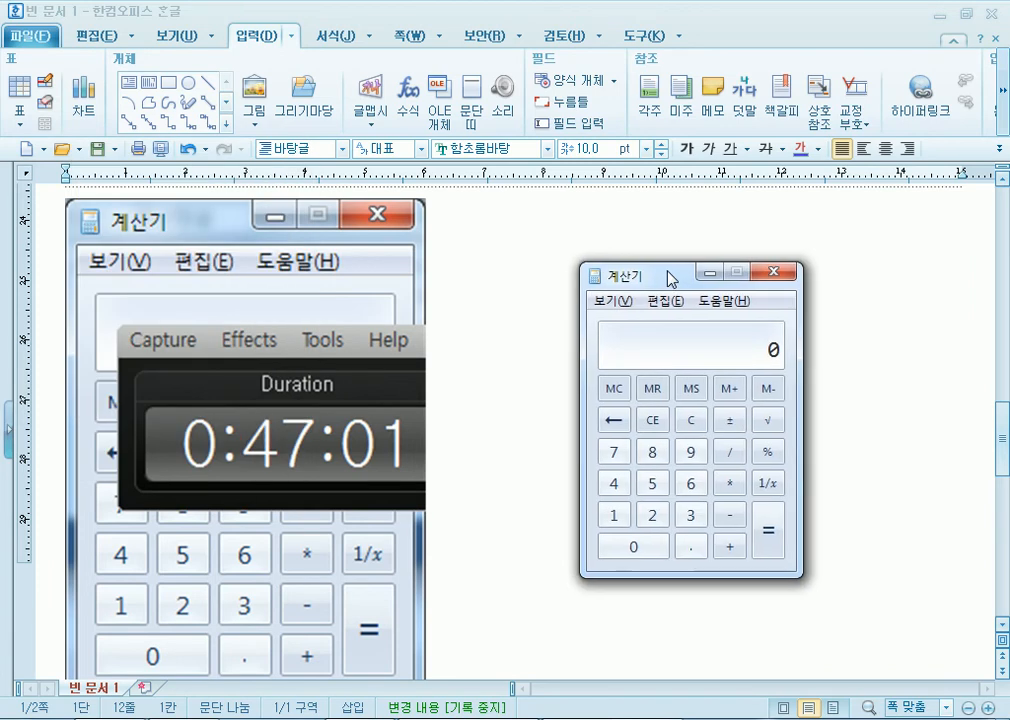
{"action": "key", "text": "alt+F4"}
{"action": "key", "text": "ctrl+End"}
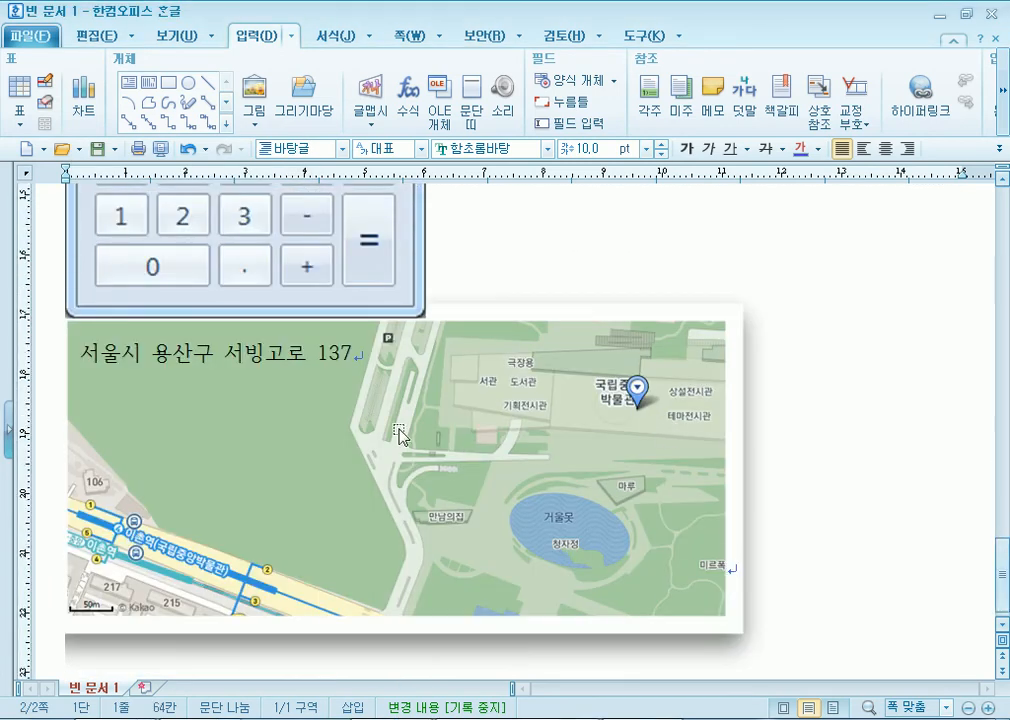
{"action": "scroll", "coordinate": [343, 410], "scroll_direction": "up", "scroll_amount": 5}
{"action": "left_click", "coordinate": [172, 634]}
{"action": "scroll", "coordinate": [378, 596], "scroll_direction": "down", "scroll_amount": 8}
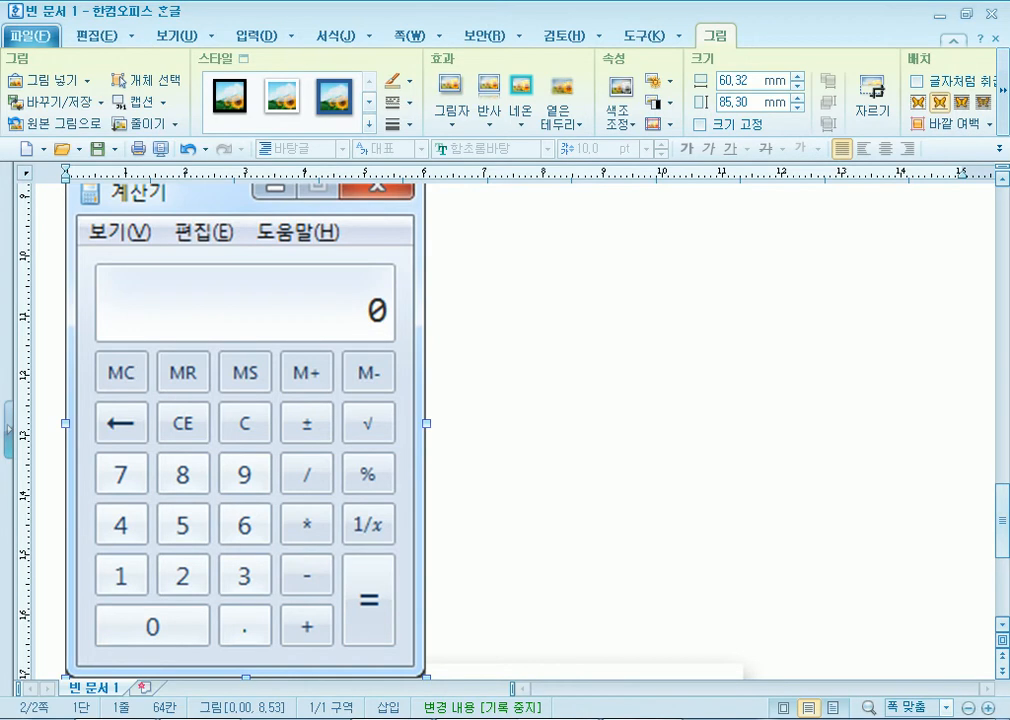
Switch to Windows Explorer and open 11장.교육과정소개(소스).hwp from the 11장 folder
{"action": "left_click", "coordinate": [419, 149]}
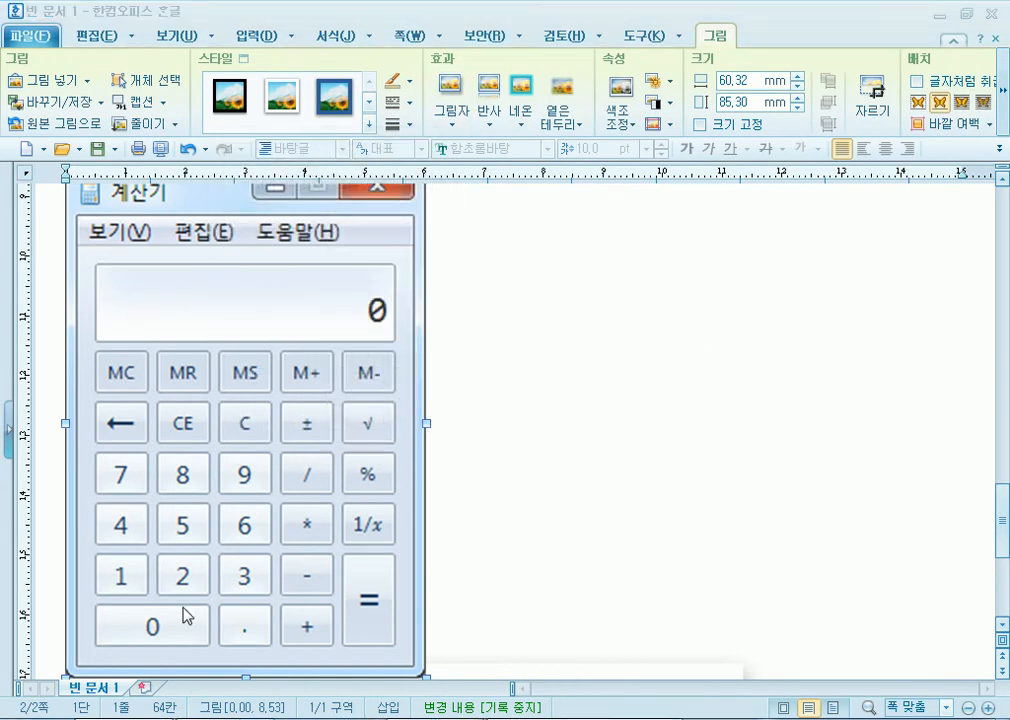
{"action": "key", "text": "alt+Tab"}
{"action": "left_click", "coordinate": [148, 541]}
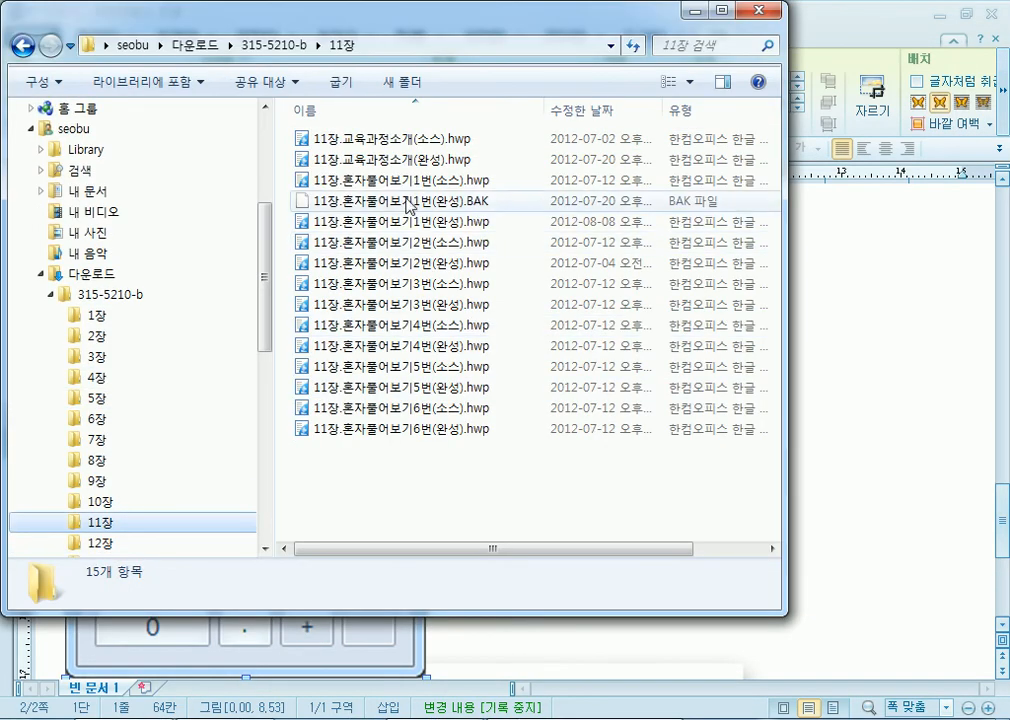
{"action": "mouse_move", "coordinate": [372, 195]}
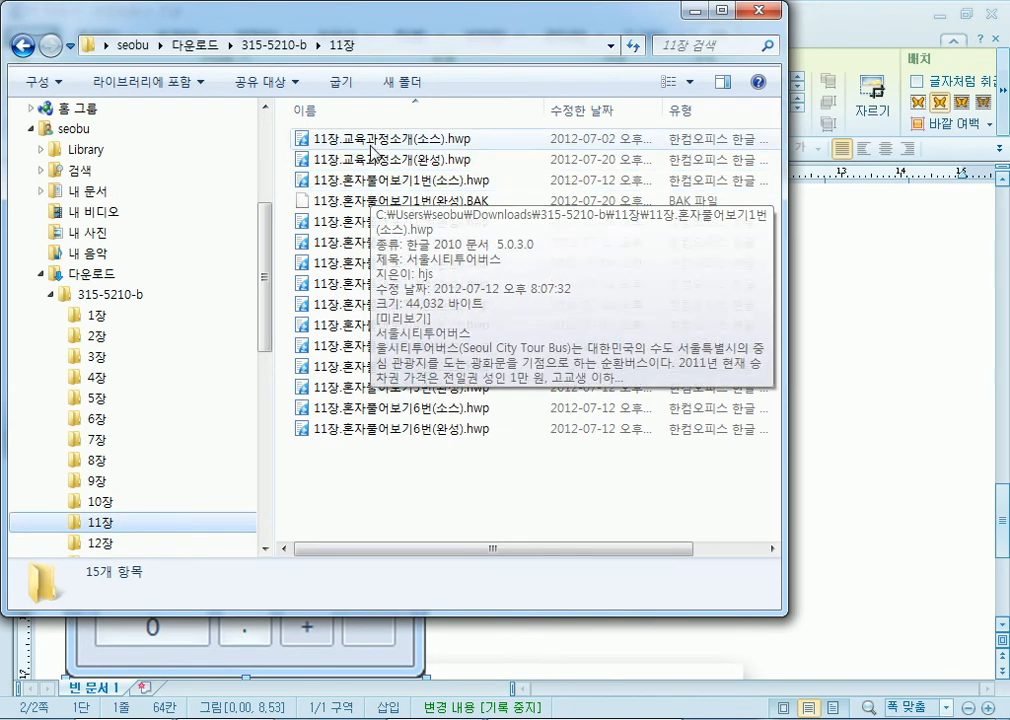
{"action": "left_click", "coordinate": [372, 142]}
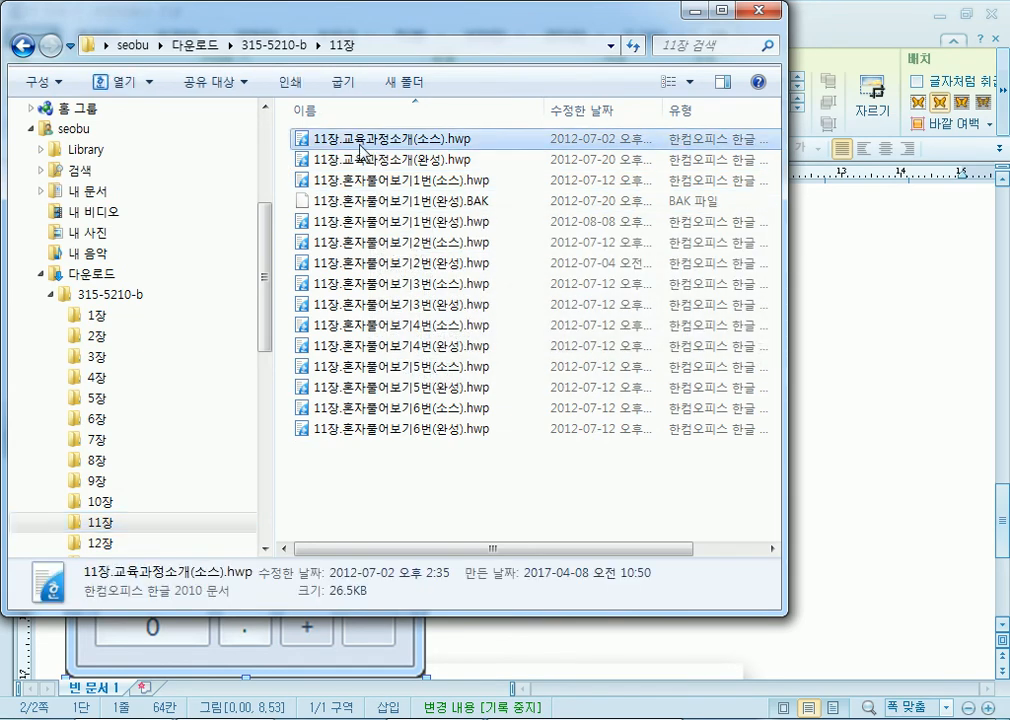
{"action": "double_click", "coordinate": [380, 148]}
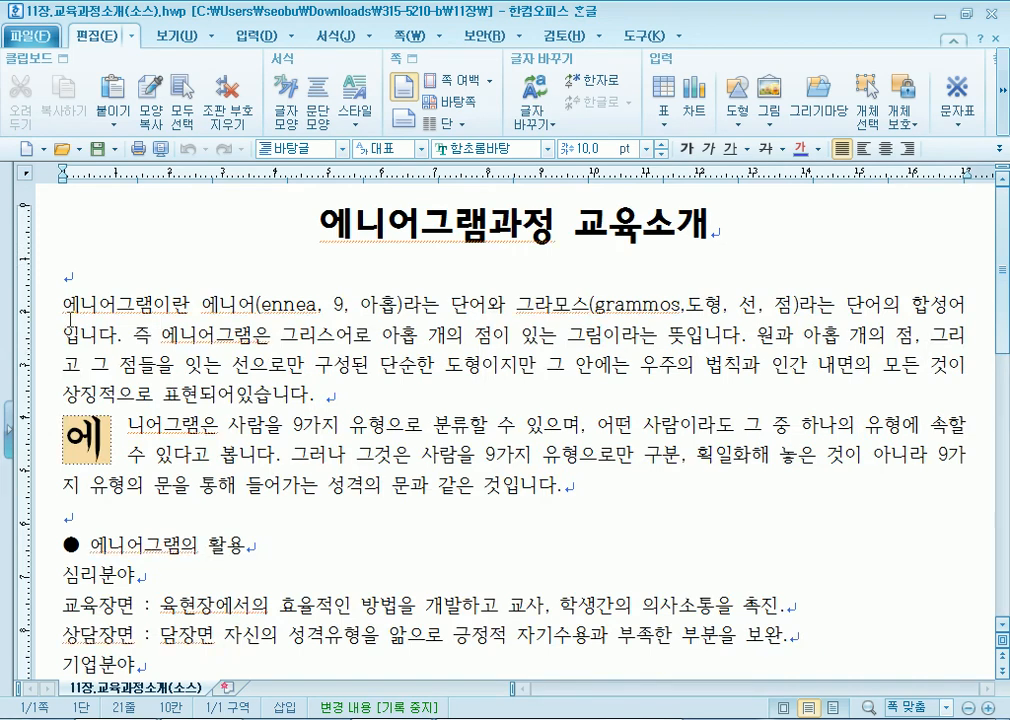
Turn on the page outline view (쪽 윤곽) for the 에니어그램과정 교육소개 document
{"action": "left_click", "coordinate": [270, 219]}
{"action": "left_click", "coordinate": [172, 36]}
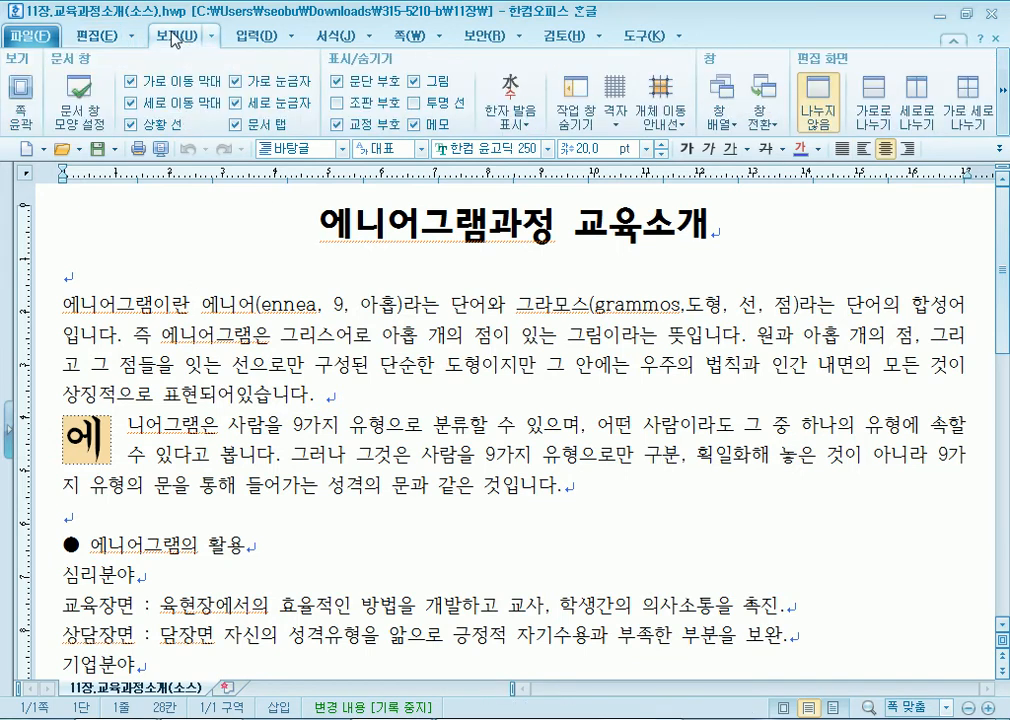
{"action": "left_click", "coordinate": [19, 90]}
Examine the 에니어그램과정 교육소개 document from its body text through the 교육내용 table to the closing line
{"action": "scroll", "coordinate": [370, 452], "scroll_direction": "down", "scroll_amount": 5}
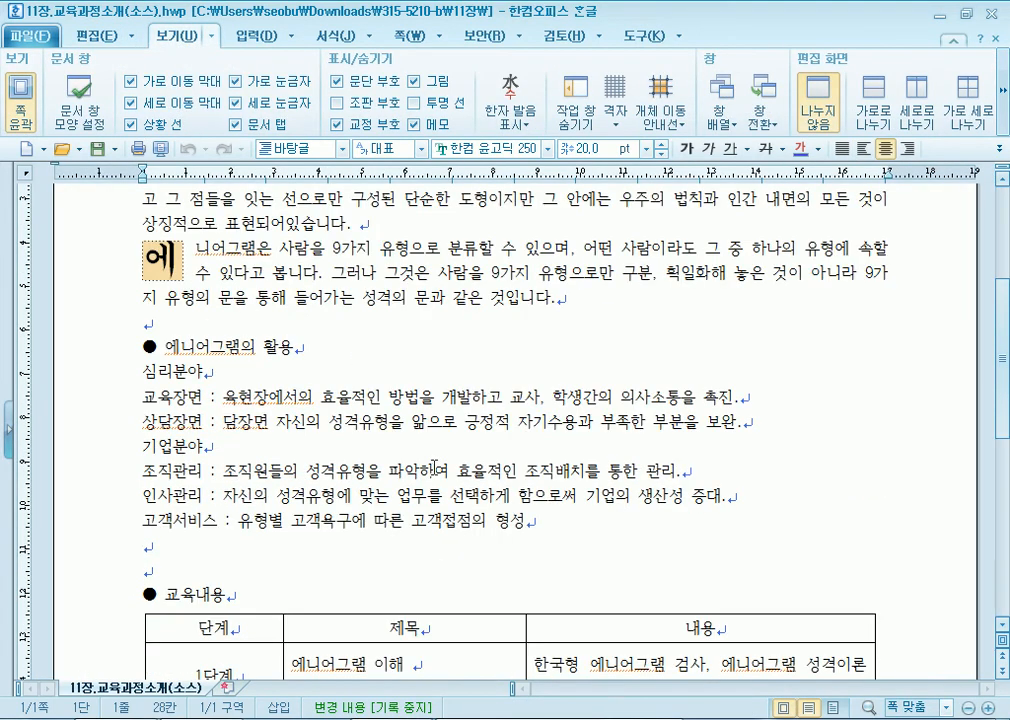
{"action": "scroll", "coordinate": [433, 466], "scroll_direction": "down", "scroll_amount": 5}
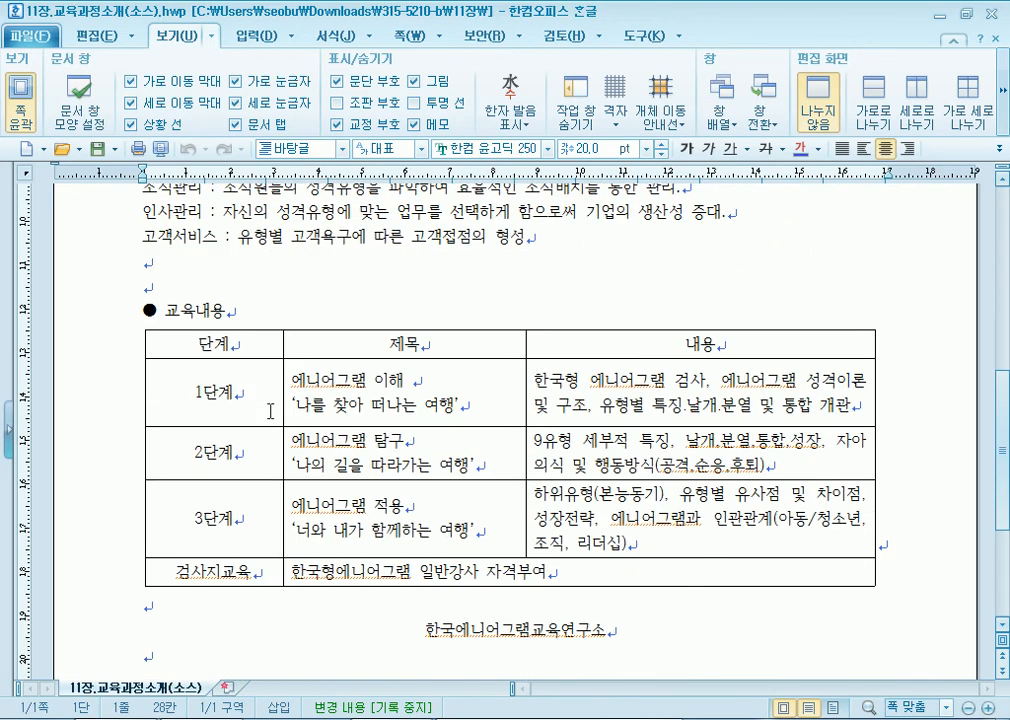
{"action": "scroll", "coordinate": [270, 410], "scroll_direction": "up", "scroll_amount": 5}
{"action": "scroll", "coordinate": [270, 410], "scroll_direction": "down", "scroll_amount": 4}
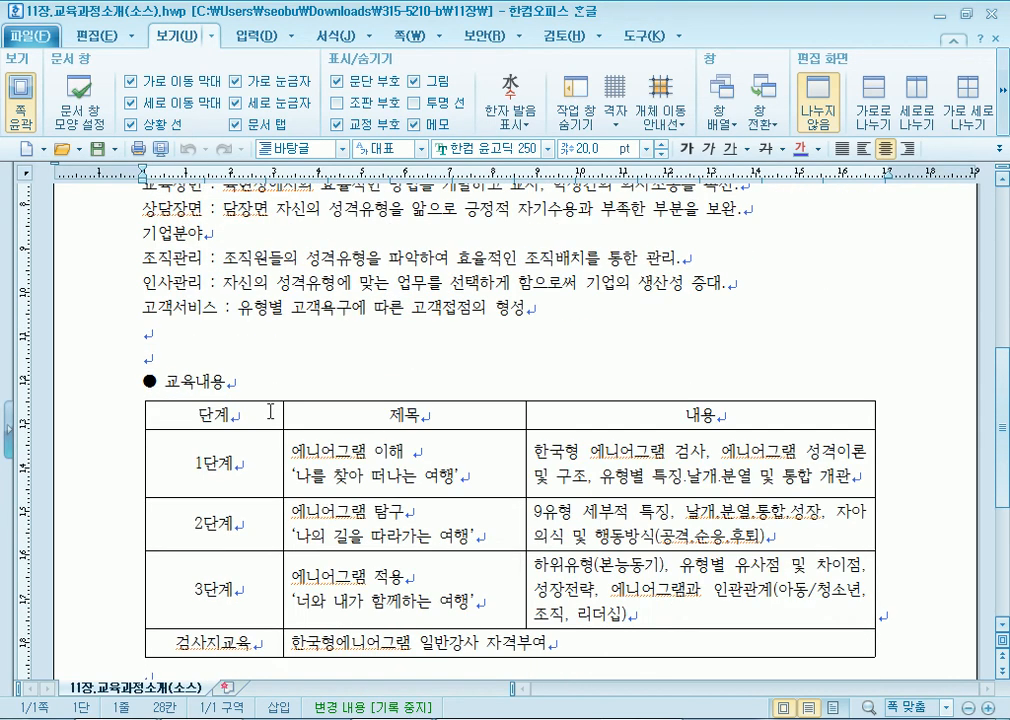
{"action": "scroll", "coordinate": [270, 410], "scroll_direction": "down", "scroll_amount": 4}
{"action": "left_click", "coordinate": [172, 466]}
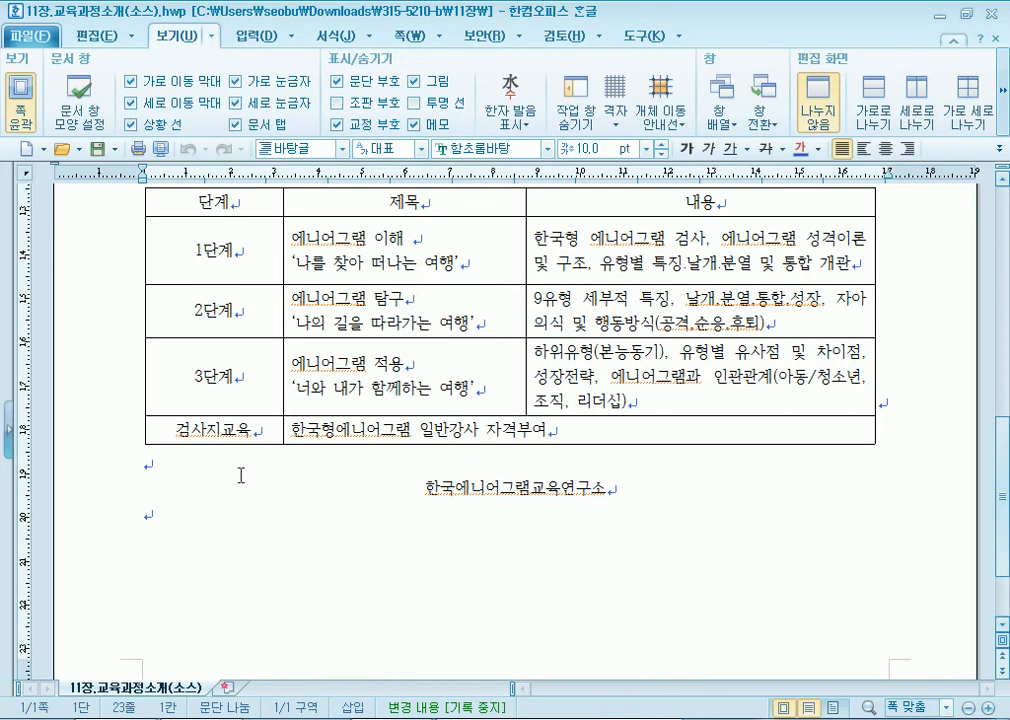
{"action": "scroll", "coordinate": [240, 537], "scroll_direction": "up", "scroll_amount": 10}
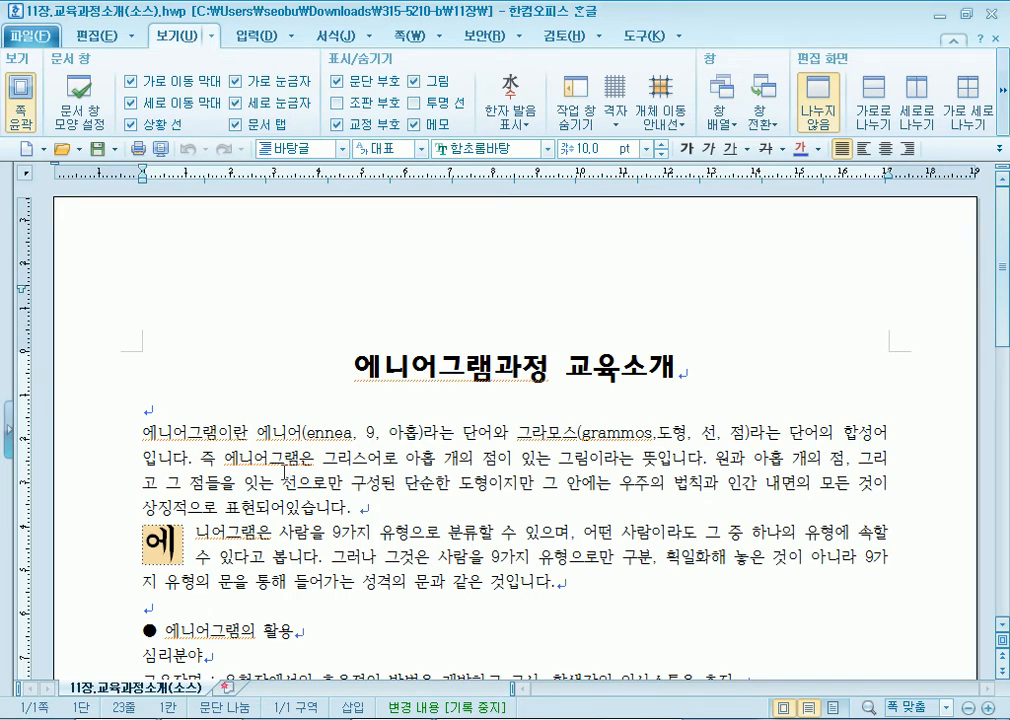
Examine the first two body paragraphs, including the decorated 에 at the start of the second one
{"action": "left_click_drag", "start_coordinate": [143, 433], "coordinate": [257, 433]}
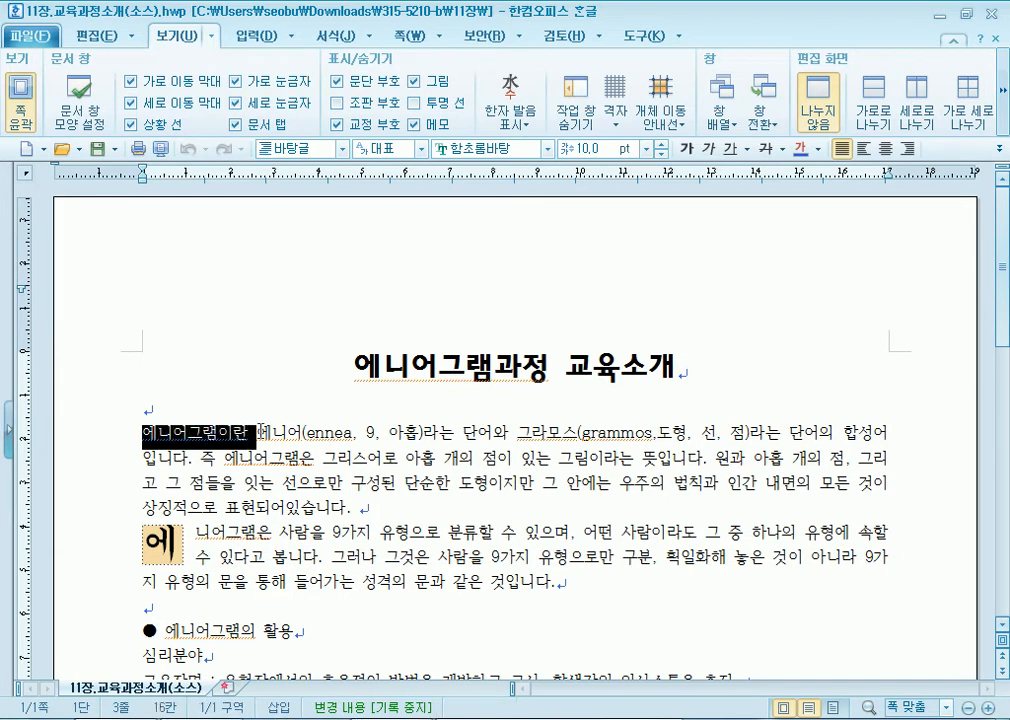
{"action": "left_click", "coordinate": [213, 434]}
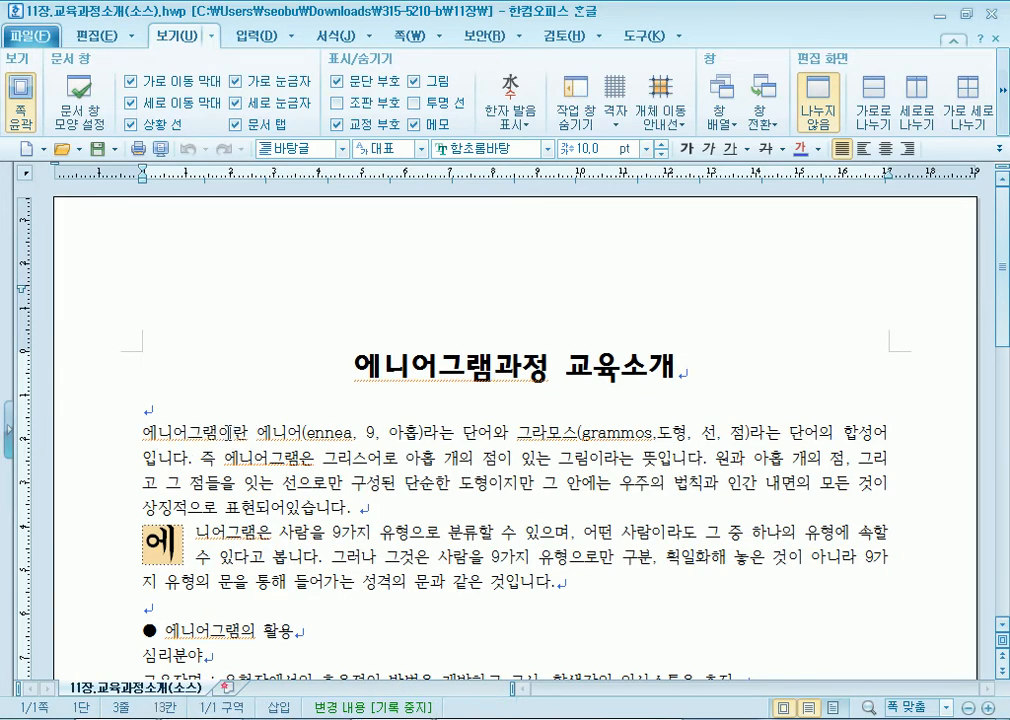
{"action": "scroll", "coordinate": [249, 430], "scroll_direction": "down", "scroll_amount": 3}
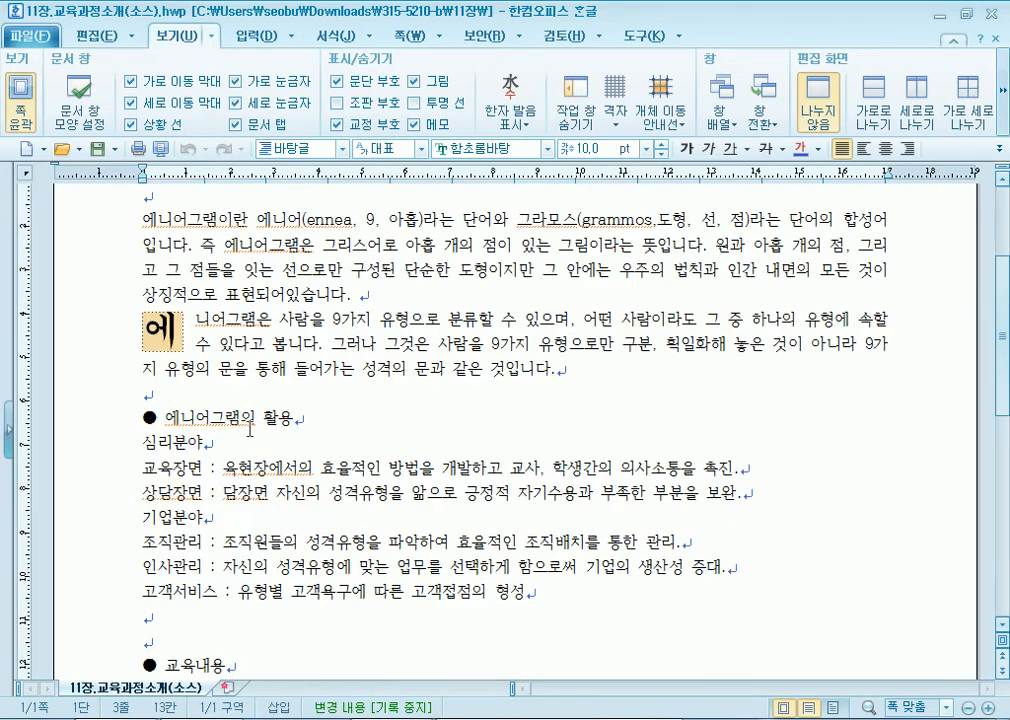
{"action": "left_click", "coordinate": [181, 329]}
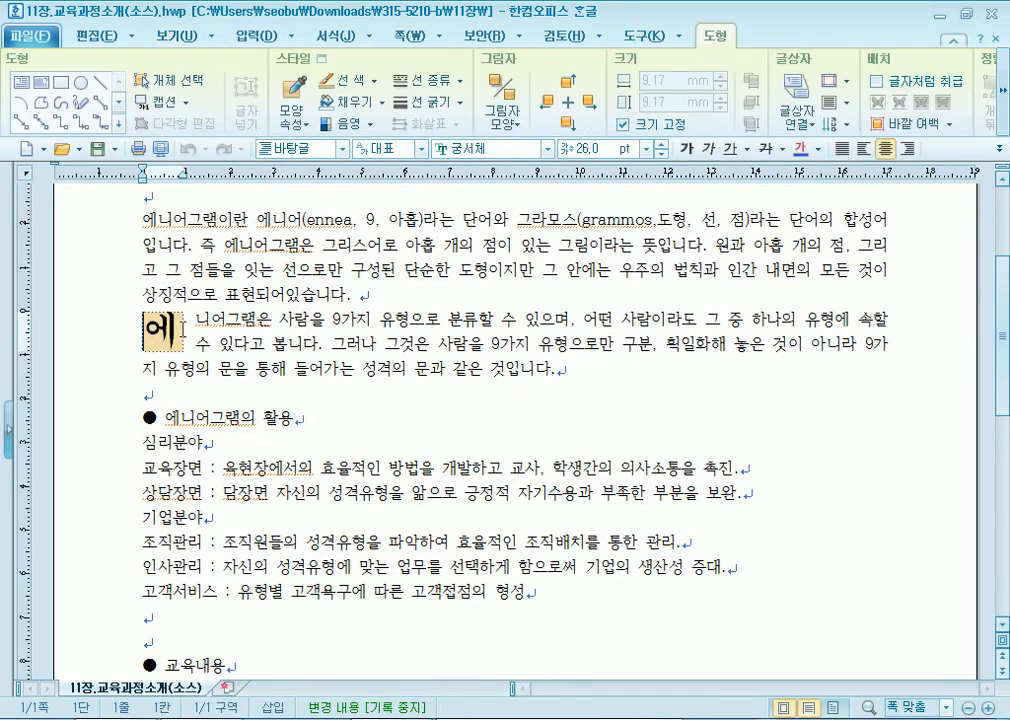
{"action": "left_click_drag", "start_coordinate": [210, 320], "coordinate": [303, 345]}
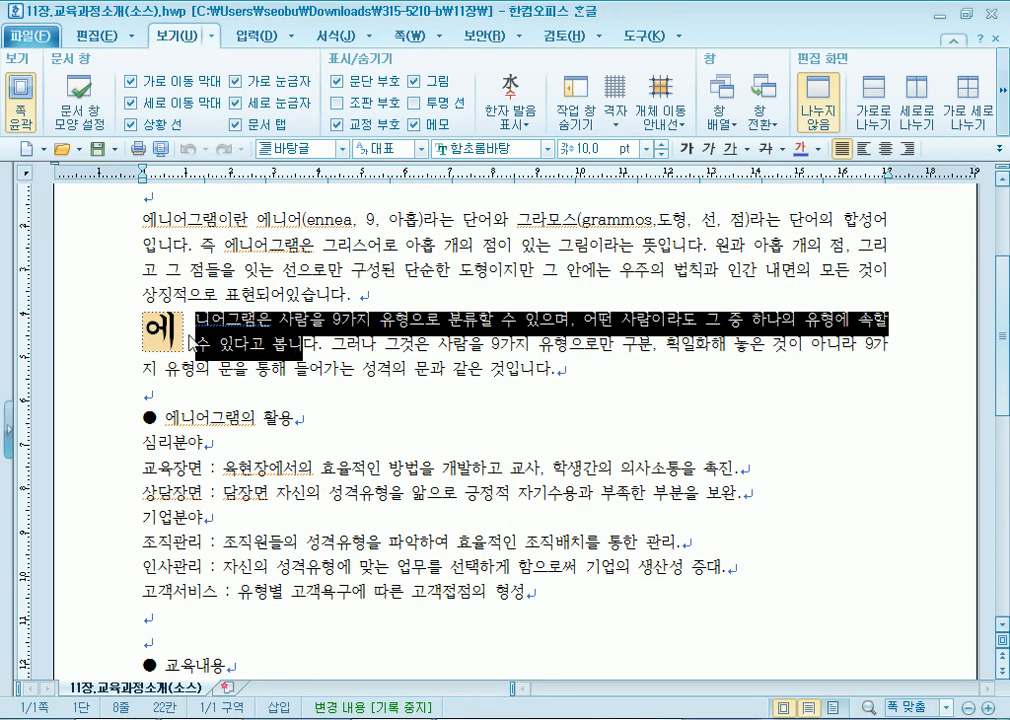
{"action": "left_click", "coordinate": [332, 321]}
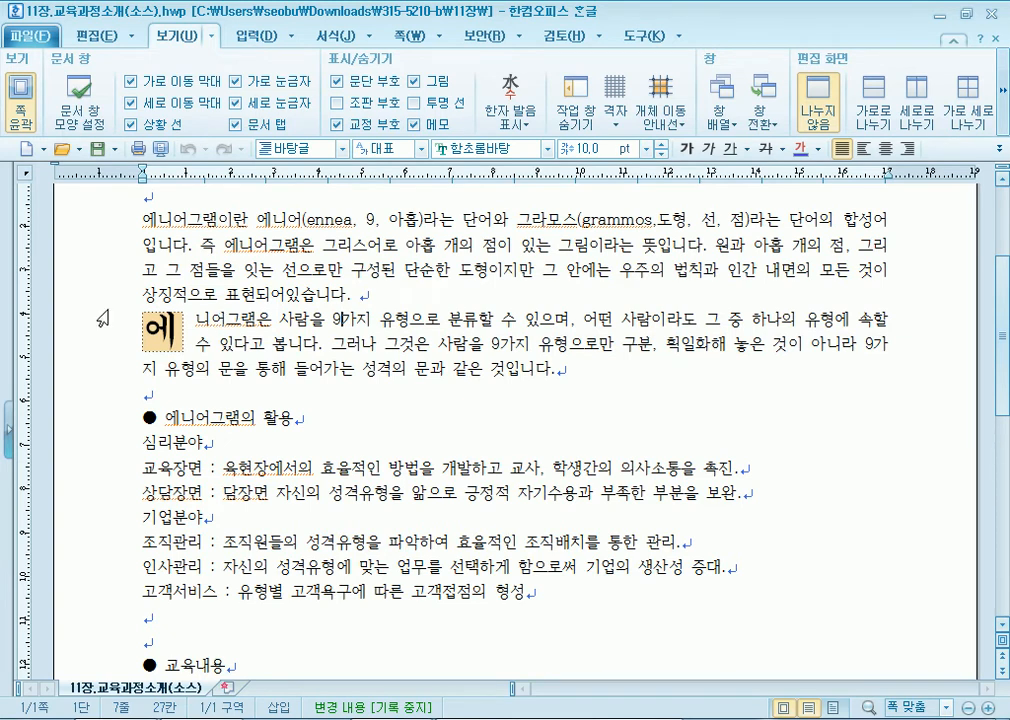
{"action": "scroll", "coordinate": [226, 321], "scroll_direction": "up", "scroll_amount": 1}
{"action": "left_click_drag", "start_coordinate": [142, 291], "coordinate": [381, 367]}
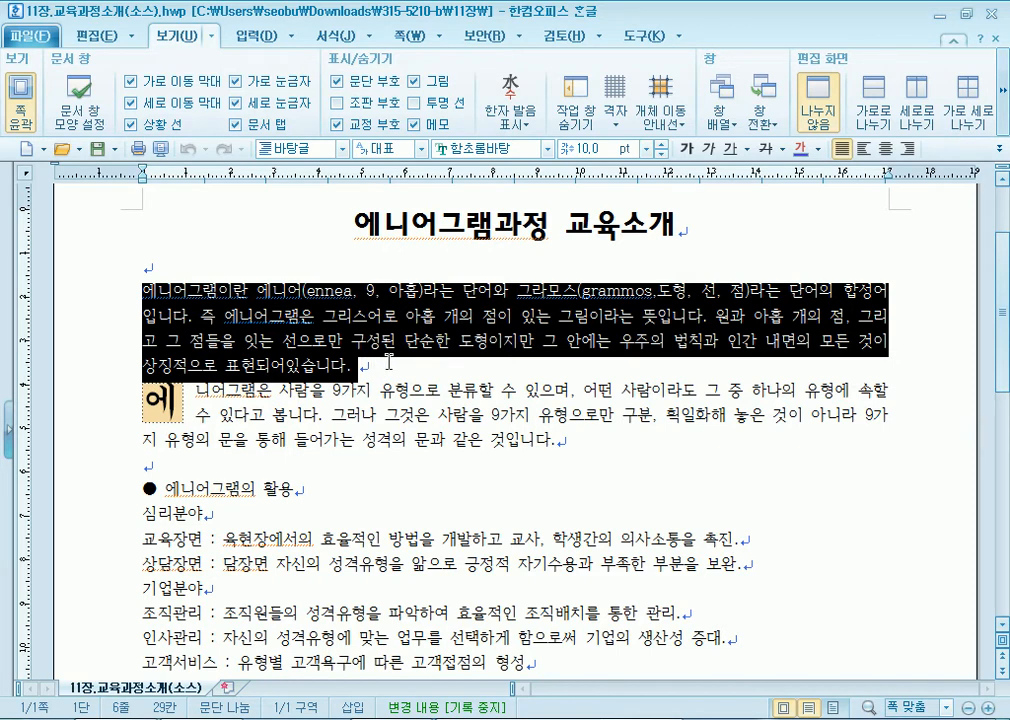
{"action": "left_click", "coordinate": [392, 363]}
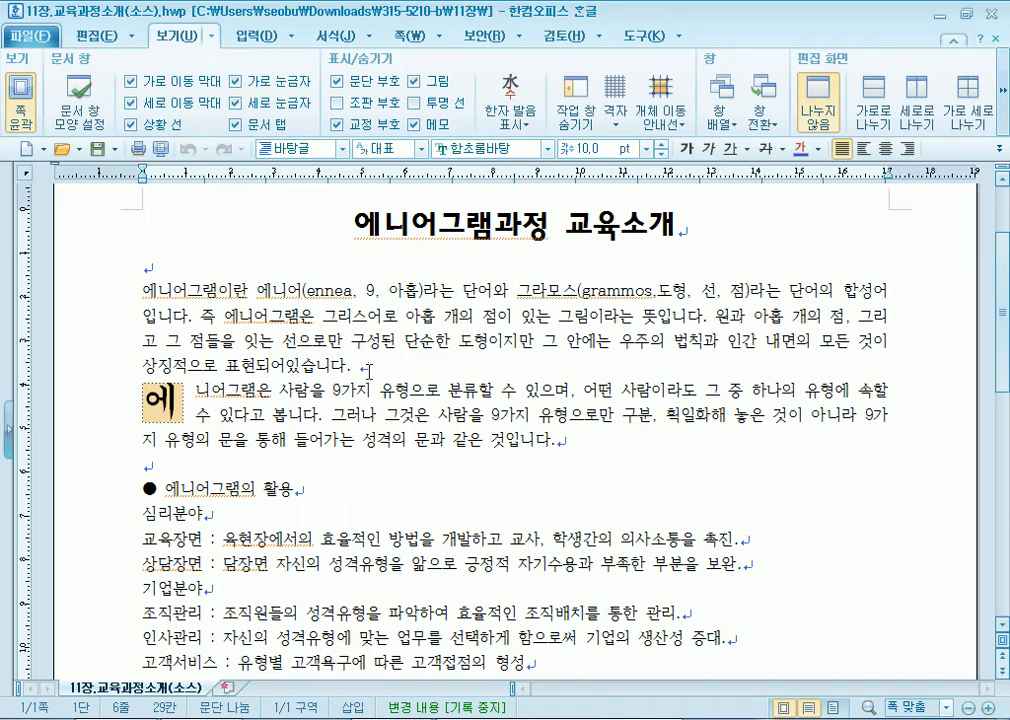
Examine the 에니어그램과정 교육소개 title line and the blank line below it as separate paragraphs
{"action": "left_click", "coordinate": [705, 223]}
{"action": "left_click_drag", "start_coordinate": [705, 223], "coordinate": [352, 222]}
{"action": "left_click", "coordinate": [723, 228]}
{"action": "scroll", "coordinate": [720, 235], "scroll_direction": "up", "scroll_amount": 1}
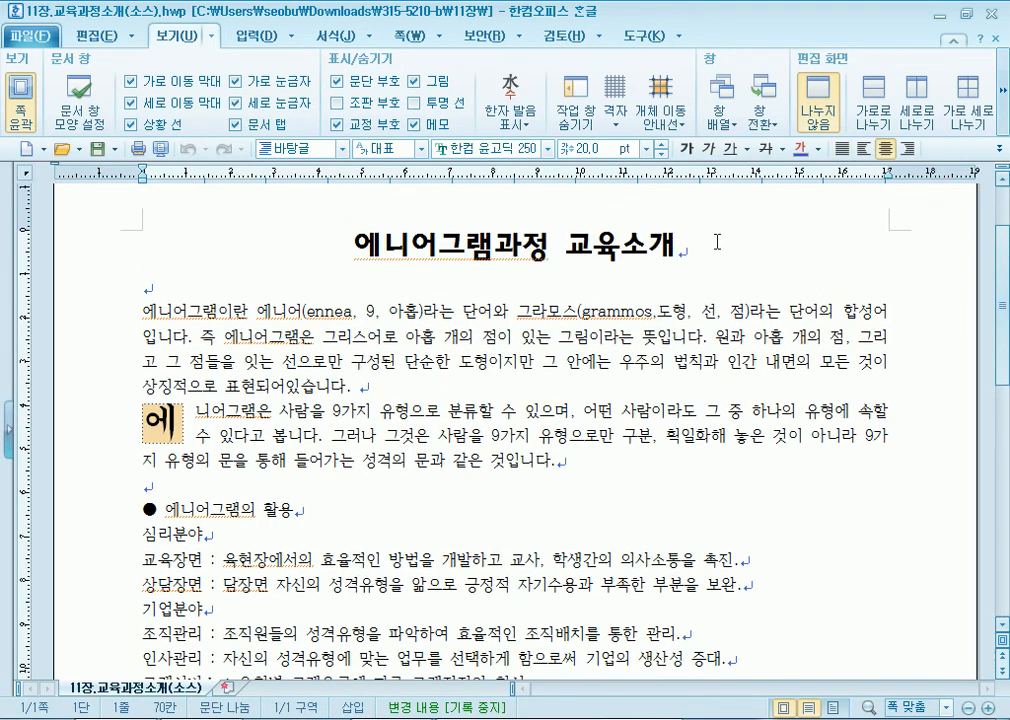
{"action": "left_click_drag", "start_coordinate": [713, 243], "coordinate": [209, 160]}
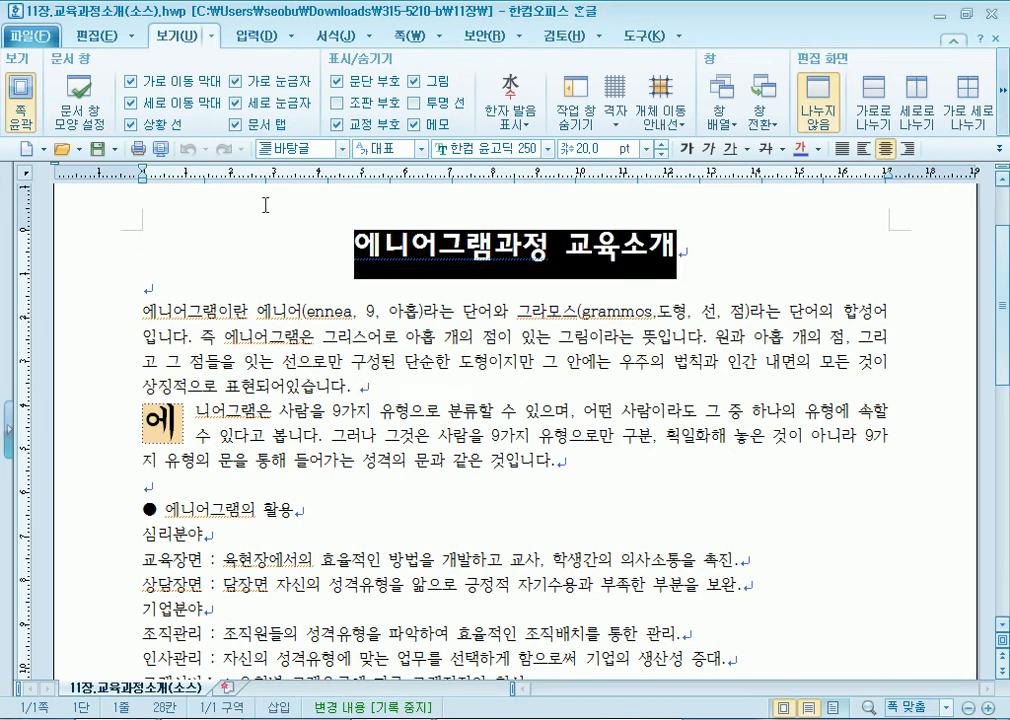
{"action": "left_click", "coordinate": [186, 285]}
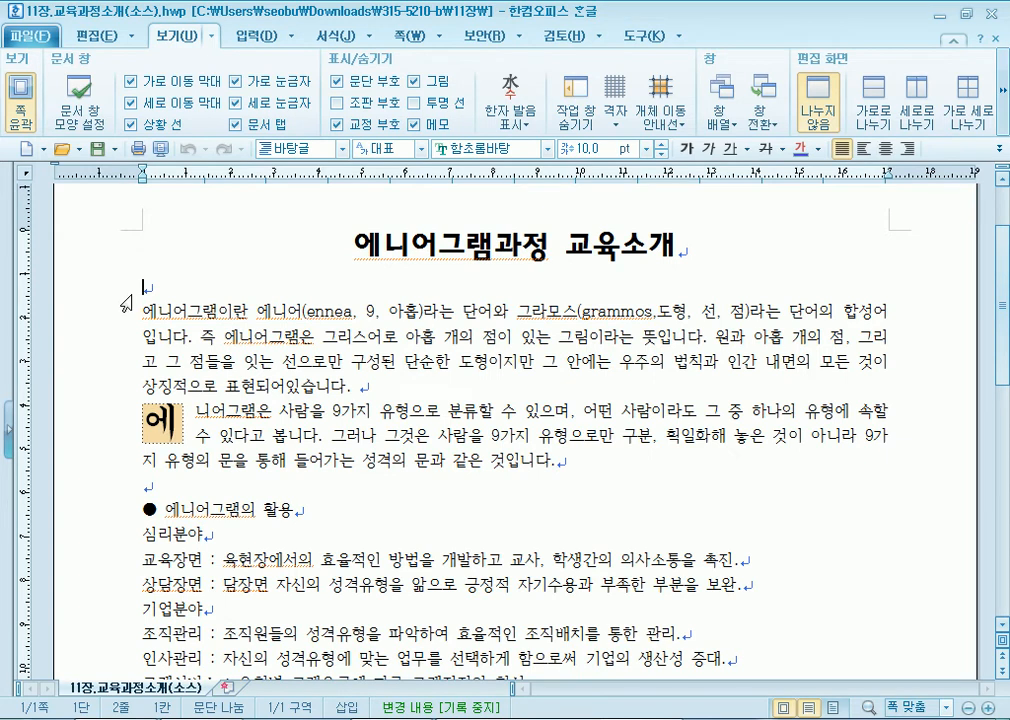
Hide the paragraph marks (문단 부호) to view the plain text, and show them again
{"action": "left_click", "coordinate": [337, 81]}
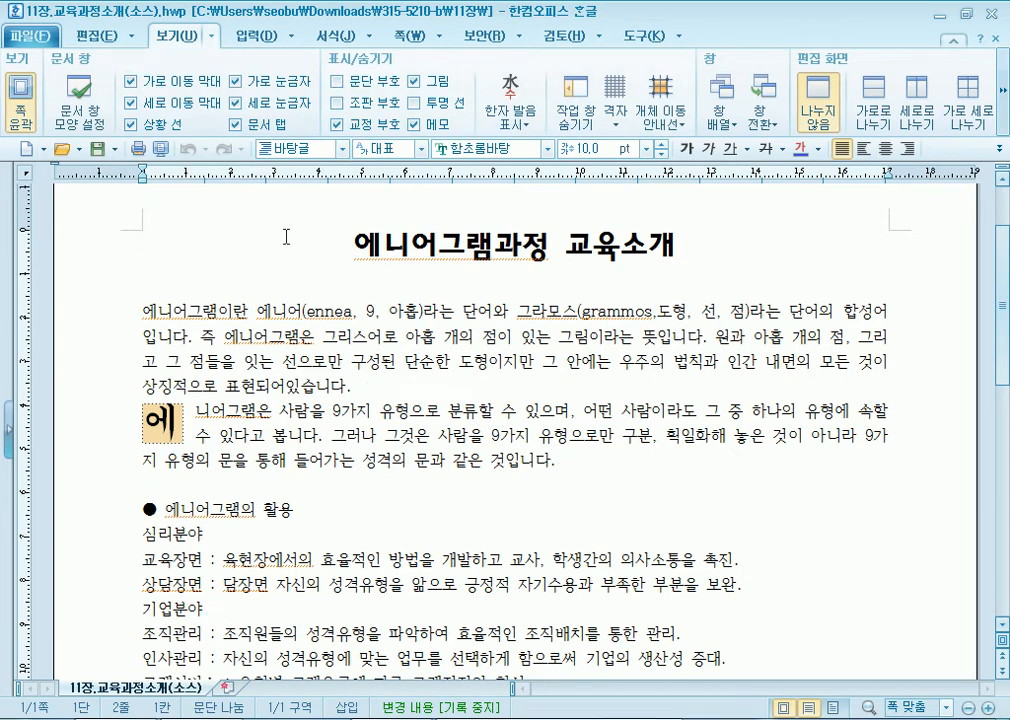
{"action": "left_click", "coordinate": [322, 336]}
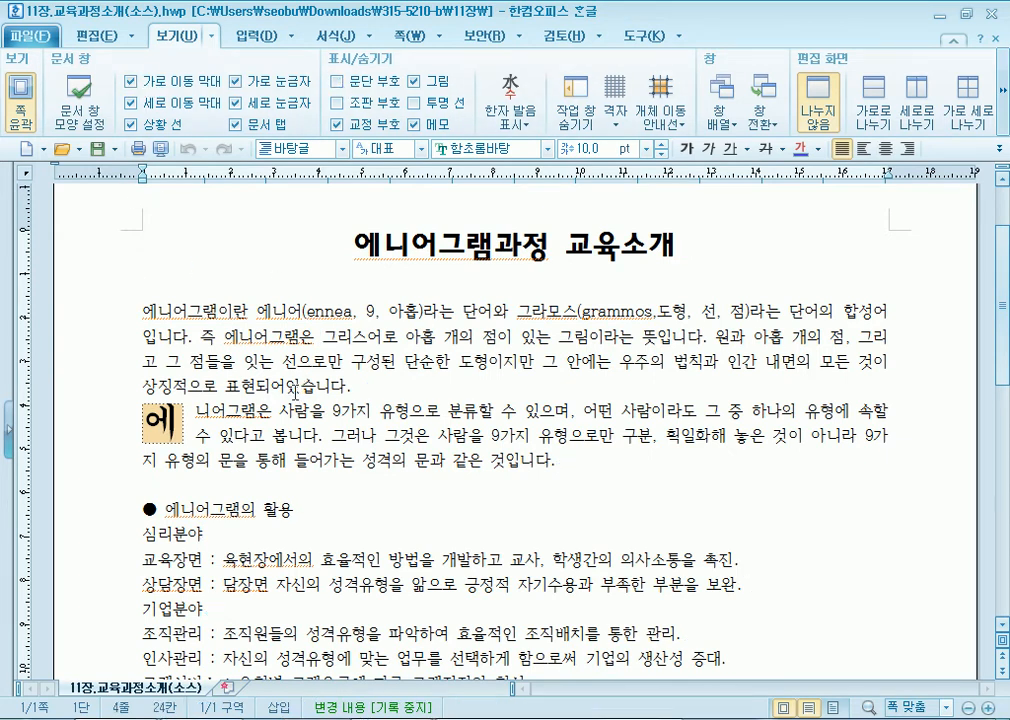
{"action": "left_click", "coordinate": [337, 81]}
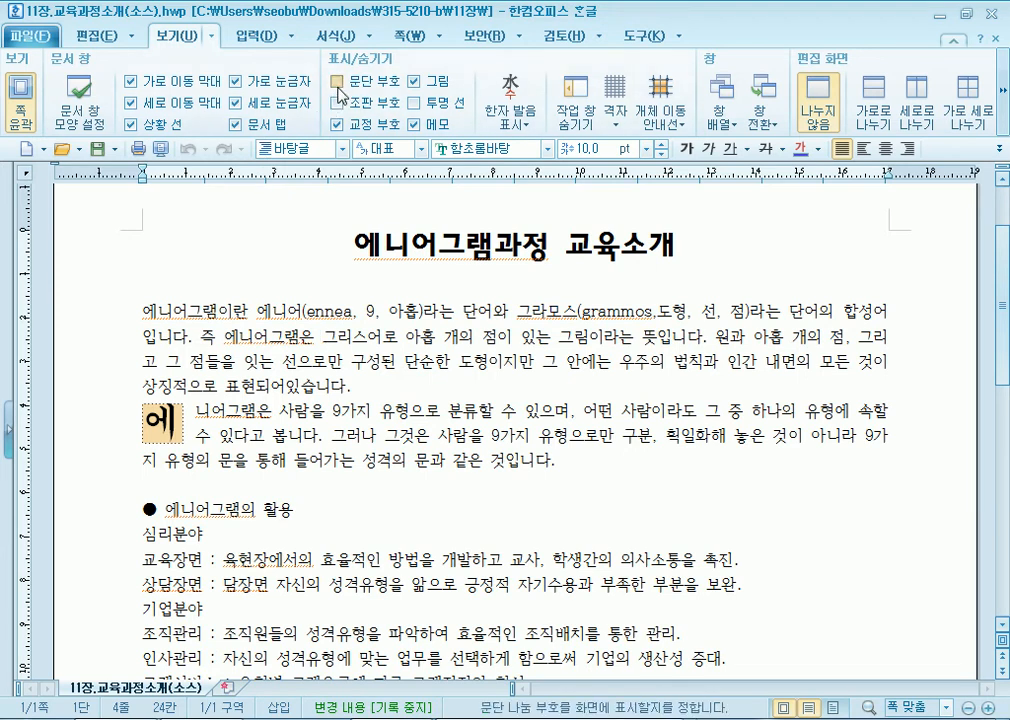
Try replacing the paragraph break after 표현되어있습니다. with a forced line break, and undo both edits
{"action": "left_click", "coordinate": [396, 382]}
{"action": "key", "text": "Delete"}
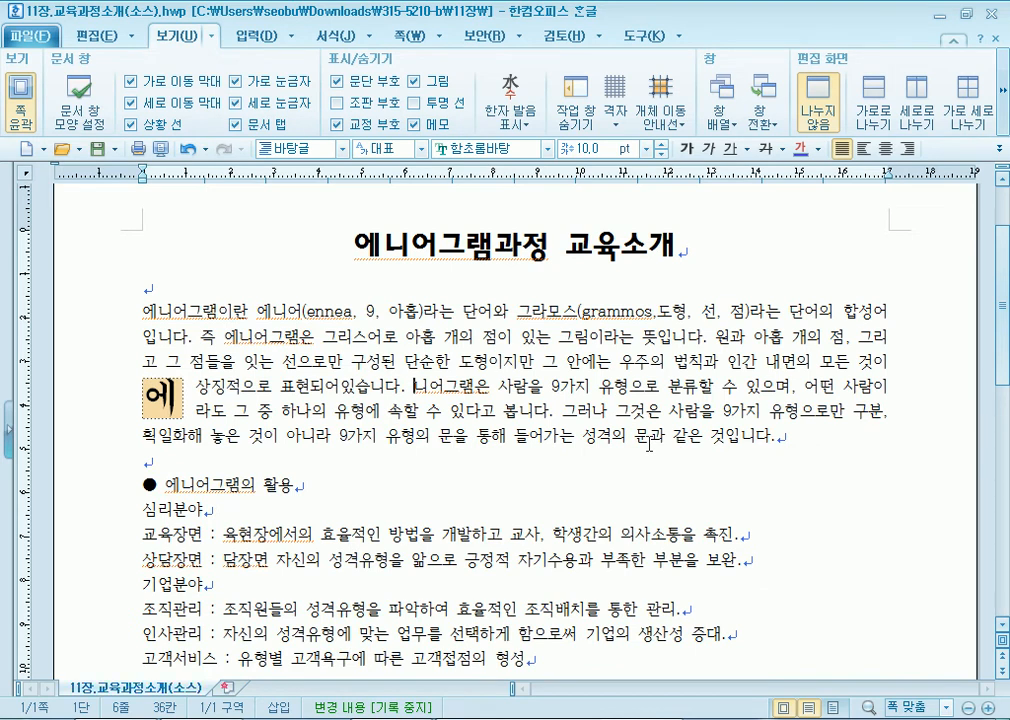
{"action": "key", "text": "shift+Return"}
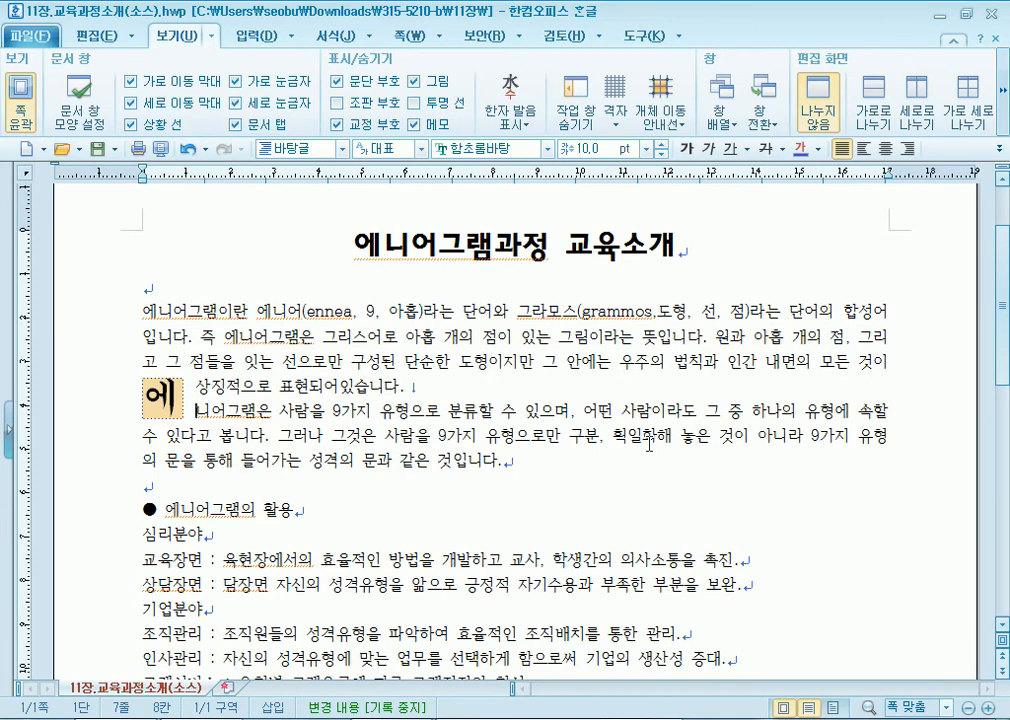
{"action": "key", "text": "ctrl+z"}
{"action": "key", "text": "ctrl+z"}
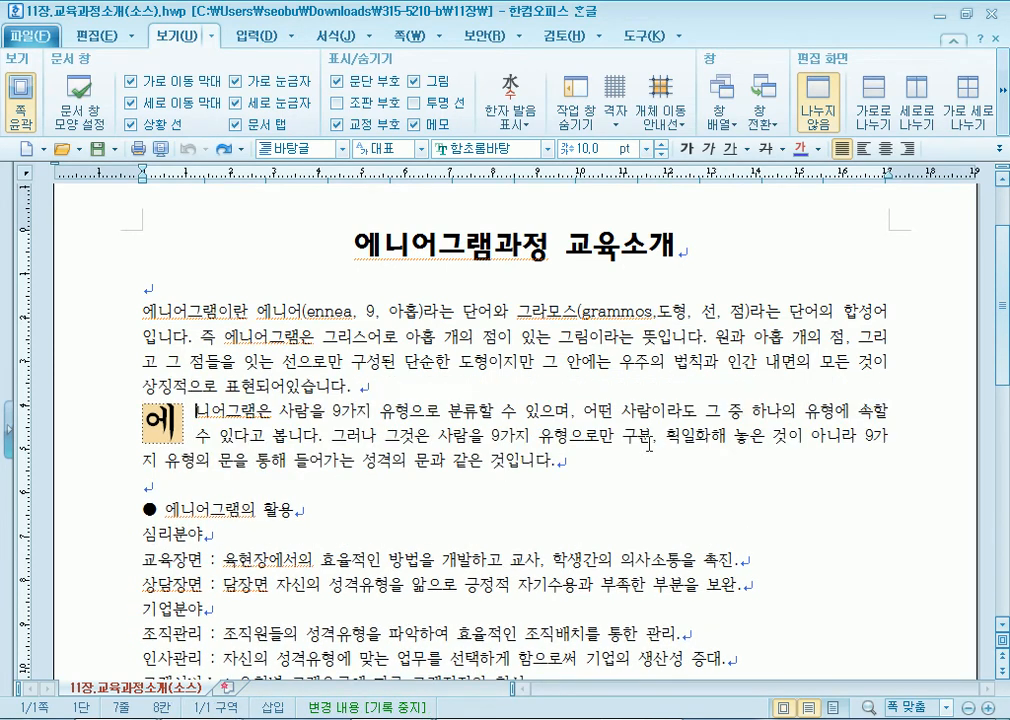
{"action": "left_click", "coordinate": [423, 394]}
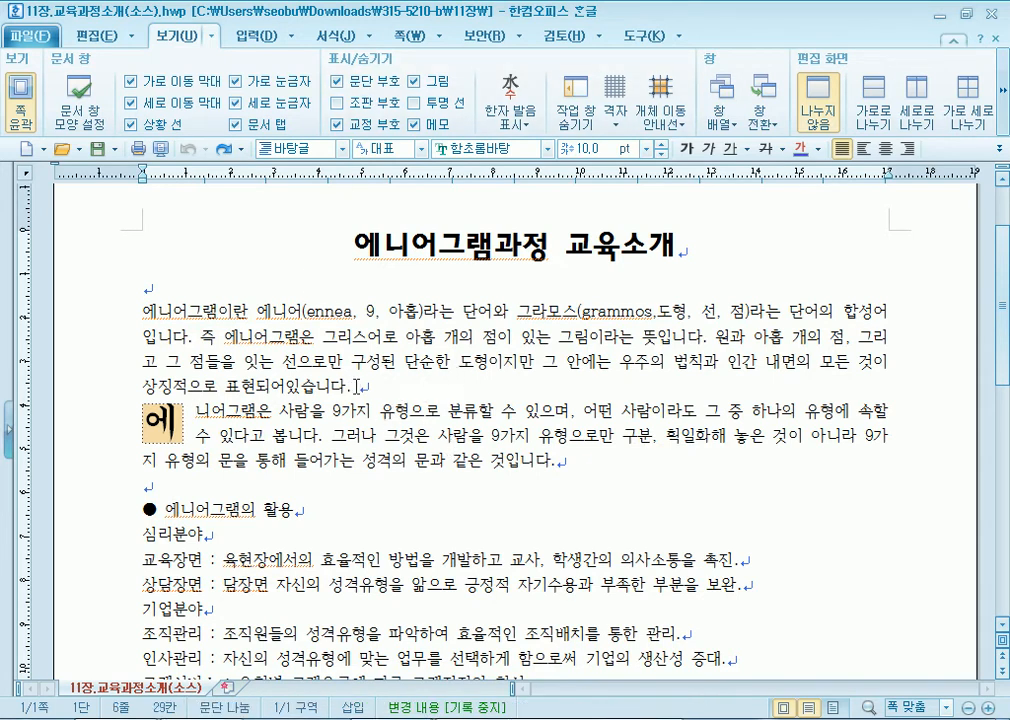
Compare the plain opening letter of the first body paragraph with the decorated 에 of the second
{"action": "left_click_drag", "start_coordinate": [142, 309], "coordinate": [218, 311]}
{"action": "left_click", "coordinate": [233, 311]}
{"action": "left_click", "coordinate": [141, 420]}
{"action": "key", "text": "shift+Right"}
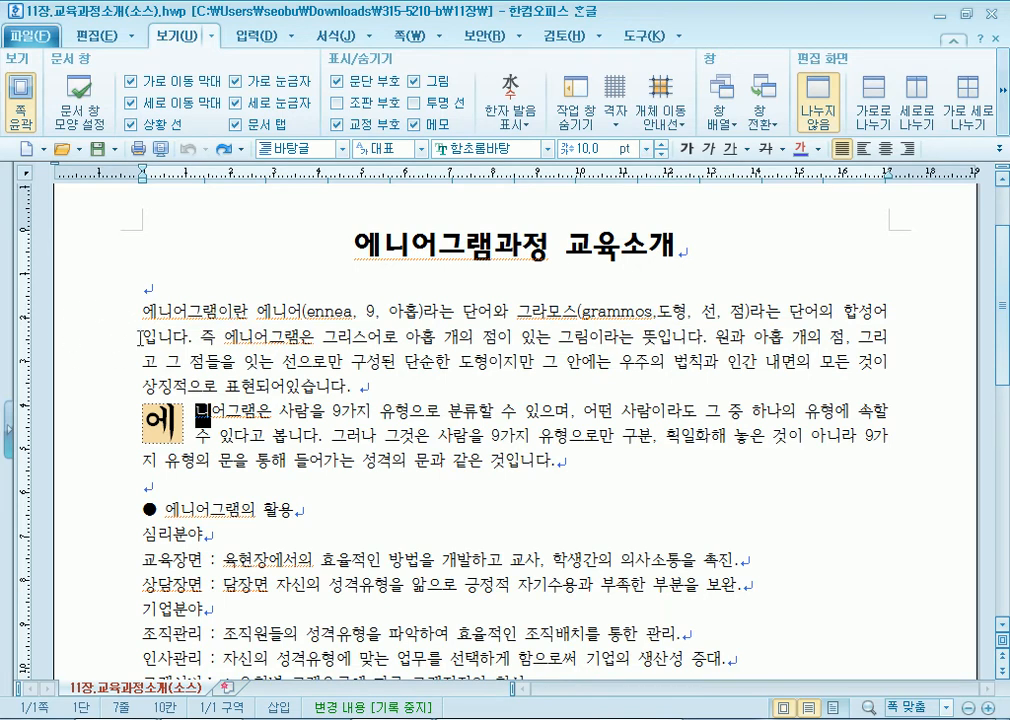
{"action": "left_click_drag", "start_coordinate": [218, 311], "coordinate": [329, 384]}
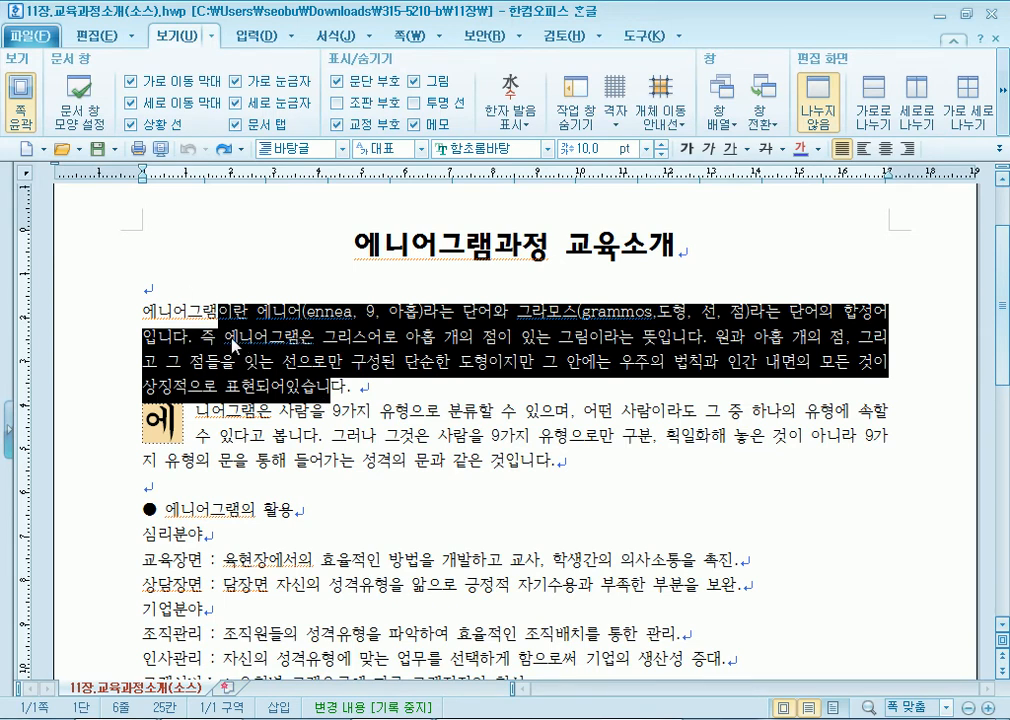
{"action": "left_click", "coordinate": [411, 337]}
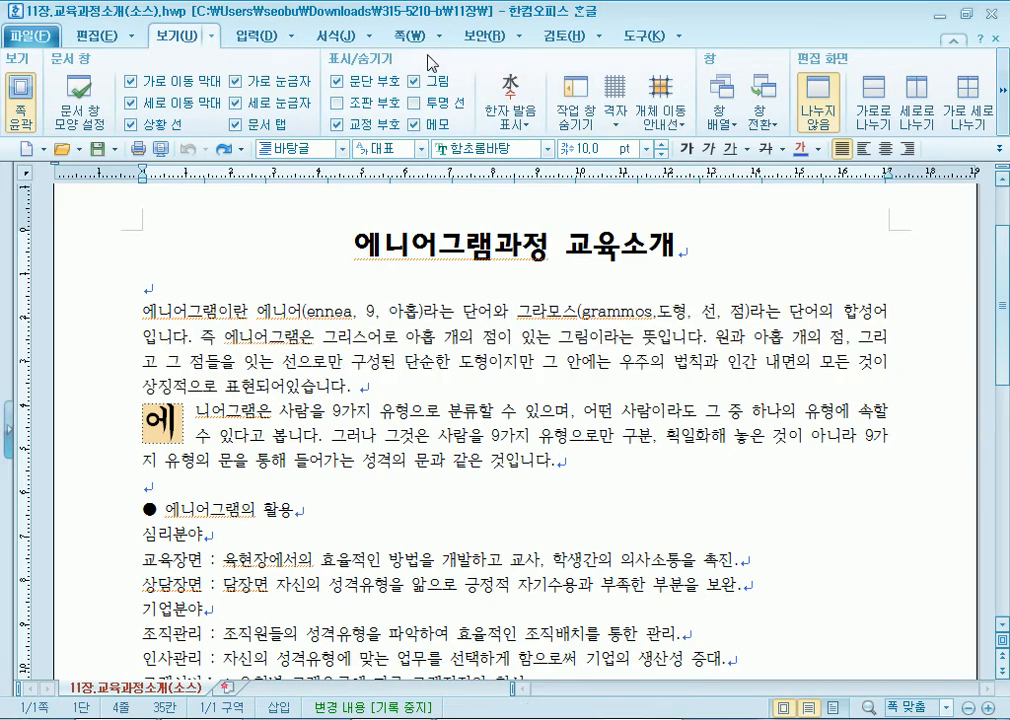
Look through the formatting commands (서식) for the paragraph first-letter decoration (문단 첫 글자 장식)
{"action": "left_click", "coordinate": [331, 40]}
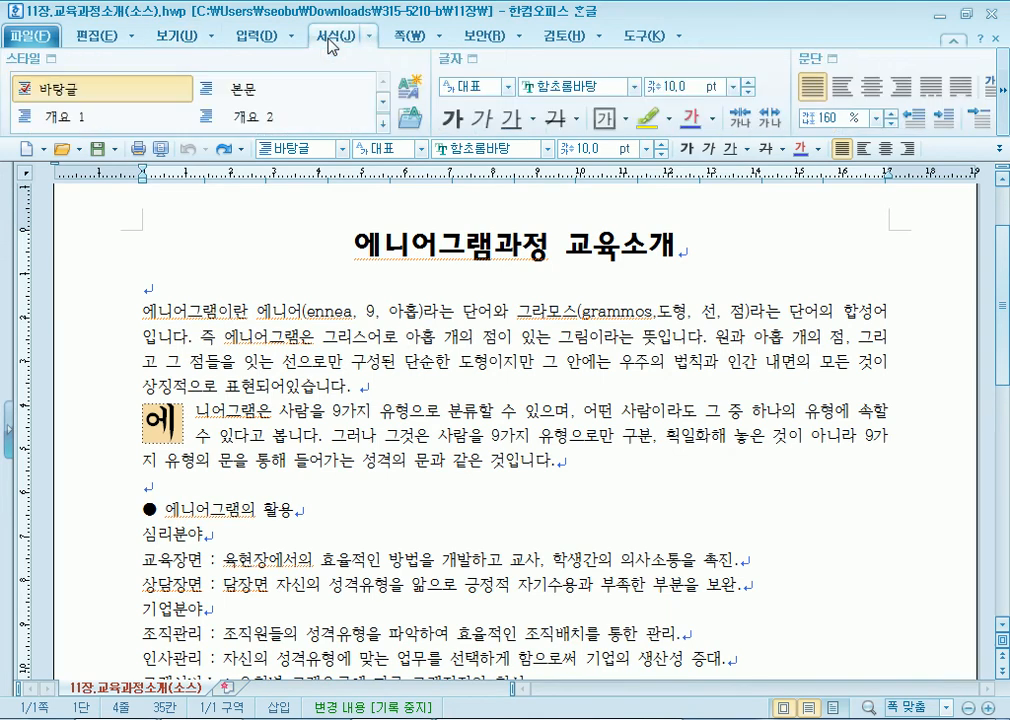
{"action": "left_click", "coordinate": [1004, 110]}
{"action": "left_click", "coordinate": [1004, 110]}
{"action": "left_click", "coordinate": [1004, 110]}
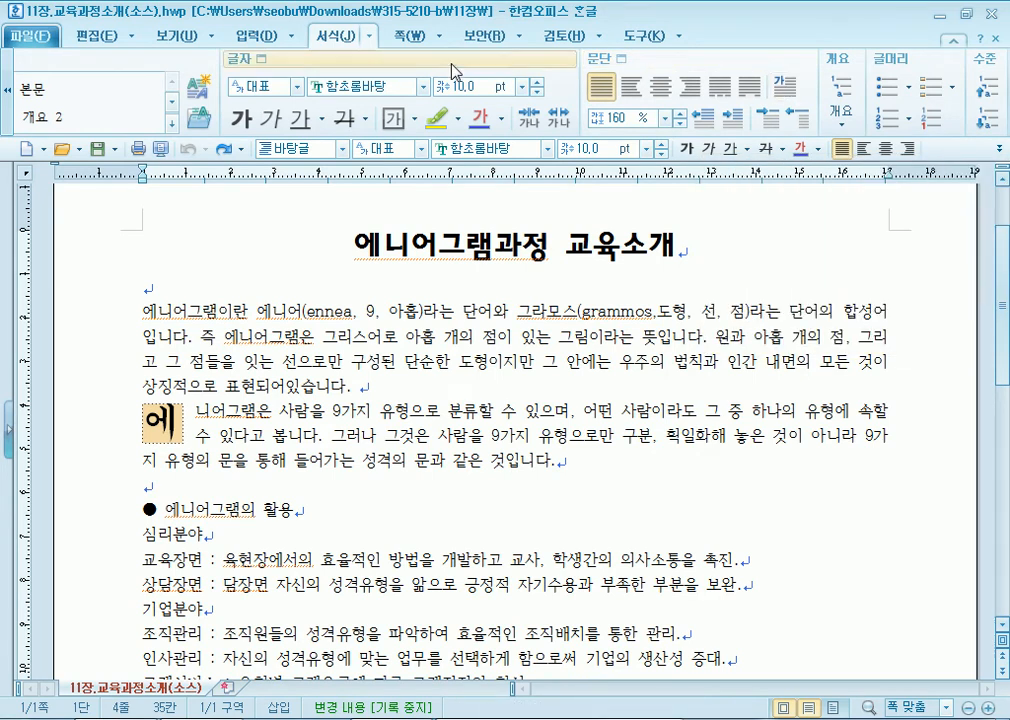
{"action": "left_click", "coordinate": [373, 39]}
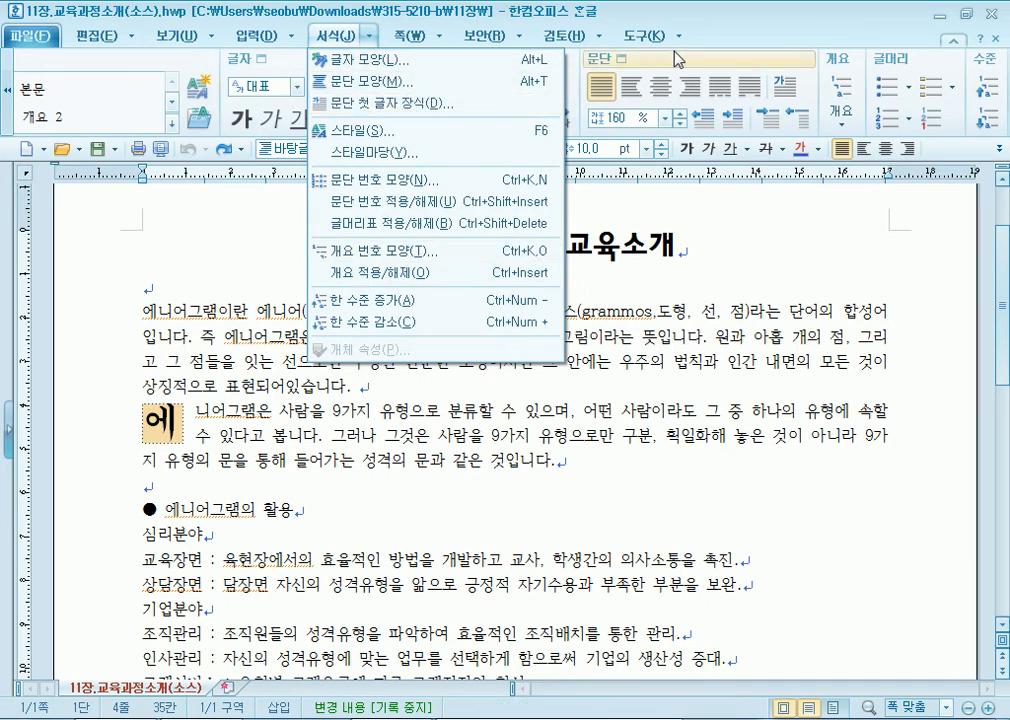
{"action": "left_click", "coordinate": [723, 11]}
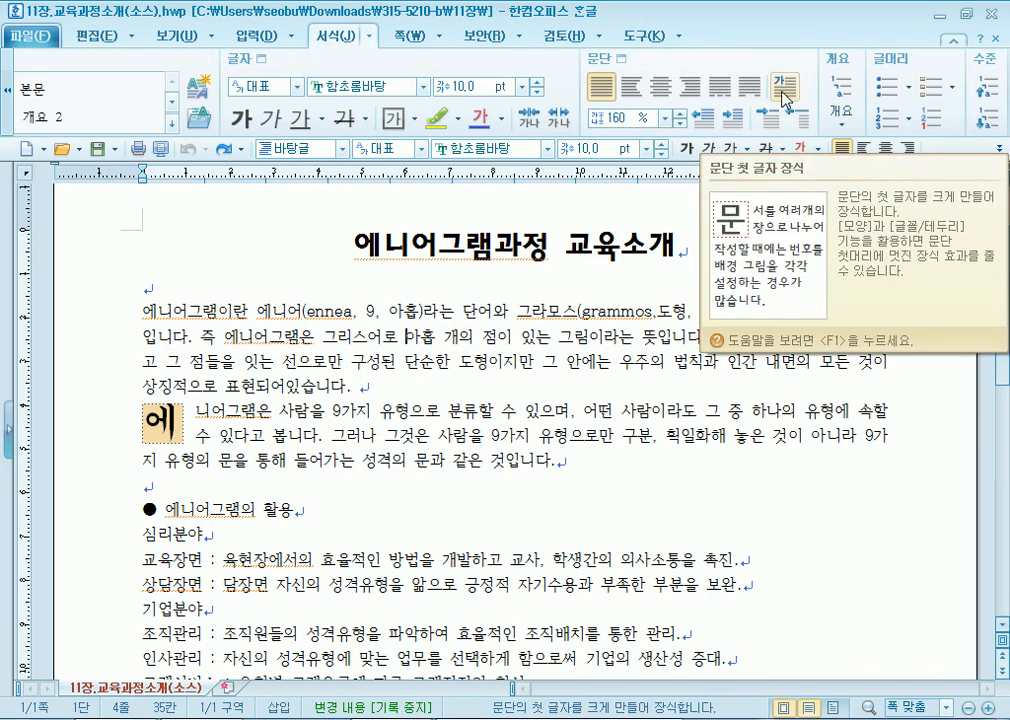
Try left and centre alignment on the first body paragraph and return it to justified alignment
{"action": "left_click", "coordinate": [630, 89]}
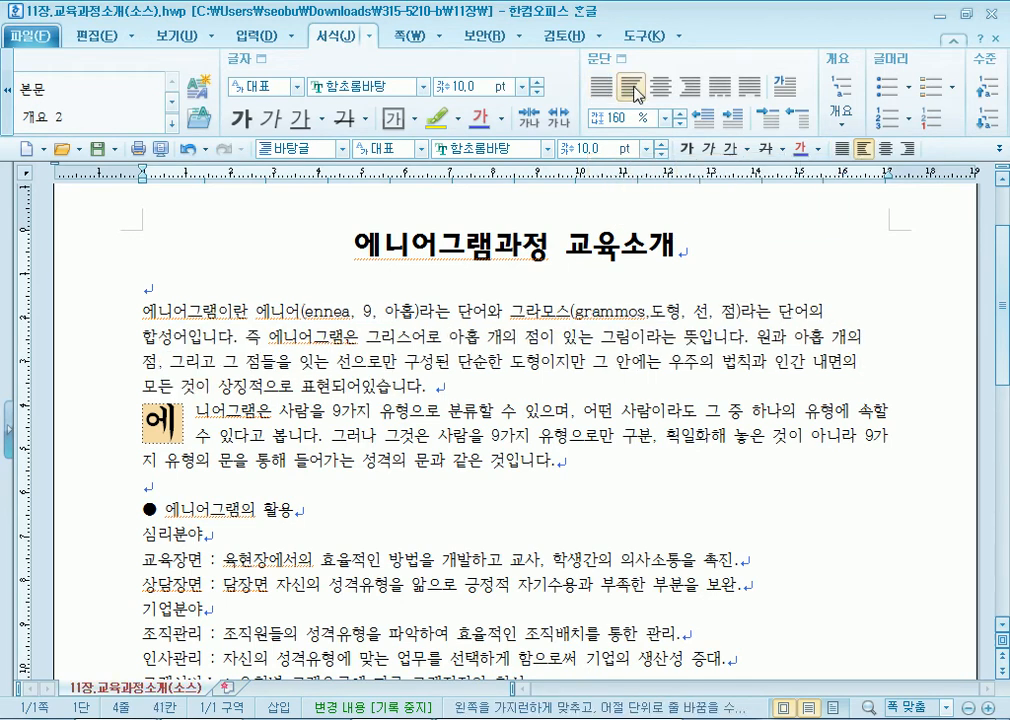
{"action": "left_click", "coordinate": [663, 91]}
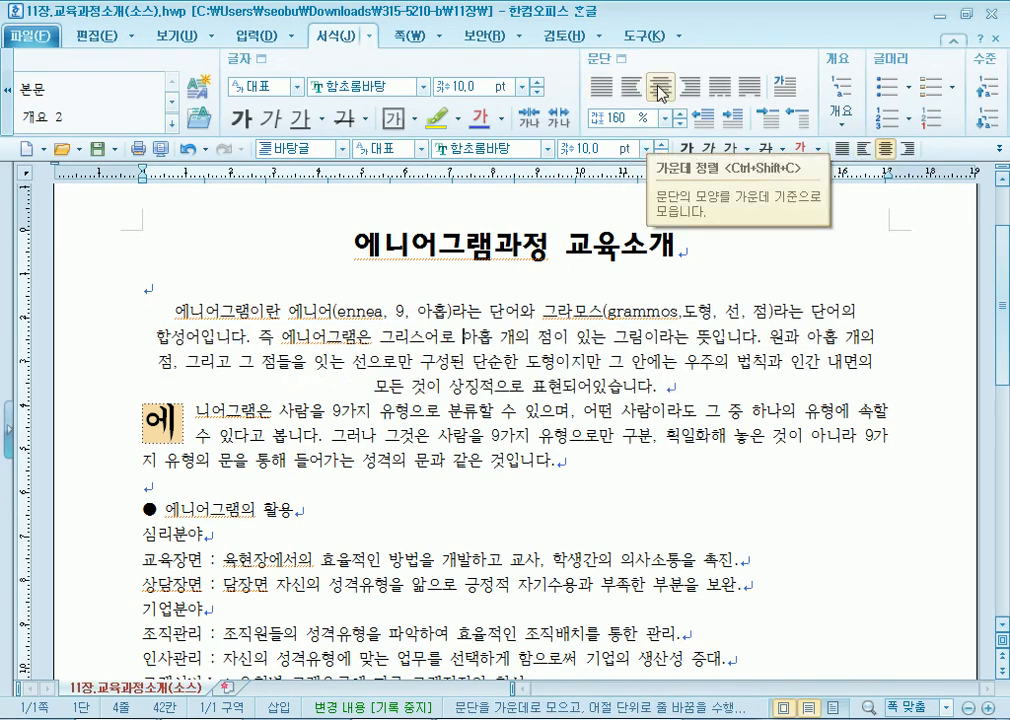
{"action": "left_click", "coordinate": [598, 91]}
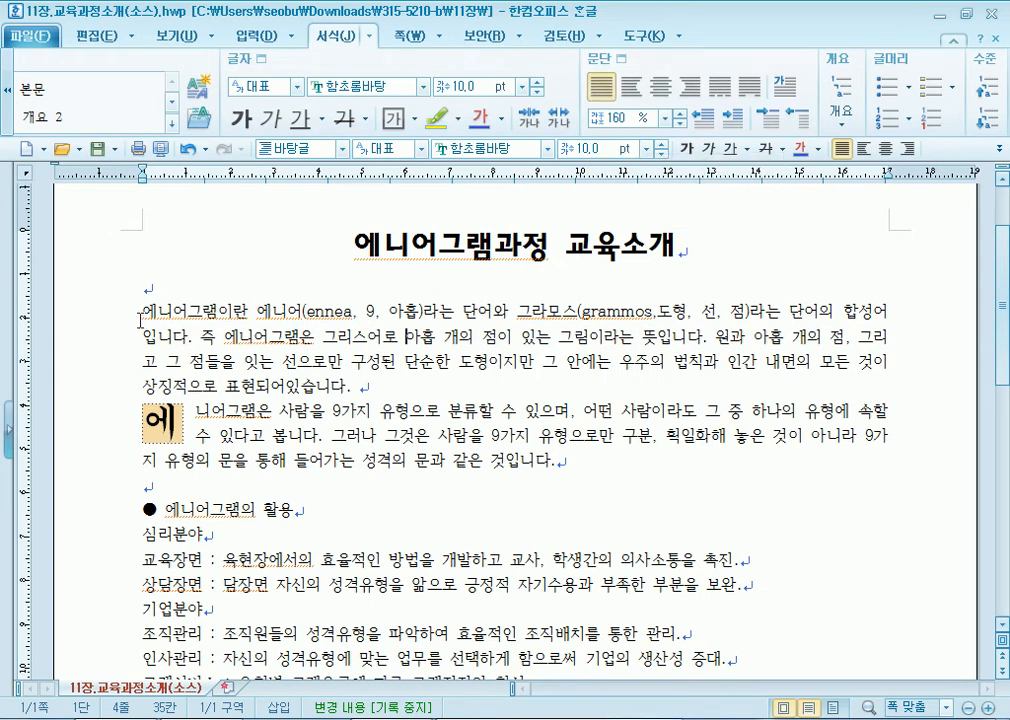
Apply the two-line first-letter decoration (문단 첫 글자 장식) to the first body paragraph
{"action": "left_click", "coordinate": [788, 98]}
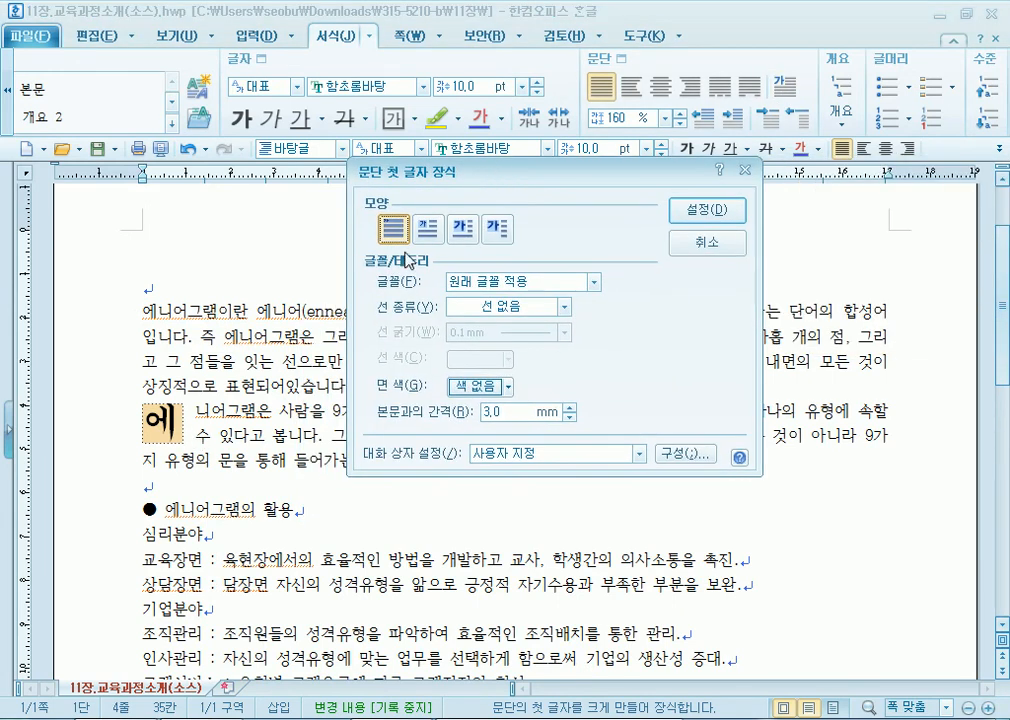
{"action": "left_click", "coordinate": [430, 232]}
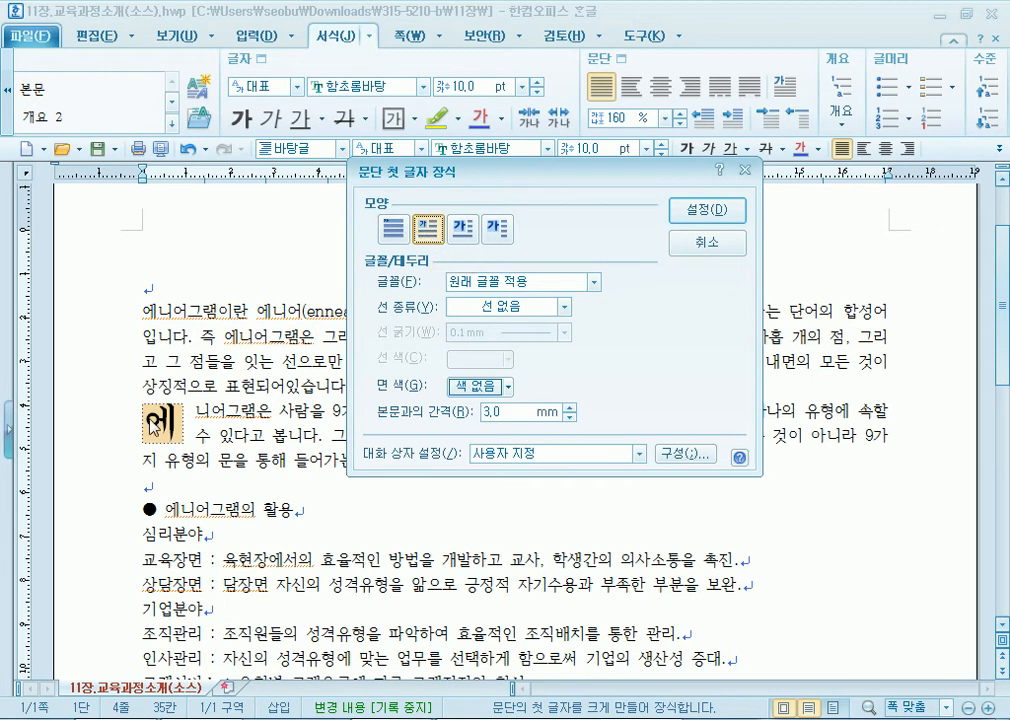
{"action": "left_click", "coordinate": [724, 212]}
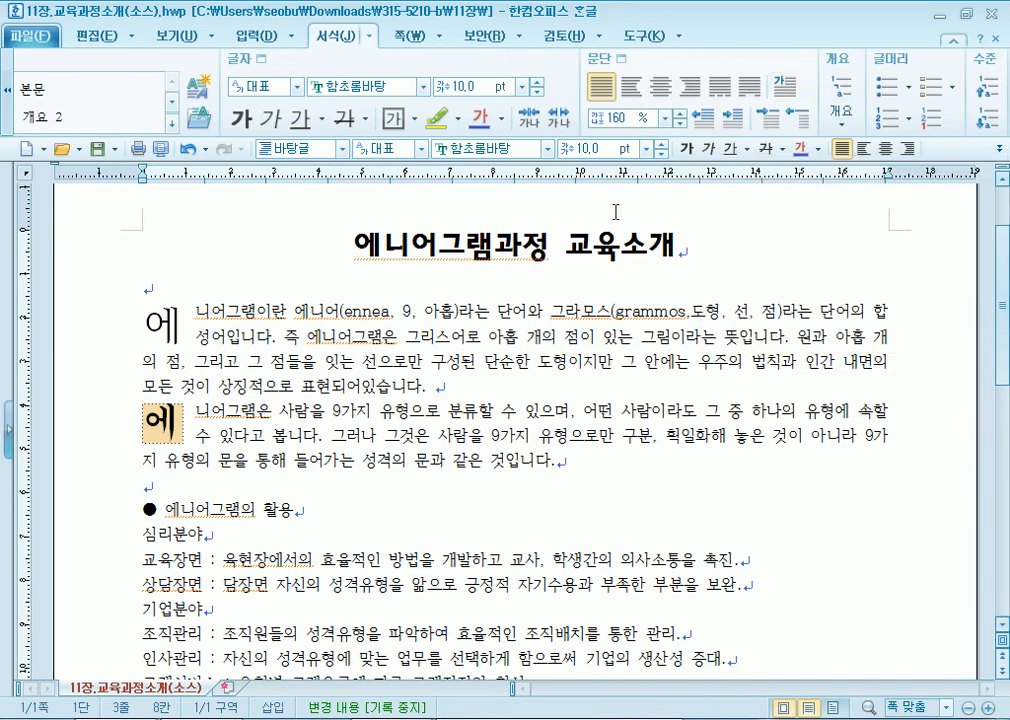
{"action": "left_click_drag", "start_coordinate": [289, 311], "coordinate": [368, 337]}
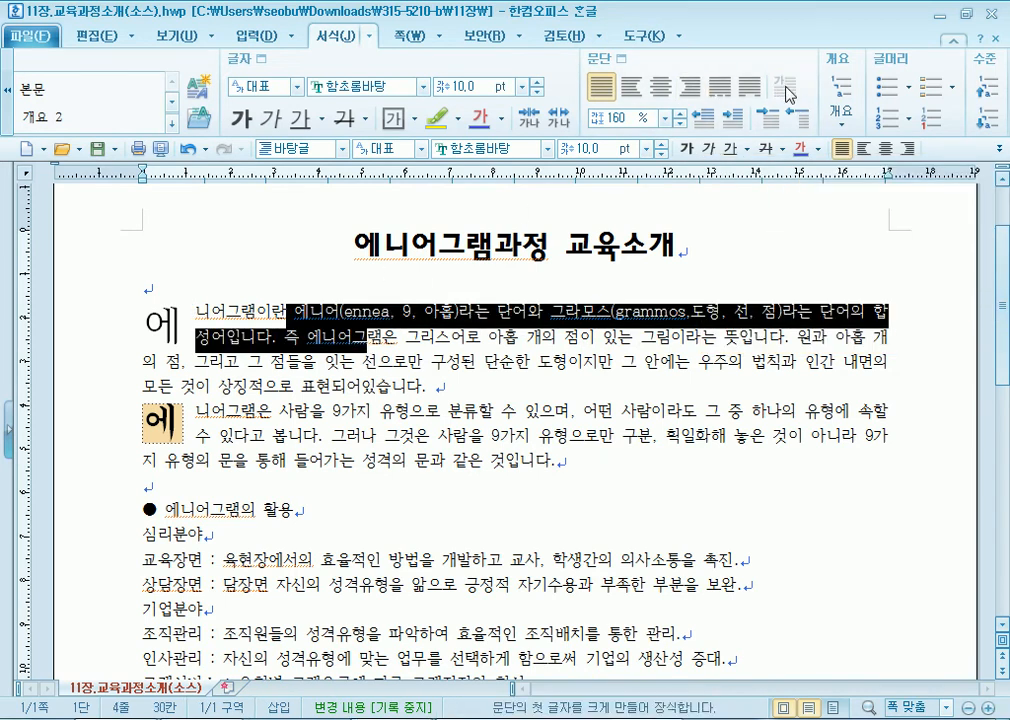
{"action": "left_click", "coordinate": [289, 311]}
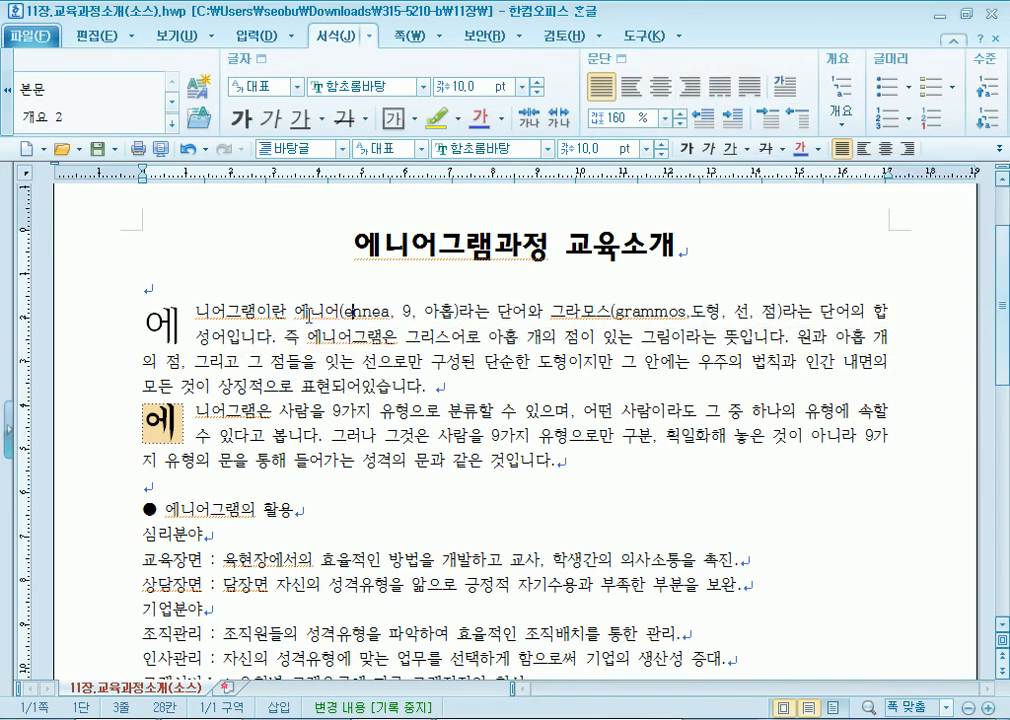
{"action": "left_click_drag", "start_coordinate": [289, 311], "coordinate": [352, 361]}
{"action": "left_click", "coordinate": [287, 311]}
{"action": "left_click", "coordinate": [785, 86]}
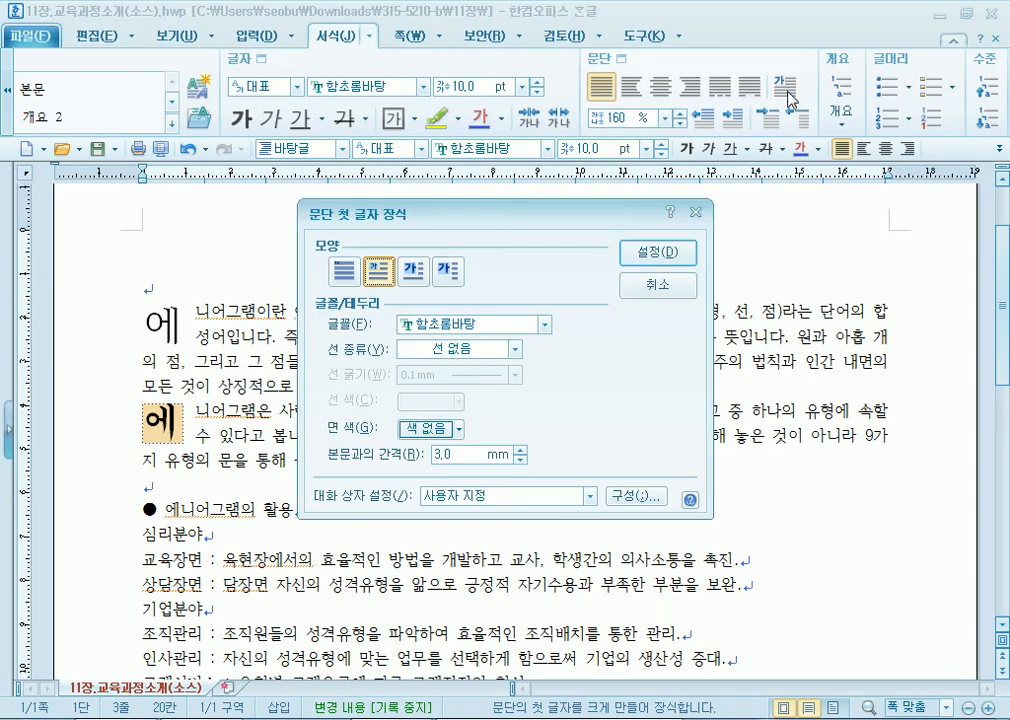
{"action": "left_click", "coordinate": [450, 272]}
{"action": "left_click_drag", "start_coordinate": [441, 222], "coordinate": [381, 206]}
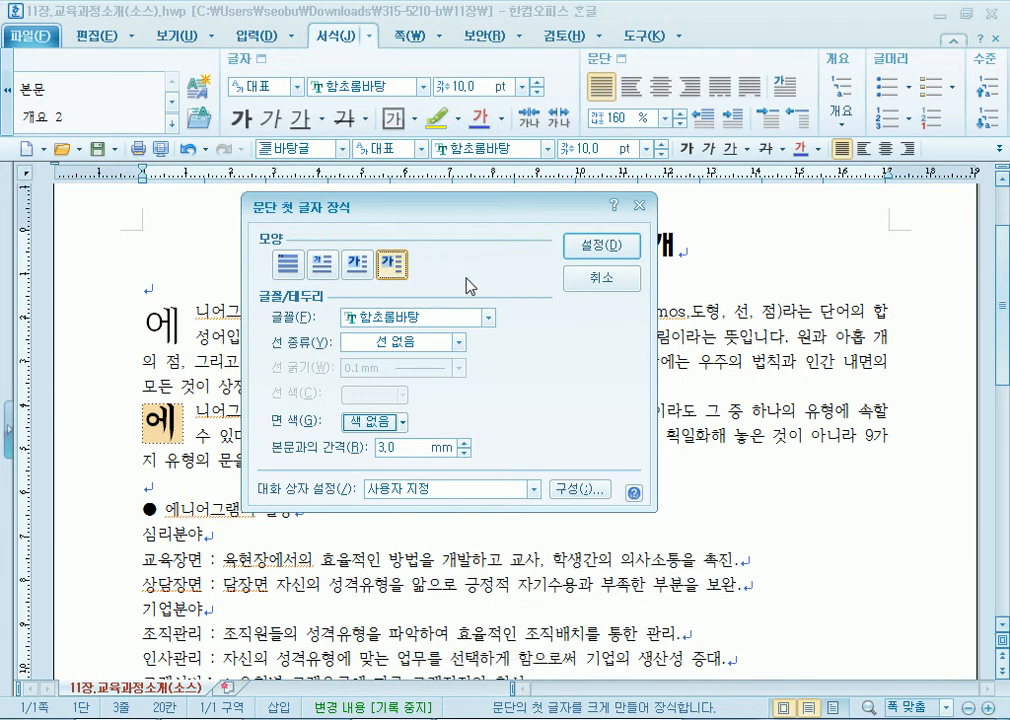
{"action": "left_click", "coordinate": [601, 279]}
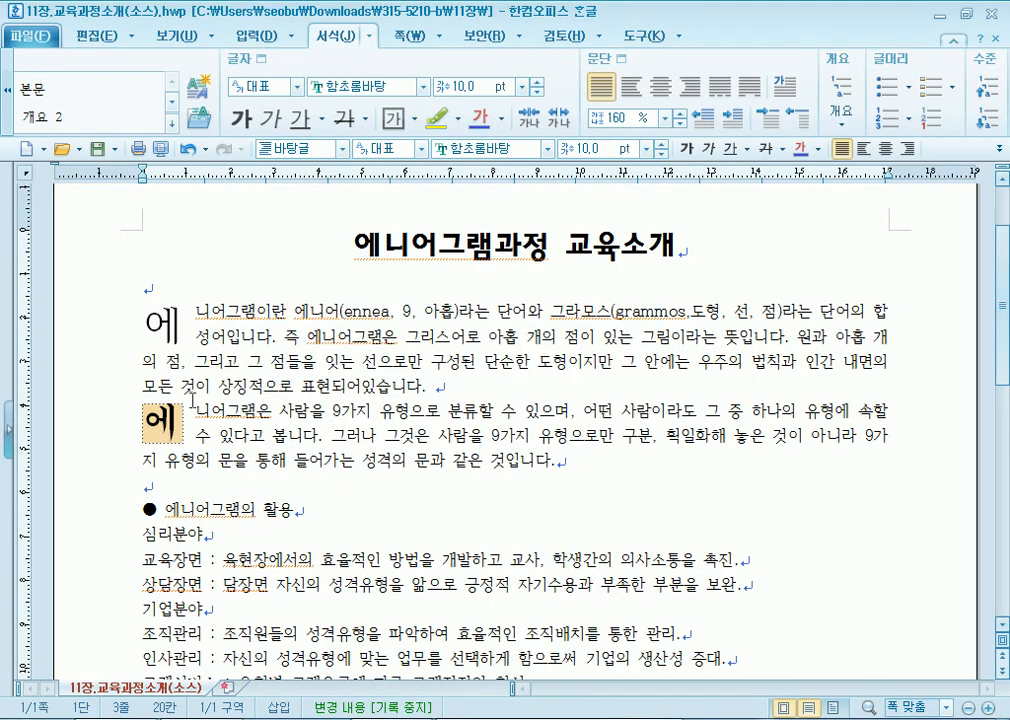
Remove the first-letter decoration (문단 첫 글자 장식) from the second body paragraph by setting its shape to 없음
{"action": "left_click_drag", "start_coordinate": [289, 437], "coordinate": [302, 462]}
{"action": "left_click", "coordinate": [229, 411]}
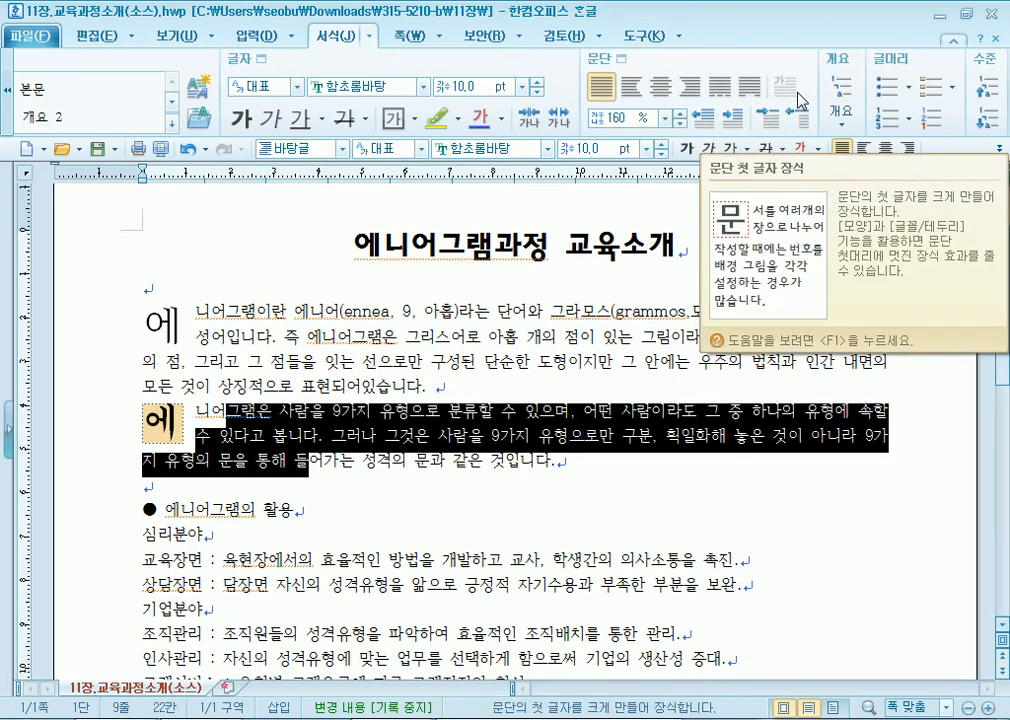
{"action": "left_click", "coordinate": [272, 411]}
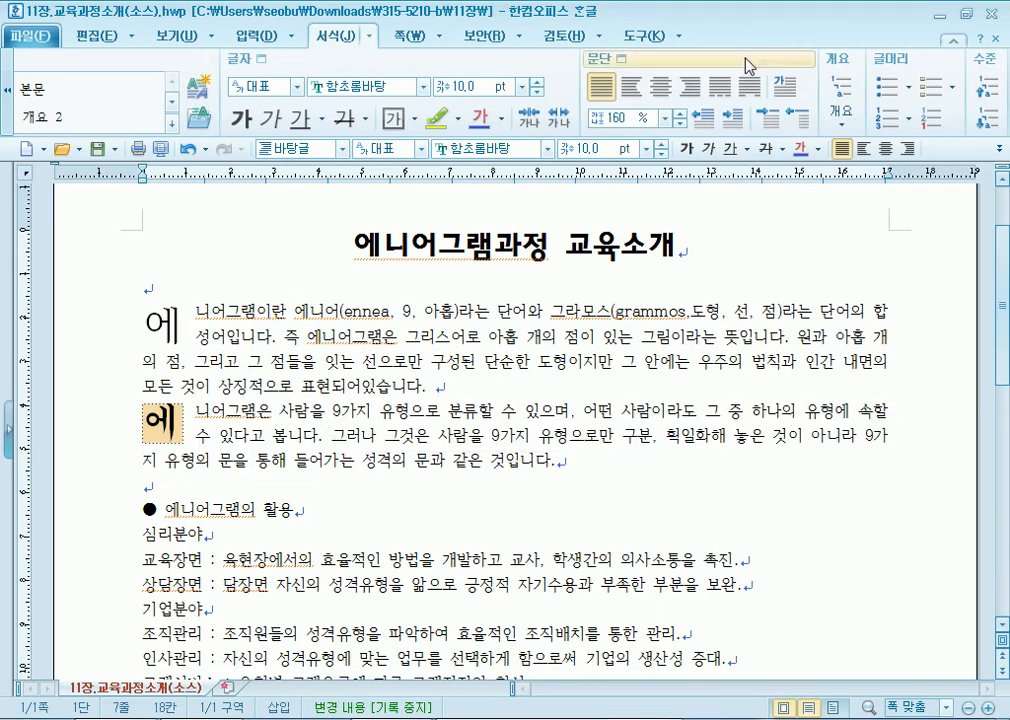
{"action": "left_click", "coordinate": [785, 95]}
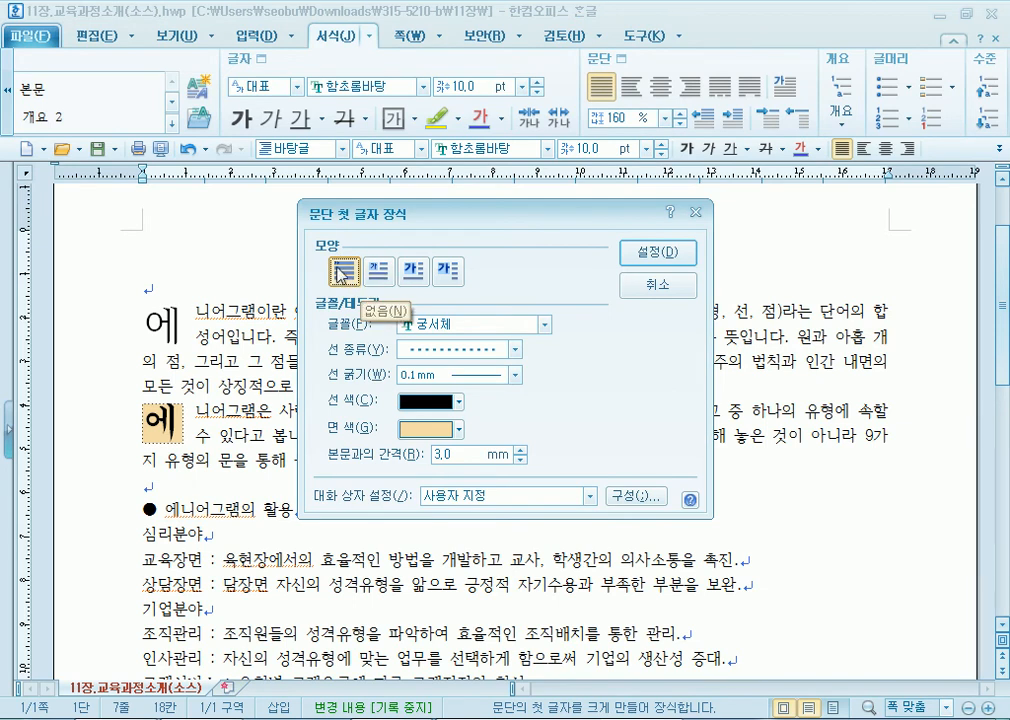
{"action": "left_click", "coordinate": [347, 272]}
{"action": "left_click", "coordinate": [626, 252]}
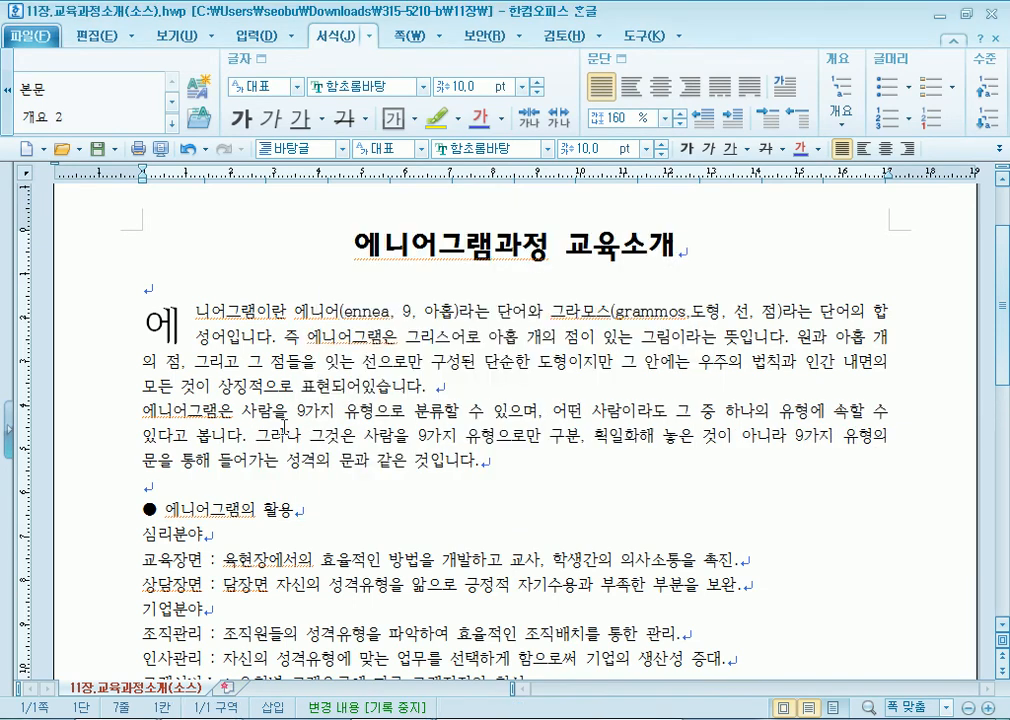
Try the three-line first-letter decoration on the first body paragraph and clear it again with the 없음 shape
{"action": "left_click_drag", "start_coordinate": [196, 311], "coordinate": [303, 384]}
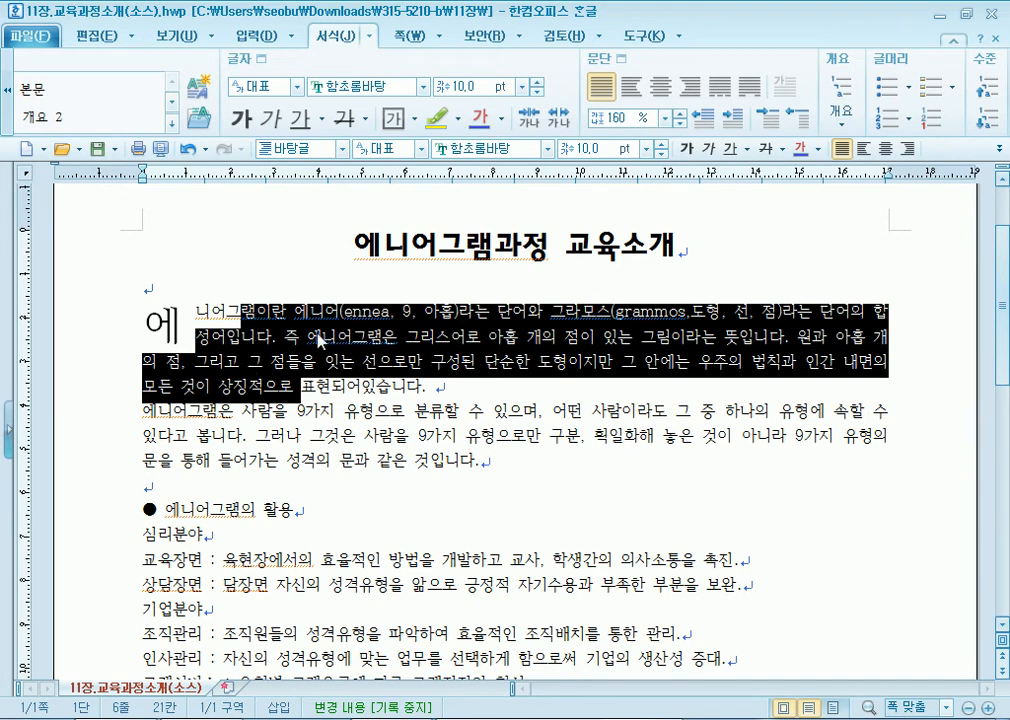
{"action": "left_click", "coordinate": [318, 336]}
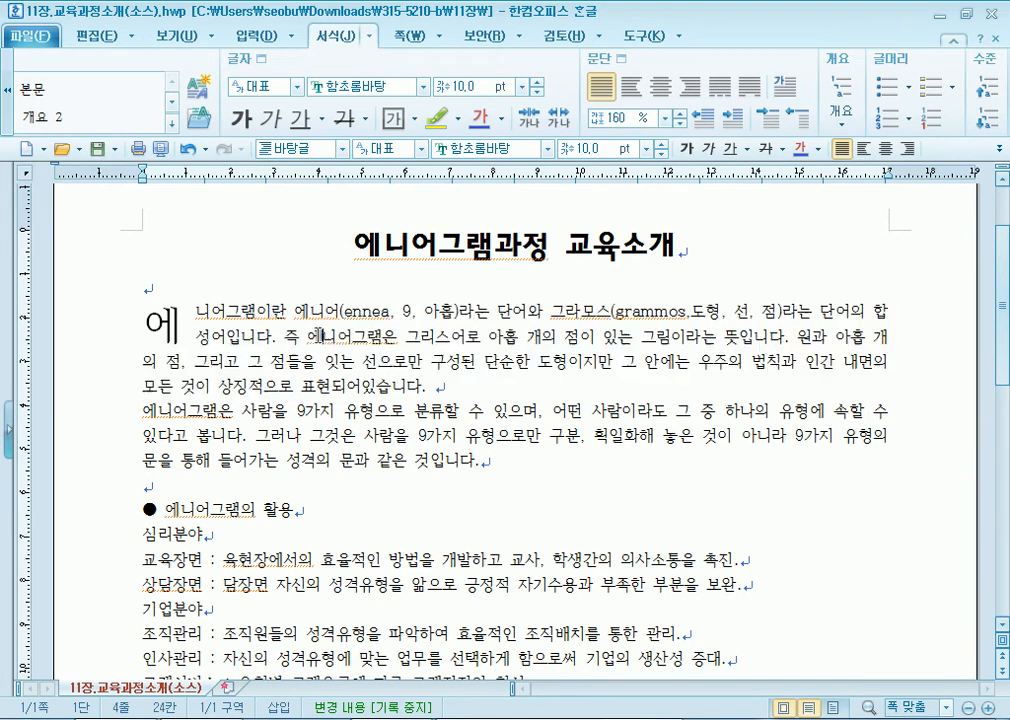
{"action": "left_click", "coordinate": [785, 84]}
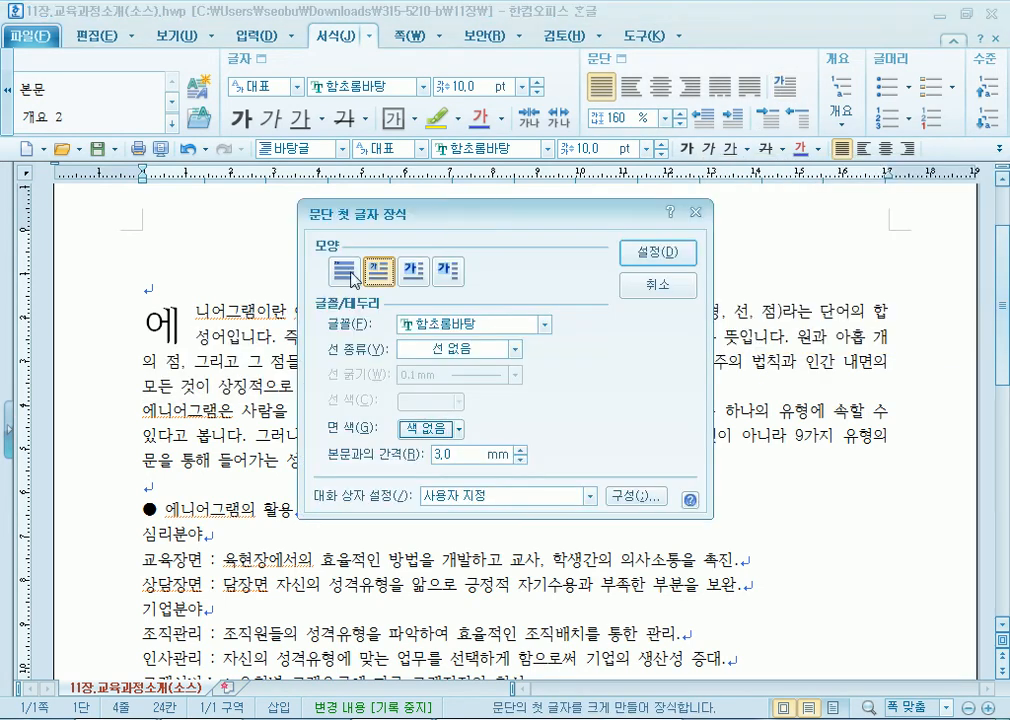
{"action": "left_click", "coordinate": [412, 272]}
{"action": "left_click", "coordinate": [657, 253]}
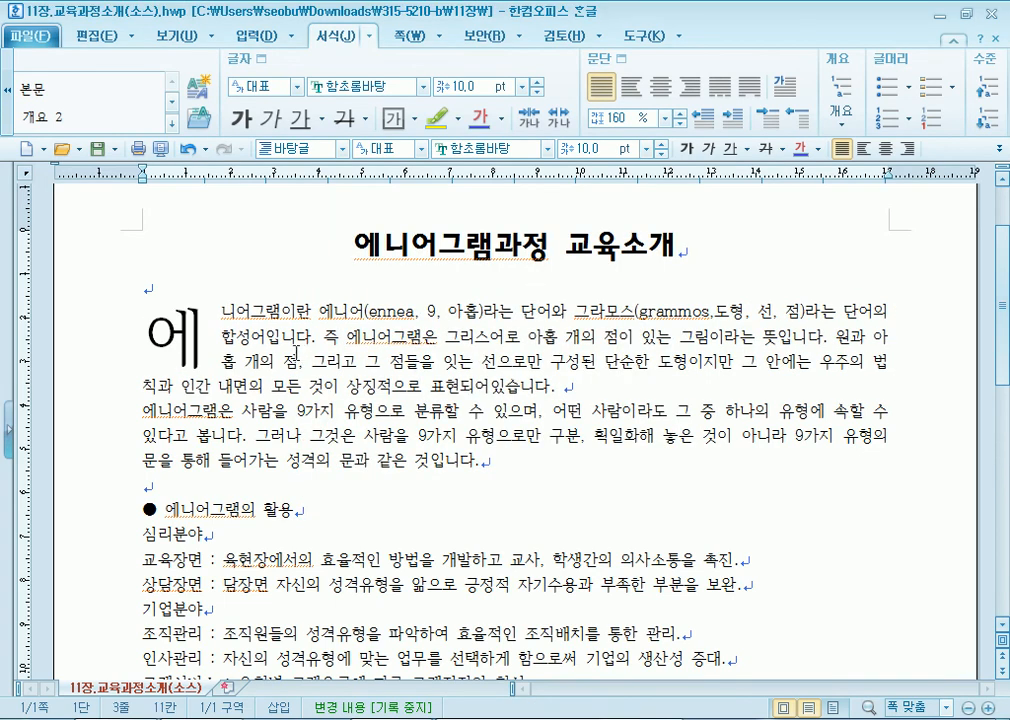
{"action": "left_click", "coordinate": [788, 95]}
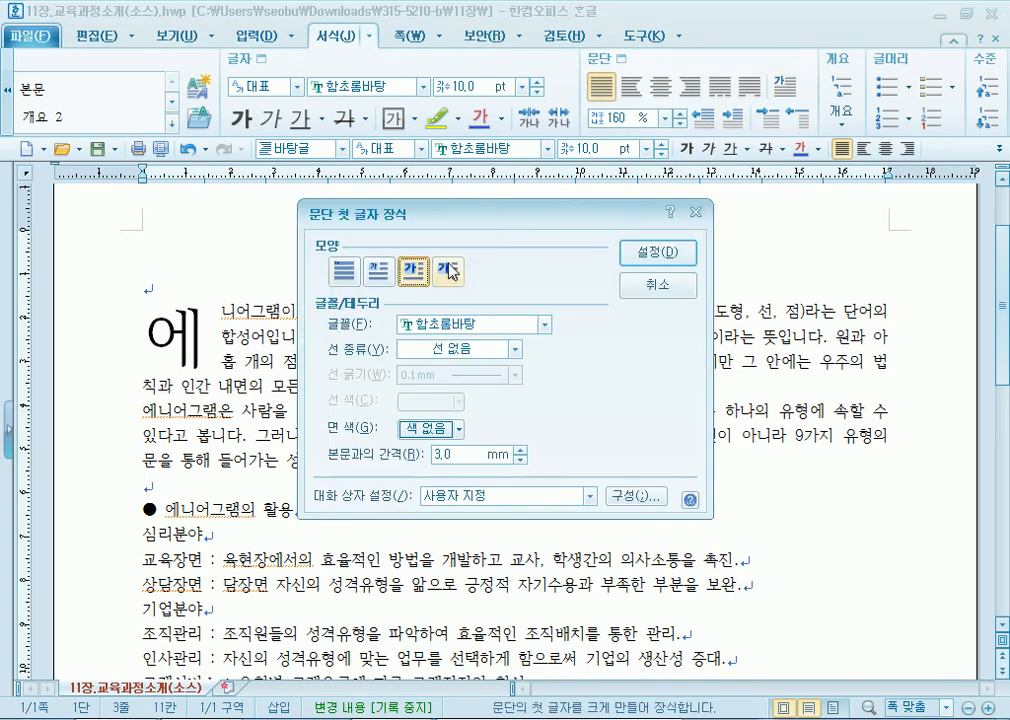
{"action": "left_click", "coordinate": [344, 271]}
{"action": "left_click", "coordinate": [640, 268]}
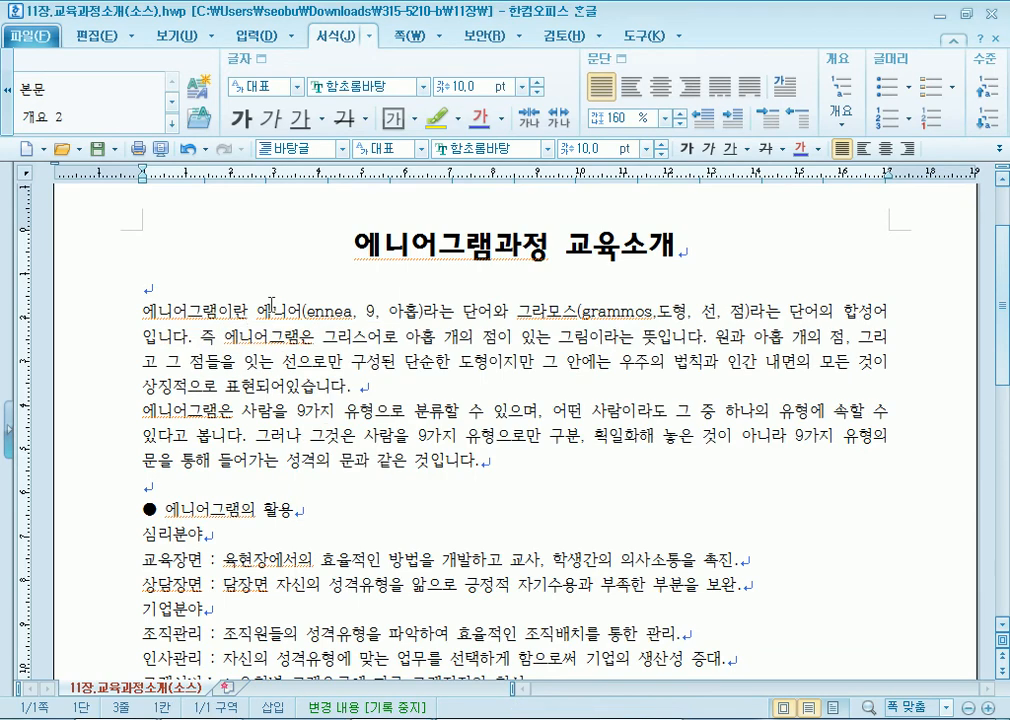
Try the first-letter decoration that sits in the page margin on the first body paragraph and clear it again
{"action": "left_click", "coordinate": [788, 88]}
{"action": "left_click", "coordinate": [447, 271]}
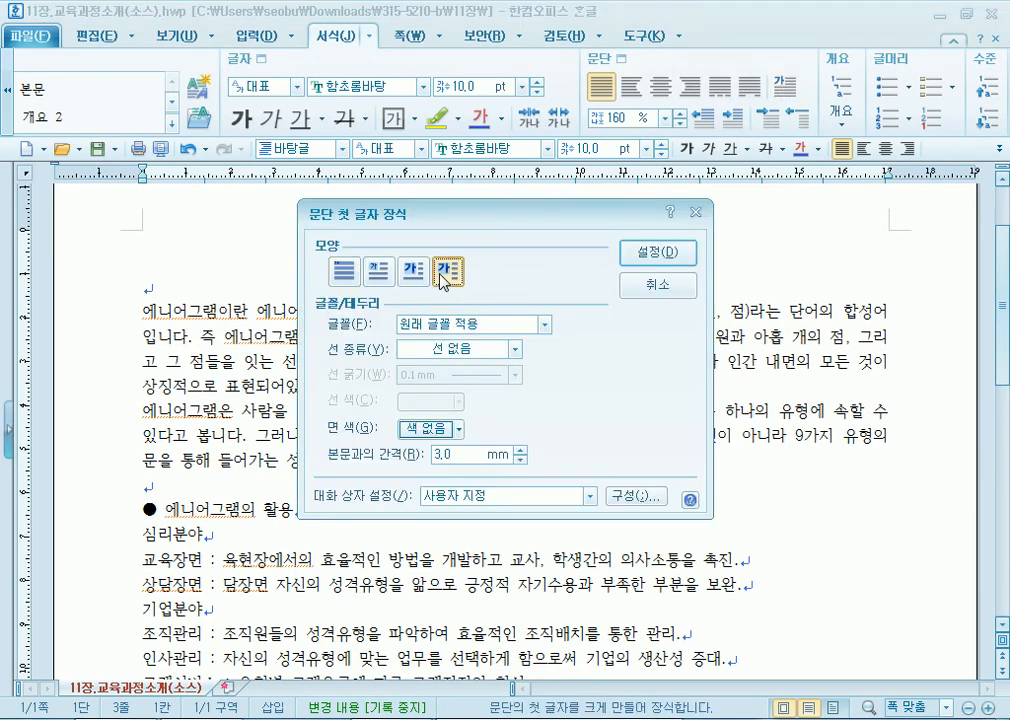
{"action": "left_click", "coordinate": [657, 253]}
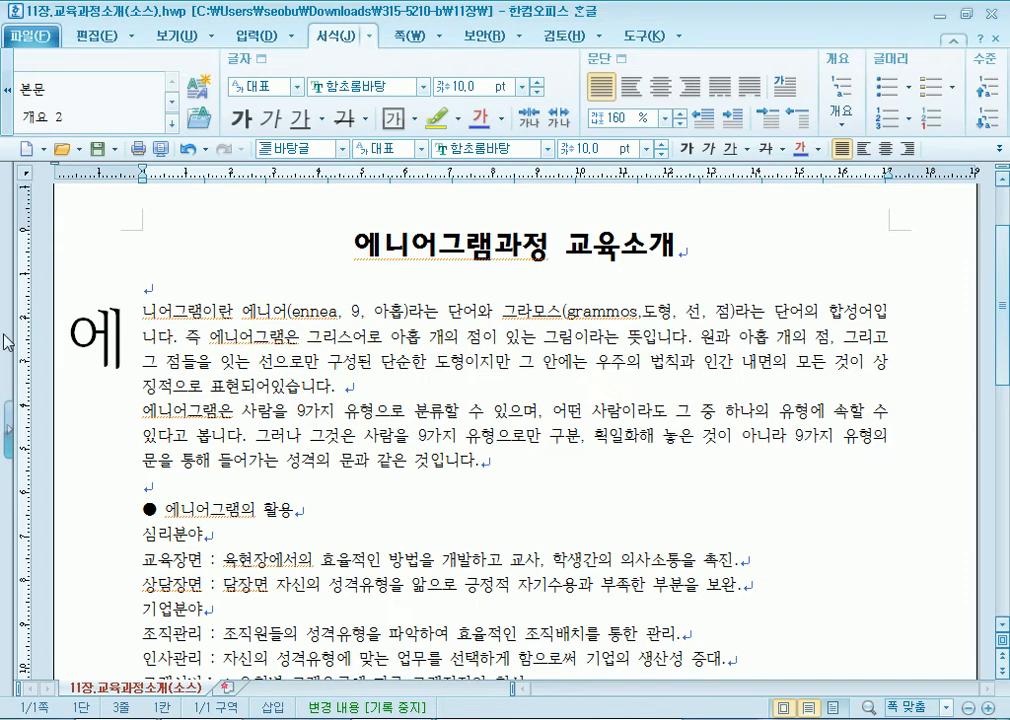
{"action": "left_click", "coordinate": [785, 87]}
{"action": "left_click", "coordinate": [344, 270]}
{"action": "left_click", "coordinate": [657, 252]}
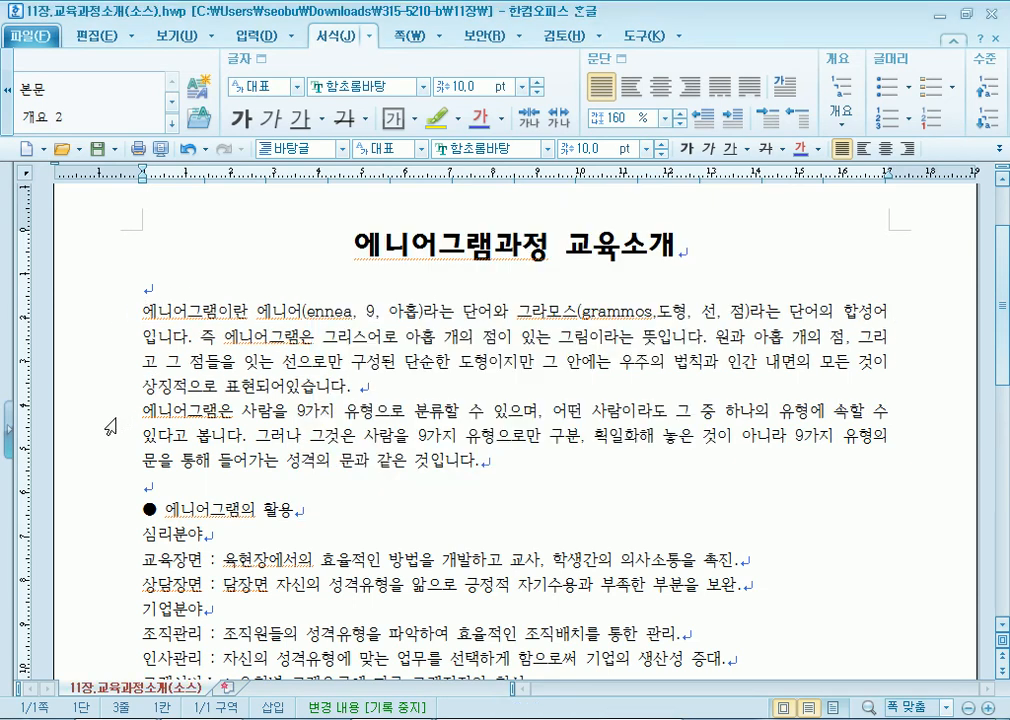
Apply a three-line first-letter decoration to the first body paragraph with the 궁서체 font and a green dotted border
{"action": "left_click_drag", "start_coordinate": [147, 315], "coordinate": [409, 386]}
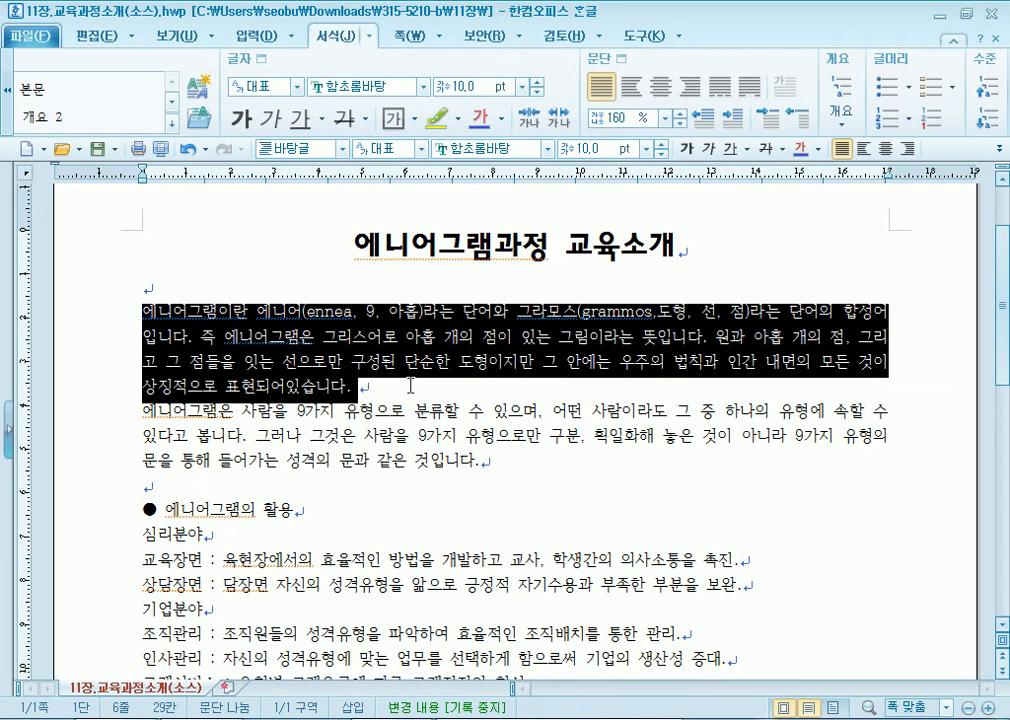
{"action": "left_click", "coordinate": [318, 346]}
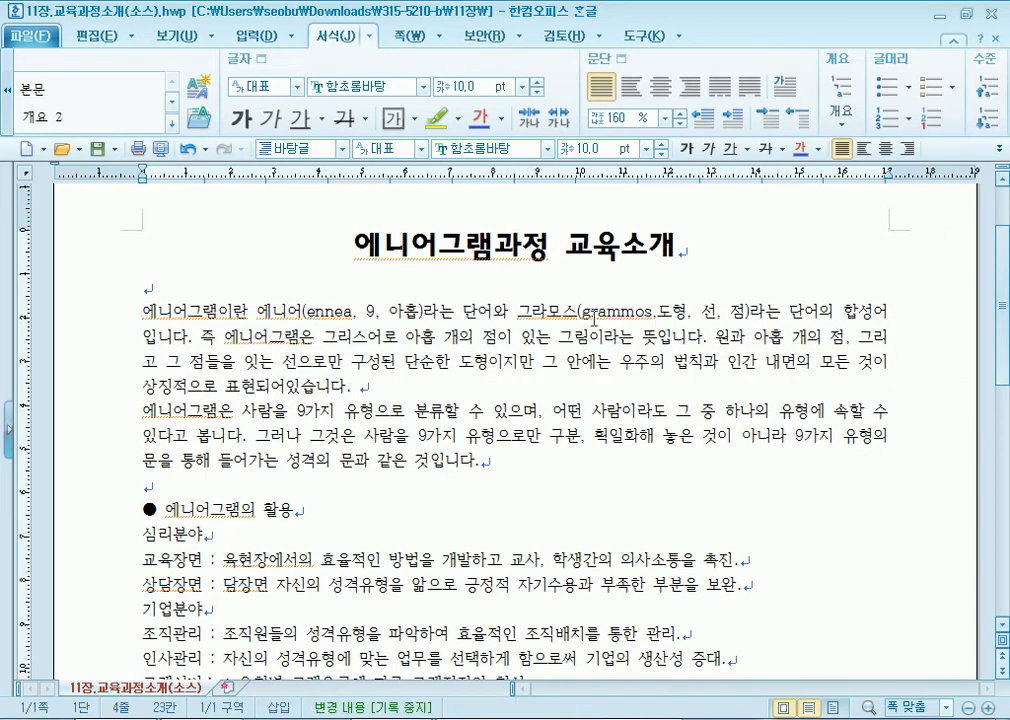
{"action": "left_click", "coordinate": [785, 87]}
{"action": "left_click", "coordinate": [413, 273]}
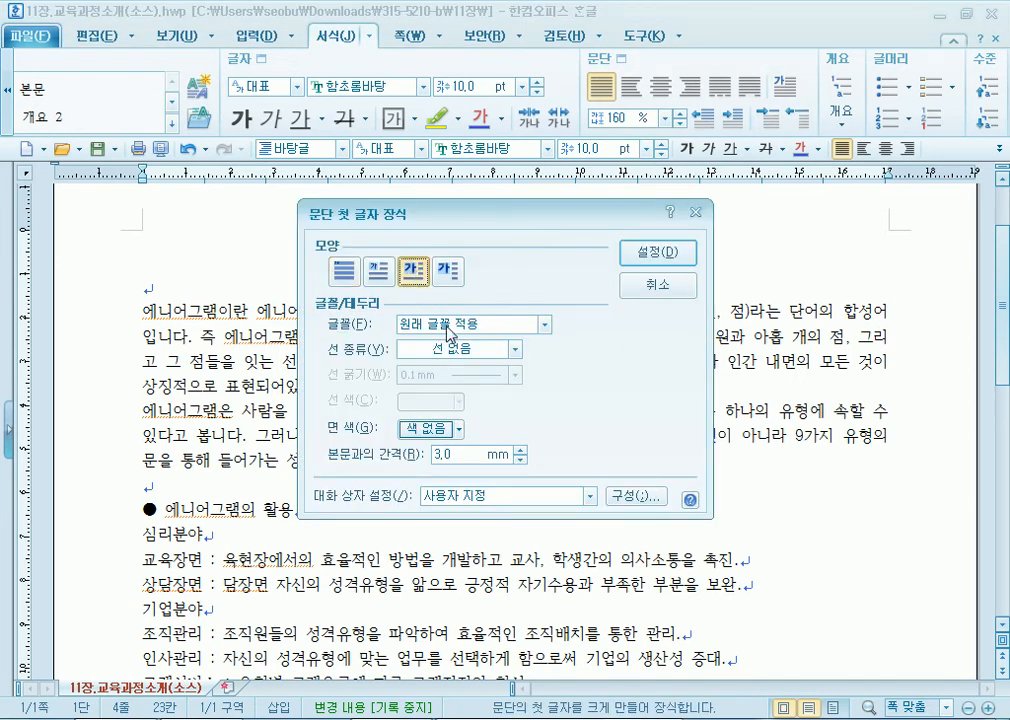
{"action": "left_click", "coordinate": [449, 340]}
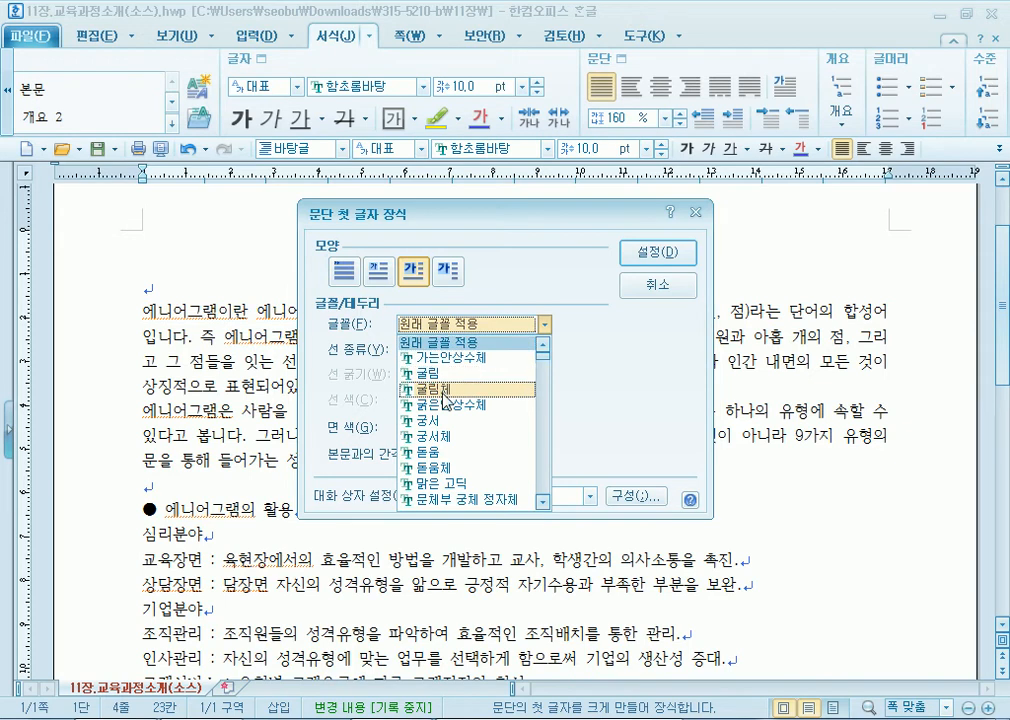
{"action": "left_click", "coordinate": [447, 440]}
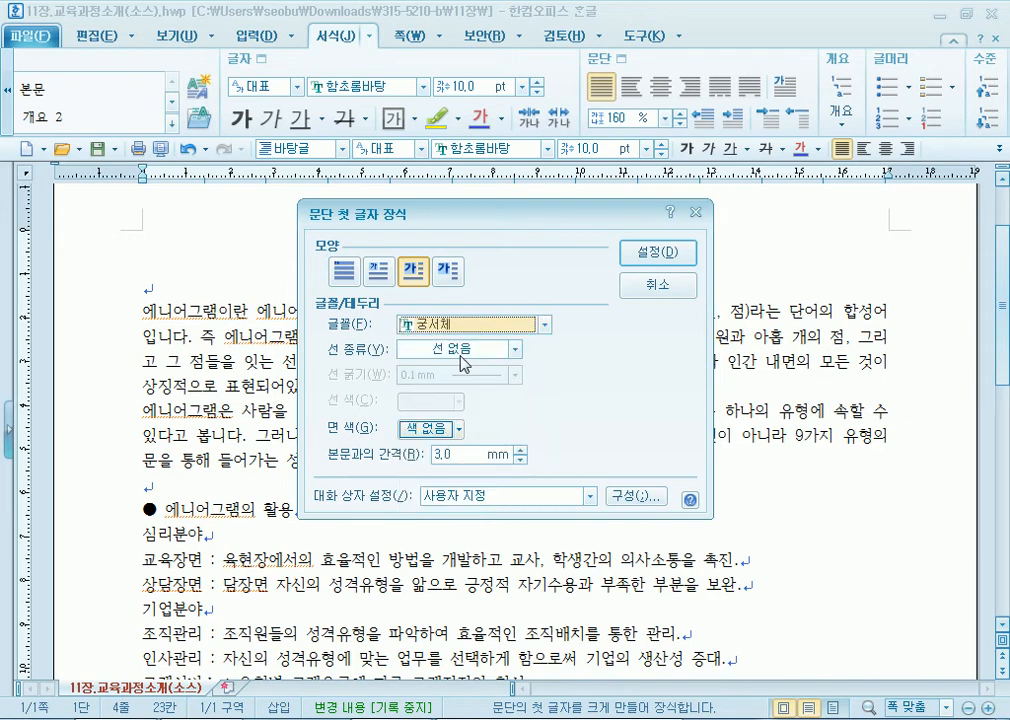
{"action": "left_click", "coordinate": [464, 357]}
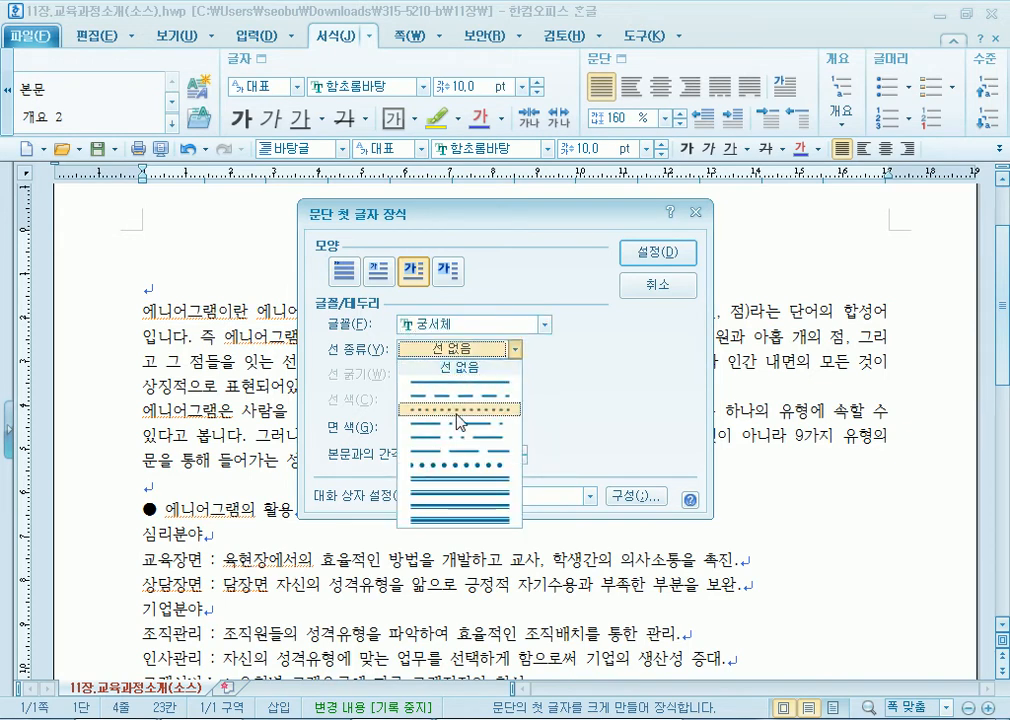
{"action": "left_click", "coordinate": [460, 410]}
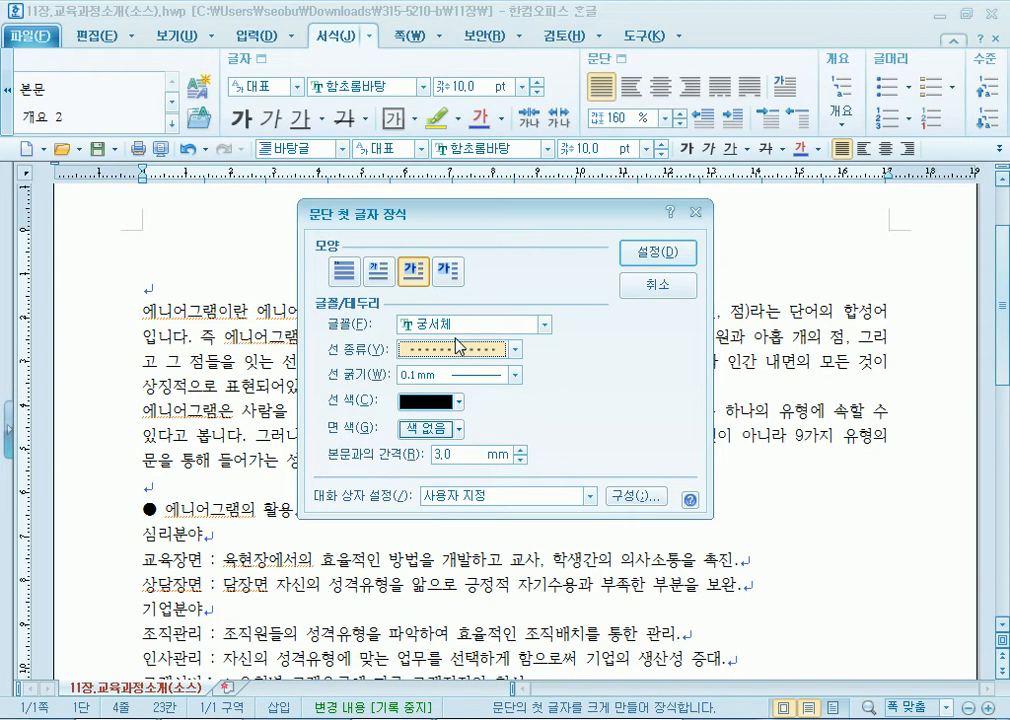
{"action": "left_click", "coordinate": [458, 402]}
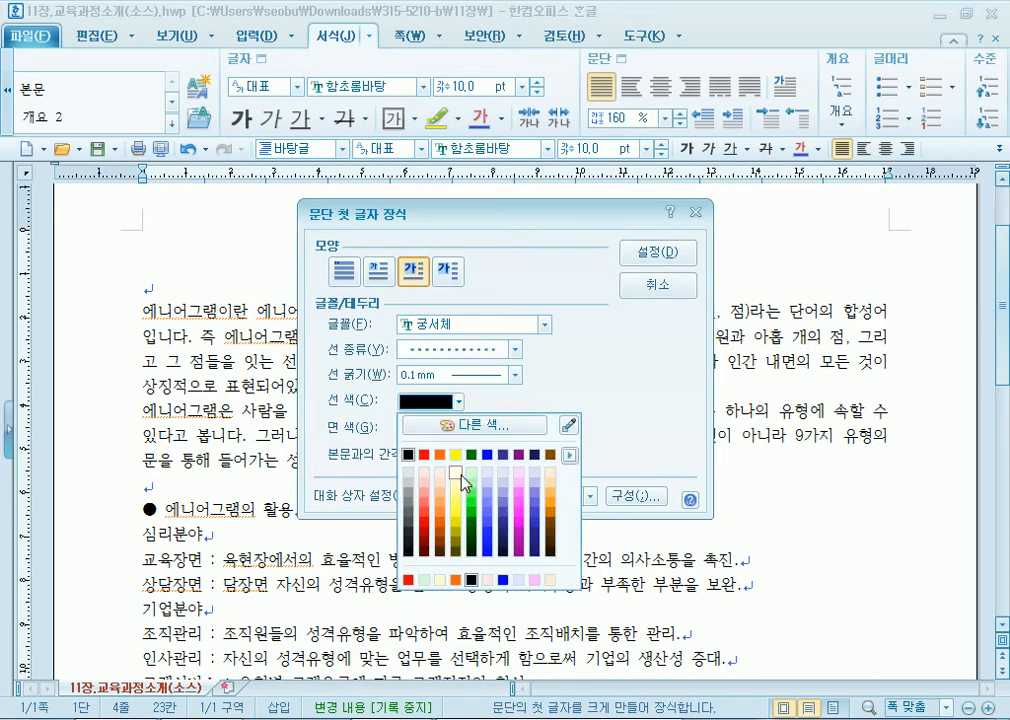
{"action": "left_click", "coordinate": [471, 491]}
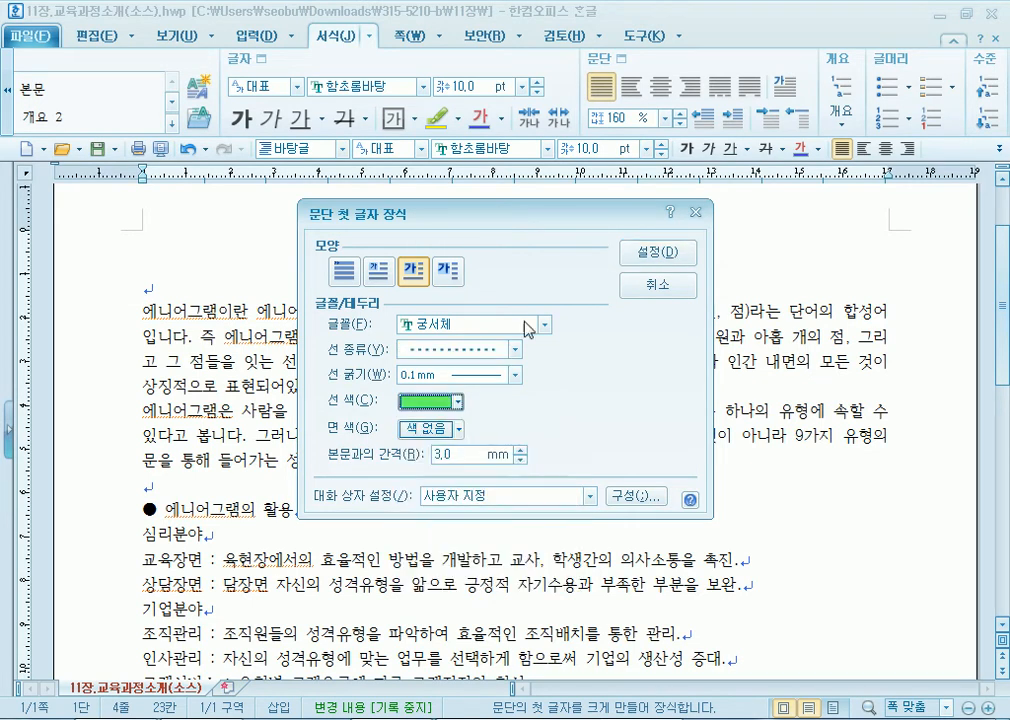
{"action": "left_click", "coordinate": [657, 252]}
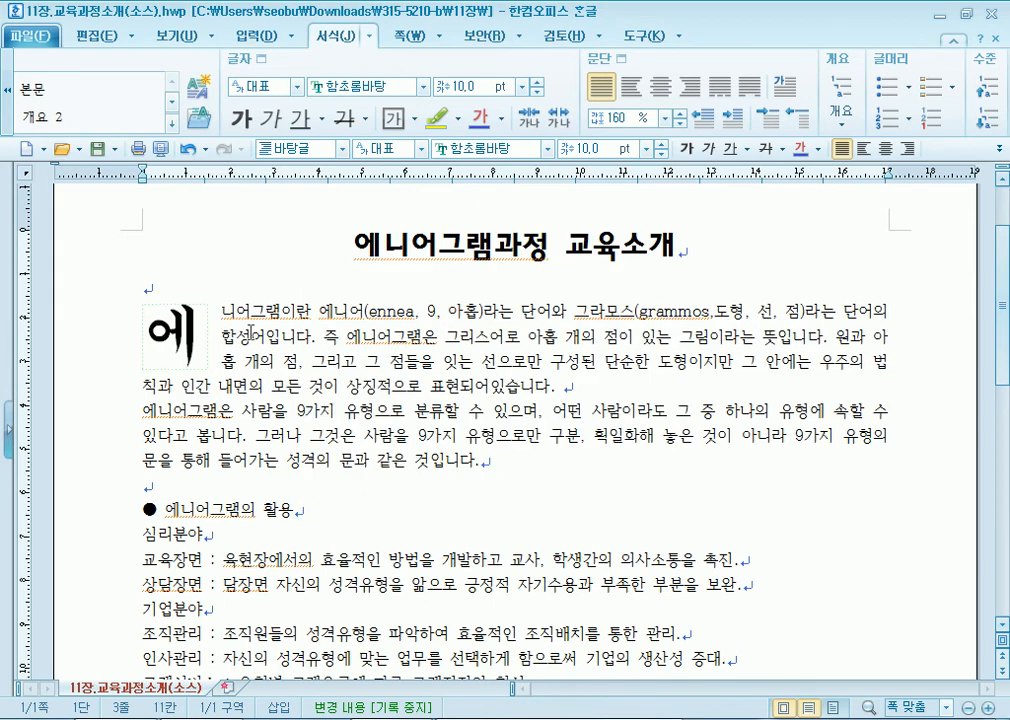
Give the first paragraph's decorated letter a yellow fill (면 색), a red border colour and a 0.2 mm line thickness
{"action": "left_click", "coordinate": [785, 86]}
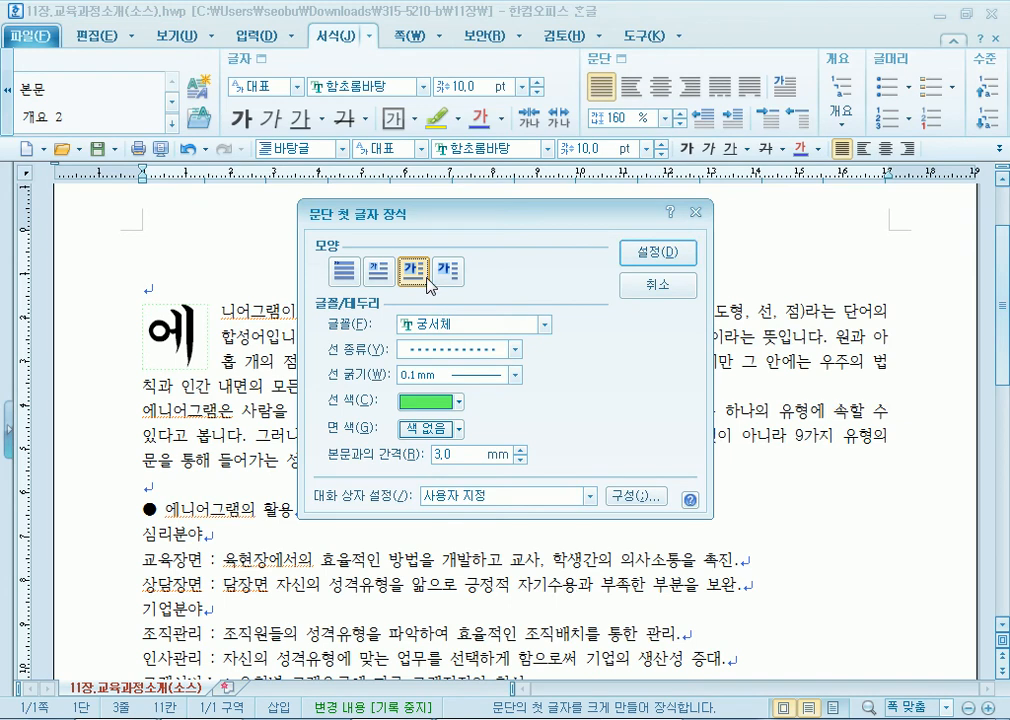
{"action": "left_click", "coordinate": [438, 430]}
{"action": "left_click", "coordinate": [456, 527]}
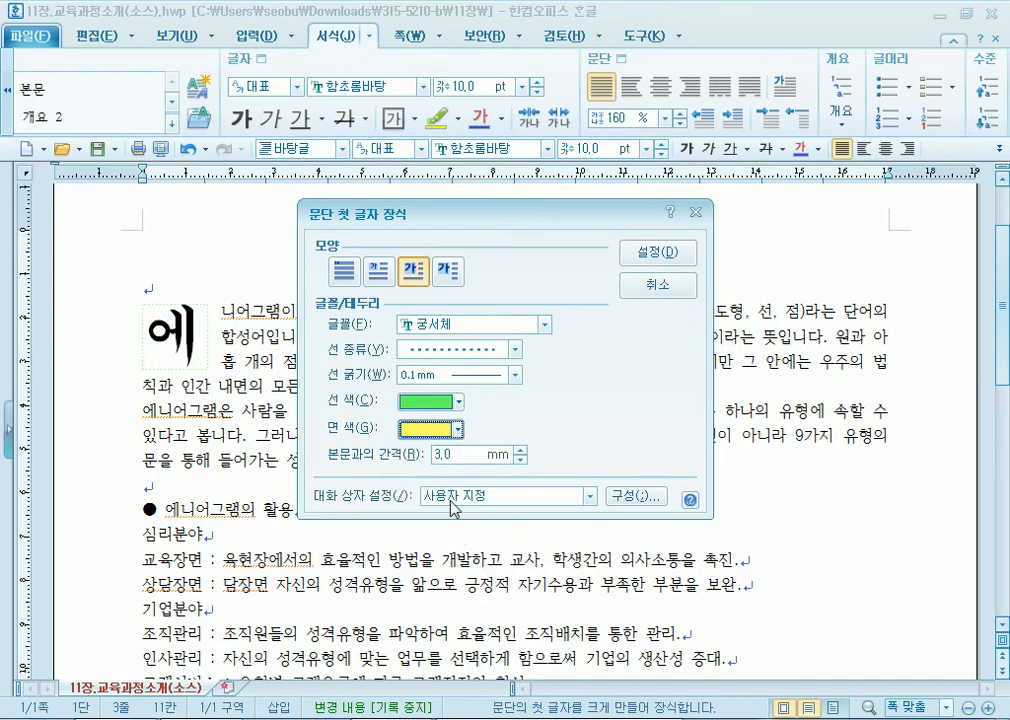
{"action": "left_click", "coordinate": [428, 402]}
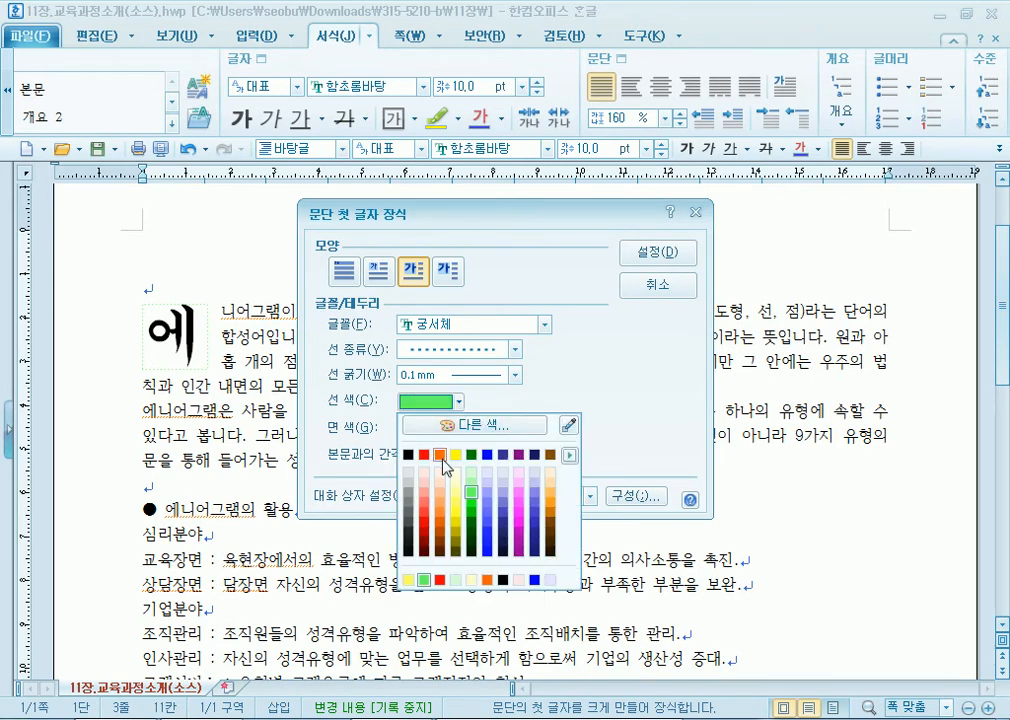
{"action": "left_click", "coordinate": [430, 455]}
{"action": "left_click", "coordinate": [516, 376]}
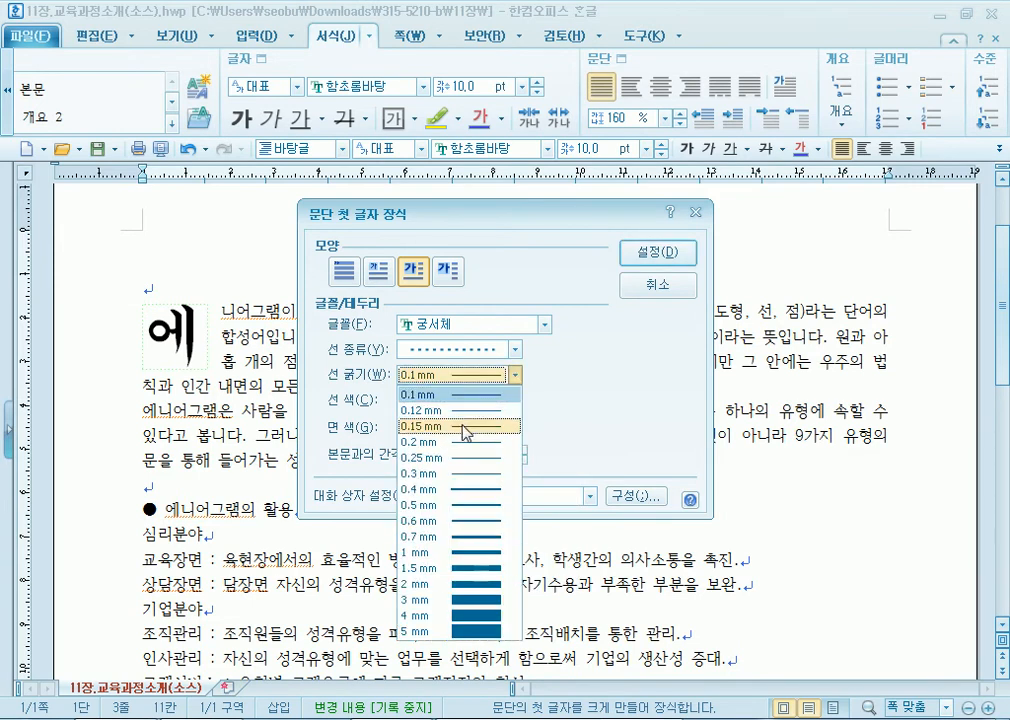
{"action": "left_click", "coordinate": [450, 445]}
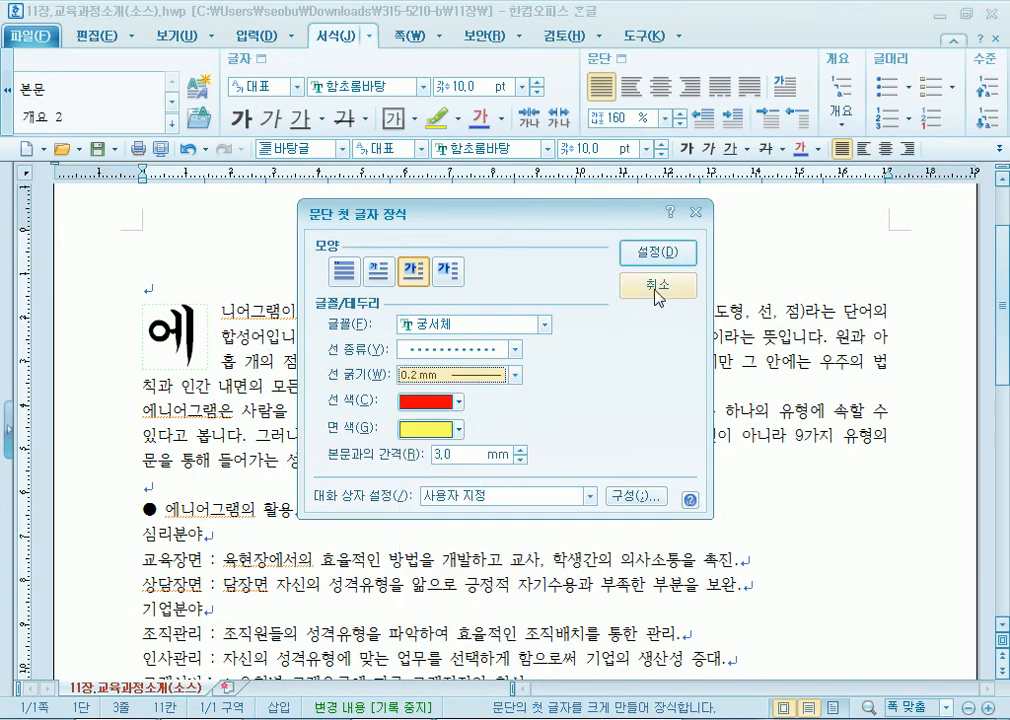
{"action": "left_click", "coordinate": [684, 253]}
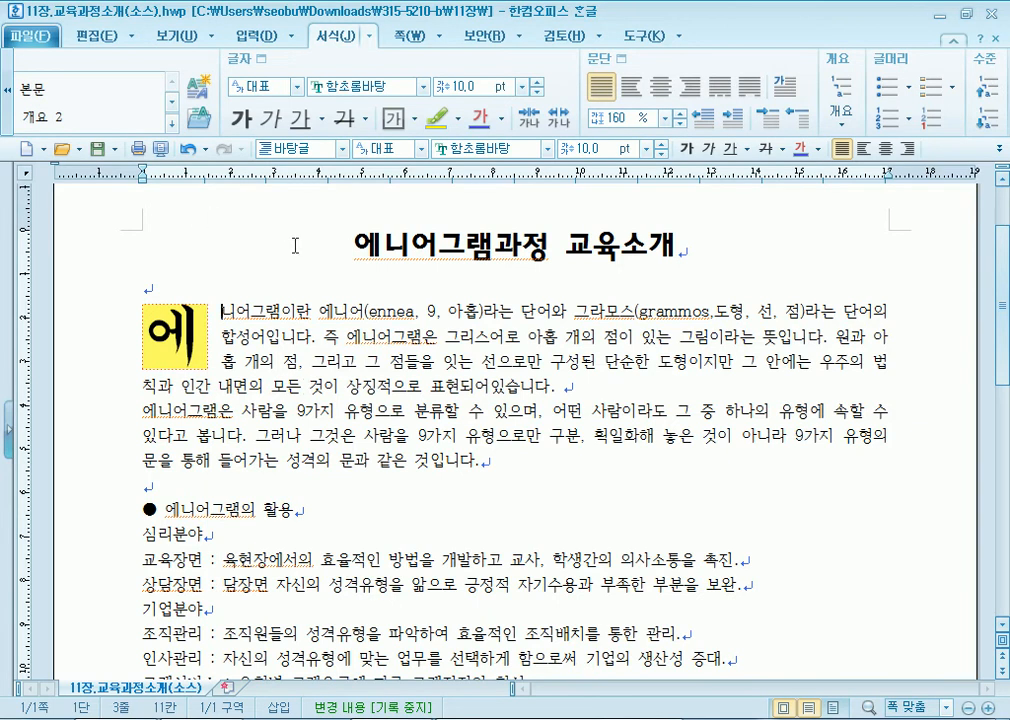
{"action": "scroll", "coordinate": [293, 244], "scroll_direction": "down", "scroll_amount": 3}
{"action": "scroll", "coordinate": [60, 300], "scroll_direction": "down", "scroll_amount": 5}
{"action": "scroll", "coordinate": [77, 346], "scroll_direction": "up", "scroll_amount": 8}
{"action": "left_click", "coordinate": [112, 419]}
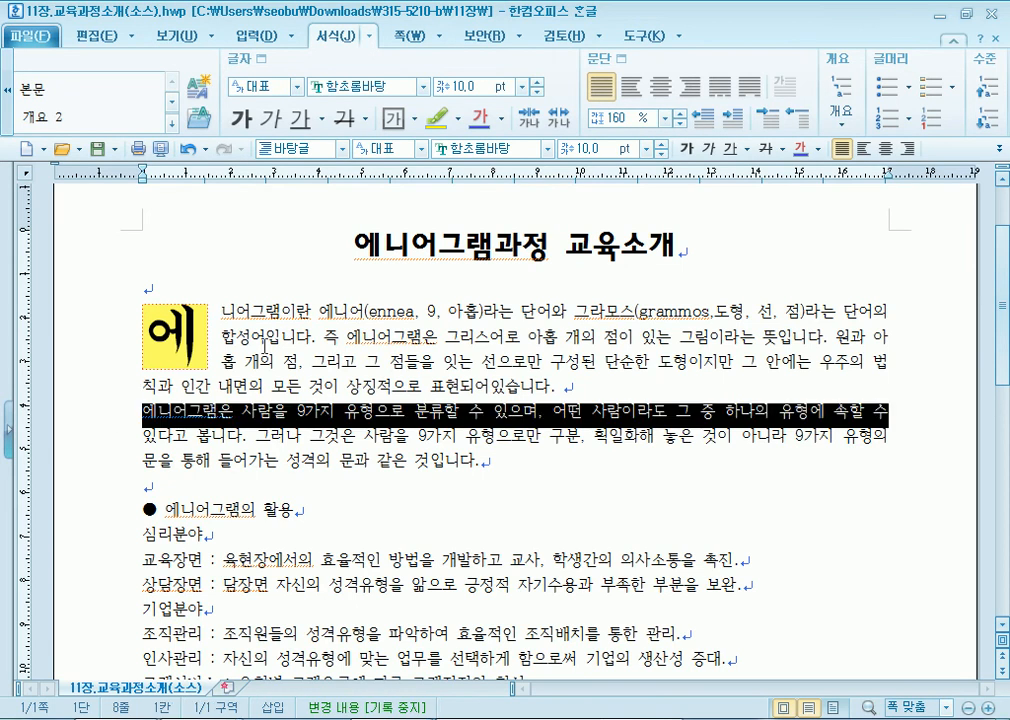
Reset the formatting of the entire document's text to the 바탕글 style
{"action": "left_click", "coordinate": [265, 318]}
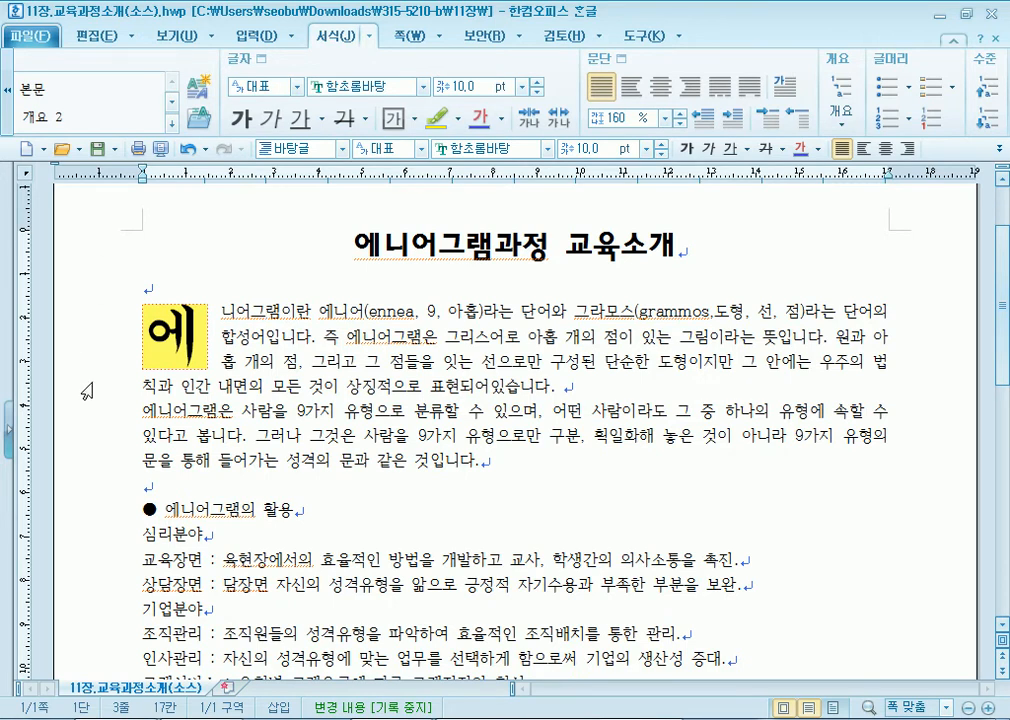
{"action": "key", "text": "ctrl+a"}
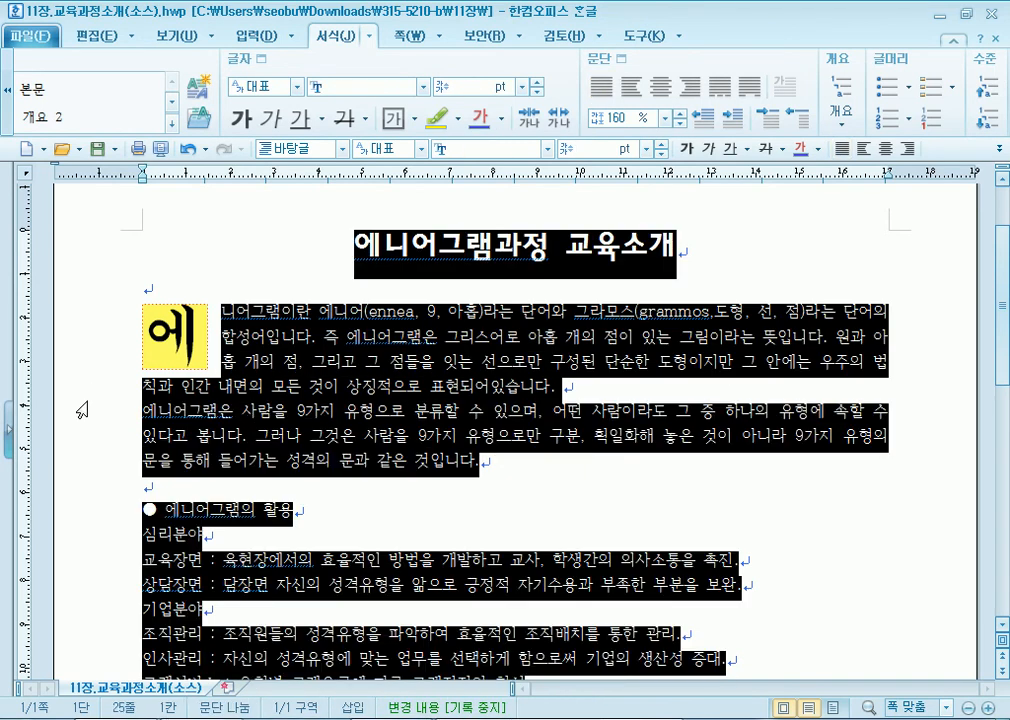
{"action": "scroll", "coordinate": [82, 410], "scroll_direction": "down", "scroll_amount": 6}
{"action": "left_click", "coordinate": [358, 278]}
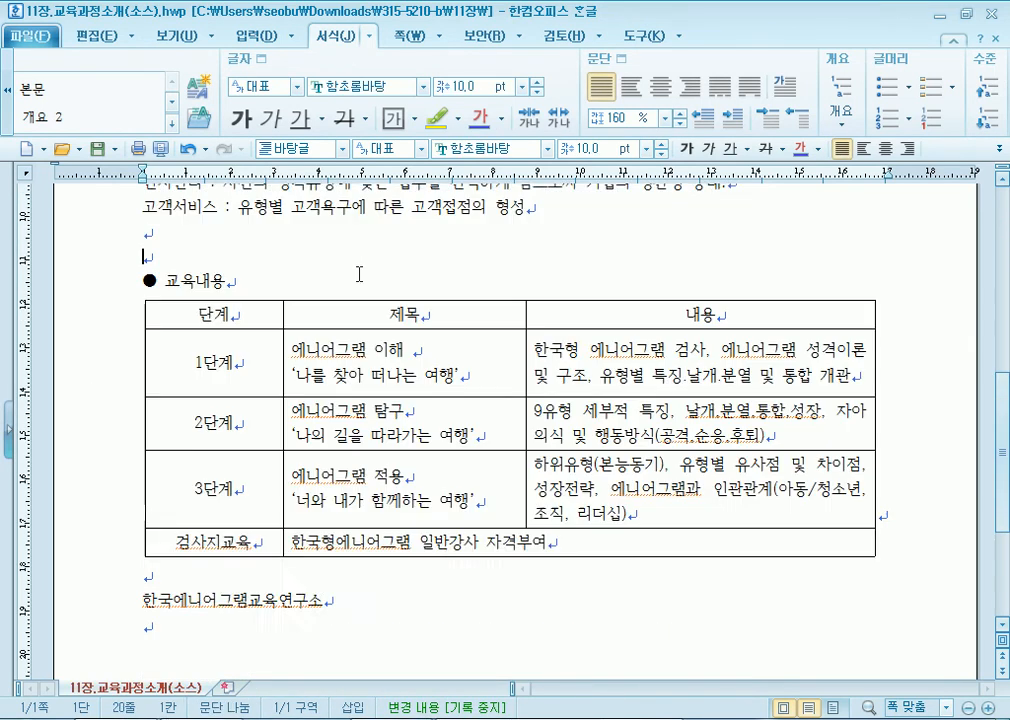
{"action": "scroll", "coordinate": [351, 292], "scroll_direction": "up", "scroll_amount": 10}
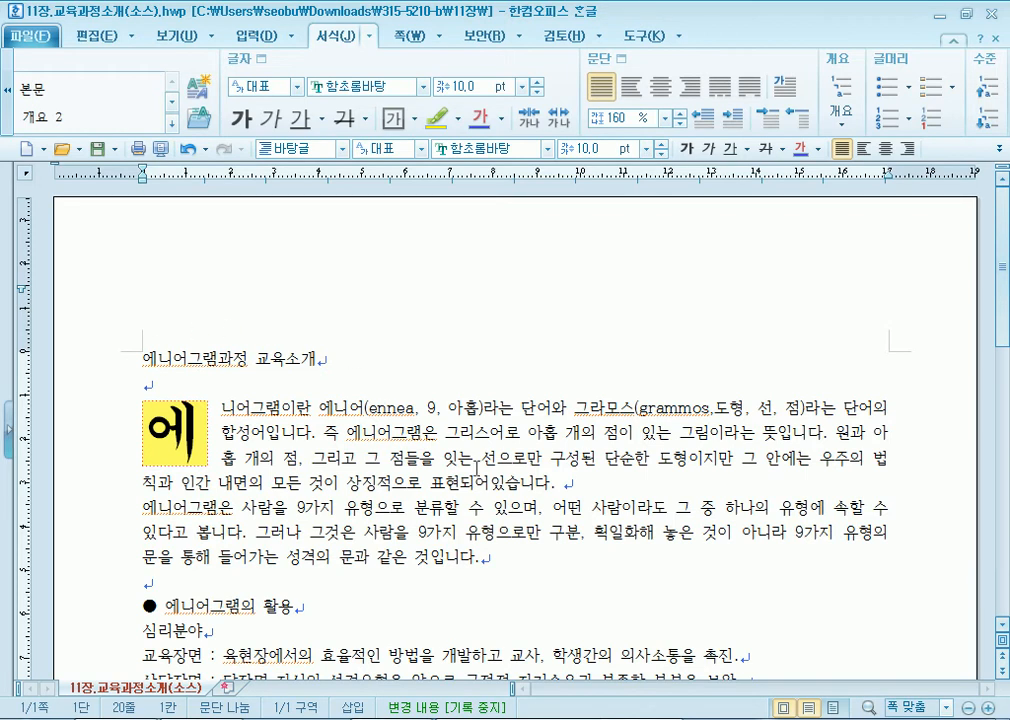
Remove the first-letter decoration from the first body paragraph by choosing the 없음 shape
{"action": "left_click", "coordinate": [287, 432]}
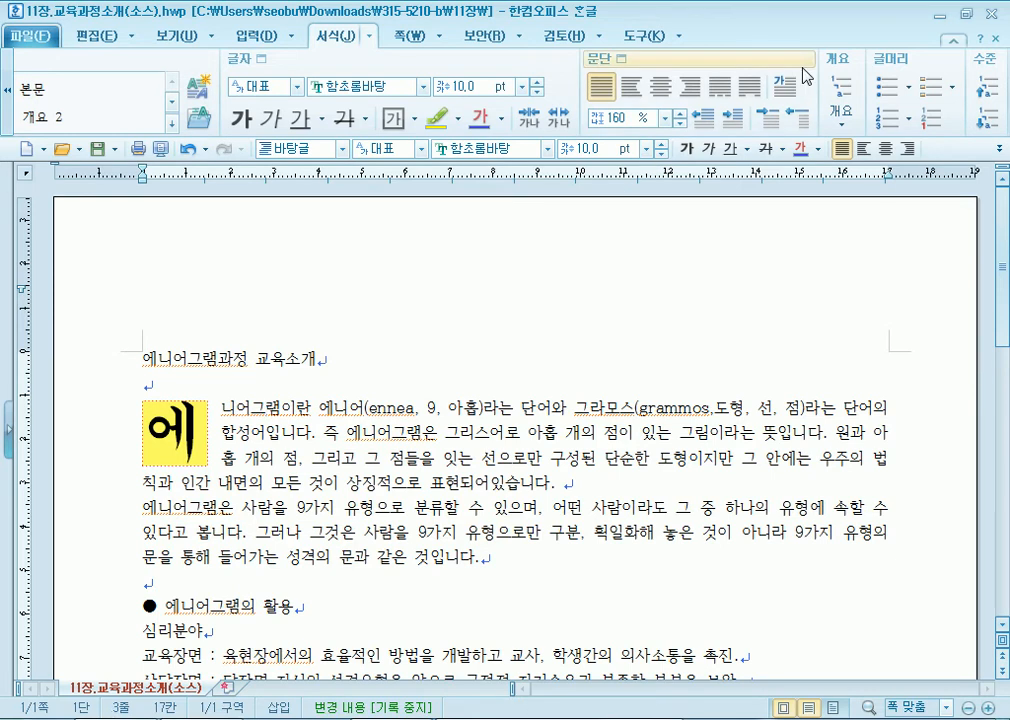
{"action": "left_click", "coordinate": [792, 84]}
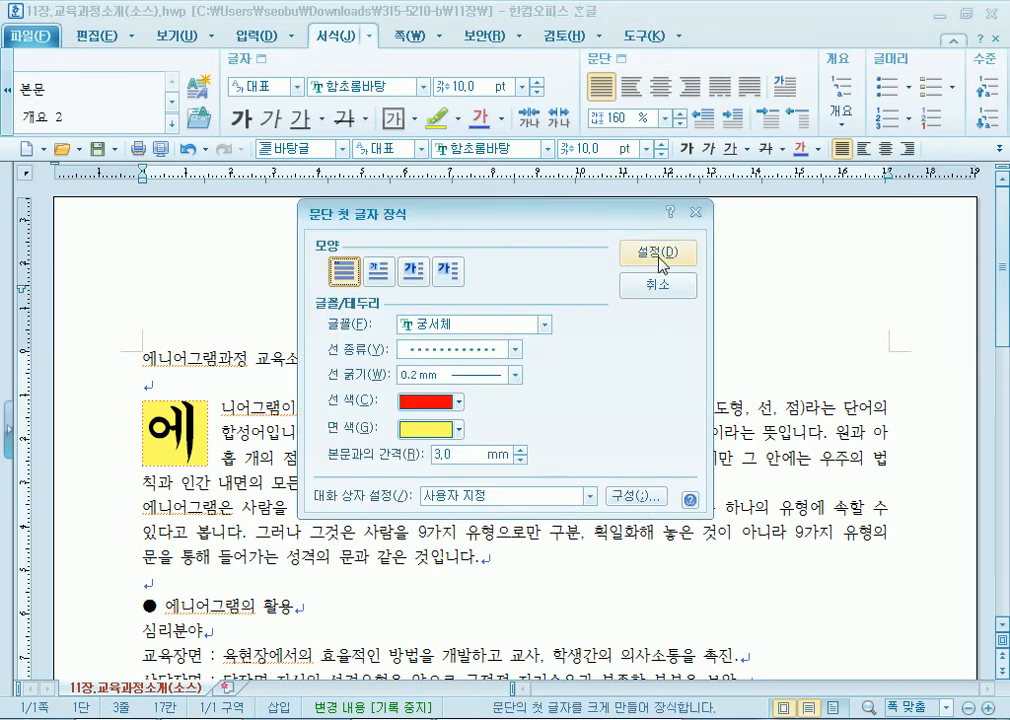
{"action": "left_click", "coordinate": [659, 262]}
{"action": "scroll", "coordinate": [628, 494], "scroll_direction": "down", "scroll_amount": 4}
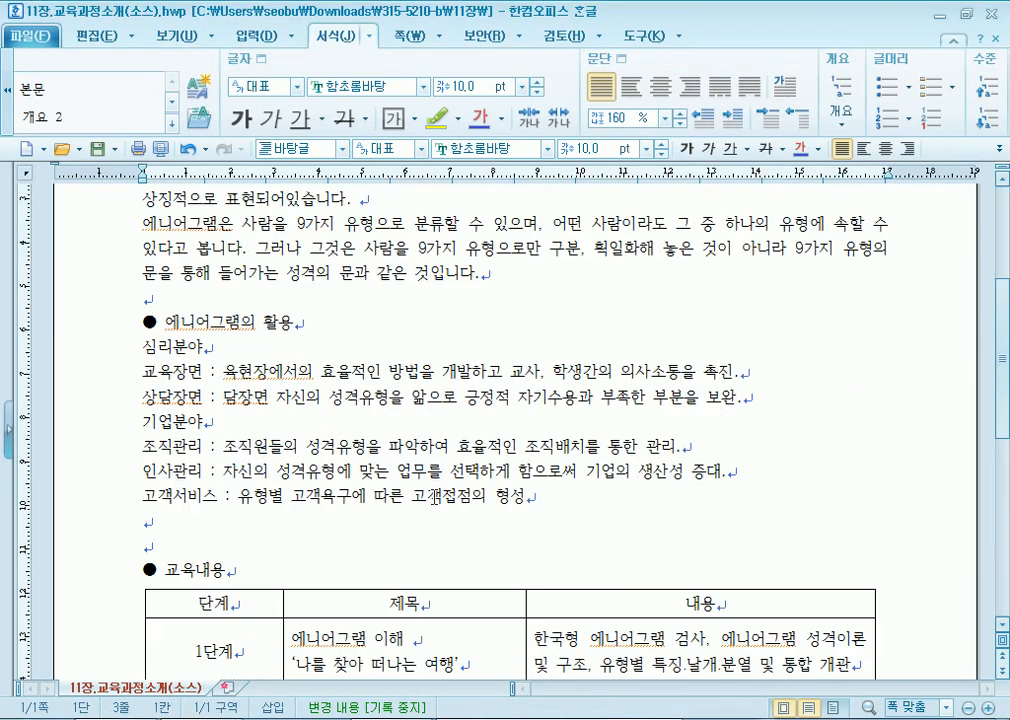
{"action": "scroll", "coordinate": [434, 498], "scroll_direction": "down", "scroll_amount": 3}
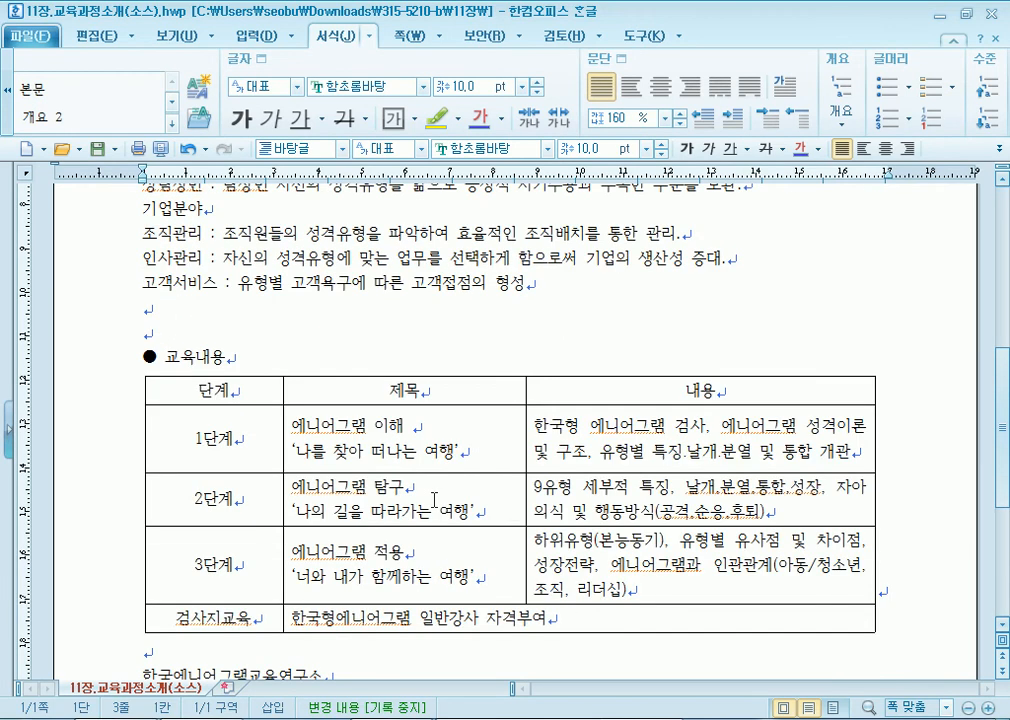
{"action": "scroll", "coordinate": [434, 498], "scroll_direction": "up", "scroll_amount": 3}
{"action": "scroll", "coordinate": [434, 498], "scroll_direction": "up", "scroll_amount": 3}
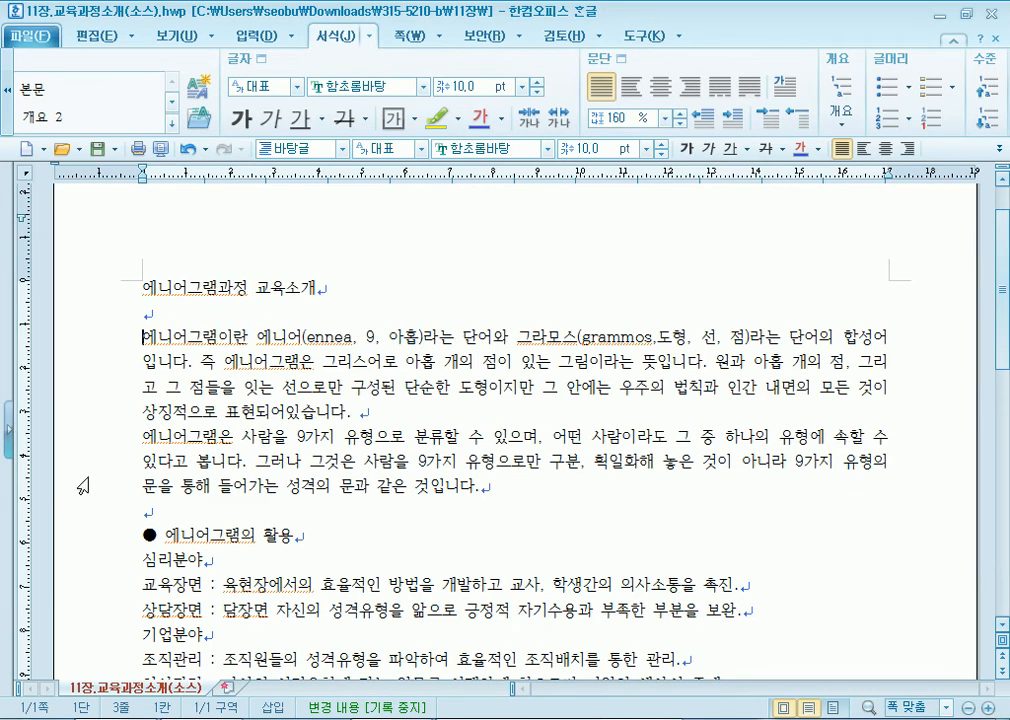
Centre the title 에니어그램과정 교육소개 and enlarge it to 16 pt
{"action": "key", "text": "ctrl+a"}
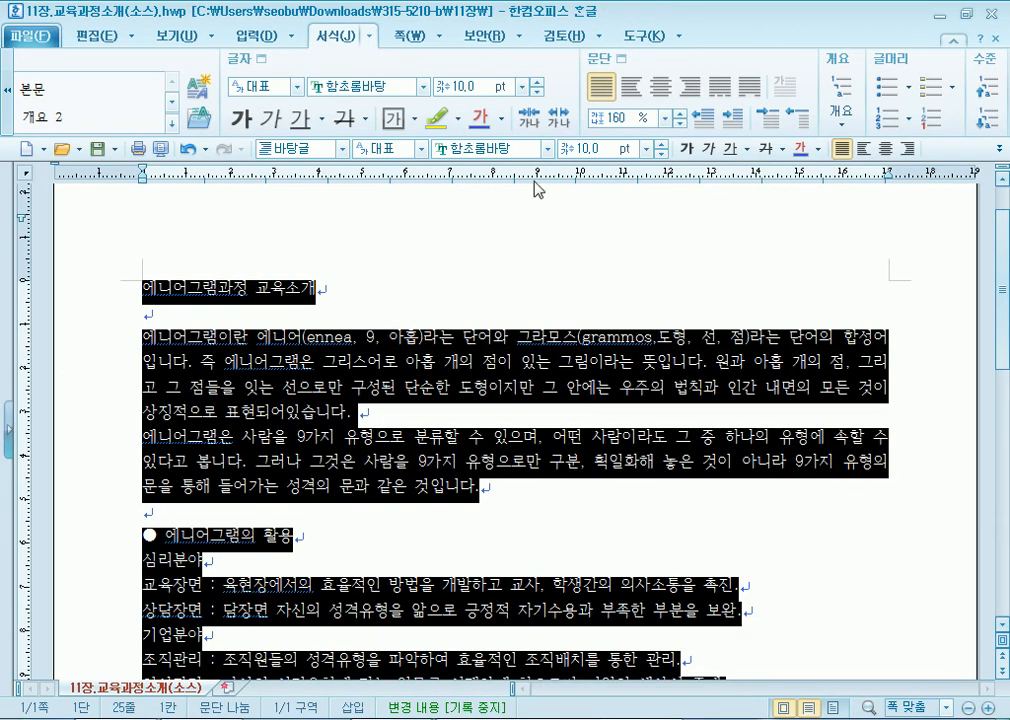
{"action": "left_click", "coordinate": [430, 338]}
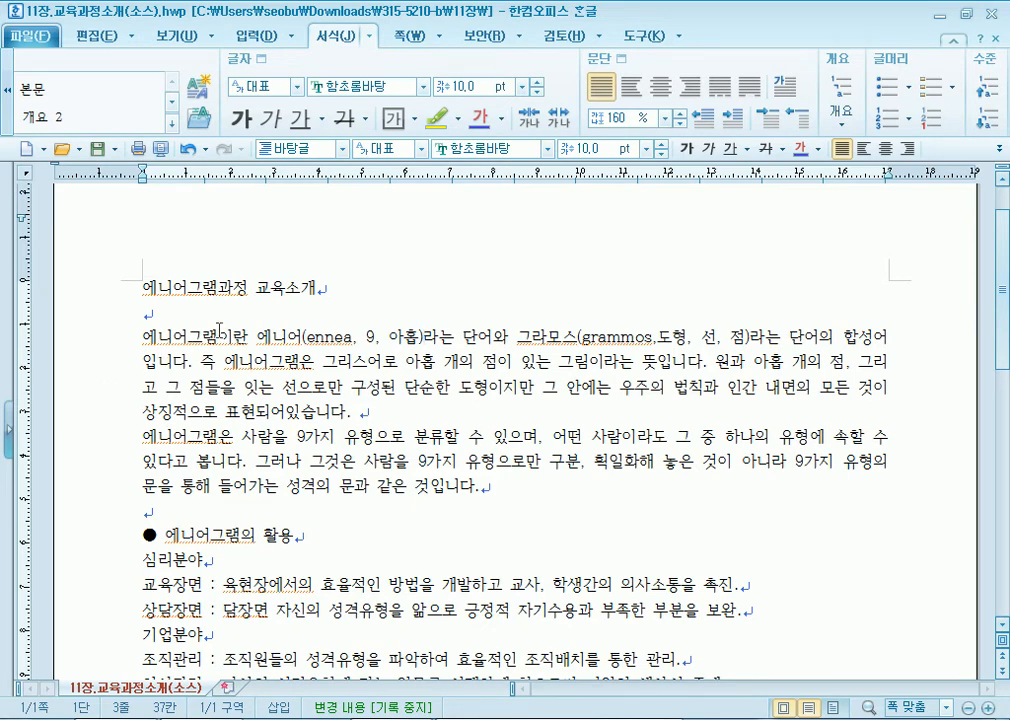
{"action": "left_click", "coordinate": [124, 292]}
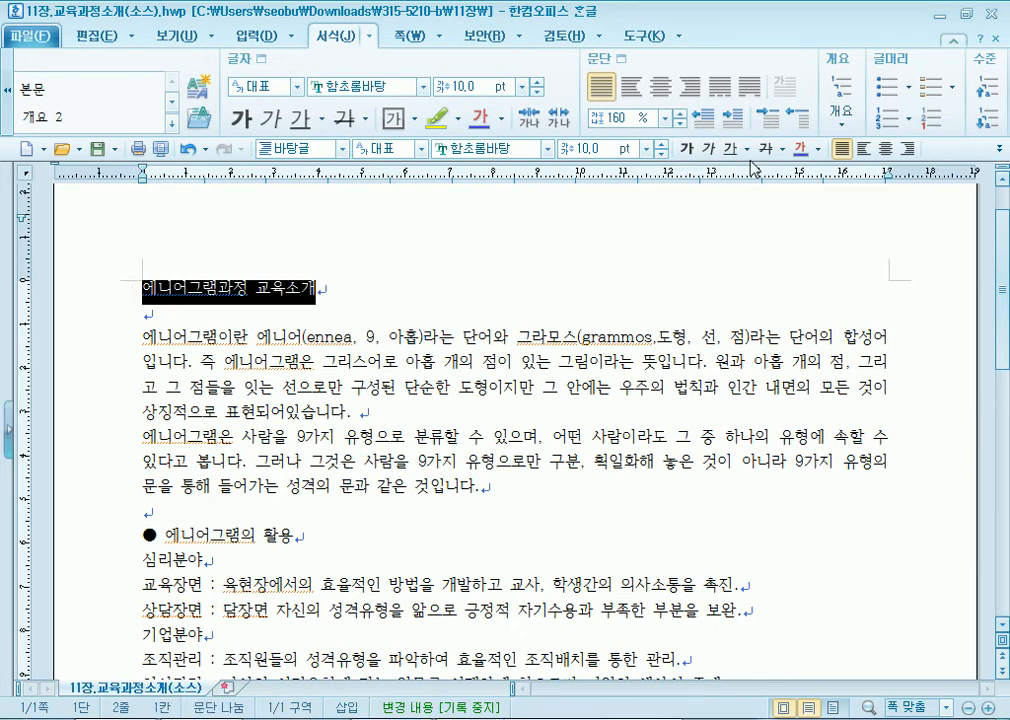
{"action": "left_click", "coordinate": [660, 87]}
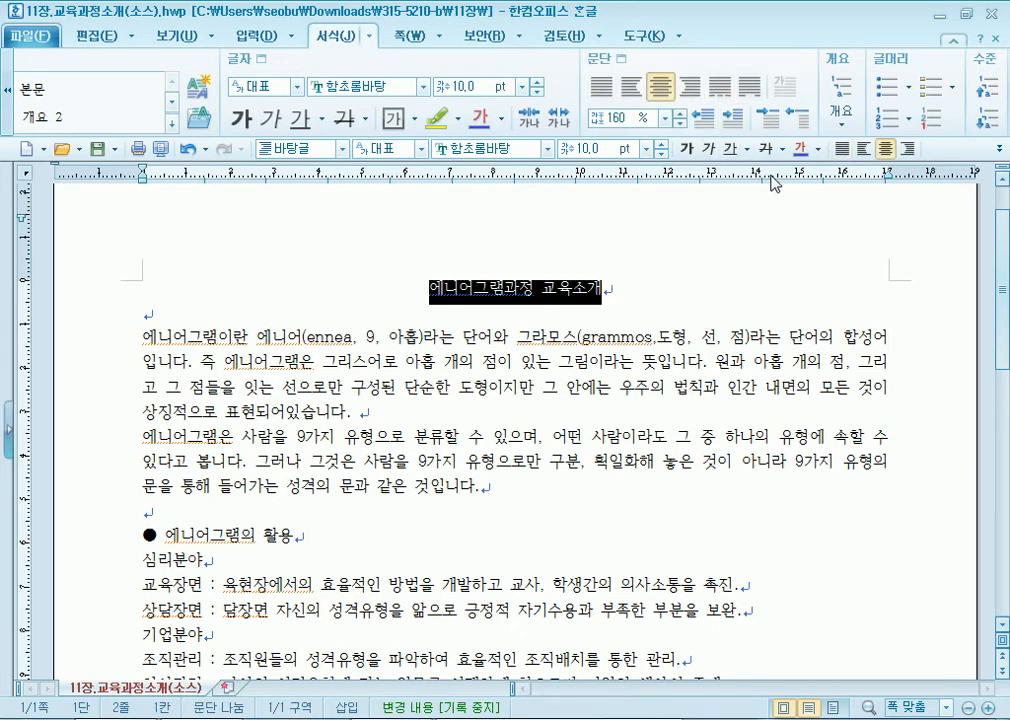
{"action": "left_click", "coordinate": [662, 144]}
{"action": "left_click", "coordinate": [662, 144]}
{"action": "left_click", "coordinate": [662, 144]}
{"action": "left_click", "coordinate": [662, 144]}
{"action": "left_click", "coordinate": [662, 144]}
{"action": "left_click", "coordinate": [662, 144]}
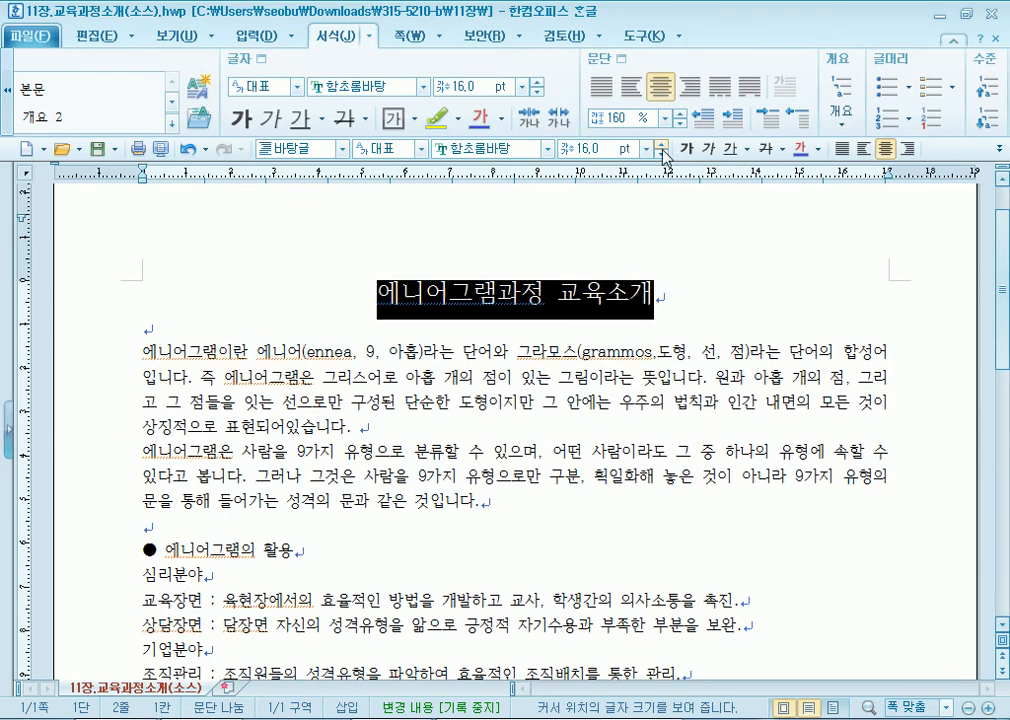
{"action": "left_click", "coordinate": [614, 305]}
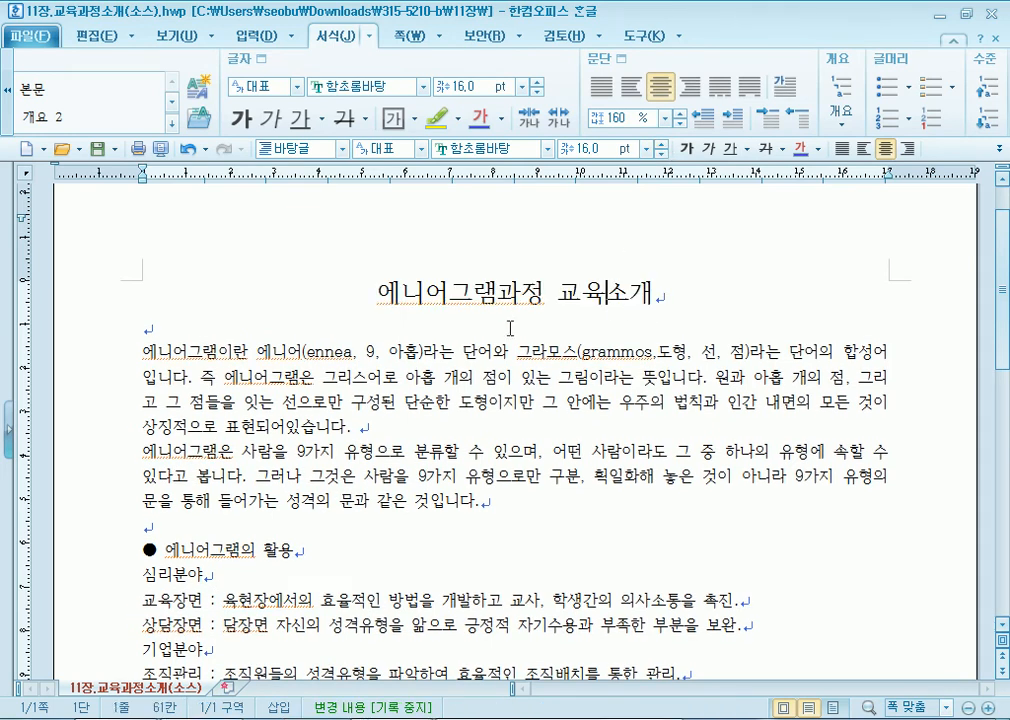
Return the centred, enlarged title and all other text to the default 바탕글 style
{"action": "triple_click", "coordinate": [67, 320]}
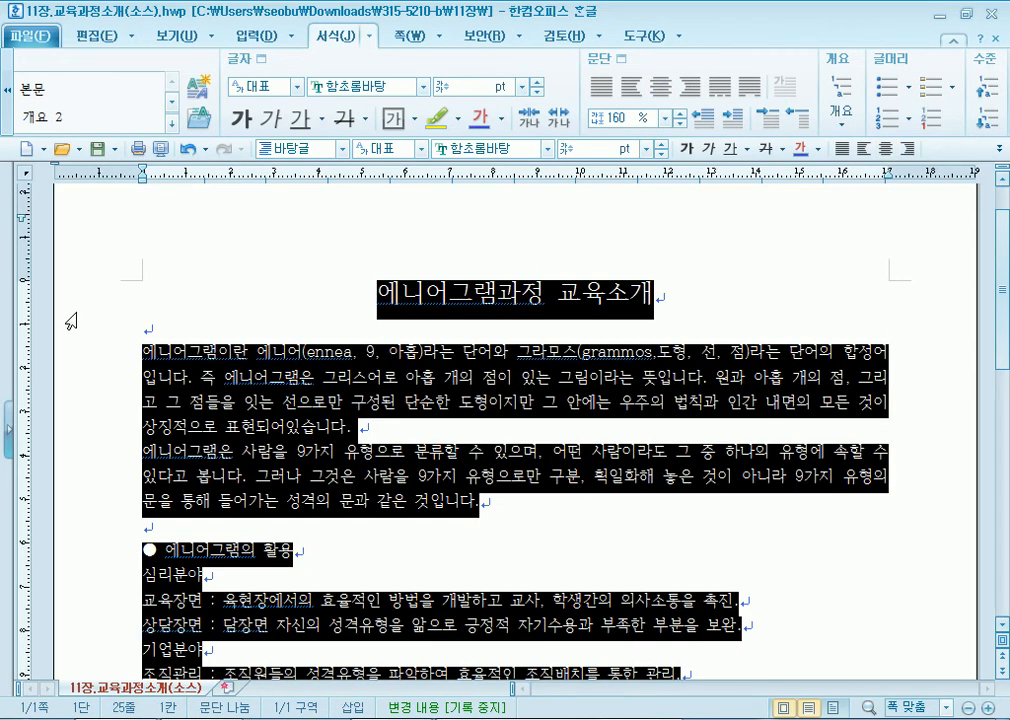
{"action": "key", "text": "ctrl+1"}
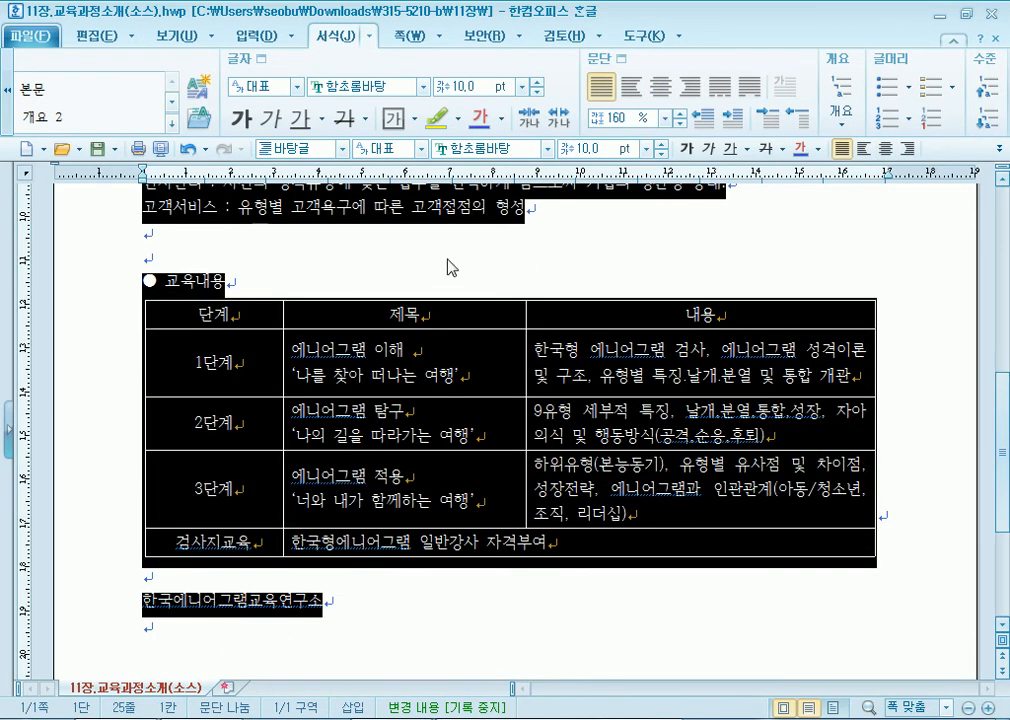
{"action": "scroll", "coordinate": [472, 350], "scroll_direction": "up", "scroll_amount": 4}
{"action": "left_click", "coordinate": [272, 310]}
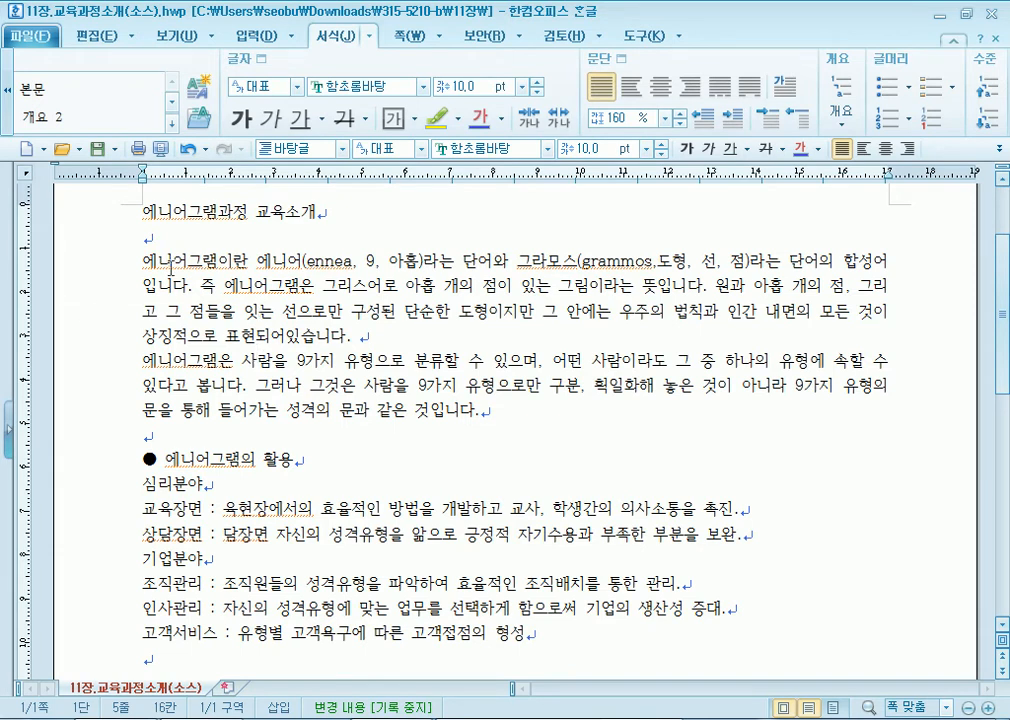
Set up a two-line first-letter decoration for the first body paragraph with the 맑은 고딕 font and a round-dot border
{"action": "left_click_drag", "start_coordinate": [188, 262], "coordinate": [361, 311]}
{"action": "left_click", "coordinate": [361, 311]}
{"action": "left_click", "coordinate": [785, 87]}
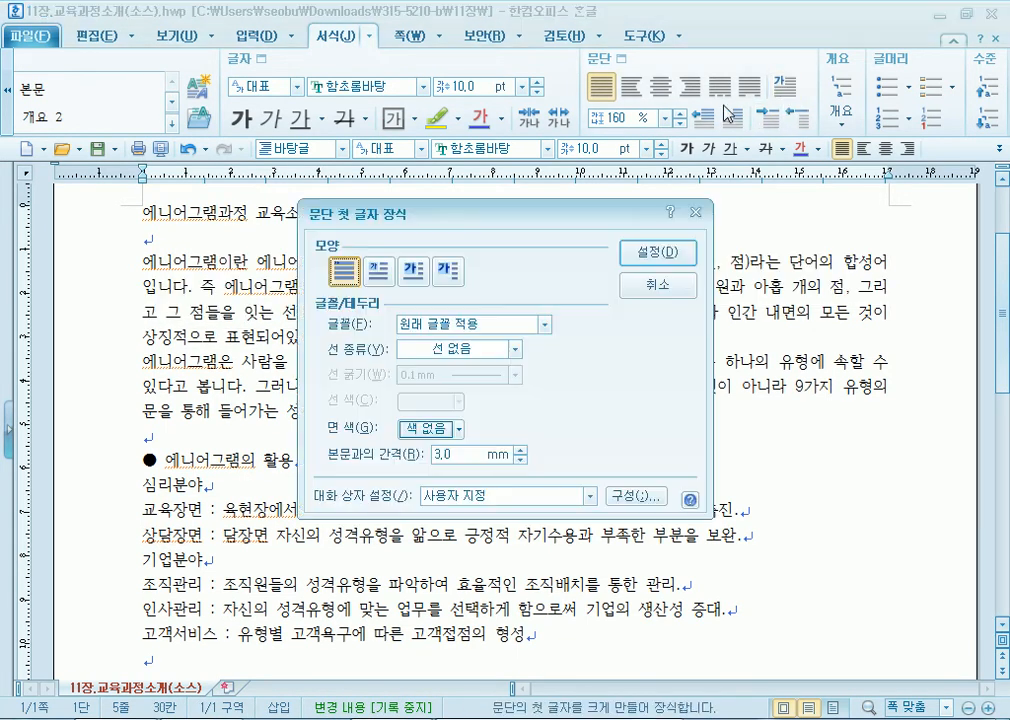
{"action": "left_click", "coordinate": [378, 270]}
{"action": "left_click", "coordinate": [460, 334]}
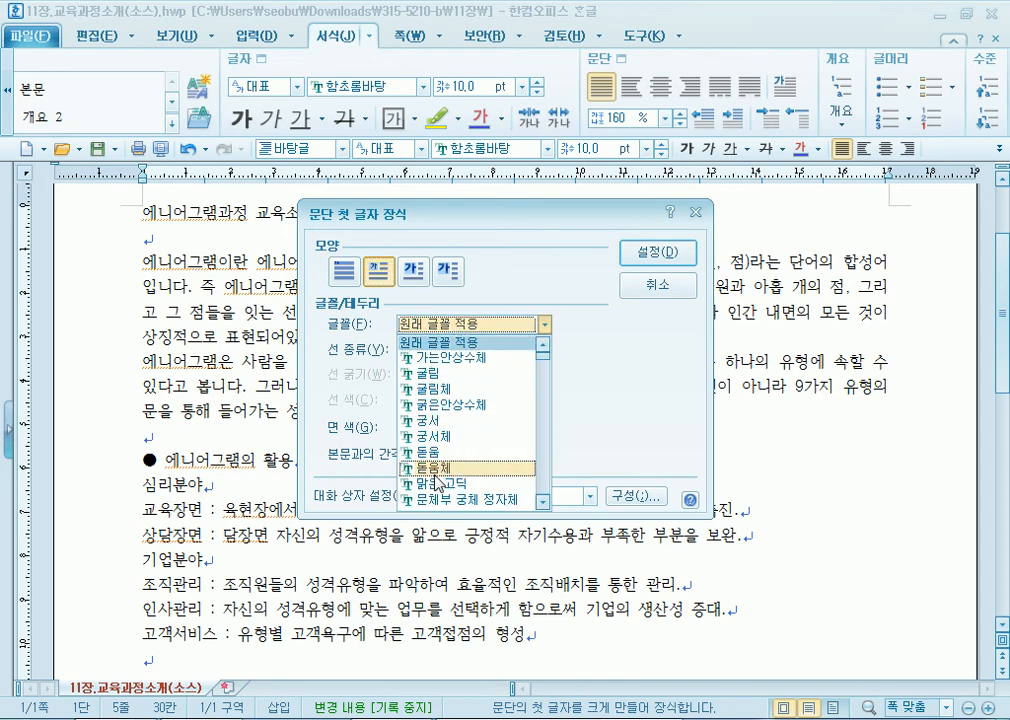
{"action": "left_click", "coordinate": [436, 484]}
{"action": "left_click", "coordinate": [455, 349]}
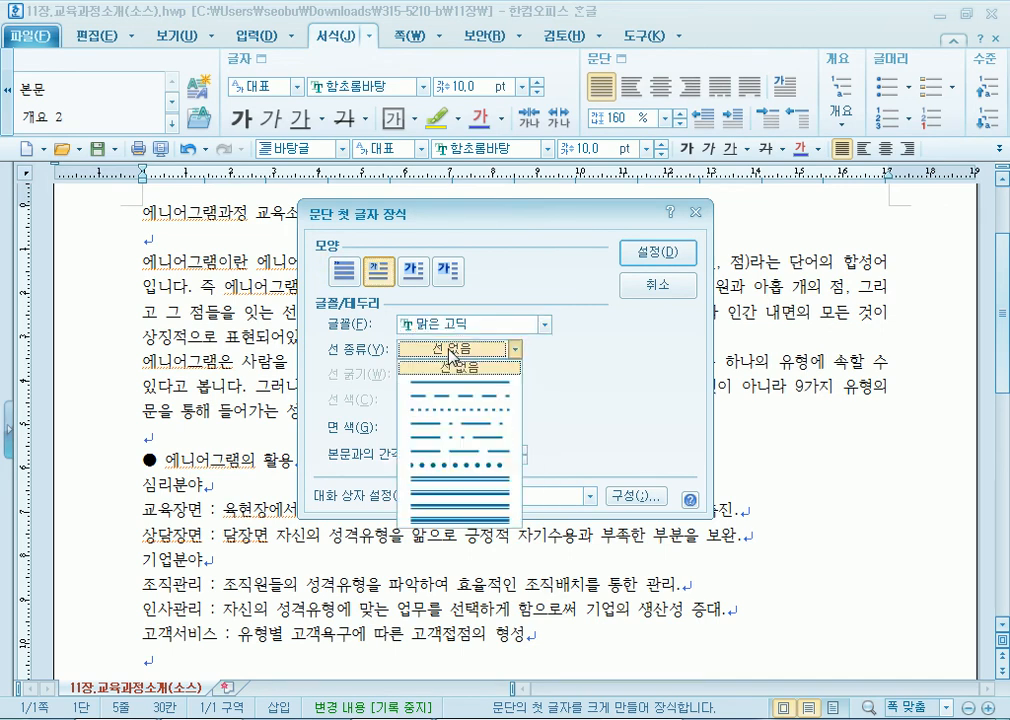
{"action": "left_click", "coordinate": [445, 466]}
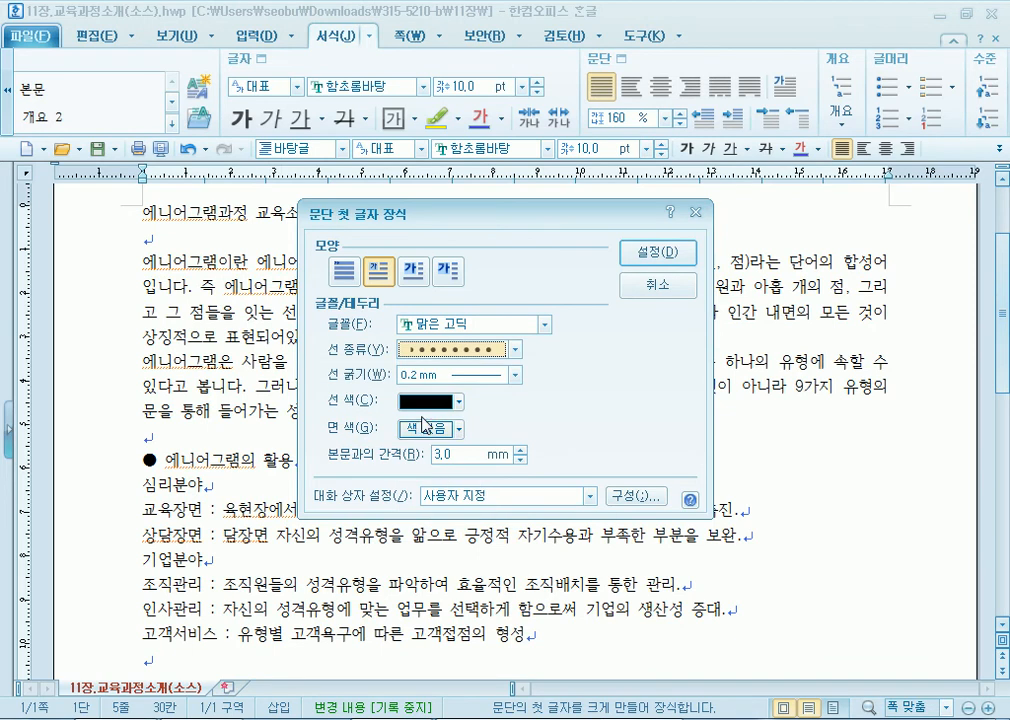
Give the decorated letter a red border colour and a green fill (면 색), and apply the decoration
{"action": "left_click", "coordinate": [431, 404]}
{"action": "left_click", "coordinate": [436, 458]}
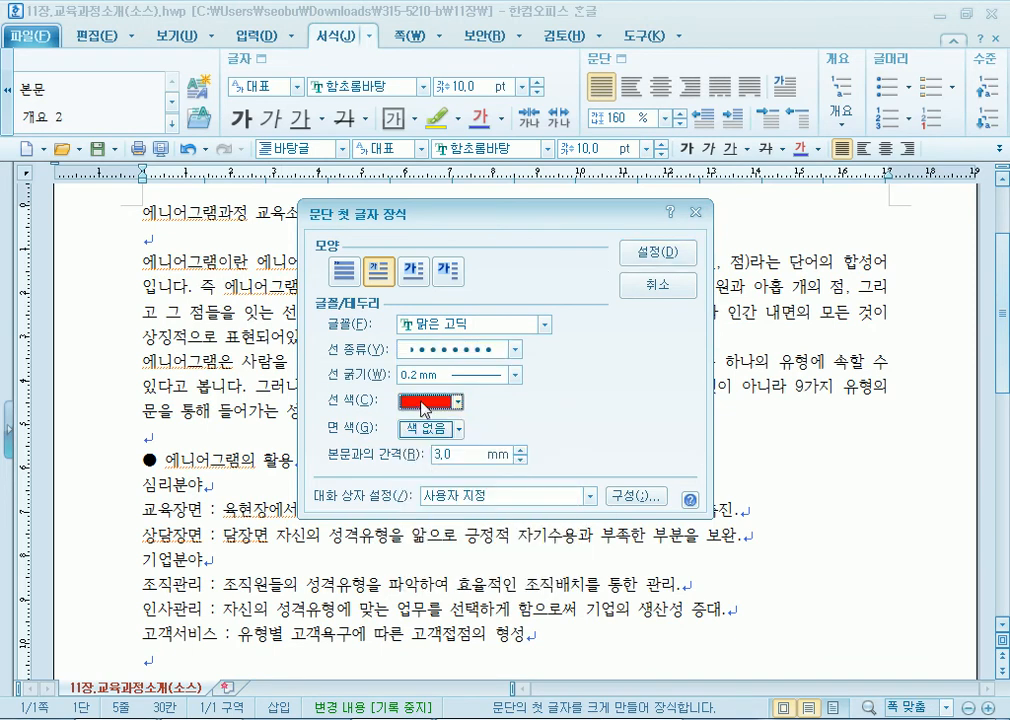
{"action": "left_click", "coordinate": [418, 430]}
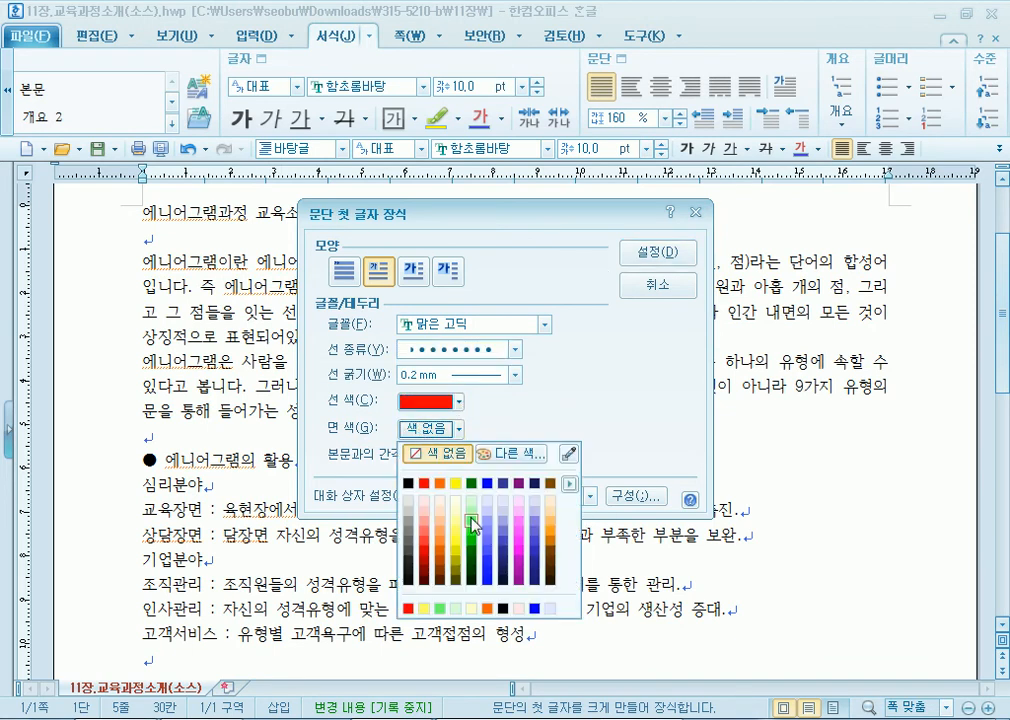
{"action": "left_click", "coordinate": [474, 522]}
{"action": "left_click", "coordinate": [657, 252]}
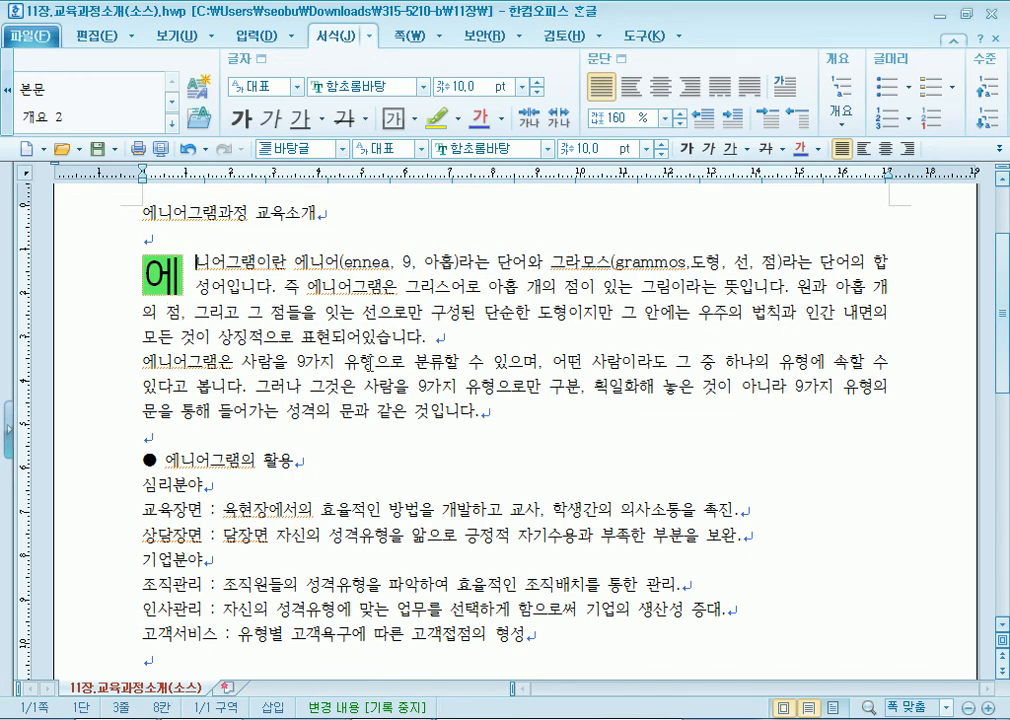
Centre the title line 에니어그램과정 교육소개 and increase its font size to 18 pt
{"action": "scroll", "coordinate": [137, 344], "scroll_direction": "up", "scroll_amount": 3}
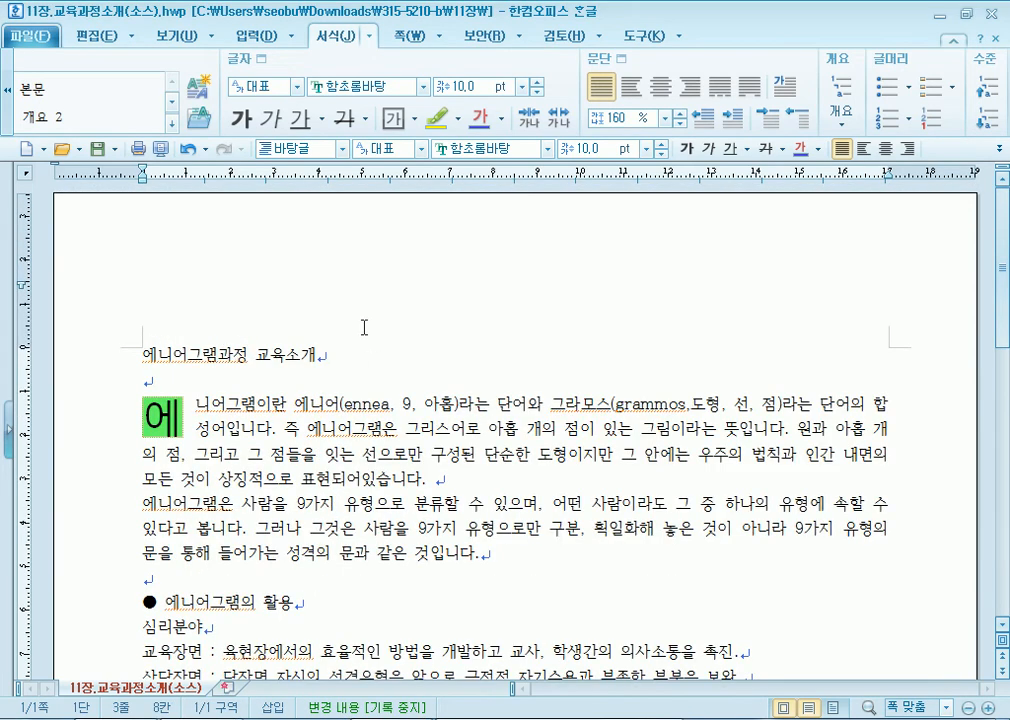
{"action": "left_click_drag", "start_coordinate": [142, 355], "coordinate": [362, 356]}
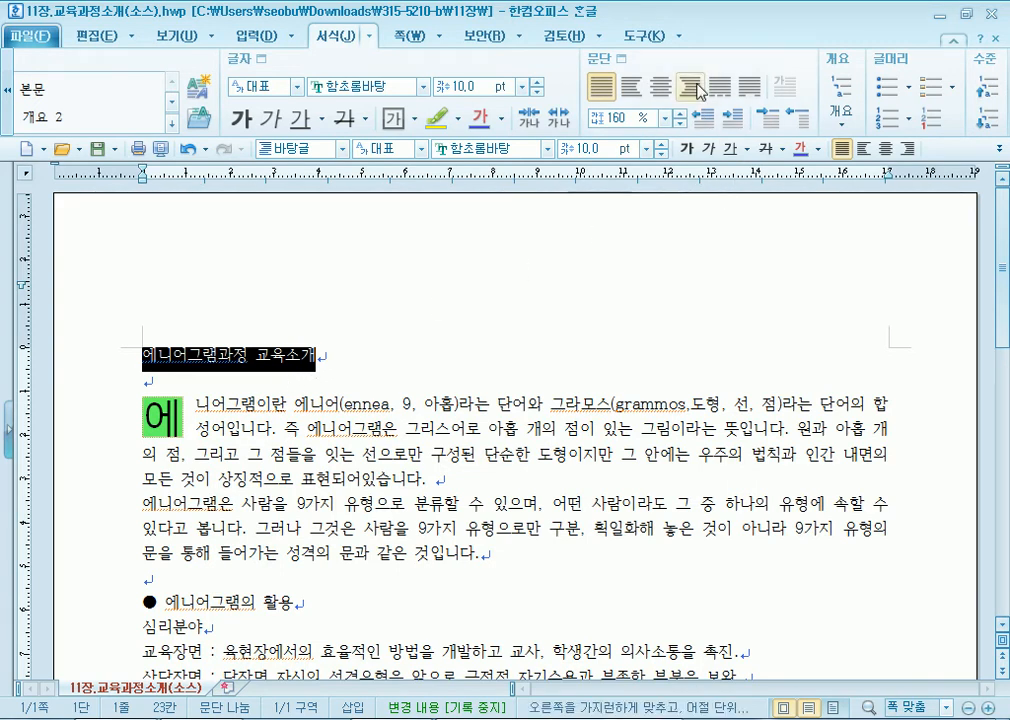
{"action": "left_click", "coordinate": [660, 86]}
{"action": "left_click", "coordinate": [658, 145]}
{"action": "left_click", "coordinate": [658, 145]}
{"action": "left_click", "coordinate": [660, 145]}
{"action": "left_click", "coordinate": [660, 145]}
{"action": "left_click", "coordinate": [660, 145]}
{"action": "left_click", "coordinate": [660, 145]}
{"action": "left_click", "coordinate": [660, 145]}
{"action": "left_click", "coordinate": [660, 145]}
Change the title's font to 함초롬돋움
{"action": "left_click", "coordinate": [547, 148]}
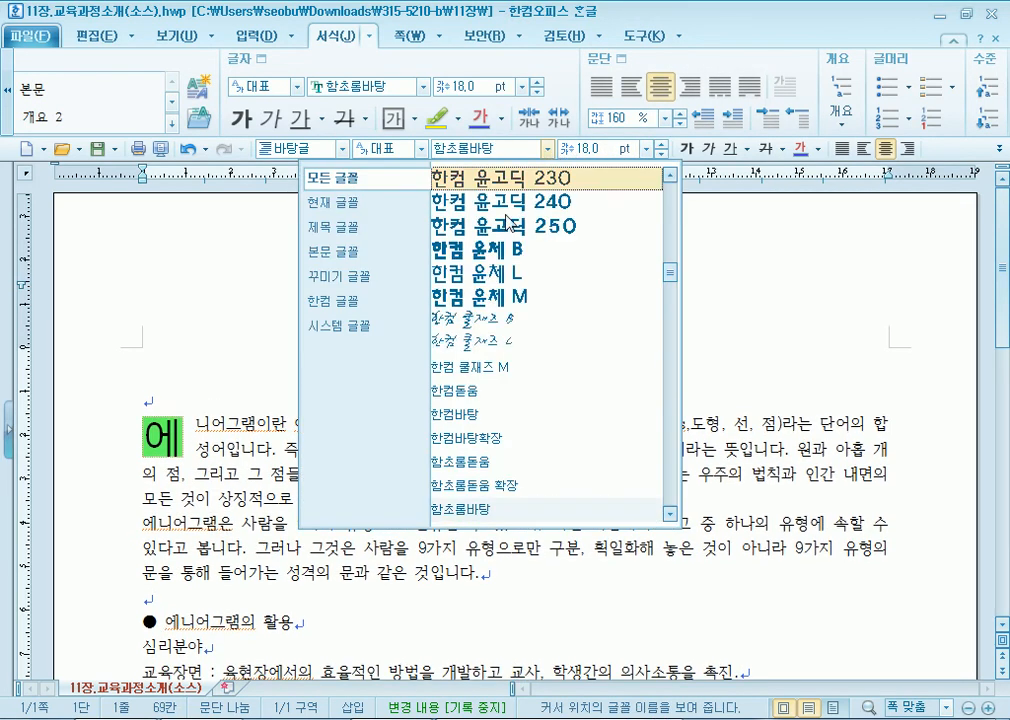
{"action": "left_click", "coordinate": [484, 464]}
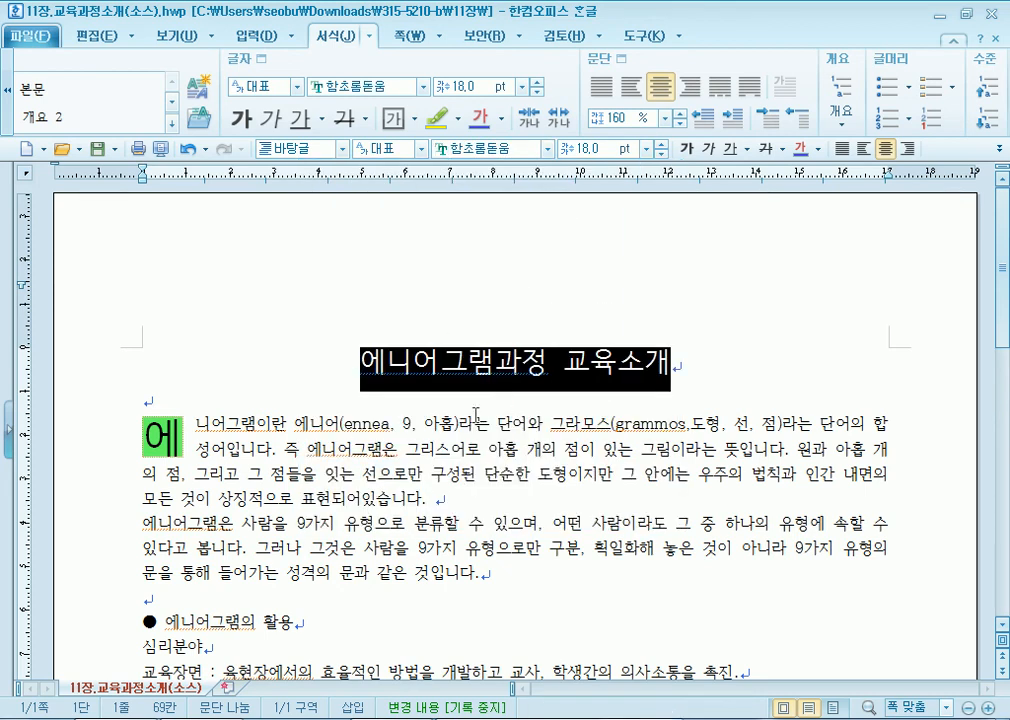
{"action": "left_click", "coordinate": [412, 468]}
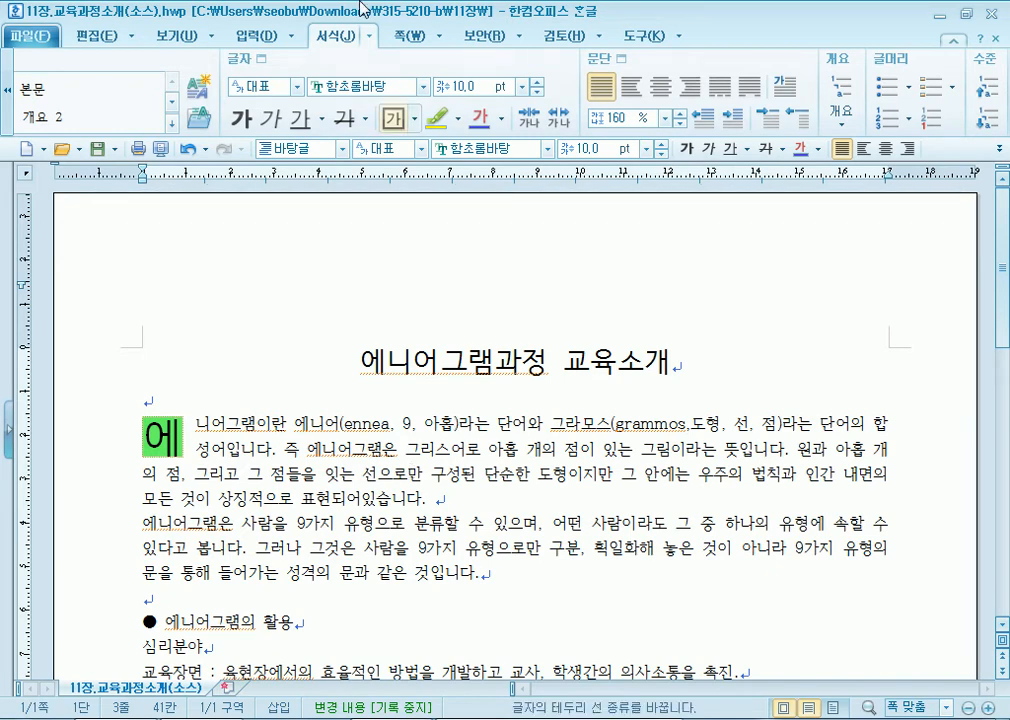
Open the completed example 11장.교육과정소개(완성).hwp from the 11장 folder
{"action": "left_click", "coordinate": [399, 400]}
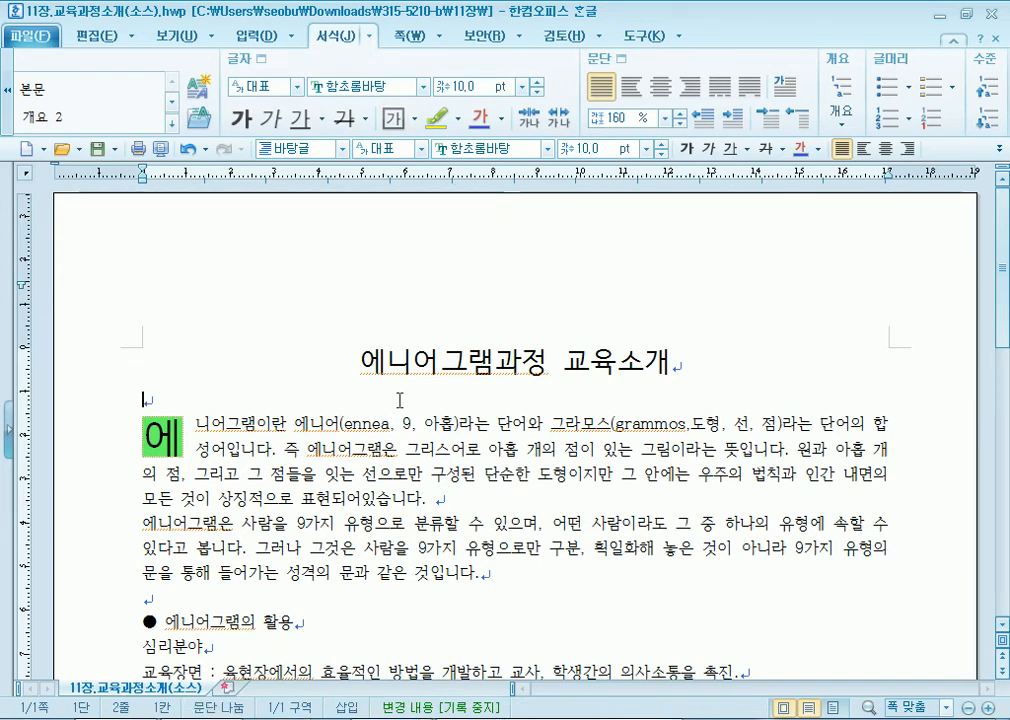
{"action": "scroll", "coordinate": [399, 400], "scroll_direction": "down", "scroll_amount": 2}
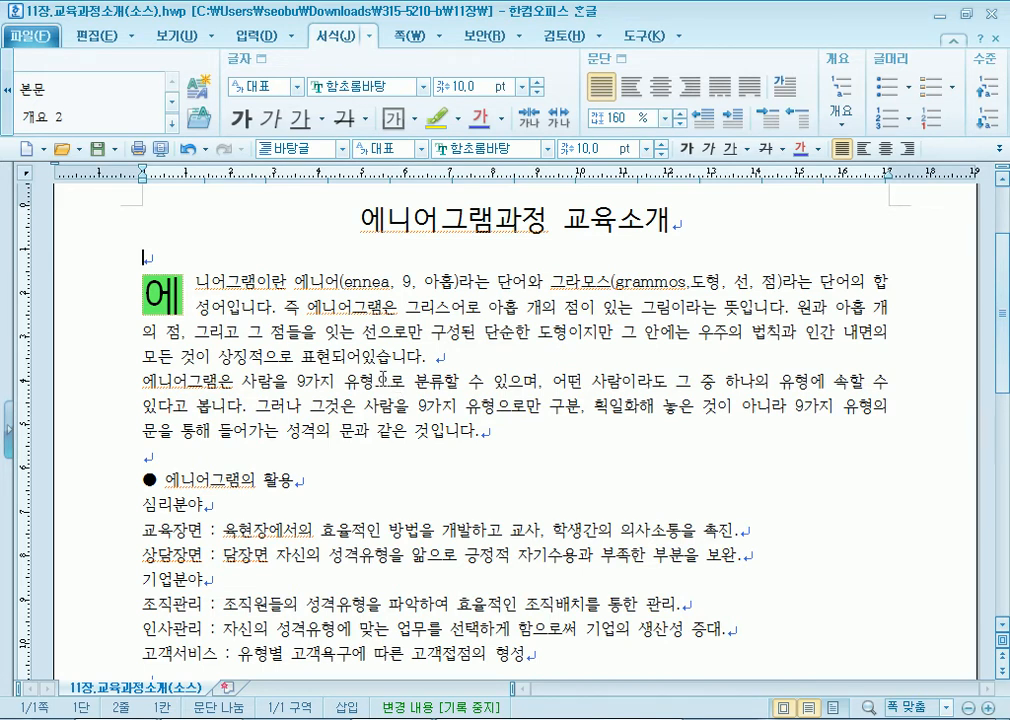
{"action": "scroll", "coordinate": [350, 250], "scroll_direction": "up", "scroll_amount": 3}
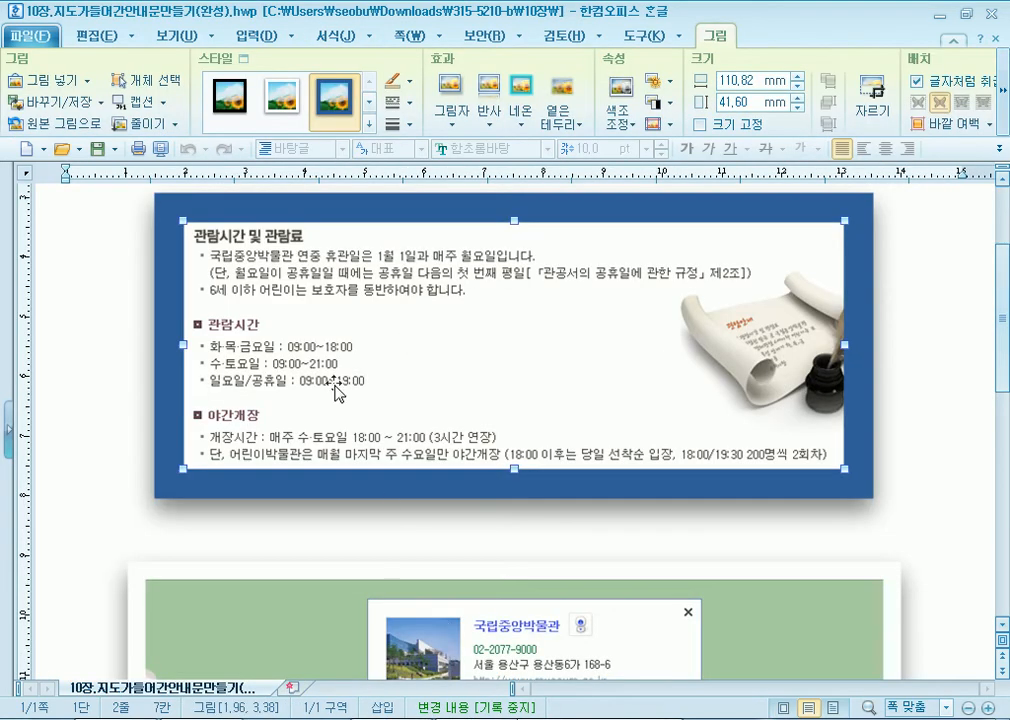
{"action": "scroll", "coordinate": [399, 361], "scroll_direction": "up", "scroll_amount": 3}
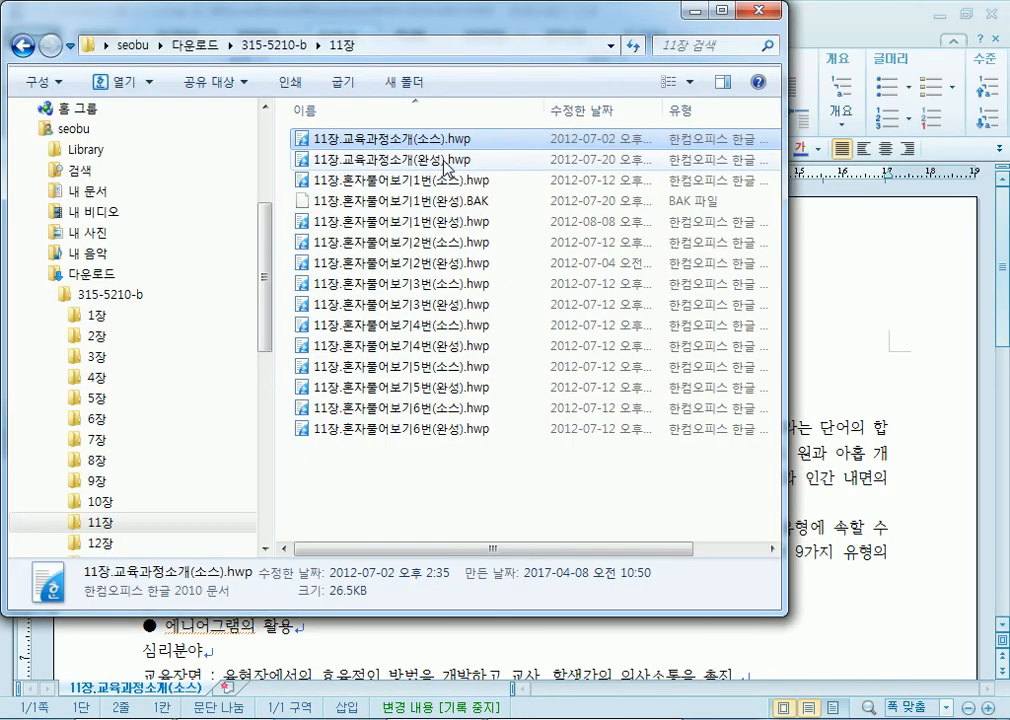
{"action": "double_click", "coordinate": [450, 162]}
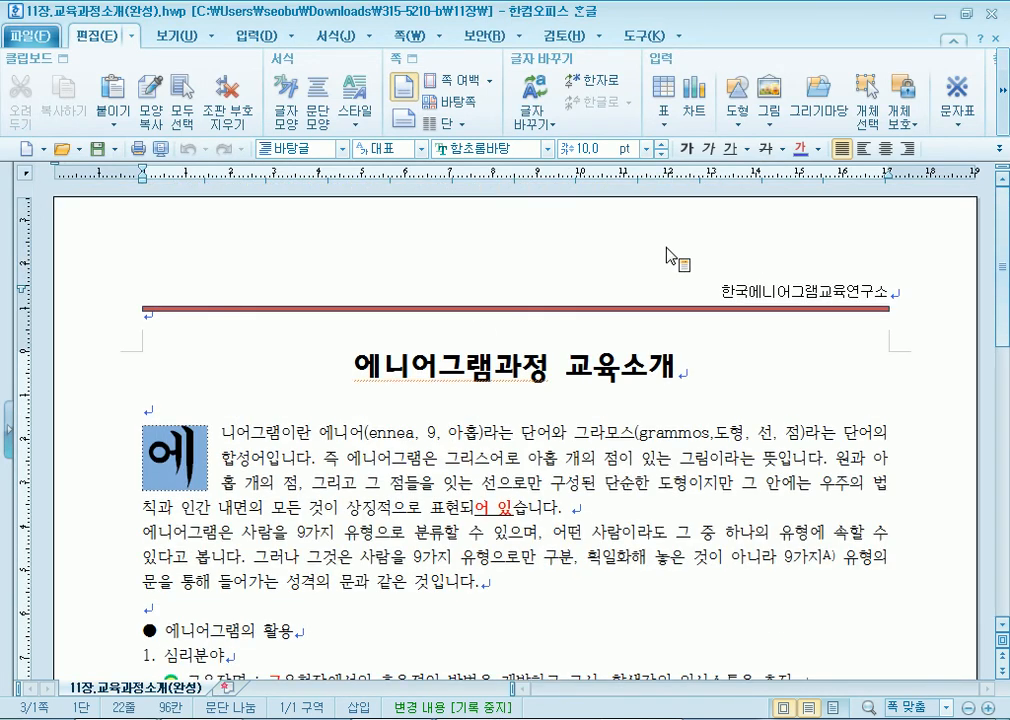
Delete the header containing 한국에니어그램교육연구소 and the red line from the completed example document
{"action": "key", "text": "alt+Tab"}
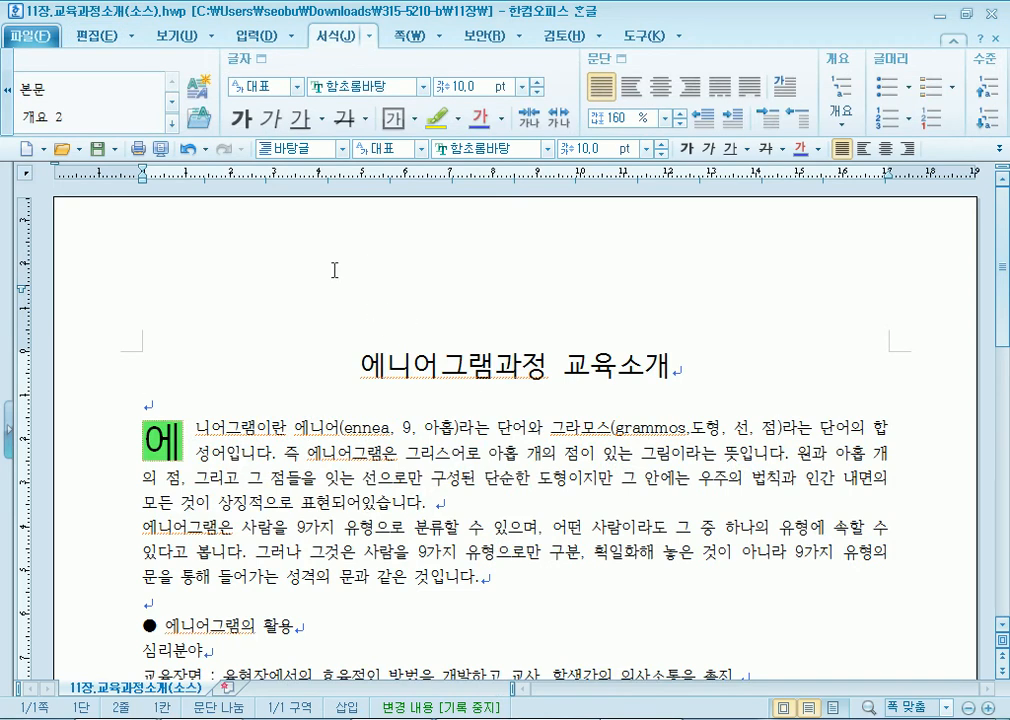
{"action": "key", "text": "alt+Tab"}
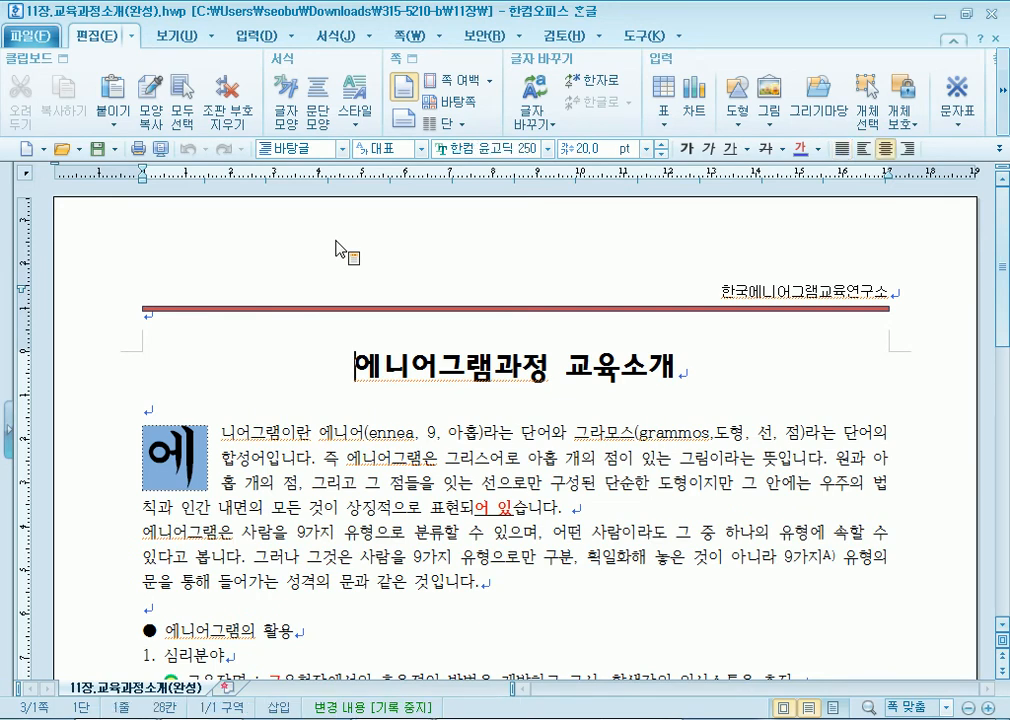
{"action": "double_click", "coordinate": [336, 245]}
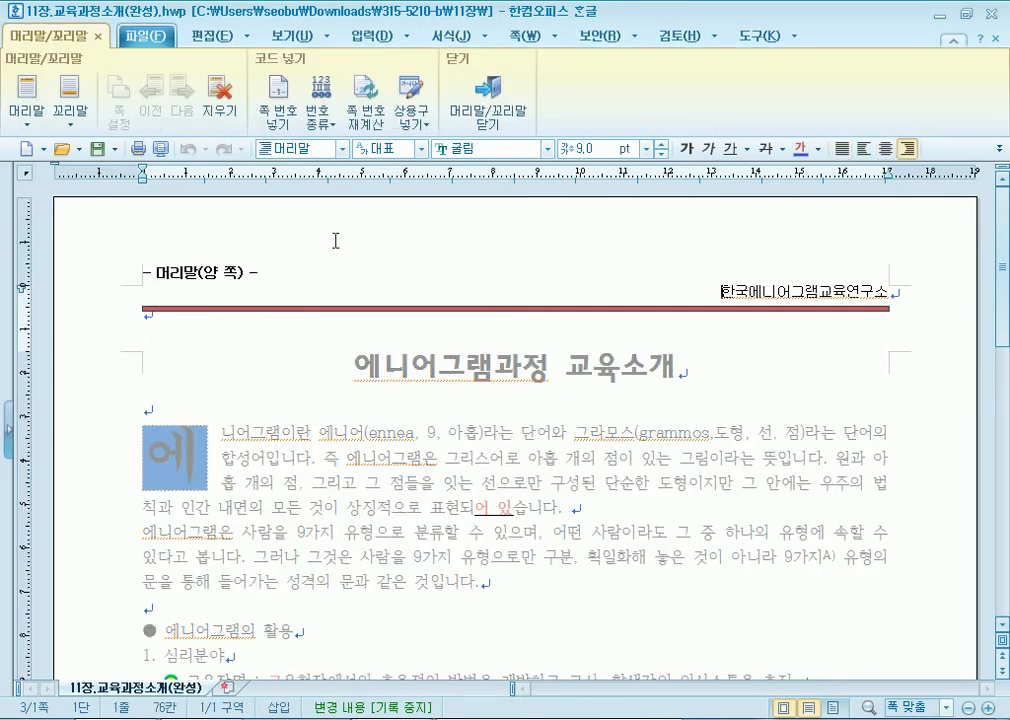
{"action": "left_click", "coordinate": [222, 108]}
{"action": "left_click", "coordinate": [429, 396]}
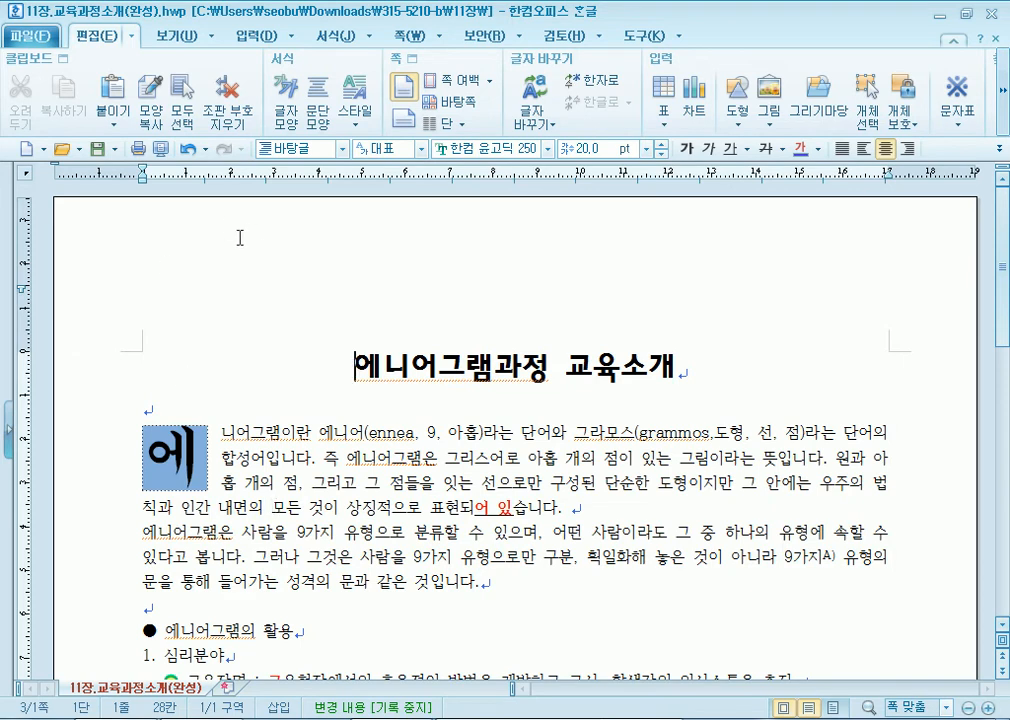
Examine the footnote and page number at the end of the completed example, and compare with the end of 11장.교육과정소개(소스).hwp
{"action": "scroll", "coordinate": [364, 500], "scroll_direction": "down", "scroll_amount": 10}
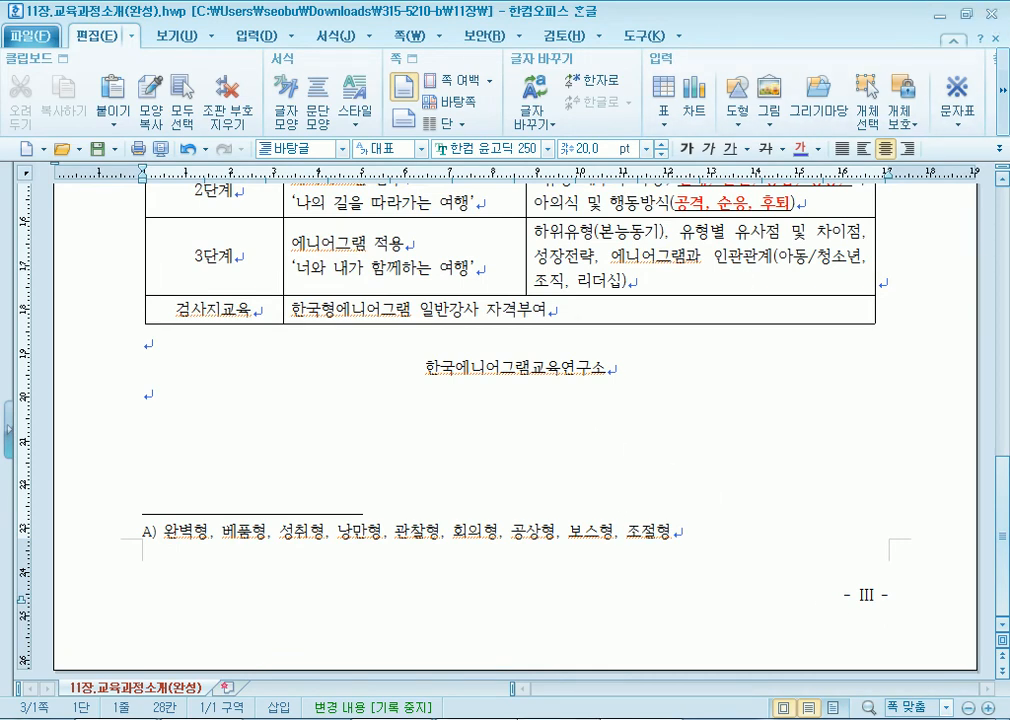
{"action": "mouse_move", "coordinate": [564, 718]}
{"action": "left_click", "coordinate": [566, 622]}
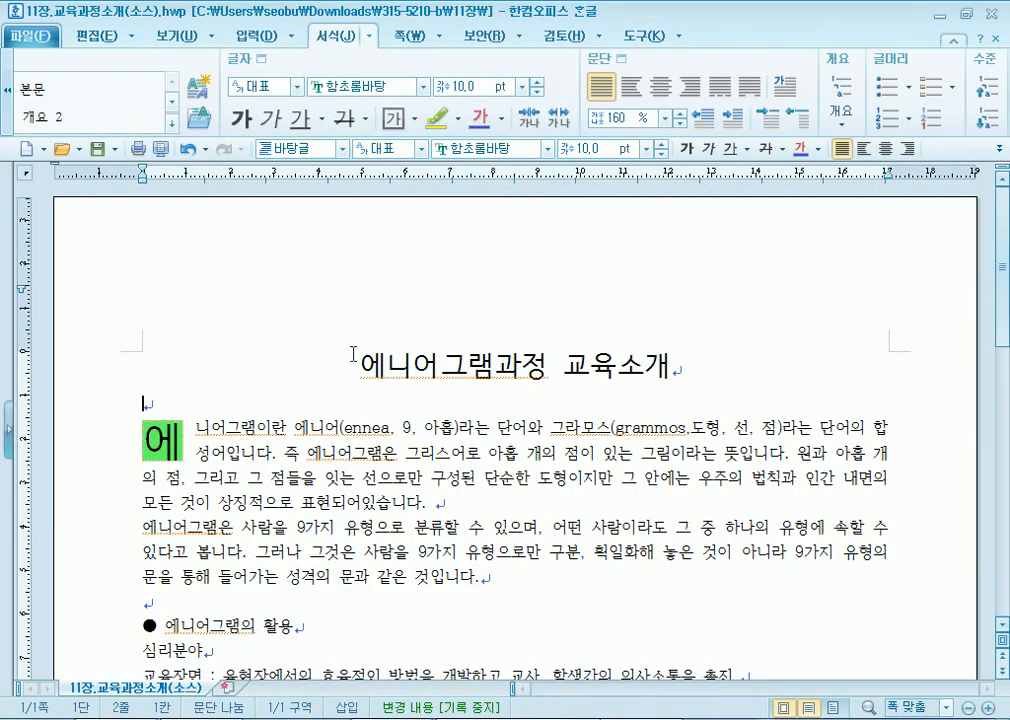
{"action": "left_click", "coordinate": [176, 274]}
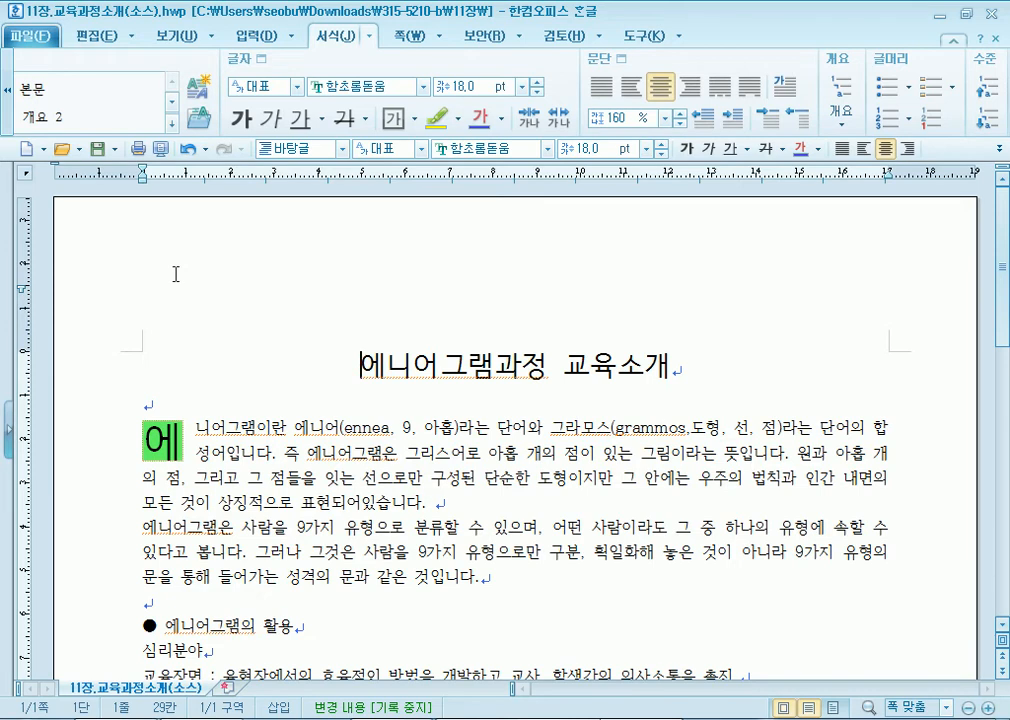
{"action": "scroll", "coordinate": [175, 274], "scroll_direction": "down", "scroll_amount": 10}
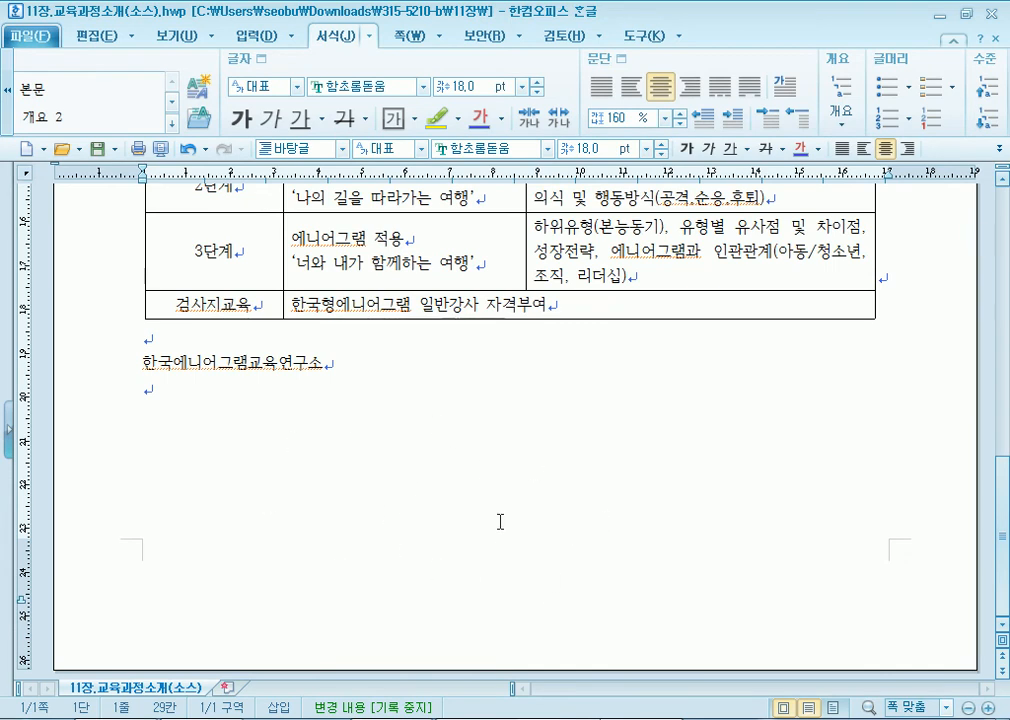
{"action": "scroll", "coordinate": [607, 545], "scroll_direction": "up", "scroll_amount": 3}
{"action": "scroll", "coordinate": [607, 545], "scroll_direction": "up", "scroll_amount": 5}
Create a header (머리말) in the source document for both pages (양 쪽), with the template set to 없음
{"action": "left_click", "coordinate": [320, 378]}
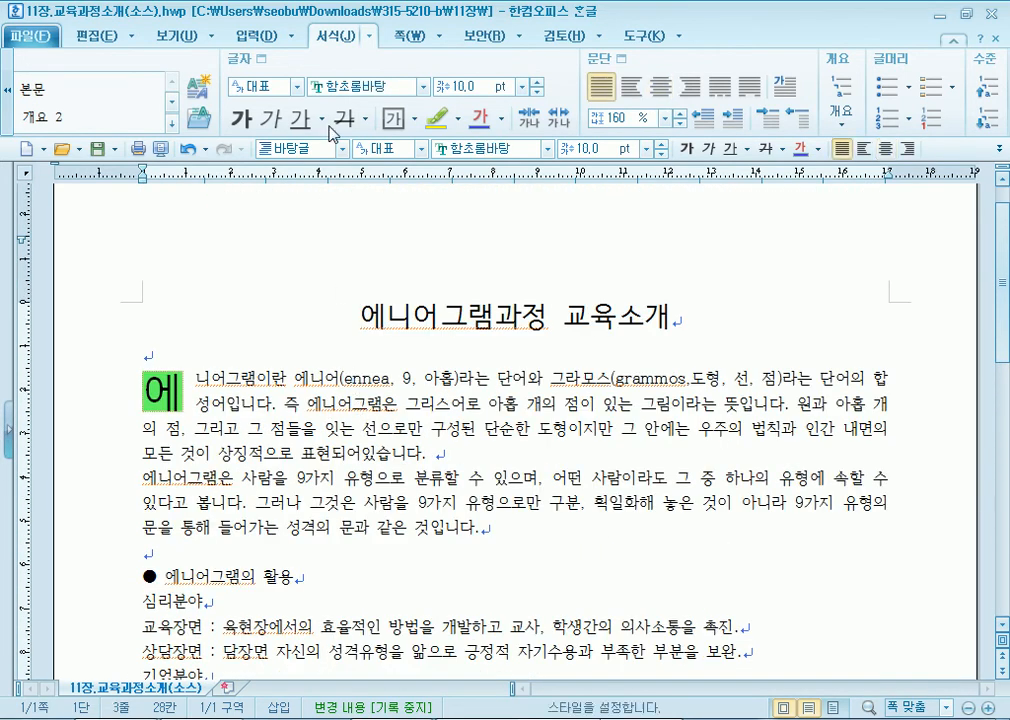
{"action": "left_click", "coordinate": [408, 37]}
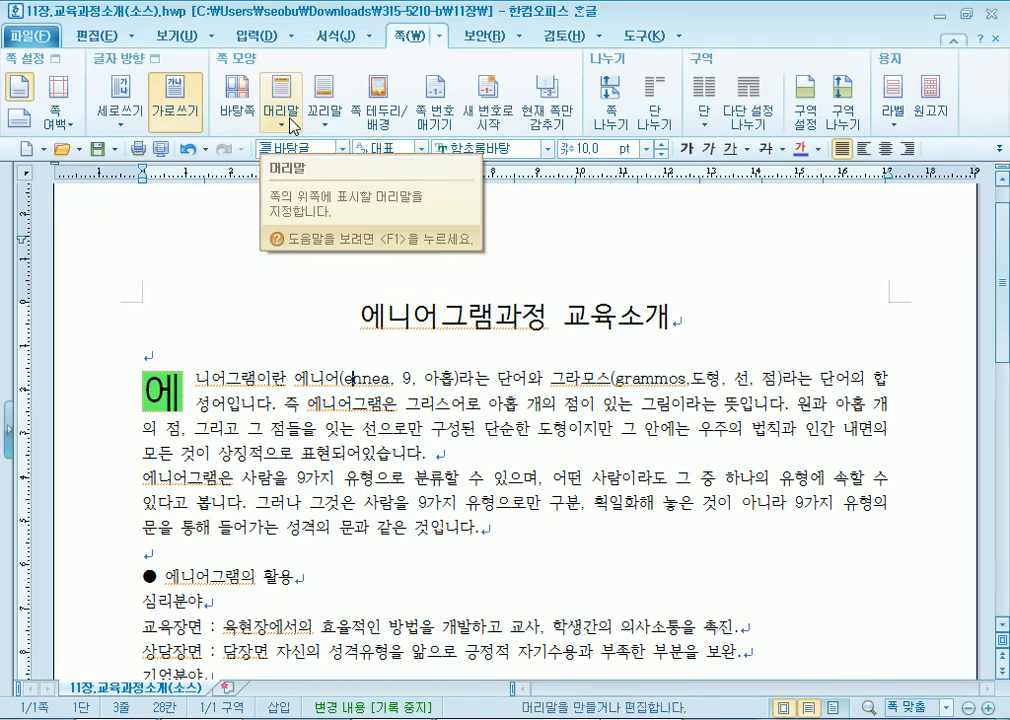
{"action": "left_click", "coordinate": [284, 124]}
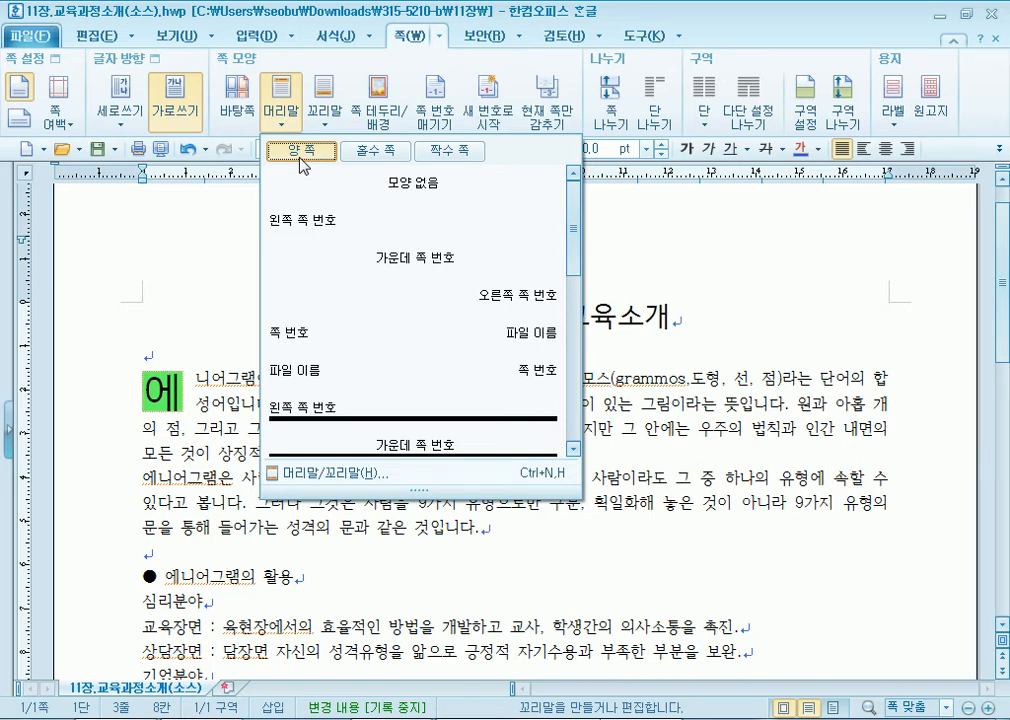
{"action": "left_click", "coordinate": [364, 487]}
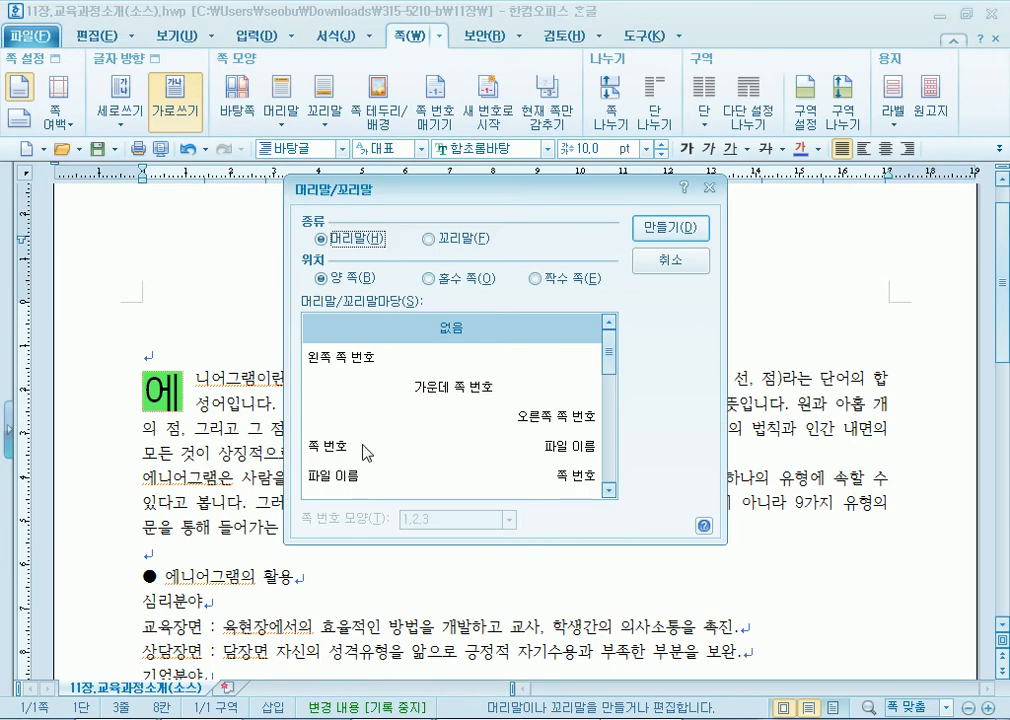
{"action": "left_click", "coordinate": [674, 230]}
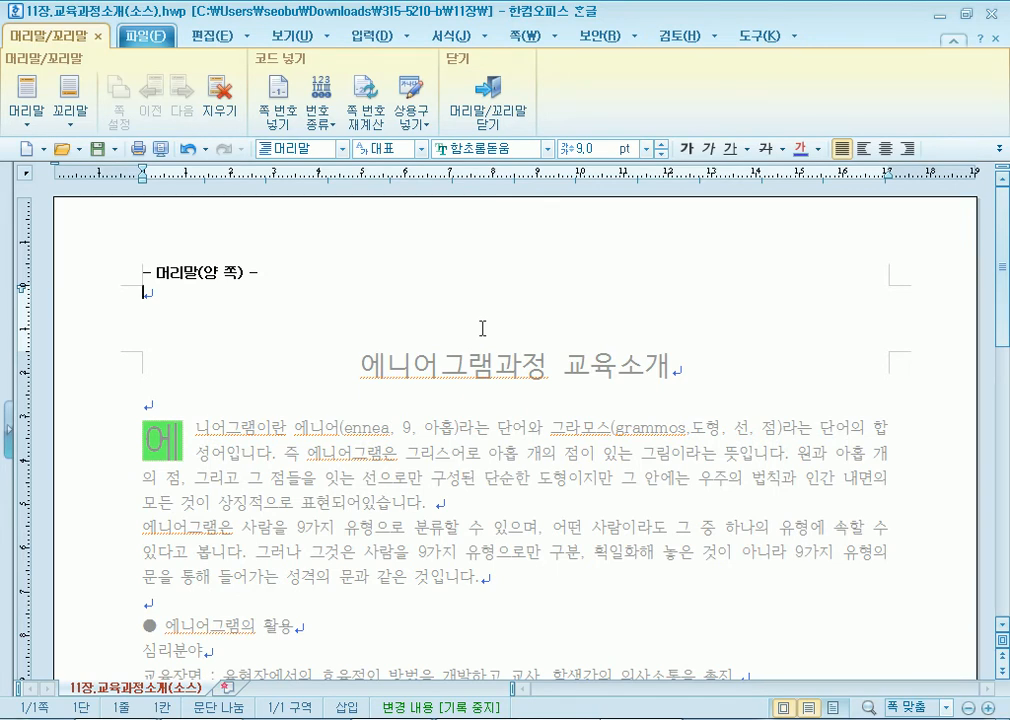
Enter 보고서 as the header text with an empty line beneath it, and right-align the text line
{"action": "type", "text": "보고서"}
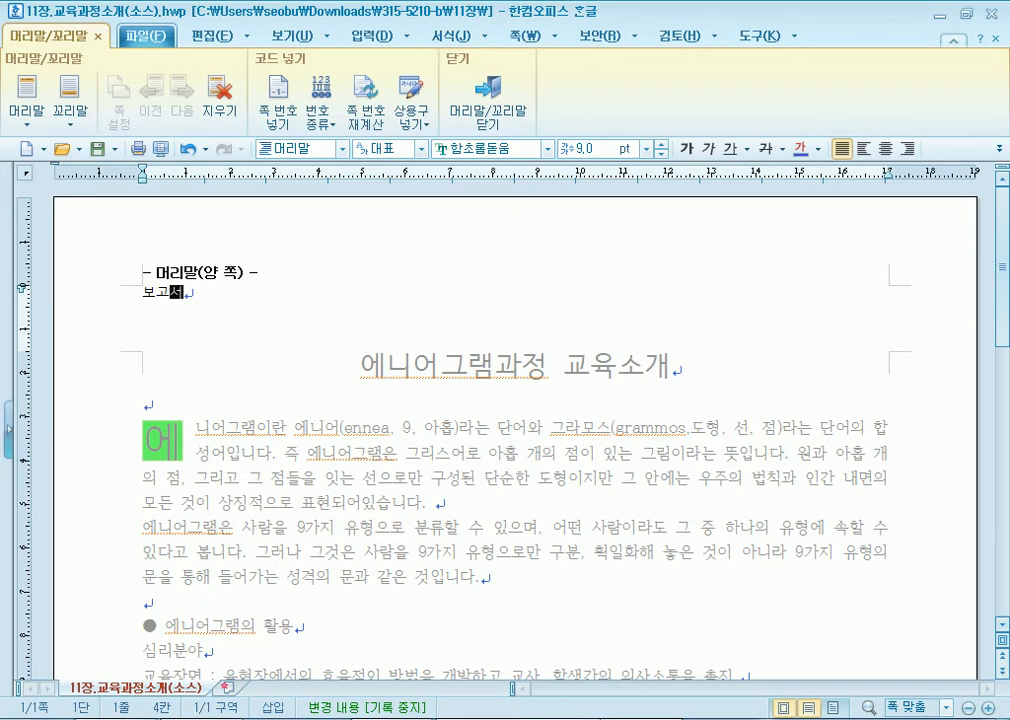
{"action": "key", "text": "Return"}
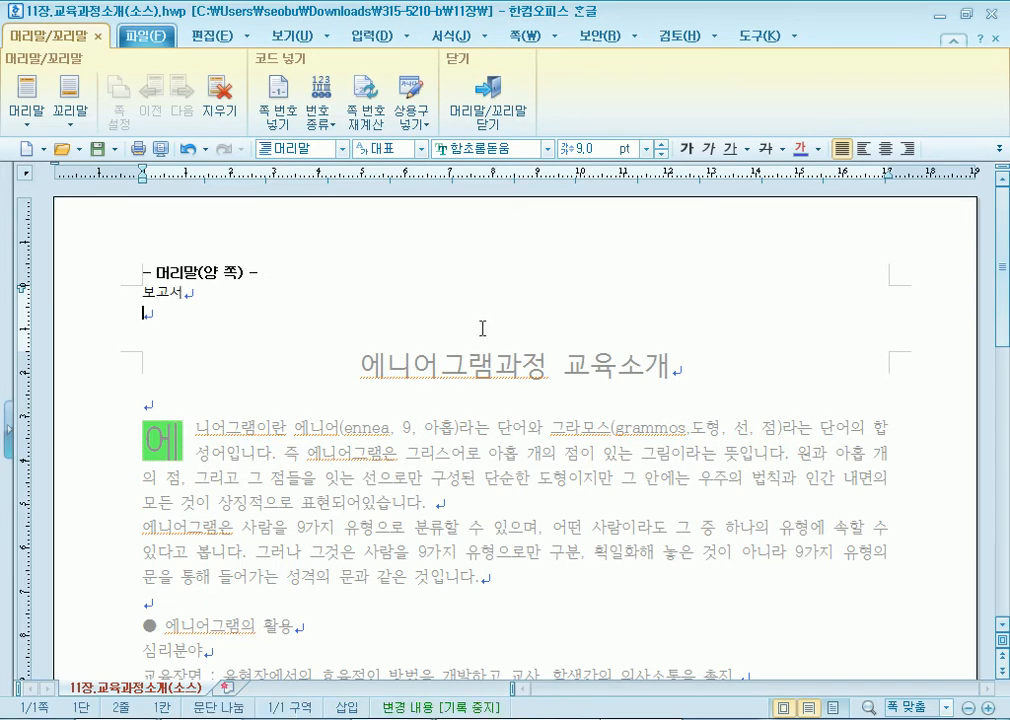
{"action": "left_click", "coordinate": [195, 296]}
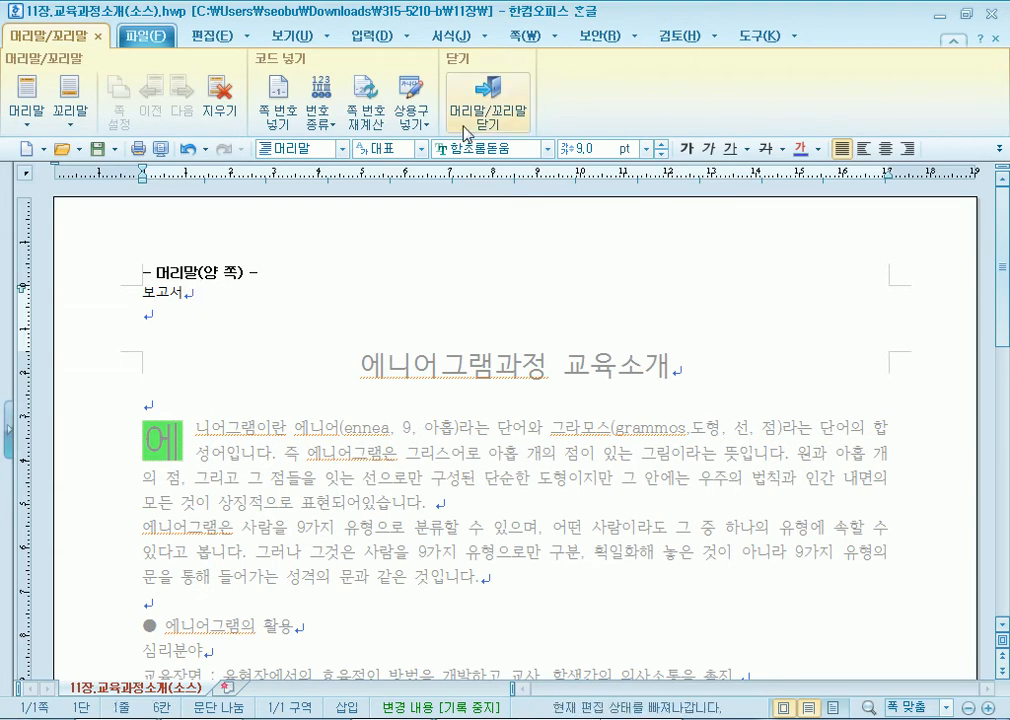
{"action": "left_click", "coordinate": [907, 148]}
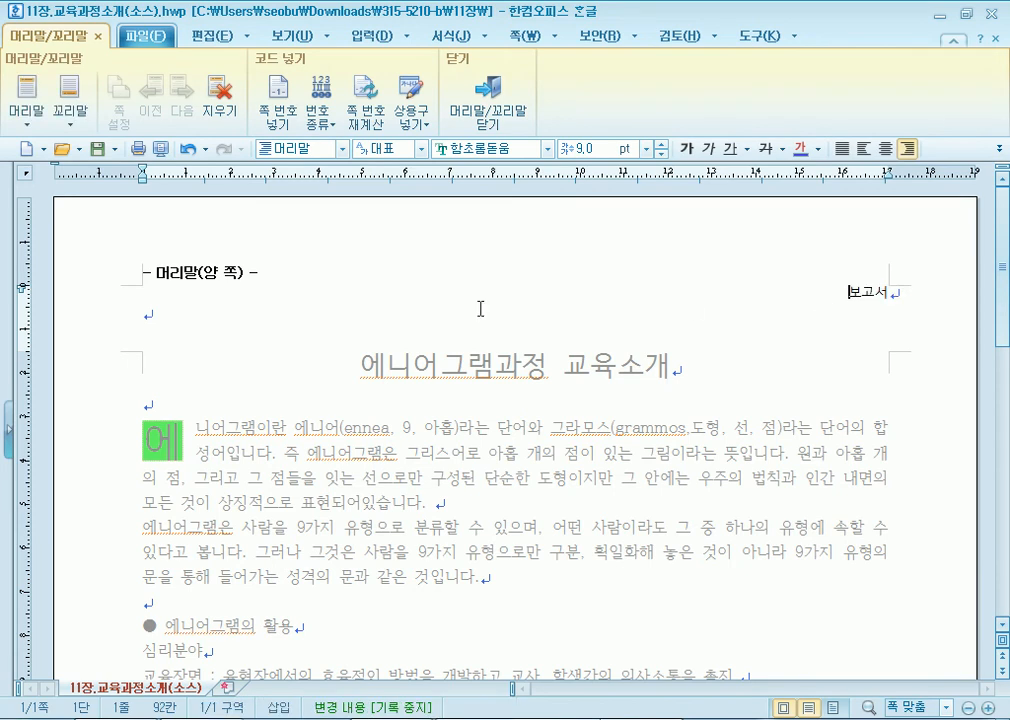
Right-align the empty second header line, and recreate it as a new paragraph after 보고서
{"action": "left_click", "coordinate": [152, 313]}
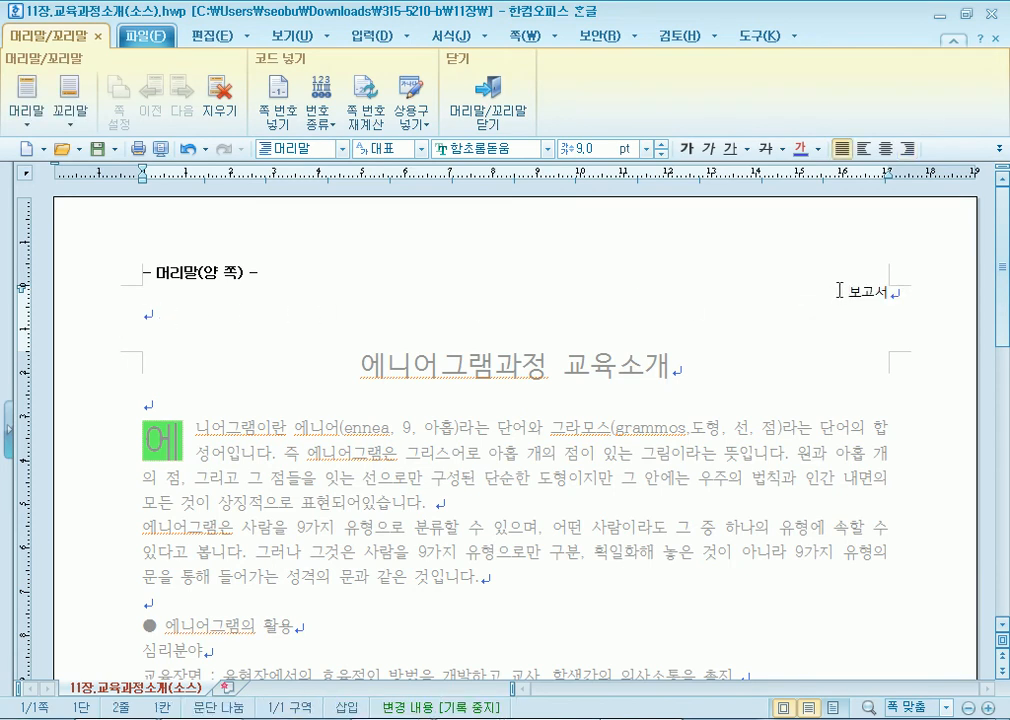
{"action": "left_click", "coordinate": [907, 148]}
{"action": "left_click", "coordinate": [877, 291]}
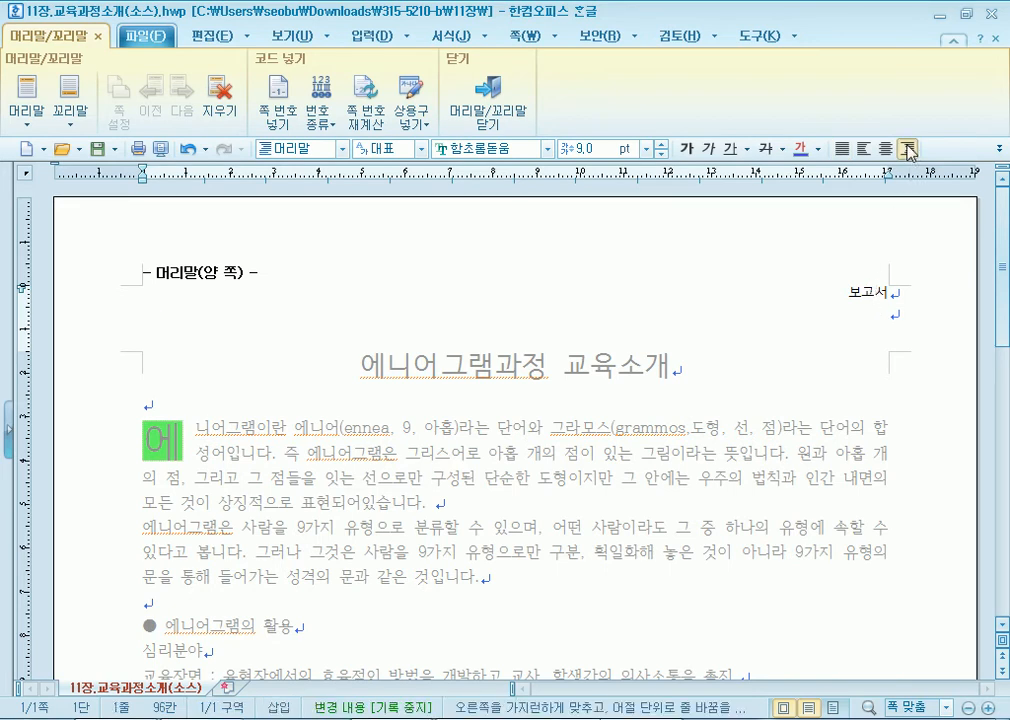
{"action": "key", "text": "End"}
{"action": "key", "text": "Delete"}
{"action": "key", "text": "Return"}
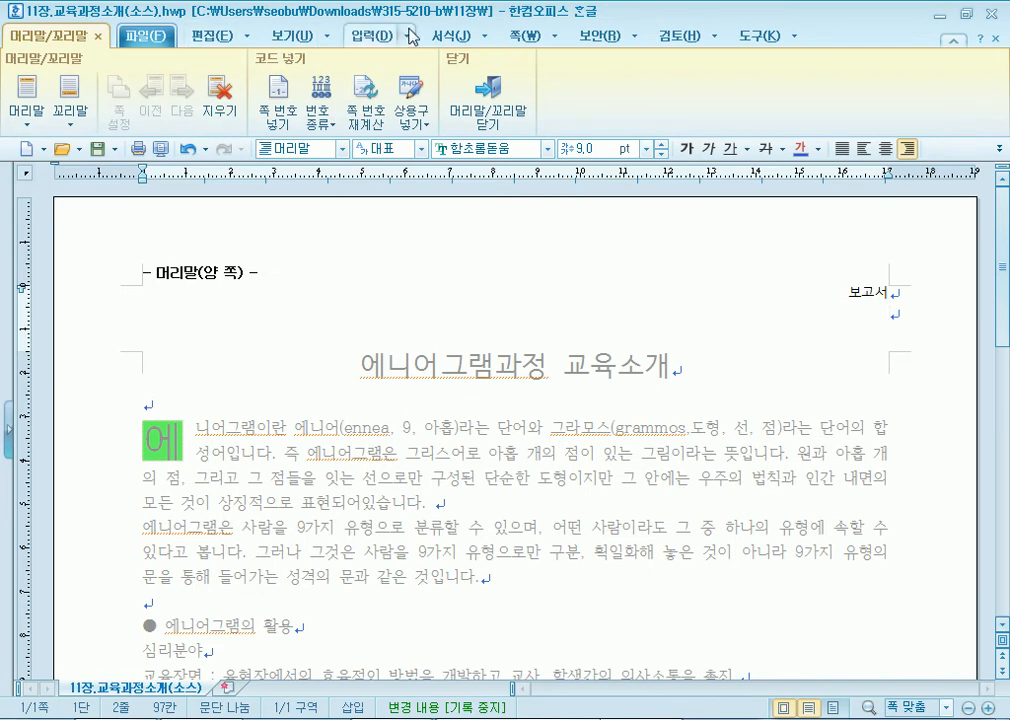
Draw a straight line in the header below the 보고서 text
{"action": "left_click", "coordinate": [371, 39]}
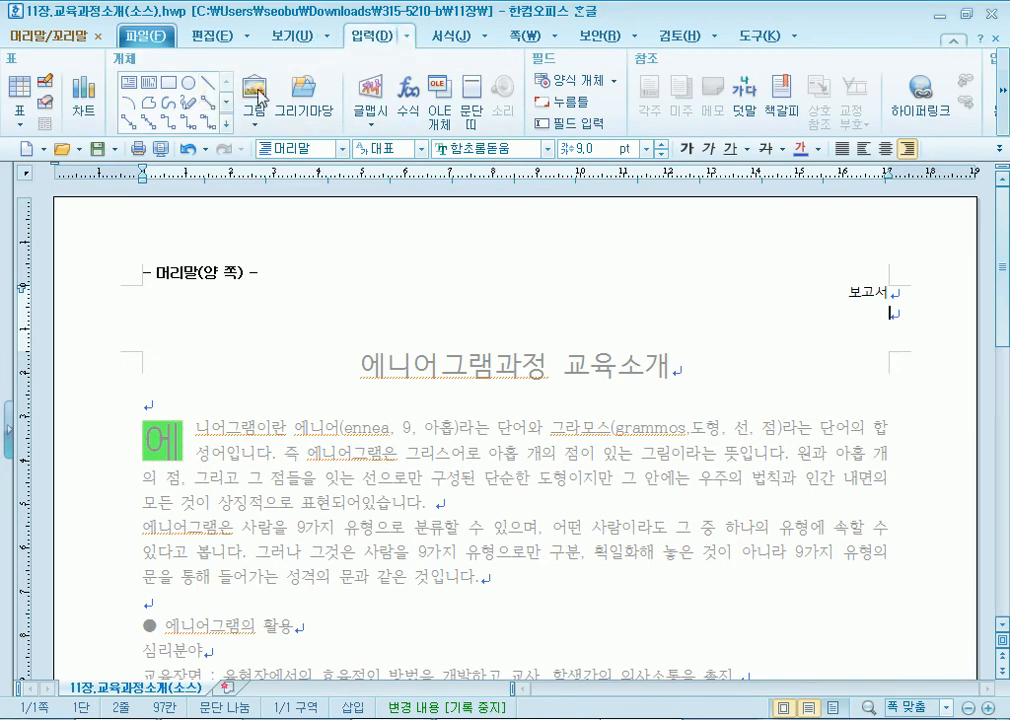
{"action": "left_click", "coordinate": [207, 91]}
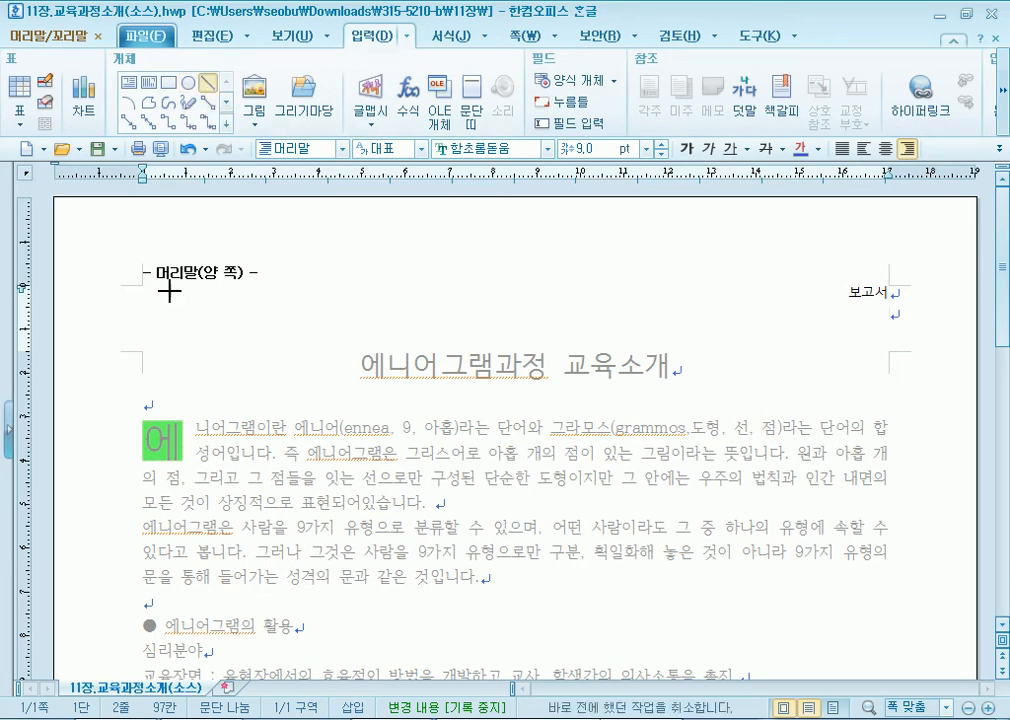
Draw a horizontal line about 169 mm long across the header and move it up to just below the text 보고서
{"action": "mouse_move", "coordinate": [680, 324]}
{"action": "left_mouse_down"}
{"action": "mouse_move", "coordinate": [903, 345]}
{"action": "mouse_move", "coordinate": [859, 311]}
{"action": "mouse_move", "coordinate": [848, 343]}
{"action": "mouse_move", "coordinate": [915, 338]}
{"action": "mouse_move", "coordinate": [867, 340]}
{"action": "mouse_move", "coordinate": [858, 327]}
{"action": "mouse_move", "coordinate": [856, 341]}
{"action": "mouse_move", "coordinate": [753, 342]}
{"action": "mouse_move", "coordinate": [886, 339]}
{"action": "left_mouse_up"}
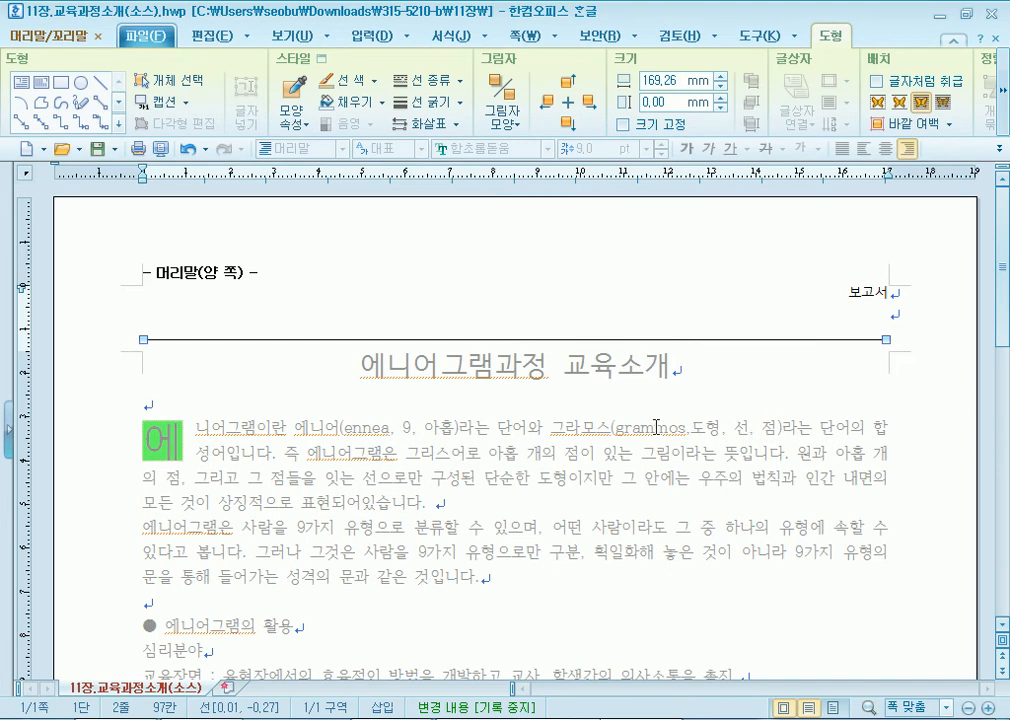
{"action": "left_click", "coordinate": [719, 331]}
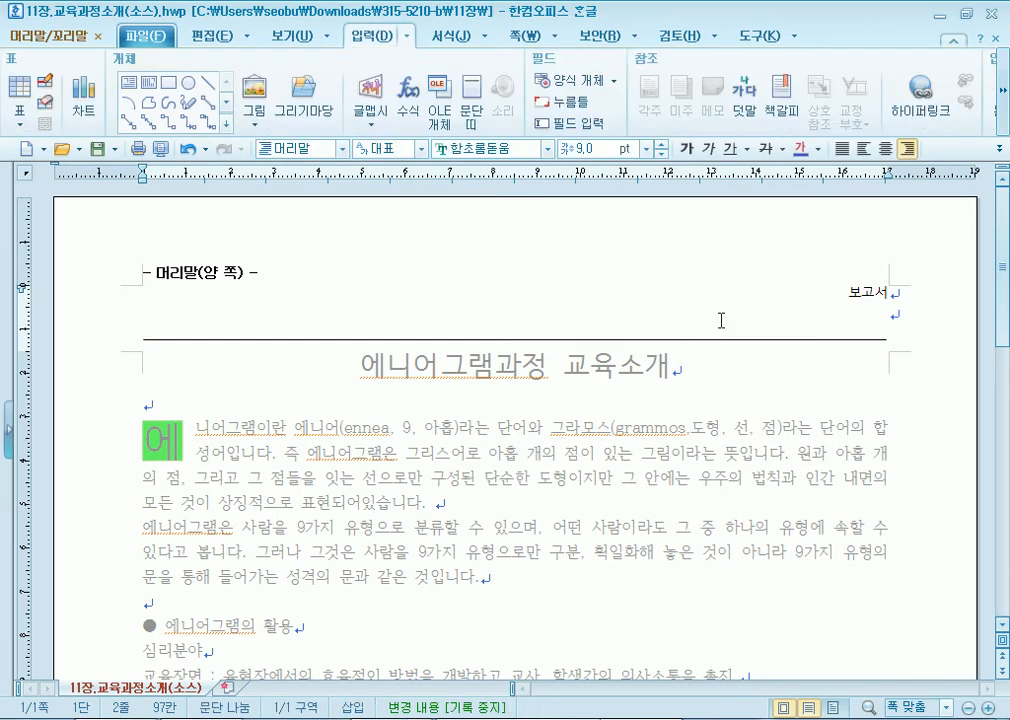
{"action": "left_click_drag", "start_coordinate": [712, 340], "coordinate": [720, 322]}
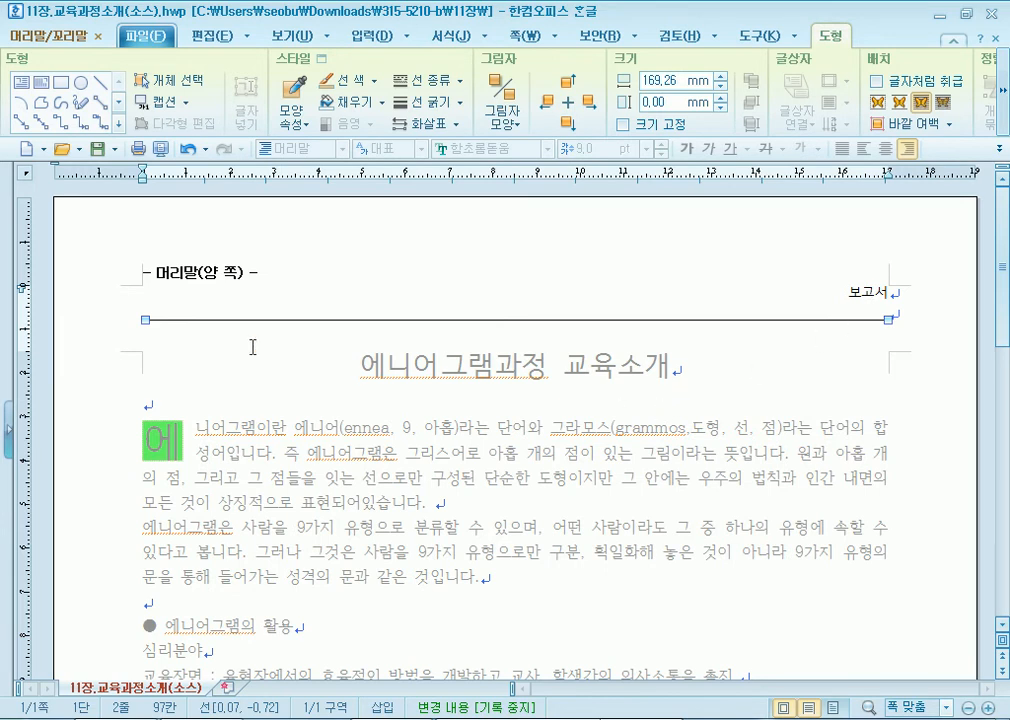
{"action": "left_click", "coordinate": [450, 315]}
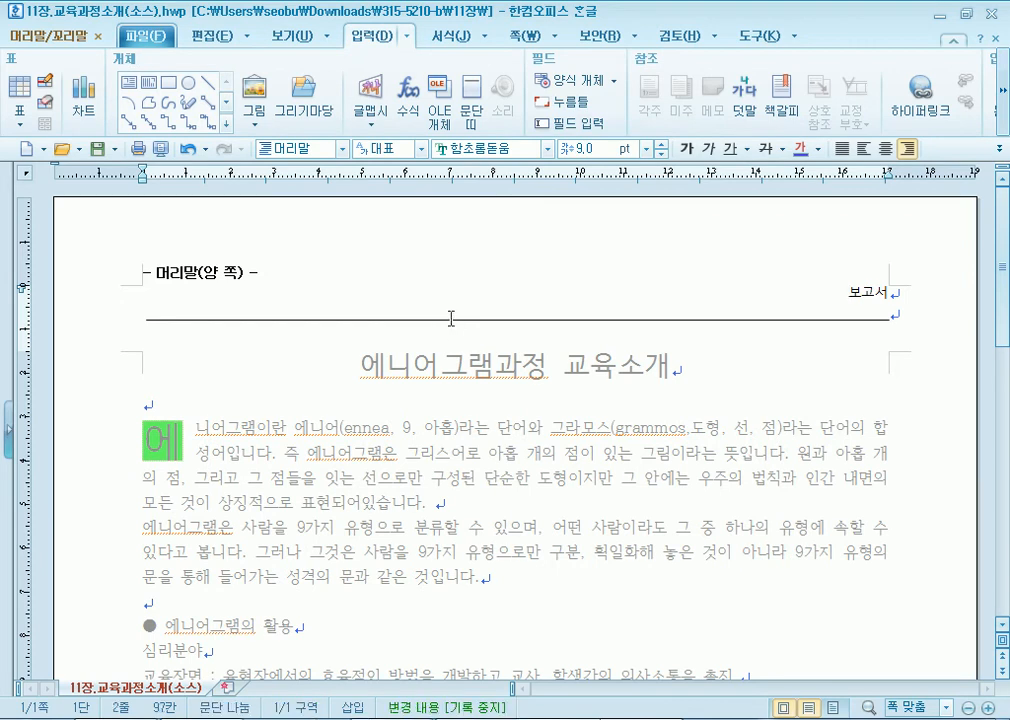
{"action": "left_click", "coordinate": [475, 320]}
{"action": "left_click", "coordinate": [477, 321]}
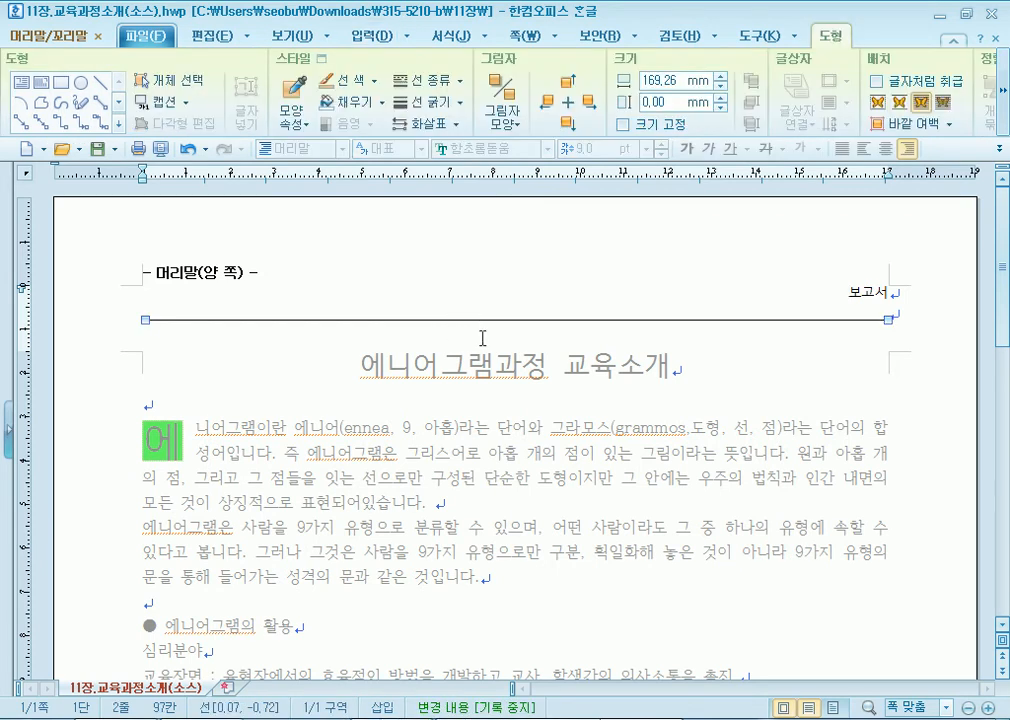
{"action": "key", "text": "Up"}
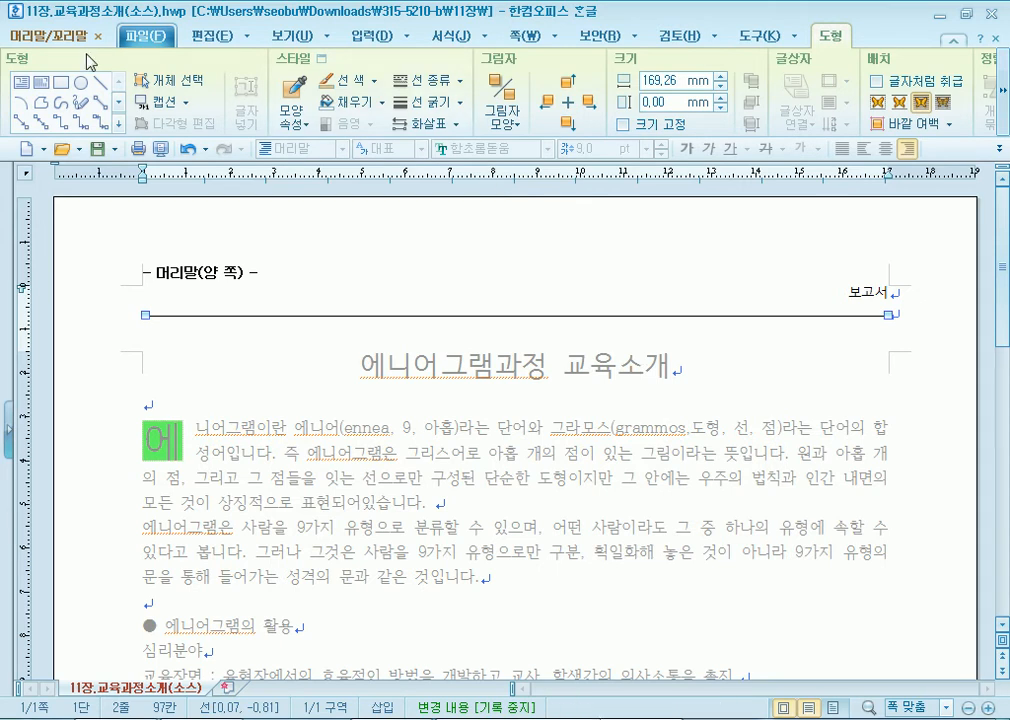
Leave header editing and return to the document body
{"action": "left_click", "coordinate": [30, 42]}
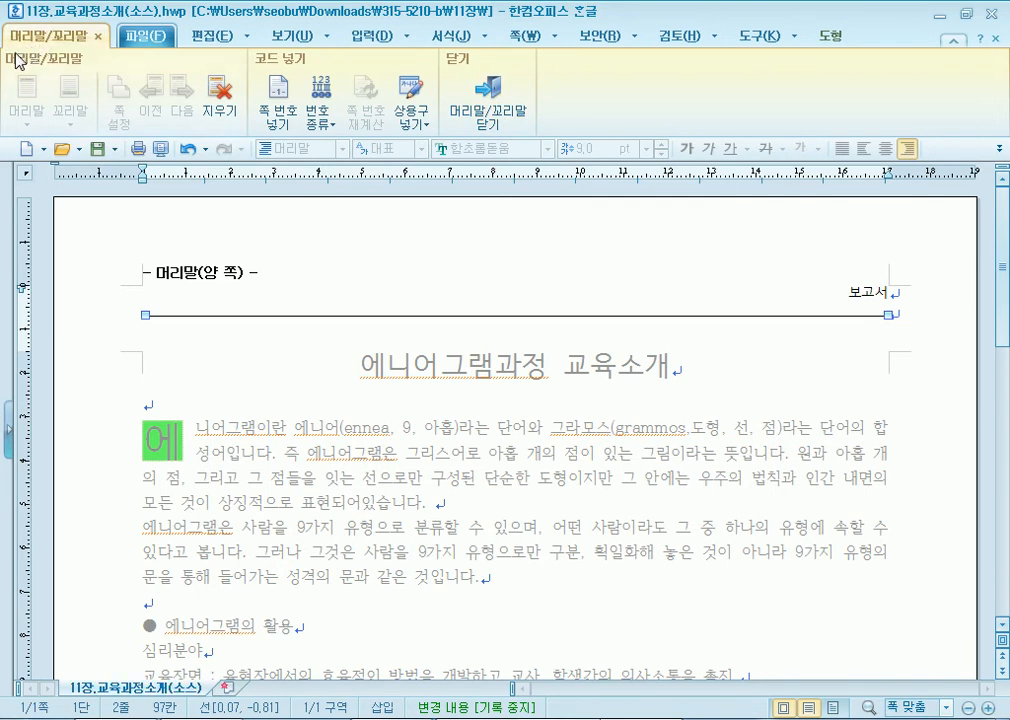
{"action": "left_click", "coordinate": [352, 257]}
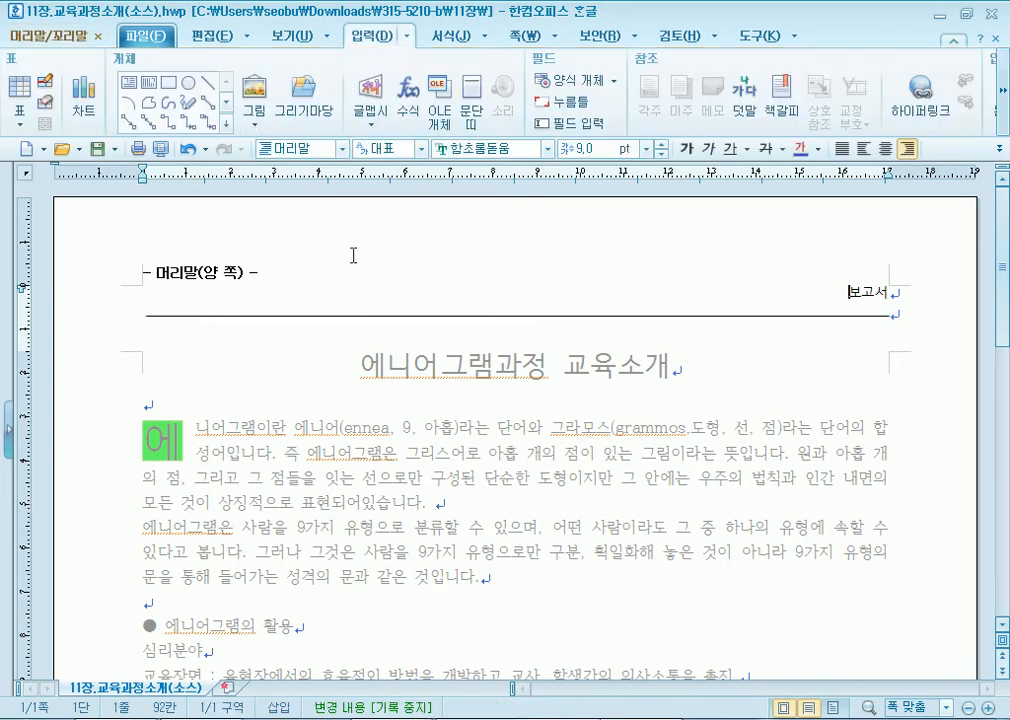
{"action": "key", "text": "shift+Escape"}
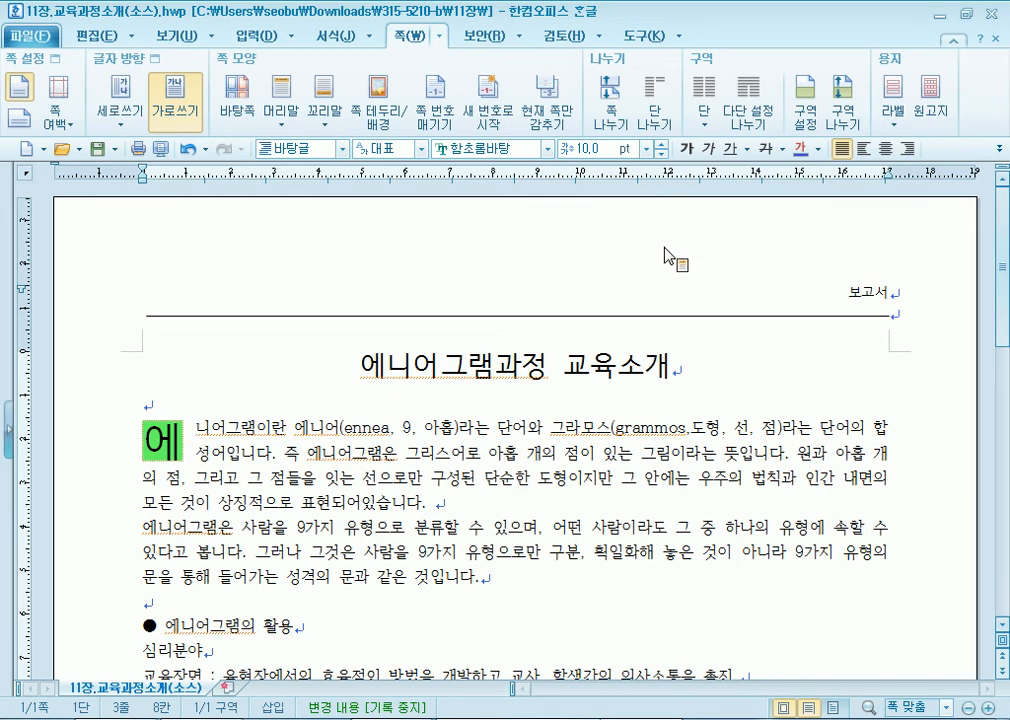
Reopen the header for editing and change the line colour of the horizontal line to red
{"action": "double_click", "coordinate": [642, 300]}
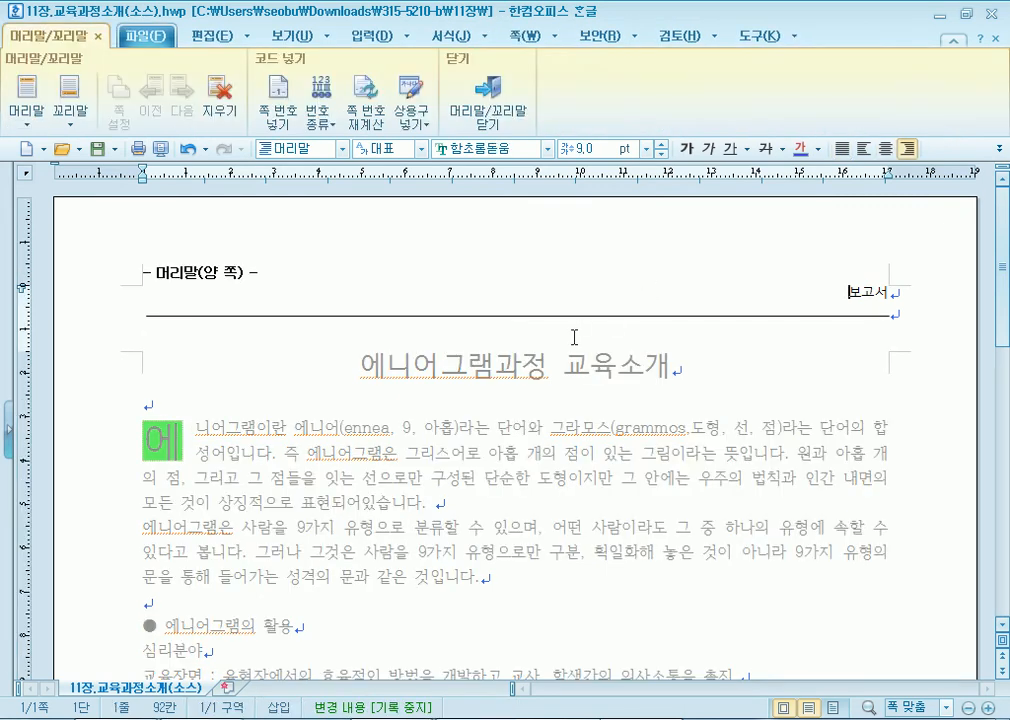
{"action": "left_click", "coordinate": [757, 314]}
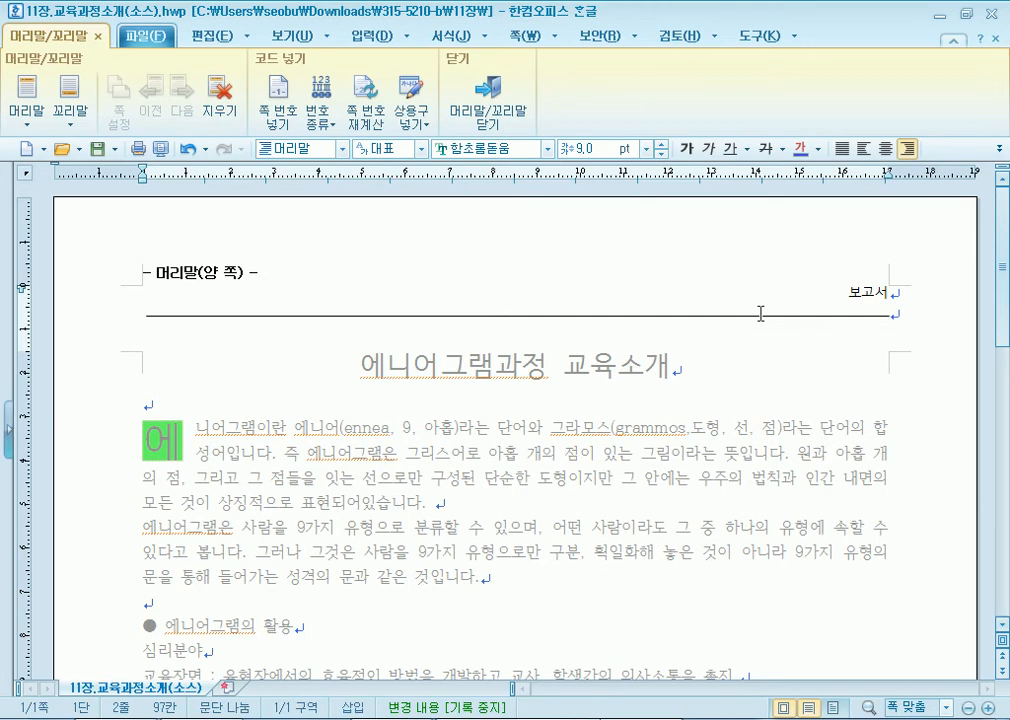
{"action": "double_click", "coordinate": [760, 316]}
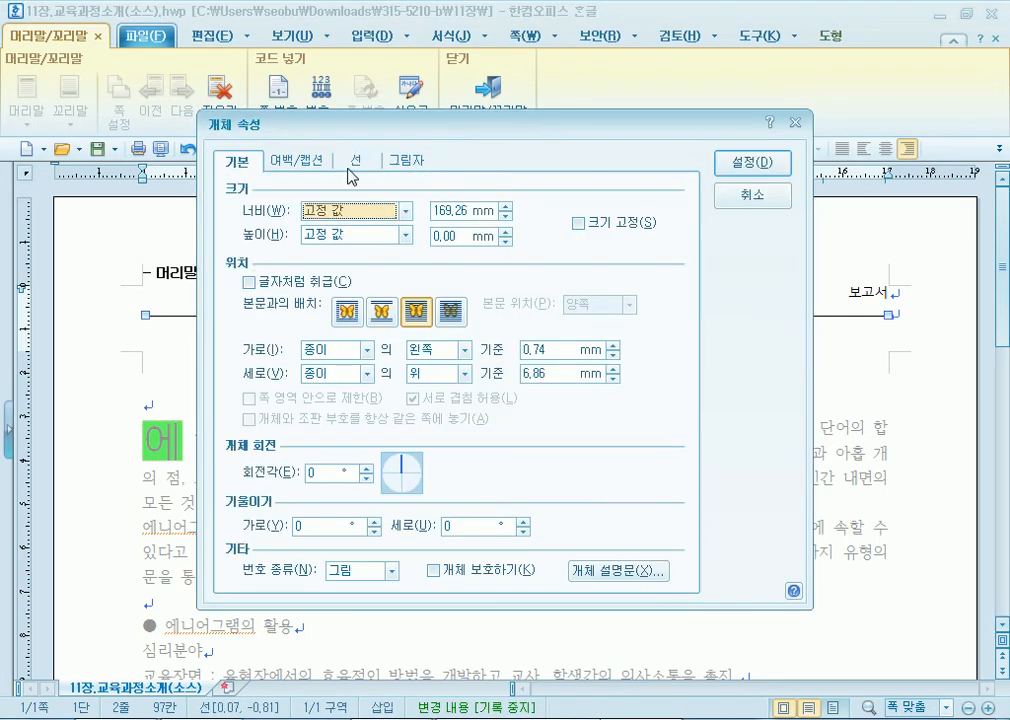
{"action": "left_click", "coordinate": [352, 162]}
{"action": "left_click", "coordinate": [348, 210]}
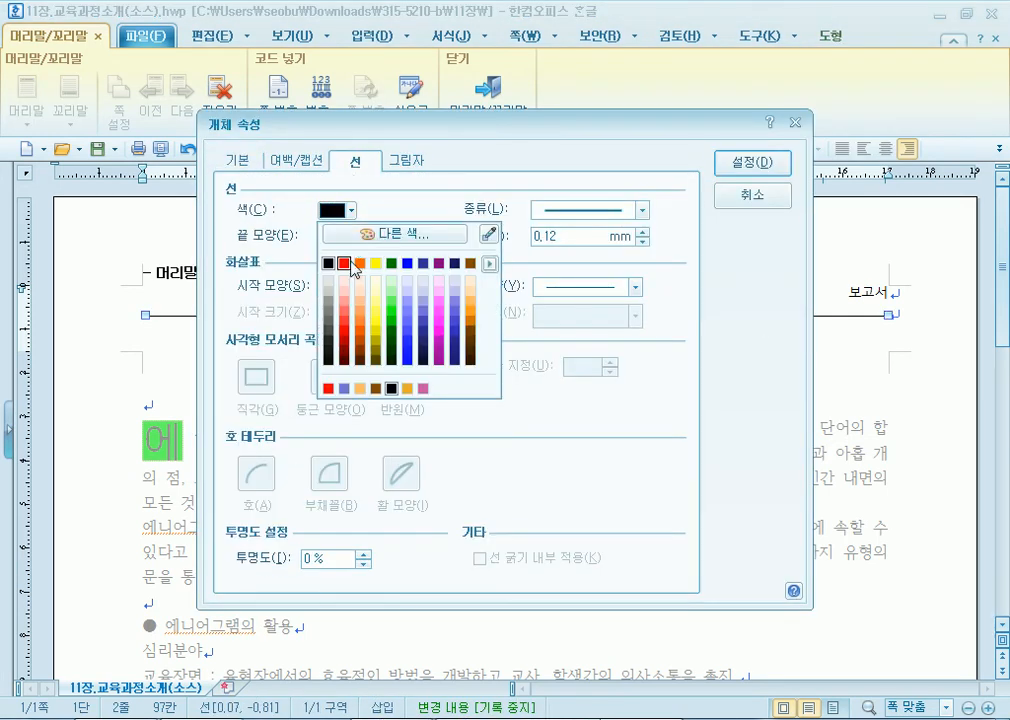
{"action": "left_click", "coordinate": [343, 263]}
{"action": "left_click", "coordinate": [752, 162]}
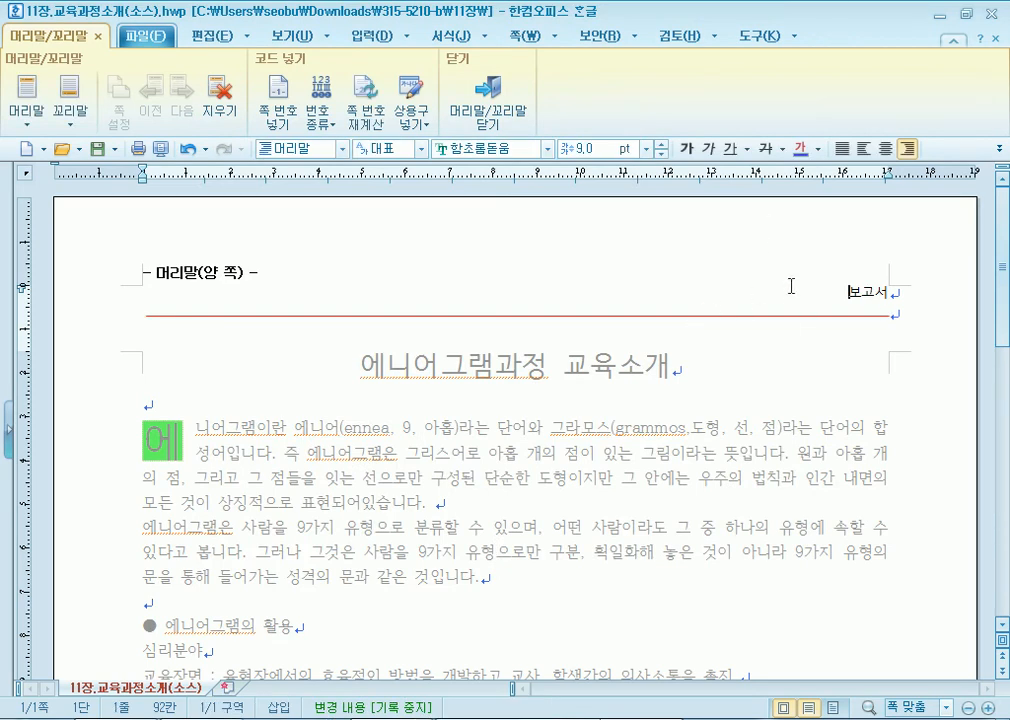
Set the header text 보고서 to 10 pt and close header editing
{"action": "left_click_drag", "start_coordinate": [789, 290], "coordinate": [890, 291]}
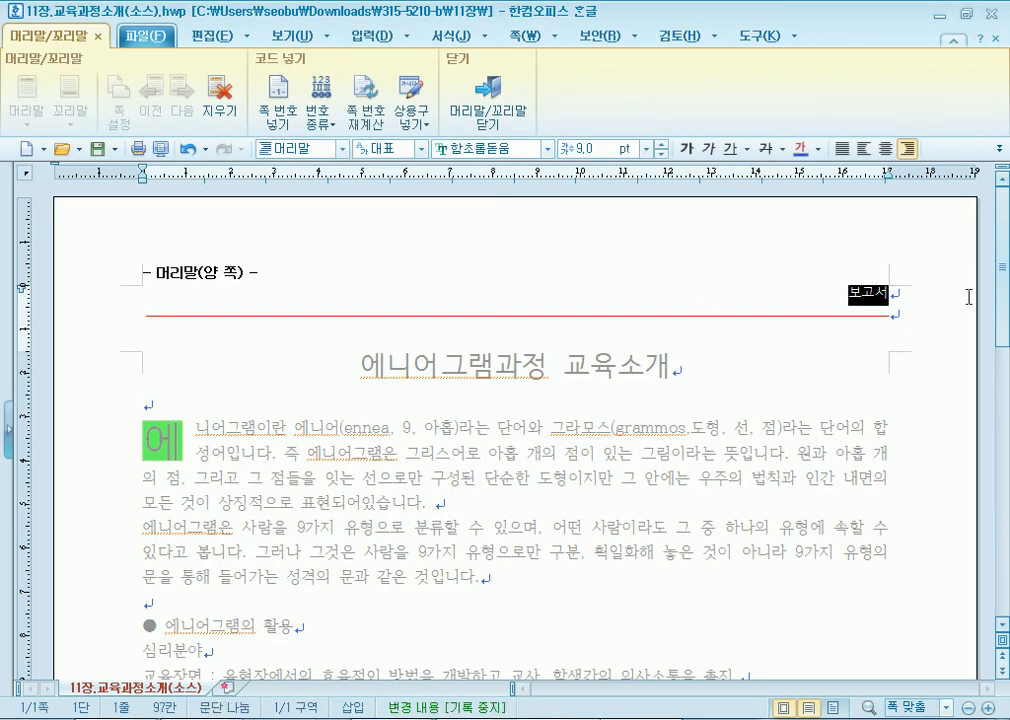
{"action": "left_click", "coordinate": [660, 143]}
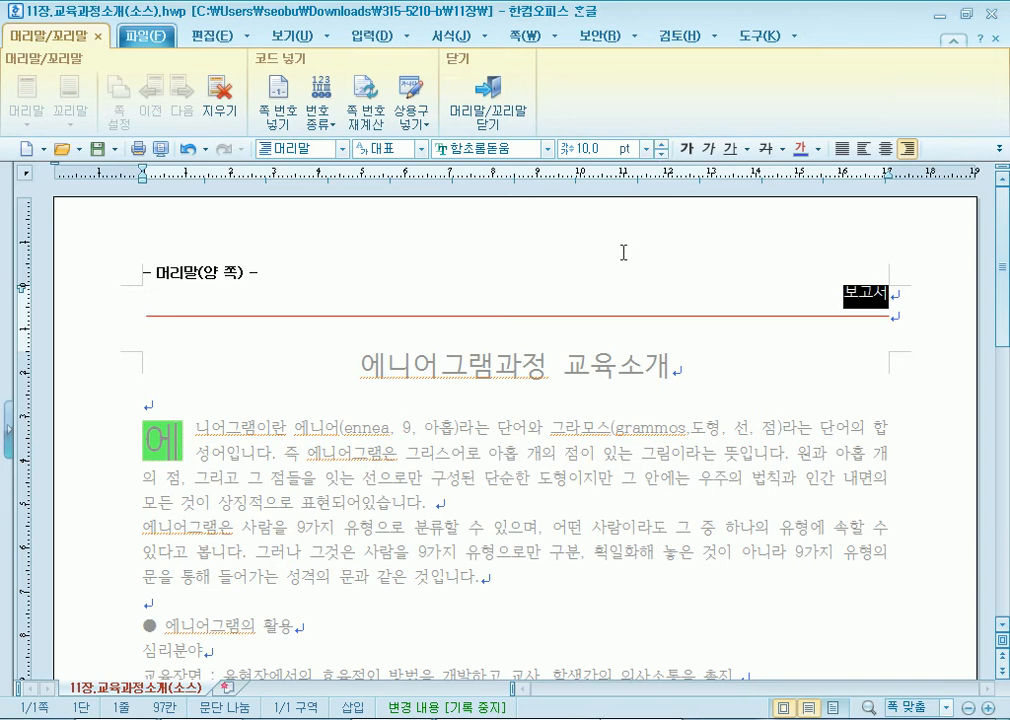
{"action": "left_click", "coordinate": [490, 100]}
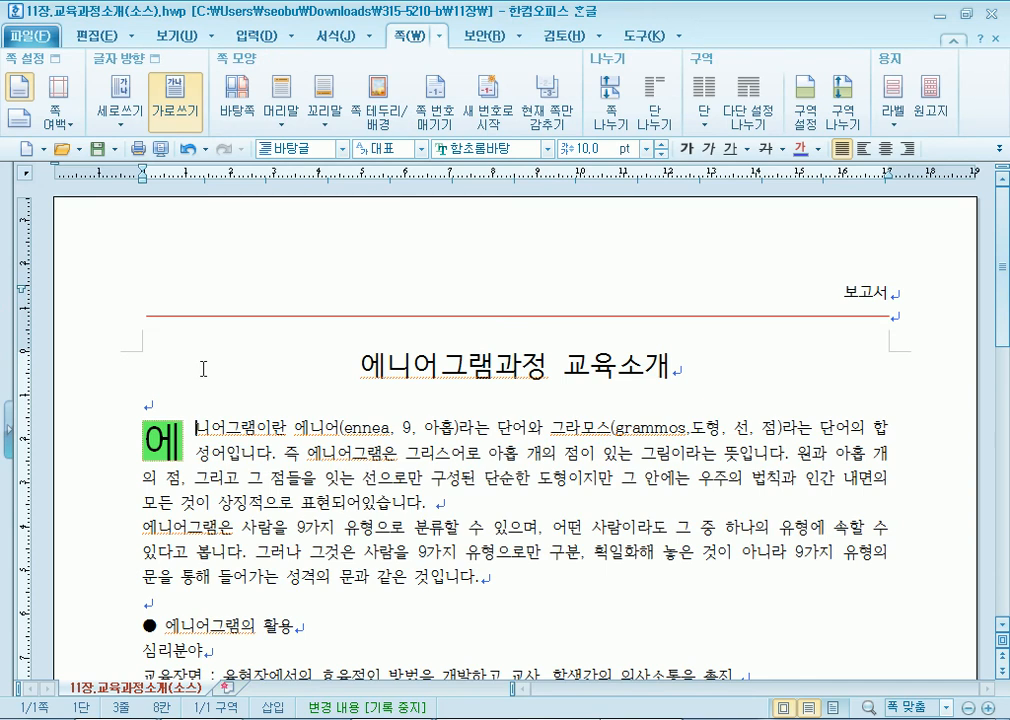
Add empty paragraphs below the last line of the document so that it continues onto a second page
{"action": "scroll", "coordinate": [203, 369], "scroll_direction": "down", "scroll_amount": 10}
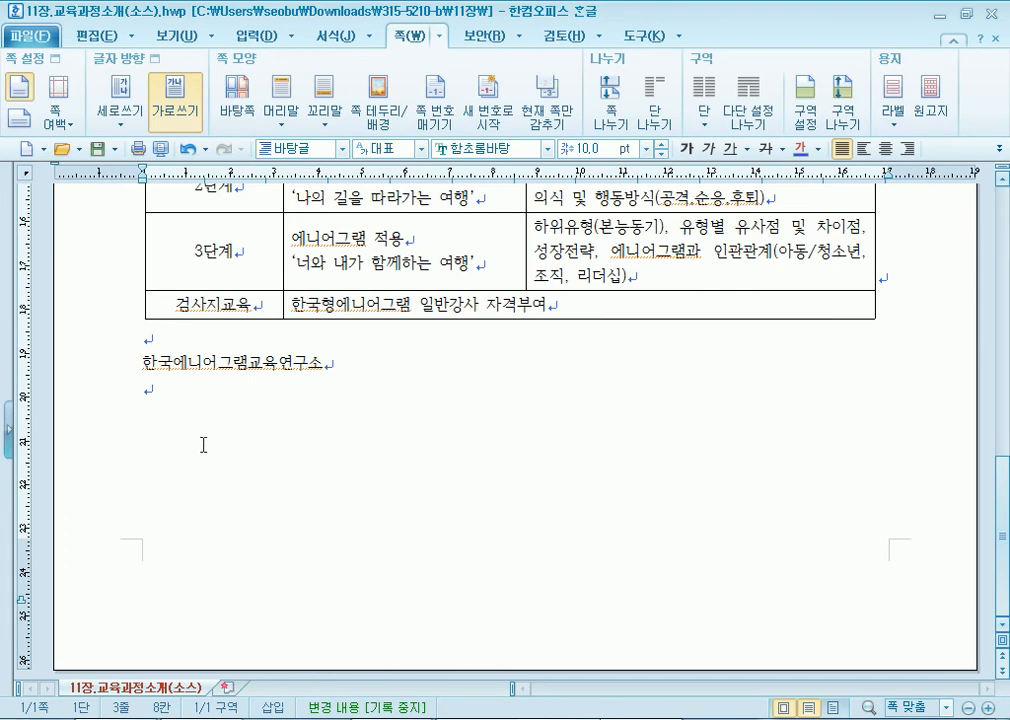
{"action": "left_click", "coordinate": [208, 410]}
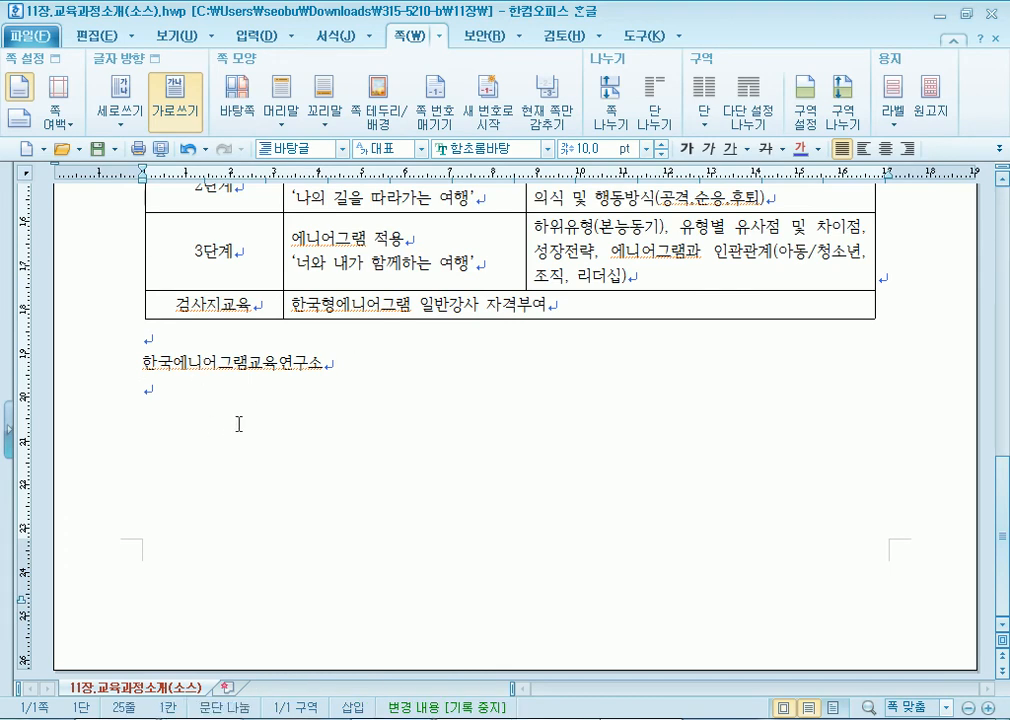
{"action": "key", "text": "Return"}
{"action": "key", "text": "Return"}
{"action": "type", "text": "3"}
{"action": "key", "text": "Return"}
{"action": "key", "text": "BackSpace"}
{"action": "key", "text": "BackSpace"}
{"action": "key", "text": "Return"}
{"action": "key", "text": "BackSpace"}
{"action": "key", "text": "Return"}
{"action": "key", "text": "Return"}
{"action": "key", "text": "Return"}
{"action": "key", "text": "ctrl+Return"}
{"action": "key", "text": "Return"}
{"action": "key", "text": "Return"}
{"action": "key", "text": "Return"}
{"action": "key", "text": "Return"}
{"action": "key", "text": "Return"}
{"action": "key", "text": "Return"}
{"action": "key", "text": "Return"}
{"action": "key", "text": "Return"}
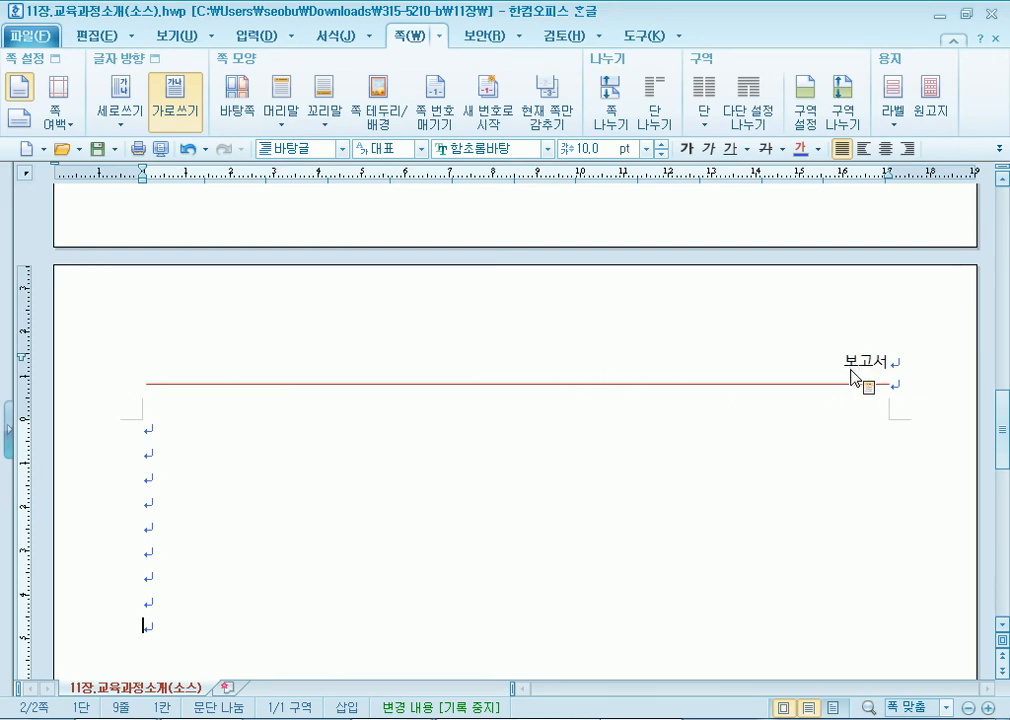
Place the cursor in the title on page 1, compare the headers of both pages, and open the page numbering settings
{"action": "scroll", "coordinate": [485, 485], "scroll_direction": "up", "scroll_amount": 15}
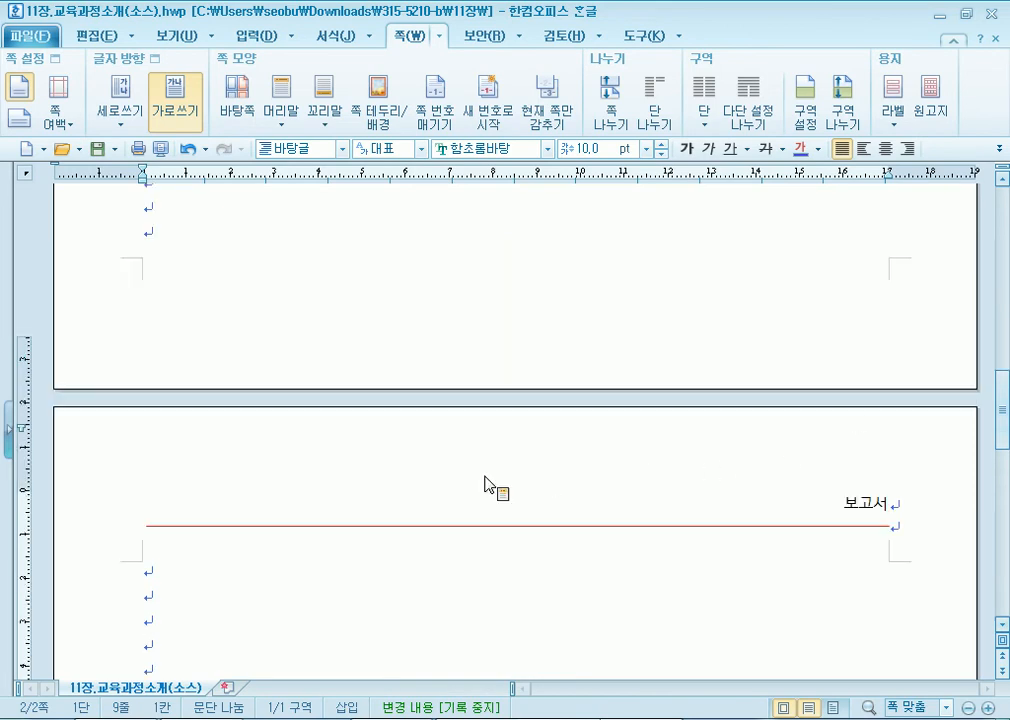
{"action": "left_click", "coordinate": [221, 372]}
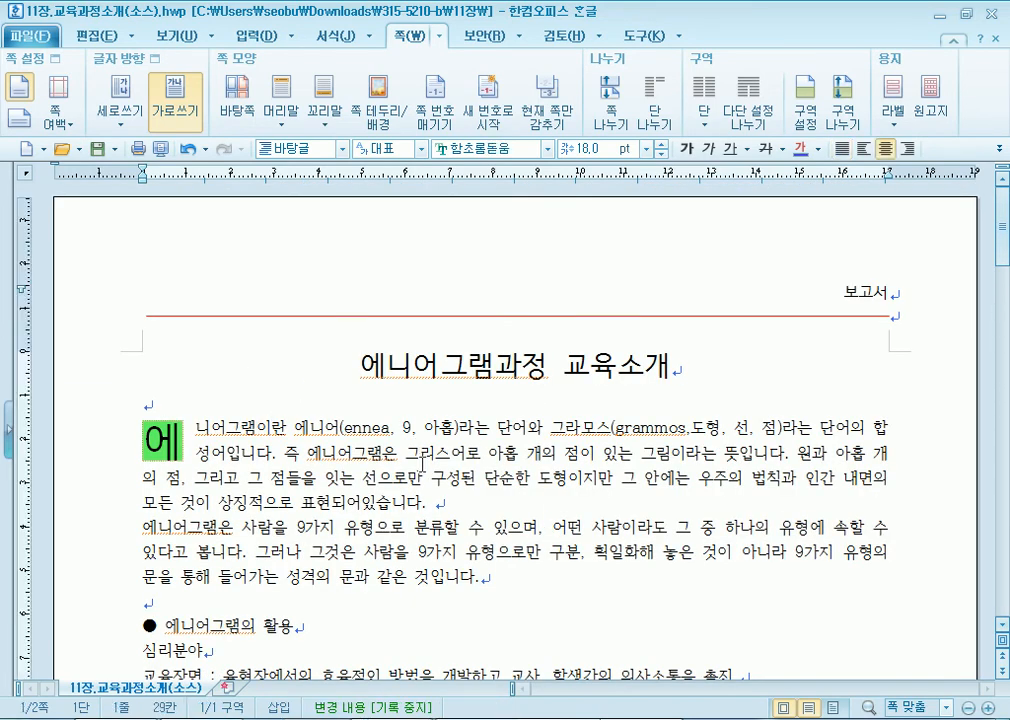
{"action": "scroll", "coordinate": [490, 480], "scroll_direction": "down", "scroll_amount": 13}
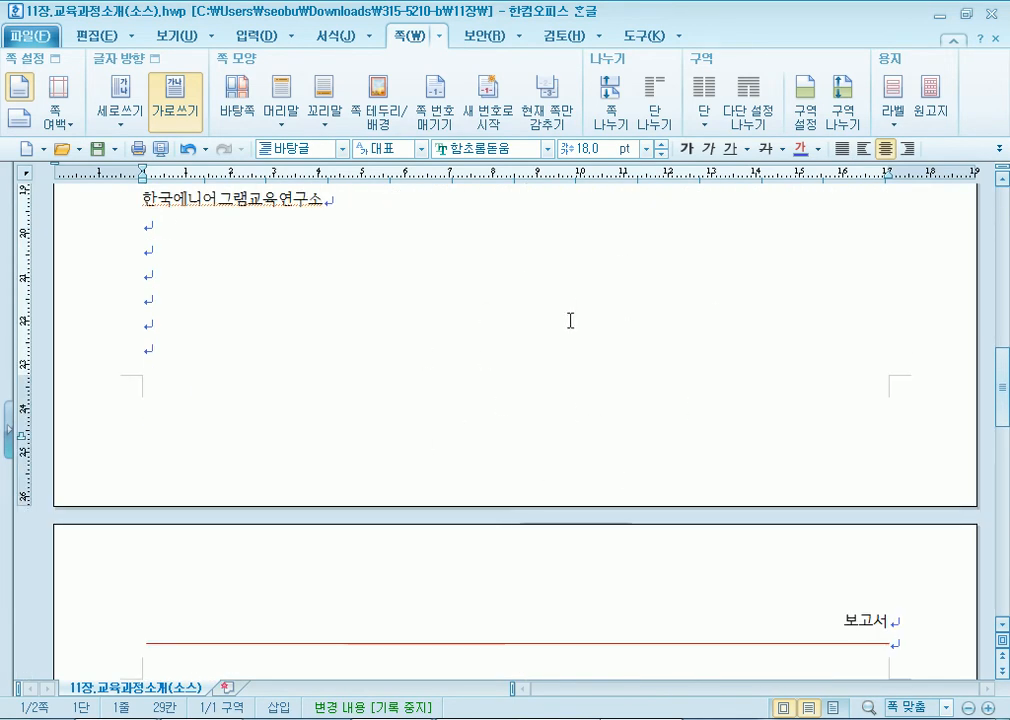
{"action": "scroll", "coordinate": [570, 320], "scroll_direction": "up", "scroll_amount": 13}
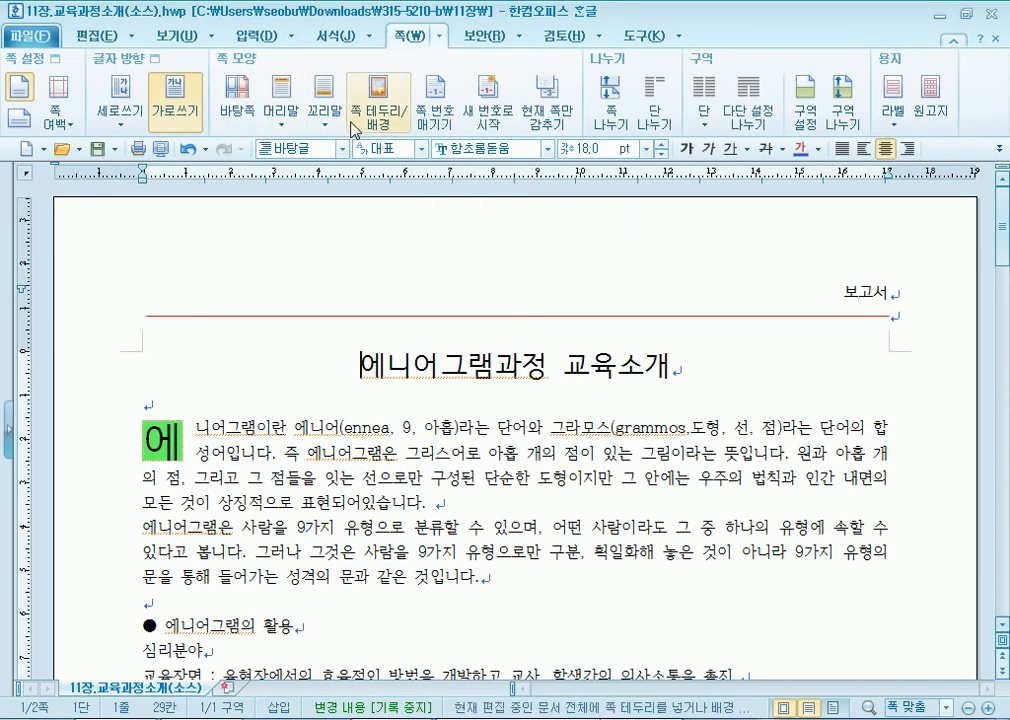
{"action": "left_click", "coordinate": [445, 122]}
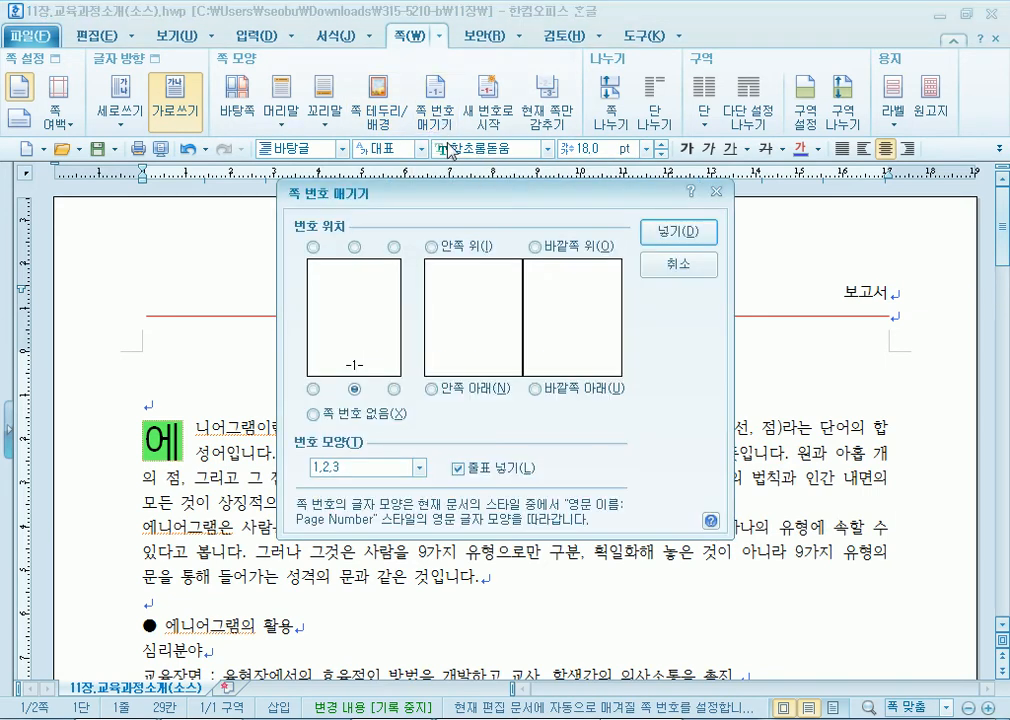
Try the single-page number positions at the left, centre and right of the page's top and bottom
{"action": "left_click", "coordinate": [316, 247]}
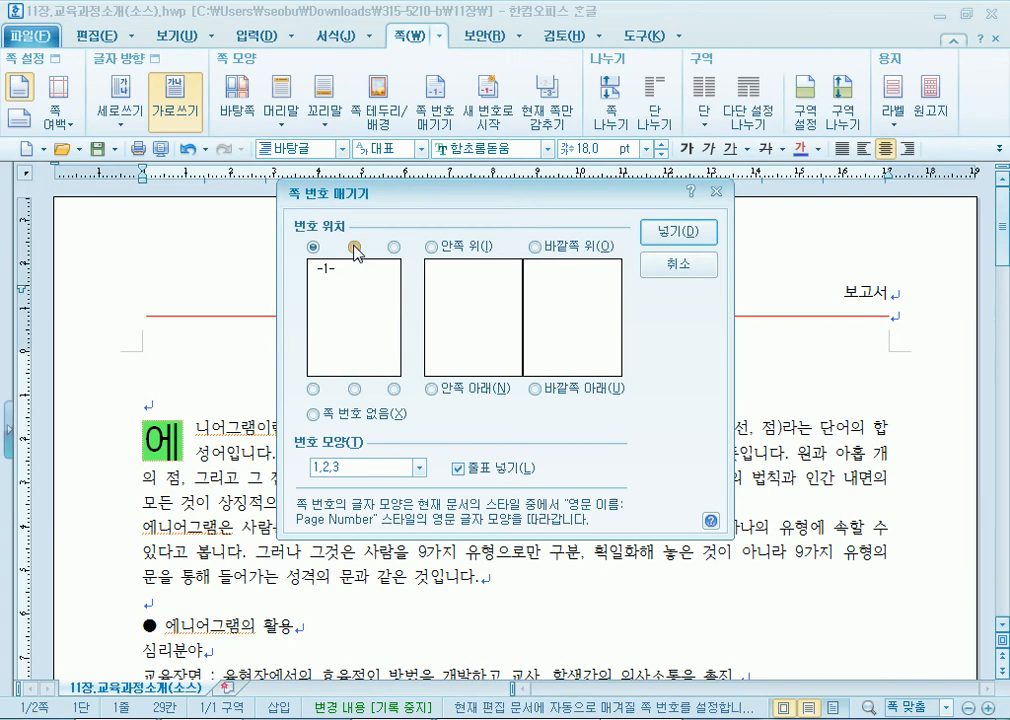
{"action": "left_click", "coordinate": [394, 247]}
{"action": "left_click", "coordinate": [394, 389]}
{"action": "left_click", "coordinate": [354, 389]}
{"action": "left_click", "coordinate": [313, 389]}
{"action": "left_click", "coordinate": [354, 388]}
{"action": "left_click", "coordinate": [394, 389]}
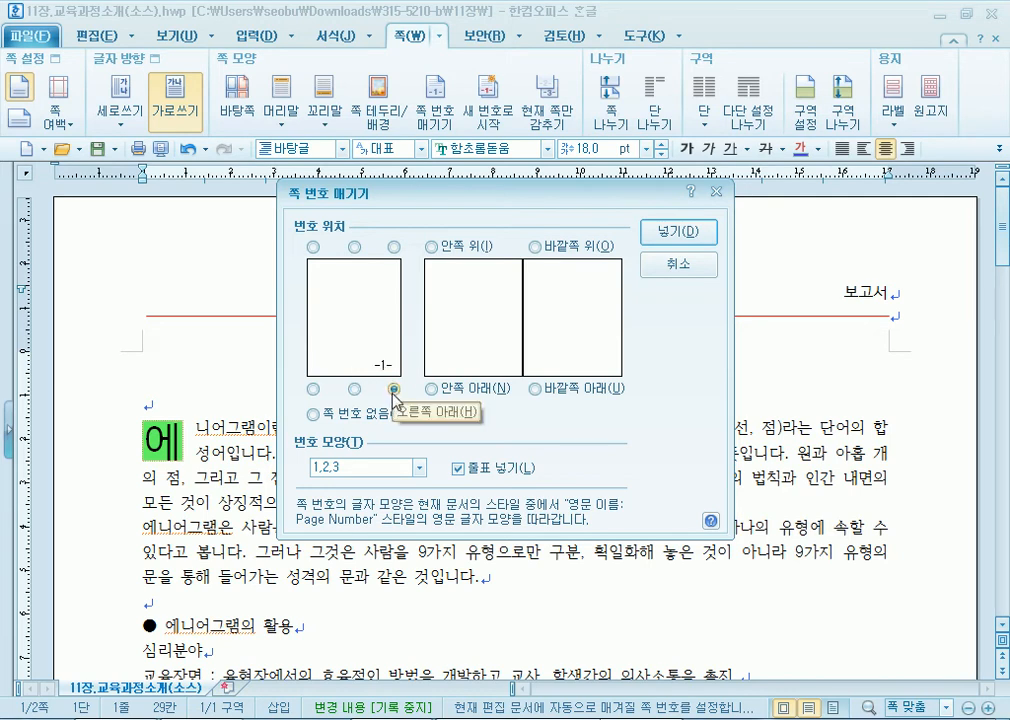
{"action": "left_click", "coordinate": [354, 388]}
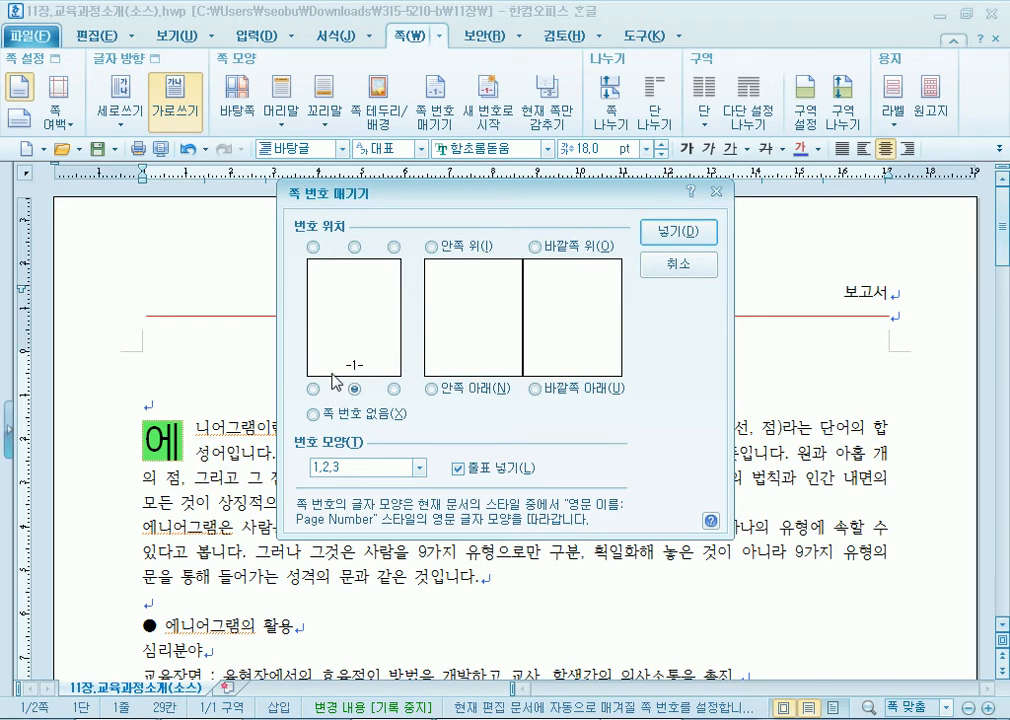
Try the facing-page number positions 안쪽 아래 and 바깥쪽 아래
{"action": "left_click", "coordinate": [465, 390]}
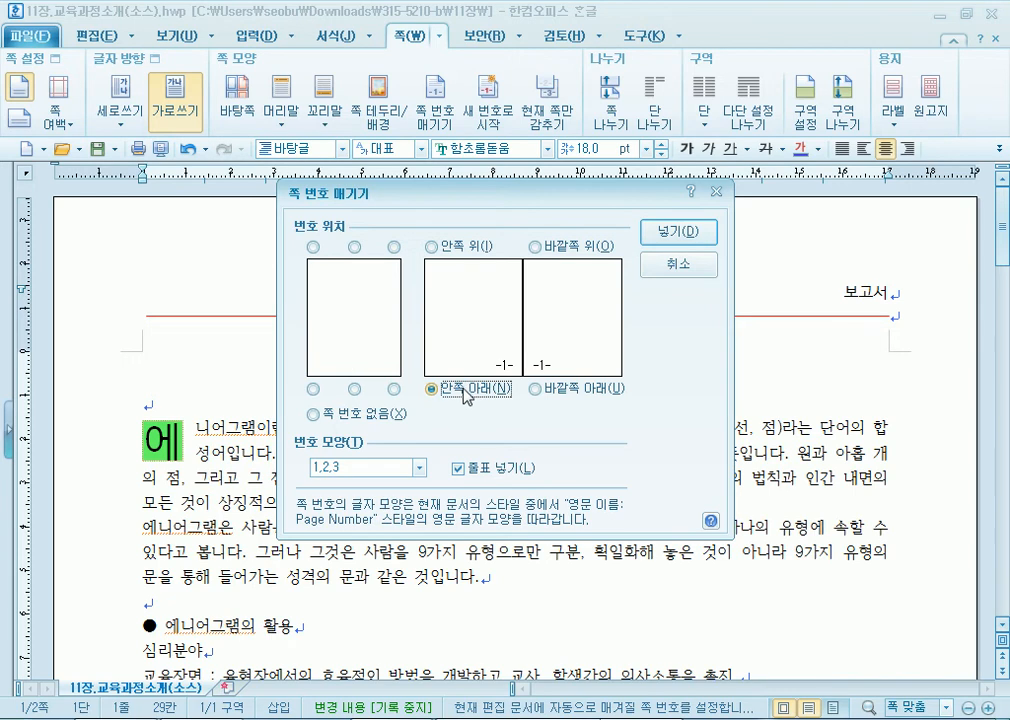
{"action": "left_click", "coordinate": [572, 390]}
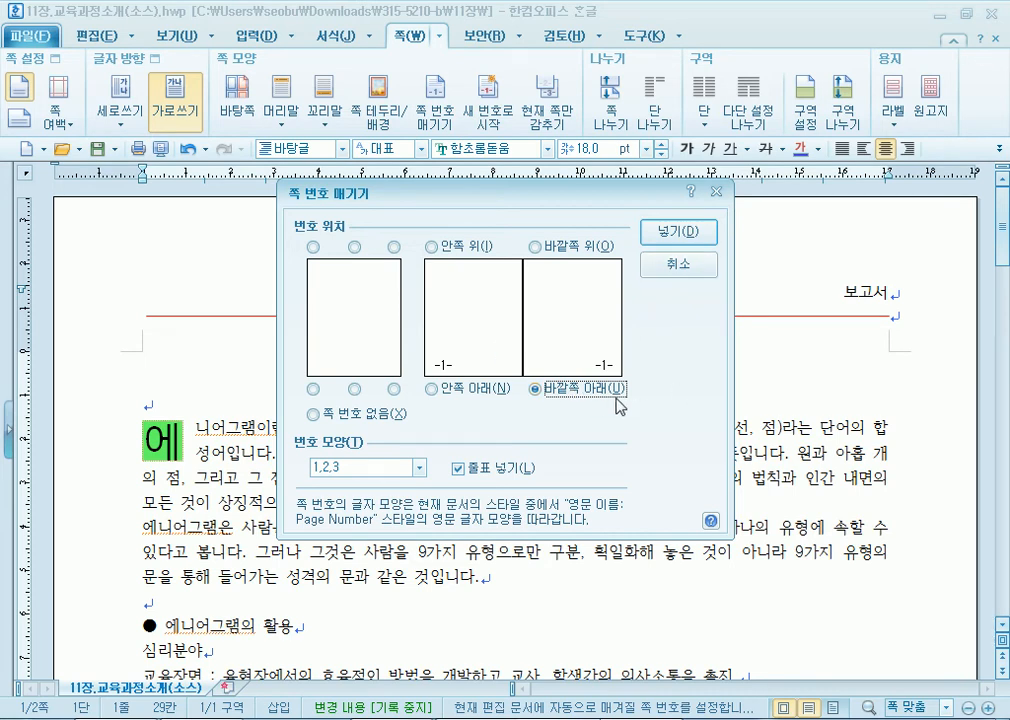
{"action": "left_click", "coordinate": [433, 389]}
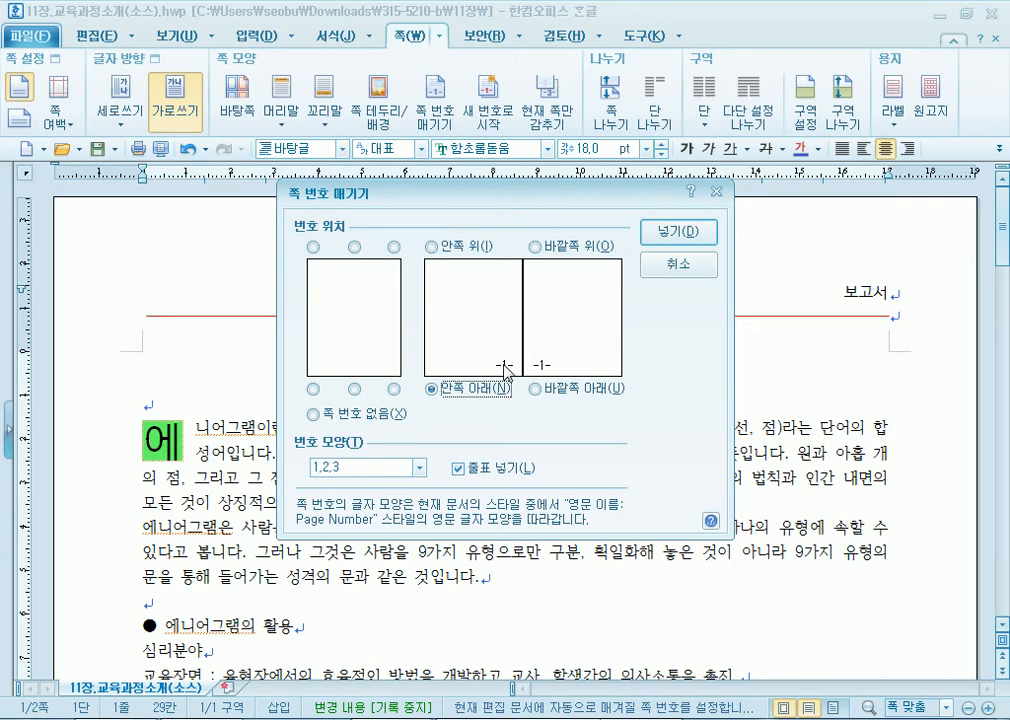
{"action": "left_click", "coordinate": [596, 388]}
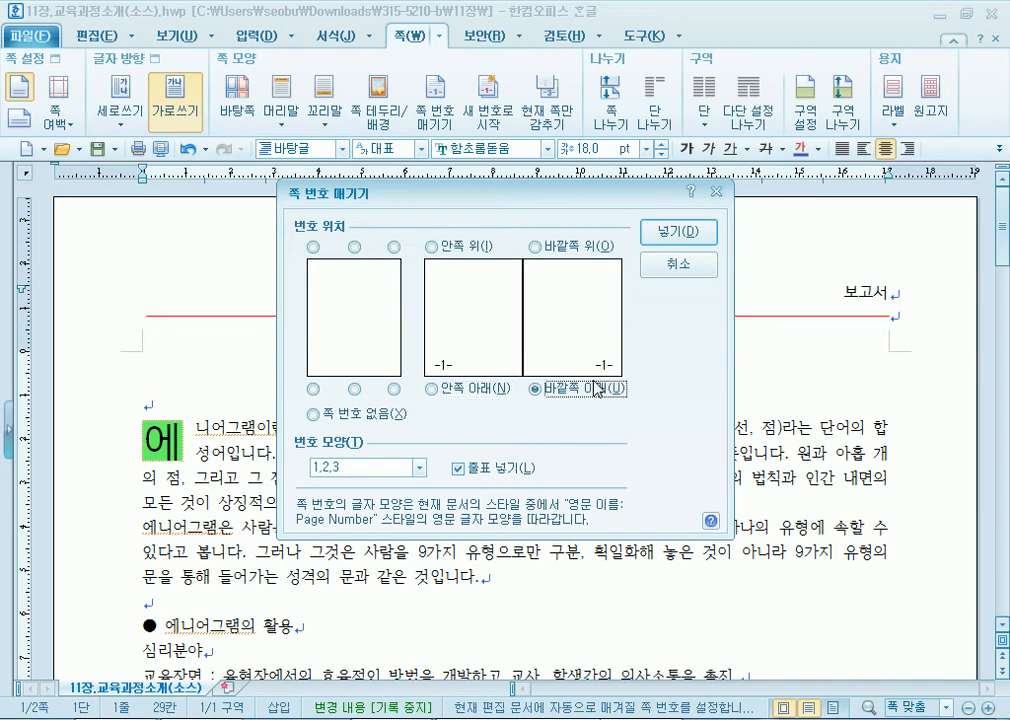
Insert page numbers at the bottom centre in 1,2,3 format with dashes, and check them on both pages
{"action": "left_click", "coordinate": [355, 389]}
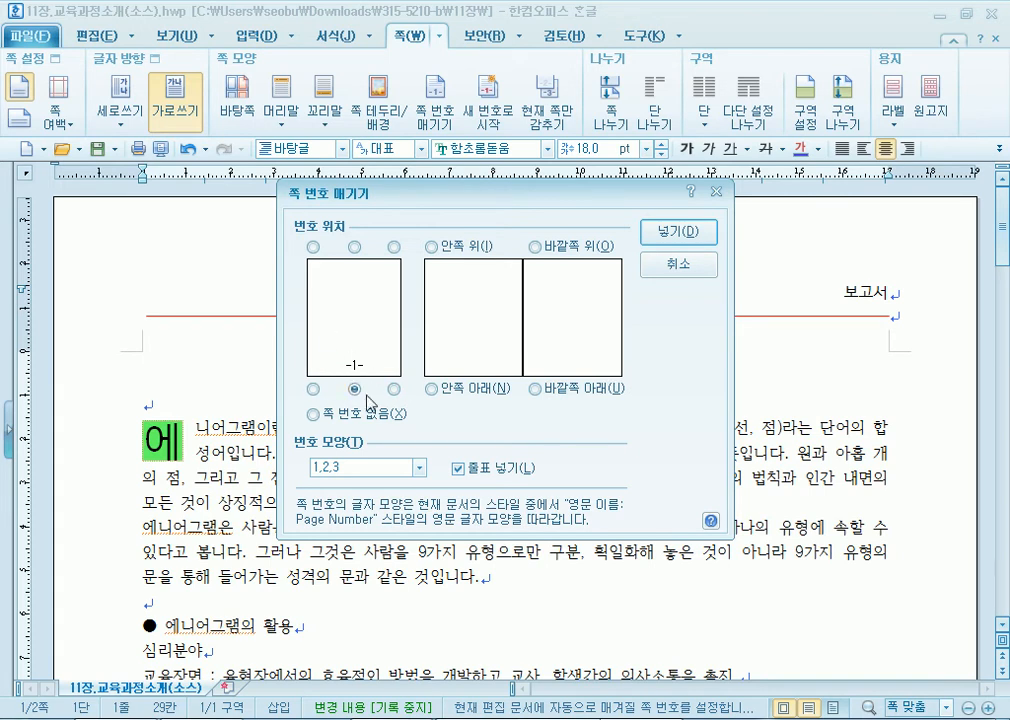
{"action": "left_click", "coordinate": [679, 231]}
{"action": "scroll", "coordinate": [493, 358], "scroll_direction": "down", "scroll_amount": 20}
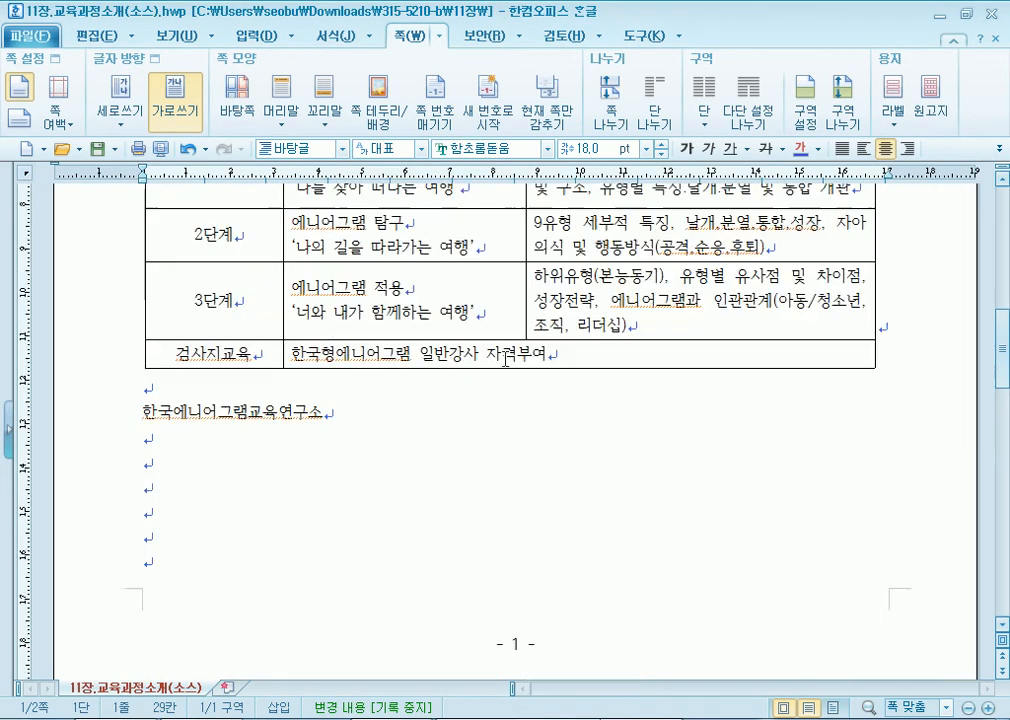
{"action": "scroll", "coordinate": [521, 374], "scroll_direction": "down", "scroll_amount": 18}
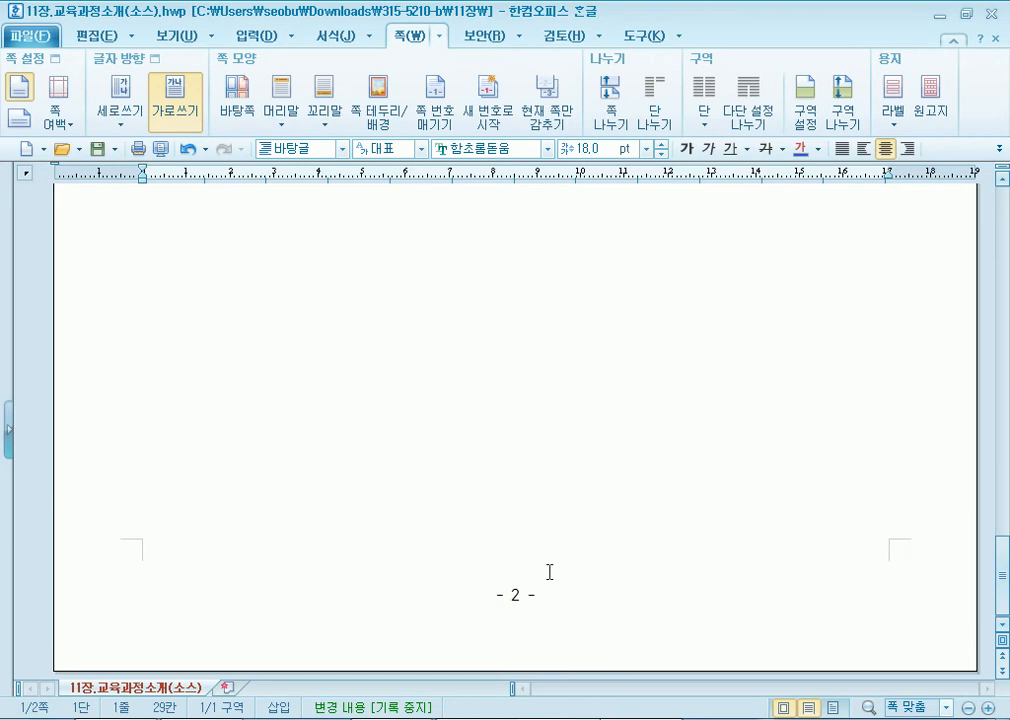
Open the 양 쪽 header with 보고서 and the red line on page 1 and delete it
{"action": "scroll", "coordinate": [551, 564], "scroll_direction": "up", "scroll_amount": 15}
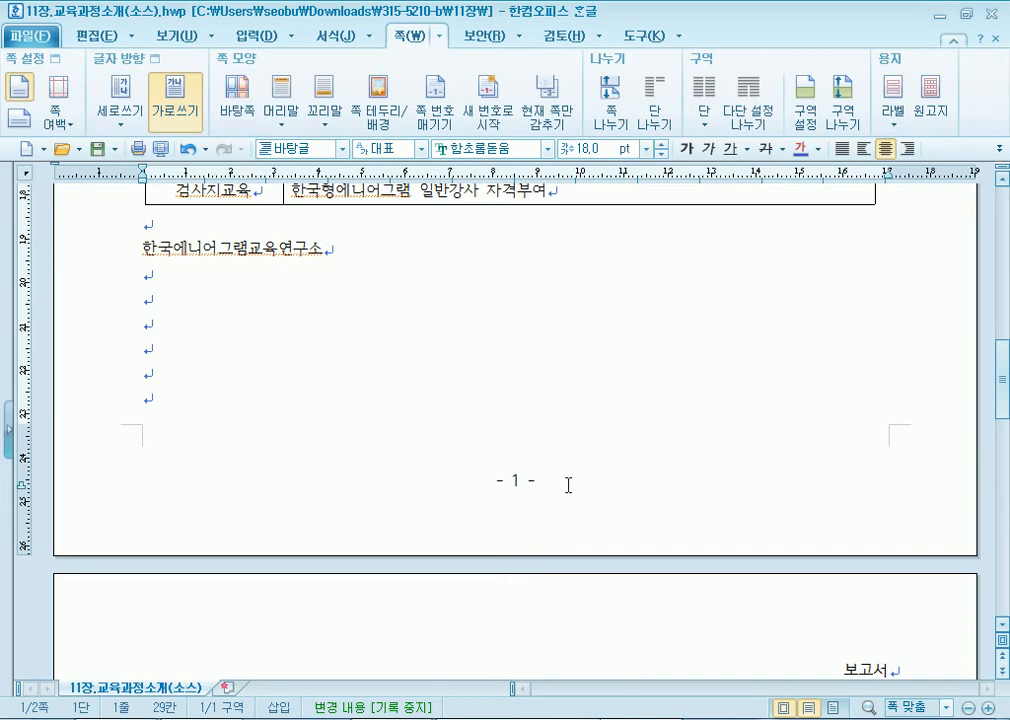
{"action": "scroll", "coordinate": [568, 485], "scroll_direction": "up", "scroll_amount": 15}
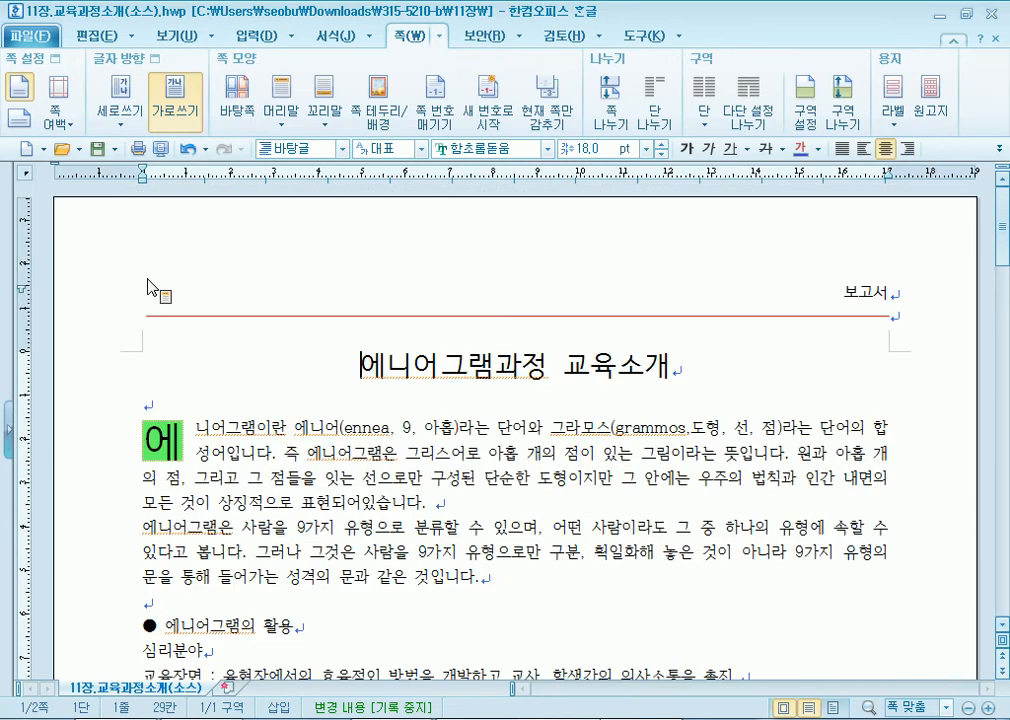
{"action": "double_click", "coordinate": [148, 287]}
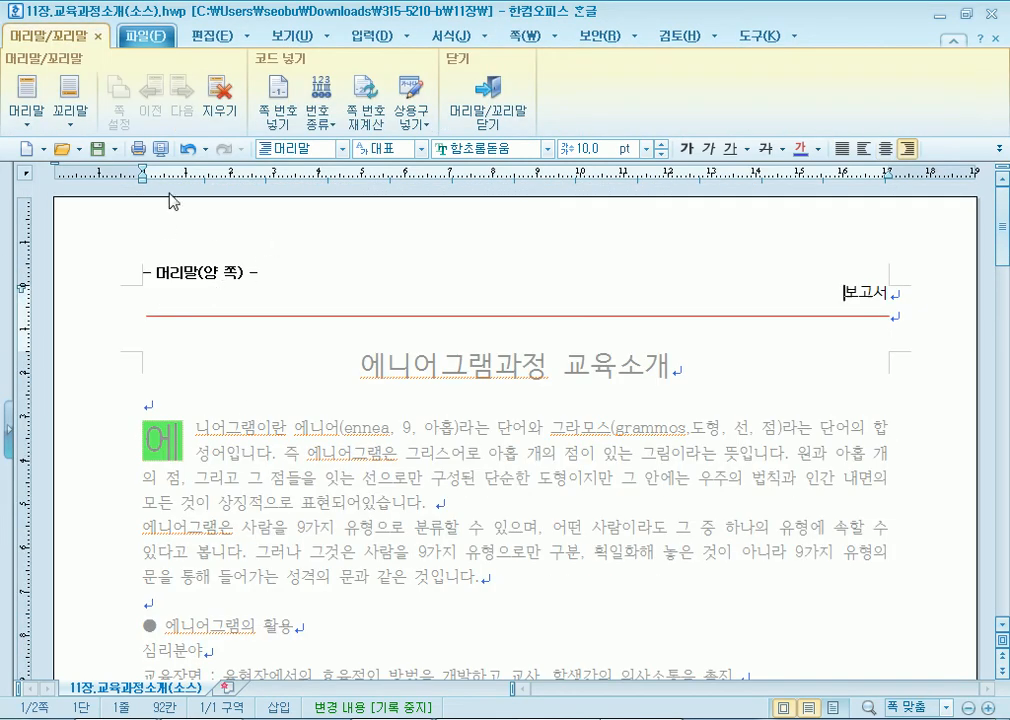
{"action": "left_click", "coordinate": [218, 100]}
{"action": "left_click", "coordinate": [425, 412]}
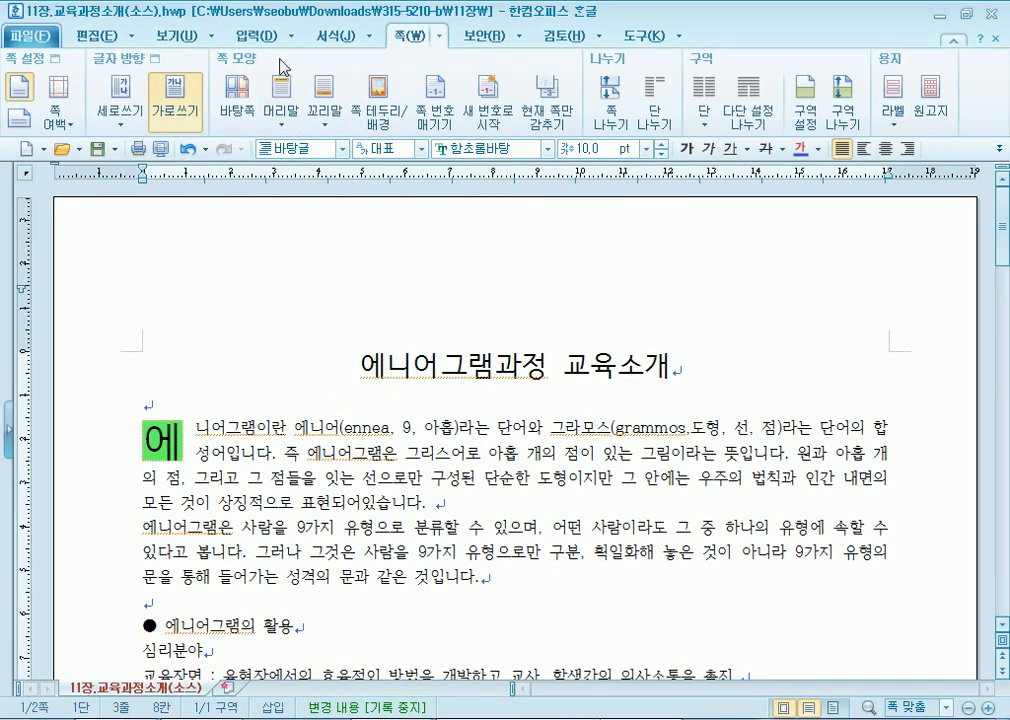
{"action": "left_click", "coordinate": [281, 110]}
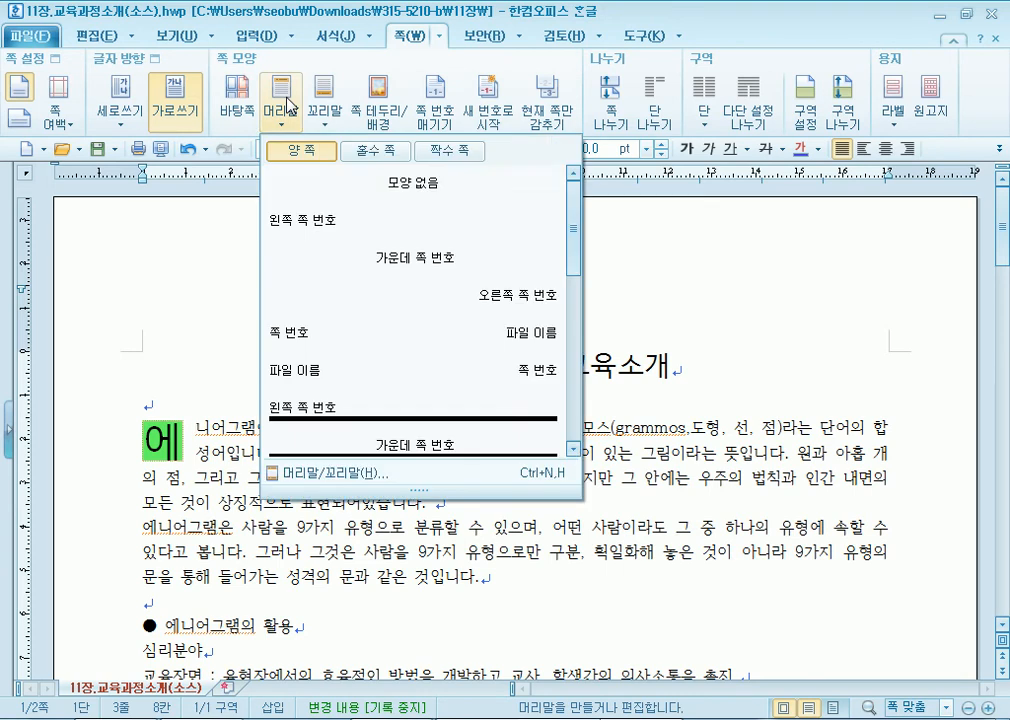
{"action": "left_click", "coordinate": [410, 184]}
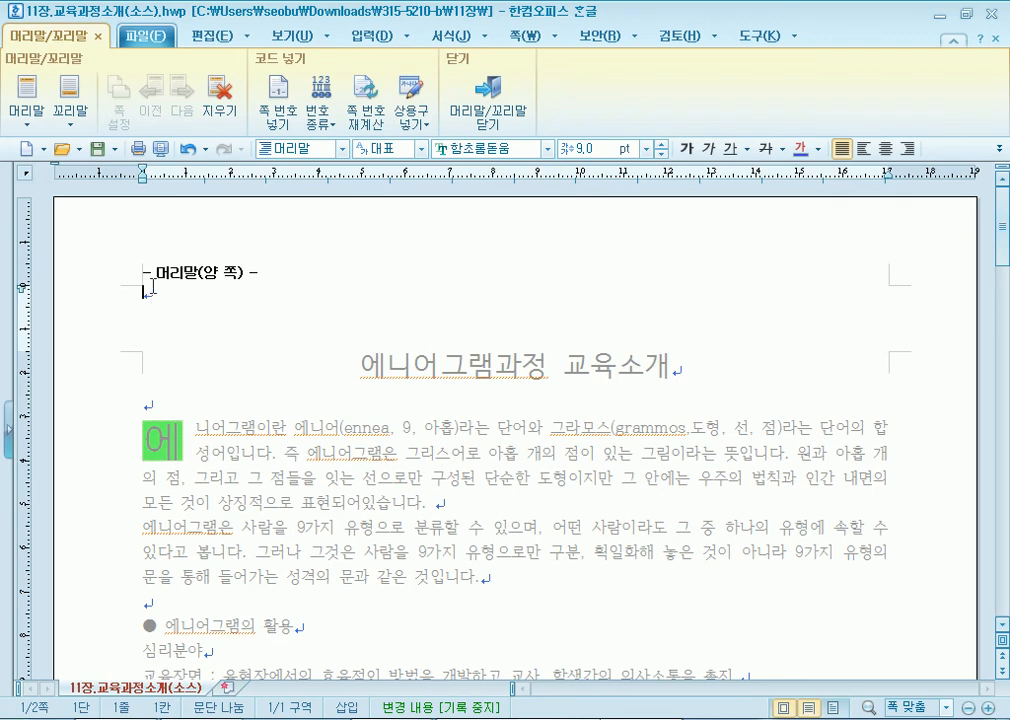
{"action": "left_click", "coordinate": [214, 100]}
{"action": "left_click", "coordinate": [428, 400]}
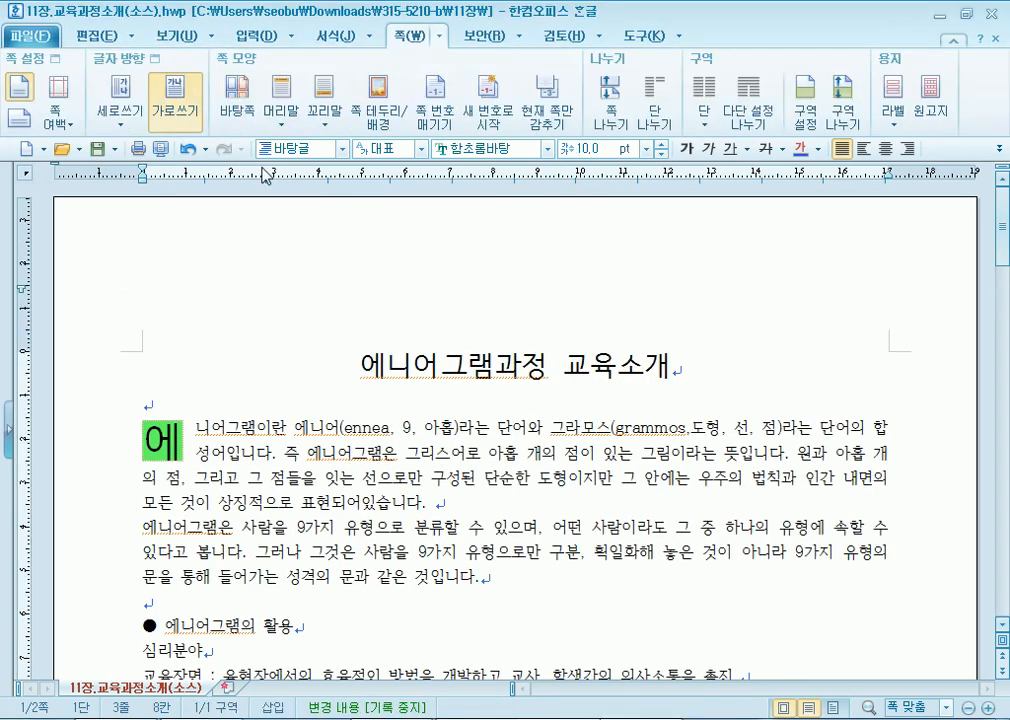
Create a header for 양 쪽 with the 없음 layout, containing the text 보고서 followed by an empty line
{"action": "left_click", "coordinate": [285, 108]}
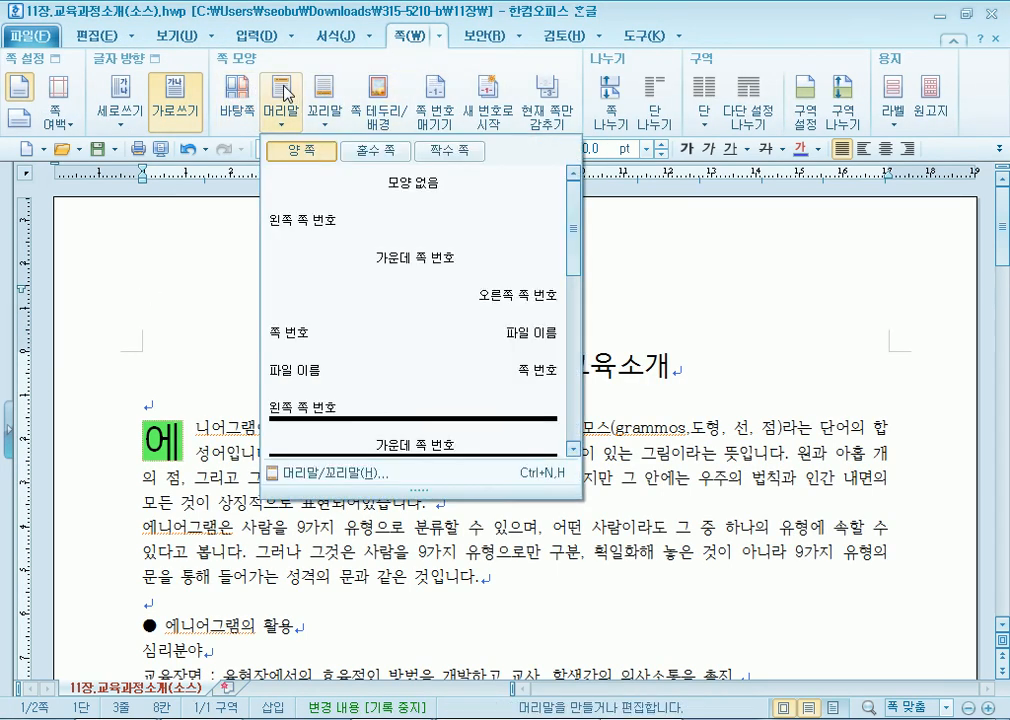
{"action": "left_click", "coordinate": [324, 484]}
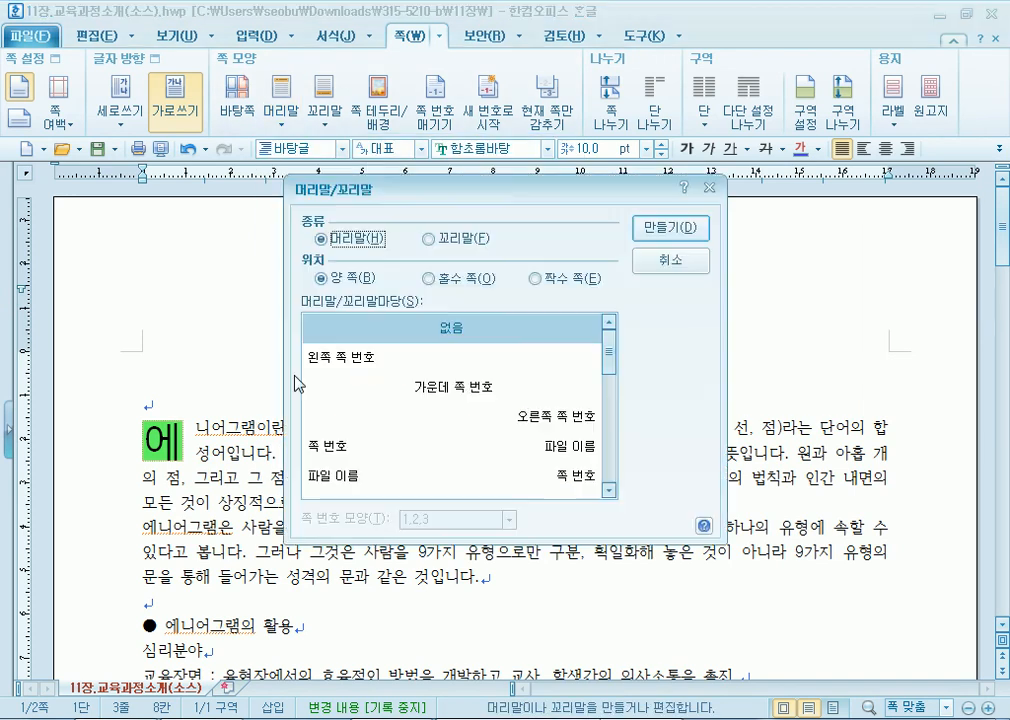
{"action": "left_click", "coordinate": [667, 231]}
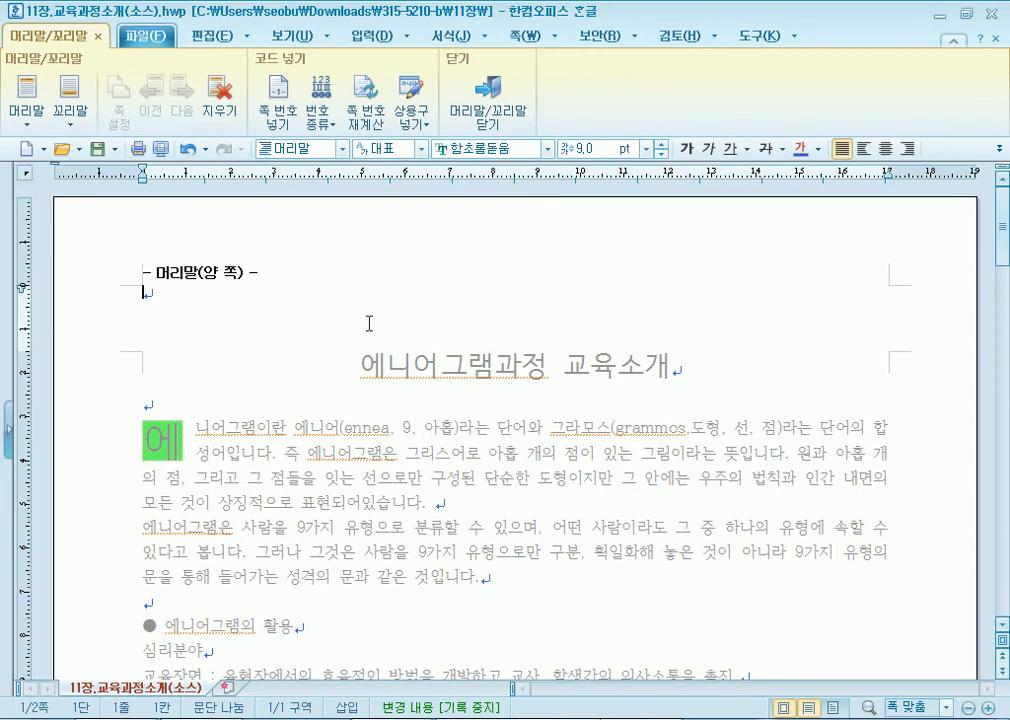
{"action": "type", "text": "보고스"}
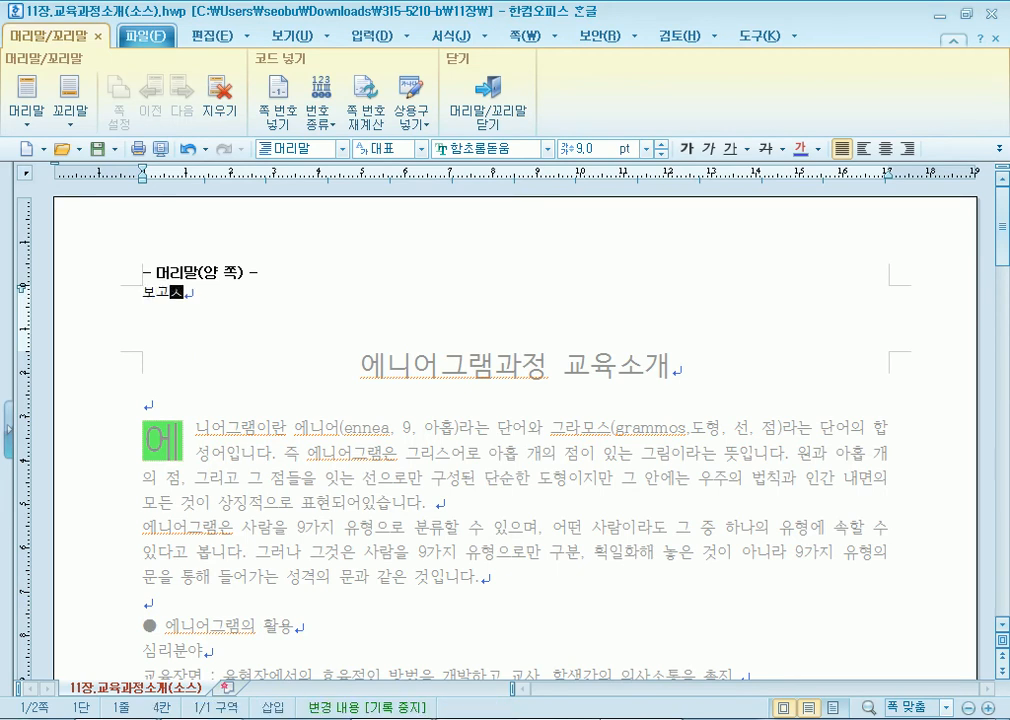
{"action": "type", "text": "서"}
{"action": "key", "text": "Return"}
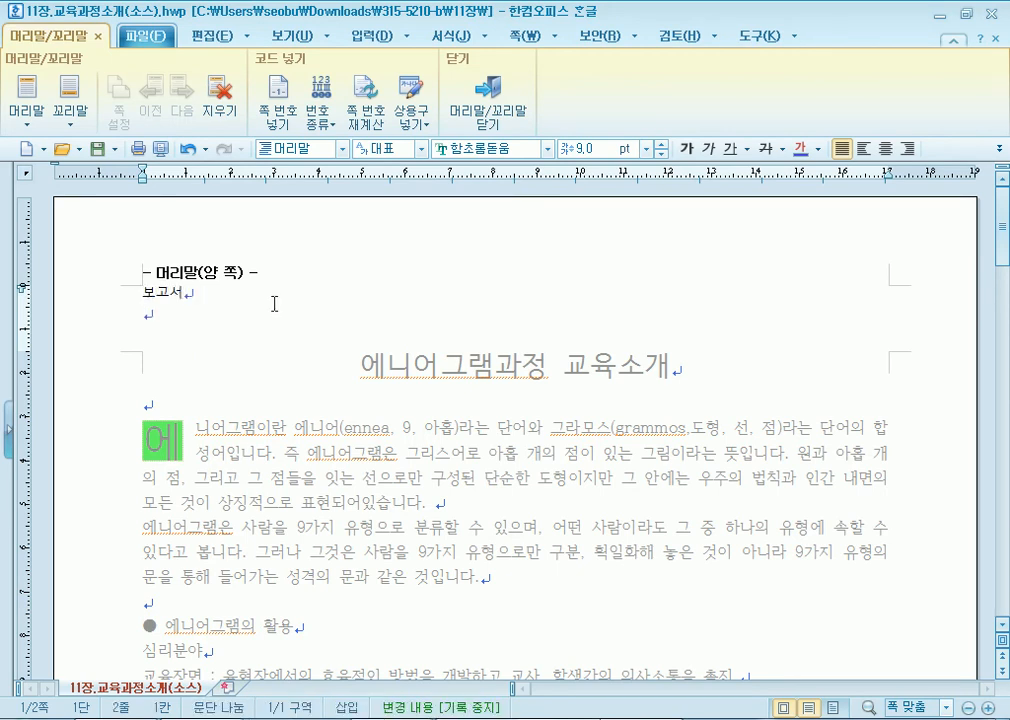
Draw a horizontal line about 168 mm long under 보고서 in the header, and right-align the text
{"action": "left_click", "coordinate": [369, 38]}
{"action": "left_click", "coordinate": [207, 82]}
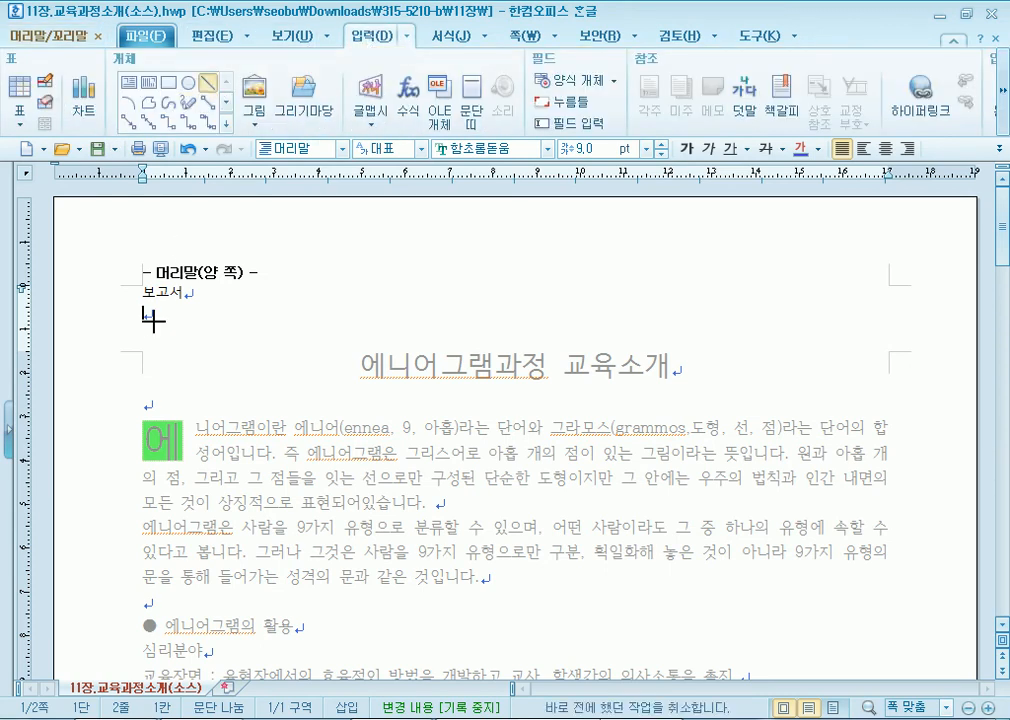
{"action": "mouse_move", "coordinate": [145, 319]}
{"action": "left_mouse_down"}
{"action": "mouse_move", "coordinate": [906, 319]}
{"action": "mouse_move", "coordinate": [886, 319]}
{"action": "left_mouse_up"}
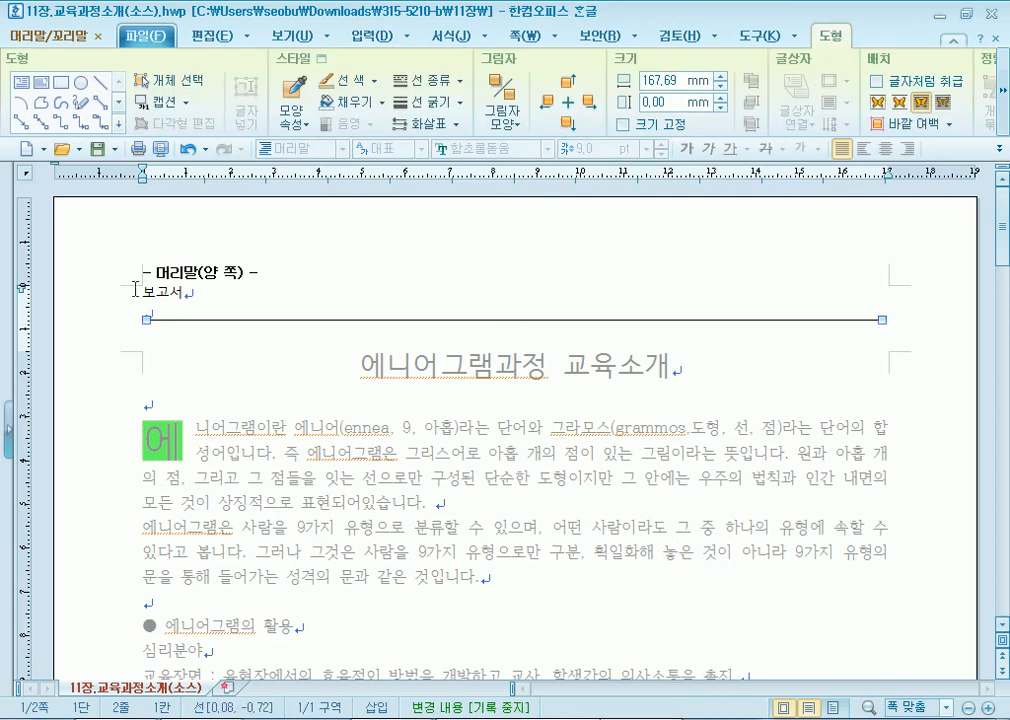
{"action": "left_click_drag", "start_coordinate": [136, 290], "coordinate": [210, 297]}
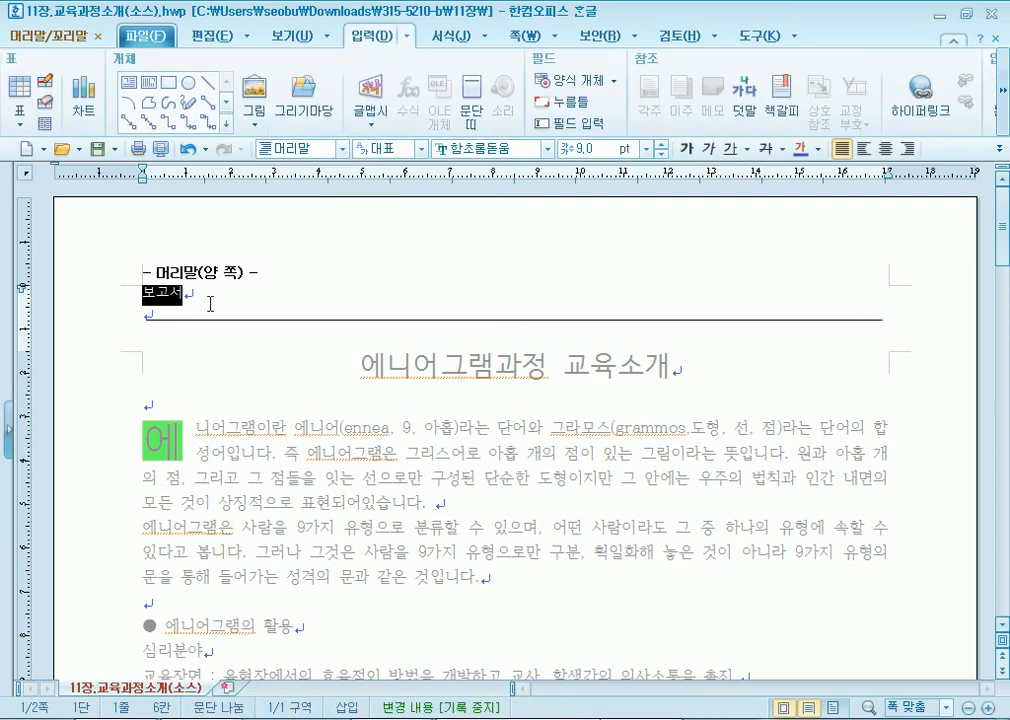
{"action": "left_click", "coordinate": [907, 148]}
Change the colour of the header's horizontal line to red in its object properties
{"action": "left_click", "coordinate": [706, 320]}
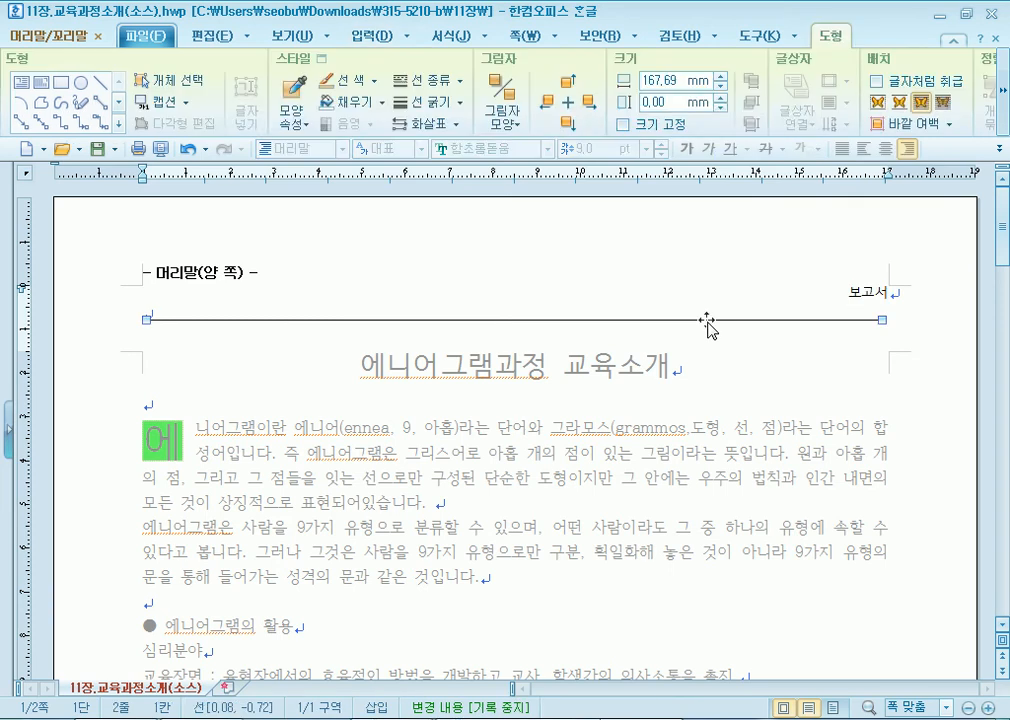
{"action": "double_click", "coordinate": [706, 322]}
{"action": "left_click", "coordinate": [333, 210]}
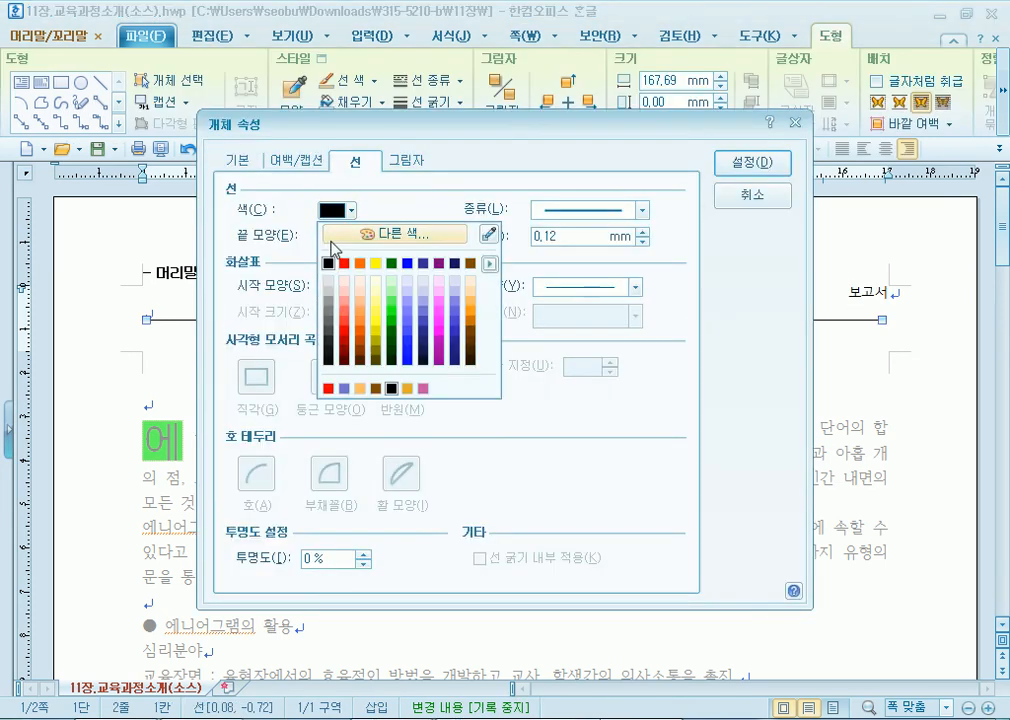
{"action": "left_click", "coordinate": [343, 263]}
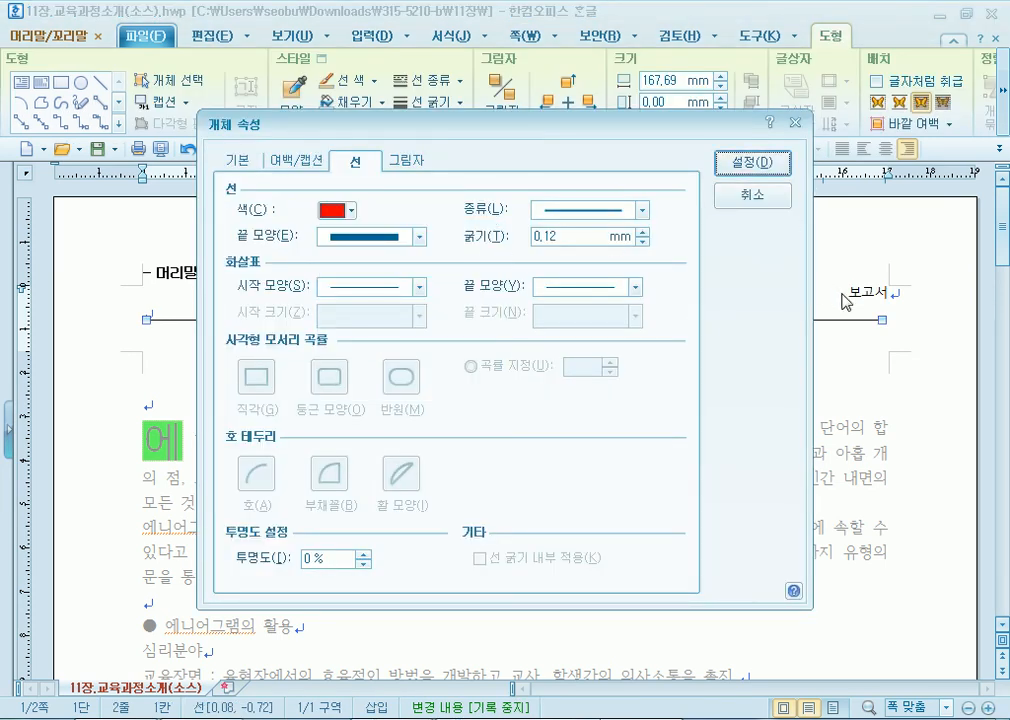
{"action": "left_click", "coordinate": [765, 167]}
{"action": "key", "text": "Escape"}
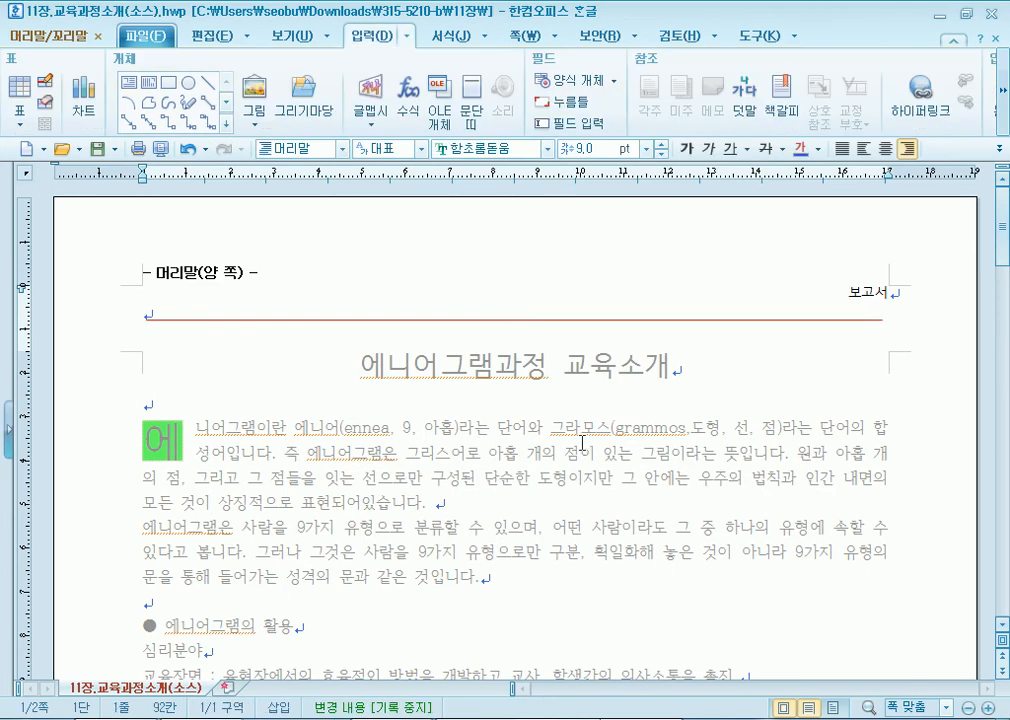
Set the font size of the header text 보고서 to 15 pt
{"action": "double_click", "coordinate": [868, 292]}
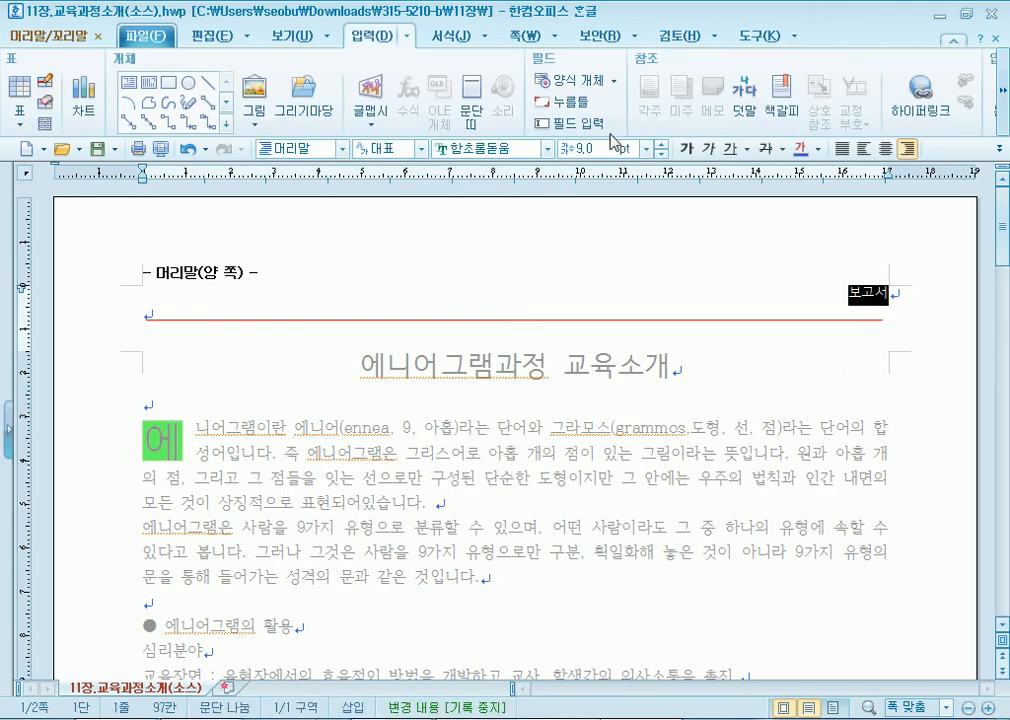
{"action": "left_click", "coordinate": [662, 144]}
{"action": "left_click", "coordinate": [662, 144]}
{"action": "left_click", "coordinate": [662, 144]}
{"action": "left_click", "coordinate": [662, 144]}
{"action": "left_click", "coordinate": [662, 144]}
{"action": "left_click", "coordinate": [664, 144]}
{"action": "left_click", "coordinate": [699, 300]}
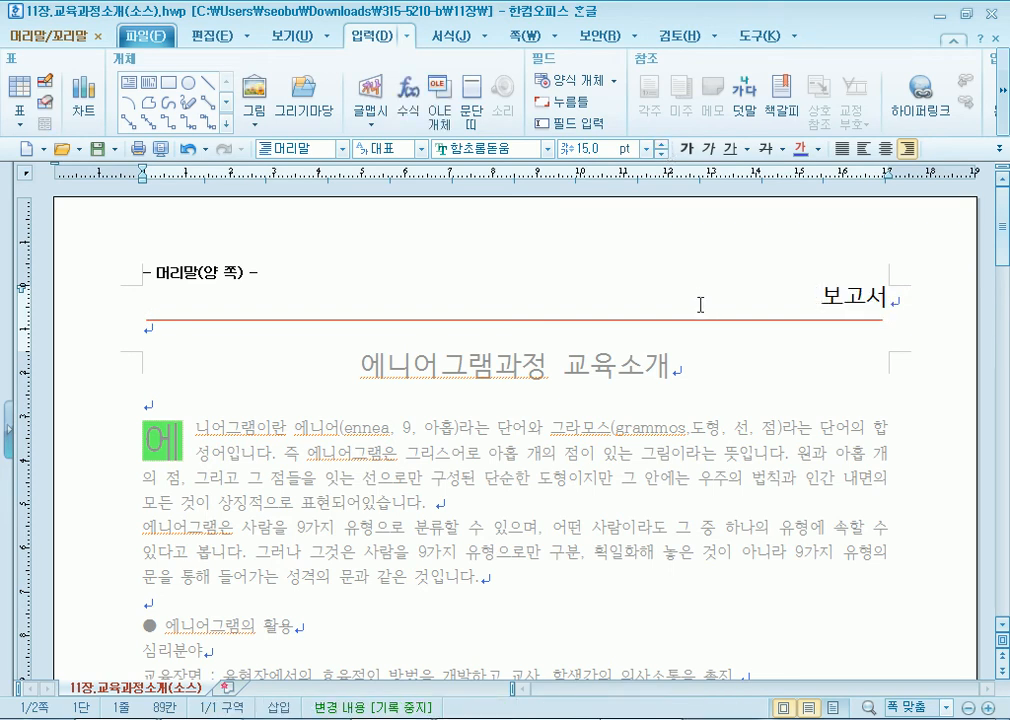
Close header editing and check the header and page number across both pages
{"action": "left_click", "coordinate": [45, 36]}
{"action": "left_click", "coordinate": [512, 105]}
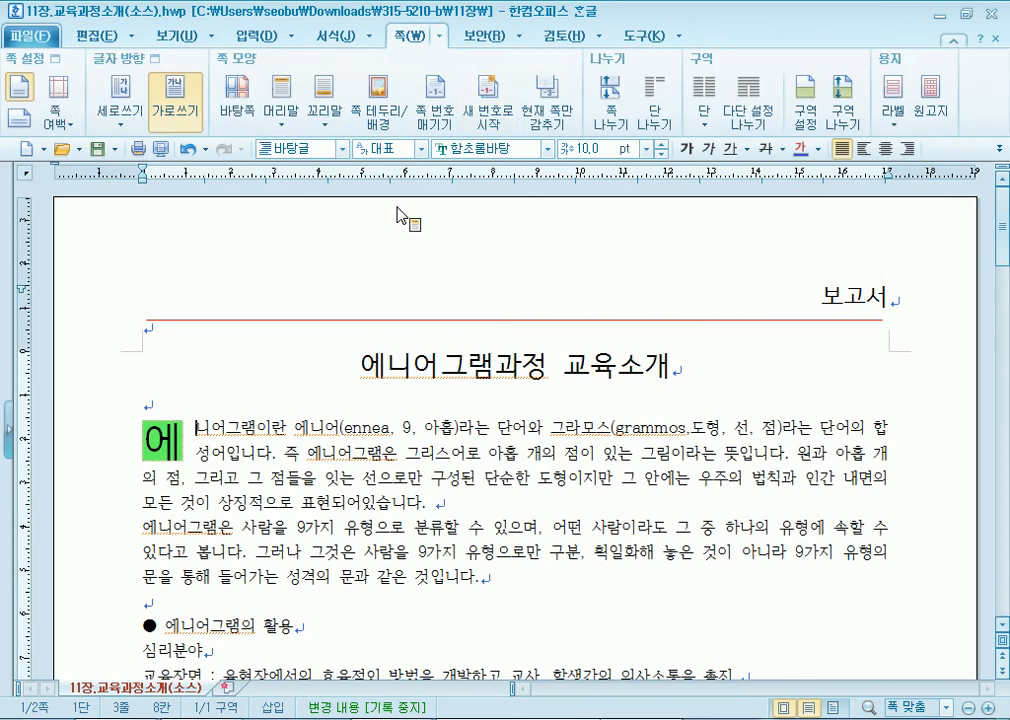
{"action": "scroll", "coordinate": [428, 390], "scroll_direction": "down", "scroll_amount": 15}
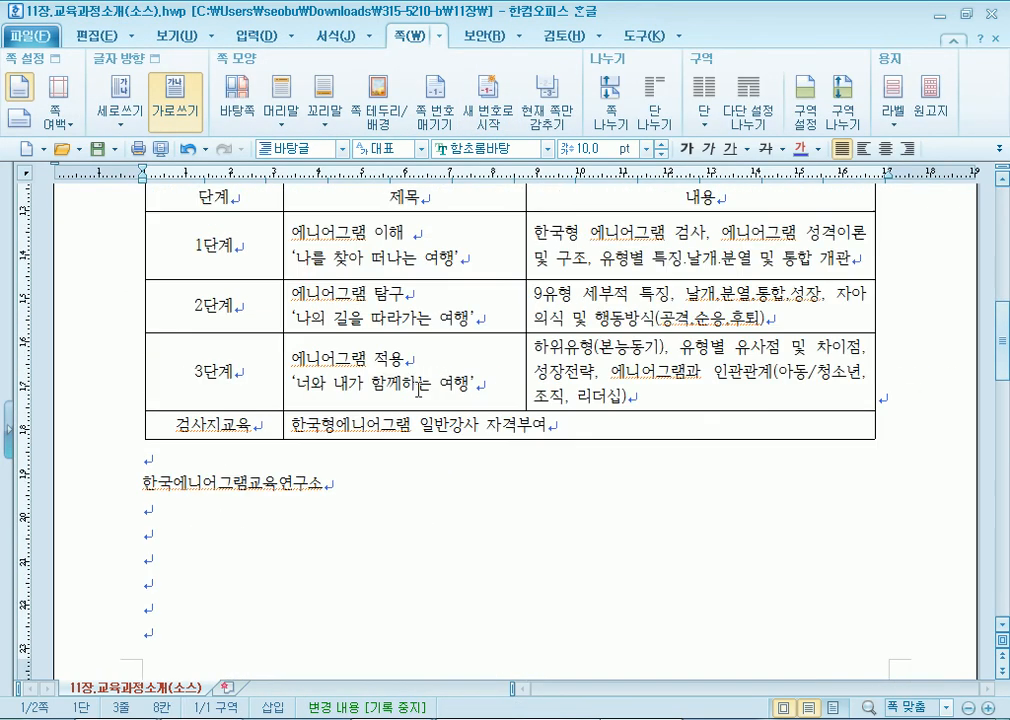
{"action": "scroll", "coordinate": [835, 487], "scroll_direction": "down", "scroll_amount": 3}
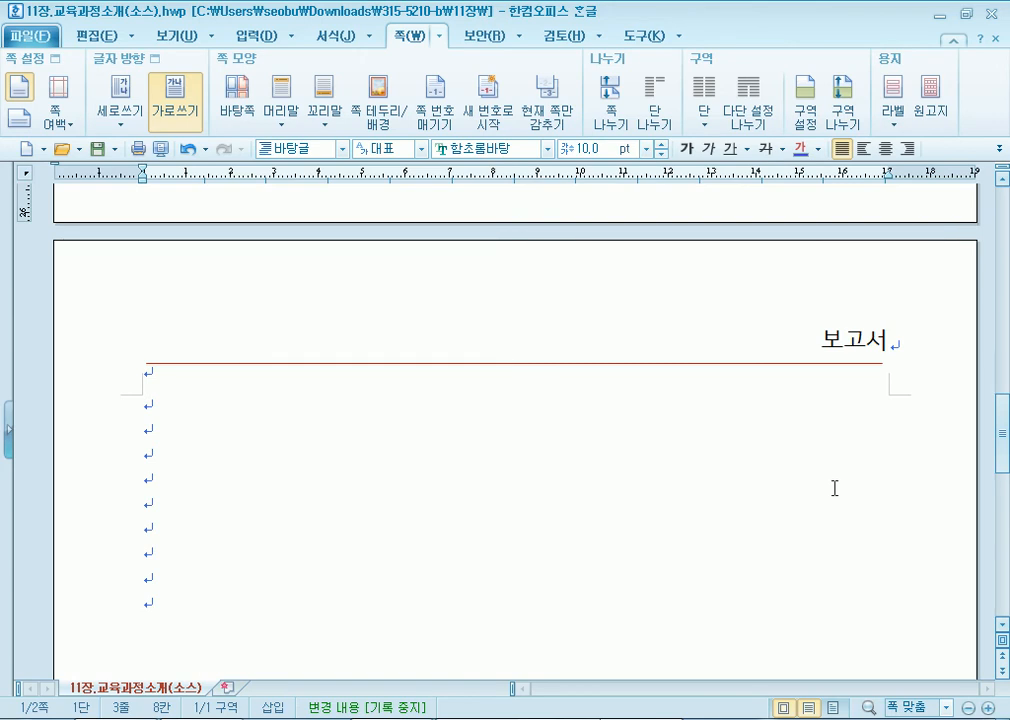
{"action": "scroll", "coordinate": [835, 487], "scroll_direction": "up", "scroll_amount": 5}
{"action": "scroll", "coordinate": [833, 490], "scroll_direction": "up", "scroll_amount": 5}
{"action": "scroll", "coordinate": [839, 497], "scroll_direction": "down", "scroll_amount": 2}
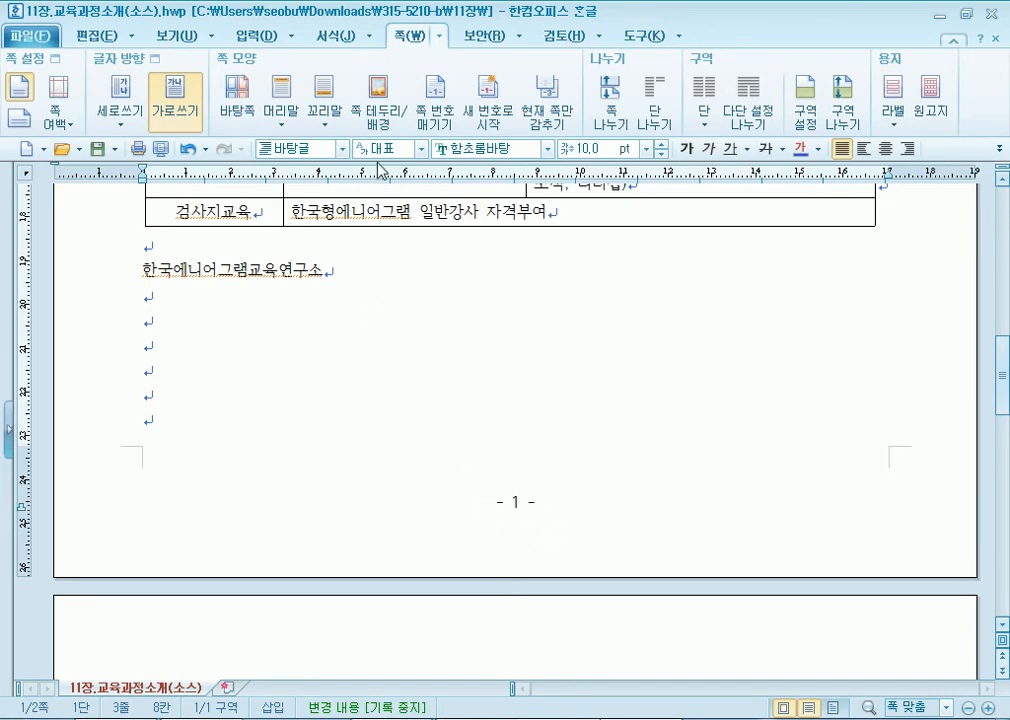
Open the page numbering settings, try the 바깥쪽 아래, 안쪽 아래, bottom-right and bottom-left positions, and choose bottom centre
{"action": "left_click", "coordinate": [324, 112]}
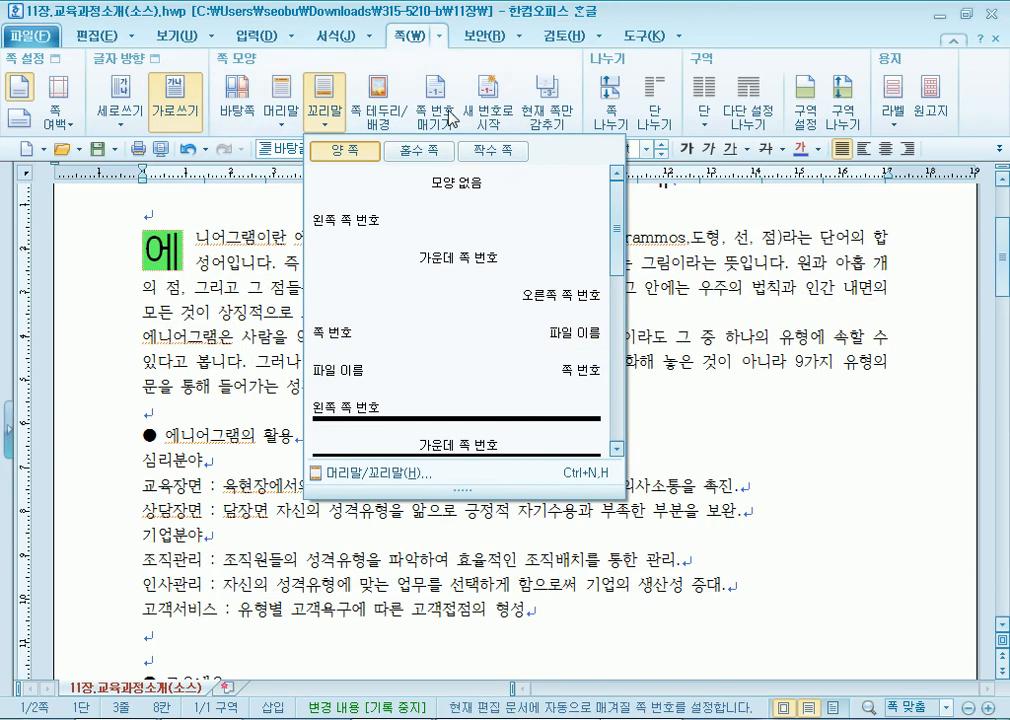
{"action": "left_click", "coordinate": [449, 118]}
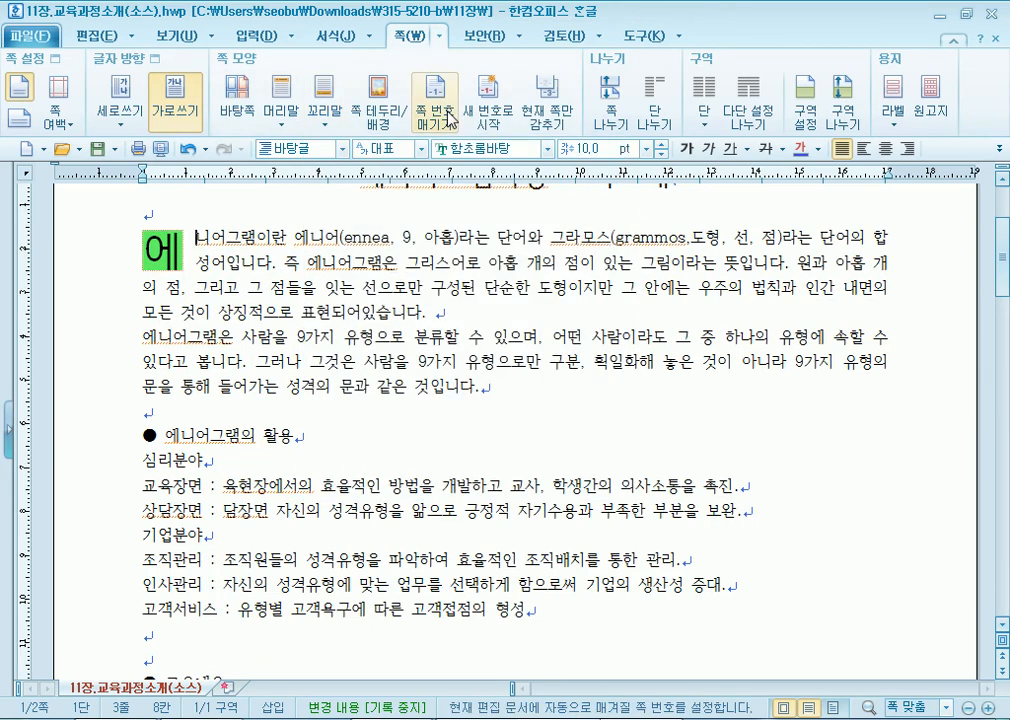
{"action": "left_click", "coordinate": [449, 118]}
{"action": "left_click", "coordinate": [535, 388]}
{"action": "left_click", "coordinate": [438, 390]}
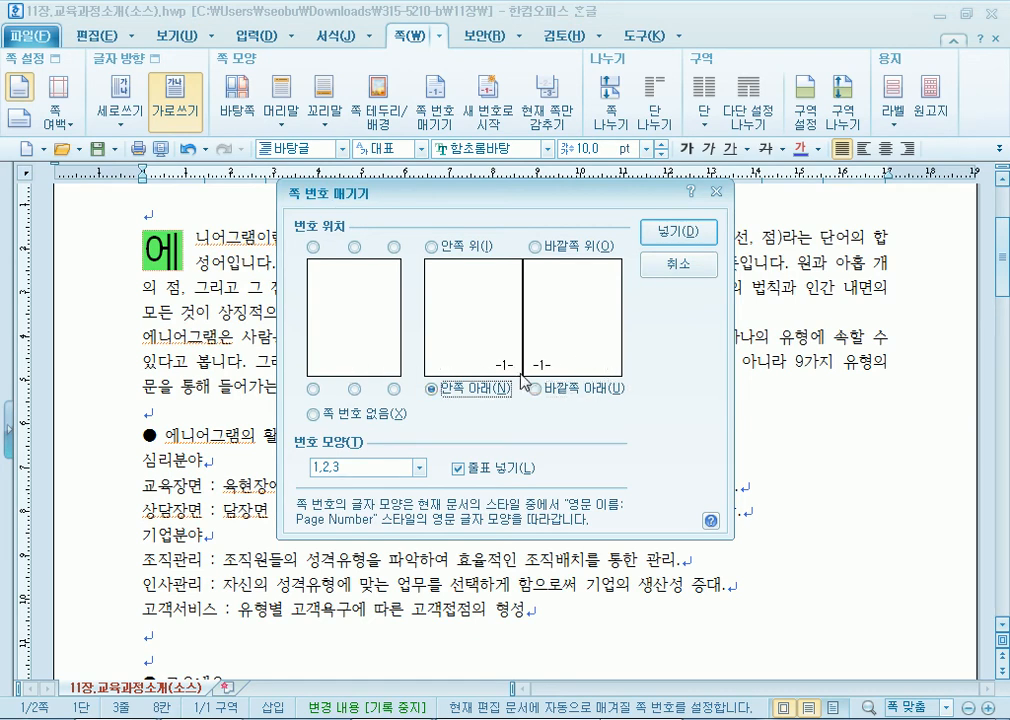
{"action": "left_click", "coordinate": [355, 388]}
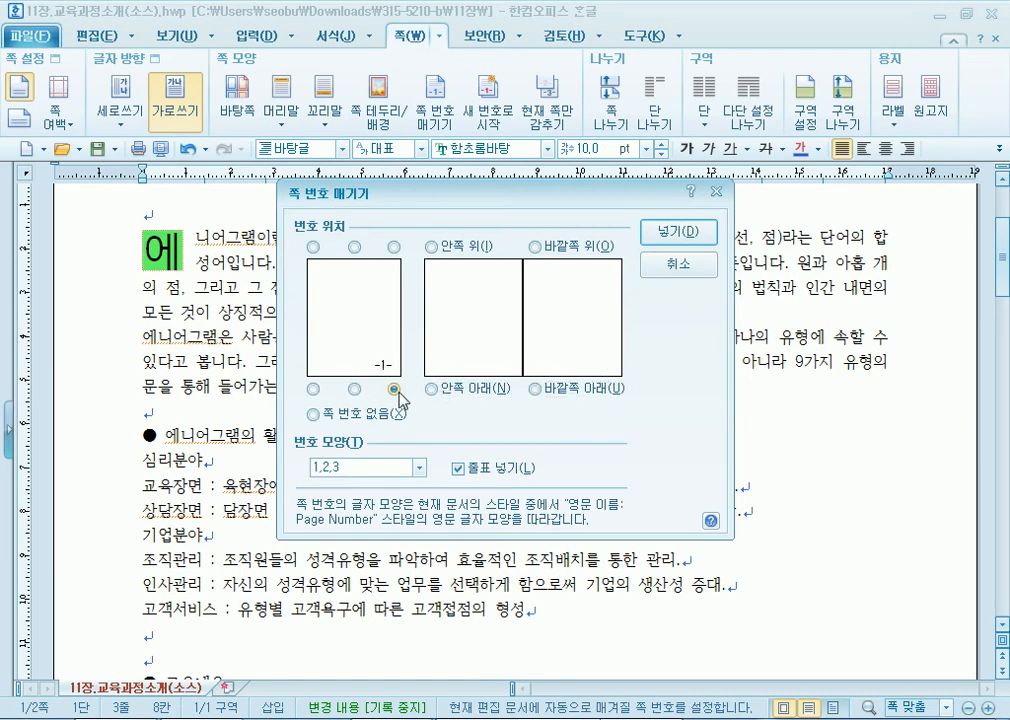
{"action": "left_click", "coordinate": [313, 389]}
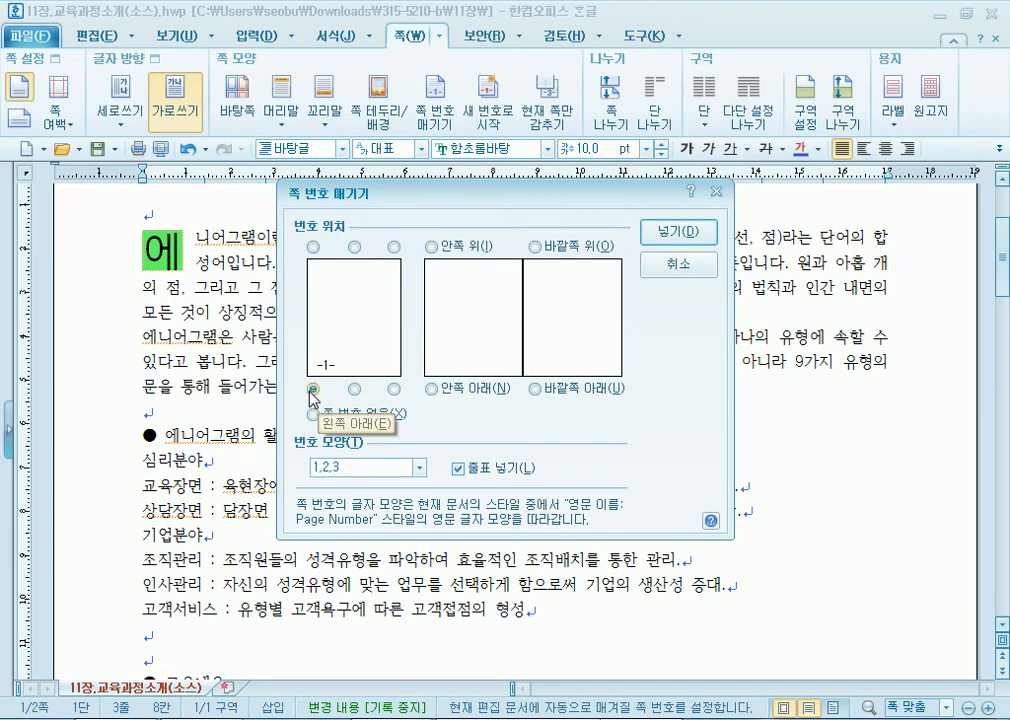
{"action": "left_click", "coordinate": [355, 388]}
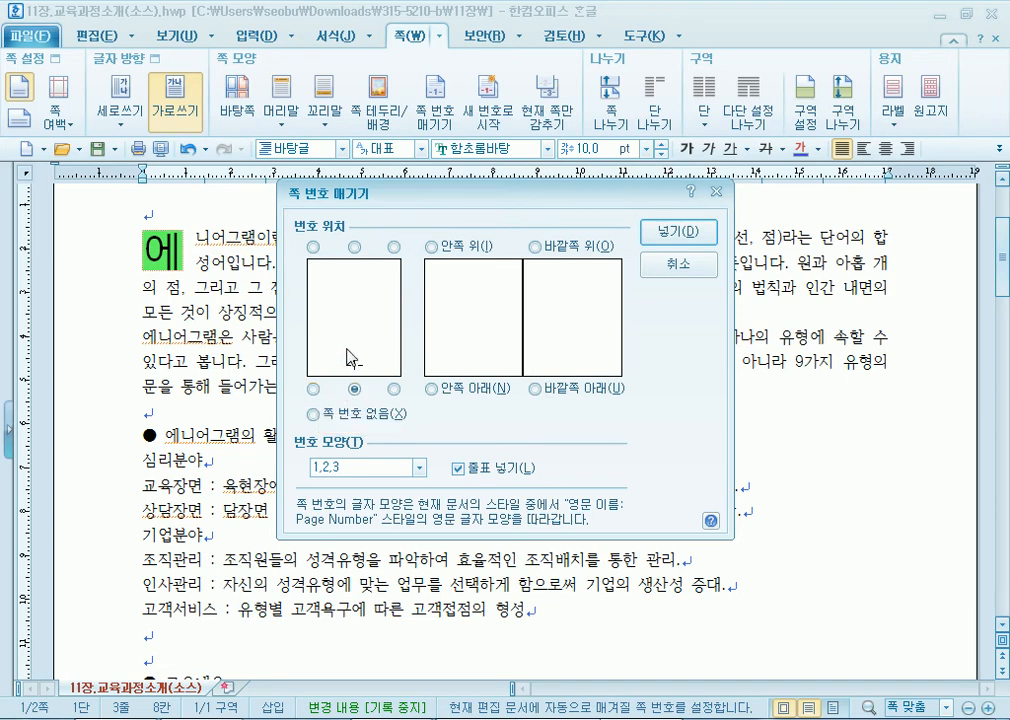
Toggle the 줄표 넣기 option, insert the 1,2,3 page numbers at the bottom centre with dashes, and check them in the document
{"action": "left_click_drag", "start_coordinate": [516, 201], "coordinate": [615, 56]}
{"action": "left_click", "coordinate": [557, 324]}
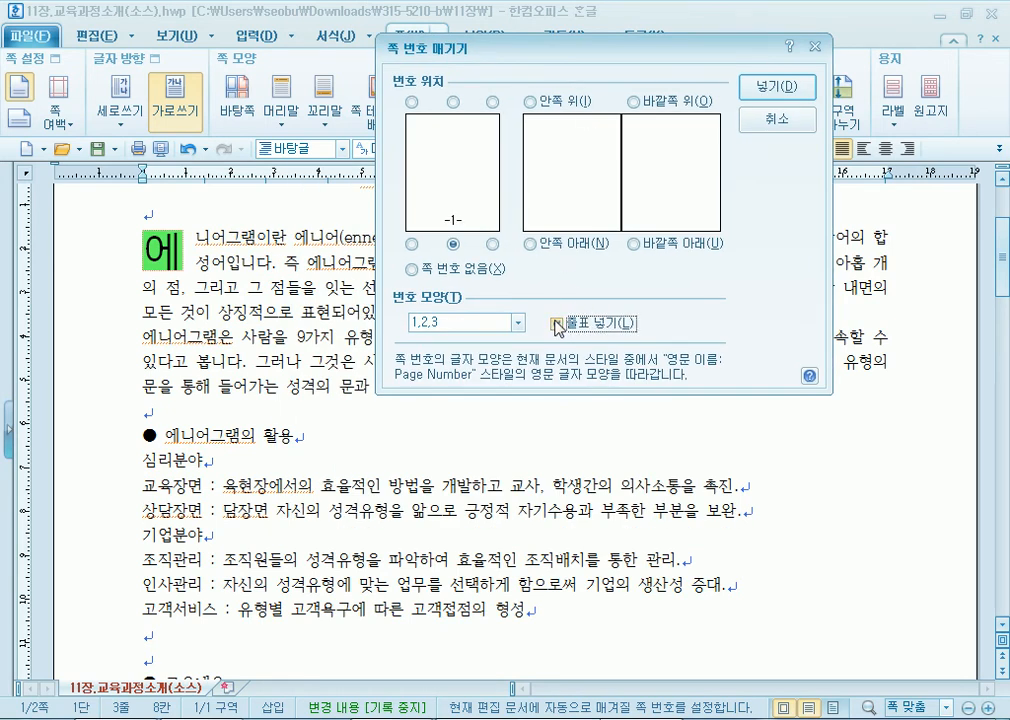
{"action": "left_click", "coordinate": [557, 324]}
{"action": "left_click", "coordinate": [600, 327]}
{"action": "left_click", "coordinate": [776, 87]}
{"action": "scroll", "coordinate": [620, 240], "scroll_direction": "down", "scroll_amount": 8}
{"action": "scroll", "coordinate": [602, 250], "scroll_direction": "down", "scroll_amount": 8}
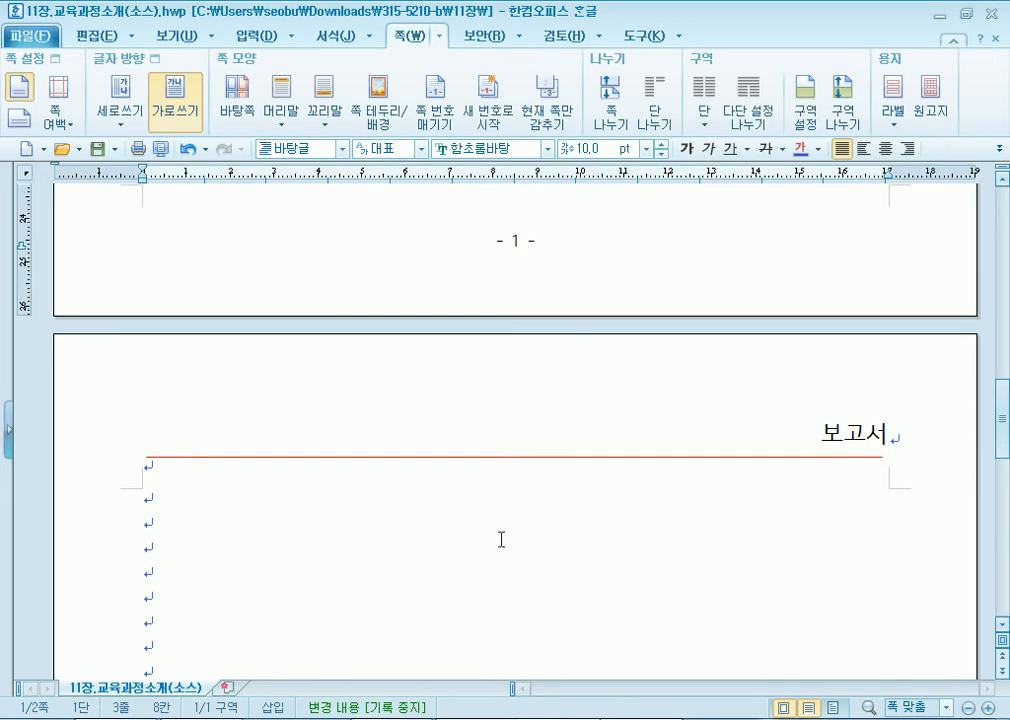
Open the 보고서 header for editing, and try a paragraph band (문단 띠) in the 보고서 line before deleting it
{"action": "double_click", "coordinate": [541, 427]}
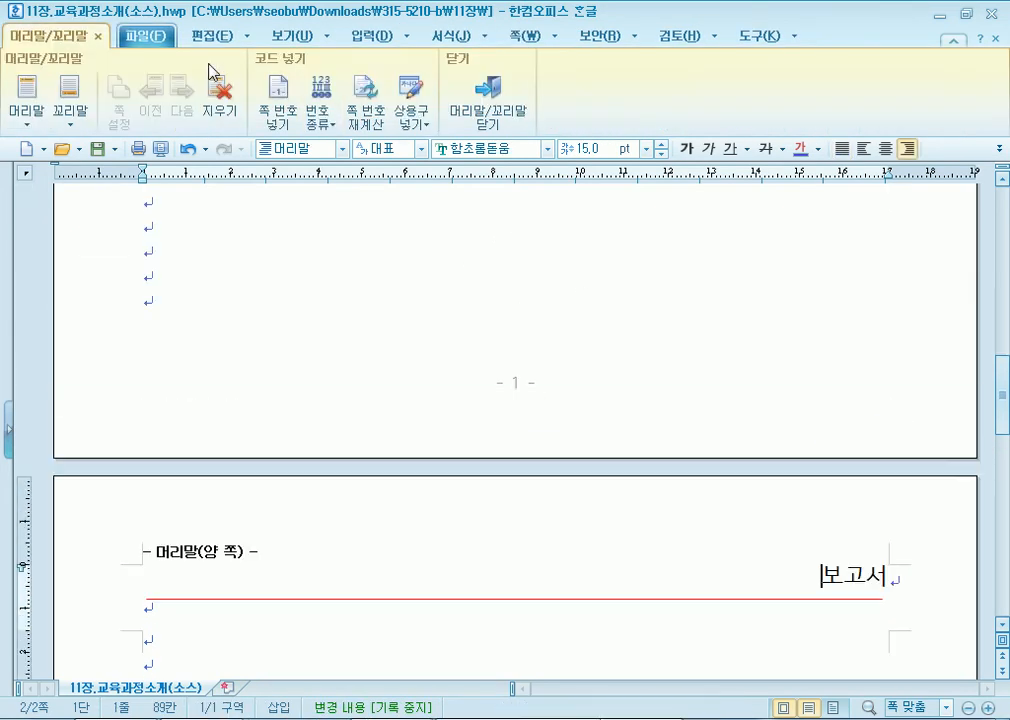
{"action": "left_click", "coordinate": [369, 36]}
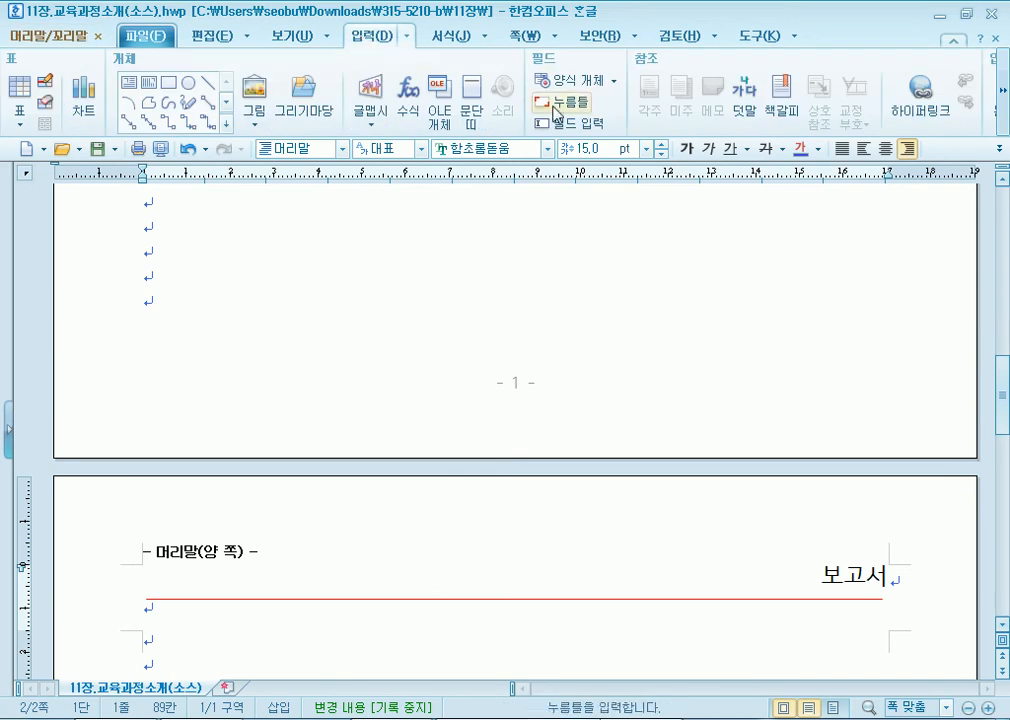
{"action": "left_click", "coordinate": [474, 121]}
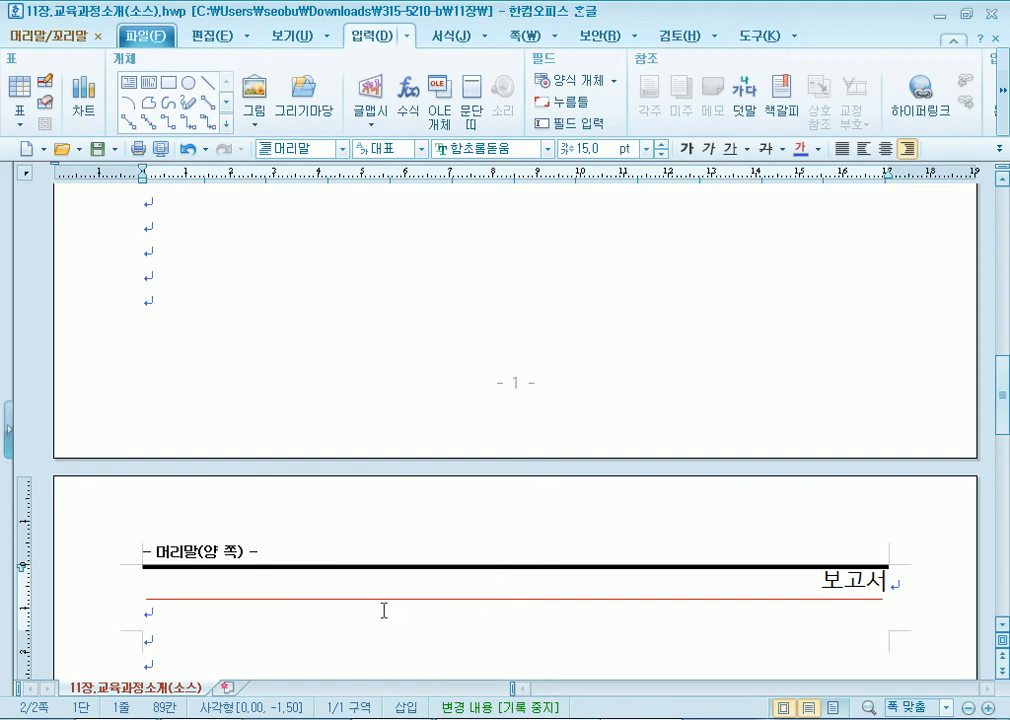
{"action": "left_click", "coordinate": [373, 567]}
{"action": "mouse_move", "coordinate": [373, 567]}
{"action": "left_mouse_down"}
{"action": "mouse_move", "coordinate": [372, 622]}
{"action": "mouse_move", "coordinate": [372, 591]}
{"action": "left_mouse_up"}
{"action": "key", "text": "Delete"}
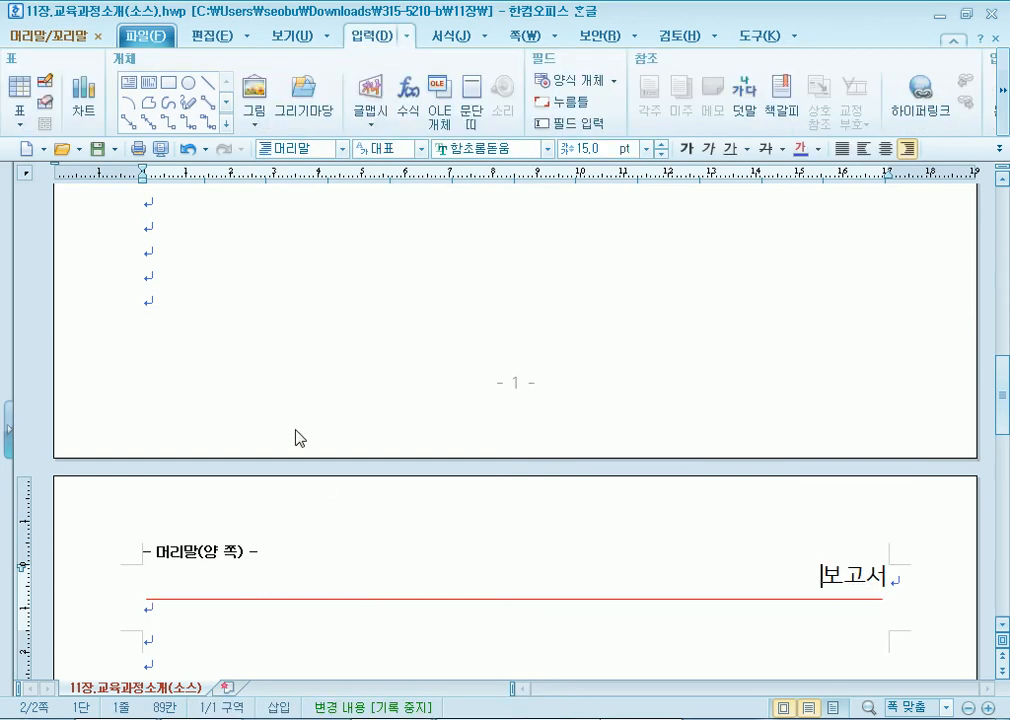
Delete the red line below the header text 보고서
{"action": "scroll", "coordinate": [292, 425], "scroll_direction": "up", "scroll_amount": 10}
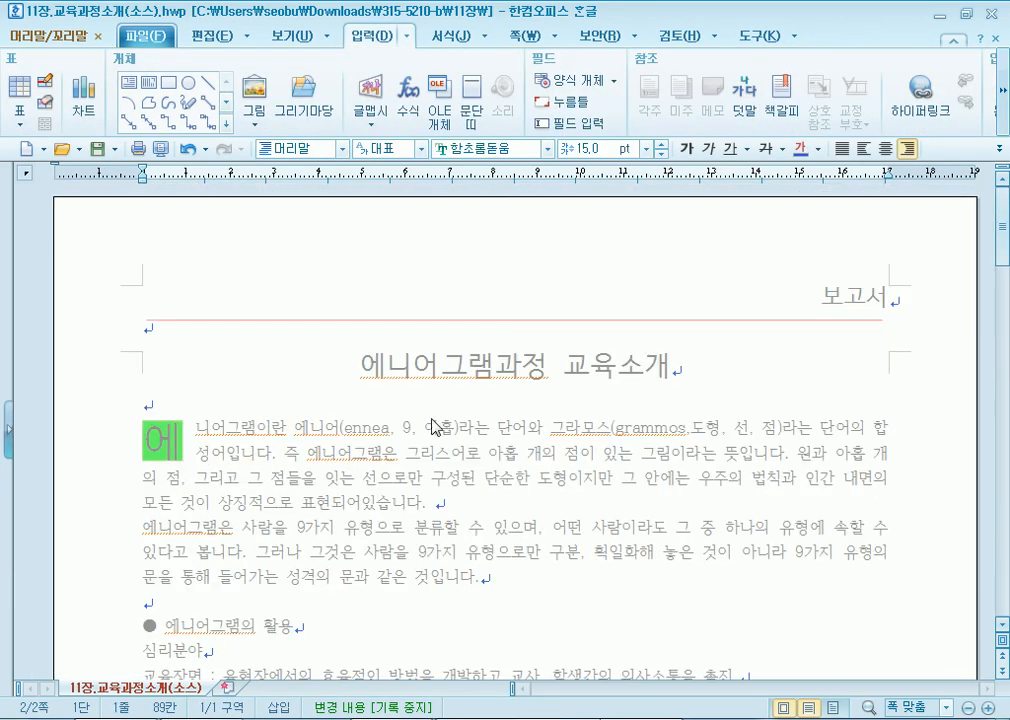
{"action": "scroll", "coordinate": [316, 382], "scroll_direction": "down", "scroll_amount": 10}
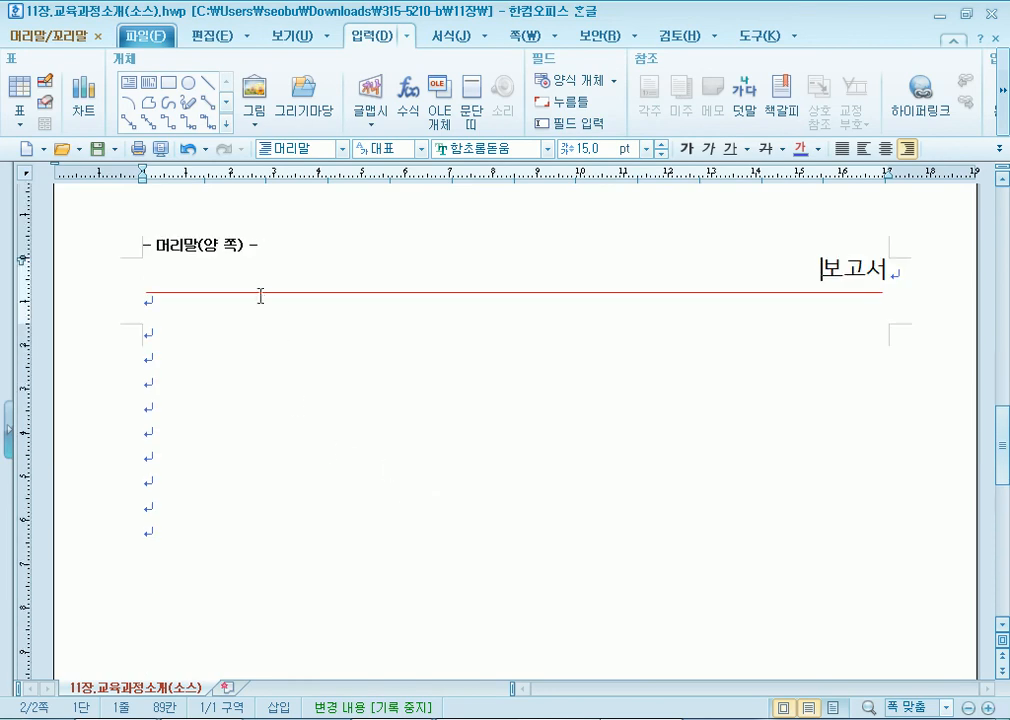
{"action": "left_click", "coordinate": [835, 293]}
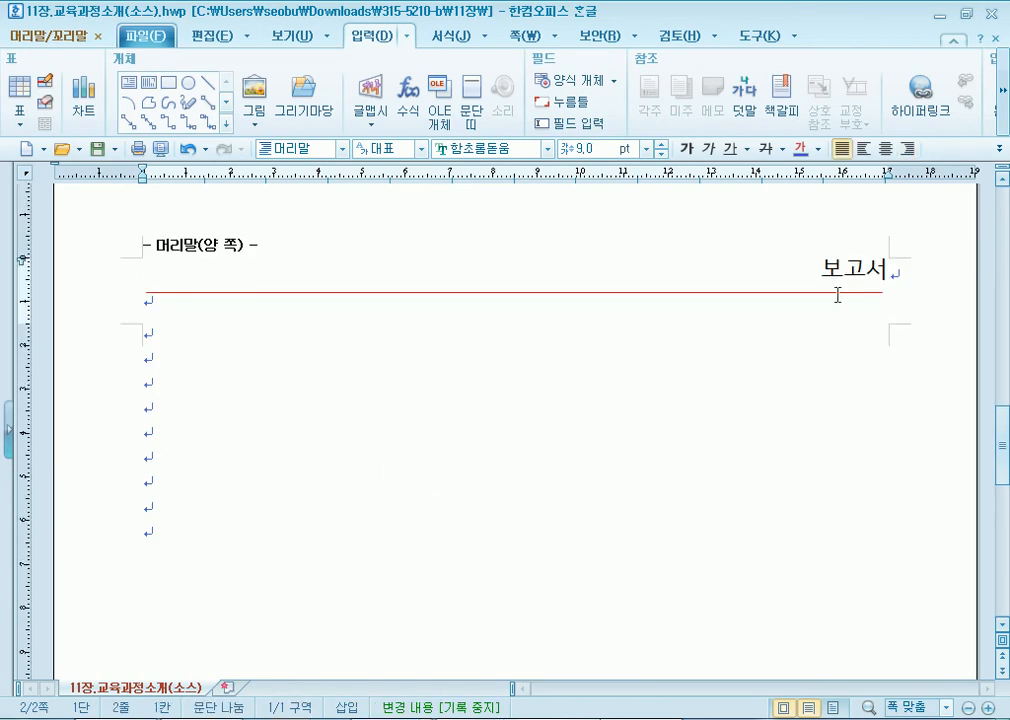
{"action": "left_click", "coordinate": [836, 293]}
{"action": "key", "text": "Delete"}
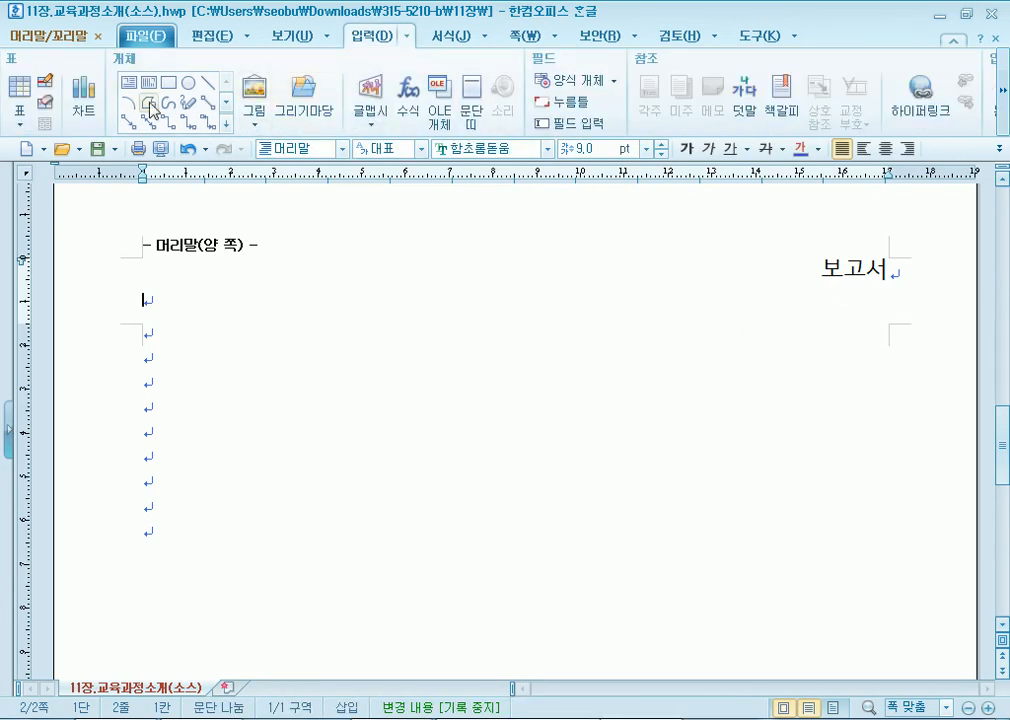
Try a straight horizontal line about 157 mm long below the header text, and undo it
{"action": "left_click", "coordinate": [208, 86]}
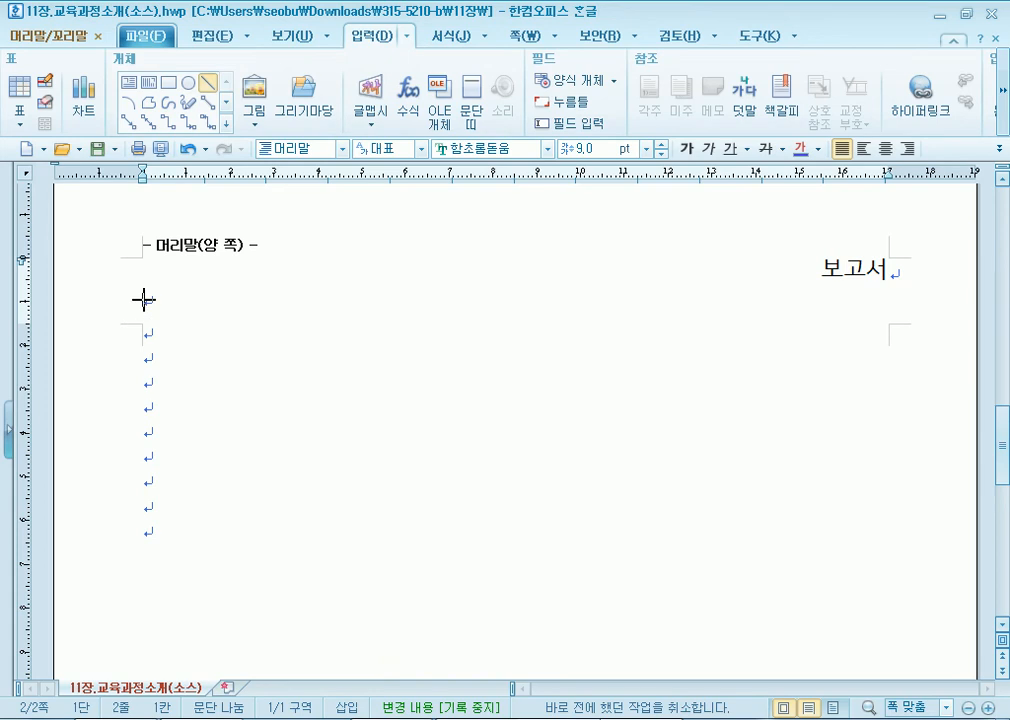
{"action": "left_click_drag", "start_coordinate": [144, 299], "coordinate": [834, 318]}
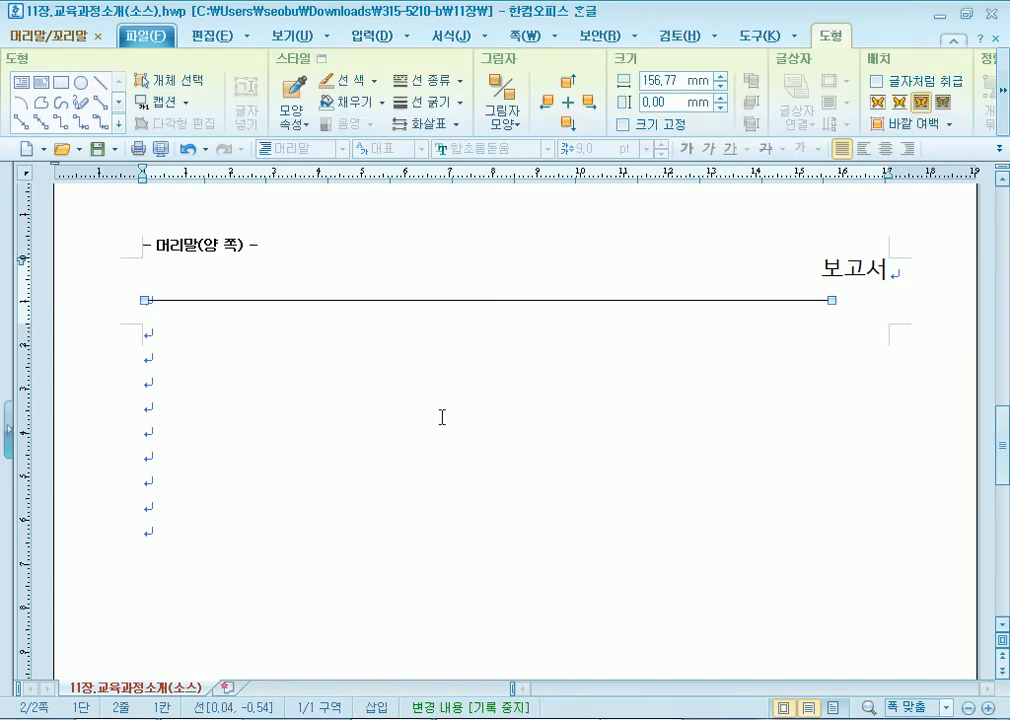
{"action": "left_click", "coordinate": [865, 312]}
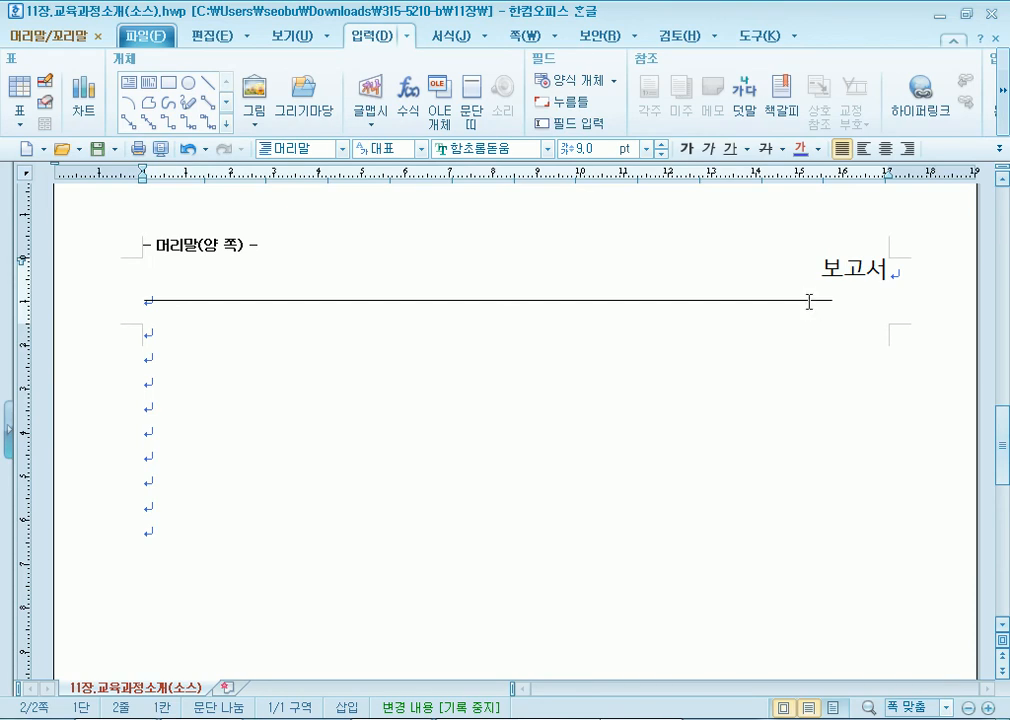
{"action": "key", "text": "ctrl+z"}
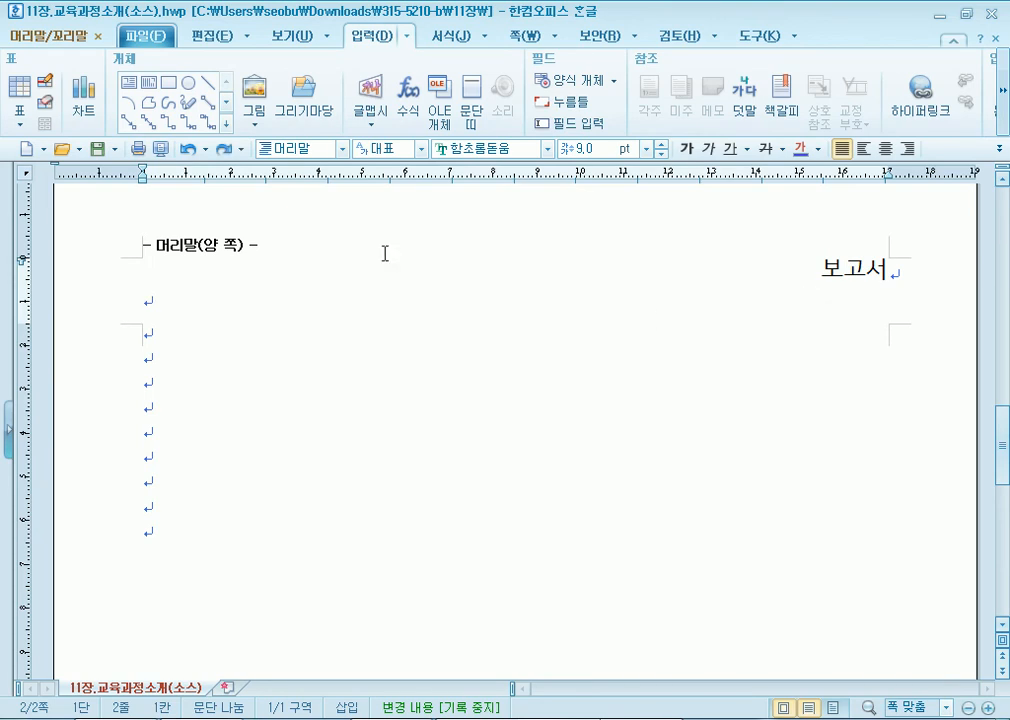
Insert a paragraph band (문단 띠) in the empty header line below 보고서 and set it to 글자처럼 취급
{"action": "left_click", "coordinate": [472, 125]}
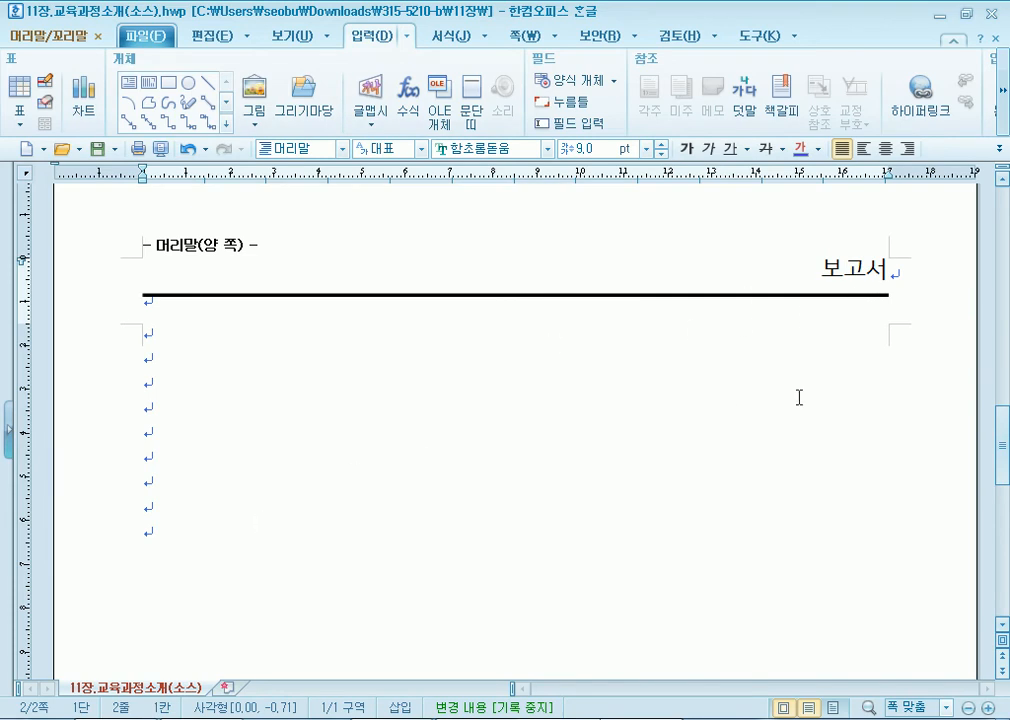
{"action": "left_click", "coordinate": [826, 296]}
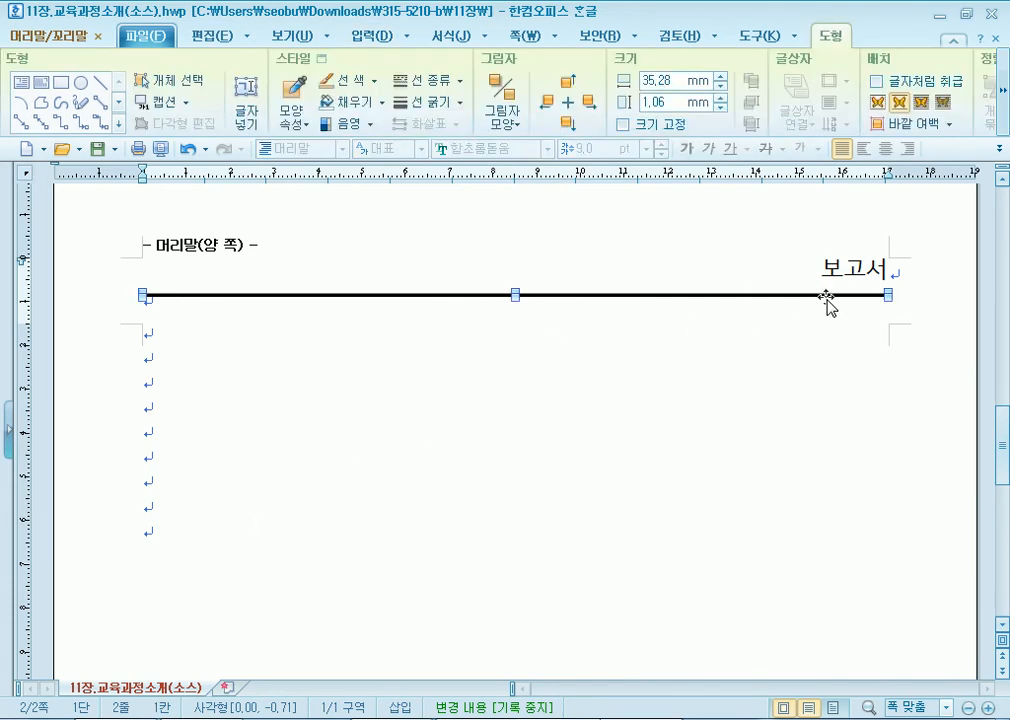
{"action": "double_click", "coordinate": [826, 296]}
{"action": "left_click", "coordinate": [236, 160]}
{"action": "left_click", "coordinate": [305, 283]}
{"action": "key", "text": "Return"}
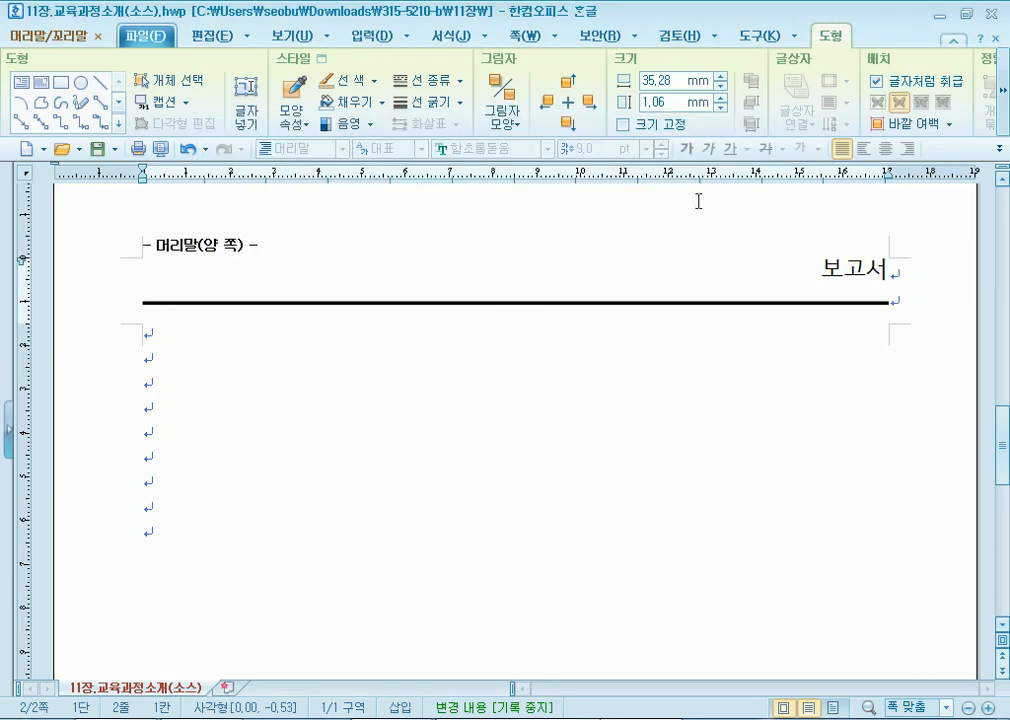
Set the line spacing of the header text 보고서 to 100 %
{"action": "left_click", "coordinate": [901, 301]}
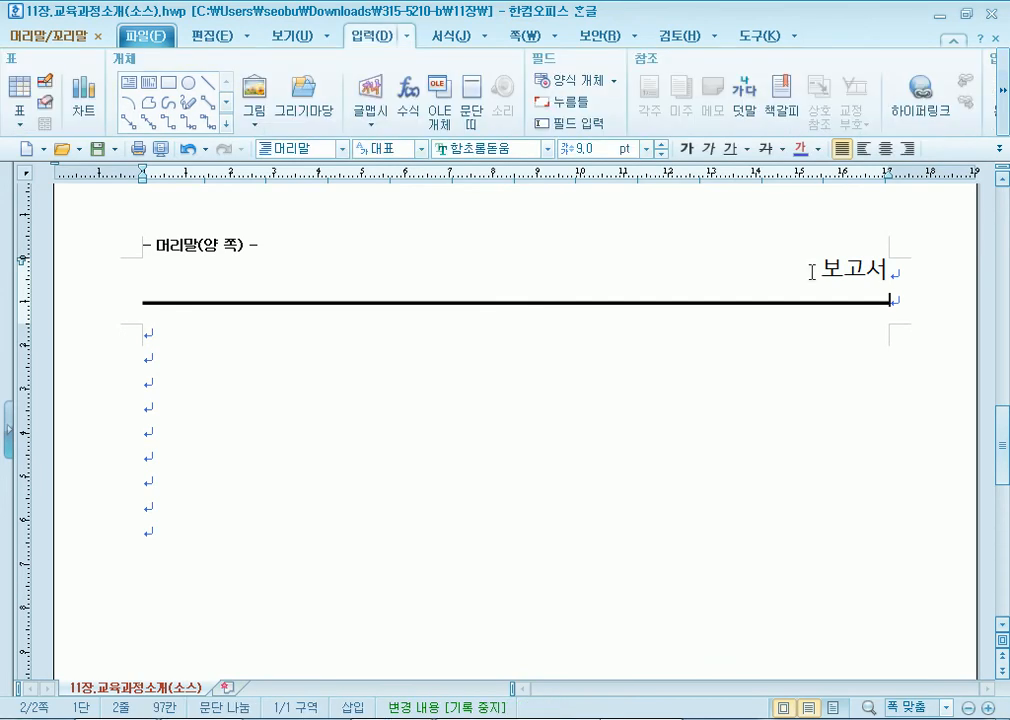
{"action": "left_click", "coordinate": [818, 266]}
{"action": "left_click", "coordinate": [910, 302]}
{"action": "left_click", "coordinate": [834, 269]}
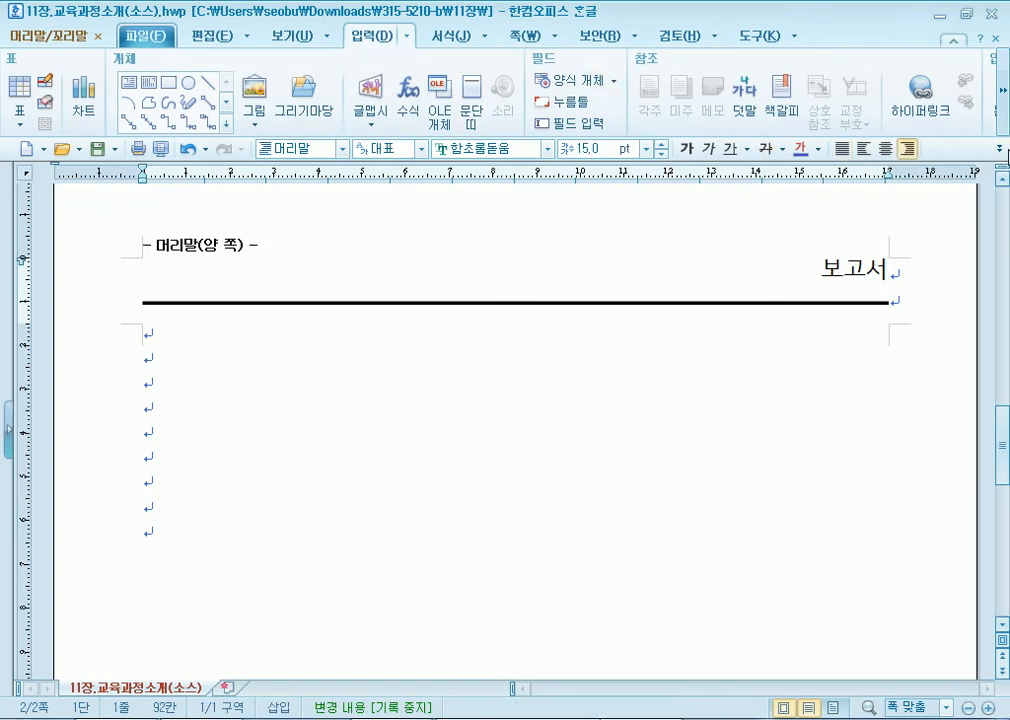
{"action": "left_click", "coordinate": [999, 148]}
{"action": "left_click", "coordinate": [985, 172]}
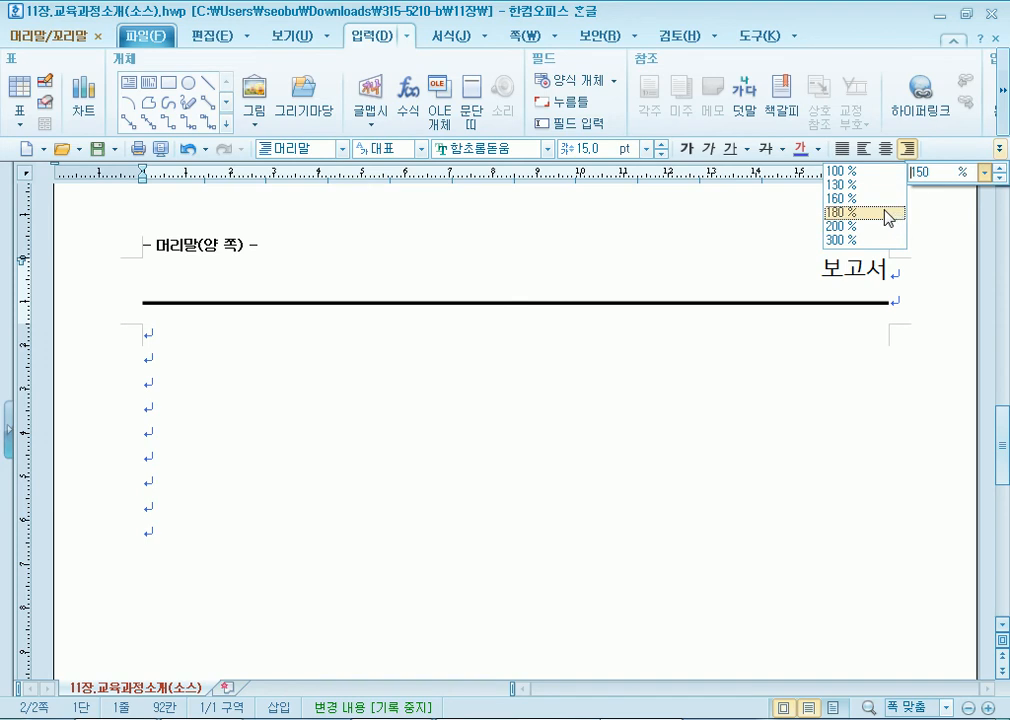
{"action": "left_click", "coordinate": [840, 171]}
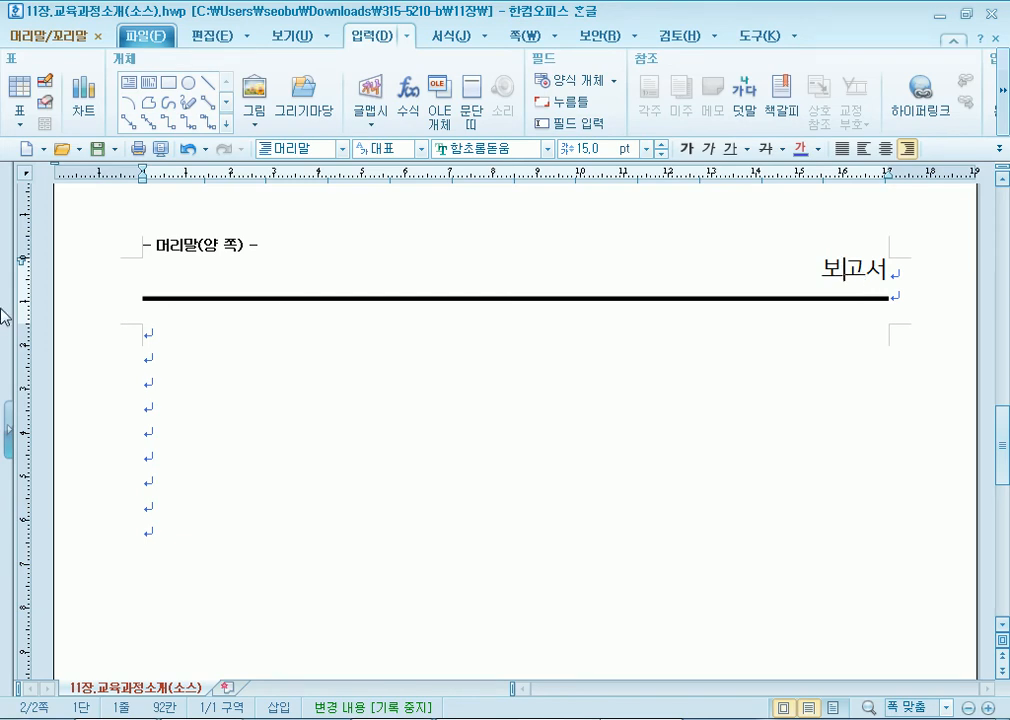
Close header editing and check the header with its black band on both pages
{"action": "key", "text": "Down"}
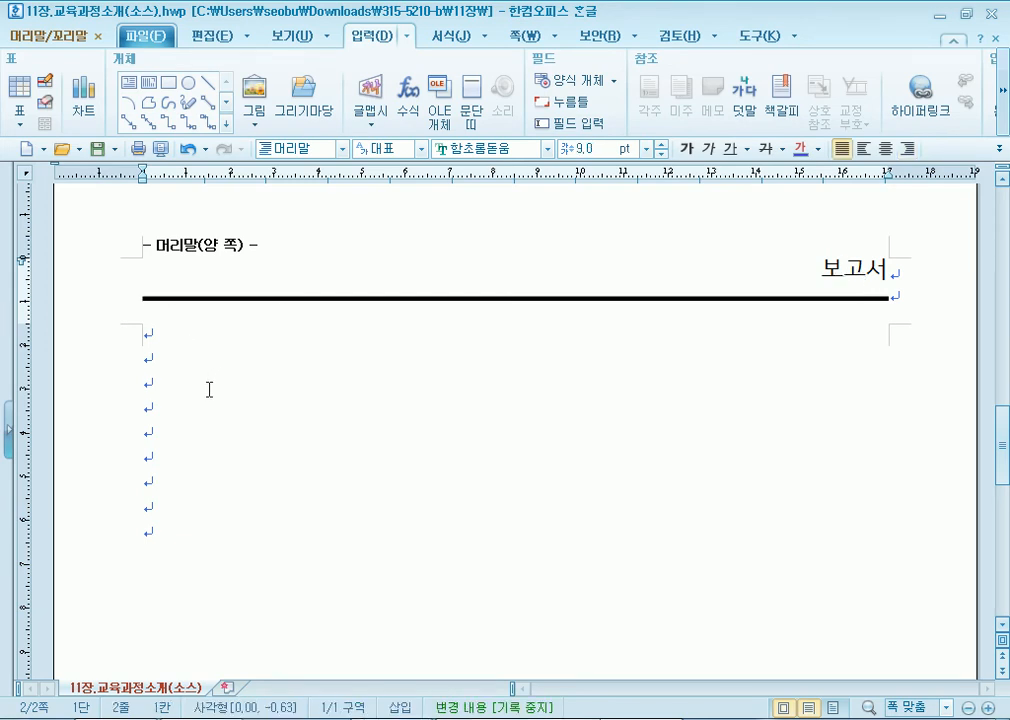
{"action": "left_click", "coordinate": [45, 35]}
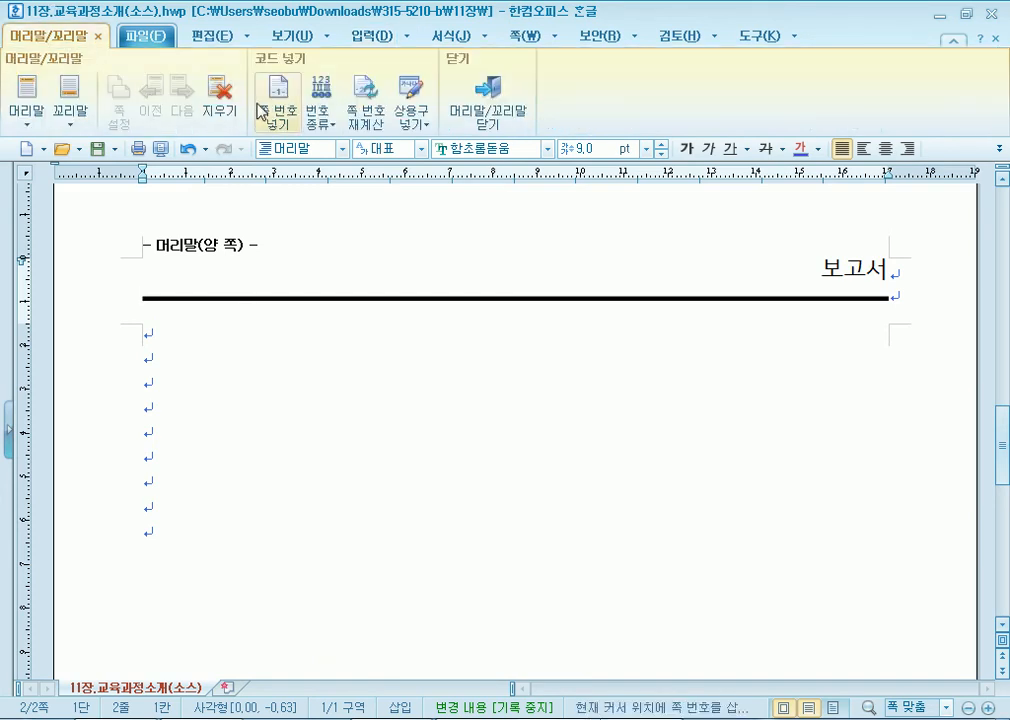
{"action": "left_click", "coordinate": [487, 112]}
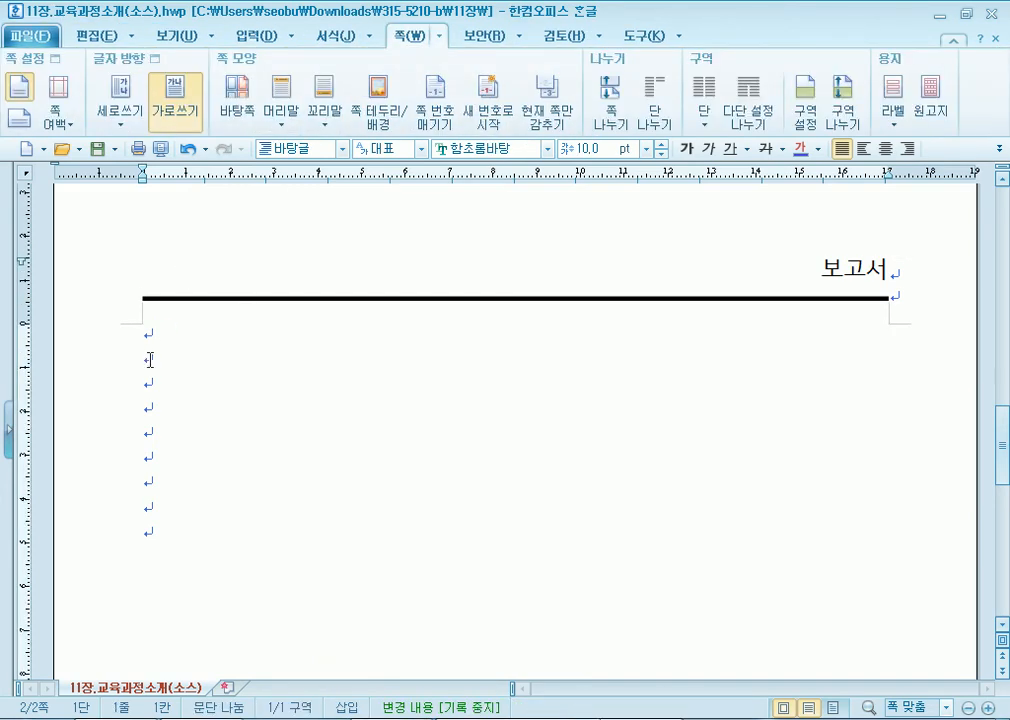
{"action": "scroll", "coordinate": [155, 375], "scroll_direction": "down", "scroll_amount": 5}
{"action": "scroll", "coordinate": [171, 355], "scroll_direction": "up", "scroll_amount": 6}
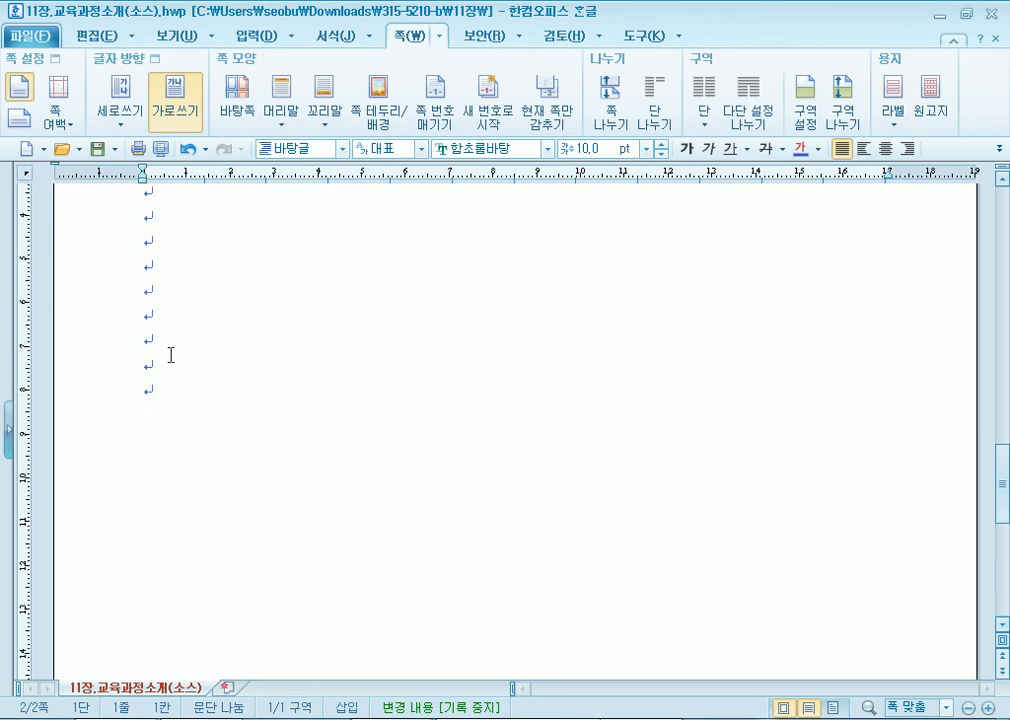
{"action": "scroll", "coordinate": [195, 410], "scroll_direction": "up", "scroll_amount": 7}
{"action": "scroll", "coordinate": [201, 410], "scroll_direction": "down", "scroll_amount": 10}
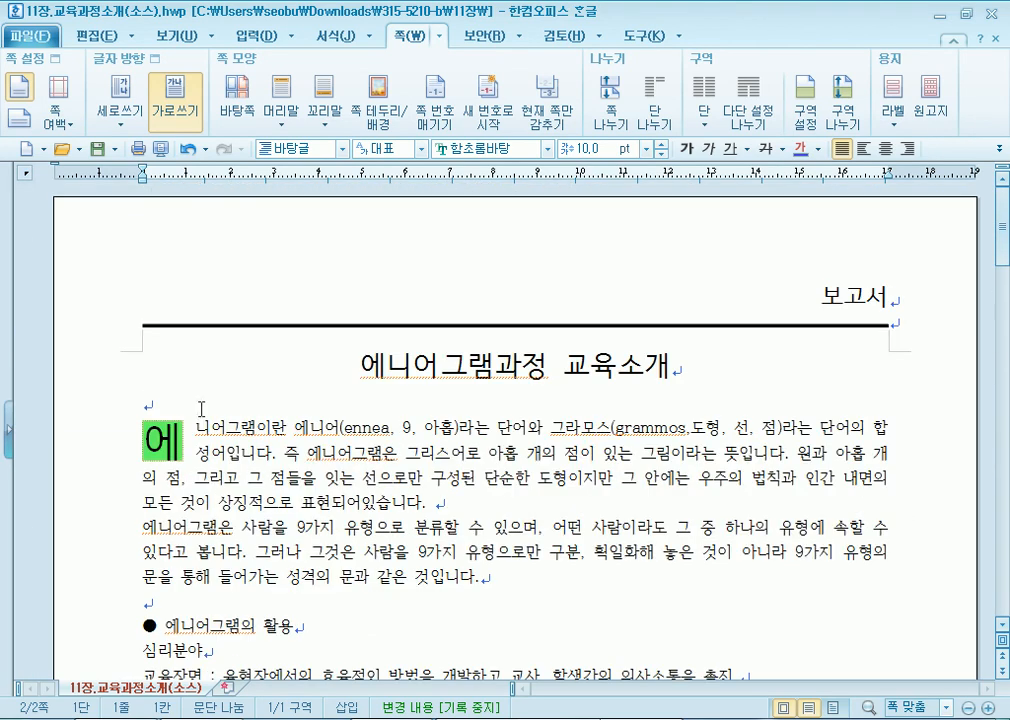
Look through page 1 from the title to the 교육내용 table and examine the page number and header around the page break
{"action": "left_click", "coordinate": [820, 306]}
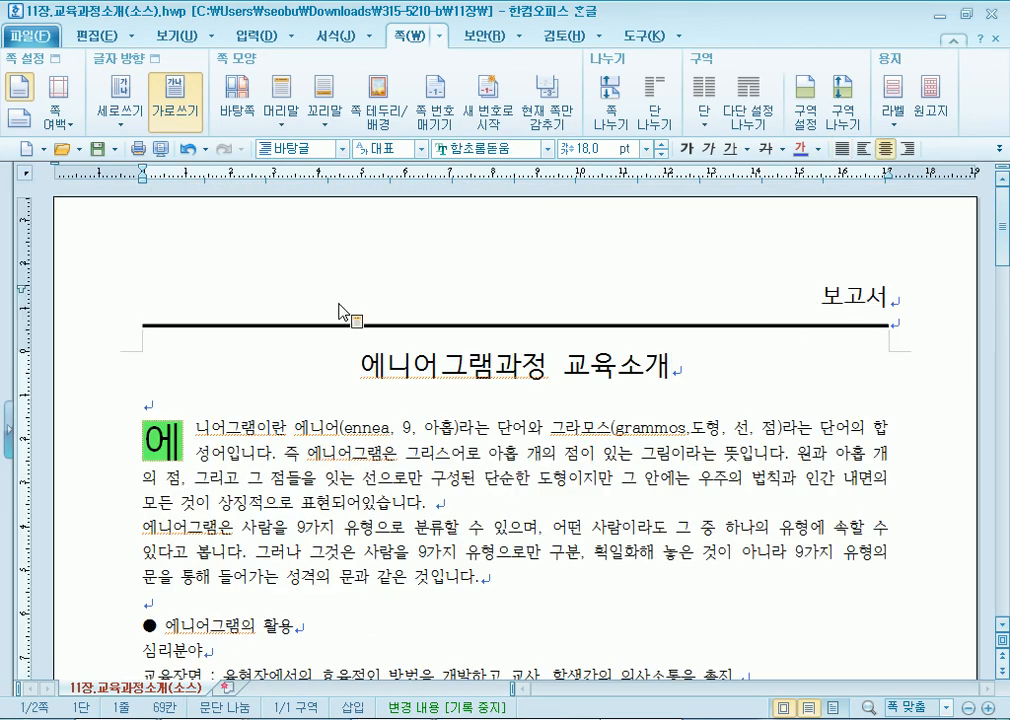
{"action": "scroll", "coordinate": [330, 300], "scroll_direction": "down", "scroll_amount": 6}
{"action": "left_click", "coordinate": [236, 325]}
{"action": "scroll", "coordinate": [236, 327], "scroll_direction": "down", "scroll_amount": 4}
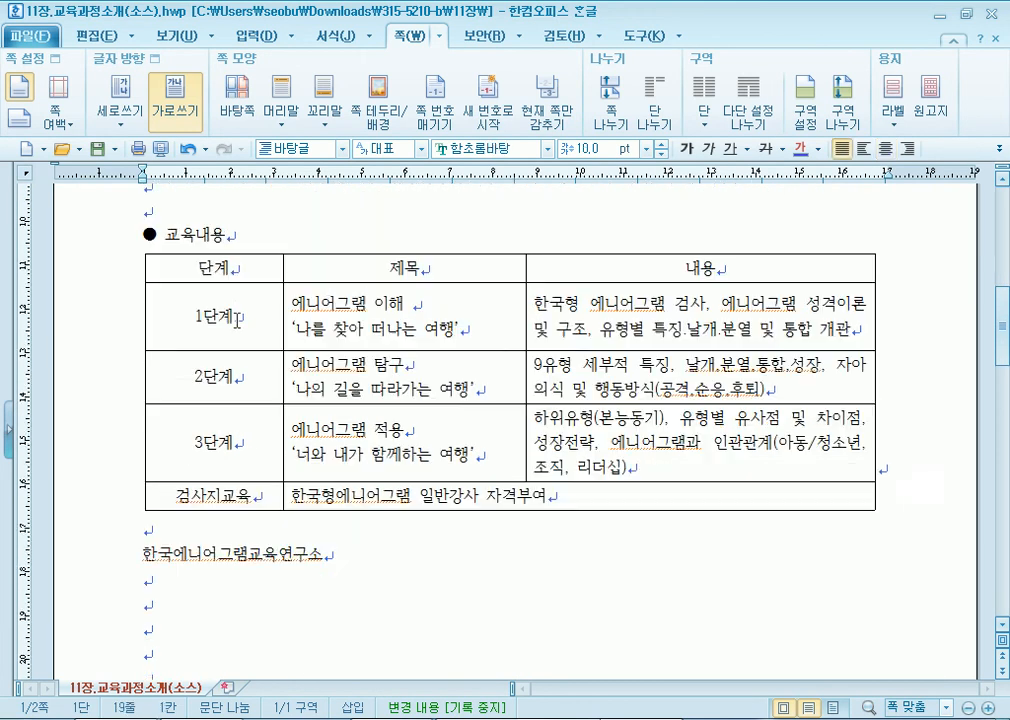
{"action": "scroll", "coordinate": [230, 330], "scroll_direction": "down", "scroll_amount": 7}
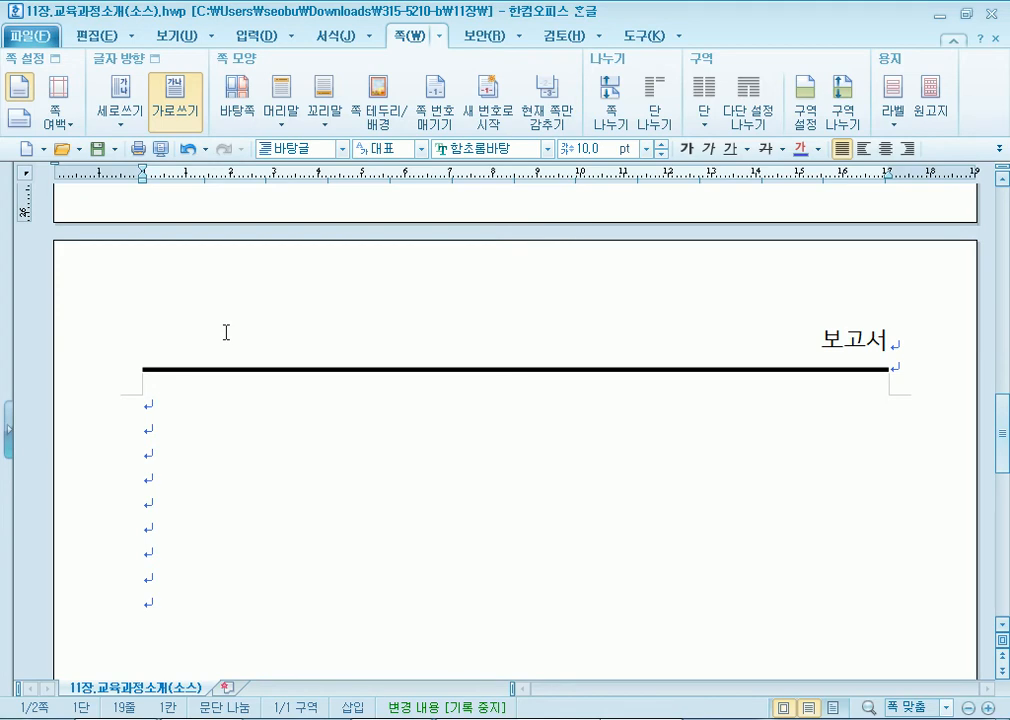
{"action": "scroll", "coordinate": [660, 316], "scroll_direction": "down", "scroll_amount": 3}
{"action": "scroll", "coordinate": [793, 327], "scroll_direction": "up", "scroll_amount": 5}
{"action": "scroll", "coordinate": [544, 293], "scroll_direction": "up", "scroll_amount": 1}
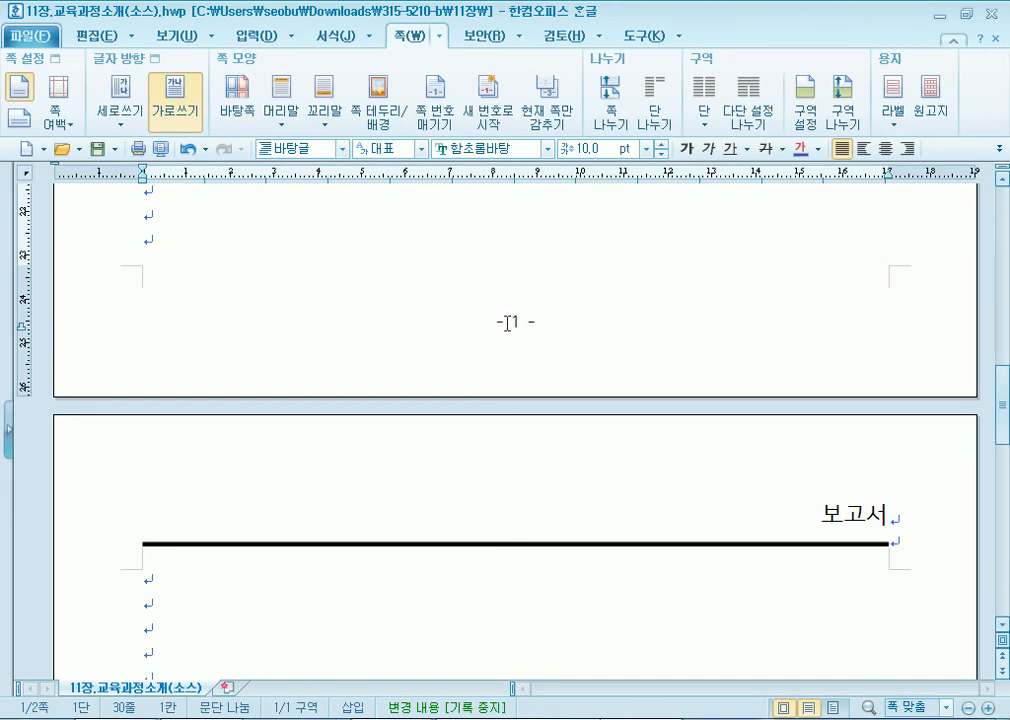
Toggle the display of 조판 부호 and compare the header and the end of page 1 with it switched off
{"action": "left_click", "coordinate": [171, 38]}
{"action": "left_click", "coordinate": [332, 104]}
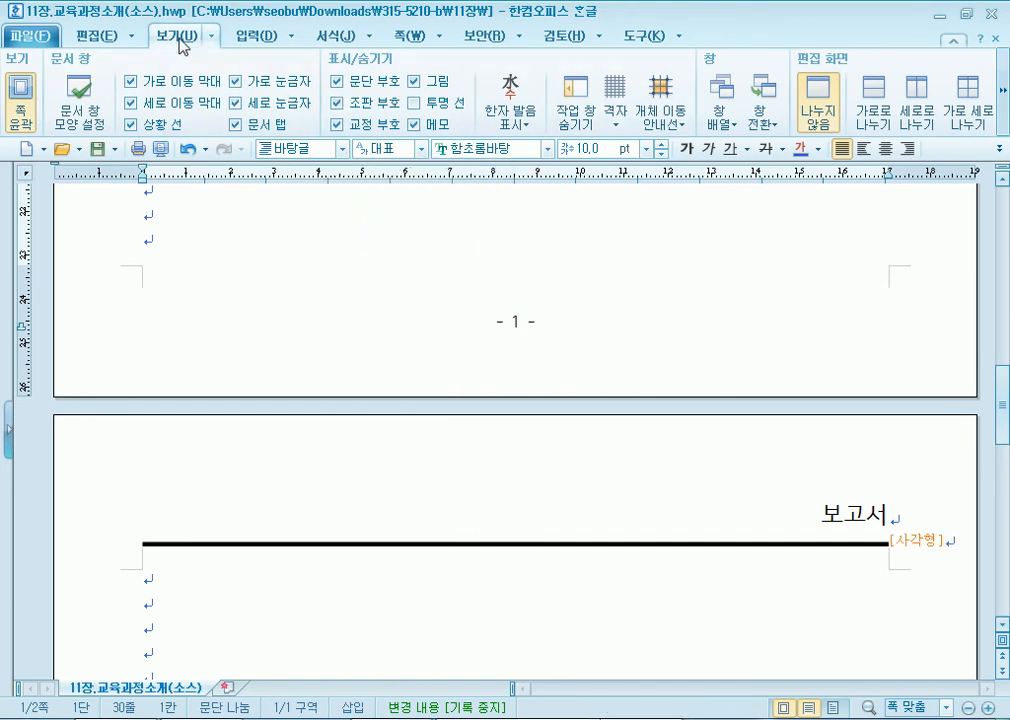
{"action": "left_click", "coordinate": [359, 108]}
{"action": "left_click", "coordinate": [362, 110]}
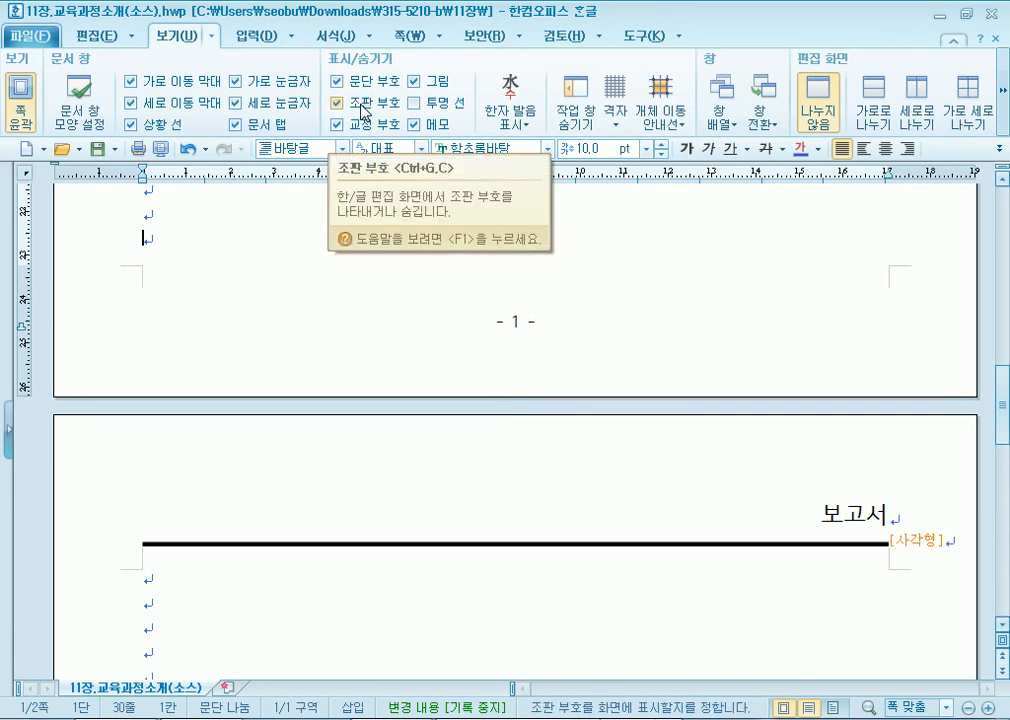
{"action": "left_click", "coordinate": [364, 111]}
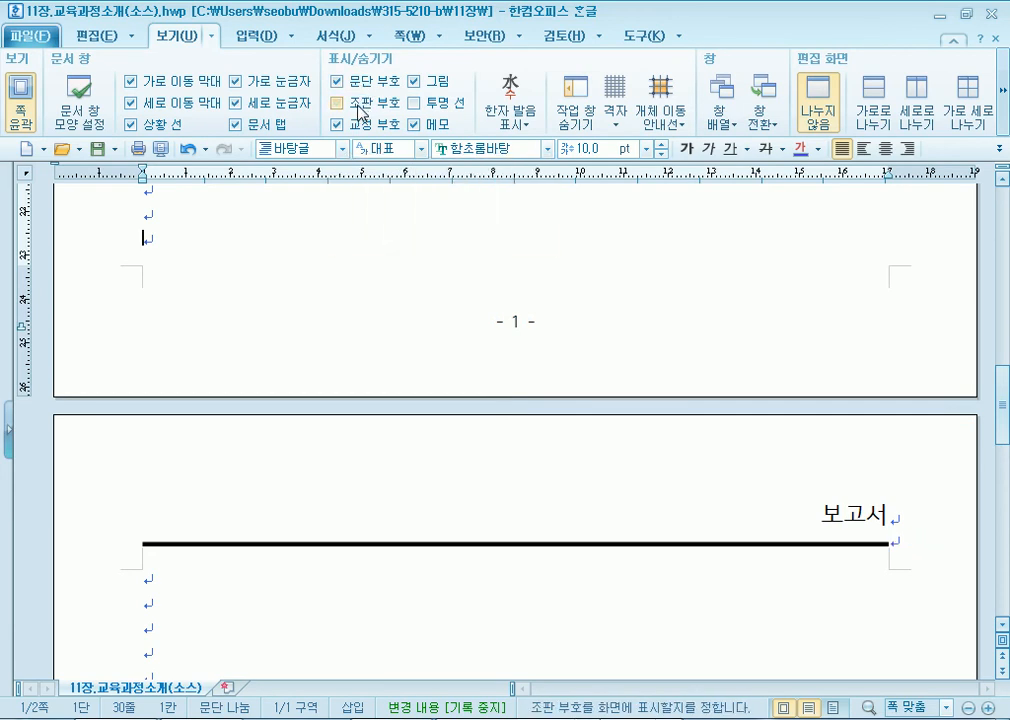
{"action": "left_click", "coordinate": [168, 244]}
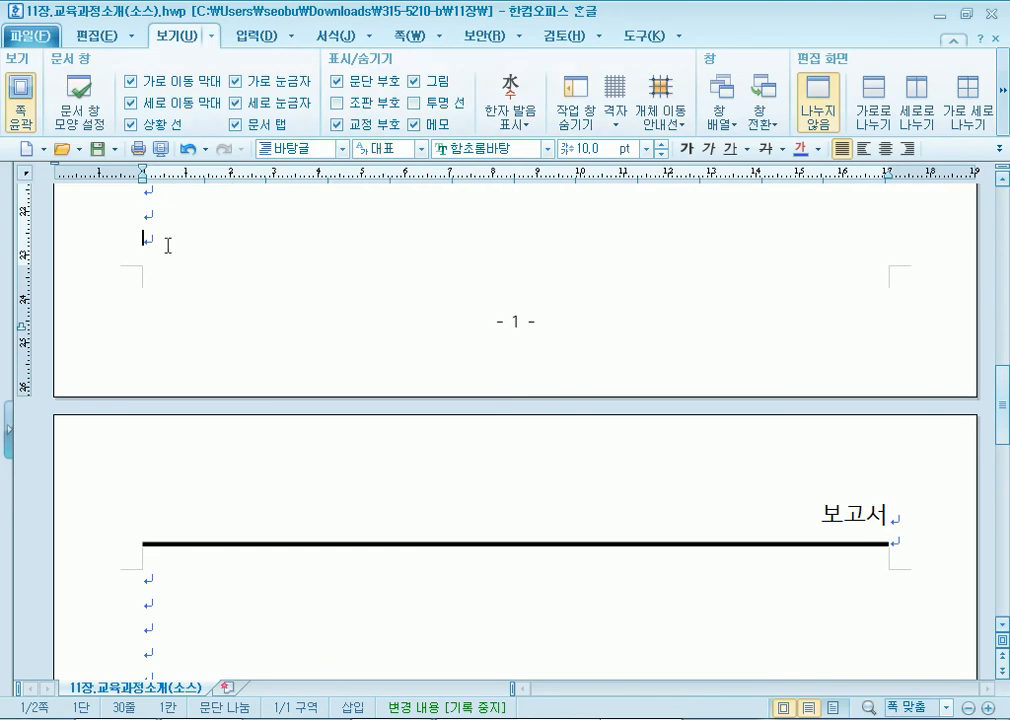
{"action": "scroll", "coordinate": [168, 244], "scroll_direction": "up", "scroll_amount": 1}
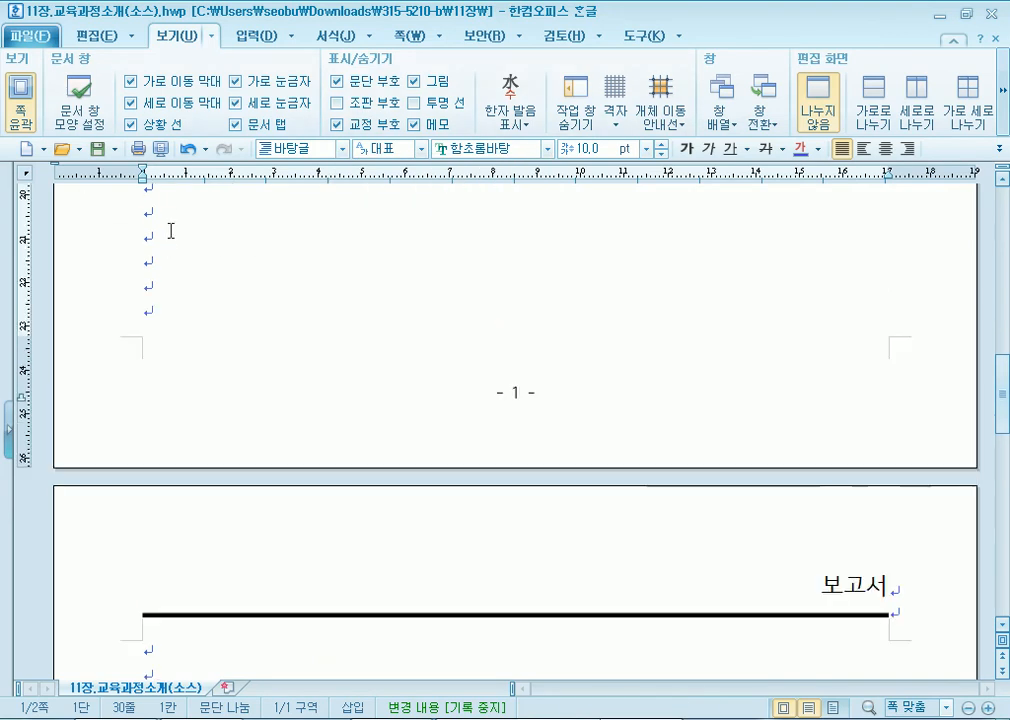
Turn on the display of 조판 부호 and examine the [쪽 번호 위치] mark before the title with the display off and on
{"action": "left_click", "coordinate": [359, 103]}
{"action": "scroll", "coordinate": [140, 287], "scroll_direction": "up", "scroll_amount": 10}
{"action": "scroll", "coordinate": [172, 292], "scroll_direction": "up", "scroll_amount": 7}
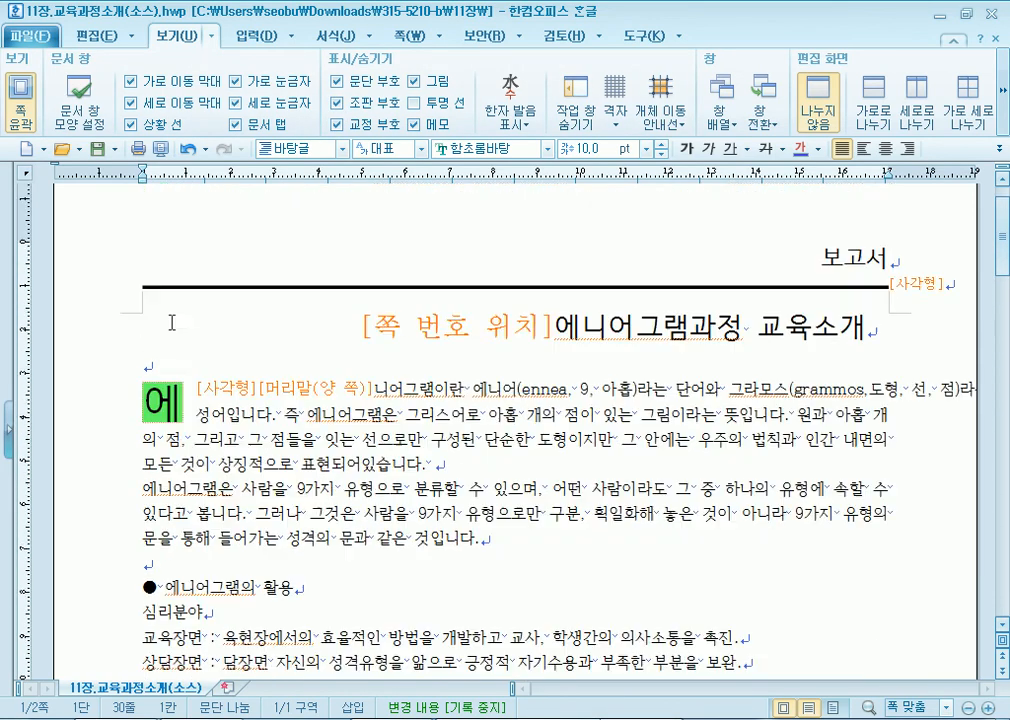
{"action": "left_click", "coordinate": [361, 369]}
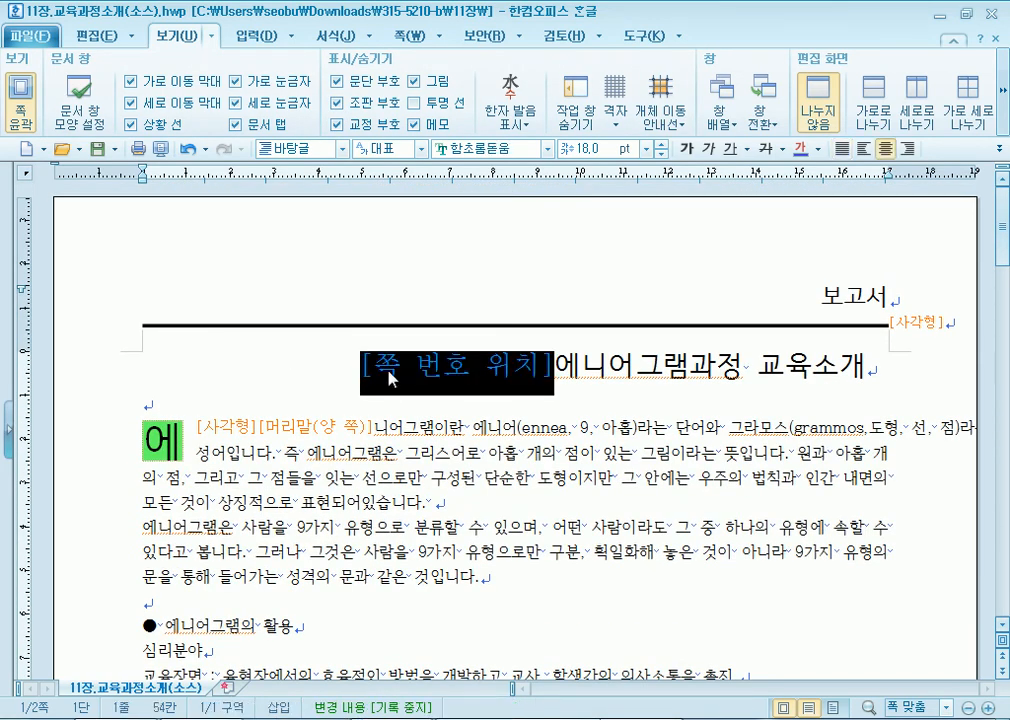
{"action": "left_click", "coordinate": [373, 106]}
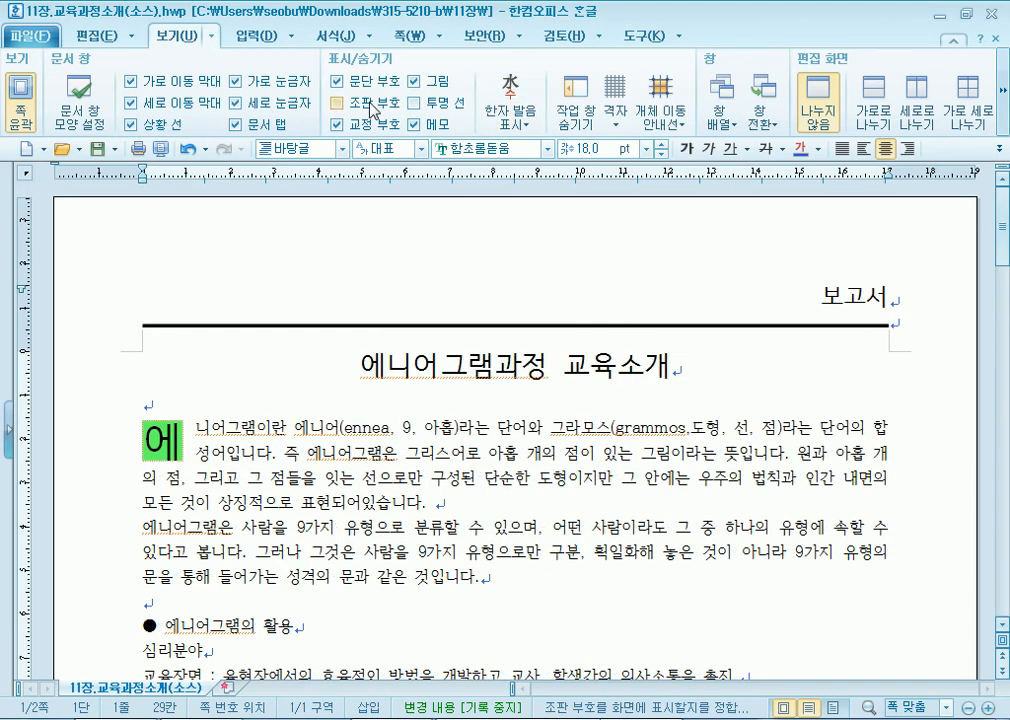
{"action": "left_click", "coordinate": [371, 105]}
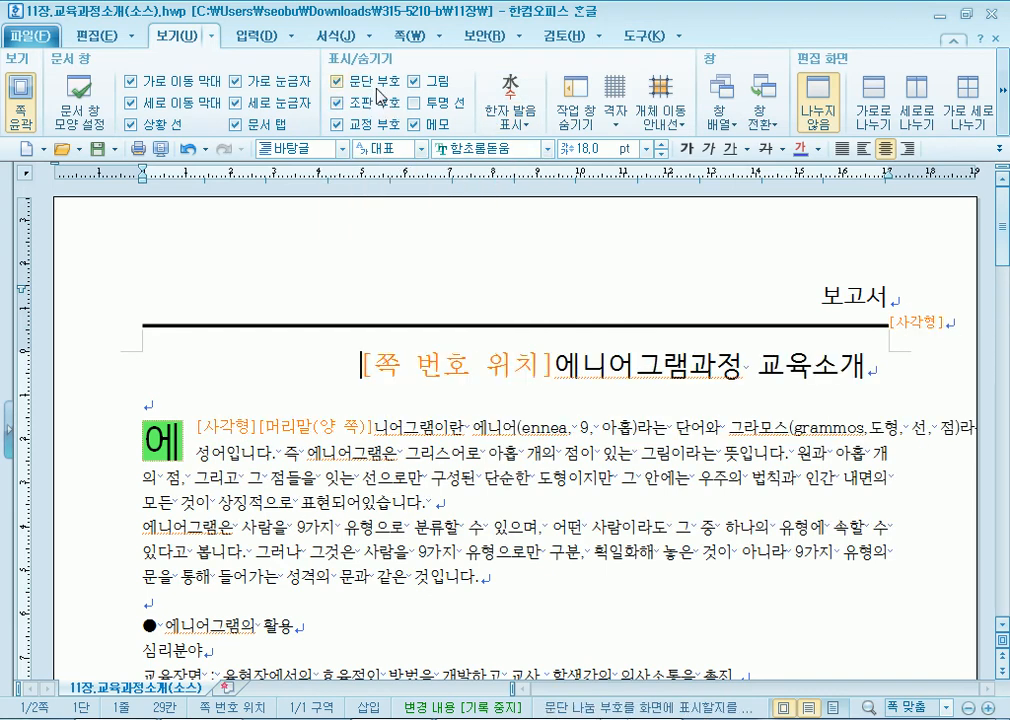
Move the page number to the bottom right of the page through its [쪽 번호 위치] mark and check the end of page 2
{"action": "double_click", "coordinate": [381, 362]}
{"action": "left_click", "coordinate": [395, 389]}
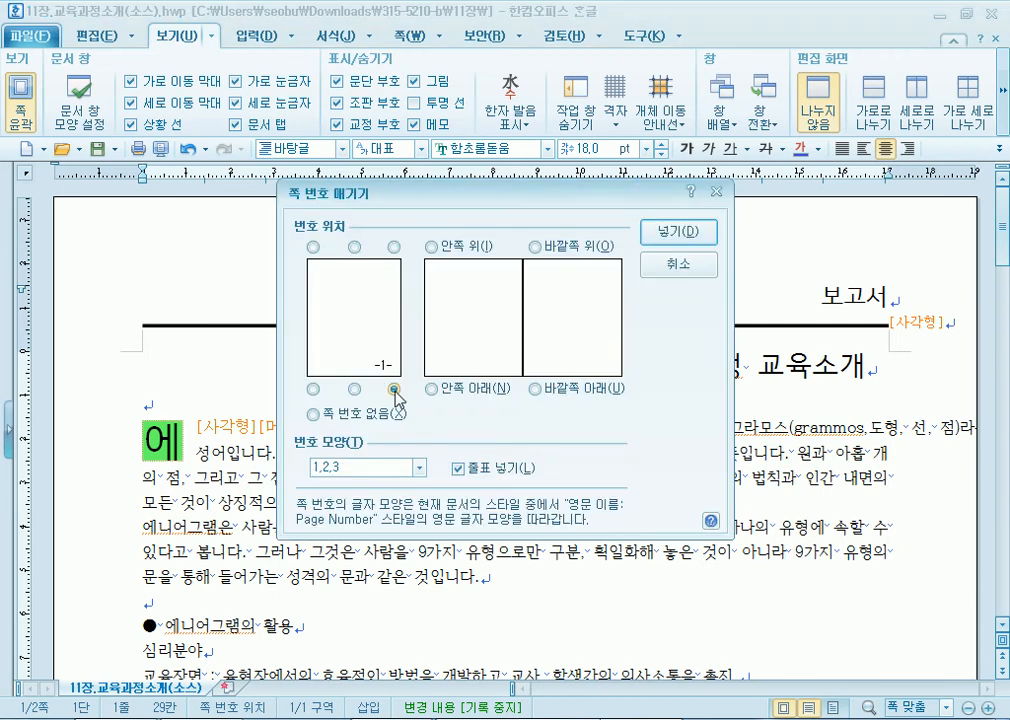
{"action": "left_click", "coordinate": [678, 231]}
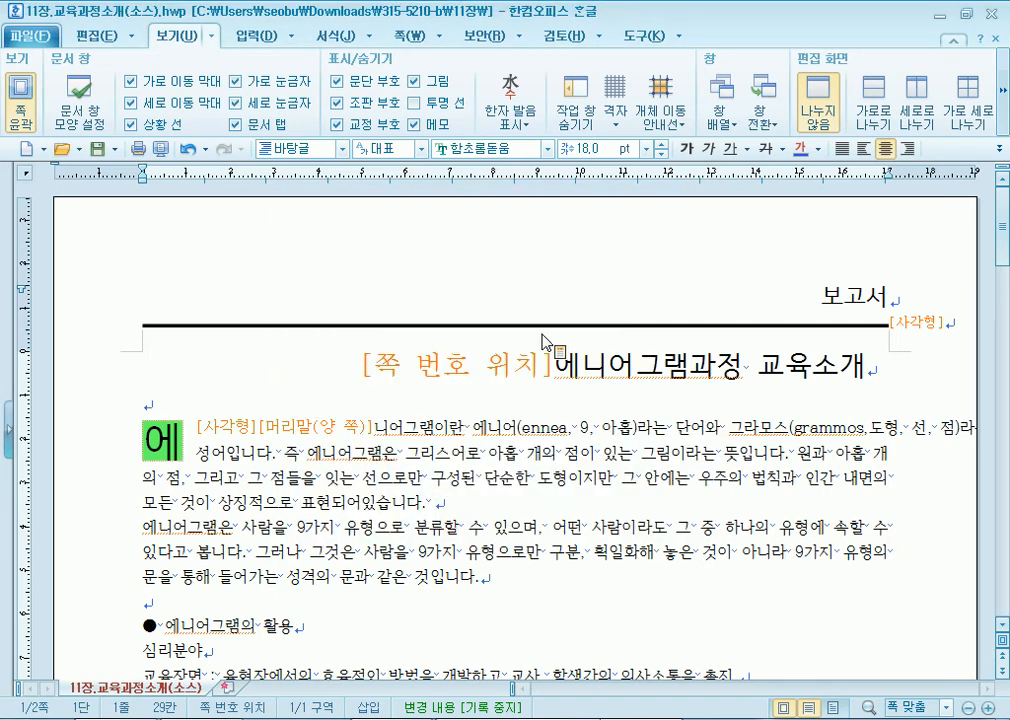
{"action": "scroll", "coordinate": [512, 363], "scroll_direction": "down", "scroll_amount": 10}
{"action": "scroll", "coordinate": [762, 429], "scroll_direction": "down", "scroll_amount": 10}
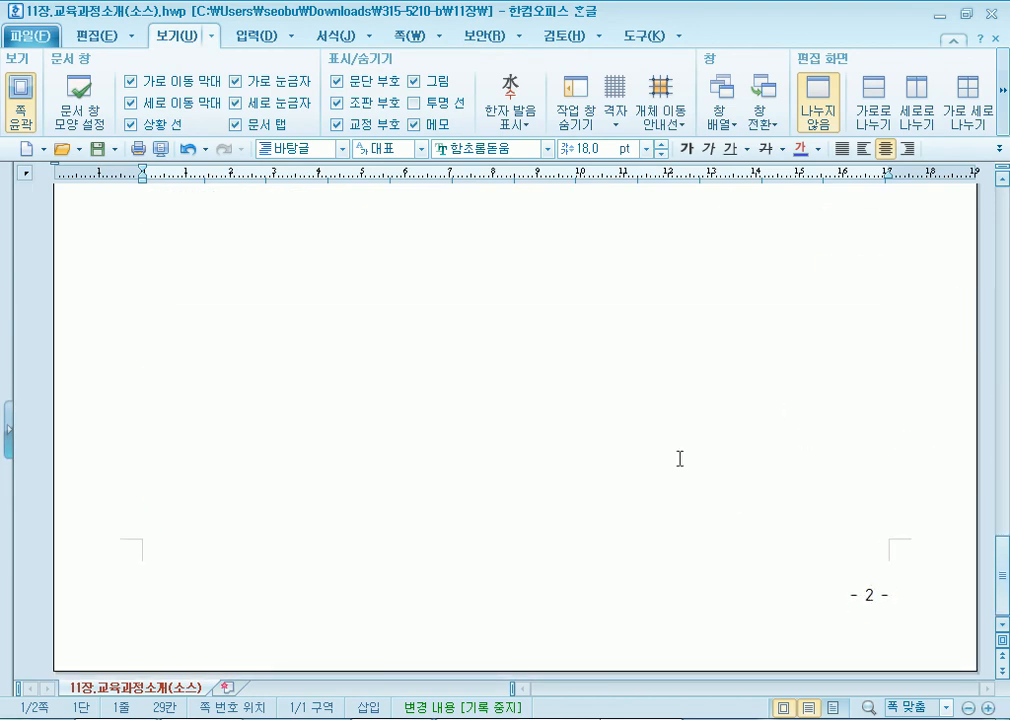
{"action": "scroll", "coordinate": [675, 455], "scroll_direction": "up", "scroll_amount": 20}
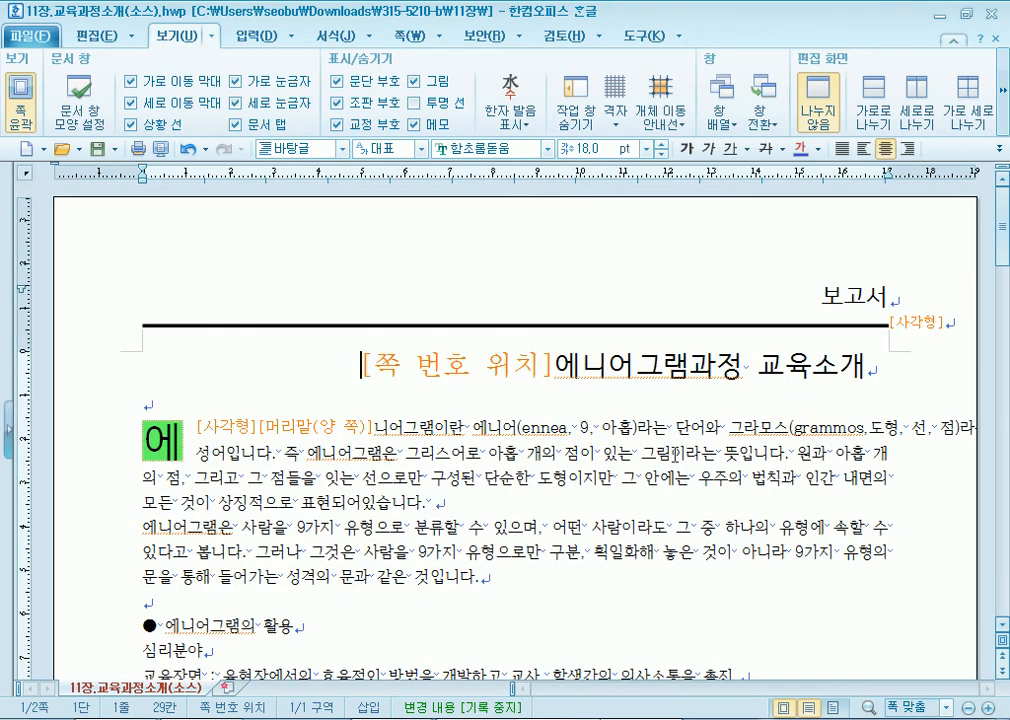
Move the page number to the top left of the page through its [쪽 번호 위치] mark and check it on both pages
{"action": "double_click", "coordinate": [367, 366]}
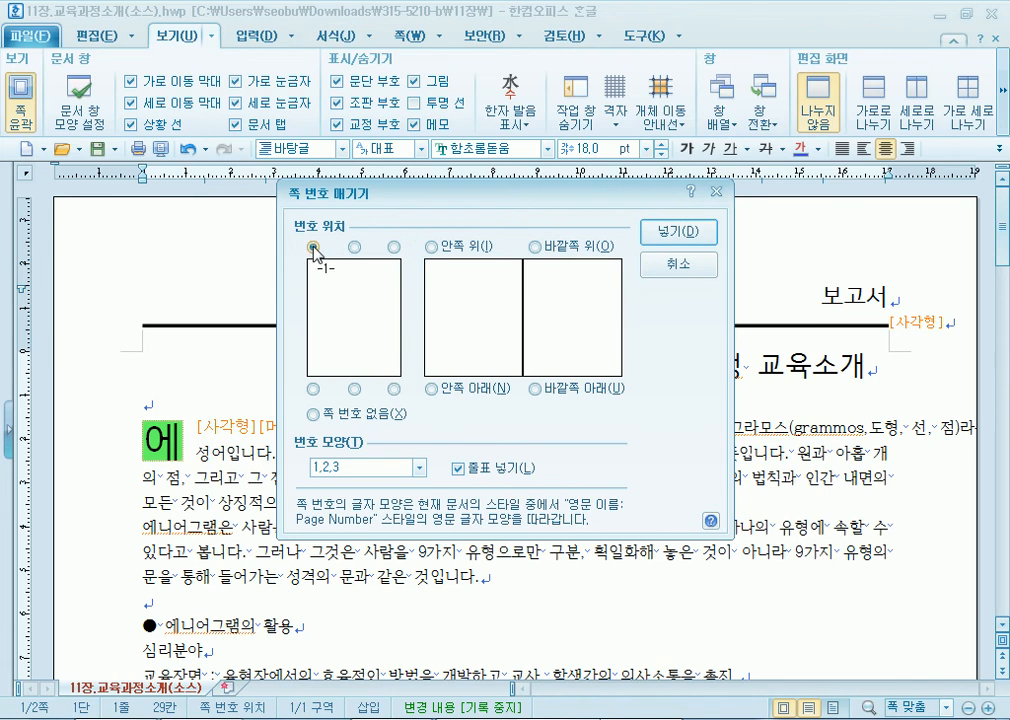
{"action": "left_click", "coordinate": [677, 231]}
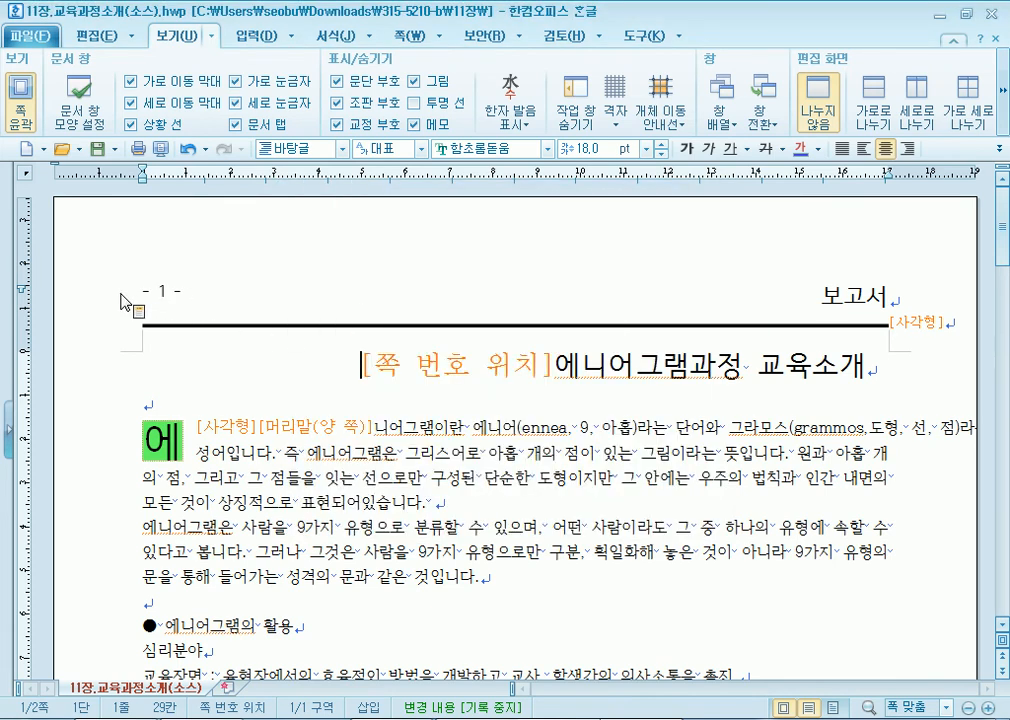
{"action": "scroll", "coordinate": [125, 315], "scroll_direction": "down", "scroll_amount": 5}
{"action": "scroll", "coordinate": [165, 510], "scroll_direction": "down", "scroll_amount": 10}
{"action": "scroll", "coordinate": [140, 319], "scroll_direction": "up", "scroll_amount": 1}
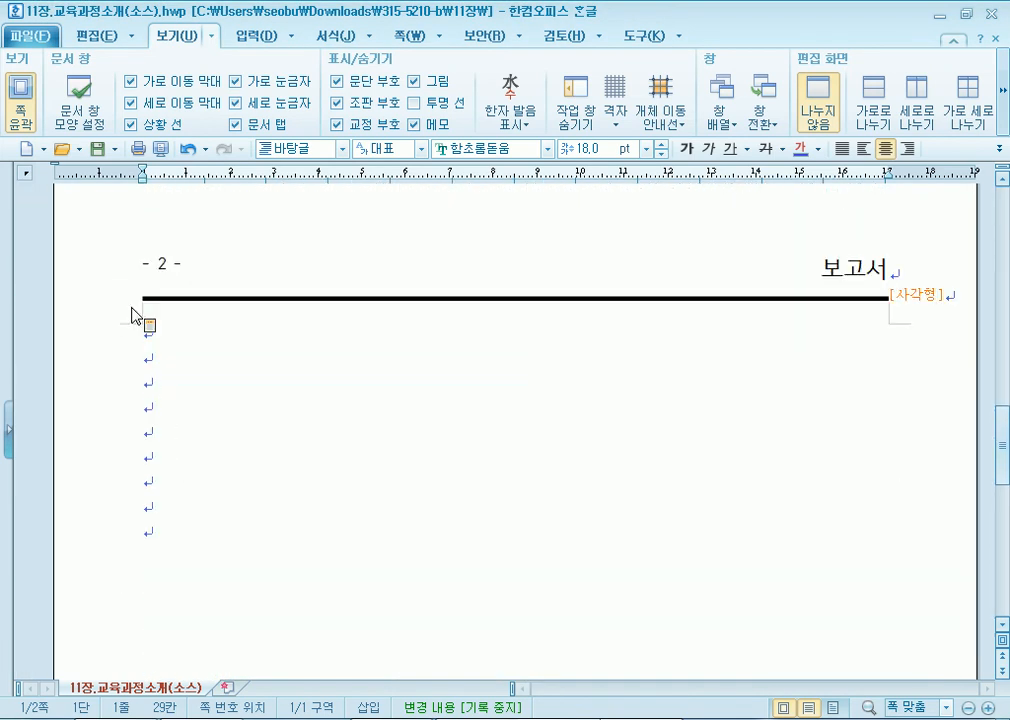
{"action": "scroll", "coordinate": [165, 310], "scroll_direction": "down", "scroll_amount": 8}
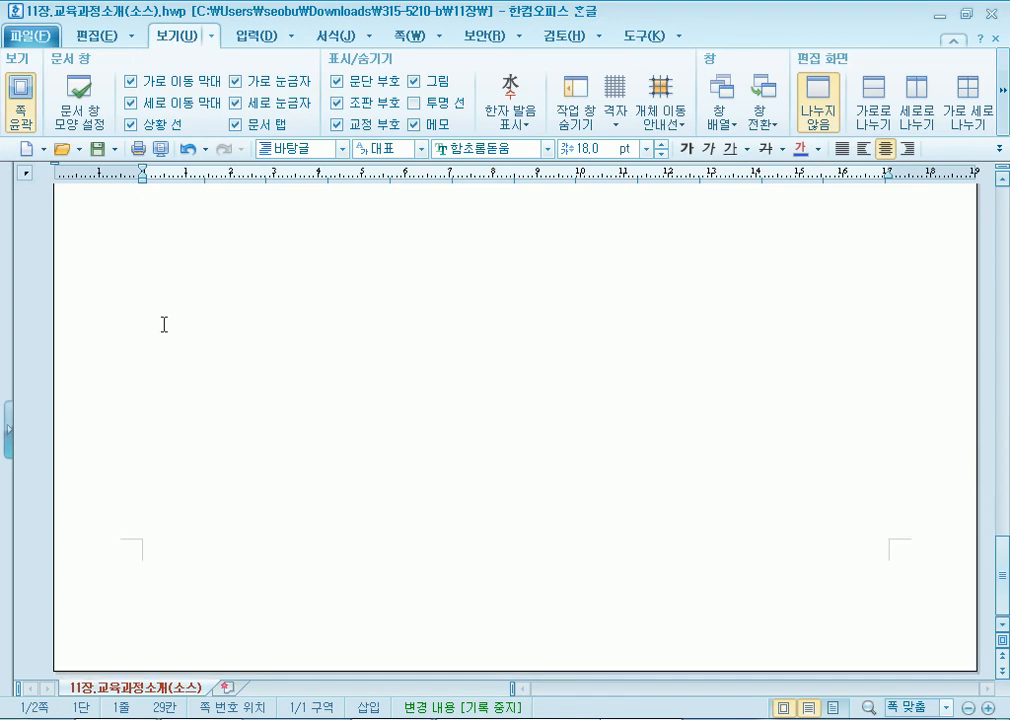
{"action": "scroll", "coordinate": [166, 324], "scroll_direction": "up", "scroll_amount": 8}
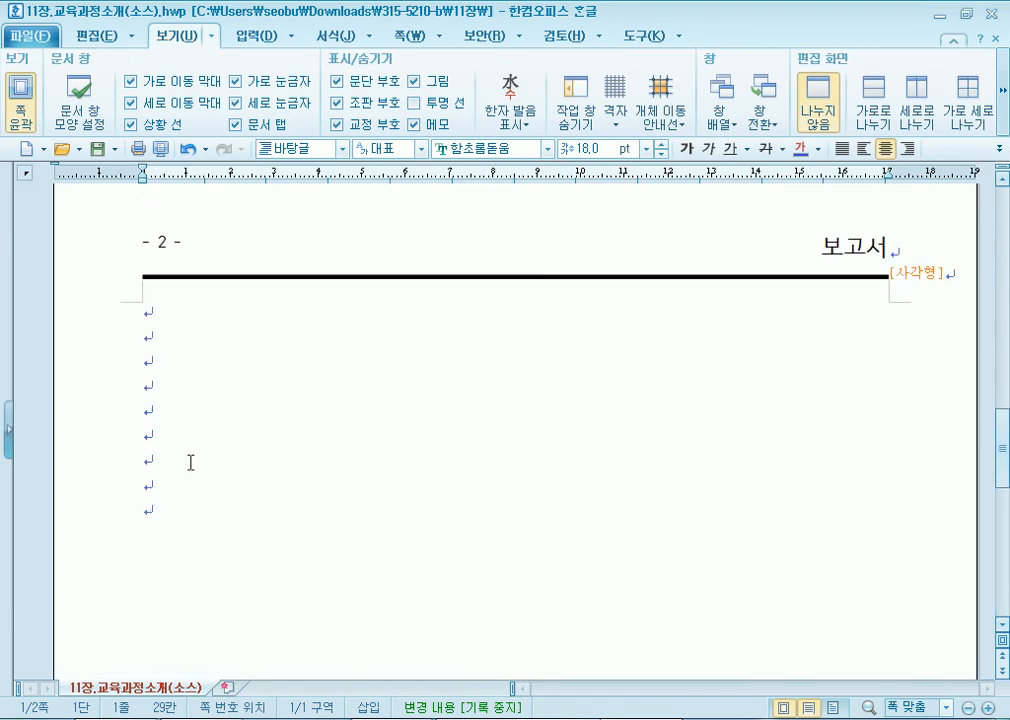
{"action": "left_click", "coordinate": [186, 526]}
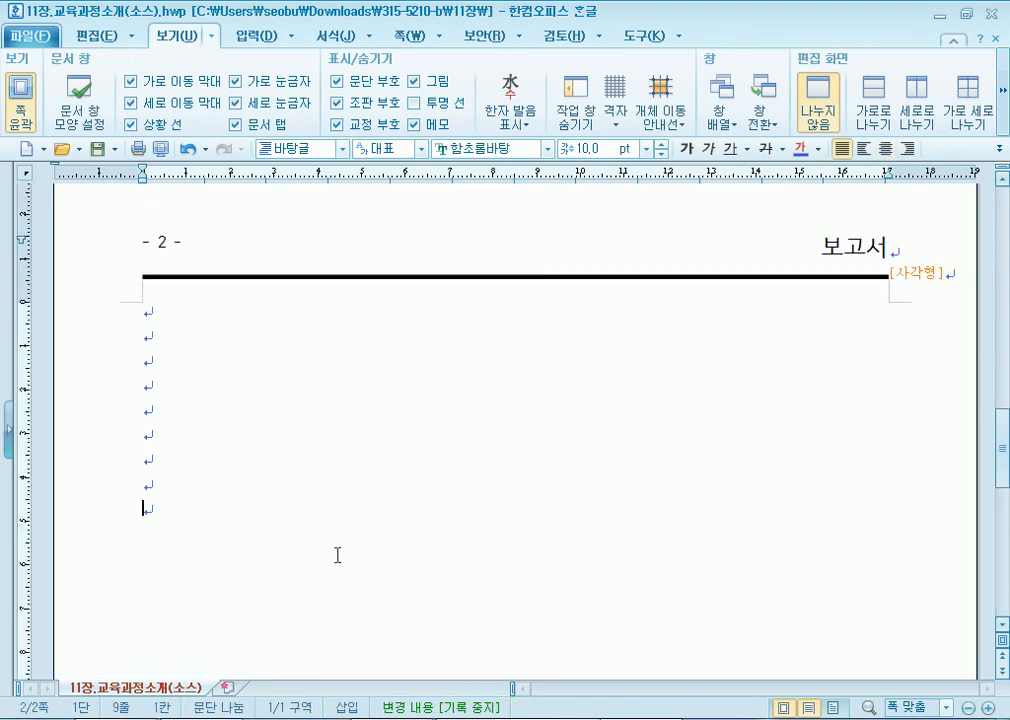
{"action": "scroll", "coordinate": [337, 555], "scroll_direction": "up", "scroll_amount": 12}
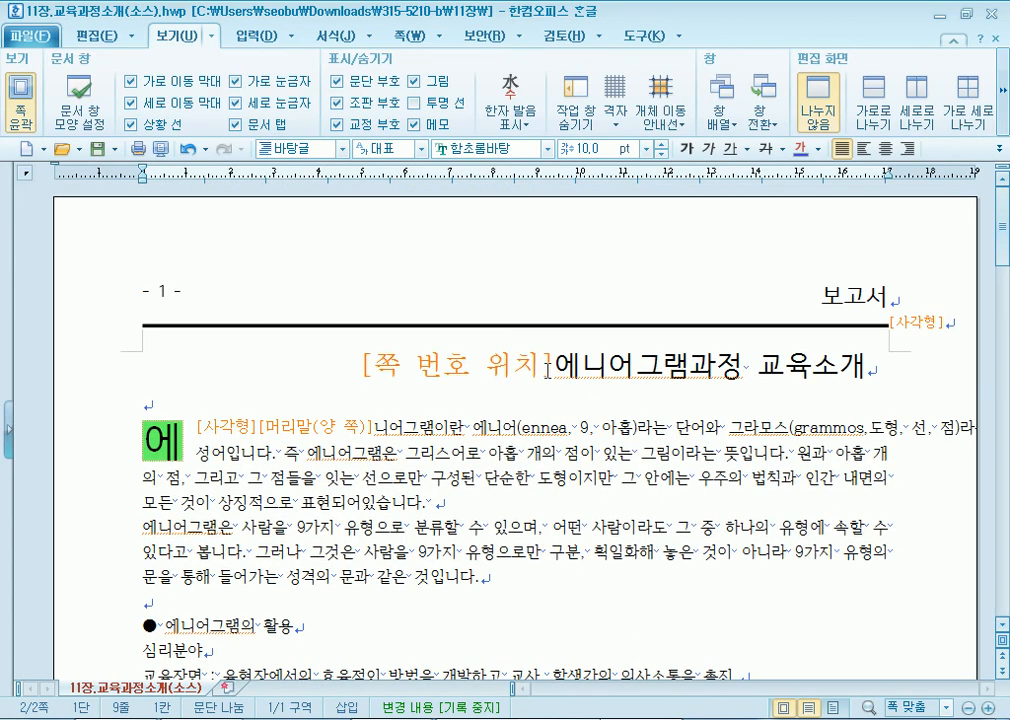
Choose the bottom-centre position with 줄표 넣기 enabled in the 쪽 번호 매기기 settings of the [쪽 번호 위치] mark
{"action": "left_click", "coordinate": [338, 103]}
{"action": "left_click", "coordinate": [338, 103]}
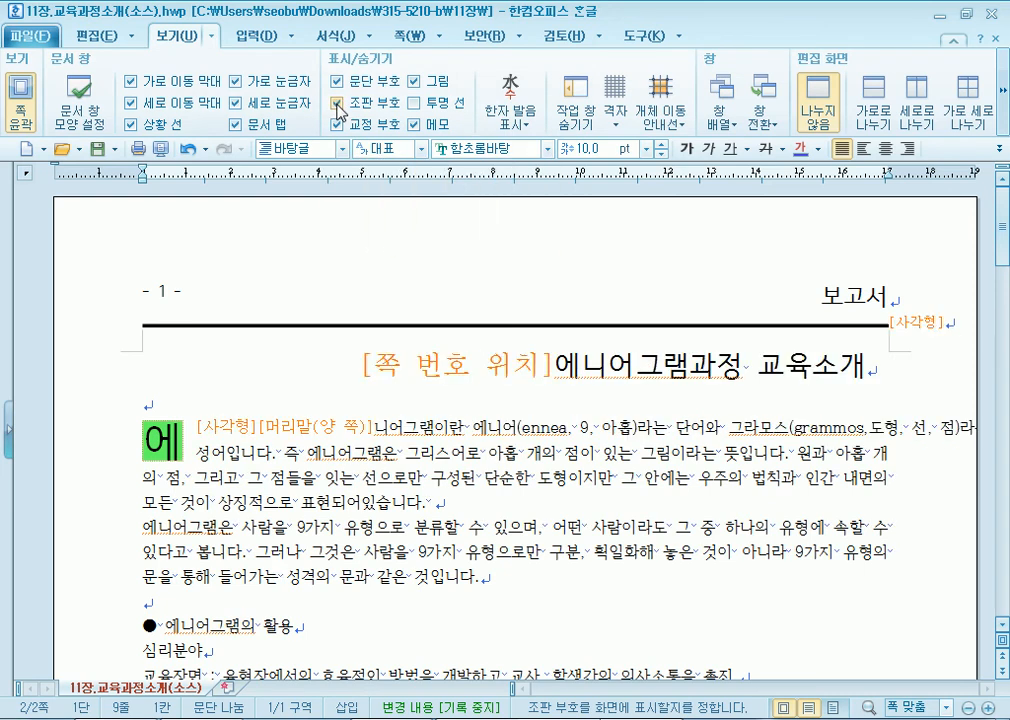
{"action": "double_click", "coordinate": [385, 365]}
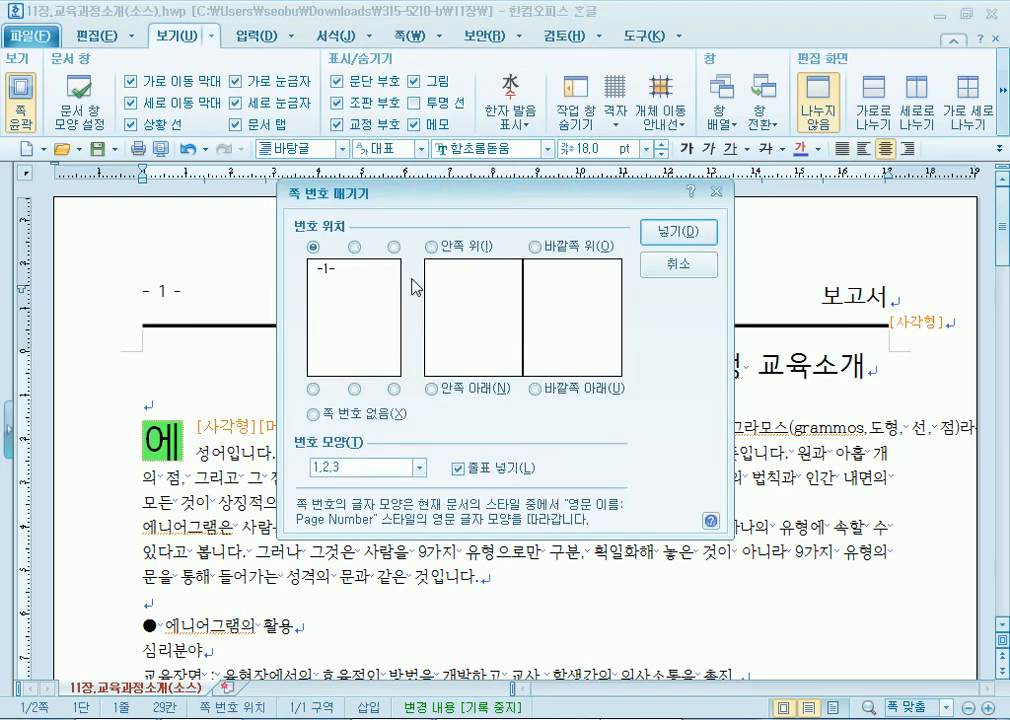
{"action": "left_click", "coordinate": [353, 389]}
{"action": "left_click", "coordinate": [356, 418]}
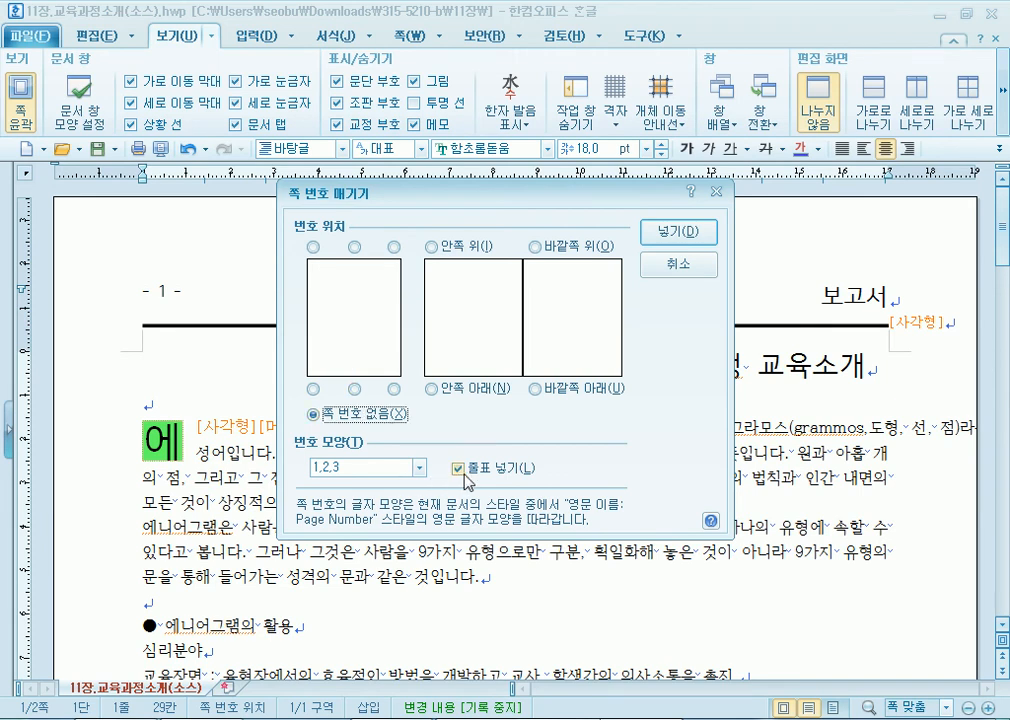
{"action": "left_click", "coordinate": [355, 389]}
{"action": "left_click", "coordinate": [464, 472]}
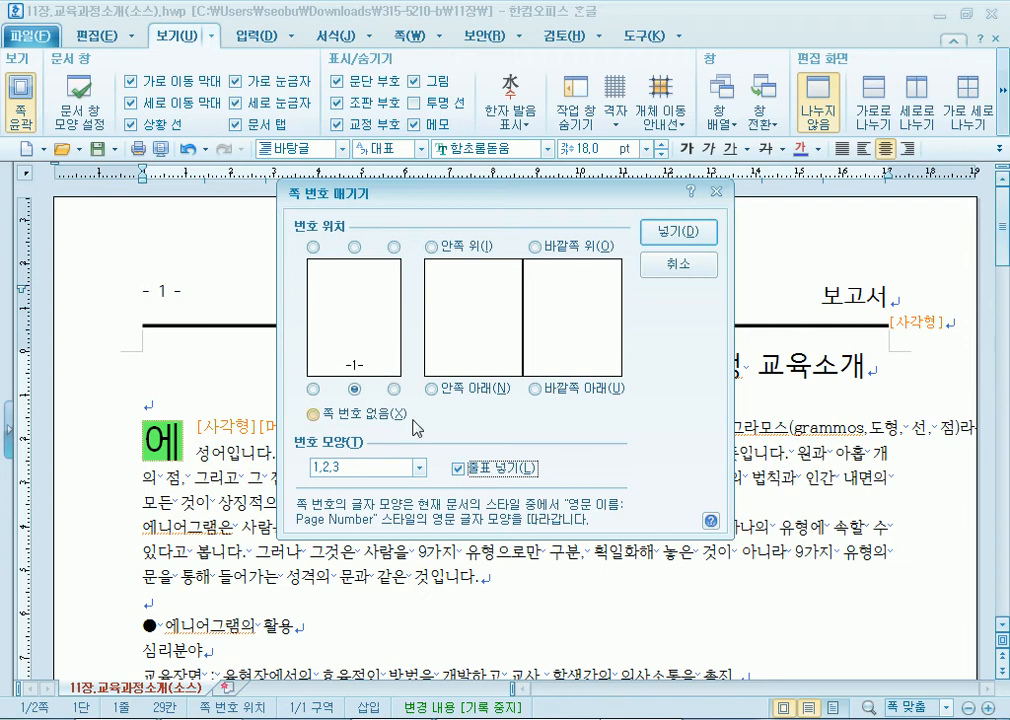
{"action": "left_click", "coordinate": [459, 467]}
Try the number formats I,II,III, 가,나,다 and 갑,을,병, and apply the page number with the format 1,2,3
{"action": "left_click", "coordinate": [419, 467]}
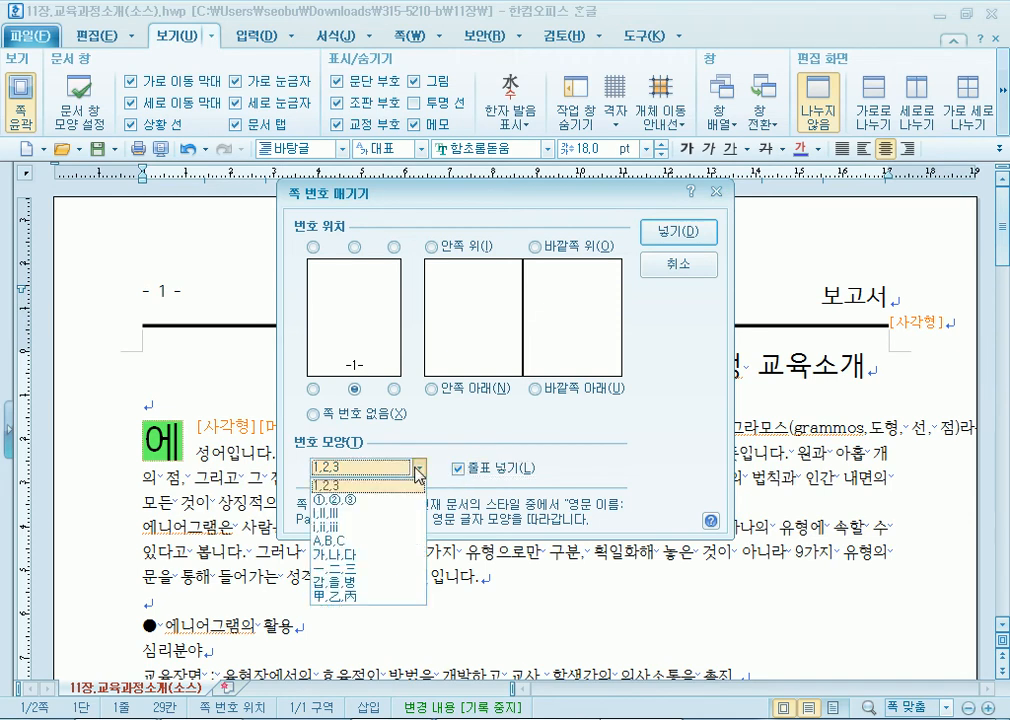
{"action": "left_click", "coordinate": [376, 513]}
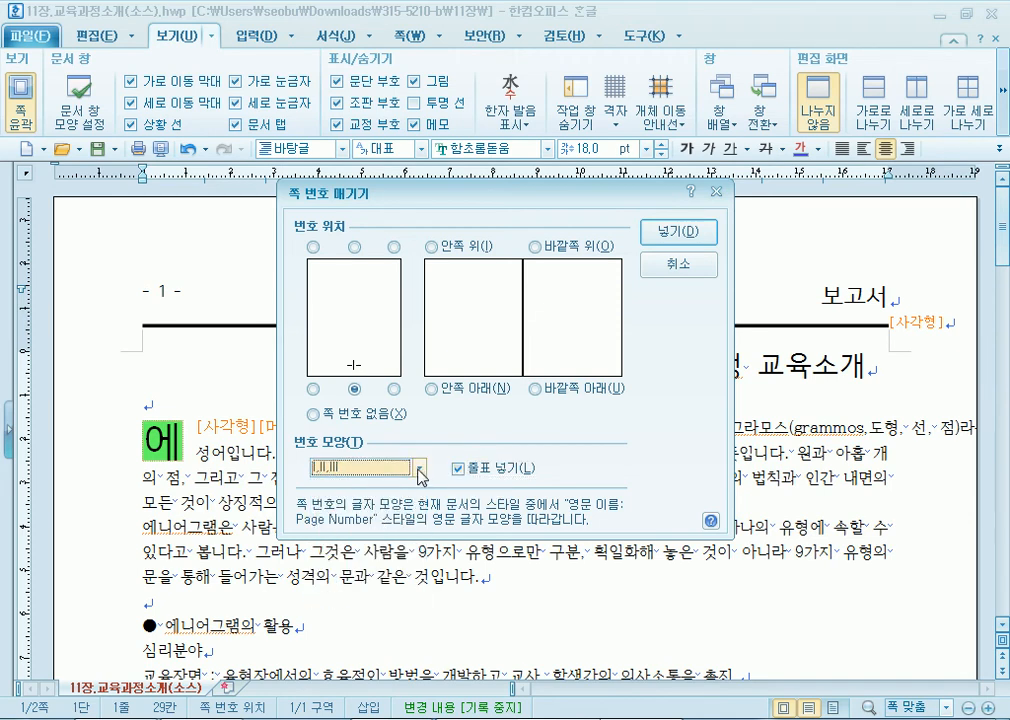
{"action": "left_click", "coordinate": [419, 467]}
{"action": "left_click", "coordinate": [410, 550]}
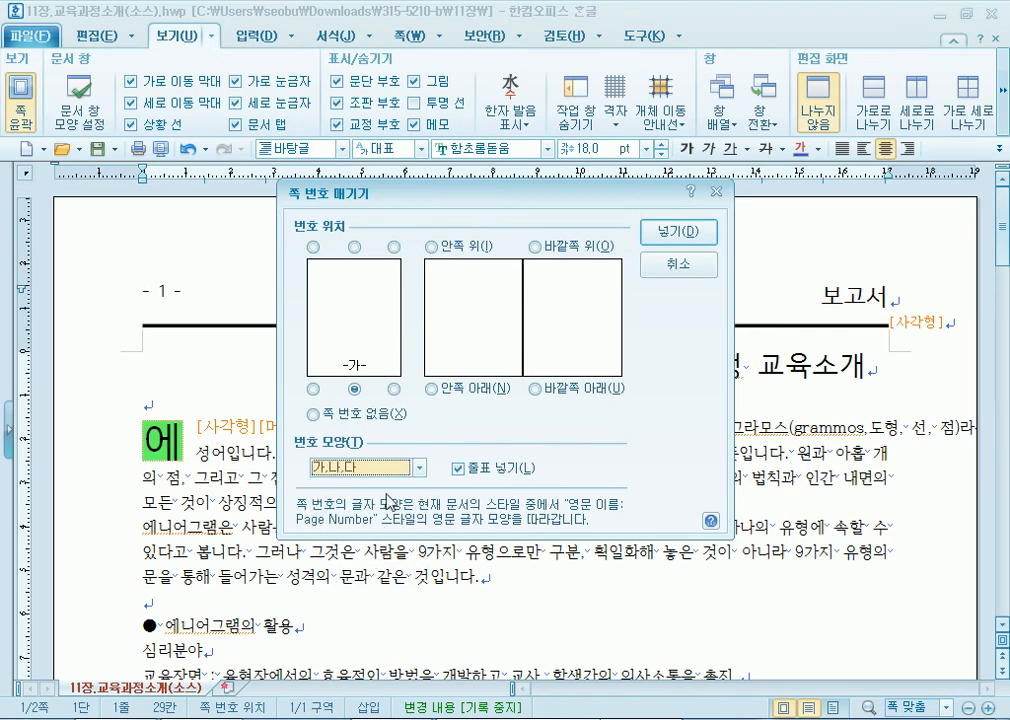
{"action": "left_click", "coordinate": [419, 467]}
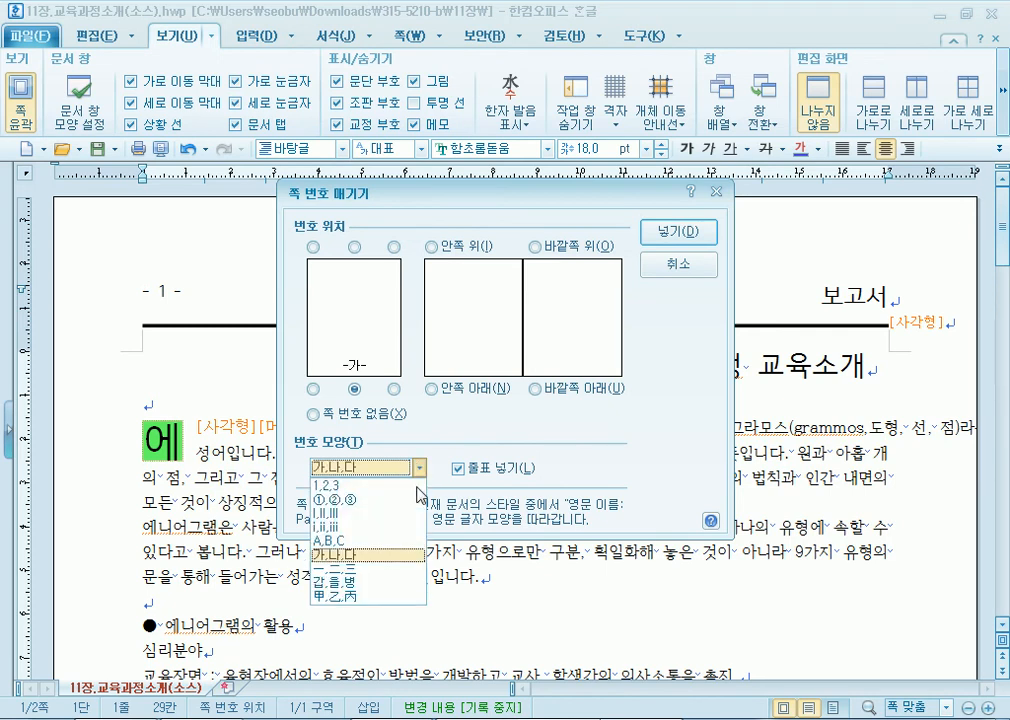
{"action": "left_click", "coordinate": [379, 590]}
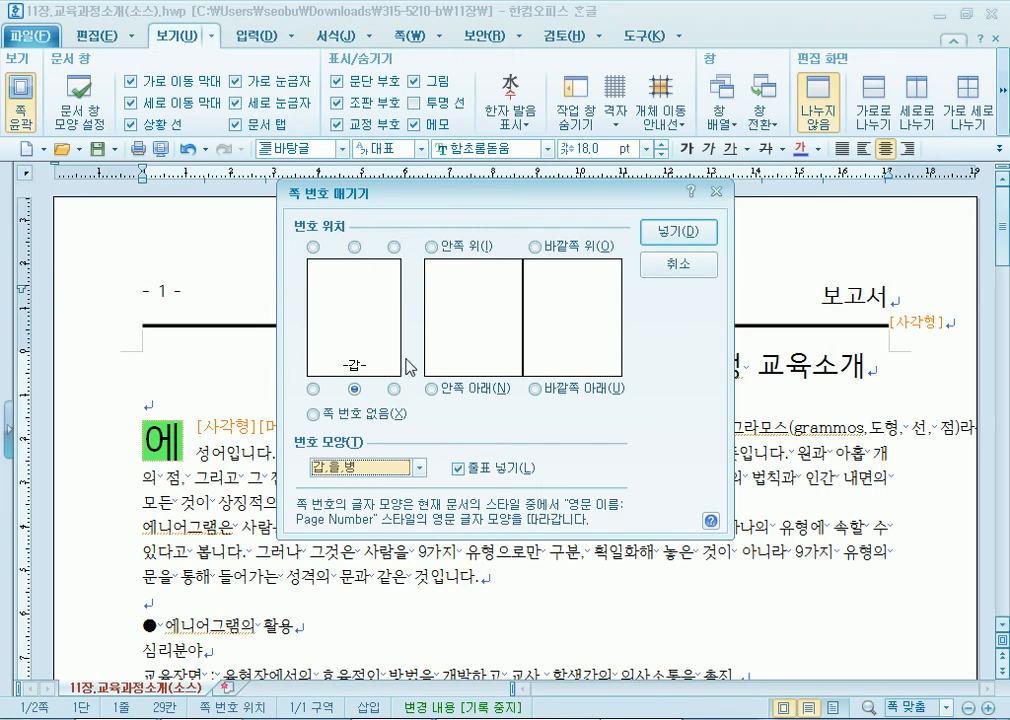
{"action": "left_click", "coordinate": [419, 467]}
{"action": "left_click", "coordinate": [362, 484]}
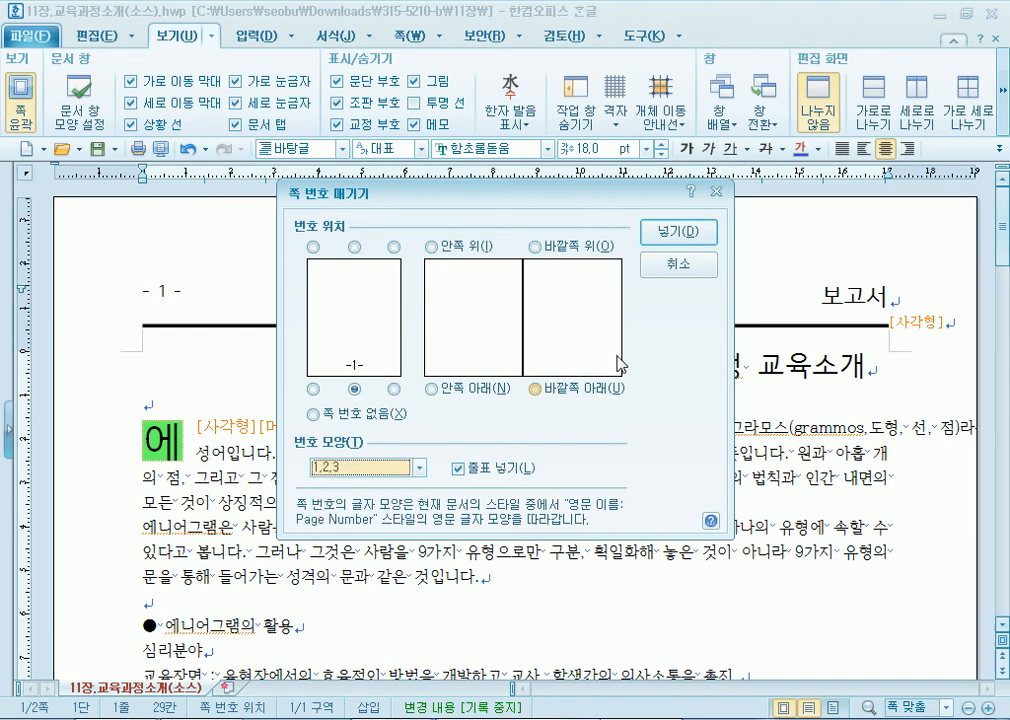
{"action": "left_click", "coordinate": [680, 232]}
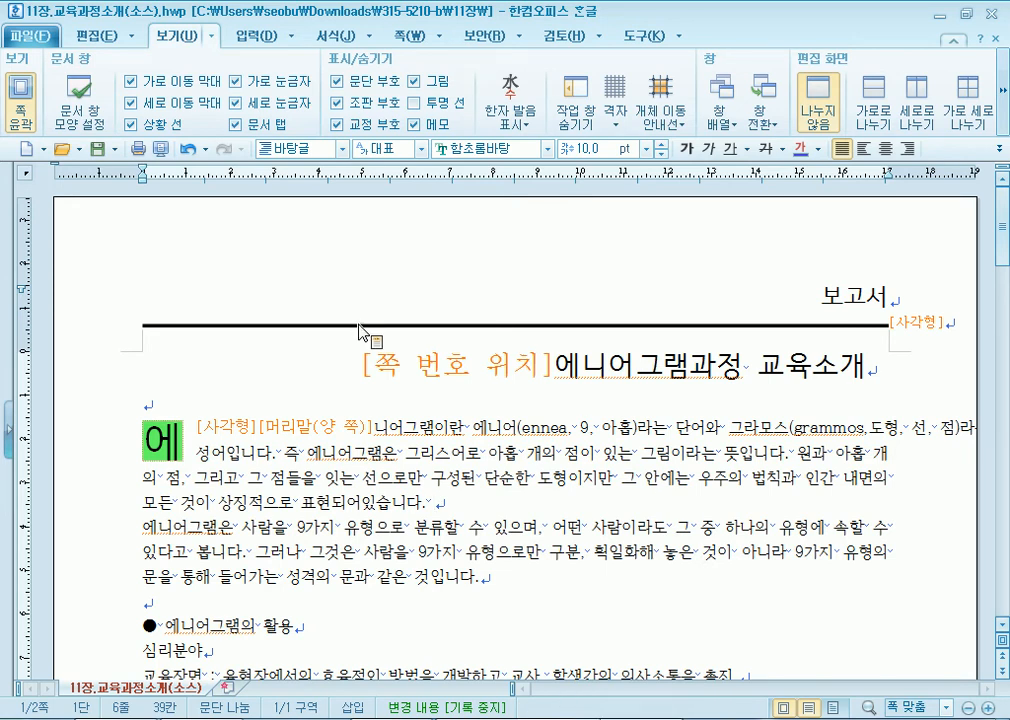
Try deleting the [쪽 번호 위치] mark before the title, check the foot of page 1, and undo the deletion
{"action": "left_click", "coordinate": [365, 365]}
{"action": "left_click_drag", "start_coordinate": [365, 365], "coordinate": [510, 368]}
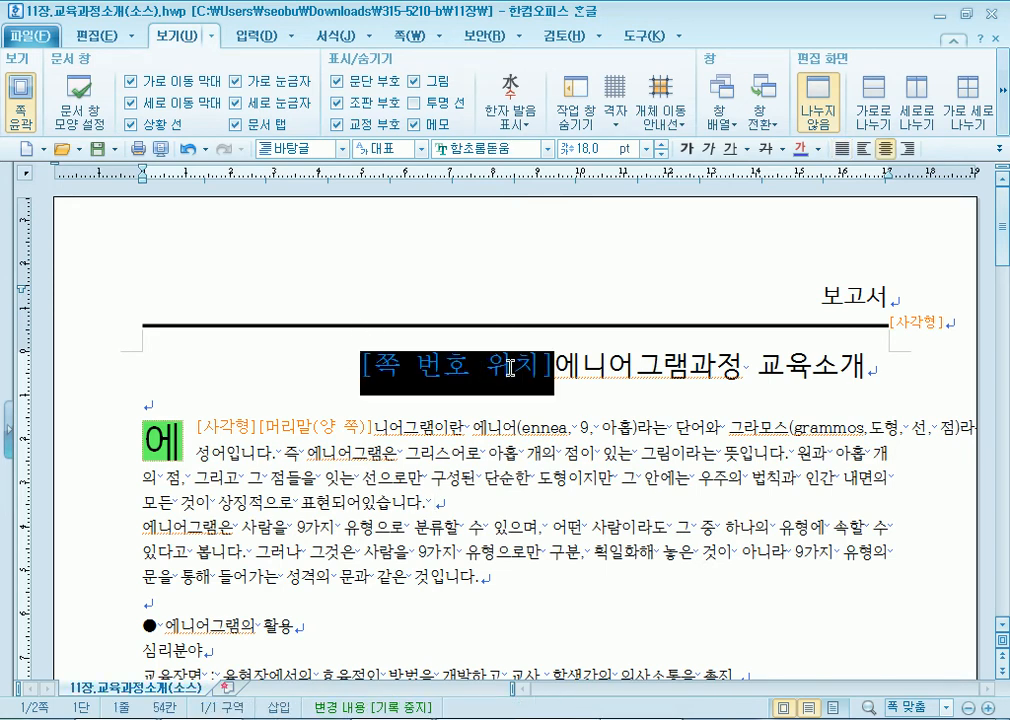
{"action": "key", "text": "Delete"}
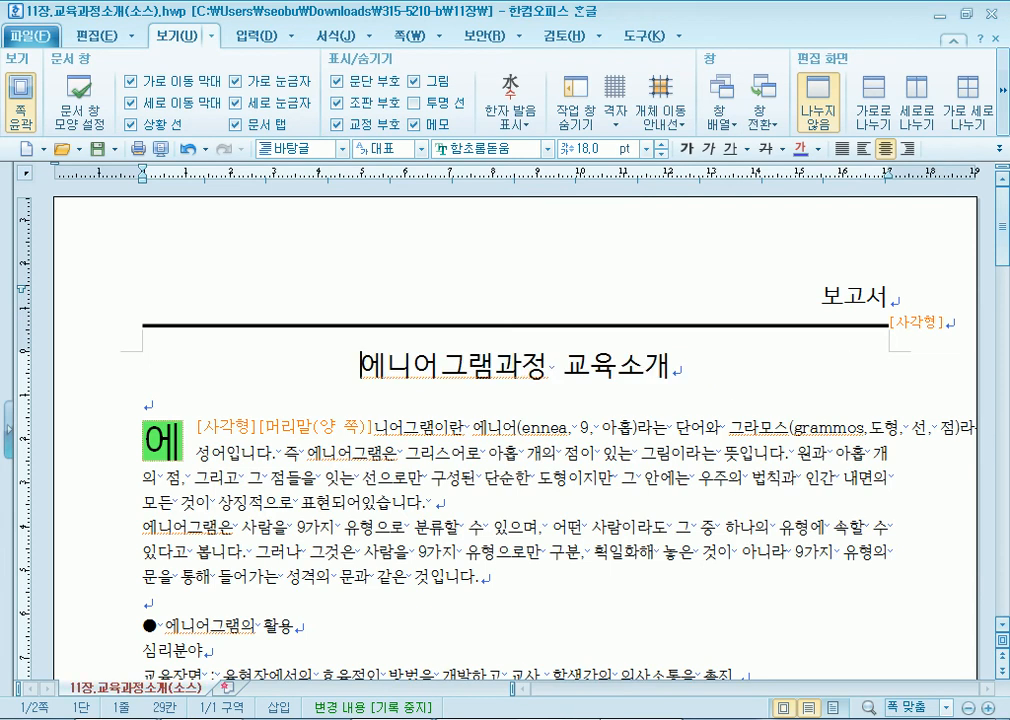
{"action": "scroll", "coordinate": [572, 494], "scroll_direction": "down", "scroll_amount": 10}
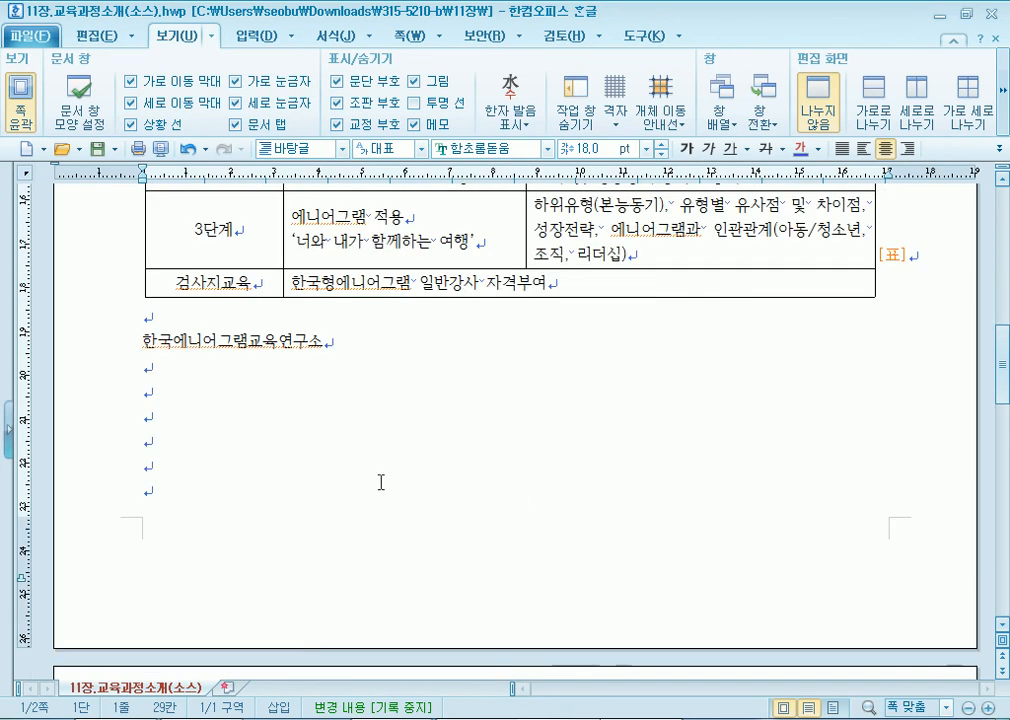
{"action": "scroll", "coordinate": [572, 494], "scroll_direction": "up", "scroll_amount": 10}
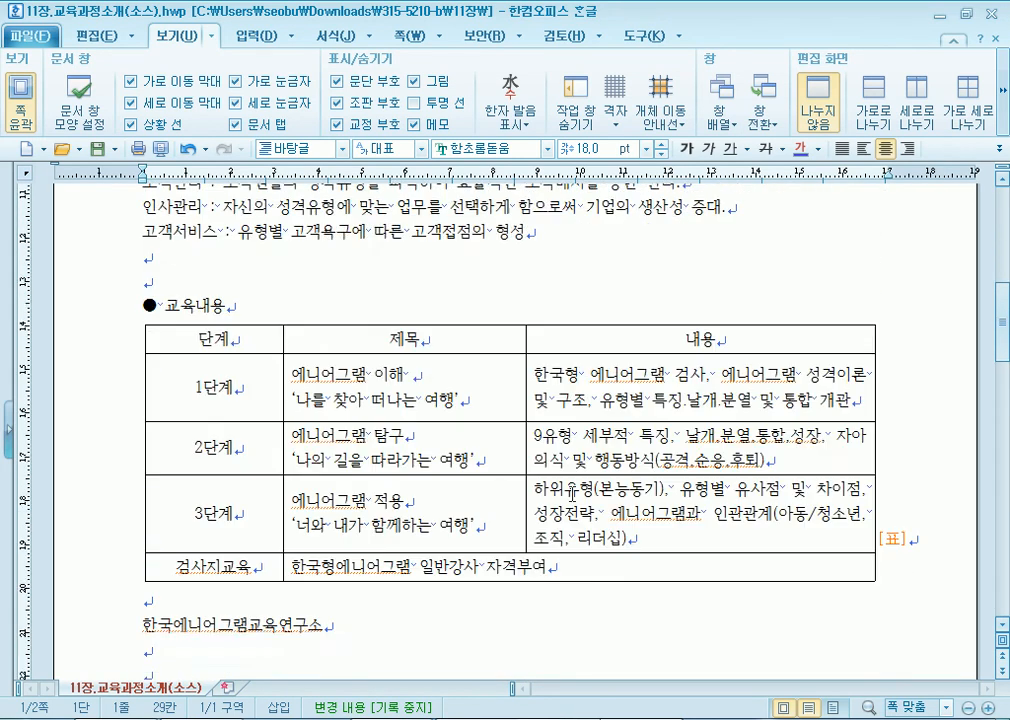
{"action": "key", "text": "ctrl+z"}
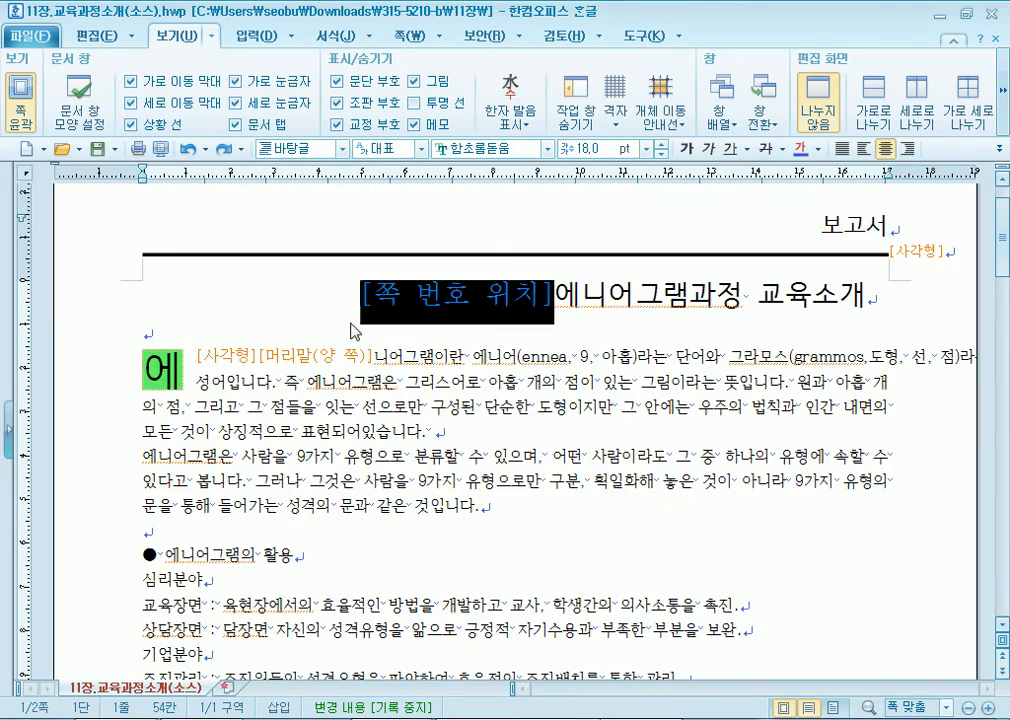
Select the [쪽 번호 위치] mark in front of the title 에니어그램과정 교육소개 and delete it to remove the page numbers
{"action": "left_click", "coordinate": [364, 293]}
{"action": "left_click_drag", "start_coordinate": [364, 293], "coordinate": [524, 292]}
{"action": "left_click", "coordinate": [456, 332]}
{"action": "left_click", "coordinate": [373, 291]}
{"action": "left_click_drag", "start_coordinate": [373, 291], "coordinate": [506, 290]}
{"action": "left_click", "coordinate": [335, 292]}
{"action": "left_click_drag", "start_coordinate": [396, 291], "coordinate": [512, 290]}
{"action": "key", "text": "Delete"}
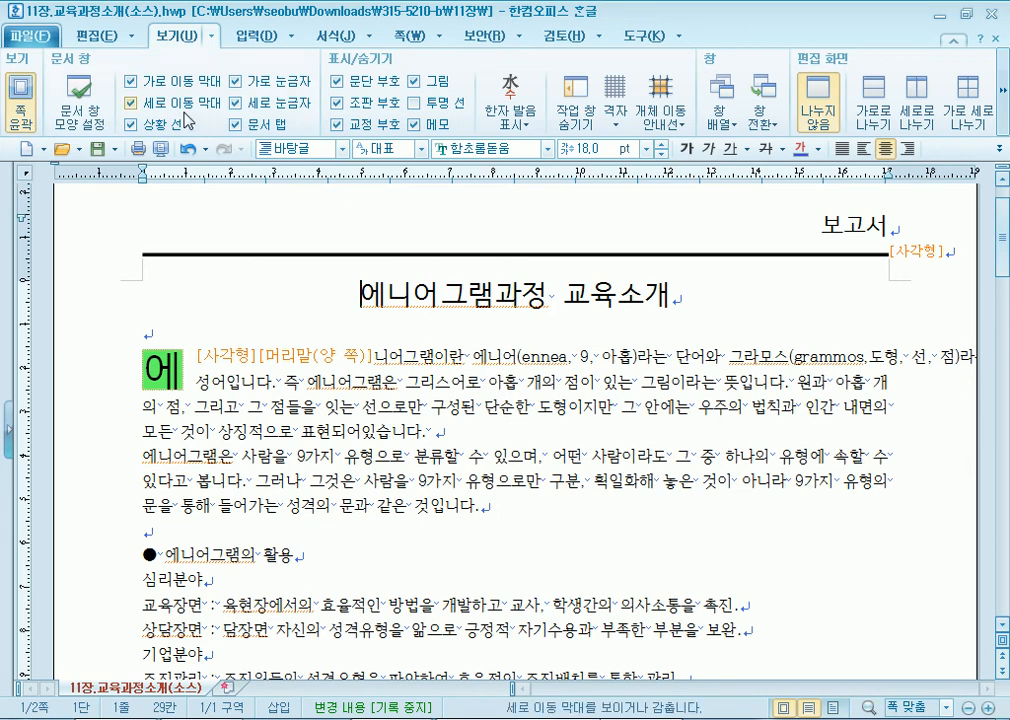
Hide the 조판 부호 and check the foot of page 1 and the header of page 2
{"action": "left_click", "coordinate": [338, 102]}
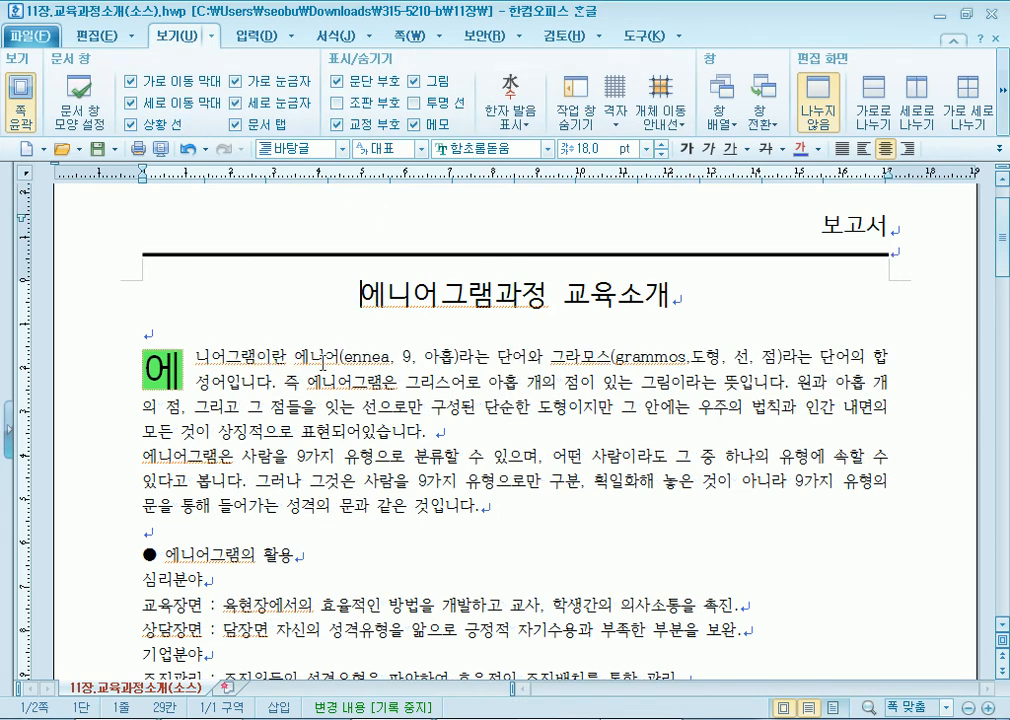
{"action": "scroll", "coordinate": [336, 400], "scroll_direction": "down", "scroll_amount": 10}
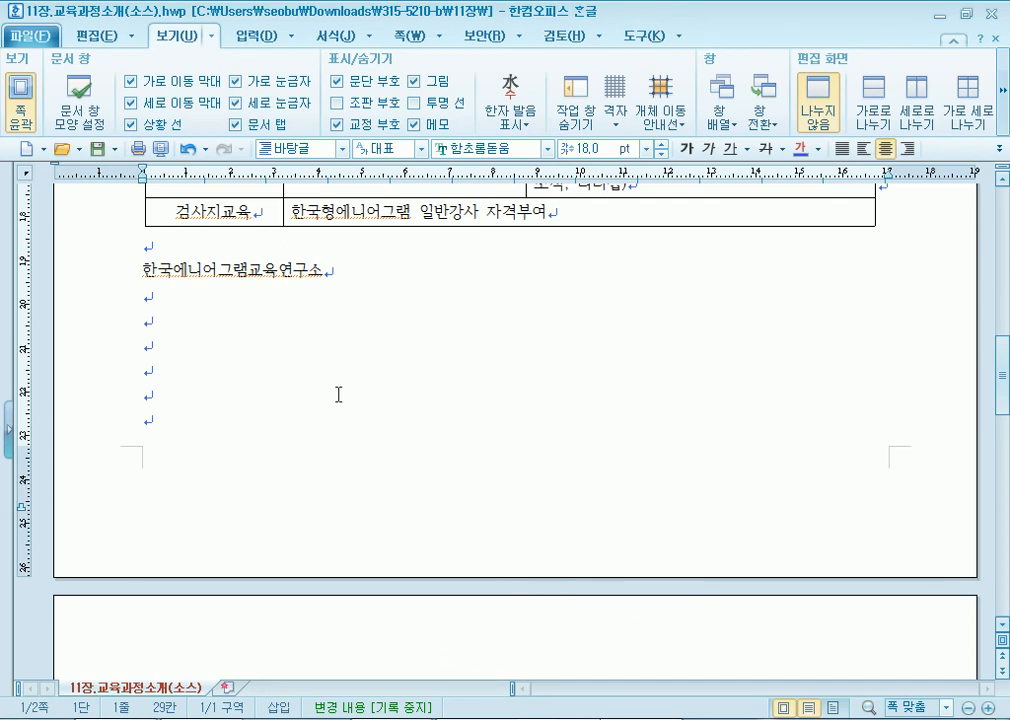
{"action": "scroll", "coordinate": [338, 394], "scroll_direction": "down", "scroll_amount": 5}
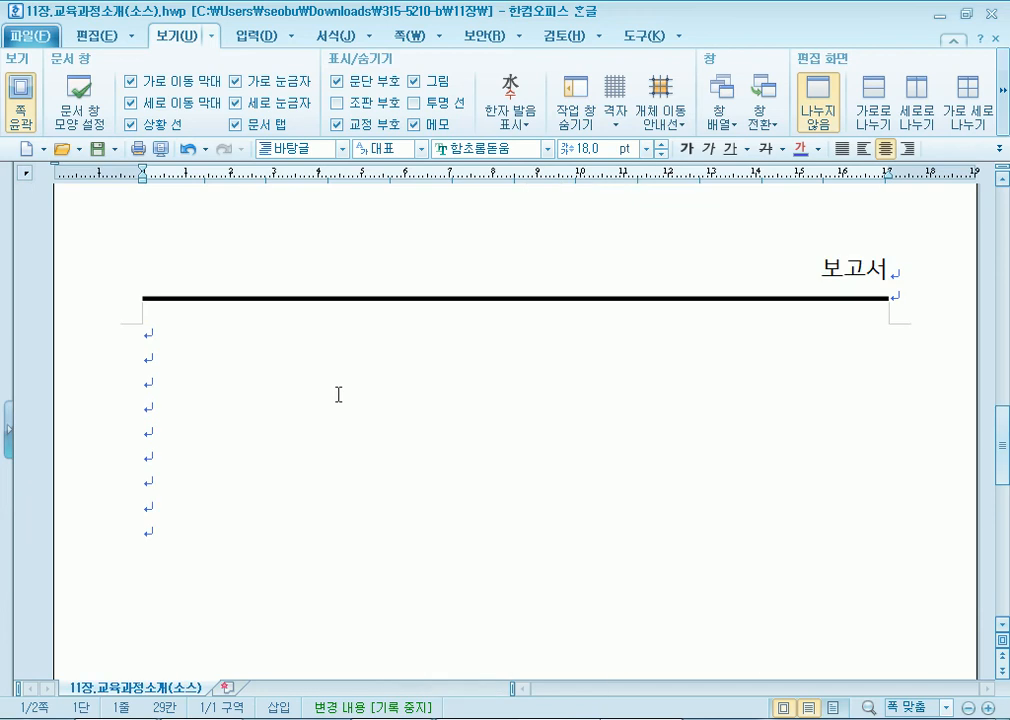
Compare the seven lines under 에니어그램의 활용 with the numbered and bulleted version in 11장.교육과정소개(완성).hwp, and return to the source document
{"action": "scroll", "coordinate": [218, 371], "scroll_direction": "up", "scroll_amount": 10}
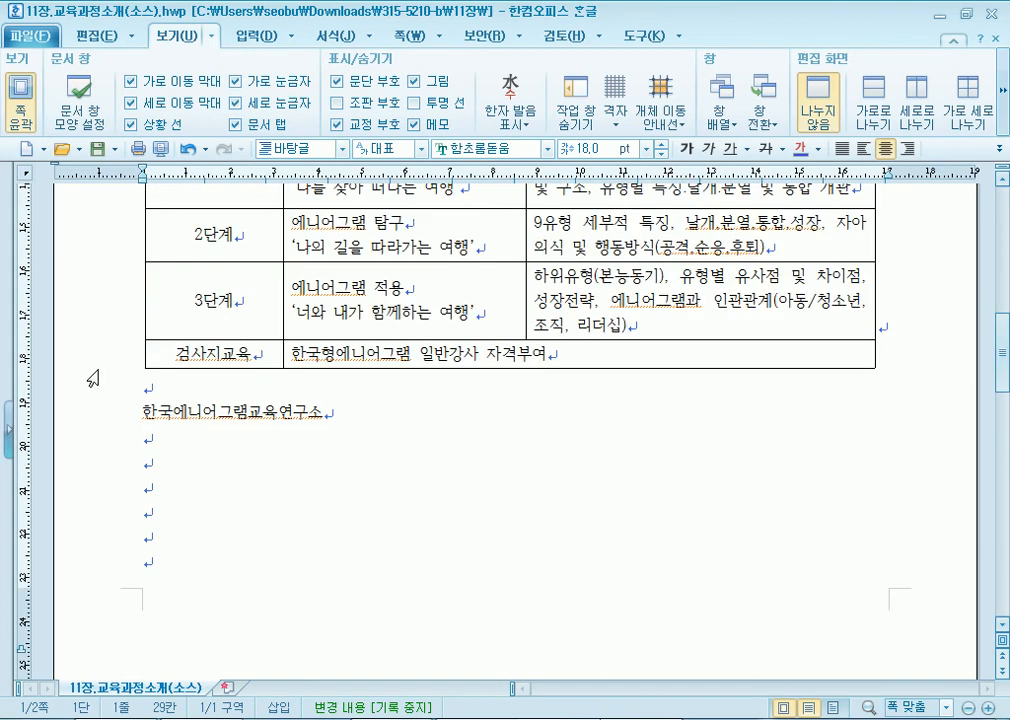
{"action": "left_click_drag", "start_coordinate": [144, 295], "coordinate": [578, 511]}
{"action": "scroll", "coordinate": [740, 346], "scroll_direction": "up", "scroll_amount": 1}
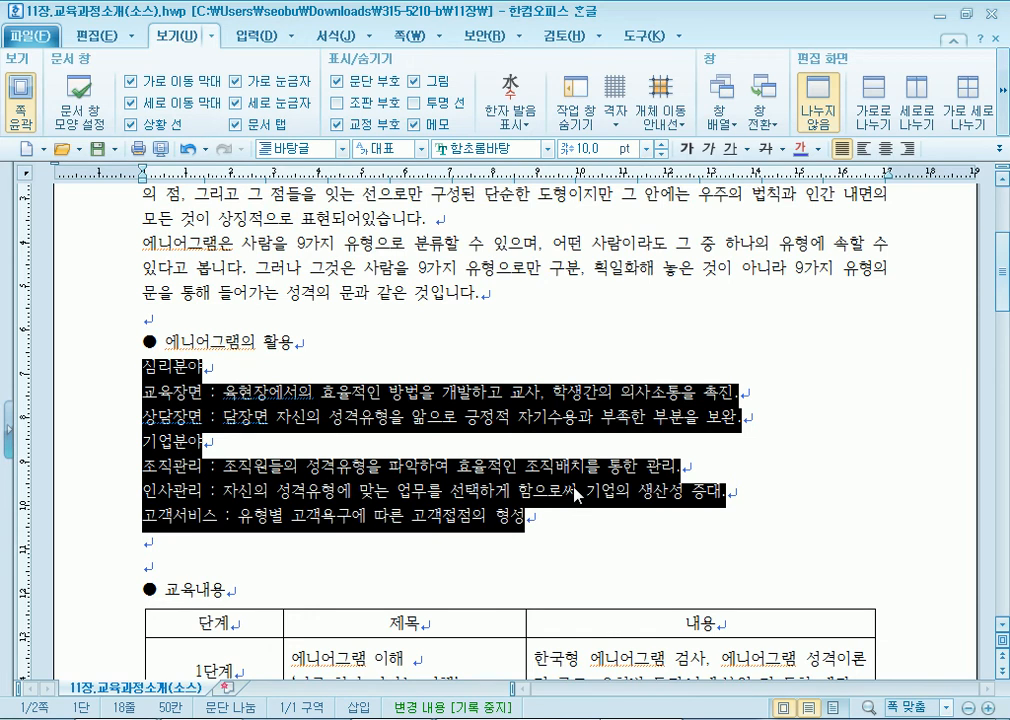
{"action": "left_click", "coordinate": [148, 367]}
{"action": "left_click_drag", "start_coordinate": [148, 367], "coordinate": [552, 519]}
{"action": "left_click", "coordinate": [305, 516]}
{"action": "key", "text": "alt+Tab"}
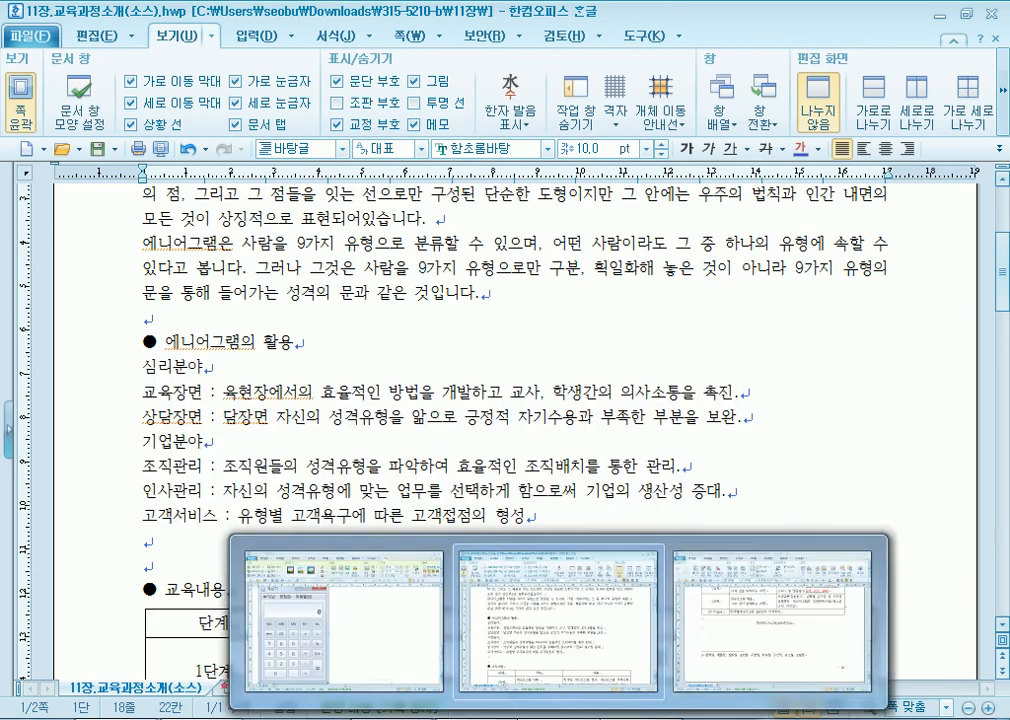
{"action": "scroll", "coordinate": [222, 482], "scroll_direction": "up", "scroll_amount": 4}
{"action": "scroll", "coordinate": [222, 482], "scroll_direction": "up", "scroll_amount": 5}
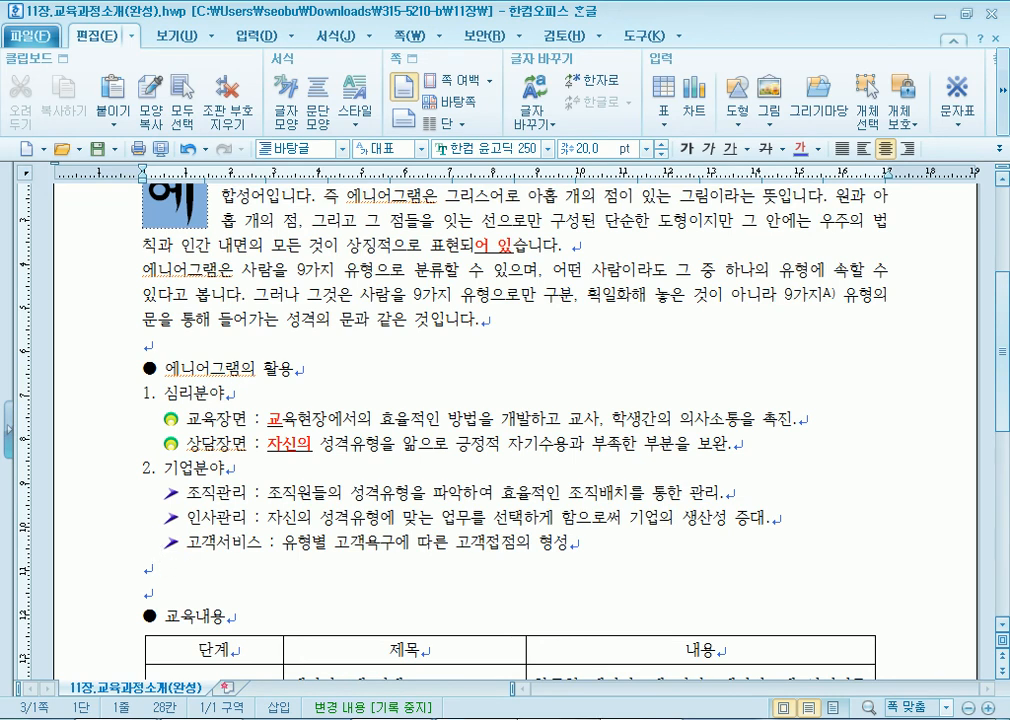
{"action": "key", "text": "alt+Tab"}
Try outline numbering on the seven lines under 에니어그램의 활용, at the 가. level and at the 1. level, and take it off again
{"action": "left_click_drag", "start_coordinate": [142, 362], "coordinate": [530, 522]}
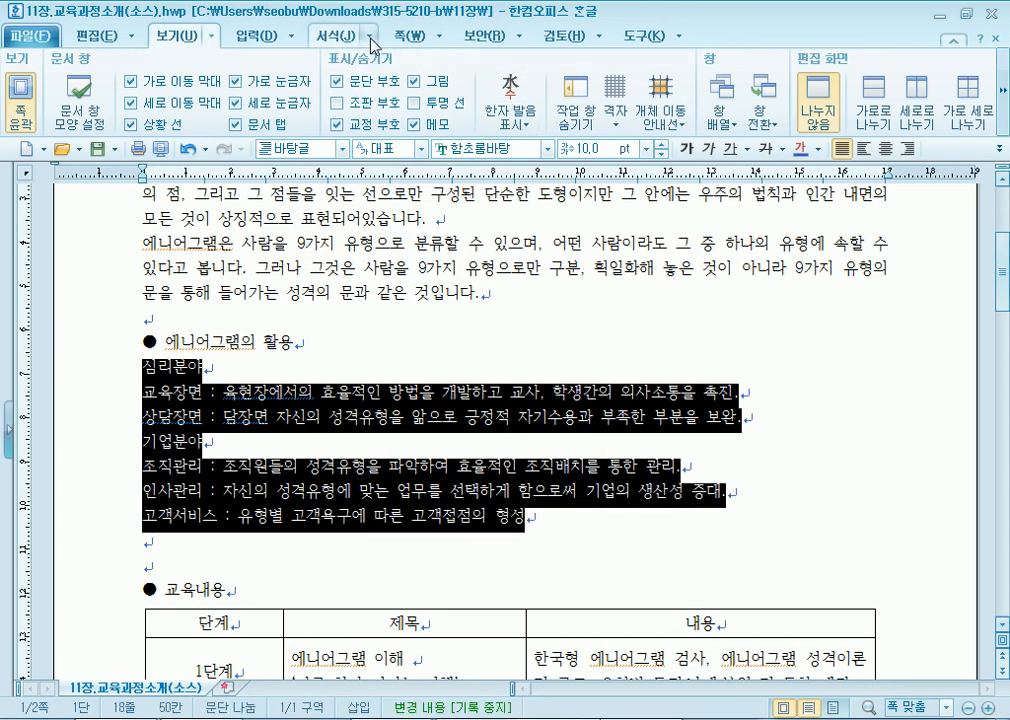
{"action": "right_click", "coordinate": [272, 408]}
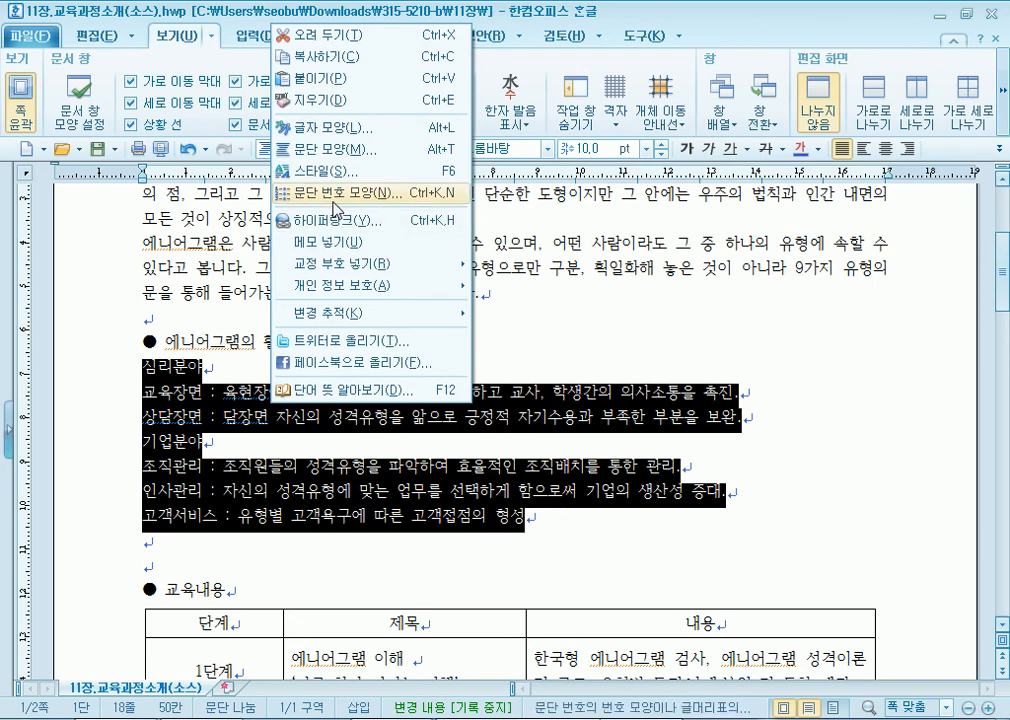
{"action": "left_click", "coordinate": [371, 8]}
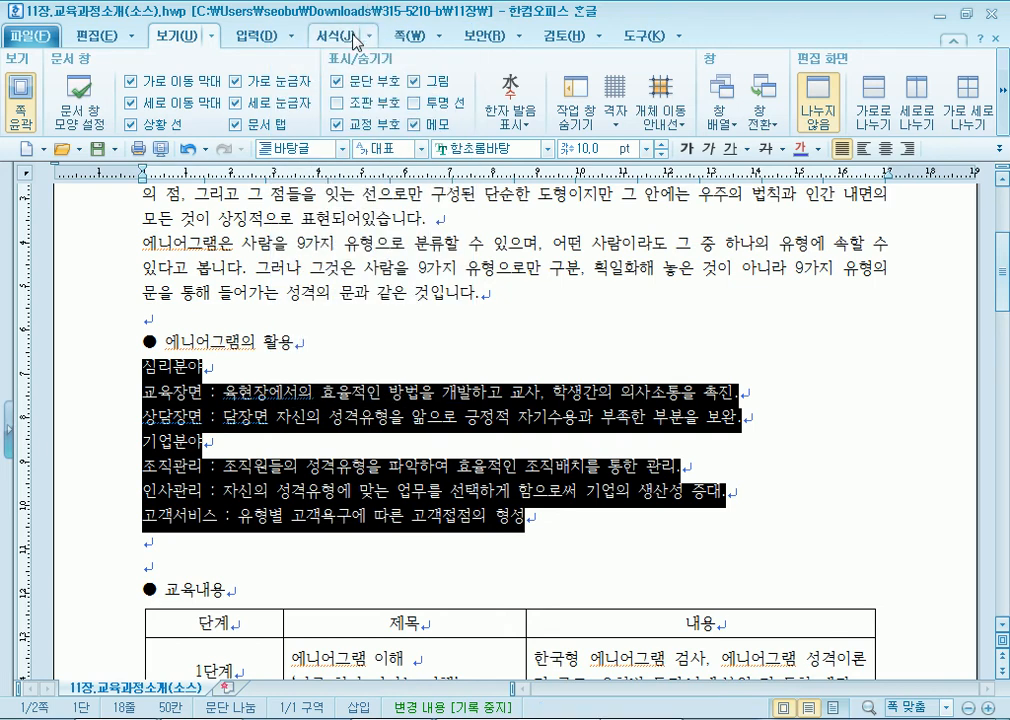
{"action": "left_click", "coordinate": [403, 38]}
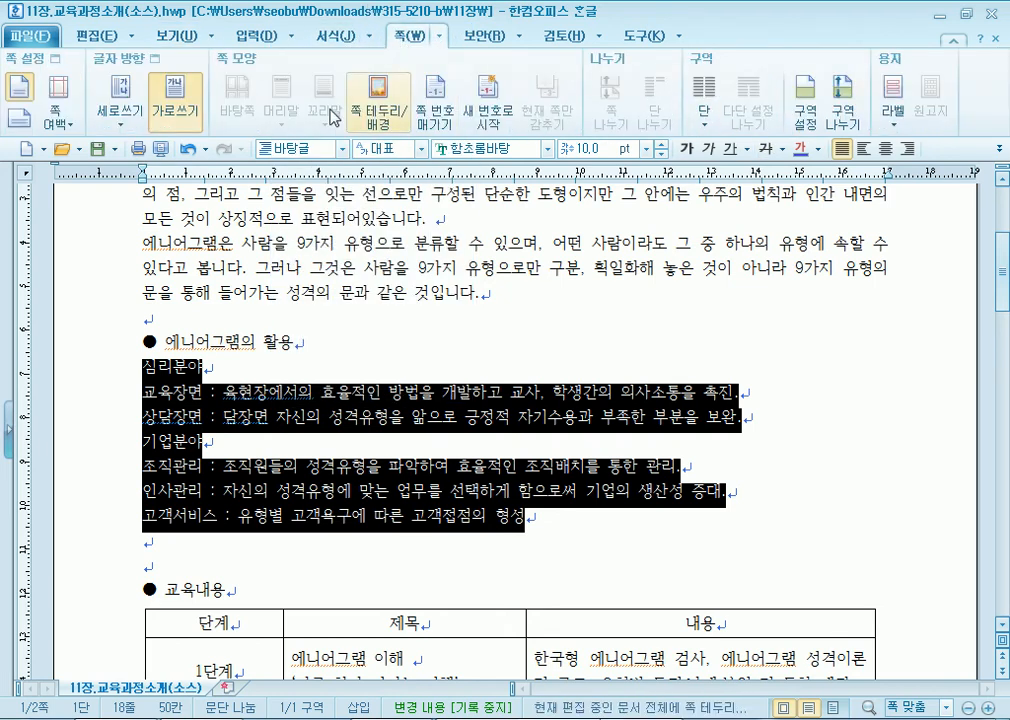
{"action": "left_click", "coordinate": [350, 36]}
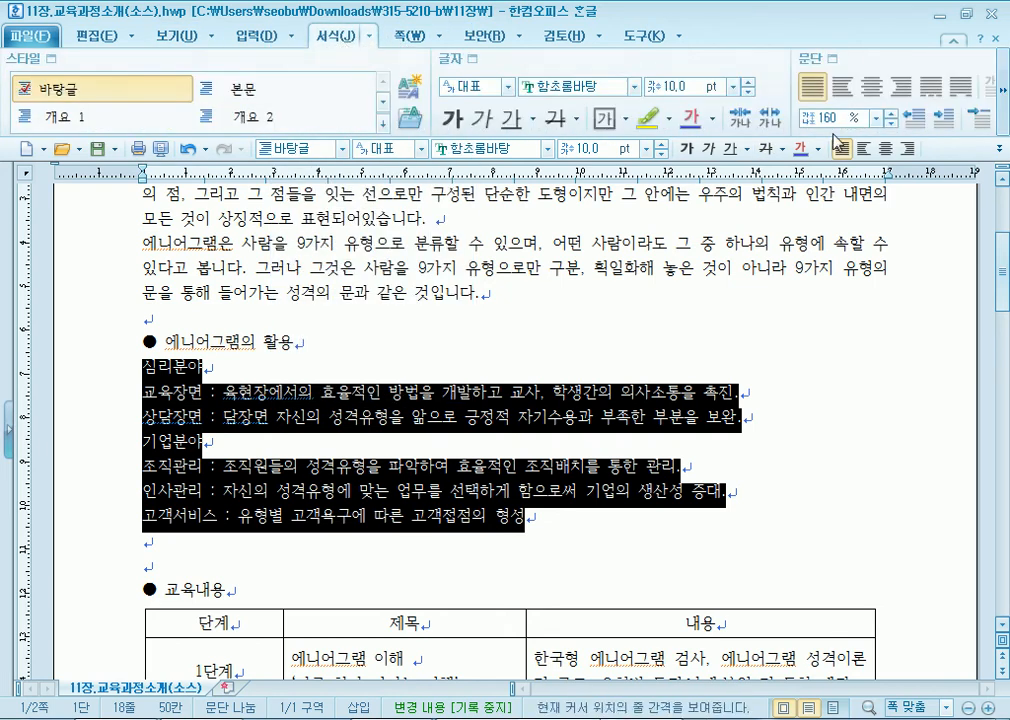
{"action": "left_click", "coordinate": [1003, 105]}
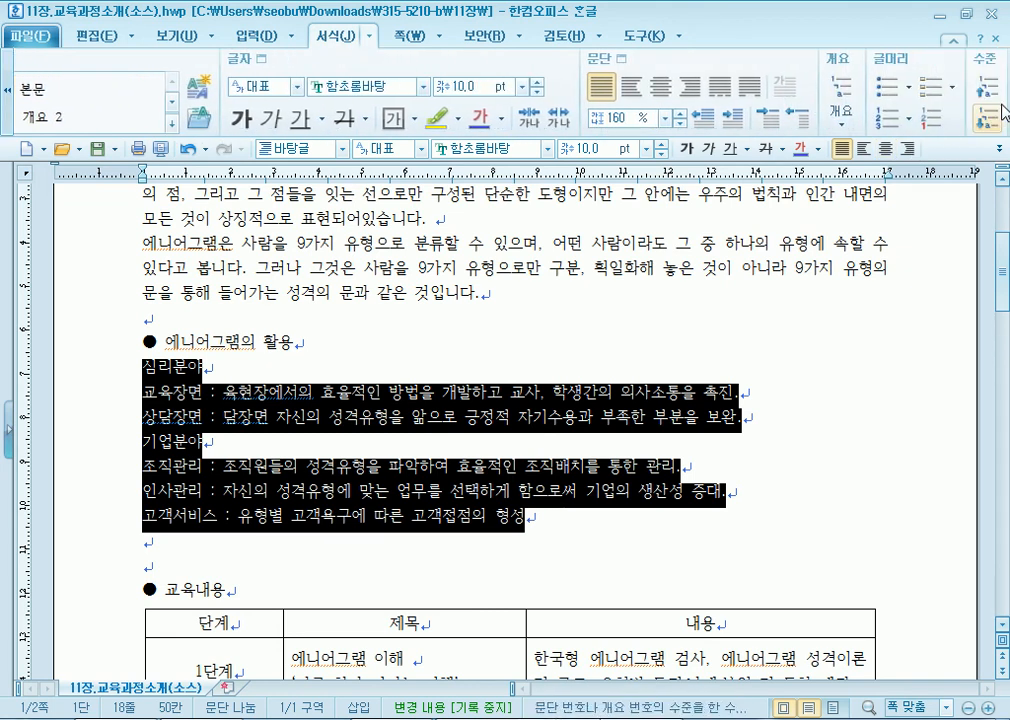
{"action": "left_click", "coordinate": [1001, 110]}
{"action": "left_click", "coordinate": [998, 95]}
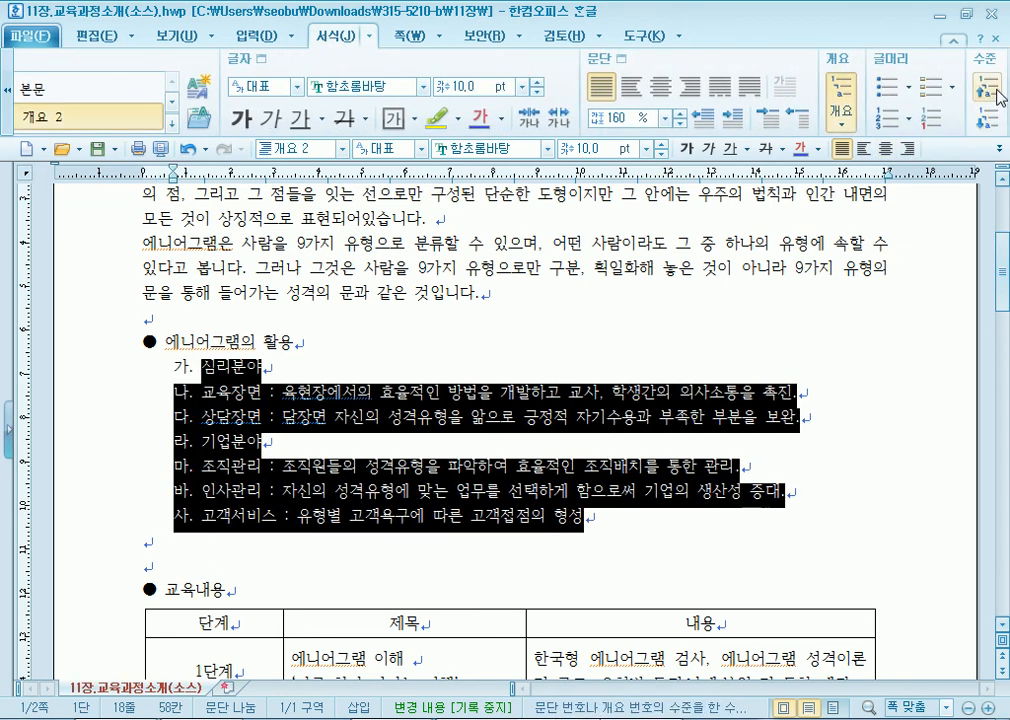
{"action": "left_click", "coordinate": [998, 95]}
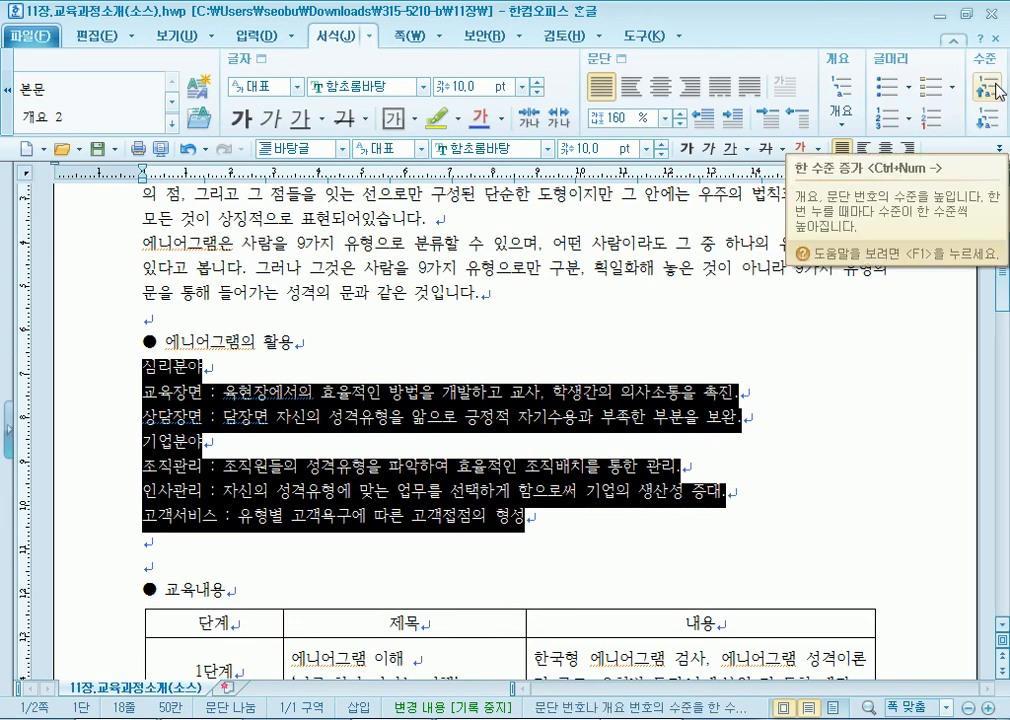
{"action": "left_click", "coordinate": [840, 100]}
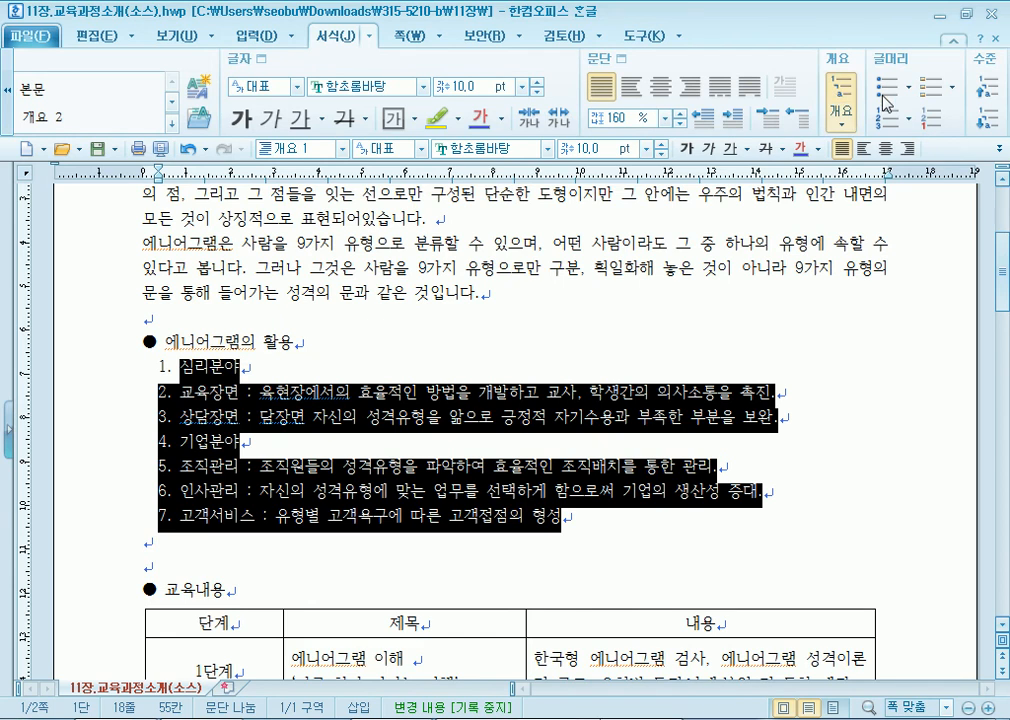
{"action": "key", "text": "ctrl+z"}
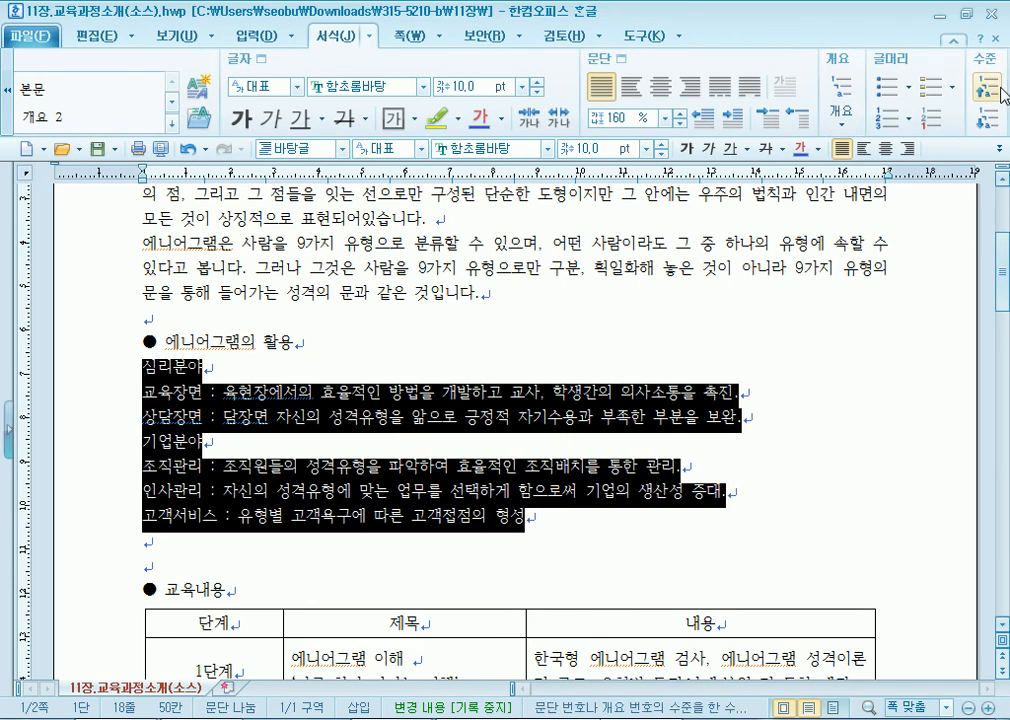
Try small diamond bullets, ▶ bullets and pink square picture bullets on the selected seven lines
{"action": "left_click", "coordinate": [893, 98]}
{"action": "left_click", "coordinate": [897, 88]}
{"action": "left_click", "coordinate": [897, 88]}
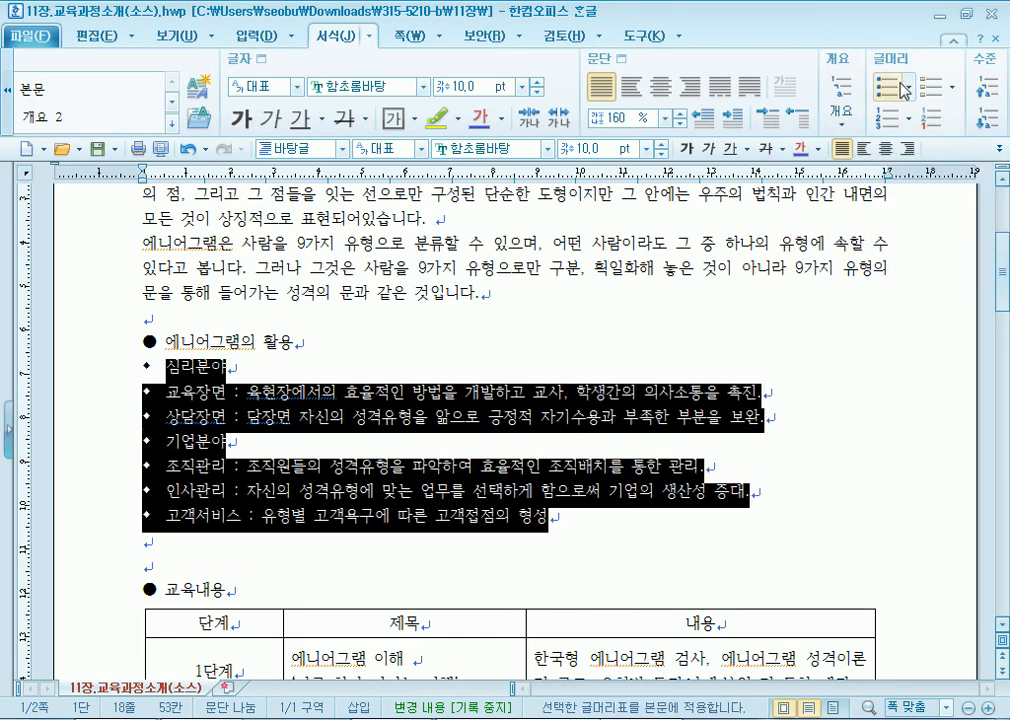
{"action": "left_click", "coordinate": [909, 87]}
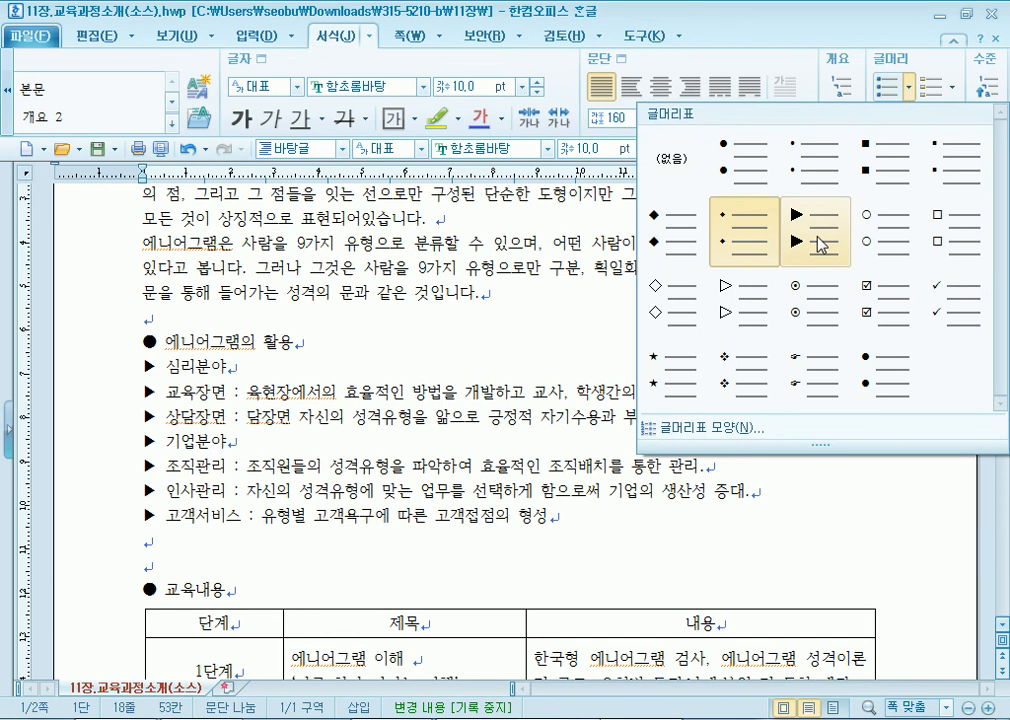
{"action": "left_click", "coordinate": [820, 245]}
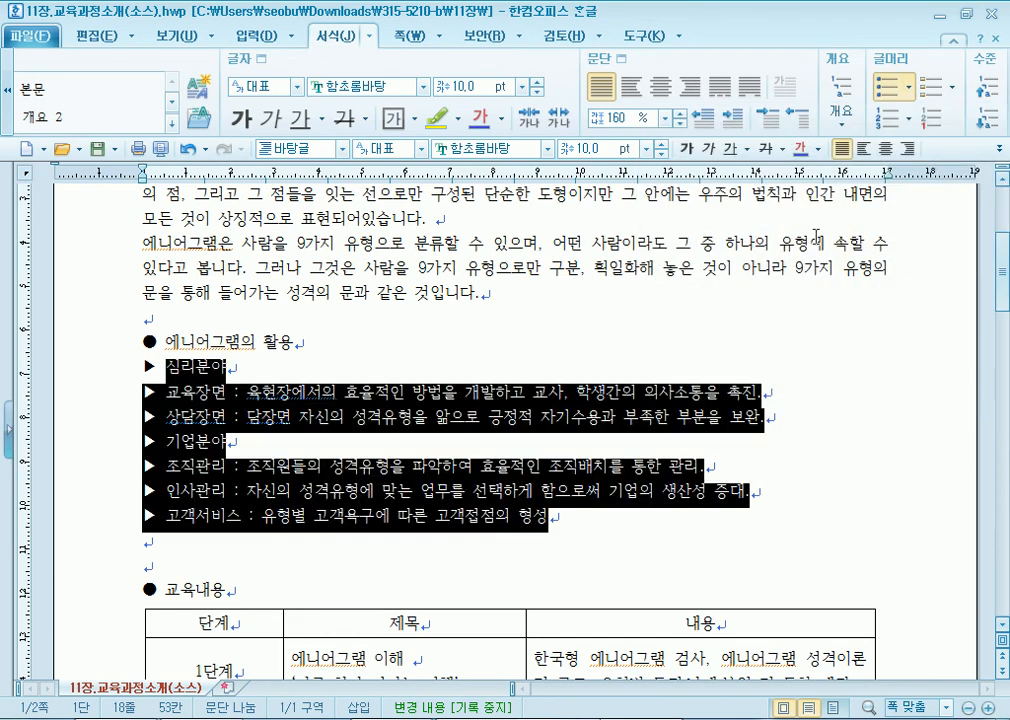
{"action": "left_click", "coordinate": [951, 87]}
{"action": "left_click", "coordinate": [808, 265]}
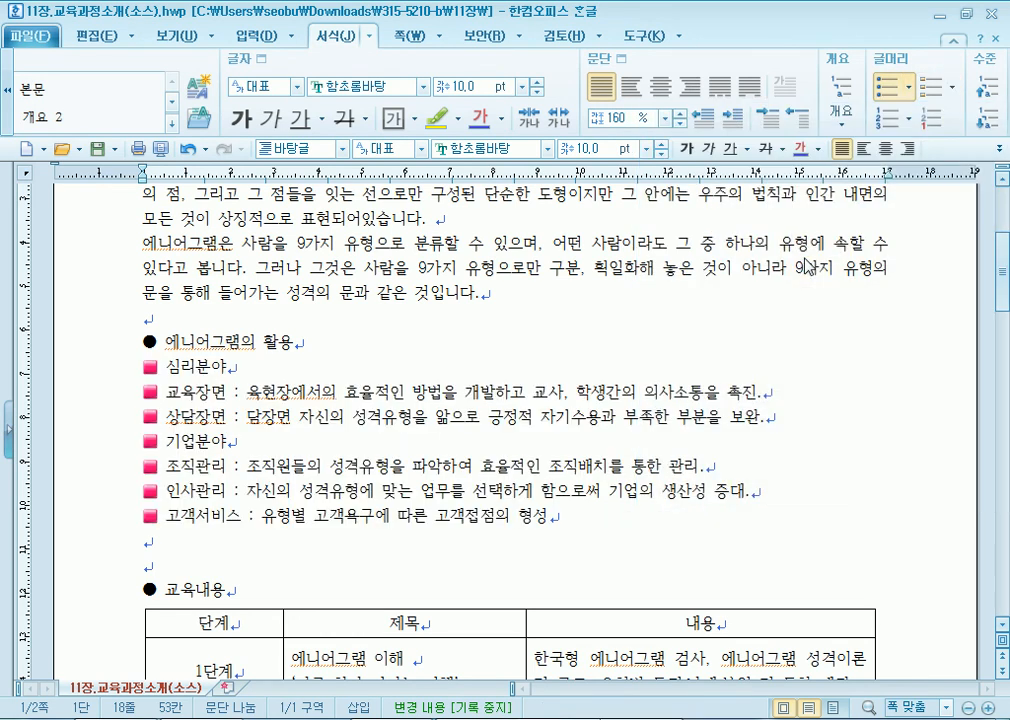
Try 가) paragraph numbering and a 1. outline format on the selected seven lines, and remove the numbering
{"action": "left_click", "coordinate": [885, 119]}
{"action": "left_click", "coordinate": [846, 122]}
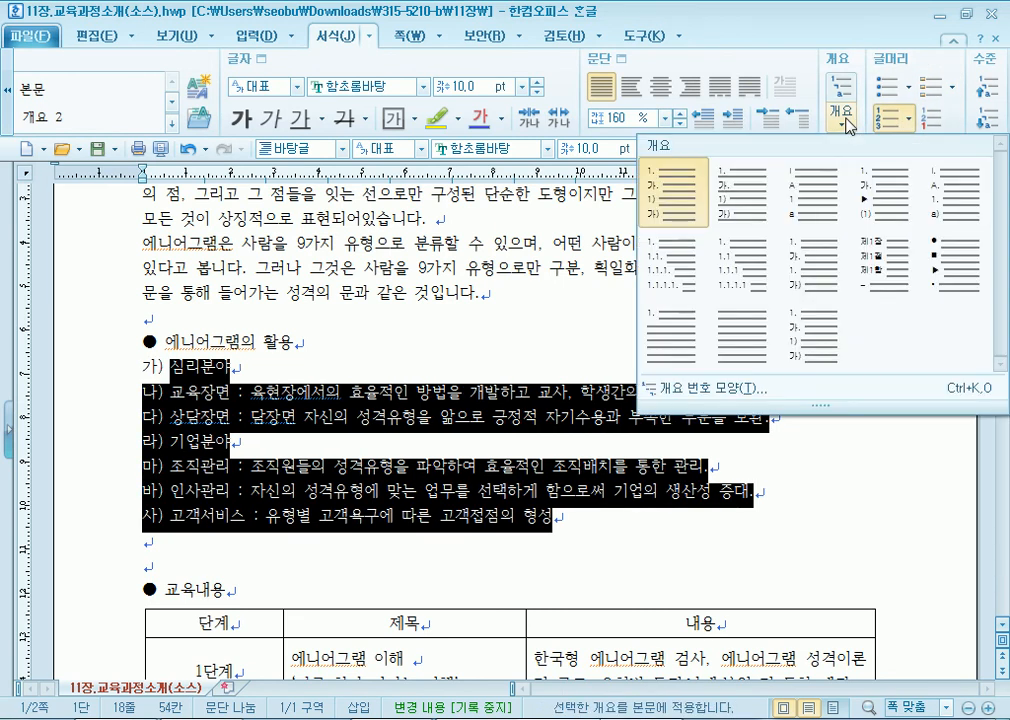
{"action": "left_click", "coordinate": [740, 195]}
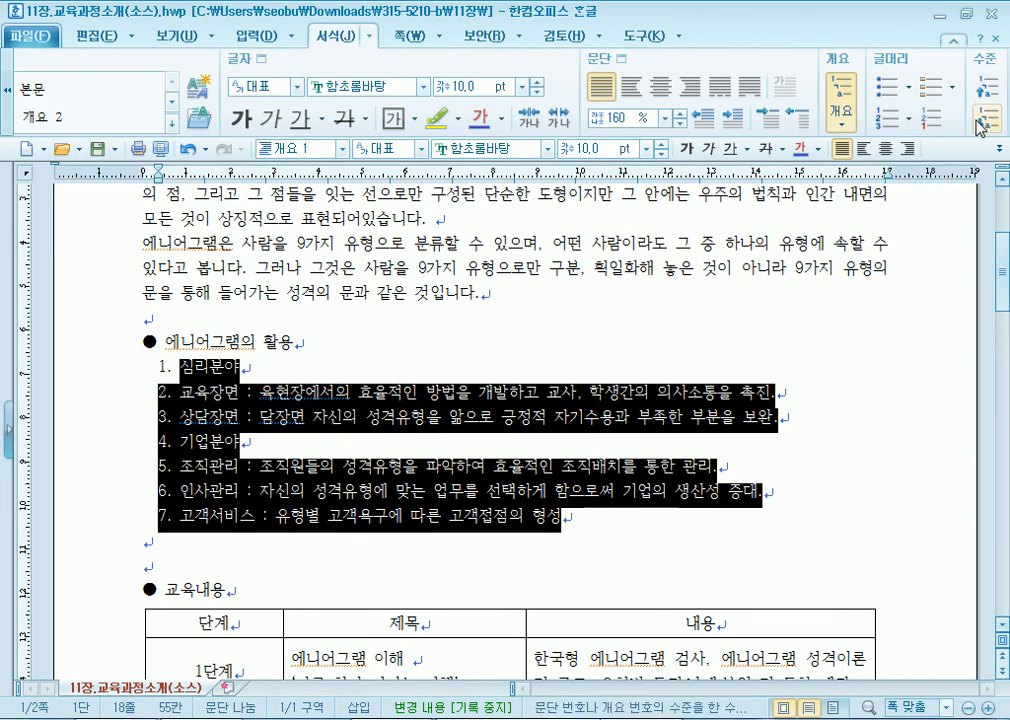
{"action": "left_click", "coordinate": [841, 100]}
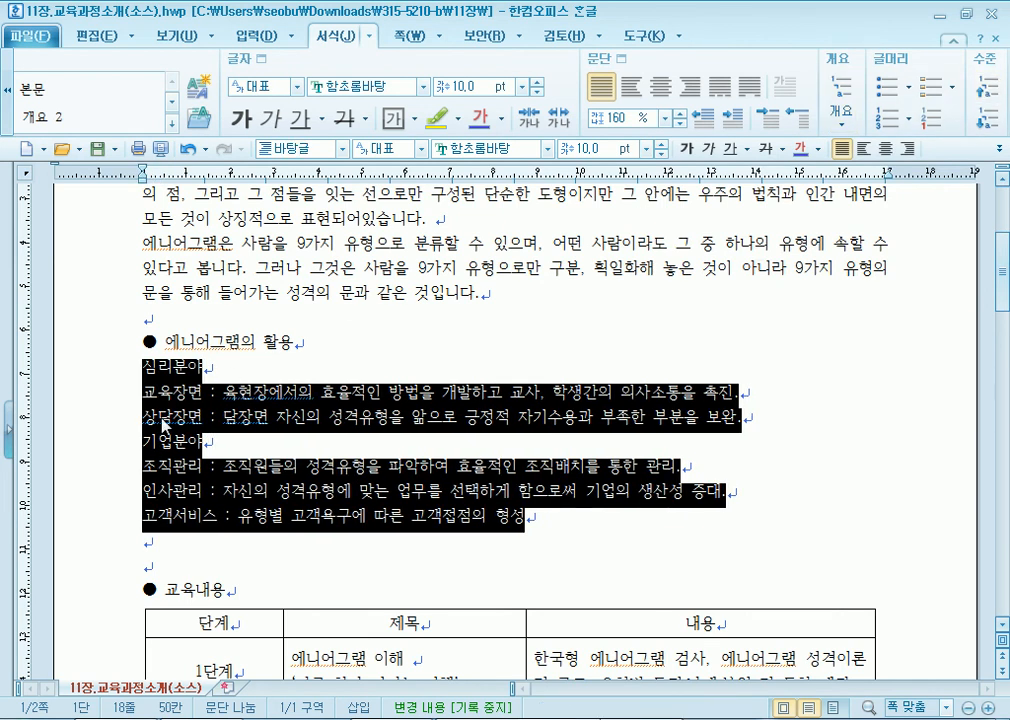
Try blue square picture bullets and outline numbering on the seven lines from 심리분야 to 고객서비스, and remove the numbering
{"action": "left_click", "coordinate": [946, 93]}
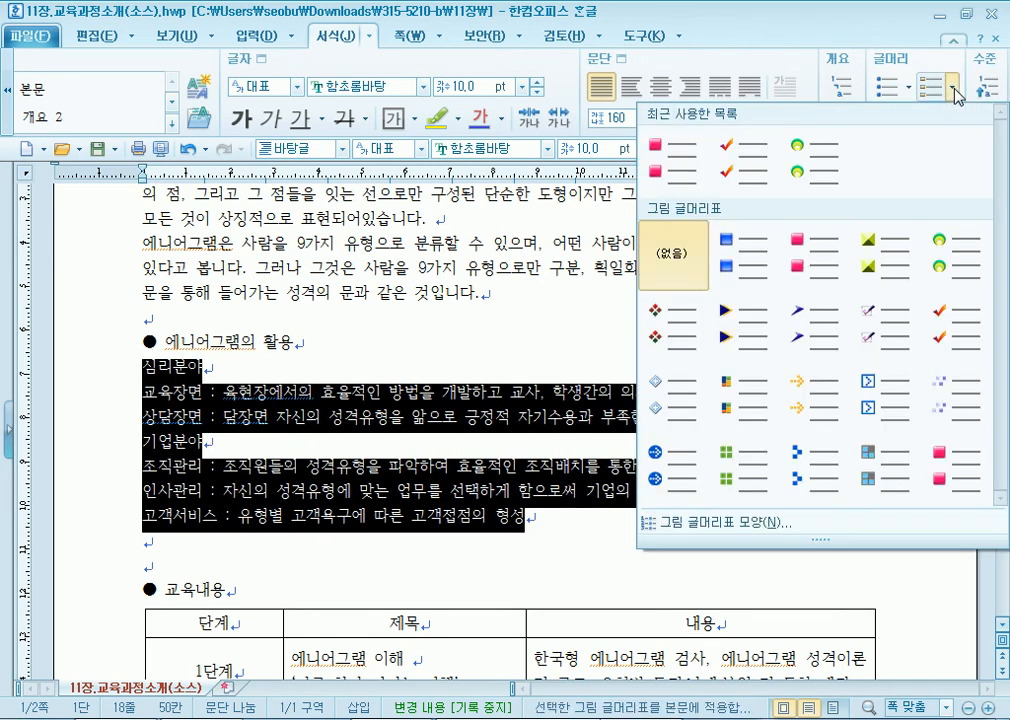
{"action": "left_click", "coordinate": [723, 262]}
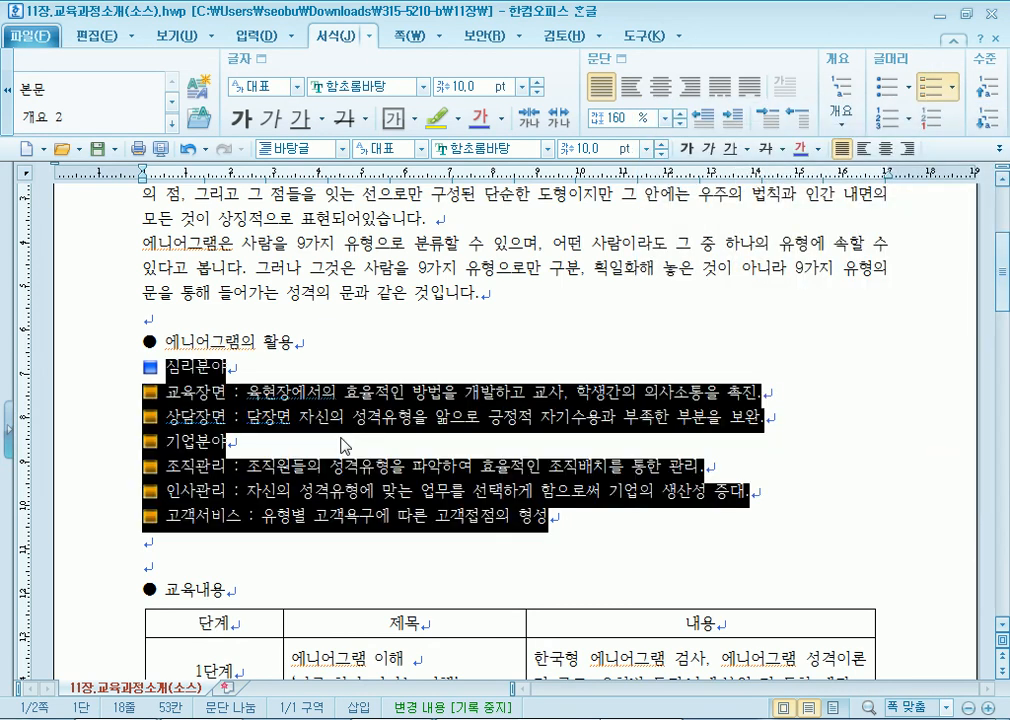
{"action": "left_click", "coordinate": [266, 367]}
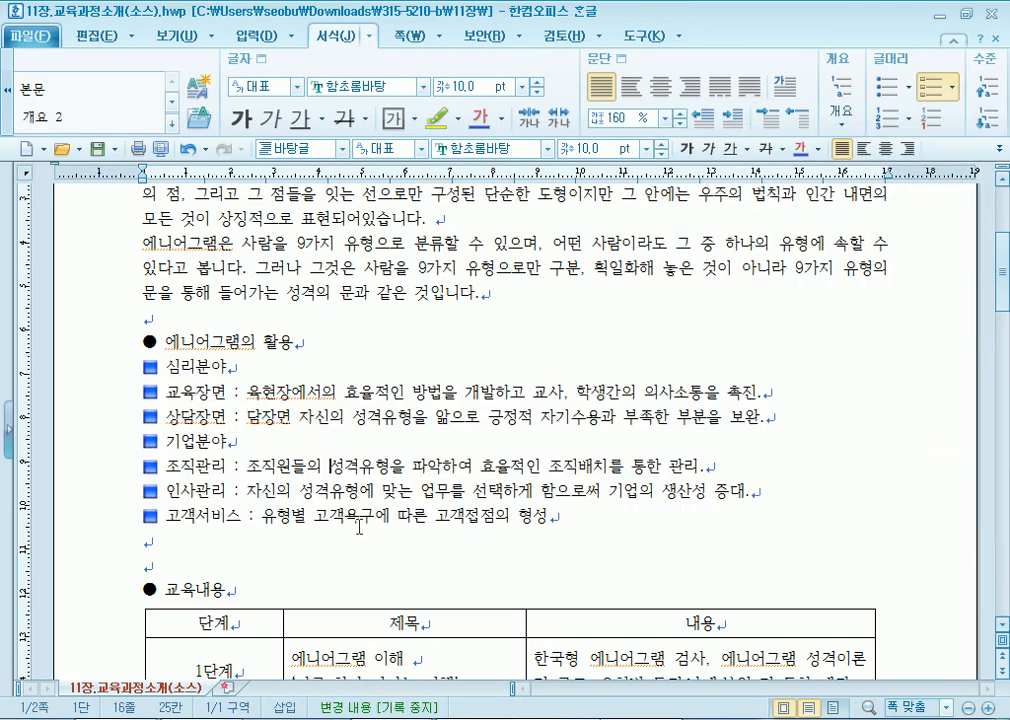
{"action": "left_click_drag", "start_coordinate": [165, 367], "coordinate": [549, 516]}
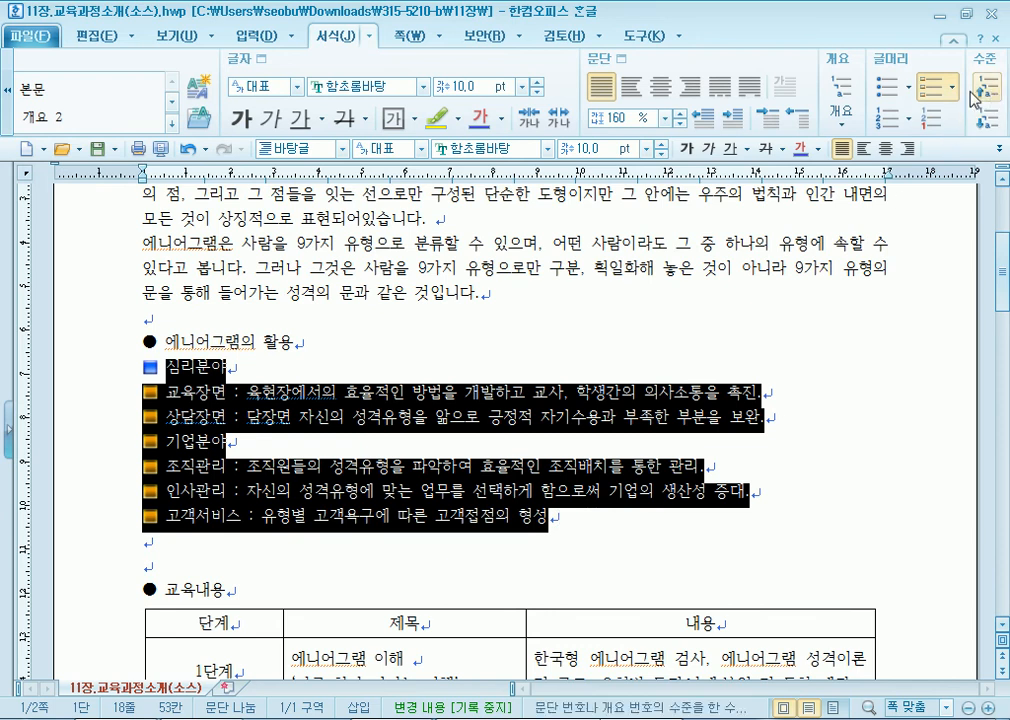
{"action": "left_click", "coordinate": [840, 88]}
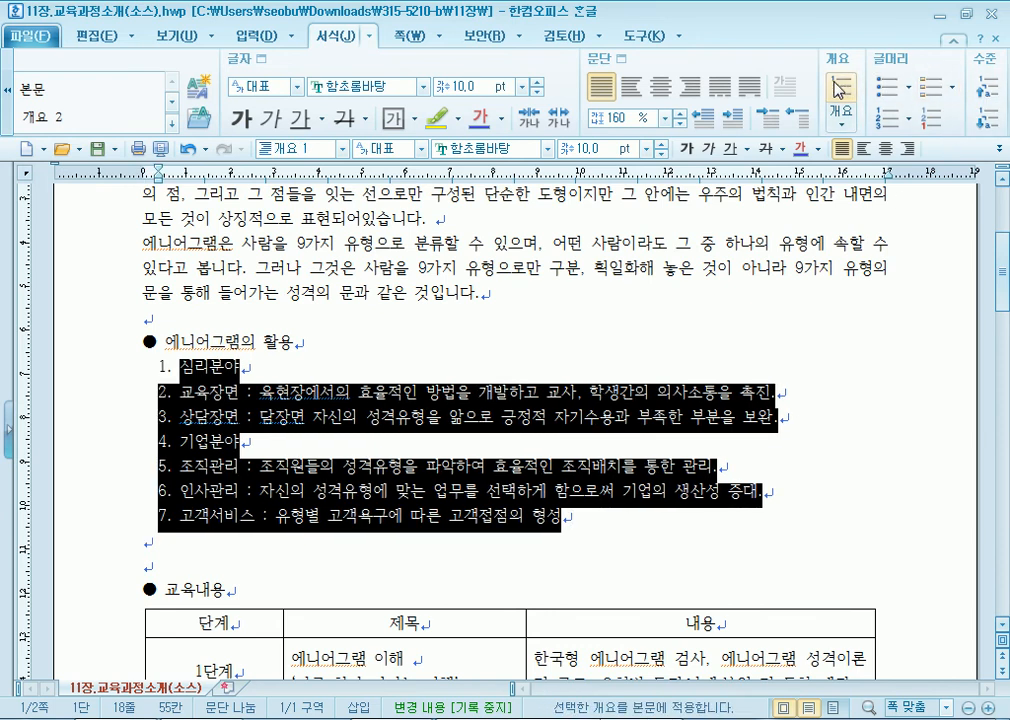
{"action": "left_click", "coordinate": [840, 88]}
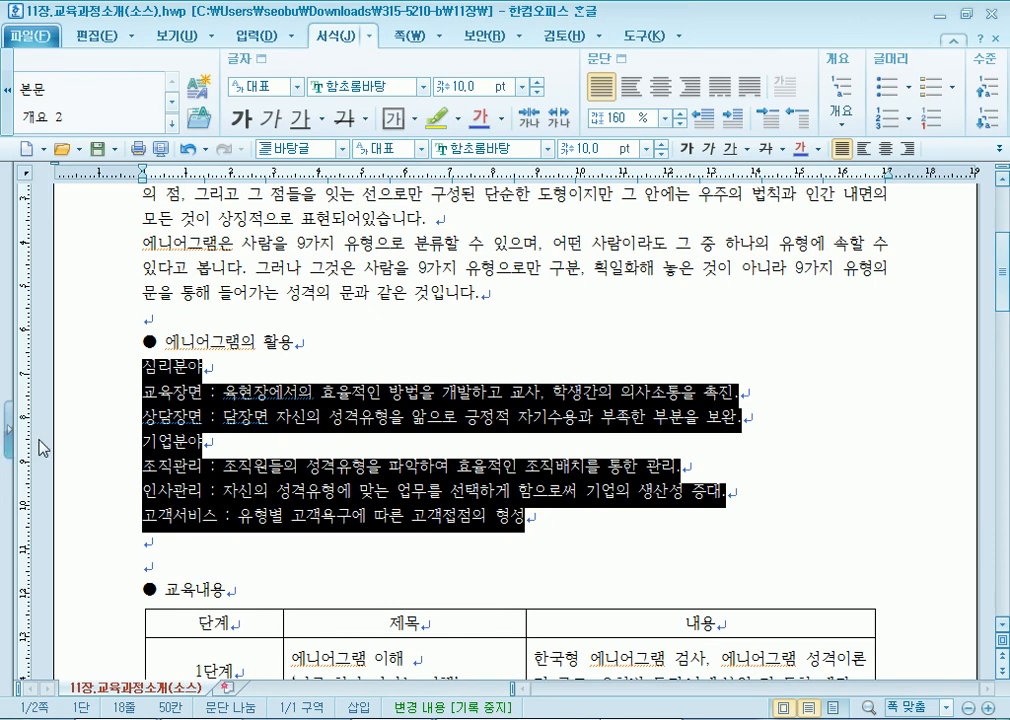
Number the two headings by hand, with 1. in front of 심리분야 and 2. in front of 기업분야
{"action": "left_click", "coordinate": [160, 420]}
{"action": "left_click", "coordinate": [146, 366]}
{"action": "type", "text": "1."}
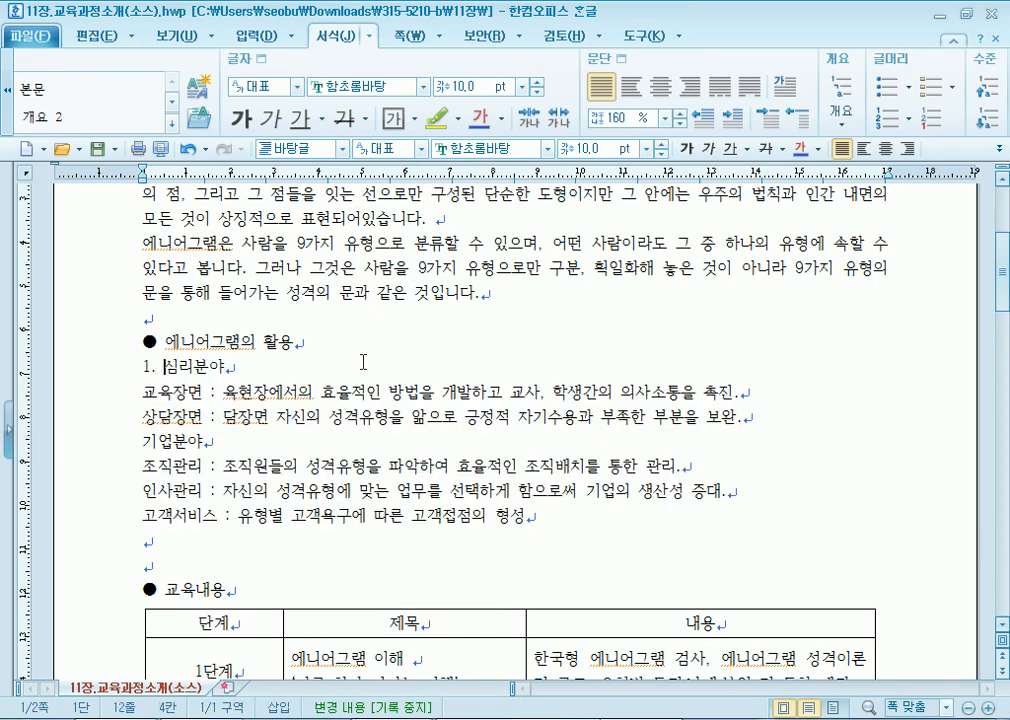
{"action": "left_click", "coordinate": [146, 441]}
{"action": "type", "text": "2."}
Indent the two lines under 심리분야 and put 가. in front of 교육장면 and 나. in front of 상담장면
{"action": "scroll", "coordinate": [330, 406], "scroll_direction": "down", "scroll_amount": 1}
{"action": "left_click", "coordinate": [139, 321]}
{"action": "type", "text": "1-"}
{"action": "key", "text": "BackSpace"}
{"action": "key", "text": "BackSpace"}
{"action": "type", "text": "가."}
{"action": "left_click", "coordinate": [143, 346]}
{"action": "type", "text": "나."}
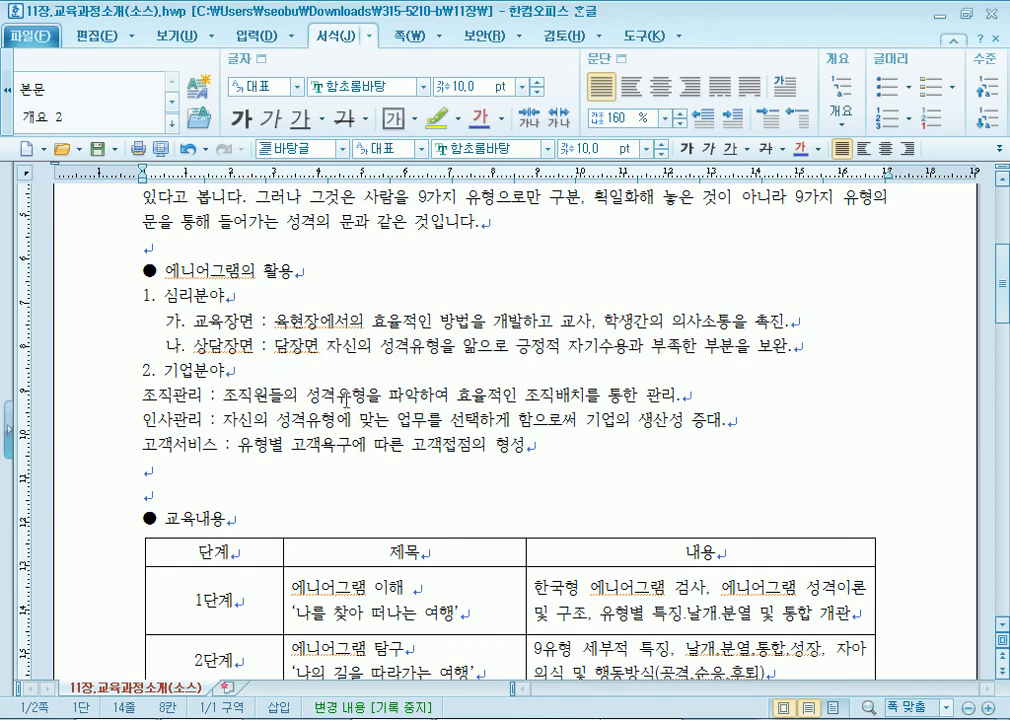
Indent the three lines under 기업분야 and put 가. before 조직관리, 나. before 인사관리 and 다. before 고객서비스
{"action": "scroll", "coordinate": [225, 292], "scroll_direction": "up", "scroll_amount": 1}
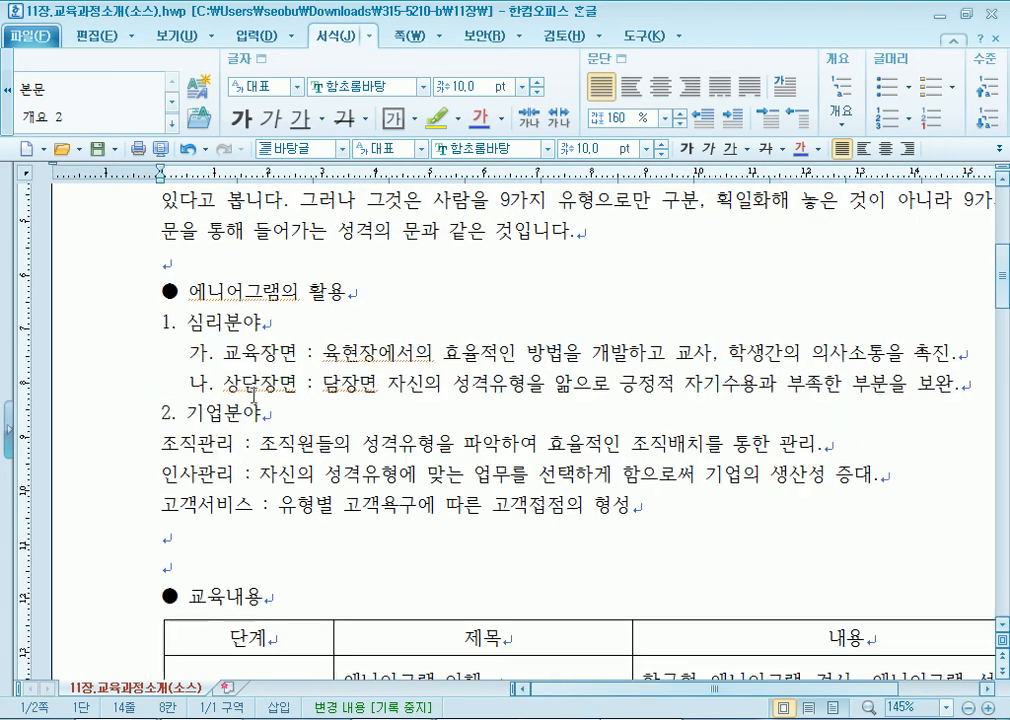
{"action": "left_click", "coordinate": [161, 443]}
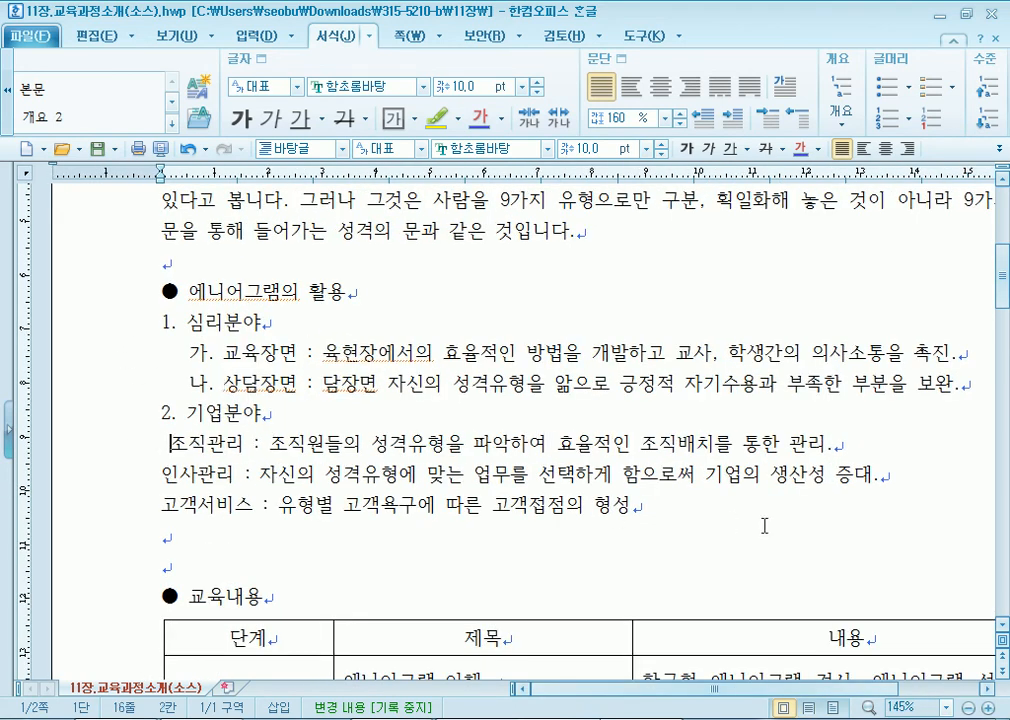
{"action": "type", "text": "가."}
{"action": "key", "text": "Down"}
{"action": "key", "text": "Home"}
{"action": "type", "text": "ㄴ"}
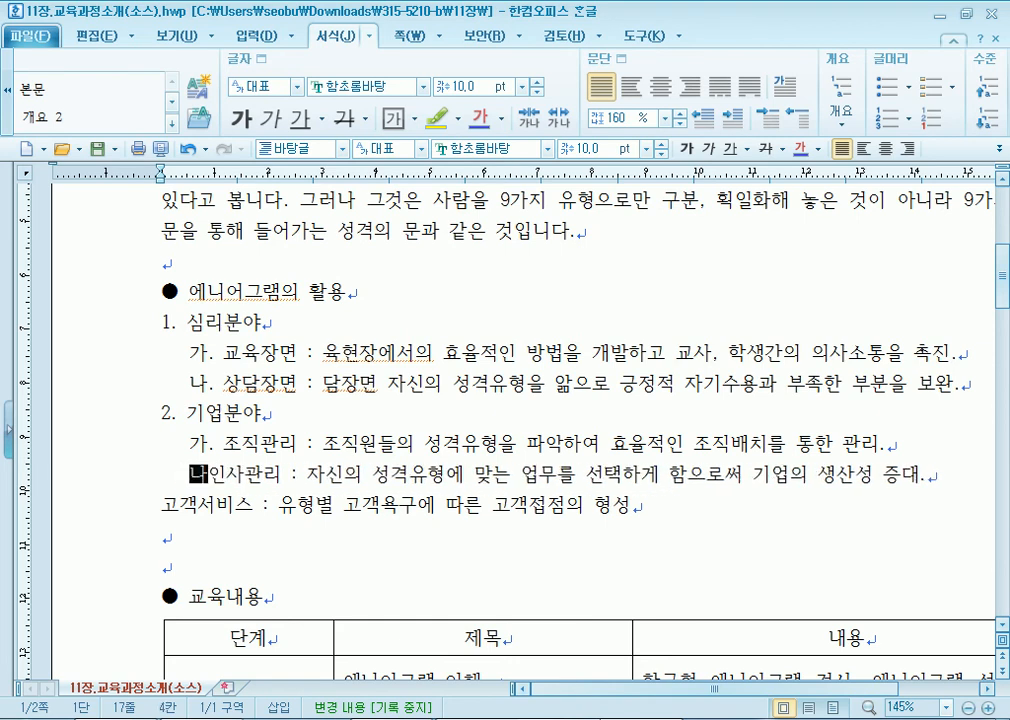
{"action": "type", "text": "."}
{"action": "key", "text": "Down"}
{"action": "key", "text": "Home"}
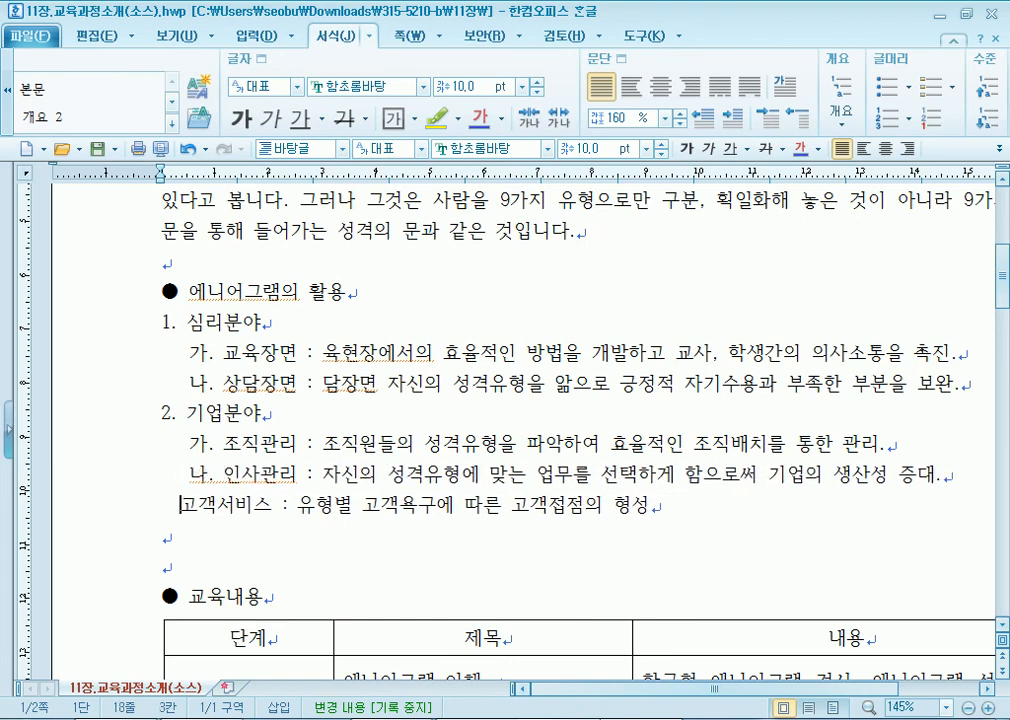
{"action": "type", "text": "다."}
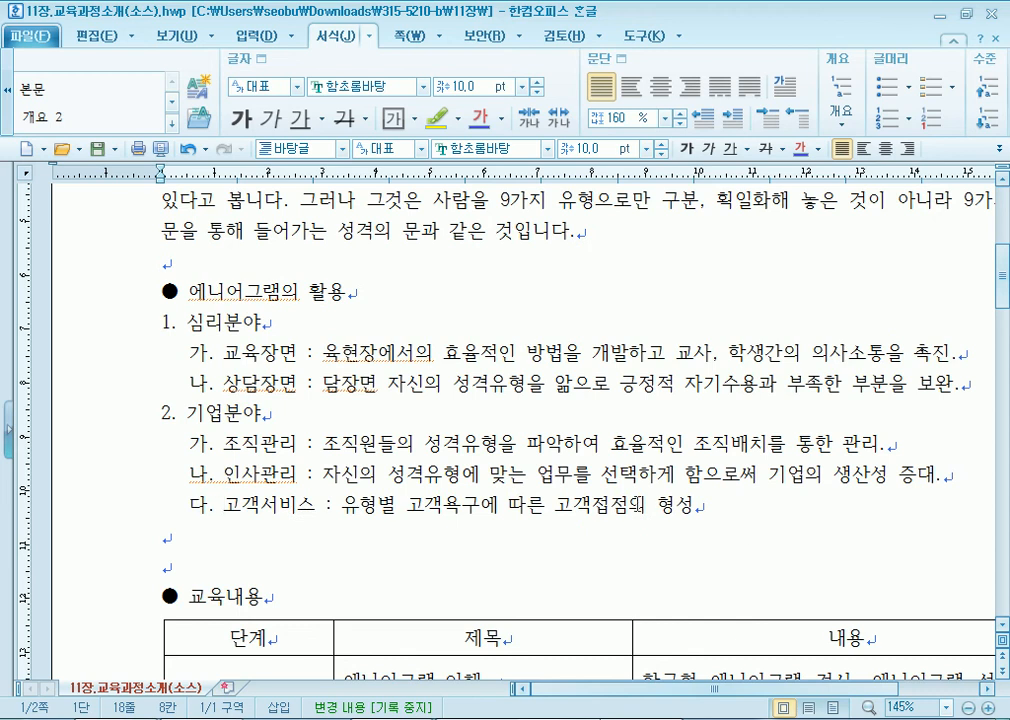
{"action": "left_click", "coordinate": [140, 322]}
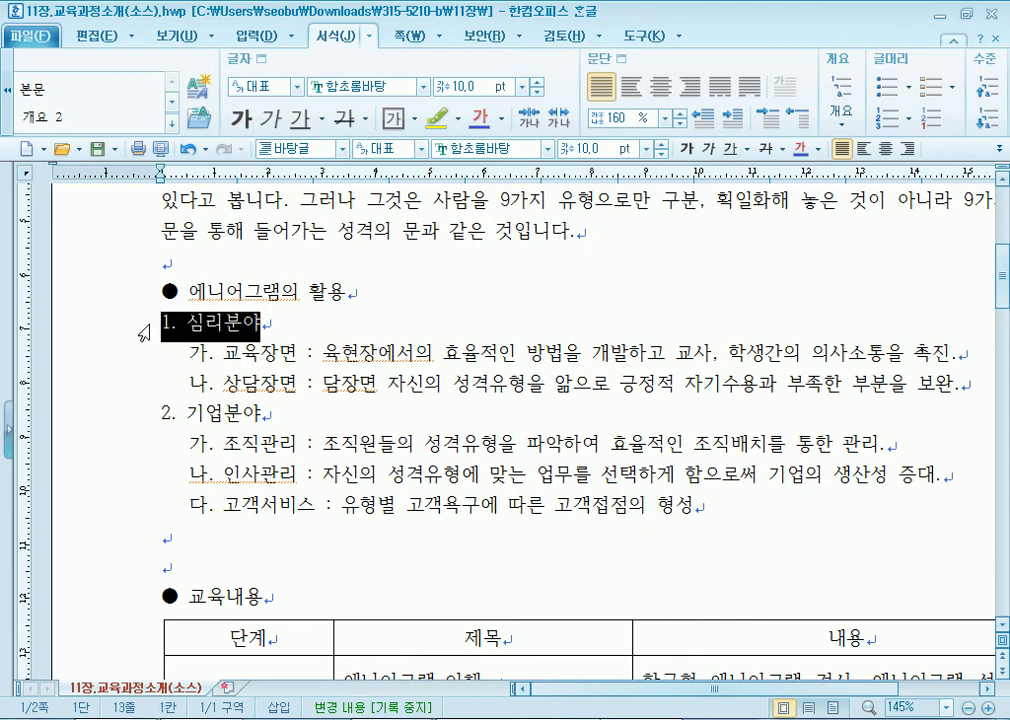
{"action": "left_click", "coordinate": [140, 415]}
{"action": "left_click", "coordinate": [140, 325]}
{"action": "left_click", "coordinate": [141, 420]}
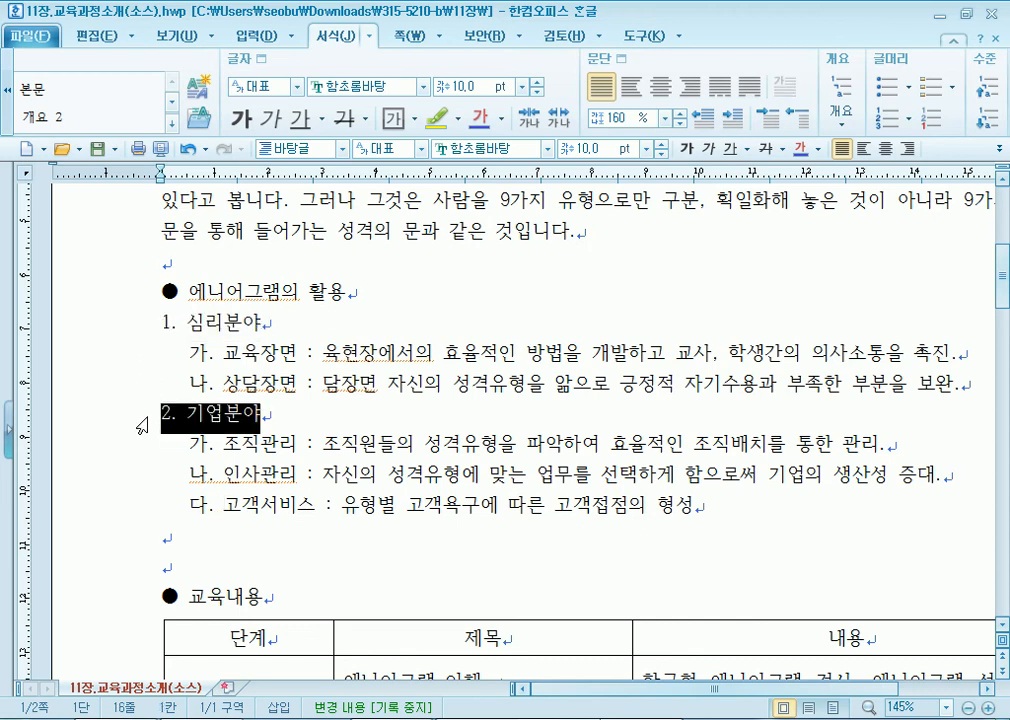
{"action": "left_click_drag", "start_coordinate": [190, 352], "coordinate": [322, 383]}
{"action": "left_click_drag", "start_coordinate": [190, 443], "coordinate": [236, 510]}
{"action": "left_click", "coordinate": [240, 507]}
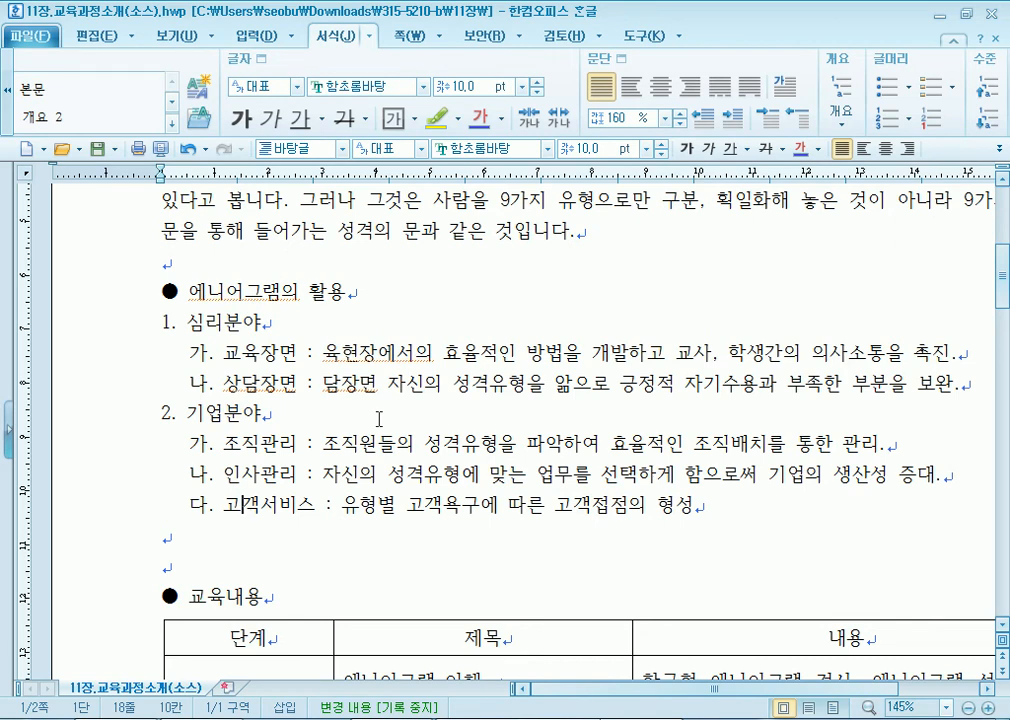
Delete the hand-typed number before 심리분야 and the indents and letters before the 교육장면 and 상담장면 lines
{"action": "key", "text": "Home"}
{"action": "key", "text": "Up"}
{"action": "key", "text": "Up"}
{"action": "key", "text": "Up"}
{"action": "key", "text": "Up"}
{"action": "key", "text": "Up"}
{"action": "key", "text": "Up"}
{"action": "key", "text": "Delete"}
{"action": "key", "text": "Delete"}
{"action": "key", "text": "Delete"}
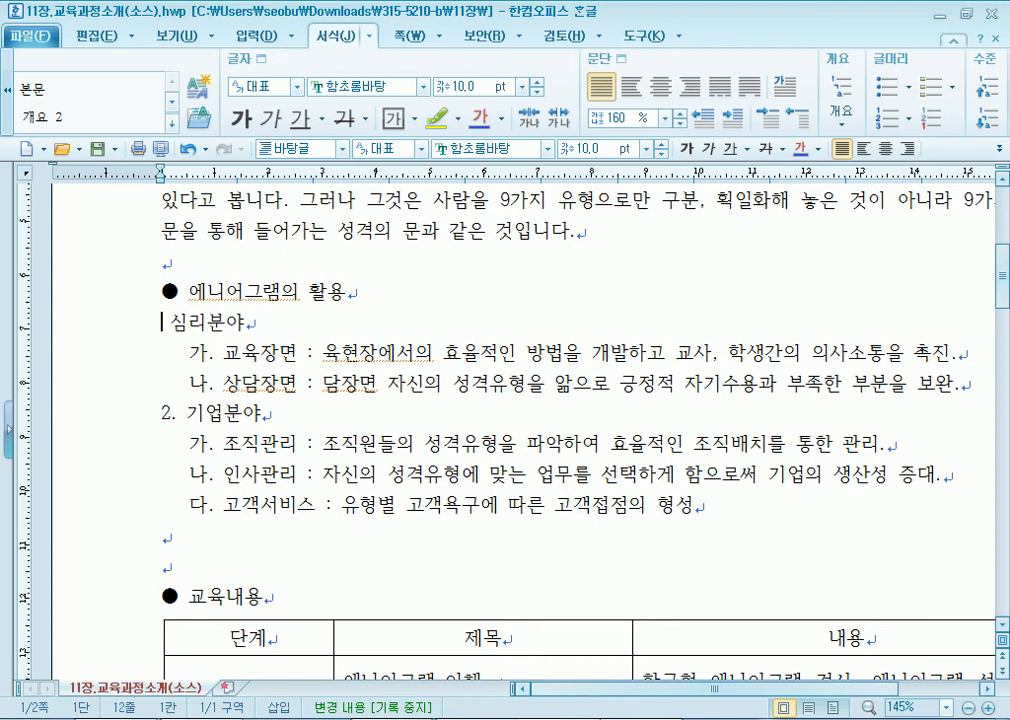
{"action": "key", "text": "Down"}
{"action": "key", "text": "Delete"}
{"action": "key", "text": "Delete"}
{"action": "key", "text": "Delete"}
{"action": "key", "text": "Delete"}
{"action": "key", "text": "Down"}
{"action": "key", "text": "Delete"}
{"action": "key", "text": "Delete"}
{"action": "key", "text": "Delete"}
{"action": "key", "text": "Delete"}
Delete the hand-typed number before 기업분야 and the indents and letters before the 조직관리, 인사관리 and 고객서비스 lines
{"action": "key", "text": "Down"}
{"action": "key", "text": "Delete"}
{"action": "key", "text": "Delete"}
{"action": "key", "text": "Delete"}
{"action": "key", "text": "Delete"}
{"action": "key", "text": "Delete"}
{"action": "key", "text": "Delete"}
{"action": "key", "text": "Delete"}
{"action": "key", "text": "Down"}
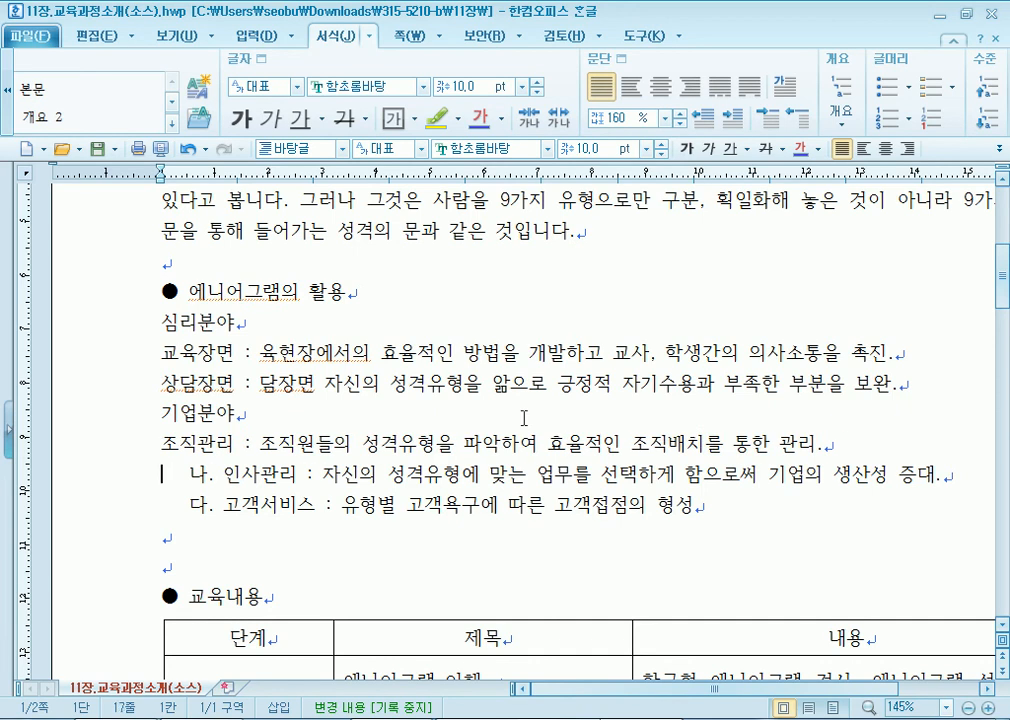
{"action": "key", "text": "Delete"}
{"action": "key", "text": "Delete"}
{"action": "key", "text": "Delete"}
{"action": "key", "text": "Delete"}
{"action": "key", "text": "Down"}
{"action": "key", "text": "Delete"}
{"action": "key", "text": "Delete"}
{"action": "key", "text": "Delete"}
{"action": "key", "text": "Delete"}
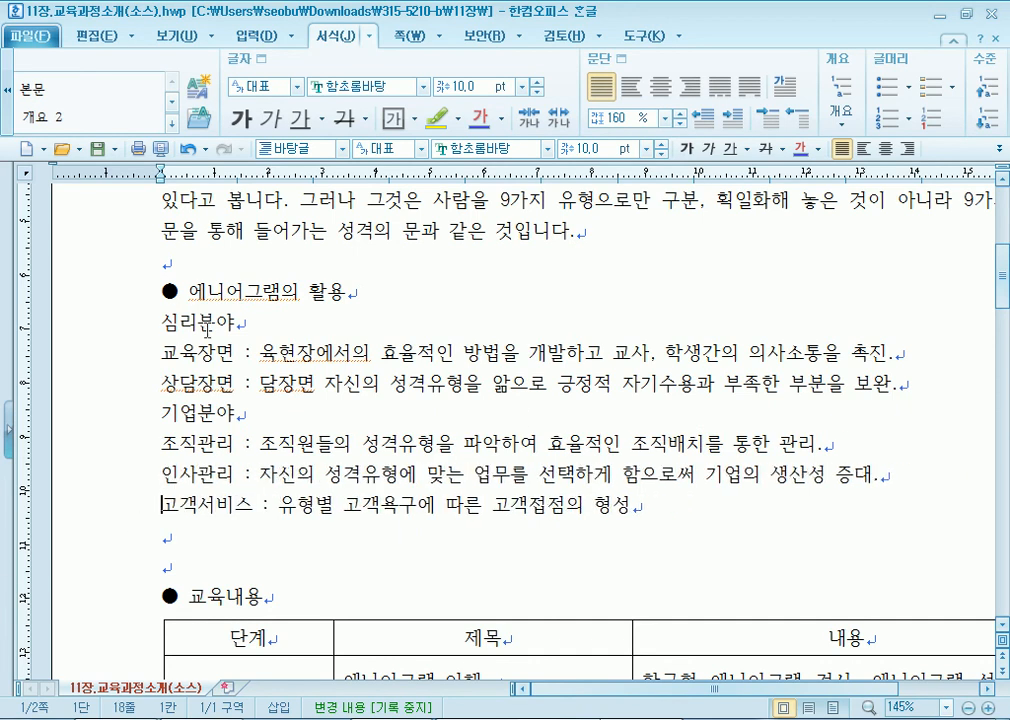
Choose the 1. 가. 1) 가) paragraph number format for the seven lines from 심리분야 to 고객서비스 and open its user-defined settings
{"action": "left_click_drag", "start_coordinate": [162, 322], "coordinate": [660, 502]}
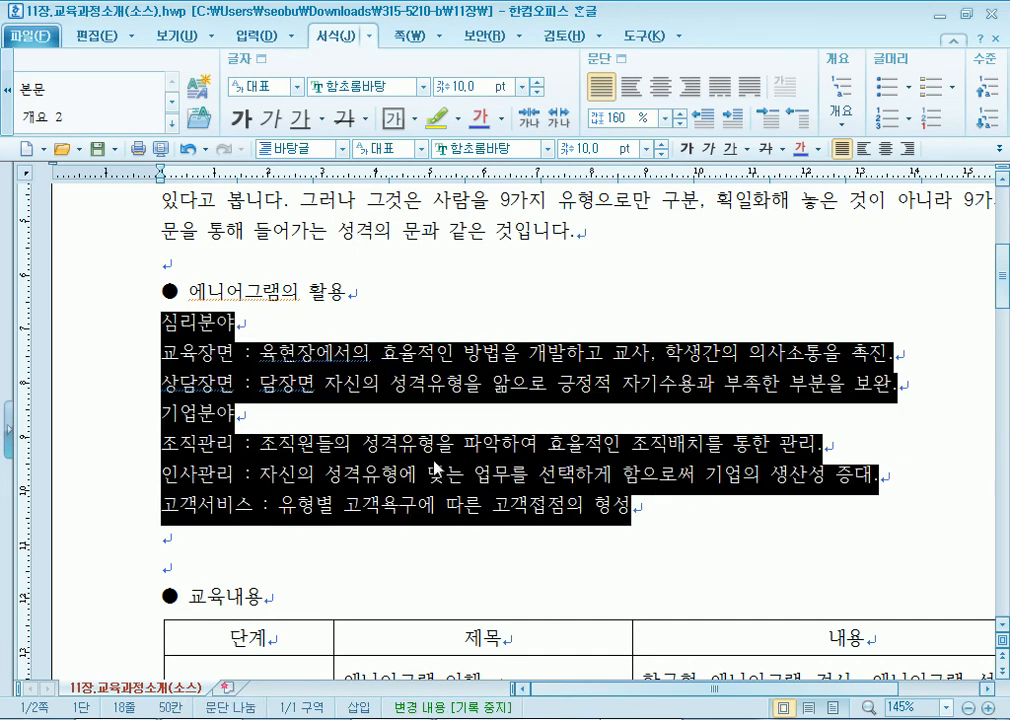
{"action": "right_click", "coordinate": [187, 338]}
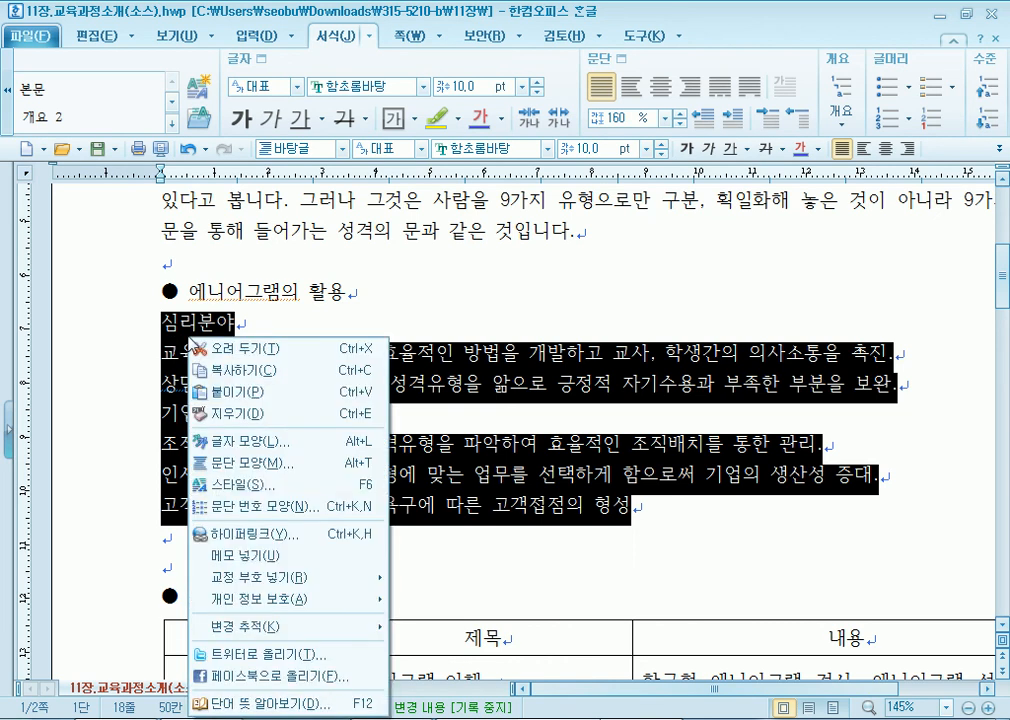
{"action": "left_click", "coordinate": [226, 515]}
{"action": "left_click_drag", "start_coordinate": [425, 133], "coordinate": [518, 48]}
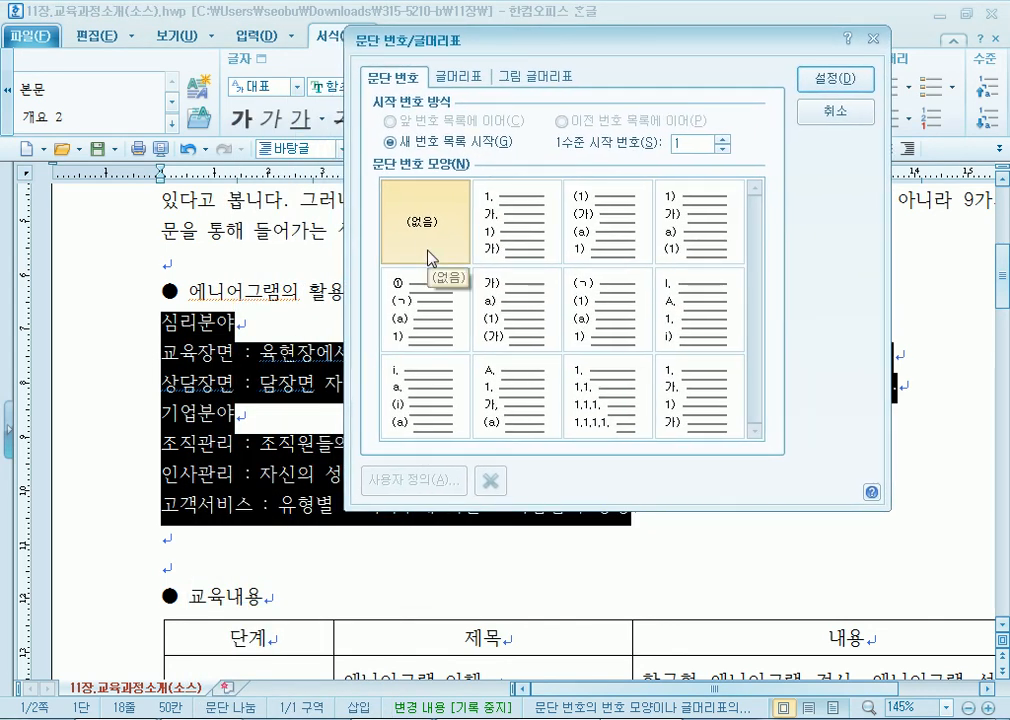
{"action": "left_click", "coordinate": [503, 245]}
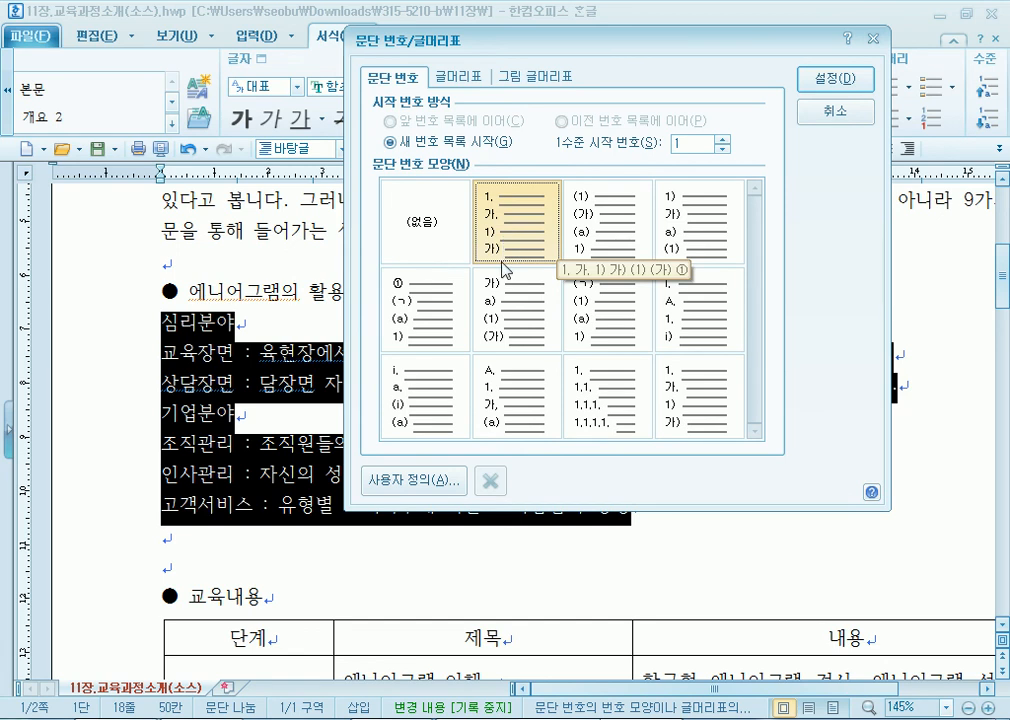
{"action": "left_click", "coordinate": [433, 485]}
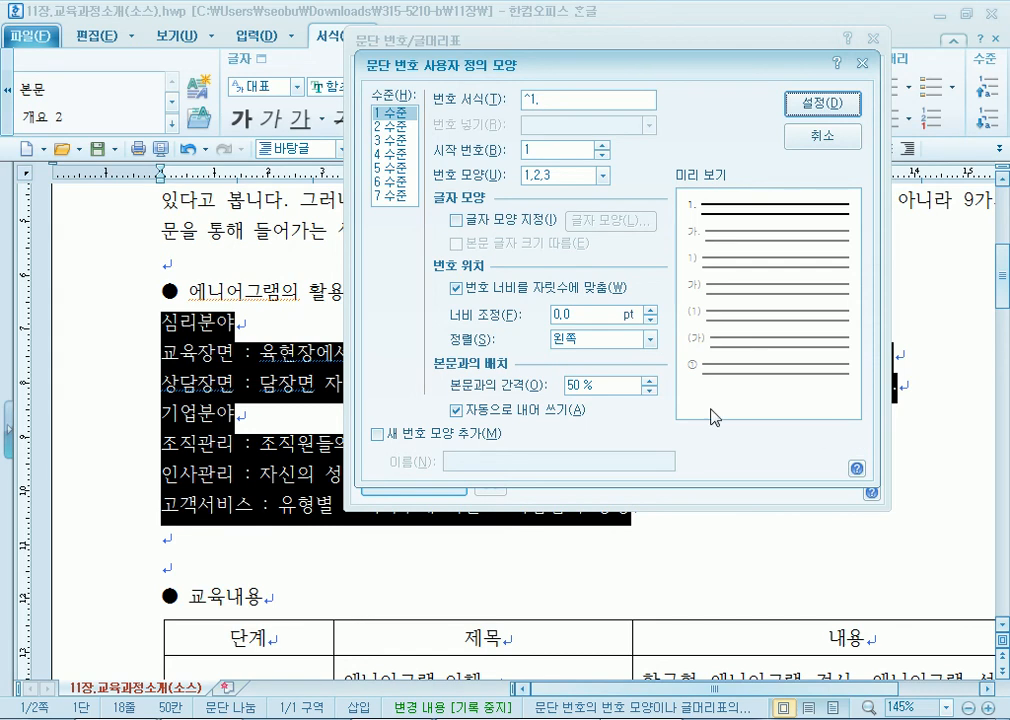
Set the number width adjustment of level 2 (2 수준) to 20 pt
{"action": "left_click", "coordinate": [390, 128]}
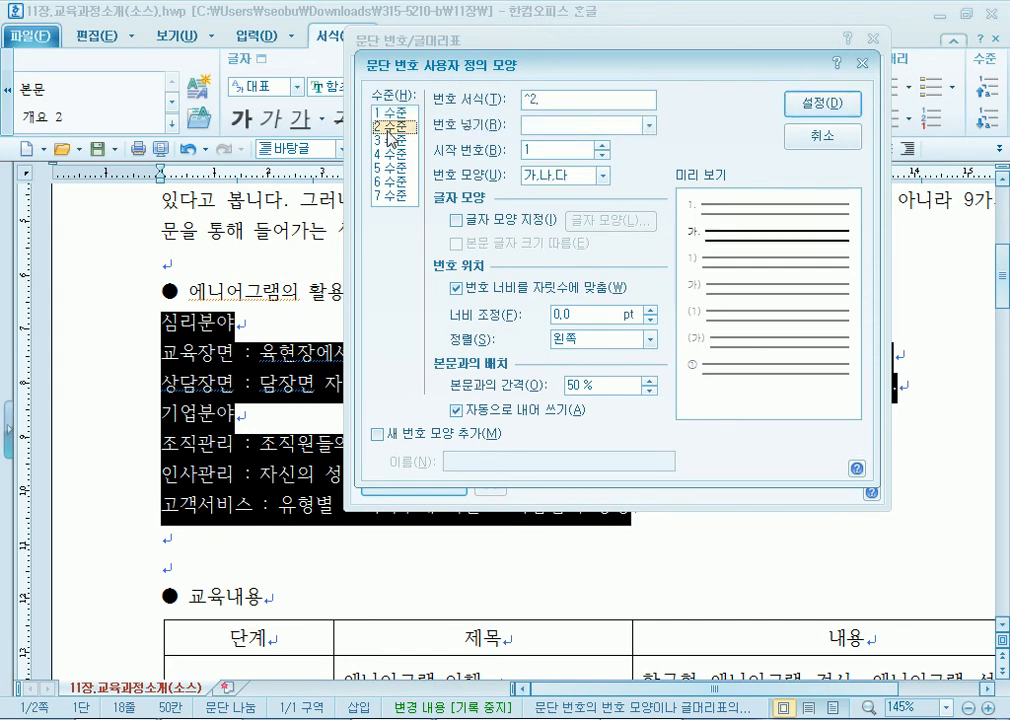
{"action": "left_click", "coordinate": [390, 113]}
{"action": "left_click", "coordinate": [395, 128]}
{"action": "double_click", "coordinate": [588, 314]}
{"action": "type", "text": "20"}
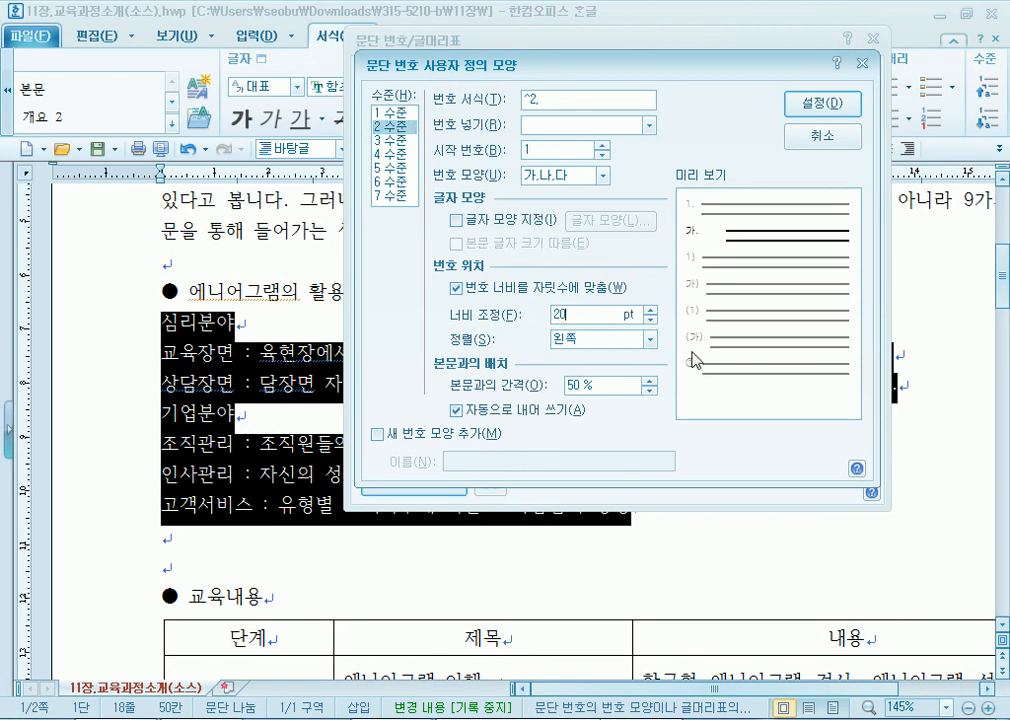
Set the level 2 number alignment to 오른쪽 and apply the customized numbering to the seven lines
{"action": "left_click", "coordinate": [649, 340]}
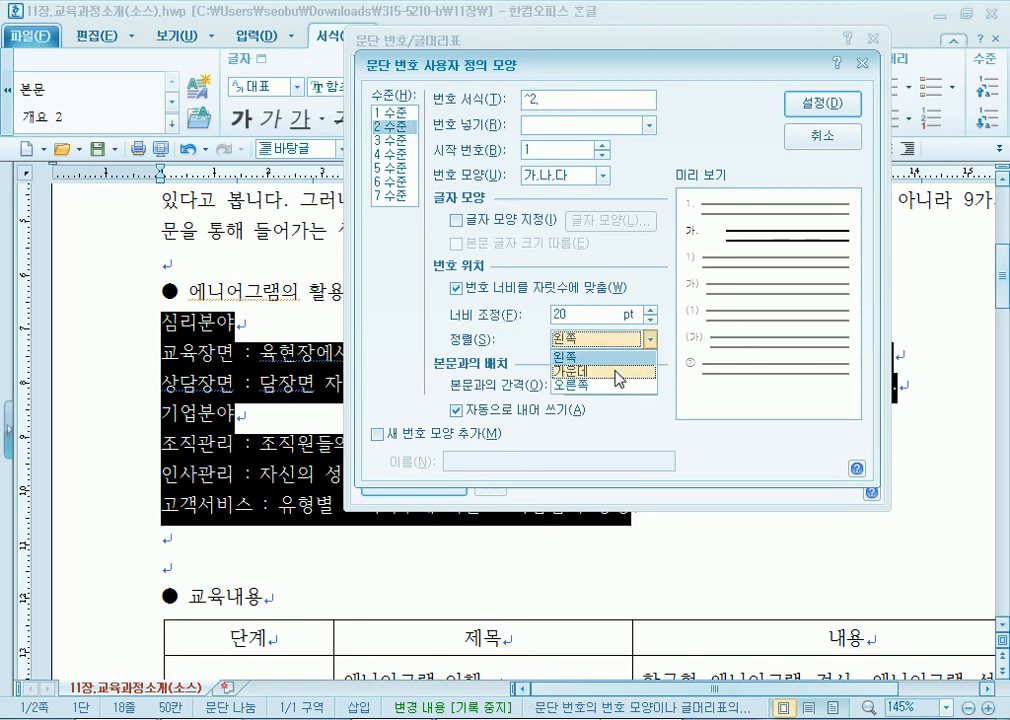
{"action": "left_click", "coordinate": [610, 386]}
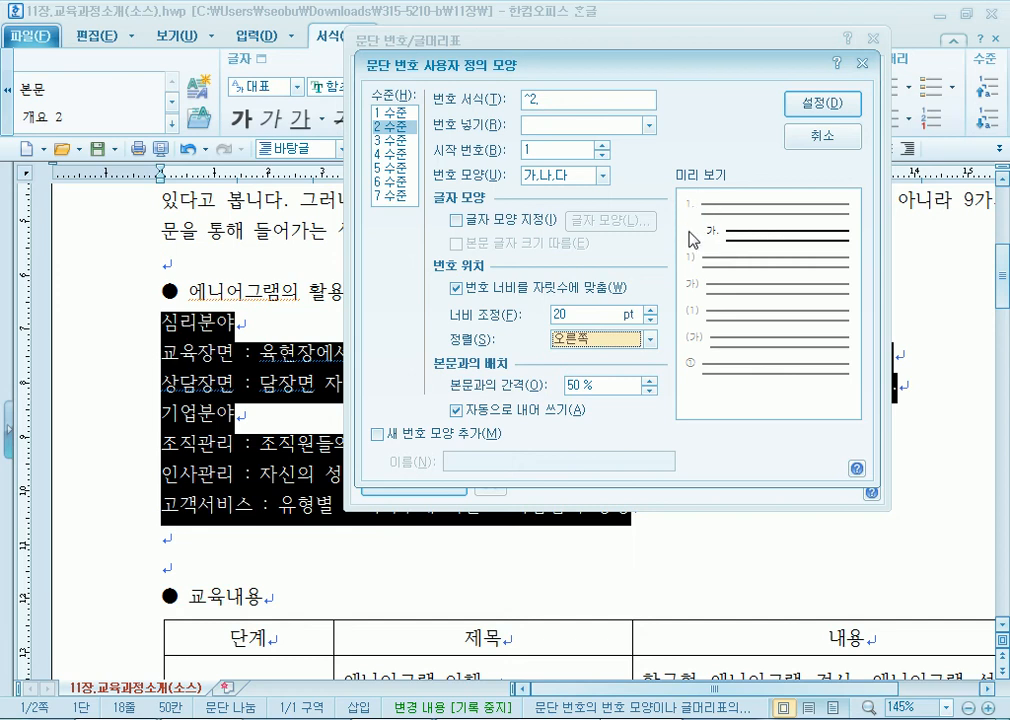
{"action": "left_click", "coordinate": [599, 342]}
{"action": "left_click", "coordinate": [583, 355]}
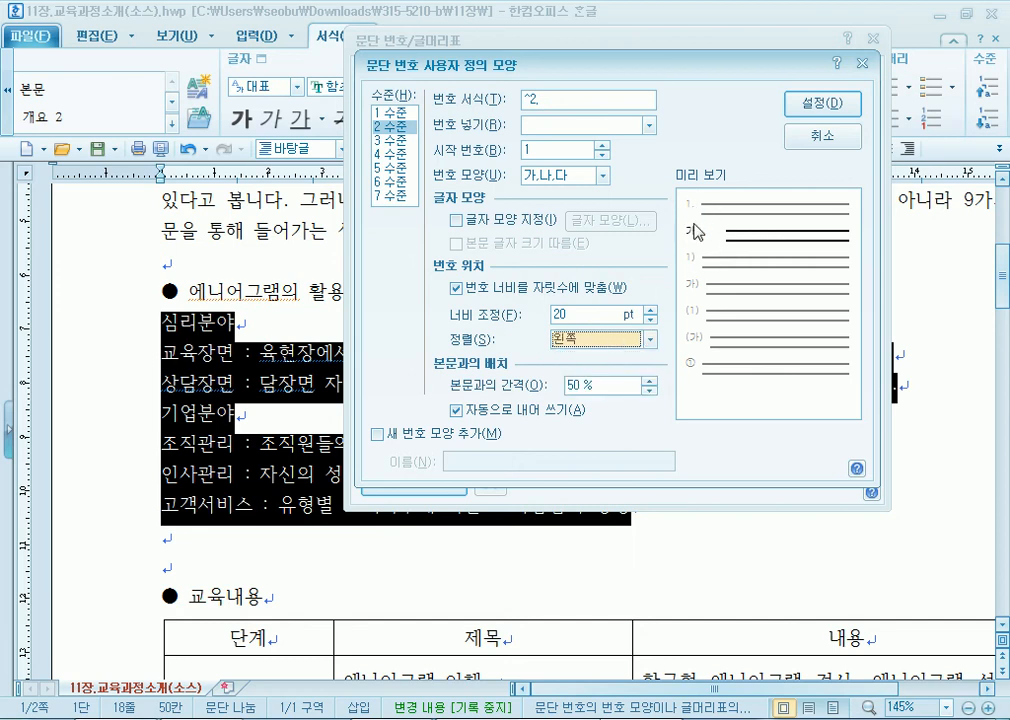
{"action": "left_click", "coordinate": [588, 340]}
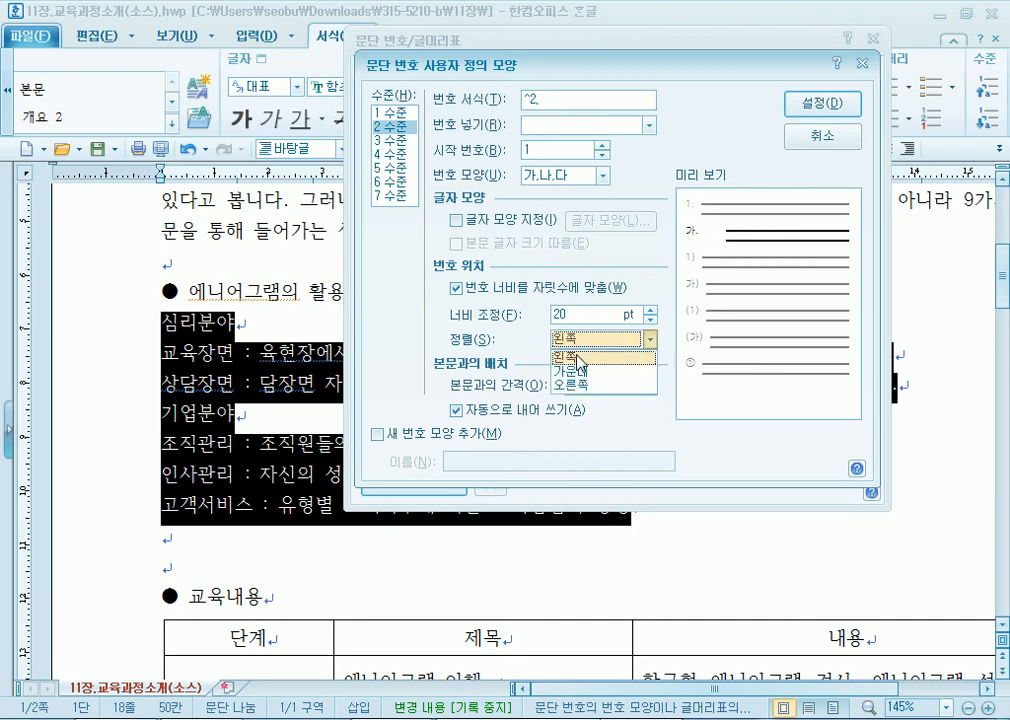
{"action": "left_click", "coordinate": [583, 384]}
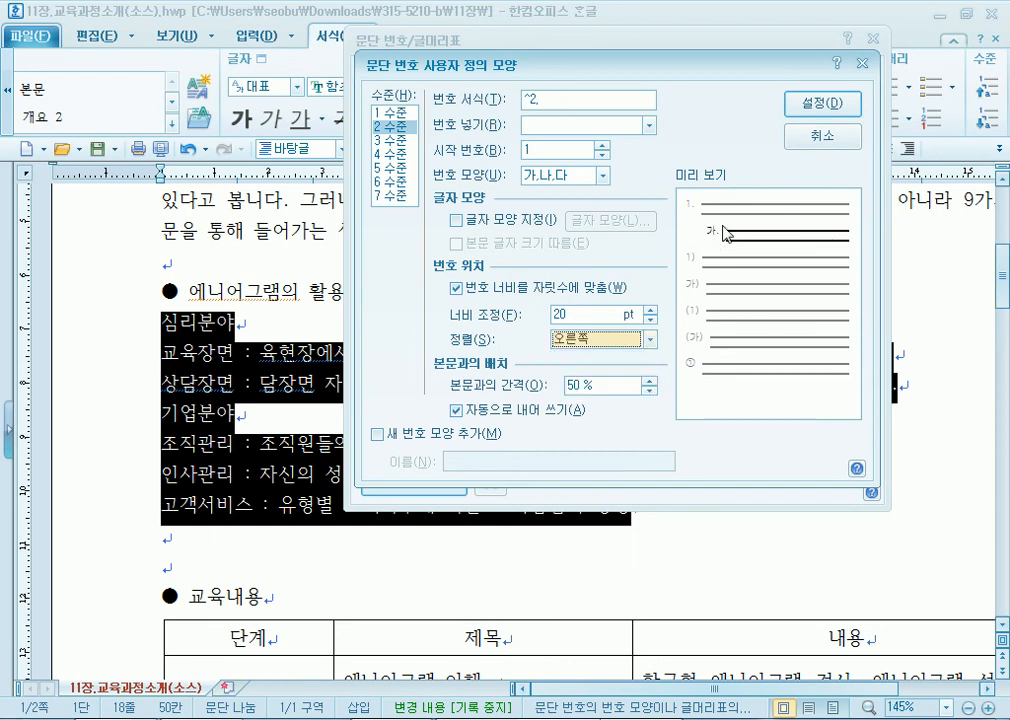
{"action": "left_click", "coordinate": [840, 104]}
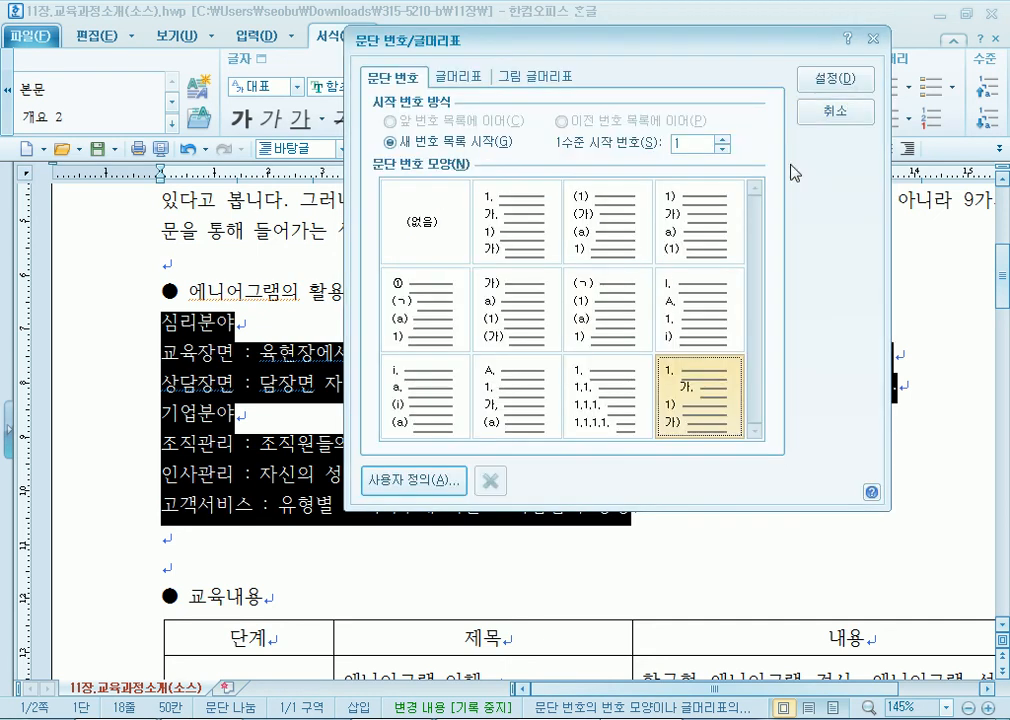
{"action": "left_click", "coordinate": [830, 88]}
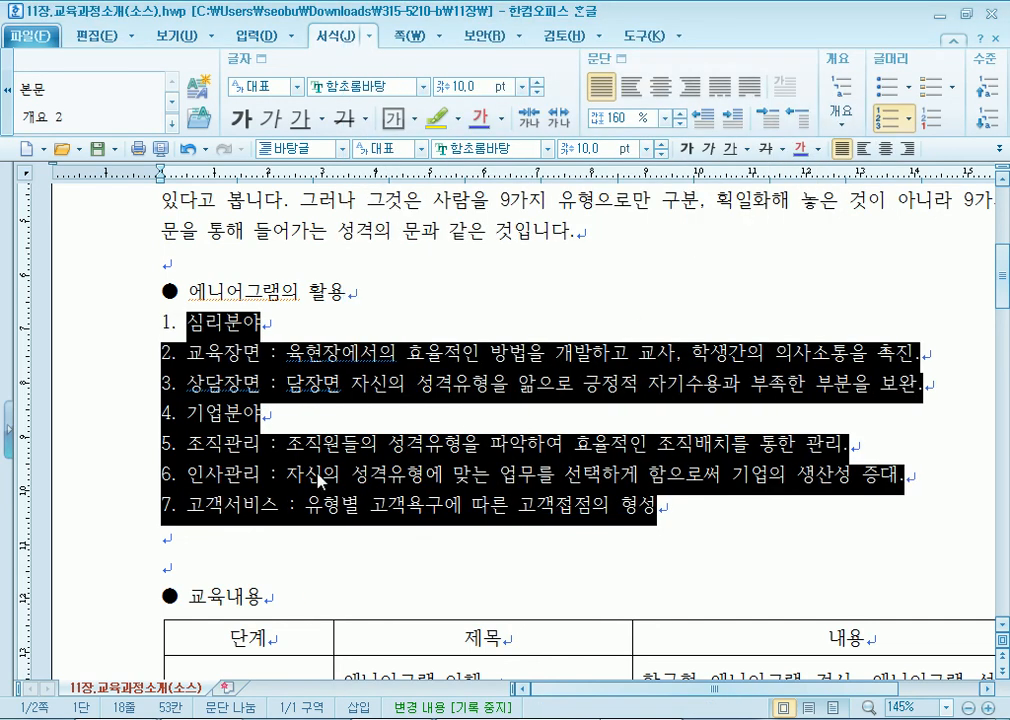
Demote the two lines under 심리분야 and the three lines under 기업분야 to the second numbering level
{"action": "left_click", "coordinate": [262, 474]}
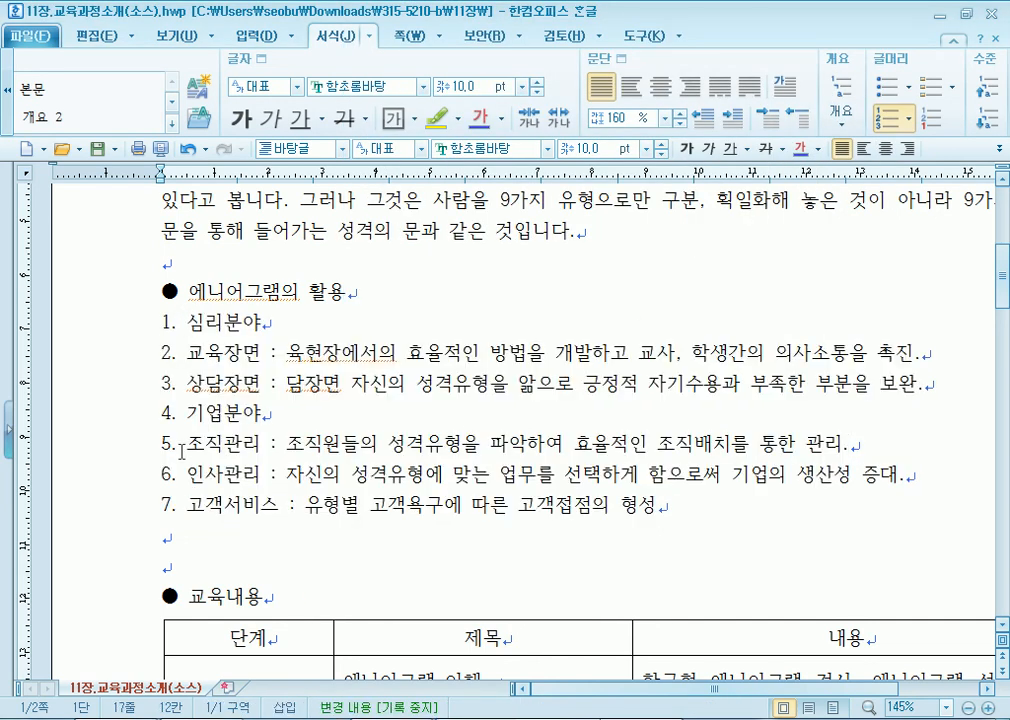
{"action": "left_click_drag", "start_coordinate": [243, 353], "coordinate": [420, 384]}
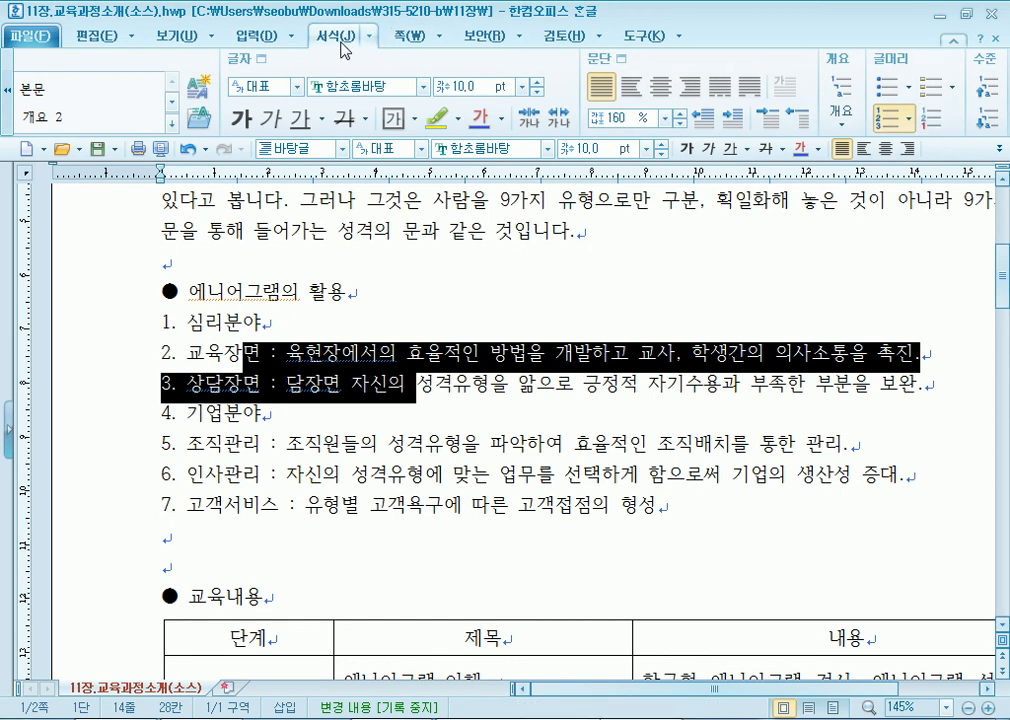
{"action": "left_click", "coordinate": [985, 122]}
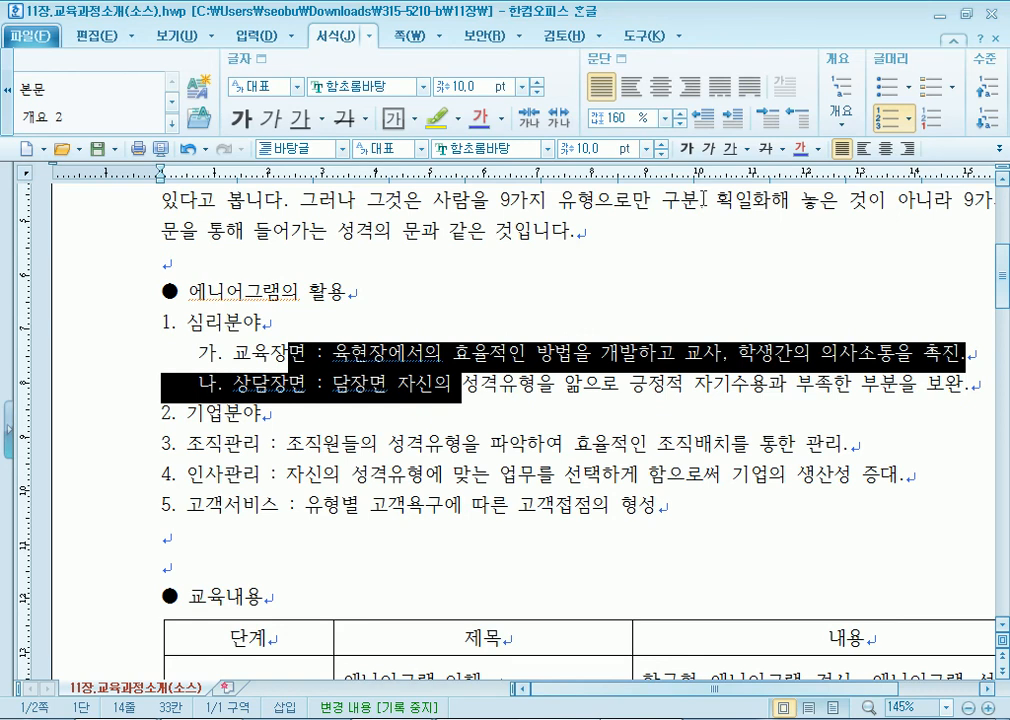
{"action": "scroll", "coordinate": [703, 199], "scroll_direction": "down", "scroll_amount": 2}
{"action": "left_click_drag", "start_coordinate": [242, 357], "coordinate": [308, 417]}
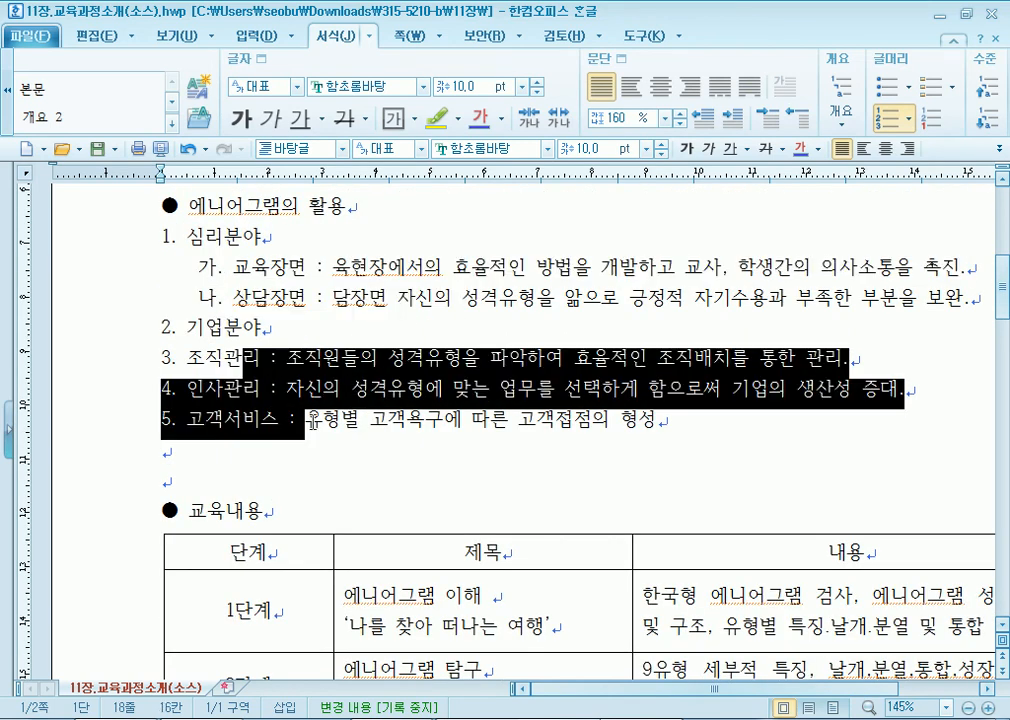
{"action": "left_click", "coordinate": [985, 124]}
{"action": "left_click", "coordinate": [336, 385]}
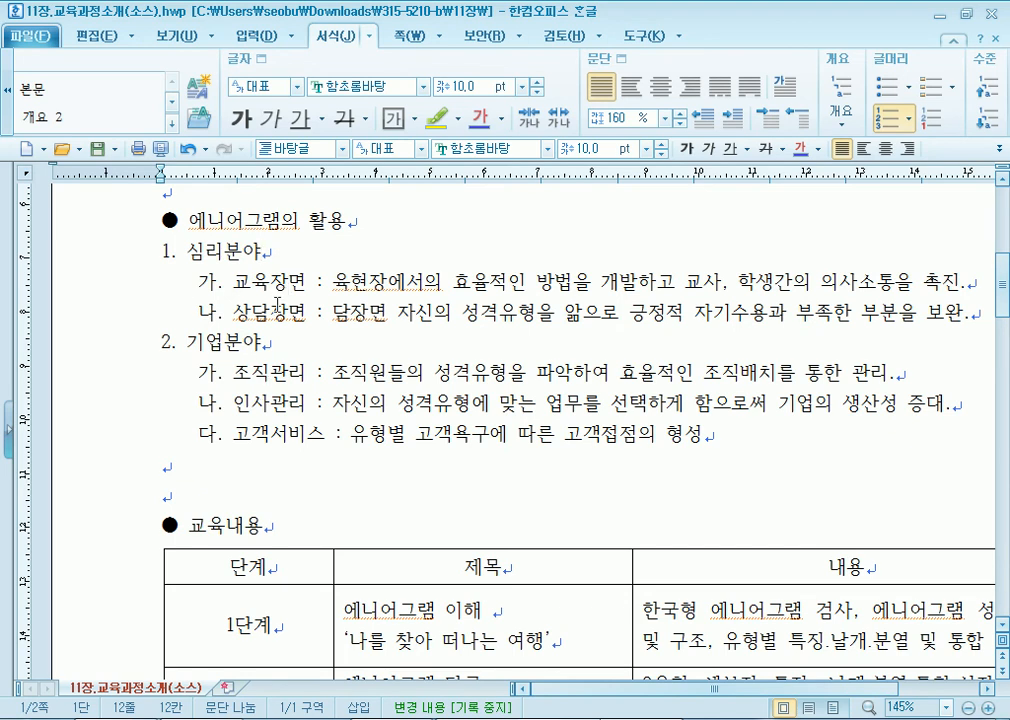
Give the 에니어그램의 활용 heading a red check mark picture bullet and delete its black circle
{"action": "scroll", "coordinate": [266, 316], "scroll_direction": "down", "scroll_amount": 3}
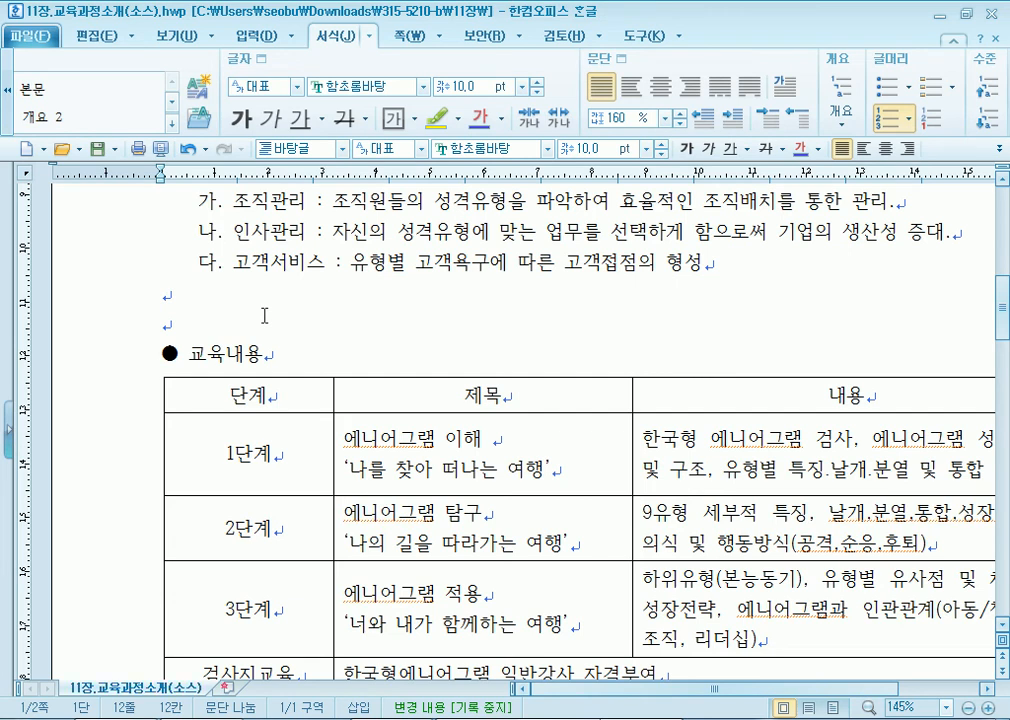
{"action": "scroll", "coordinate": [264, 315], "scroll_direction": "up", "scroll_amount": 3}
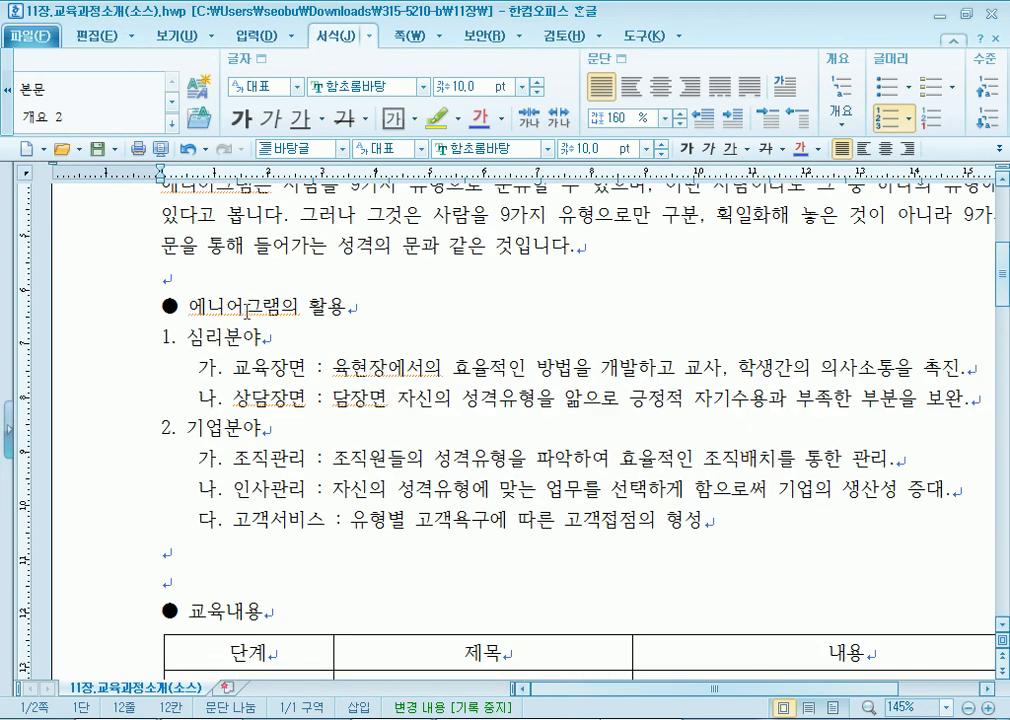
{"action": "left_click_drag", "start_coordinate": [157, 306], "coordinate": [316, 308]}
{"action": "left_click", "coordinate": [180, 306]}
{"action": "left_click_drag", "start_coordinate": [180, 306], "coordinate": [325, 320]}
{"action": "left_click", "coordinate": [234, 306]}
{"action": "left_click_drag", "start_coordinate": [188, 306], "coordinate": [280, 307]}
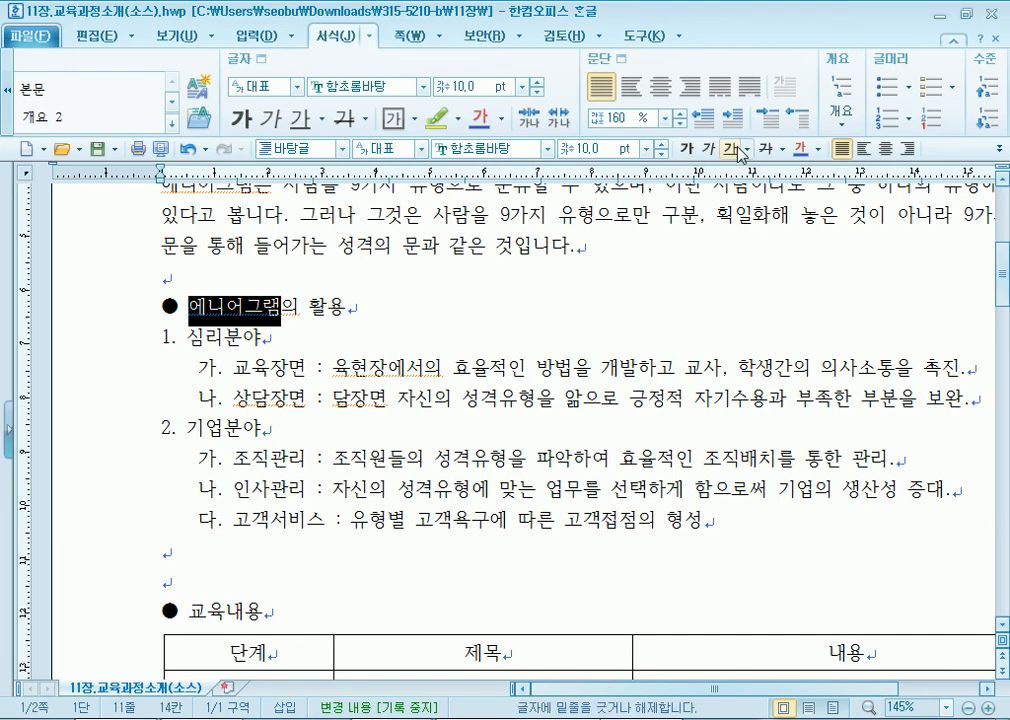
{"action": "left_click", "coordinate": [953, 87]}
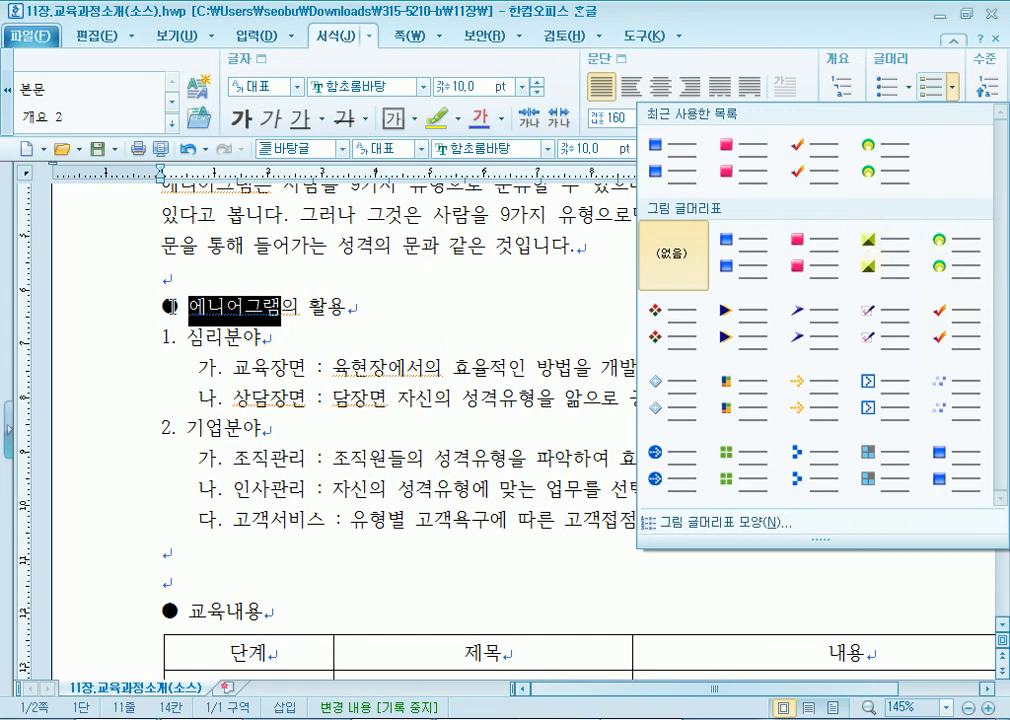
{"action": "left_click", "coordinate": [960, 328]}
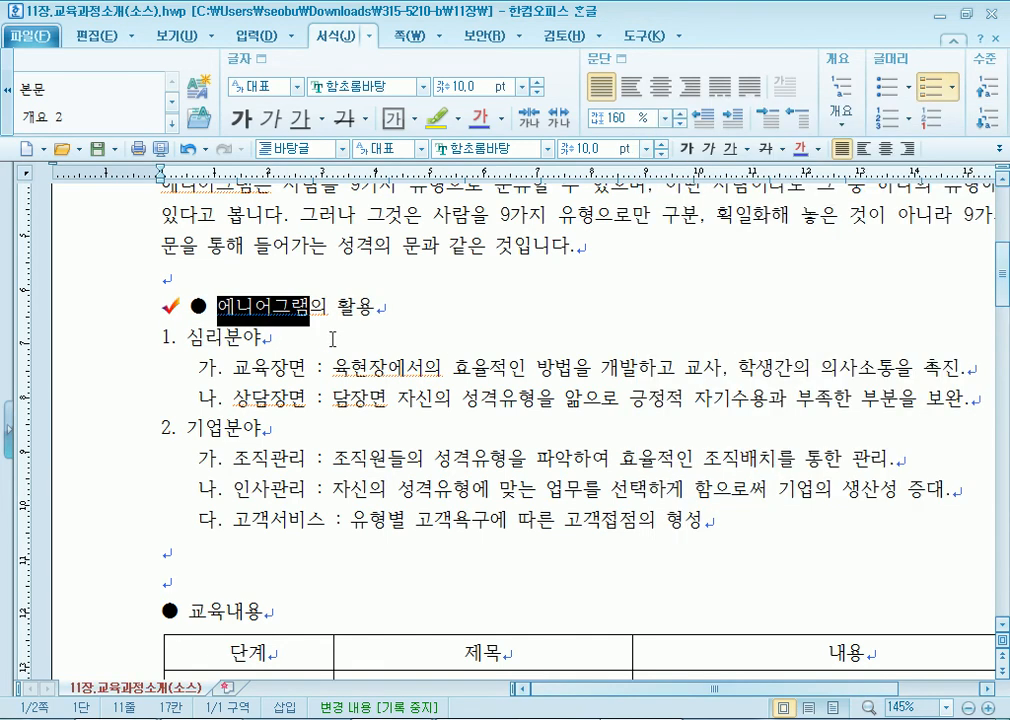
{"action": "left_click", "coordinate": [192, 310]}
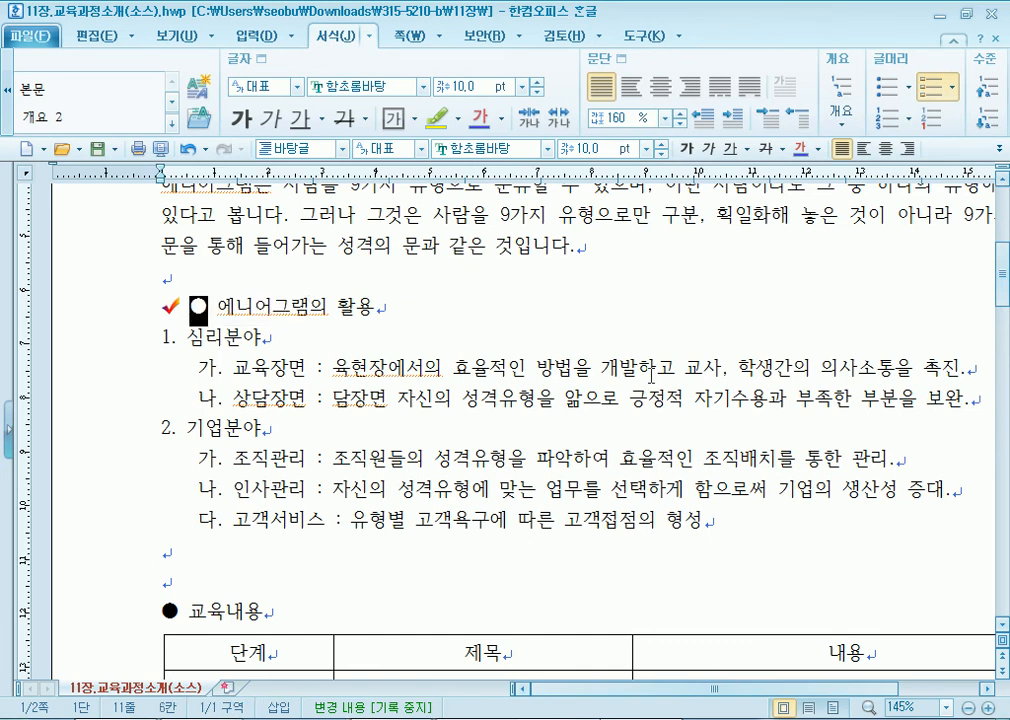
{"action": "key", "text": "Delete"}
Delete one of the two empty lines above the 교육내용 heading
{"action": "scroll", "coordinate": [248, 489], "scroll_direction": "down", "scroll_amount": 1}
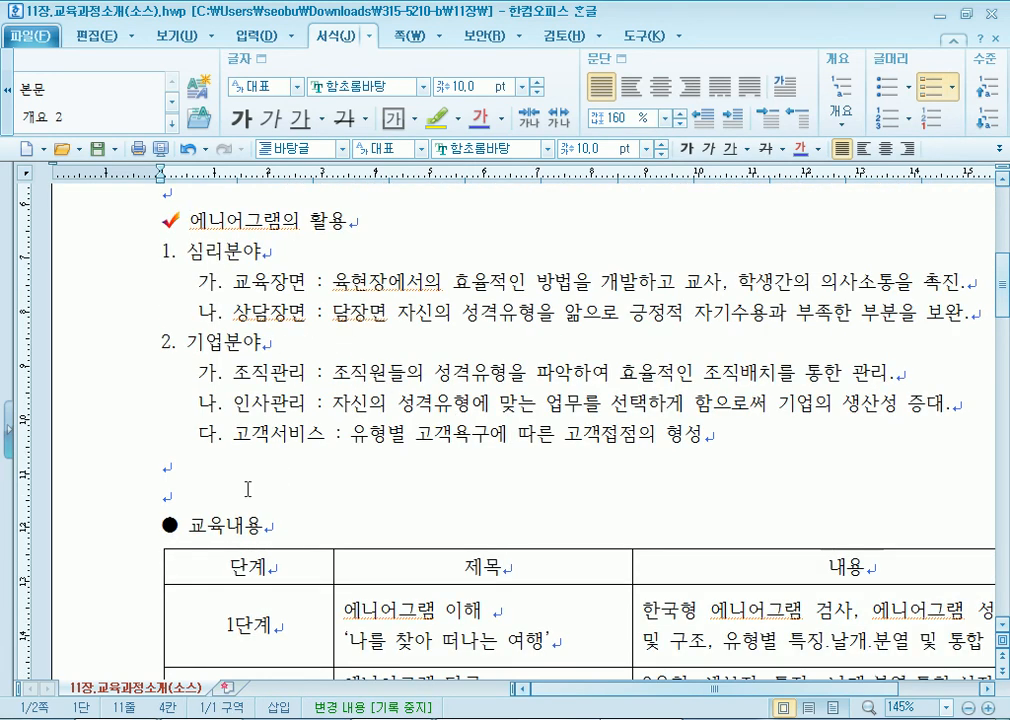
{"action": "left_click", "coordinate": [182, 467]}
{"action": "key", "text": "Delete"}
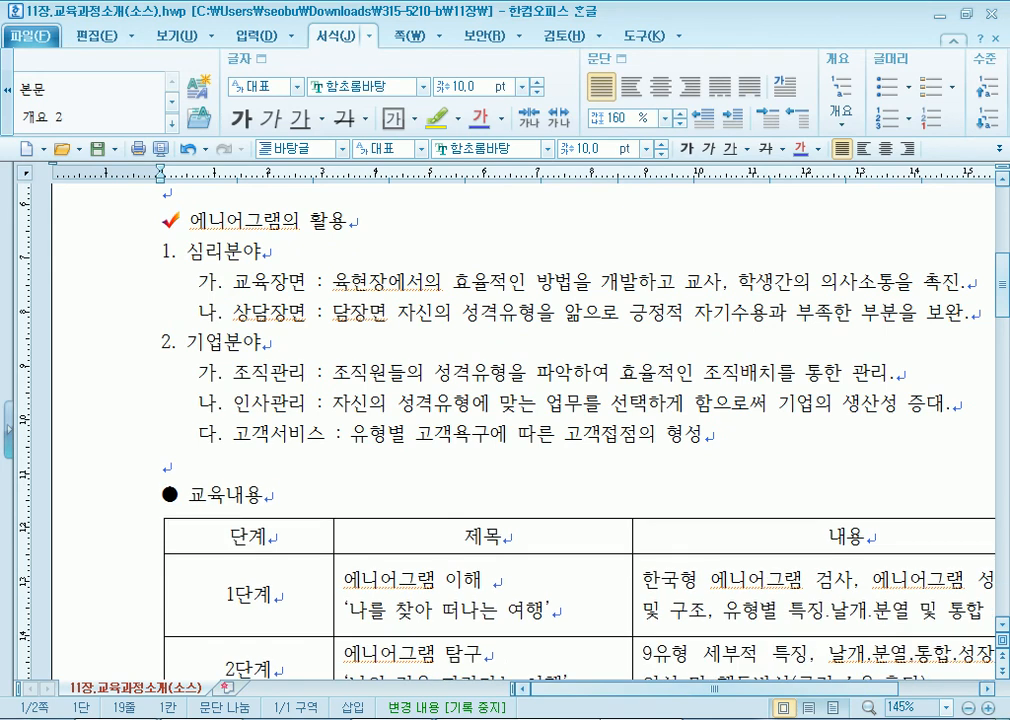
Give the 교육내용 heading a red check mark picture bullet and delete its black circle
{"action": "left_click", "coordinate": [255, 495]}
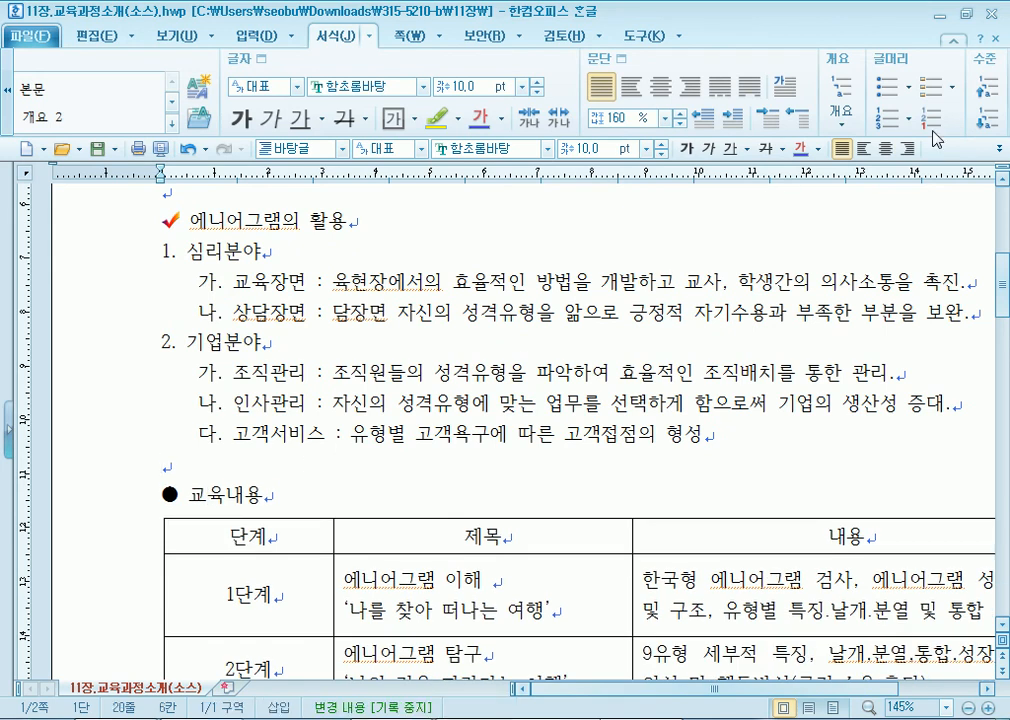
{"action": "left_click", "coordinate": [952, 87]}
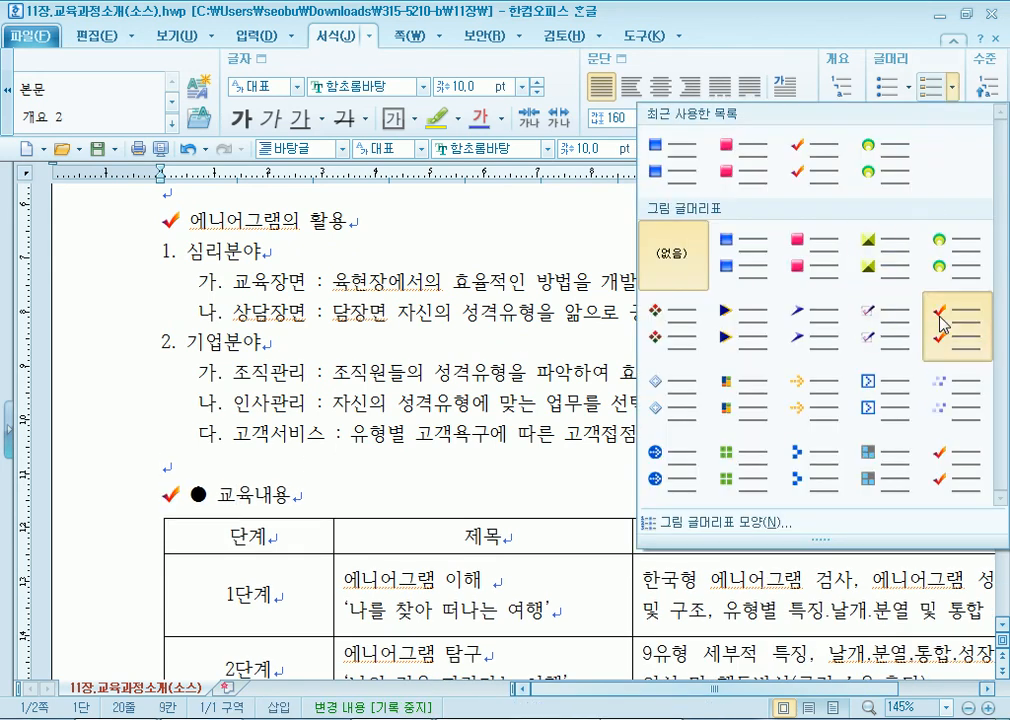
{"action": "left_click", "coordinate": [940, 322]}
{"action": "left_click_drag", "start_coordinate": [186, 495], "coordinate": [217, 495]}
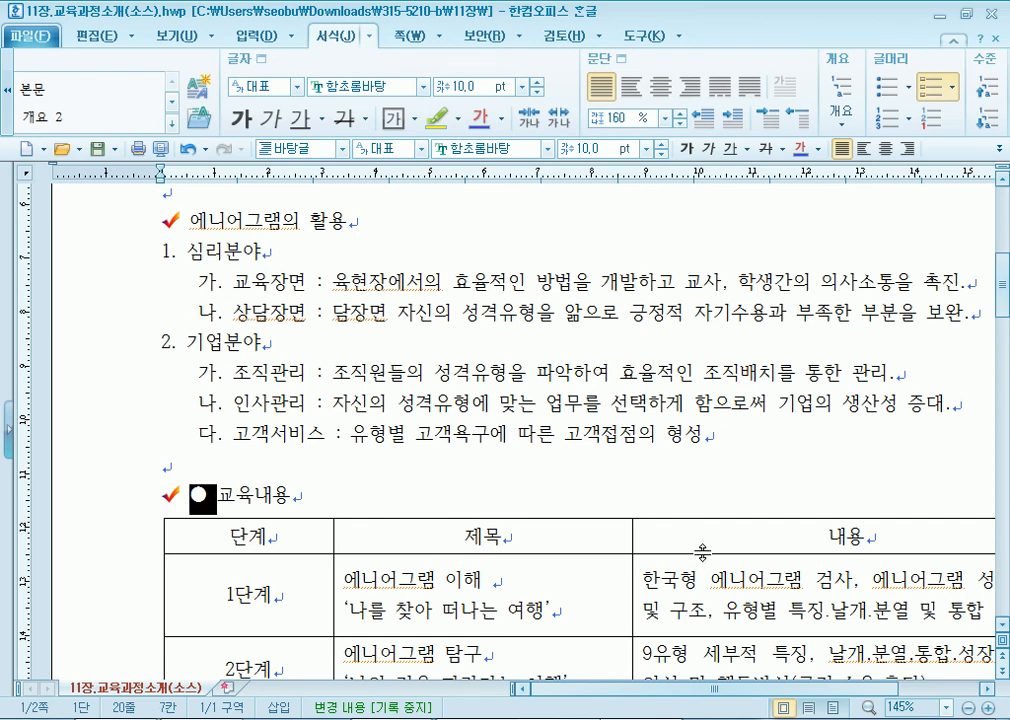
{"action": "key", "text": "Delete"}
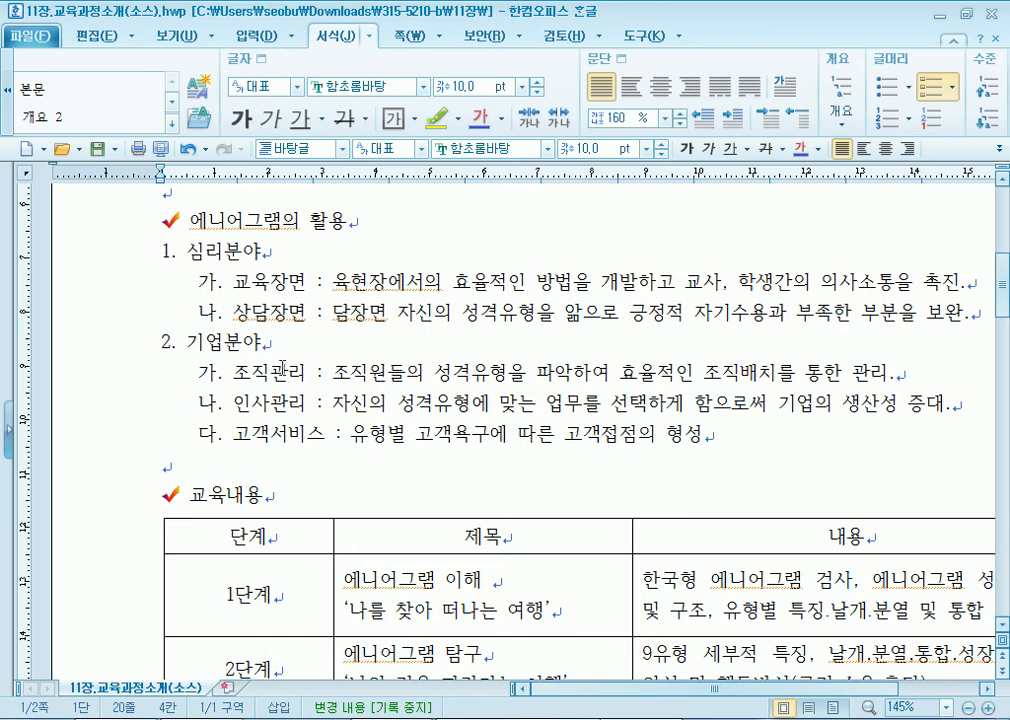
Place the text cursor after 9가지 in the phrase 아니라 9가지 유형의 in the paragraph above 에니어그램의 활용
{"action": "left_click", "coordinate": [333, 282]}
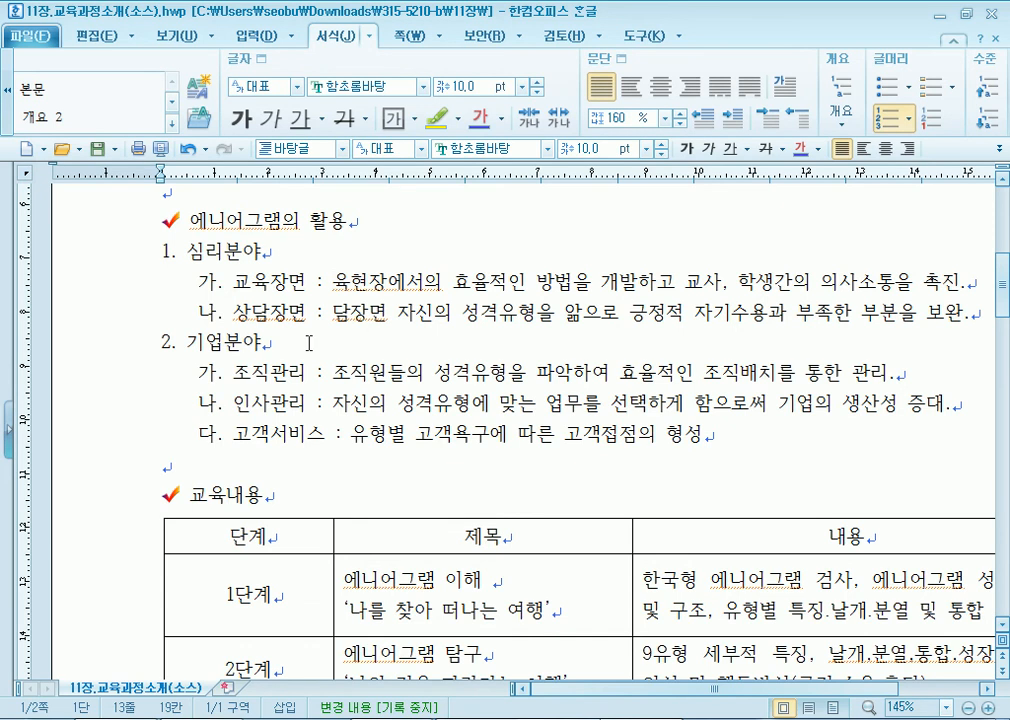
{"action": "scroll", "coordinate": [309, 343], "scroll_direction": "up", "scroll_amount": 6}
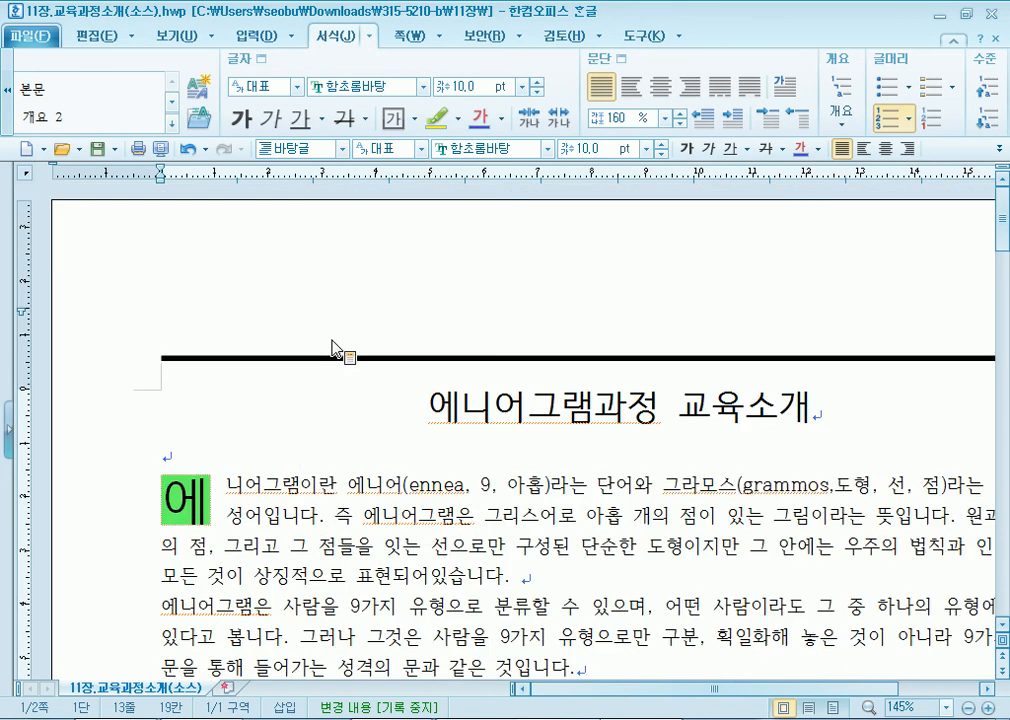
{"action": "scroll", "coordinate": [511, 417], "scroll_direction": "down", "scroll_amount": 6}
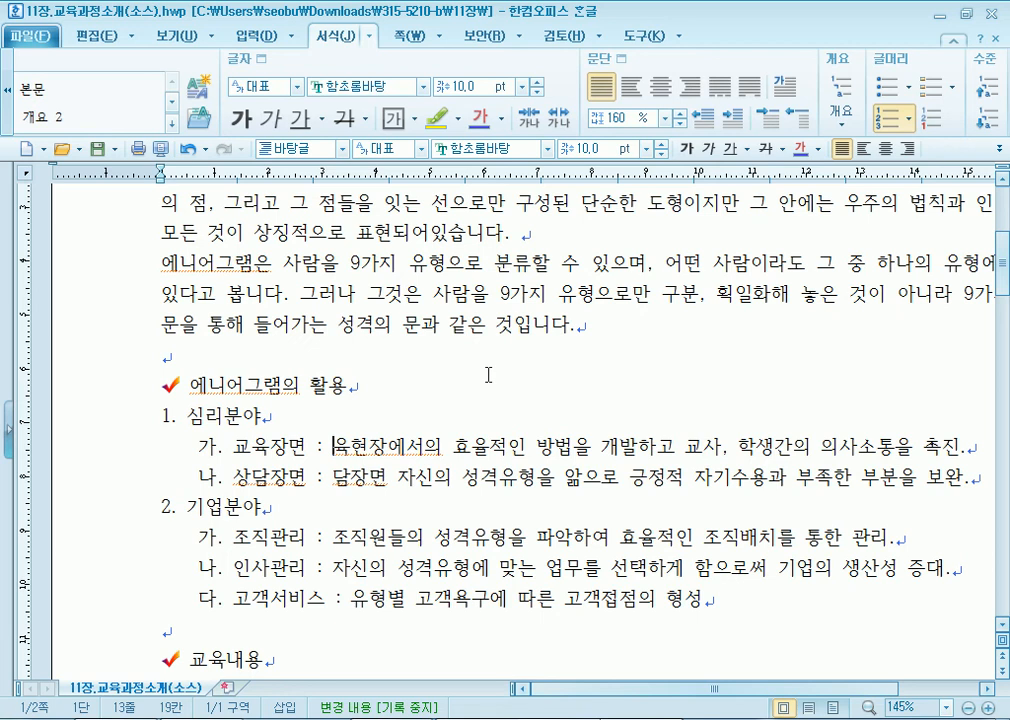
{"action": "left_click_drag", "start_coordinate": [640, 689], "coordinate": [766, 696]}
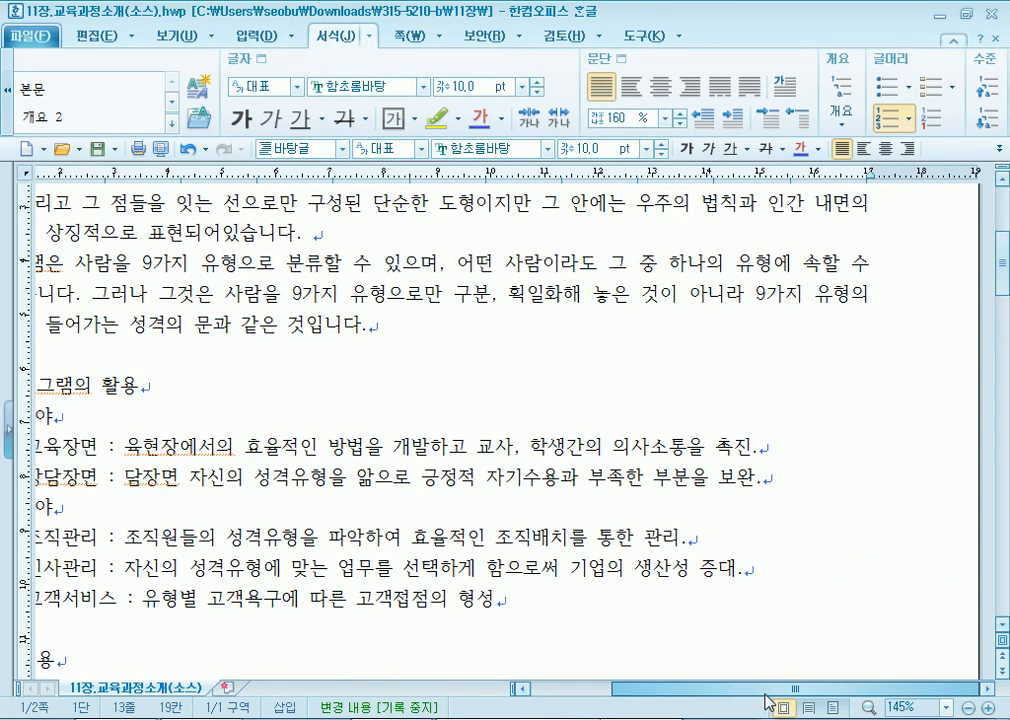
{"action": "left_click", "coordinate": [795, 296]}
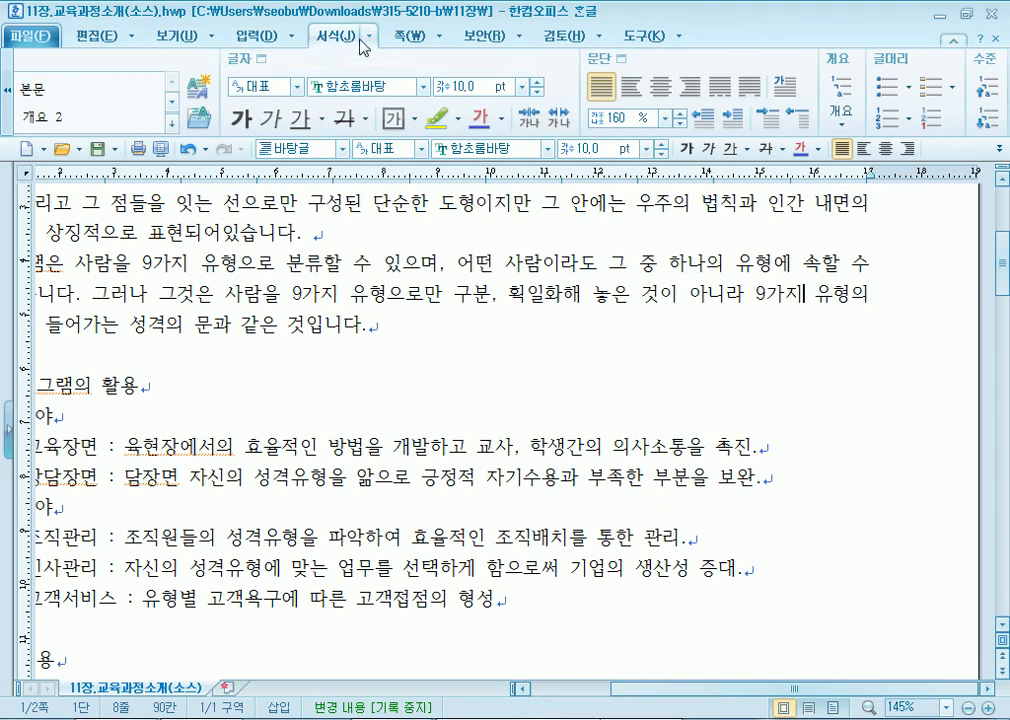
Set the document zoom to 폭 맞춤
{"action": "left_click", "coordinate": [183, 37]}
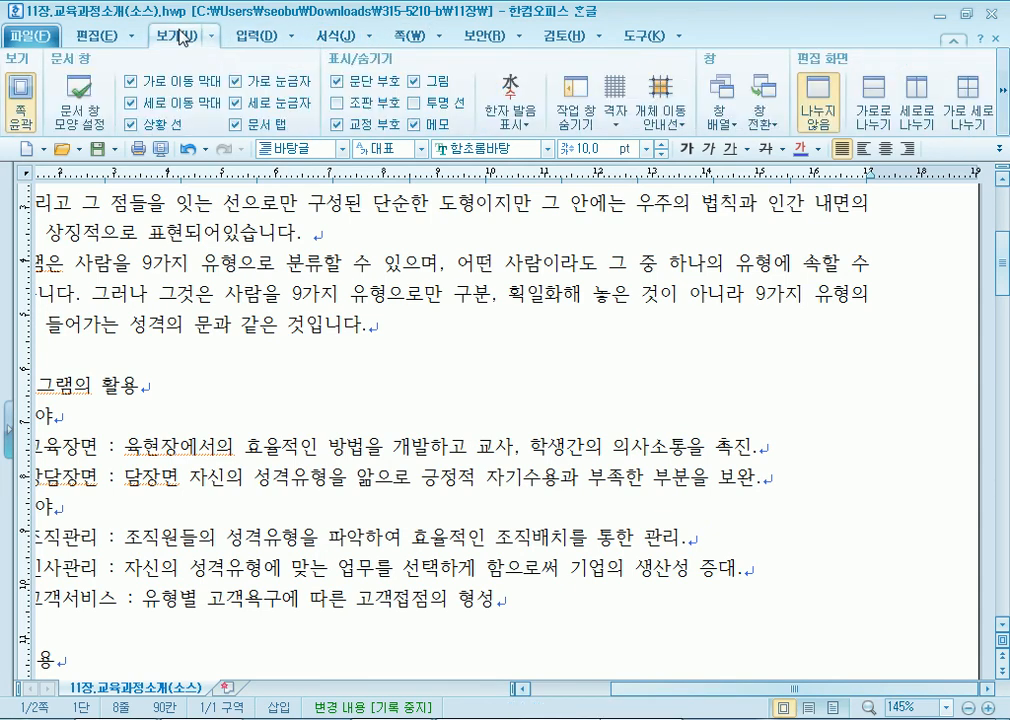
{"action": "left_click", "coordinate": [1004, 100]}
{"action": "left_click", "coordinate": [1004, 100]}
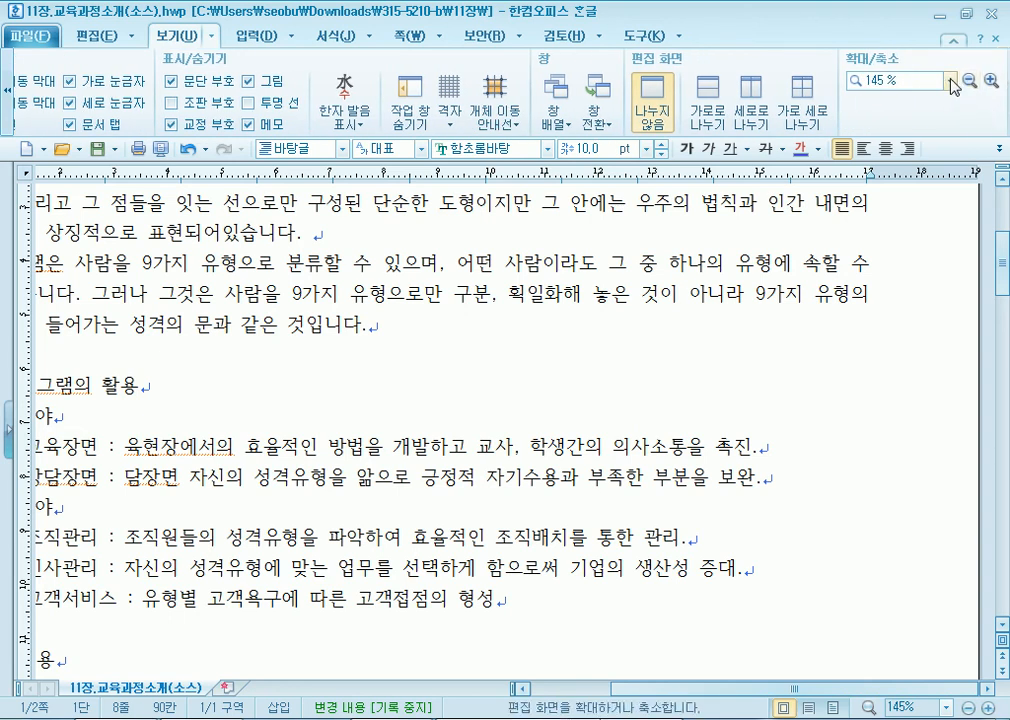
{"action": "left_click", "coordinate": [950, 80]}
{"action": "left_click", "coordinate": [866, 99]}
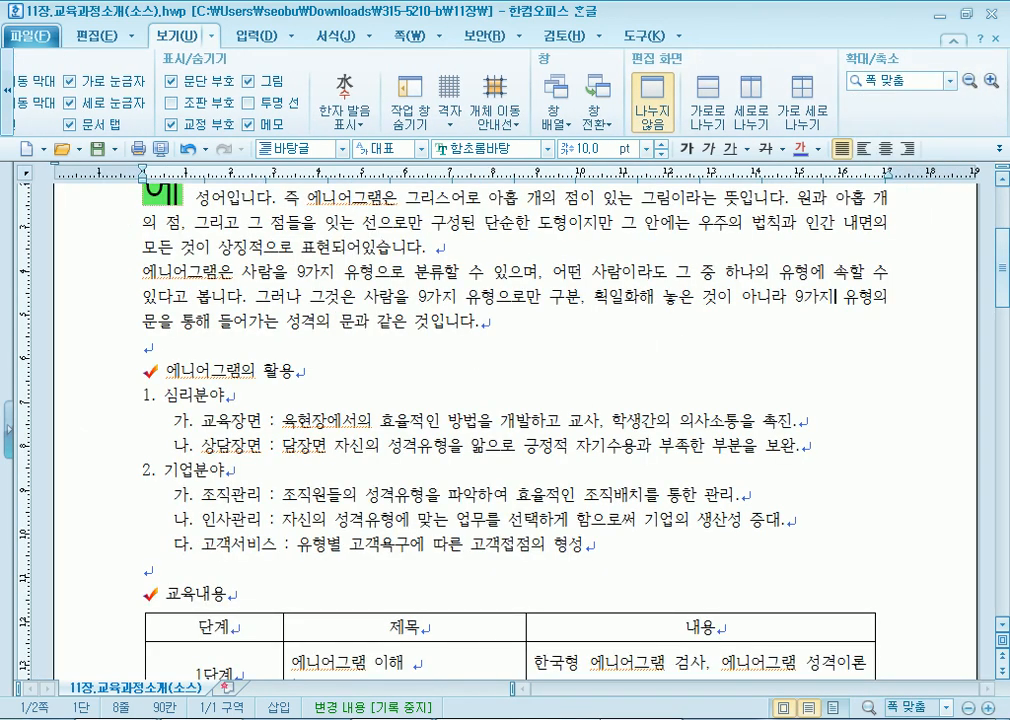
Switch to 메모장 and write the heading 각주, 미주 followed by an empty line
{"action": "key", "text": "super"}
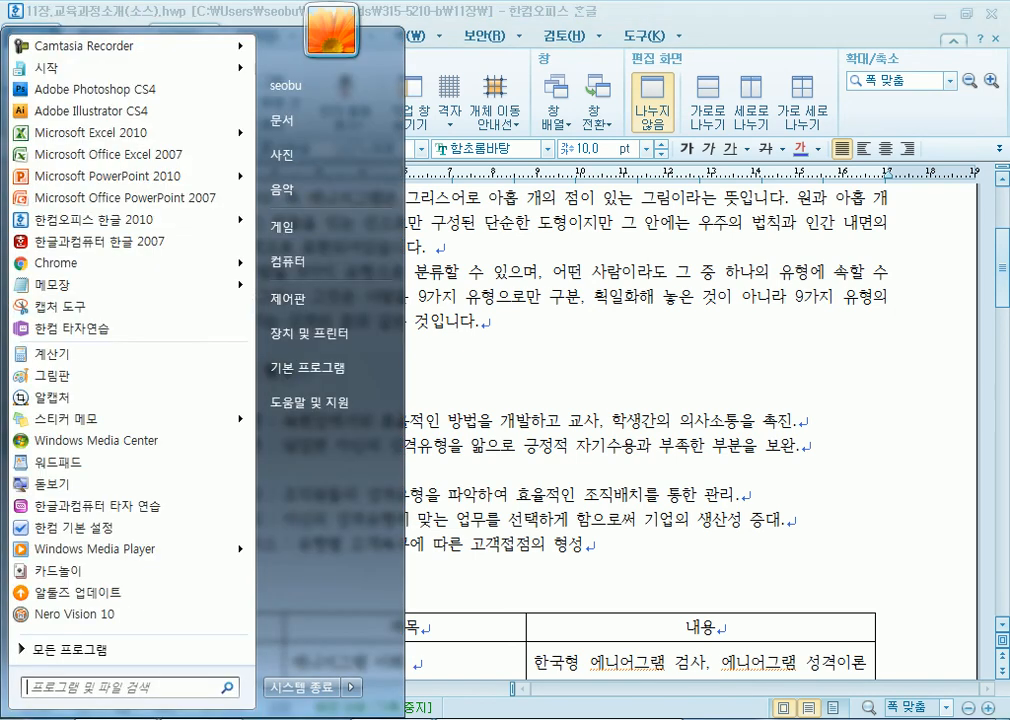
{"action": "left_click", "coordinate": [93, 289]}
{"action": "left_click_drag", "start_coordinate": [379, 300], "coordinate": [392, 57]}
{"action": "type", "text": "각주"}
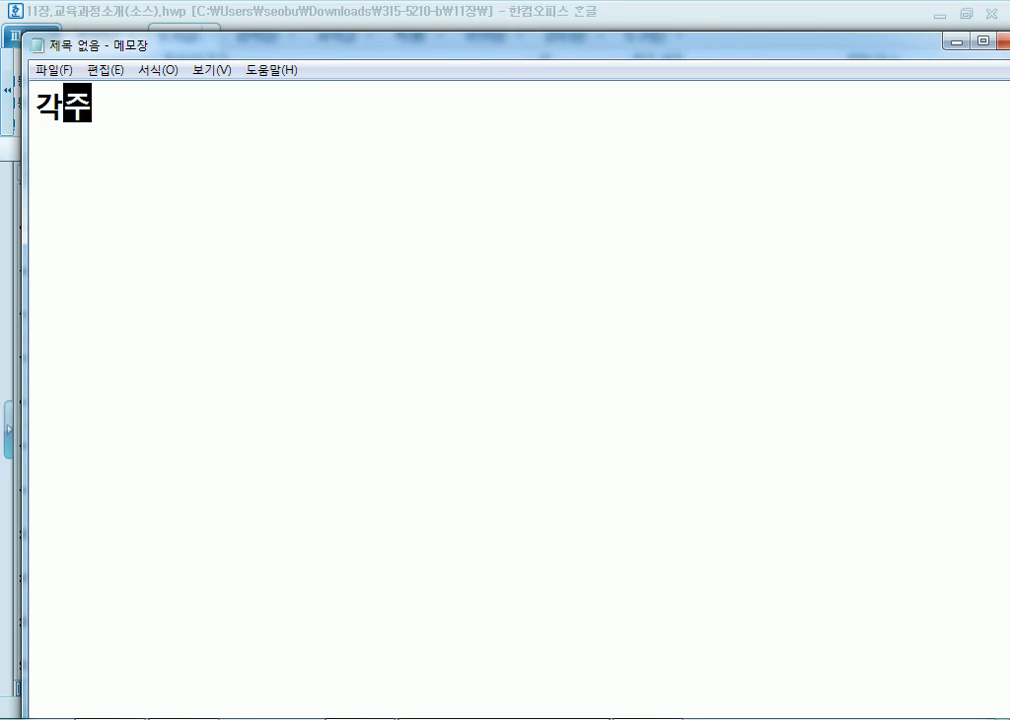
{"action": "type", "text": ", 미주"}
{"action": "key", "text": "Return"}
{"action": "key", "text": "Return"}
Add the note lines 주석 : 보충설명 and 각주 : 각각 해당 페이지 밑에 설명
{"action": "type", "text": "주석 : 보"}
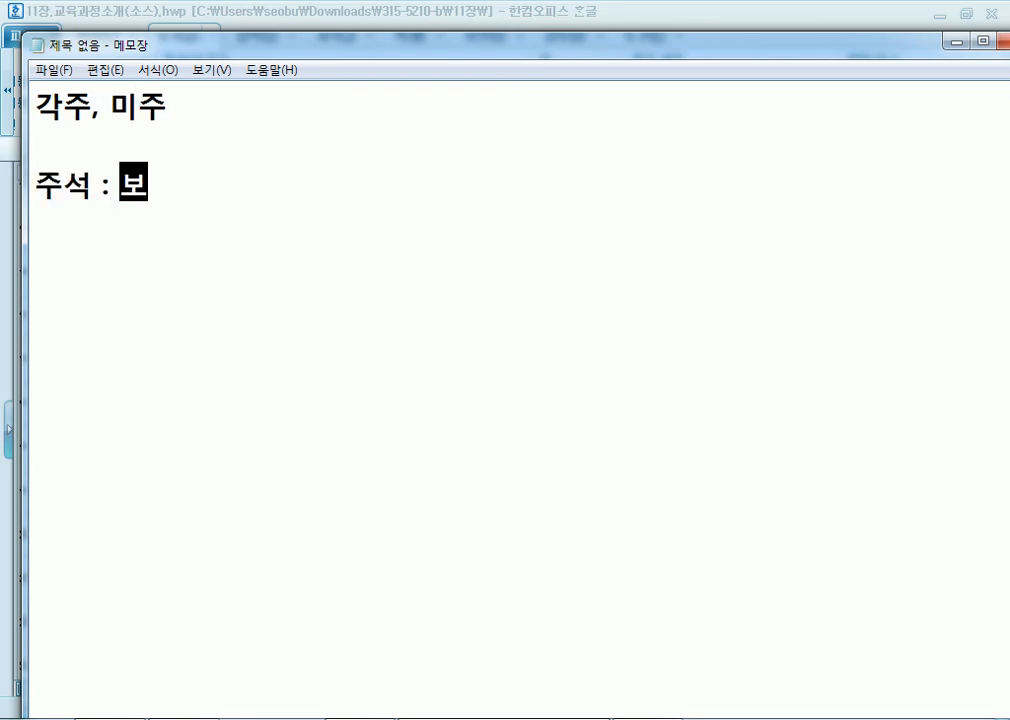
{"action": "type", "text": "충설명"}
{"action": "key", "text": "Return"}
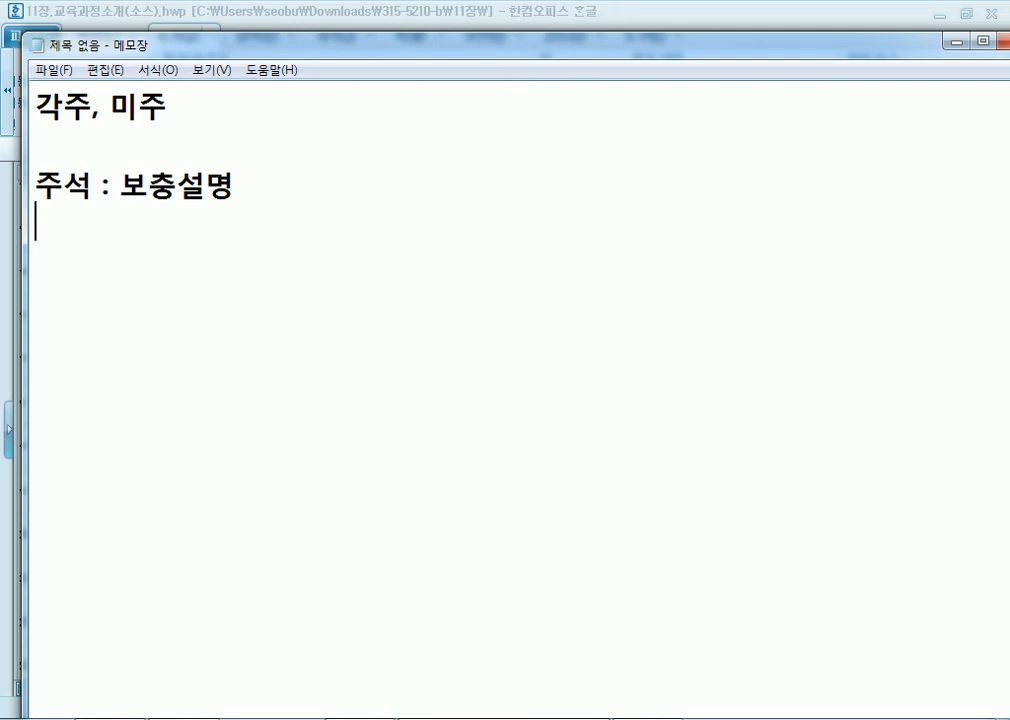
{"action": "type", "text": "각"}
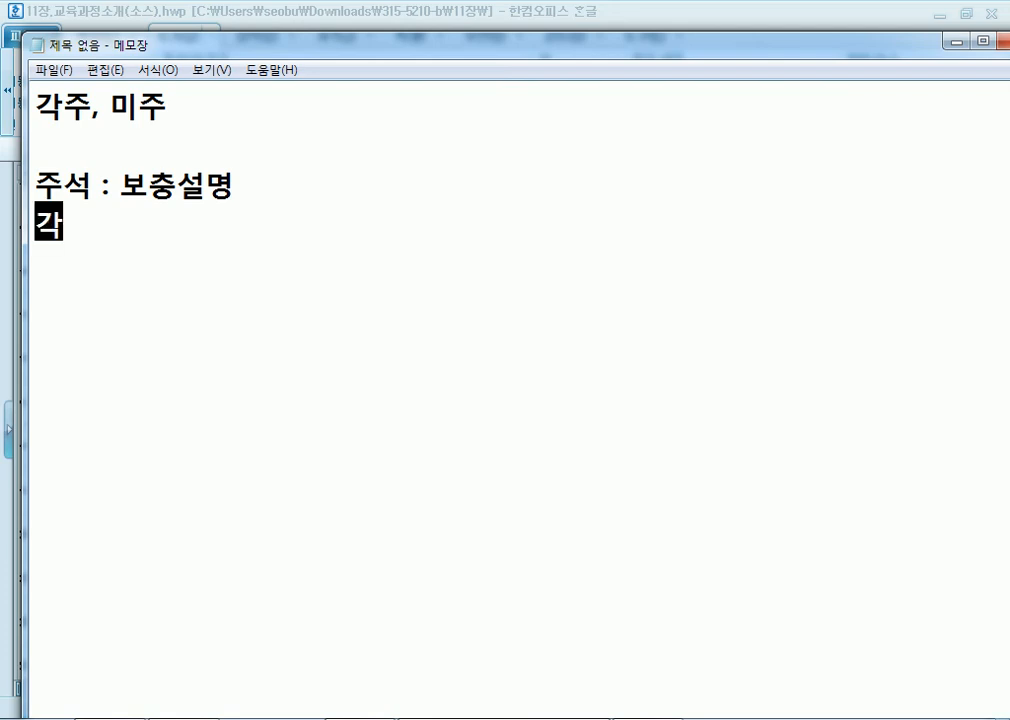
{"action": "type", "text": "각 ㅎㅐ당 페이지 밑"}
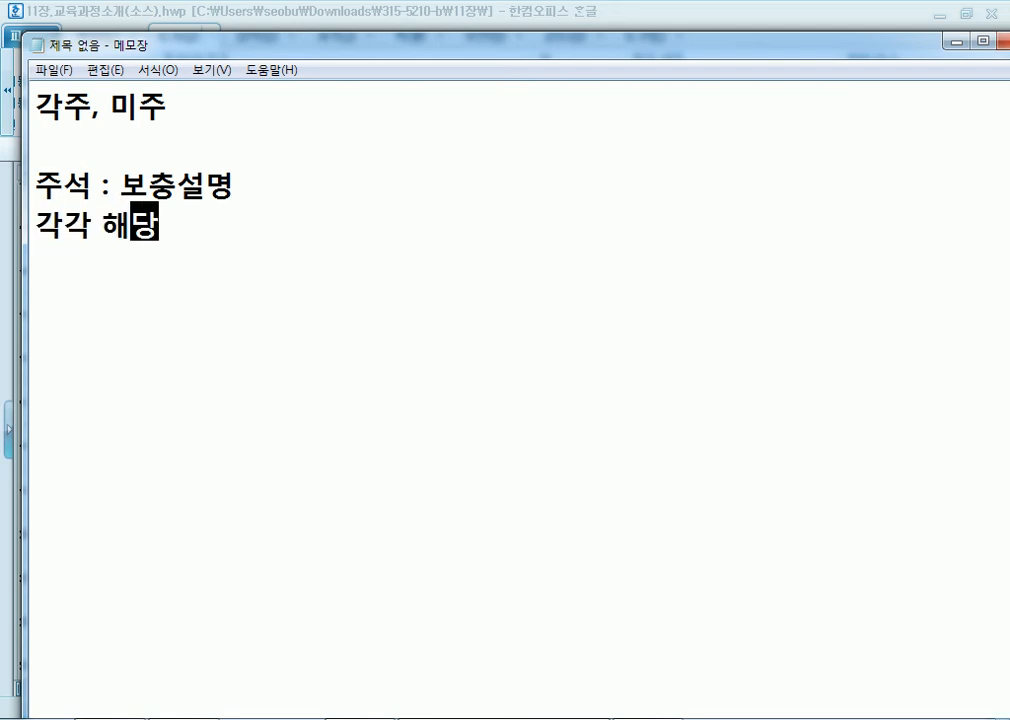
{"action": "type", "text": "에 석"}
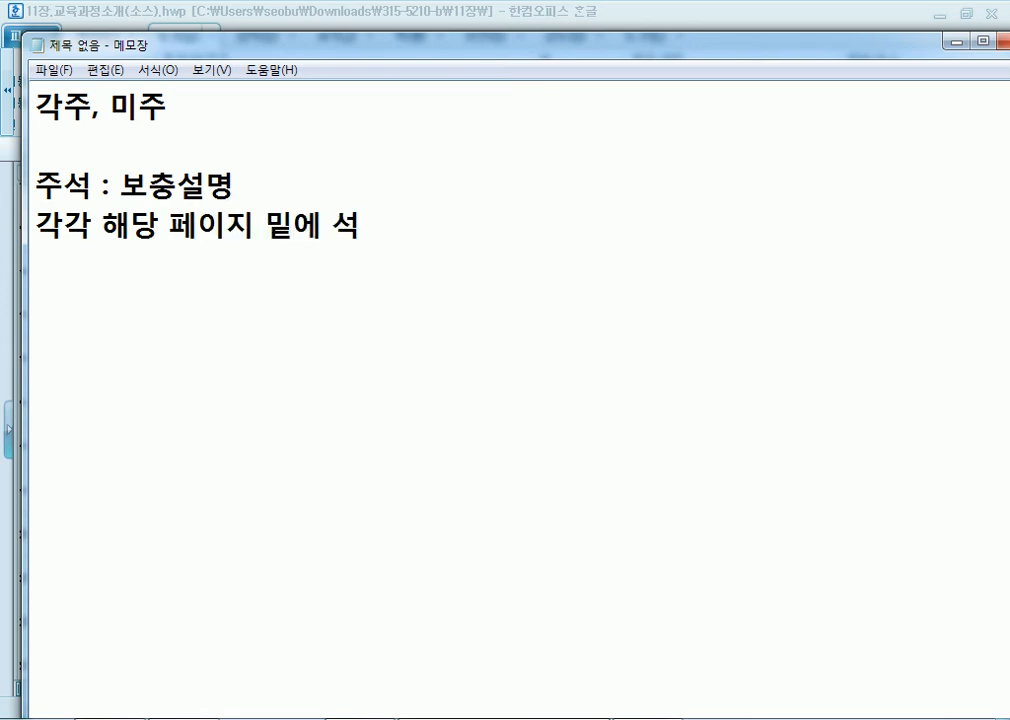
{"action": "key", "text": "BackSpace"}
{"action": "type", "text": "ㄹ명"}
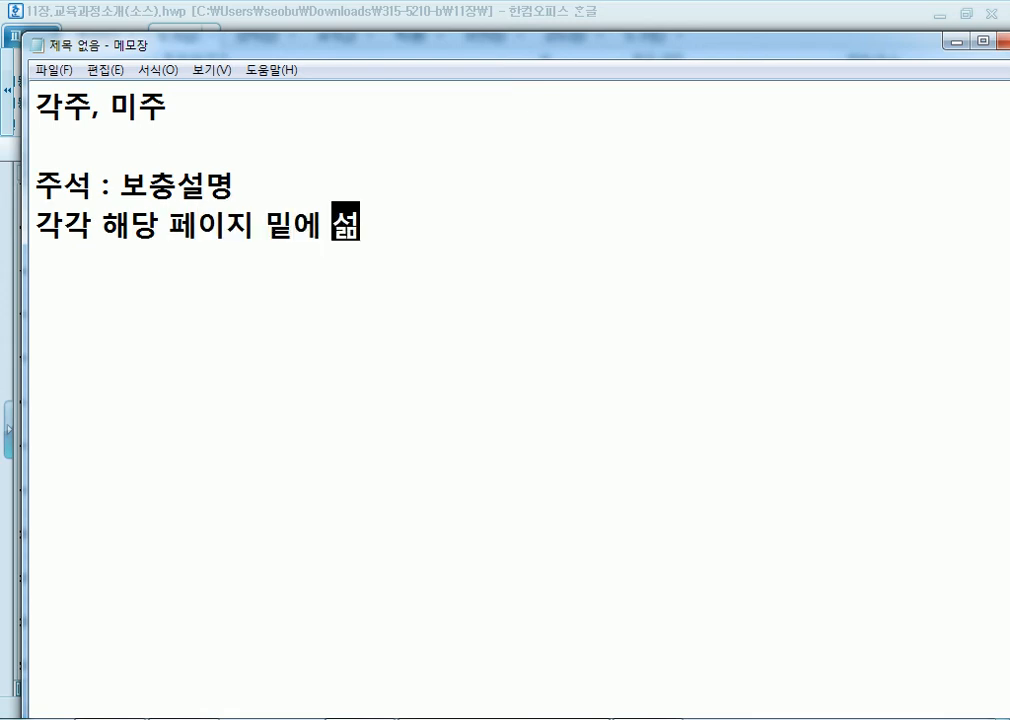
{"action": "key", "text": "Home"}
{"action": "type", "text": "각주 :"}
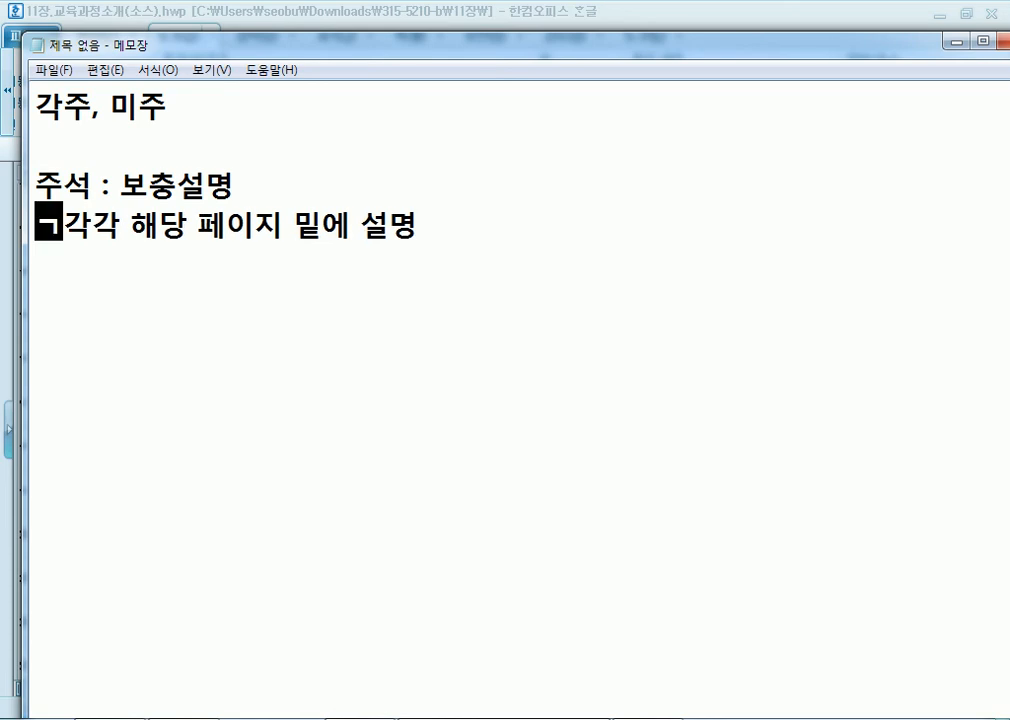
Add the note line 미주 : 모든 주석을 마지막 페이지 뒤에 설명
{"action": "key", "text": "End"}
{"action": "key", "text": "Return"}
{"action": "type", "text": "미주 "}
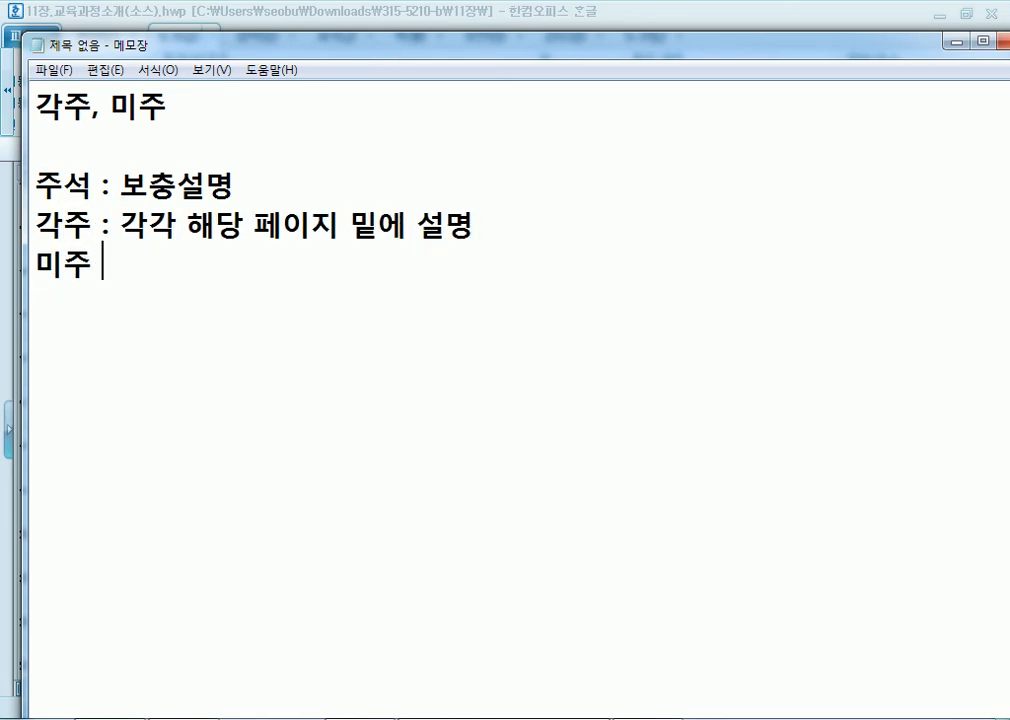
{"action": "type", "text": ": 모ㄷㅡㄴ 보충"}
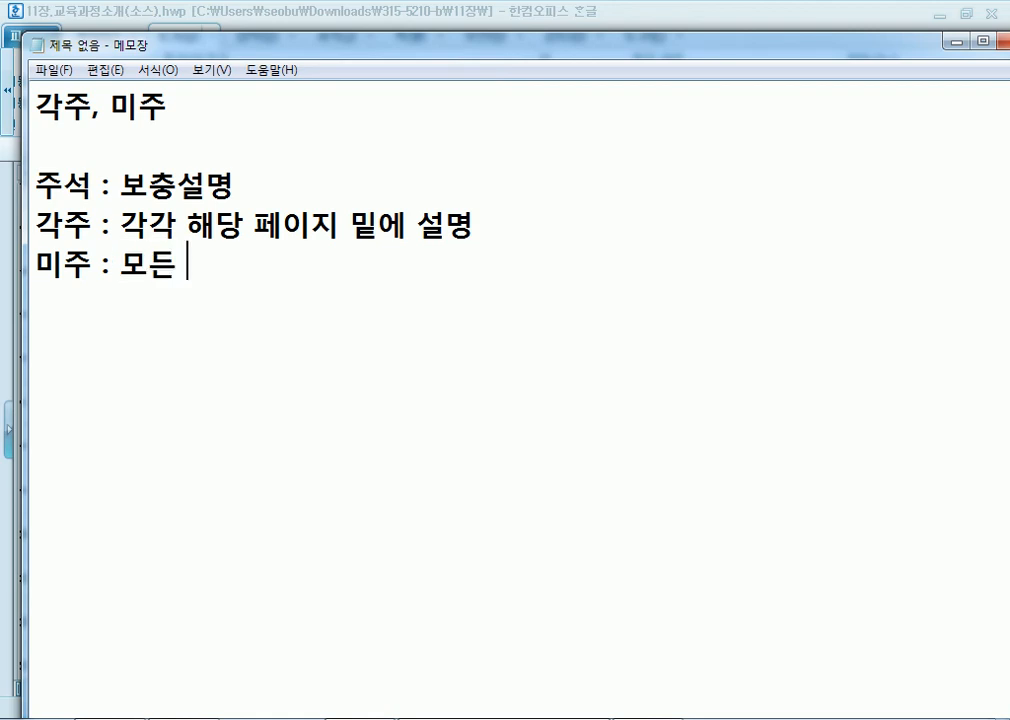
{"action": "key", "text": "BackSpace"}
{"action": "key", "text": "BackSpace"}
{"action": "key", "text": "BackSpace"}
{"action": "key", "text": "BackSpace"}
{"action": "type", "text": "주석을 ㅁ"}
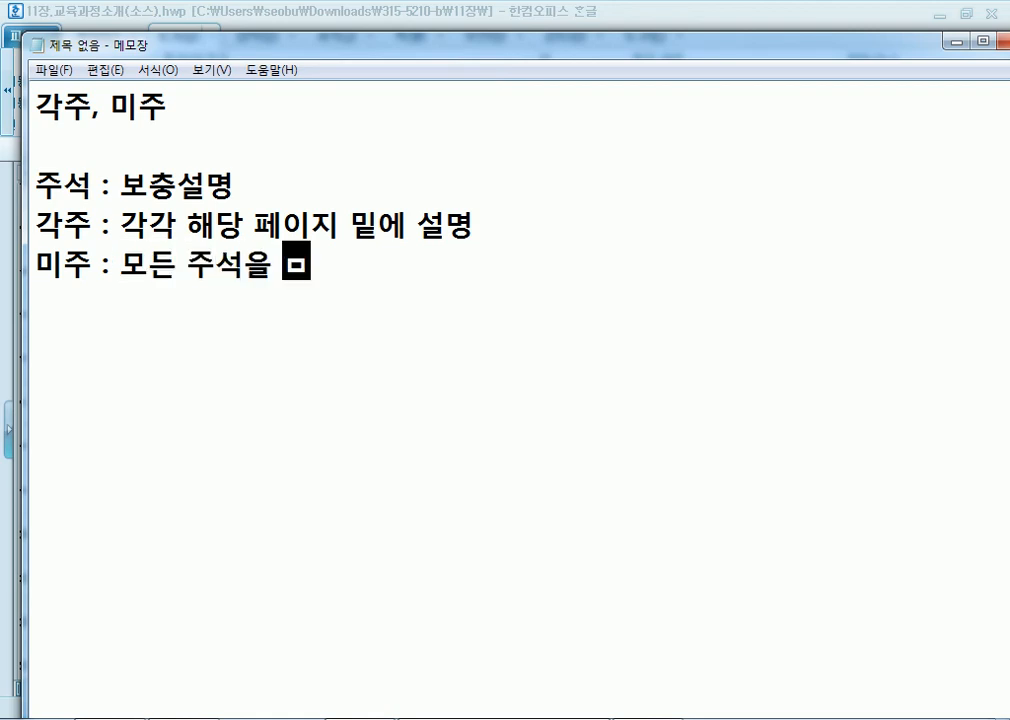
{"action": "key", "text": "BackSpace"}
{"action": "type", "text": "ㅏ"}
{"action": "key", "text": "BackSpace"}
{"action": "type", "text": "마지막 페이지 "}
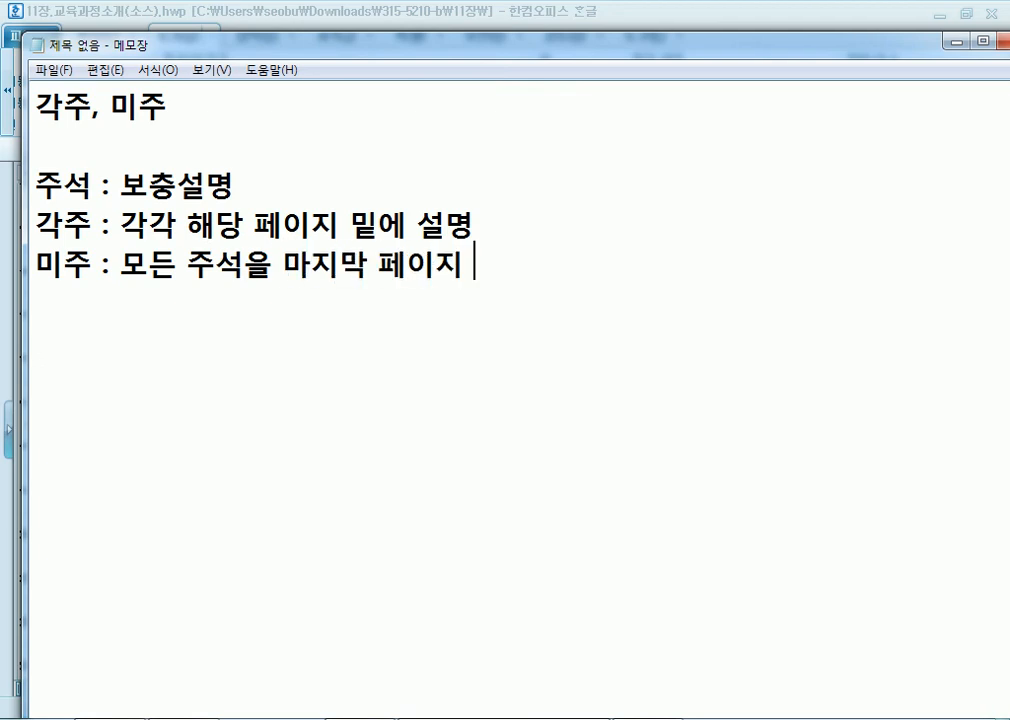
{"action": "type", "text": "뒤에 설"}
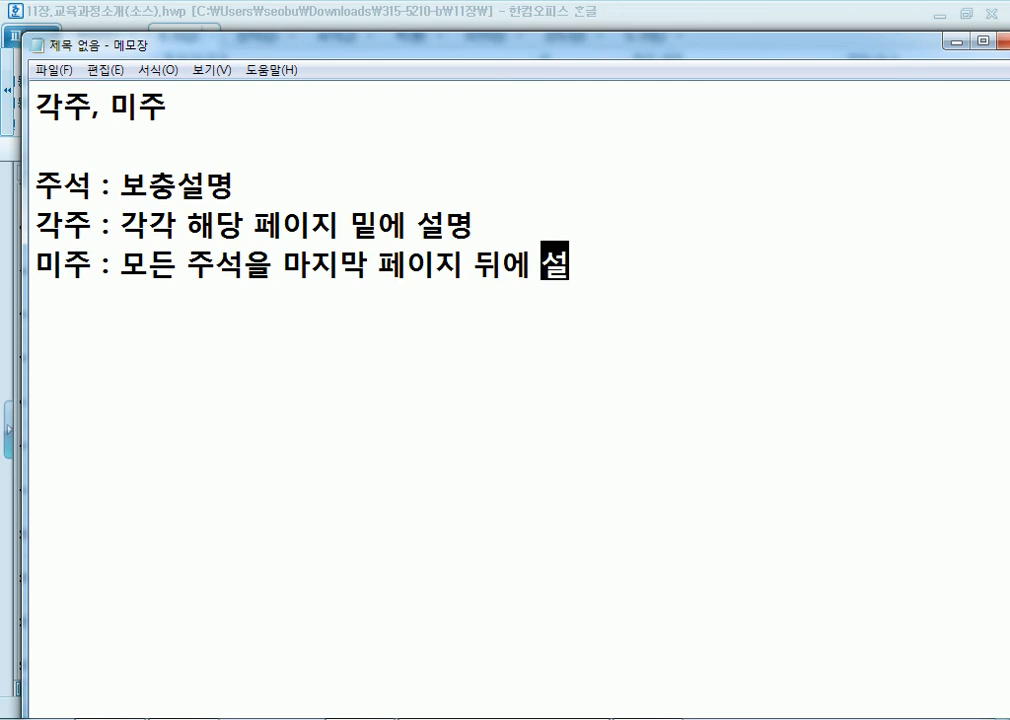
{"action": "type", "text": "명"}
{"action": "key", "text": "Return"}
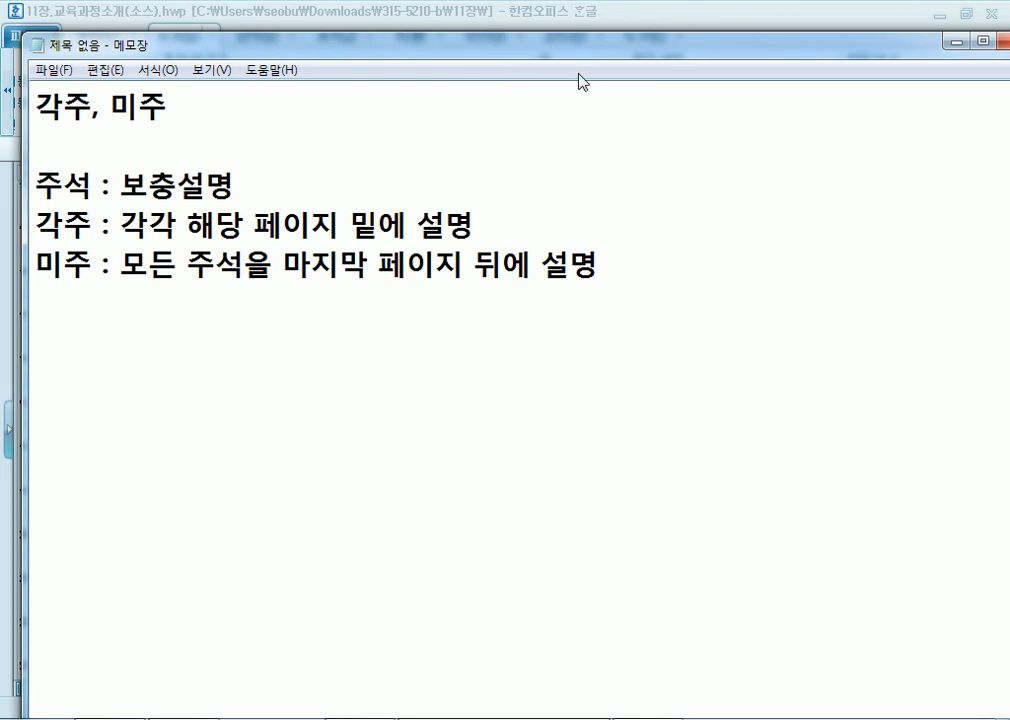
Switch back to the 한컴오피스 한글 document and insert a footnote (각주) after 아니라 9가지 in the paragraph above 에니어그램의 활용
{"action": "left_click", "coordinate": [667, 18]}
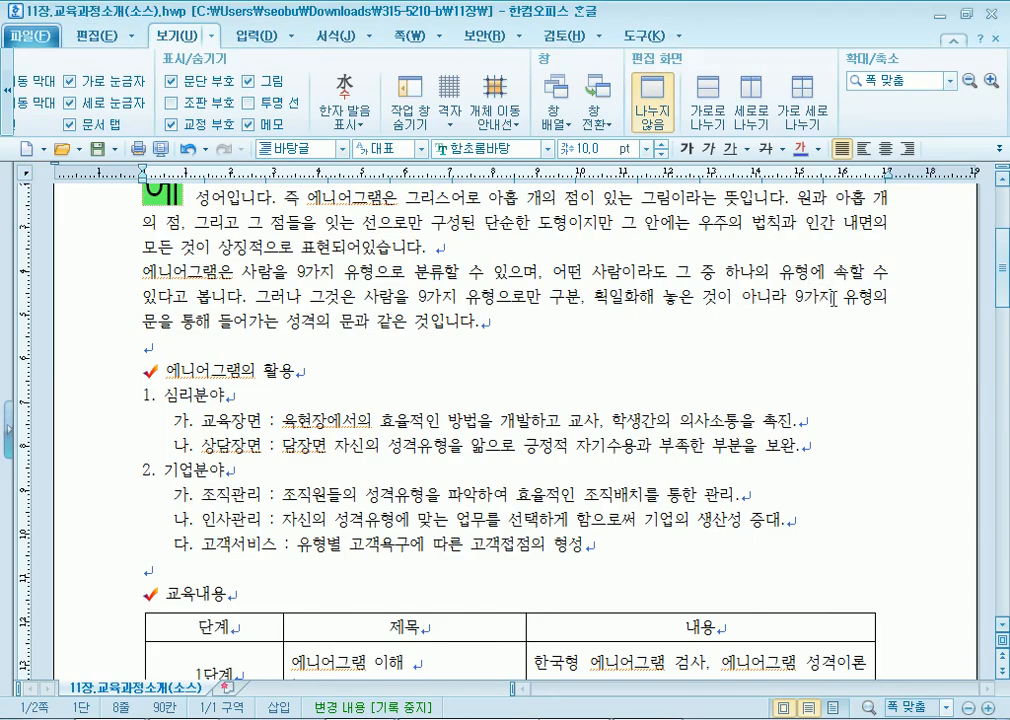
{"action": "scroll", "coordinate": [852, 300], "scroll_direction": "down", "scroll_amount": 1}
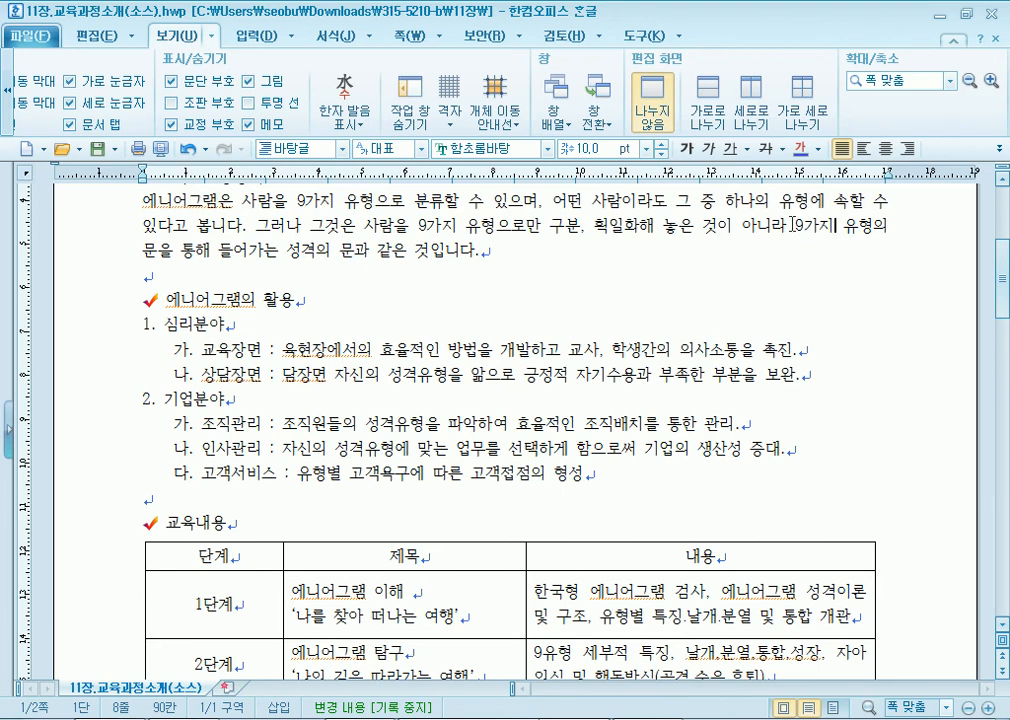
{"action": "left_click", "coordinate": [252, 36]}
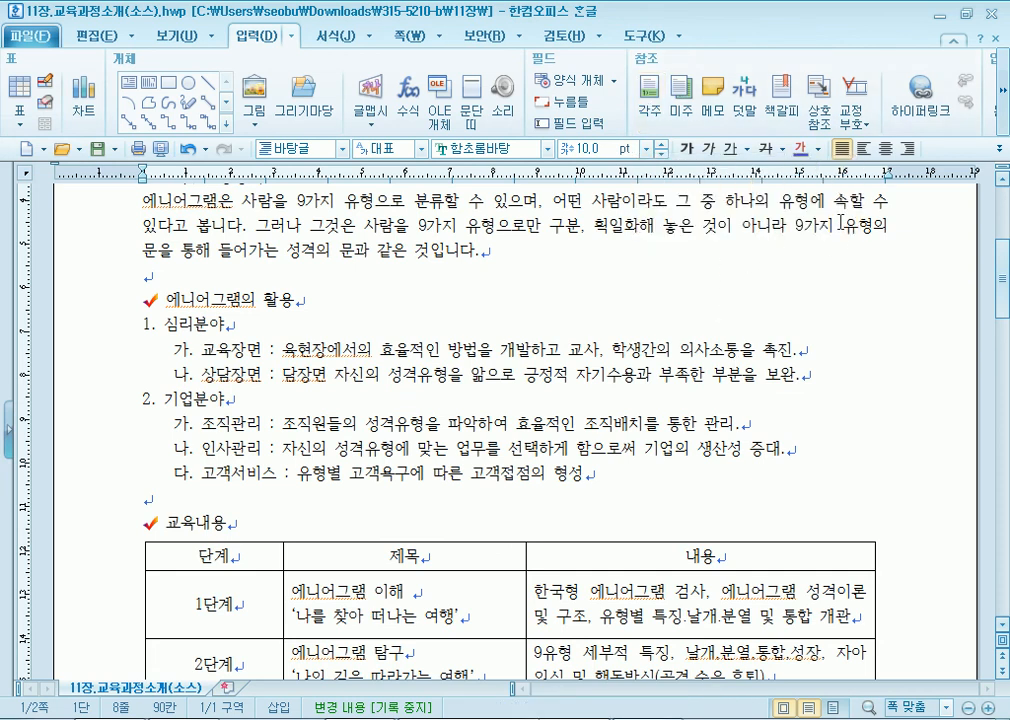
{"action": "scroll", "coordinate": [834, 224], "scroll_direction": "up", "scroll_amount": 1}
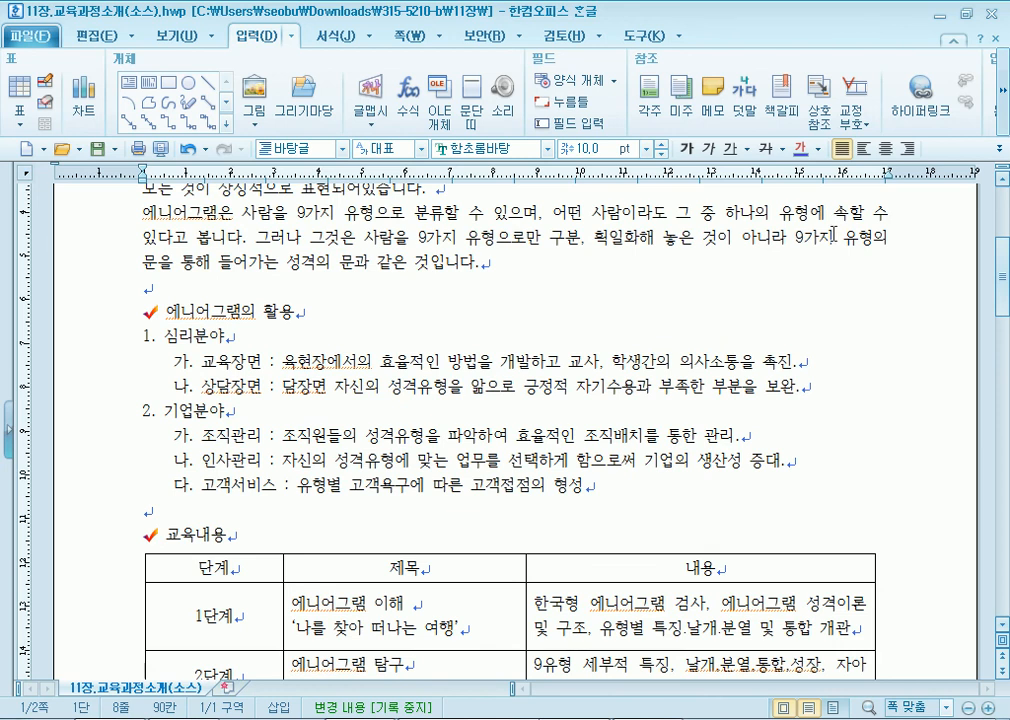
{"action": "left_click", "coordinate": [266, 42]}
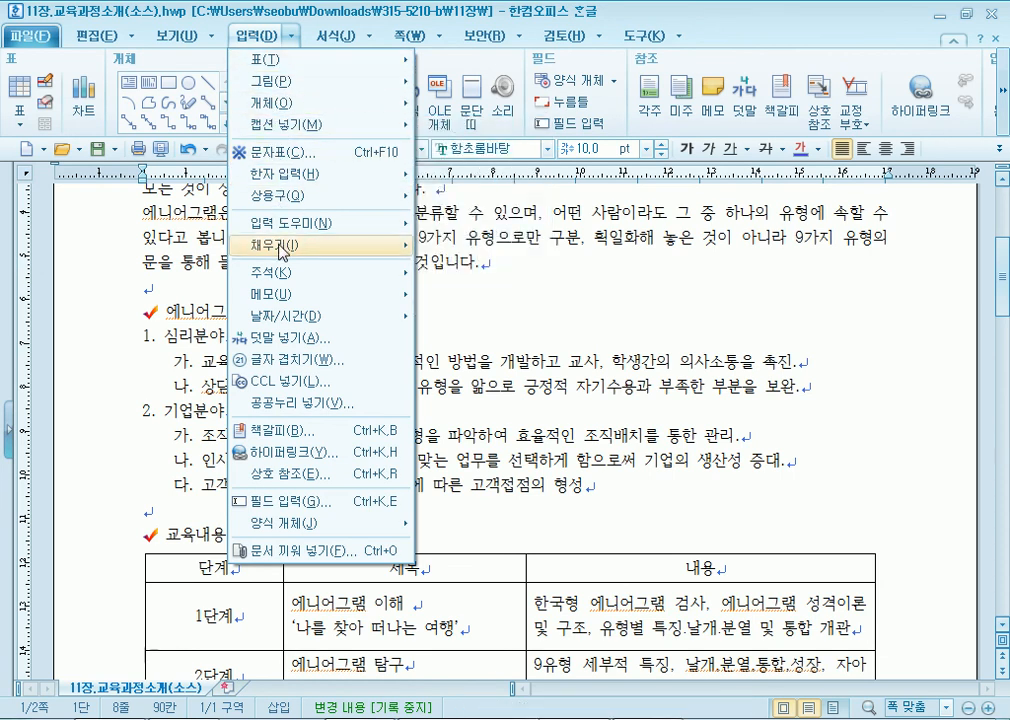
{"action": "mouse_move", "coordinate": [290, 273]}
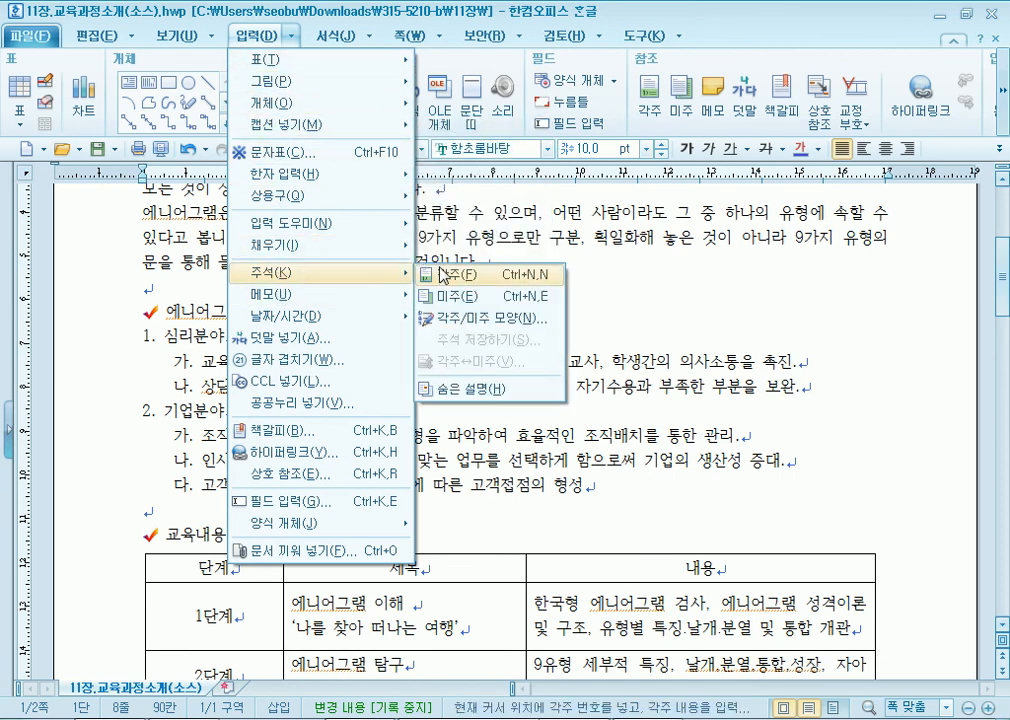
{"action": "left_click", "coordinate": [648, 112]}
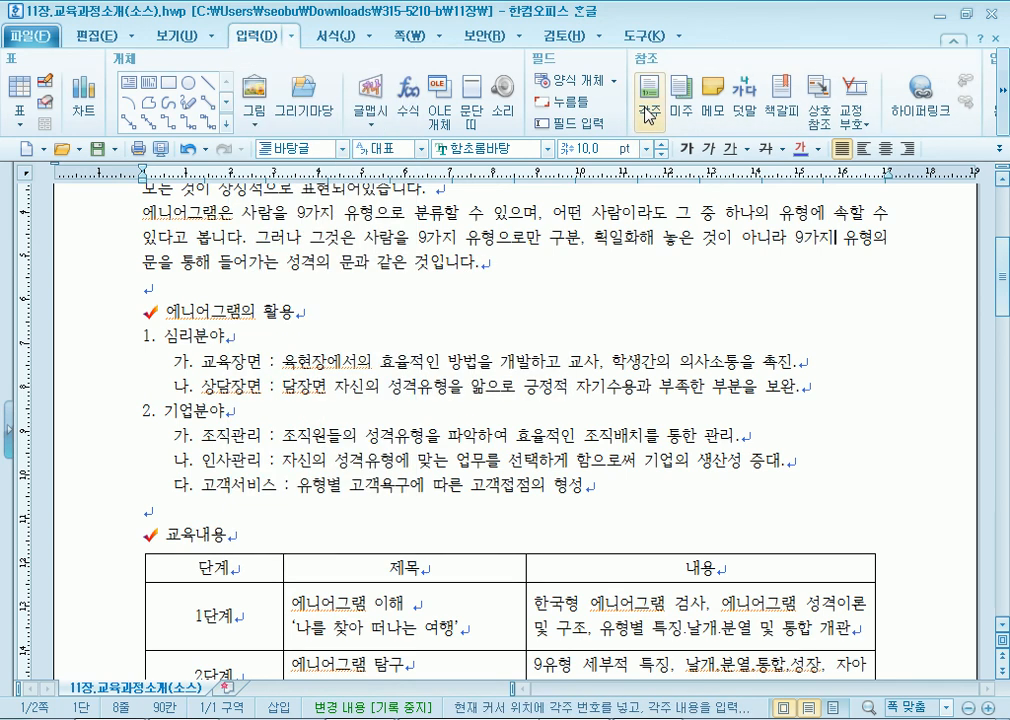
{"action": "left_click", "coordinate": [648, 112]}
{"action": "scroll", "coordinate": [219, 498], "scroll_direction": "down", "scroll_amount": 3}
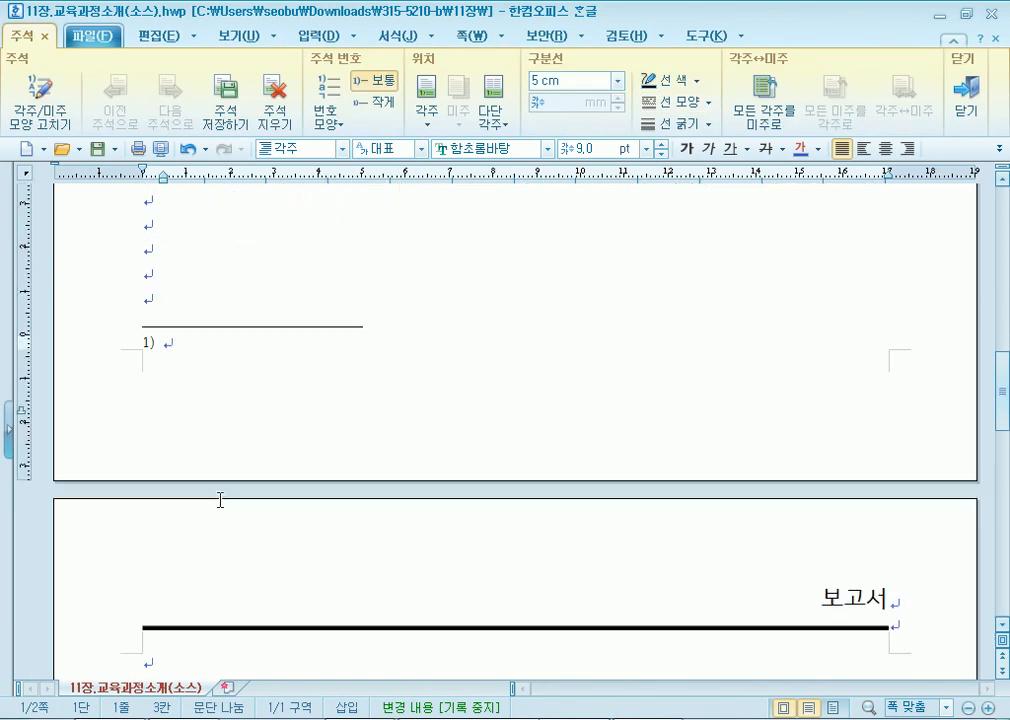
Begin the text of footnote 1 with 완벽형, 베품형, at the foot of the first page
{"action": "scroll", "coordinate": [205, 364], "scroll_direction": "down", "scroll_amount": 2}
{"action": "scroll", "coordinate": [162, 316], "scroll_direction": "up", "scroll_amount": 1}
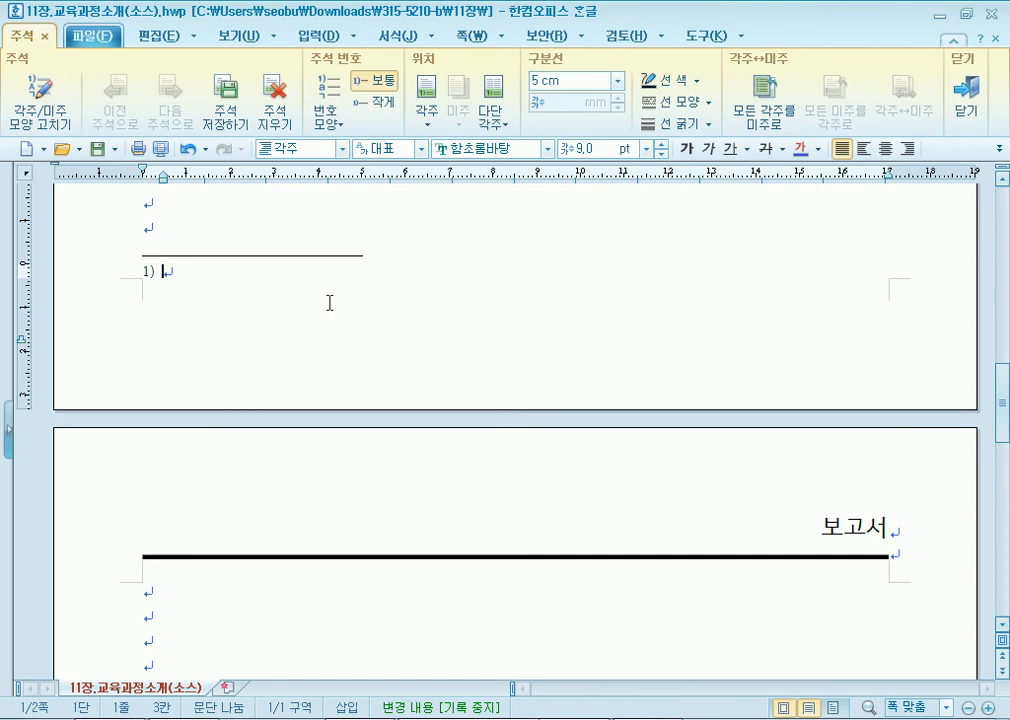
{"action": "type", "text": "완벽경ㅇ"}
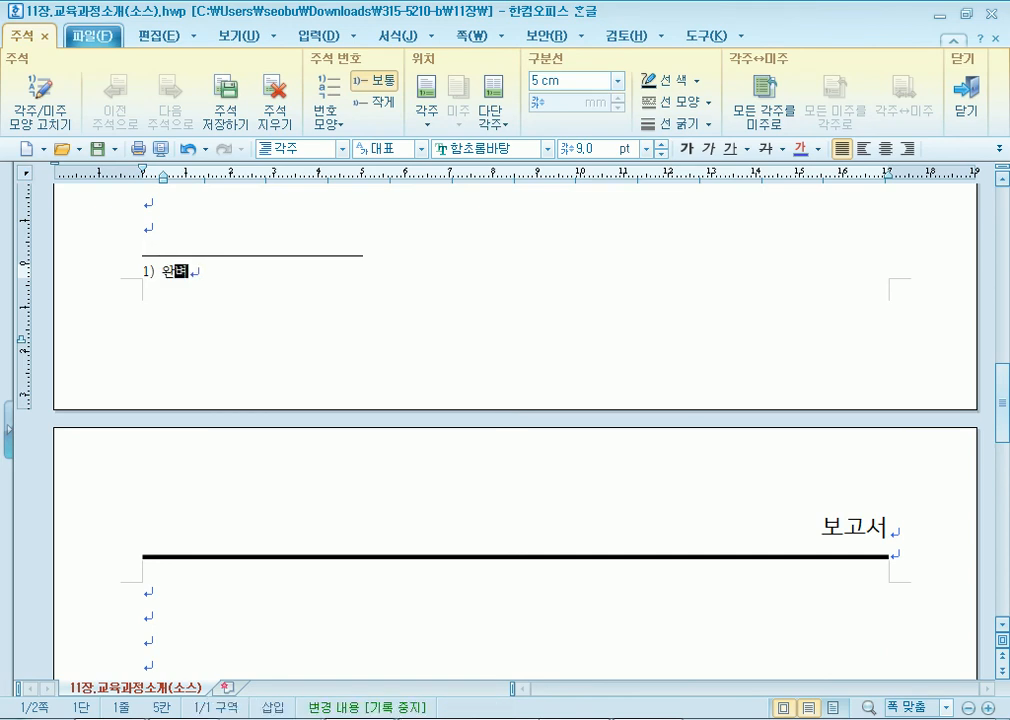
{"action": "key", "text": "BackSpace"}
{"action": "key", "text": "BackSpace"}
{"action": "key", "text": "BackSpace"}
{"action": "type", "text": "벽형, ㅂ"}
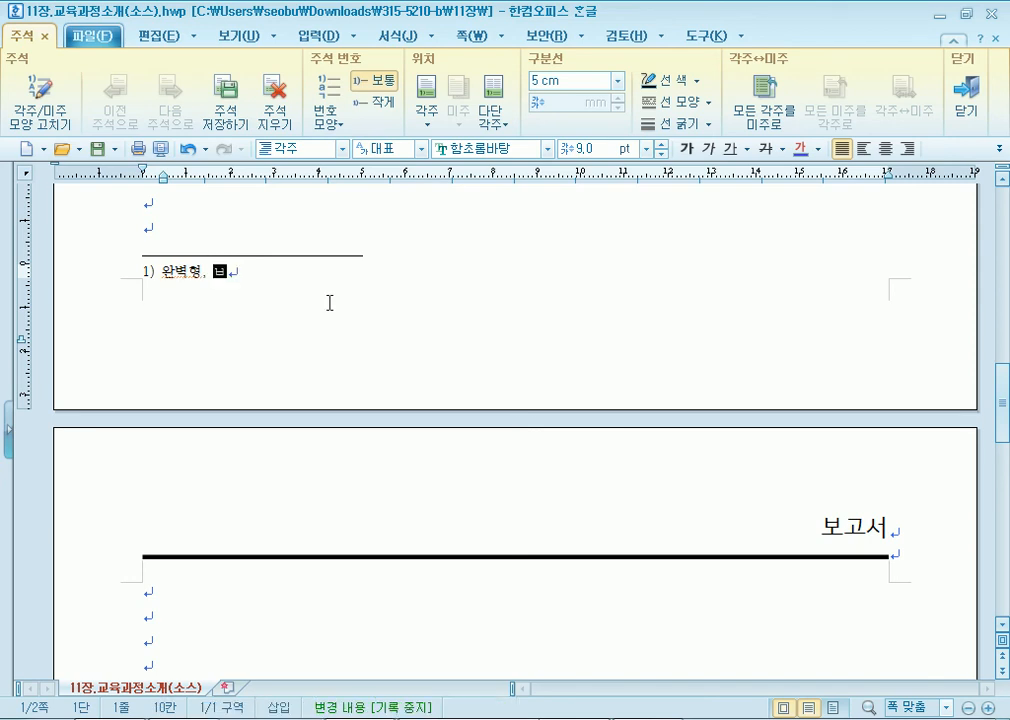
{"action": "type", "text": "푸"}
{"action": "key", "text": "BackSpace"}
{"action": "key", "text": "BackSpace"}
{"action": "key", "text": "BackSpace"}
{"action": "key", "text": "BackSpace"}
{"action": "type", "text": "베"}
{"action": "type", "text": "품형, "}
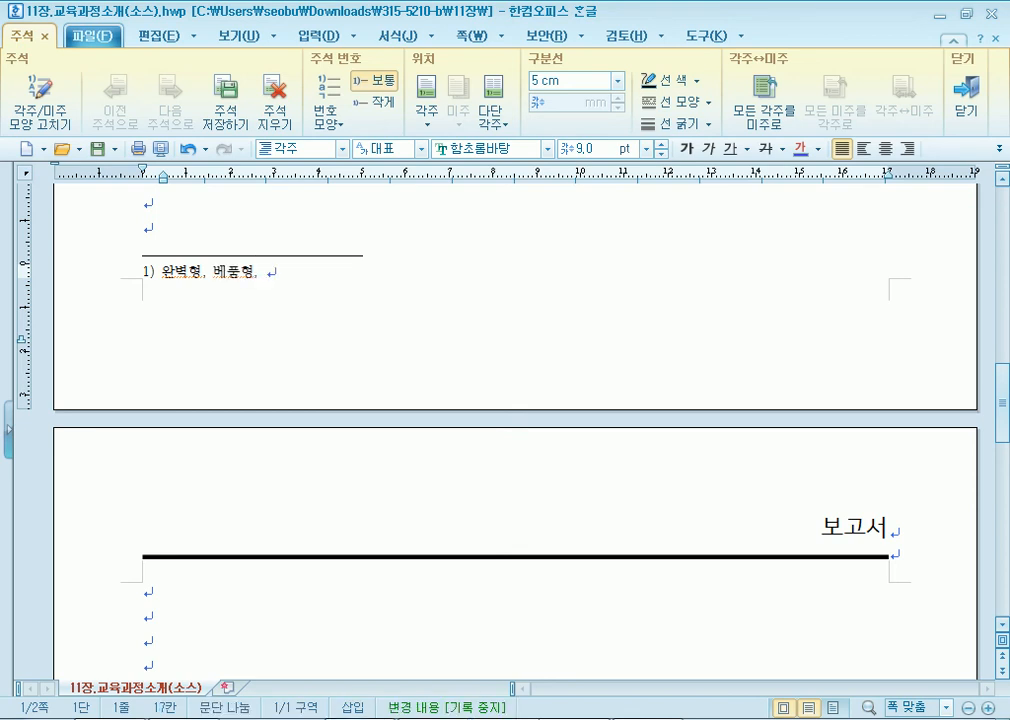
Continue the footnote text with 성취형, 낭만형, 관찰형, 회의형, 공상형, 보스형, 조절형
{"action": "type", "text": "성추"}
{"action": "type", "text": ", 나"}
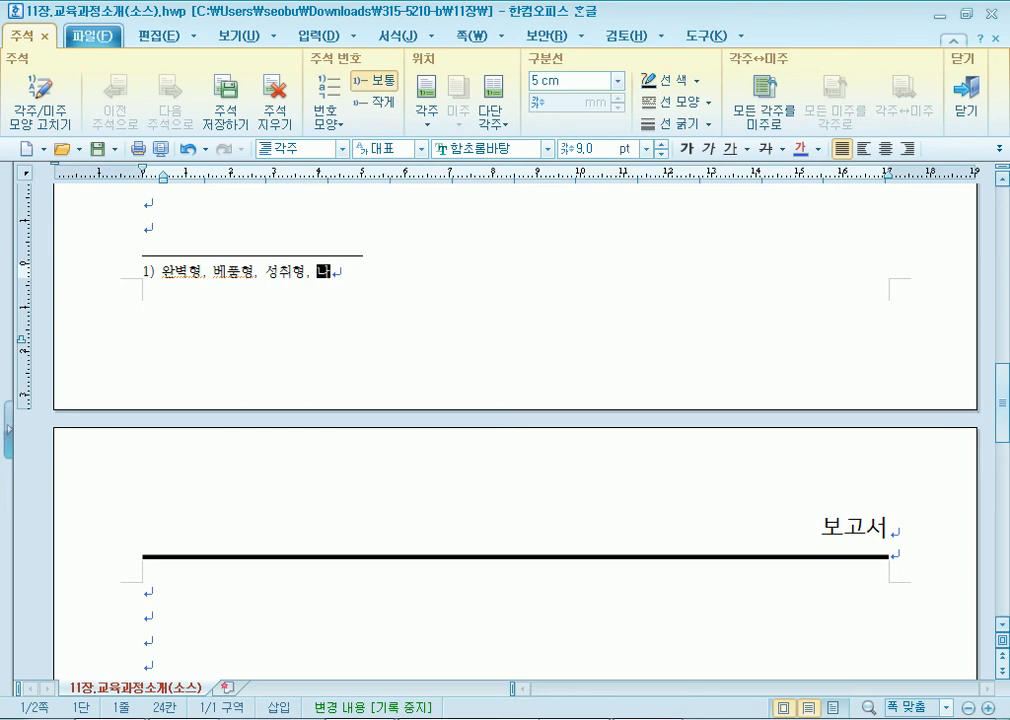
{"action": "type", "text": "만"}
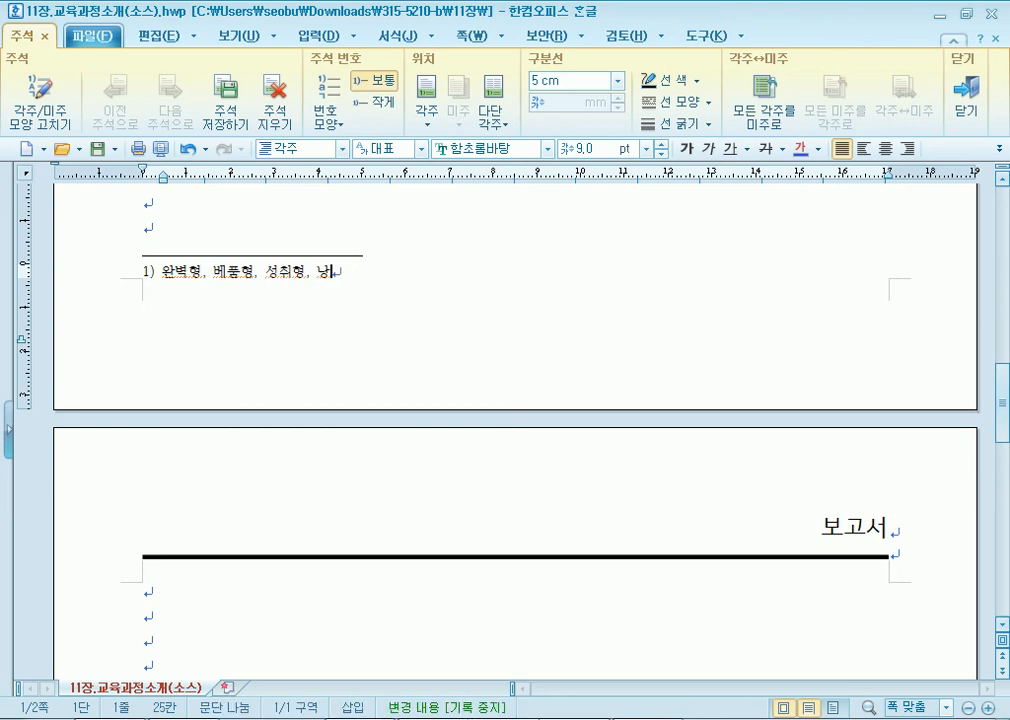
{"action": "type", "text": "형, "}
{"action": "type", "text": "관찰형, 회의형, 공상형, 보스턴"}
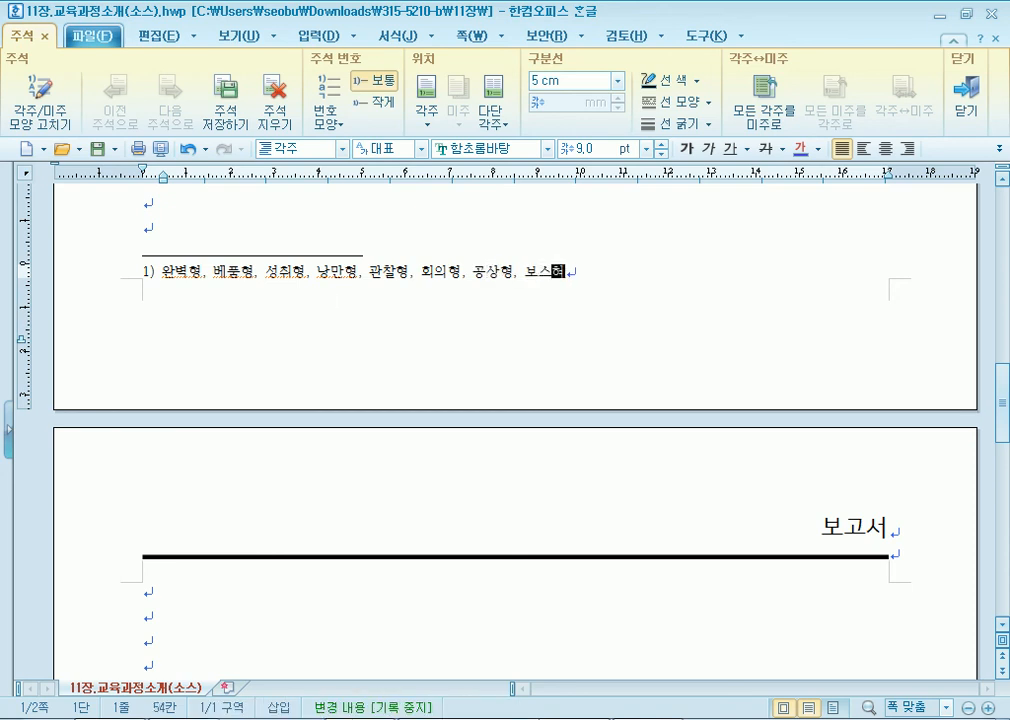
{"action": "type", "text": "형, 조절형"}
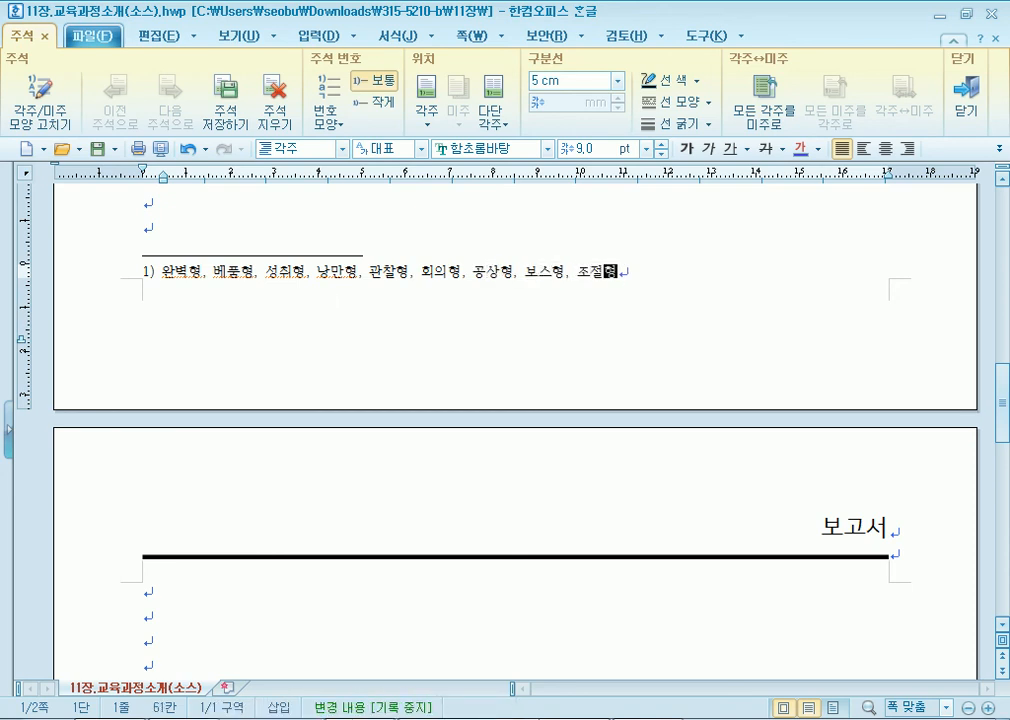
Set the whole footnote line to 12 pt and close footnote editing to return to the body text
{"action": "left_click", "coordinate": [74, 275]}
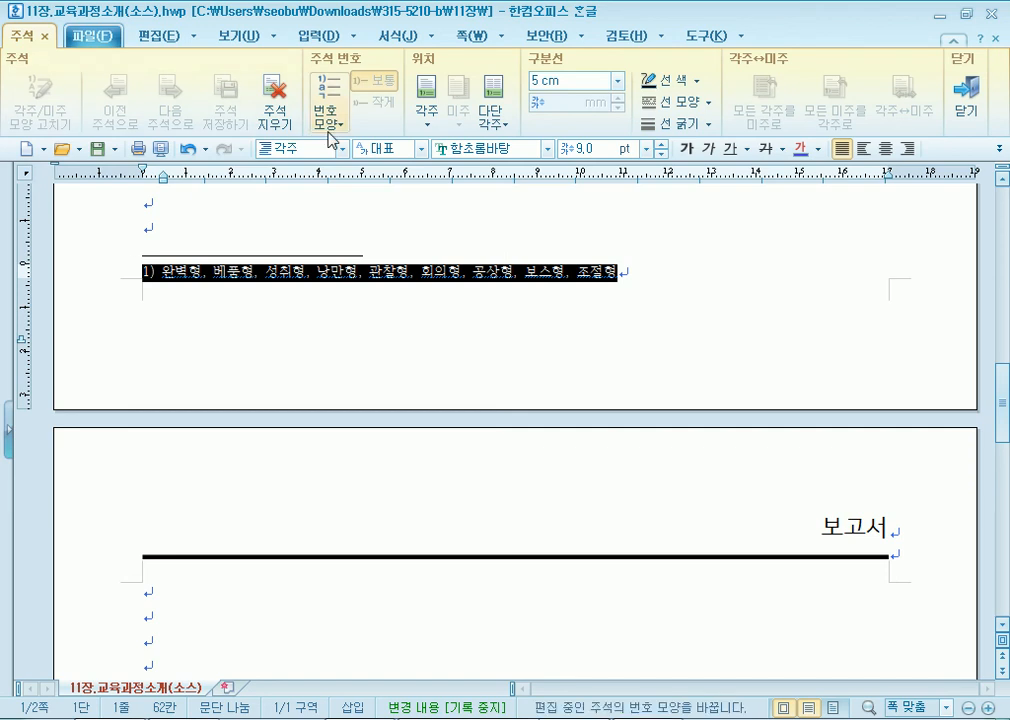
{"action": "left_click", "coordinate": [660, 147]}
{"action": "left_click", "coordinate": [660, 147]}
{"action": "left_click", "coordinate": [660, 147]}
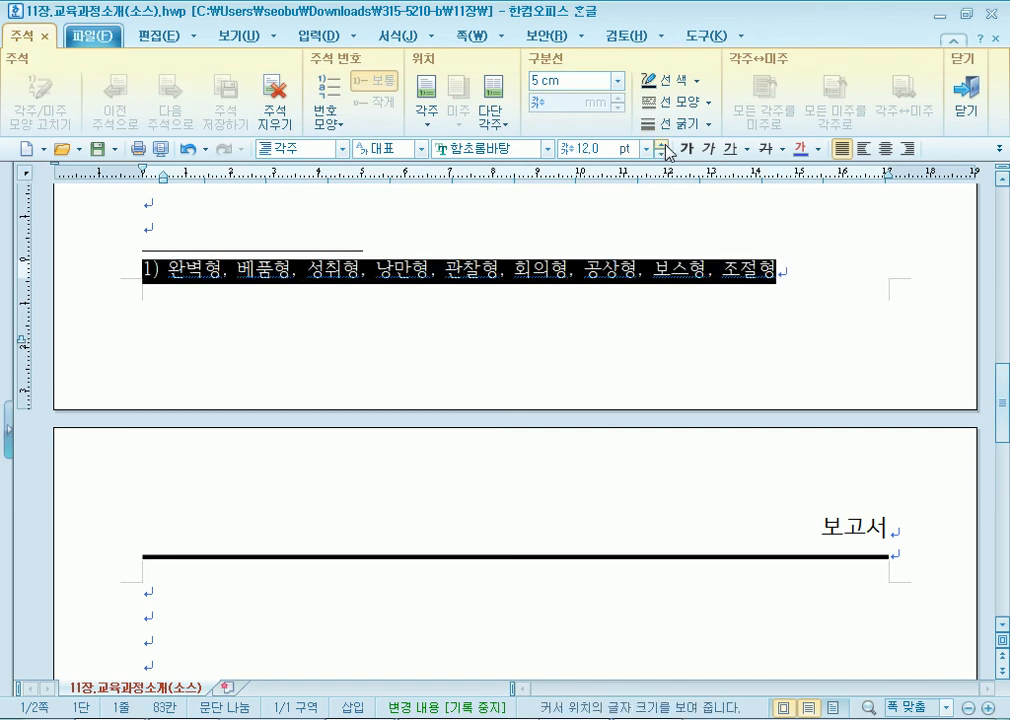
{"action": "left_click", "coordinate": [343, 268]}
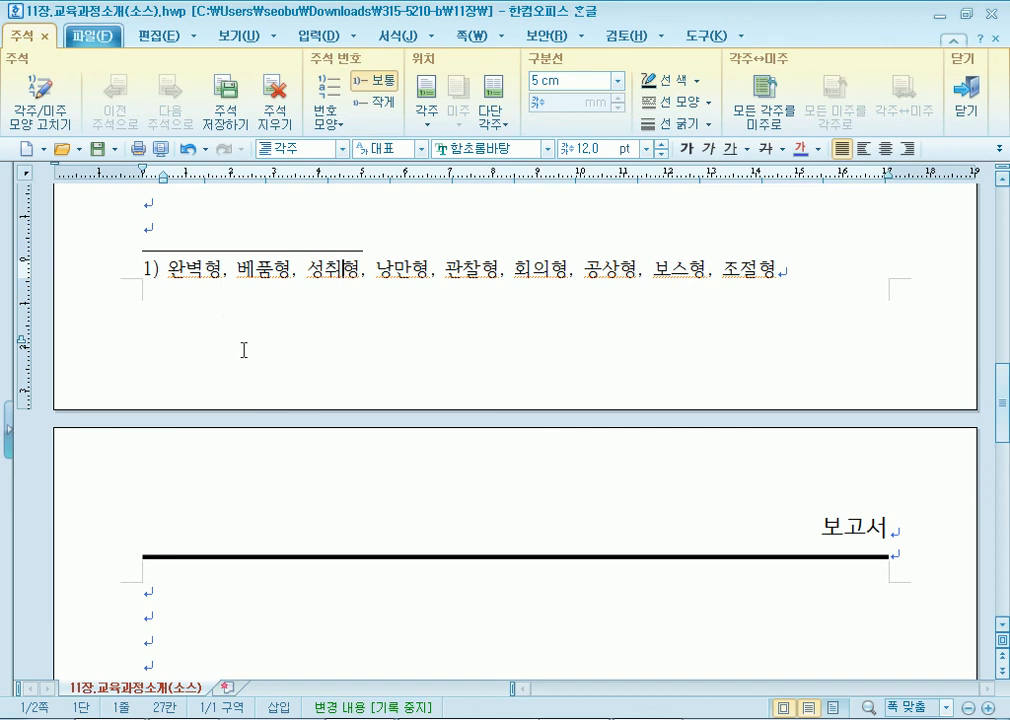
{"action": "scroll", "coordinate": [243, 351], "scroll_direction": "up", "scroll_amount": 3}
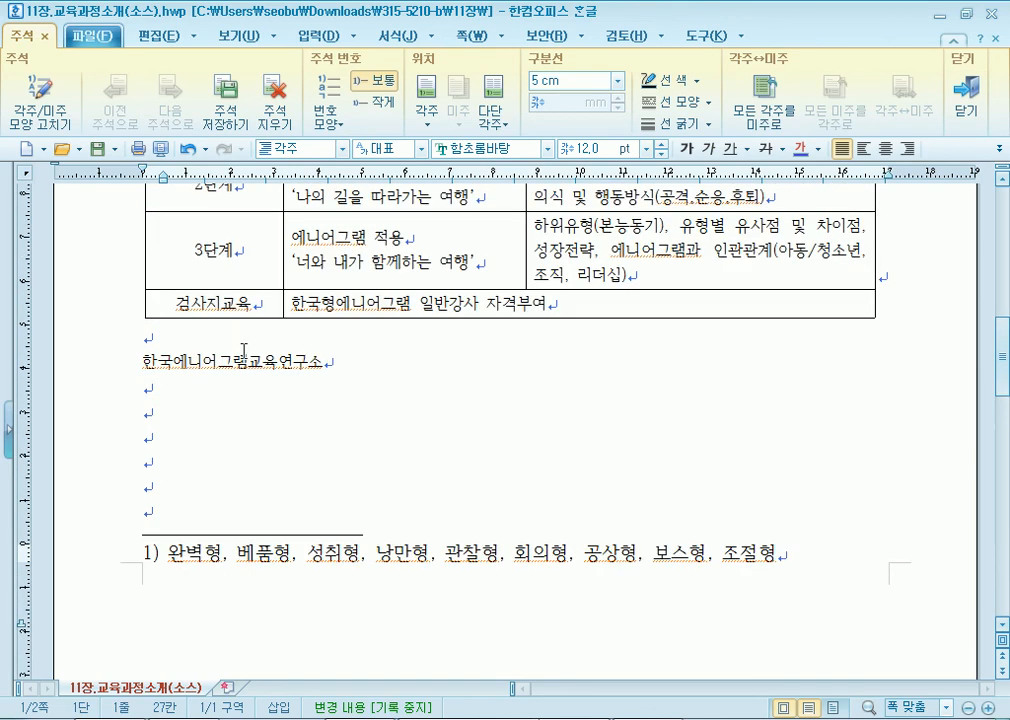
{"action": "left_click", "coordinate": [966, 100]}
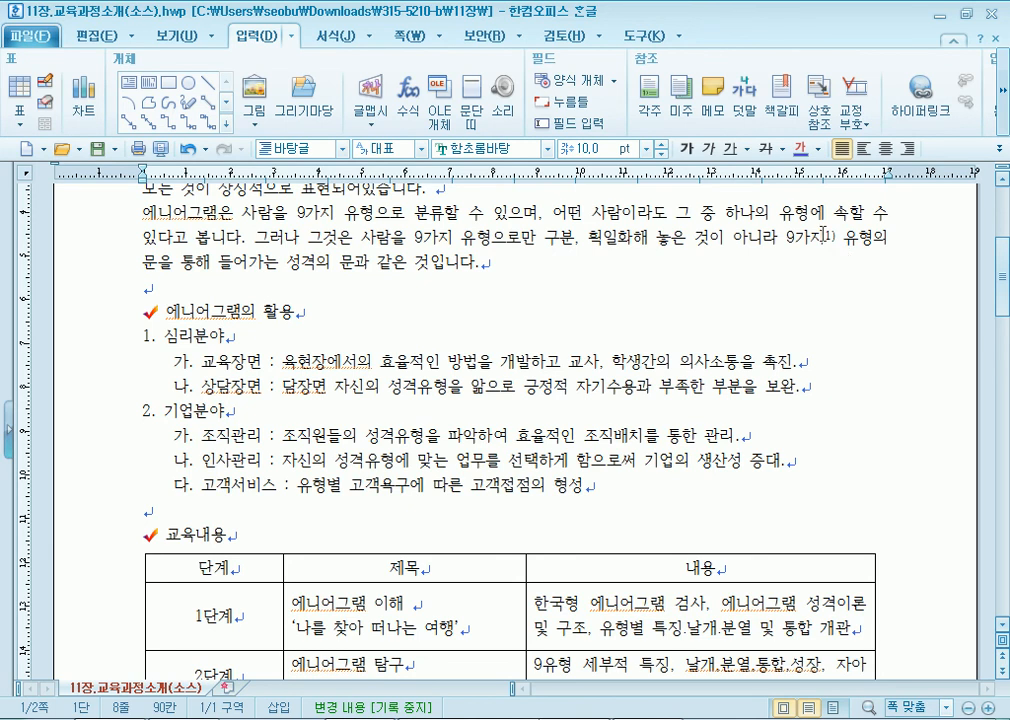
Compare the footnote's list of types with its reference mark after 9가지 in the body paragraph
{"action": "scroll", "coordinate": [195, 508], "scroll_direction": "down", "scroll_amount": 10}
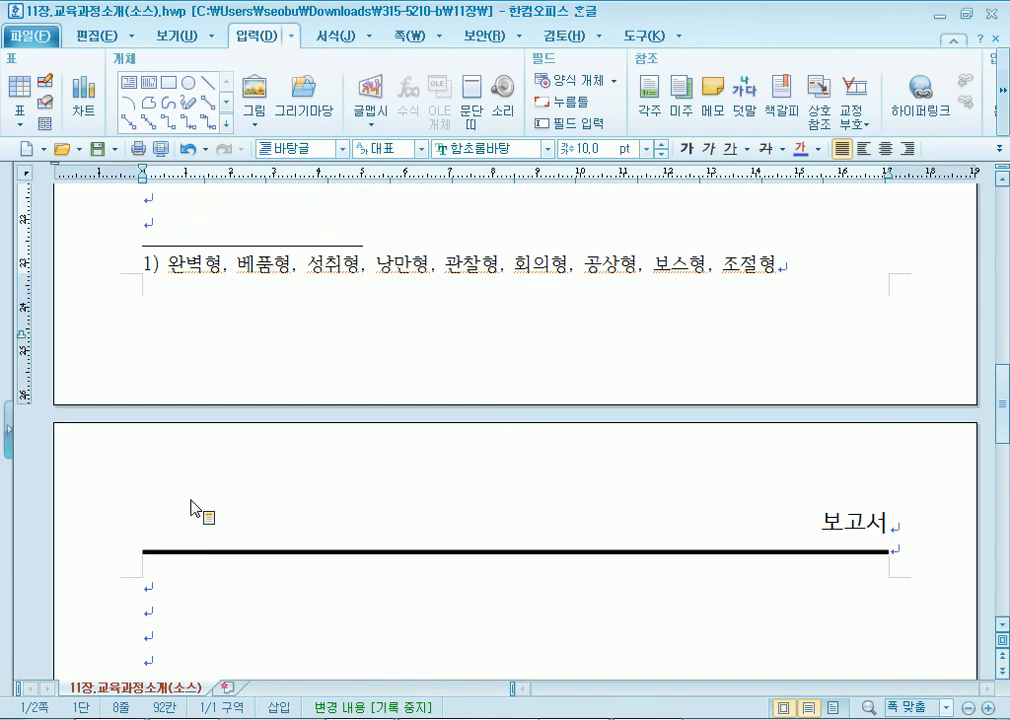
{"action": "left_click", "coordinate": [174, 278]}
{"action": "scroll", "coordinate": [778, 270], "scroll_direction": "up", "scroll_amount": 10}
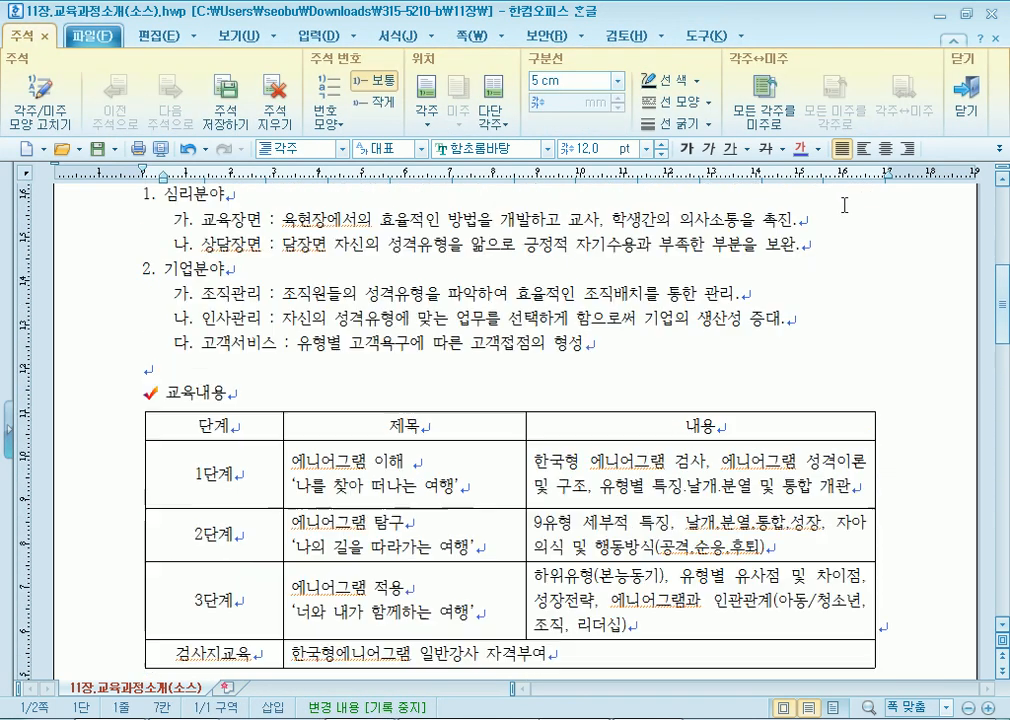
{"action": "scroll", "coordinate": [844, 205], "scroll_direction": "up", "scroll_amount": 3}
{"action": "left_click", "coordinate": [826, 309]}
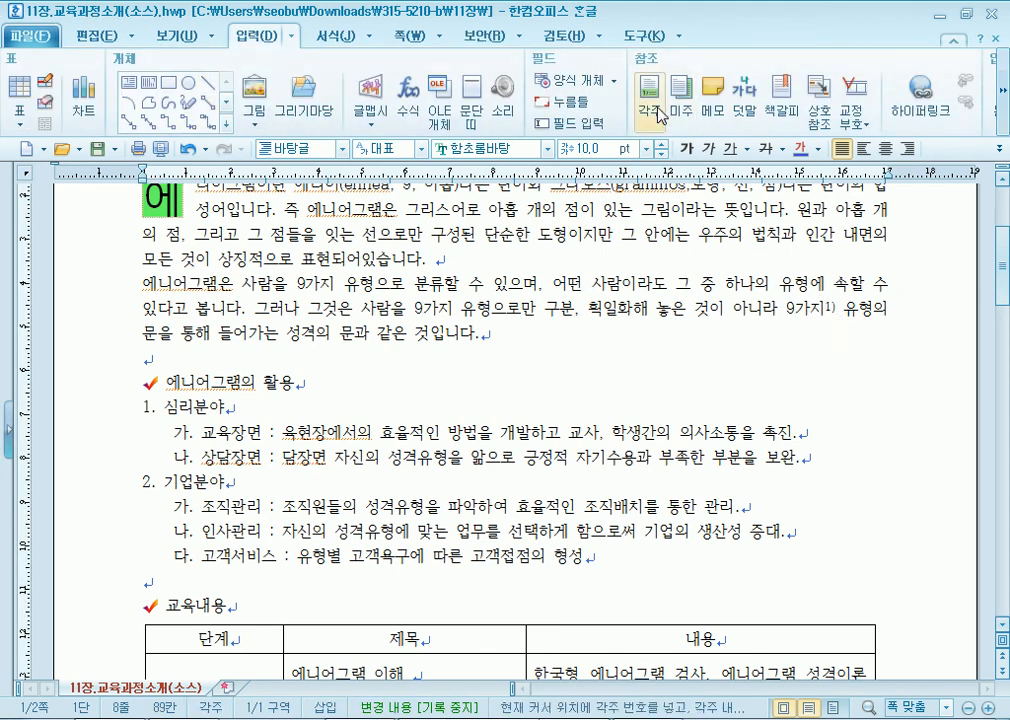
{"action": "scroll", "coordinate": [270, 300], "scroll_direction": "down", "scroll_amount": 10}
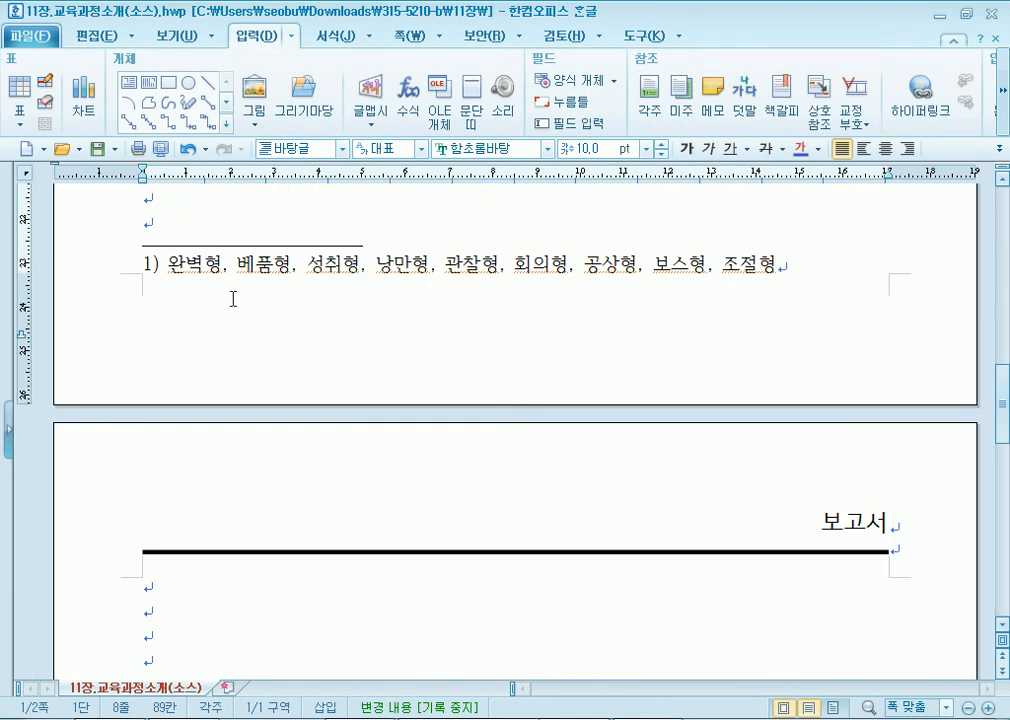
{"action": "left_click_drag", "start_coordinate": [170, 263], "coordinate": [758, 264]}
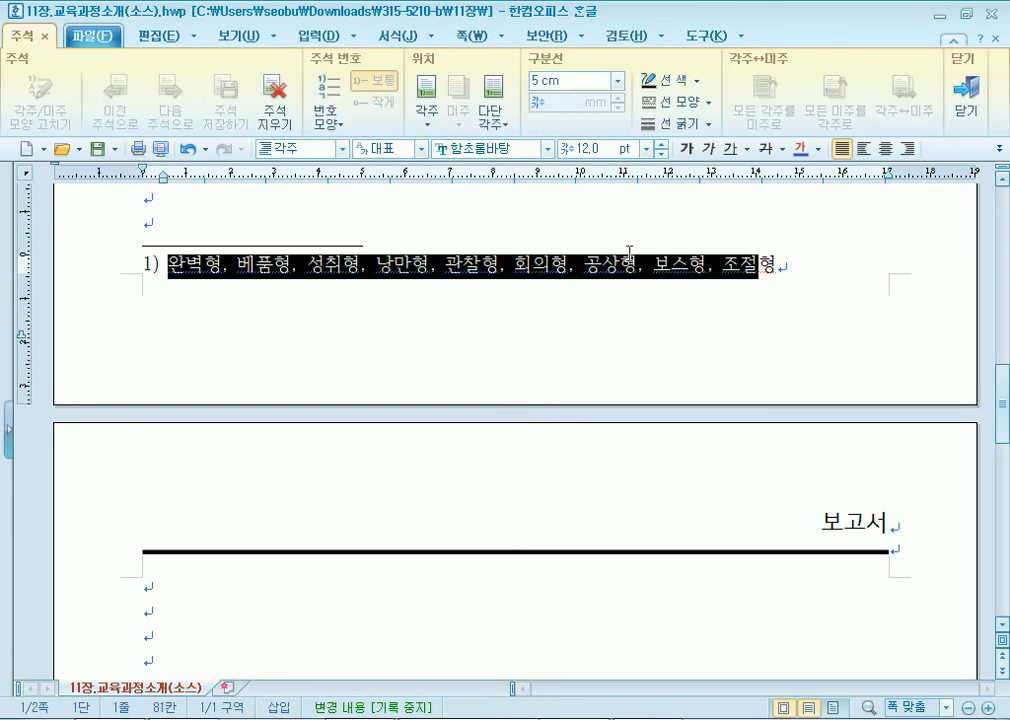
{"action": "left_click_drag", "start_coordinate": [168, 264], "coordinate": [324, 265]}
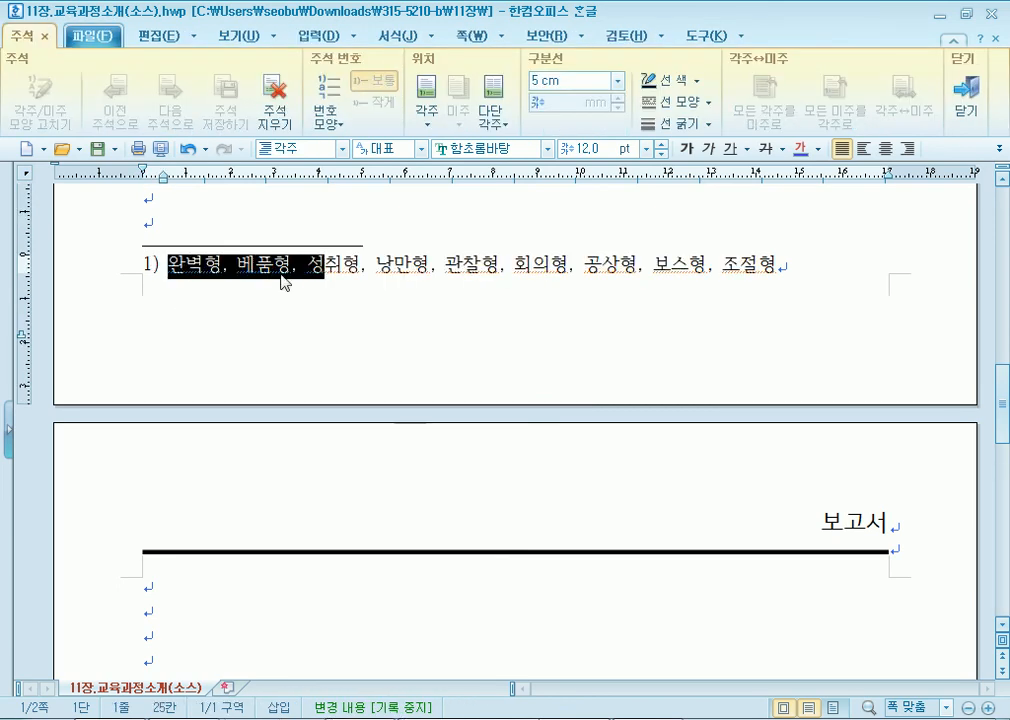
{"action": "left_click_drag", "start_coordinate": [239, 268], "coordinate": [256, 270]}
{"action": "left_click", "coordinate": [163, 262]}
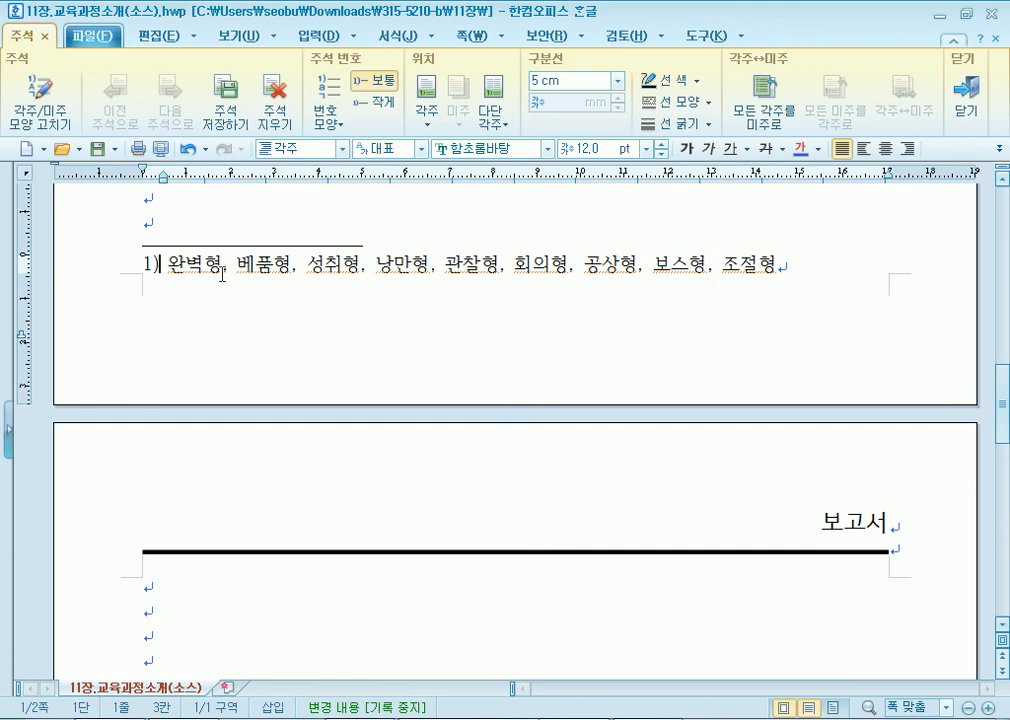
{"action": "left_click", "coordinate": [970, 98]}
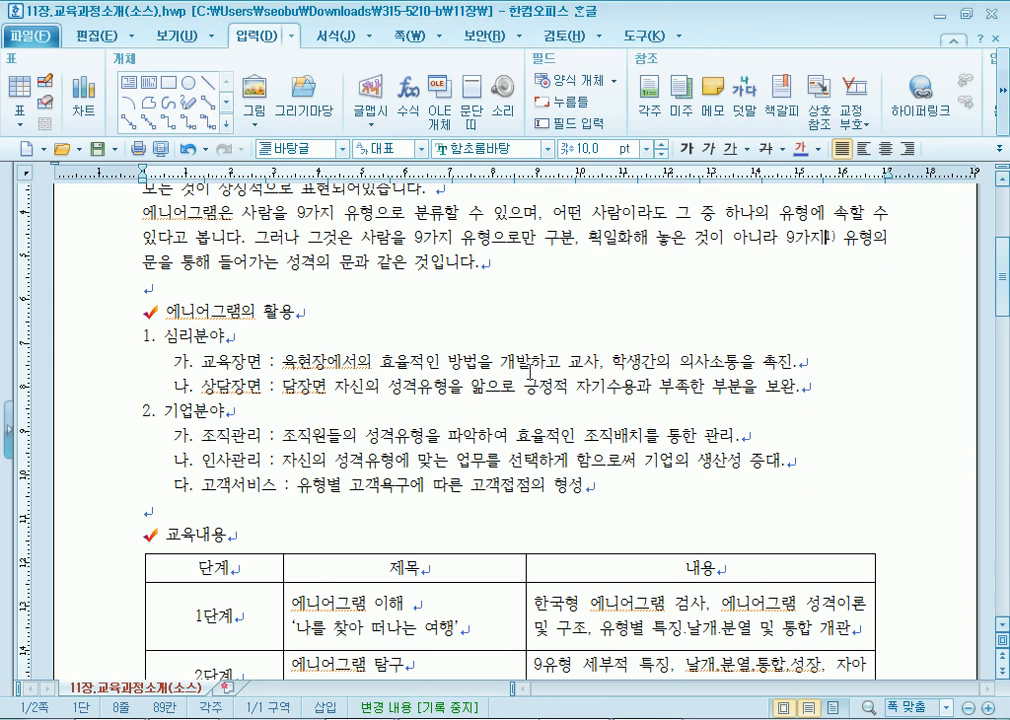
Review the body text, revisit the footnote at the foot of the page, and return to its reference mark
{"action": "scroll", "coordinate": [395, 430], "scroll_direction": "up", "scroll_amount": 3}
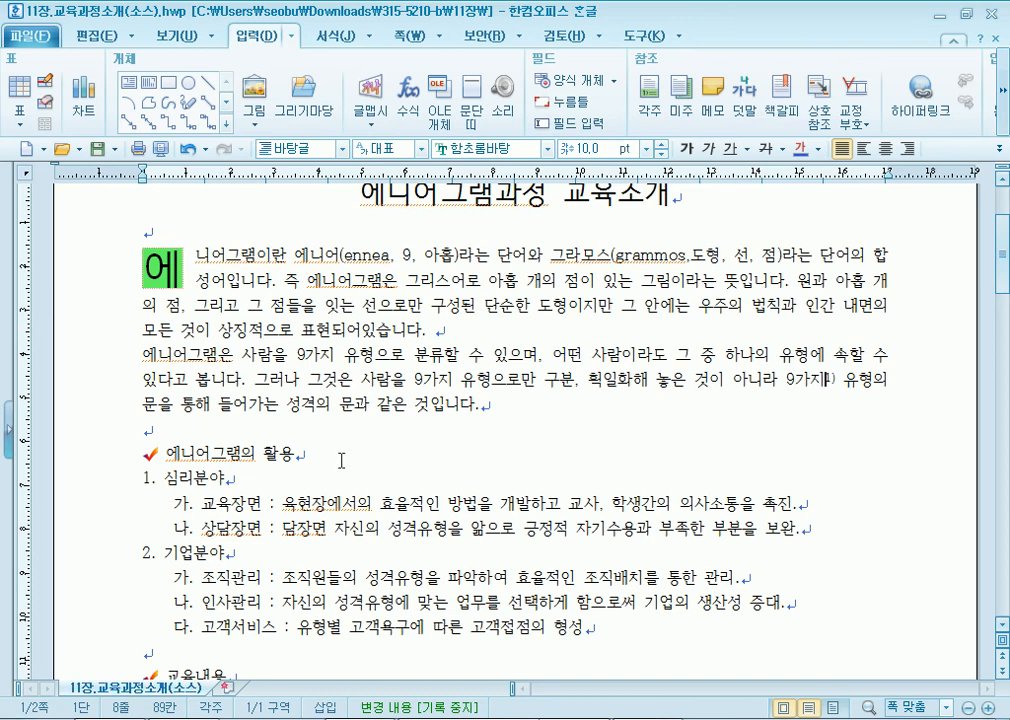
{"action": "scroll", "coordinate": [480, 597], "scroll_direction": "down", "scroll_amount": 10}
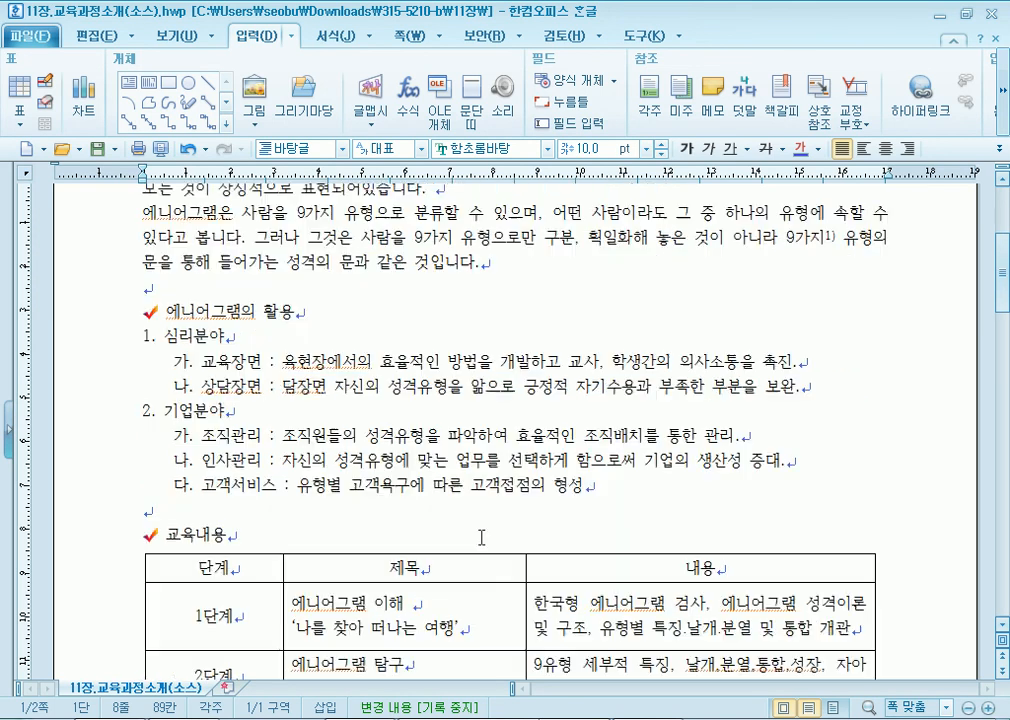
{"action": "scroll", "coordinate": [471, 522], "scroll_direction": "down", "scroll_amount": 5}
{"action": "scroll", "coordinate": [332, 301], "scroll_direction": "up", "scroll_amount": 2}
{"action": "double_click", "coordinate": [314, 265]}
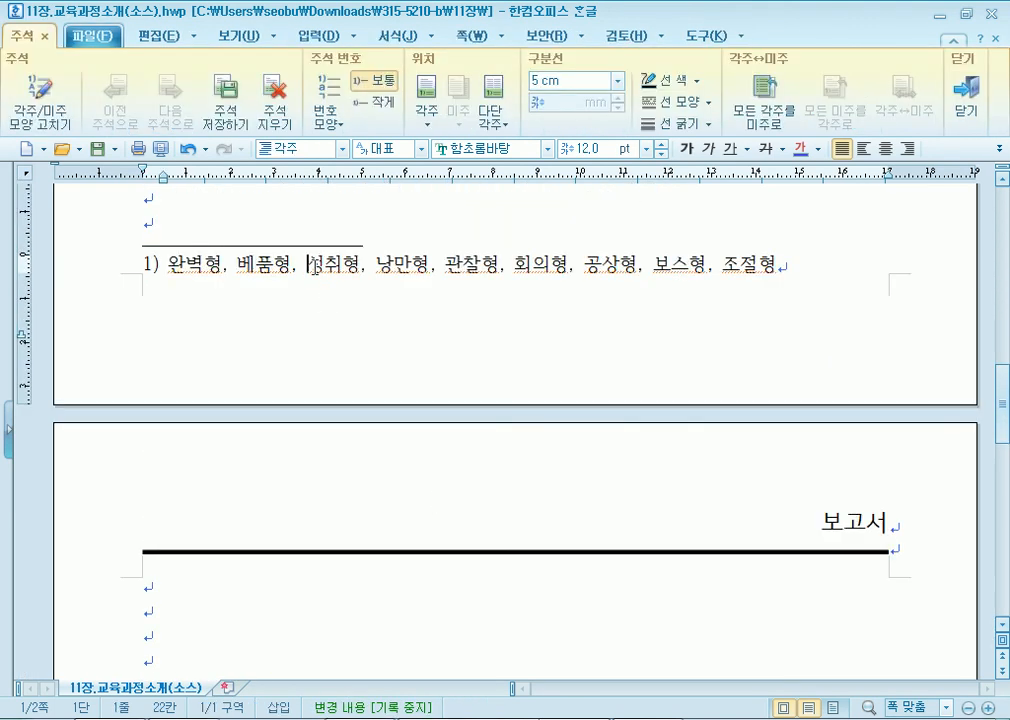
{"action": "left_click", "coordinate": [294, 267]}
{"action": "key", "text": "shift+Escape"}
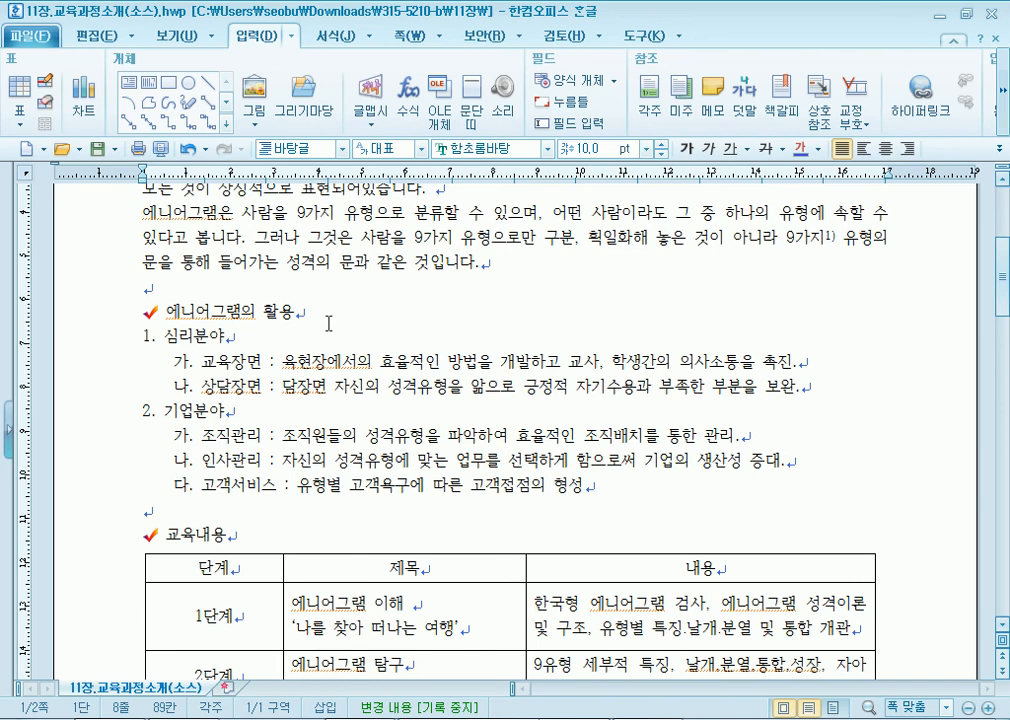
Insert a footnote (각주) after 그림 in the opening paragraph with the text 에니어그램
{"action": "scroll", "coordinate": [328, 323], "scroll_direction": "up", "scroll_amount": 2}
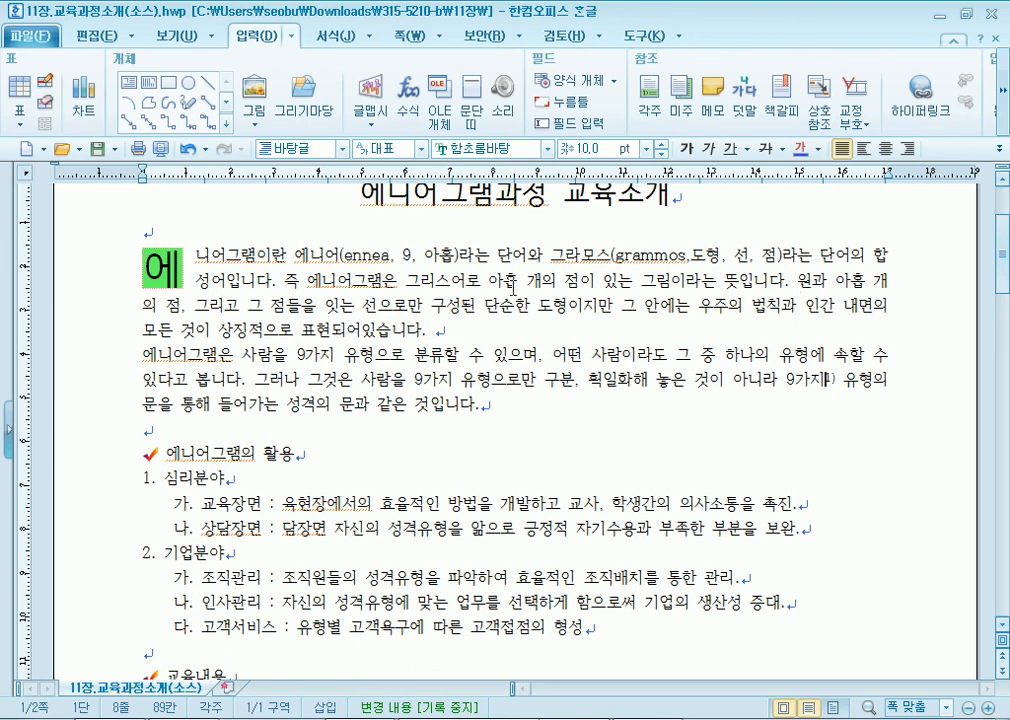
{"action": "left_click", "coordinate": [672, 281]}
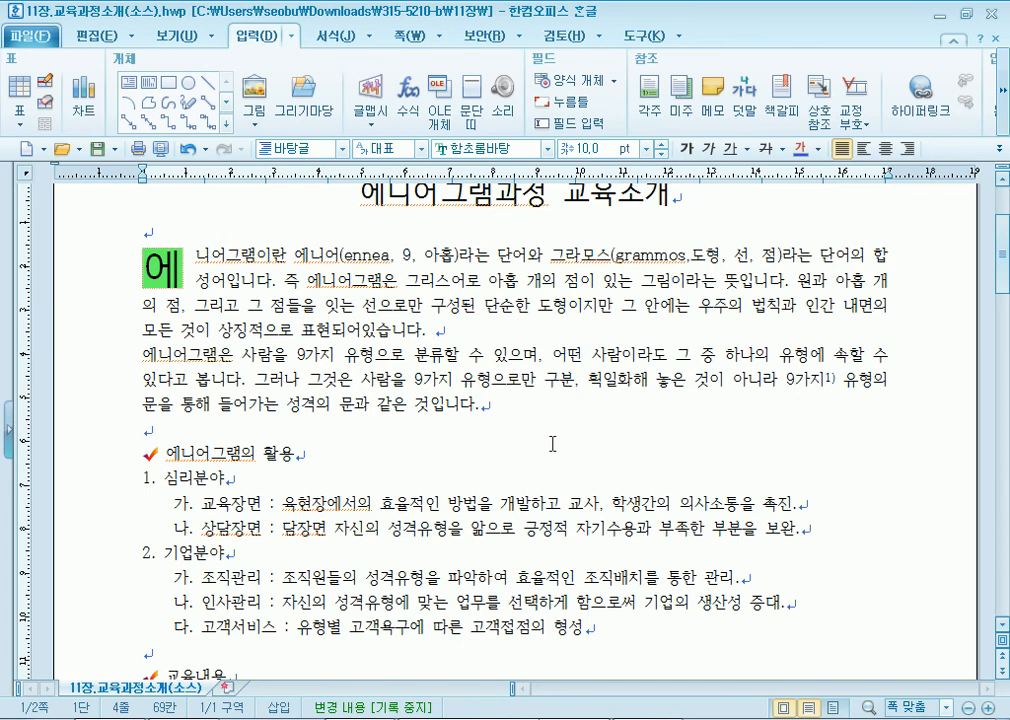
{"action": "key", "text": "Left"}
{"action": "key", "text": "Left"}
{"action": "key", "text": "Left"}
{"action": "key", "text": "Left"}
{"action": "left_click", "coordinate": [672, 273]}
{"action": "left_click_drag", "start_coordinate": [811, 383], "coordinate": [867, 393]}
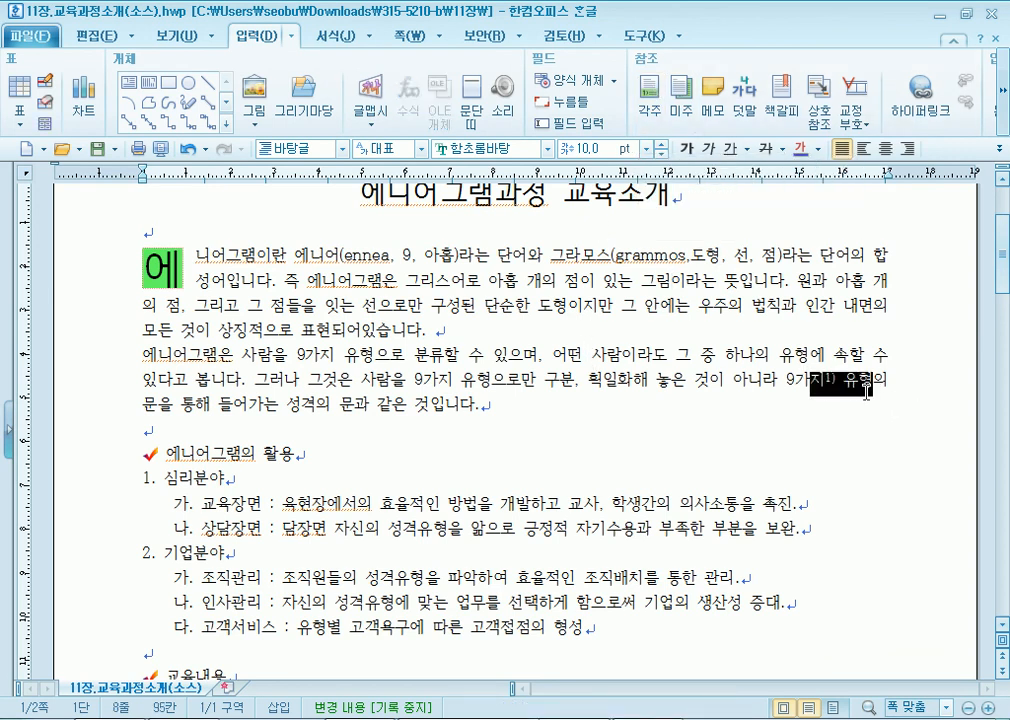
{"action": "left_click", "coordinate": [676, 281]}
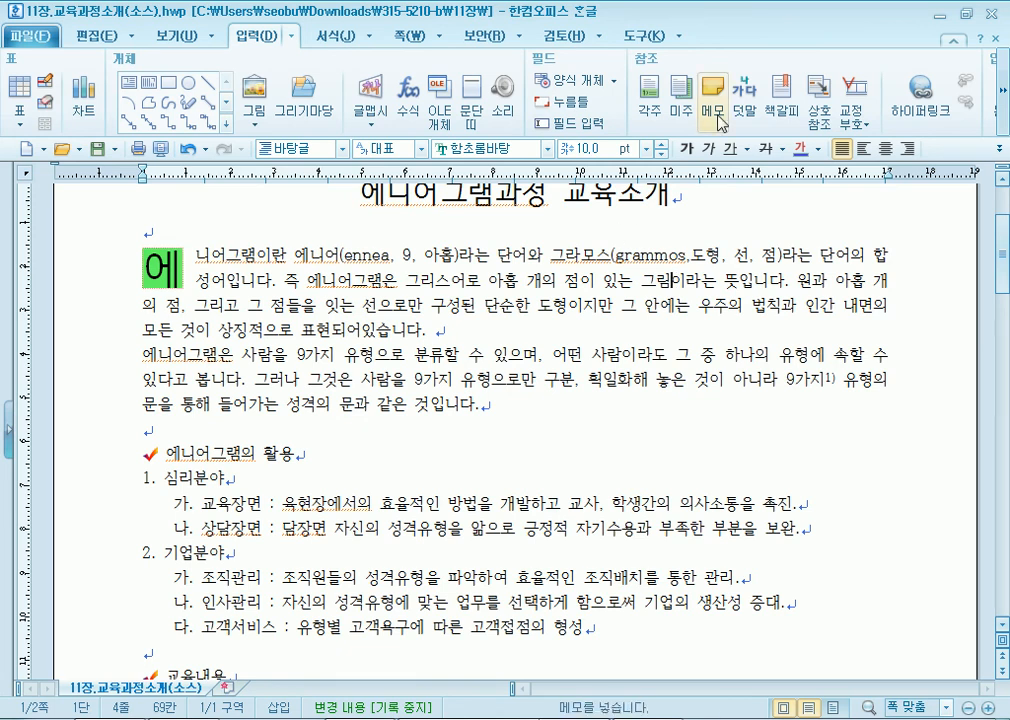
{"action": "left_click", "coordinate": [651, 97]}
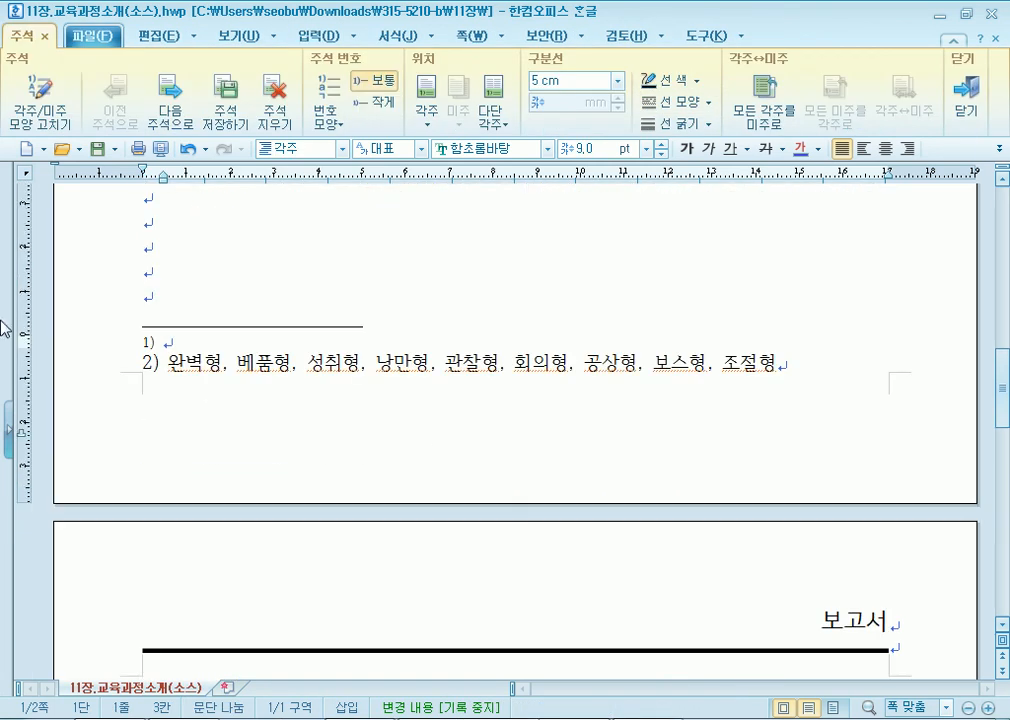
{"action": "type", "text": "예"}
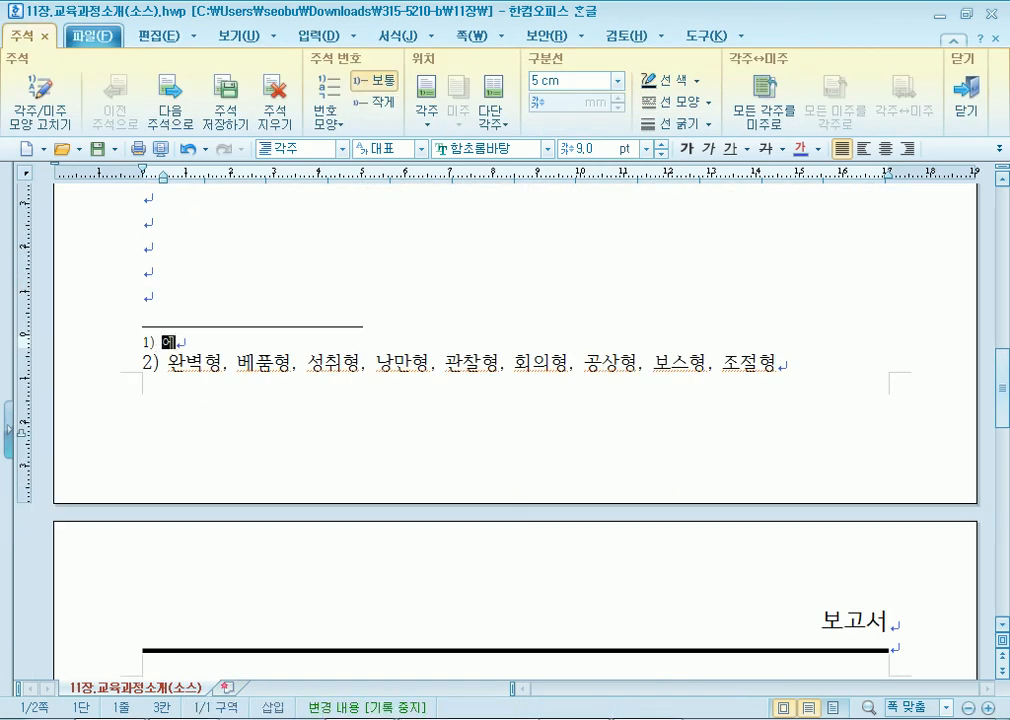
{"action": "type", "text": "니어그램"}
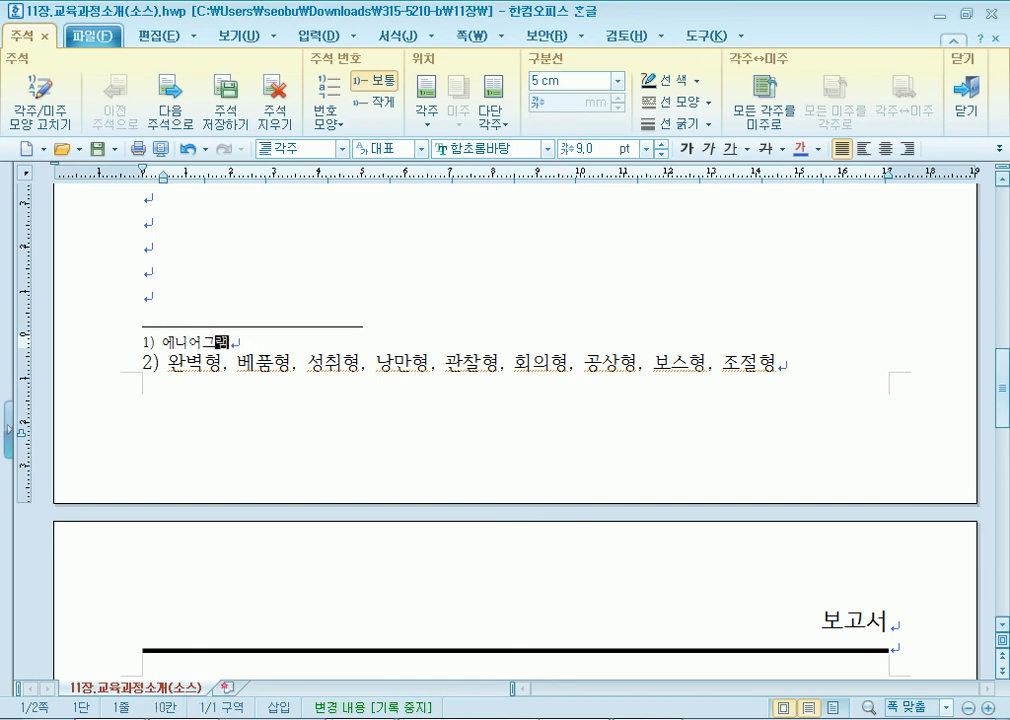
Set the 에니어그램 footnote line to 12 pt
{"action": "left_click", "coordinate": [85, 365]}
{"action": "left_click", "coordinate": [93, 344]}
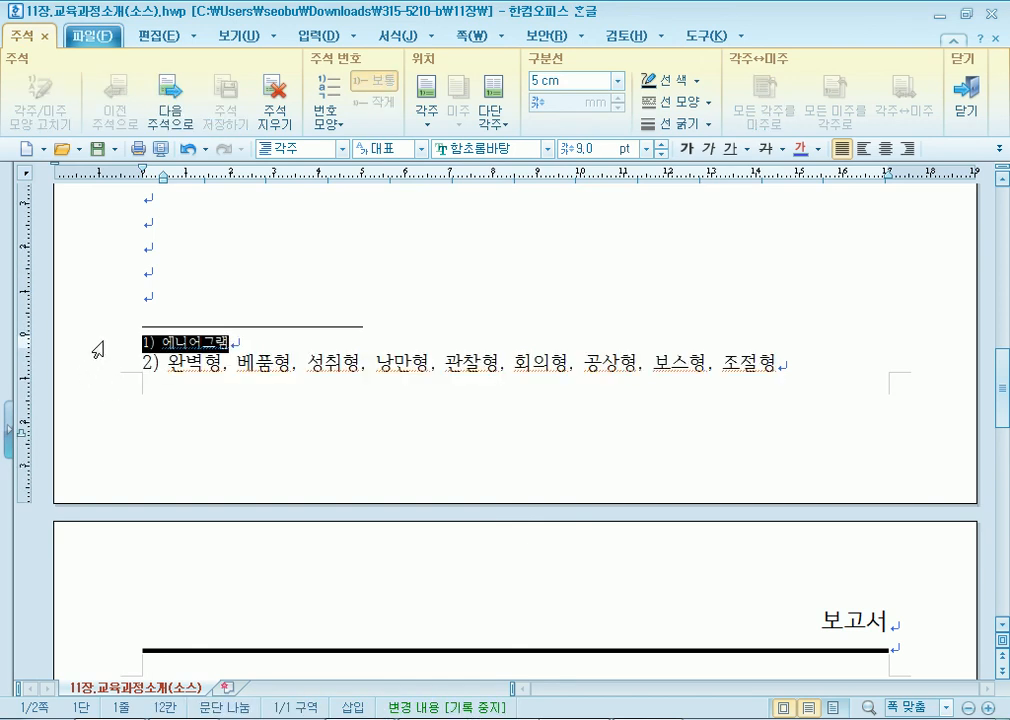
{"action": "left_click", "coordinate": [661, 144]}
{"action": "left_click", "coordinate": [661, 144]}
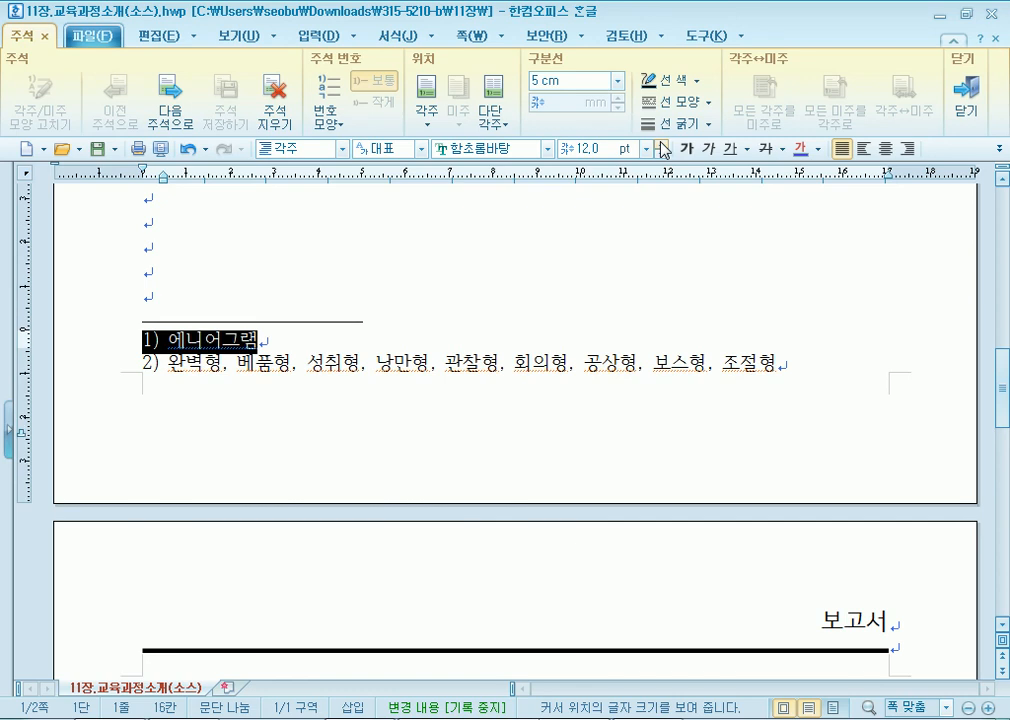
{"action": "left_click", "coordinate": [260, 342]}
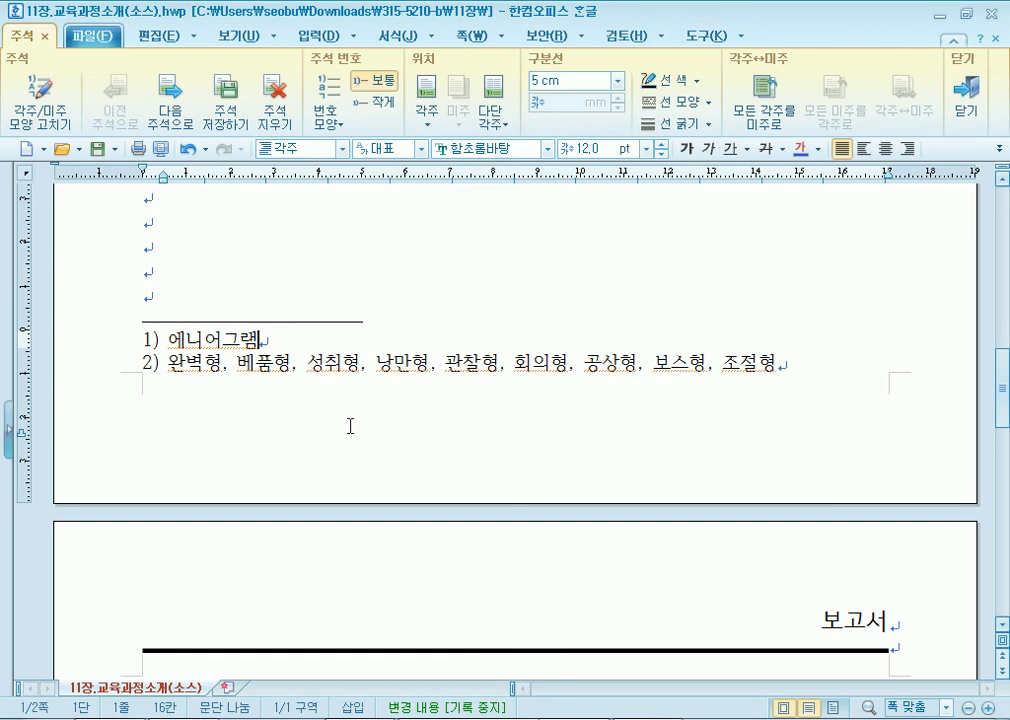
Leave the footnote, check the reference marks after 그림 and 9가지, and open the 에니어그램 footnote from its mark before returning to the body
{"action": "key", "text": "shift+Escape"}
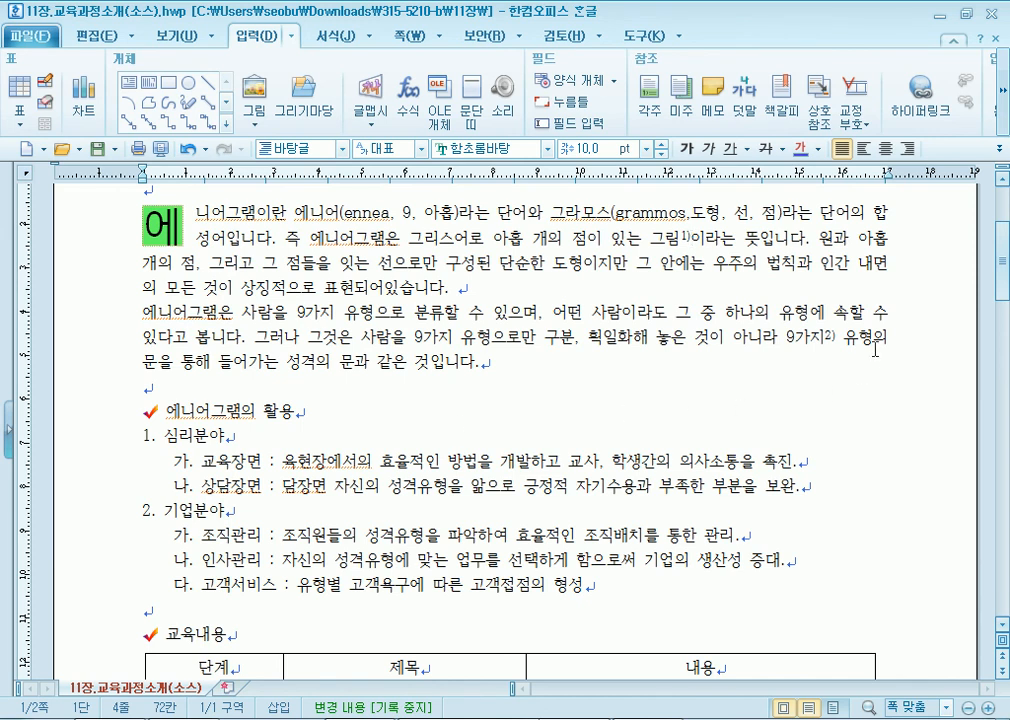
{"action": "left_click", "coordinate": [826, 337]}
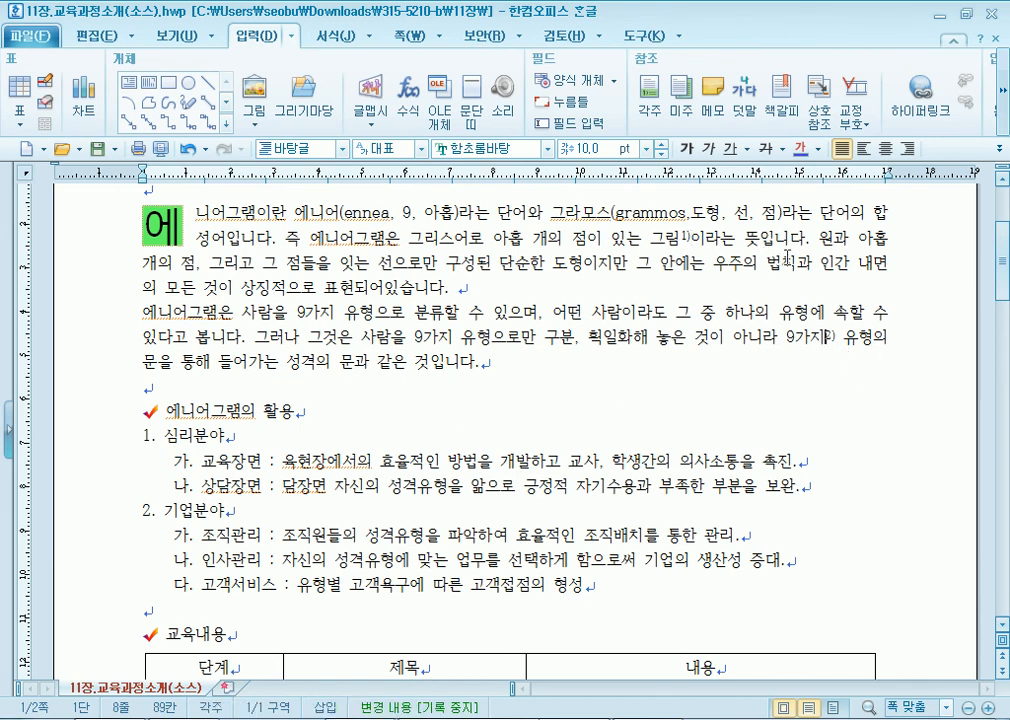
{"action": "left_click", "coordinate": [683, 237]}
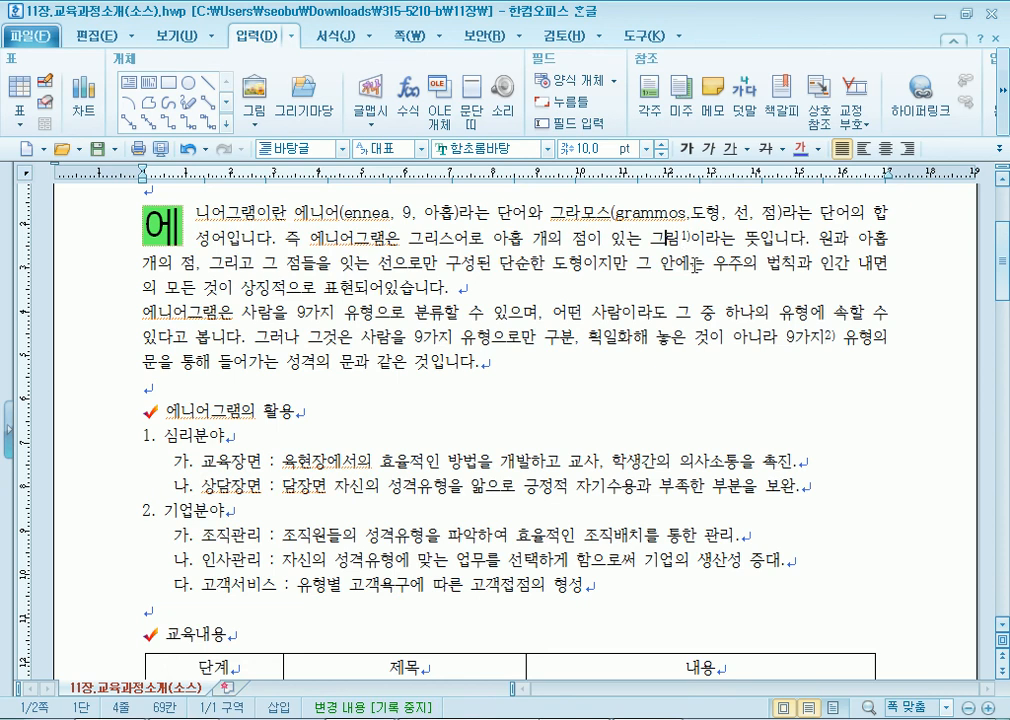
{"action": "left_click", "coordinate": [693, 263]}
{"action": "type", "text": "1)"}
{"action": "left_click", "coordinate": [689, 242]}
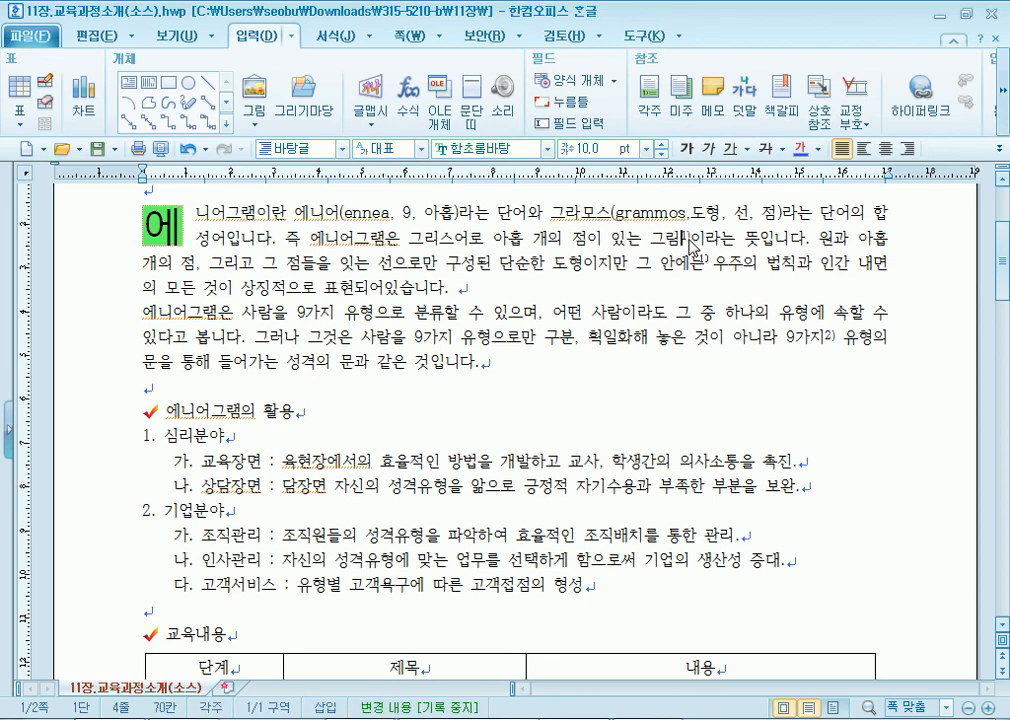
{"action": "double_click", "coordinate": [689, 242]}
{"action": "scroll", "coordinate": [622, 381], "scroll_direction": "down", "scroll_amount": 3}
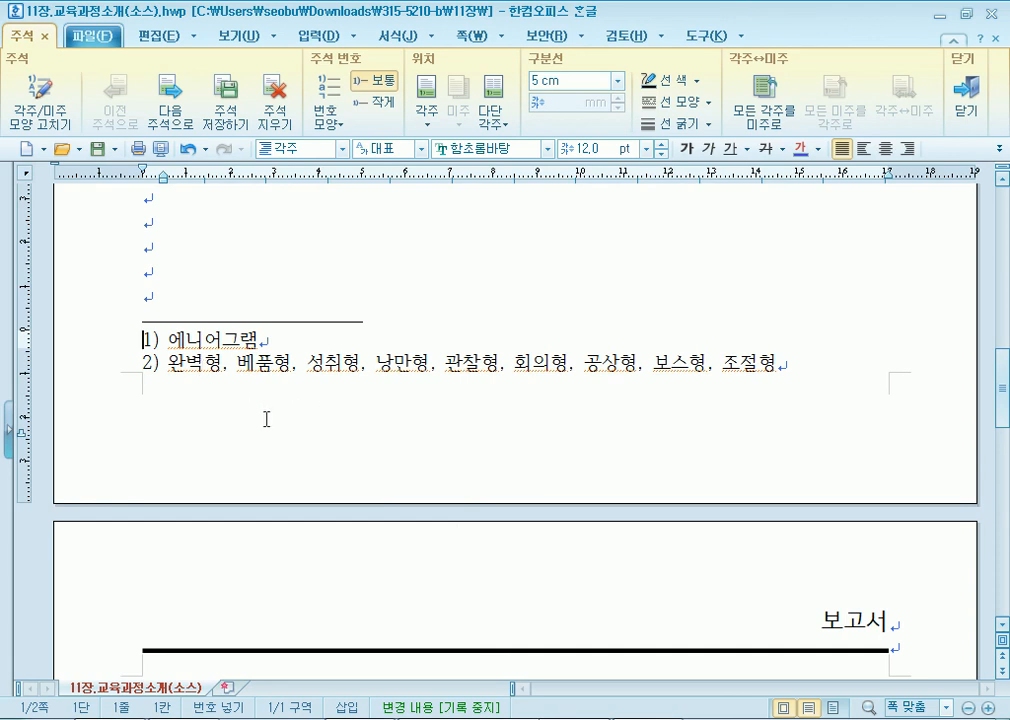
{"action": "left_click", "coordinate": [966, 100]}
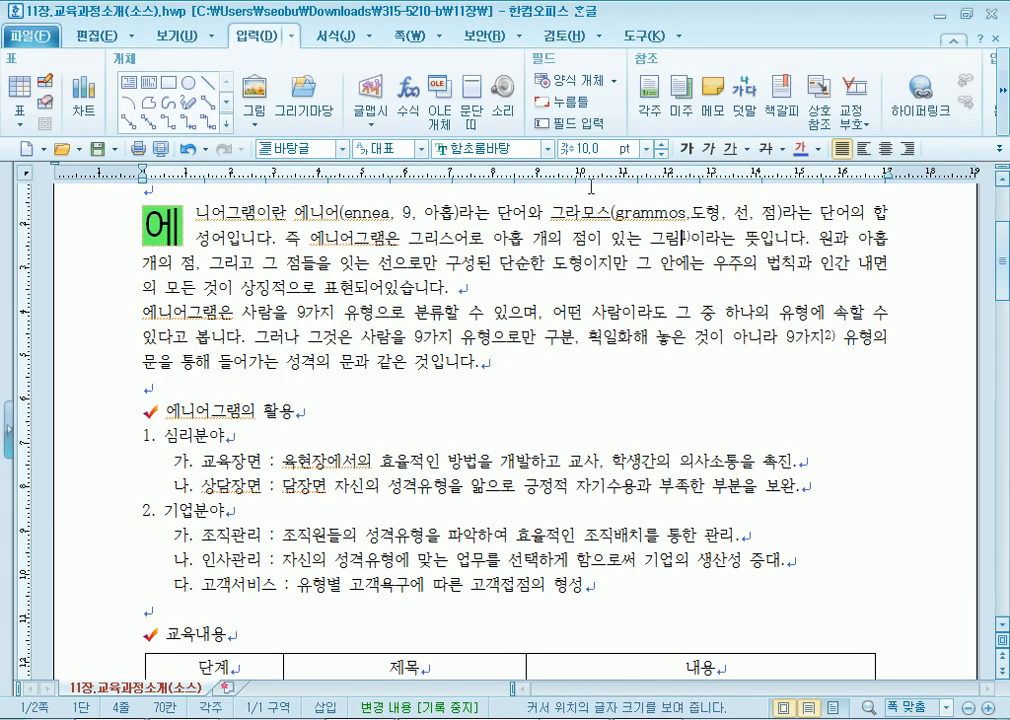
Open the footnote from its mark after 9가지 and set the footnote number shape (번호 모양) to ①,②,③
{"action": "double_click", "coordinate": [838, 350]}
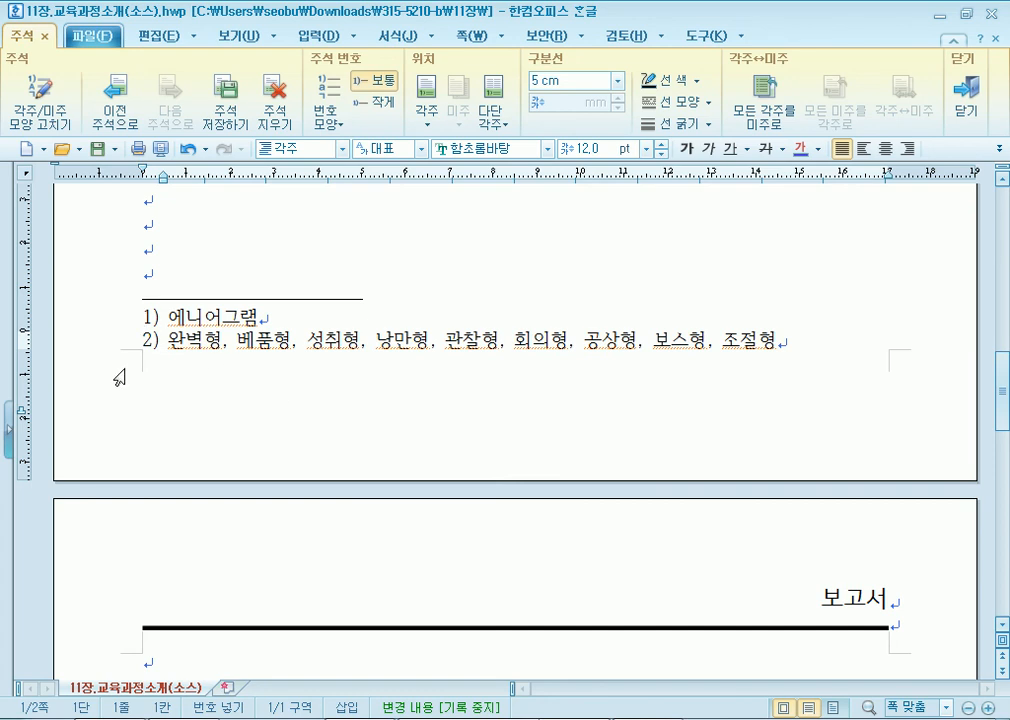
{"action": "left_click", "coordinate": [34, 123]}
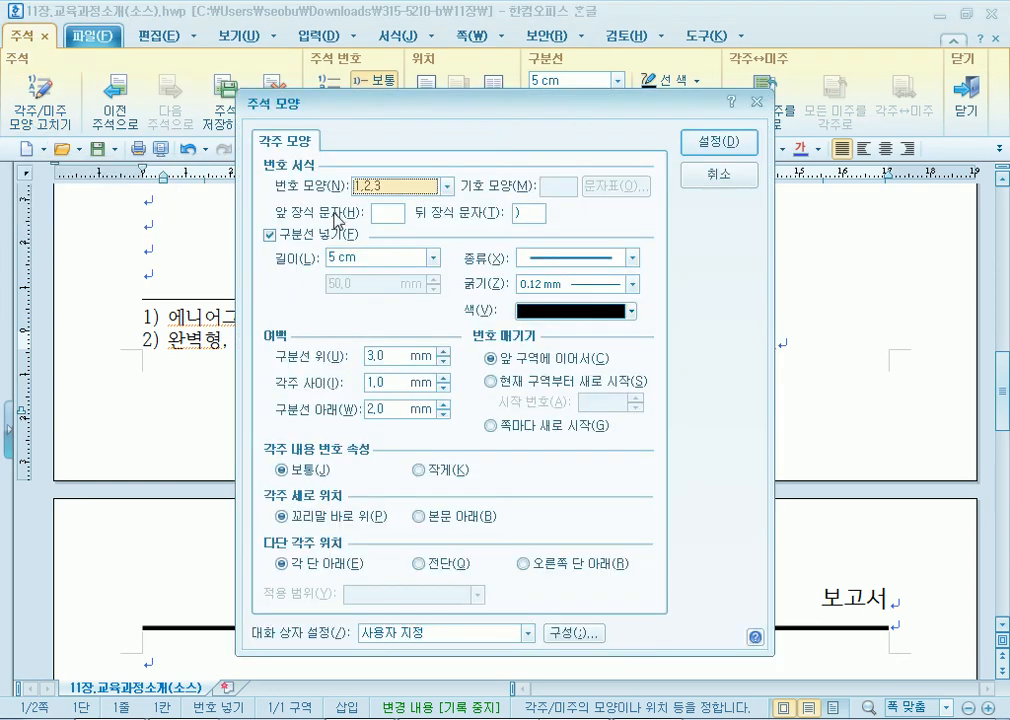
{"action": "left_click_drag", "start_coordinate": [365, 103], "coordinate": [562, 58]}
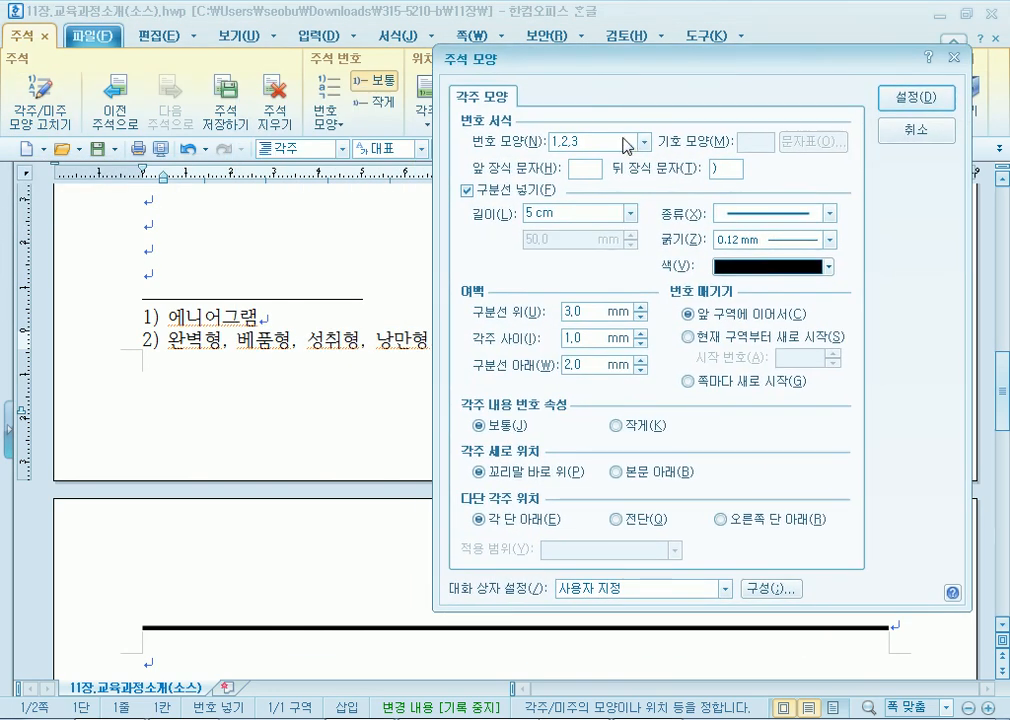
{"action": "left_click", "coordinate": [627, 143]}
{"action": "left_click", "coordinate": [593, 175]}
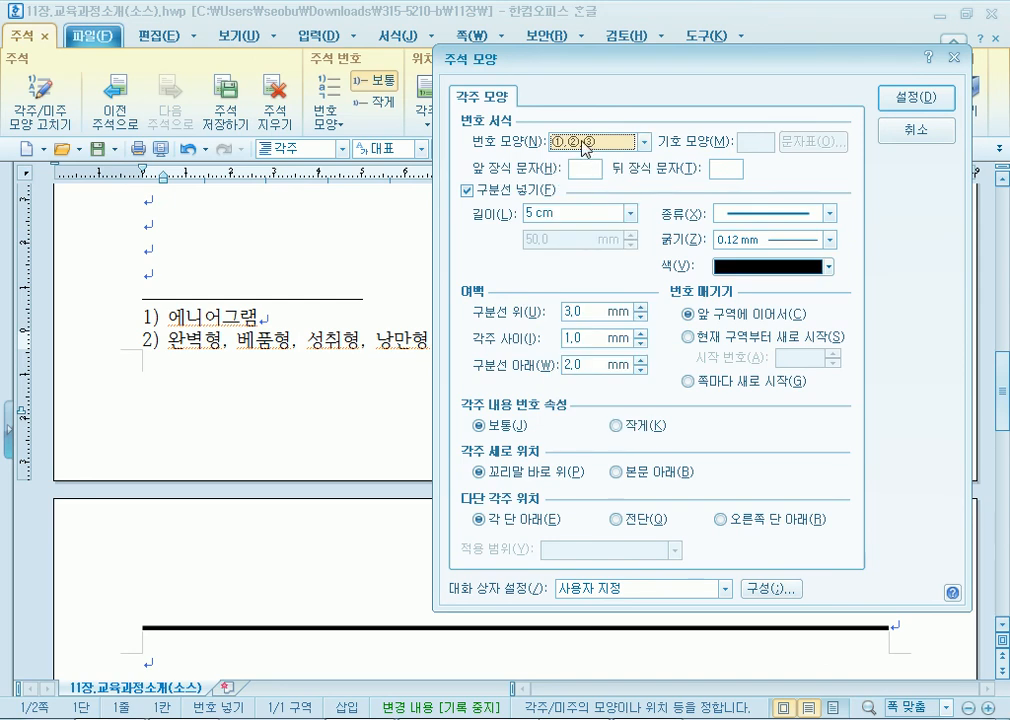
{"action": "left_click", "coordinate": [916, 98]}
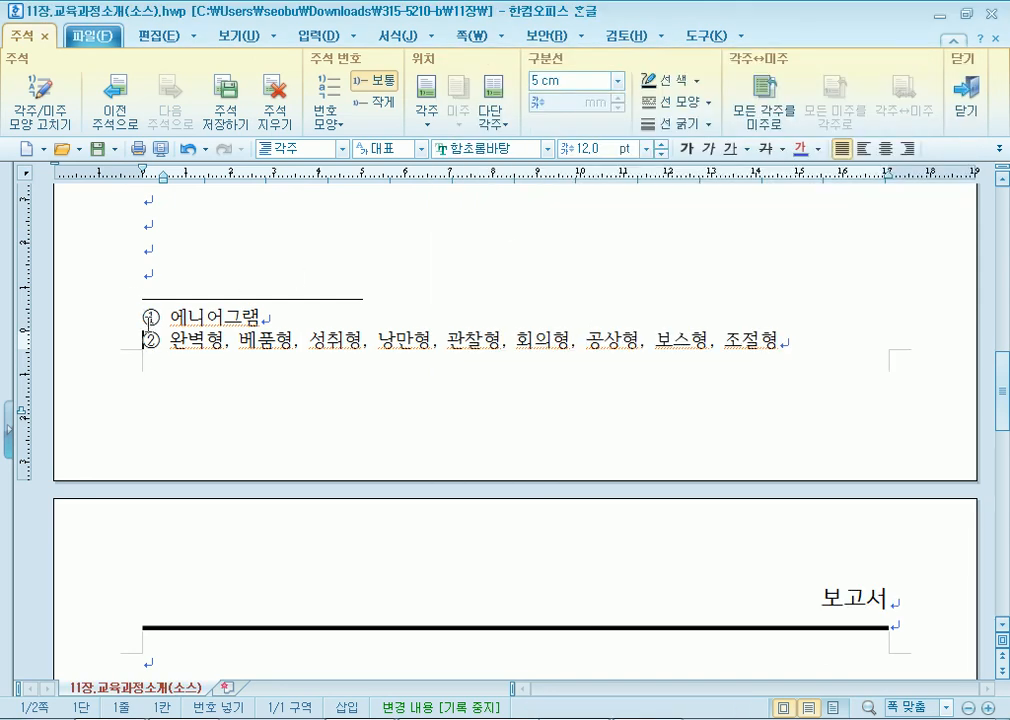
Set the footnote number shape (번호 모양) to uppercase Roman numerals I,II,III
{"action": "left_click", "coordinate": [60, 100]}
{"action": "left_click", "coordinate": [400, 187]}
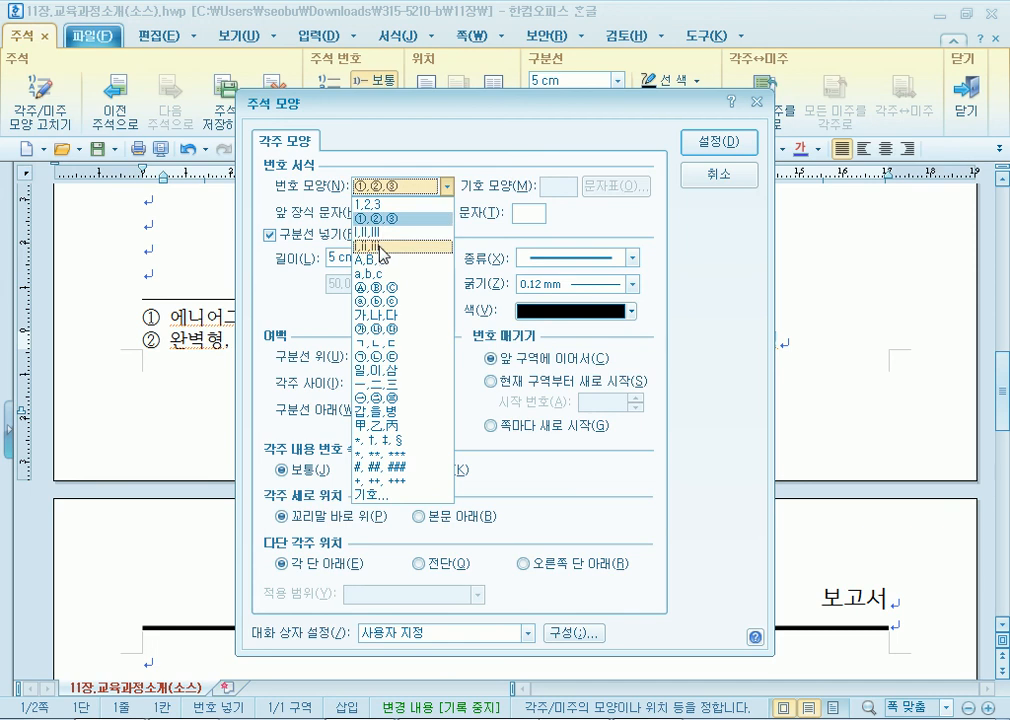
{"action": "left_click", "coordinate": [381, 232]}
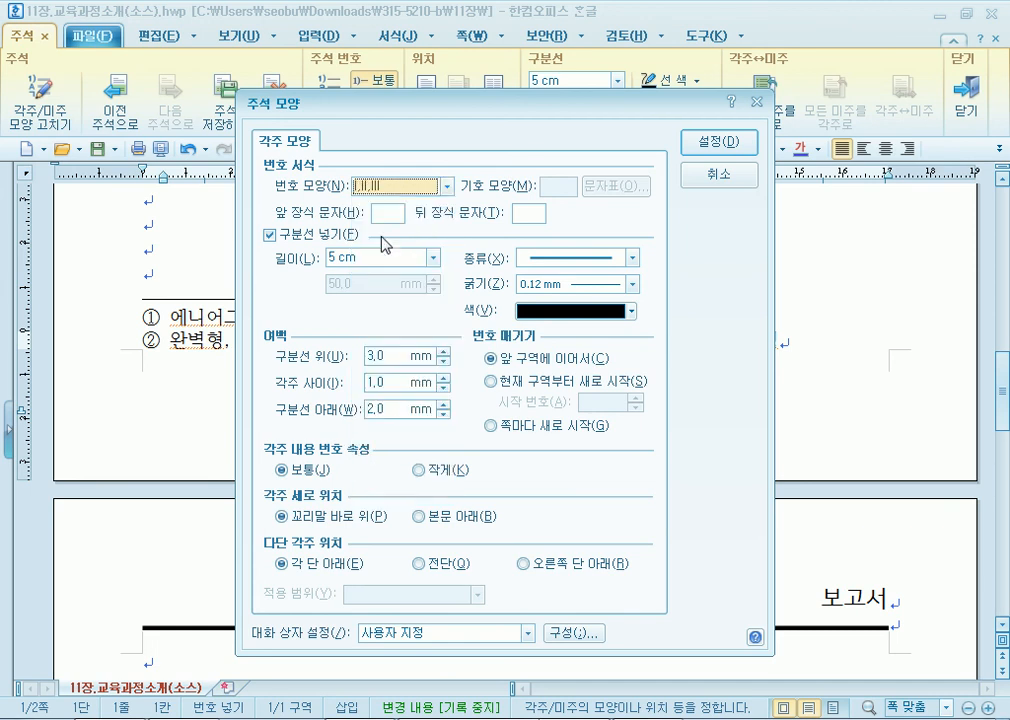
{"action": "left_click", "coordinate": [716, 142]}
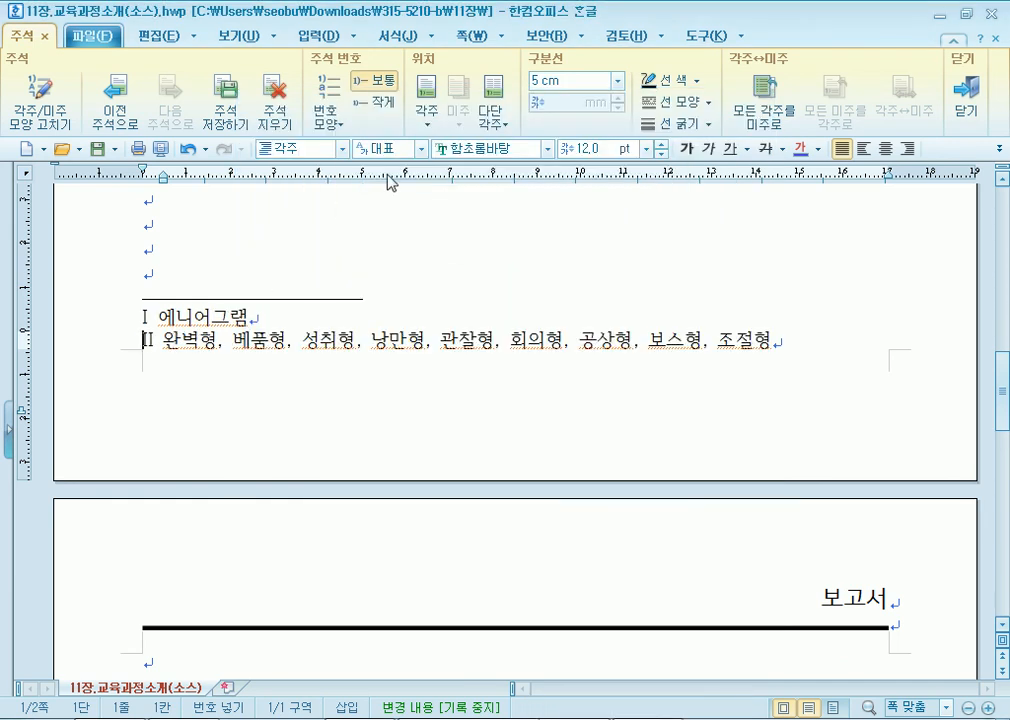
Enclose the footnote numbers in square brackets, with [ as the front decoration character and ] as the rear one
{"action": "left_click", "coordinate": [40, 100]}
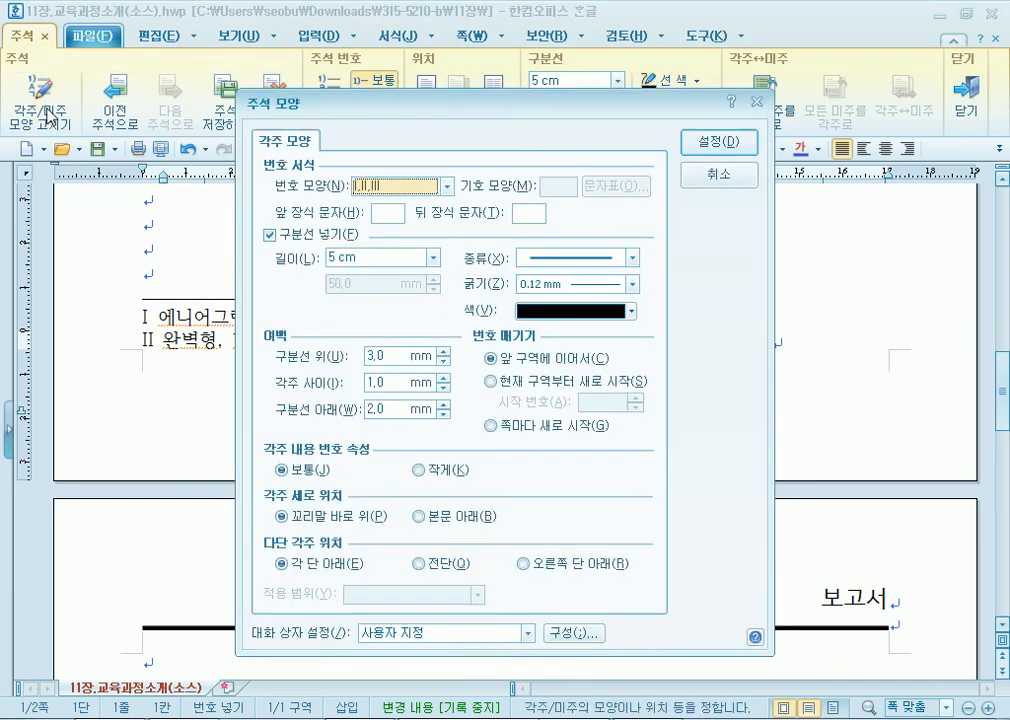
{"action": "left_click_drag", "start_coordinate": [290, 95], "coordinate": [406, 69]}
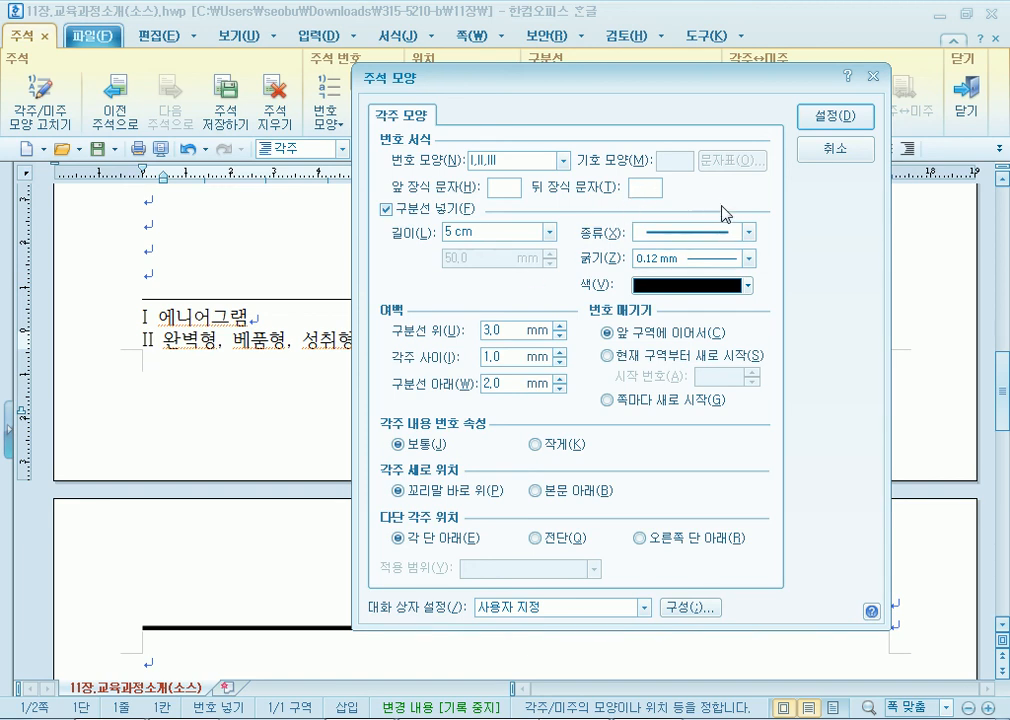
{"action": "left_click", "coordinate": [509, 189]}
{"action": "type", "text": "["}
{"action": "left_click", "coordinate": [635, 189]}
{"action": "type", "text": "]"}
{"action": "left_click", "coordinate": [836, 116]}
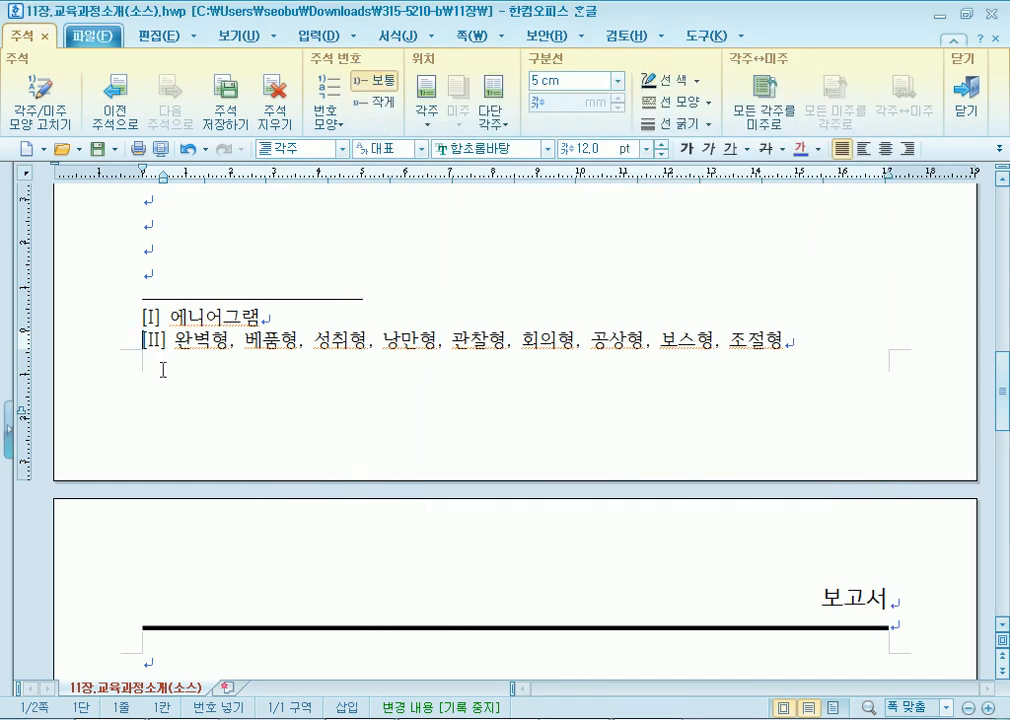
Clear the front decoration character of the footnote numbers and set the rear decoration character to a period
{"action": "left_click", "coordinate": [40, 110]}
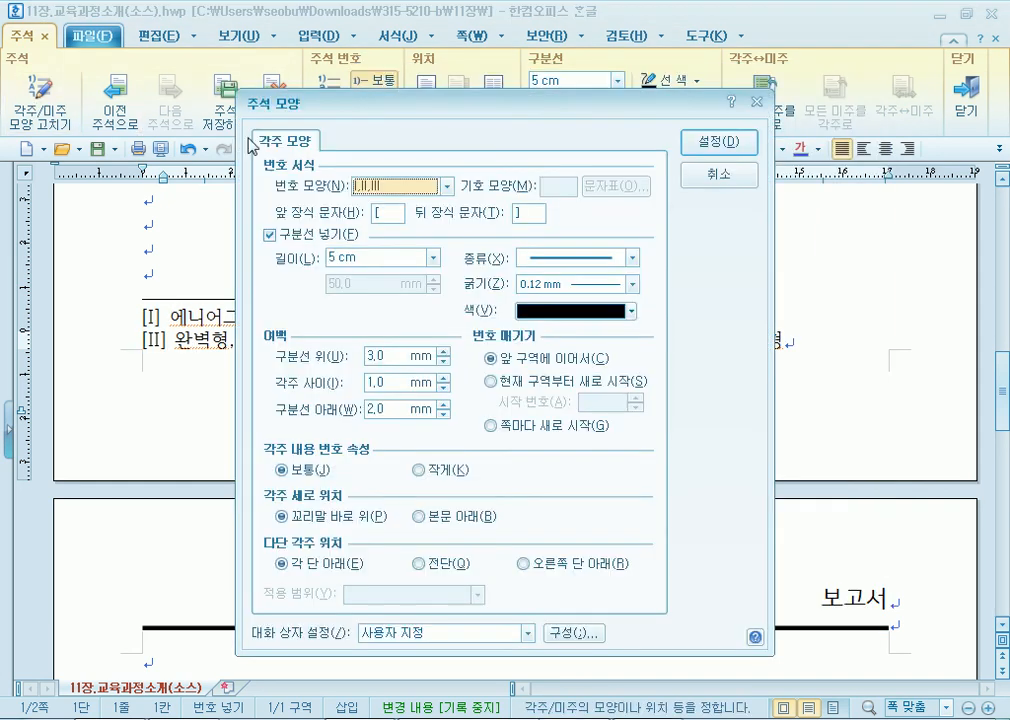
{"action": "left_click_drag", "start_coordinate": [387, 212], "coordinate": [314, 216]}
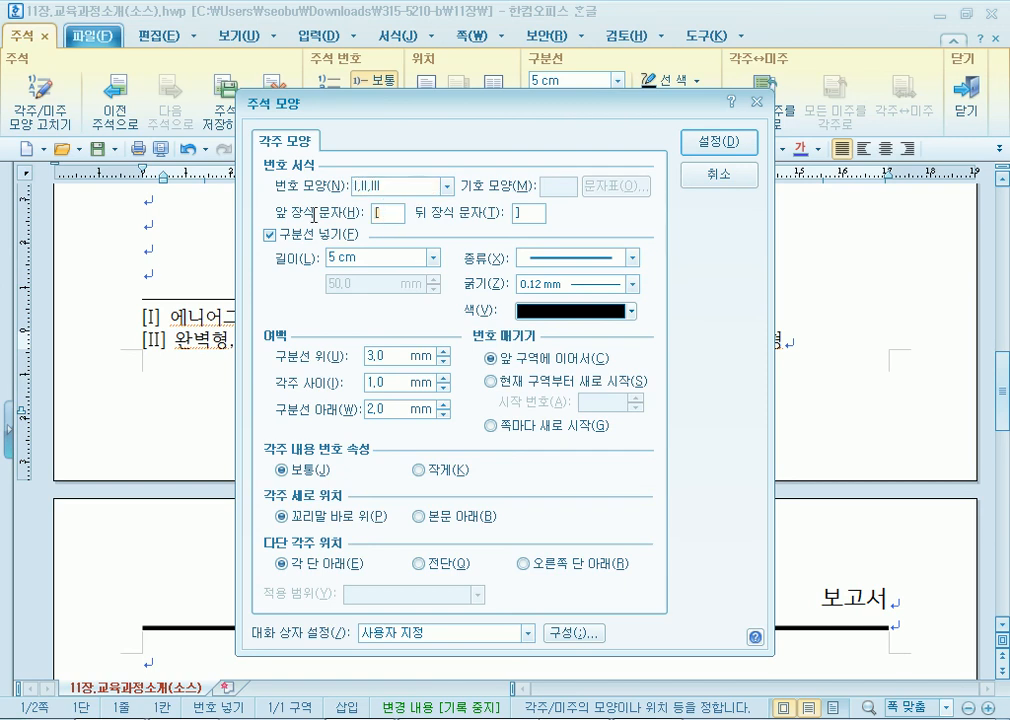
{"action": "left_click_drag", "start_coordinate": [536, 216], "coordinate": [459, 213]}
{"action": "type", "text": "["}
{"action": "left_click_drag", "start_coordinate": [384, 215], "coordinate": [294, 207]}
{"action": "key", "text": "BackSpace"}
{"action": "left_click_drag", "start_coordinate": [538, 213], "coordinate": [447, 206]}
{"action": "key", "text": "BackSpace"}
{"action": "type", "text": "."}
{"action": "left_click", "coordinate": [711, 155]}
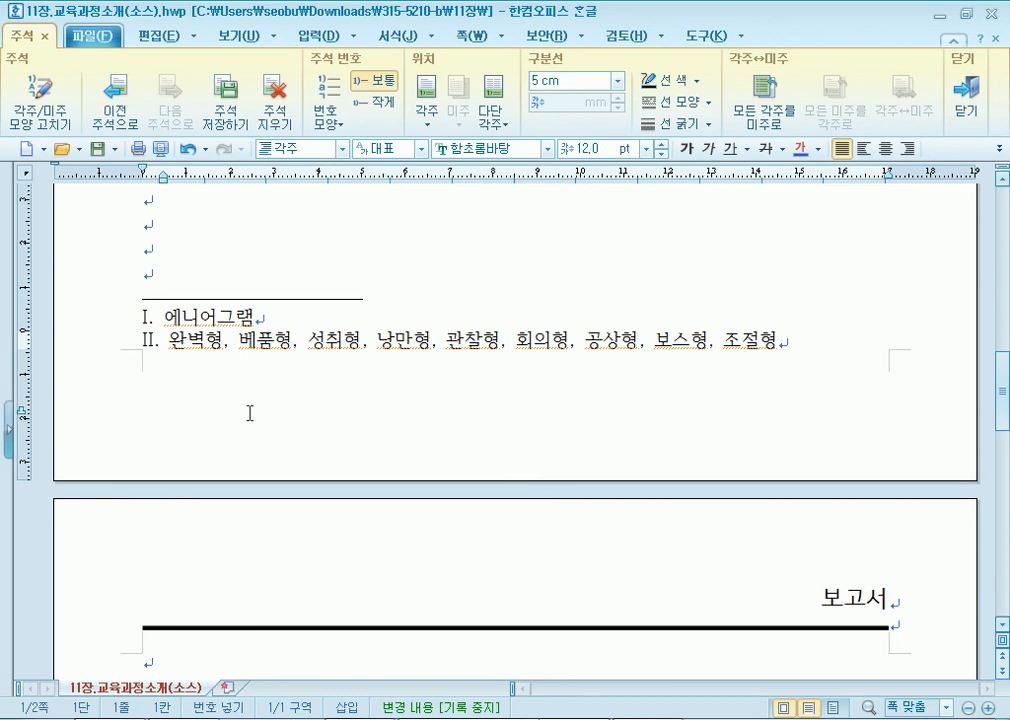
Insert a footnote (각주) after 개발 in the 교육장면 item with the text 개발방법
{"action": "scroll", "coordinate": [250, 413], "scroll_direction": "up", "scroll_amount": 10}
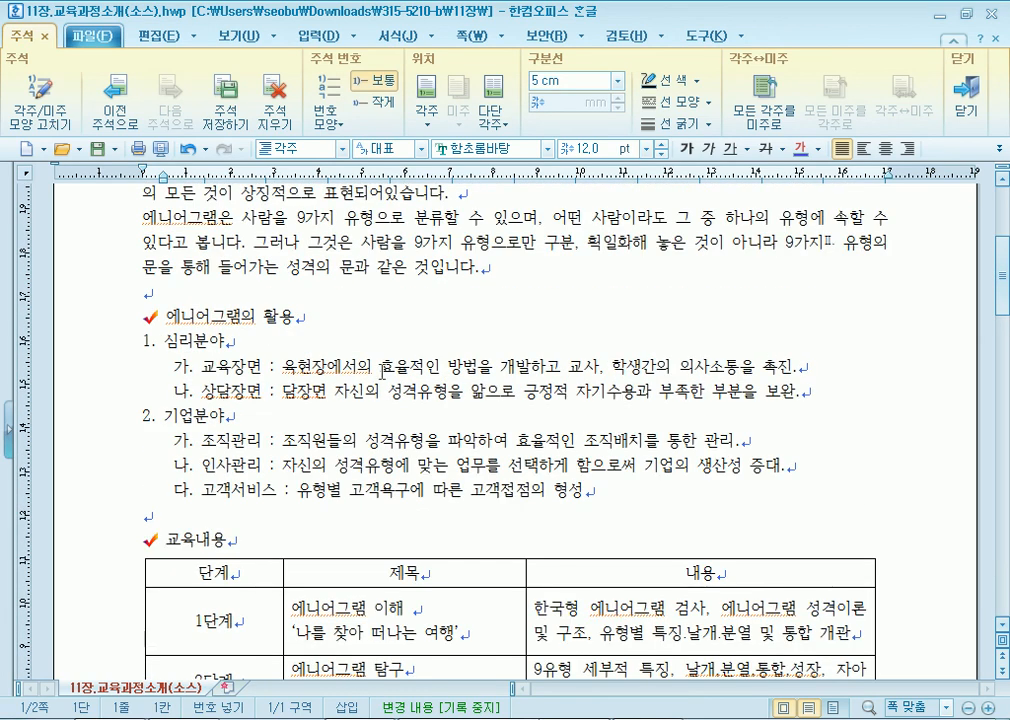
{"action": "key", "text": "shift+Escape"}
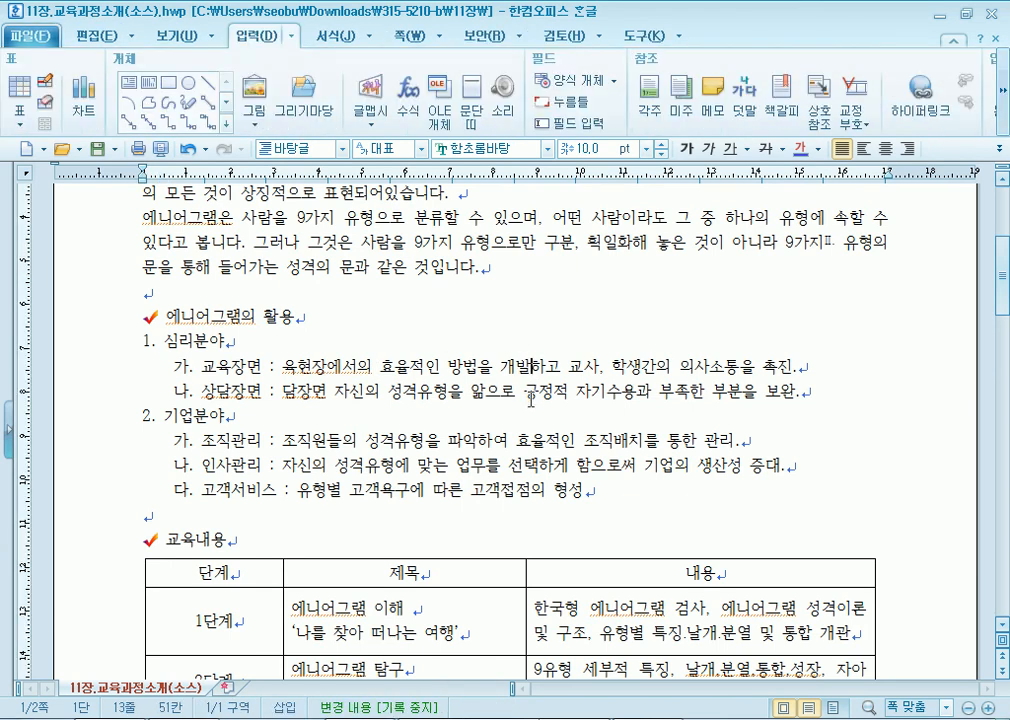
{"action": "scroll", "coordinate": [418, 312], "scroll_direction": "down", "scroll_amount": 1}
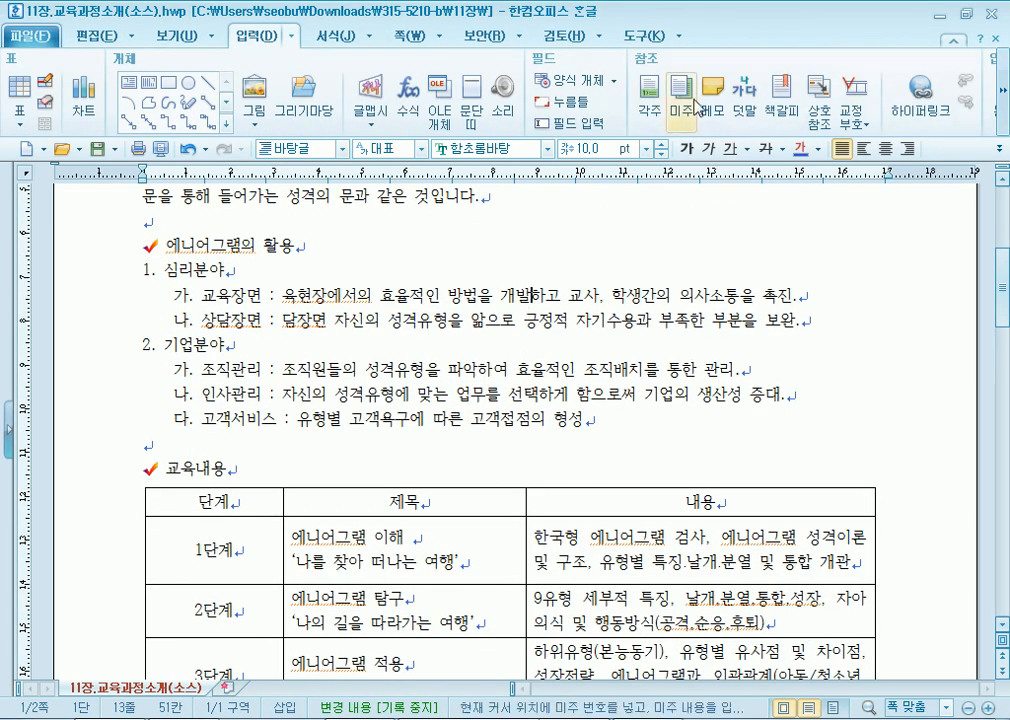
{"action": "left_click", "coordinate": [650, 95]}
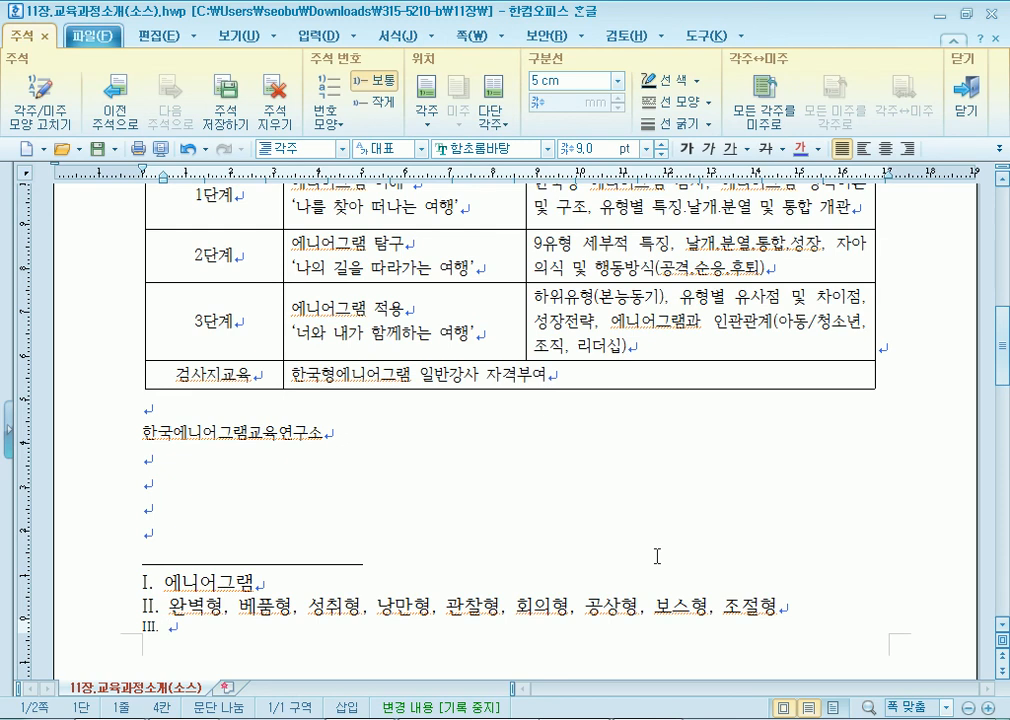
{"action": "type", "text": "개"}
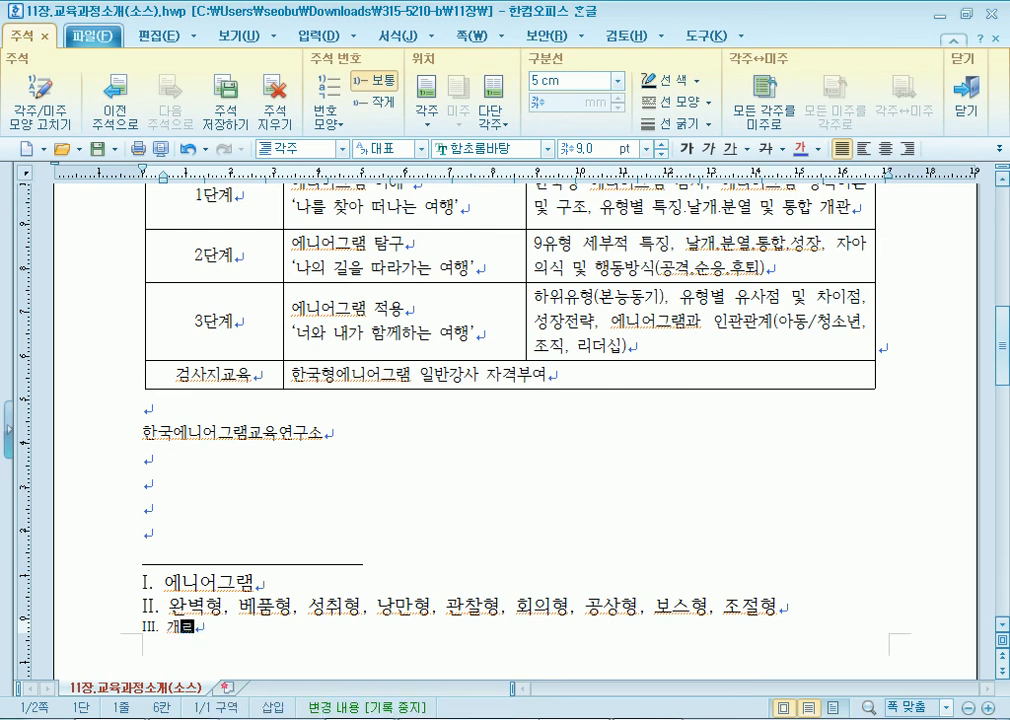
{"action": "type", "text": "념발방ㅂ"}
{"action": "left_click", "coordinate": [965, 95]}
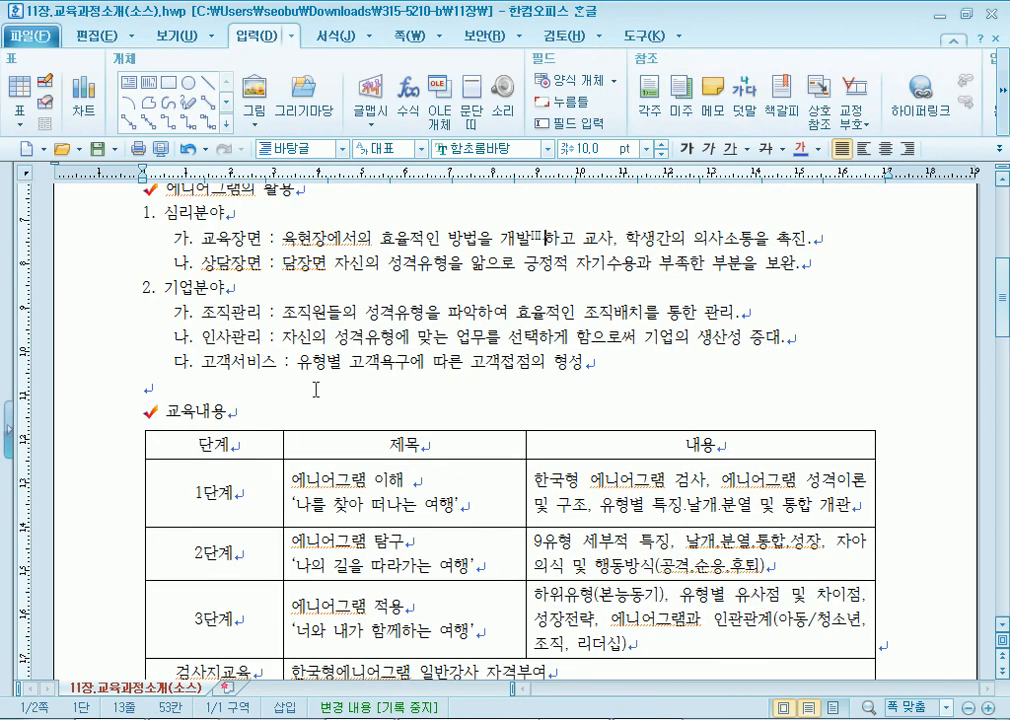
Compare the footnote reference marks after 그림, 9가지 and 개발 in the body with the notes at the foot of the page
{"action": "scroll", "coordinate": [433, 265], "scroll_direction": "up", "scroll_amount": 1}
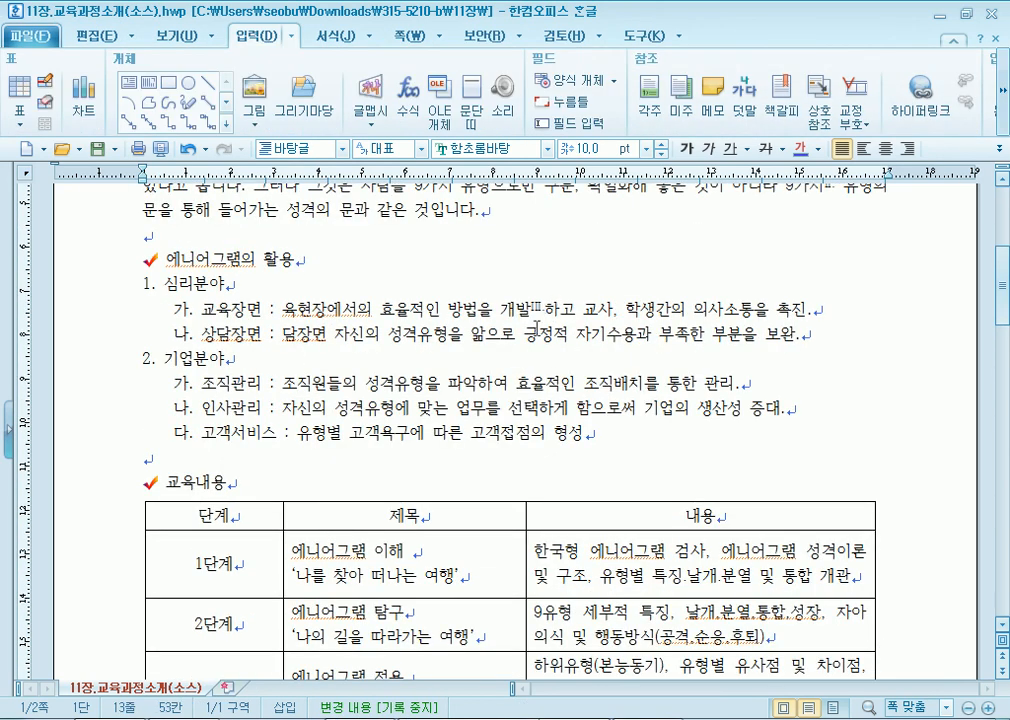
{"action": "scroll", "coordinate": [537, 325], "scroll_direction": "up", "scroll_amount": 3}
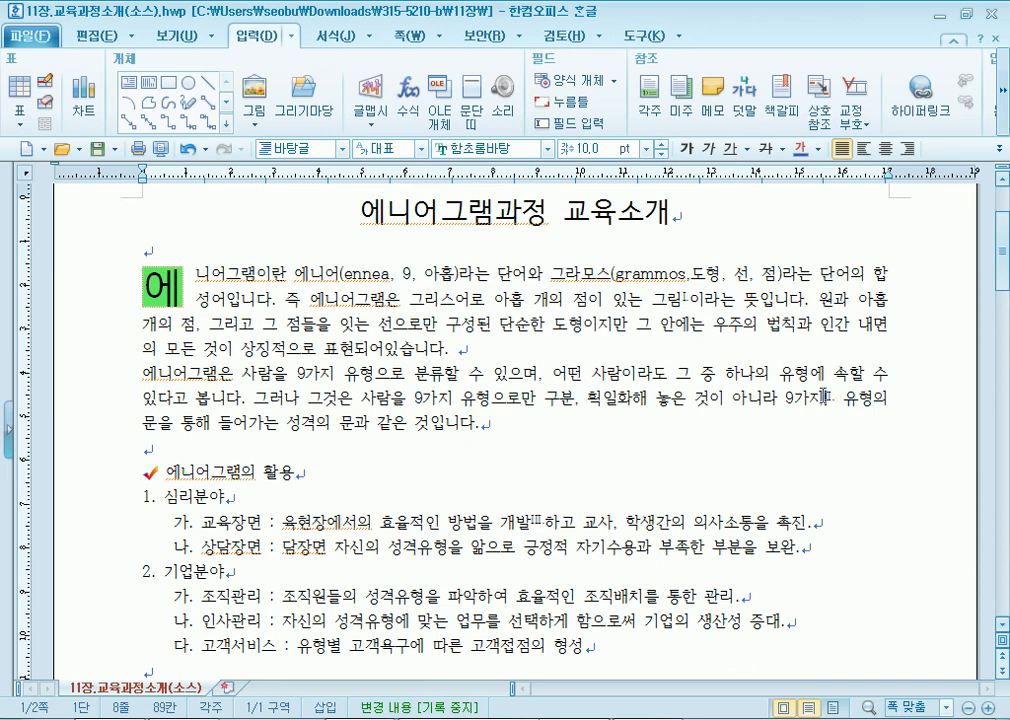
{"action": "left_click_drag", "start_coordinate": [826, 401], "coordinate": [834, 401]}
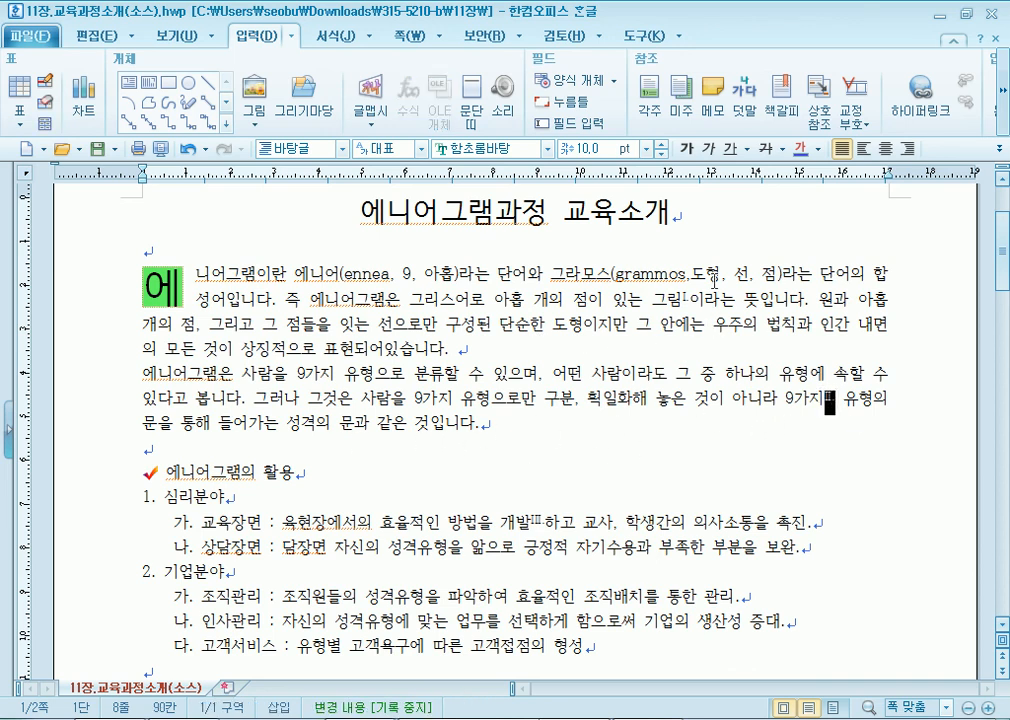
{"action": "left_click_drag", "start_coordinate": [683, 299], "coordinate": [692, 299]}
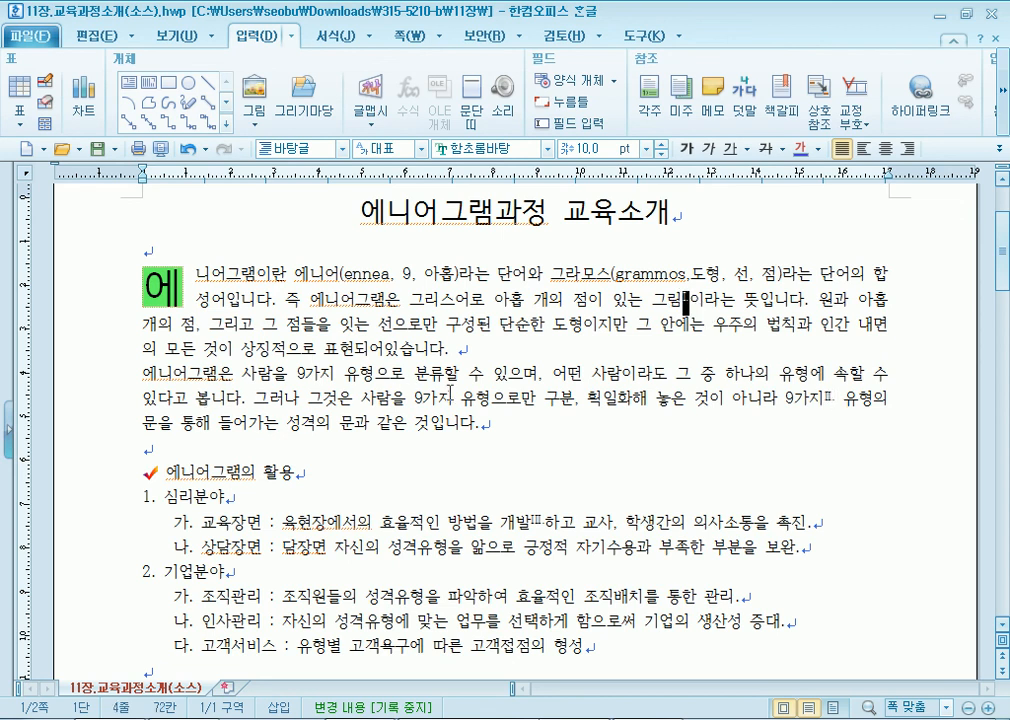
{"action": "scroll", "coordinate": [523, 437], "scroll_direction": "down", "scroll_amount": 3}
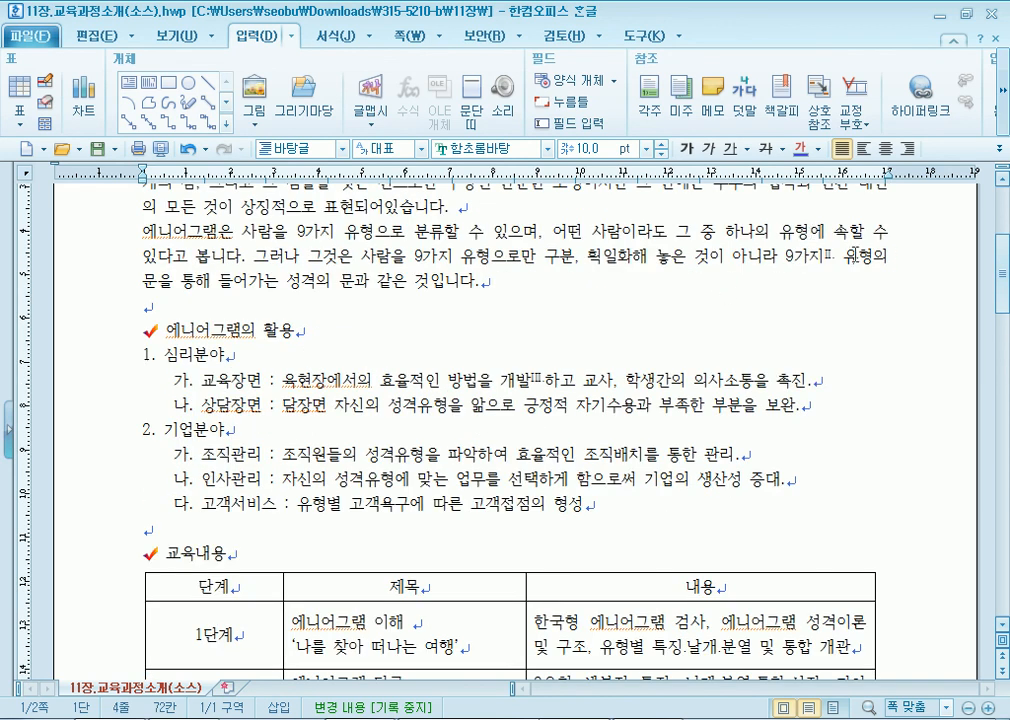
{"action": "left_click", "coordinate": [467, 413]}
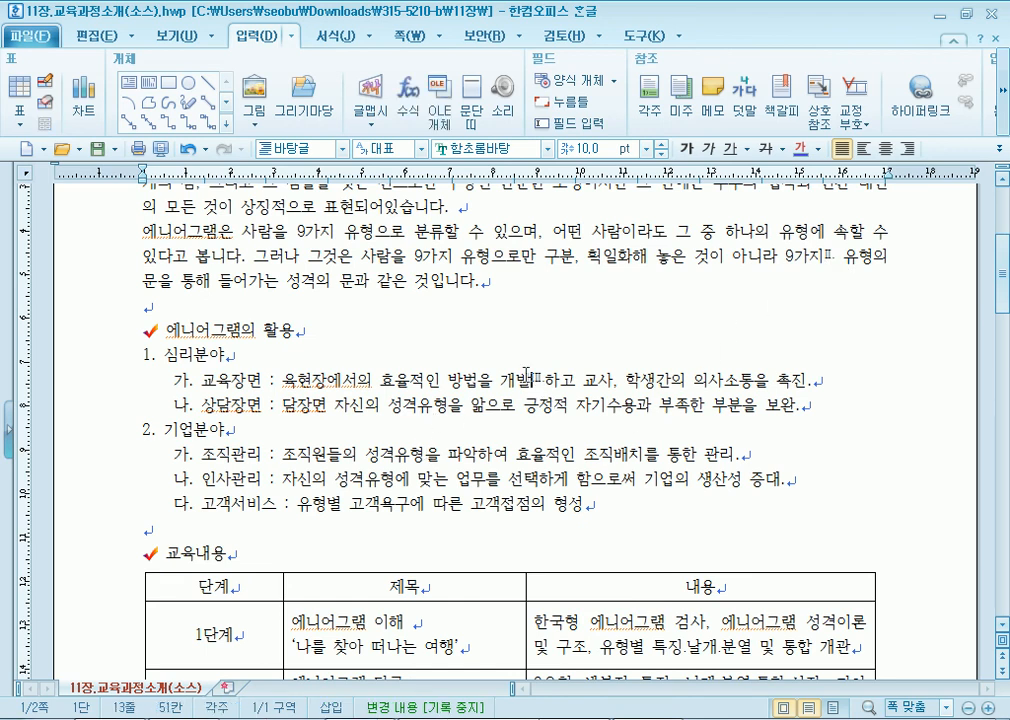
{"action": "scroll", "coordinate": [588, 308], "scroll_direction": "up", "scroll_amount": 3}
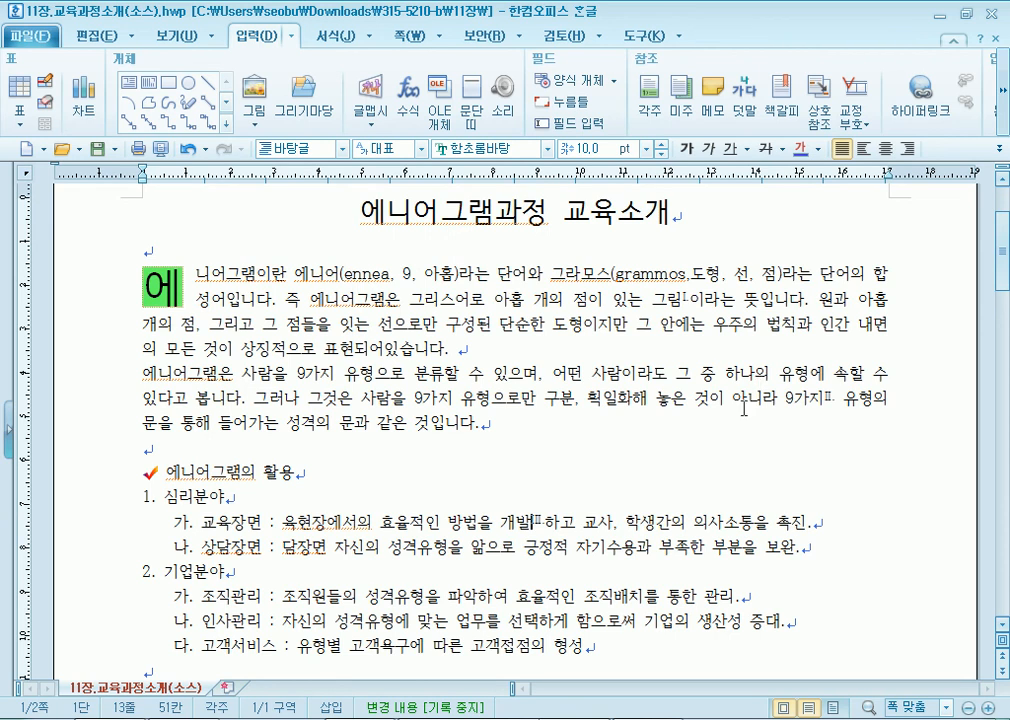
{"action": "scroll", "coordinate": [732, 474], "scroll_direction": "down", "scroll_amount": 20}
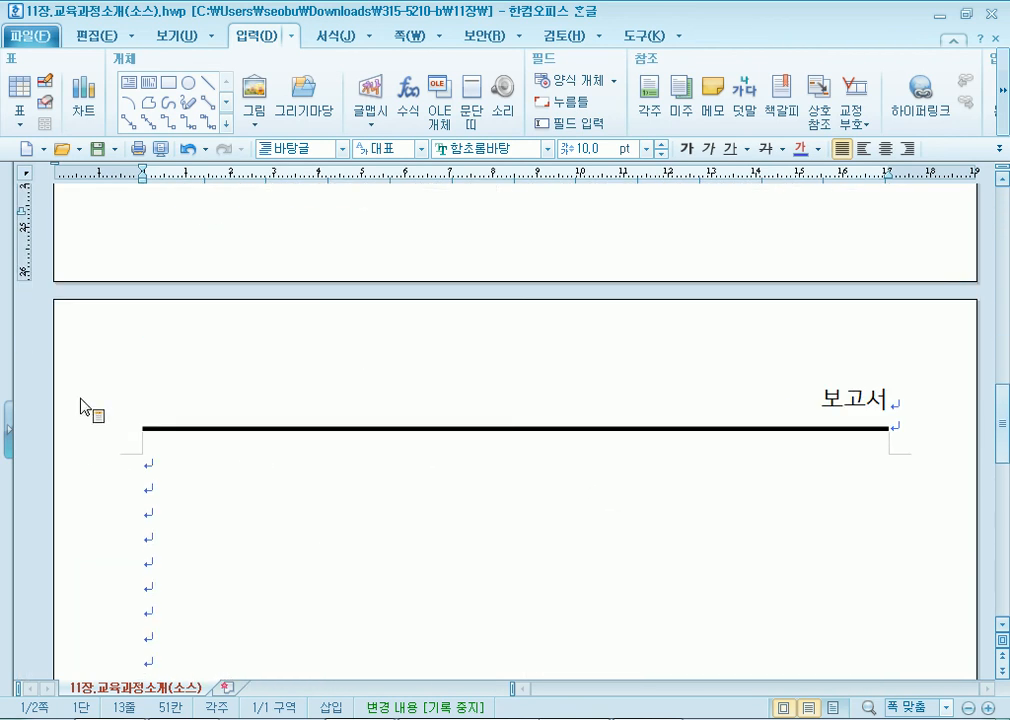
{"action": "scroll", "coordinate": [83, 408], "scroll_direction": "up", "scroll_amount": 3}
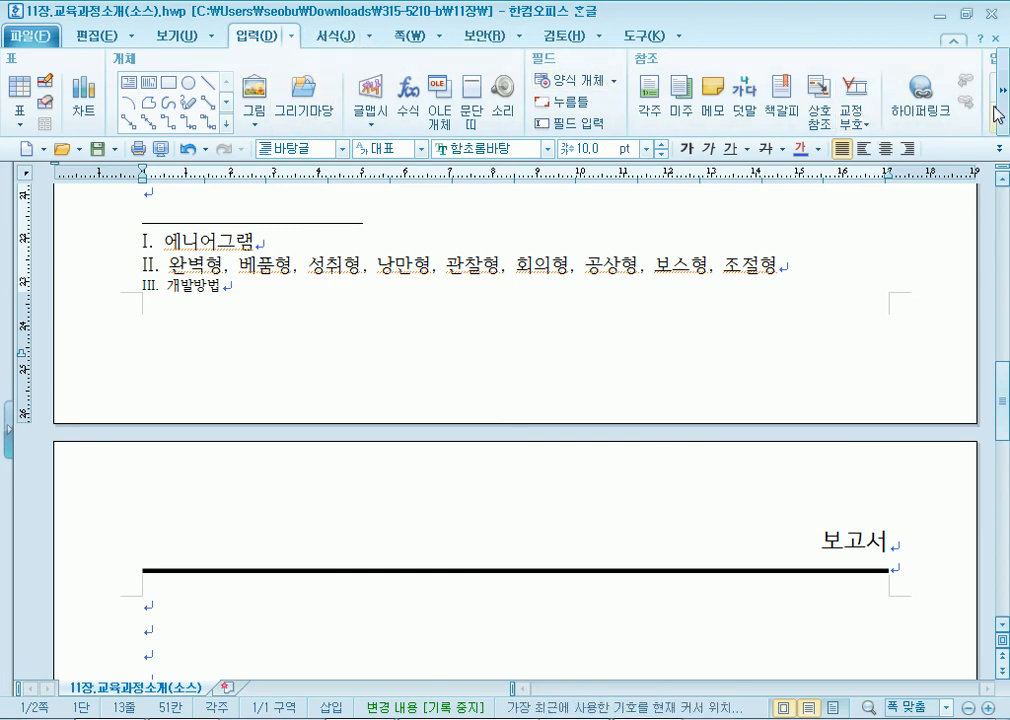
Convert all footnotes in the document to endnotes (모든 각주를 미주로 바꾸기)
{"action": "left_click", "coordinate": [289, 36]}
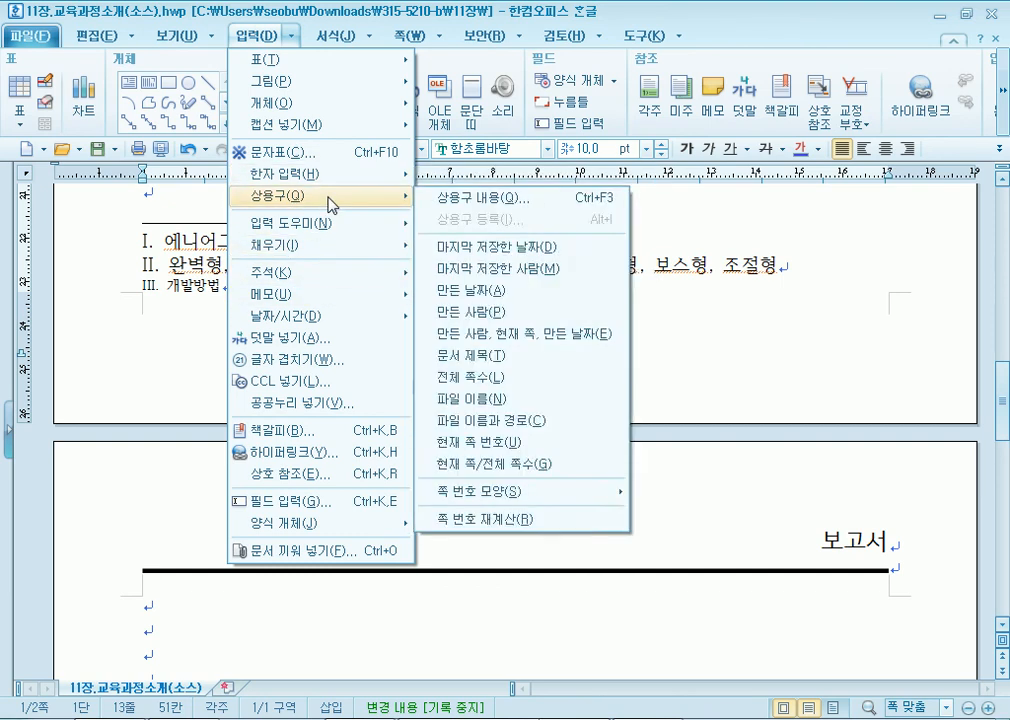
{"action": "mouse_move", "coordinate": [320, 280]}
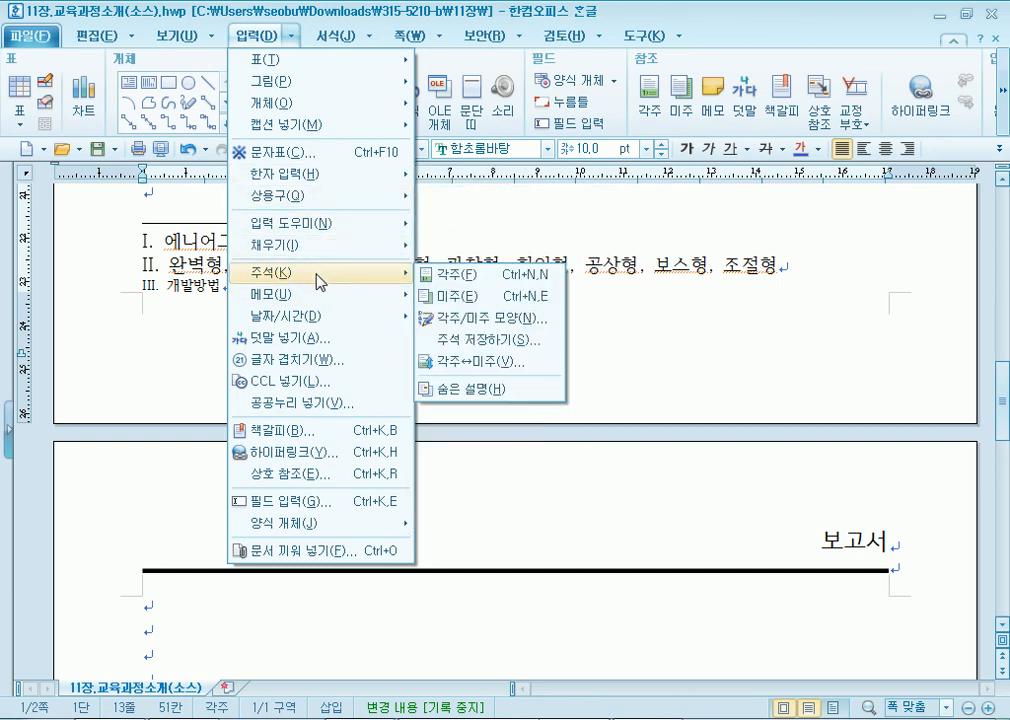
{"action": "left_click", "coordinate": [458, 365]}
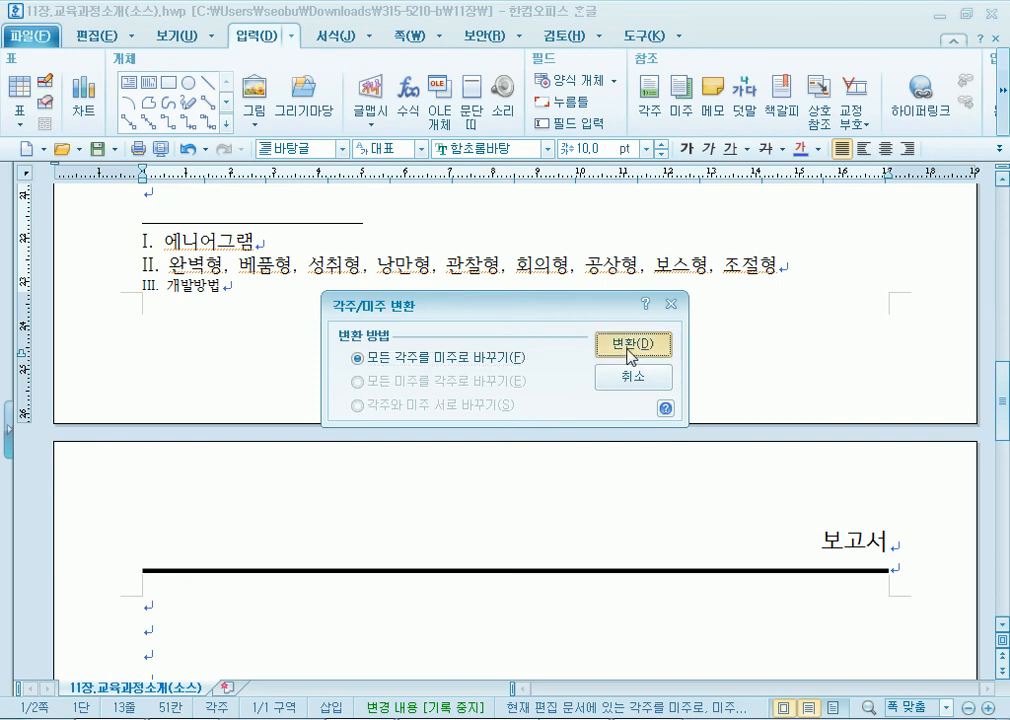
{"action": "left_click", "coordinate": [631, 350]}
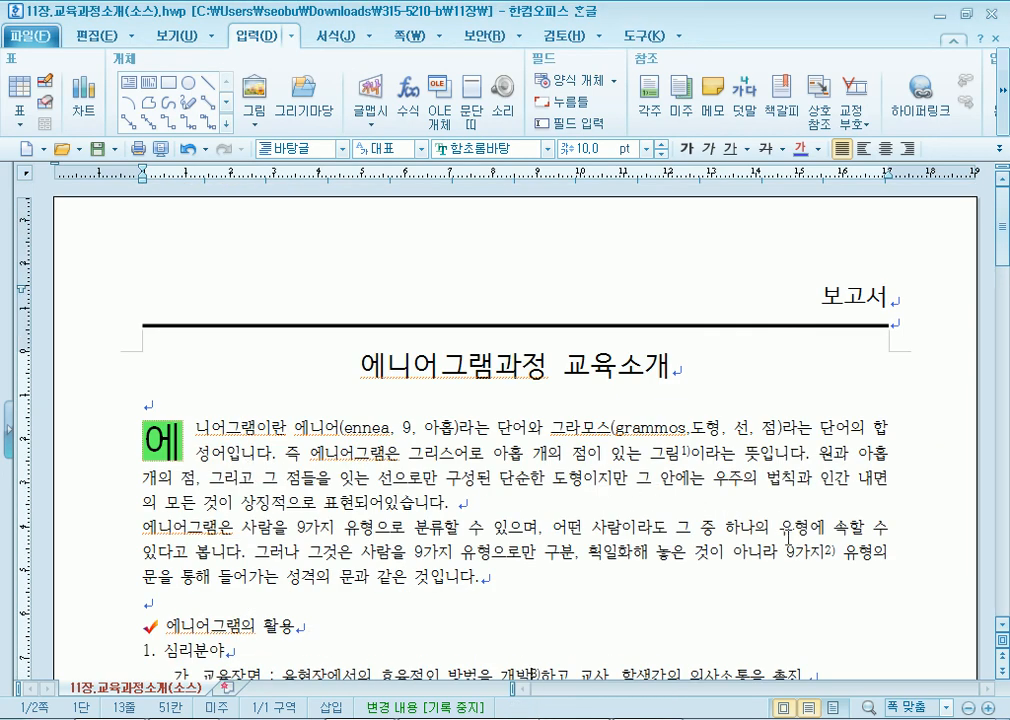
Examine the note reference marks in the body text and the endnotes collected after the last paragraph of page 2
{"action": "scroll", "coordinate": [598, 476], "scroll_direction": "down", "scroll_amount": 3}
{"action": "left_click", "coordinate": [828, 335]}
{"action": "key", "text": "Right"}
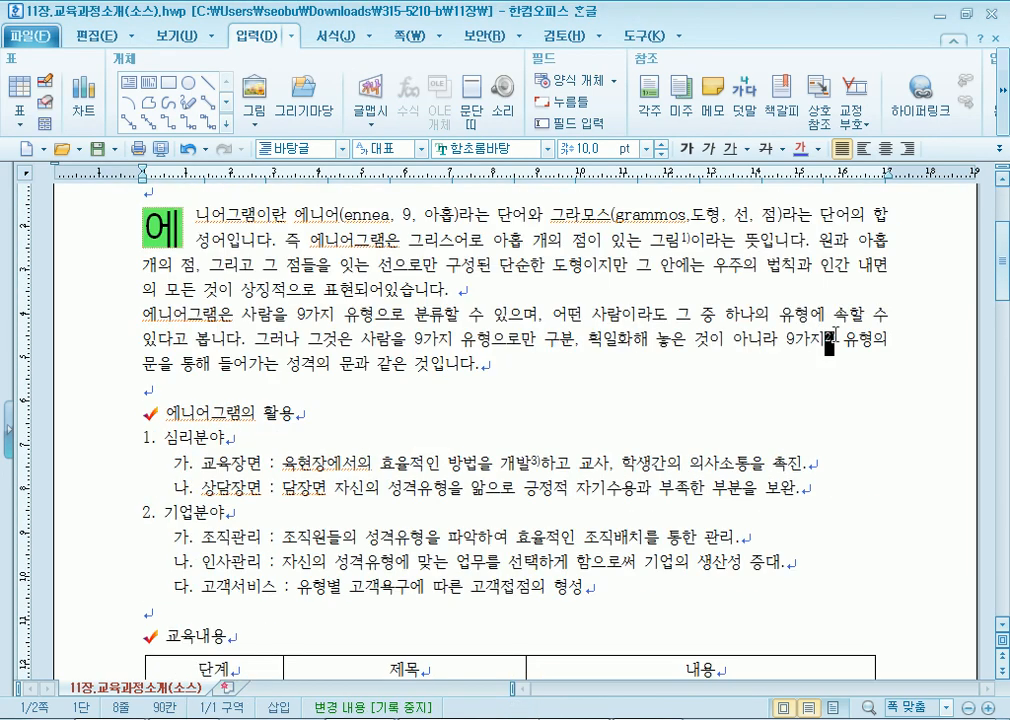
{"action": "left_click", "coordinate": [685, 240]}
{"action": "scroll", "coordinate": [256, 418], "scroll_direction": "down", "scroll_amount": 10}
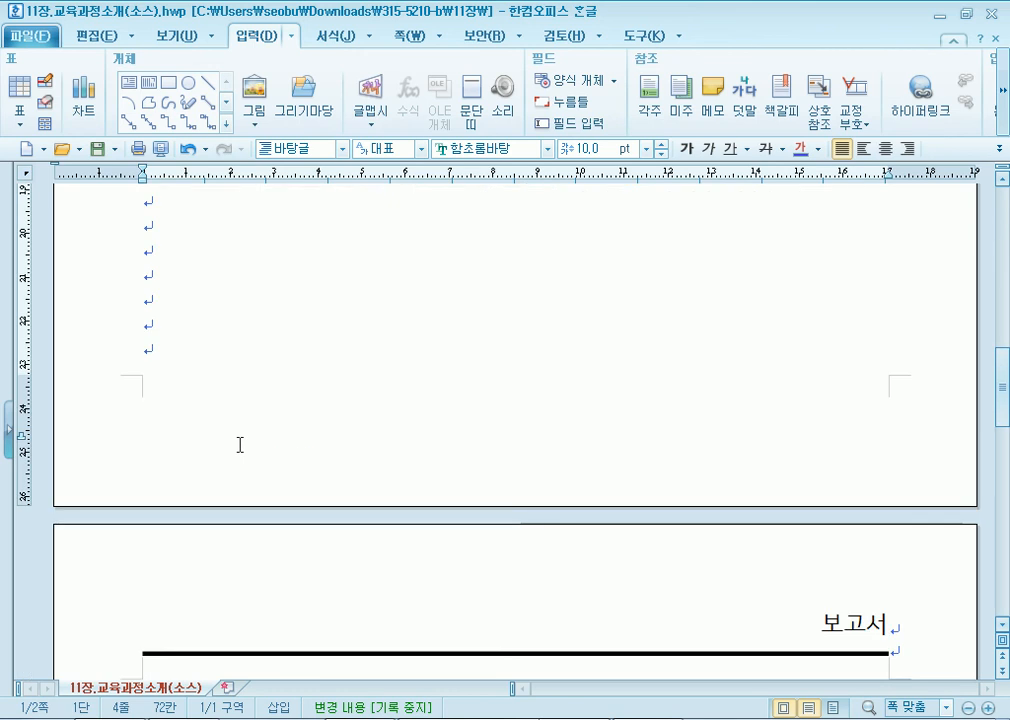
{"action": "scroll", "coordinate": [255, 397], "scroll_direction": "down", "scroll_amount": 8}
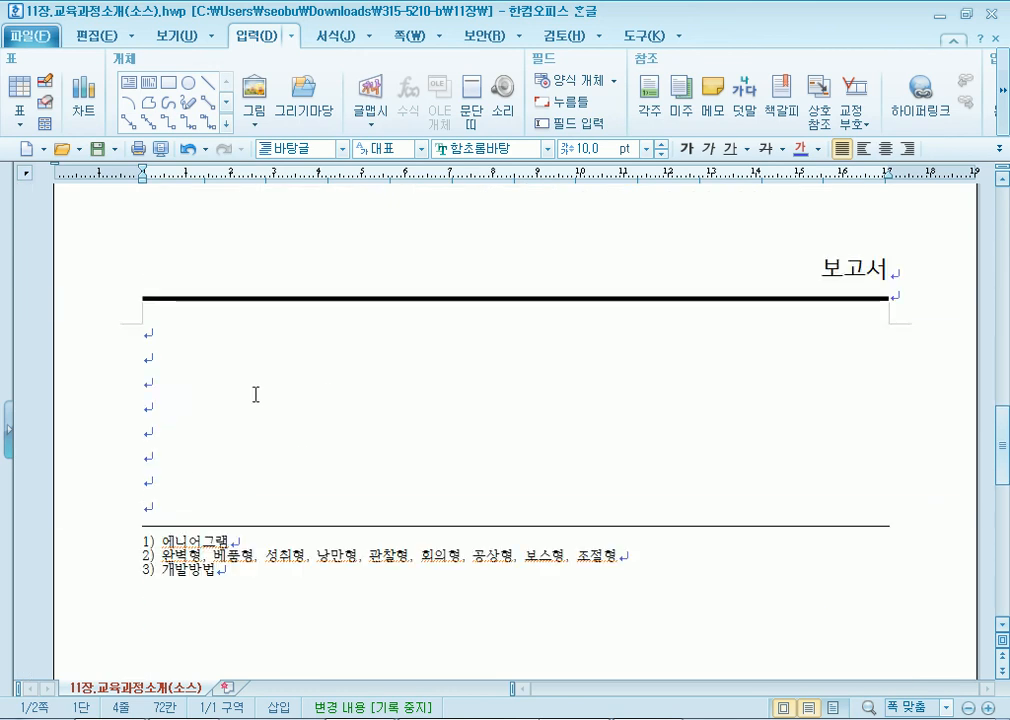
{"action": "scroll", "coordinate": [210, 361], "scroll_direction": "up", "scroll_amount": 1}
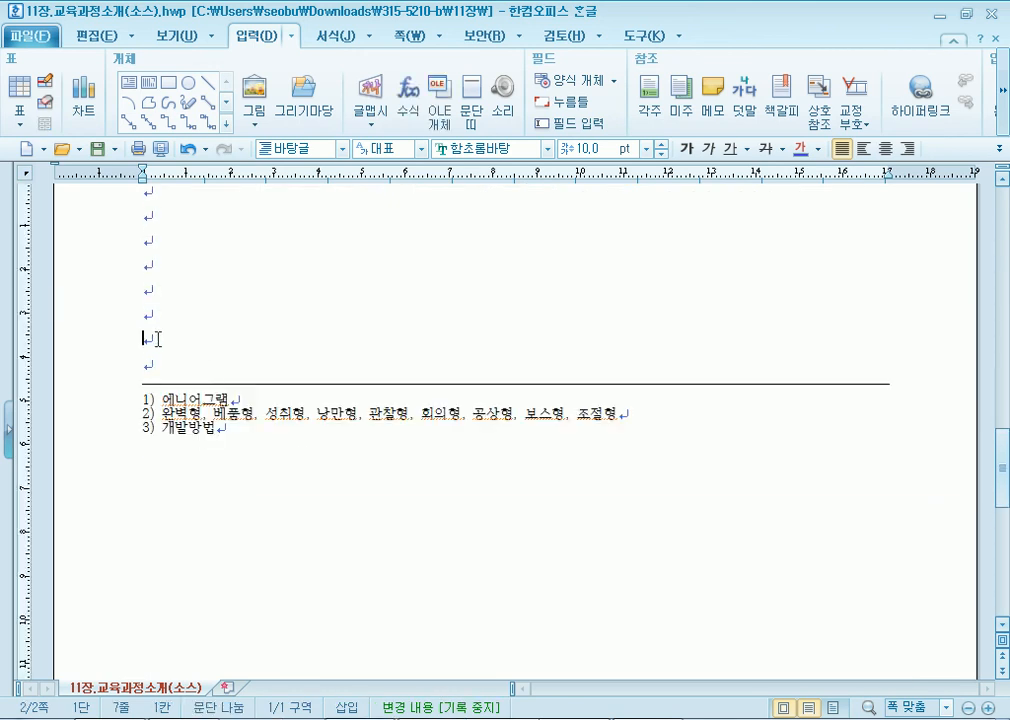
{"action": "left_click", "coordinate": [103, 432]}
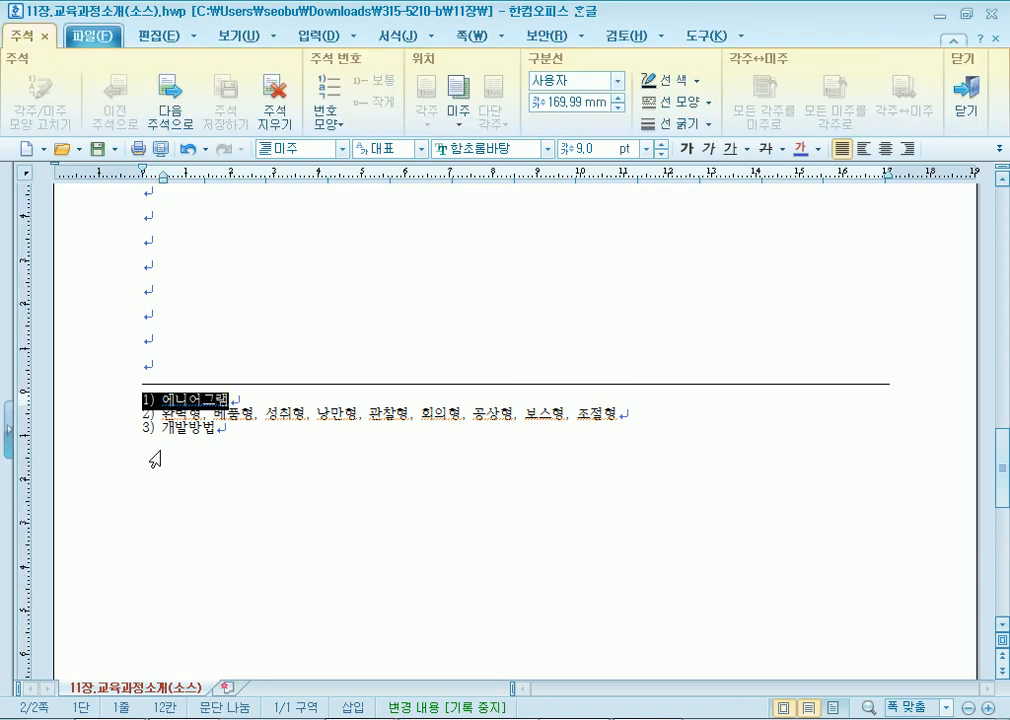
{"action": "left_click", "coordinate": [217, 428]}
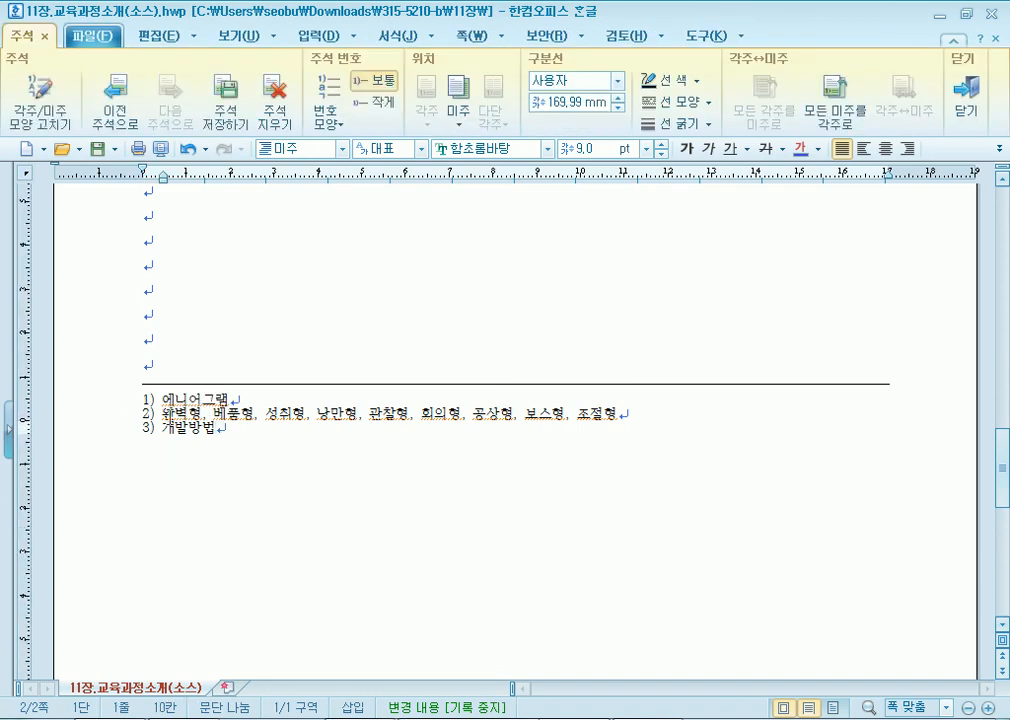
{"action": "scroll", "coordinate": [255, 451], "scroll_direction": "up", "scroll_amount": 10}
{"action": "scroll", "coordinate": [293, 421], "scroll_direction": "down", "scroll_amount": 15}
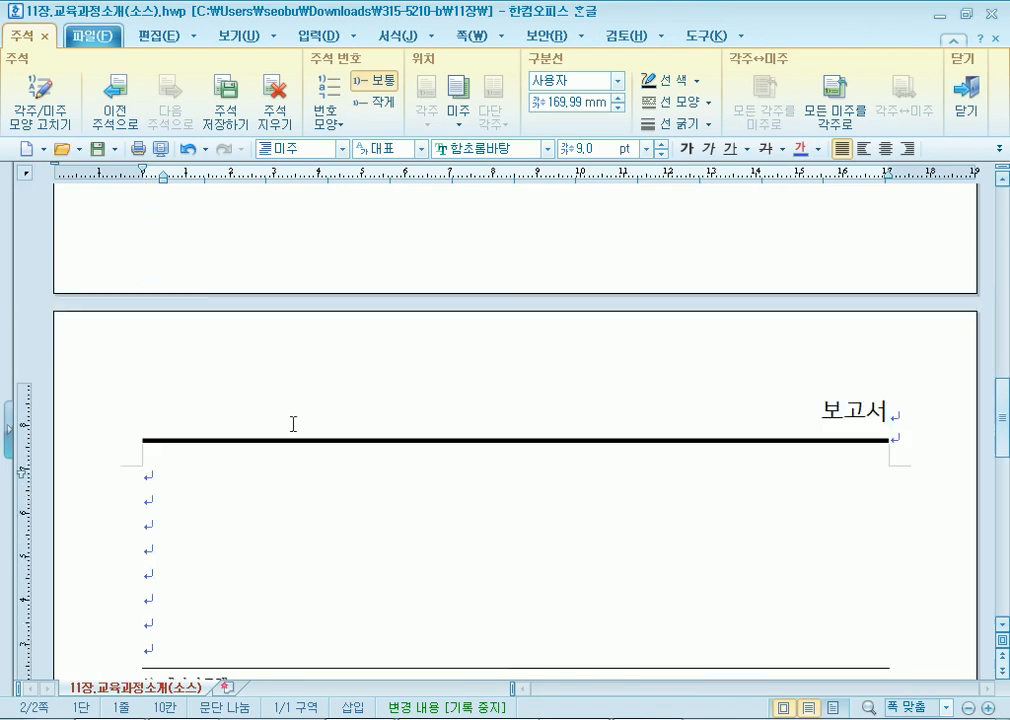
{"action": "key", "text": "Left"}
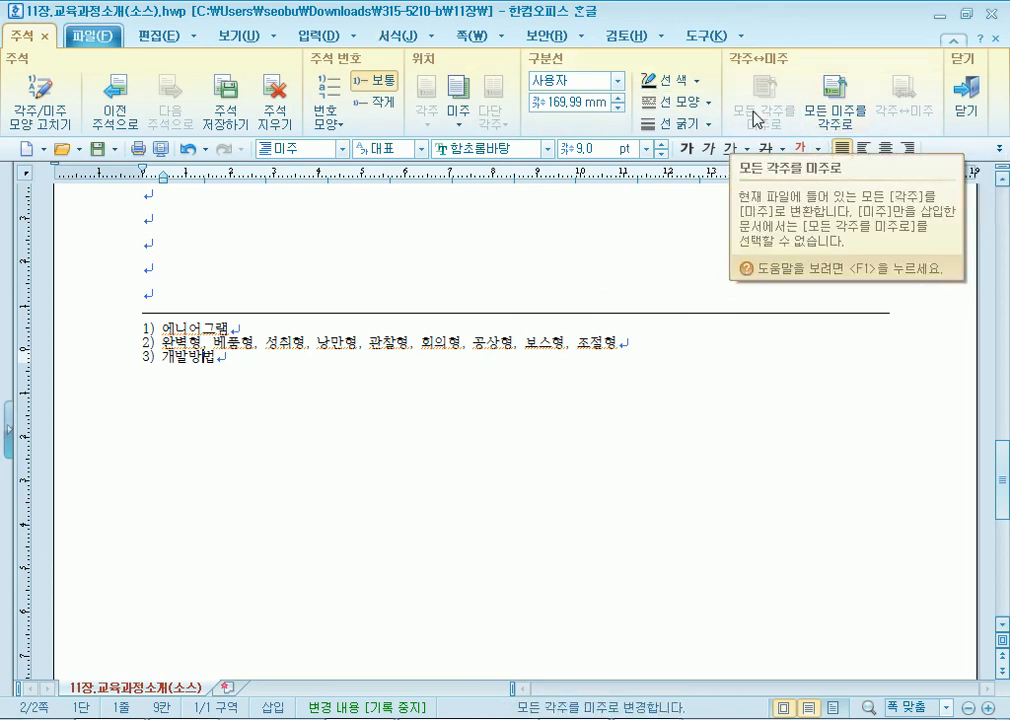
Convert all endnotes to footnotes (모든 미주를 각주로) and place the cursor before the title 에니어그램과정 교육소개
{"action": "left_click", "coordinate": [835, 112]}
{"action": "scroll", "coordinate": [386, 357], "scroll_direction": "up", "scroll_amount": 2}
{"action": "scroll", "coordinate": [390, 358], "scroll_direction": "down", "scroll_amount": 10}
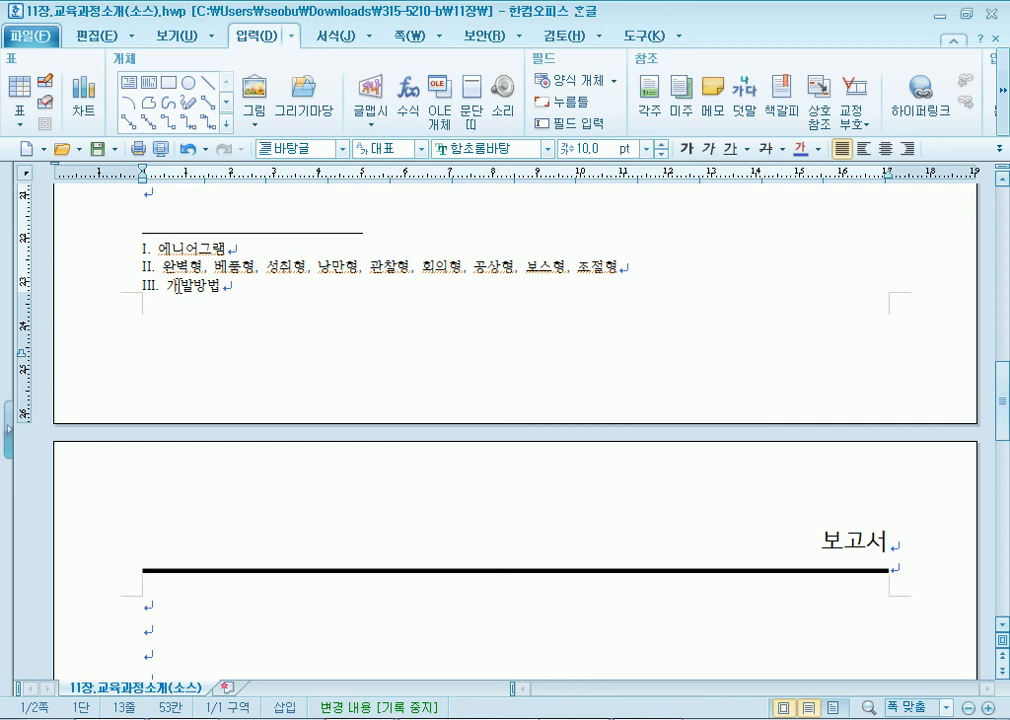
{"action": "scroll", "coordinate": [259, 398], "scroll_direction": "up", "scroll_amount": 10}
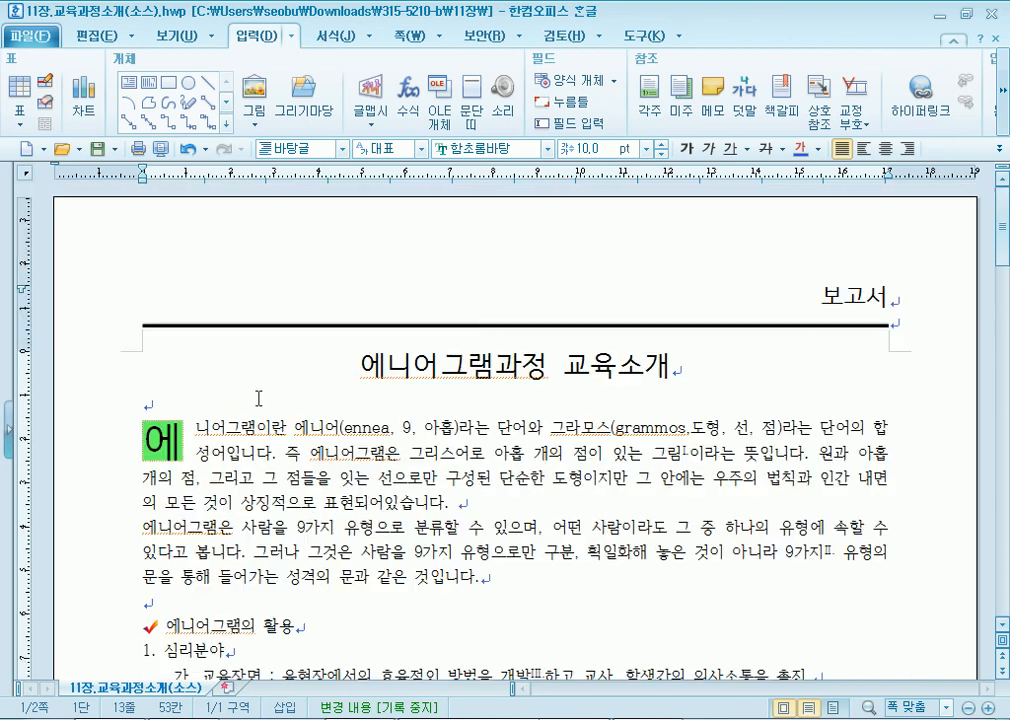
{"action": "left_click", "coordinate": [299, 384]}
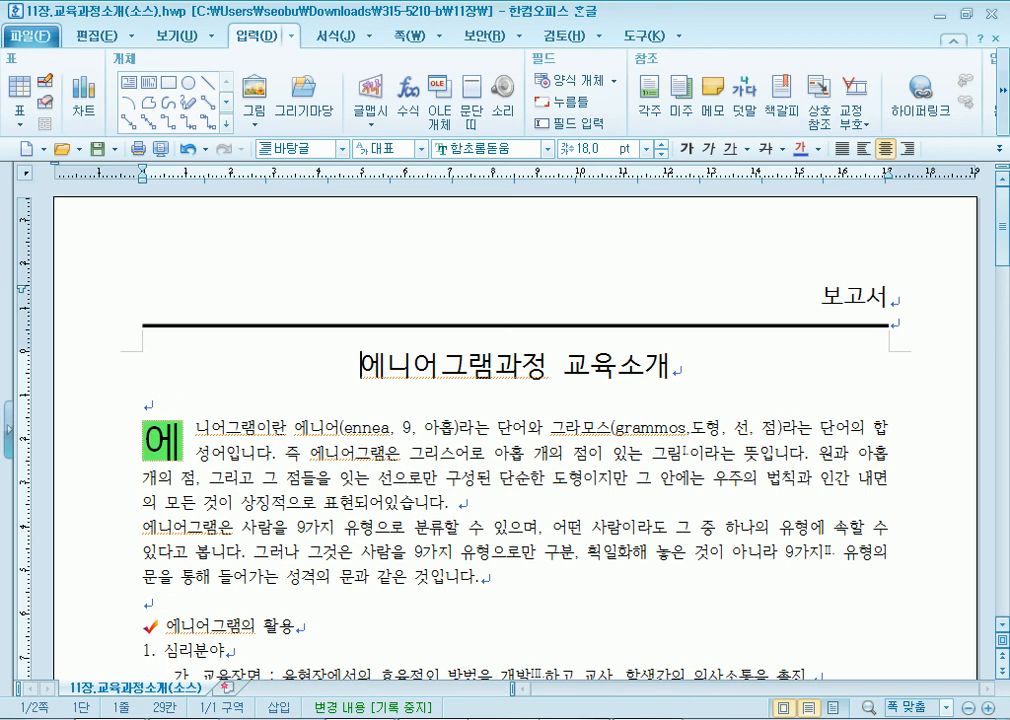
Switch to Notepad and add the lines "... 했습니다." and "... 했음" below the footnote and endnote notes
{"action": "key", "text": "alt+Tab"}
{"action": "type", "text": "... goT"}
{"action": "key", "text": "BackSpace"}
{"action": "key", "text": "BackSpace"}
{"action": "key", "text": "BackSpace"}
{"action": "key", "text": "Hangul"}
{"action": "type", "text": "했습니다."}
{"action": "key", "text": "Return"}
{"action": "type", "text": "... 했음"}
{"action": "key", "text": "Return"}
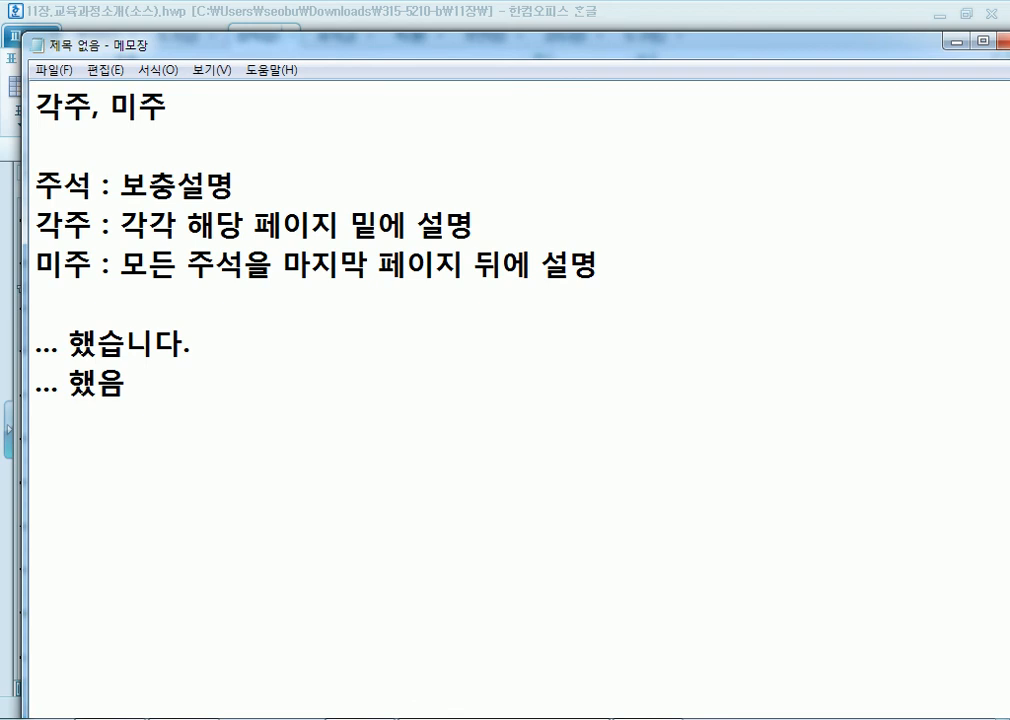
Try inserting the syllable 슴 between 했 and 음 in the last line
{"action": "key", "text": "Left"}
{"action": "key", "text": "Left"}
{"action": "type", "text": "ㅅㅡ"}
{"action": "key", "text": "BackSpace"}
{"action": "key", "text": "BackSpace"}
{"action": "key", "text": "Hangul"}
{"action": "type", "text": "tma"}
{"action": "key", "text": "BackSpace"}
{"action": "key", "text": "BackSpace"}
{"action": "key", "text": "BackSpace"}
{"action": "type", "text": "ㅅ,"}
{"action": "key", "text": "BackSpace"}
{"action": "key", "text": "BackSpace"}
{"action": "type", "text": "ㅅ,ㅁ"}
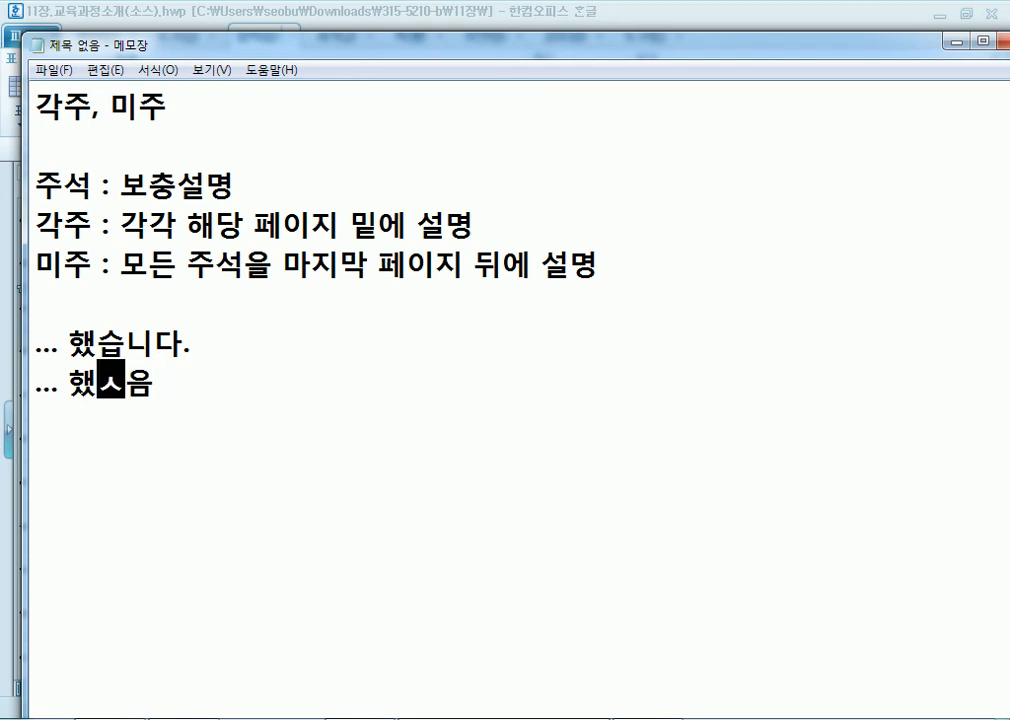
{"action": "key", "text": "BackSpace"}
{"action": "key", "text": "BackSpace"}
{"action": "key", "text": "BackSpace"}
{"action": "type", "text": "ㅅㅡㅁ"}
{"action": "key", "text": "Return"}
{"action": "key", "text": "Left"}
{"action": "key", "text": "BackSpace"}
{"action": "key", "text": "Delete"}
{"action": "key", "text": "Right"}
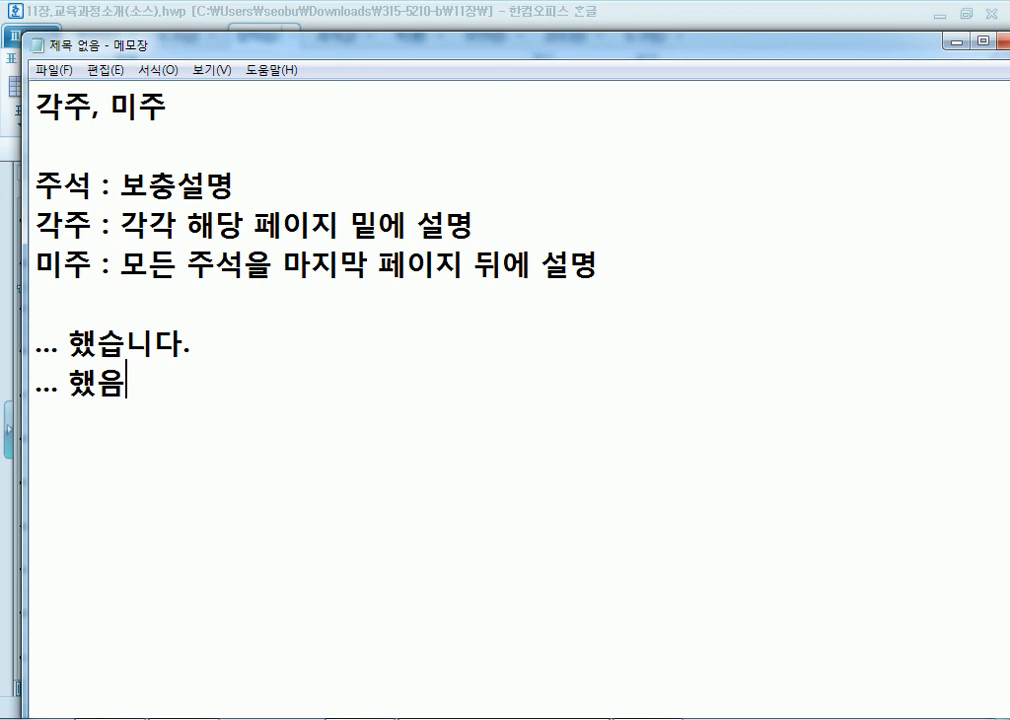
Highlight the ending 니다. in the 했습니다. line and add a blank line below 했음
{"action": "key", "text": "Up"}
{"action": "key", "text": "shift+Right"}
{"action": "key", "text": "shift+Right"}
{"action": "key", "text": "shift+Right"}
{"action": "key", "text": "Down"}
{"action": "key", "text": "Return"}
Copy all the Notepad text, switch to Hangul and paste it among the blank paragraphs at the start of page 2
{"action": "key", "text": "ctrl+a"}
{"action": "key", "text": "ctrl+c"}
{"action": "key", "text": "alt+Tab"}
{"action": "scroll", "coordinate": [328, 530], "scroll_direction": "down", "scroll_amount": 4}
{"action": "scroll", "coordinate": [328, 530], "scroll_direction": "down", "scroll_amount": 8}
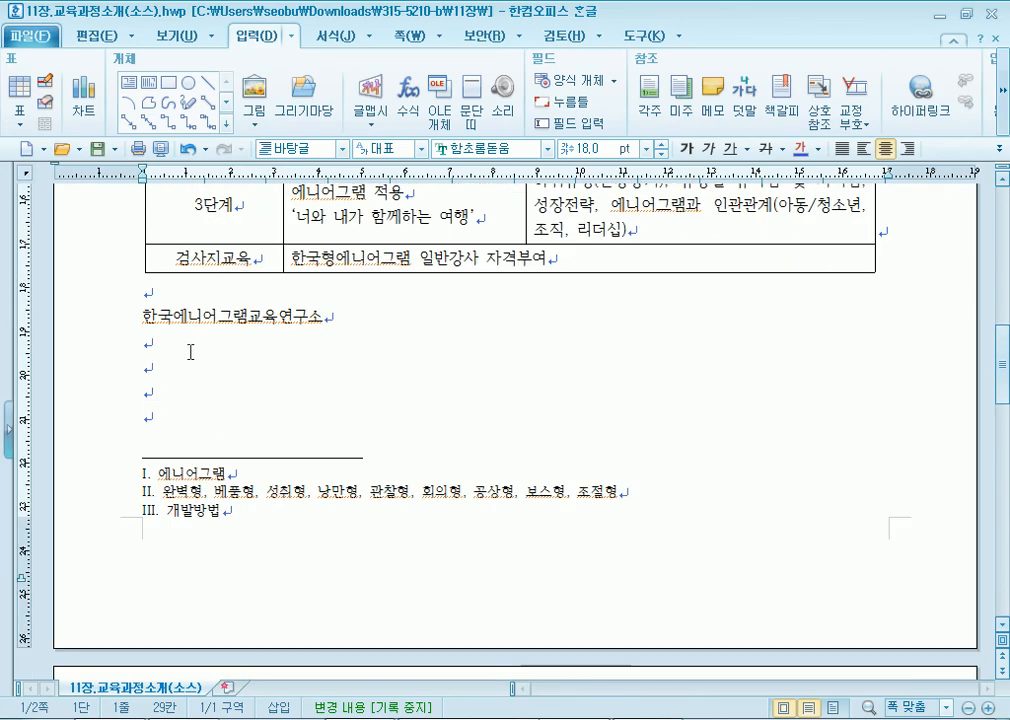
{"action": "left_click", "coordinate": [190, 345]}
{"action": "scroll", "coordinate": [197, 375], "scroll_direction": "down", "scroll_amount": 5}
{"action": "left_click", "coordinate": [169, 338]}
{"action": "key", "text": "ctrl+v"}
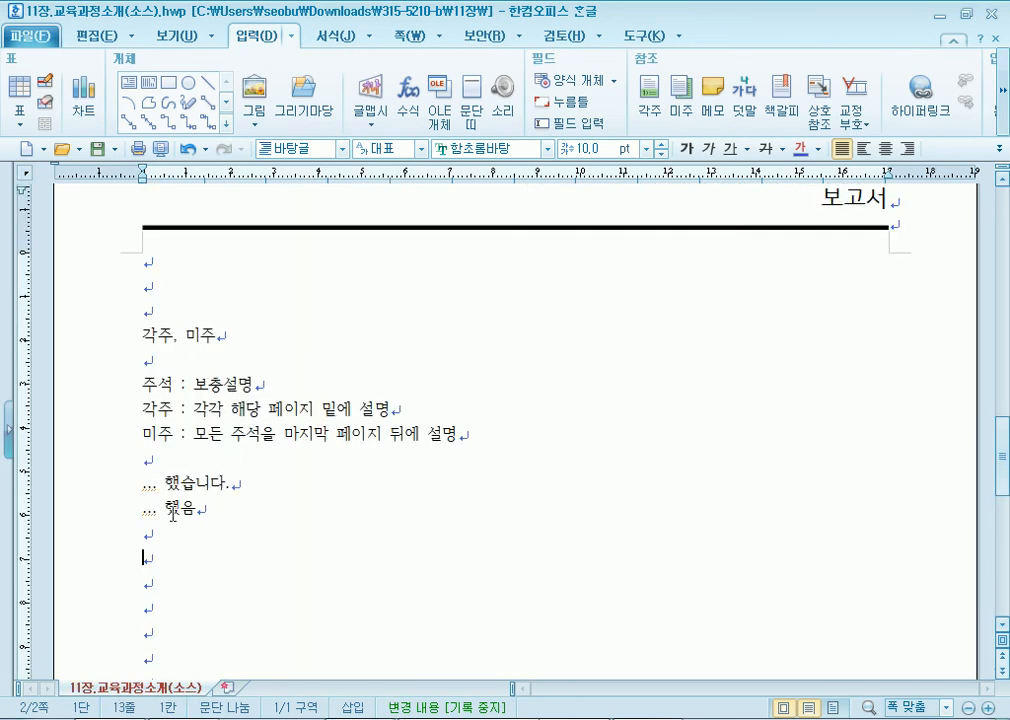
Start the spelling check (맞춤법 검사) from the document title and move its dialog so the body text stays readable
{"action": "scroll", "coordinate": [171, 514], "scroll_direction": "up", "scroll_amount": 15}
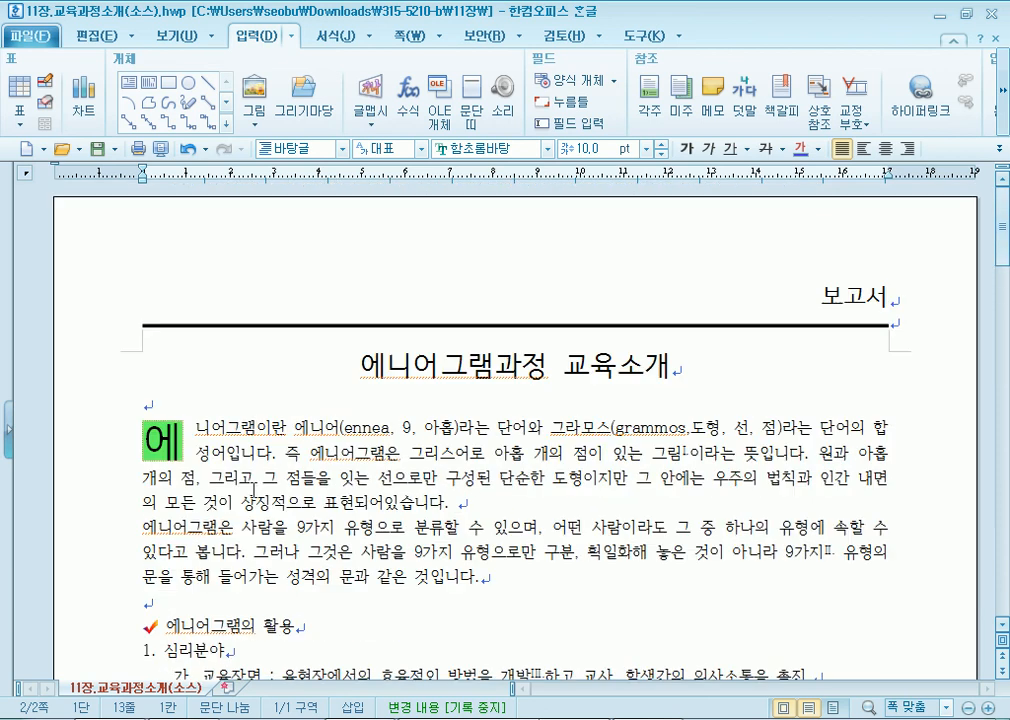
{"action": "left_click", "coordinate": [361, 366]}
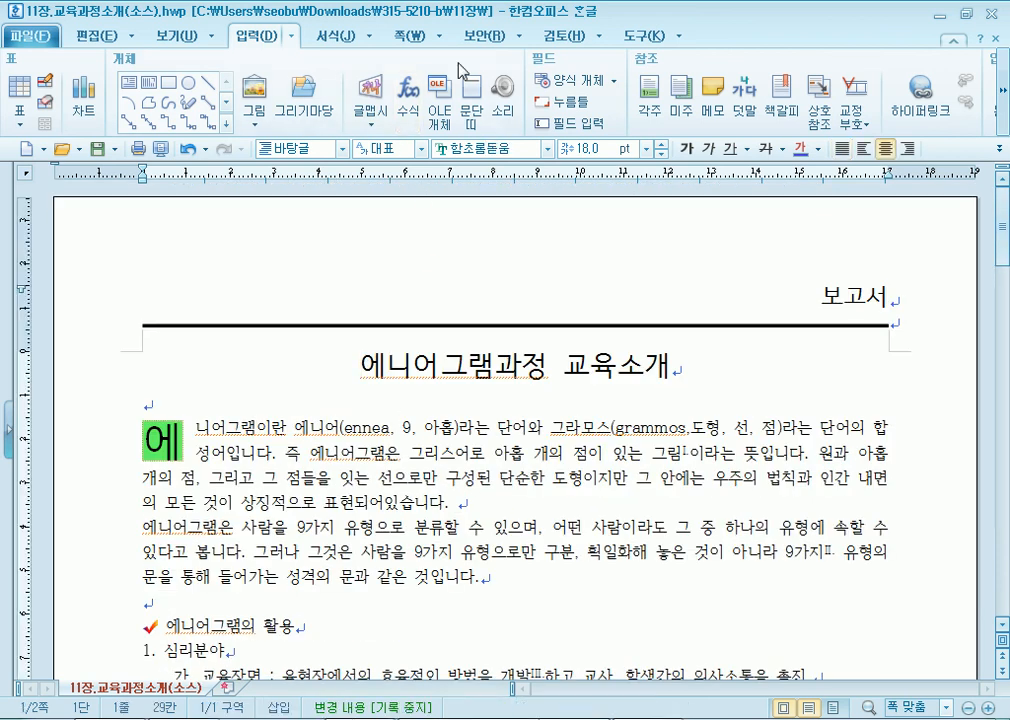
{"action": "left_click", "coordinate": [565, 36]}
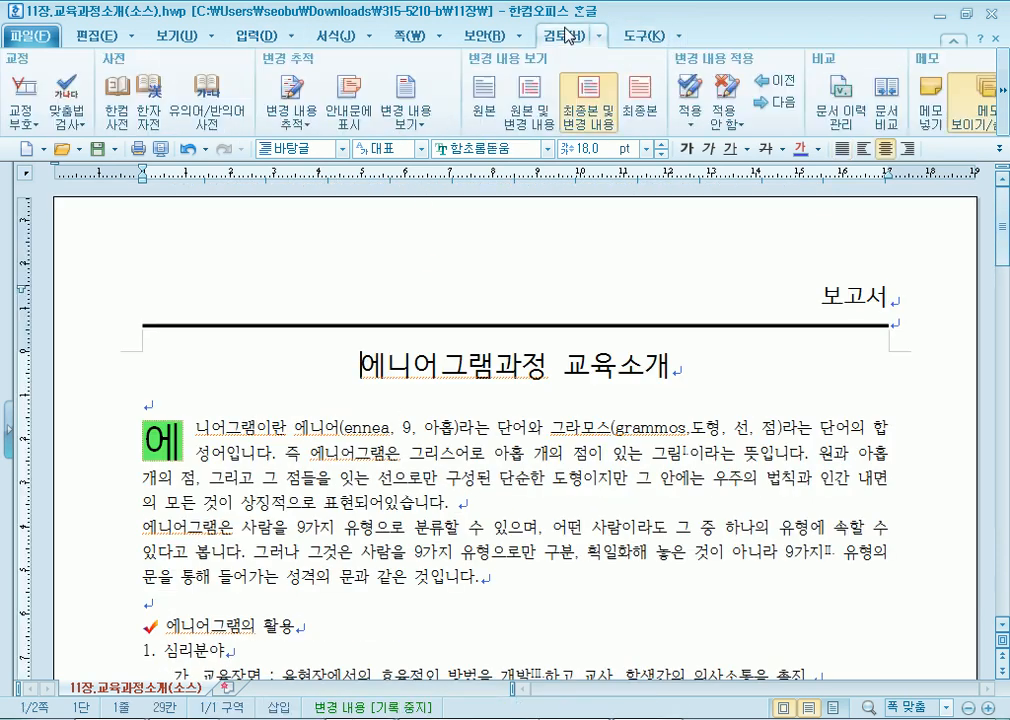
{"action": "left_click", "coordinate": [78, 97]}
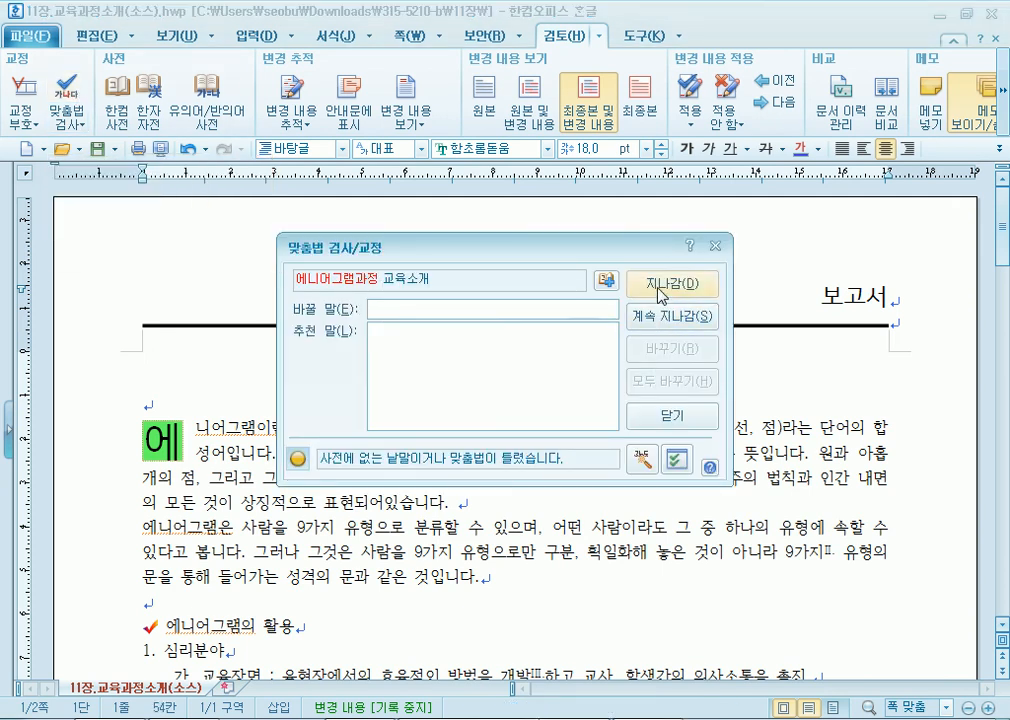
{"action": "left_click_drag", "start_coordinate": [406, 246], "coordinate": [602, 203]}
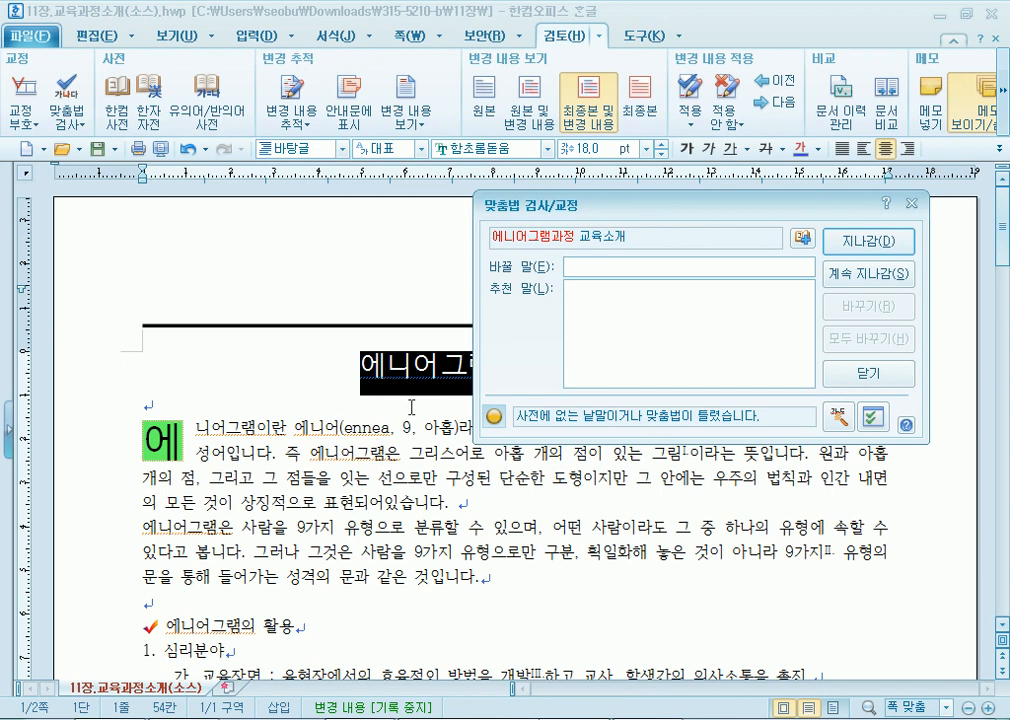
{"action": "left_click_drag", "start_coordinate": [589, 210], "coordinate": [557, 188]}
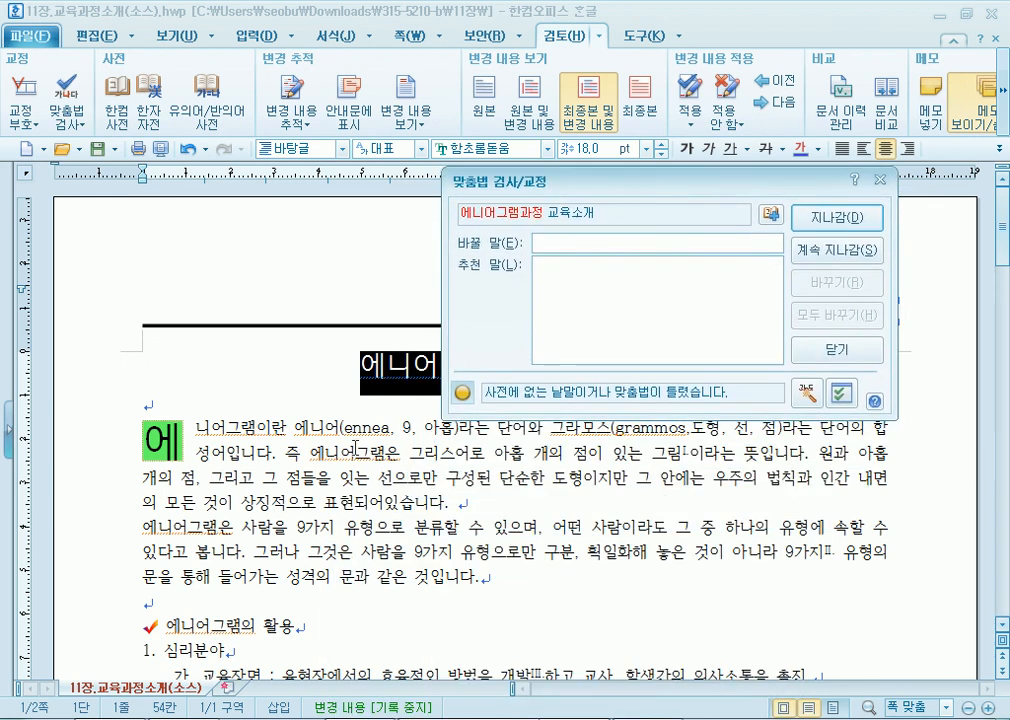
Pass over the flagged words in the title and body, such as 에니어그램과정, 니어그램이란, 에니어 and ennea, without replacing them
{"action": "left_click", "coordinate": [811, 218]}
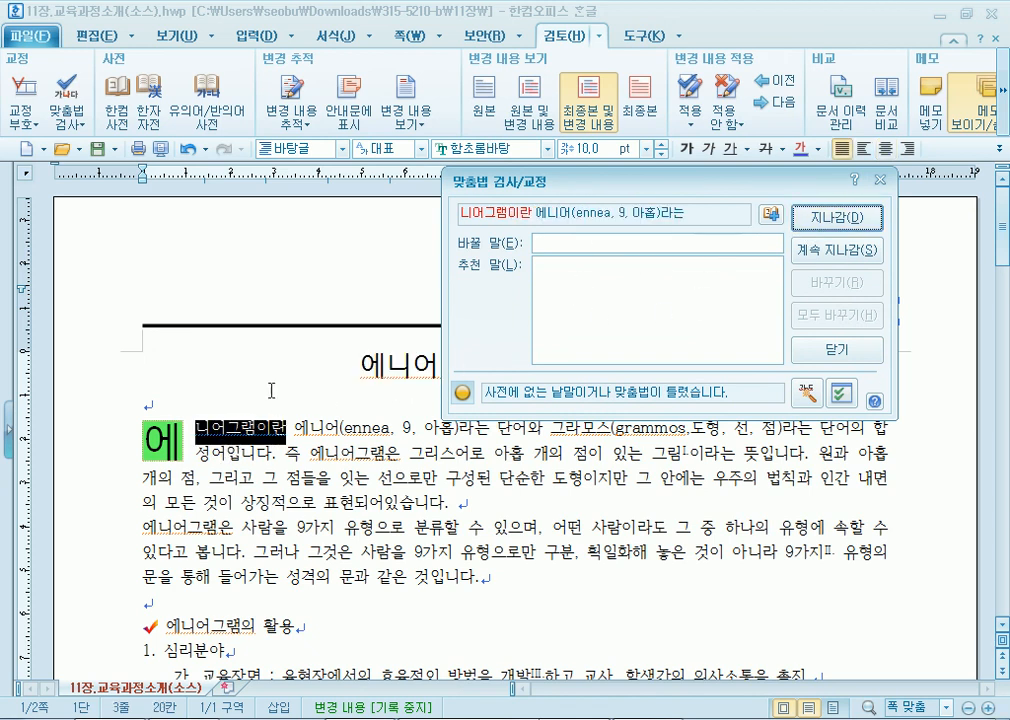
{"action": "left_click", "coordinate": [837, 217]}
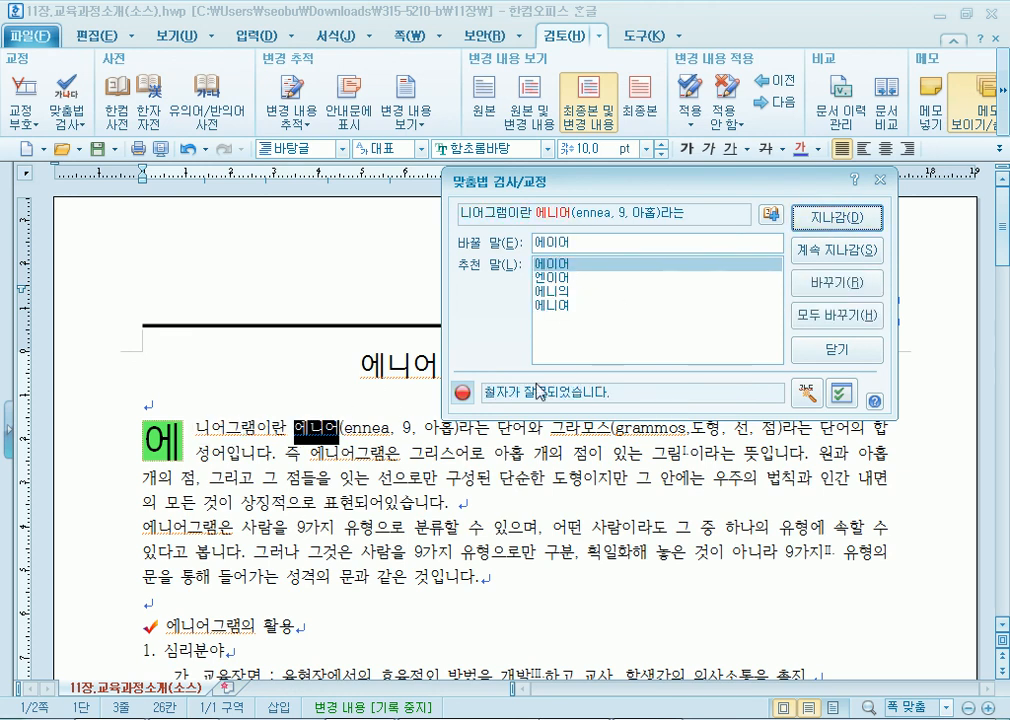
{"action": "left_click", "coordinate": [862, 218]}
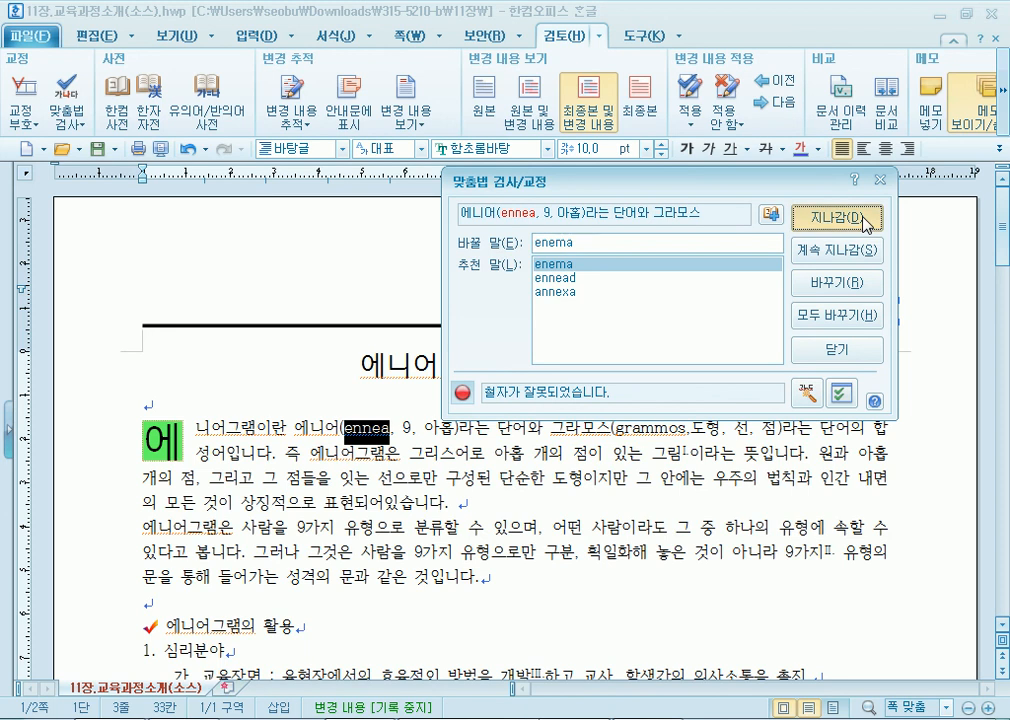
{"action": "left_click", "coordinate": [862, 218]}
{"action": "left_click", "coordinate": [862, 218]}
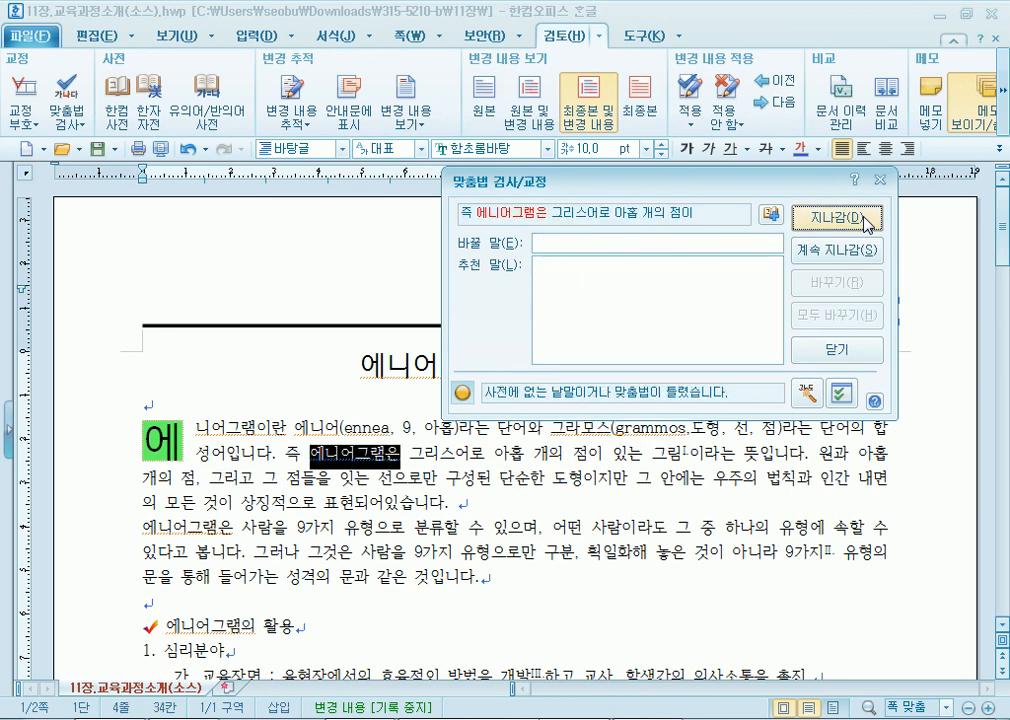
{"action": "left_click", "coordinate": [862, 218]}
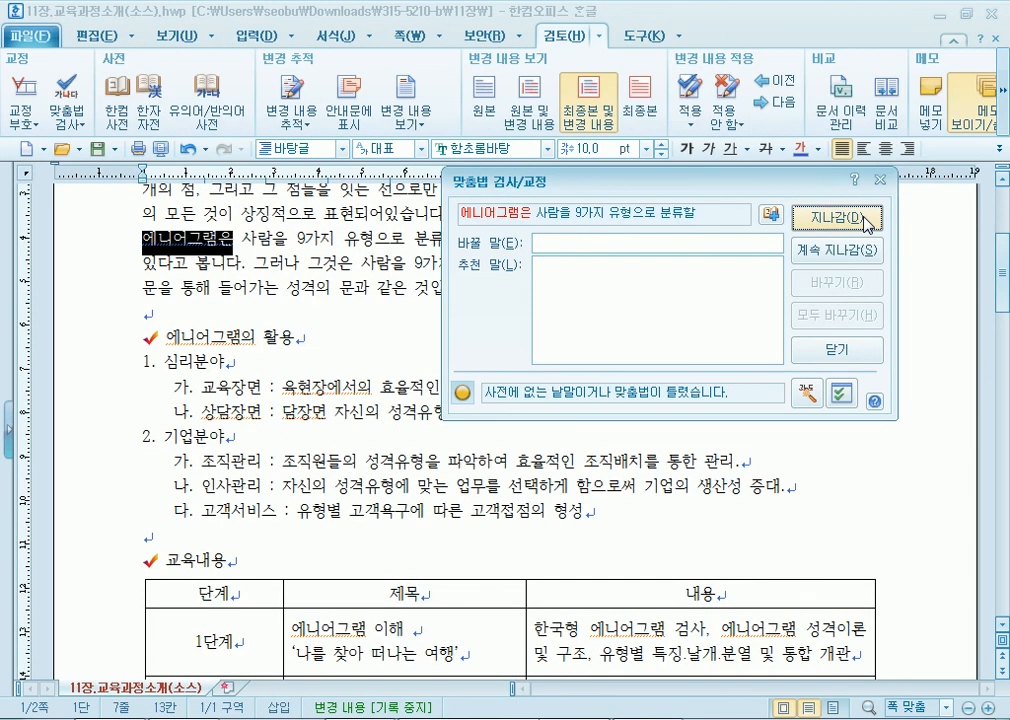
{"action": "left_click", "coordinate": [864, 219]}
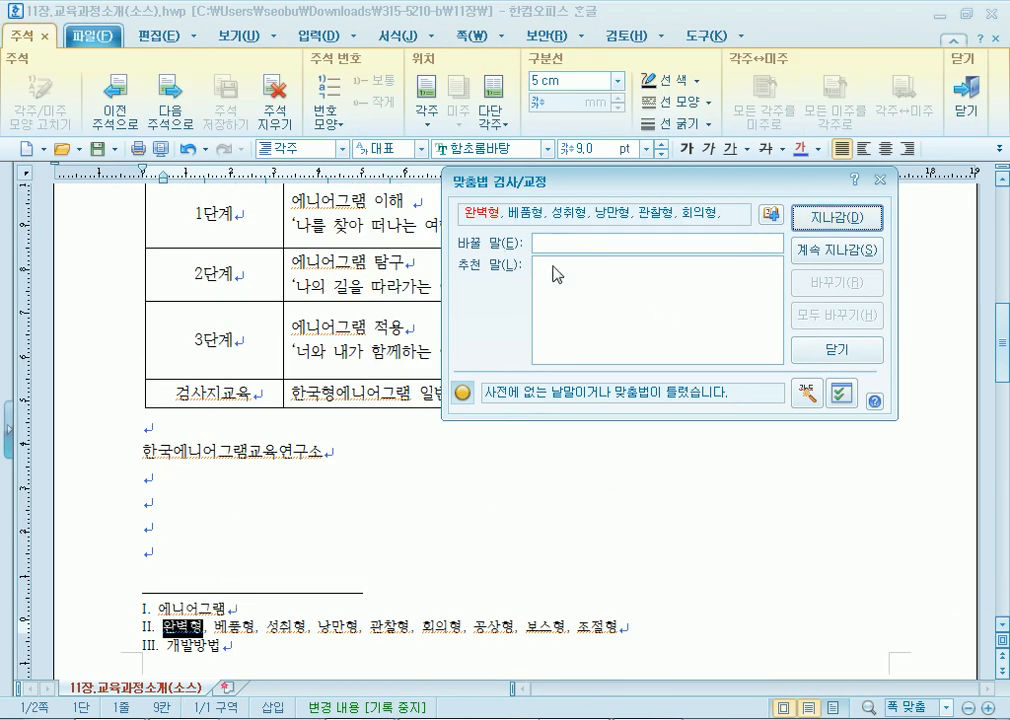
Pass over the flagged words in footnote II, from 완벽형 through 조절형, without replacing them, and close the spelling check
{"action": "left_click", "coordinate": [836, 219]}
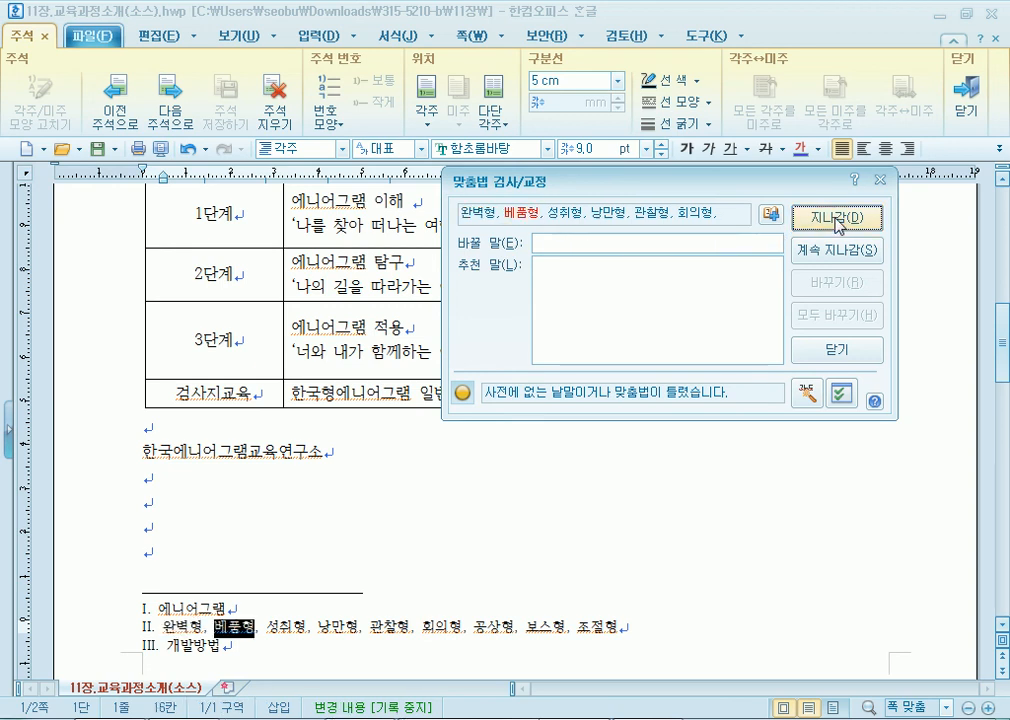
{"action": "left_click", "coordinate": [836, 219]}
{"action": "left_click", "coordinate": [836, 219]}
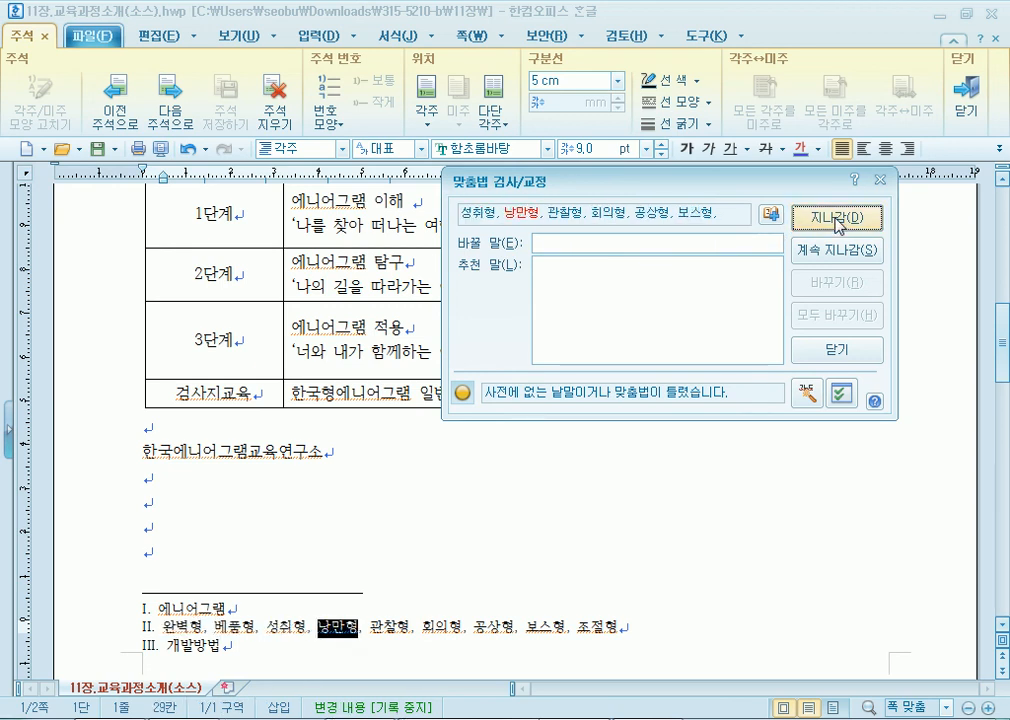
{"action": "left_click", "coordinate": [836, 219]}
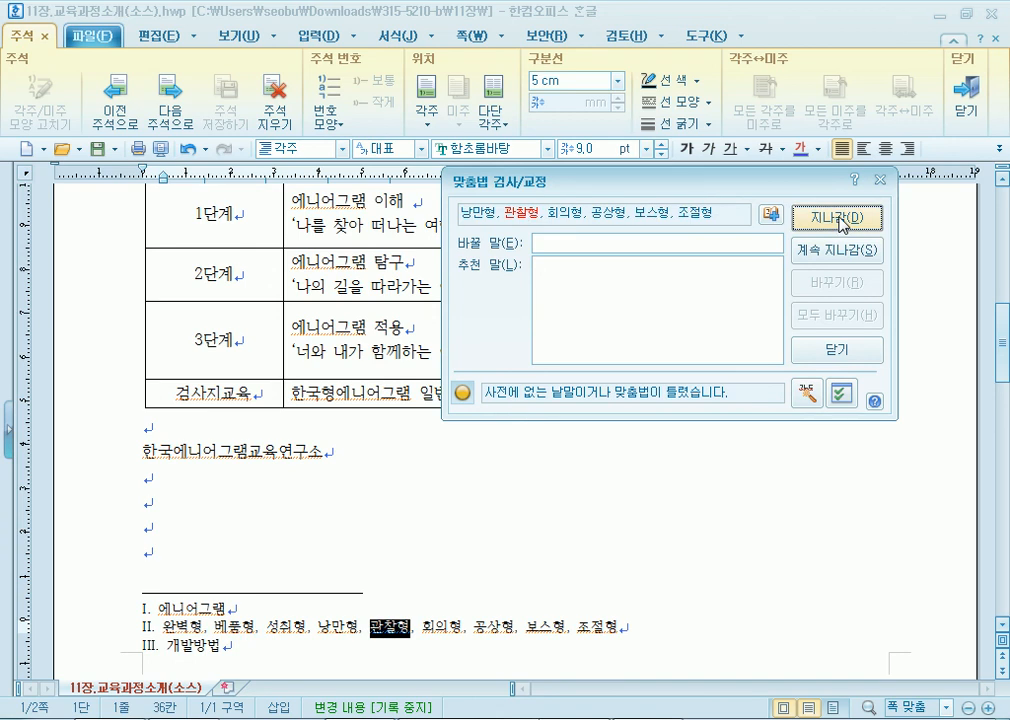
{"action": "left_click", "coordinate": [838, 219]}
{"action": "left_click", "coordinate": [838, 219]}
{"action": "left_click", "coordinate": [838, 219]}
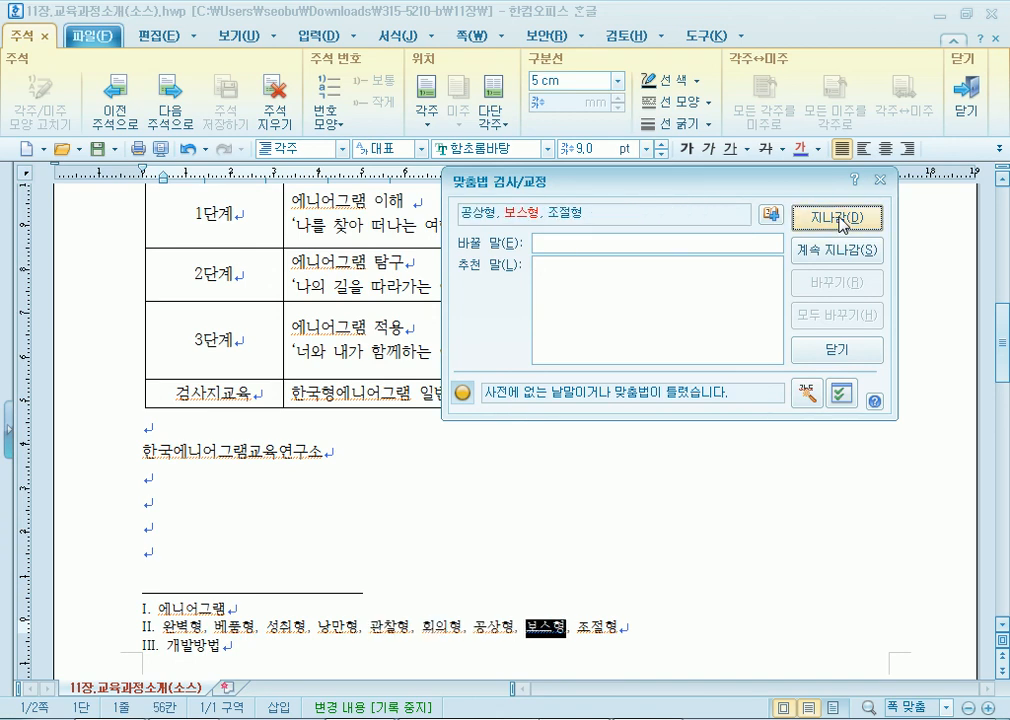
{"action": "left_click", "coordinate": [838, 219]}
{"action": "left_click", "coordinate": [838, 219]}
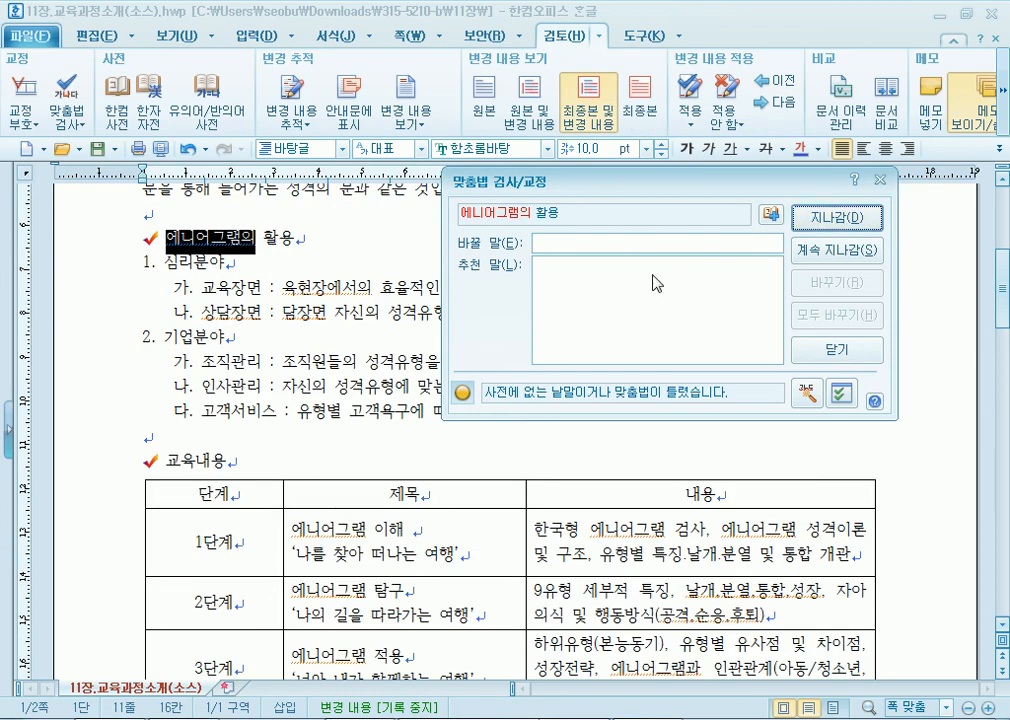
{"action": "key", "text": "Escape"}
Enter the words 휴개소 and 후게소 on the second blank line below 한국에니어그램교육연구소
{"action": "scroll", "coordinate": [270, 382], "scroll_direction": "down", "scroll_amount": 5}
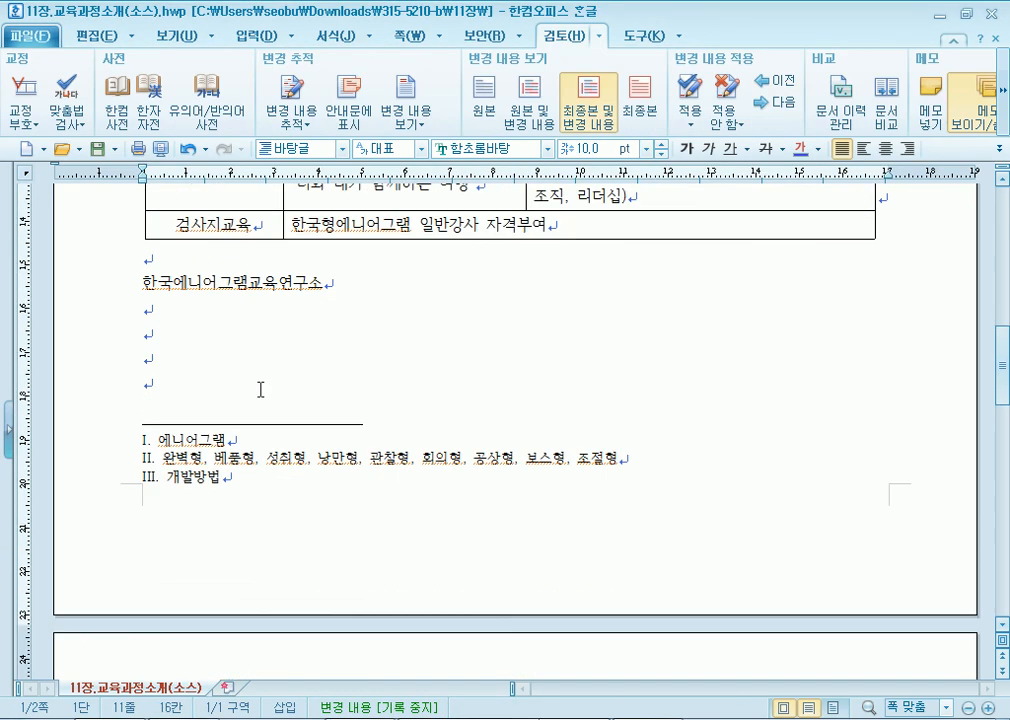
{"action": "left_click", "coordinate": [206, 346]}
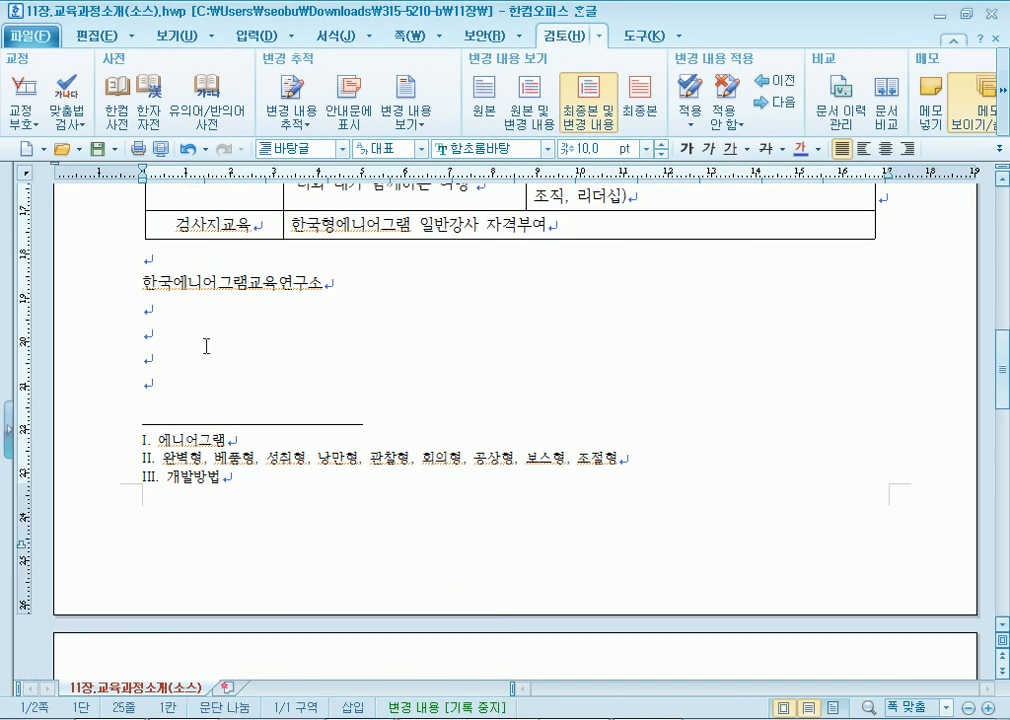
{"action": "type", "text": "휴"}
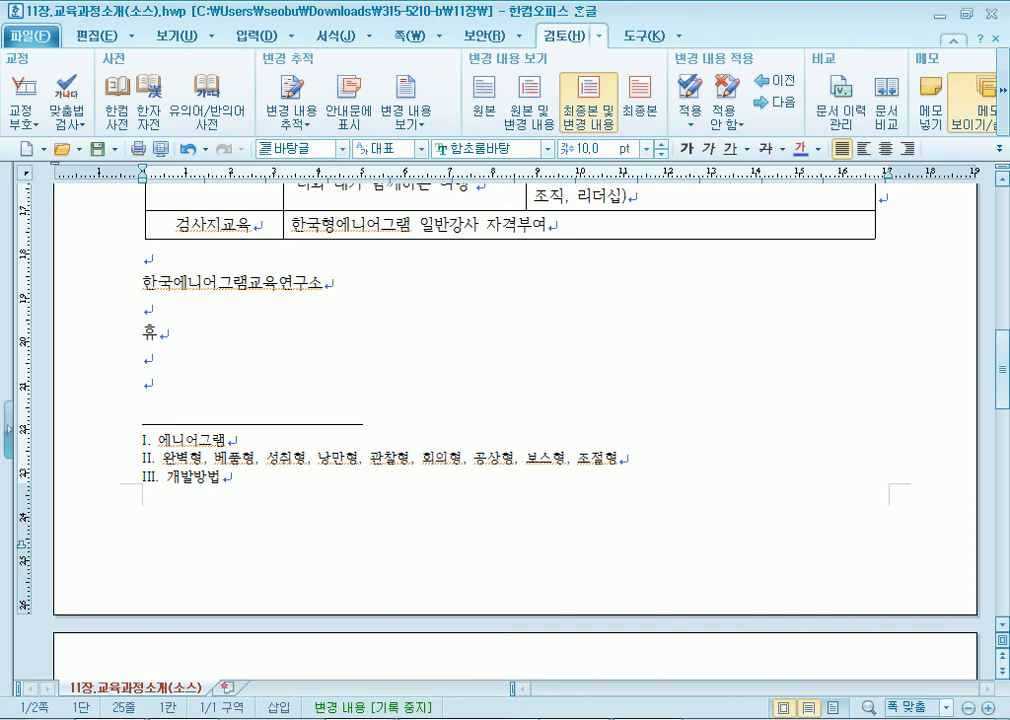
{"action": "type", "text": "개소"}
{"action": "scroll", "coordinate": [462, 370], "scroll_direction": "up", "scroll_amount": 2}
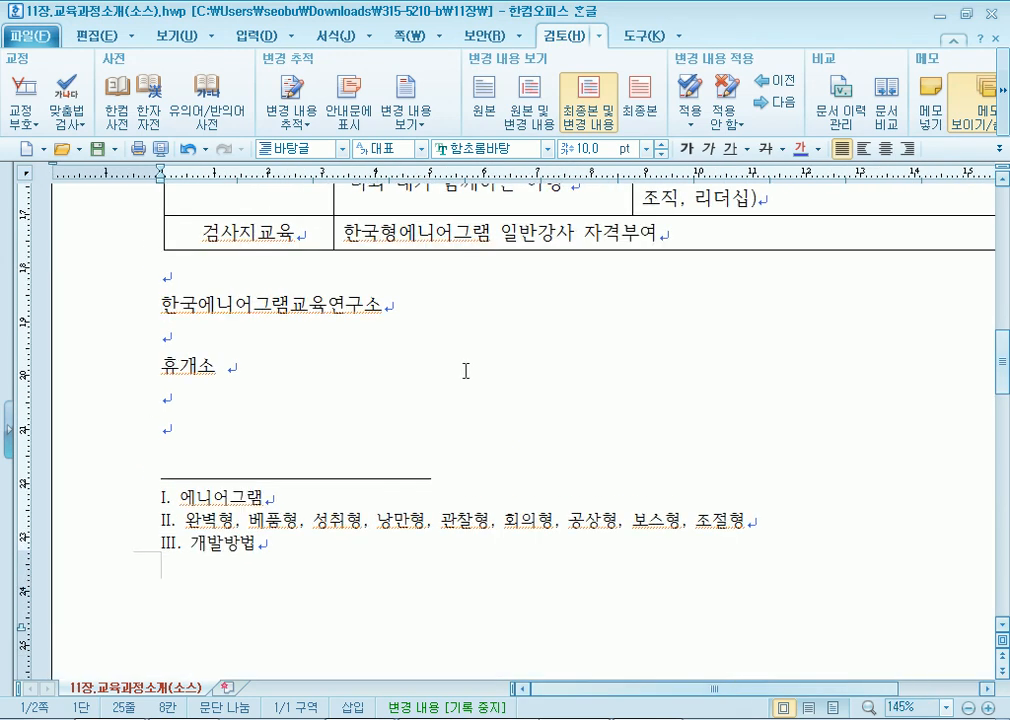
{"action": "type", "text": "후계소"}
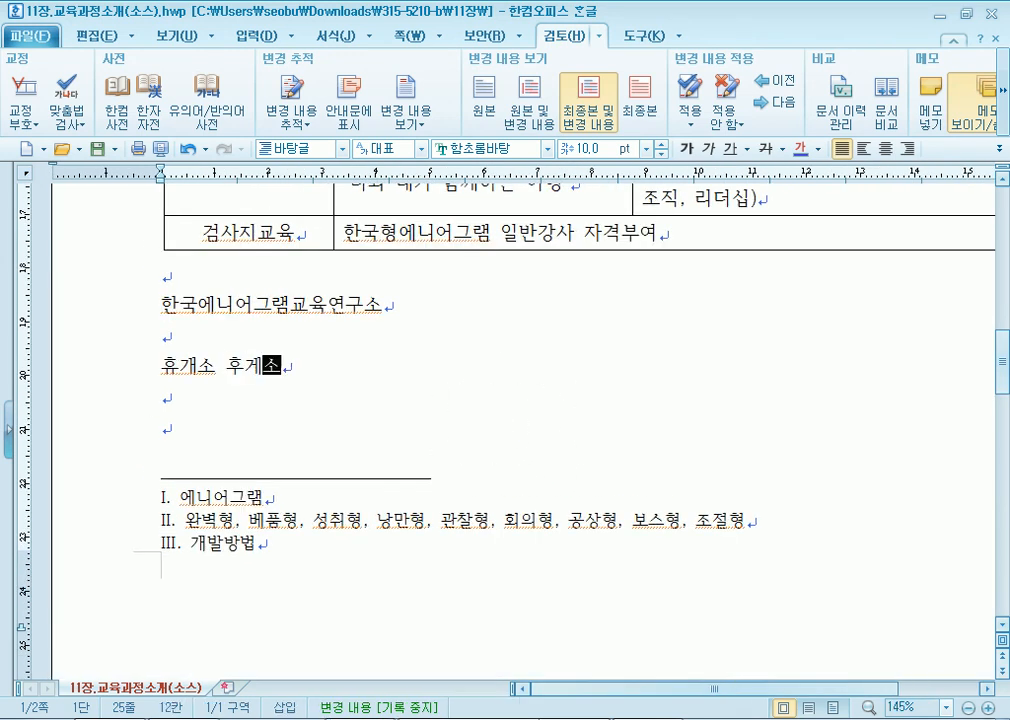
Correct 후게소 to 휴게소 and add 휴계소 as a third word on the same line
{"action": "key", "text": "F9"}
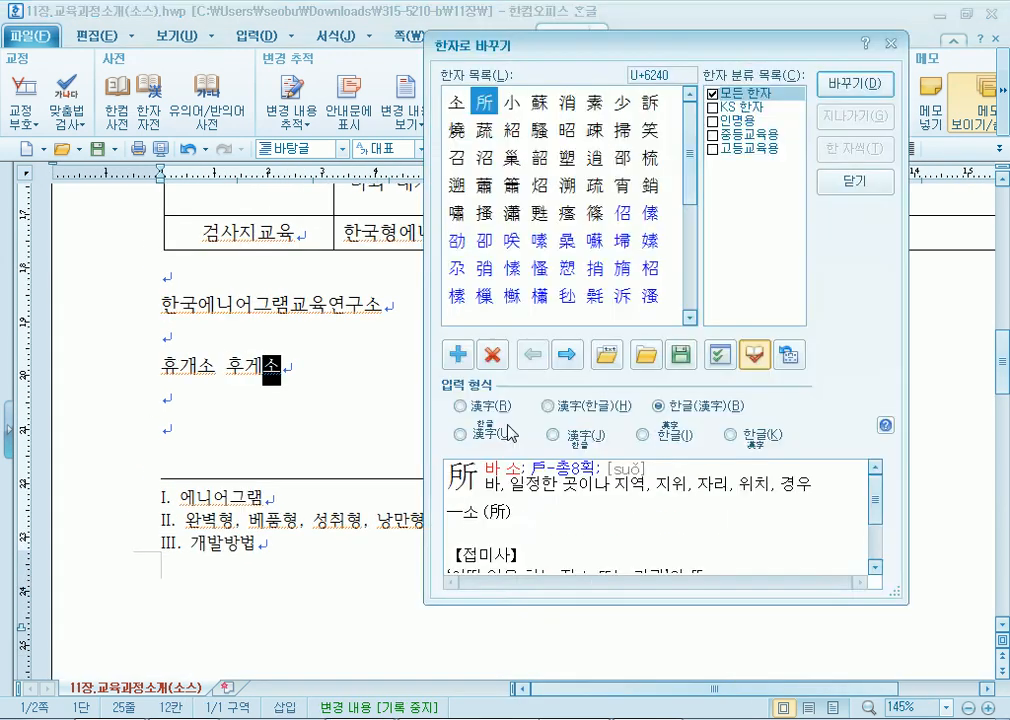
{"action": "key", "text": "Escape"}
{"action": "key", "text": "Left"}
{"action": "key", "text": "Left"}
{"action": "type", "text": "휴"}
{"action": "key", "text": "Delete"}
{"action": "key", "text": "End"}
{"action": "type", "text": "휴계소"}
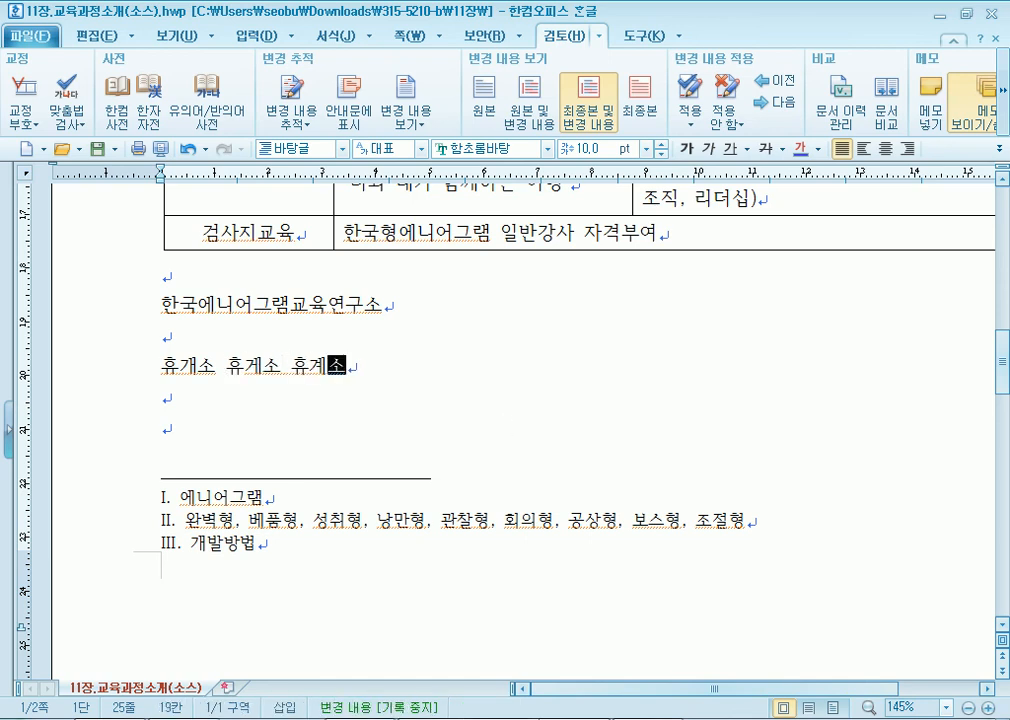
Change the third word on the line to 휴게소 and place the cursor on the blank line above the three words
{"action": "left_click", "coordinate": [258, 366]}
{"action": "left_click_drag", "start_coordinate": [309, 366], "coordinate": [326, 366]}
{"action": "type", "text": "계"}
{"action": "key", "text": "BackSpace"}
{"action": "type", "text": "계"}
{"action": "left_click", "coordinate": [322, 362]}
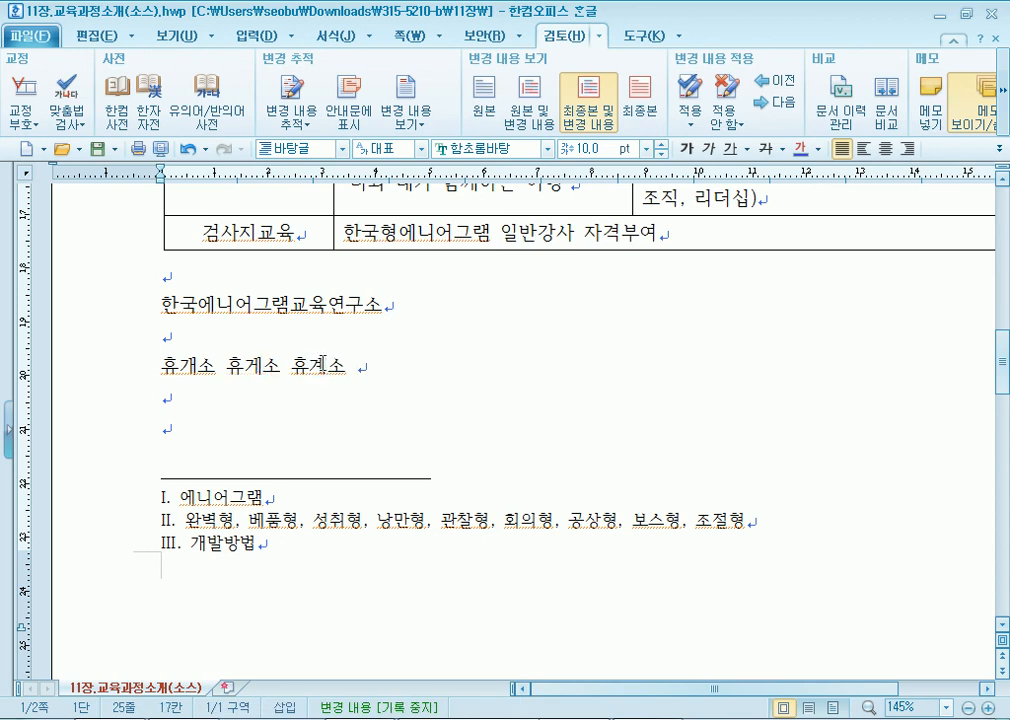
{"action": "key", "text": "Right"}
{"action": "left_click_drag", "start_coordinate": [160, 367], "coordinate": [282, 367]}
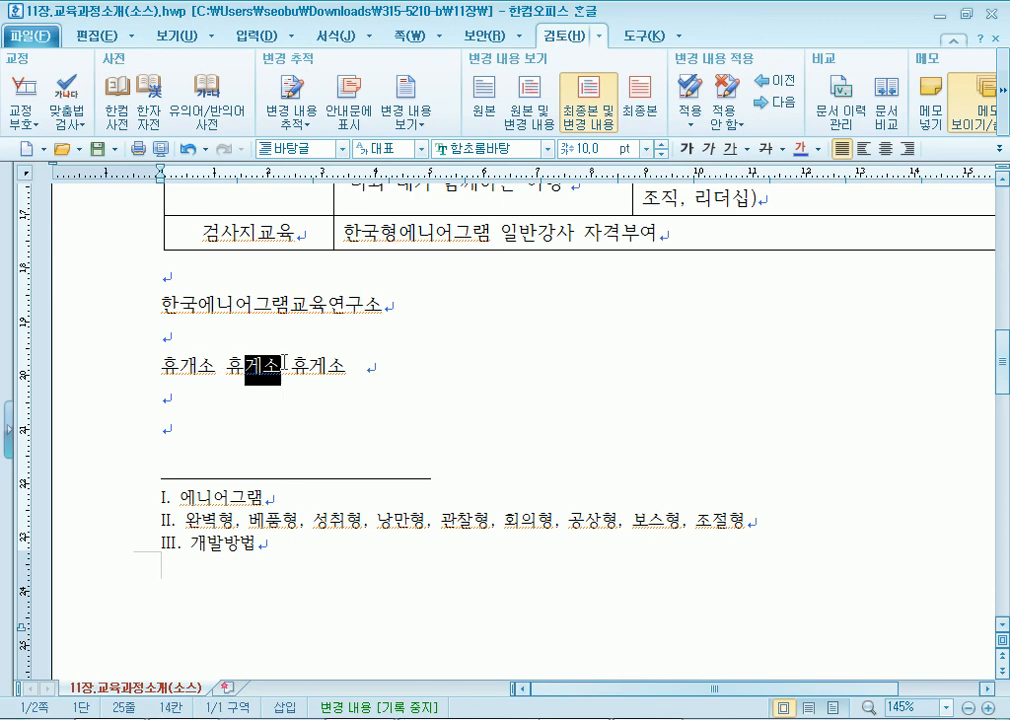
{"action": "left_click", "coordinate": [385, 364]}
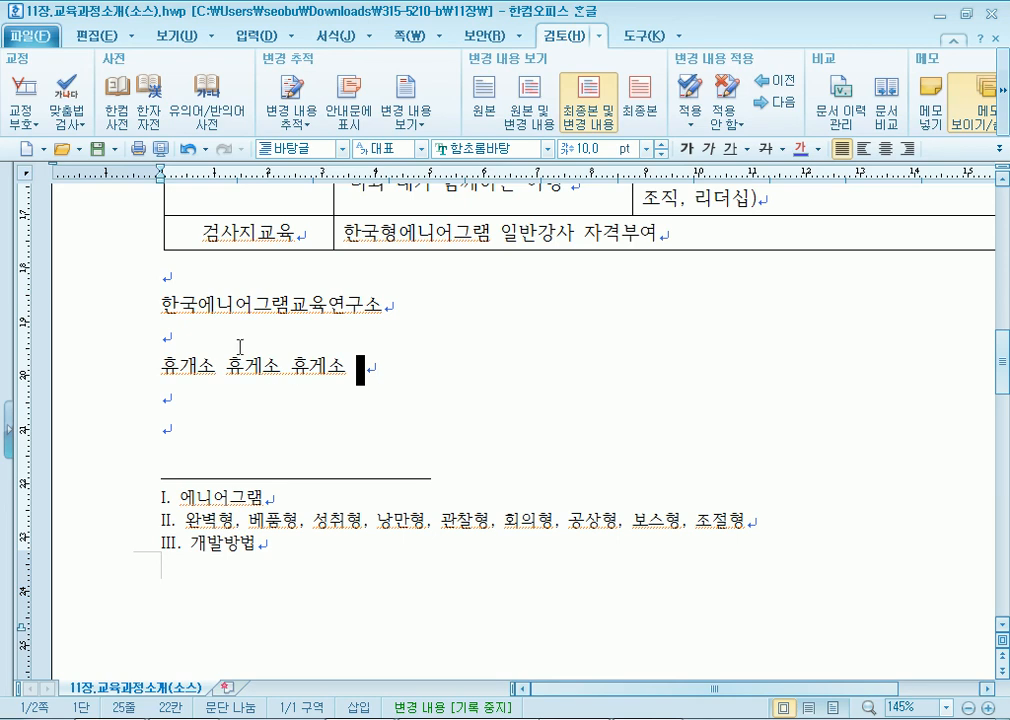
{"action": "left_click", "coordinate": [160, 338]}
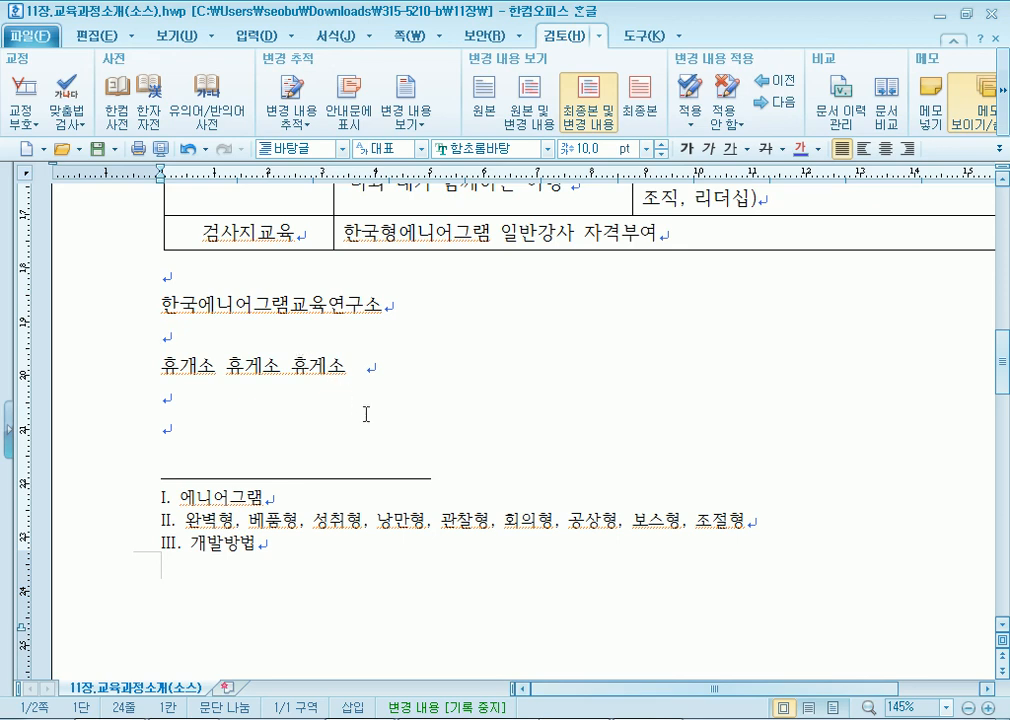
Set the document zoom to 폭 맞춤 and place the cursor on the blank line above 교육내용
{"action": "scroll", "coordinate": [383, 422], "scroll_direction": "up", "scroll_amount": 4}
{"action": "scroll", "coordinate": [383, 422], "scroll_direction": "up", "scroll_amount": 12}
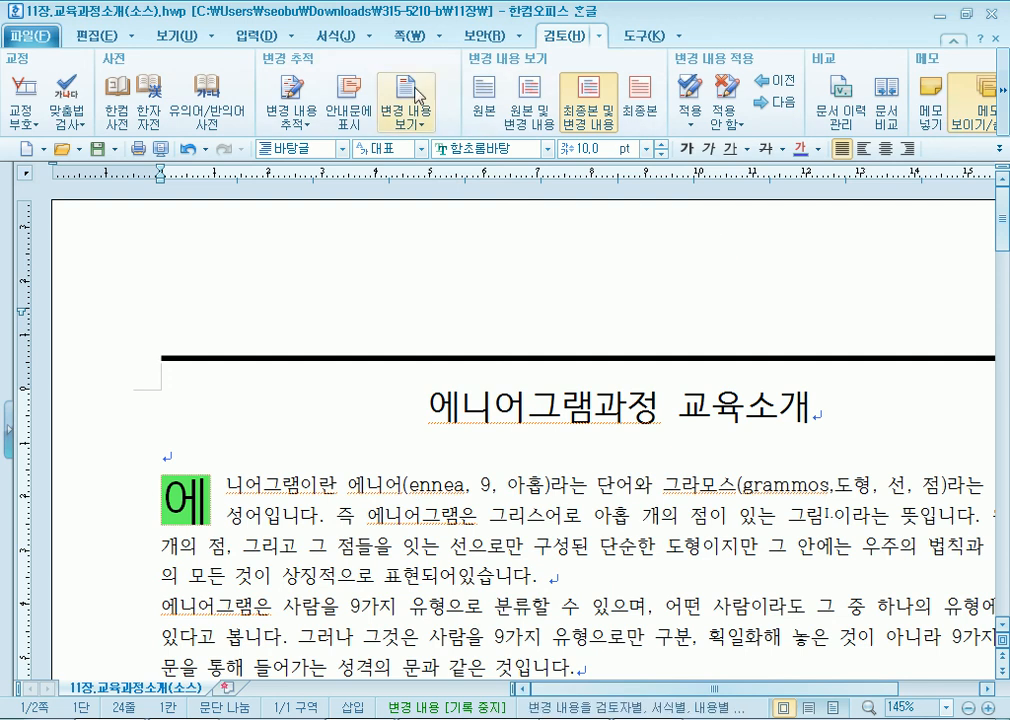
{"action": "left_click", "coordinate": [180, 36]}
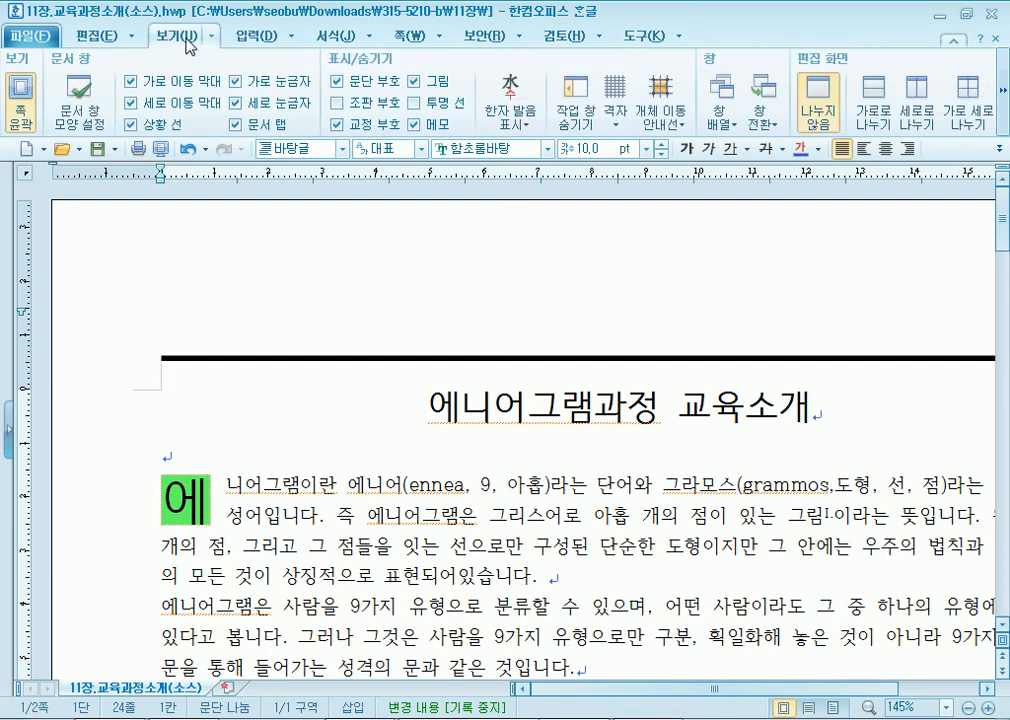
{"action": "left_click", "coordinate": [1004, 120]}
{"action": "left_click", "coordinate": [1004, 120]}
{"action": "left_click", "coordinate": [949, 80]}
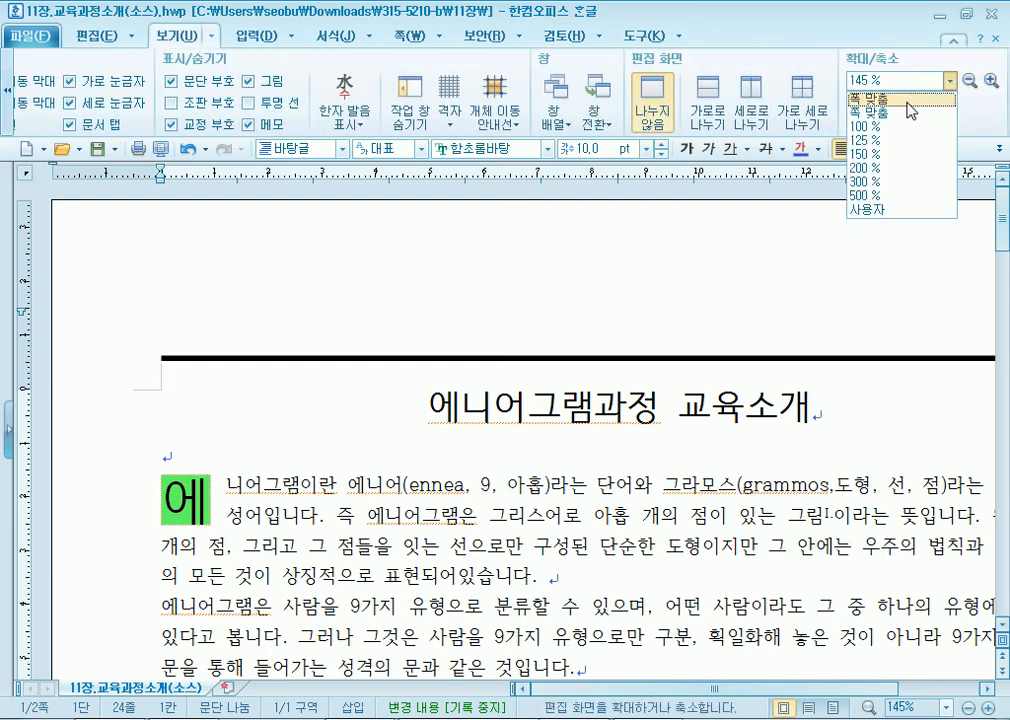
{"action": "left_click", "coordinate": [901, 111]}
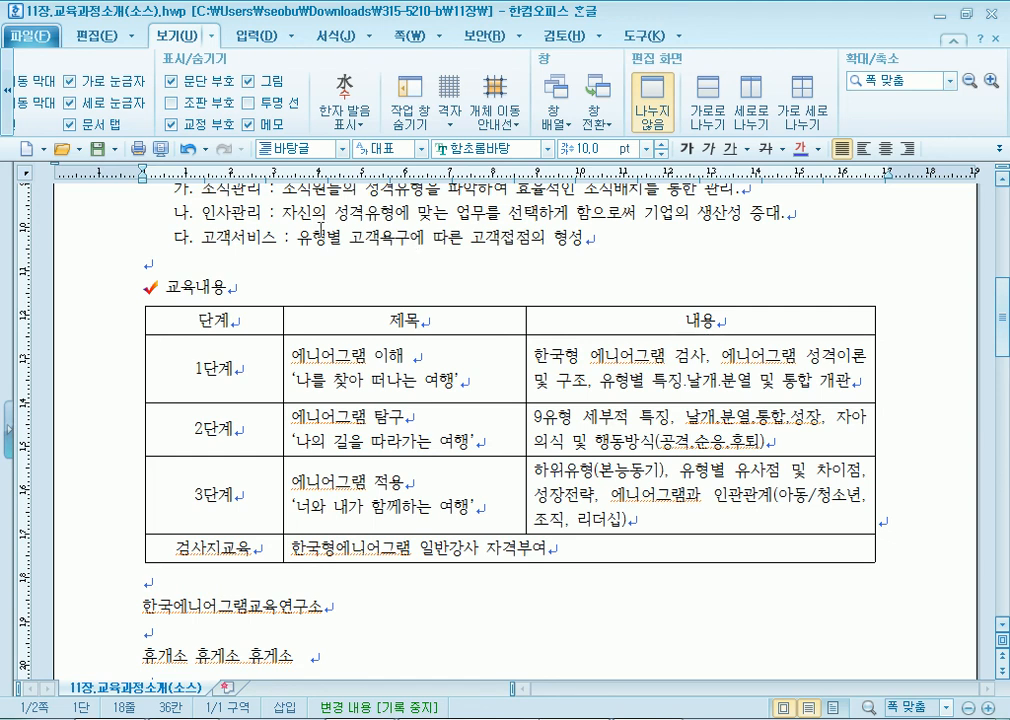
{"action": "left_click", "coordinate": [235, 262]}
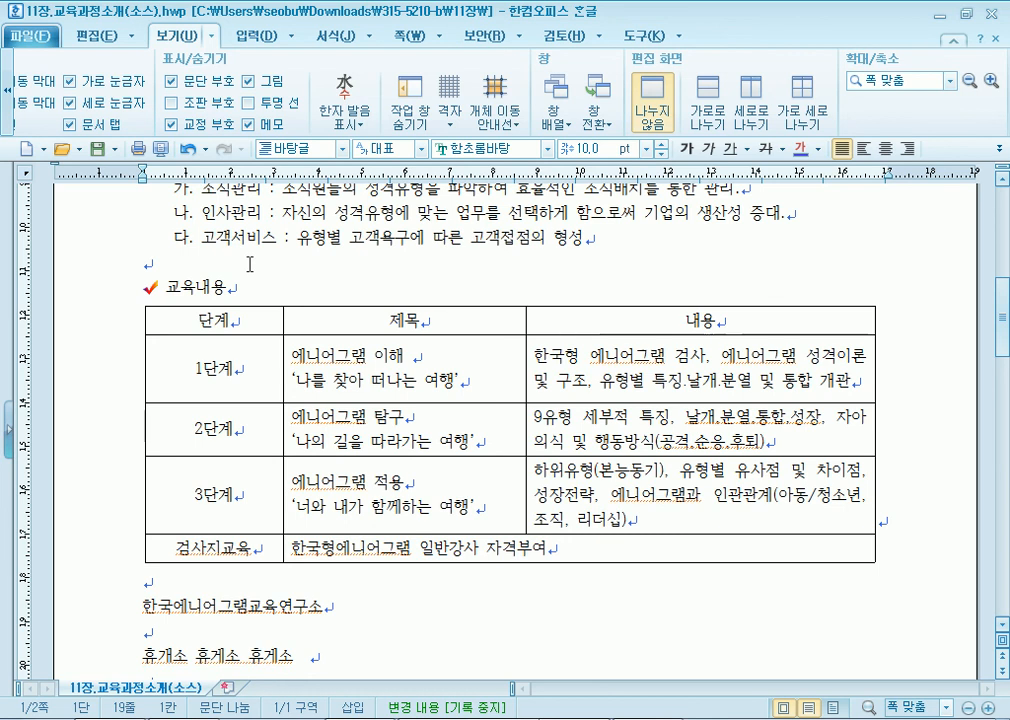
Preview the printed document with the whole page in view, examine both pages, and return to editing
{"action": "left_click", "coordinate": [30, 36]}
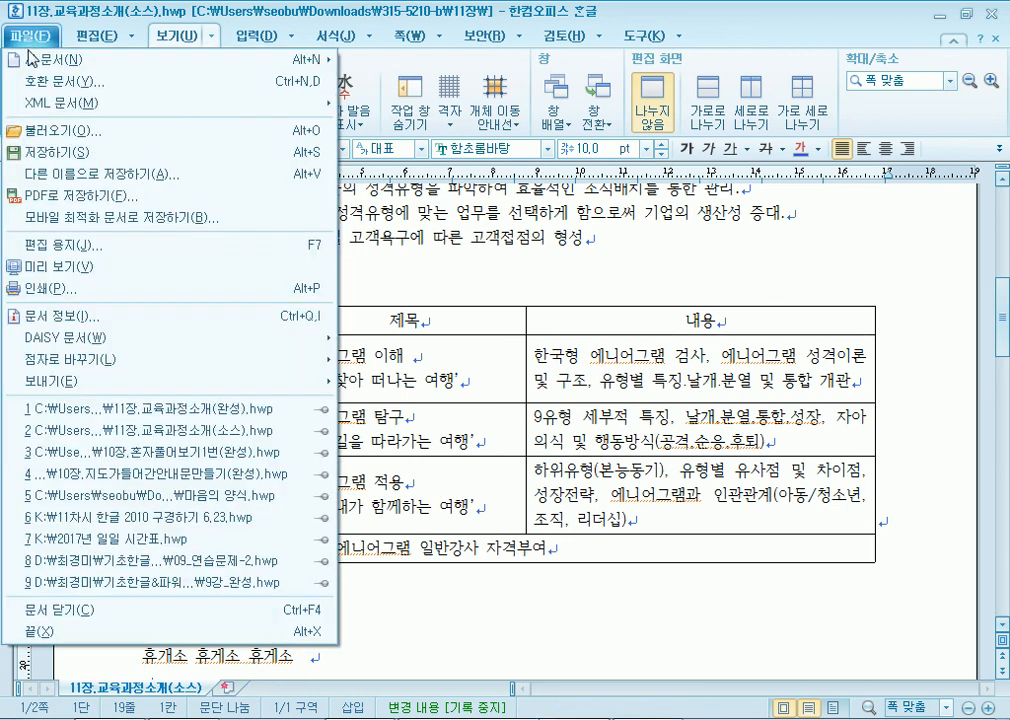
{"action": "left_click", "coordinate": [40, 288]}
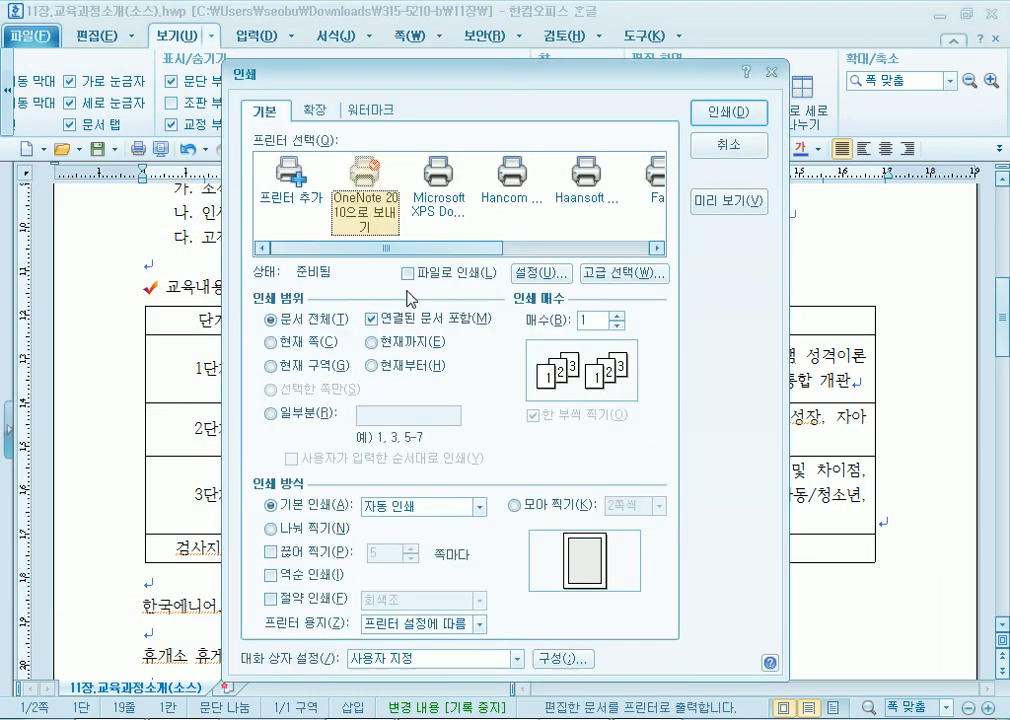
{"action": "left_click", "coordinate": [730, 202]}
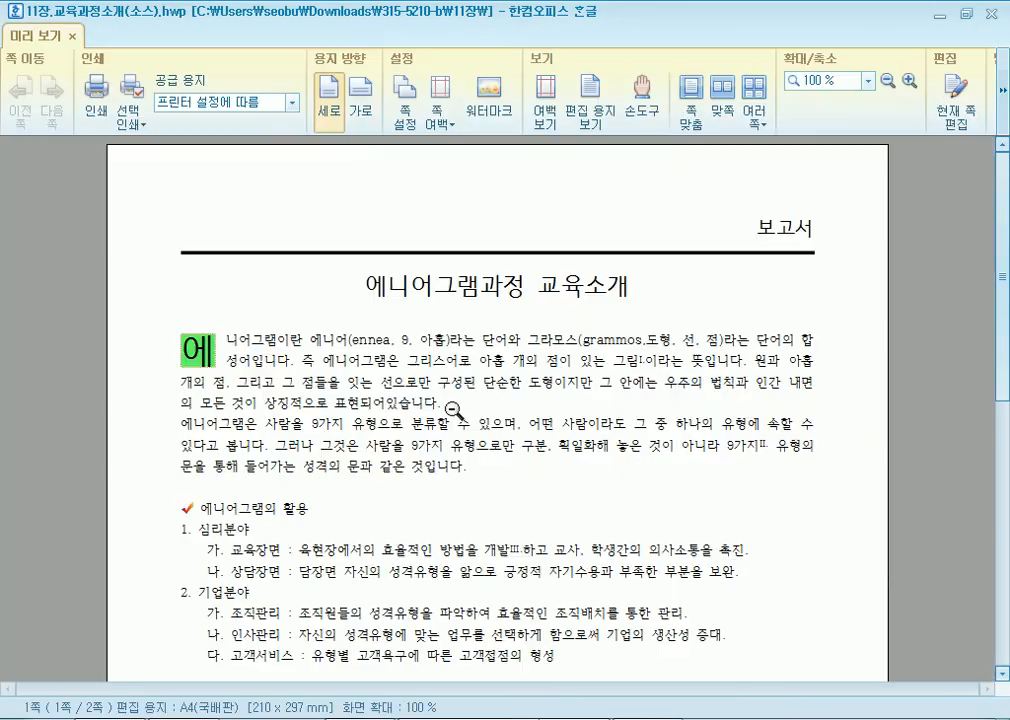
{"action": "left_click", "coordinate": [355, 369]}
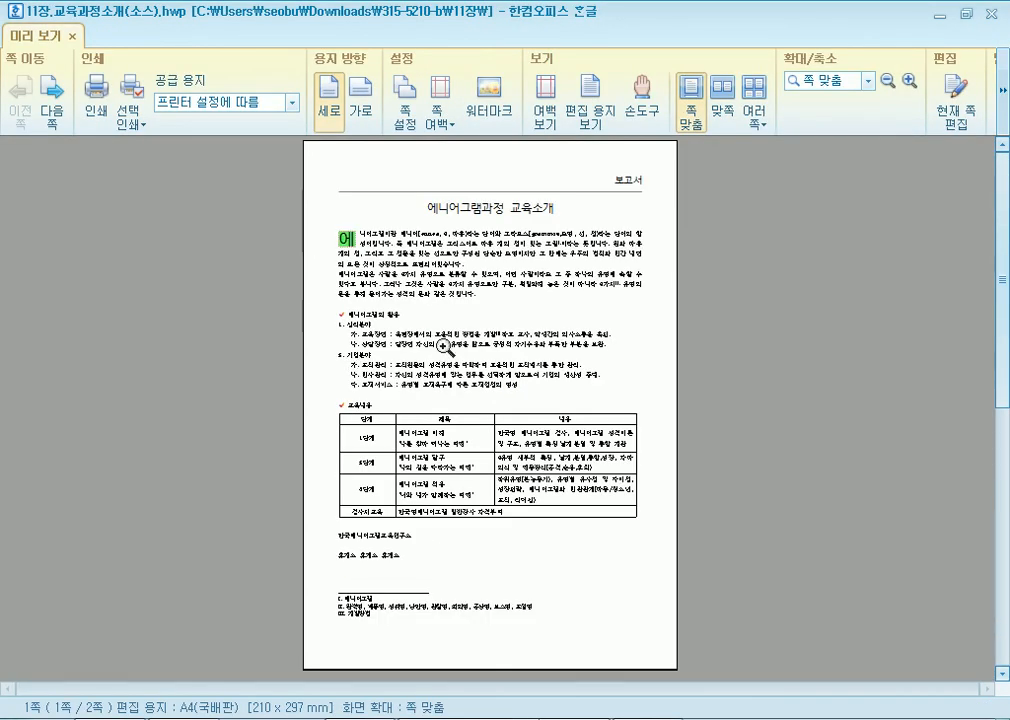
{"action": "scroll", "coordinate": [444, 347], "scroll_direction": "down", "scroll_amount": 1}
{"action": "scroll", "coordinate": [413, 311], "scroll_direction": "up", "scroll_amount": 1}
{"action": "scroll", "coordinate": [482, 229], "scroll_direction": "down", "scroll_amount": 1}
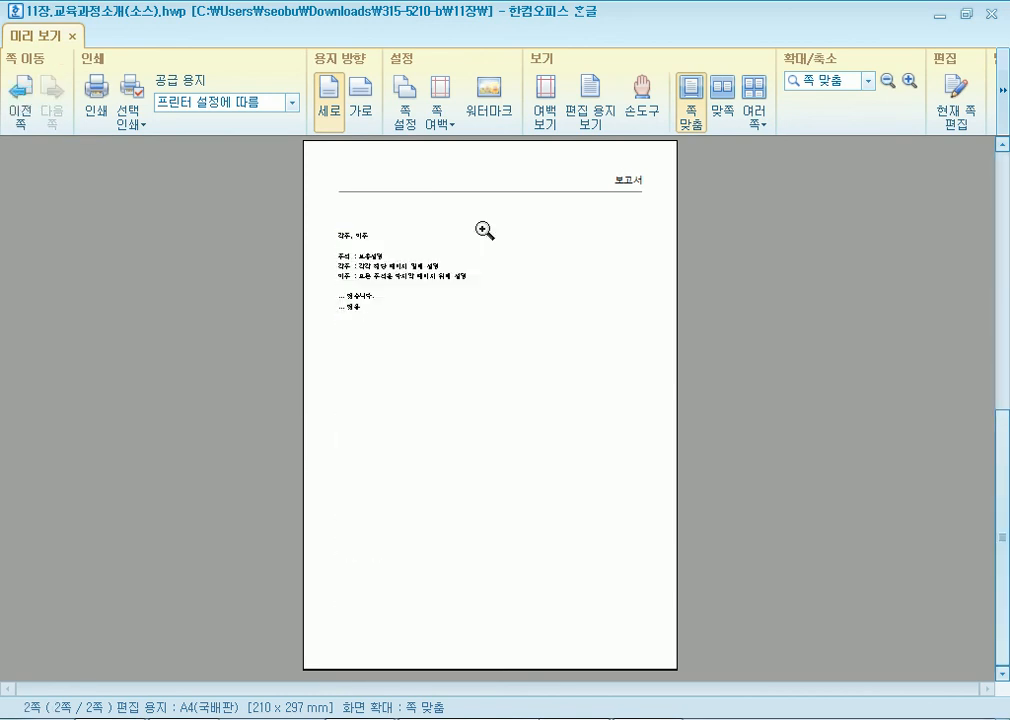
{"action": "left_click", "coordinate": [615, 180]}
{"action": "left_click", "coordinate": [802, 230]}
{"action": "scroll", "coordinate": [585, 255], "scroll_direction": "up", "scroll_amount": 1}
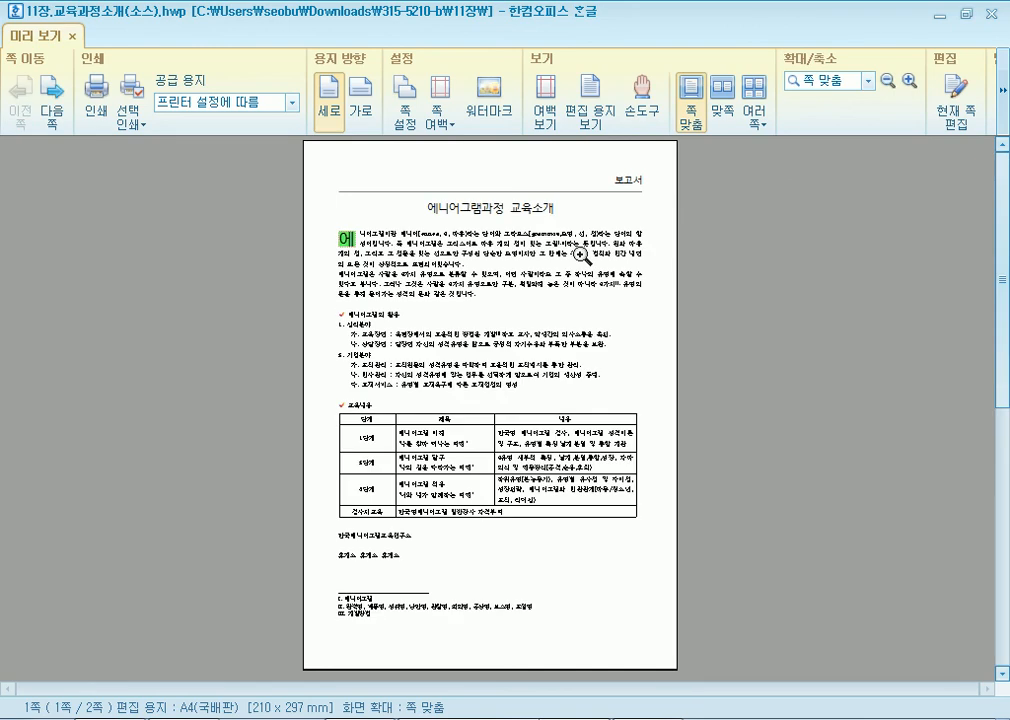
{"action": "key", "text": "Escape"}
Open the header for editing and set the line colour of the thin bar under 보고서 to red
{"action": "scroll", "coordinate": [575, 325], "scroll_direction": "up", "scroll_amount": 6}
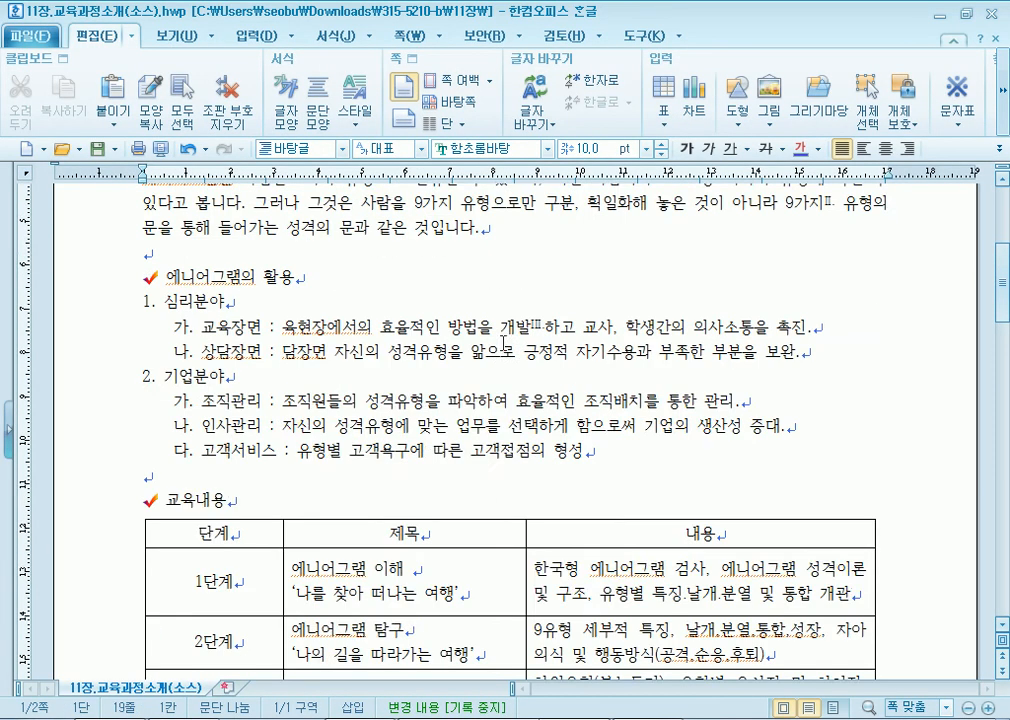
{"action": "double_click", "coordinate": [532, 328]}
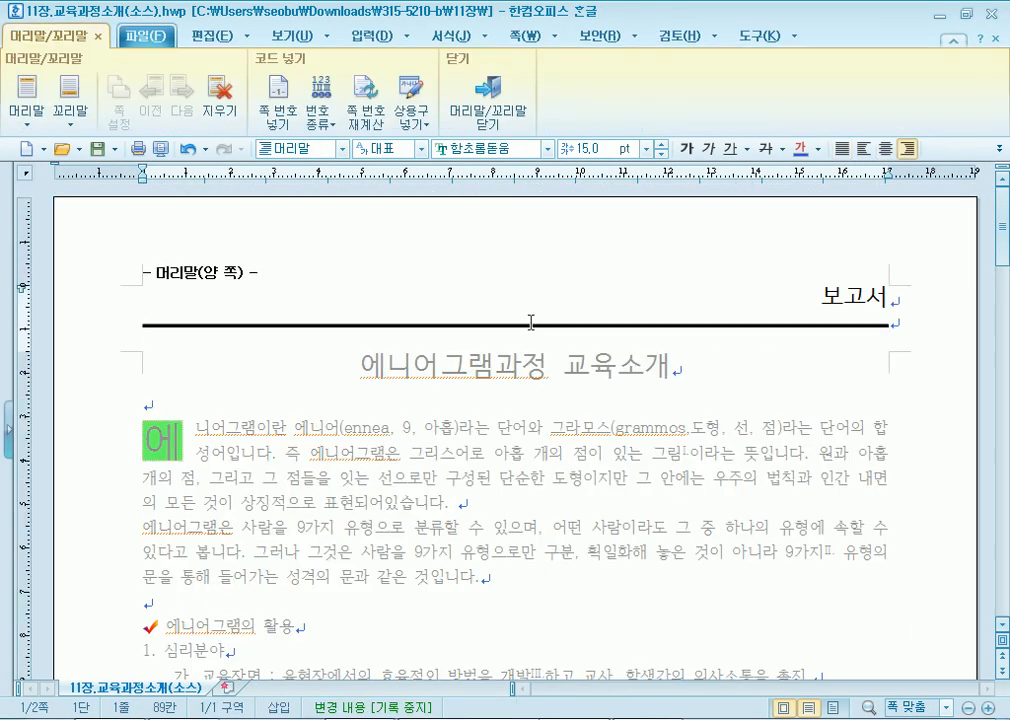
{"action": "left_click", "coordinate": [532, 328]}
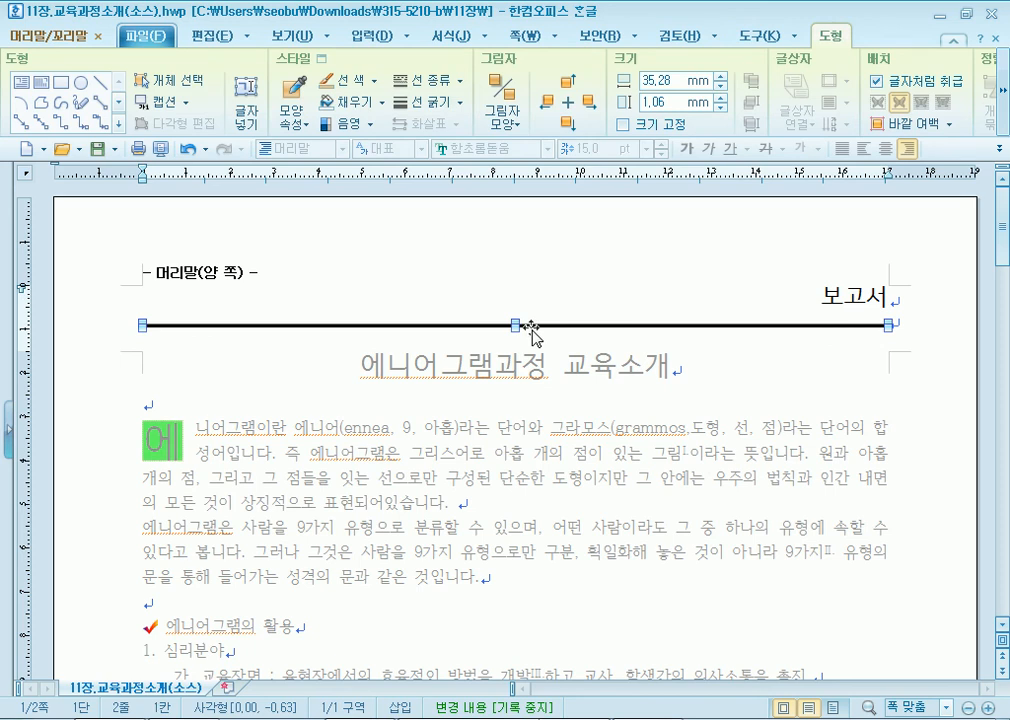
{"action": "double_click", "coordinate": [532, 330]}
{"action": "left_click", "coordinate": [359, 162]}
{"action": "left_click", "coordinate": [340, 211]}
{"action": "left_click", "coordinate": [331, 264]}
{"action": "left_click", "coordinate": [757, 165]}
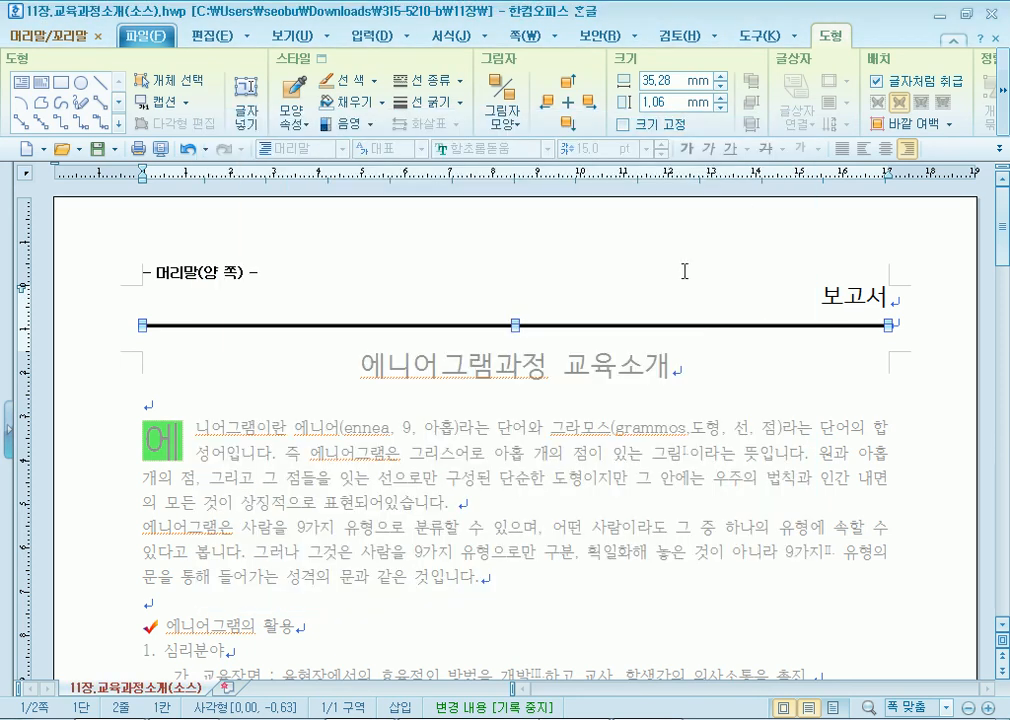
Apply a solid line type to the outline of the header bar and reselect the bar
{"action": "left_click", "coordinate": [522, 324]}
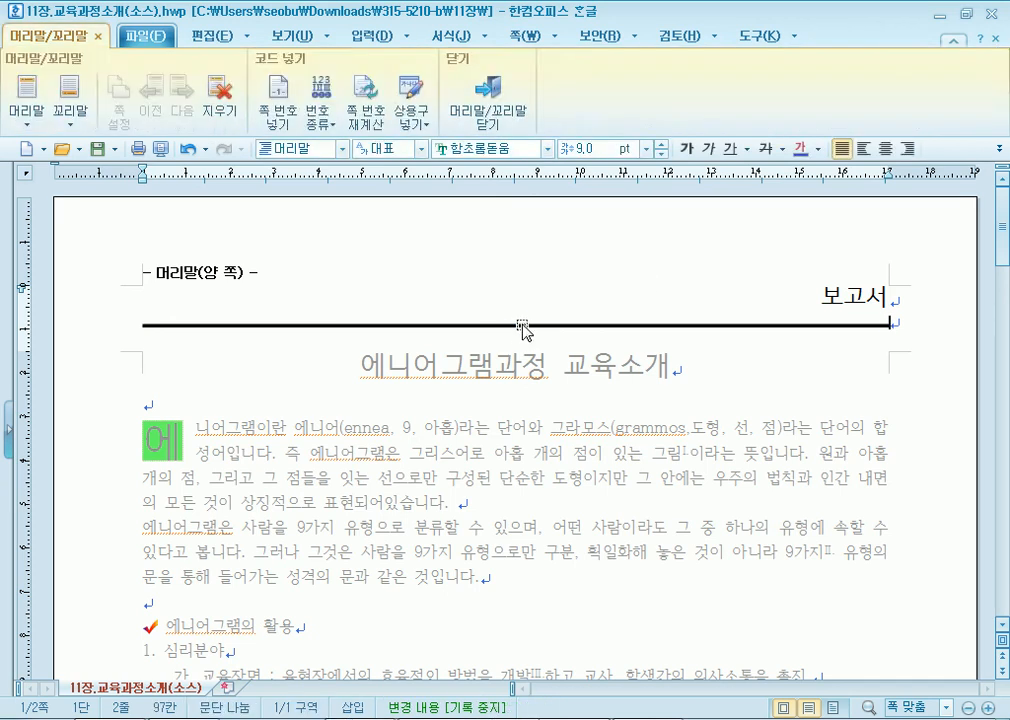
{"action": "double_click", "coordinate": [522, 325]}
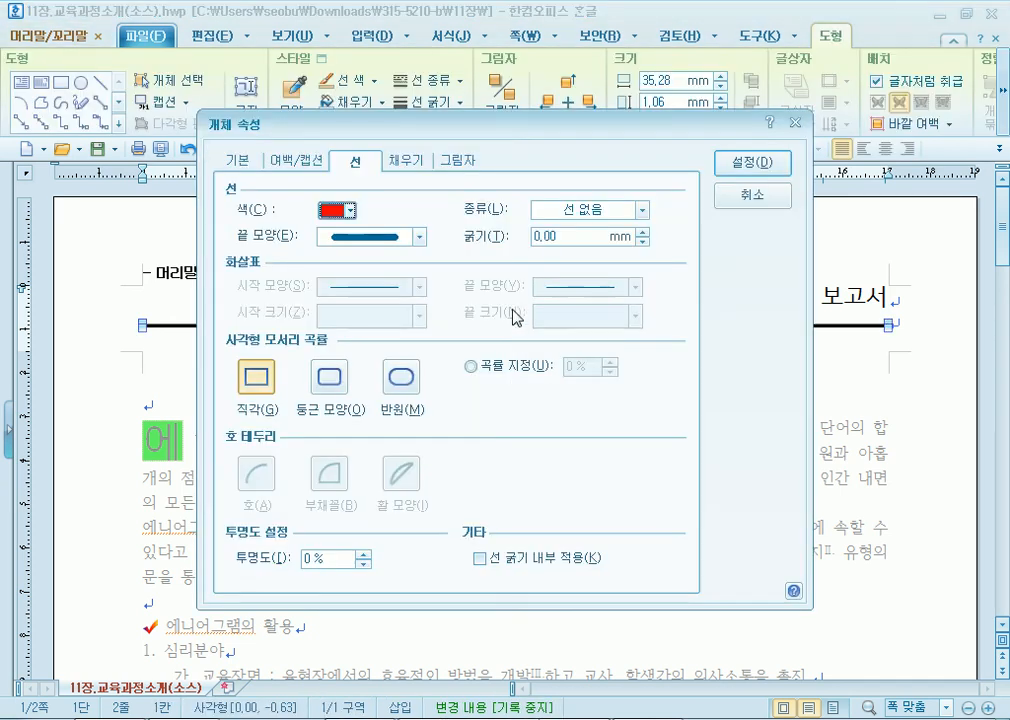
{"action": "left_click", "coordinate": [641, 210]}
{"action": "left_click", "coordinate": [598, 243]}
{"action": "left_click", "coordinate": [757, 165]}
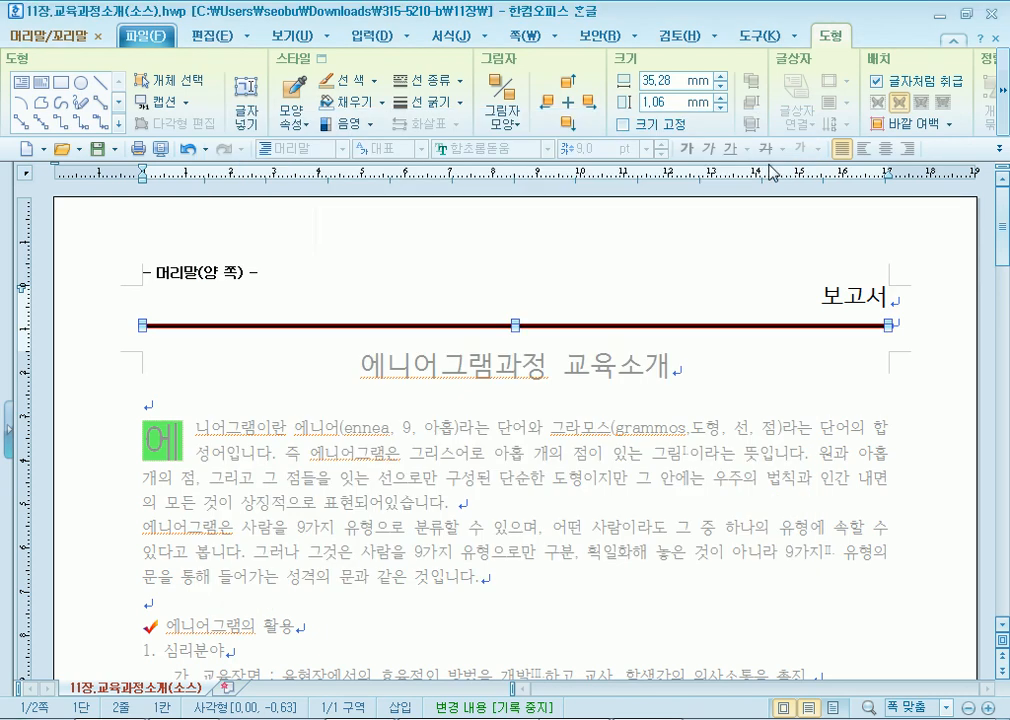
{"action": "left_click", "coordinate": [892, 300]}
{"action": "left_click", "coordinate": [478, 326]}
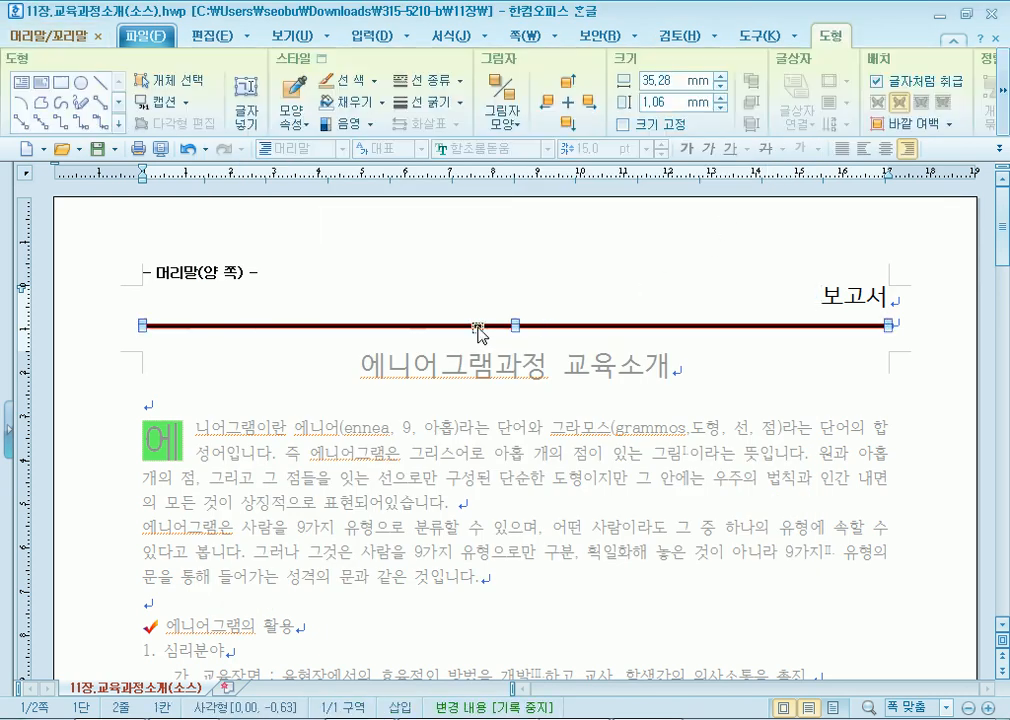
Remove the fill from the thin header bar under 보고서, leaving only its outline, and deselect the bar
{"action": "double_click", "coordinate": [478, 326]}
{"action": "left_click", "coordinate": [408, 161]}
{"action": "left_click", "coordinate": [285, 212]}
{"action": "left_click", "coordinate": [750, 162]}
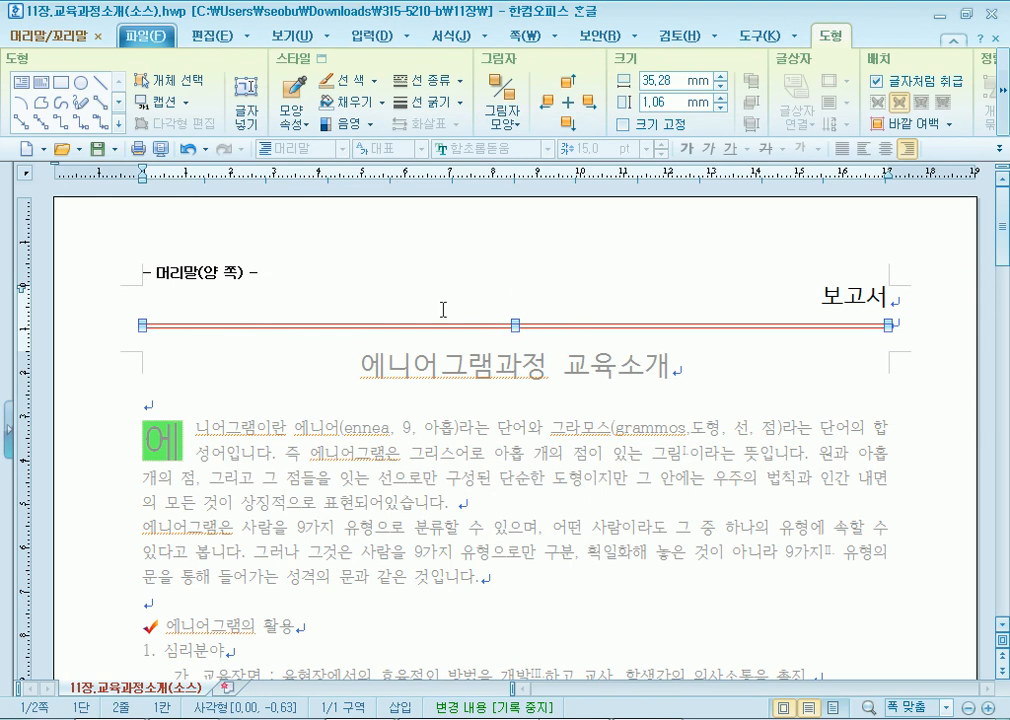
{"action": "left_click", "coordinate": [449, 272]}
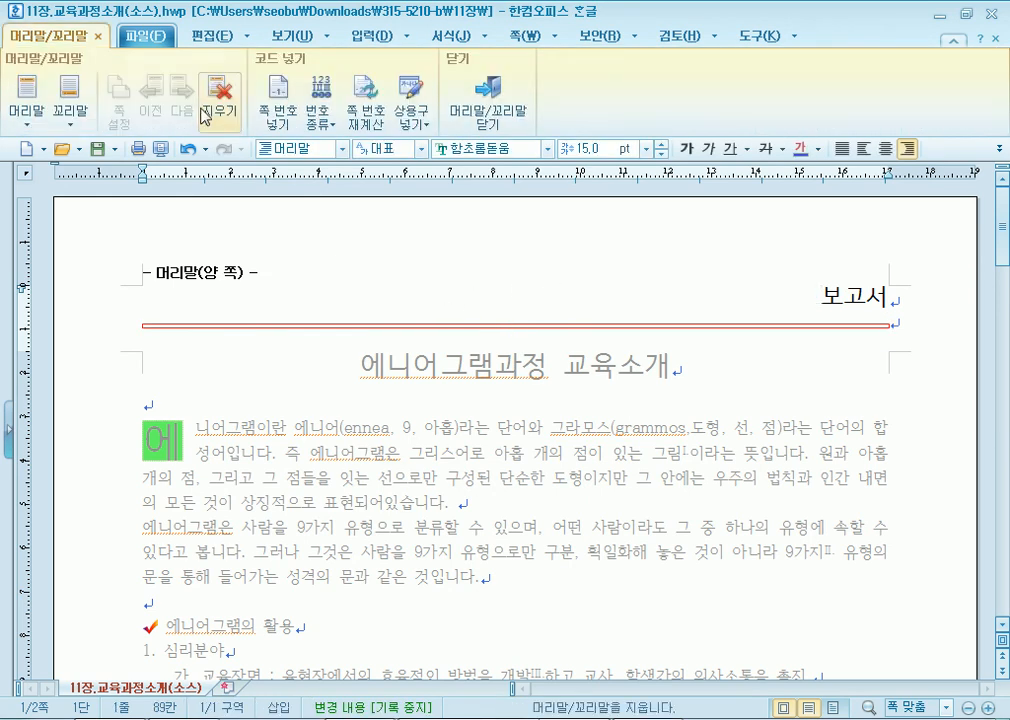
Preview the printed document, examine the header bar at 100% zoom, and return to header editing
{"action": "left_click", "coordinate": [160, 148]}
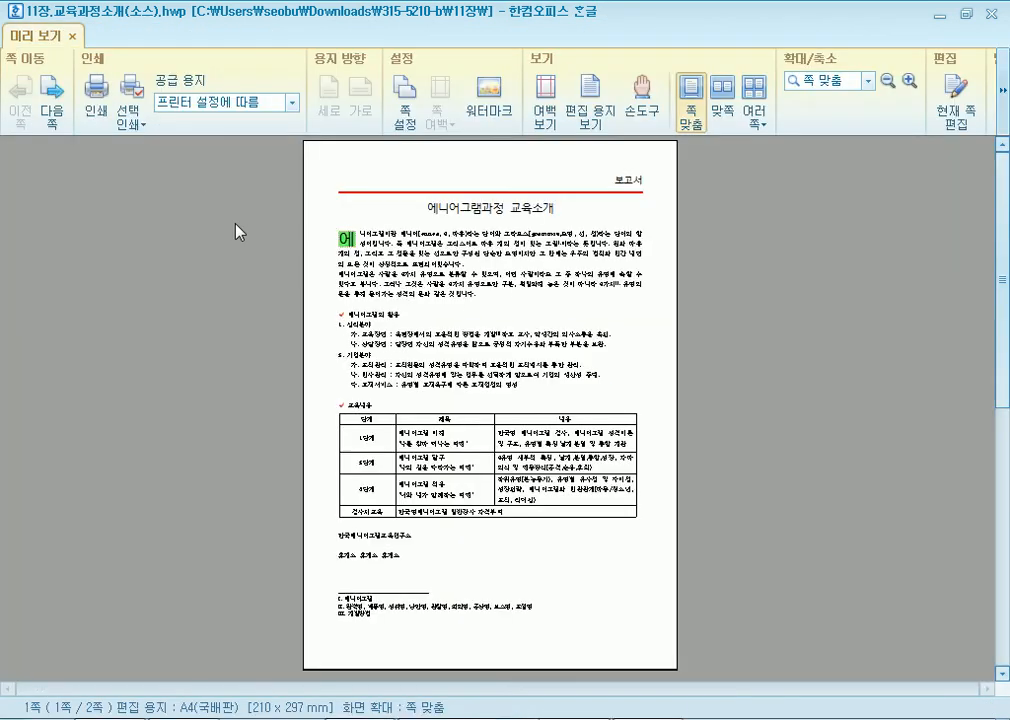
{"action": "left_click", "coordinate": [480, 263]}
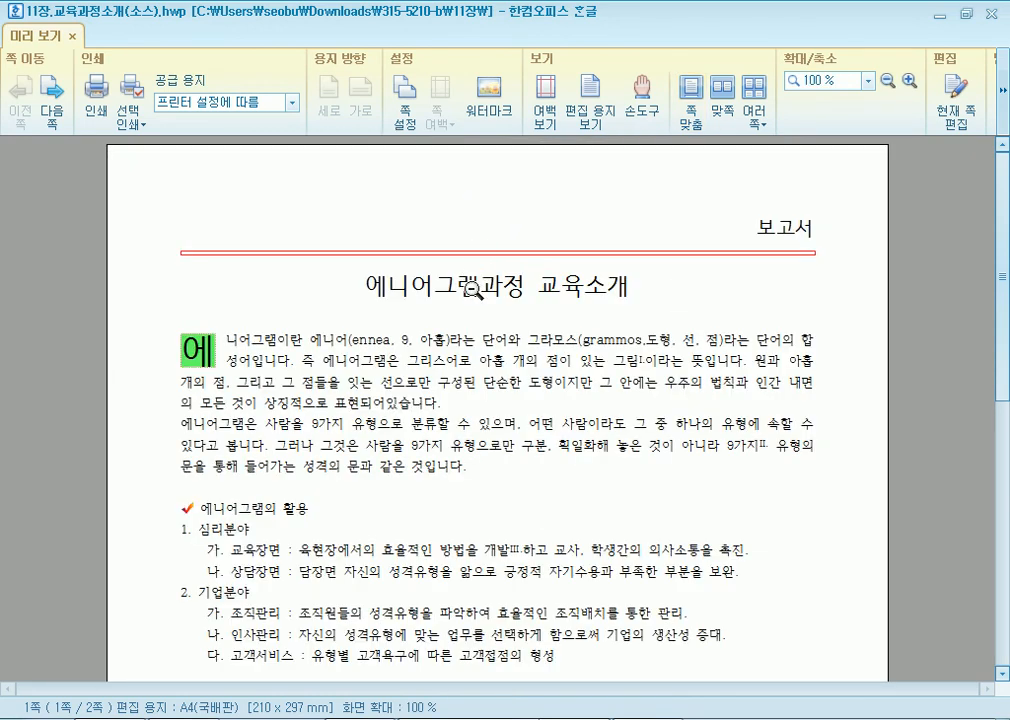
{"action": "key", "text": "Escape"}
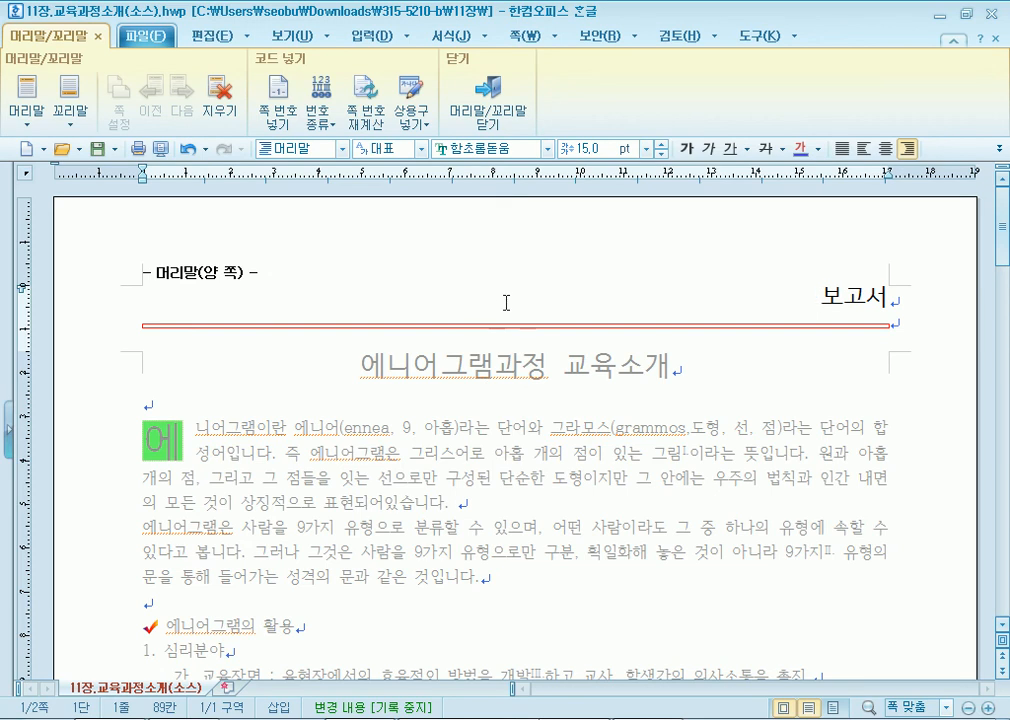
Undo the header bar's recent fill and outline changes and finish editing the header
{"action": "key", "text": "ctrl+z"}
{"action": "key", "text": "ctrl+z"}
{"action": "key", "text": "shift+Escape"}
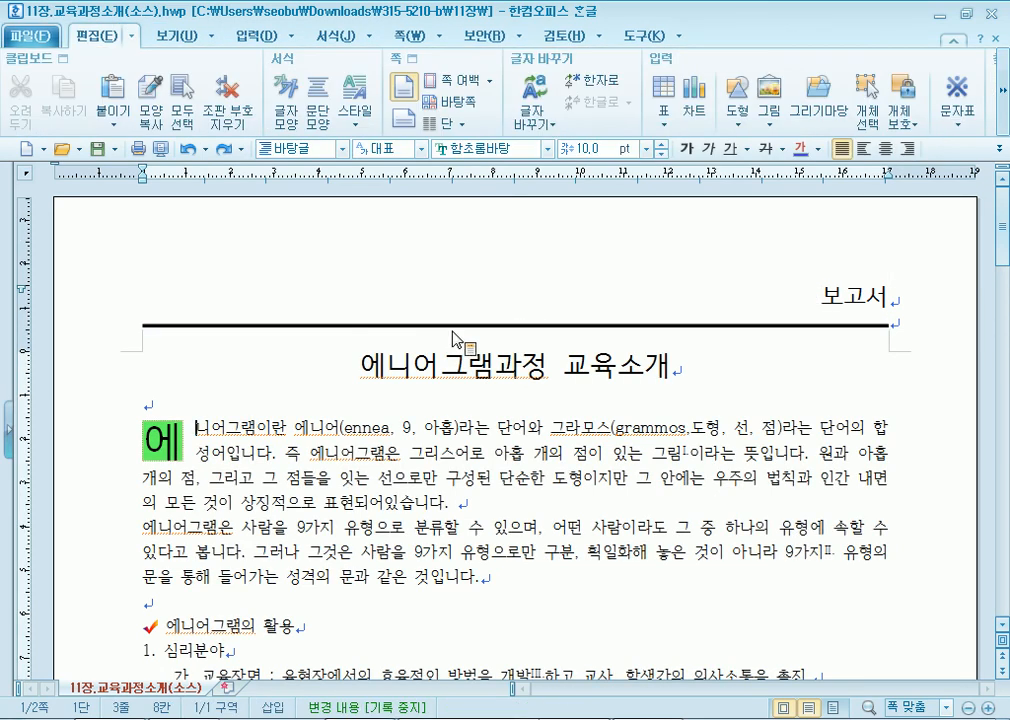
Preview the printed document at 100% zoom and examine its content from the header down and back to the first page
{"action": "left_click", "coordinate": [333, 488]}
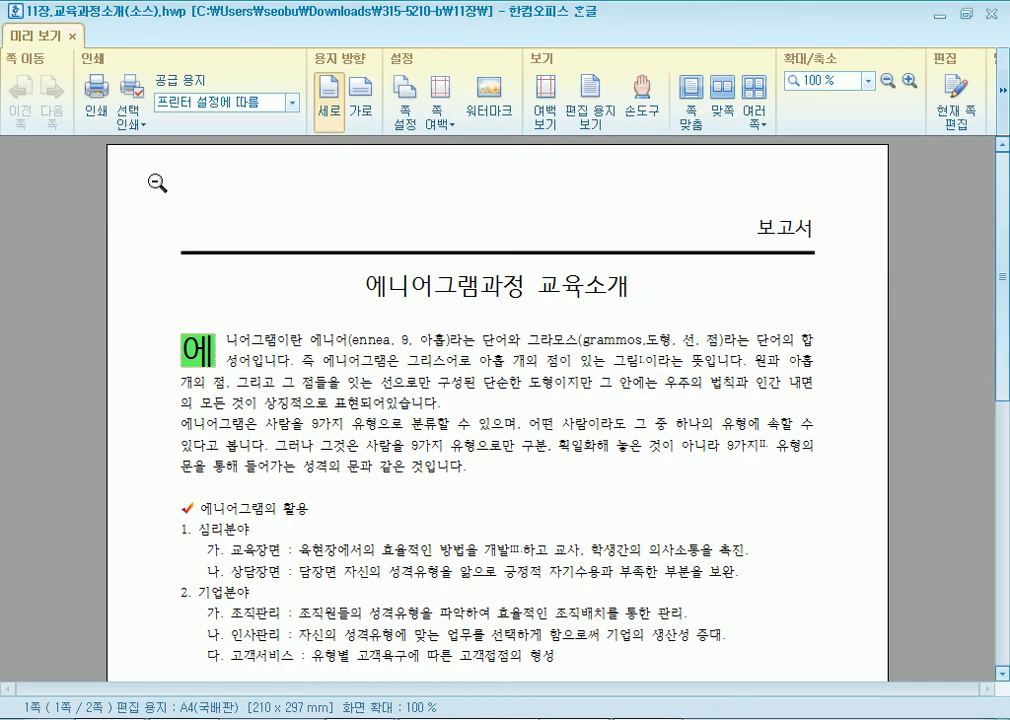
{"action": "left_click", "coordinate": [160, 148]}
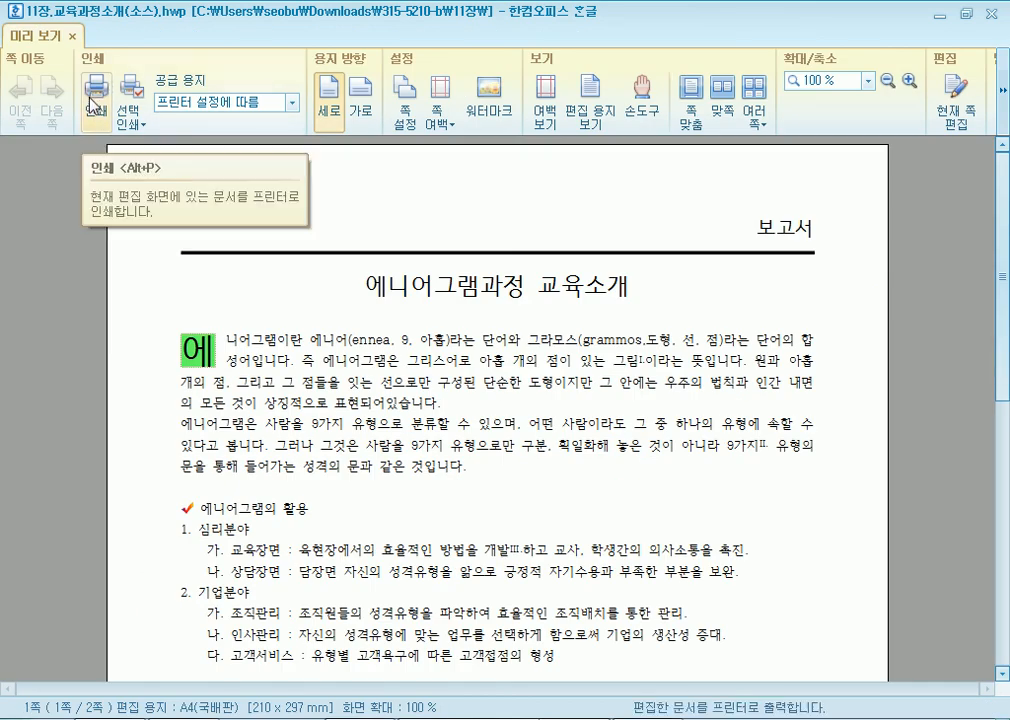
{"action": "left_click", "coordinate": [378, 338]}
{"action": "left_click", "coordinate": [517, 332]}
{"action": "scroll", "coordinate": [505, 398], "scroll_direction": "up", "scroll_amount": 2}
{"action": "scroll", "coordinate": [560, 340], "scroll_direction": "down", "scroll_amount": 4}
{"action": "scroll", "coordinate": [237, 449], "scroll_direction": "down", "scroll_amount": 3}
{"action": "scroll", "coordinate": [338, 604], "scroll_direction": "up", "scroll_amount": 5}
{"action": "scroll", "coordinate": [535, 268], "scroll_direction": "up", "scroll_amount": 3}
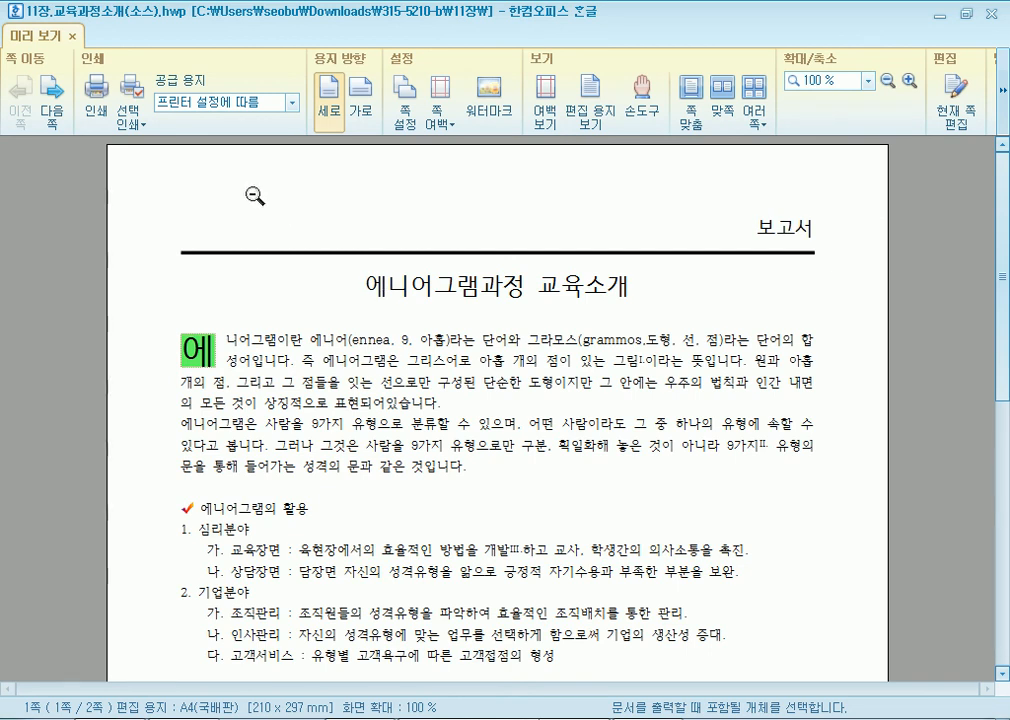
Open the print settings and examine the available printers, including ezPDFBuilder 2006, the PDF and image saving options, and Microsoft XPS Document Writer
{"action": "left_click", "coordinate": [96, 100]}
{"action": "left_click_drag", "start_coordinate": [512, 88], "coordinate": [402, 54]}
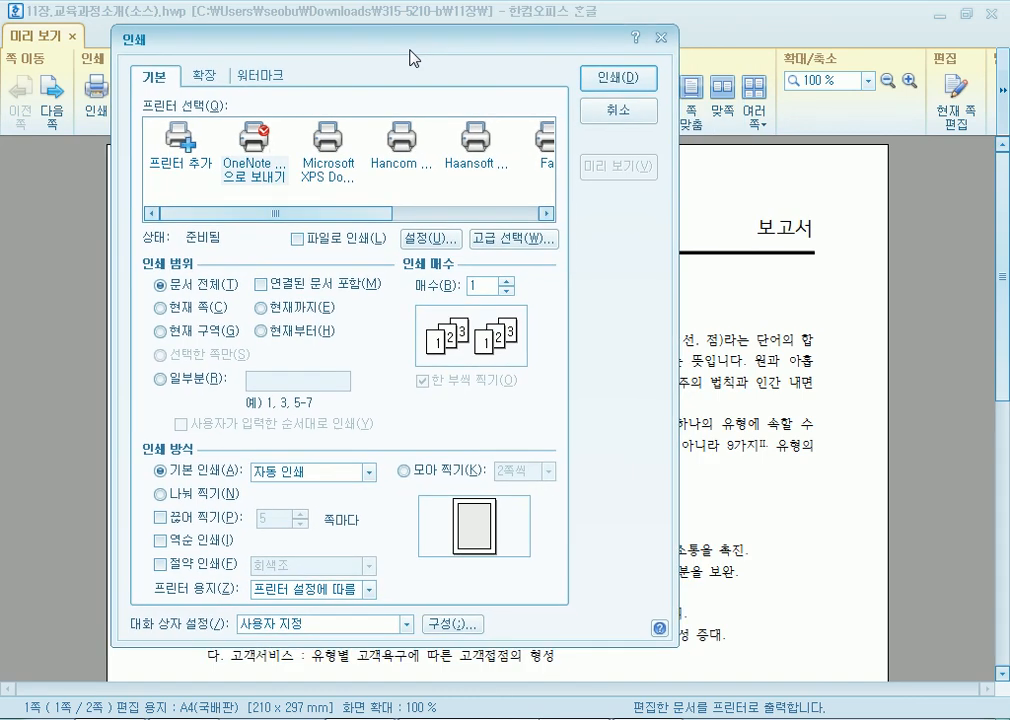
{"action": "left_click_drag", "start_coordinate": [289, 216], "coordinate": [488, 219]}
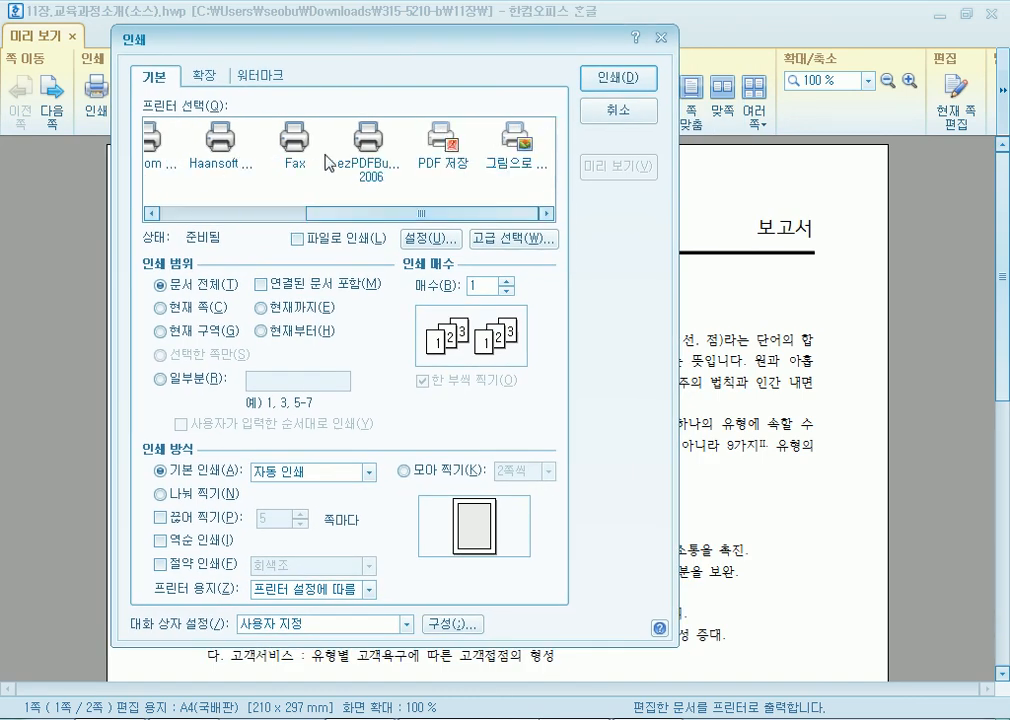
{"action": "left_click", "coordinate": [351, 171]}
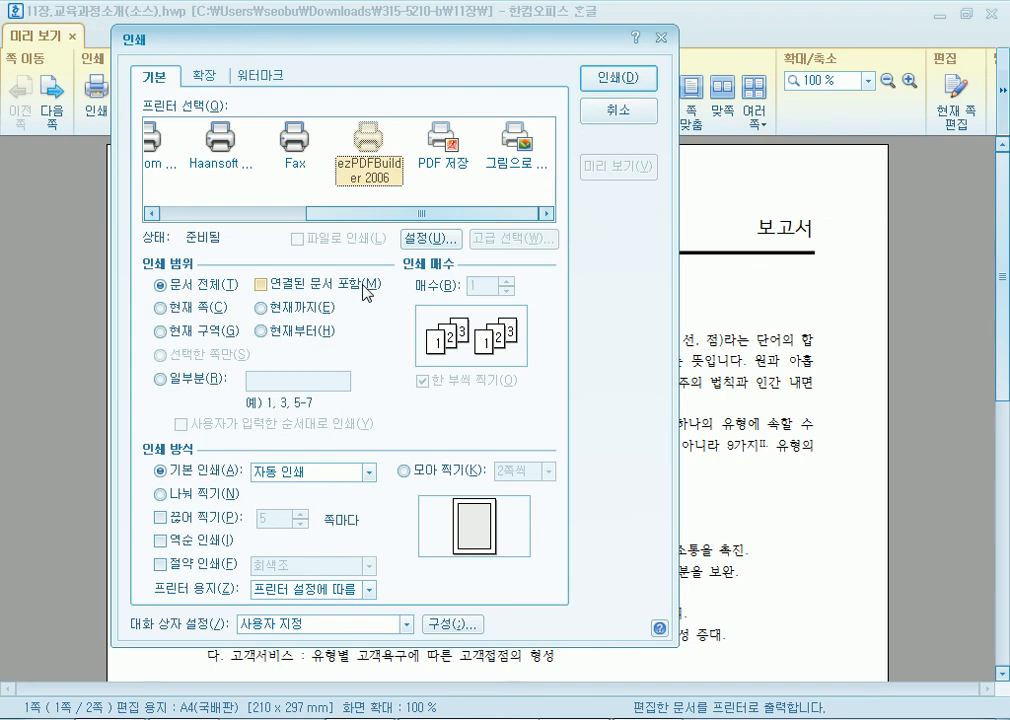
{"action": "left_click_drag", "start_coordinate": [349, 221], "coordinate": [181, 167]}
{"action": "left_click", "coordinate": [522, 140]}
{"action": "left_click", "coordinate": [437, 145]}
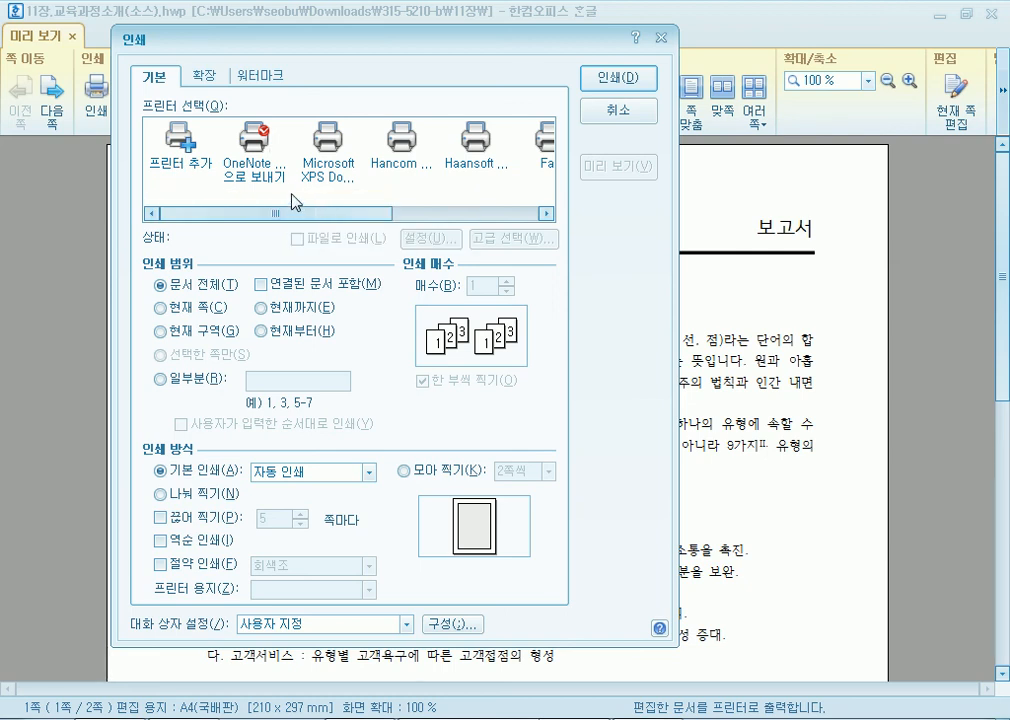
{"action": "left_click", "coordinate": [318, 152]}
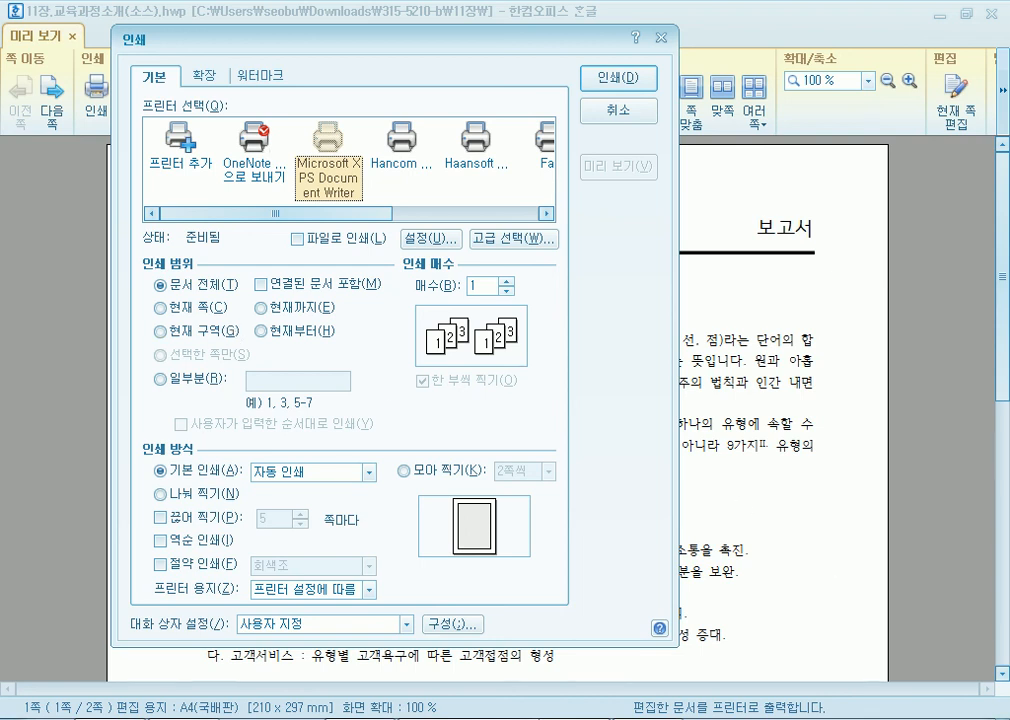
Look over the dates of late June and July 2017 in the Windows date and time settings, discarding the date selections and the print settings
{"action": "left_click", "coordinate": [960, 719]}
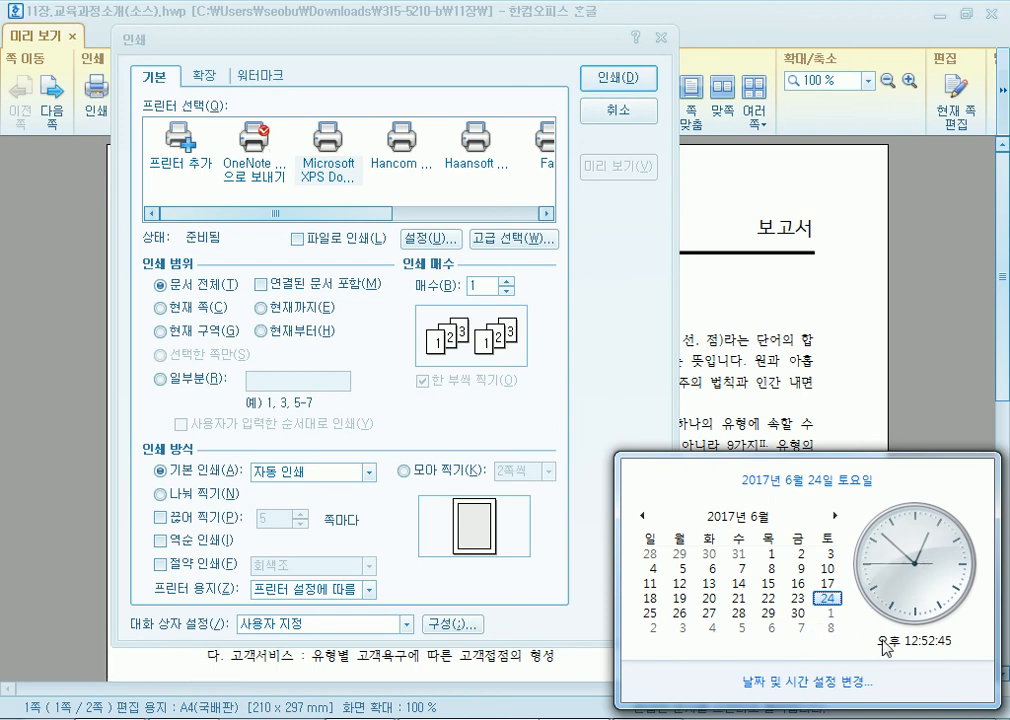
{"action": "left_click", "coordinate": [836, 676]}
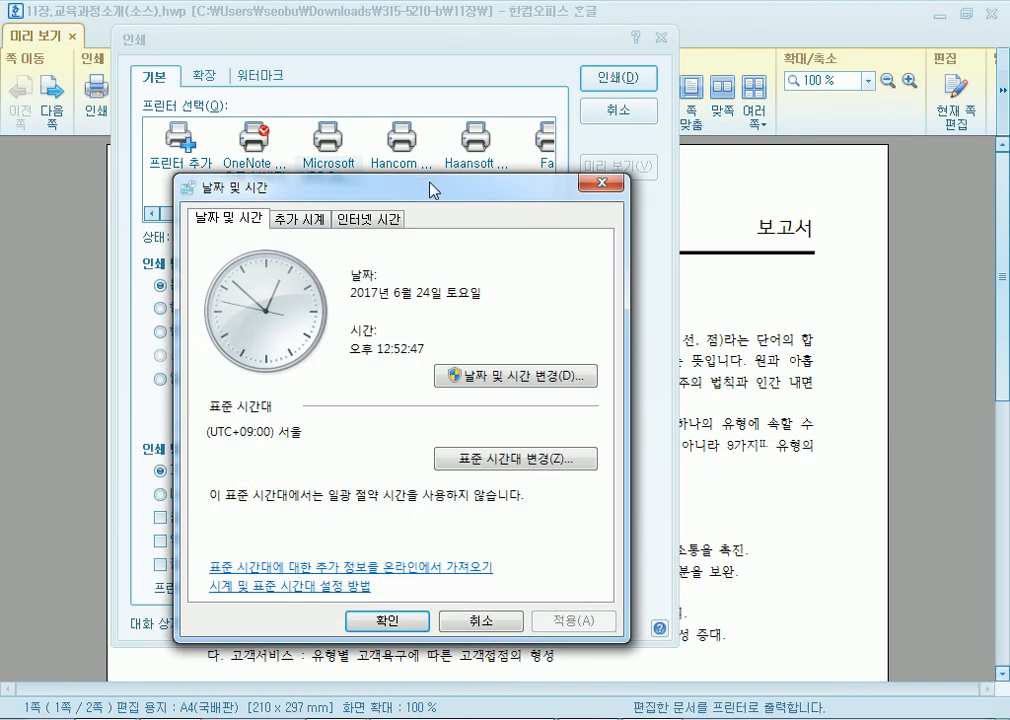
{"action": "left_click", "coordinate": [521, 272]}
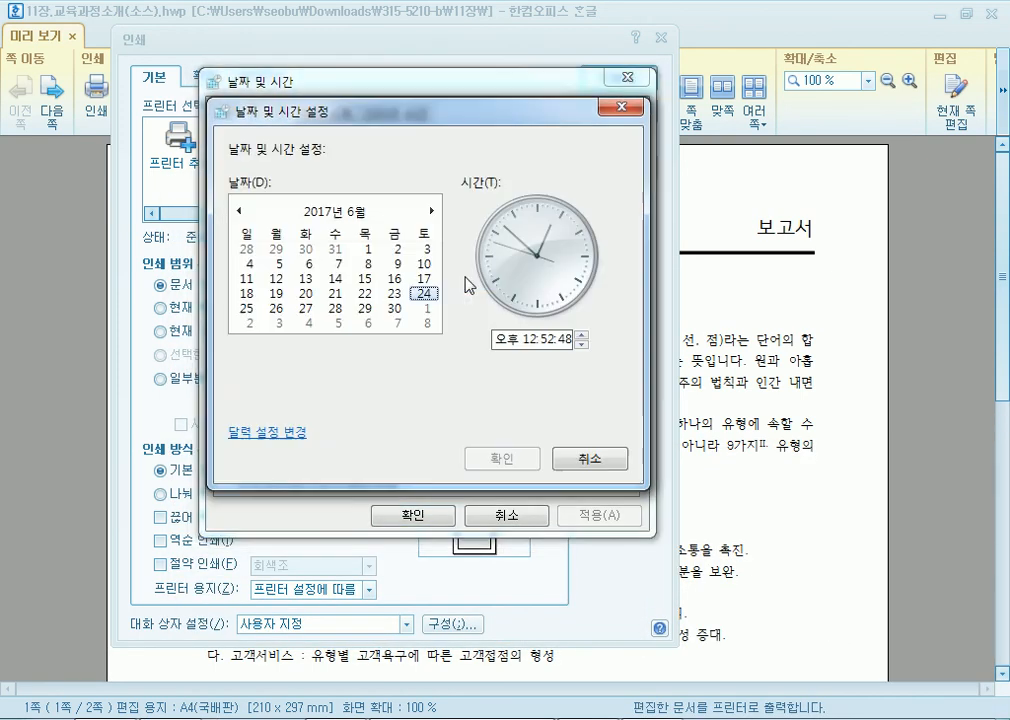
{"action": "left_click", "coordinate": [426, 310]}
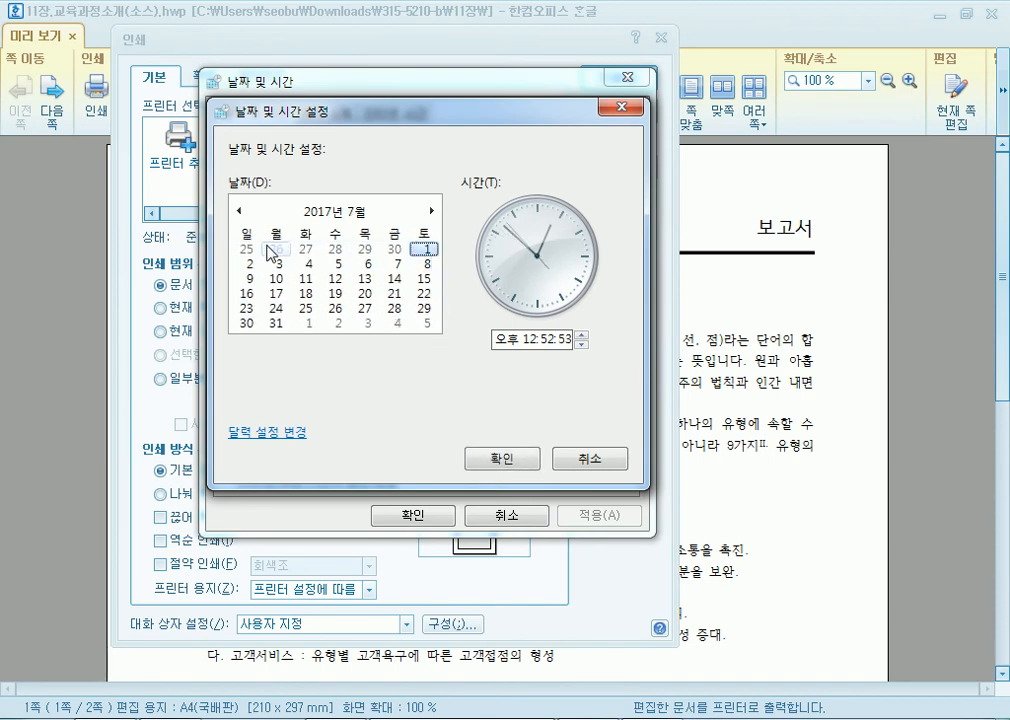
{"action": "left_click", "coordinate": [278, 250]}
{"action": "left_click", "coordinate": [253, 324]}
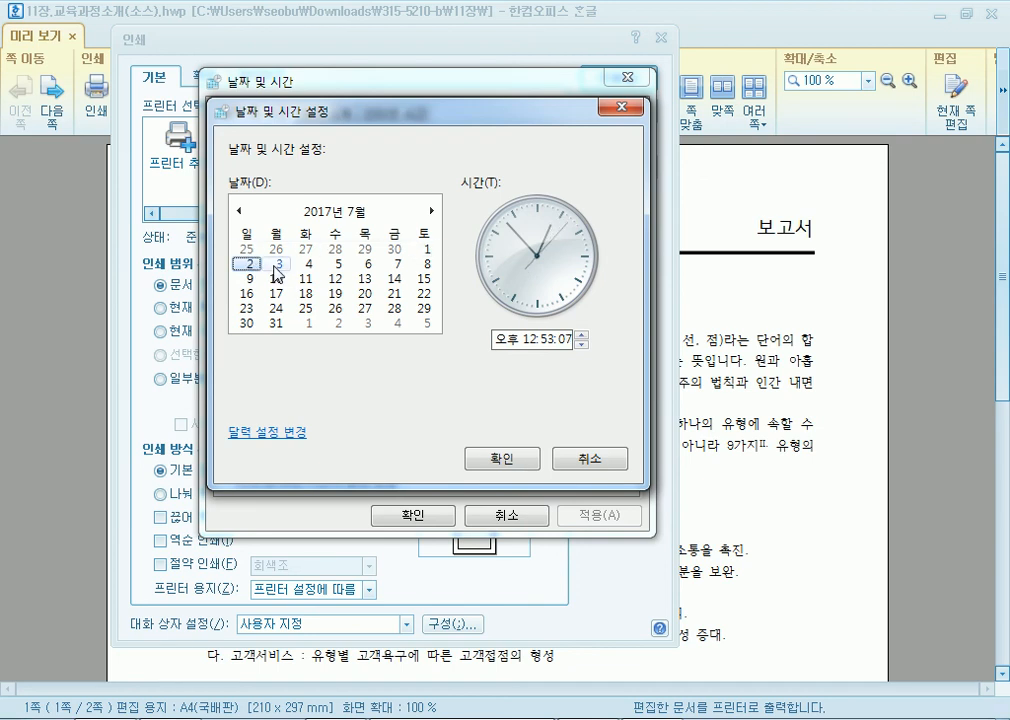
{"action": "left_click", "coordinate": [278, 263]}
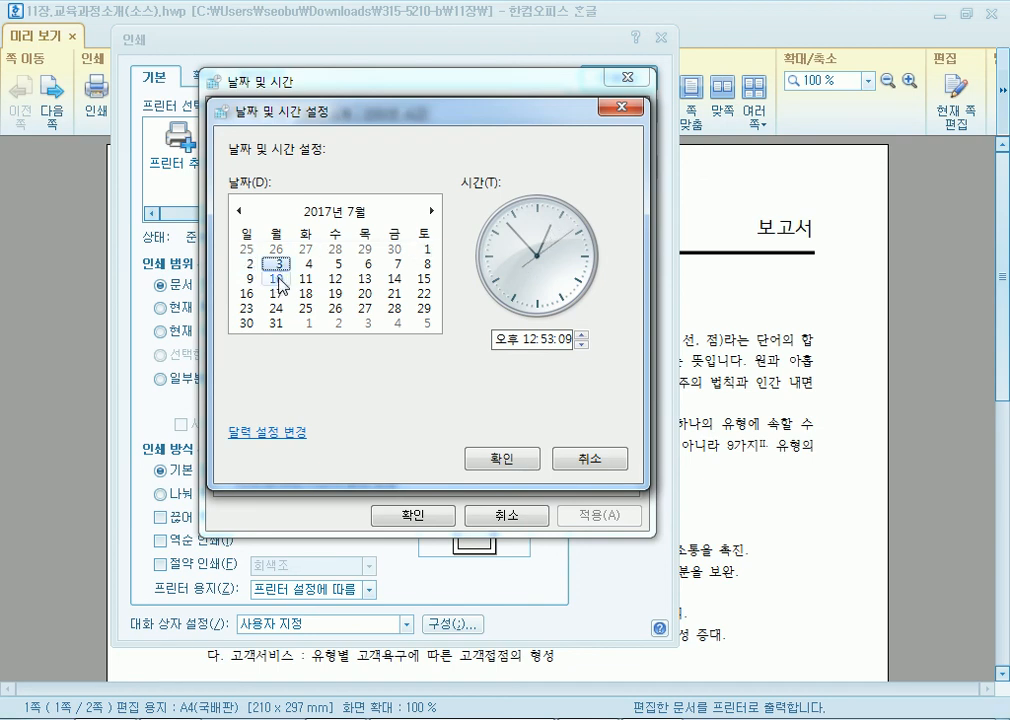
{"action": "left_click", "coordinate": [427, 265]}
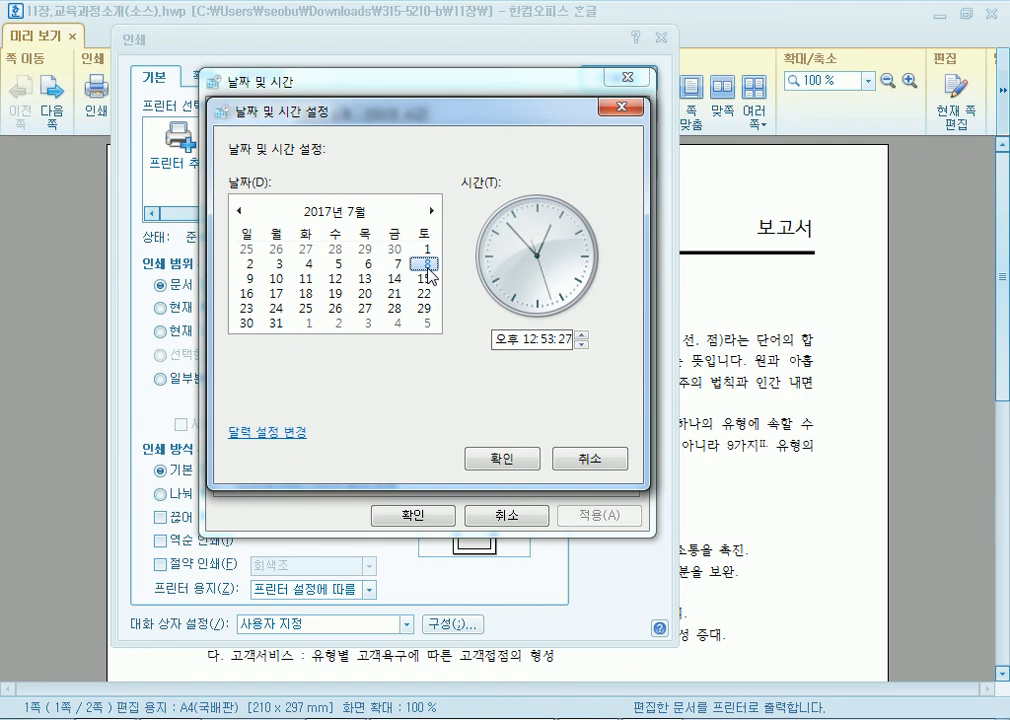
{"action": "left_click", "coordinate": [590, 458]}
{"action": "left_click", "coordinate": [507, 515]}
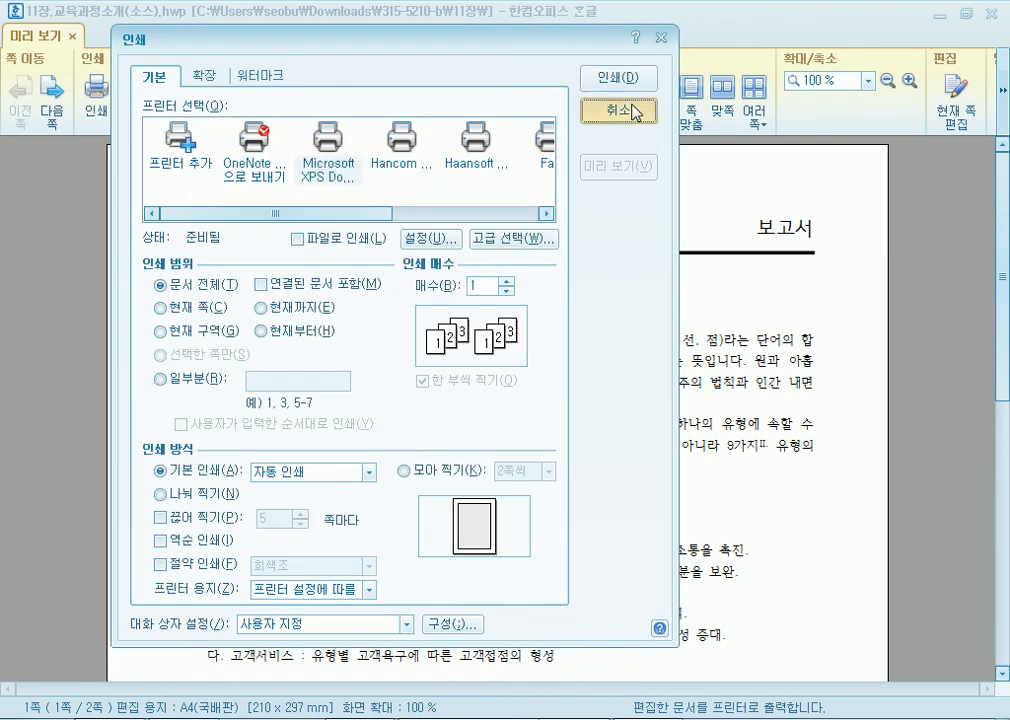
{"action": "left_click", "coordinate": [634, 110]}
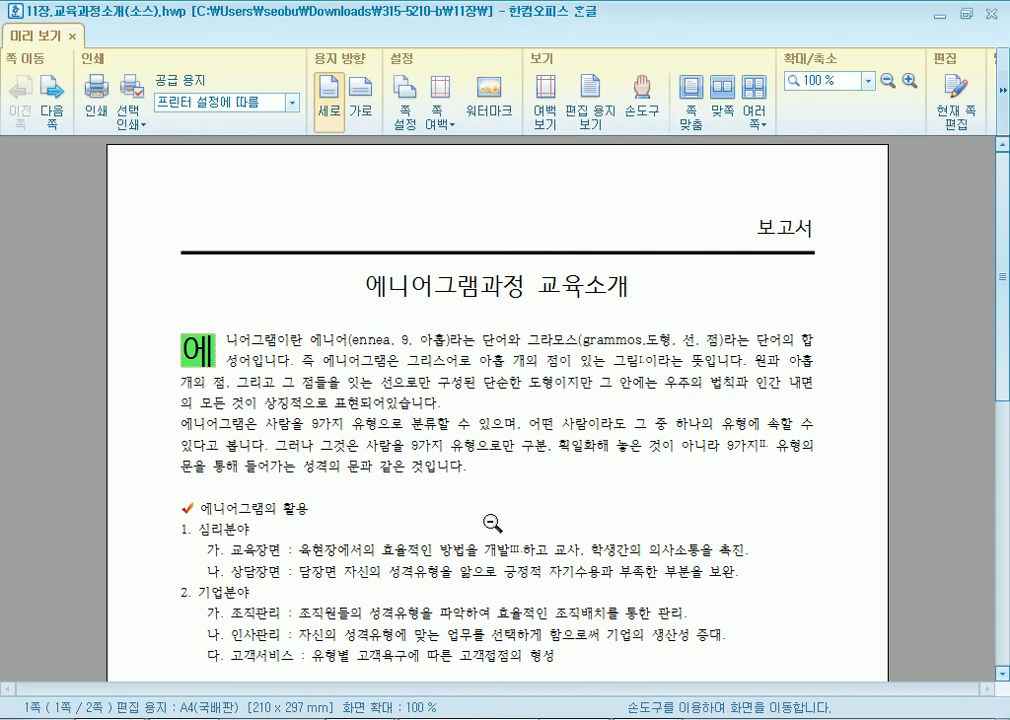